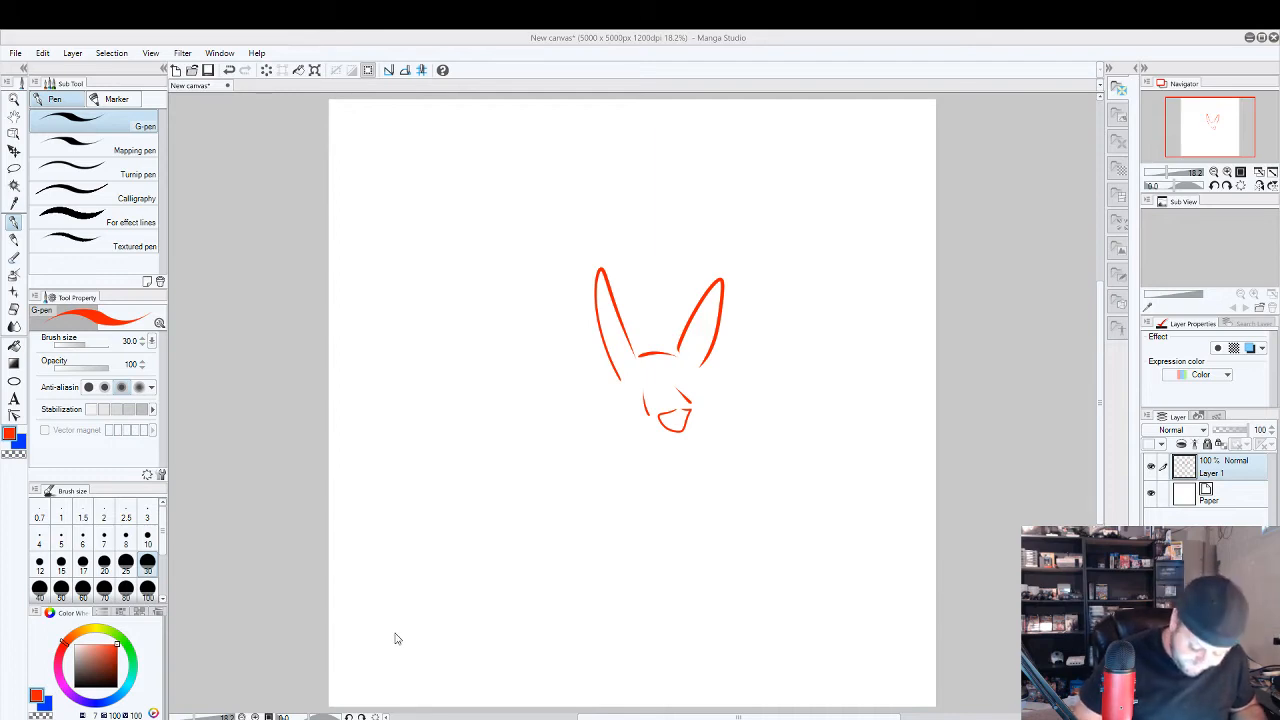
Draw the donkey's mouth and lower jaw below the nose, plus the back of the neck and the cheek line.
{"action": "left_click", "coordinate": [681, 443]}
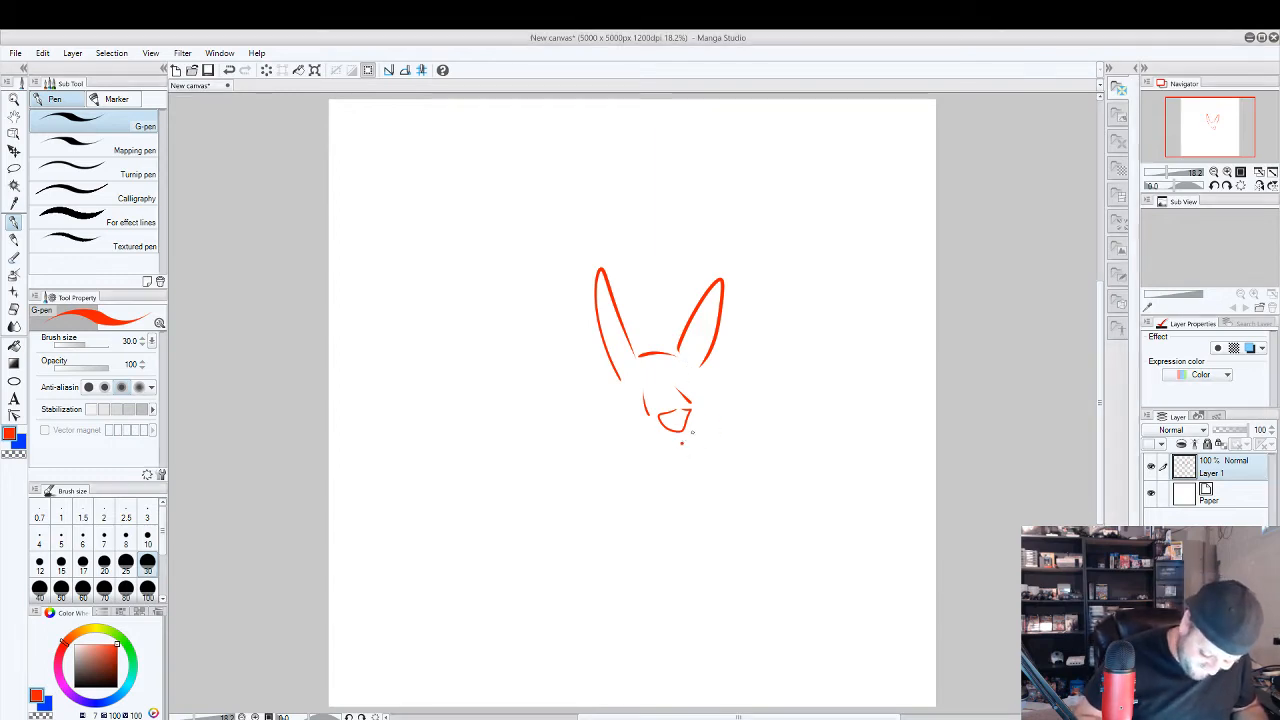
{"action": "mouse_move", "coordinate": [645, 430]}
{"action": "left_mouse_down"}
{"action": "mouse_move", "coordinate": [712, 413]}
{"action": "mouse_move", "coordinate": [708, 432]}
{"action": "mouse_move", "coordinate": [692, 403]}
{"action": "mouse_move", "coordinate": [643, 431]}
{"action": "left_mouse_up"}
{"action": "left_click_drag", "start_coordinate": [617, 382], "coordinate": [594, 431]}
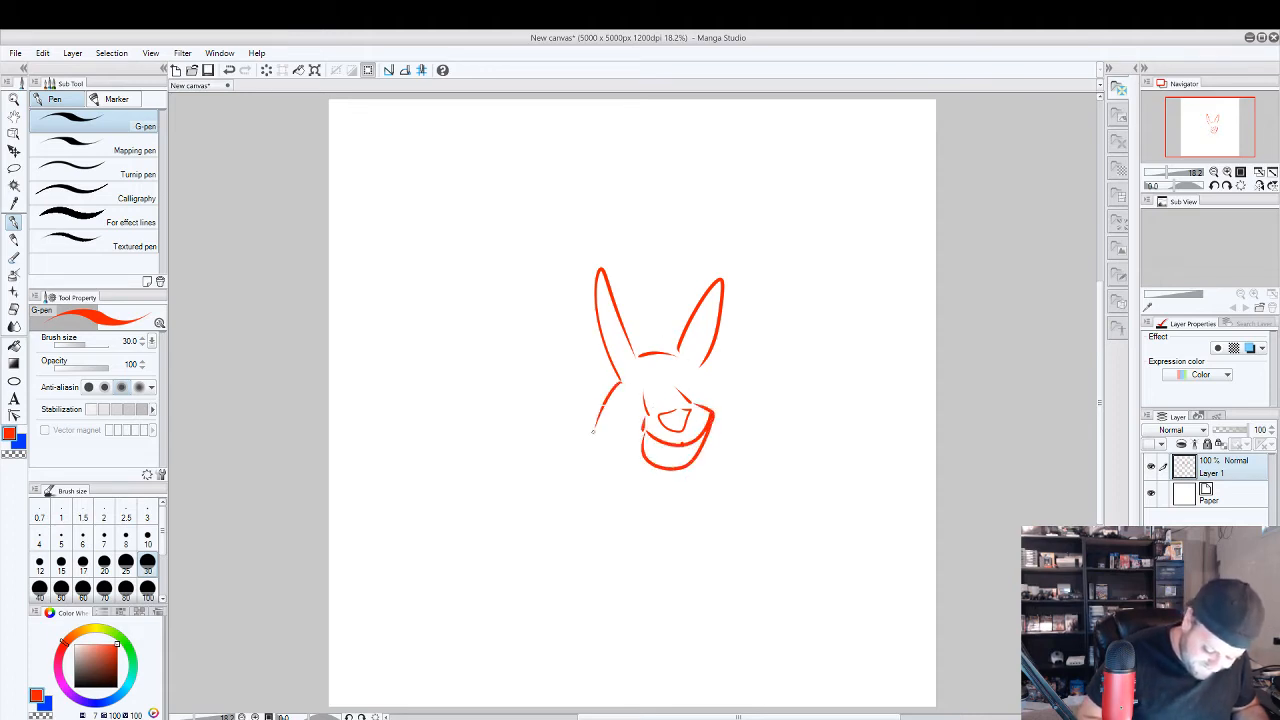
{"action": "left_click_drag", "start_coordinate": [700, 373], "coordinate": [704, 405]}
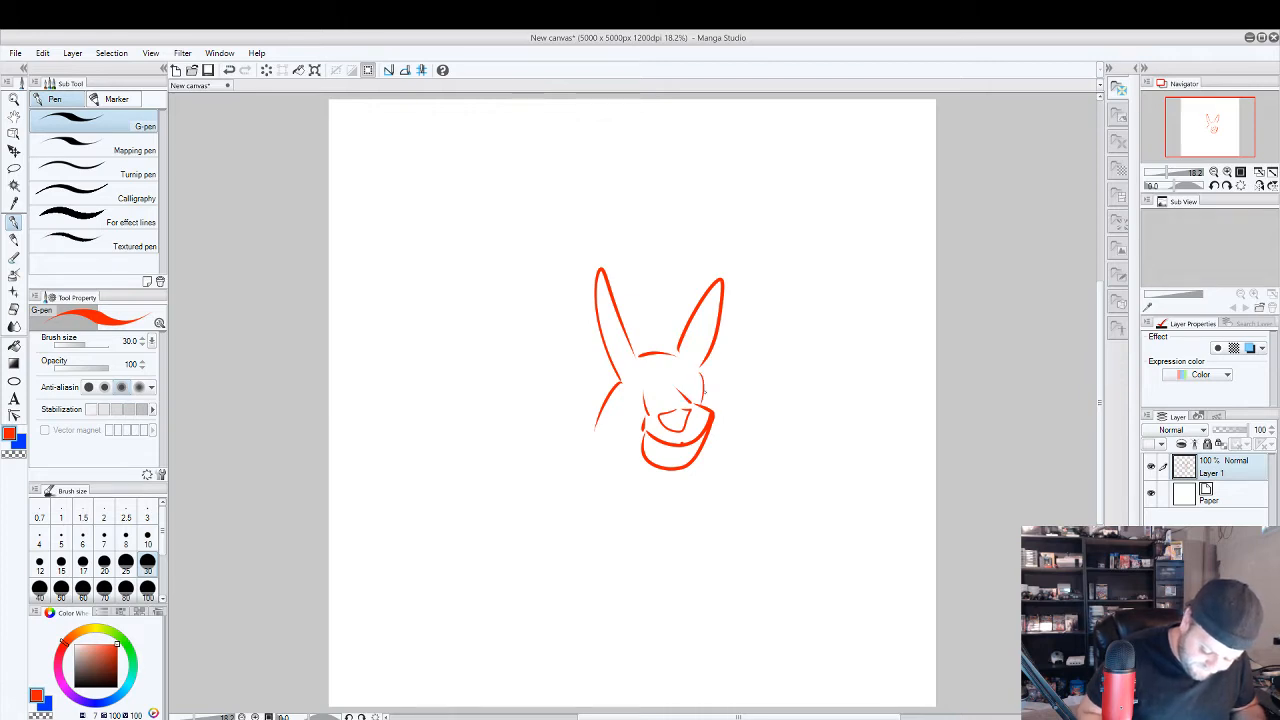
Draw the donkey's back line, its near front leg with a hoof, and the chest curve below the jaw.
{"action": "left_click_drag", "start_coordinate": [596, 434], "coordinate": [461, 432]}
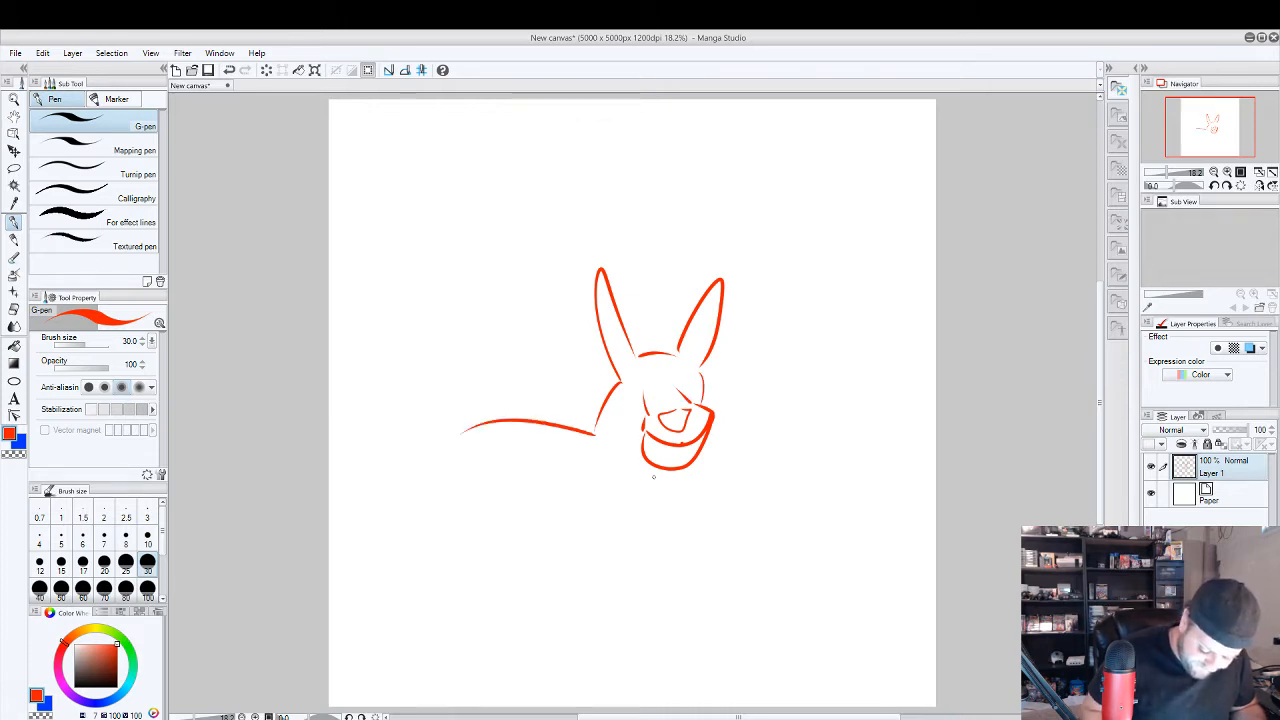
{"action": "left_click_drag", "start_coordinate": [598, 471], "coordinate": [628, 597]}
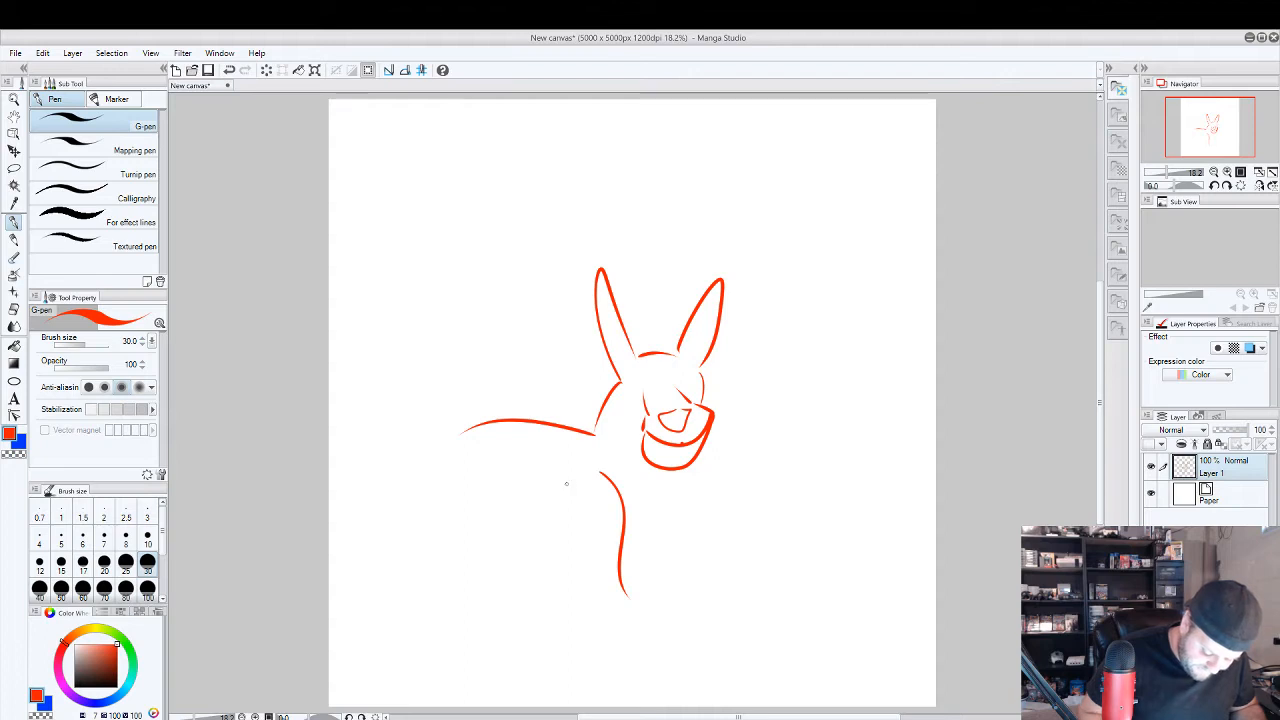
{"action": "mouse_move", "coordinate": [561, 484]}
{"action": "left_mouse_down"}
{"action": "mouse_move", "coordinate": [573, 529]}
{"action": "mouse_move", "coordinate": [605, 566]}
{"action": "mouse_move", "coordinate": [626, 536]}
{"action": "mouse_move", "coordinate": [592, 588]}
{"action": "mouse_move", "coordinate": [634, 590]}
{"action": "left_mouse_up"}
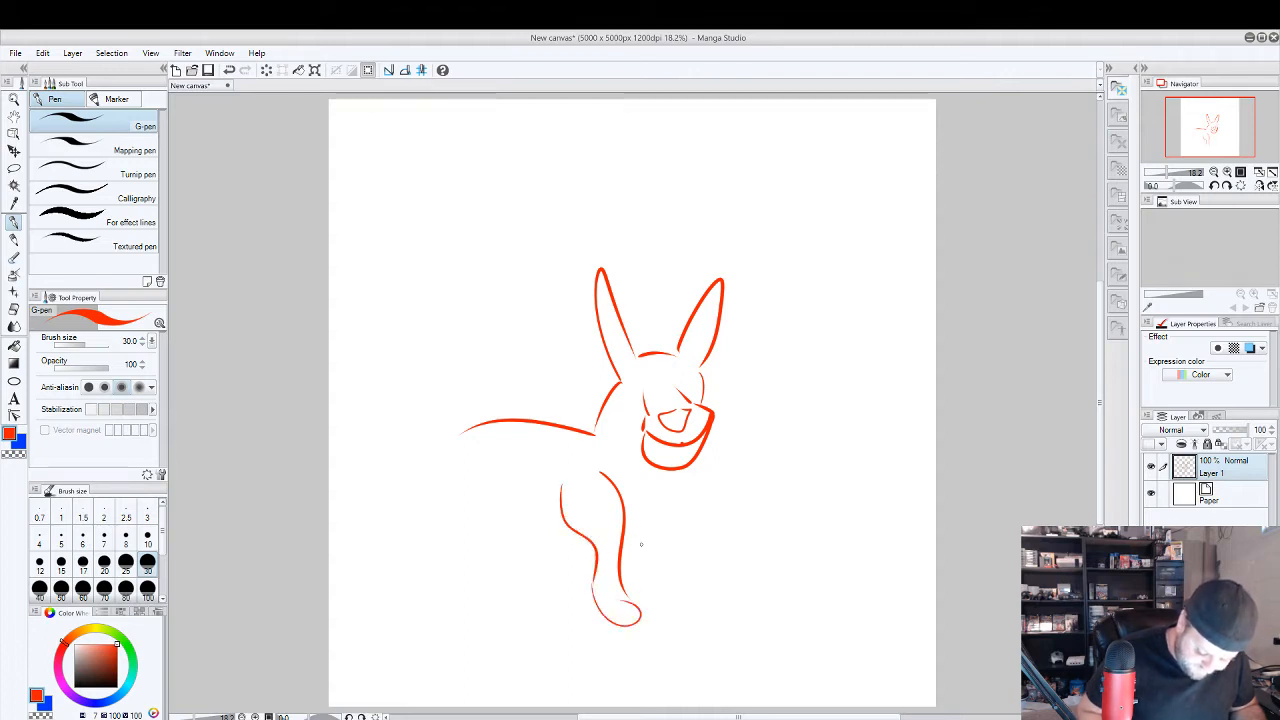
{"action": "left_click_drag", "start_coordinate": [657, 471], "coordinate": [625, 526]}
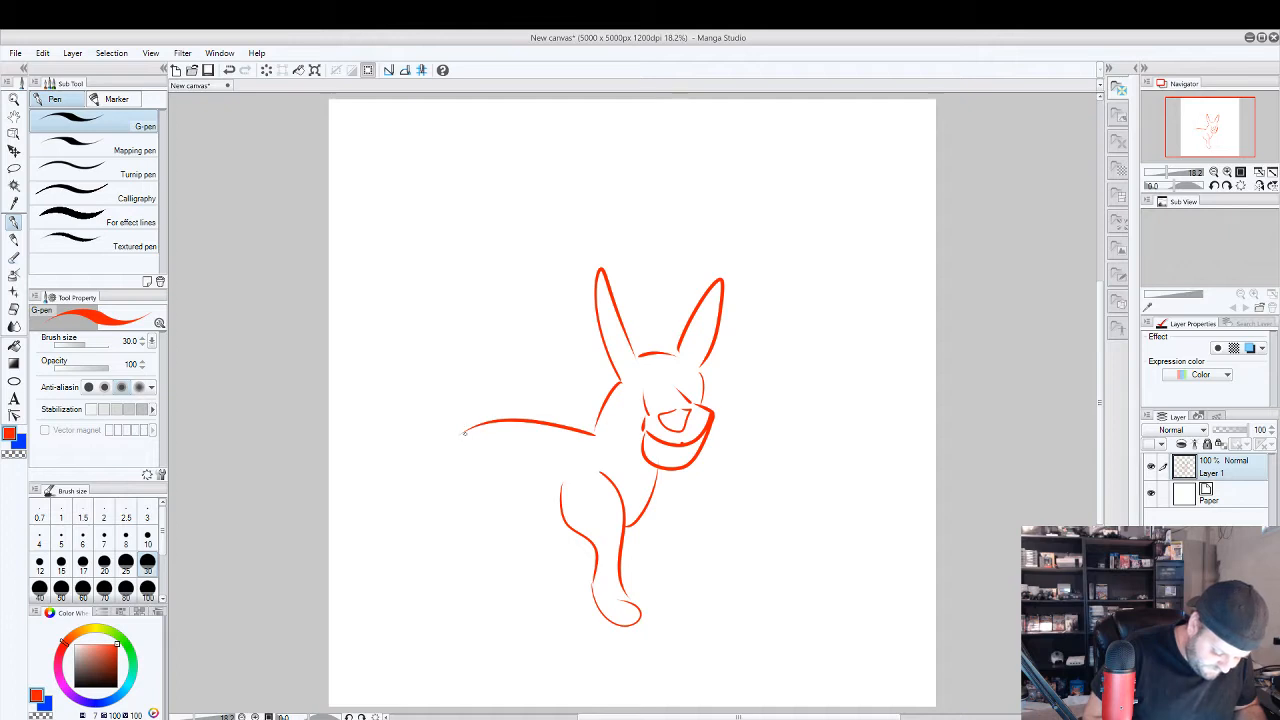
Draw the donkey's rounded rump, both hind legs with hooves, the belly line, and an upright tufted tail.
{"action": "mouse_move", "coordinate": [464, 432]}
{"action": "left_mouse_down"}
{"action": "mouse_move", "coordinate": [410, 486]}
{"action": "mouse_move", "coordinate": [484, 510]}
{"action": "left_mouse_up"}
{"action": "mouse_move", "coordinate": [426, 442]}
{"action": "left_mouse_down"}
{"action": "mouse_move", "coordinate": [398, 432]}
{"action": "mouse_move", "coordinate": [410, 520]}
{"action": "left_mouse_up"}
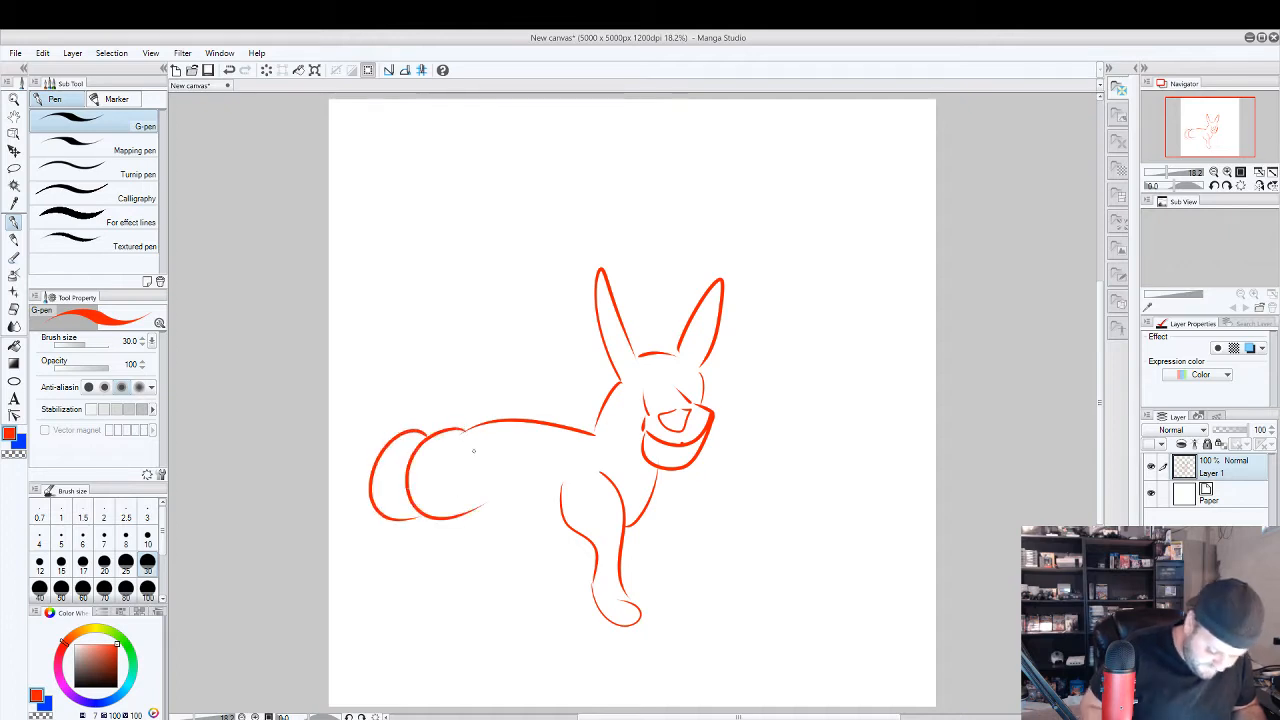
{"action": "mouse_move", "coordinate": [490, 487]}
{"action": "left_mouse_down"}
{"action": "mouse_move", "coordinate": [456, 610]}
{"action": "mouse_move", "coordinate": [536, 476]}
{"action": "left_mouse_up"}
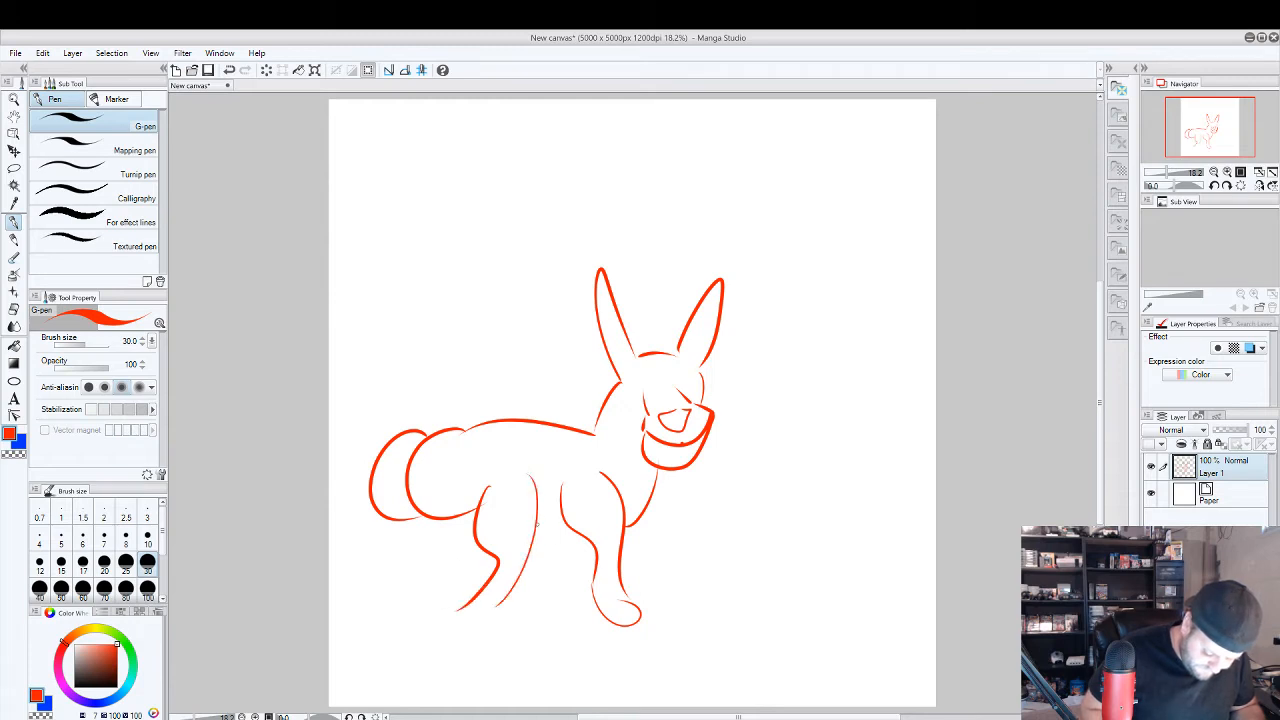
{"action": "left_click_drag", "start_coordinate": [538, 522], "coordinate": [558, 526]}
{"action": "mouse_move", "coordinate": [426, 432]}
{"action": "left_mouse_down"}
{"action": "mouse_move", "coordinate": [420, 352]}
{"action": "mouse_move", "coordinate": [446, 356]}
{"action": "left_mouse_up"}
{"action": "left_click_drag", "start_coordinate": [460, 607], "coordinate": [485, 603]}
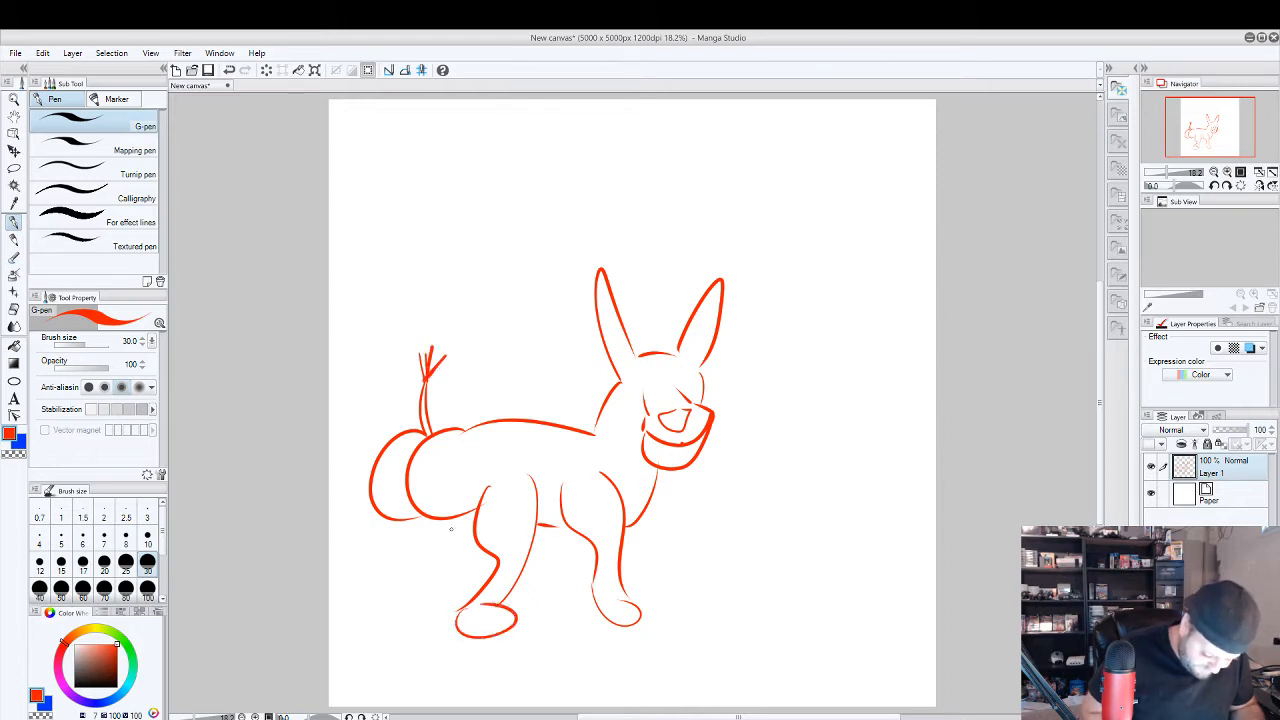
{"action": "mouse_move", "coordinate": [452, 518]}
{"action": "left_mouse_down"}
{"action": "mouse_move", "coordinate": [462, 572]}
{"action": "mouse_move", "coordinate": [440, 604]}
{"action": "mouse_move", "coordinate": [456, 632]}
{"action": "left_mouse_up"}
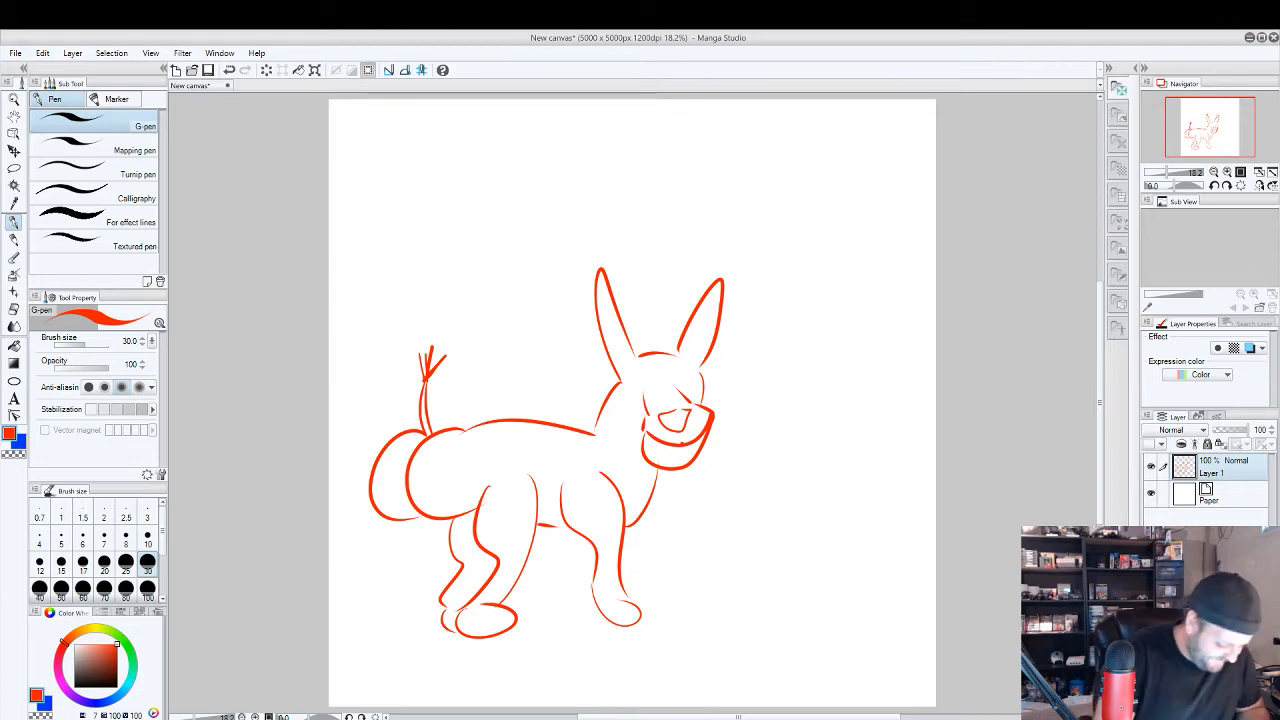
Erase the whole donkey sketch with the Block eraser at brush size 300.
{"action": "left_click", "coordinate": [14, 309]}
{"action": "scroll", "coordinate": [160, 597], "scroll_direction": "down", "scroll_amount": 1}
{"action": "left_click", "coordinate": [147, 590]}
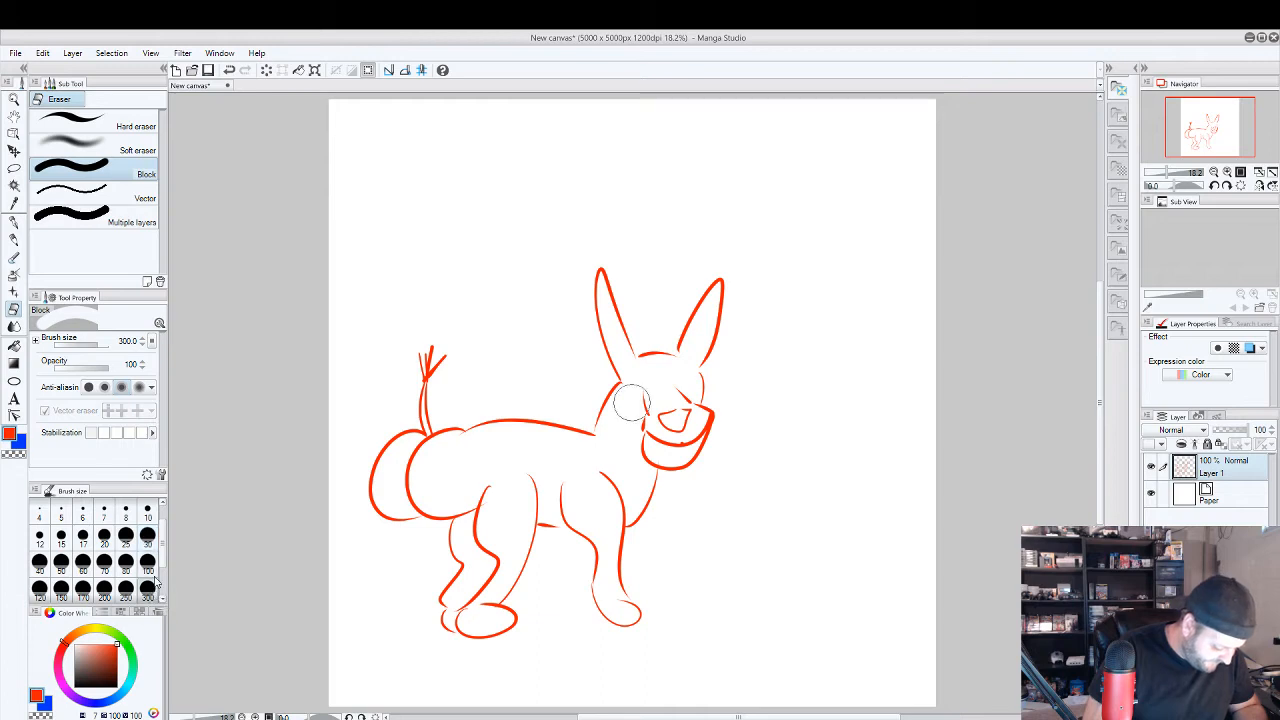
{"action": "mouse_move", "coordinate": [432, 352]}
{"action": "left_mouse_down"}
{"action": "mouse_move", "coordinate": [358, 549]}
{"action": "mouse_move", "coordinate": [394, 586]}
{"action": "mouse_move", "coordinate": [549, 326]}
{"action": "mouse_move", "coordinate": [457, 500]}
{"action": "mouse_move", "coordinate": [679, 256]}
{"action": "mouse_move", "coordinate": [470, 620]}
{"action": "mouse_move", "coordinate": [563, 574]}
{"action": "mouse_move", "coordinate": [609, 603]}
{"action": "mouse_move", "coordinate": [628, 650]}
{"action": "mouse_move", "coordinate": [637, 529]}
{"action": "mouse_move", "coordinate": [506, 636]}
{"action": "left_mouse_up"}
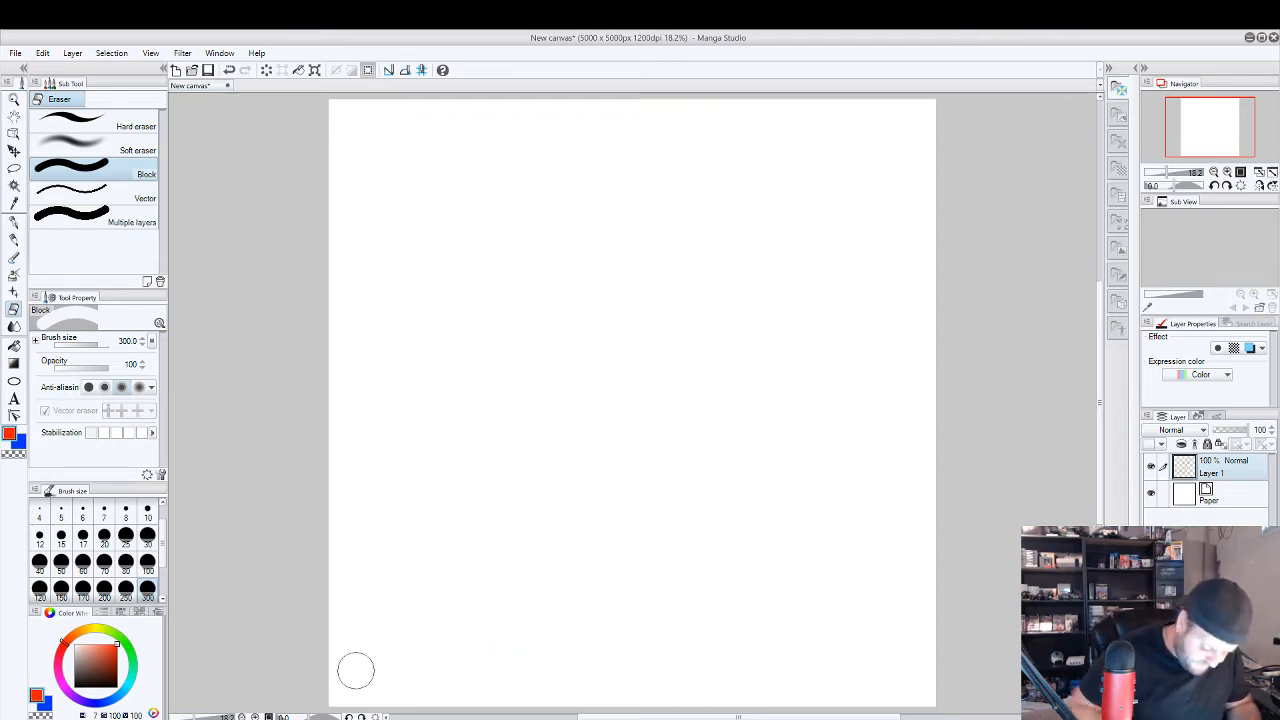
Sketch an angular face with spiky hair and a nose using the G-pen, plus a smaller jaw outline beside it.
{"action": "left_click", "coordinate": [14, 221]}
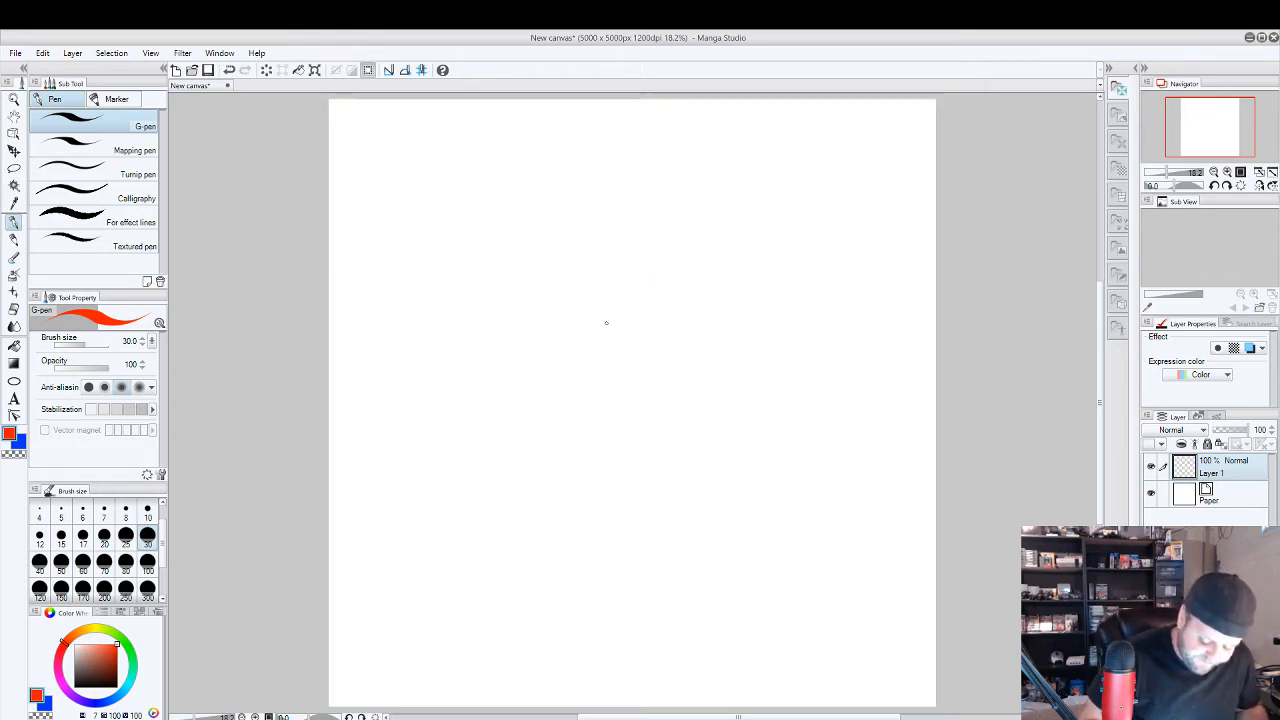
{"action": "mouse_move", "coordinate": [544, 259]}
{"action": "left_mouse_down"}
{"action": "mouse_move", "coordinate": [577, 344]}
{"action": "mouse_move", "coordinate": [629, 378]}
{"action": "mouse_move", "coordinate": [764, 331]}
{"action": "mouse_move", "coordinate": [725, 337]}
{"action": "mouse_move", "coordinate": [759, 271]}
{"action": "left_mouse_up"}
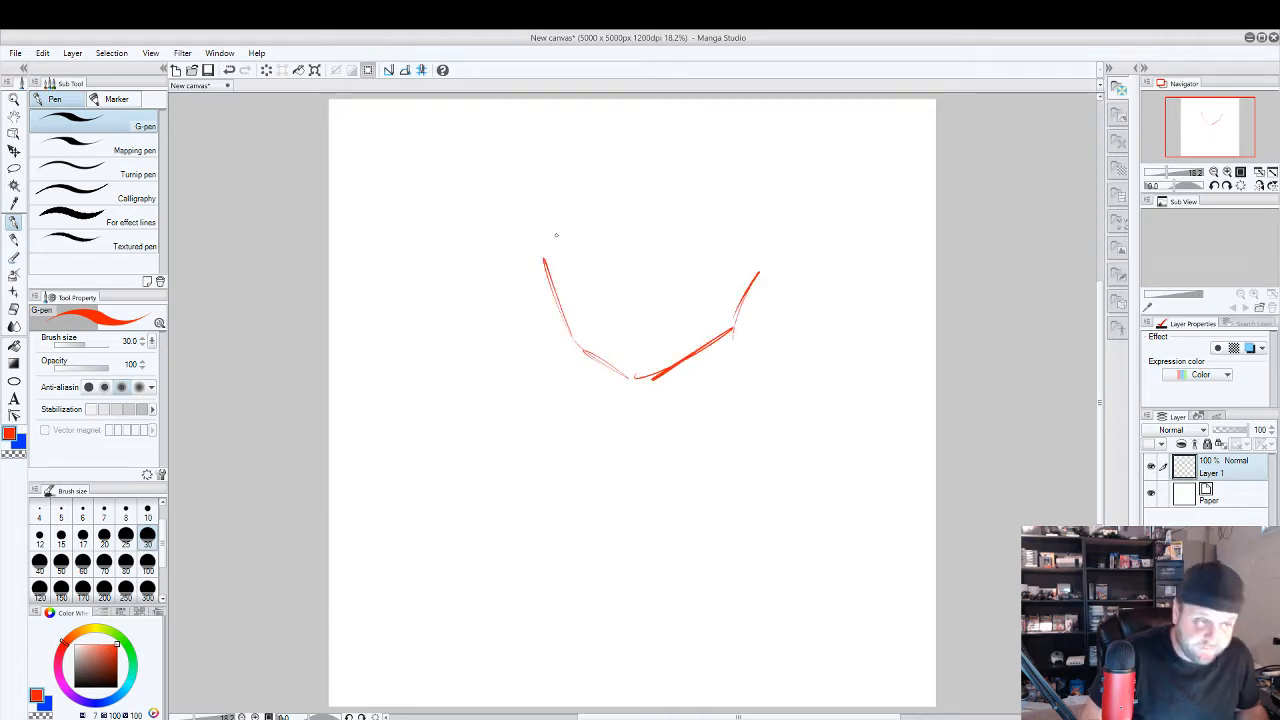
{"action": "mouse_move", "coordinate": [598, 160]}
{"action": "left_mouse_down"}
{"action": "mouse_move", "coordinate": [562, 278]}
{"action": "mouse_move", "coordinate": [510, 325]}
{"action": "left_mouse_up"}
{"action": "mouse_move", "coordinate": [614, 180]}
{"action": "left_mouse_down"}
{"action": "mouse_move", "coordinate": [679, 175]}
{"action": "mouse_move", "coordinate": [735, 235]}
{"action": "mouse_move", "coordinate": [746, 290]}
{"action": "left_mouse_up"}
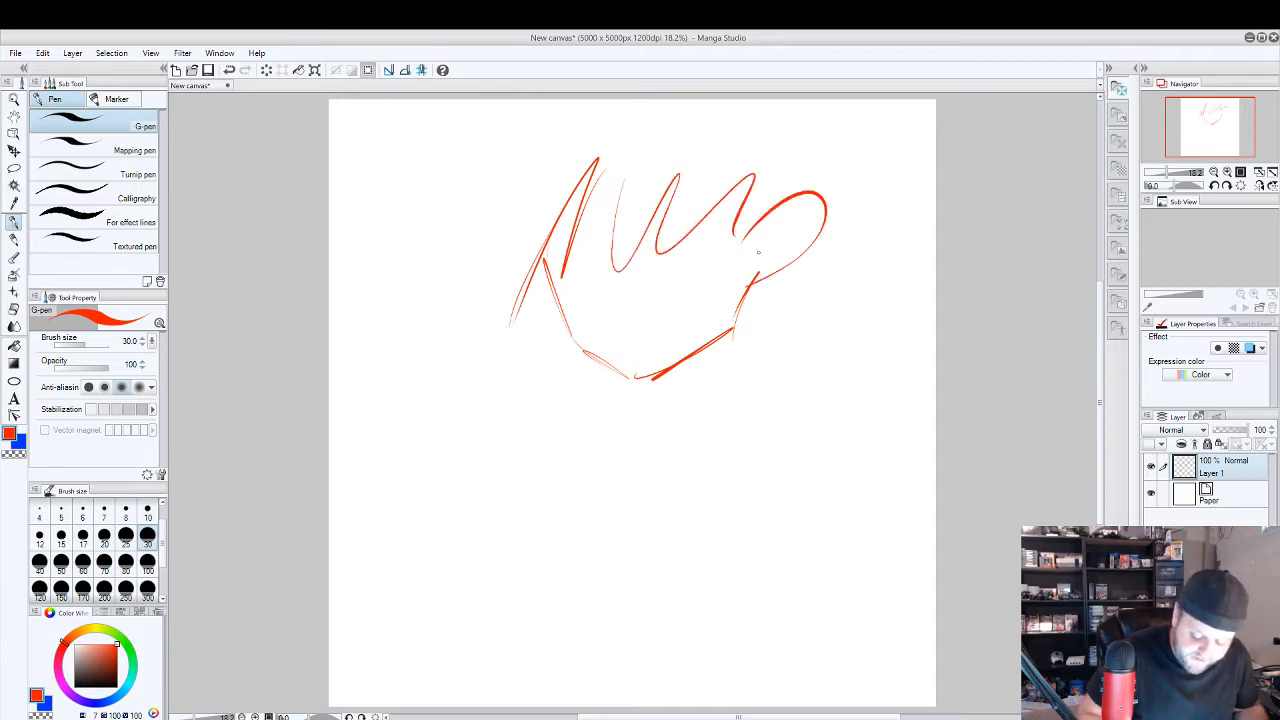
{"action": "mouse_move", "coordinate": [622, 290]}
{"action": "left_mouse_down"}
{"action": "mouse_move", "coordinate": [602, 328]}
{"action": "mouse_move", "coordinate": [630, 318]}
{"action": "left_mouse_up"}
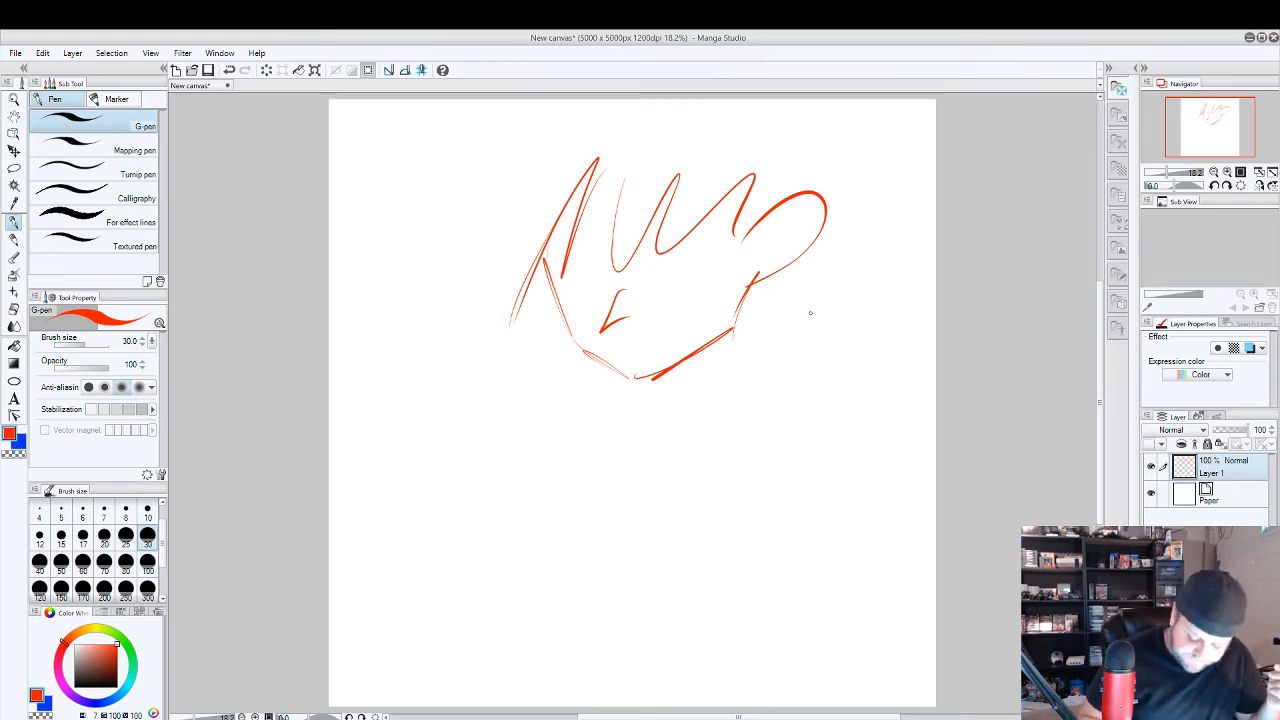
{"action": "mouse_move", "coordinate": [812, 385]}
{"action": "left_mouse_down"}
{"action": "mouse_move", "coordinate": [803, 414]}
{"action": "mouse_move", "coordinate": [745, 460]}
{"action": "mouse_move", "coordinate": [712, 447]}
{"action": "mouse_move", "coordinate": [688, 407]}
{"action": "mouse_move", "coordinate": [692, 378]}
{"action": "left_mouse_up"}
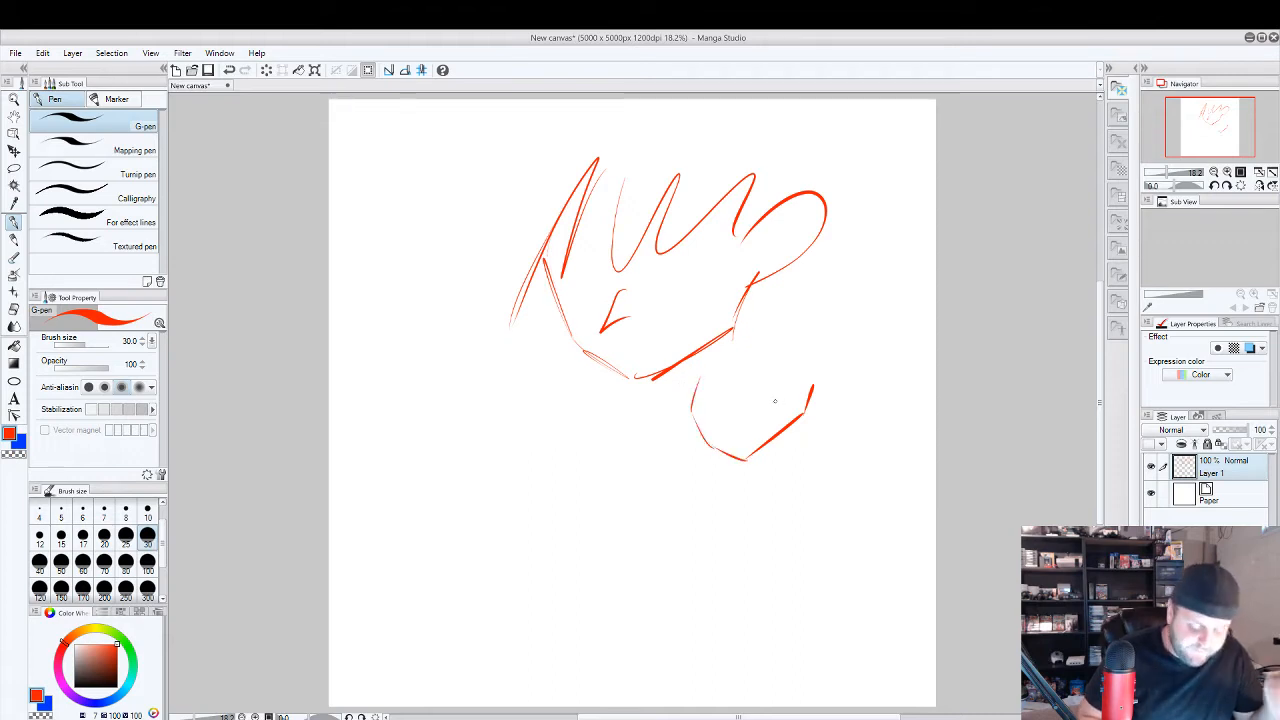
Undo all strokes of the face sketch and the second jaw outline until the canvas is empty.
{"action": "key", "text": "ctrl+z"}
{"action": "key", "text": "ctrl+z"}
{"action": "key", "text": "ctrl+z"}
{"action": "key", "text": "ctrl+z"}
{"action": "key", "text": "ctrl+z"}
{"action": "key", "text": "ctrl+z"}
{"action": "key", "text": "ctrl+z"}
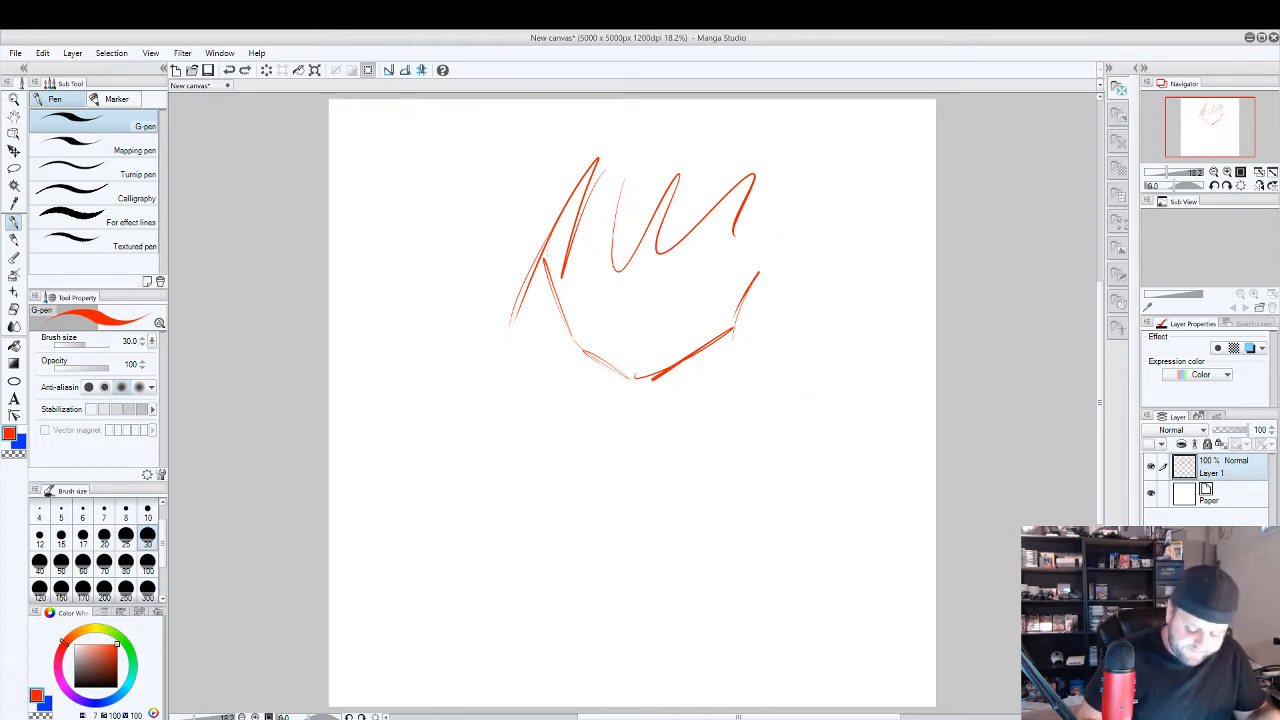
{"action": "key", "text": "ctrl+z"}
{"action": "key", "text": "ctrl+z"}
{"action": "key", "text": "ctrl+z"}
{"action": "key", "text": "ctrl+z"}
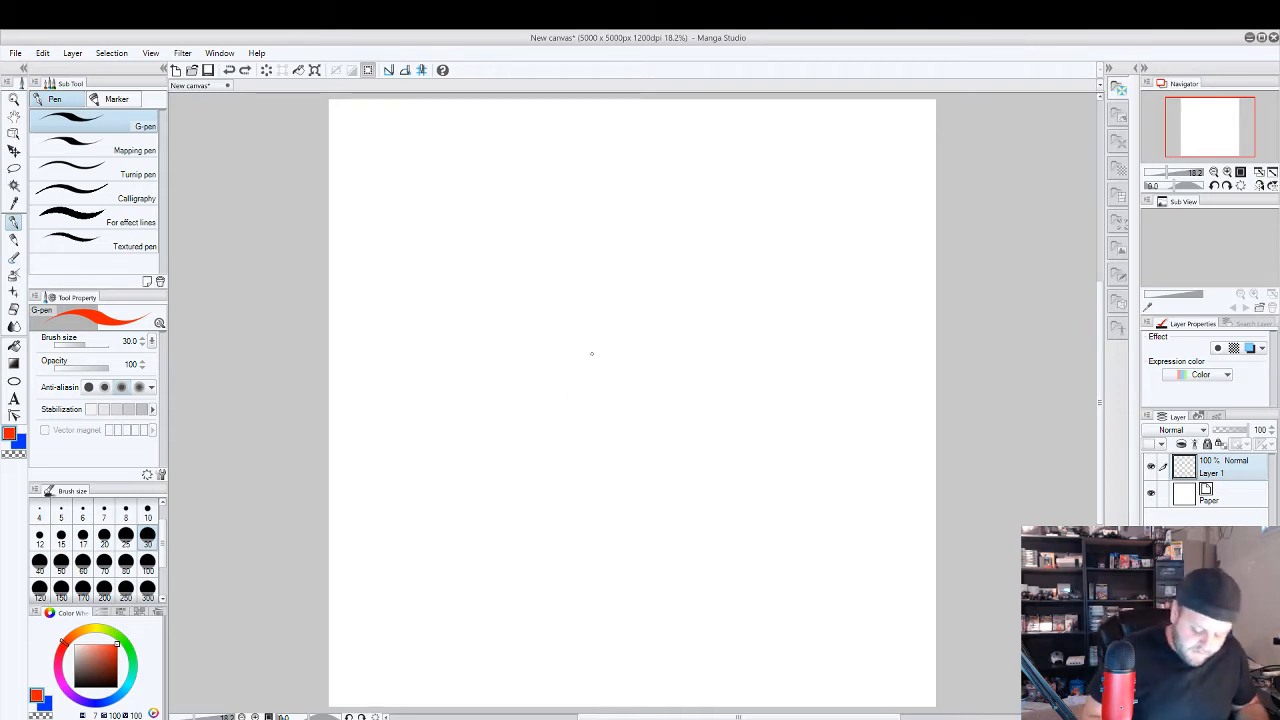
Draw a small red stick figure near the canvas centre with a tilted oval head, body, legs and one arm bent.
{"action": "mouse_move", "coordinate": [598, 290]}
{"action": "left_mouse_down"}
{"action": "mouse_move", "coordinate": [597, 330]}
{"action": "mouse_move", "coordinate": [600, 290]}
{"action": "left_mouse_up"}
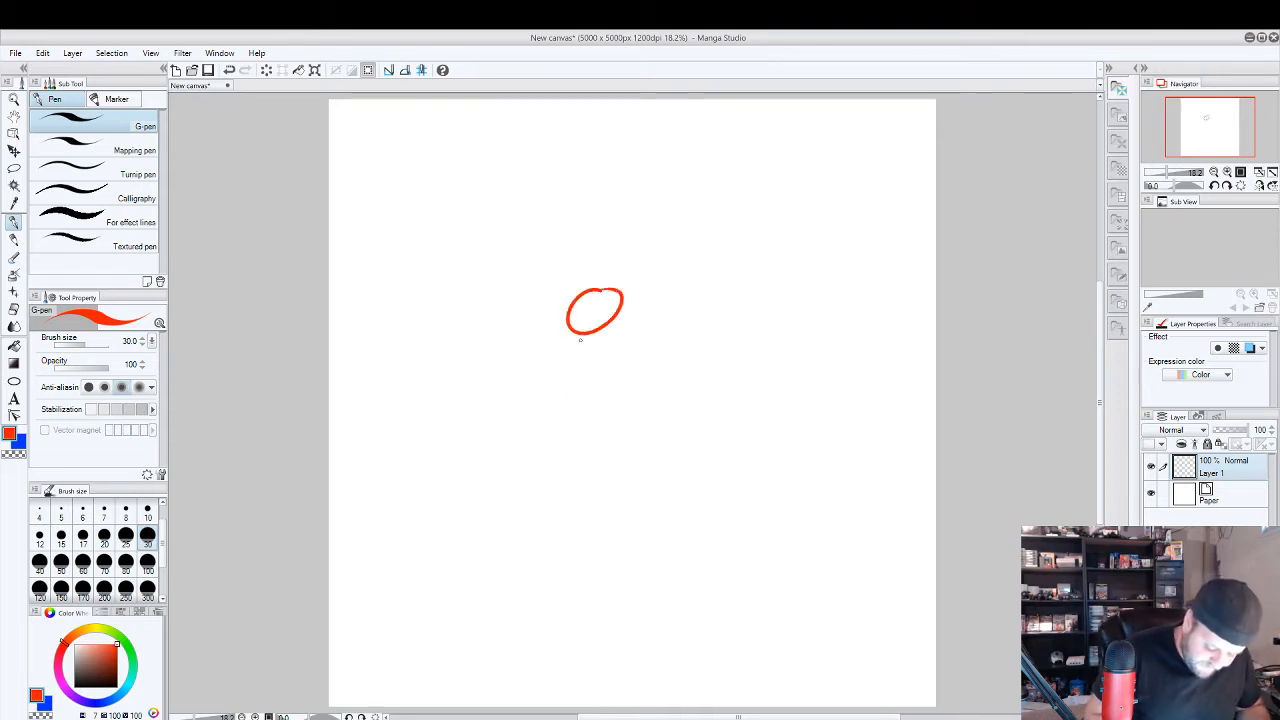
{"action": "mouse_move", "coordinate": [588, 336]}
{"action": "left_mouse_down"}
{"action": "mouse_move", "coordinate": [592, 392]}
{"action": "mouse_move", "coordinate": [618, 418]}
{"action": "left_mouse_up"}
{"action": "left_click_drag", "start_coordinate": [590, 390], "coordinate": [580, 430]}
{"action": "mouse_move", "coordinate": [589, 348]}
{"action": "left_mouse_down"}
{"action": "mouse_move", "coordinate": [580, 386]}
{"action": "mouse_move", "coordinate": [594, 374]}
{"action": "left_mouse_up"}
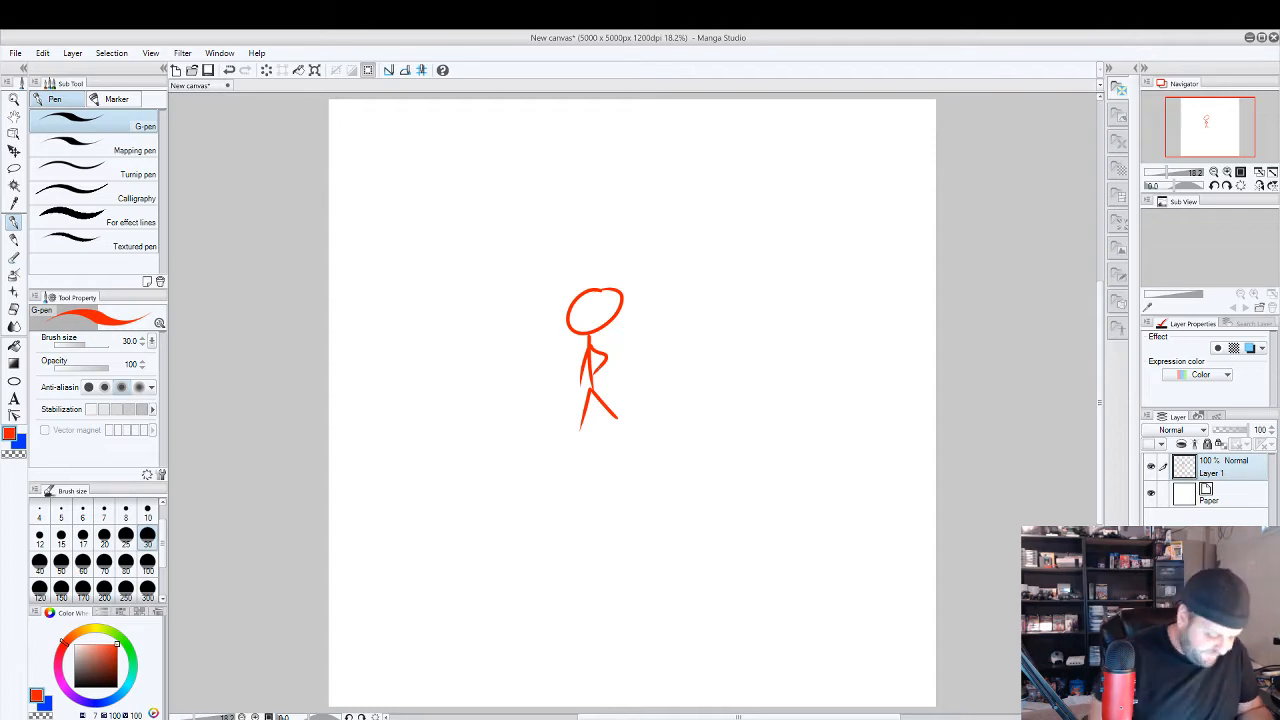
Lasso the stick figure, scale it proportionally to about 259%, place it mid-canvas, and clear the selection.
{"action": "left_click", "coordinate": [14, 168]}
{"action": "mouse_move", "coordinate": [590, 258]}
{"action": "left_mouse_down"}
{"action": "mouse_move", "coordinate": [679, 383]}
{"action": "mouse_move", "coordinate": [545, 268]}
{"action": "left_mouse_up"}
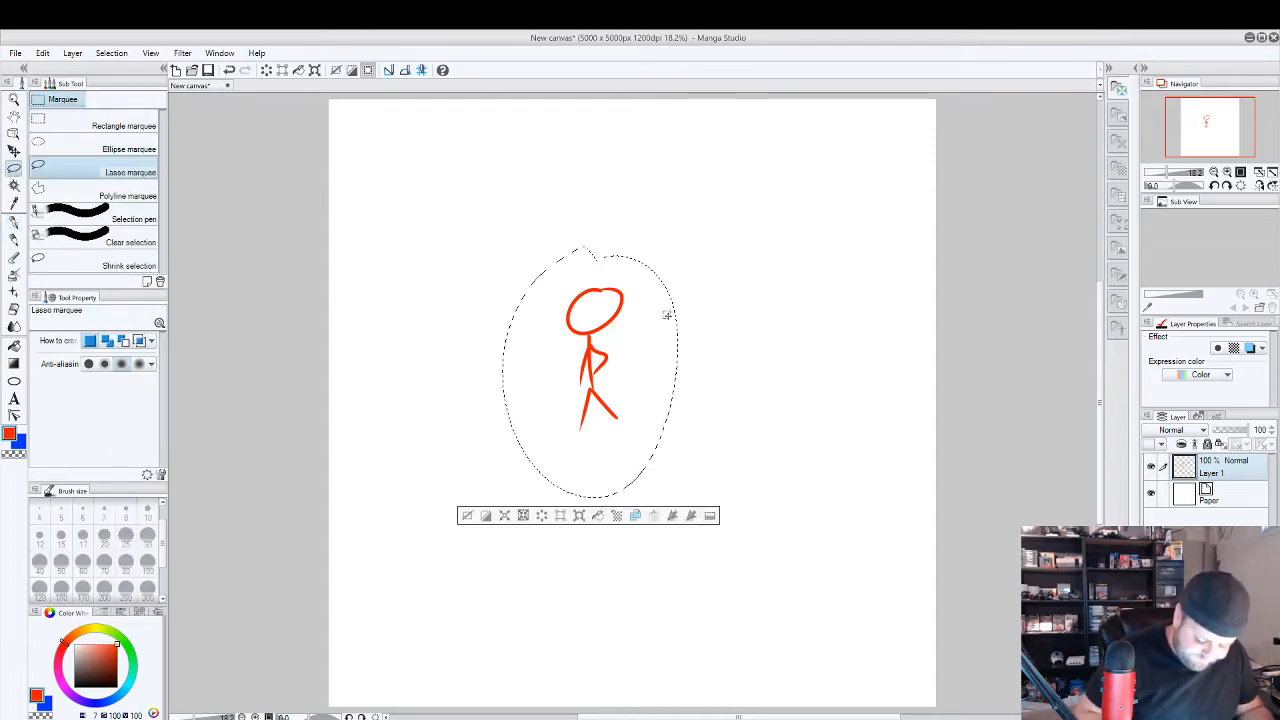
{"action": "left_click", "coordinate": [578, 515]}
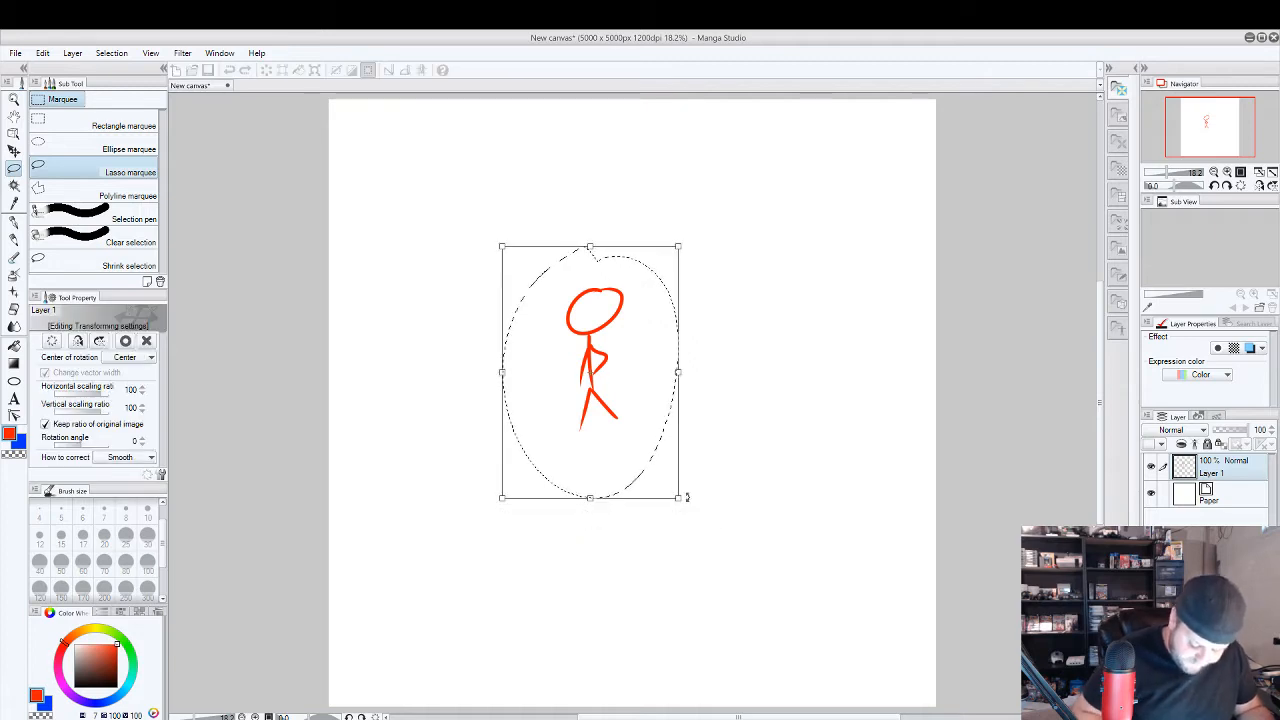
{"action": "left_click_drag", "start_coordinate": [686, 497], "coordinate": [828, 710]}
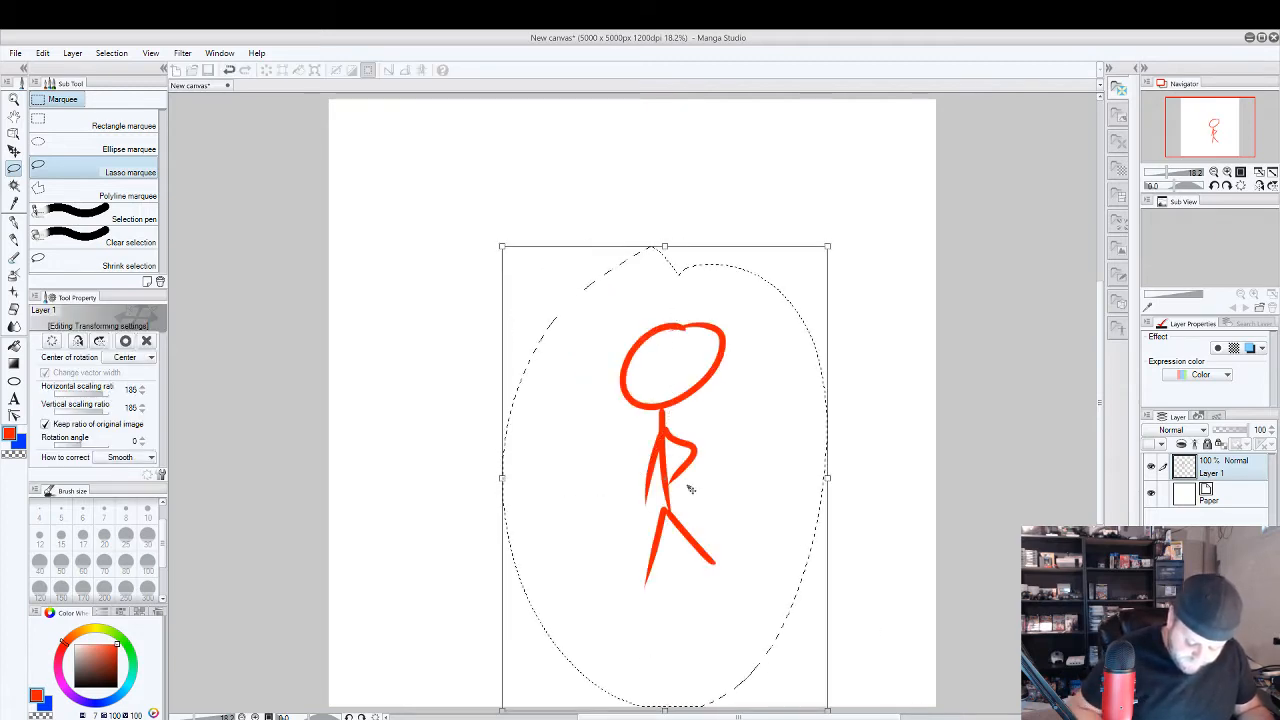
{"action": "left_click_drag", "start_coordinate": [690, 489], "coordinate": [546, 338]}
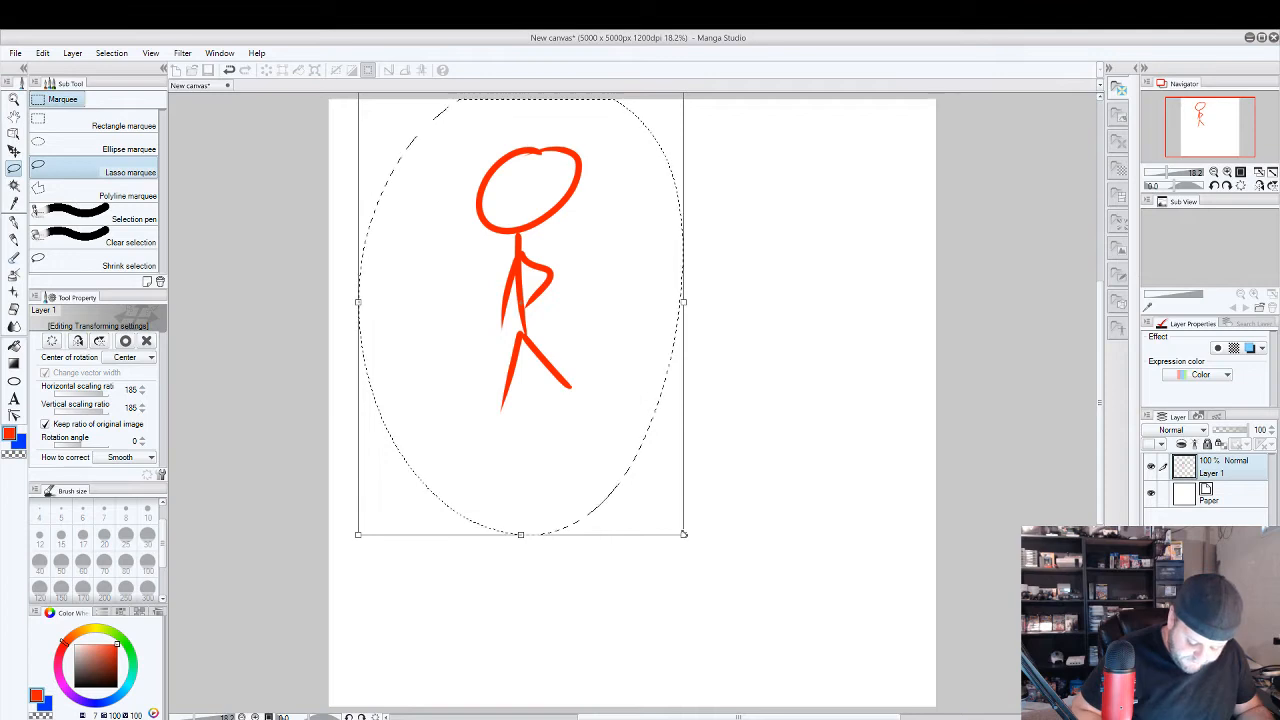
{"action": "left_click_drag", "start_coordinate": [684, 534], "coordinate": [814, 711]}
{"action": "left_click_drag", "start_coordinate": [700, 386], "coordinate": [755, 477]}
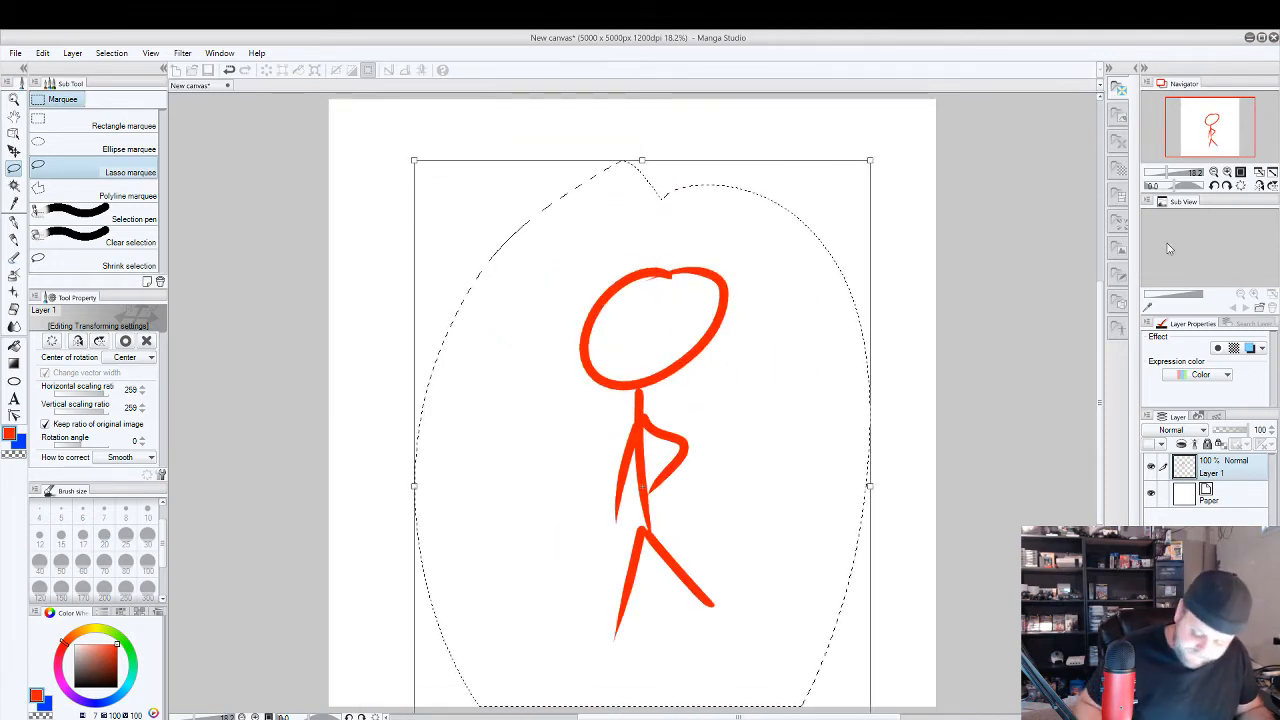
{"action": "key", "text": "m"}
{"action": "left_click", "coordinate": [594, 292]}
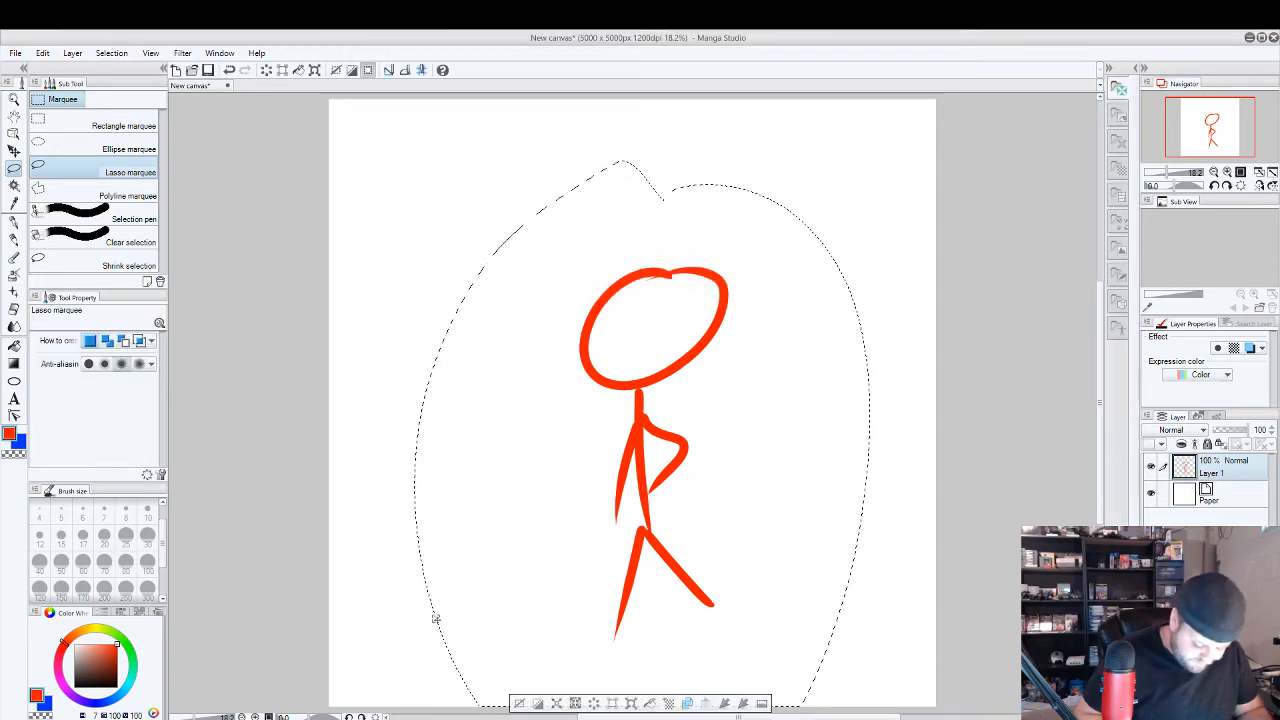
{"action": "left_click", "coordinate": [537, 704]}
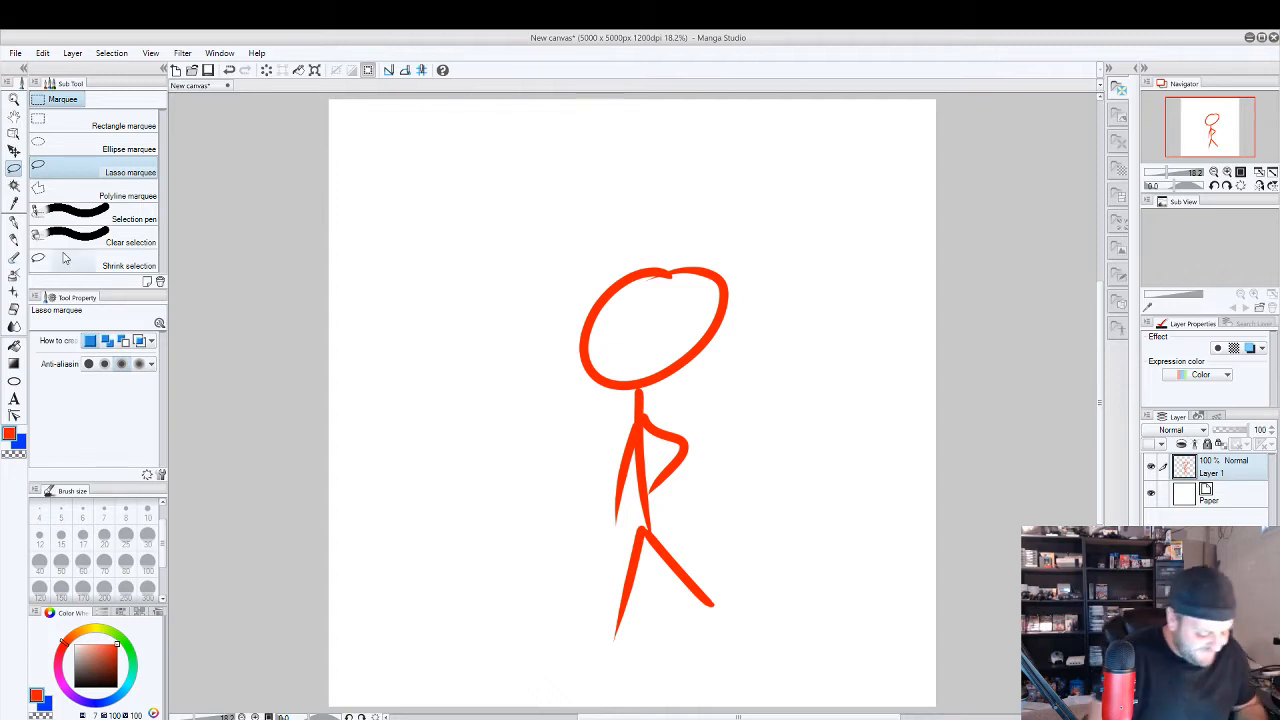
Switch back to the G-pen and add a new layer above the stick figure's layer.
{"action": "left_click", "coordinate": [14, 222]}
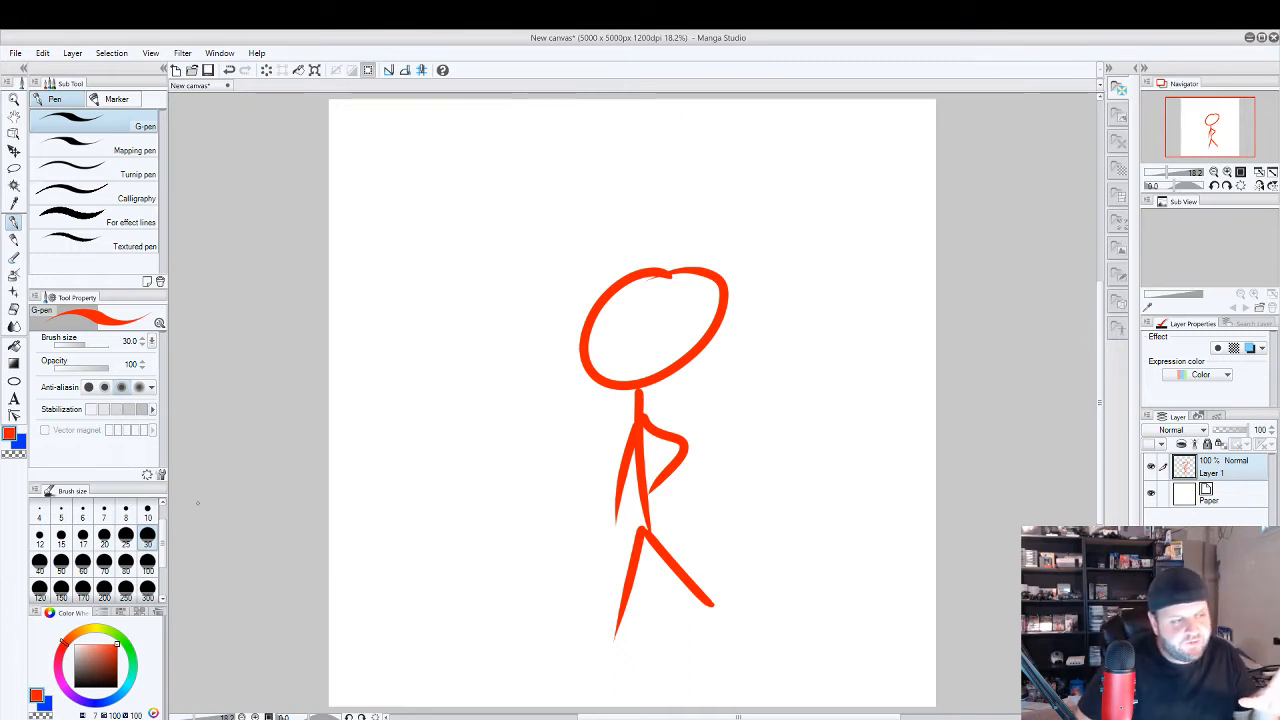
{"action": "right_click", "coordinate": [1214, 502]}
{"action": "left_click", "coordinate": [1200, 298]}
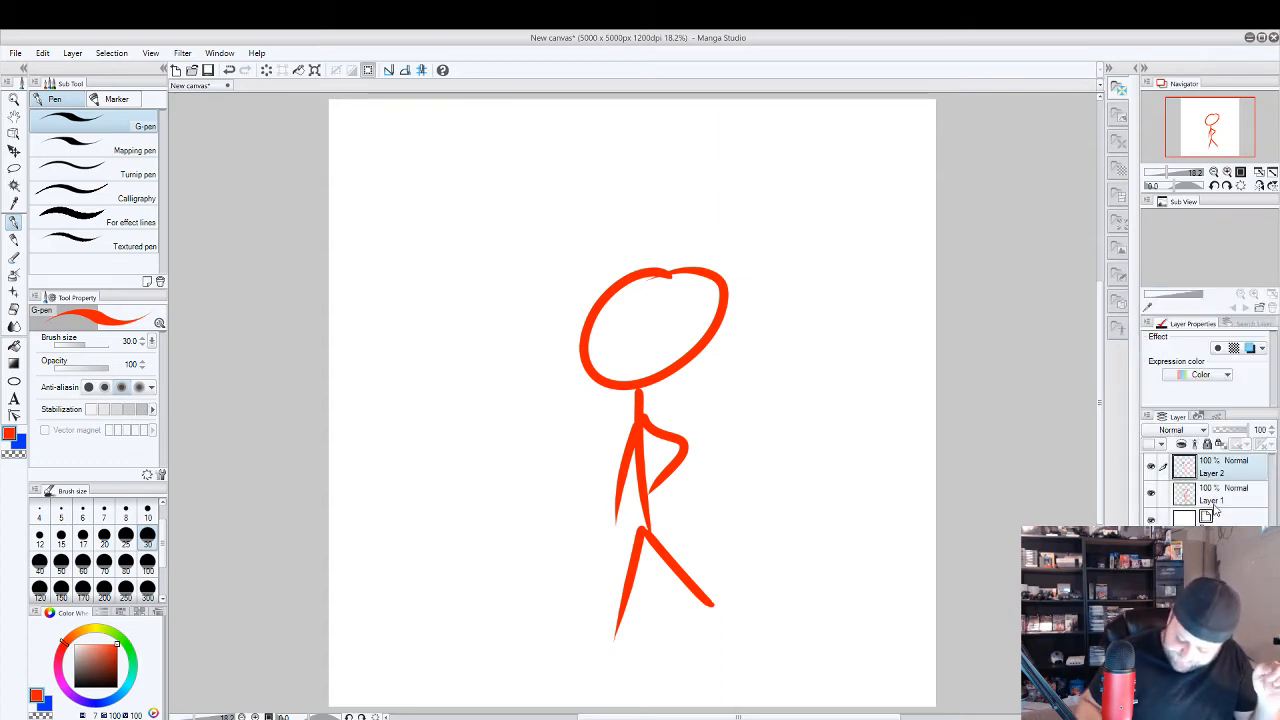
Lower Layer 1's opacity to 30% and make Layer 2 the active layer.
{"action": "left_click", "coordinate": [1215, 505]}
{"action": "left_click_drag", "start_coordinate": [1248, 431], "coordinate": [1220, 433]}
{"action": "left_click", "coordinate": [1238, 476]}
{"action": "left_click", "coordinate": [1220, 500]}
{"action": "left_click", "coordinate": [1220, 477]}
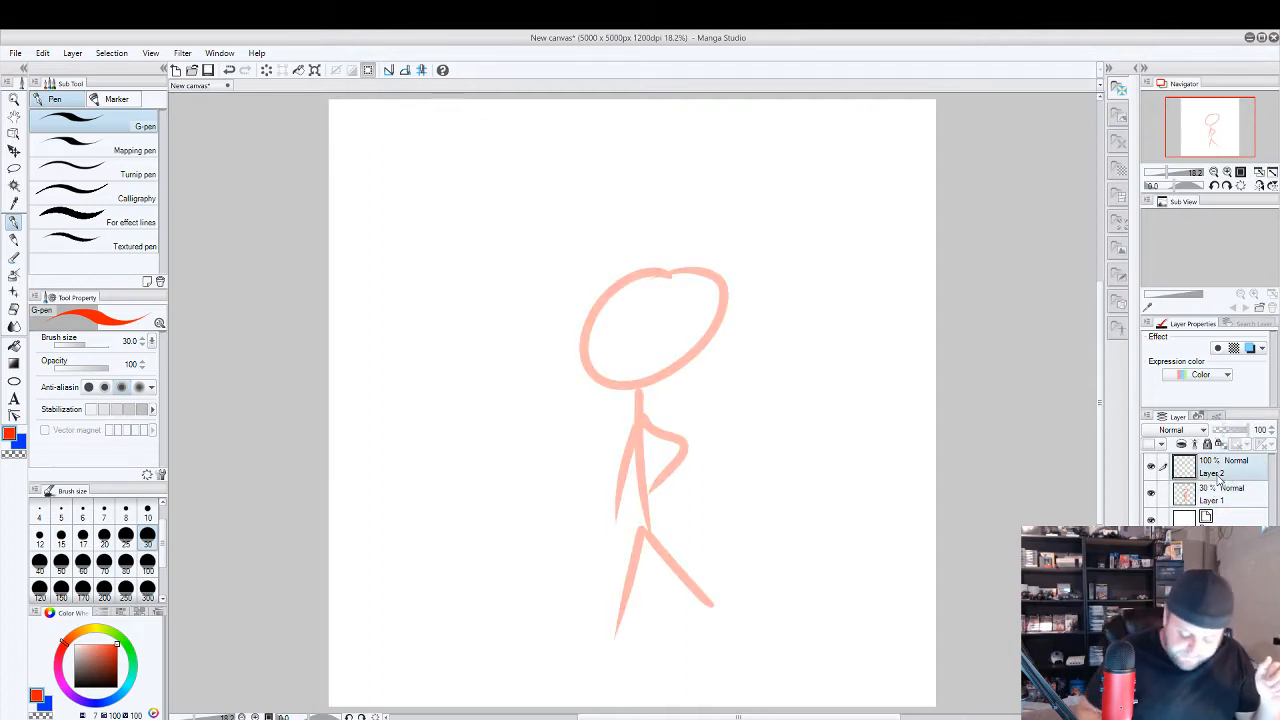
Set the pen colour to blue, try a scribble over the side of the figure's head, and undo the scribble.
{"action": "left_click", "coordinate": [98, 697]}
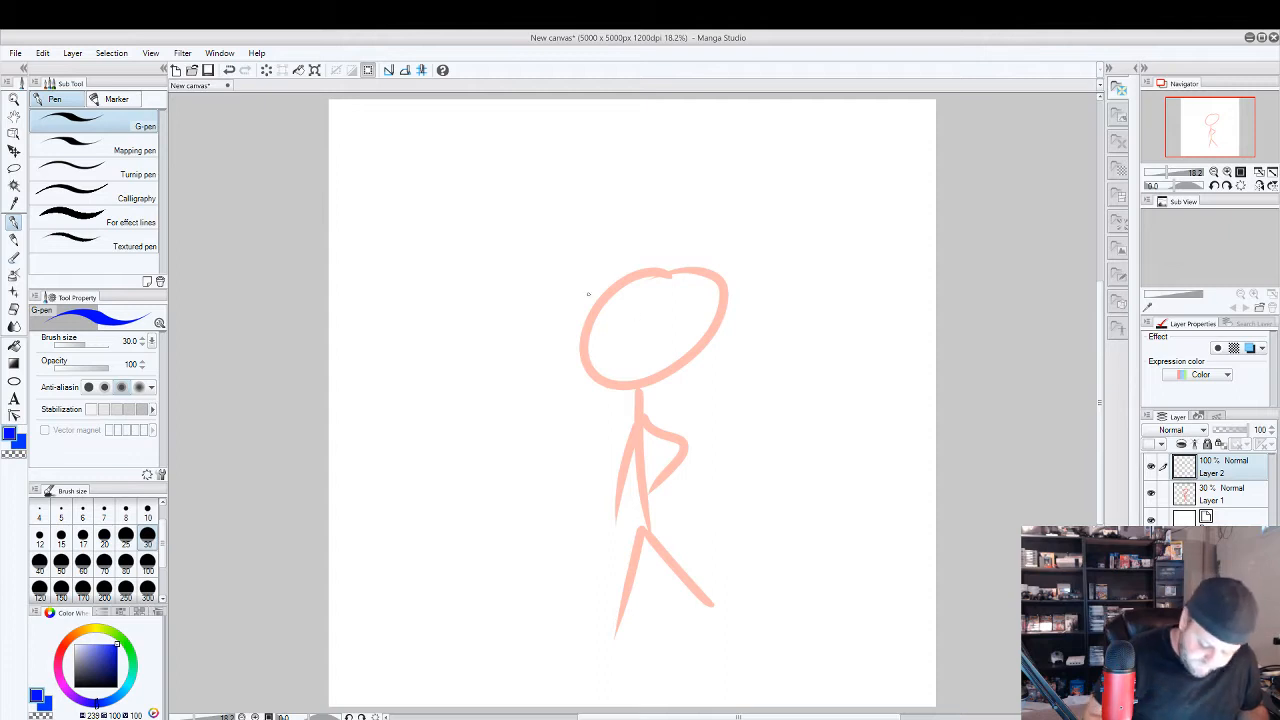
{"action": "mouse_move", "coordinate": [587, 320]}
{"action": "left_mouse_down"}
{"action": "mouse_move", "coordinate": [585, 370]}
{"action": "mouse_move", "coordinate": [628, 278]}
{"action": "left_mouse_up"}
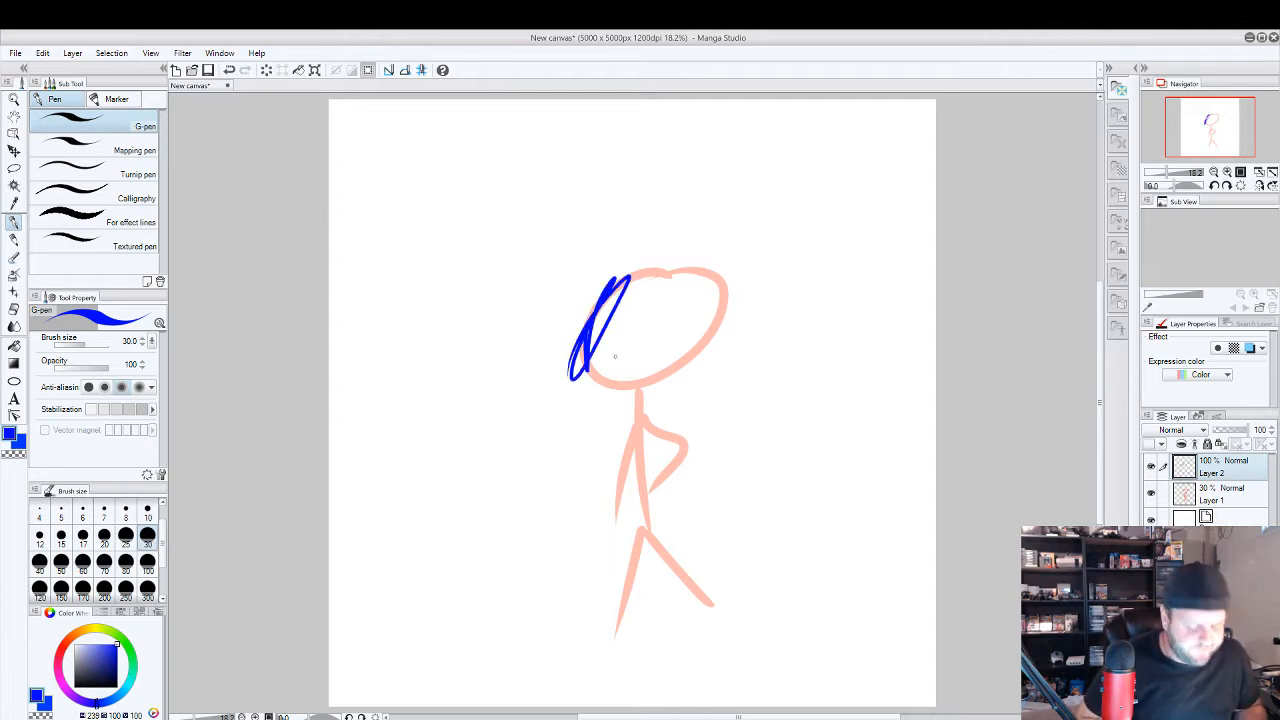
{"action": "key", "text": "ctrl+z"}
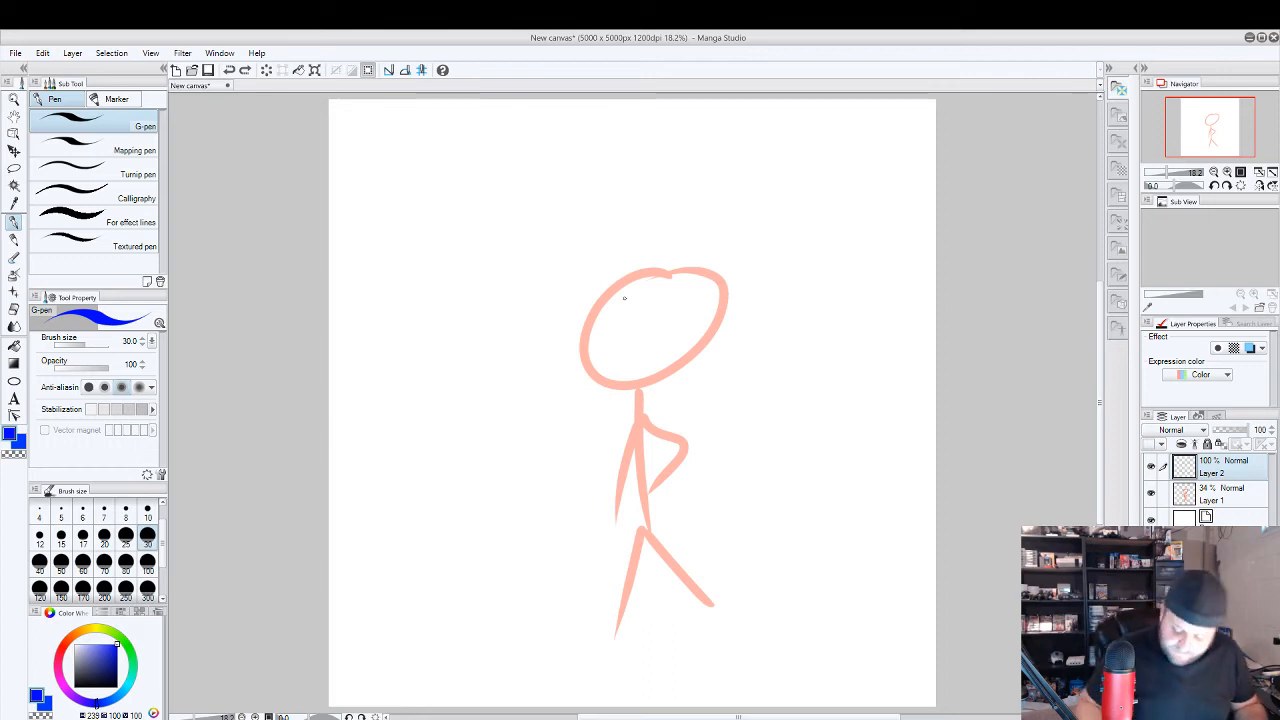
Make Layer 1 active and erase the entire faded stick figure with the Block eraser.
{"action": "left_click", "coordinate": [1220, 496]}
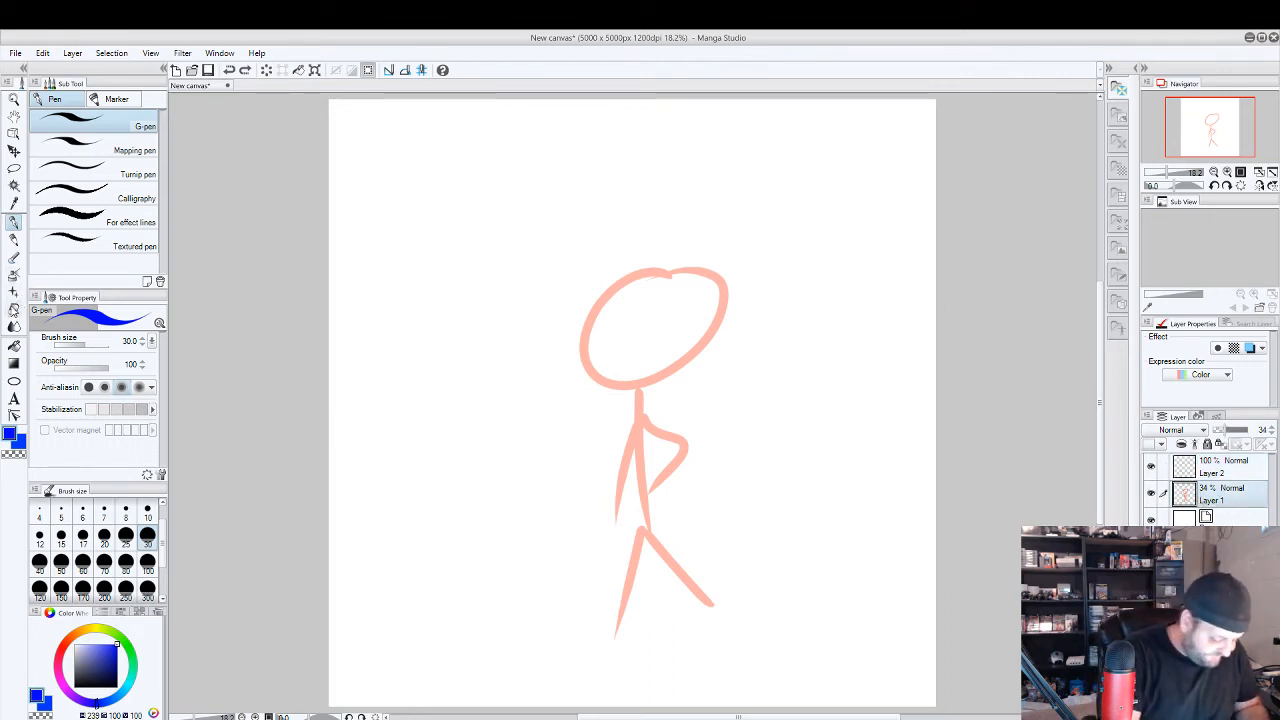
{"action": "left_click", "coordinate": [14, 309]}
{"action": "mouse_move", "coordinate": [626, 394]}
{"action": "left_mouse_down"}
{"action": "mouse_move", "coordinate": [574, 349]}
{"action": "mouse_move", "coordinate": [599, 307]}
{"action": "mouse_move", "coordinate": [679, 292]}
{"action": "mouse_move", "coordinate": [664, 300]}
{"action": "mouse_move", "coordinate": [674, 334]}
{"action": "mouse_move", "coordinate": [712, 319]}
{"action": "mouse_move", "coordinate": [636, 478]}
{"action": "mouse_move", "coordinate": [680, 460]}
{"action": "mouse_move", "coordinate": [668, 615]}
{"action": "mouse_move", "coordinate": [711, 609]}
{"action": "mouse_move", "coordinate": [531, 534]}
{"action": "left_mouse_up"}
{"action": "left_click", "coordinate": [148, 540]}
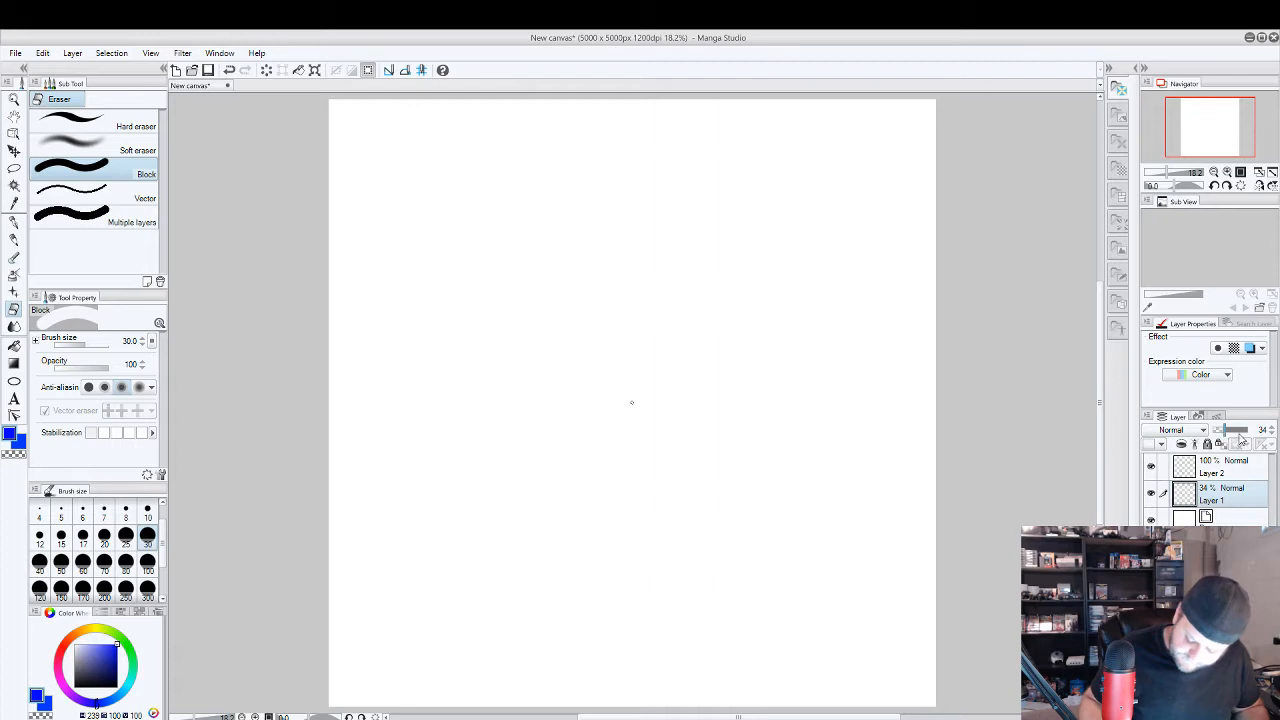
Raise Layer 1's opacity to 98%.
{"action": "left_click", "coordinate": [1231, 431]}
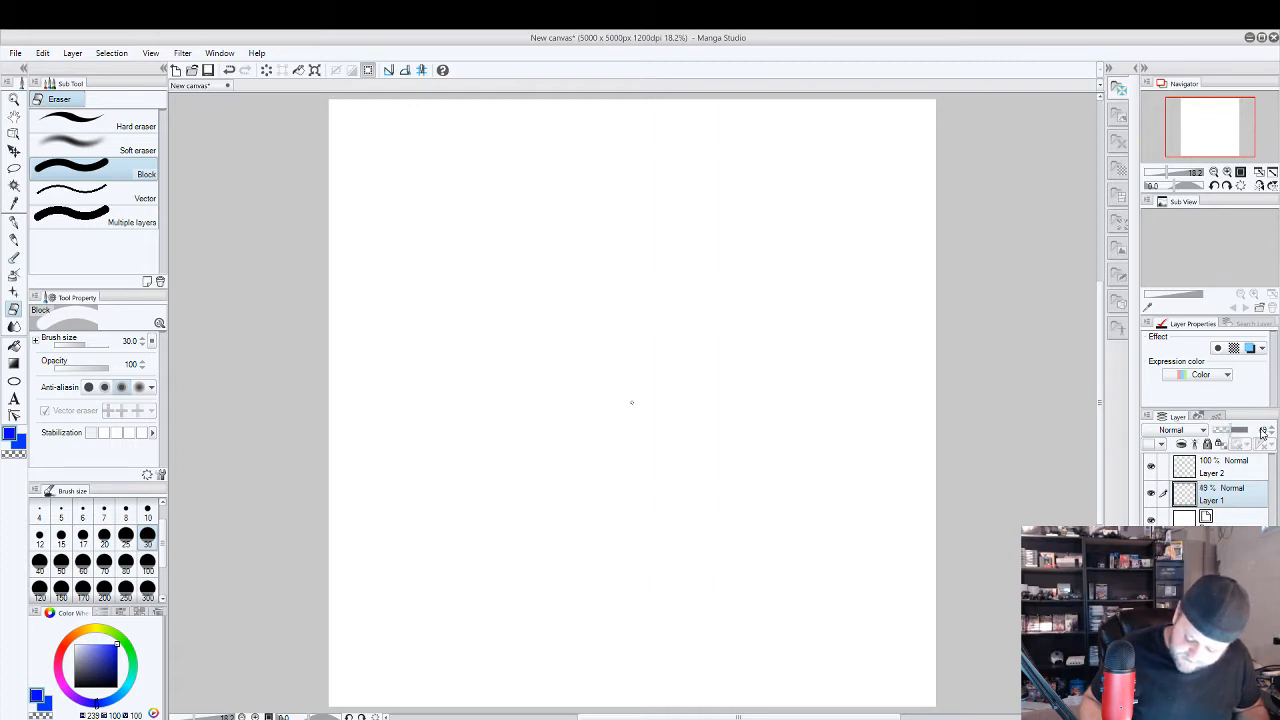
{"action": "left_click", "coordinate": [1235, 432]}
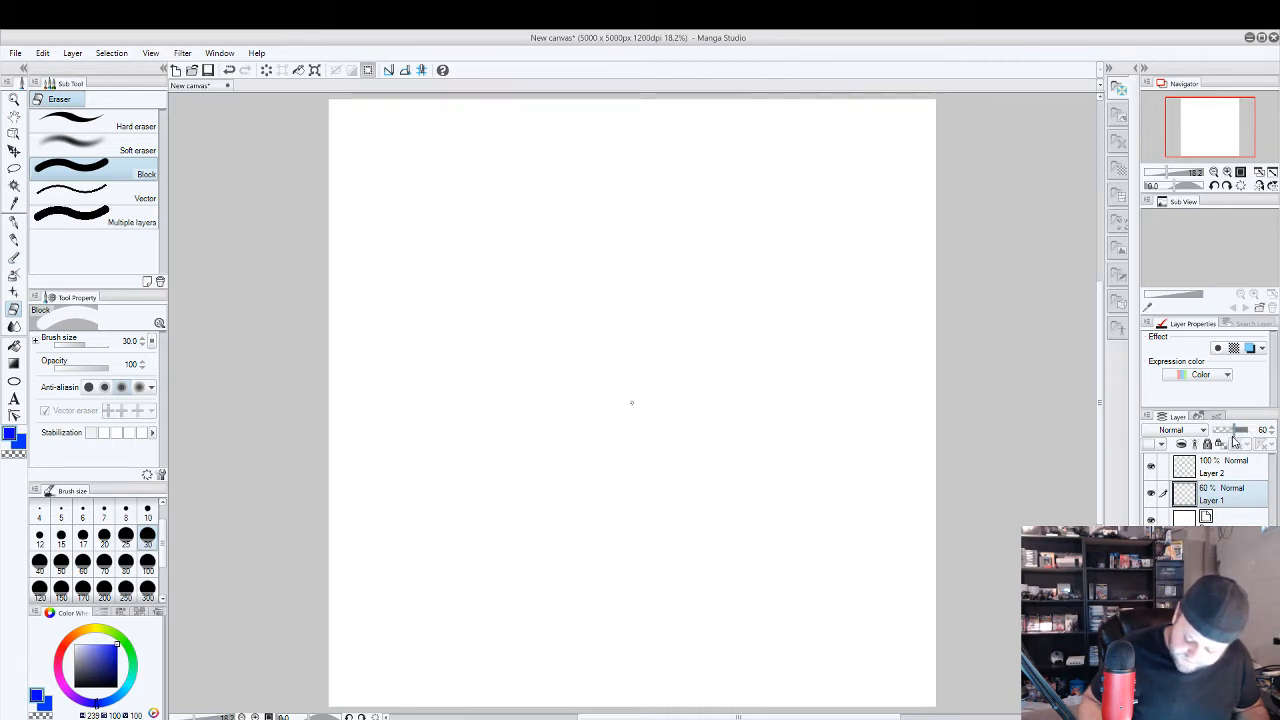
{"action": "left_click", "coordinate": [1248, 432]}
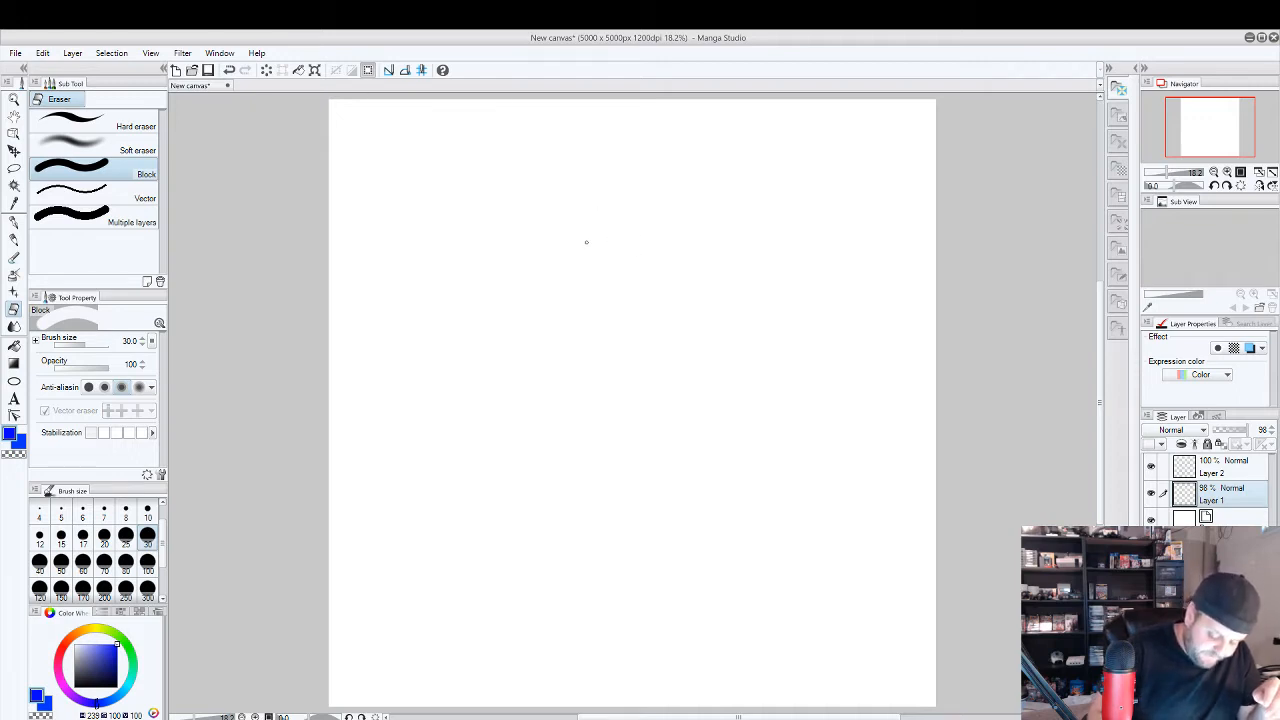
With the blue G-pen, try a single-stroke circle, undo it, and sketch a round head from loose overlapping strokes in the canvas's upper half.
{"action": "left_click", "coordinate": [20, 216]}
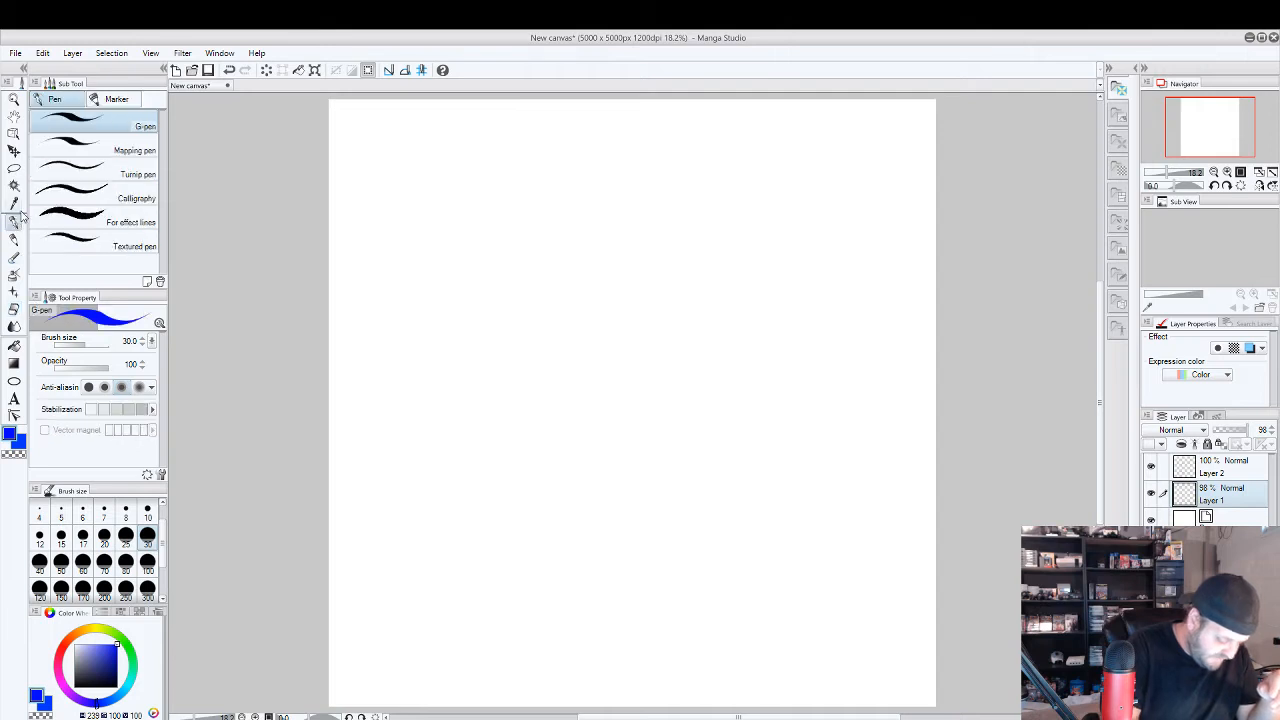
{"action": "mouse_move", "coordinate": [613, 246]}
{"action": "left_mouse_down"}
{"action": "mouse_move", "coordinate": [570, 254]}
{"action": "mouse_move", "coordinate": [556, 275]}
{"action": "mouse_move", "coordinate": [561, 309]}
{"action": "mouse_move", "coordinate": [590, 338]}
{"action": "mouse_move", "coordinate": [635, 330]}
{"action": "mouse_move", "coordinate": [647, 290]}
{"action": "mouse_move", "coordinate": [598, 243]}
{"action": "left_mouse_up"}
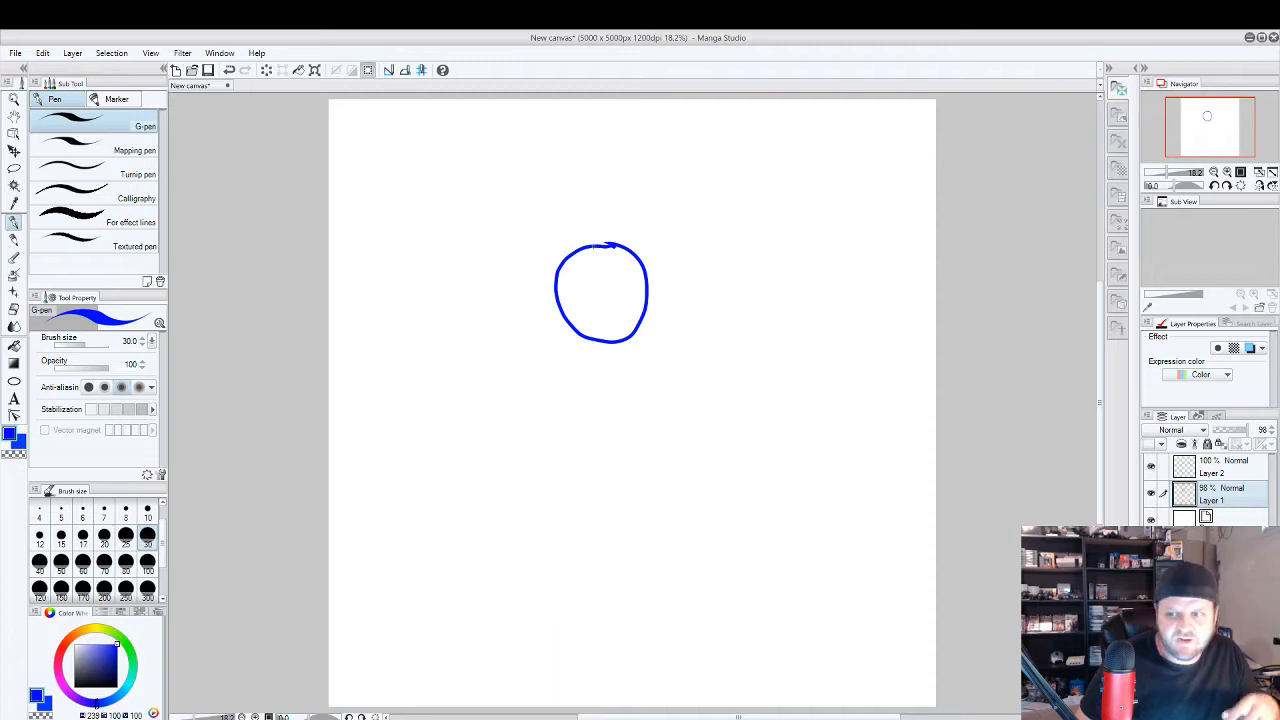
{"action": "key", "text": "ctrl+z"}
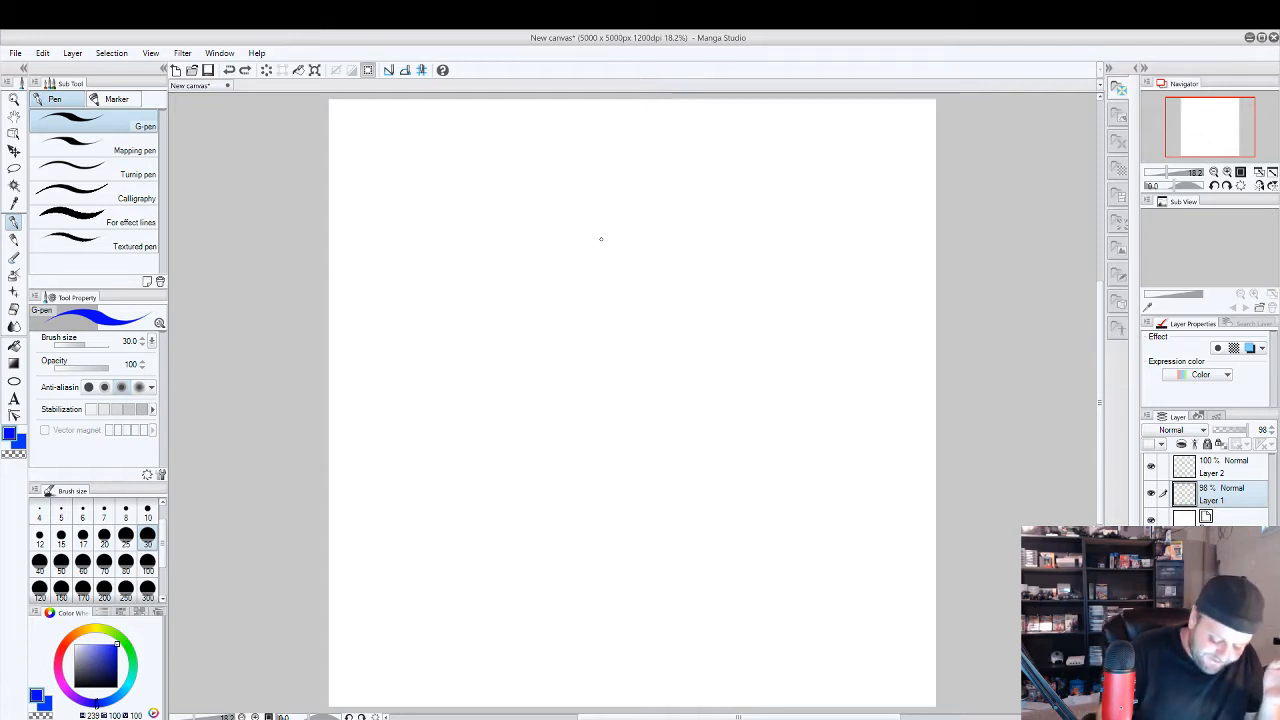
{"action": "mouse_move", "coordinate": [600, 240]}
{"action": "left_mouse_down"}
{"action": "mouse_move", "coordinate": [571, 243]}
{"action": "mouse_move", "coordinate": [543, 294]}
{"action": "mouse_move", "coordinate": [551, 334]}
{"action": "mouse_move", "coordinate": [594, 350]}
{"action": "mouse_move", "coordinate": [642, 340]}
{"action": "mouse_move", "coordinate": [651, 247]}
{"action": "left_mouse_up"}
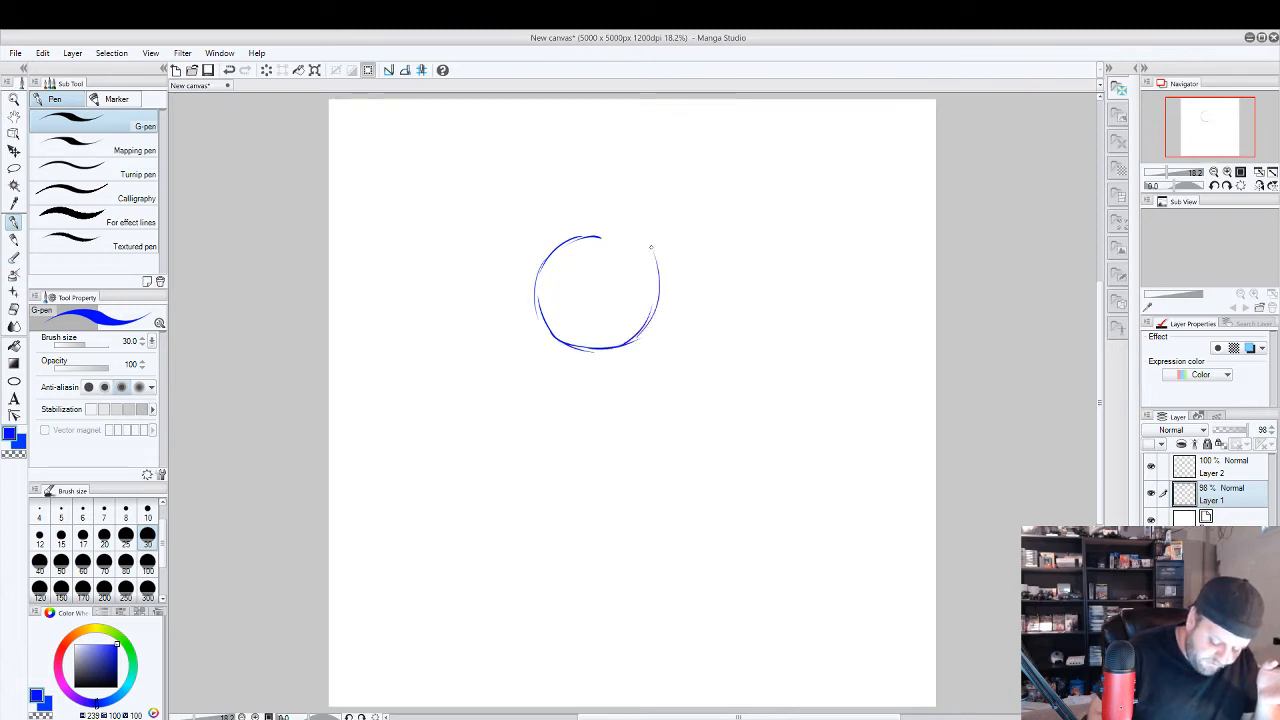
{"action": "mouse_move", "coordinate": [651, 295]}
{"action": "left_mouse_down"}
{"action": "mouse_move", "coordinate": [628, 230]}
{"action": "mouse_move", "coordinate": [598, 232]}
{"action": "mouse_move", "coordinate": [628, 234]}
{"action": "mouse_move", "coordinate": [548, 257]}
{"action": "mouse_move", "coordinate": [540, 304]}
{"action": "left_mouse_up"}
{"action": "left_click_drag", "start_coordinate": [554, 257], "coordinate": [550, 340]}
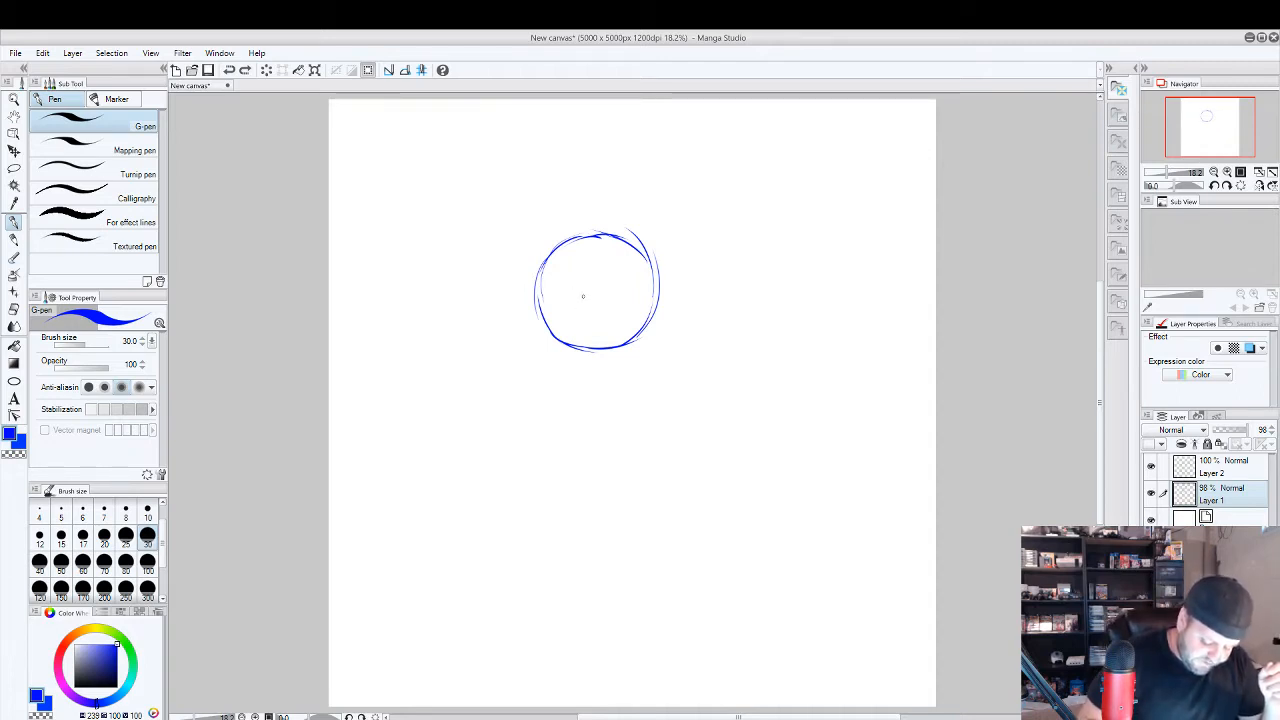
Sketch a curved vertical and a horizontal face guideline crossing inside the head circle, undoing the trial neck stroke.
{"action": "mouse_move", "coordinate": [581, 288]}
{"action": "left_mouse_down"}
{"action": "mouse_move", "coordinate": [579, 267]}
{"action": "mouse_move", "coordinate": [600, 336]}
{"action": "left_mouse_up"}
{"action": "left_click_drag", "start_coordinate": [578, 250], "coordinate": [598, 334]}
{"action": "mouse_move", "coordinate": [578, 286]}
{"action": "left_mouse_down"}
{"action": "mouse_move", "coordinate": [596, 336]}
{"action": "mouse_move", "coordinate": [574, 308]}
{"action": "mouse_move", "coordinate": [630, 293]}
{"action": "left_mouse_up"}
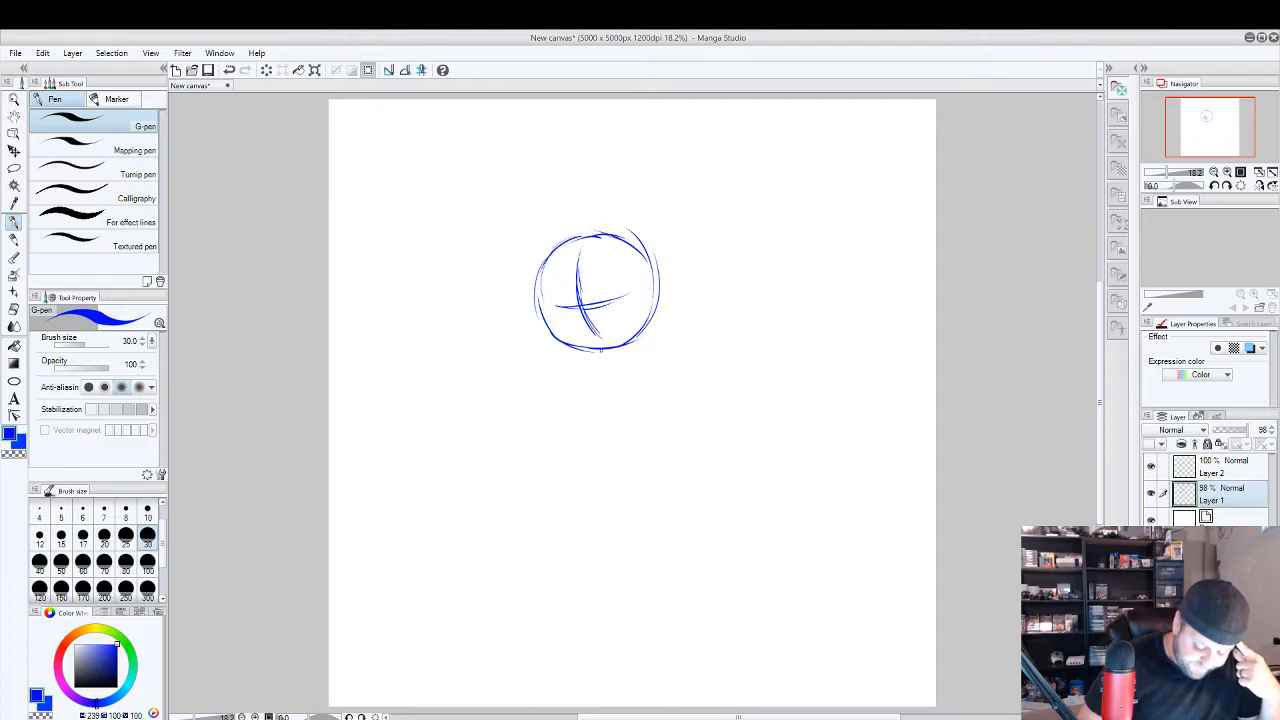
{"action": "left_click_drag", "start_coordinate": [601, 349], "coordinate": [591, 410]}
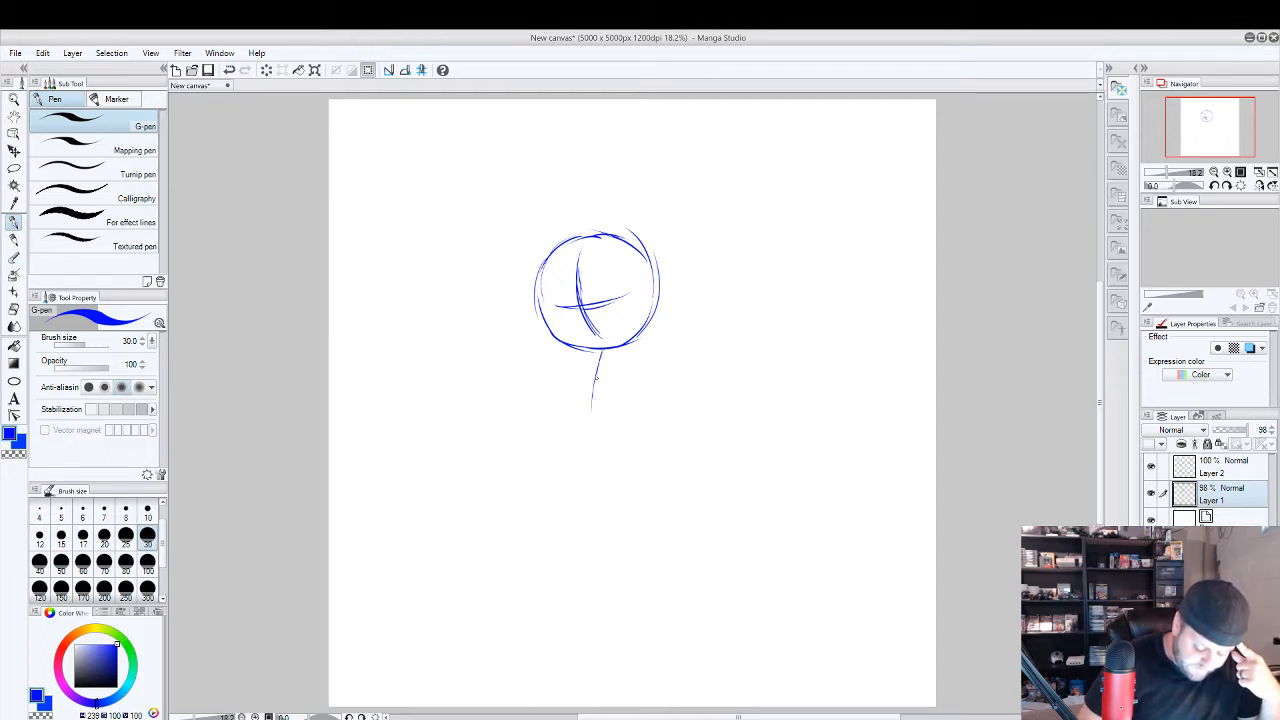
{"action": "key", "text": "ctrl+z"}
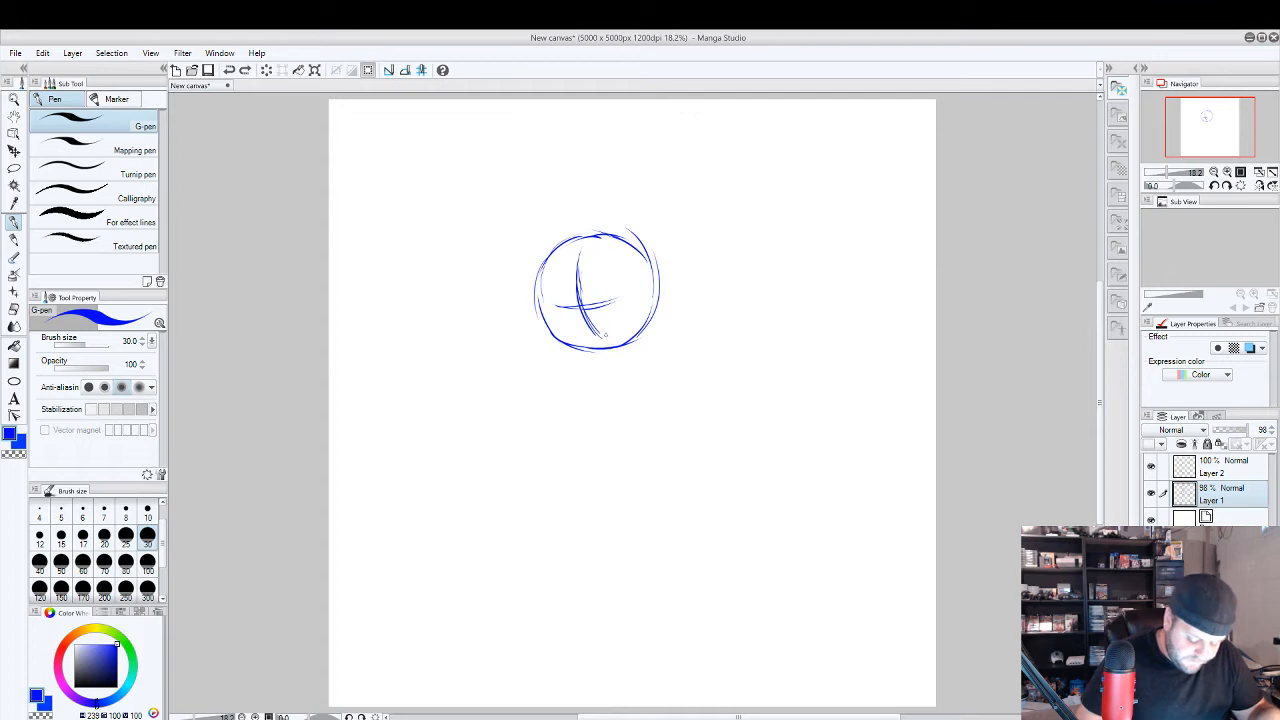
{"action": "left_click_drag", "start_coordinate": [557, 304], "coordinate": [622, 295]}
{"action": "key", "text": "ctrl+z"}
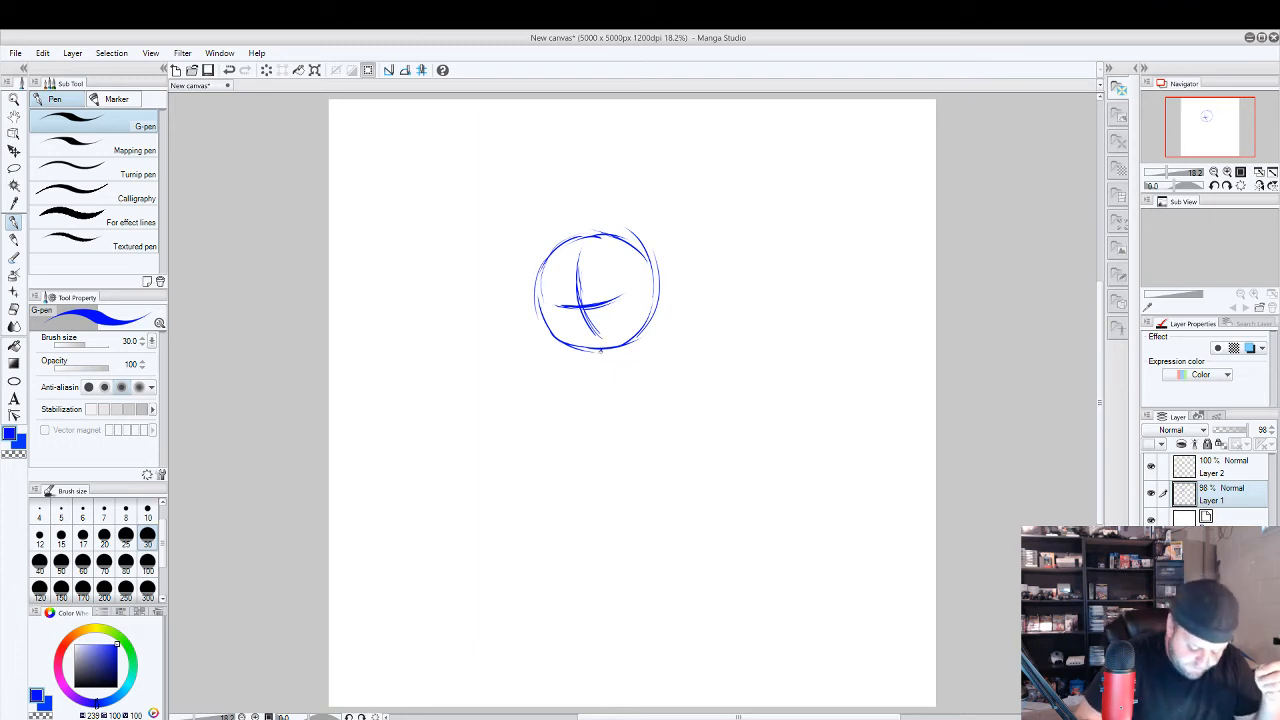
Replace a trial straight spine with an S-curved one below the head and cross it with a short chest line.
{"action": "left_click_drag", "start_coordinate": [601, 352], "coordinate": [597, 480]}
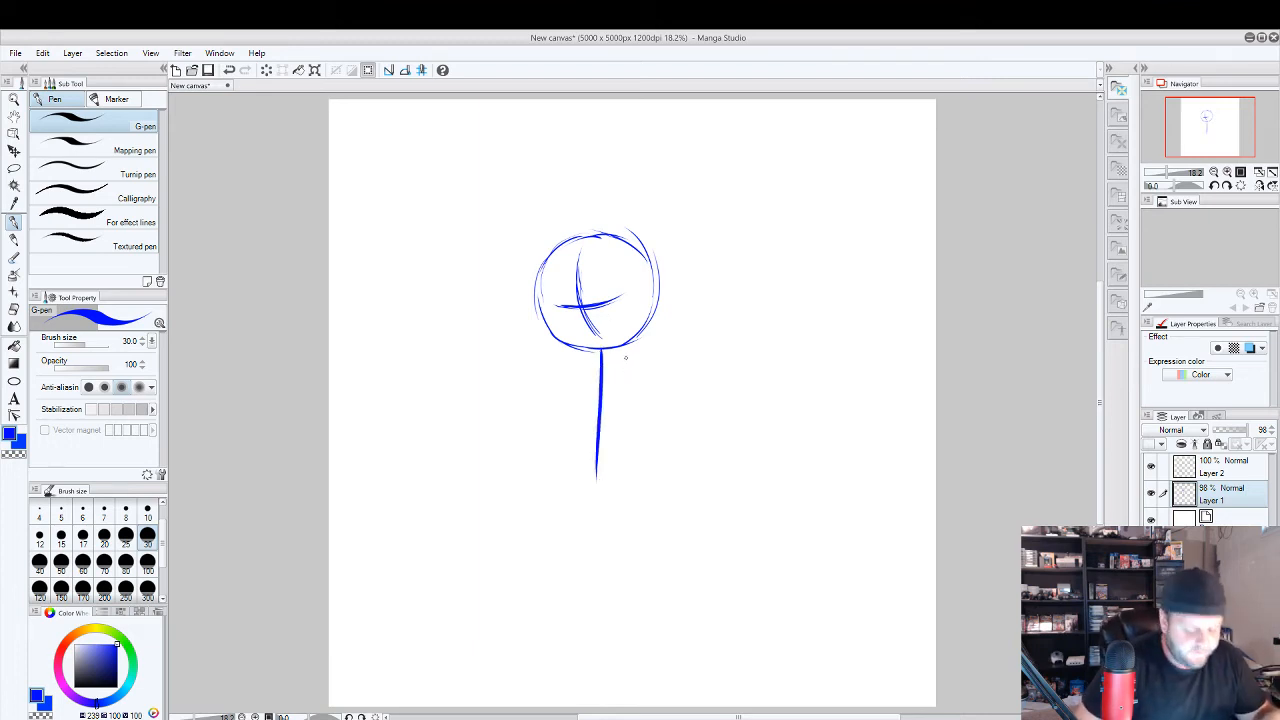
{"action": "key", "text": "ctrl+z"}
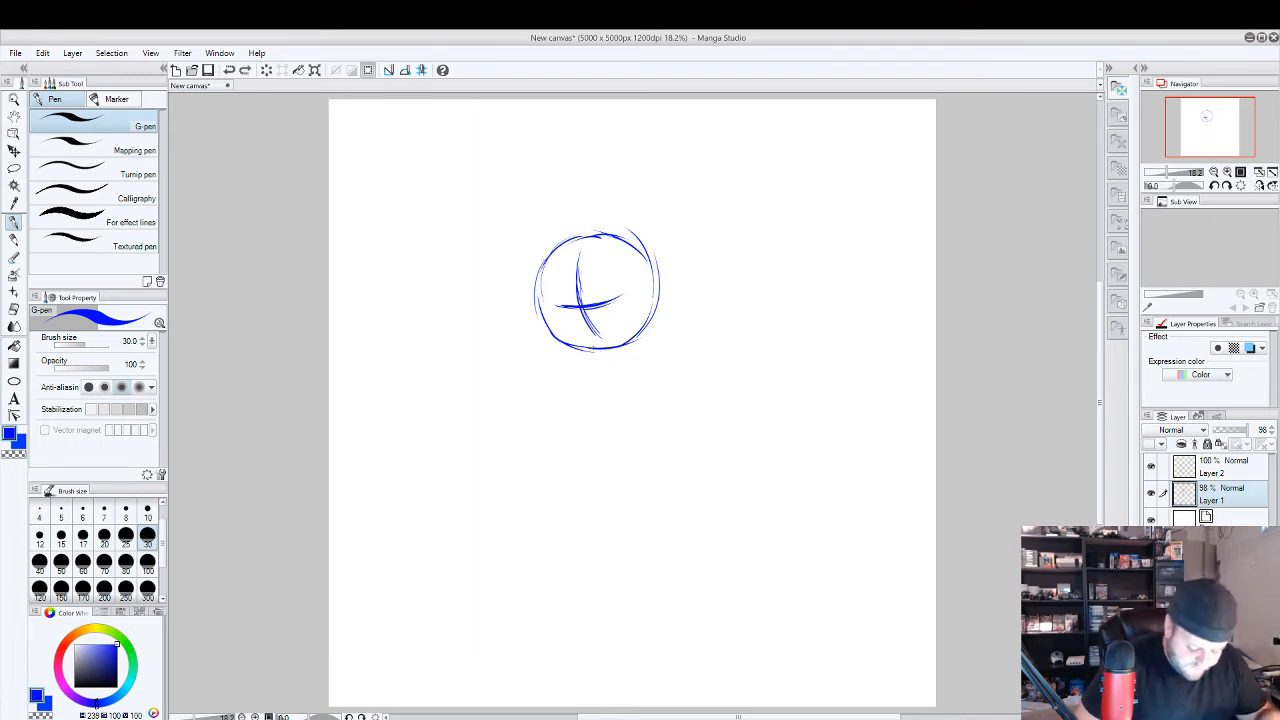
{"action": "mouse_move", "coordinate": [594, 350]}
{"action": "left_mouse_down"}
{"action": "mouse_move", "coordinate": [608, 481]}
{"action": "mouse_move", "coordinate": [589, 390]}
{"action": "mouse_move", "coordinate": [594, 360]}
{"action": "left_mouse_up"}
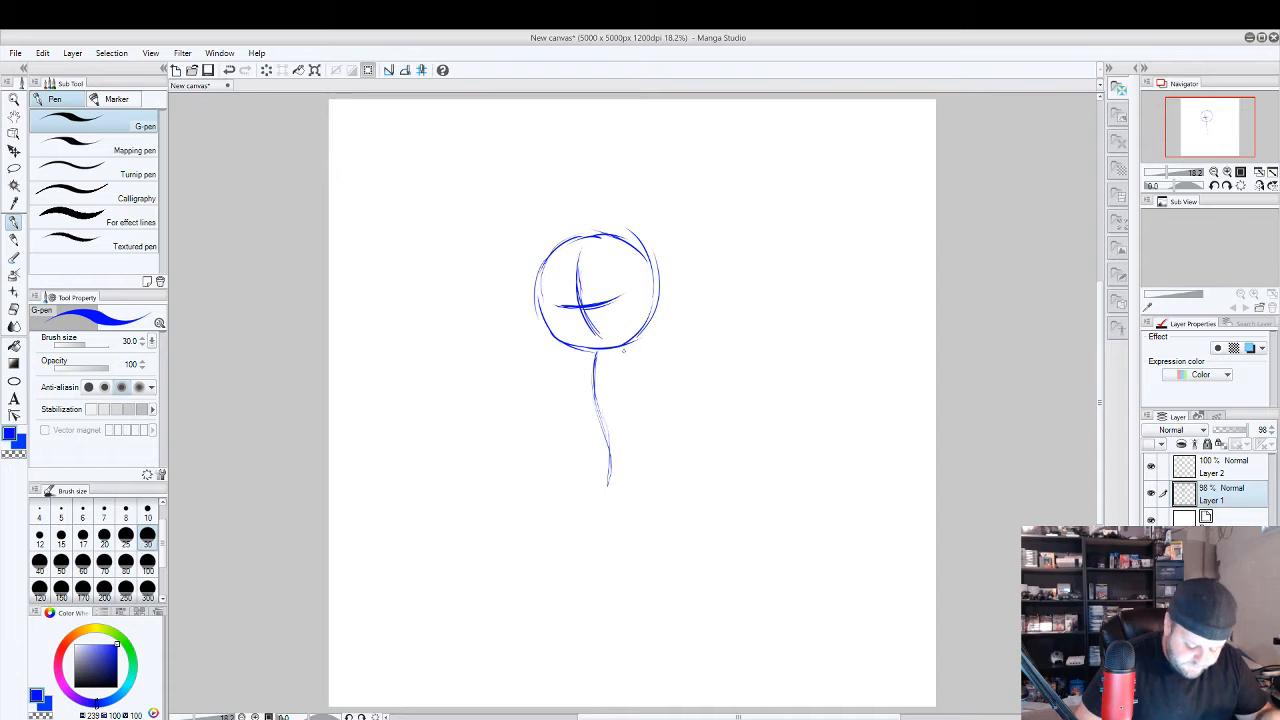
{"action": "left_click_drag", "start_coordinate": [608, 485], "coordinate": [604, 498]}
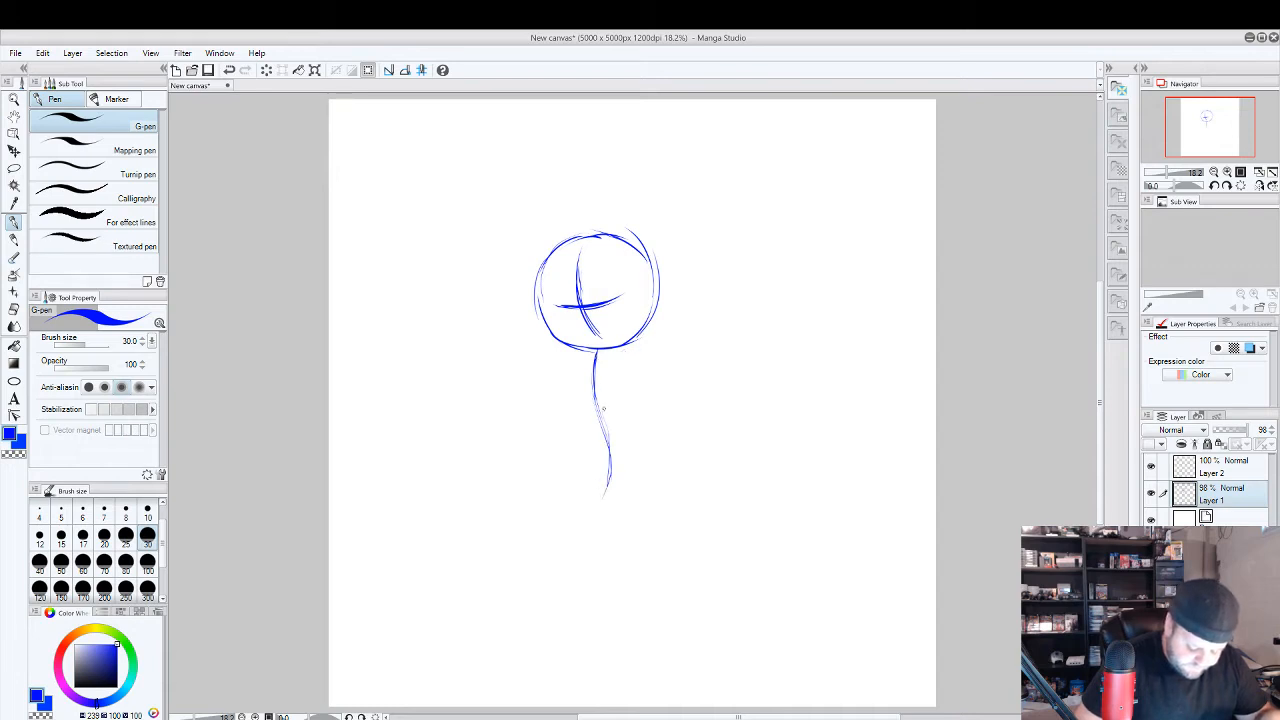
{"action": "left_click_drag", "start_coordinate": [561, 384], "coordinate": [628, 394]}
{"action": "key", "text": "ctrl+z"}
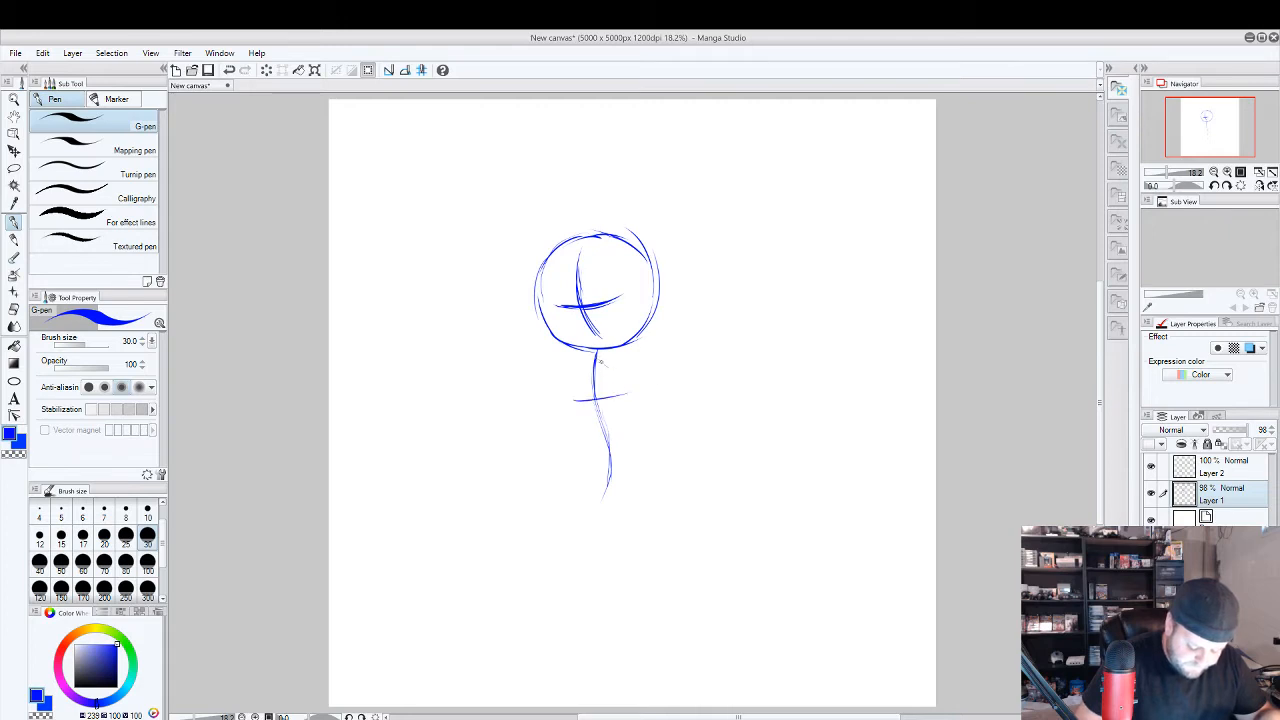
Sketch one arm bent toward the waist and the other hanging down, going over both with extra strokes.
{"action": "mouse_move", "coordinate": [600, 363]}
{"action": "left_mouse_down"}
{"action": "mouse_move", "coordinate": [657, 399]}
{"action": "mouse_move", "coordinate": [612, 436]}
{"action": "left_mouse_up"}
{"action": "left_click_drag", "start_coordinate": [594, 360], "coordinate": [562, 477]}
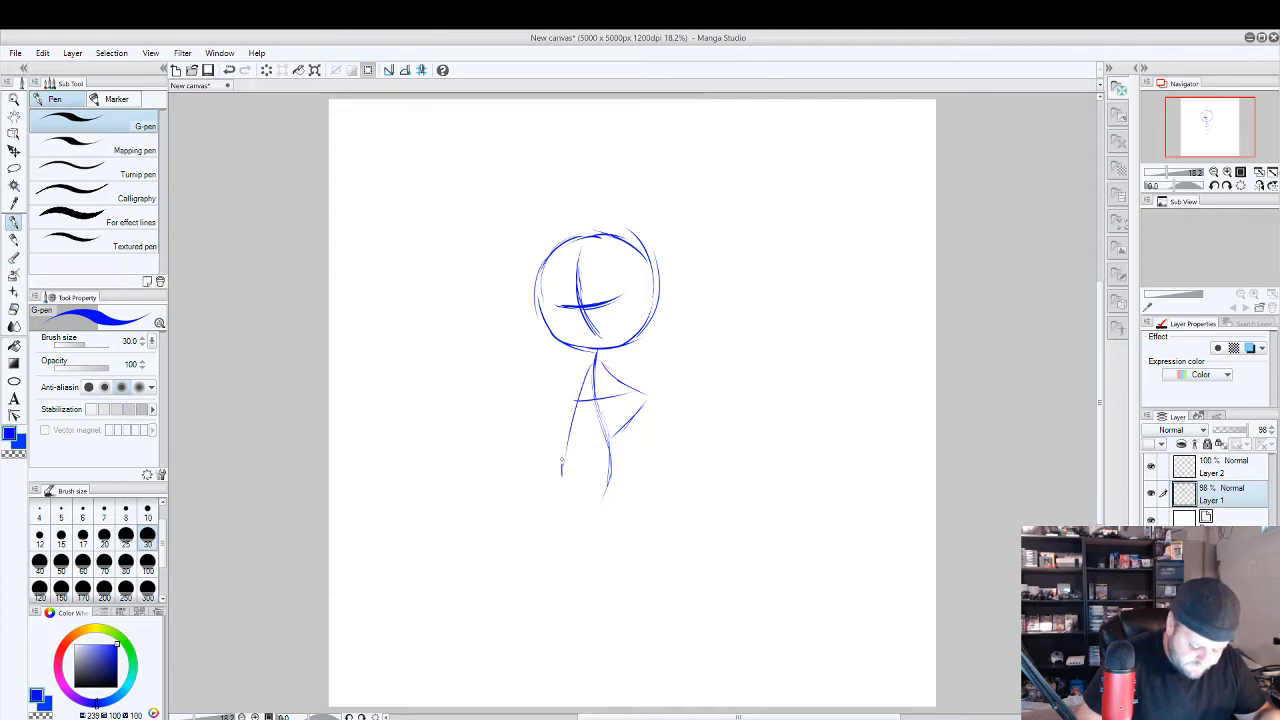
{"action": "left_click_drag", "start_coordinate": [567, 432], "coordinate": [562, 464]}
{"action": "left_click_drag", "start_coordinate": [596, 352], "coordinate": [563, 452]}
{"action": "mouse_move", "coordinate": [597, 356]}
{"action": "left_mouse_down"}
{"action": "mouse_move", "coordinate": [652, 397]}
{"action": "mouse_move", "coordinate": [616, 434]}
{"action": "left_mouse_up"}
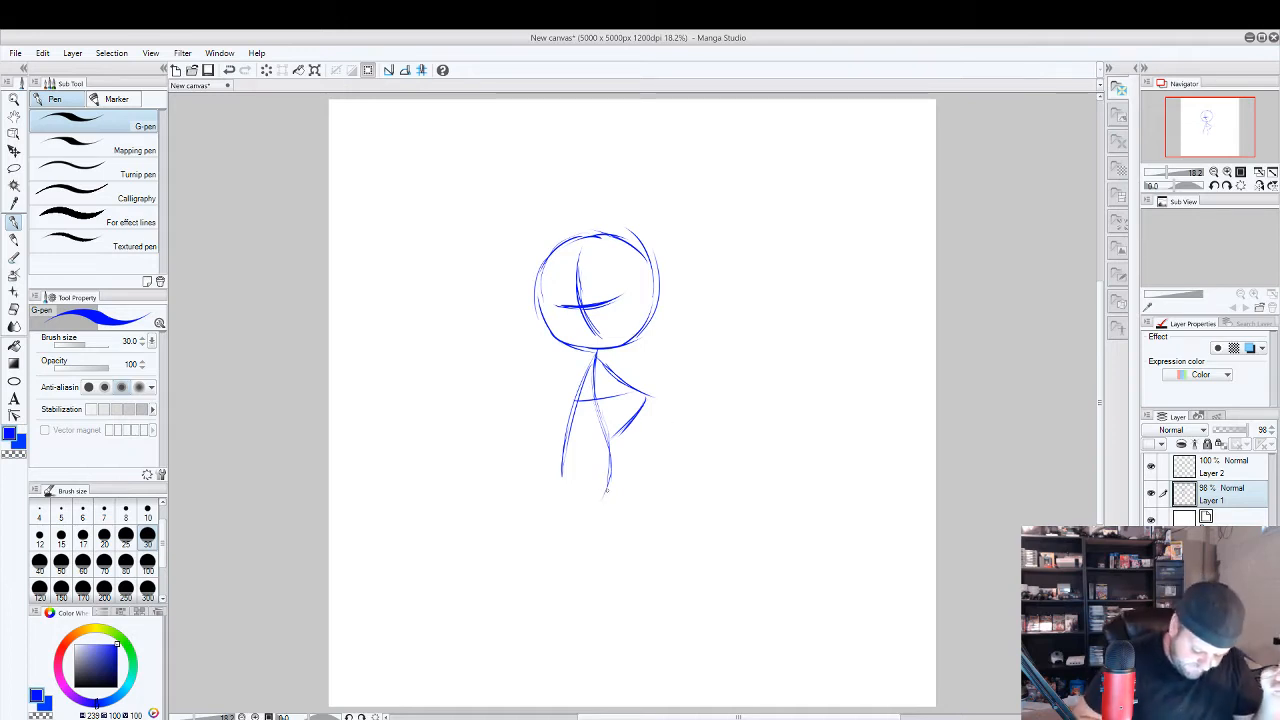
Sketch two spread legs from the base of the spine and reinforce the right side of the head outline.
{"action": "left_click_drag", "start_coordinate": [608, 500], "coordinate": [650, 620]}
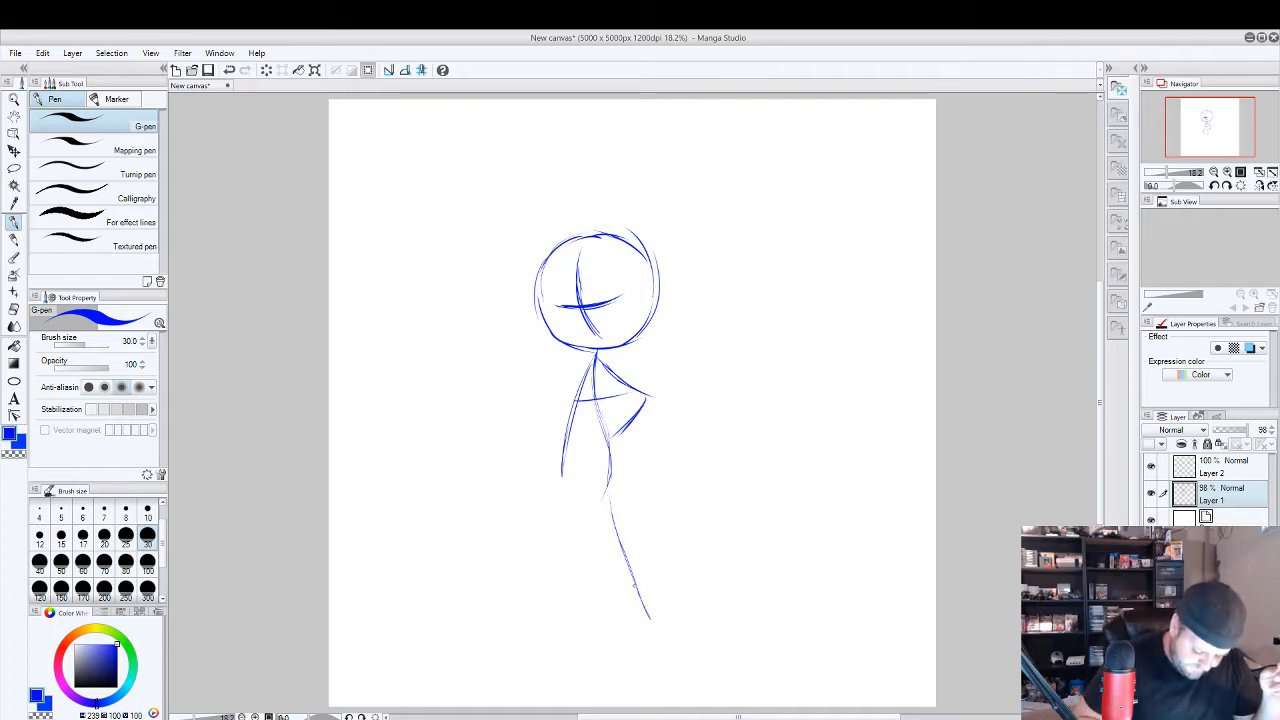
{"action": "mouse_move", "coordinate": [608, 500]}
{"action": "left_mouse_down"}
{"action": "mouse_move", "coordinate": [611, 480]}
{"action": "mouse_move", "coordinate": [558, 616]}
{"action": "left_mouse_up"}
{"action": "left_click_drag", "start_coordinate": [582, 524], "coordinate": [561, 600]}
{"action": "left_click_drag", "start_coordinate": [598, 500], "coordinate": [560, 594]}
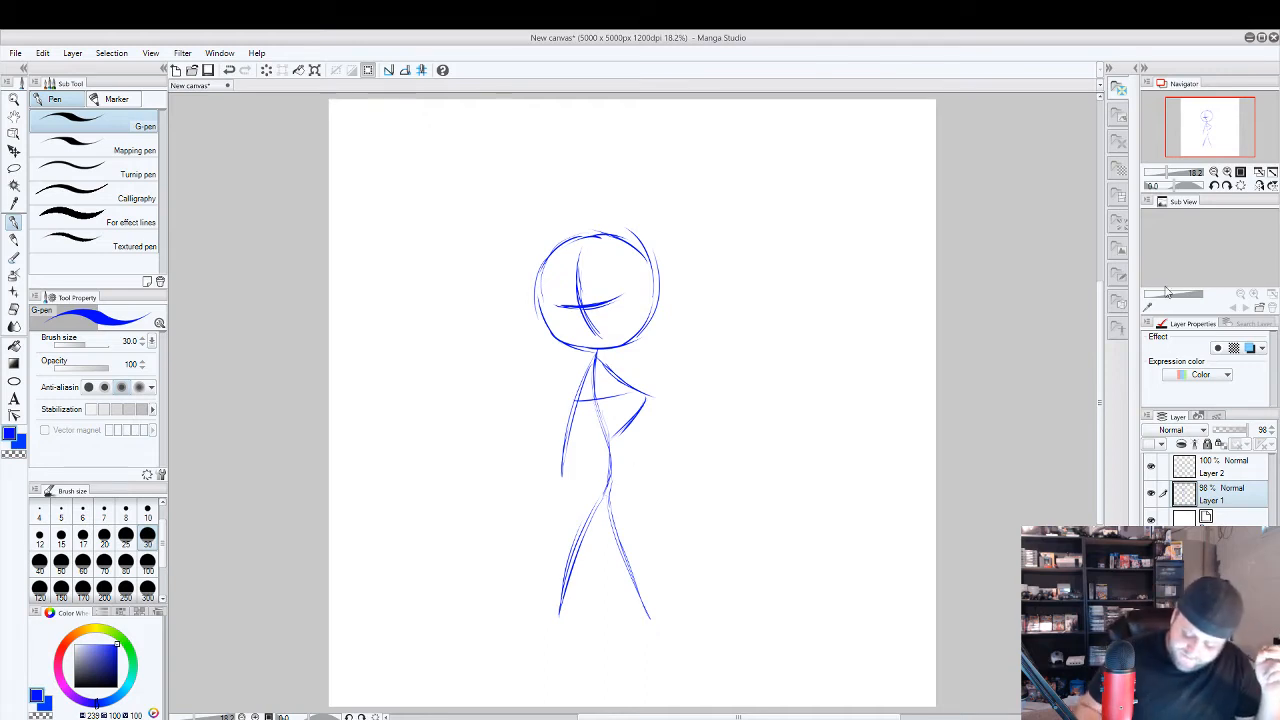
{"action": "left_click_drag", "start_coordinate": [646, 254], "coordinate": [640, 334]}
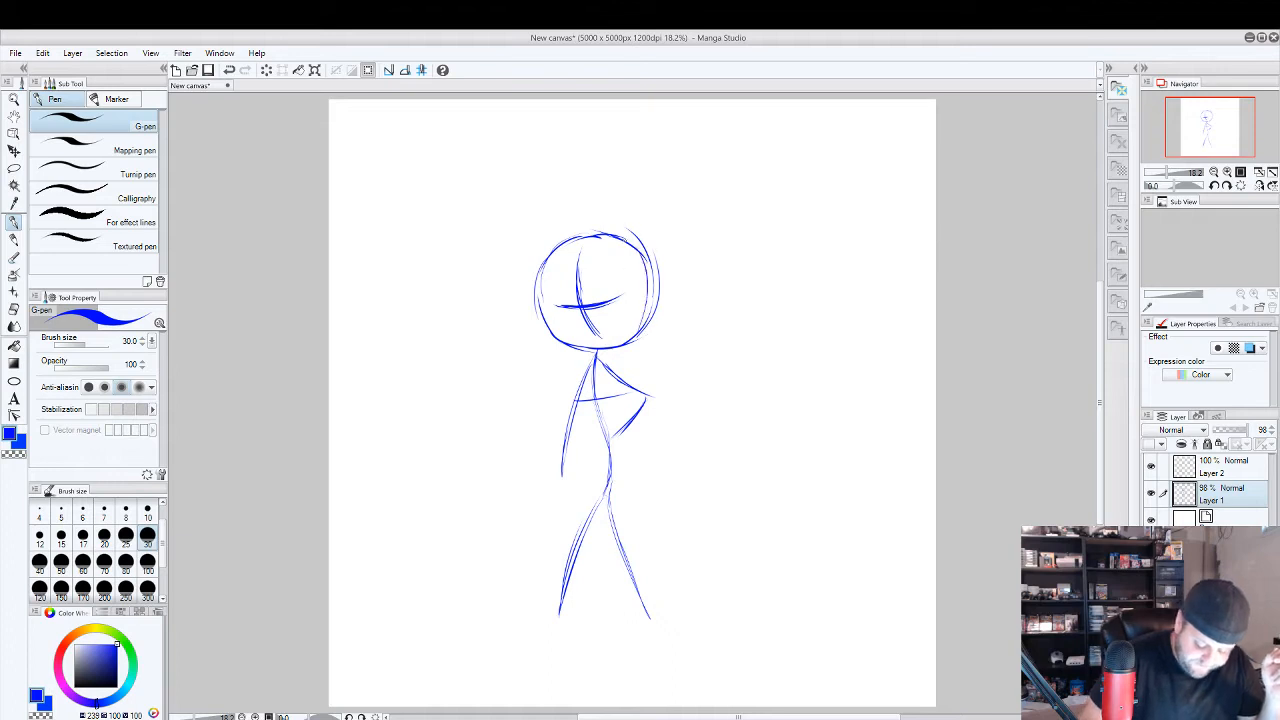
{"action": "left_click_drag", "start_coordinate": [658, 284], "coordinate": [635, 334]}
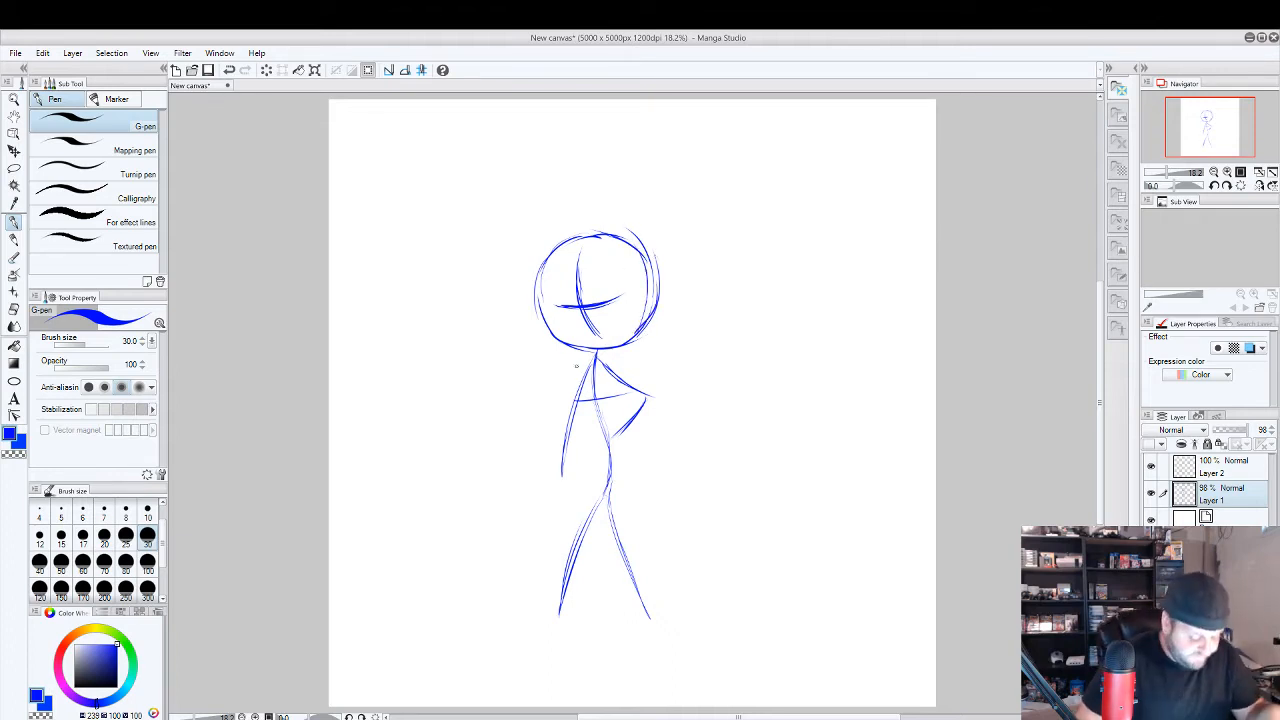
Lower Layer 1's opacity to 34% and make Layer 2 active with red as the pen colour.
{"action": "left_click_drag", "start_coordinate": [1248, 430], "coordinate": [1228, 430]}
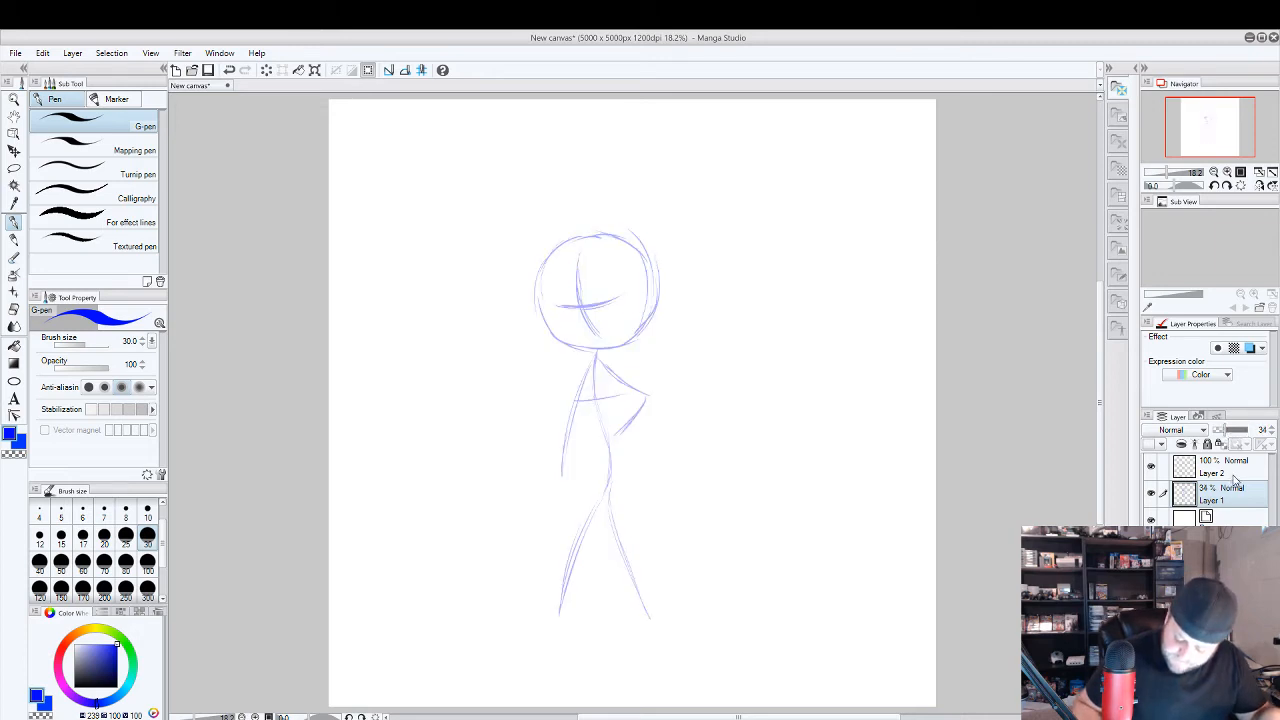
{"action": "left_click", "coordinate": [1228, 468]}
{"action": "left_click", "coordinate": [61, 649]}
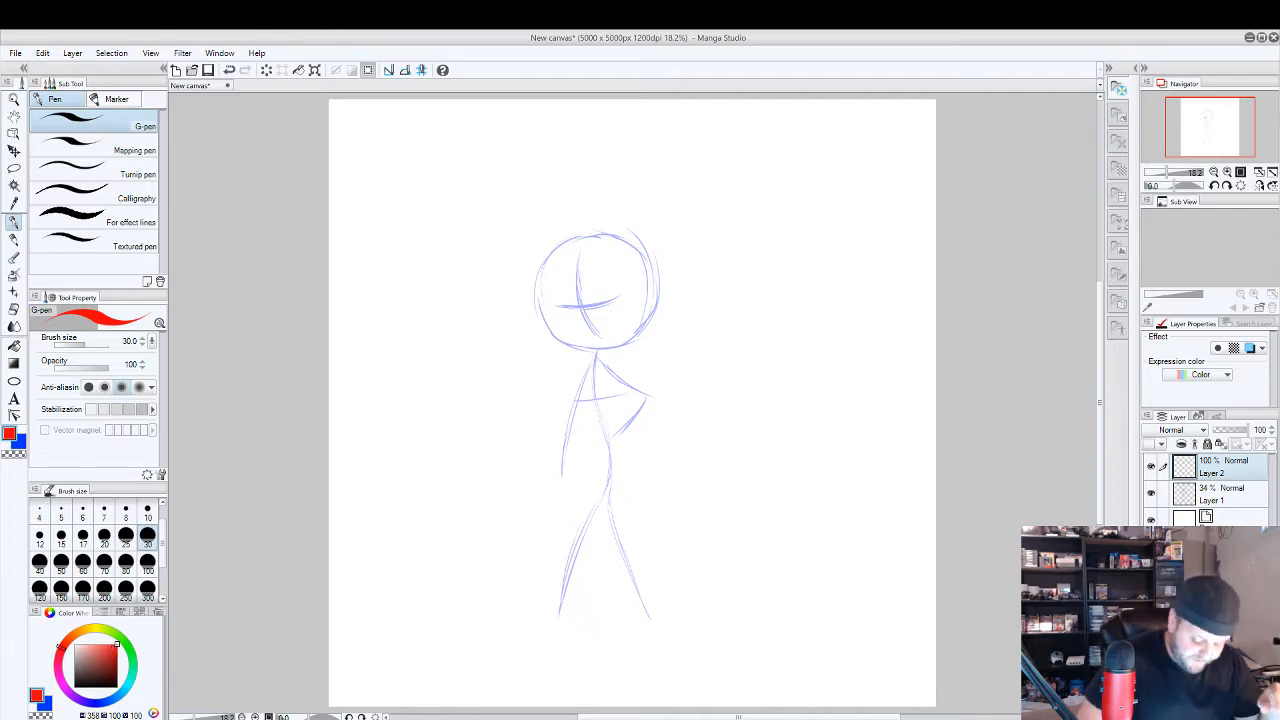
Draw the jawline and the ear in red over the faded head guide.
{"action": "mouse_move", "coordinate": [540, 304]}
{"action": "left_mouse_down"}
{"action": "mouse_move", "coordinate": [596, 349]}
{"action": "mouse_move", "coordinate": [557, 330]}
{"action": "mouse_move", "coordinate": [618, 339]}
{"action": "mouse_move", "coordinate": [645, 309]}
{"action": "mouse_move", "coordinate": [615, 343]}
{"action": "left_mouse_up"}
{"action": "mouse_move", "coordinate": [648, 302]}
{"action": "left_mouse_down"}
{"action": "mouse_move", "coordinate": [658, 266]}
{"action": "mouse_move", "coordinate": [645, 303]}
{"action": "left_mouse_up"}
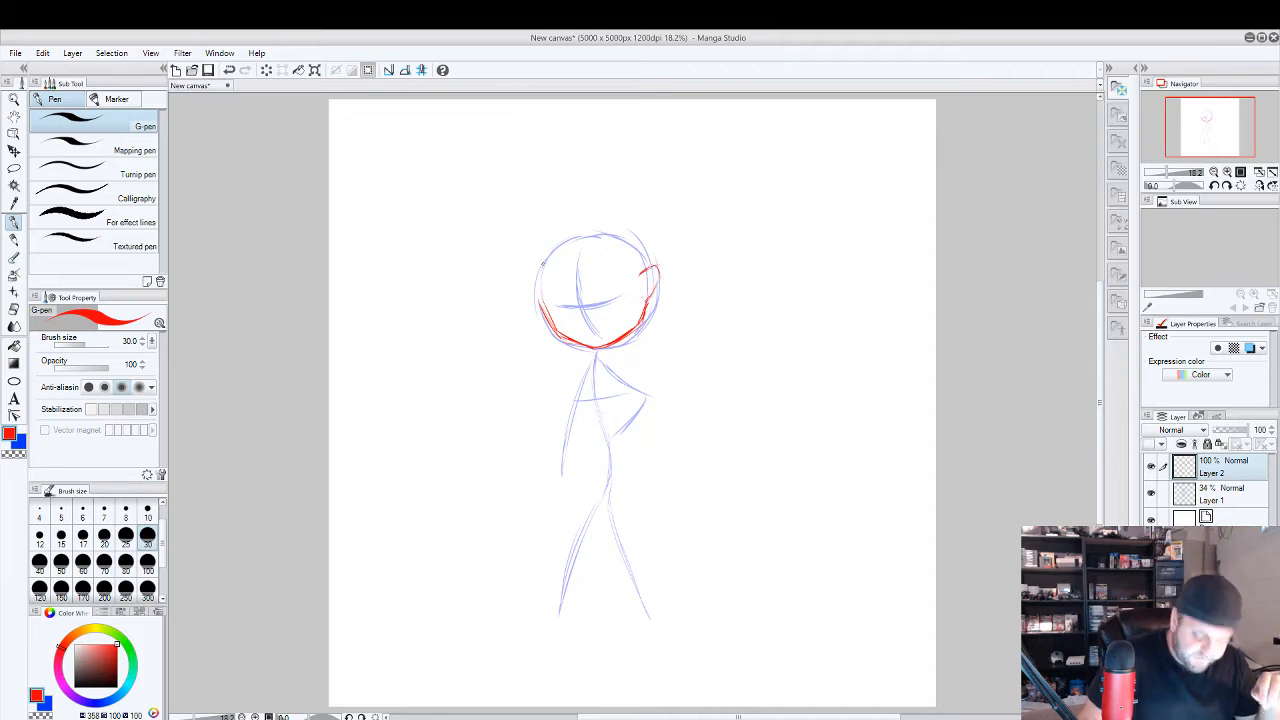
{"action": "left_click_drag", "start_coordinate": [560, 306], "coordinate": [640, 285]}
{"action": "key", "text": "ctrl+z"}
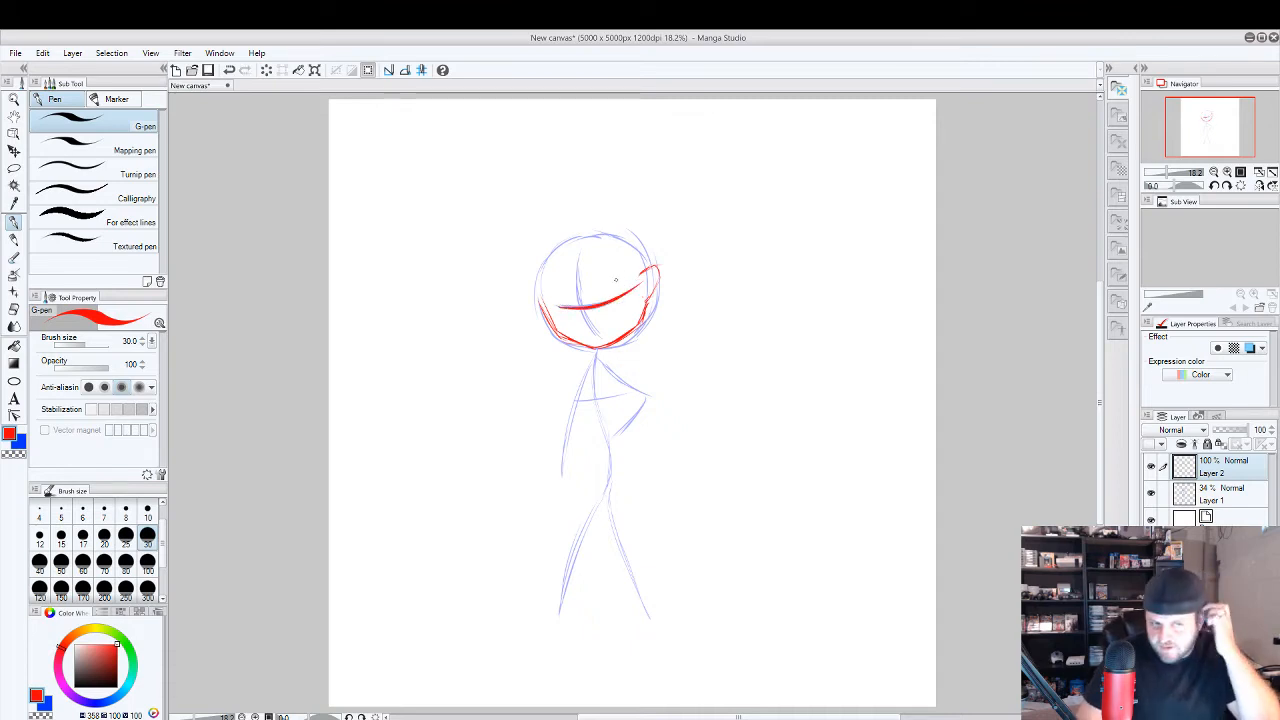
{"action": "key", "text": "ctrl+z"}
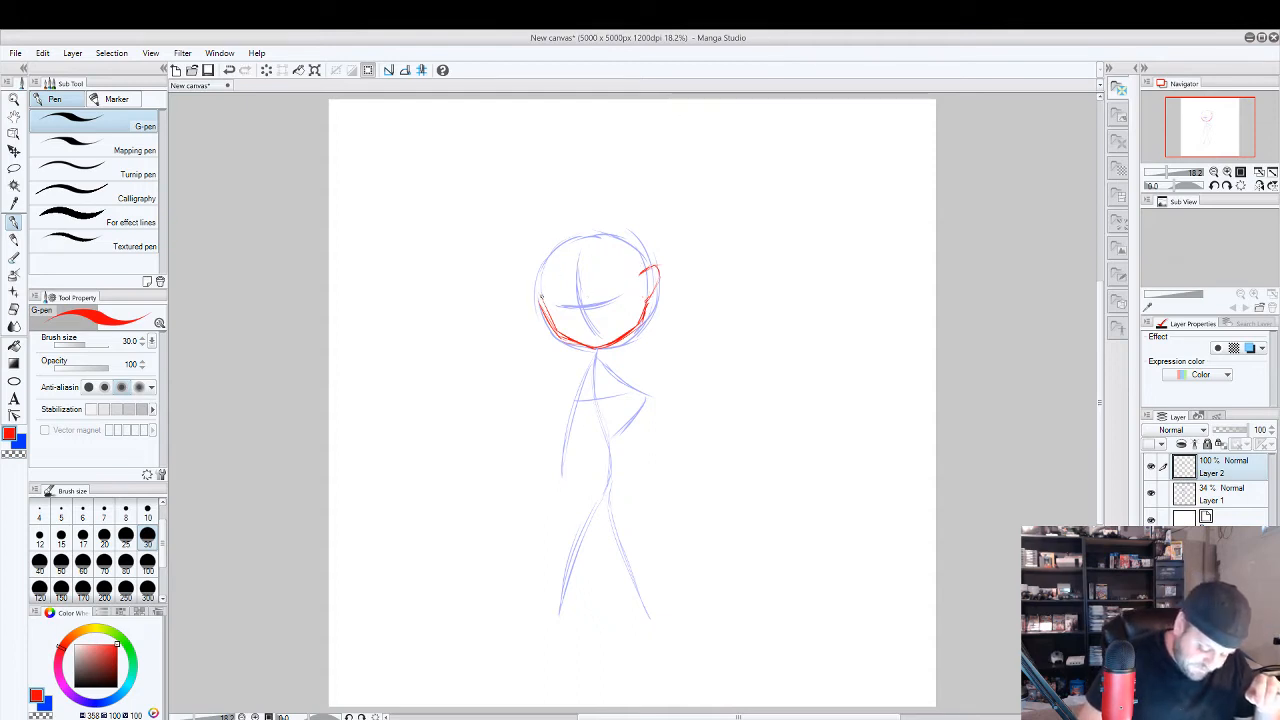
Draw the red skull outline slightly above the guide circle and add strokes behind the jaw toward the neck.
{"action": "mouse_move", "coordinate": [540, 304]}
{"action": "left_mouse_down"}
{"action": "mouse_move", "coordinate": [557, 238]}
{"action": "mouse_move", "coordinate": [538, 290]}
{"action": "mouse_move", "coordinate": [586, 238]}
{"action": "mouse_move", "coordinate": [545, 246]}
{"action": "mouse_move", "coordinate": [608, 228]}
{"action": "mouse_move", "coordinate": [594, 216]}
{"action": "mouse_move", "coordinate": [653, 263]}
{"action": "left_mouse_up"}
{"action": "mouse_move", "coordinate": [590, 229]}
{"action": "left_mouse_down"}
{"action": "mouse_move", "coordinate": [546, 250]}
{"action": "mouse_move", "coordinate": [536, 290]}
{"action": "mouse_move", "coordinate": [556, 328]}
{"action": "left_mouse_up"}
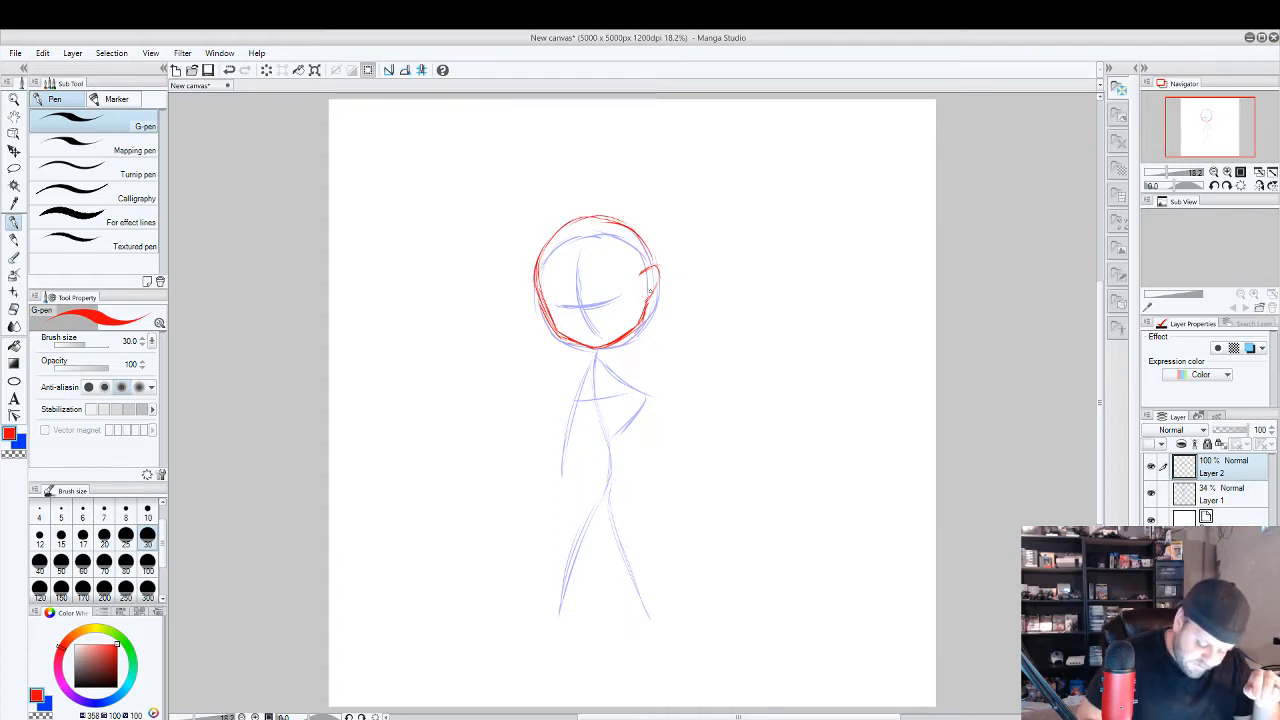
{"action": "left_click_drag", "start_coordinate": [653, 290], "coordinate": [629, 346]}
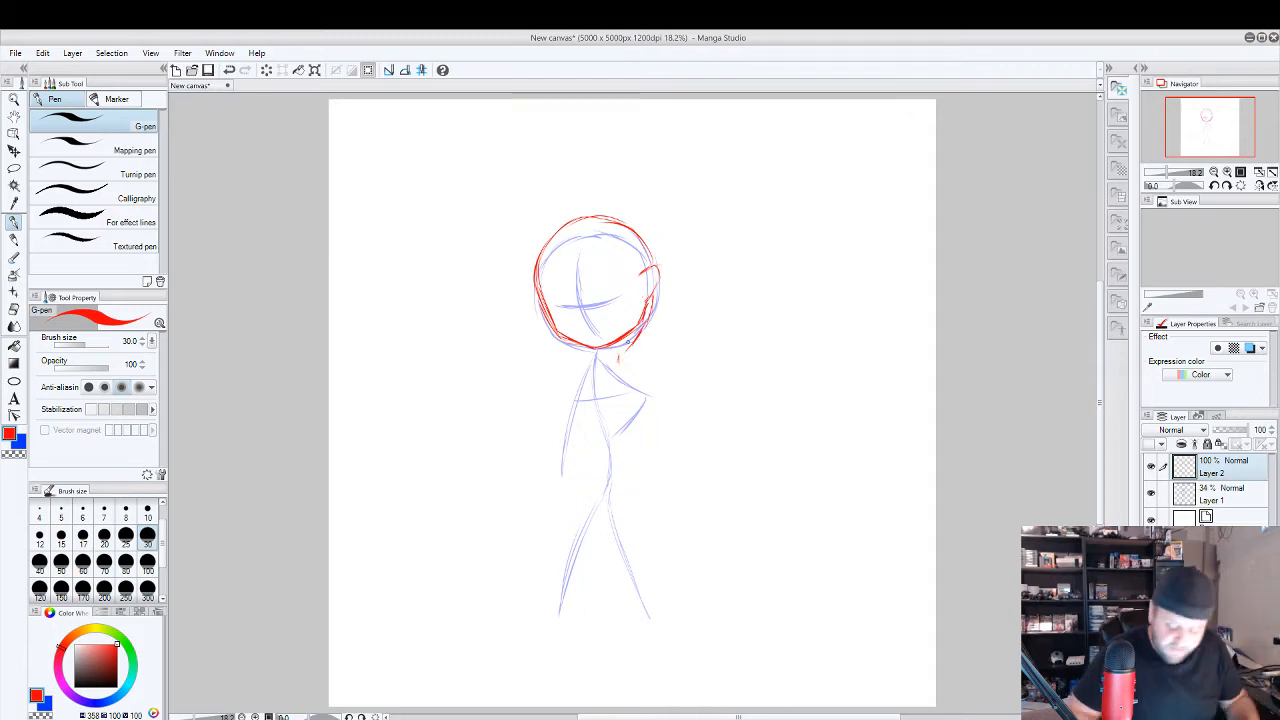
Lasso the body guide below the head on Layer 1, enlarge it to 150% and reposition it directly under the chin.
{"action": "left_click", "coordinate": [1225, 493]}
{"action": "left_click", "coordinate": [14, 168]}
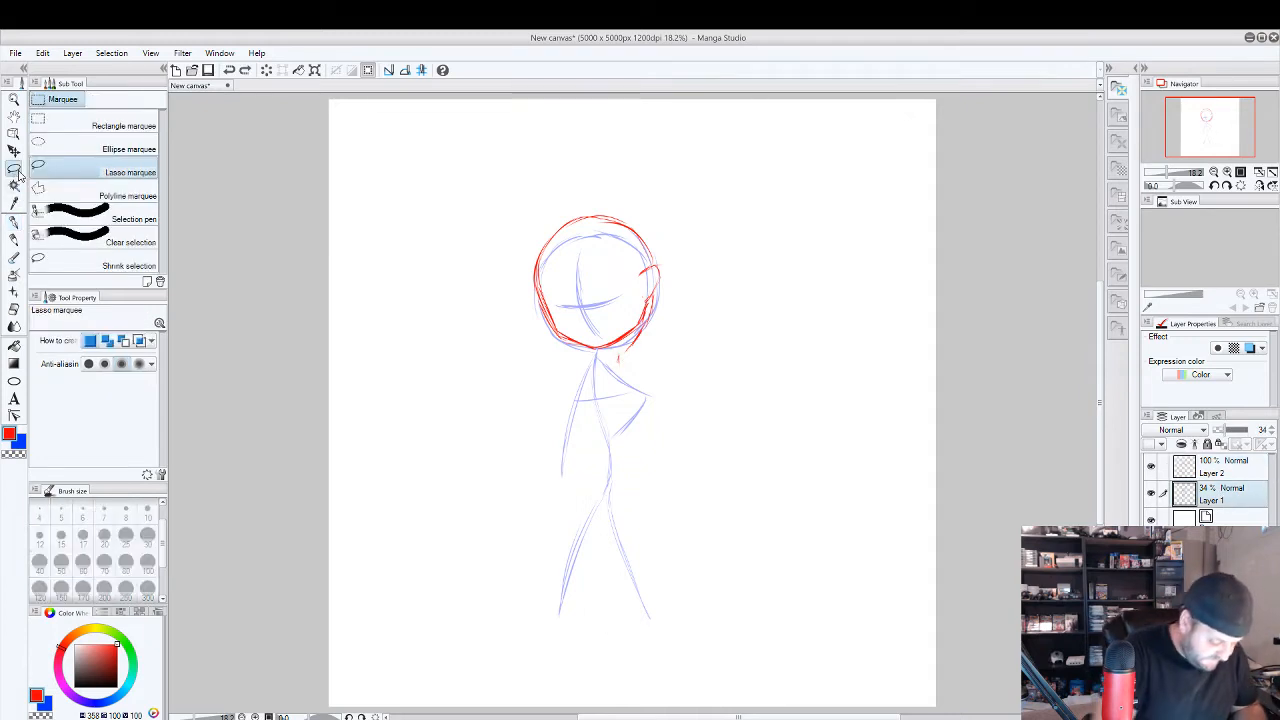
{"action": "mouse_move", "coordinate": [582, 350]}
{"action": "left_mouse_down"}
{"action": "mouse_move", "coordinate": [693, 400]}
{"action": "mouse_move", "coordinate": [683, 640]}
{"action": "mouse_move", "coordinate": [505, 575]}
{"action": "mouse_move", "coordinate": [584, 355]}
{"action": "left_mouse_up"}
{"action": "left_click", "coordinate": [584, 690]}
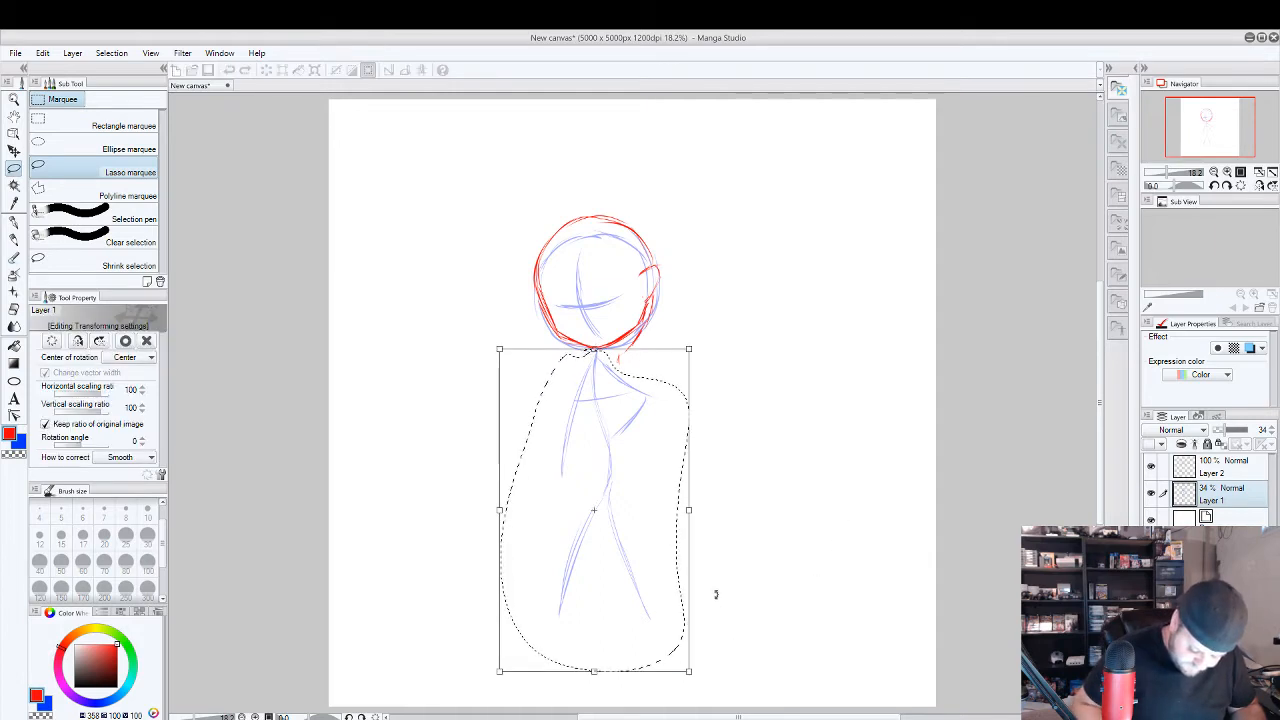
{"action": "left_click_drag", "start_coordinate": [688, 349], "coordinate": [849, 186]}
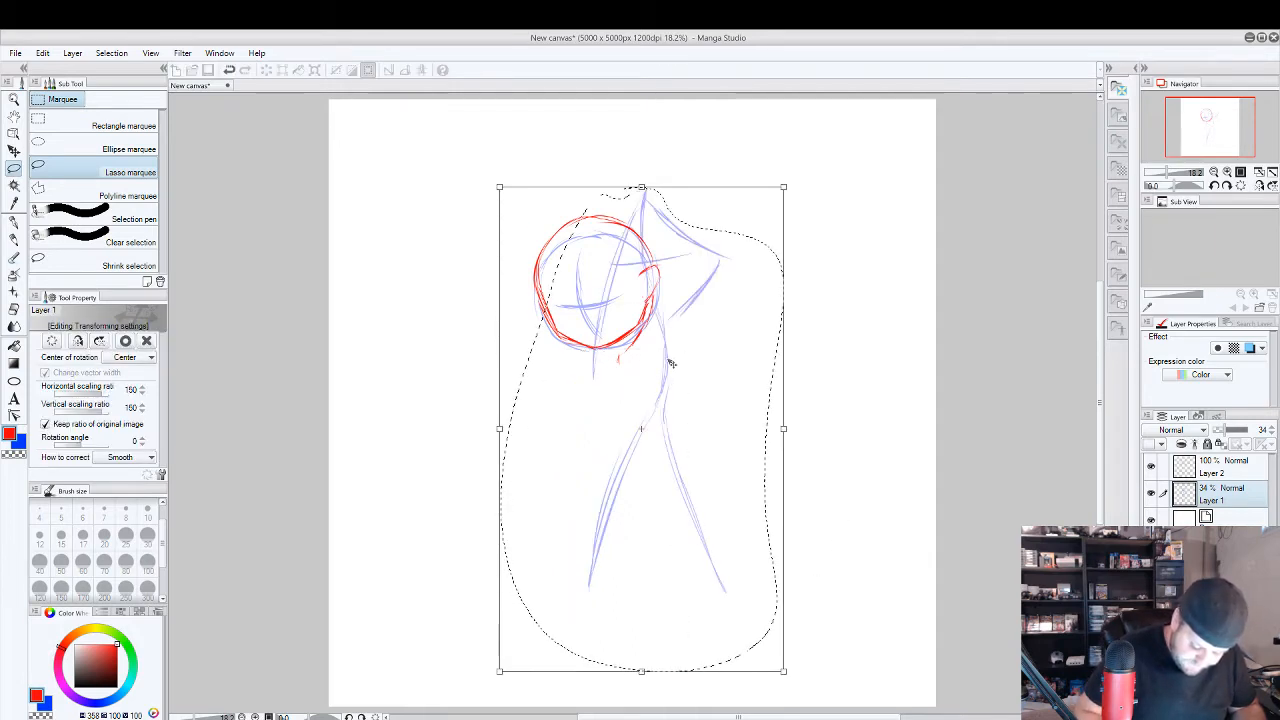
{"action": "mouse_move", "coordinate": [671, 364]}
{"action": "left_mouse_down"}
{"action": "mouse_move", "coordinate": [623, 552]}
{"action": "mouse_move", "coordinate": [625, 520]}
{"action": "left_mouse_up"}
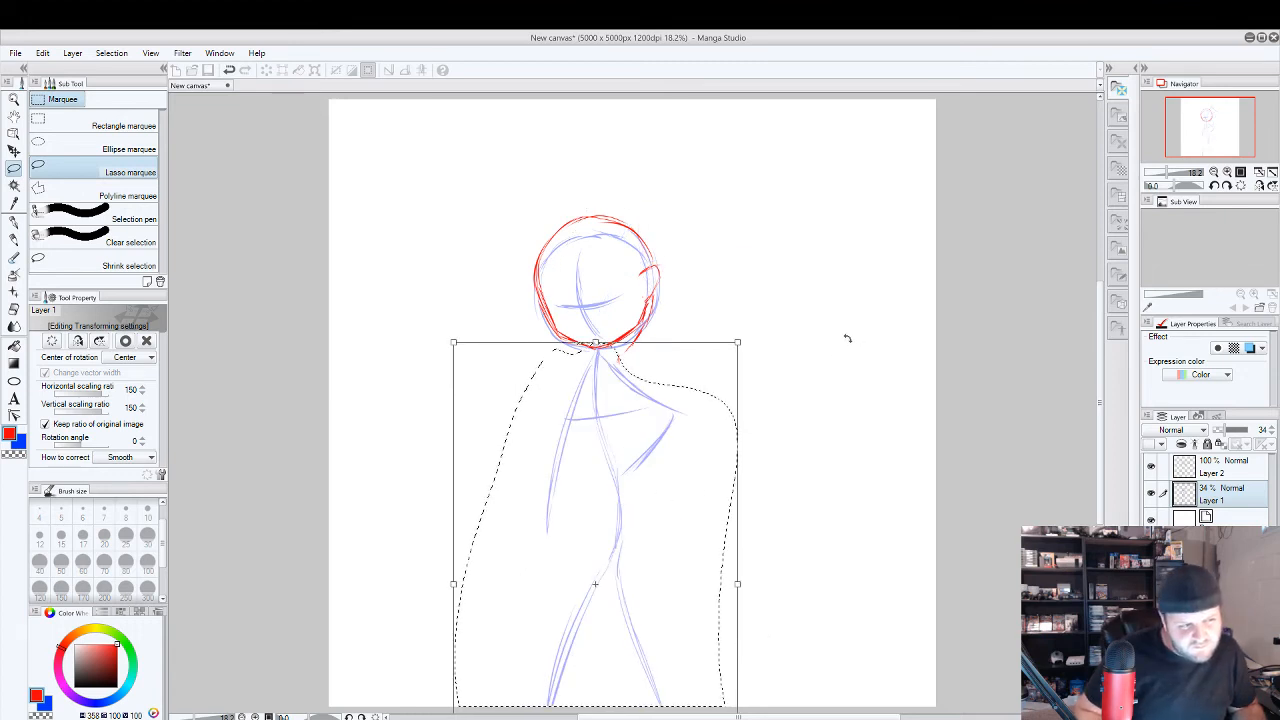
{"action": "left_click", "coordinate": [1222, 467]}
{"action": "left_click", "coordinate": [588, 298]}
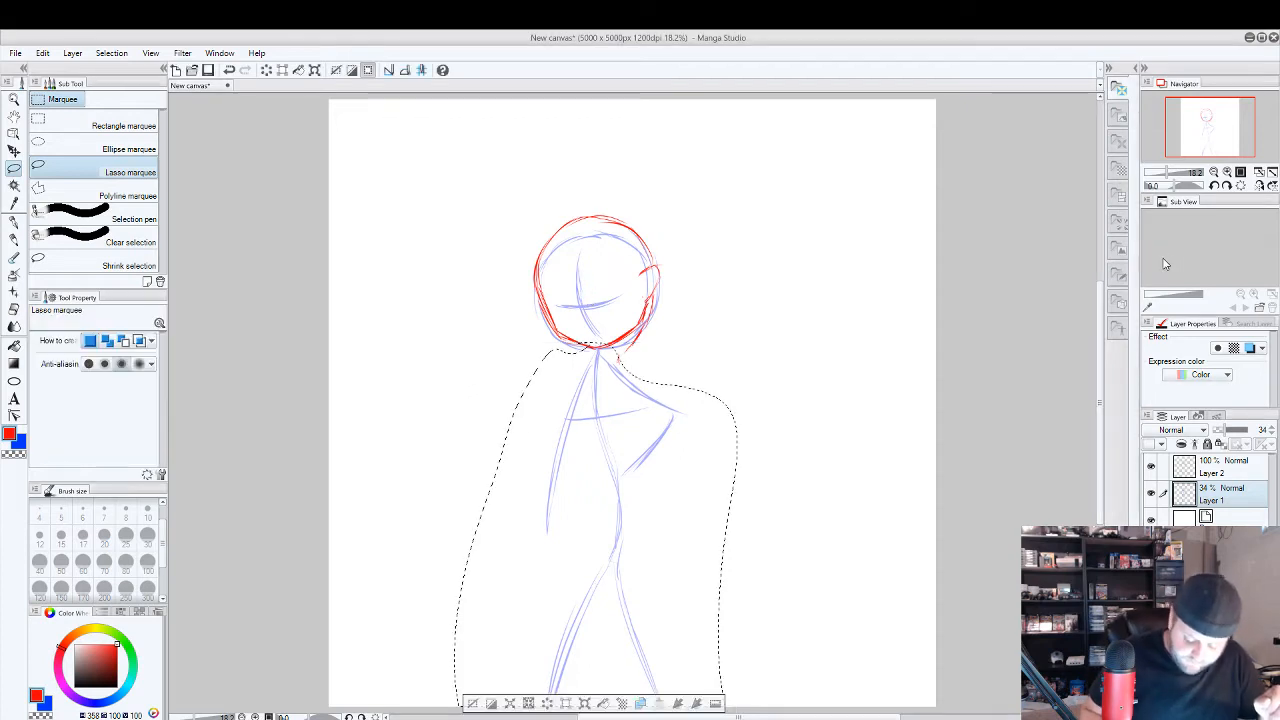
{"action": "left_click", "coordinate": [474, 703]}
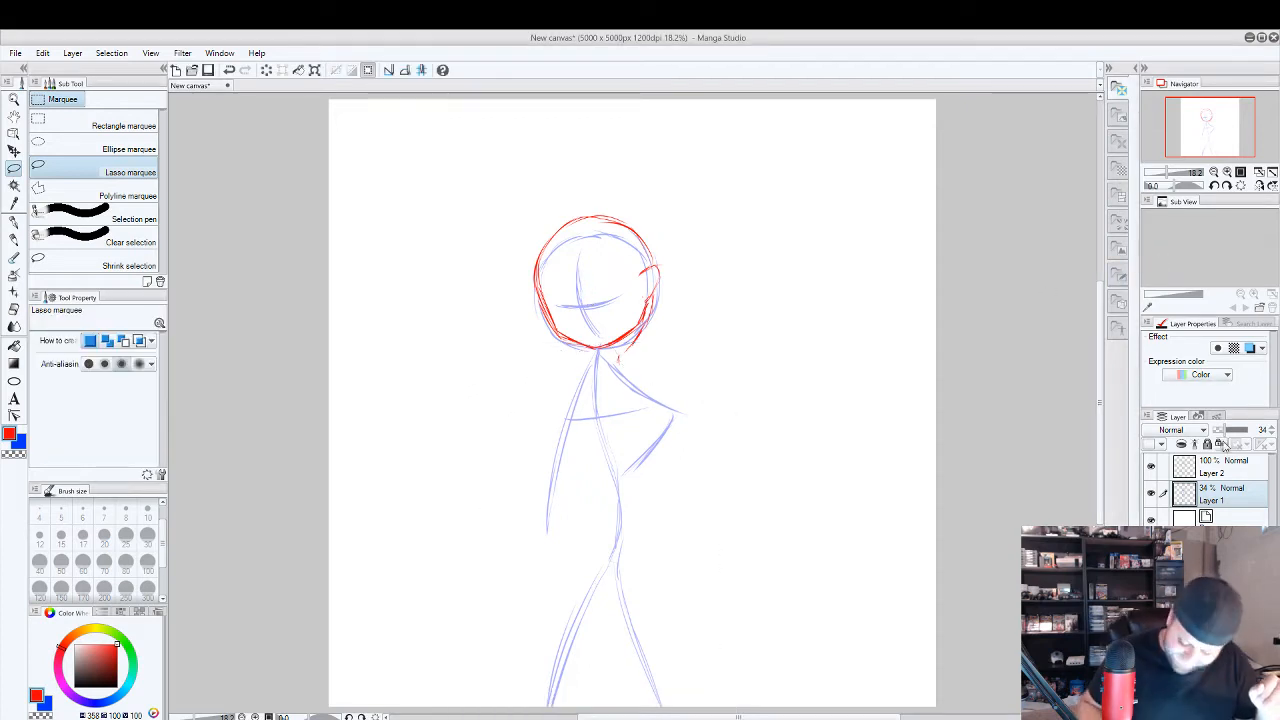
On Layer 2, draw the neck, shoulders, straight hanging arm and bent hand-on-hip arm in red over the guide.
{"action": "left_click", "coordinate": [1226, 476]}
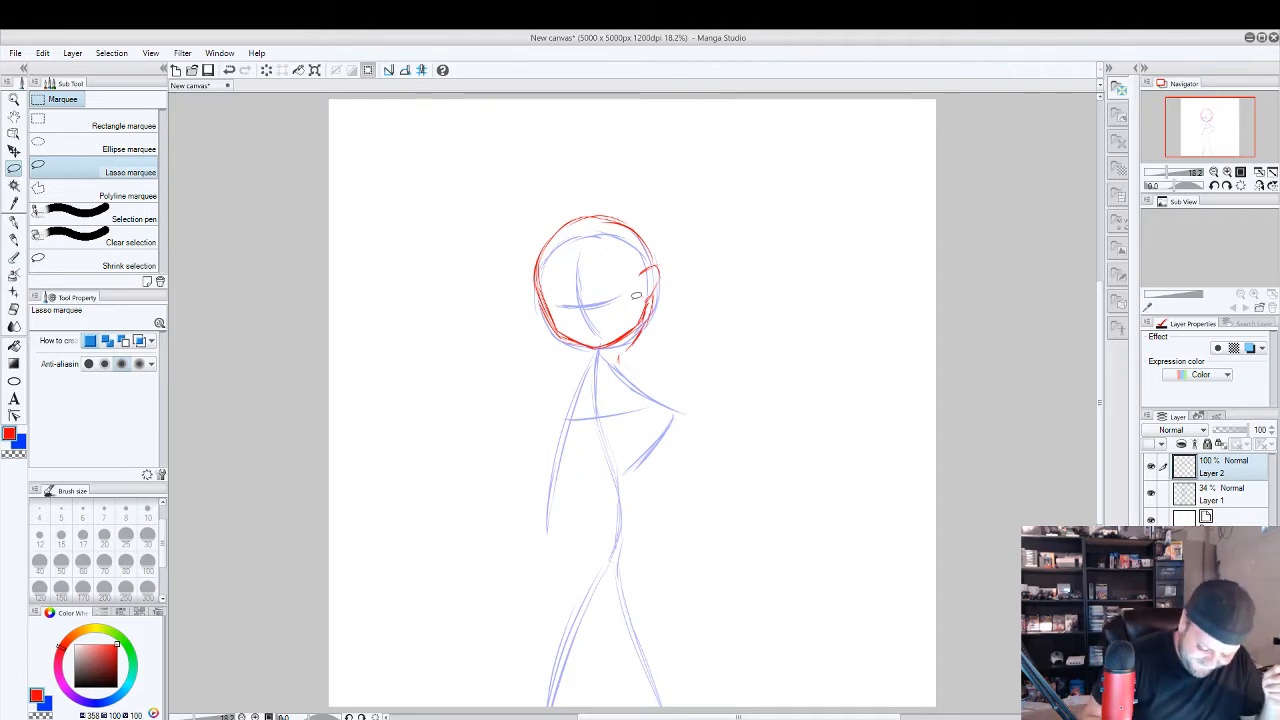
{"action": "key", "text": "p"}
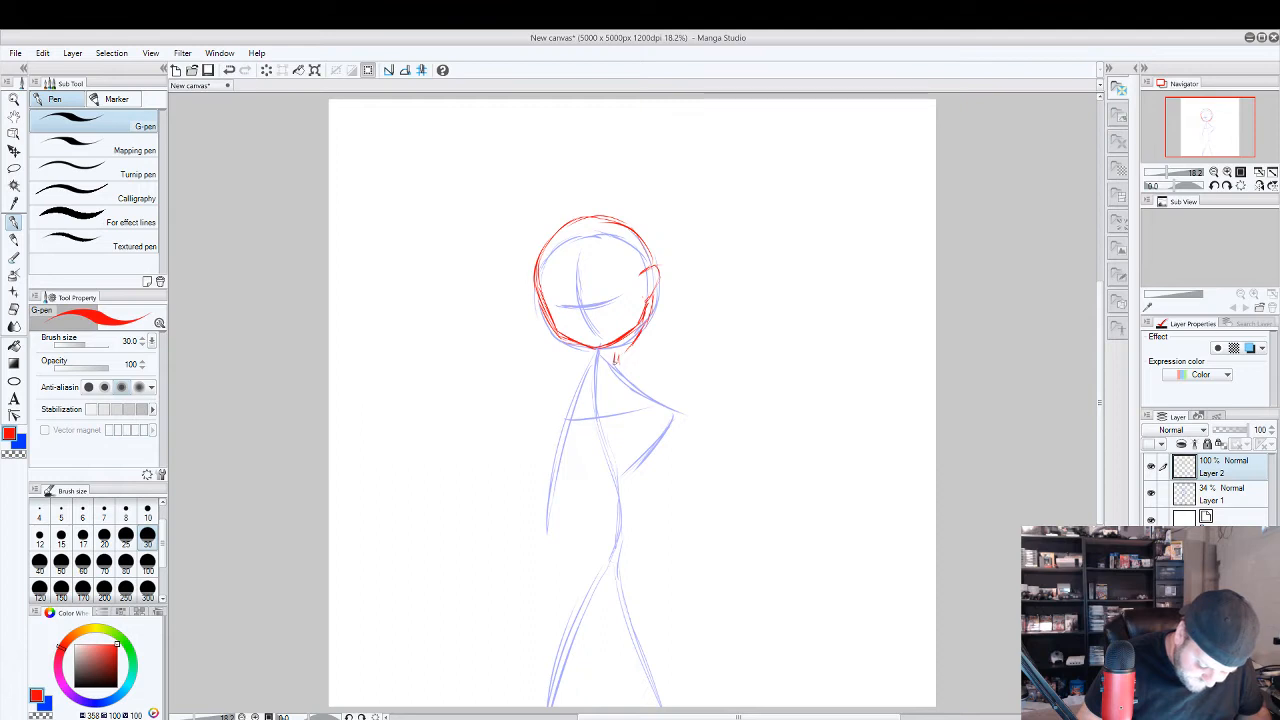
{"action": "mouse_move", "coordinate": [614, 361]}
{"action": "left_mouse_down"}
{"action": "mouse_move", "coordinate": [620, 348]}
{"action": "mouse_move", "coordinate": [589, 363]}
{"action": "left_mouse_up"}
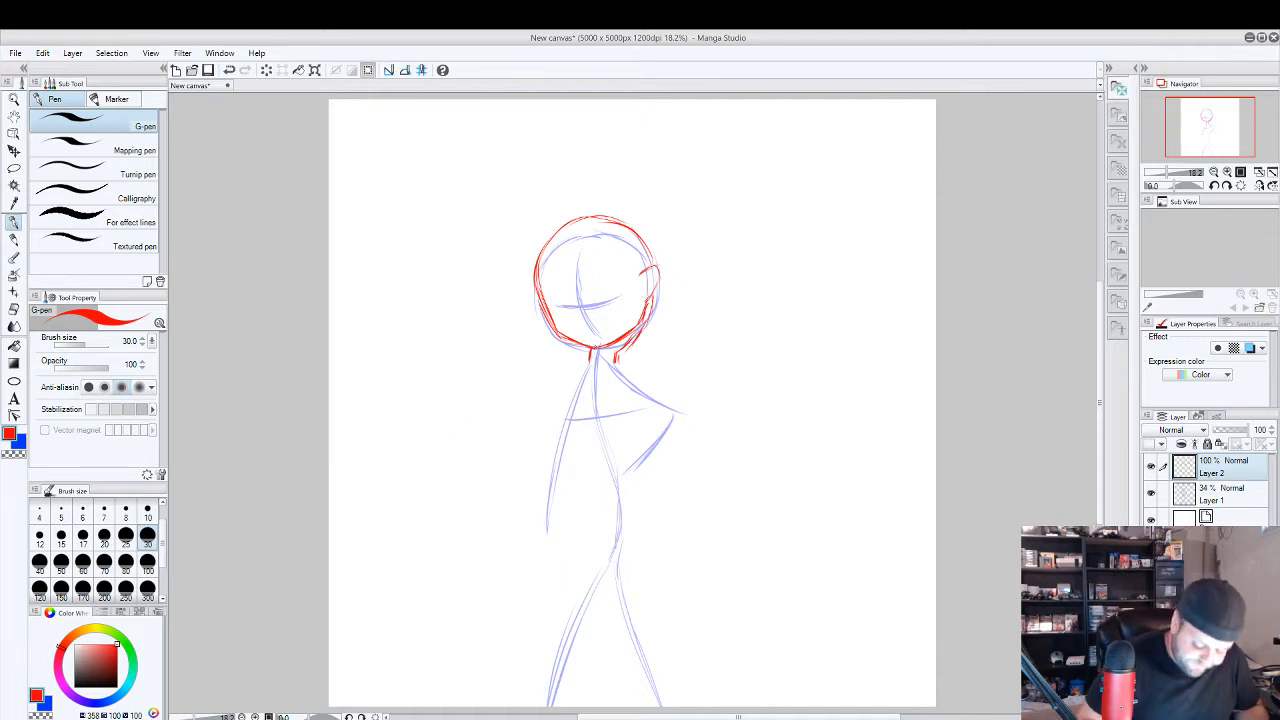
{"action": "mouse_move", "coordinate": [581, 371]}
{"action": "left_mouse_down"}
{"action": "mouse_move", "coordinate": [561, 395]}
{"action": "mouse_move", "coordinate": [541, 524]}
{"action": "mouse_move", "coordinate": [574, 410]}
{"action": "mouse_move", "coordinate": [557, 529]}
{"action": "mouse_move", "coordinate": [544, 486]}
{"action": "mouse_move", "coordinate": [574, 376]}
{"action": "mouse_move", "coordinate": [650, 392]}
{"action": "mouse_move", "coordinate": [674, 426]}
{"action": "mouse_move", "coordinate": [632, 484]}
{"action": "mouse_move", "coordinate": [662, 447]}
{"action": "mouse_move", "coordinate": [669, 410]}
{"action": "left_mouse_up"}
{"action": "mouse_move", "coordinate": [634, 484]}
{"action": "left_mouse_down"}
{"action": "mouse_move", "coordinate": [666, 411]}
{"action": "mouse_move", "coordinate": [641, 411]}
{"action": "mouse_move", "coordinate": [651, 424]}
{"action": "mouse_move", "coordinate": [595, 379]}
{"action": "mouse_move", "coordinate": [577, 445]}
{"action": "mouse_move", "coordinate": [586, 490]}
{"action": "left_mouse_up"}
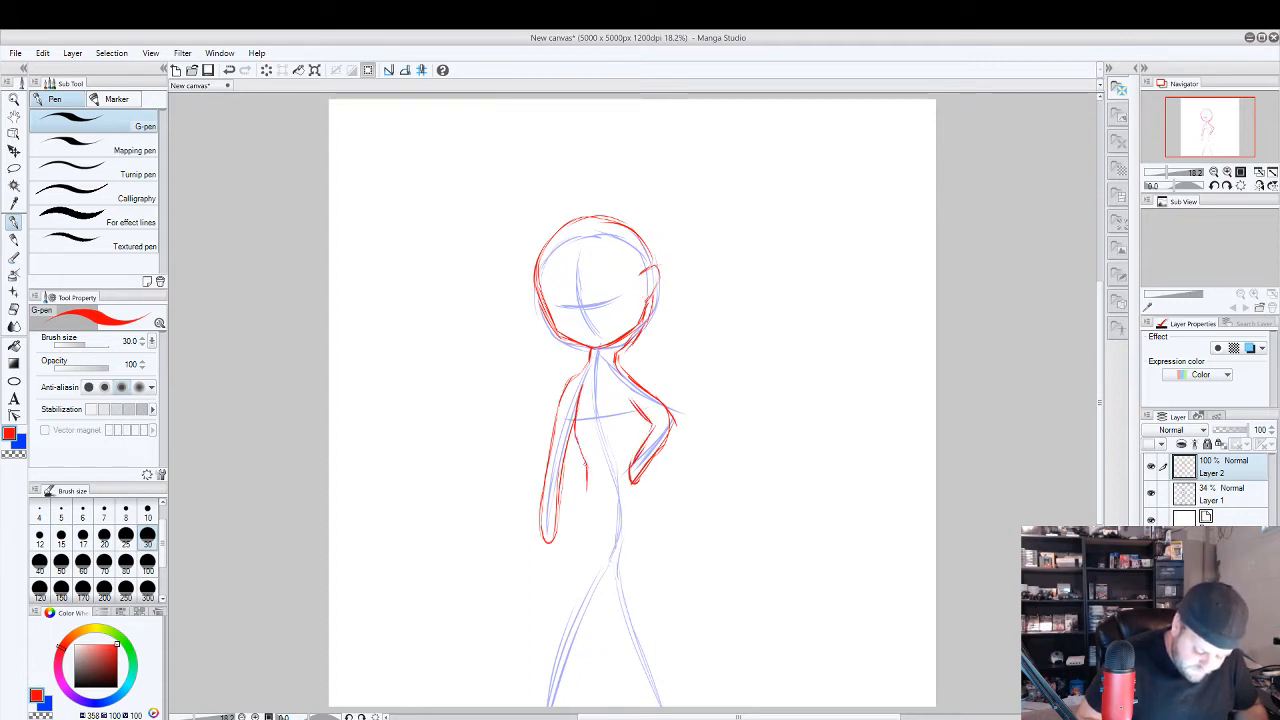
{"action": "left_click_drag", "start_coordinate": [575, 408], "coordinate": [586, 465]}
{"action": "key", "text": "e"}
{"action": "key", "text": "ctrl+z"}
{"action": "key", "text": "ctrl+z"}
{"action": "key", "text": "ctrl+z"}
{"action": "key", "text": "ctrl+z"}
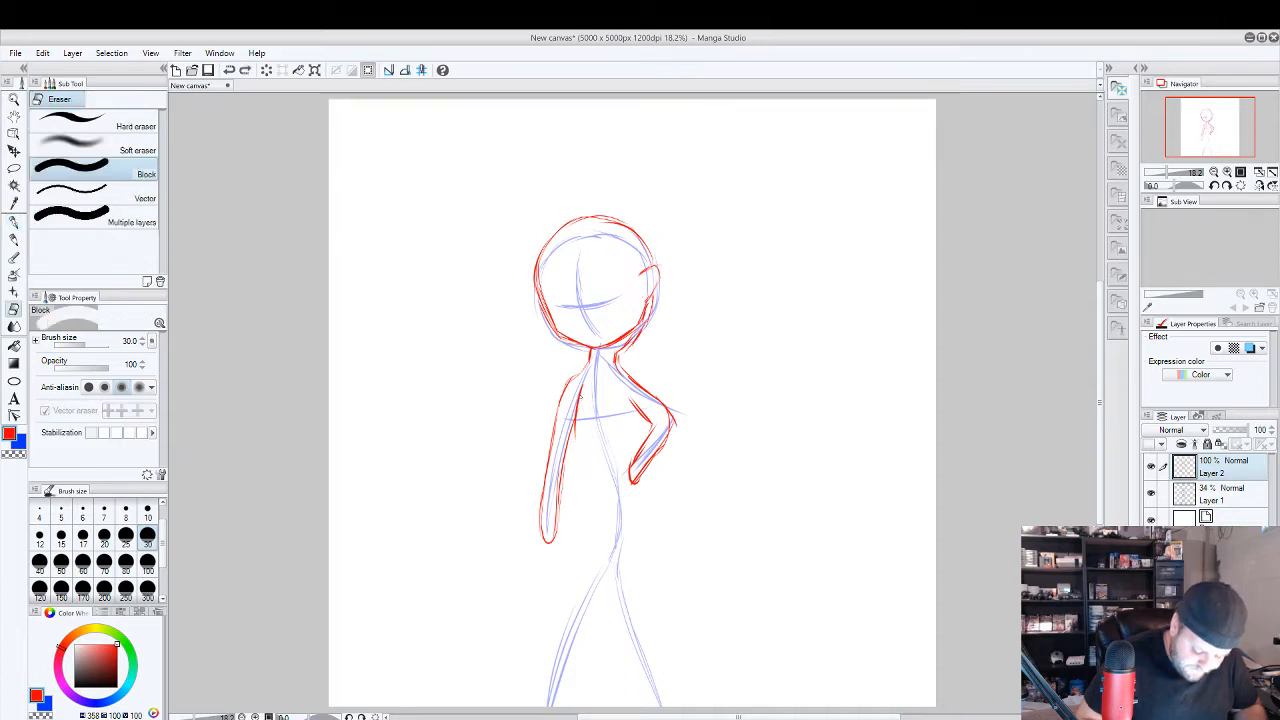
{"action": "key", "text": "p"}
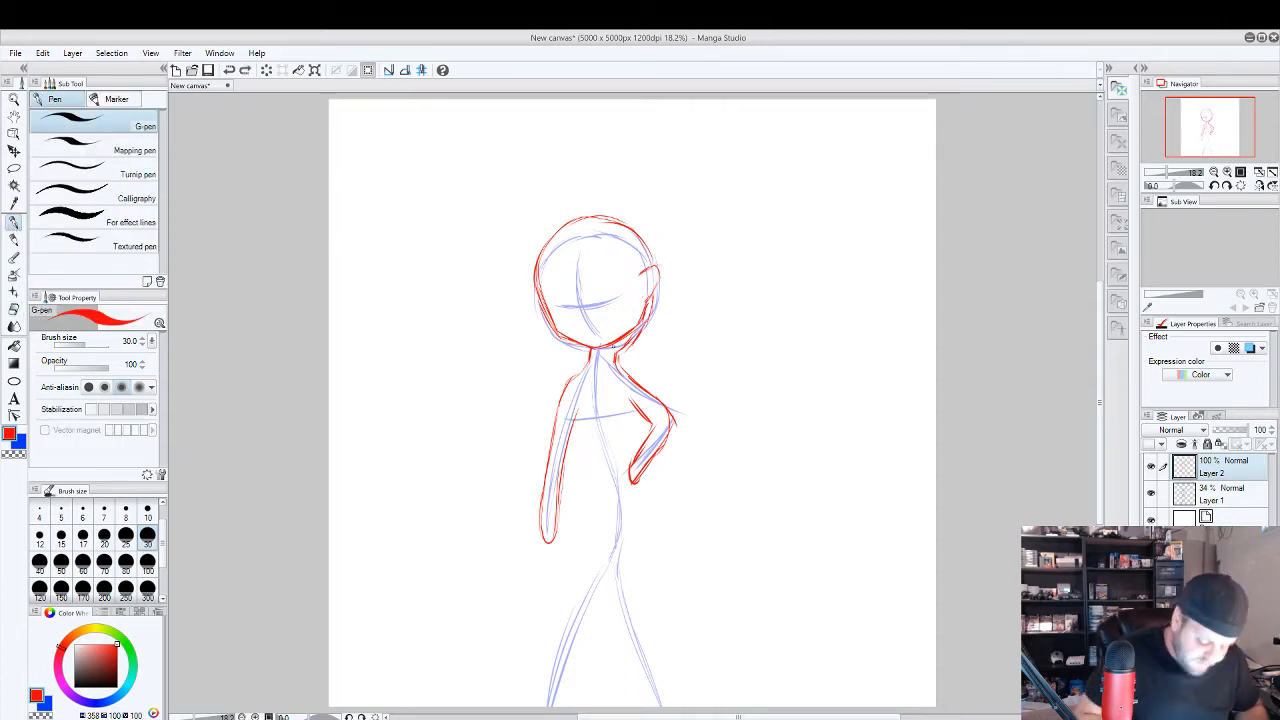
{"action": "left_click_drag", "start_coordinate": [583, 383], "coordinate": [580, 464]}
{"action": "key", "text": "ctrl+z"}
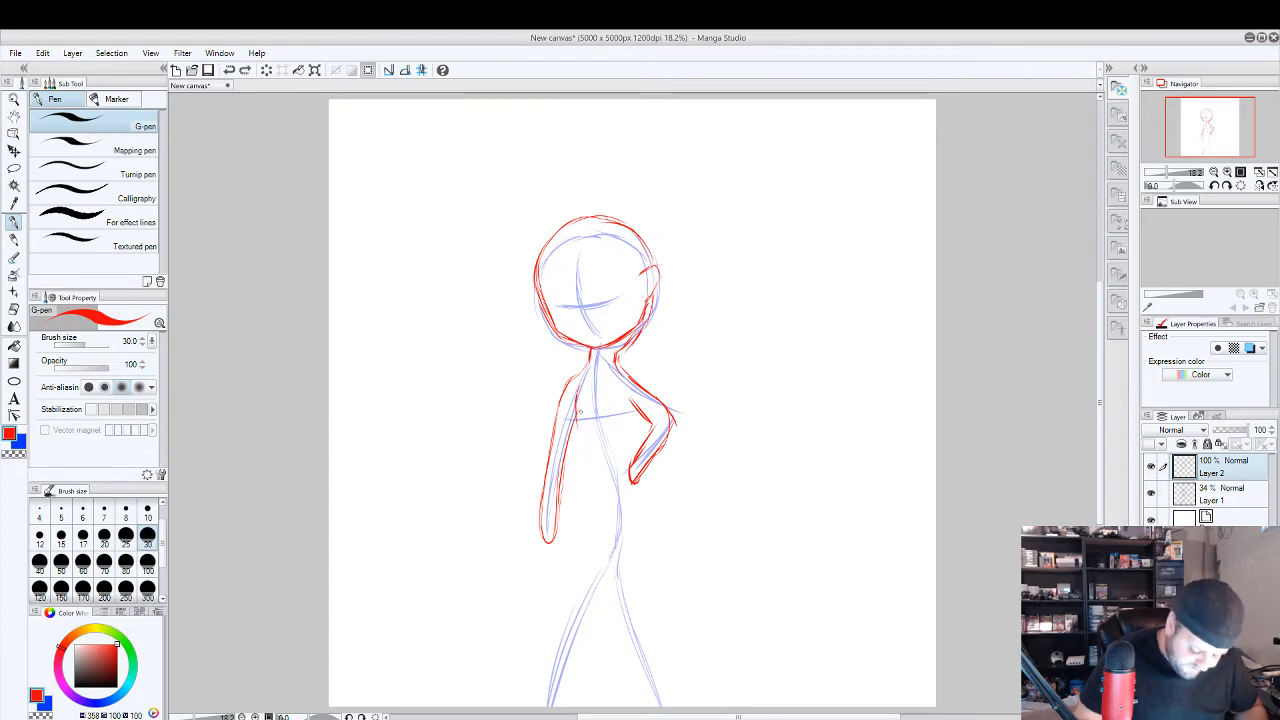
Draw the torso in red between the arms, from the rib cage and waist down to the outer hip lines.
{"action": "mouse_move", "coordinate": [577, 392]}
{"action": "left_mouse_down"}
{"action": "mouse_move", "coordinate": [579, 425]}
{"action": "mouse_move", "coordinate": [614, 425]}
{"action": "mouse_move", "coordinate": [634, 398]}
{"action": "left_mouse_up"}
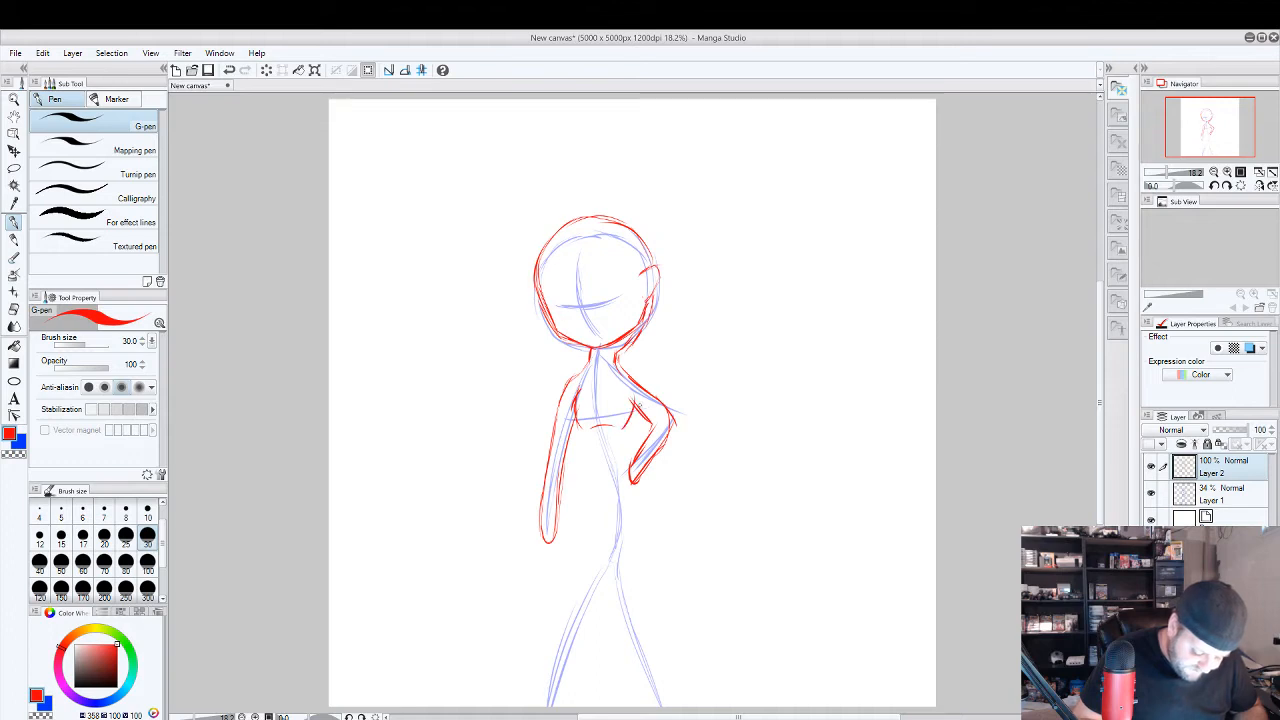
{"action": "mouse_move", "coordinate": [586, 434]}
{"action": "left_mouse_down"}
{"action": "mouse_move", "coordinate": [583, 456]}
{"action": "mouse_move", "coordinate": [621, 462]}
{"action": "left_mouse_up"}
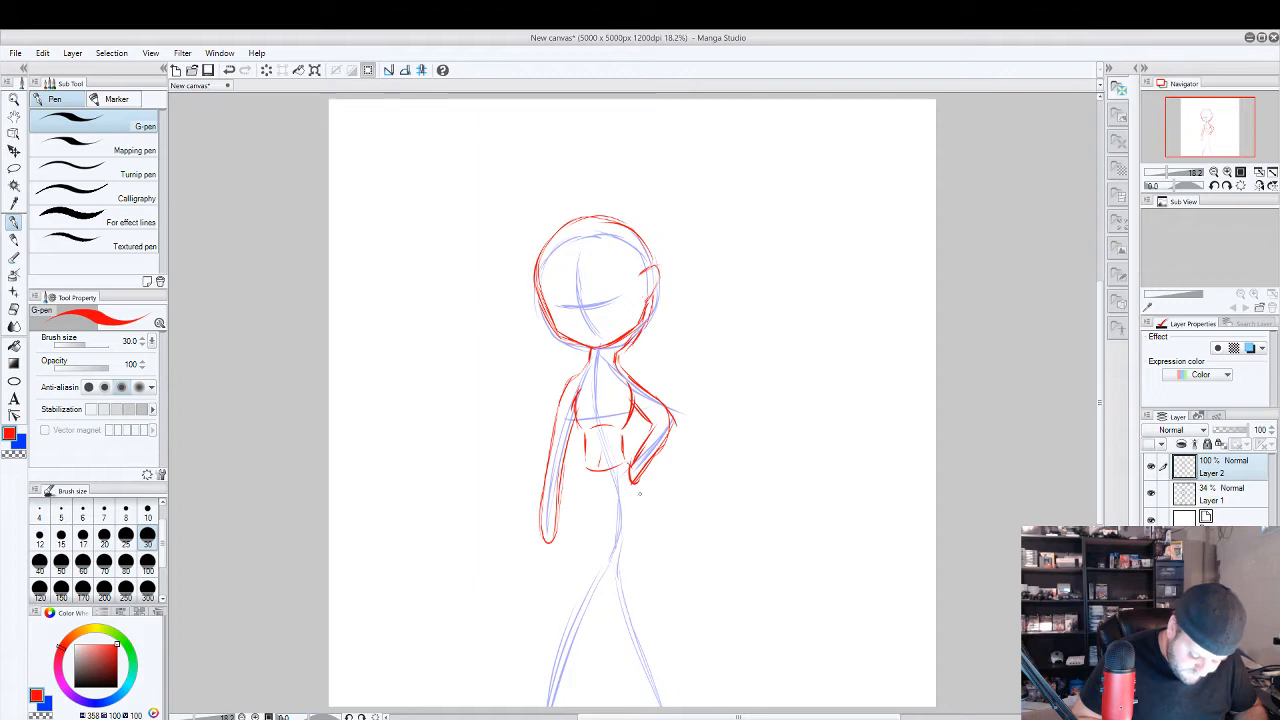
{"action": "left_click_drag", "start_coordinate": [640, 488], "coordinate": [641, 511]}
{"action": "mouse_move", "coordinate": [587, 469]}
{"action": "left_mouse_down"}
{"action": "mouse_move", "coordinate": [589, 528]}
{"action": "mouse_move", "coordinate": [642, 521]}
{"action": "left_mouse_up"}
{"action": "key", "text": "ctrl+z"}
{"action": "key", "text": "ctrl+z"}
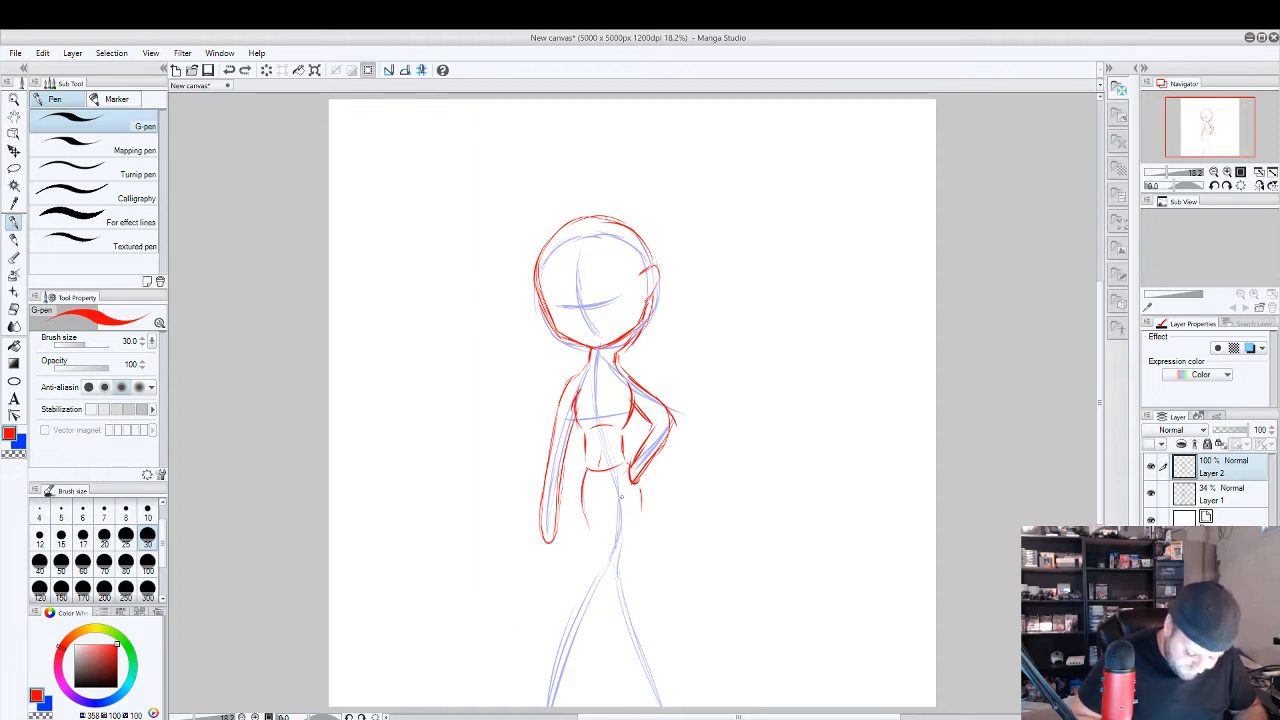
{"action": "mouse_move", "coordinate": [583, 484]}
{"action": "left_mouse_down"}
{"action": "mouse_move", "coordinate": [588, 526]}
{"action": "mouse_move", "coordinate": [643, 522]}
{"action": "left_mouse_up"}
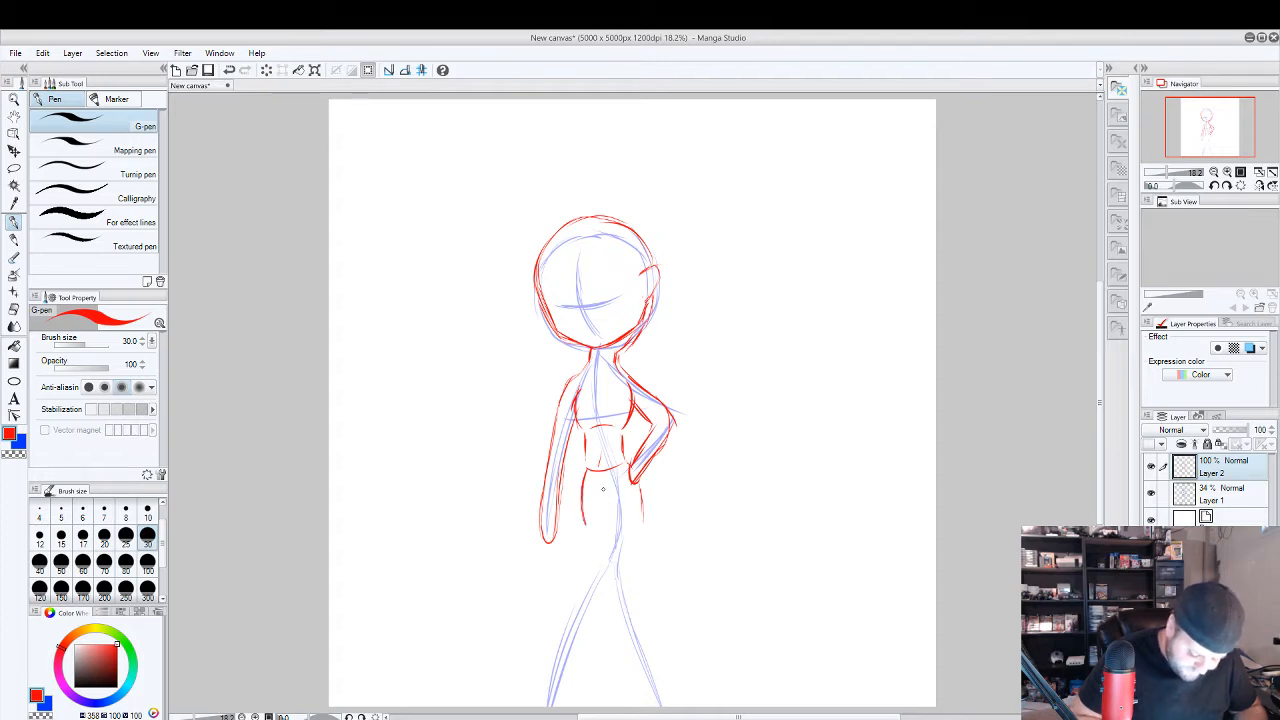
Outline both legs in red from the crotch through the knees to the shins, and hide the Layer 1 guide.
{"action": "mouse_move", "coordinate": [601, 484]}
{"action": "left_mouse_down"}
{"action": "mouse_move", "coordinate": [620, 531]}
{"action": "mouse_move", "coordinate": [598, 506]}
{"action": "mouse_move", "coordinate": [644, 509]}
{"action": "mouse_move", "coordinate": [642, 553]}
{"action": "mouse_move", "coordinate": [610, 514]}
{"action": "mouse_move", "coordinate": [644, 638]}
{"action": "left_mouse_up"}
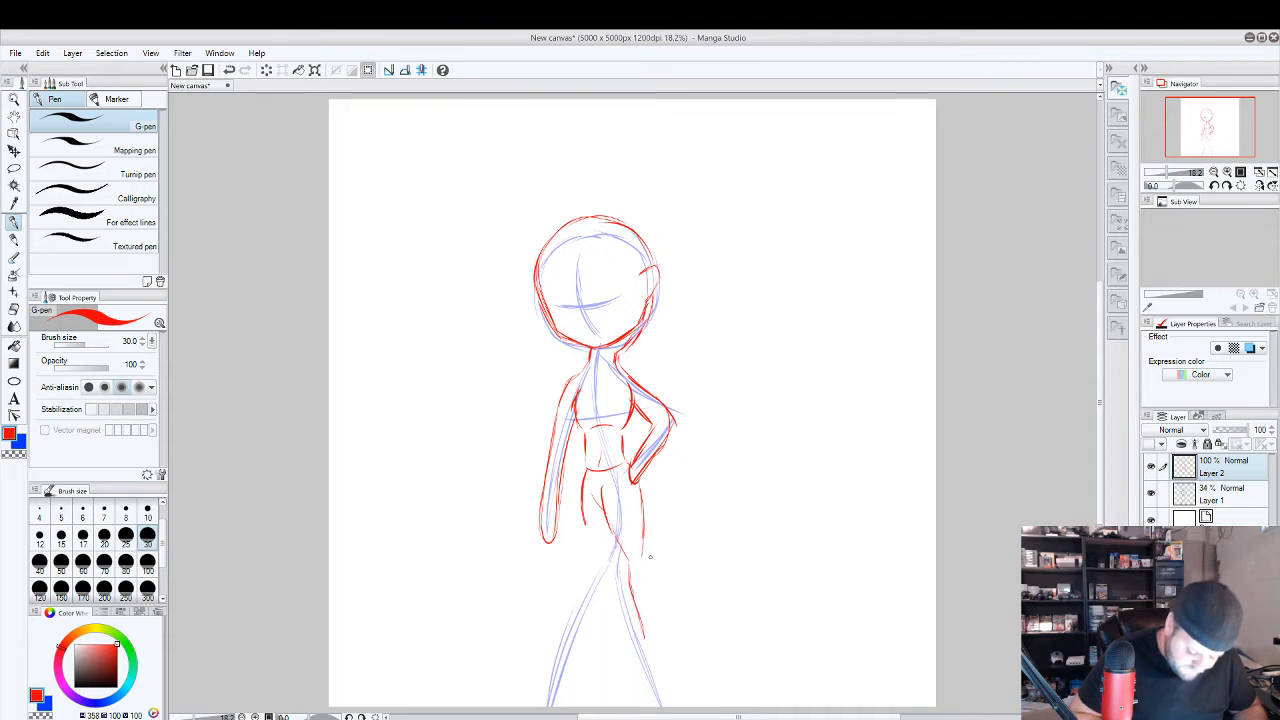
{"action": "left_click_drag", "start_coordinate": [644, 558], "coordinate": [658, 646]}
{"action": "mouse_move", "coordinate": [655, 578]}
{"action": "left_mouse_down"}
{"action": "mouse_move", "coordinate": [658, 643]}
{"action": "mouse_move", "coordinate": [654, 582]}
{"action": "left_mouse_up"}
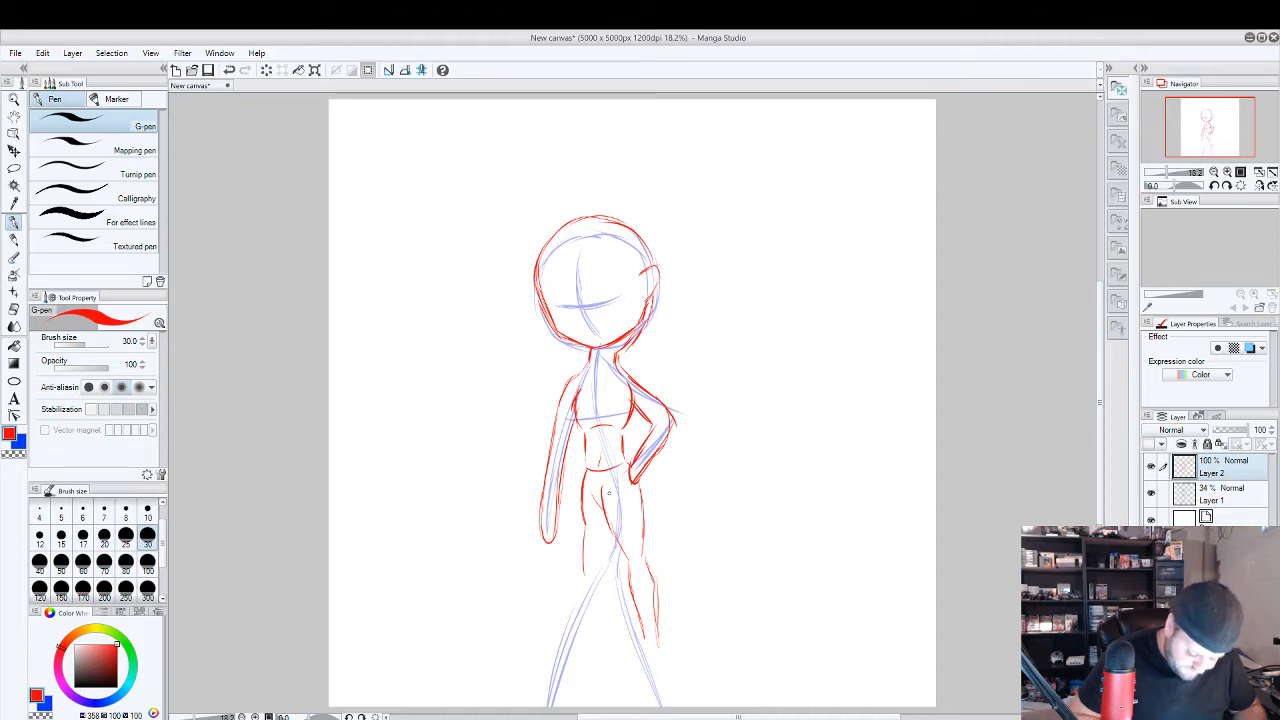
{"action": "mouse_move", "coordinate": [585, 522]}
{"action": "left_mouse_down"}
{"action": "mouse_move", "coordinate": [614, 557]}
{"action": "mouse_move", "coordinate": [599, 563]}
{"action": "mouse_move", "coordinate": [591, 641]}
{"action": "left_mouse_up"}
{"action": "key", "text": "ctrl+z"}
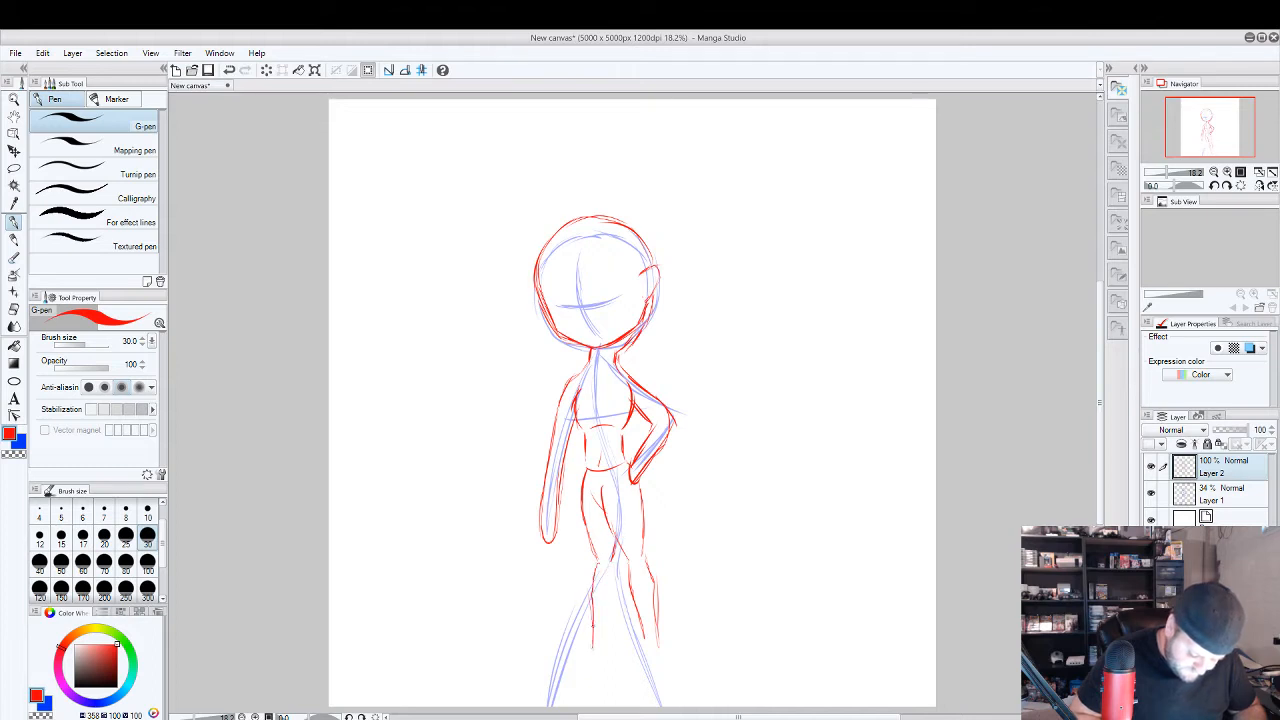
{"action": "left_click_drag", "start_coordinate": [615, 568], "coordinate": [606, 640]}
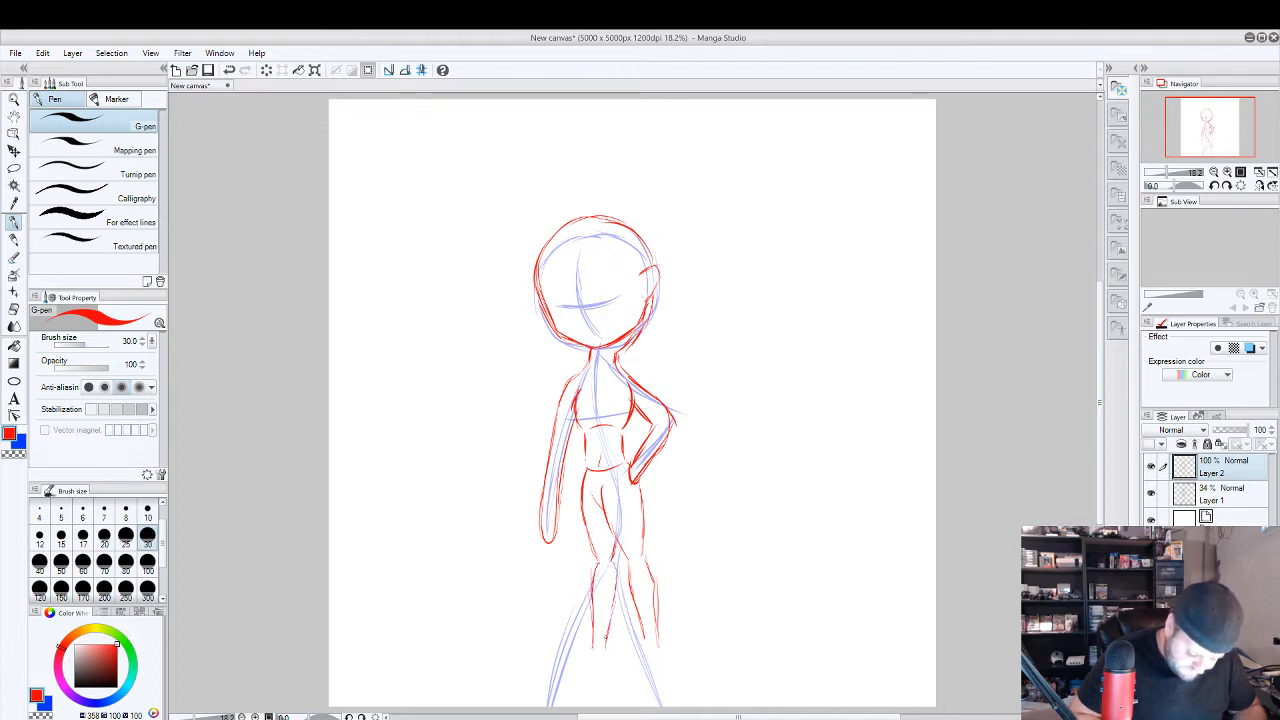
{"action": "left_click", "coordinate": [1151, 493]}
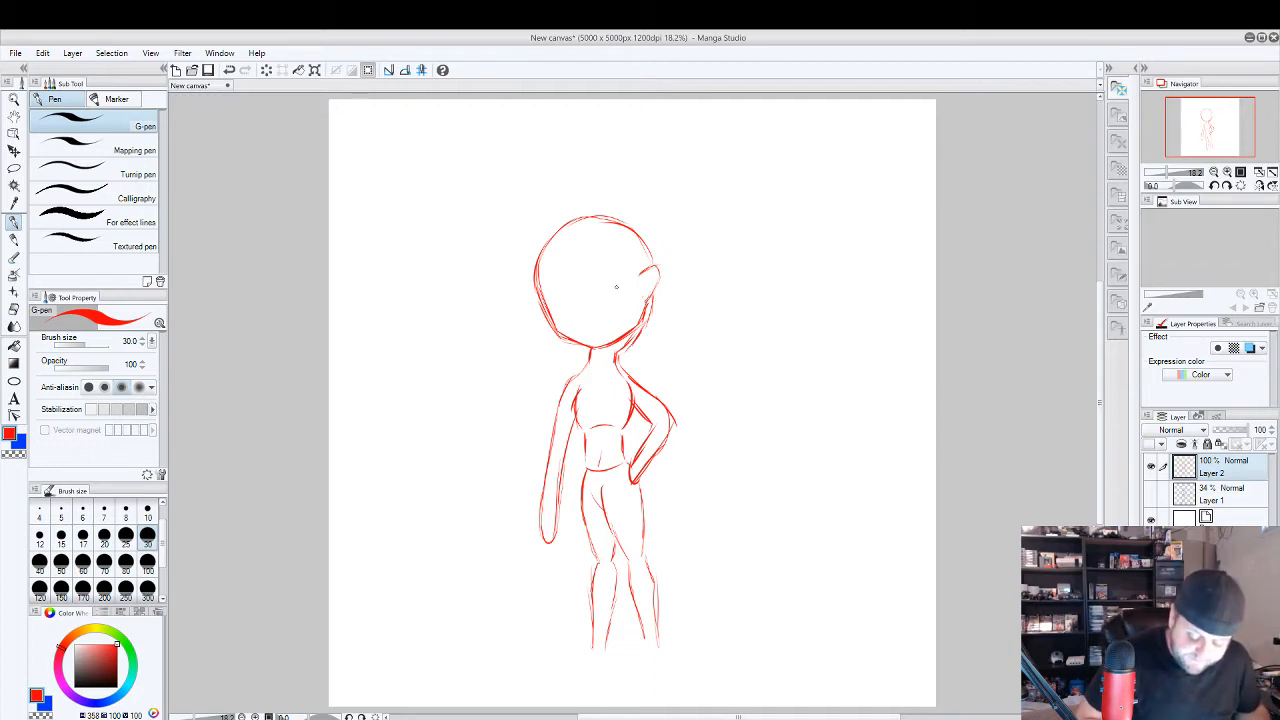
Sketch two small, simplified example figures in the empty area beside the main figure and undo them.
{"action": "mouse_move", "coordinate": [829, 163]}
{"action": "left_mouse_down"}
{"action": "mouse_move", "coordinate": [818, 212]}
{"action": "mouse_move", "coordinate": [826, 158]}
{"action": "left_mouse_up"}
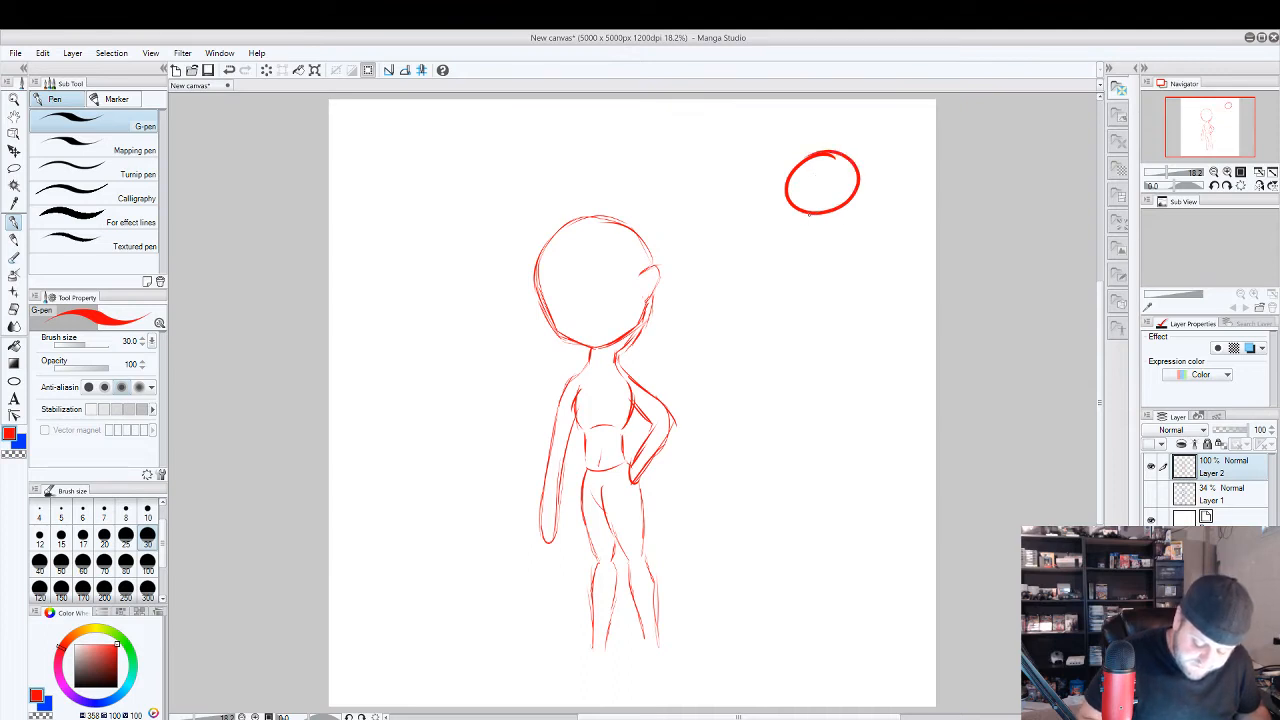
{"action": "mouse_move", "coordinate": [809, 213]}
{"action": "left_mouse_down"}
{"action": "mouse_move", "coordinate": [813, 231]}
{"action": "mouse_move", "coordinate": [841, 239]}
{"action": "mouse_move", "coordinate": [831, 226]}
{"action": "mouse_move", "coordinate": [817, 252]}
{"action": "mouse_move", "coordinate": [842, 250]}
{"action": "left_mouse_up"}
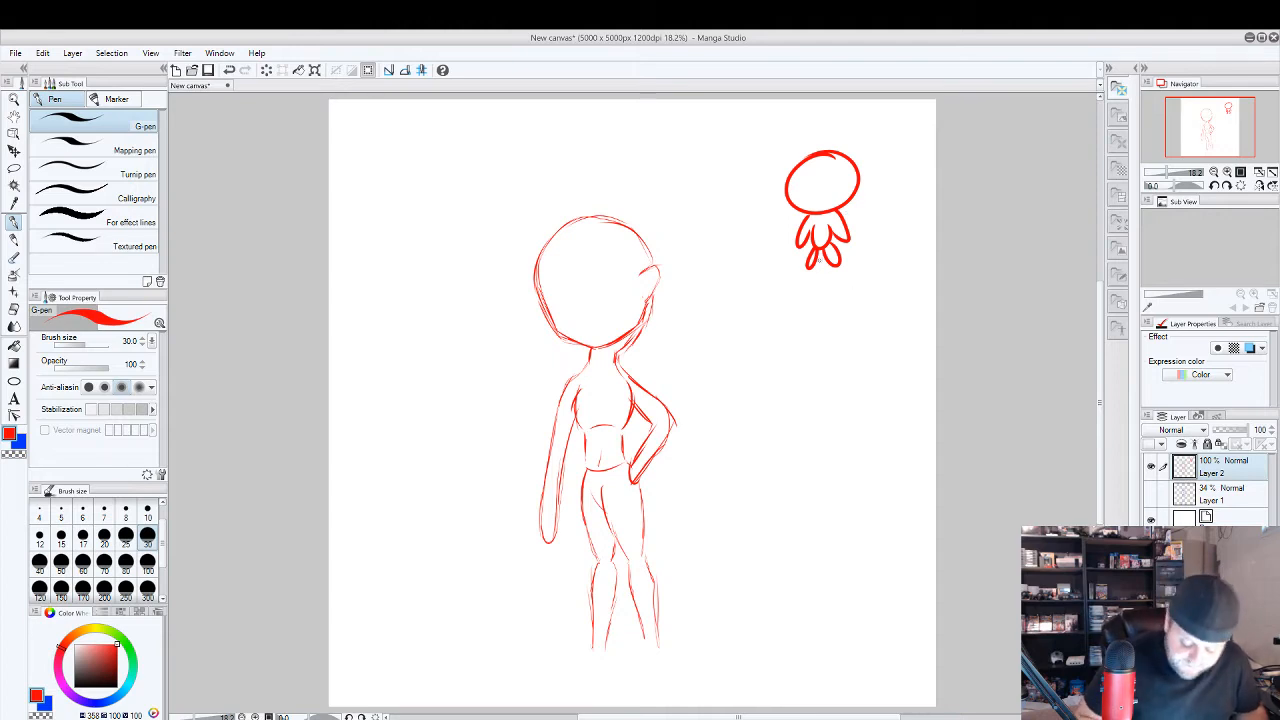
{"action": "mouse_move", "coordinate": [843, 316]}
{"action": "left_mouse_down"}
{"action": "mouse_move", "coordinate": [834, 308]}
{"action": "mouse_move", "coordinate": [880, 300]}
{"action": "mouse_move", "coordinate": [847, 320]}
{"action": "mouse_move", "coordinate": [840, 350]}
{"action": "mouse_move", "coordinate": [869, 304]}
{"action": "mouse_move", "coordinate": [858, 314]}
{"action": "left_mouse_up"}
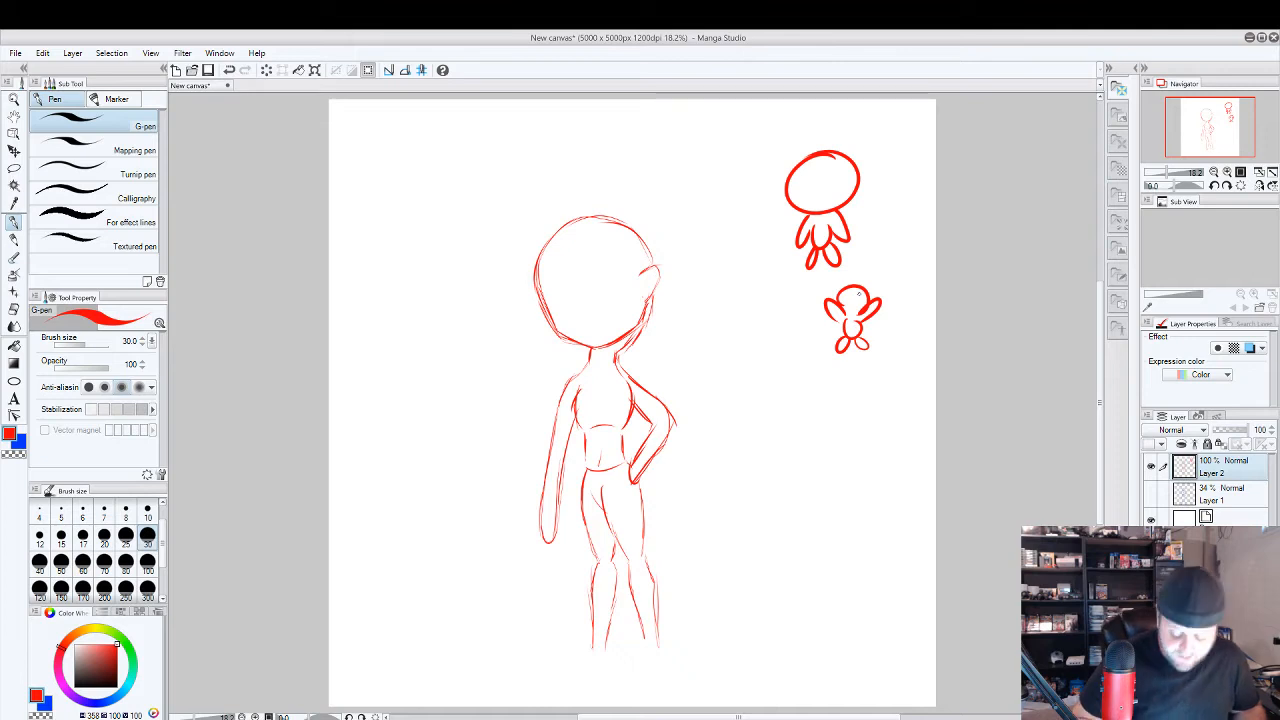
{"action": "key", "text": "ctrl+z"}
{"action": "key", "text": "ctrl+z"}
{"action": "key", "text": "ctrl+z"}
{"action": "key", "text": "ctrl+z"}
{"action": "key", "text": "ctrl+z"}
{"action": "key", "text": "ctrl+z"}
{"action": "key", "text": "ctrl+z"}
{"action": "key", "text": "ctrl+z"}
{"action": "key", "text": "ctrl+z"}
{"action": "key", "text": "ctrl+z"}
Erase the extra red strokes running from behind the jaw down toward the neck.
{"action": "scroll", "coordinate": [858, 316], "scroll_direction": "up", "scroll_amount": 1}
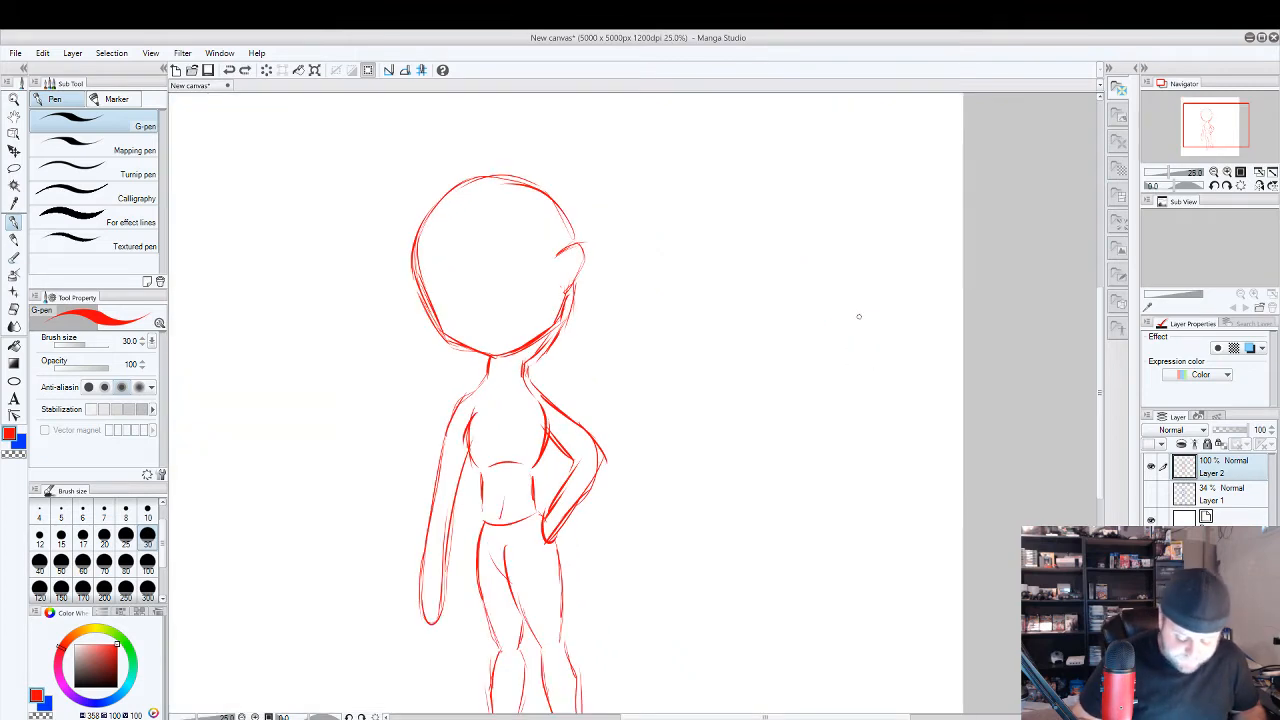
{"action": "scroll", "coordinate": [776, 364], "scroll_direction": "down", "scroll_amount": 2}
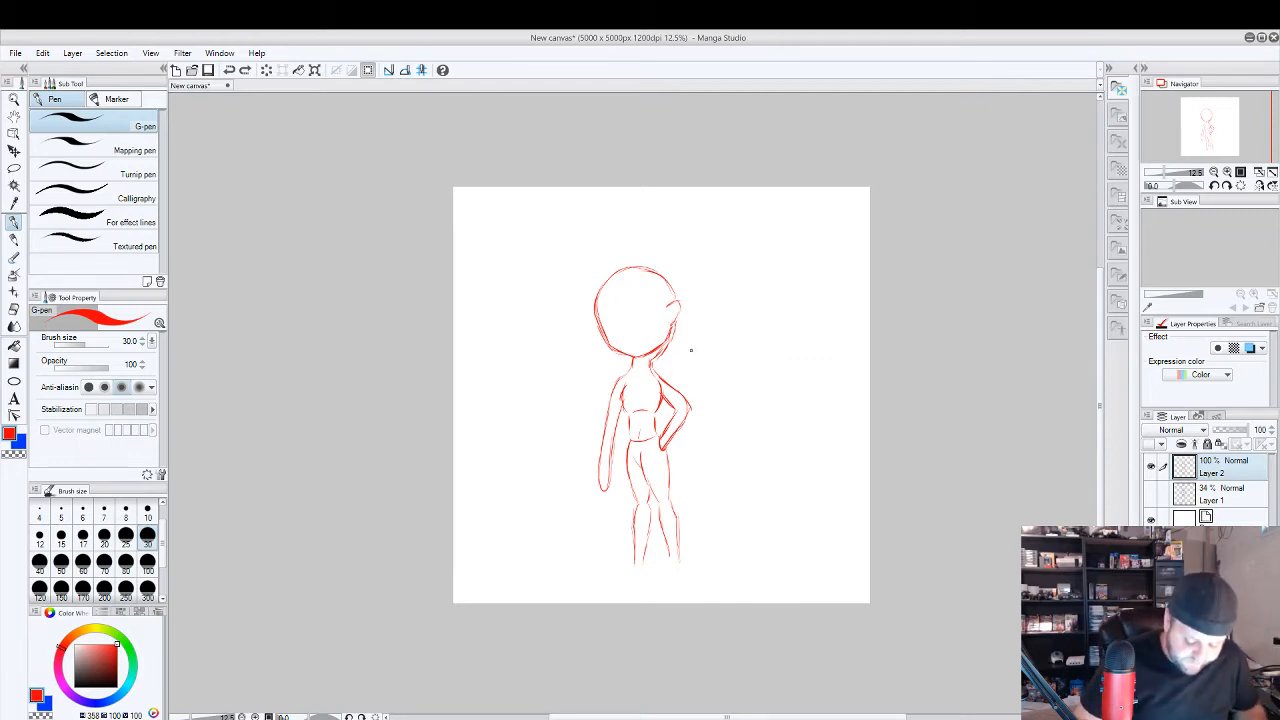
{"action": "scroll", "coordinate": [667, 346], "scroll_direction": "up", "scroll_amount": 2}
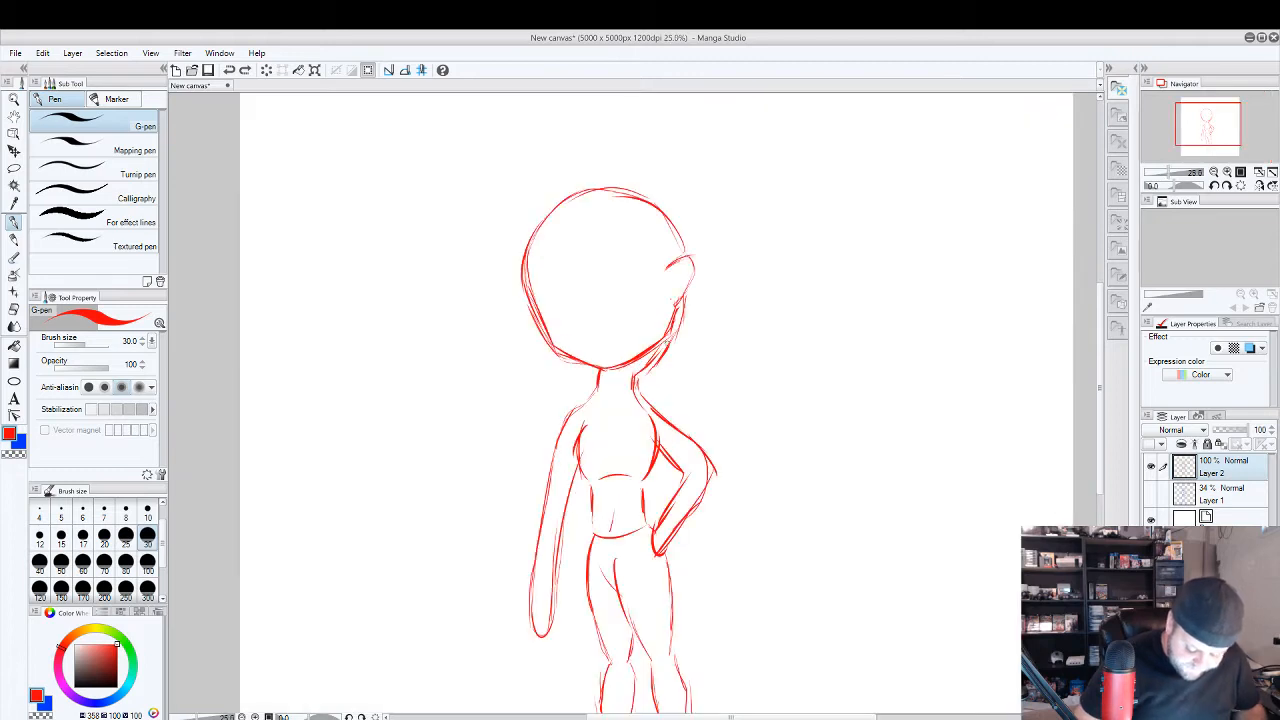
{"action": "key", "text": "e"}
{"action": "left_click_drag", "start_coordinate": [642, 369], "coordinate": [687, 334]}
{"action": "key", "text": "p"}
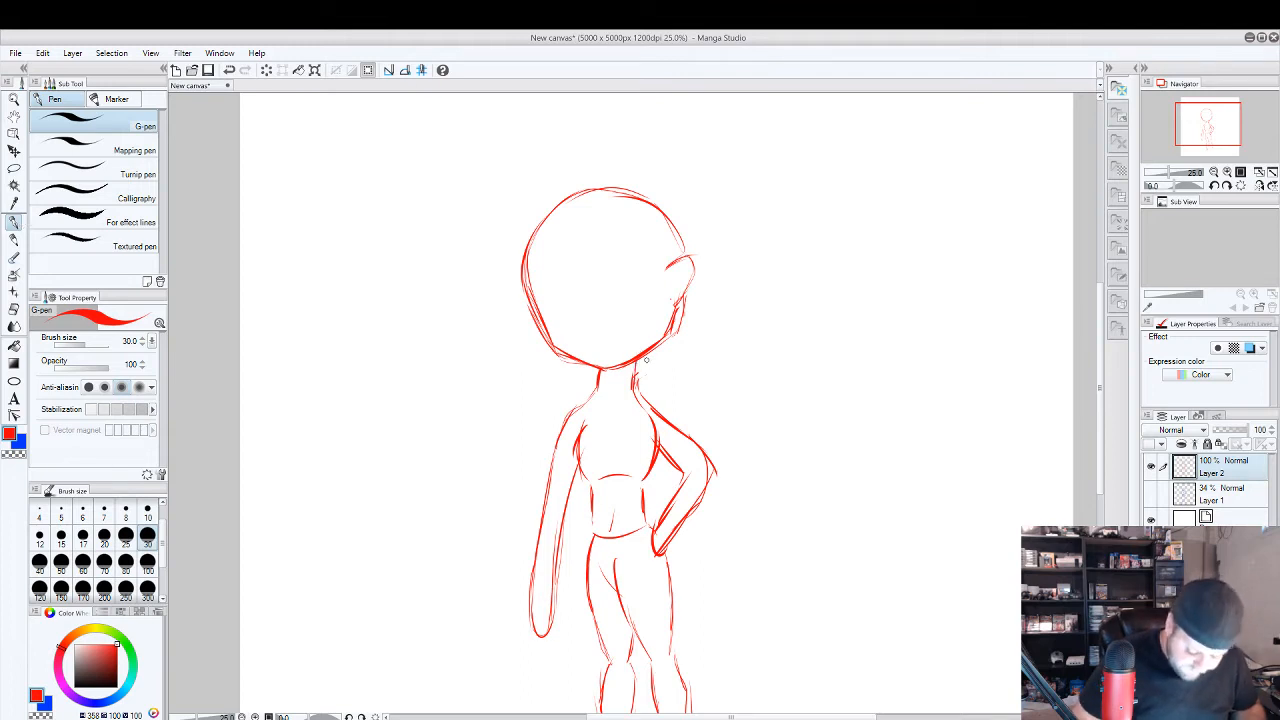
Erase the lower forearm and rounded end of the straight hanging arm, and return to the G-pen.
{"action": "left_click_drag", "start_coordinate": [755, 440], "coordinate": [757, 337]}
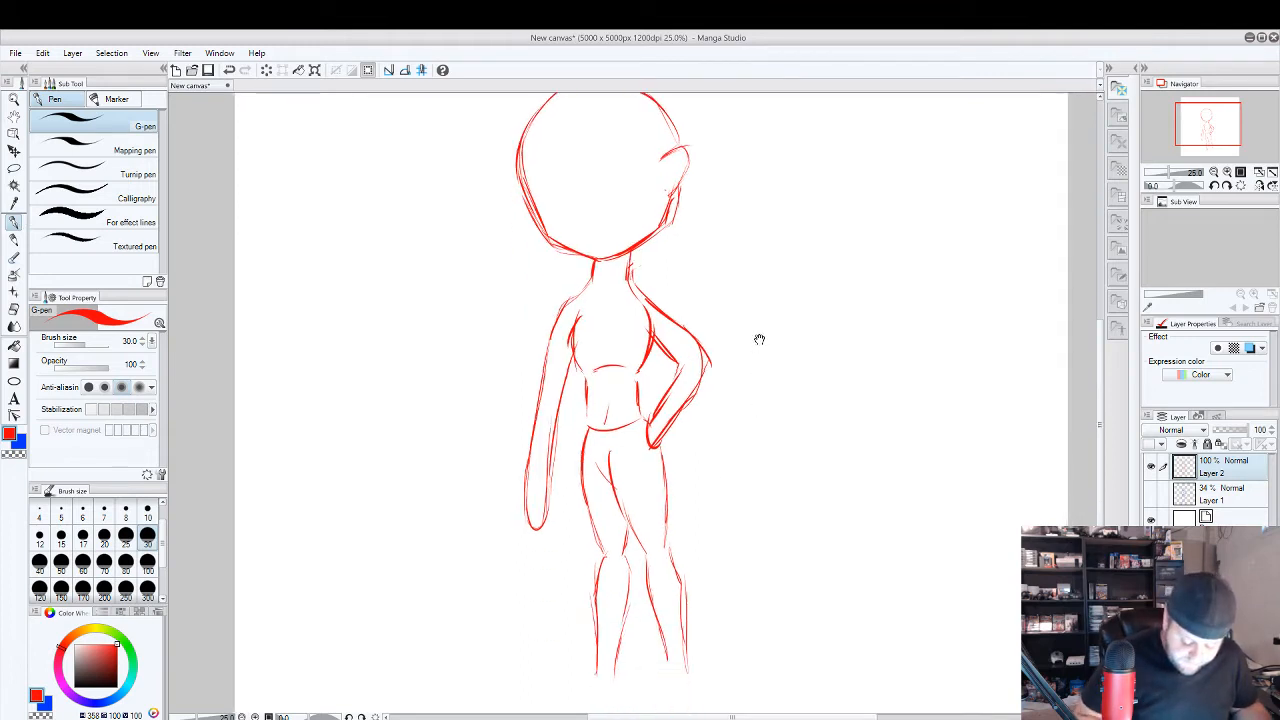
{"action": "scroll", "coordinate": [753, 352], "scroll_direction": "down", "scroll_amount": 2}
{"action": "scroll", "coordinate": [758, 362], "scroll_direction": "up", "scroll_amount": 1}
{"action": "scroll", "coordinate": [743, 363], "scroll_direction": "up", "scroll_amount": 1}
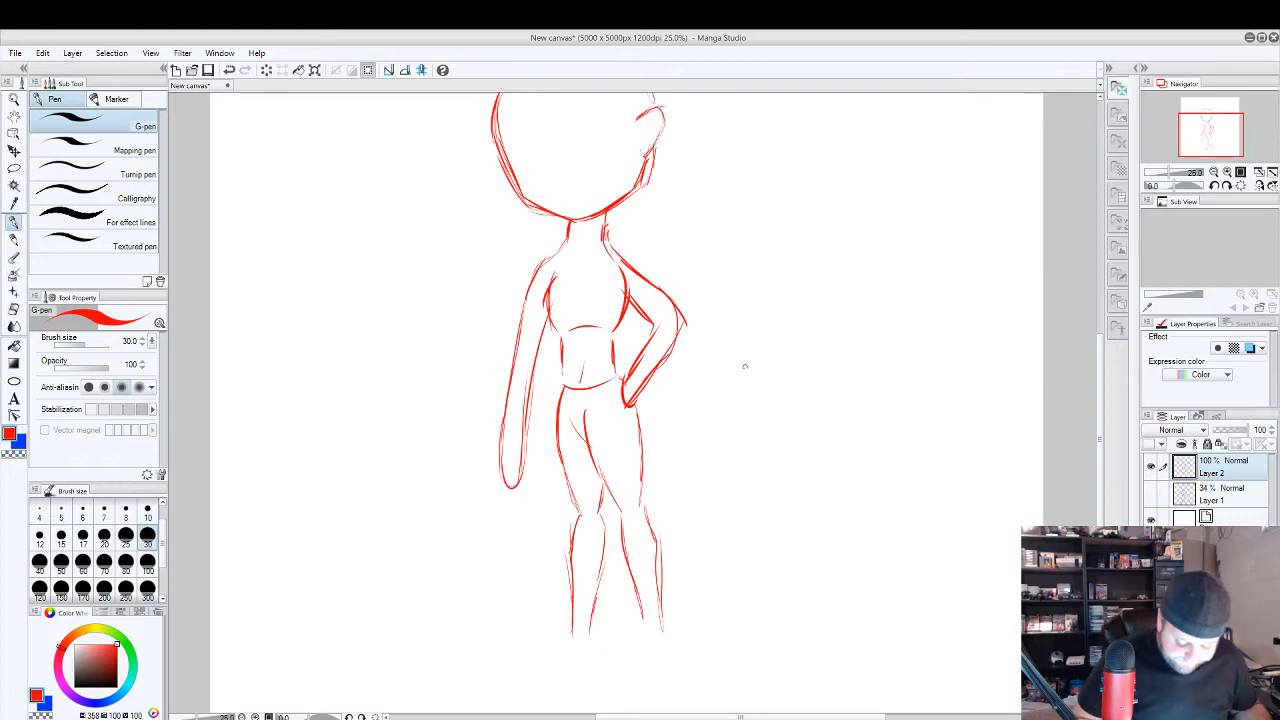
{"action": "scroll", "coordinate": [760, 360], "scroll_direction": "down", "scroll_amount": 1}
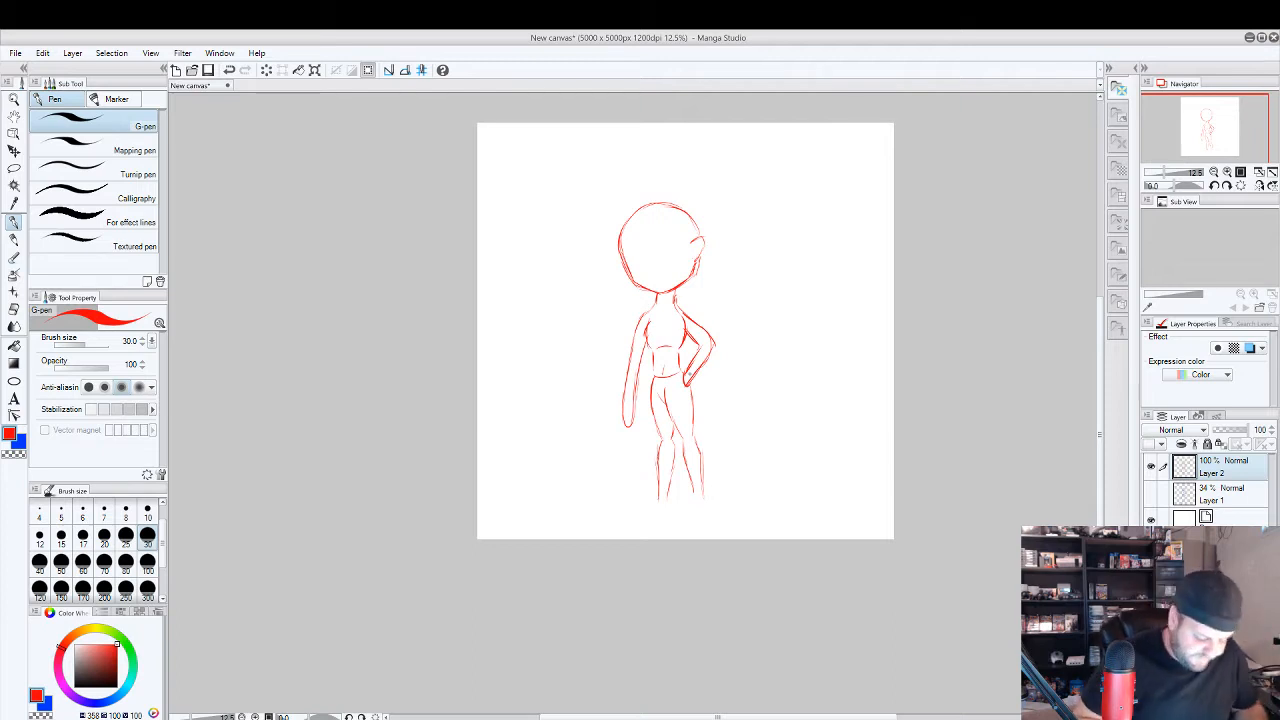
{"action": "key", "text": "e"}
{"action": "scroll", "coordinate": [632, 394], "scroll_direction": "up", "scroll_amount": 2}
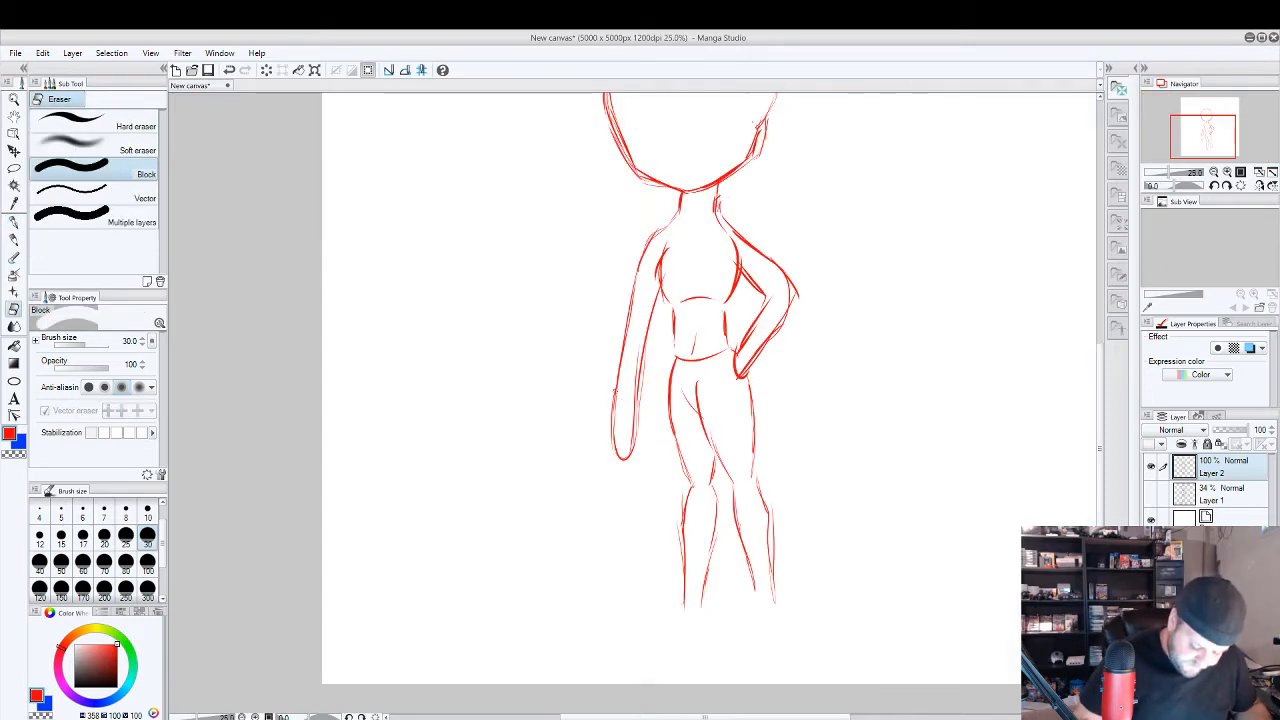
{"action": "mouse_move", "coordinate": [615, 402]}
{"action": "left_mouse_down"}
{"action": "mouse_move", "coordinate": [614, 456]}
{"action": "mouse_move", "coordinate": [617, 370]}
{"action": "mouse_move", "coordinate": [637, 429]}
{"action": "left_mouse_up"}
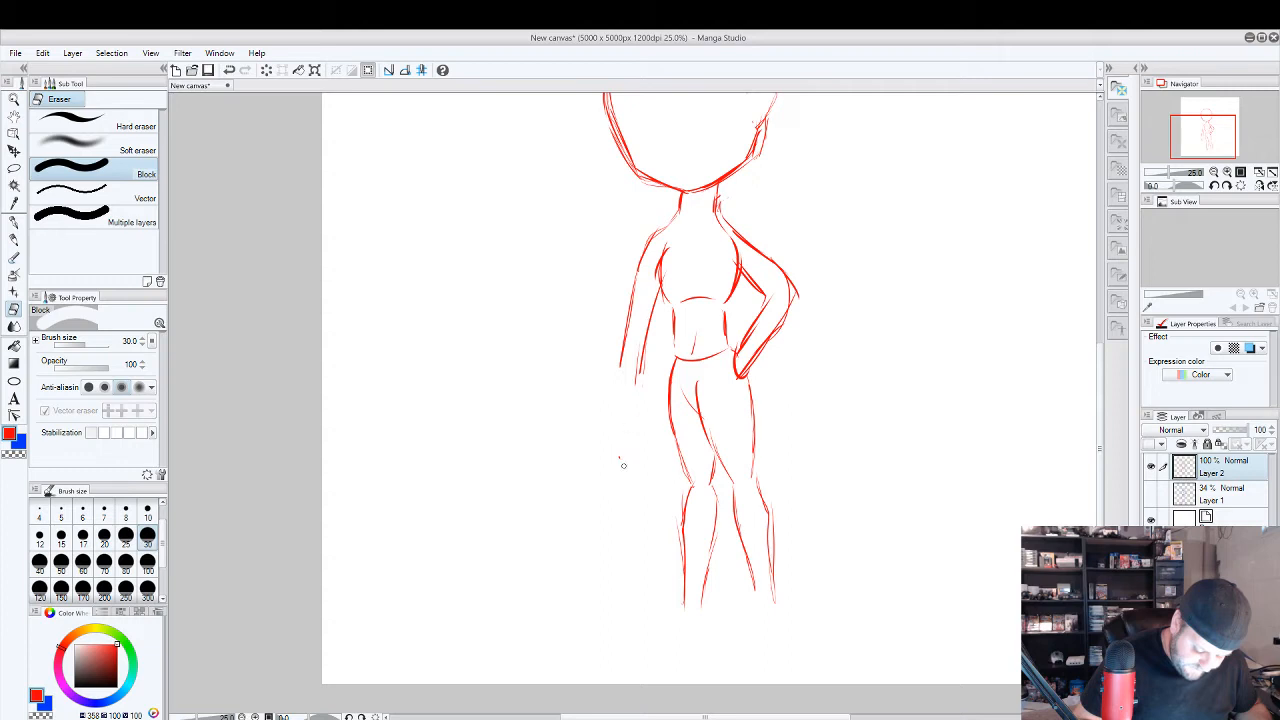
{"action": "key", "text": "p"}
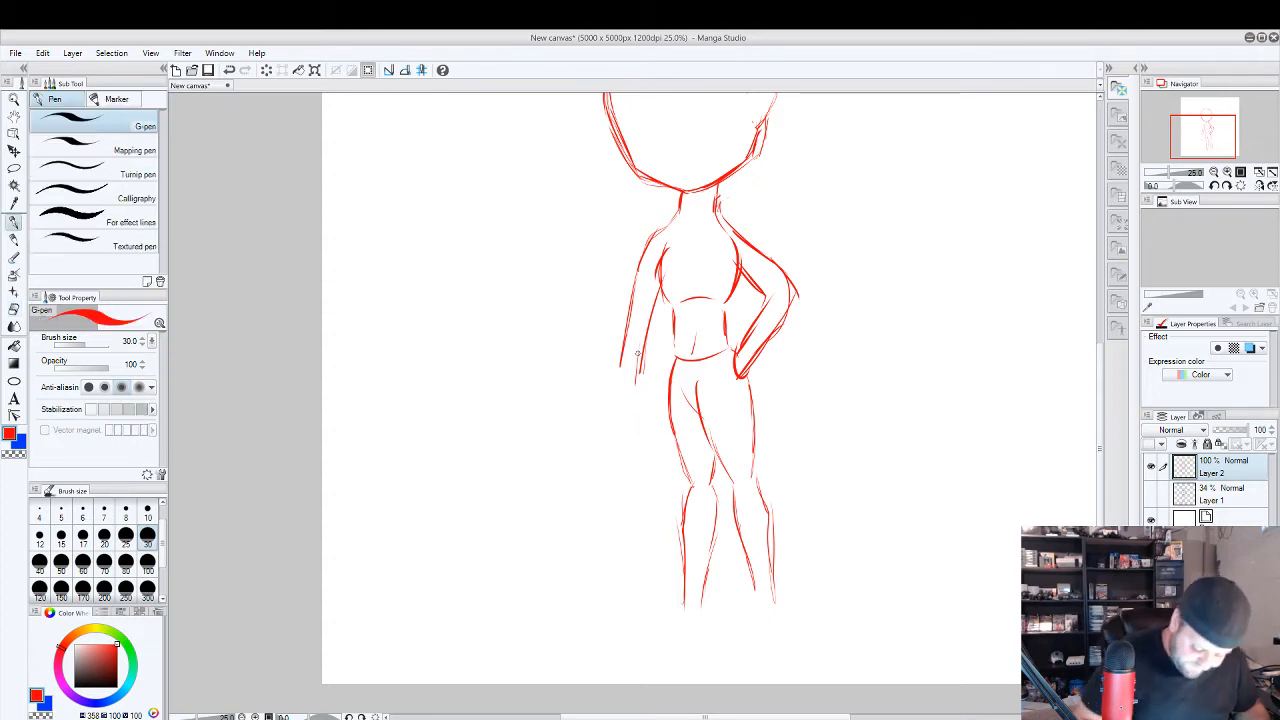
Redraw the straight arm's forearm with a rounded end, and sketch crossed face guidelines, two eyes and a mouth inside the head.
{"action": "left_click_drag", "start_coordinate": [630, 372], "coordinate": [650, 328]}
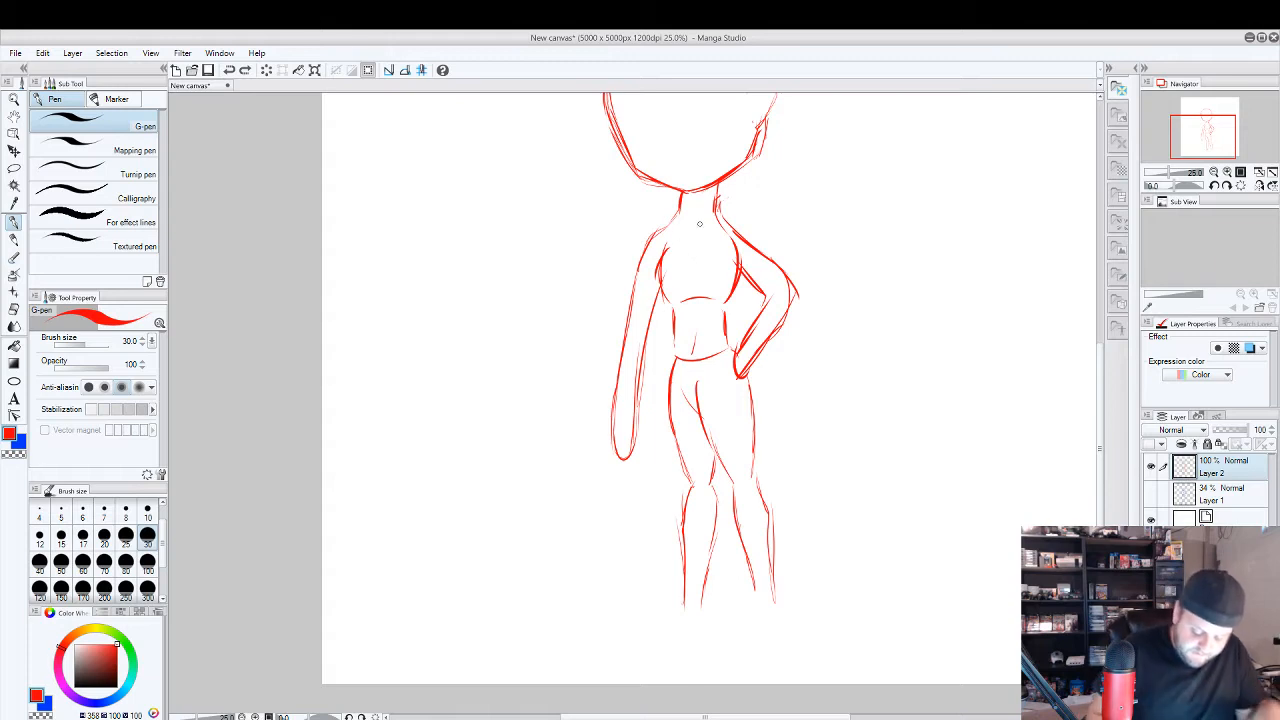
{"action": "left_click_drag", "start_coordinate": [823, 275], "coordinate": [812, 379]}
{"action": "mouse_move", "coordinate": [648, 199]}
{"action": "left_mouse_down"}
{"action": "mouse_move", "coordinate": [672, 271]}
{"action": "mouse_move", "coordinate": [689, 229]}
{"action": "left_mouse_up"}
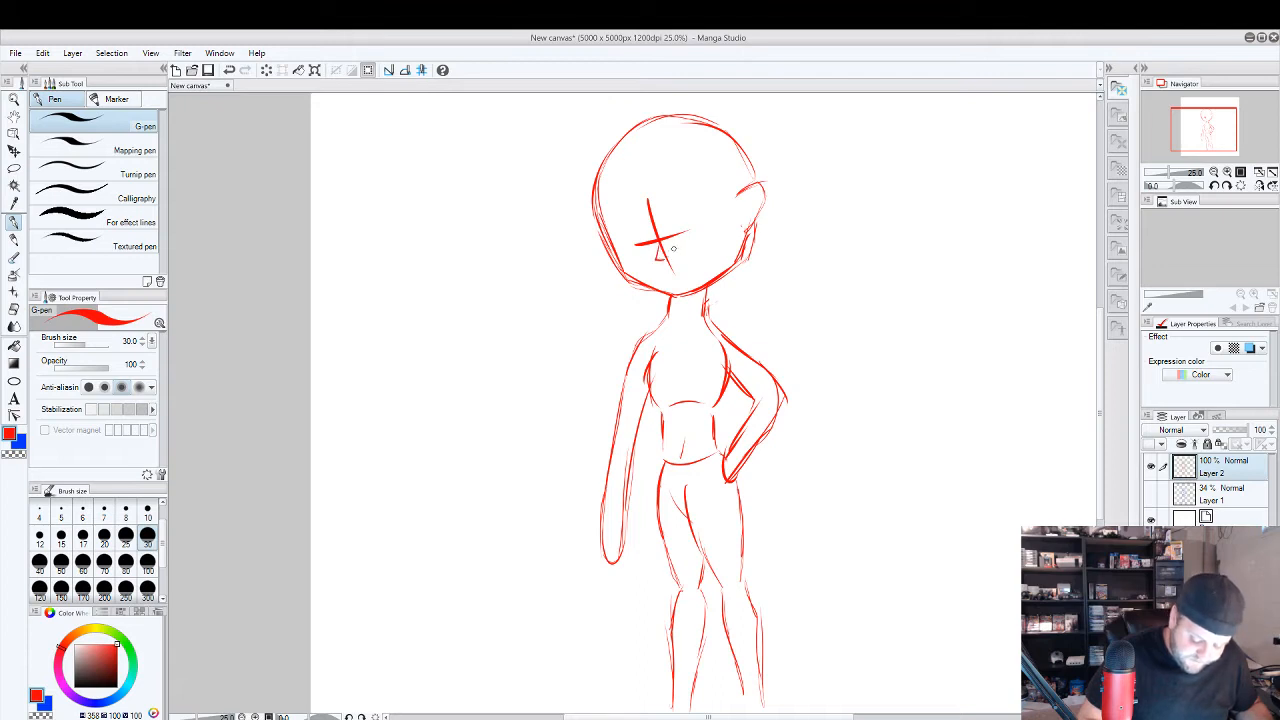
{"action": "mouse_move", "coordinate": [666, 242]}
{"action": "left_mouse_down"}
{"action": "mouse_move", "coordinate": [698, 216]}
{"action": "mouse_move", "coordinate": [670, 238]}
{"action": "mouse_move", "coordinate": [621, 235]}
{"action": "left_mouse_up"}
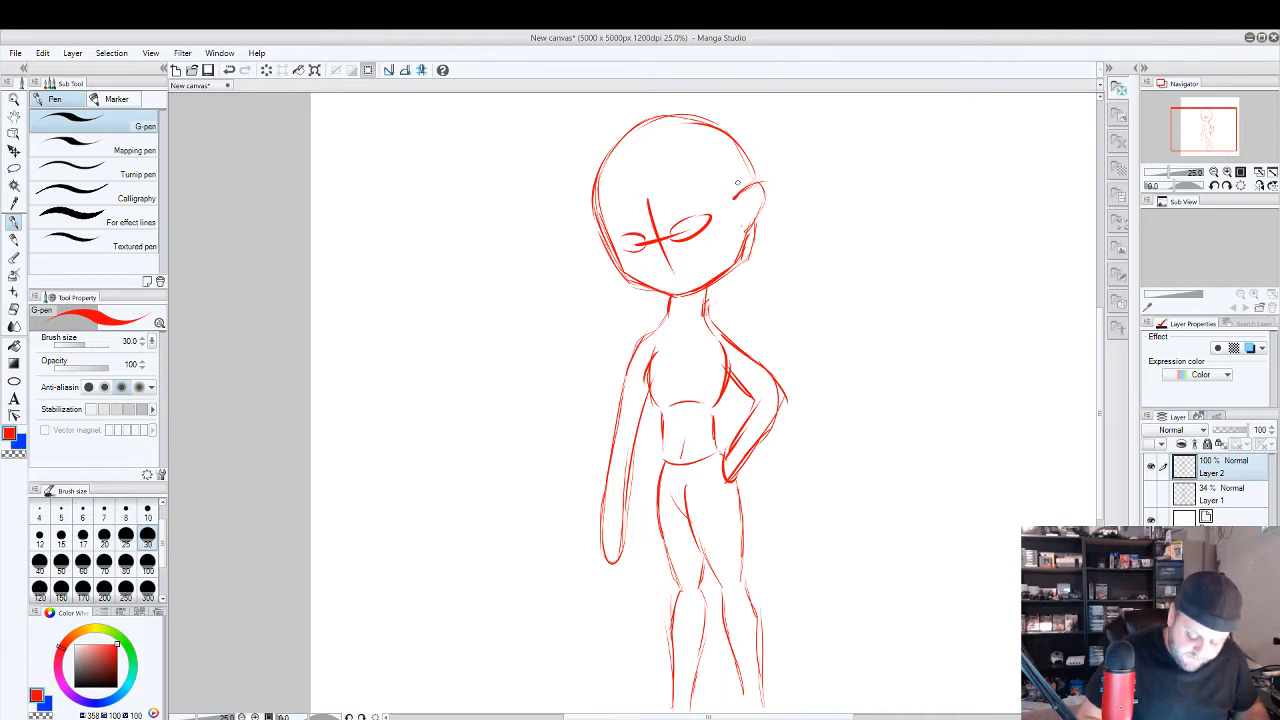
{"action": "left_click_drag", "start_coordinate": [664, 275], "coordinate": [688, 267]}
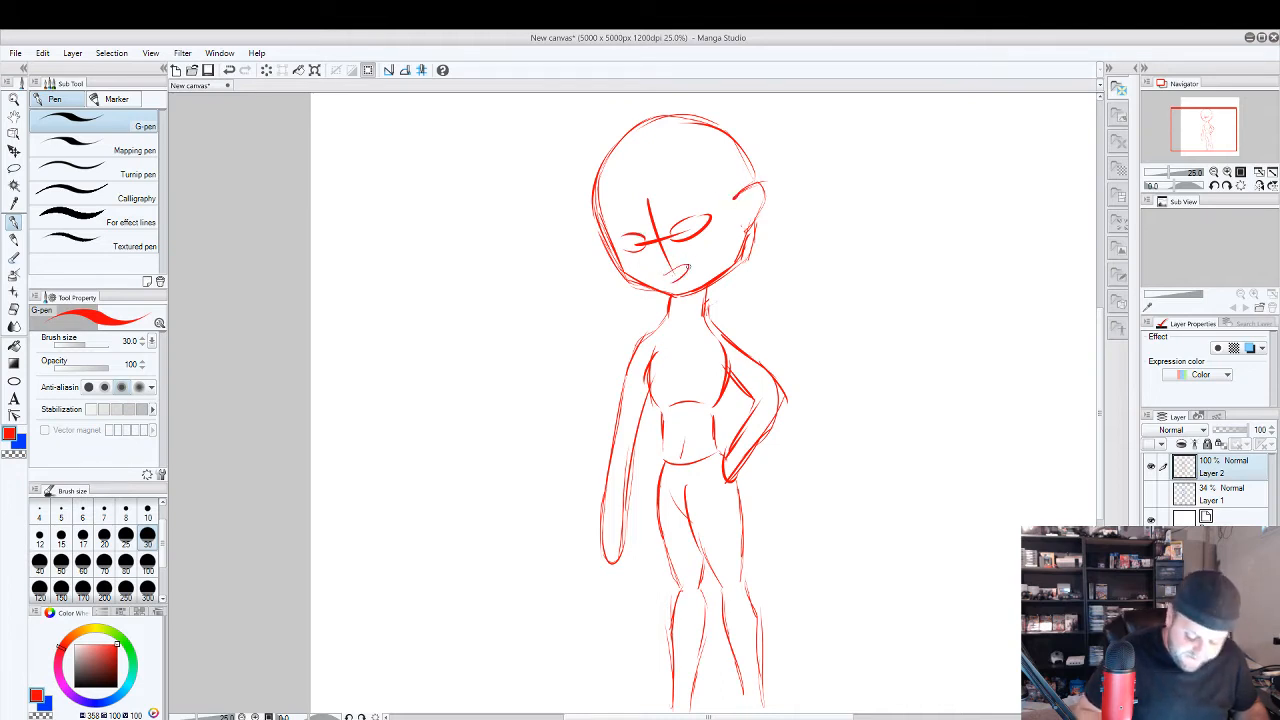
Draw three blue guide lines across the figure at the chest, waist and hips.
{"action": "left_click_drag", "start_coordinate": [842, 417], "coordinate": [837, 306]}
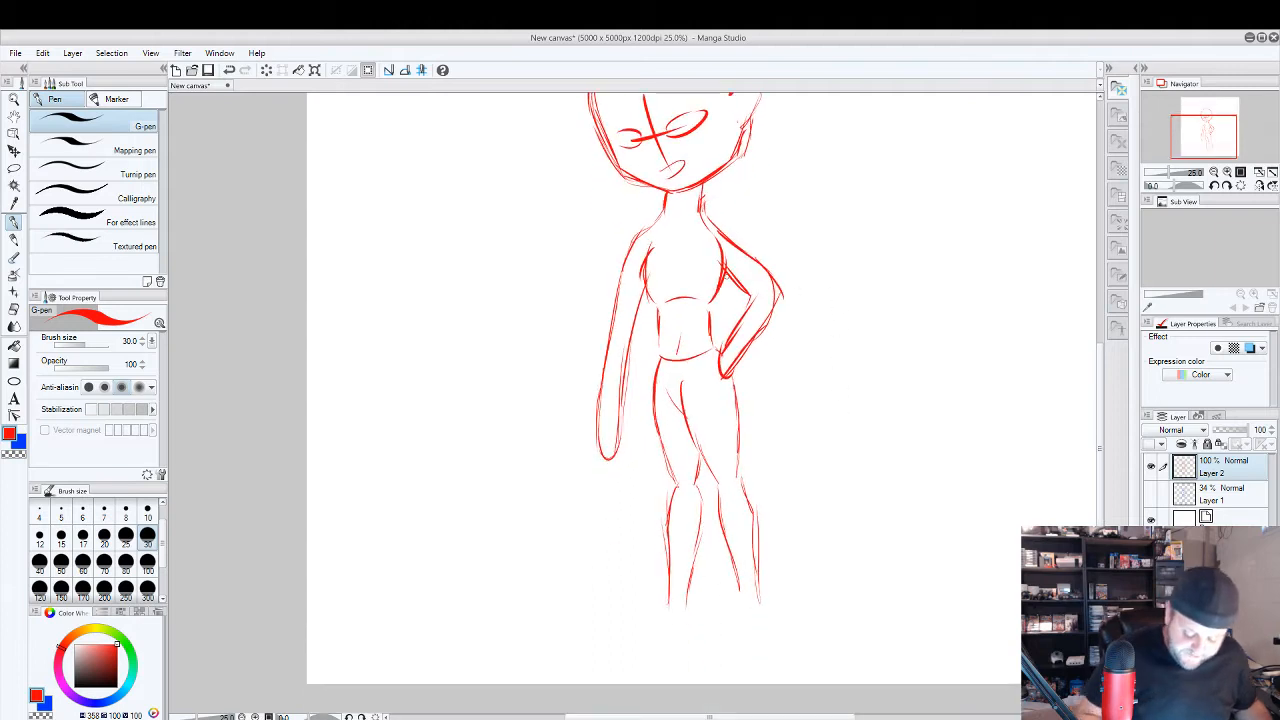
{"action": "left_click_drag", "start_coordinate": [578, 268], "coordinate": [895, 269]}
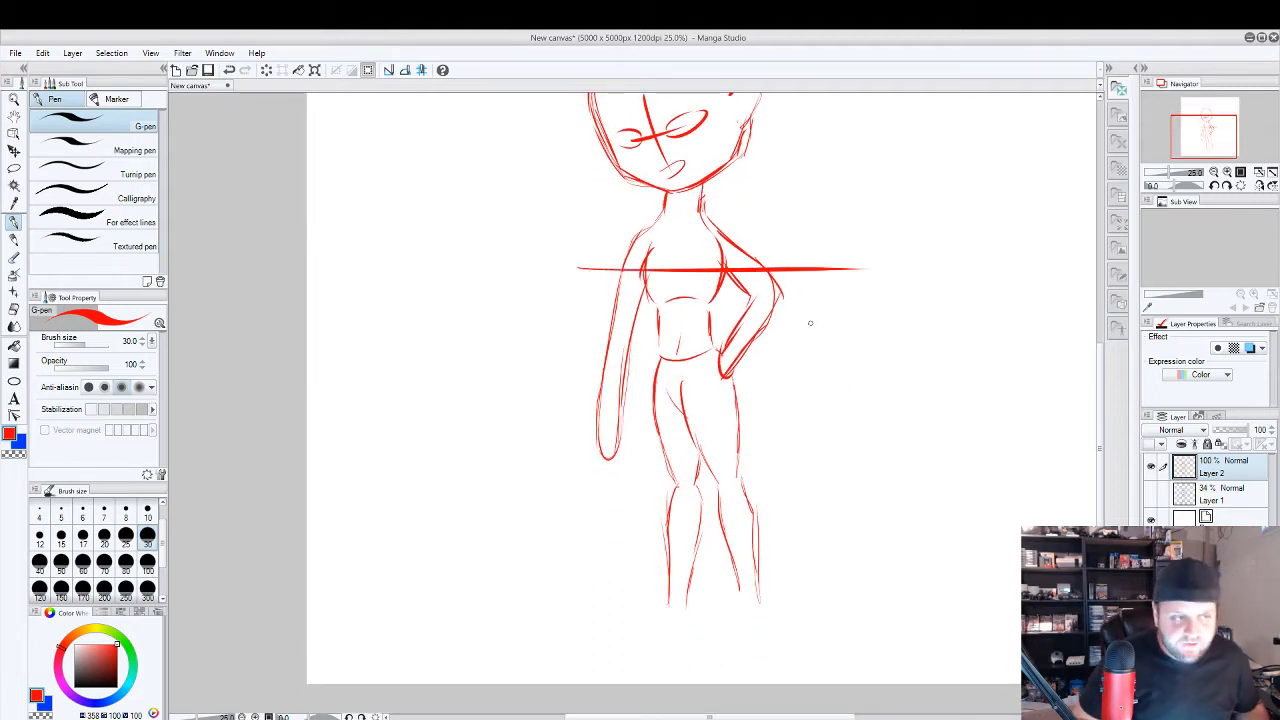
{"action": "left_click", "coordinate": [106, 706]}
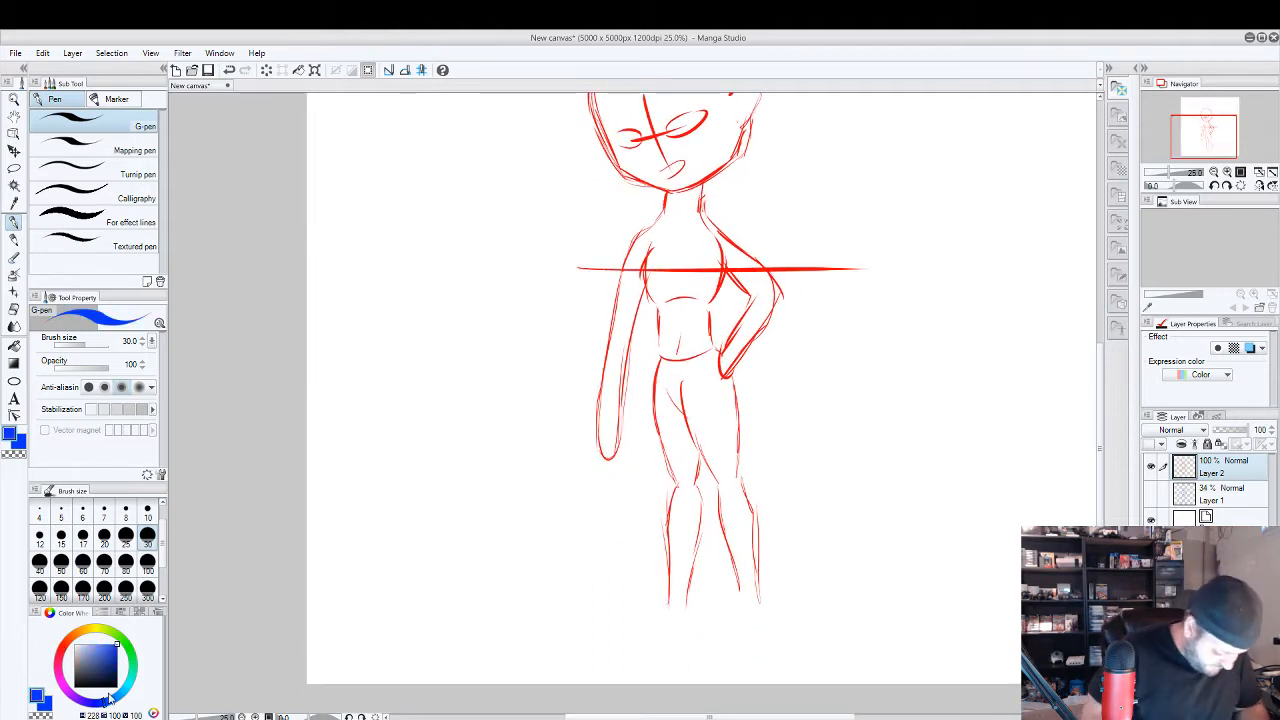
{"action": "key", "text": "ctrl+z"}
{"action": "left_click_drag", "start_coordinate": [597, 267], "coordinate": [764, 267]}
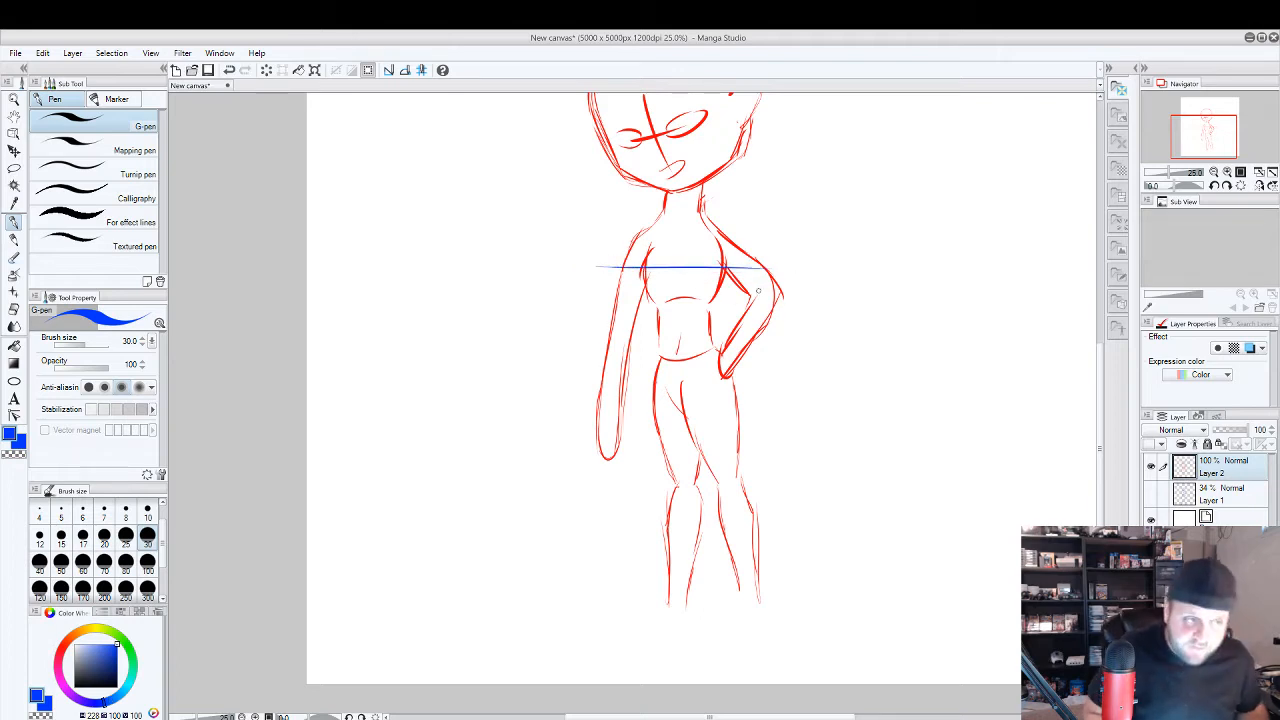
{"action": "left_click_drag", "start_coordinate": [643, 332], "coordinate": [795, 319]}
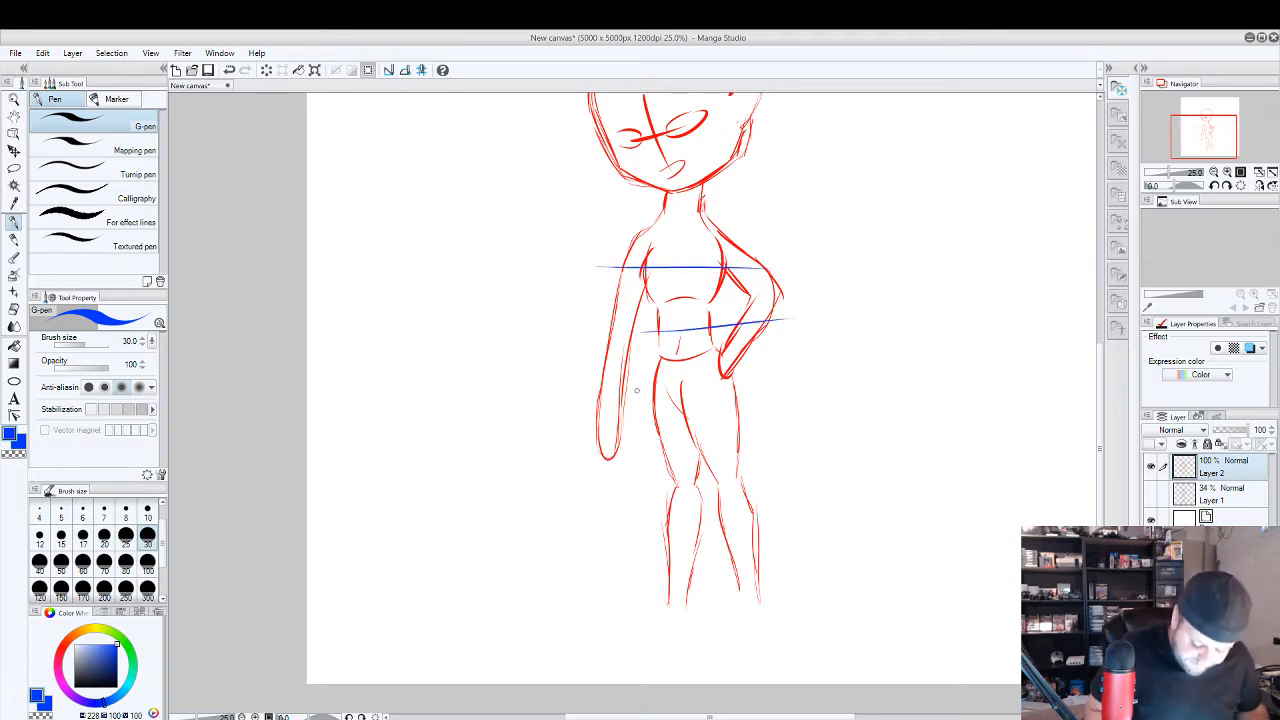
{"action": "left_click_drag", "start_coordinate": [637, 391], "coordinate": [785, 385]}
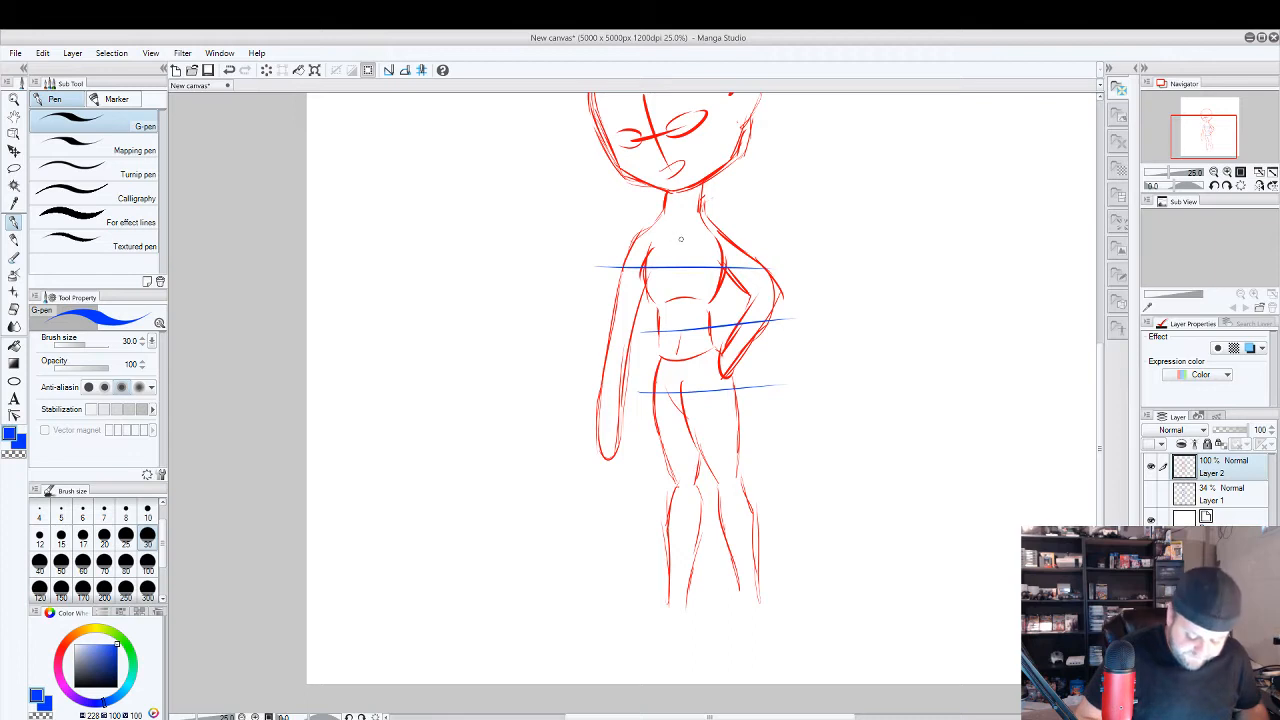
{"action": "left_click_drag", "start_coordinate": [682, 221], "coordinate": [685, 416]}
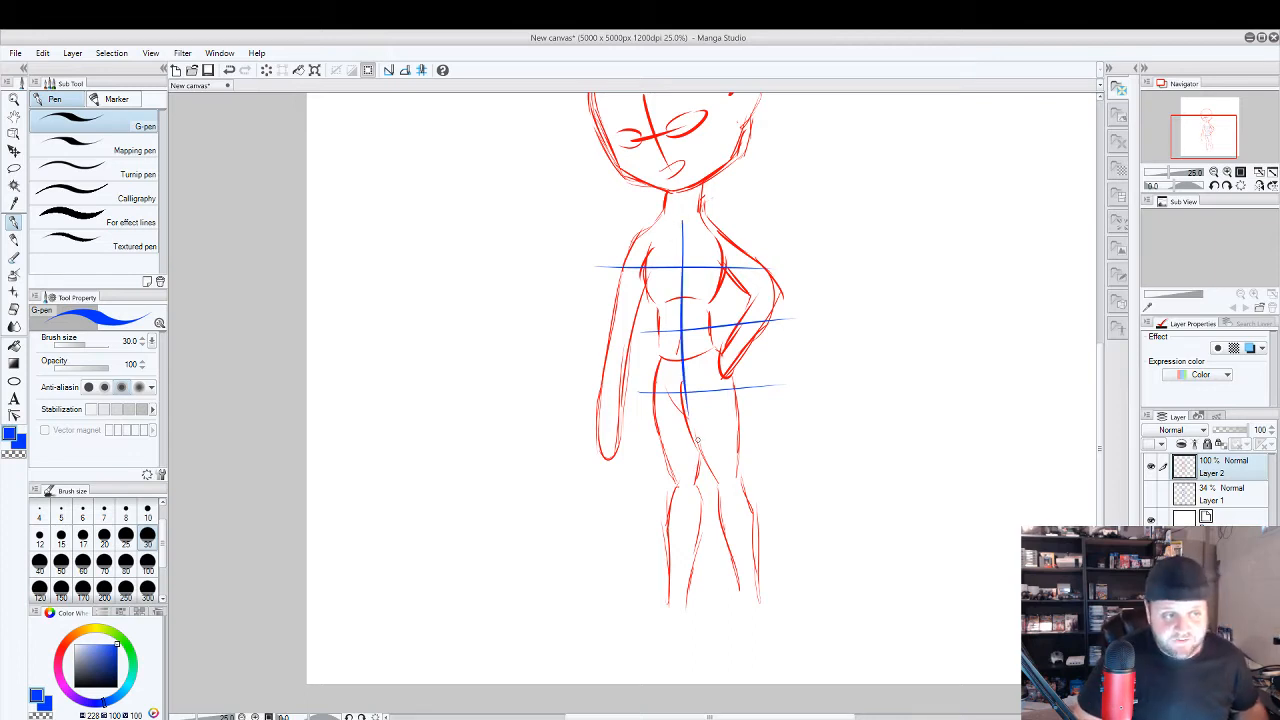
{"action": "key", "text": "ctrl+z"}
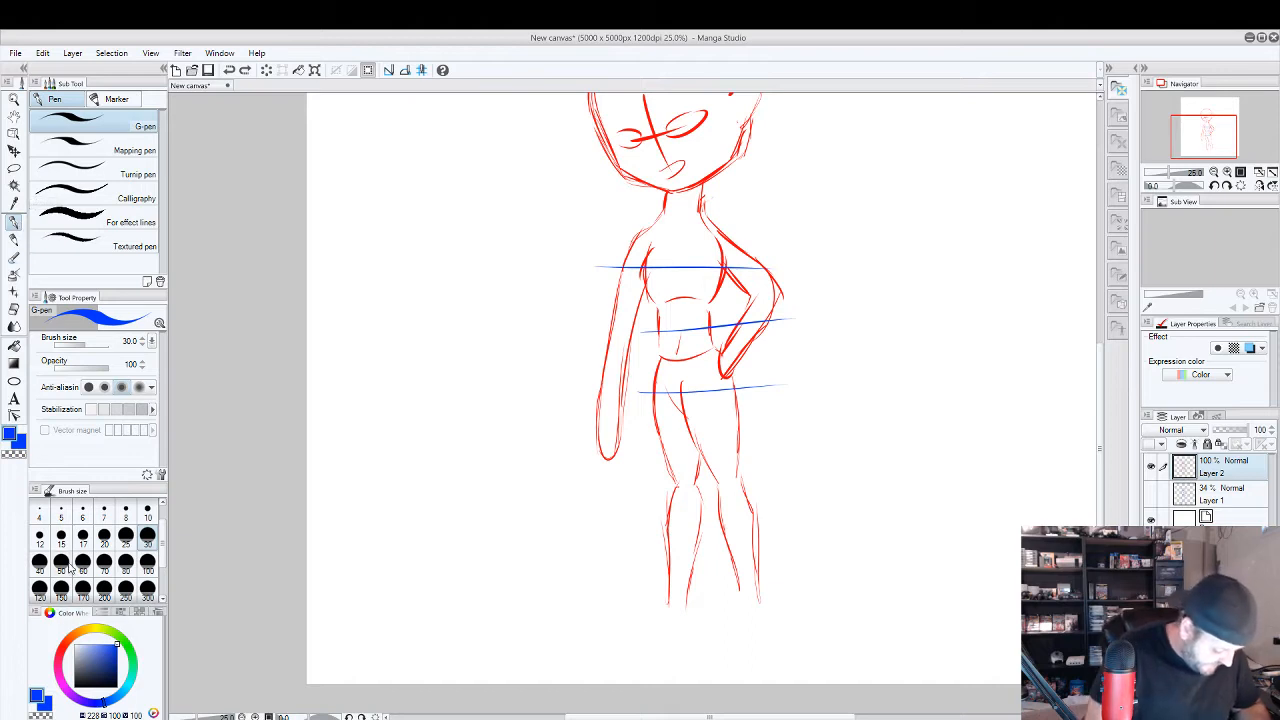
Erase the lower end of the straight hanging arm and close it in red with a rounded end at hip level.
{"action": "left_click", "coordinate": [66, 646]}
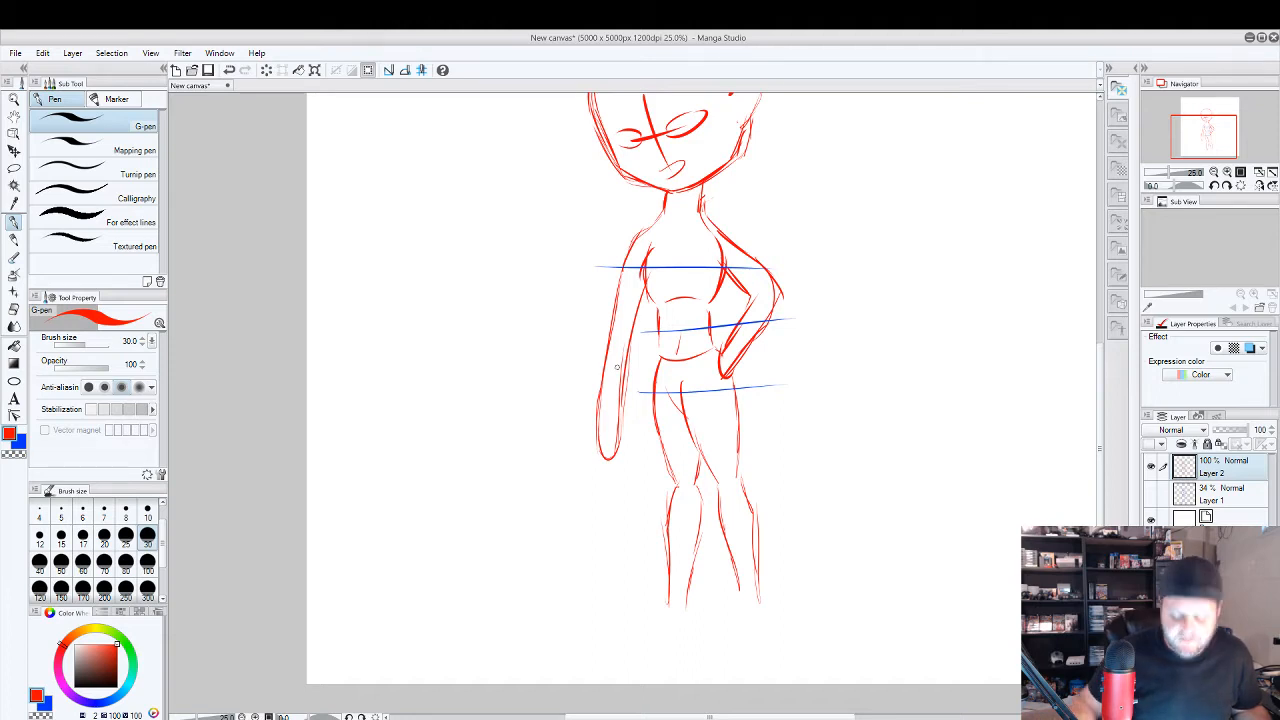
{"action": "key", "text": "e"}
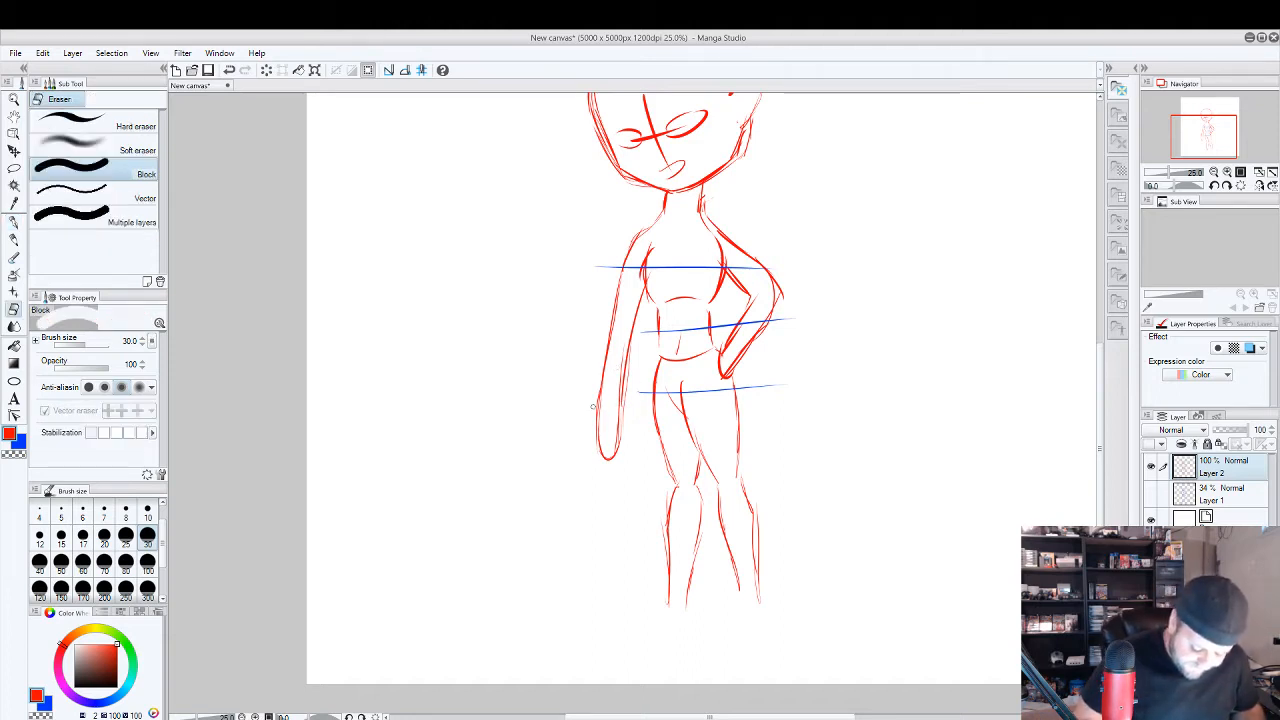
{"action": "mouse_move", "coordinate": [619, 402]}
{"action": "left_mouse_down"}
{"action": "mouse_move", "coordinate": [612, 449]}
{"action": "mouse_move", "coordinate": [602, 402]}
{"action": "mouse_move", "coordinate": [592, 431]}
{"action": "mouse_move", "coordinate": [615, 451]}
{"action": "left_mouse_up"}
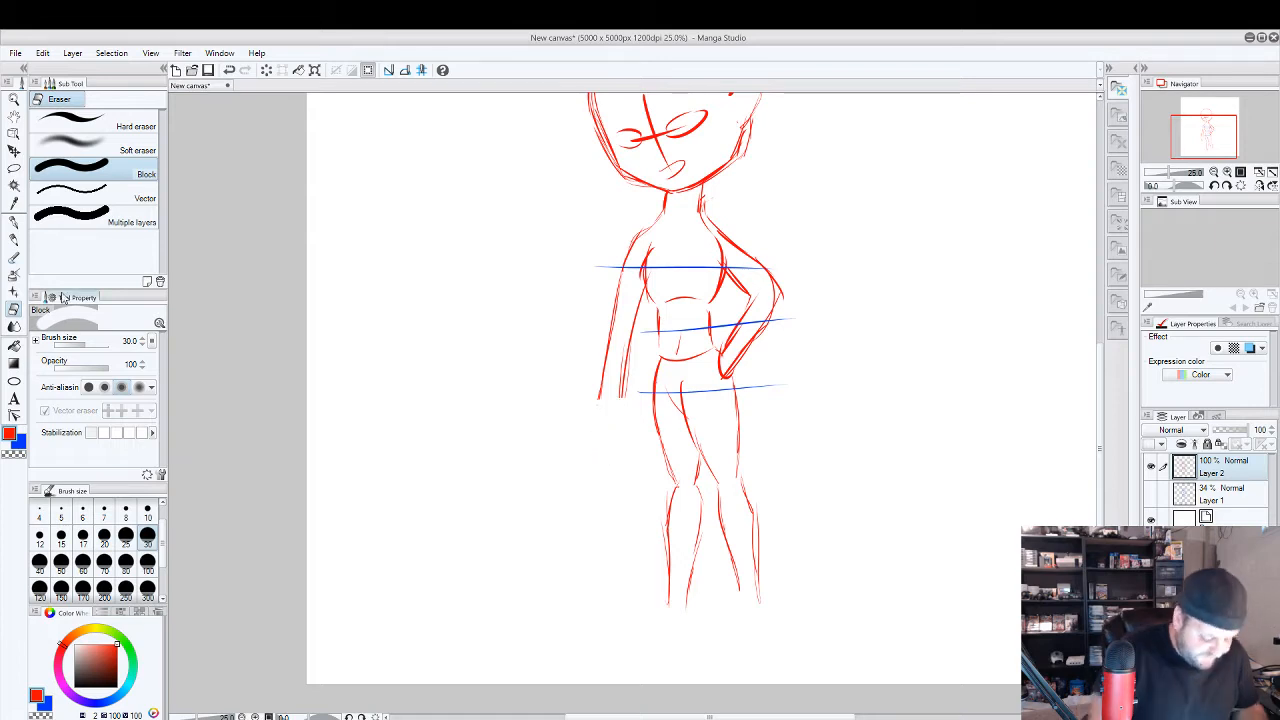
{"action": "key", "text": "p"}
{"action": "mouse_move", "coordinate": [600, 393]}
{"action": "left_mouse_down"}
{"action": "mouse_move", "coordinate": [617, 402]}
{"action": "mouse_move", "coordinate": [622, 381]}
{"action": "left_mouse_up"}
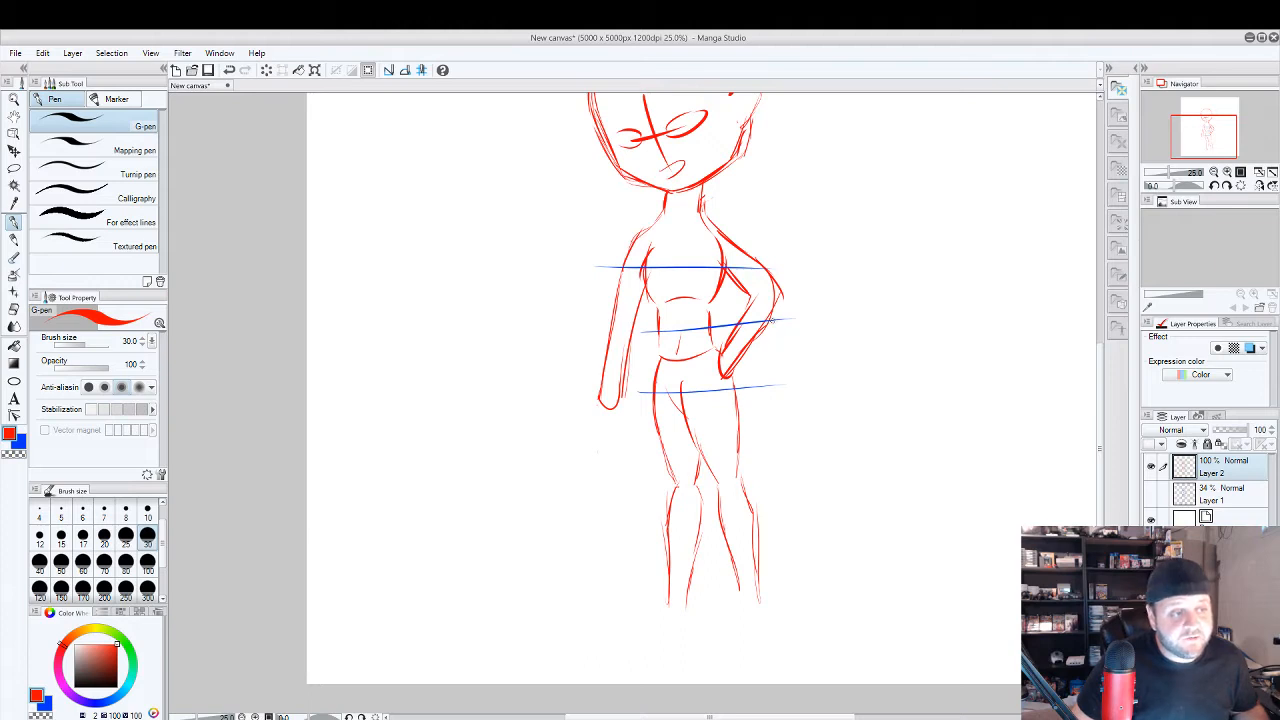
{"action": "mouse_move", "coordinate": [622, 390]}
{"action": "left_mouse_down"}
{"action": "mouse_move", "coordinate": [600, 405]}
{"action": "mouse_move", "coordinate": [610, 408]}
{"action": "left_mouse_up"}
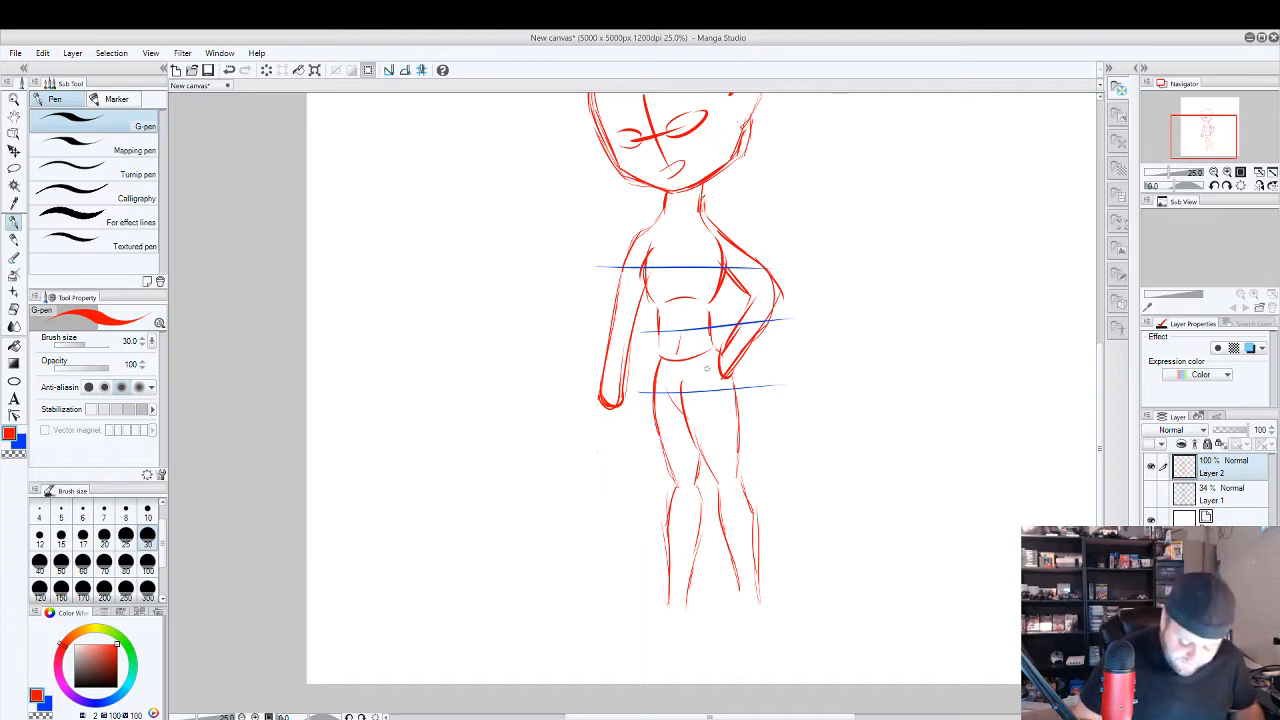
Erase the bent arm's upper arm and elbow, and redraw their outer contour in red with the elbow closer to the body.
{"action": "key", "text": "e"}
{"action": "mouse_move", "coordinate": [737, 283]}
{"action": "left_mouse_down"}
{"action": "mouse_move", "coordinate": [777, 304]}
{"action": "mouse_move", "coordinate": [774, 272]}
{"action": "mouse_move", "coordinate": [762, 277]}
{"action": "mouse_move", "coordinate": [714, 222]}
{"action": "left_mouse_up"}
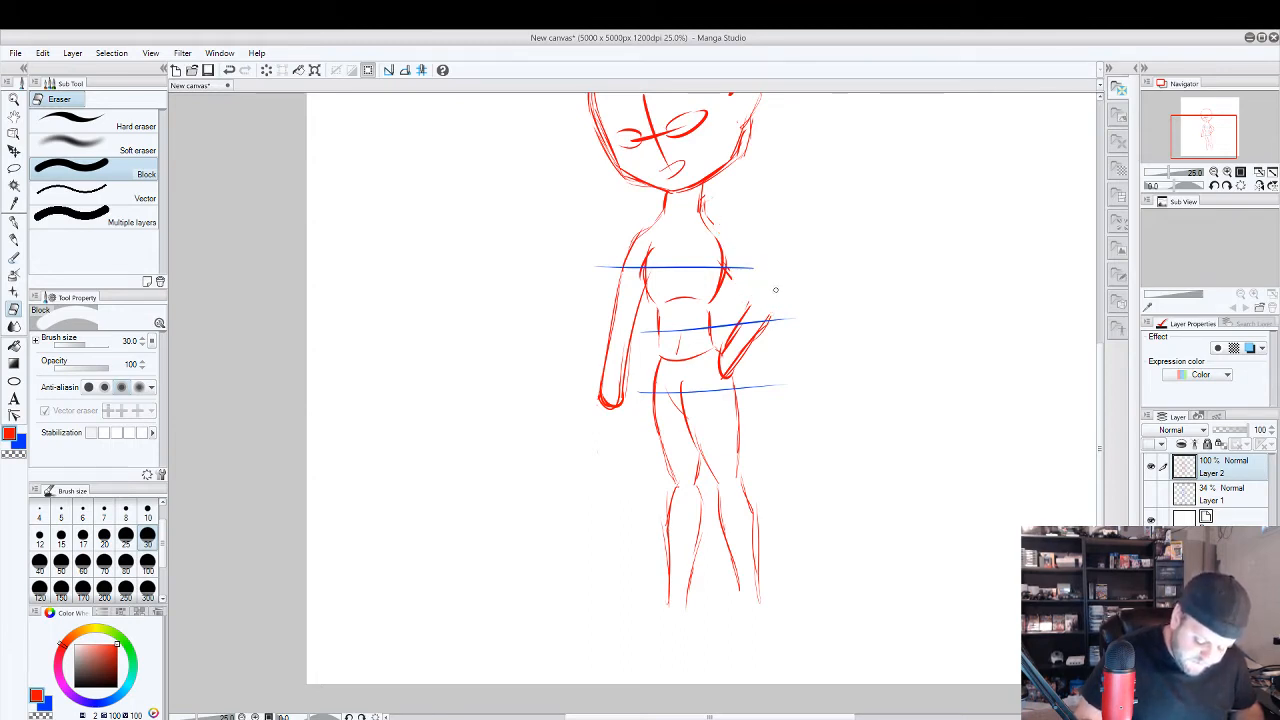
{"action": "left_click", "coordinate": [14, 221]}
{"action": "mouse_move", "coordinate": [768, 328]}
{"action": "left_mouse_down"}
{"action": "mouse_move", "coordinate": [725, 226]}
{"action": "mouse_move", "coordinate": [744, 247]}
{"action": "mouse_move", "coordinate": [714, 226]}
{"action": "left_mouse_up"}
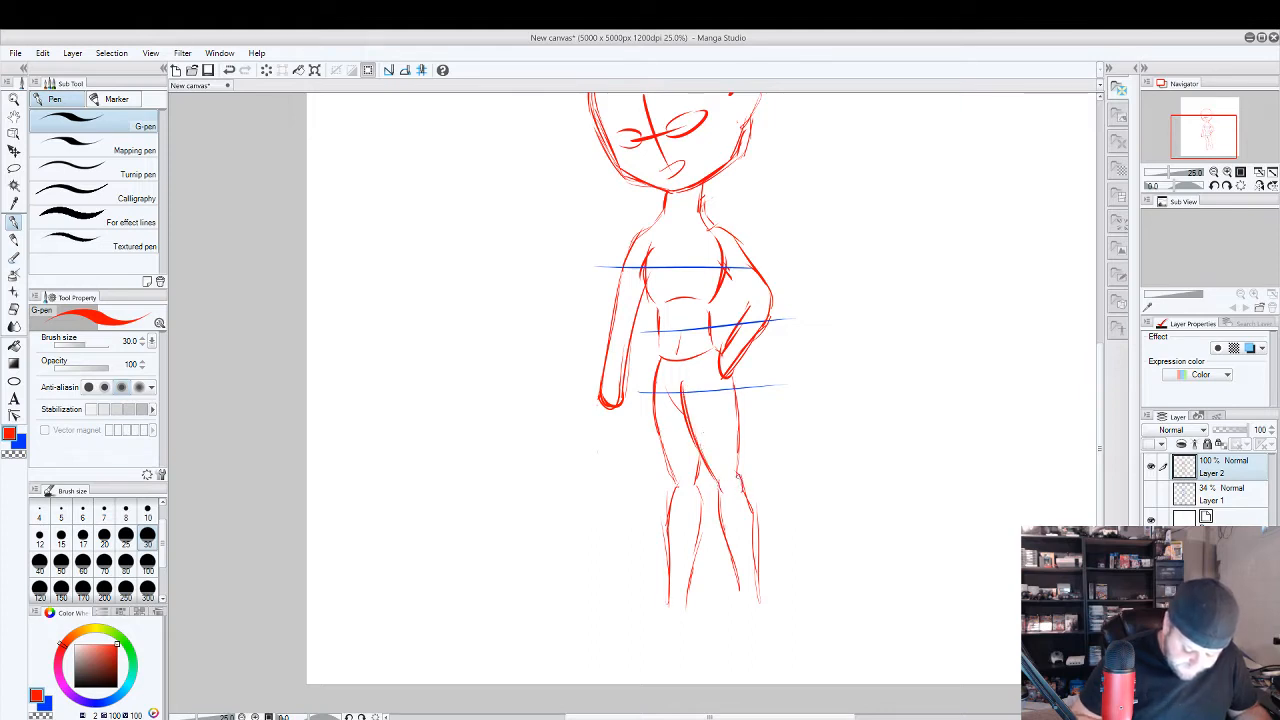
Retrace both sides of the lower leg beneath the bent arm with heavier red strokes from knee to shin.
{"action": "left_click_drag", "start_coordinate": [724, 494], "coordinate": [742, 558]}
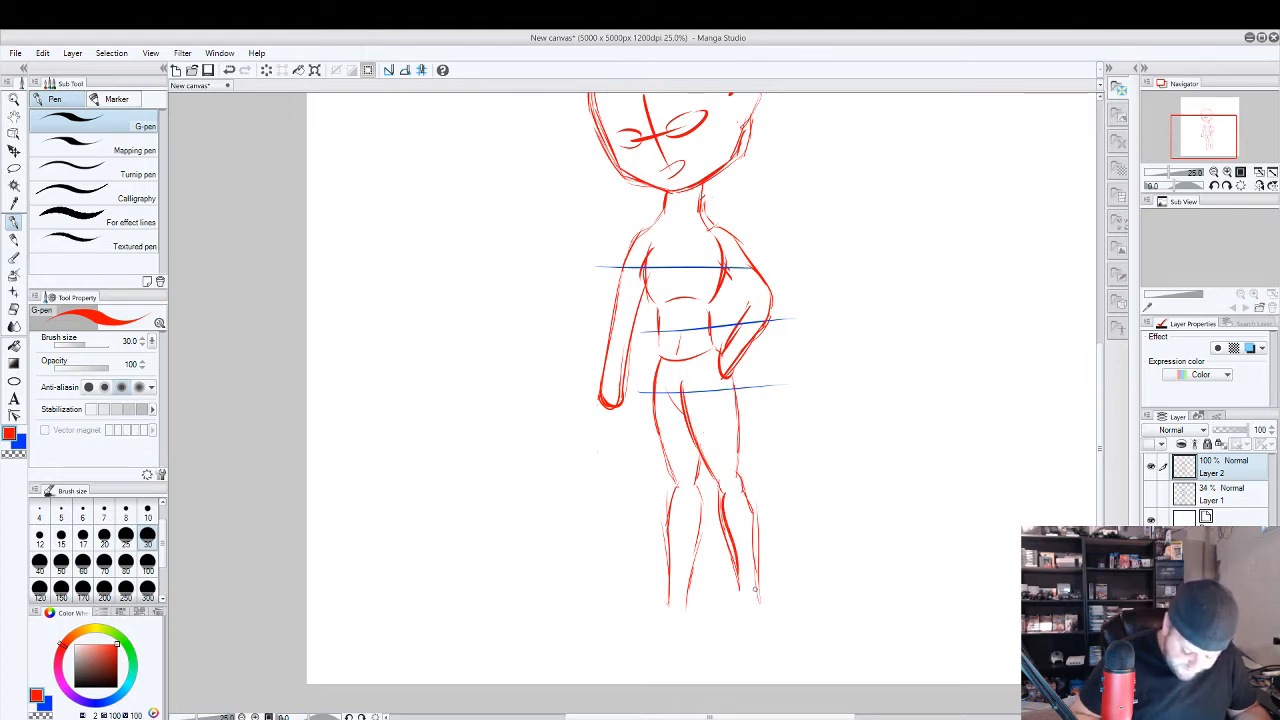
{"action": "left_click_drag", "start_coordinate": [741, 486], "coordinate": [757, 592]}
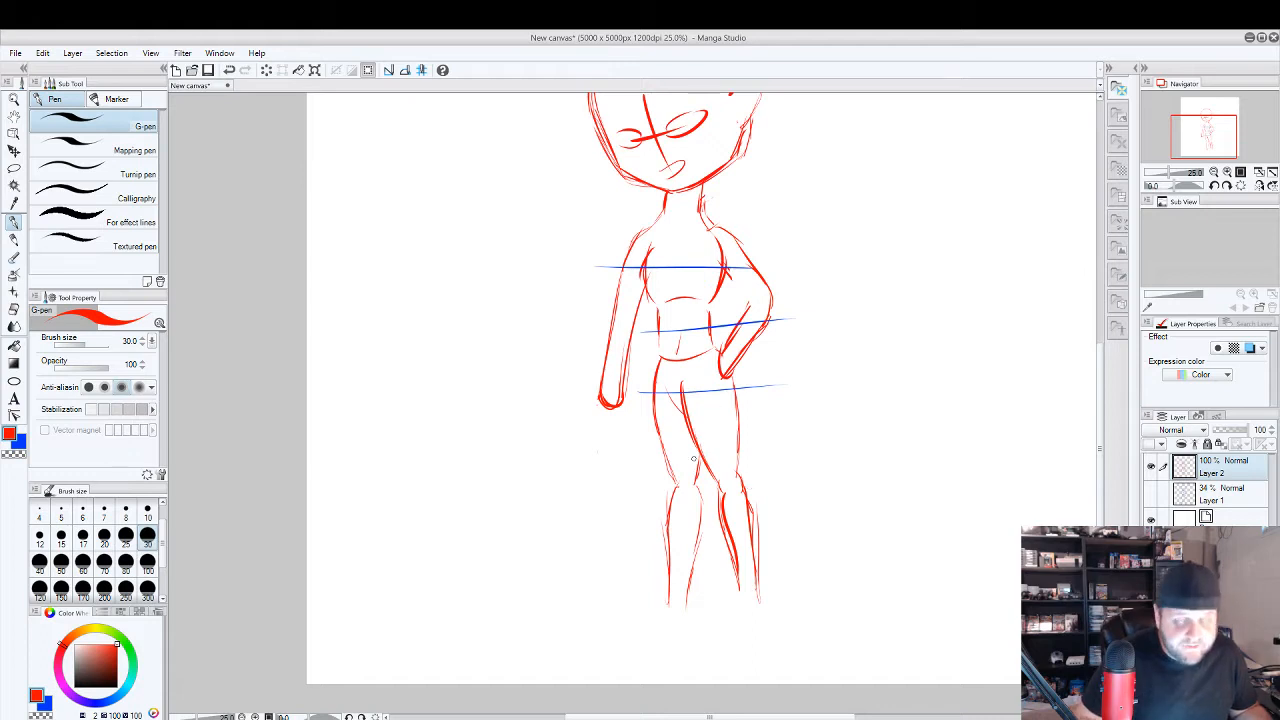
Lasso the head, scale it down proportionally to 82%, reposition it over the neck and clear the selection.
{"action": "left_click_drag", "start_coordinate": [869, 371], "coordinate": [859, 444]}
{"action": "key", "text": "m"}
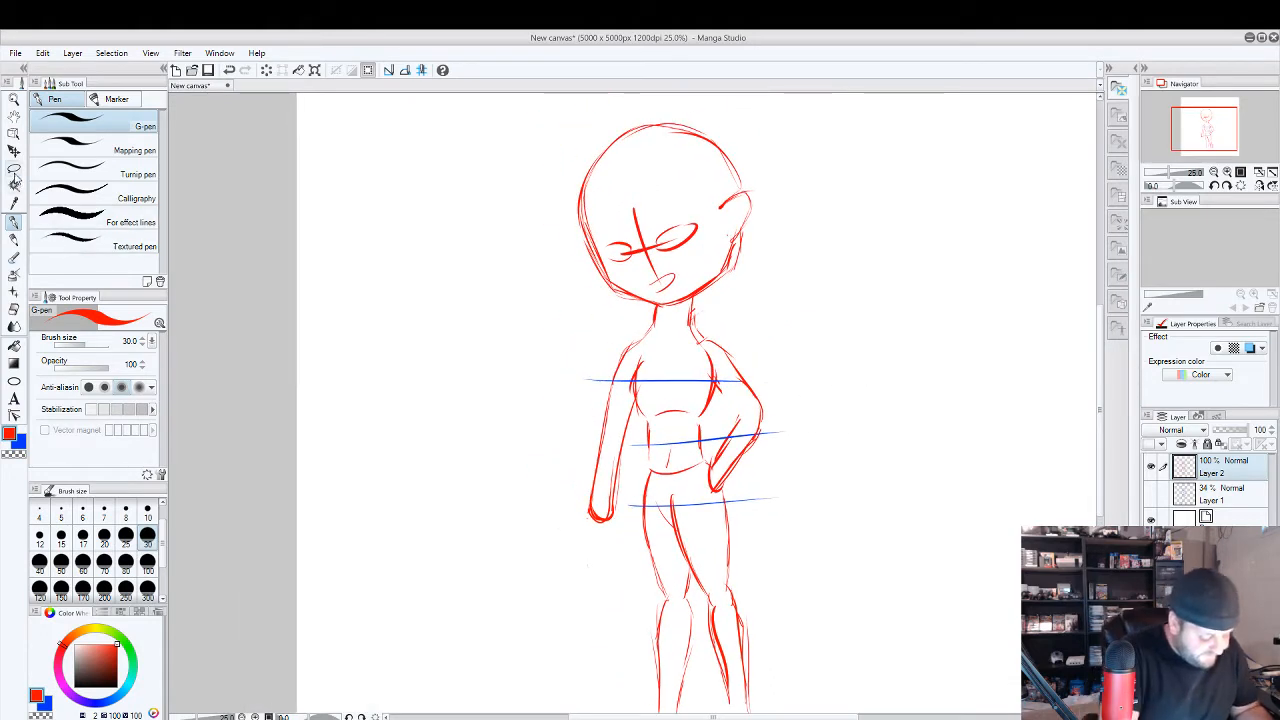
{"action": "mouse_move", "coordinate": [645, 305]}
{"action": "left_mouse_down"}
{"action": "mouse_move", "coordinate": [550, 183]}
{"action": "mouse_move", "coordinate": [664, 102]}
{"action": "mouse_move", "coordinate": [782, 158]}
{"action": "mouse_move", "coordinate": [746, 276]}
{"action": "mouse_move", "coordinate": [668, 302]}
{"action": "left_mouse_up"}
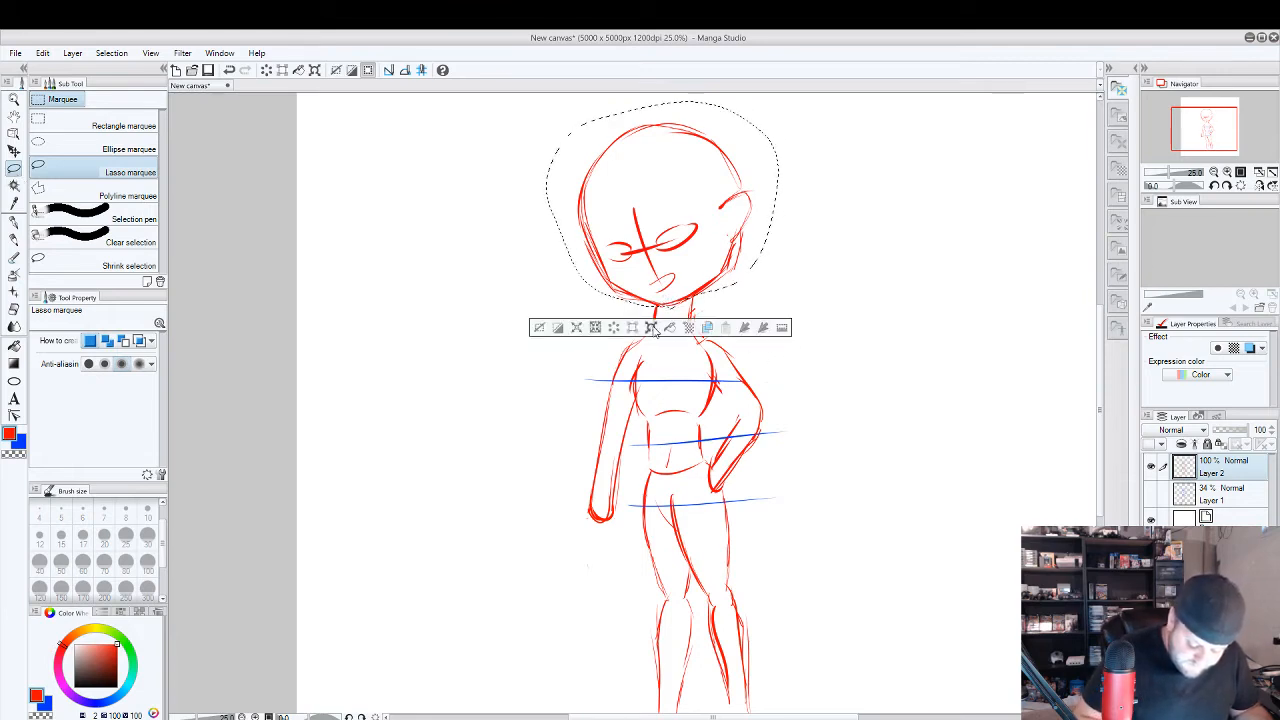
{"action": "left_click", "coordinate": [651, 327]}
{"action": "left_click_drag", "start_coordinate": [778, 100], "coordinate": [736, 140]}
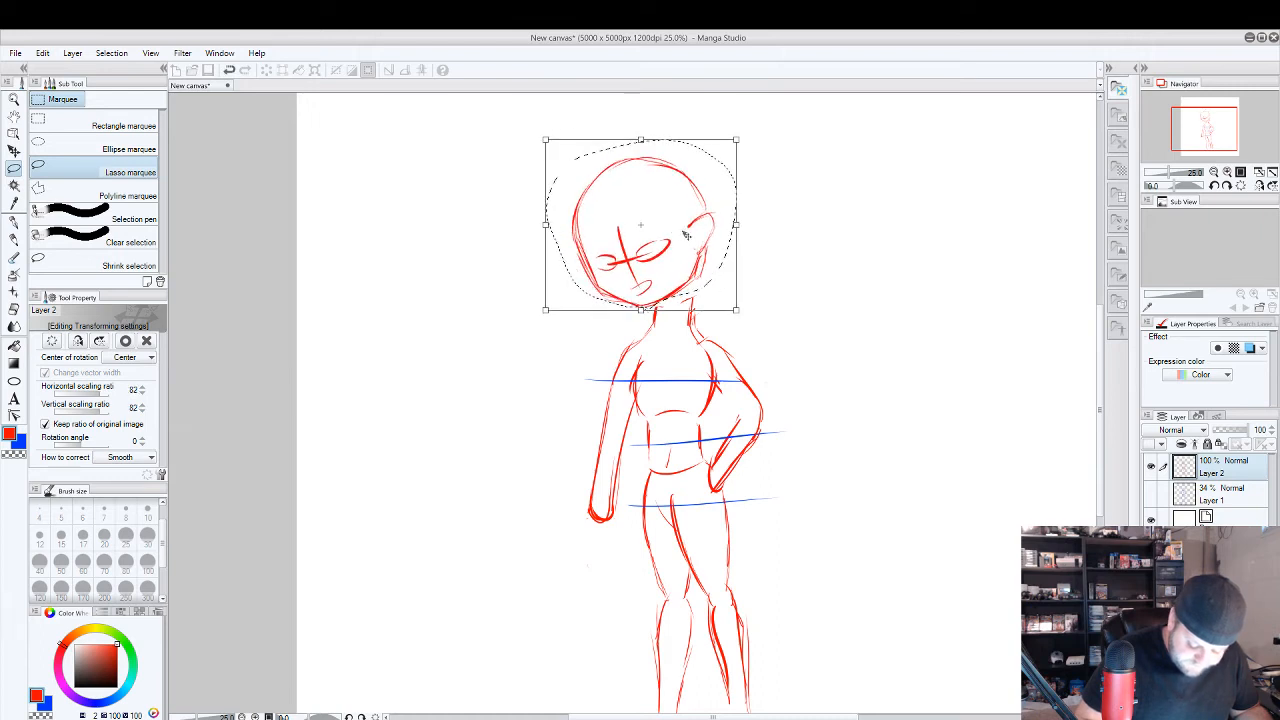
{"action": "left_click_drag", "start_coordinate": [641, 225], "coordinate": [640, 221]}
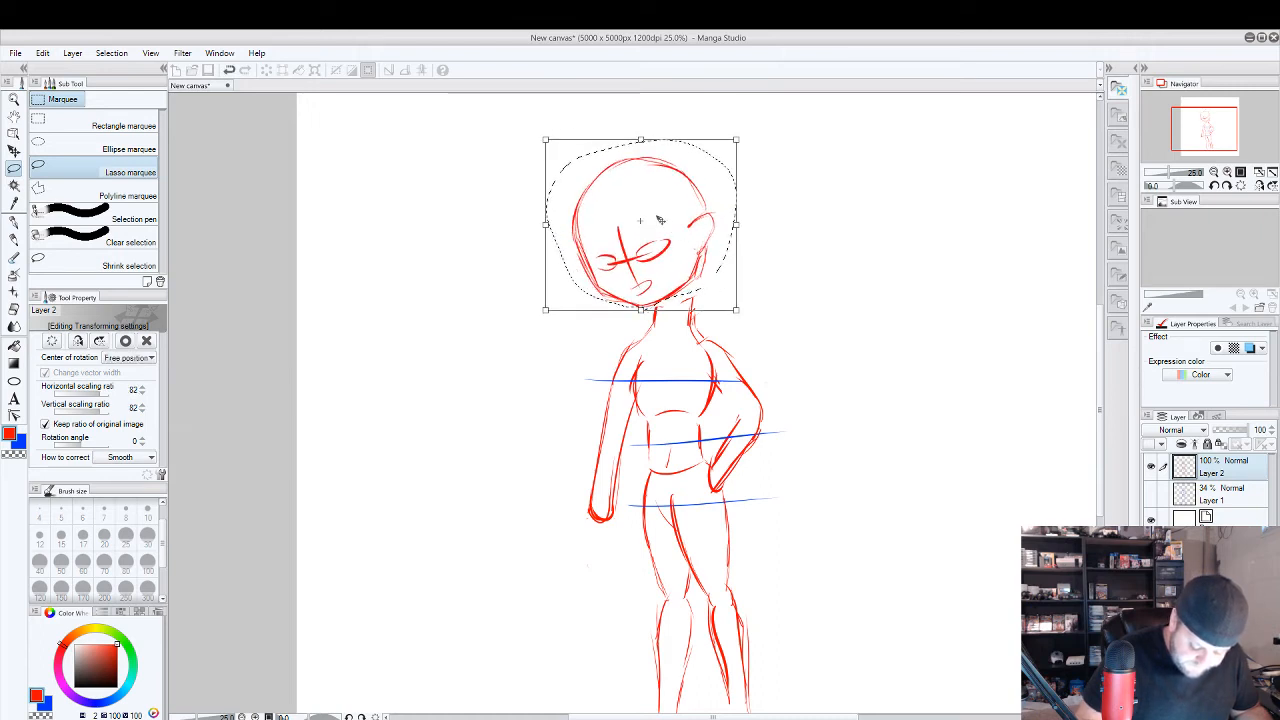
{"action": "mouse_move", "coordinate": [722, 207]}
{"action": "left_mouse_down"}
{"action": "mouse_move", "coordinate": [757, 217]}
{"action": "mouse_move", "coordinate": [731, 214]}
{"action": "mouse_move", "coordinate": [742, 214]}
{"action": "left_mouse_up"}
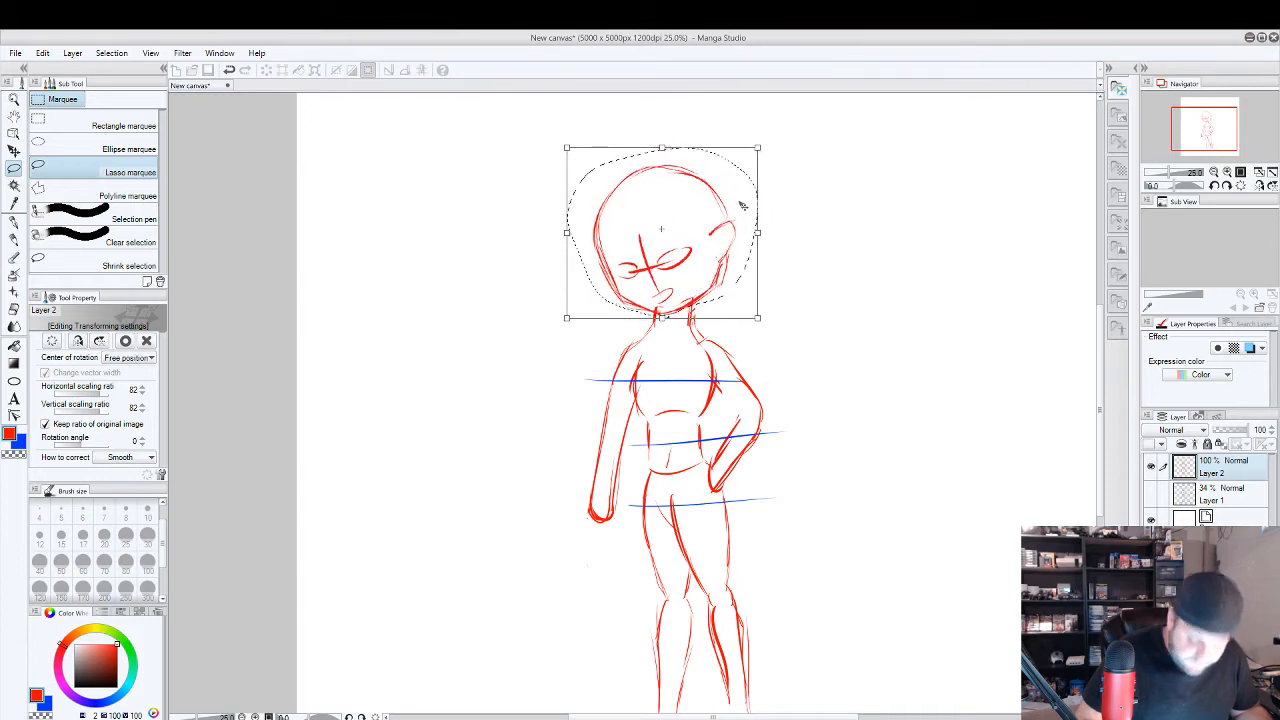
{"action": "left_click", "coordinate": [1218, 281]}
{"action": "left_click", "coordinate": [585, 294]}
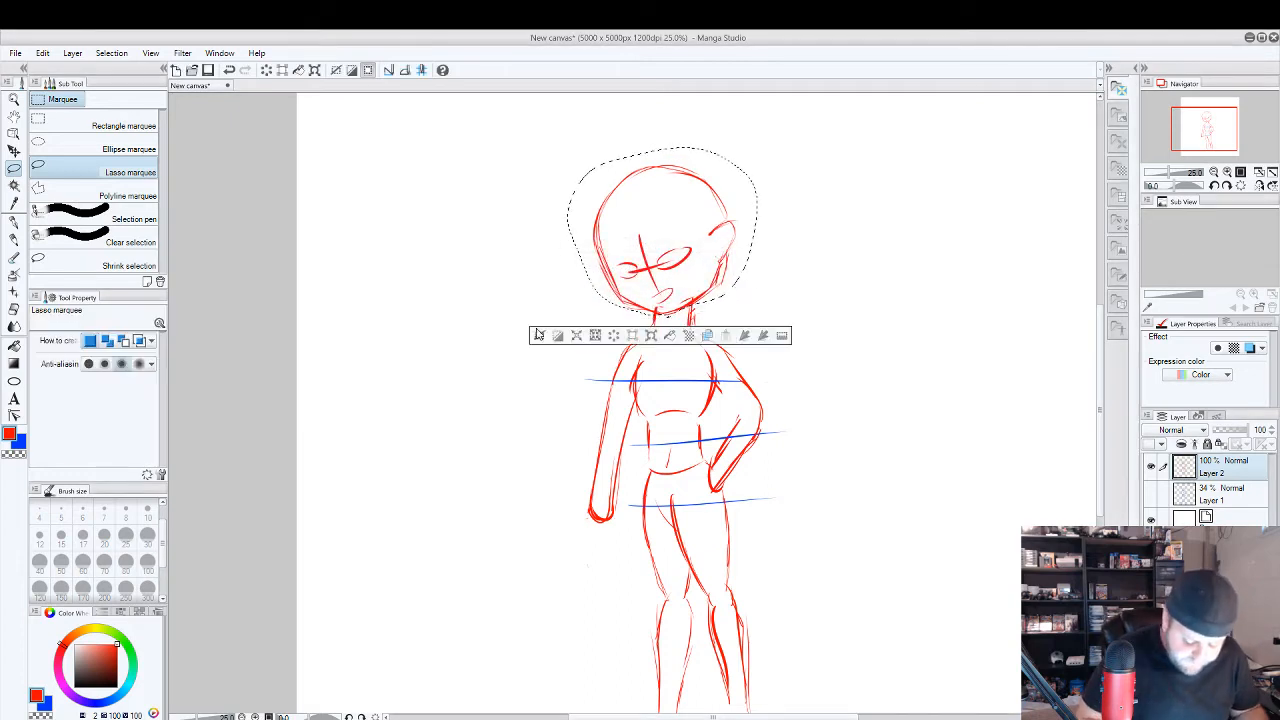
{"action": "left_click", "coordinate": [541, 323]}
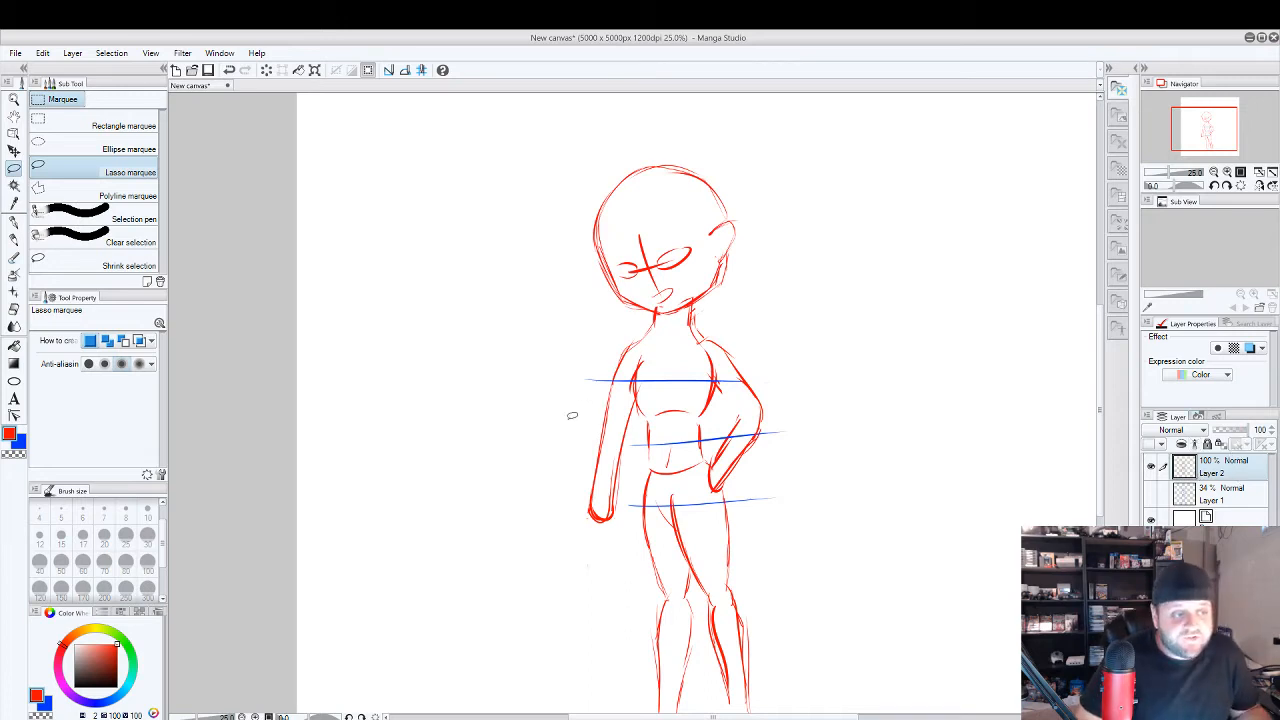
Refine the torso in red with the G-pen, adding a short horizontal stroke across the upper chest.
{"action": "left_click", "coordinate": [14, 224]}
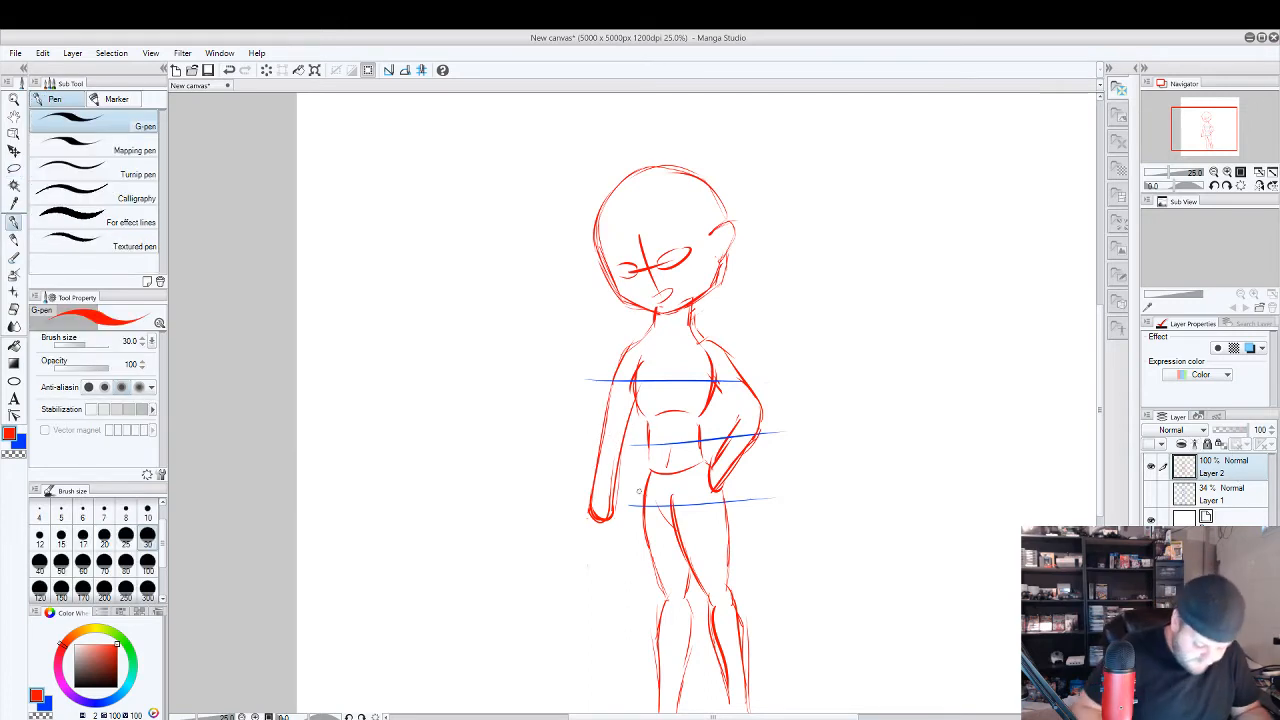
{"action": "left_click_drag", "start_coordinate": [604, 440], "coordinate": [587, 522]}
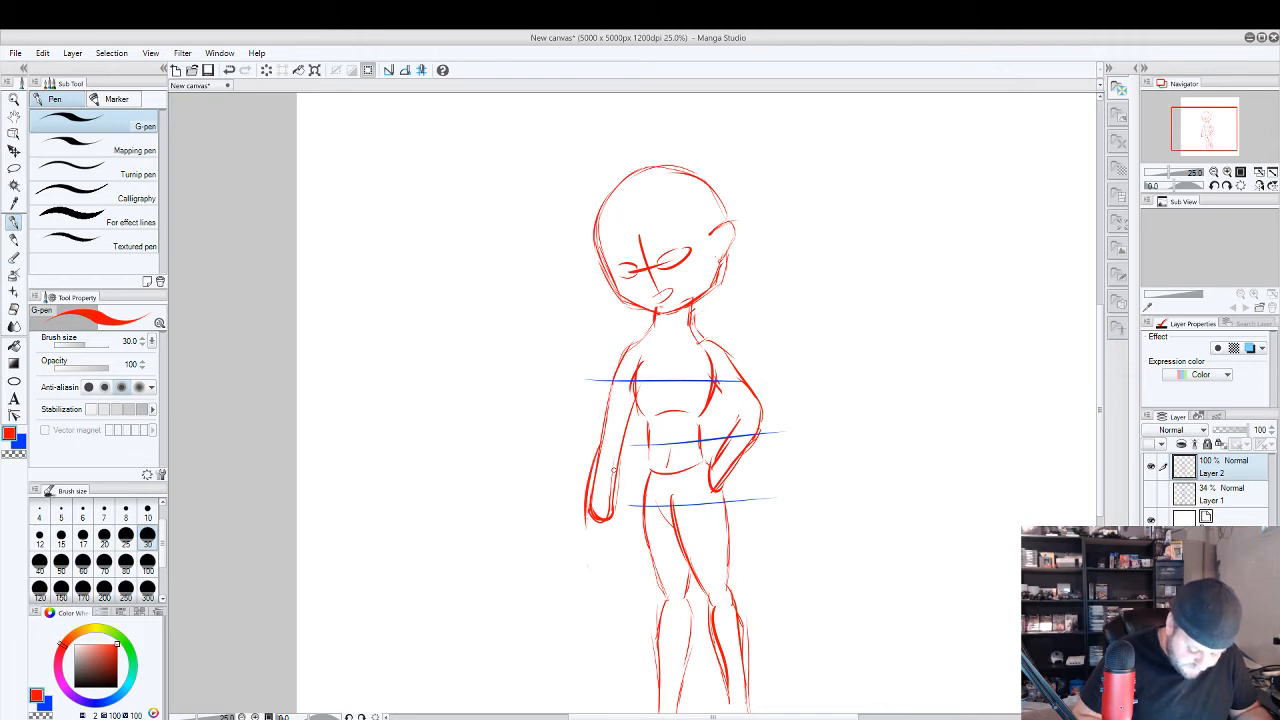
{"action": "key", "text": "ctrl+z"}
{"action": "left_click_drag", "start_coordinate": [637, 397], "coordinate": [648, 420]}
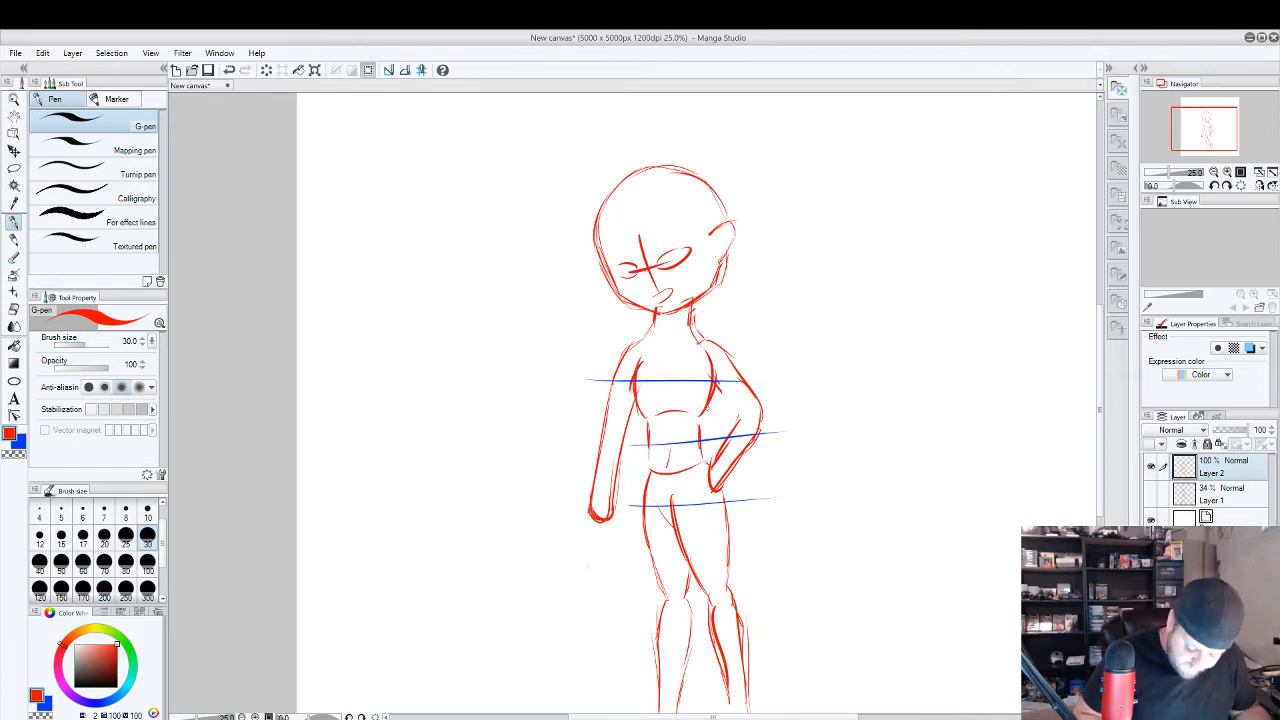
{"action": "left_click_drag", "start_coordinate": [657, 354], "coordinate": [680, 354]}
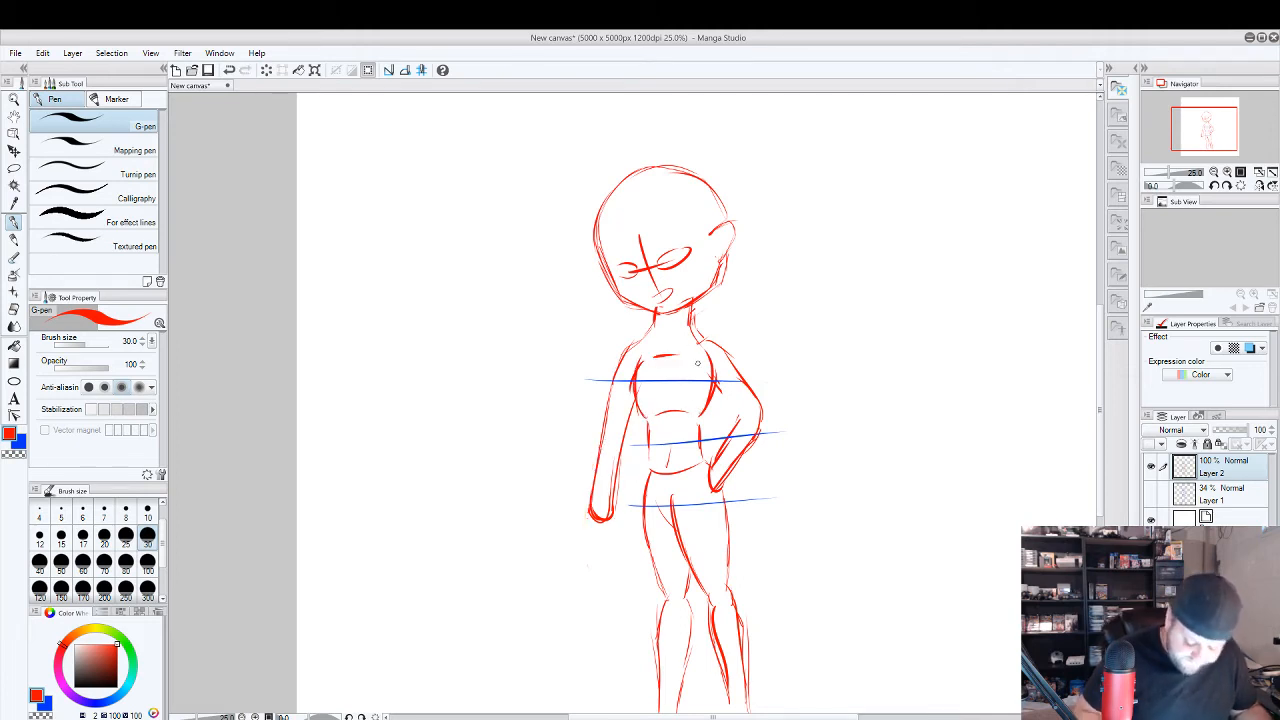
Add a new raster layer above Layer 2 and lower Layer 2's opacity to 38%.
{"action": "right_click", "coordinate": [1218, 486]}
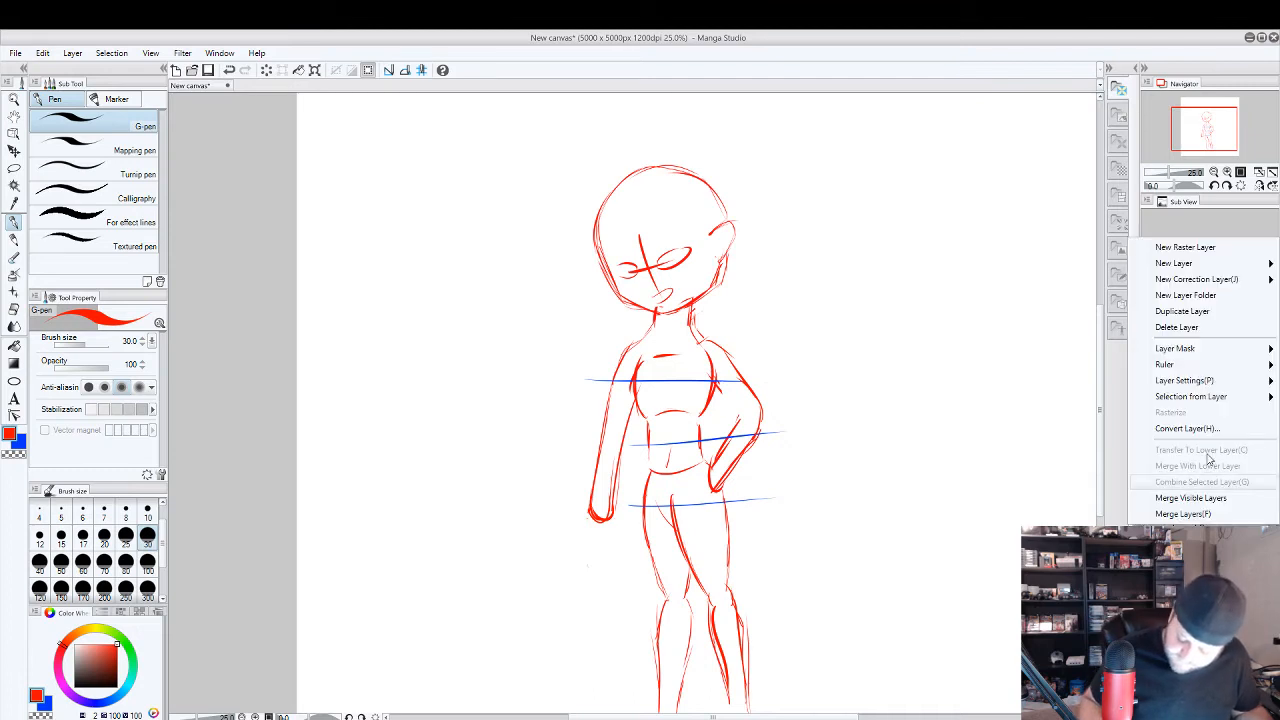
{"action": "left_click", "coordinate": [1215, 252]}
{"action": "left_click", "coordinate": [1221, 497]}
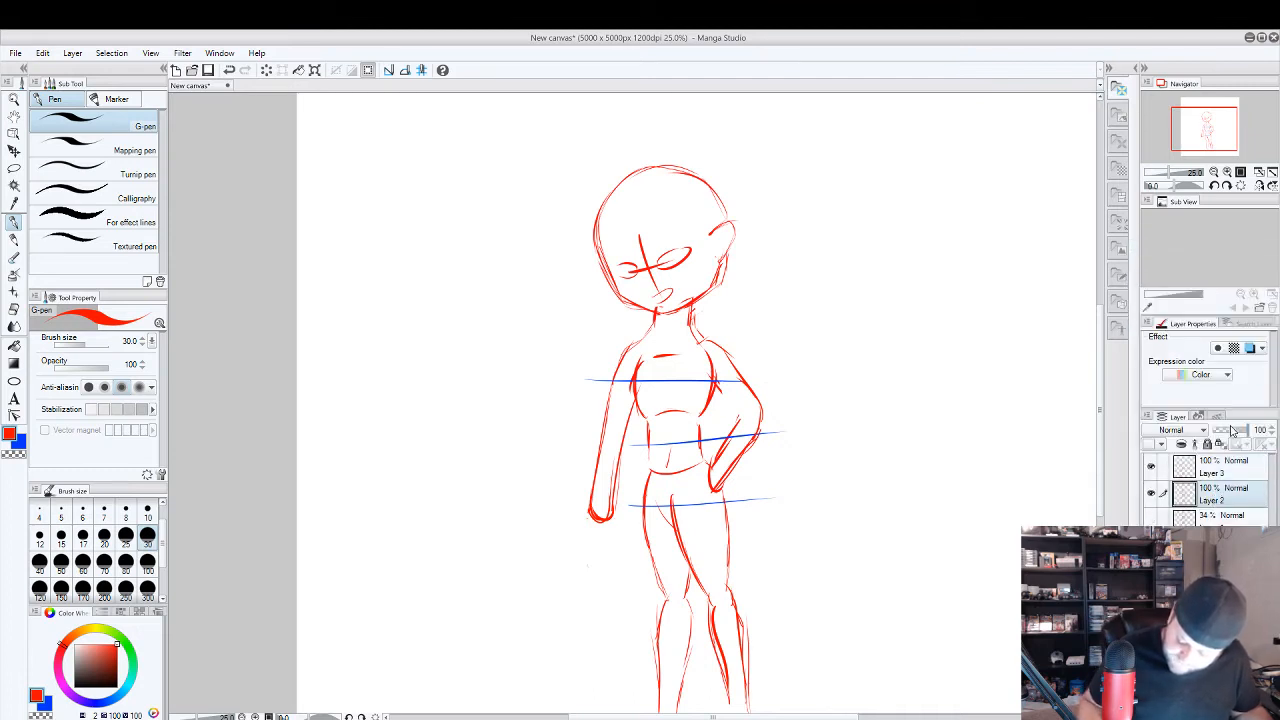
{"action": "left_click_drag", "start_coordinate": [1240, 430], "coordinate": [1212, 429]}
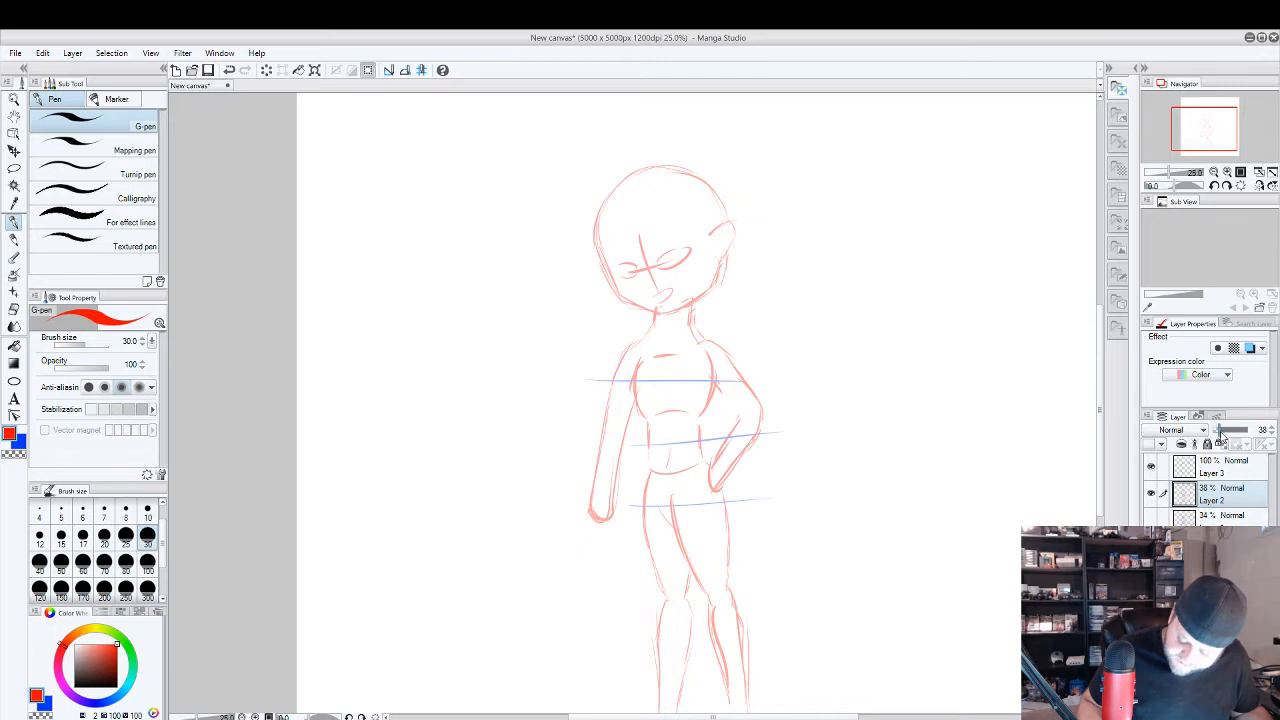
Trace the jaw and chin in blue with the G-pen on Layer 3, running from both cheeks to the chin point.
{"action": "left_click", "coordinate": [1226, 475]}
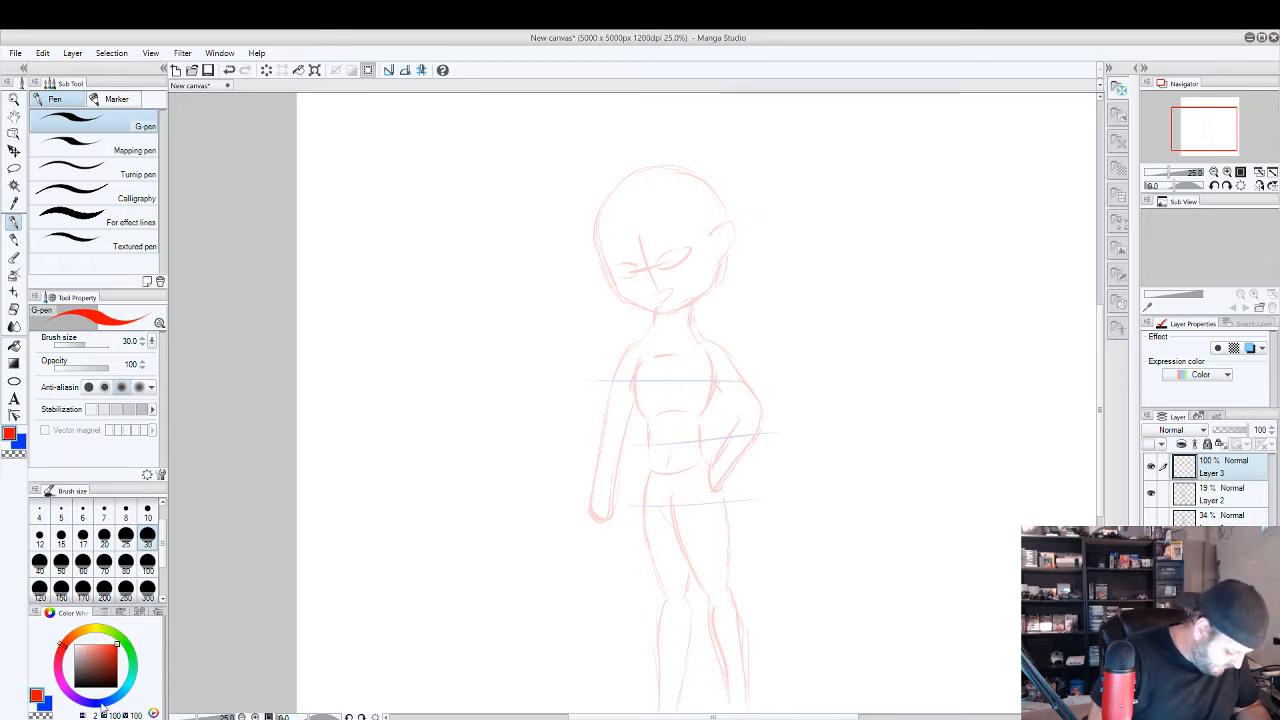
{"action": "key", "text": "x"}
{"action": "scroll", "coordinate": [659, 190], "scroll_direction": "up", "scroll_amount": 2}
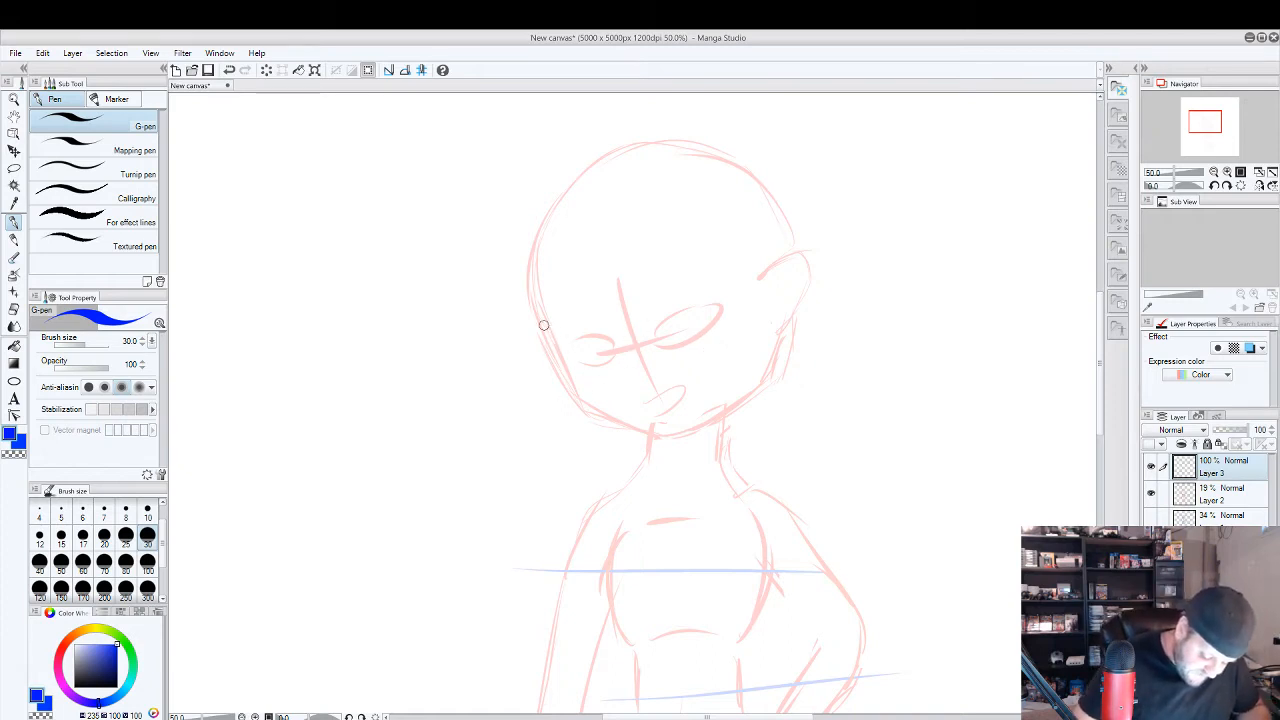
{"action": "left_click_drag", "start_coordinate": [541, 320], "coordinate": [578, 390]}
{"action": "mouse_move", "coordinate": [556, 346]}
{"action": "left_mouse_down"}
{"action": "mouse_move", "coordinate": [579, 395]}
{"action": "mouse_move", "coordinate": [578, 384]}
{"action": "mouse_move", "coordinate": [665, 438]}
{"action": "left_mouse_up"}
{"action": "left_click_drag", "start_coordinate": [616, 416], "coordinate": [651, 433]}
{"action": "left_click_drag", "start_coordinate": [581, 396], "coordinate": [625, 420]}
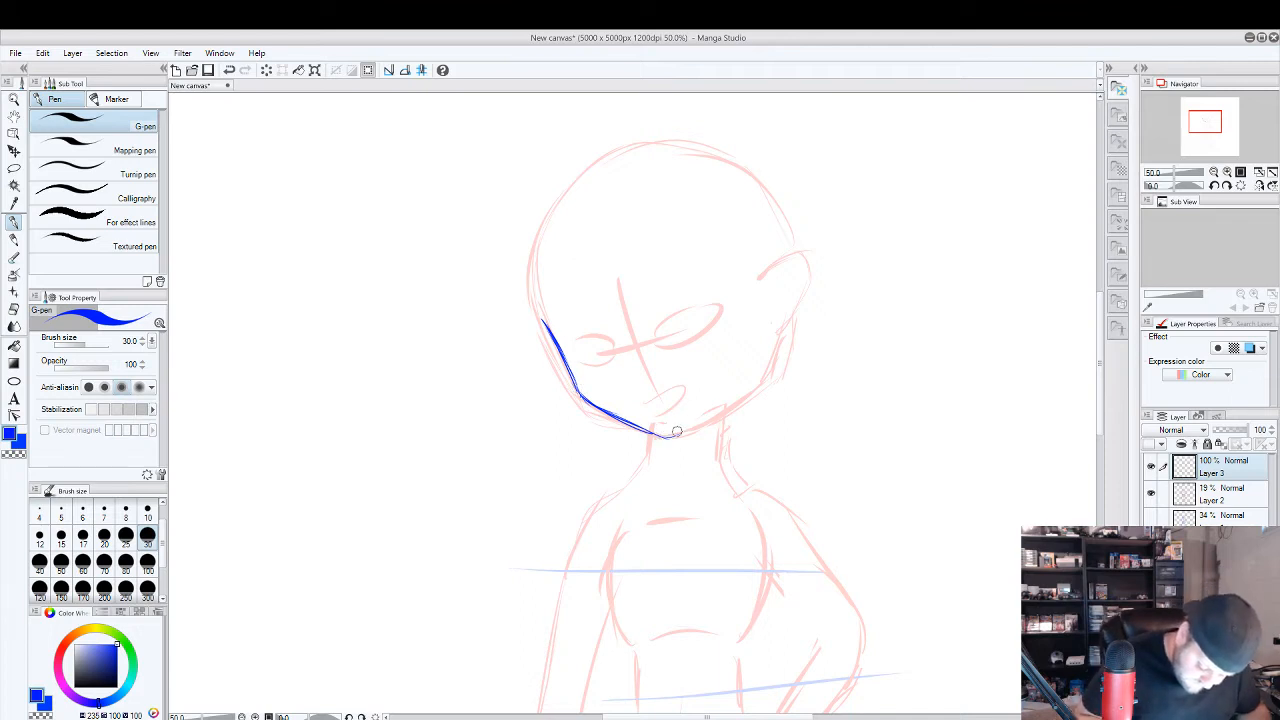
{"action": "mouse_move", "coordinate": [665, 437]}
{"action": "left_mouse_down"}
{"action": "mouse_move", "coordinate": [760, 379]}
{"action": "mouse_move", "coordinate": [773, 345]}
{"action": "mouse_move", "coordinate": [718, 405]}
{"action": "mouse_move", "coordinate": [688, 413]}
{"action": "left_mouse_up"}
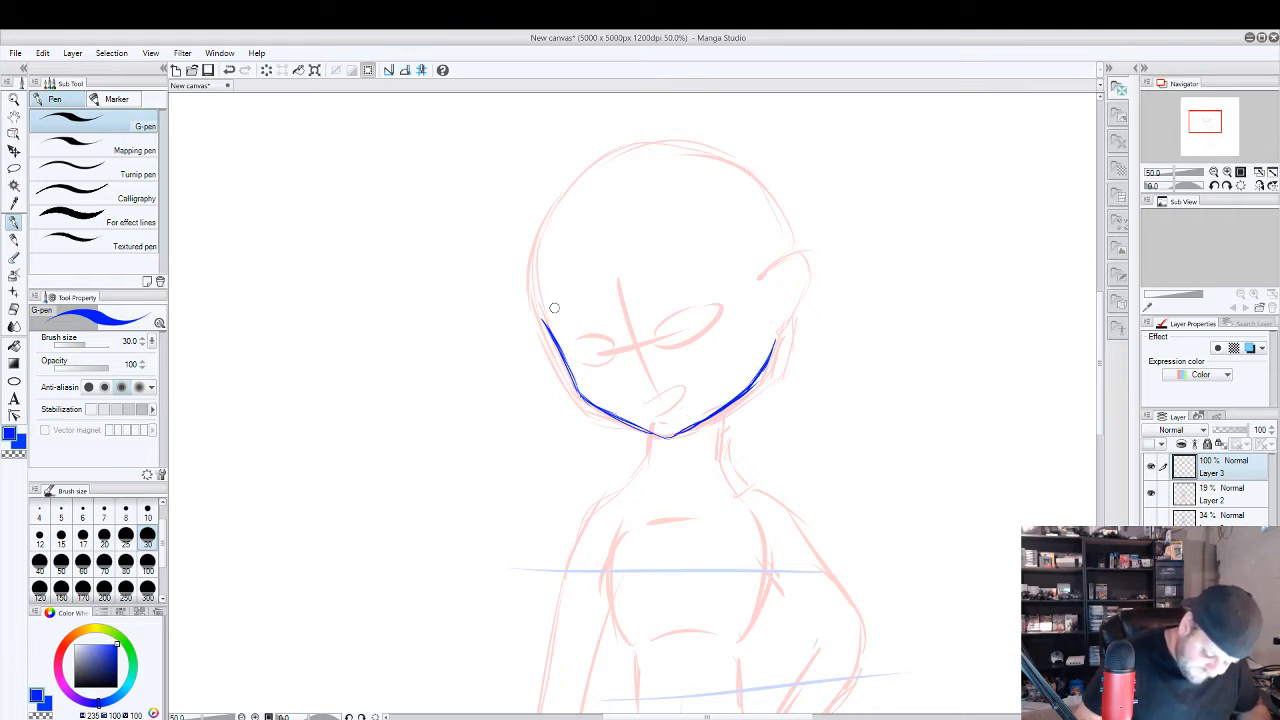
Draw the parted fringe around the forehead and the outer hair contour arching over the crown in blue.
{"action": "mouse_move", "coordinate": [545, 322]}
{"action": "left_mouse_down"}
{"action": "mouse_move", "coordinate": [540, 227]}
{"action": "mouse_move", "coordinate": [591, 306]}
{"action": "mouse_move", "coordinate": [520, 320]}
{"action": "mouse_move", "coordinate": [566, 180]}
{"action": "left_mouse_up"}
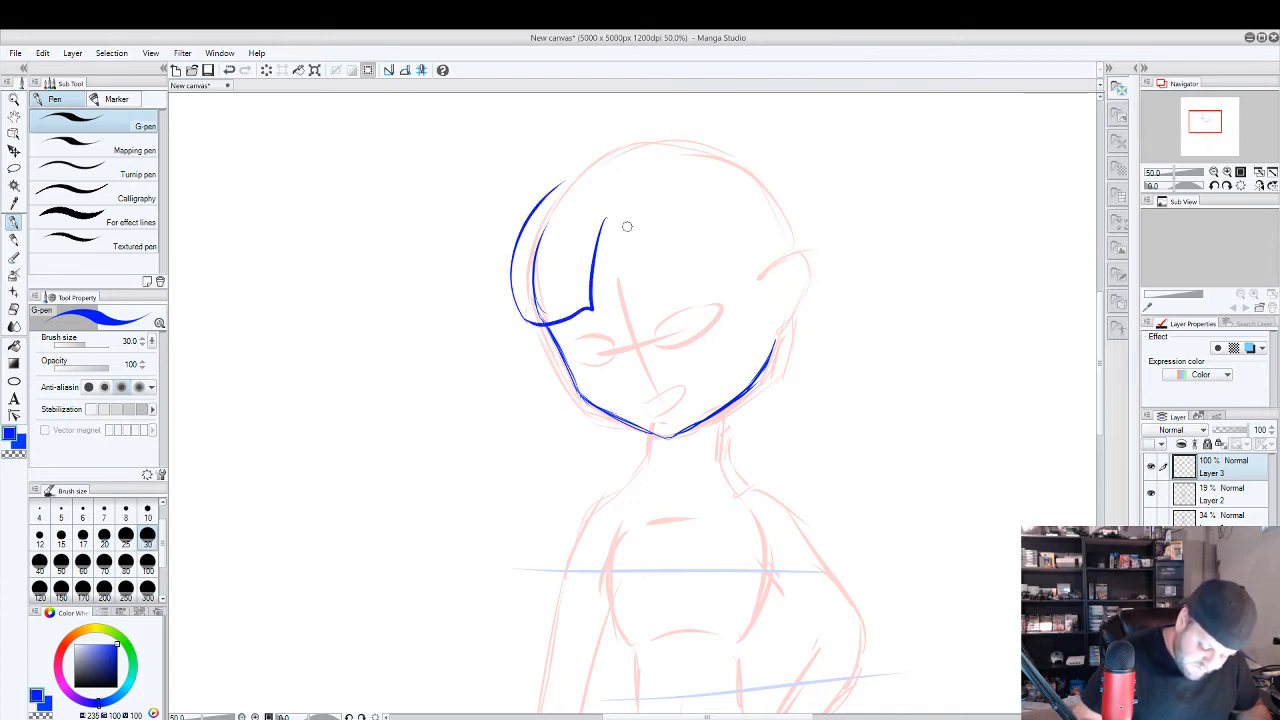
{"action": "mouse_move", "coordinate": [614, 220]}
{"action": "left_mouse_down"}
{"action": "mouse_move", "coordinate": [760, 318]}
{"action": "mouse_move", "coordinate": [745, 200]}
{"action": "mouse_move", "coordinate": [660, 170]}
{"action": "left_mouse_up"}
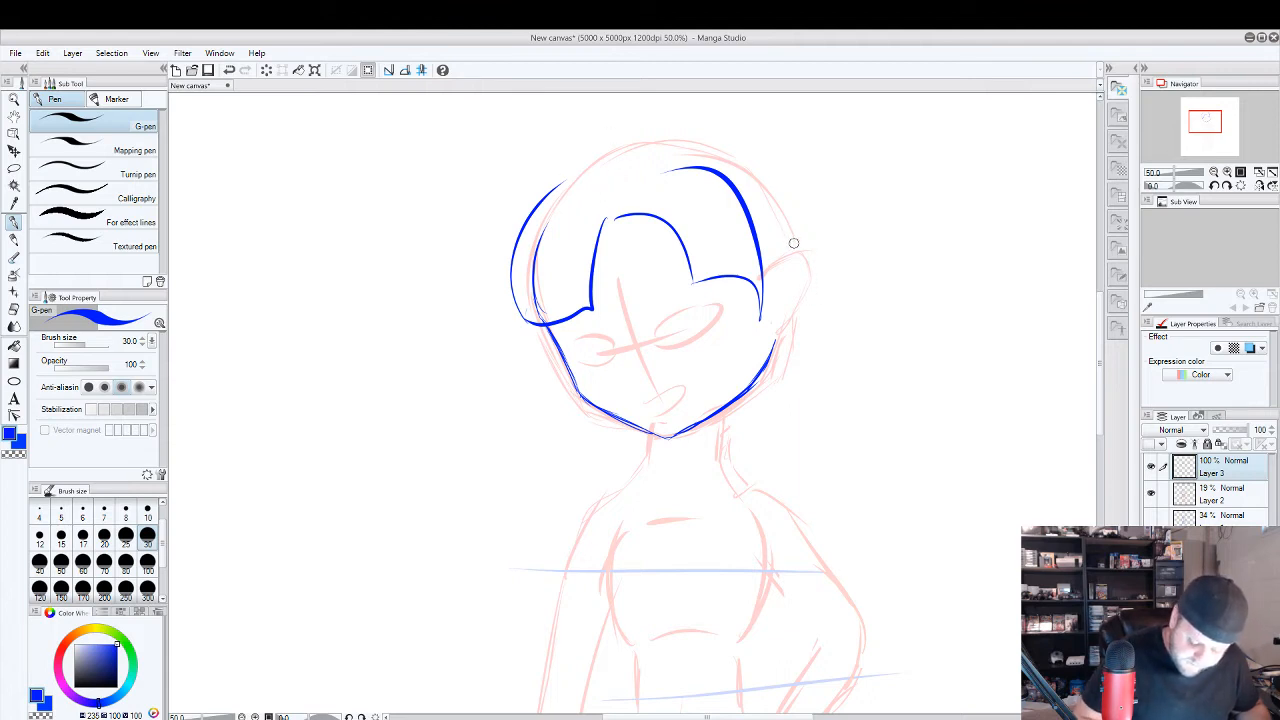
{"action": "left_click_drag", "start_coordinate": [796, 246], "coordinate": [531, 201]}
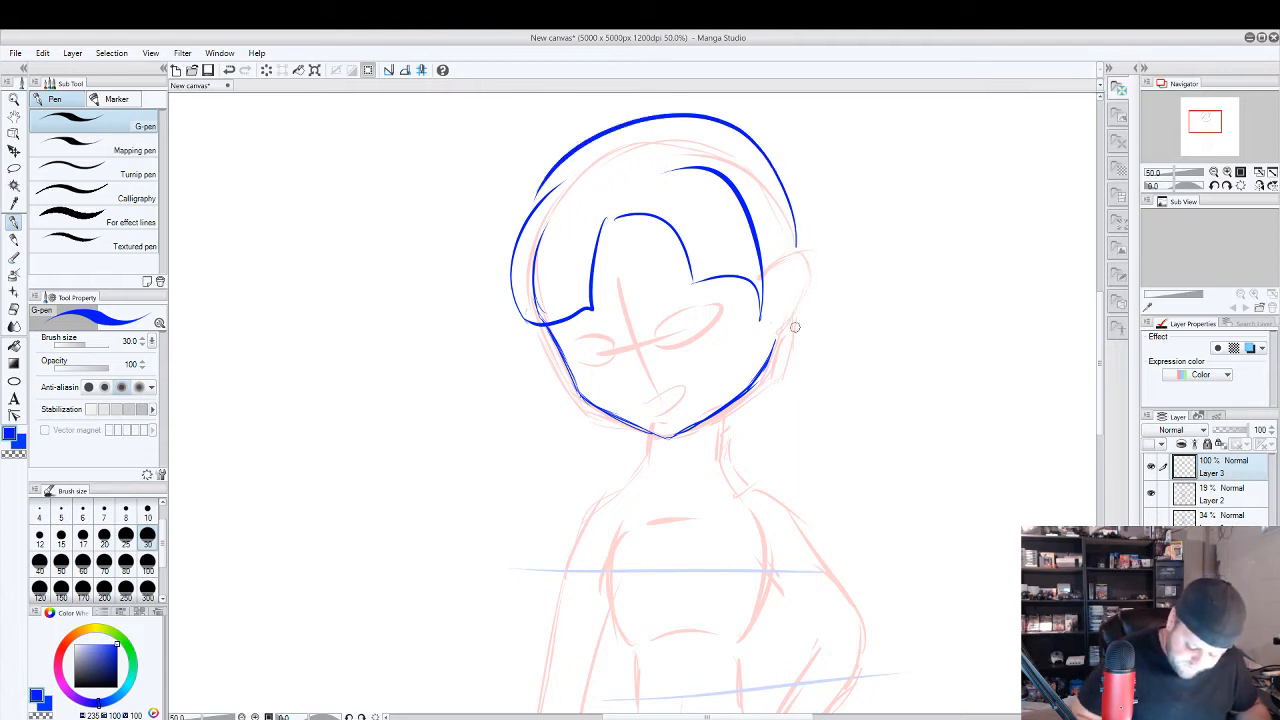
Sketch a large round hair bun behind the crown, start the earlobe and extend the upper fringe line across the hair.
{"action": "left_click_drag", "start_coordinate": [795, 327], "coordinate": [795, 289]}
{"action": "mouse_move", "coordinate": [736, 121]}
{"action": "left_mouse_down"}
{"action": "mouse_move", "coordinate": [764, 141]}
{"action": "mouse_move", "coordinate": [728, 186]}
{"action": "left_mouse_up"}
{"action": "mouse_move", "coordinate": [634, 183]}
{"action": "left_mouse_down"}
{"action": "mouse_move", "coordinate": [791, 177]}
{"action": "mouse_move", "coordinate": [749, 265]}
{"action": "left_mouse_up"}
{"action": "left_click_drag", "start_coordinate": [807, 354], "coordinate": [871, 326]}
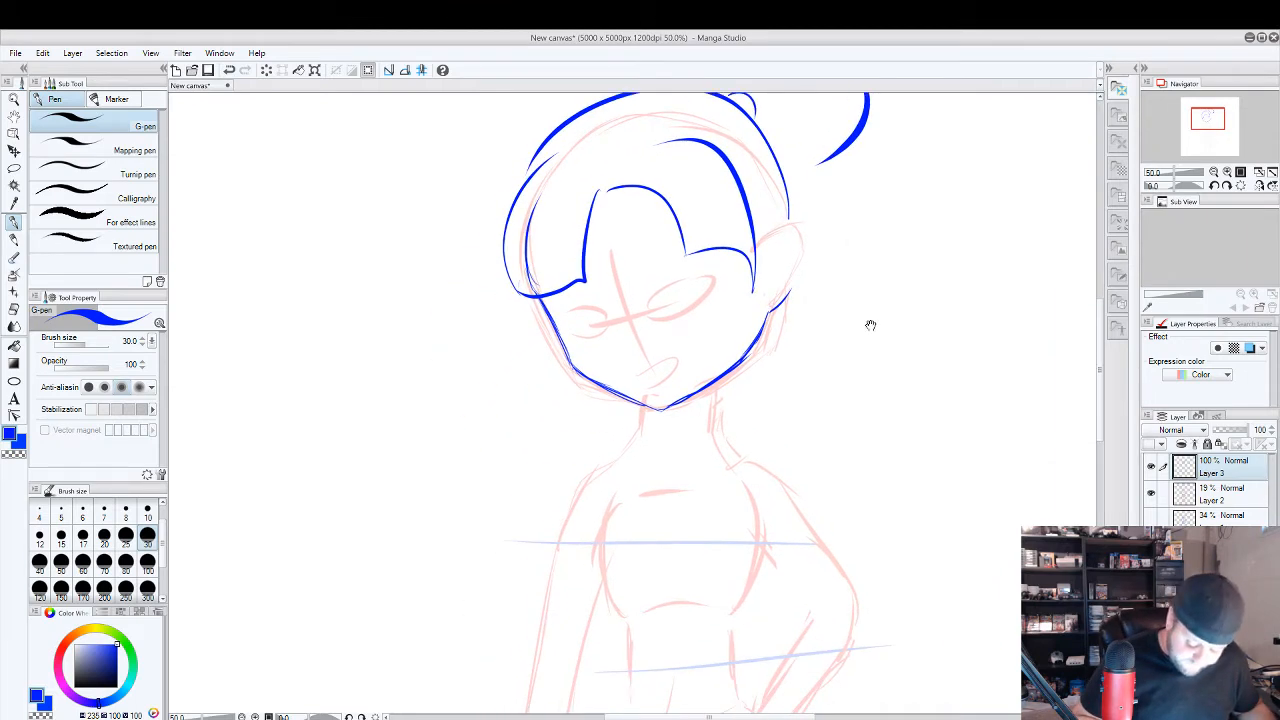
{"action": "left_click_drag", "start_coordinate": [635, 141], "coordinate": [692, 142]}
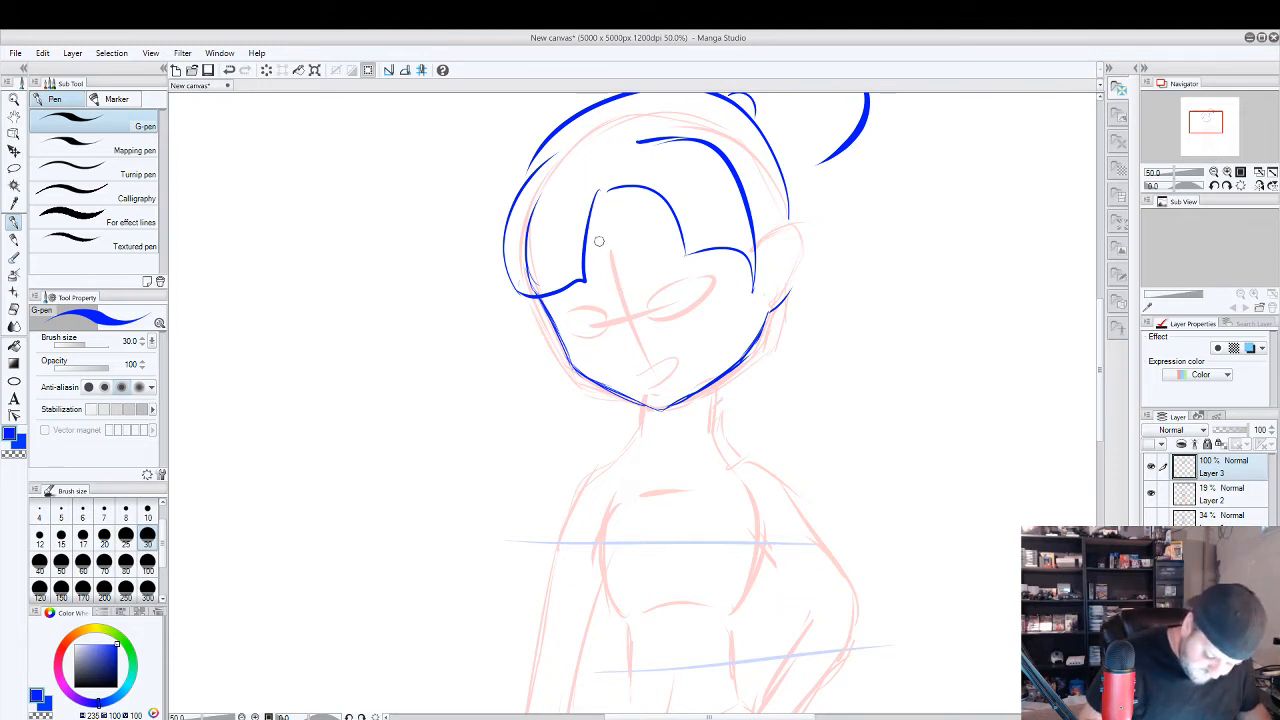
Draw the nose in blue as a short vertical stroke with a small base beside the face's centre guide.
{"action": "left_click_drag", "start_coordinate": [602, 206], "coordinate": [624, 286]}
{"action": "key", "text": "ctrl+z"}
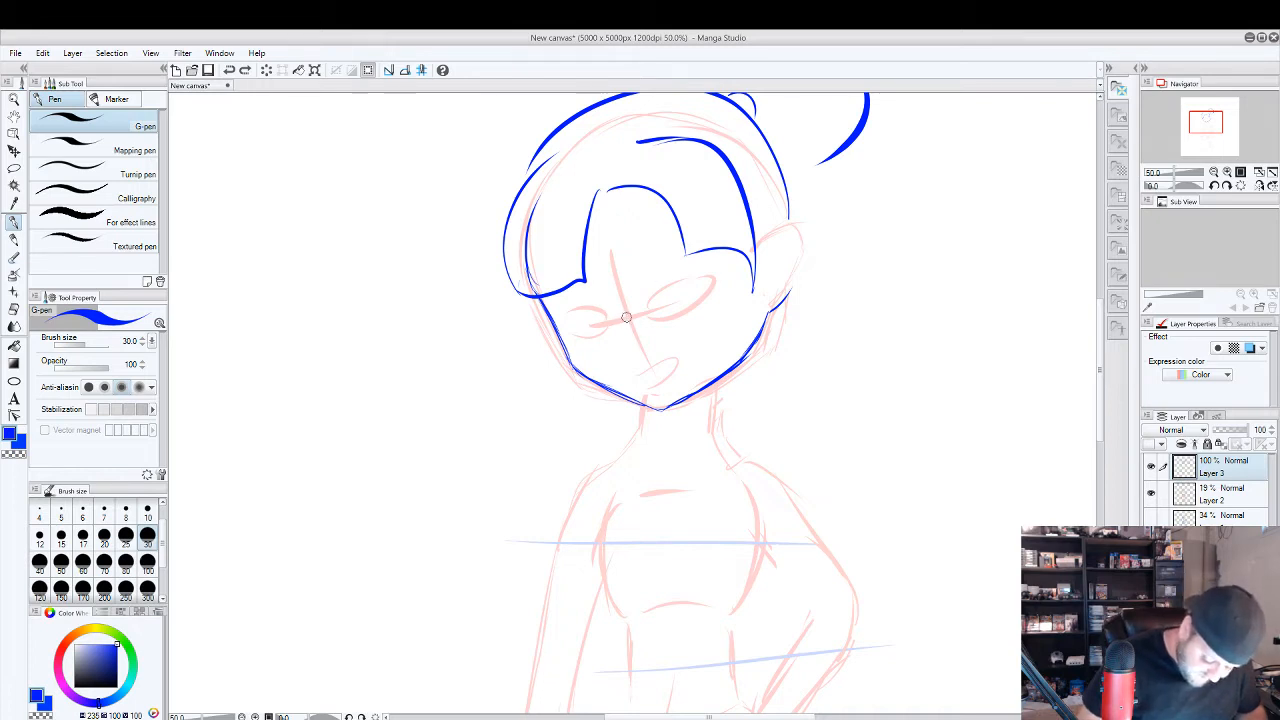
{"action": "left_click_drag", "start_coordinate": [628, 317], "coordinate": [640, 346]}
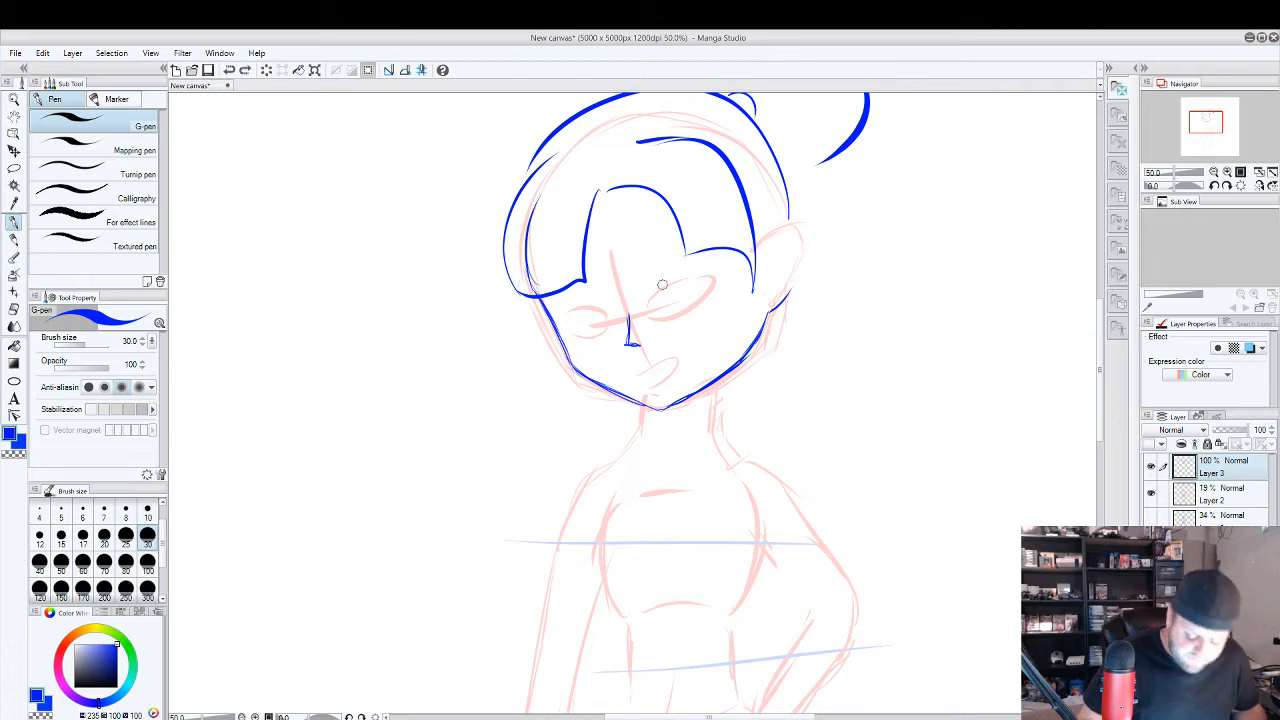
{"action": "left_click_drag", "start_coordinate": [645, 305], "coordinate": [717, 254]}
{"action": "key", "text": "ctrl+z"}
{"action": "key", "text": "ctrl+z"}
{"action": "key", "text": "ctrl+z"}
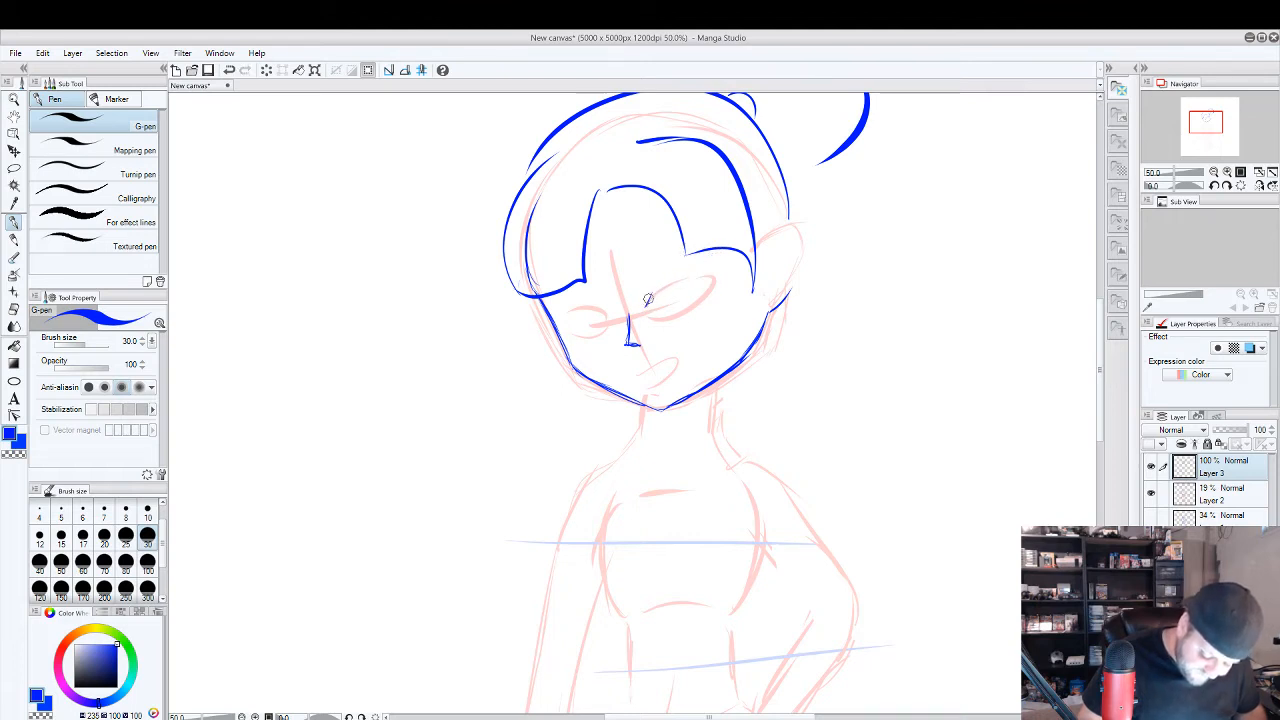
Draw both narrow, slanted eyes with their irises and add a smirking mouth below the nose.
{"action": "mouse_move", "coordinate": [658, 287]}
{"action": "left_mouse_down"}
{"action": "mouse_move", "coordinate": [704, 263]}
{"action": "mouse_move", "coordinate": [680, 273]}
{"action": "mouse_move", "coordinate": [699, 291]}
{"action": "mouse_move", "coordinate": [668, 305]}
{"action": "mouse_move", "coordinate": [565, 307]}
{"action": "mouse_move", "coordinate": [594, 322]}
{"action": "left_mouse_up"}
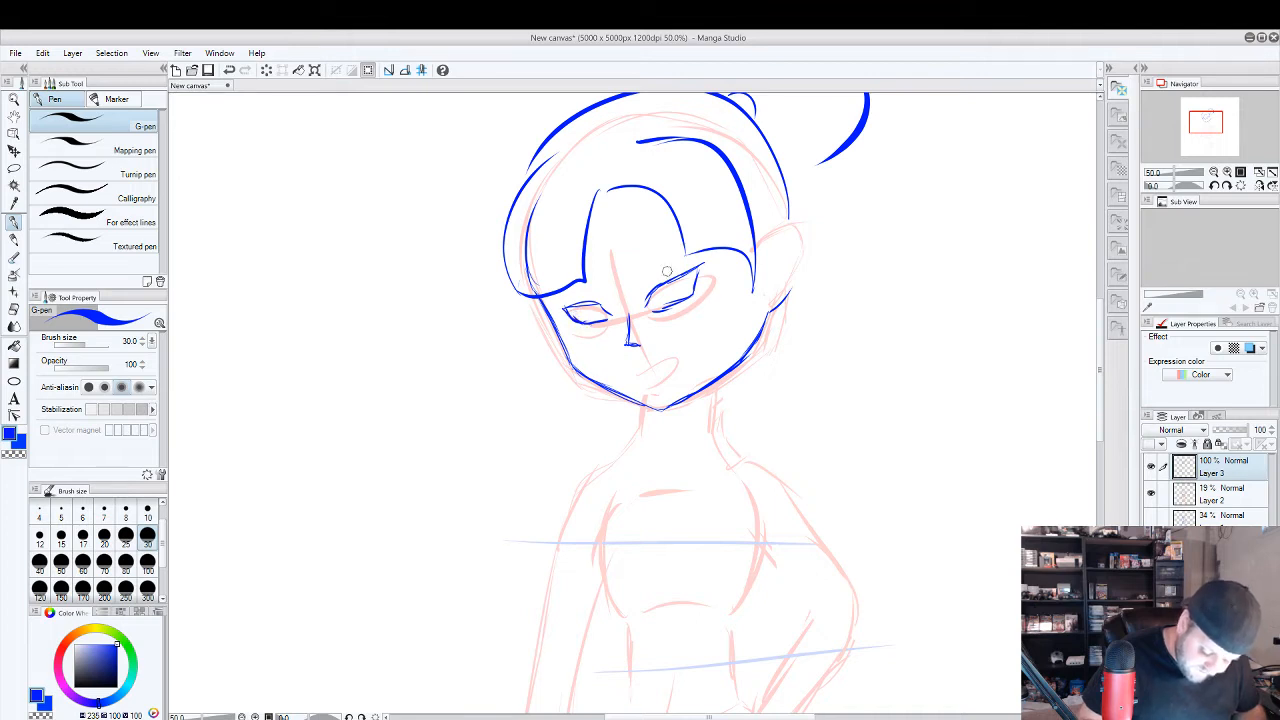
{"action": "mouse_move", "coordinate": [662, 287]}
{"action": "left_mouse_down"}
{"action": "mouse_move", "coordinate": [670, 297]}
{"action": "mouse_move", "coordinate": [682, 276]}
{"action": "left_mouse_up"}
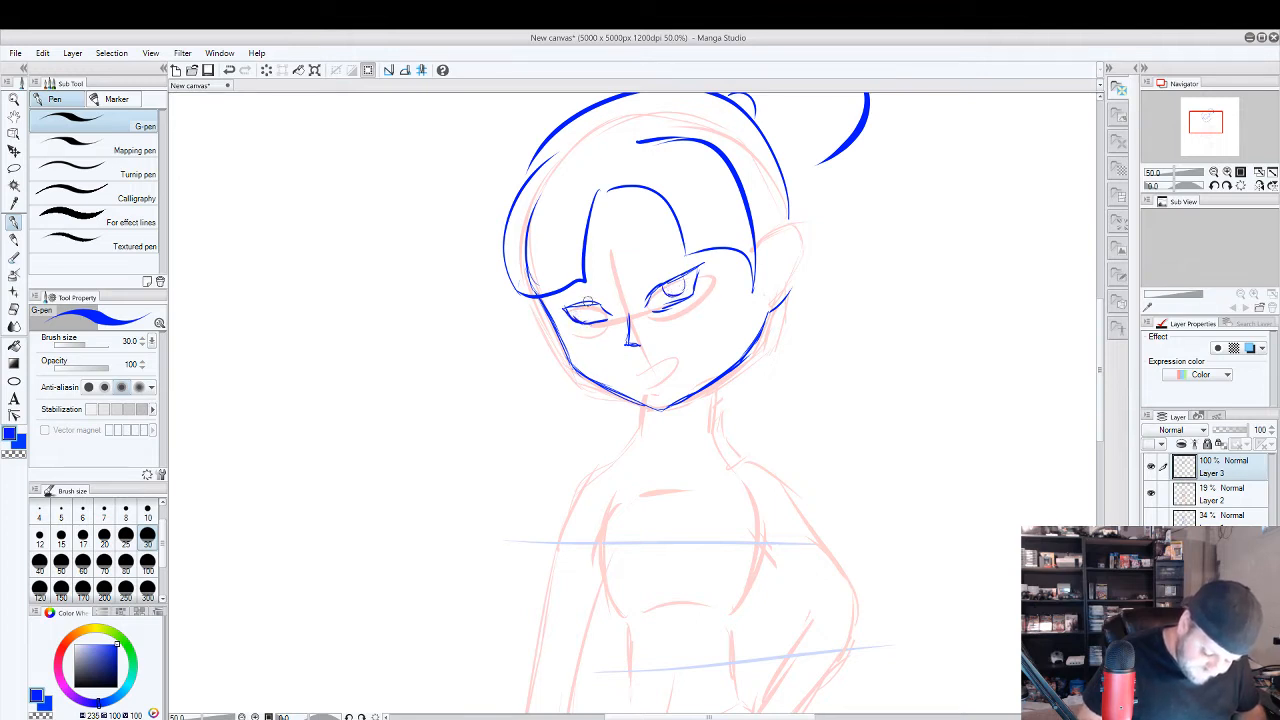
{"action": "left_click_drag", "start_coordinate": [587, 305], "coordinate": [597, 314]}
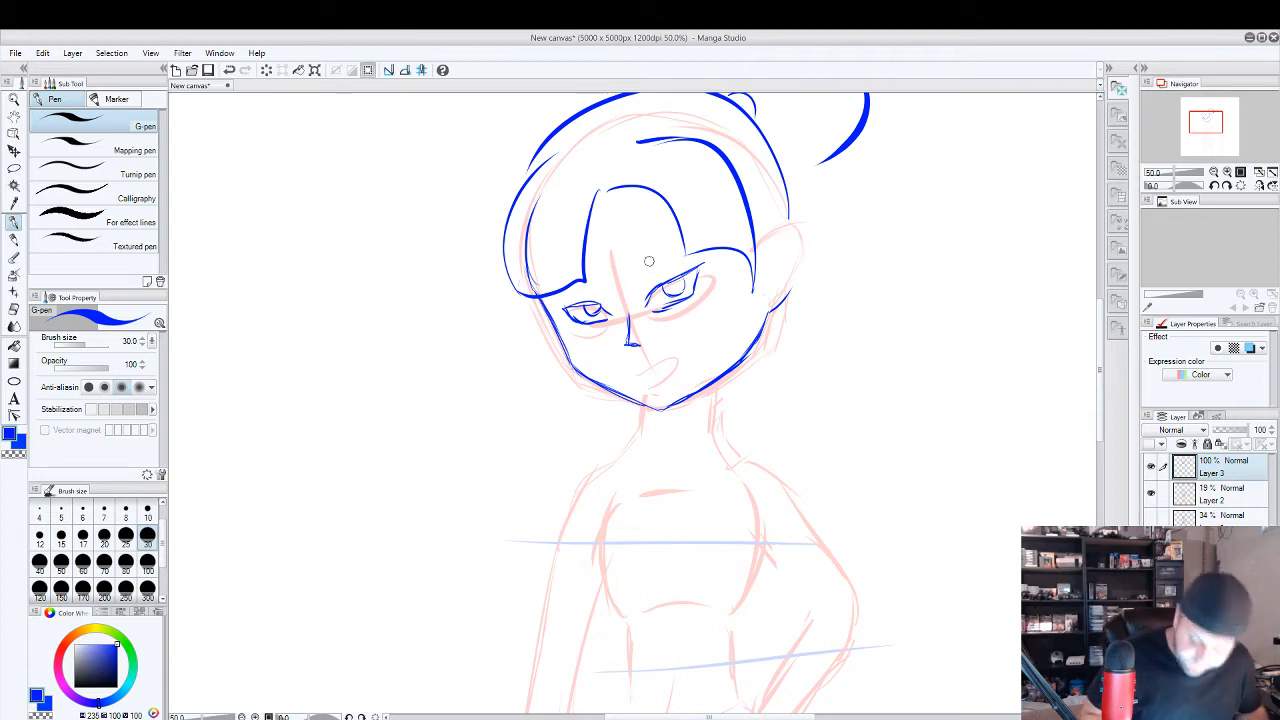
{"action": "mouse_move", "coordinate": [628, 371]}
{"action": "left_mouse_down"}
{"action": "mouse_move", "coordinate": [674, 355]}
{"action": "mouse_move", "coordinate": [668, 380]}
{"action": "mouse_move", "coordinate": [642, 388]}
{"action": "mouse_move", "coordinate": [631, 368]}
{"action": "left_mouse_up"}
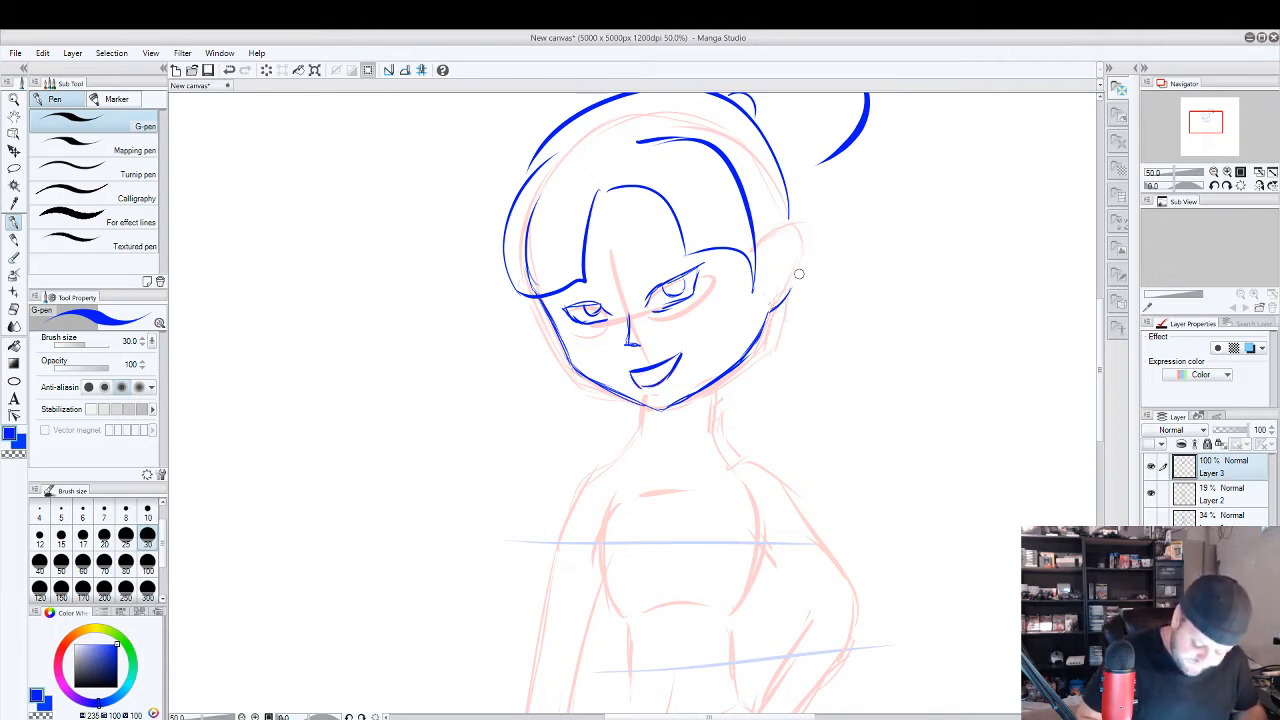
Outline the ear with its inner folds and close the underside of the hair bun against the head.
{"action": "mouse_move", "coordinate": [799, 273]}
{"action": "left_mouse_down"}
{"action": "mouse_move", "coordinate": [804, 233]}
{"action": "mouse_move", "coordinate": [782, 225]}
{"action": "mouse_move", "coordinate": [761, 246]}
{"action": "mouse_move", "coordinate": [795, 236]}
{"action": "left_mouse_up"}
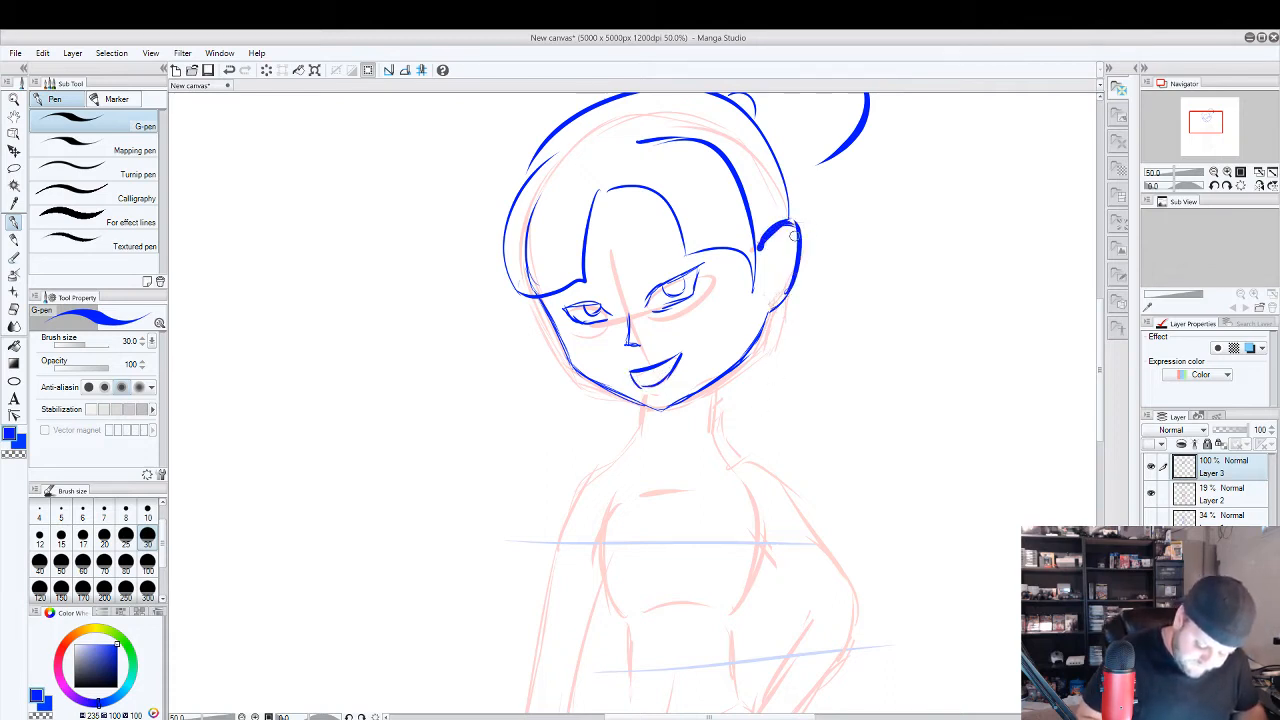
{"action": "mouse_move", "coordinate": [770, 303]}
{"action": "left_mouse_down"}
{"action": "mouse_move", "coordinate": [768, 256]}
{"action": "mouse_move", "coordinate": [793, 240]}
{"action": "mouse_move", "coordinate": [779, 231]}
{"action": "left_mouse_up"}
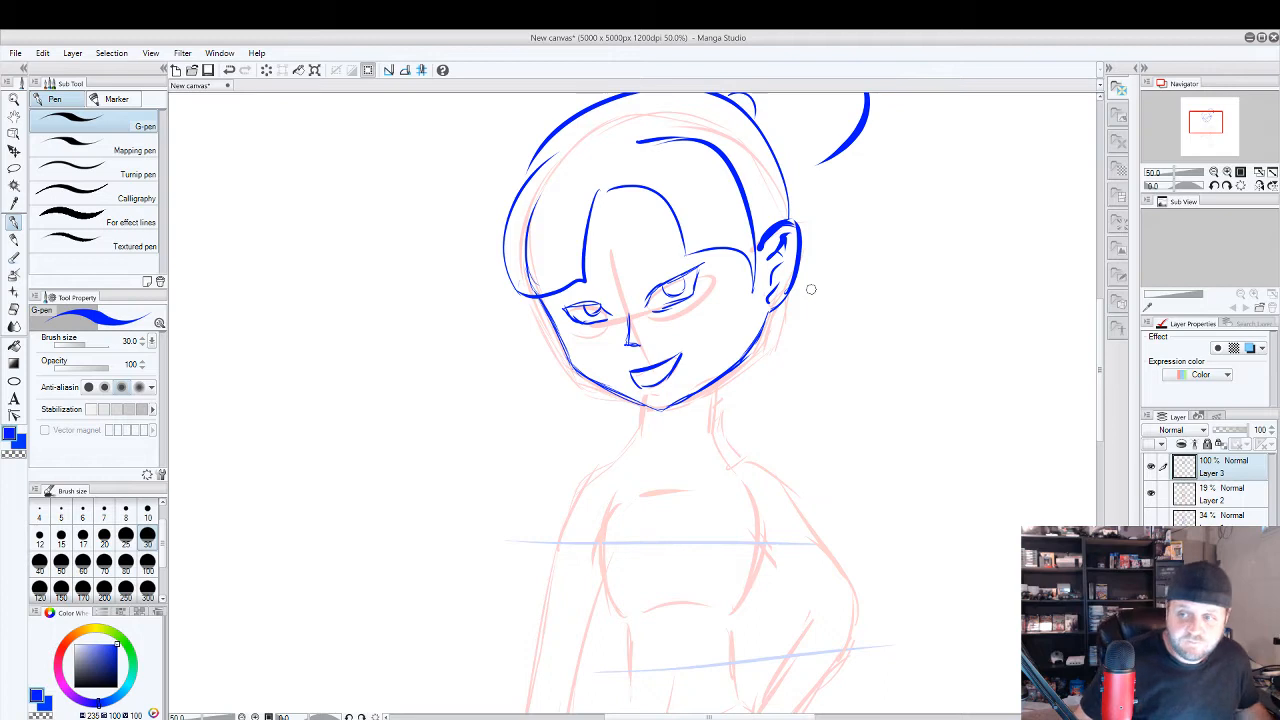
{"action": "left_click_drag", "start_coordinate": [840, 260], "coordinate": [807, 349]}
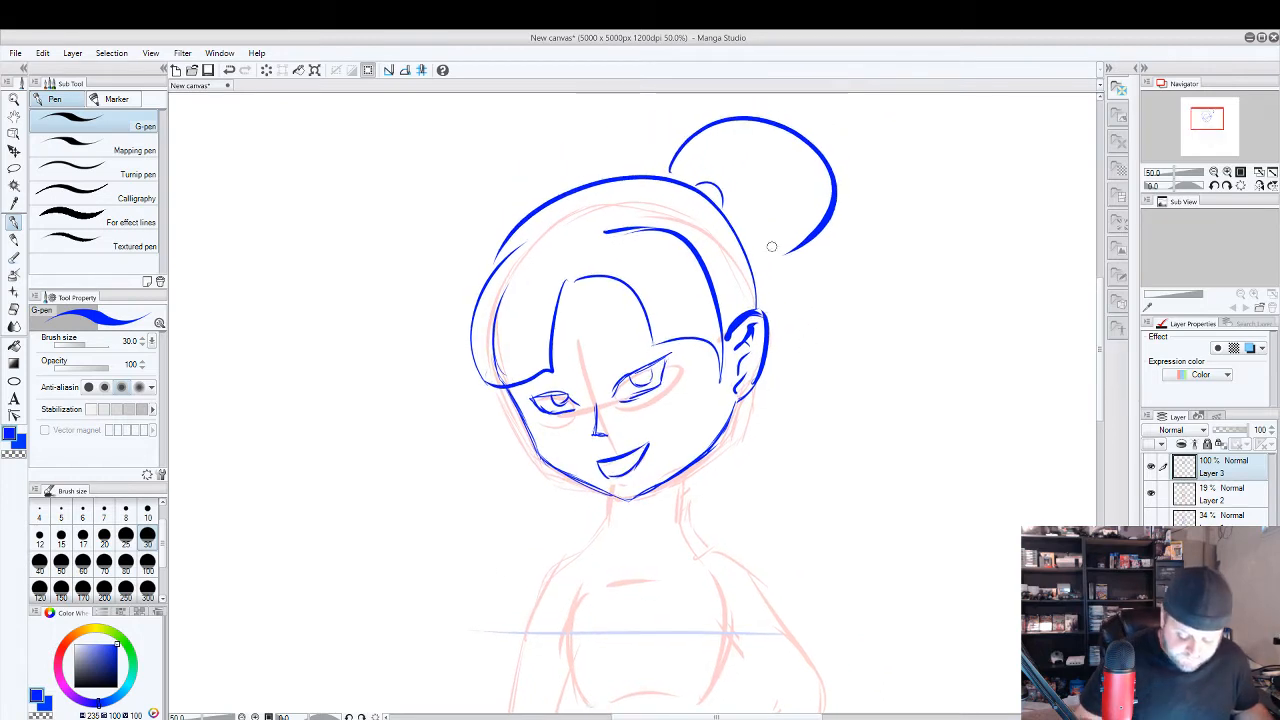
{"action": "left_click_drag", "start_coordinate": [750, 258], "coordinate": [792, 244]}
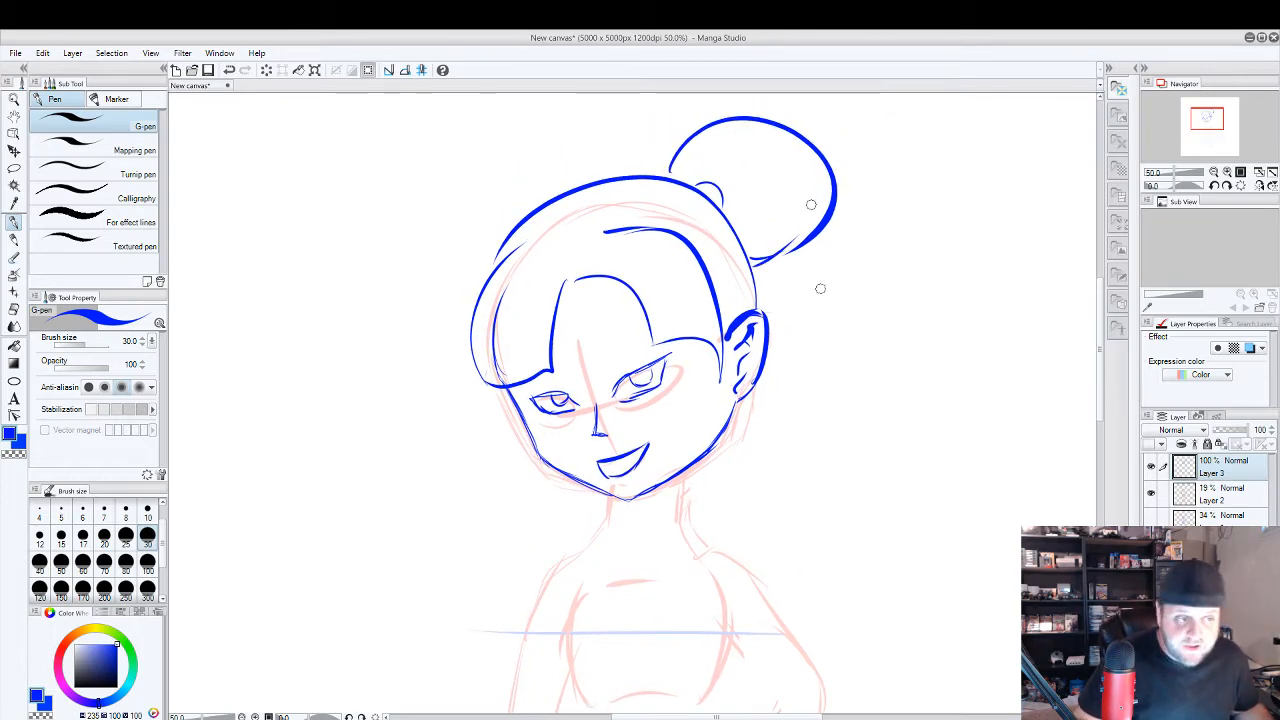
Trace both sides of the neck in blue, curving outward to the start of the shoulders.
{"action": "left_click_drag", "start_coordinate": [820, 374], "coordinate": [866, 162]}
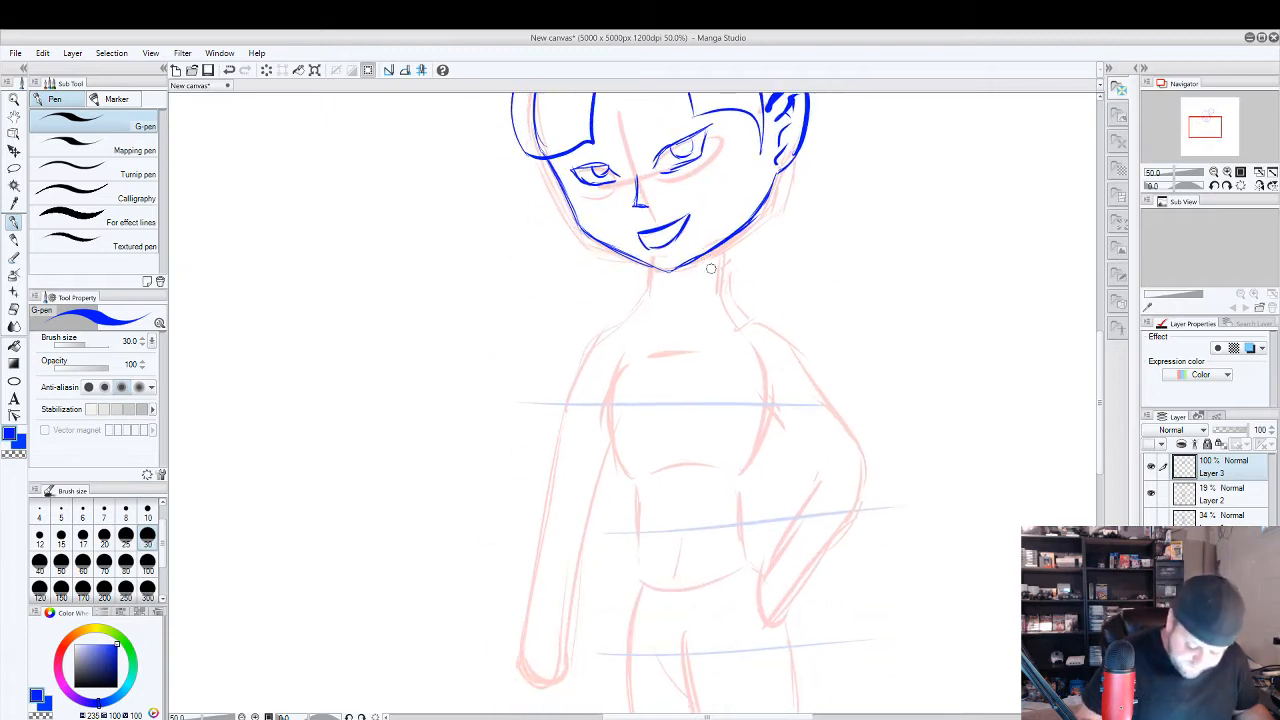
{"action": "mouse_move", "coordinate": [712, 250]}
{"action": "left_mouse_down"}
{"action": "mouse_move", "coordinate": [710, 286]}
{"action": "mouse_move", "coordinate": [608, 318]}
{"action": "left_mouse_up"}
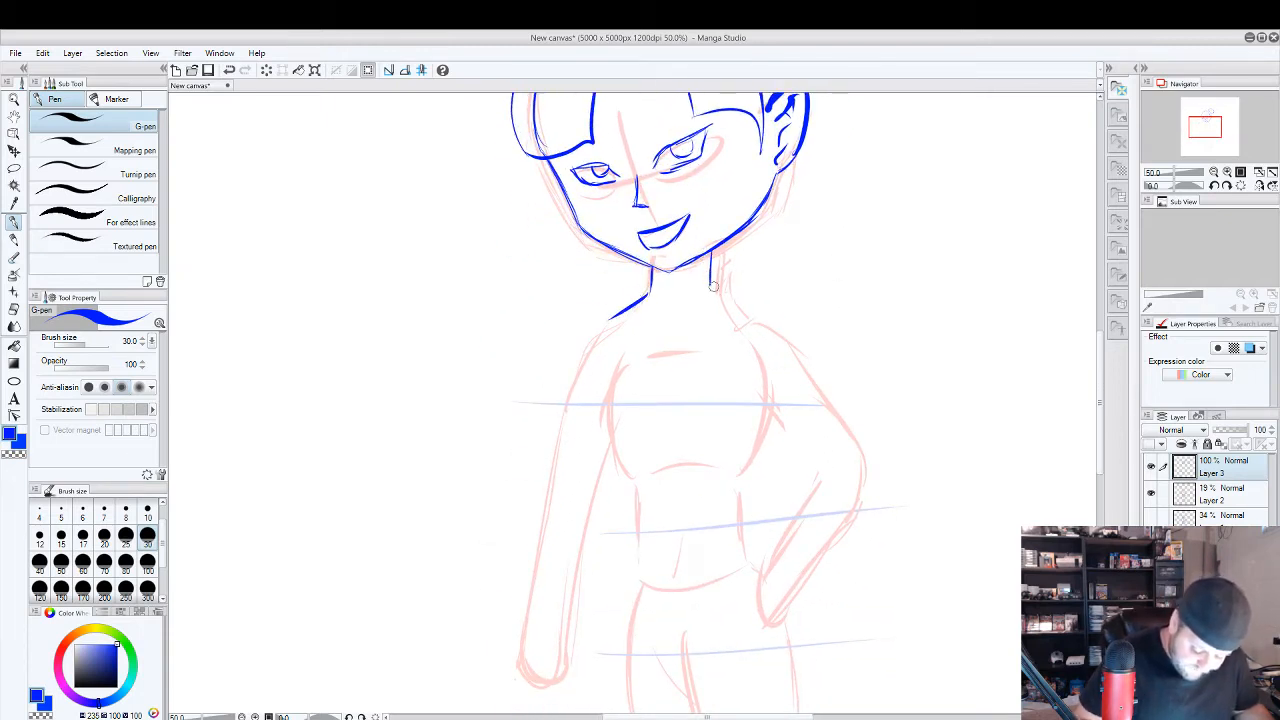
{"action": "mouse_move", "coordinate": [712, 284]}
{"action": "left_mouse_down"}
{"action": "mouse_move", "coordinate": [779, 314]}
{"action": "mouse_move", "coordinate": [814, 368]}
{"action": "left_mouse_up"}
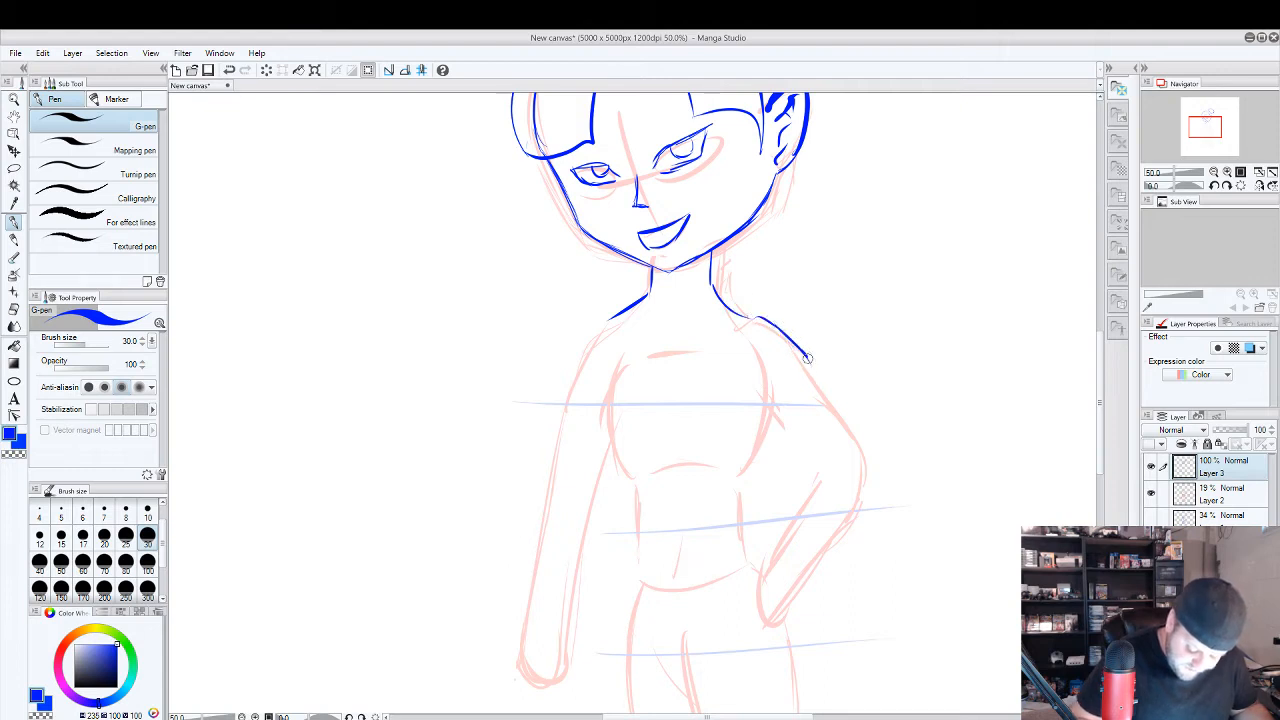
{"action": "key", "text": "ctrl+z"}
{"action": "key", "text": "ctrl+z"}
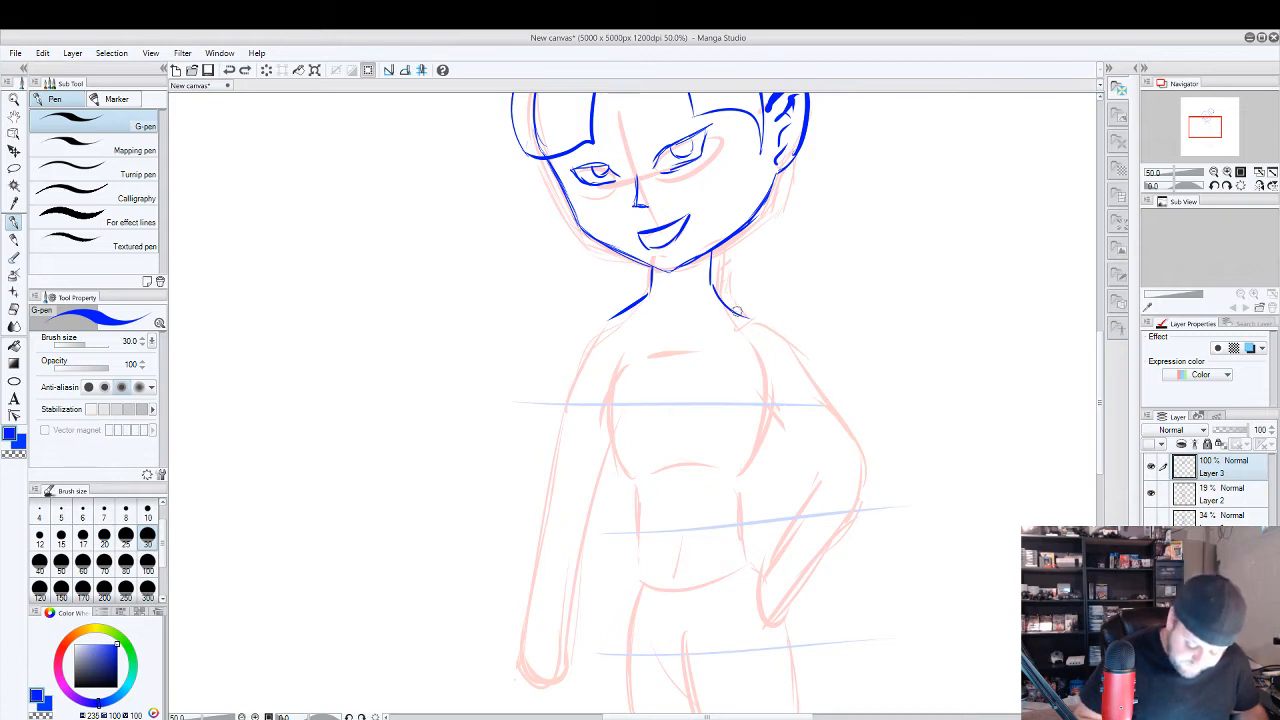
Draw both shoulders and arms in blue, one bent with its hand on the hip, the other hanging with a simple hand.
{"action": "mouse_move", "coordinate": [736, 311]}
{"action": "left_mouse_down"}
{"action": "mouse_move", "coordinate": [782, 318]}
{"action": "mouse_move", "coordinate": [810, 345]}
{"action": "mouse_move", "coordinate": [866, 451]}
{"action": "mouse_move", "coordinate": [784, 557]}
{"action": "mouse_move", "coordinate": [796, 600]}
{"action": "mouse_move", "coordinate": [786, 610]}
{"action": "mouse_move", "coordinate": [762, 596]}
{"action": "mouse_move", "coordinate": [759, 570]}
{"action": "mouse_move", "coordinate": [794, 492]}
{"action": "left_mouse_up"}
{"action": "mouse_move", "coordinate": [764, 541]}
{"action": "left_mouse_down"}
{"action": "mouse_move", "coordinate": [811, 457]}
{"action": "mouse_move", "coordinate": [832, 456]}
{"action": "mouse_move", "coordinate": [778, 398]}
{"action": "mouse_move", "coordinate": [812, 446]}
{"action": "left_mouse_up"}
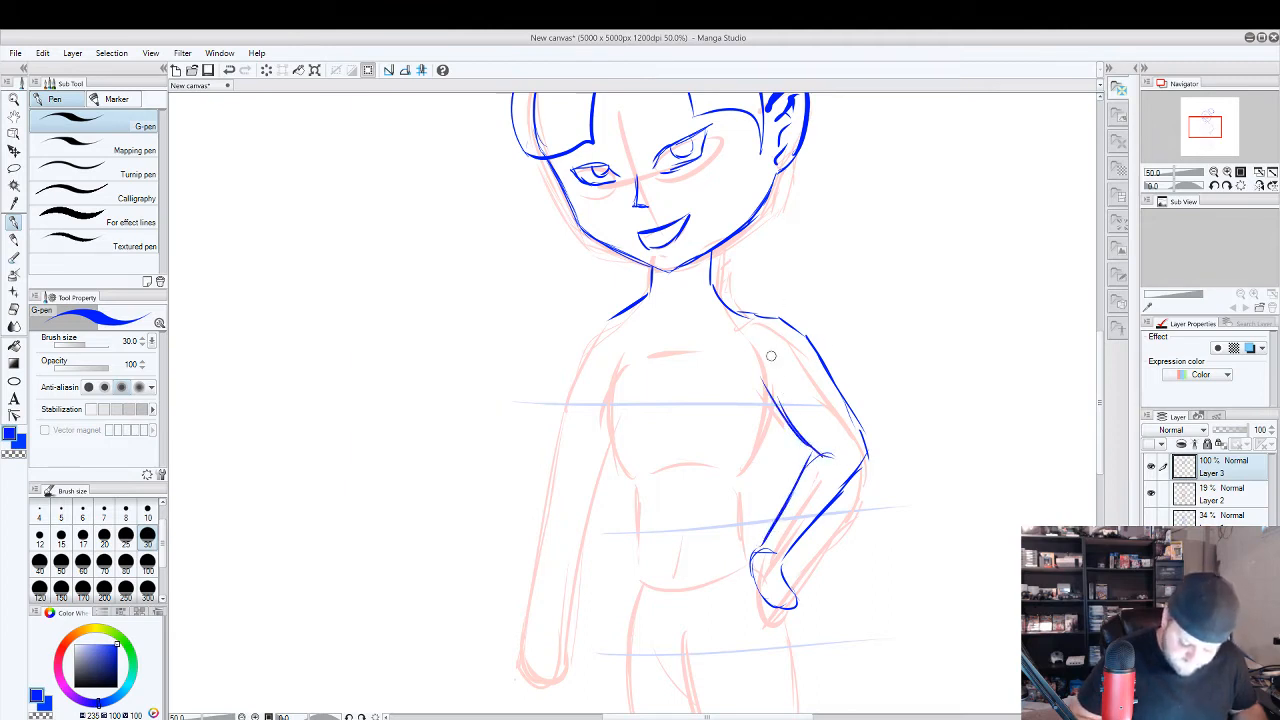
{"action": "left_click_drag", "start_coordinate": [765, 344], "coordinate": [766, 362]}
{"action": "mouse_move", "coordinate": [614, 312]}
{"action": "left_mouse_down"}
{"action": "mouse_move", "coordinate": [588, 343]}
{"action": "mouse_move", "coordinate": [566, 584]}
{"action": "left_mouse_up"}
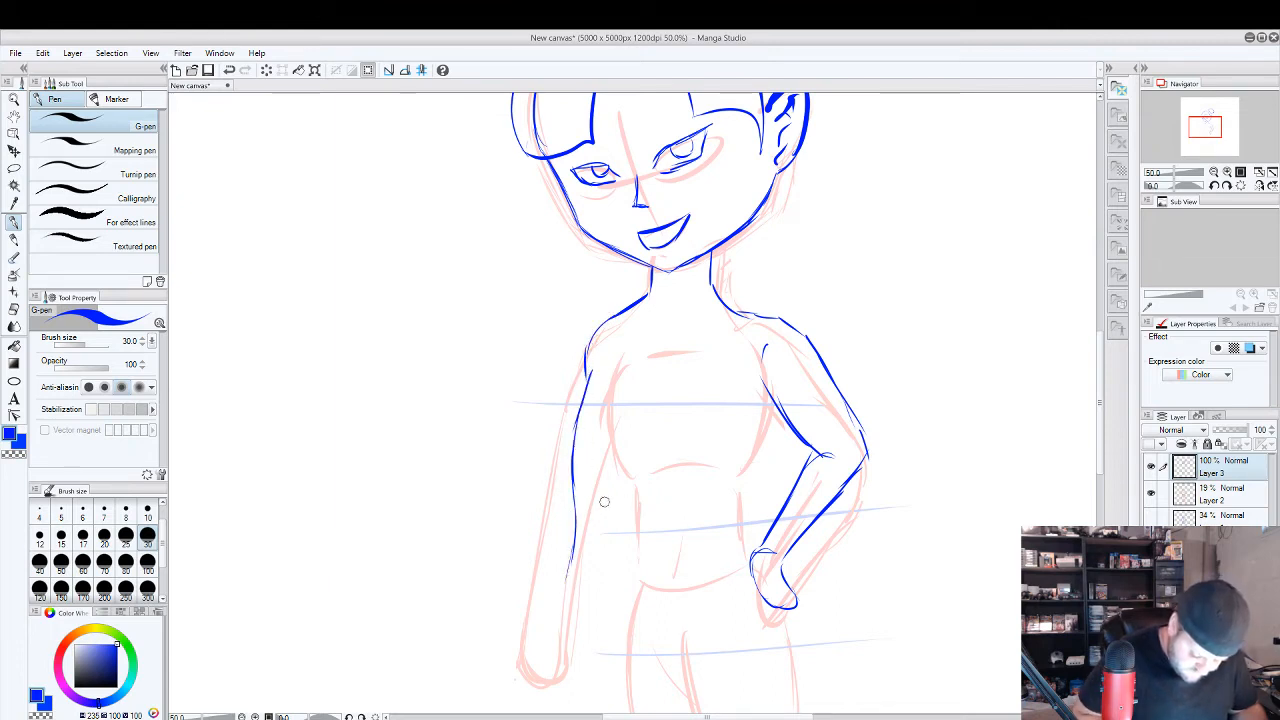
{"action": "mouse_move", "coordinate": [613, 457]}
{"action": "left_mouse_down"}
{"action": "mouse_move", "coordinate": [594, 622]}
{"action": "mouse_move", "coordinate": [583, 606]}
{"action": "mouse_move", "coordinate": [590, 639]}
{"action": "mouse_move", "coordinate": [571, 642]}
{"action": "mouse_move", "coordinate": [576, 545]}
{"action": "left_mouse_up"}
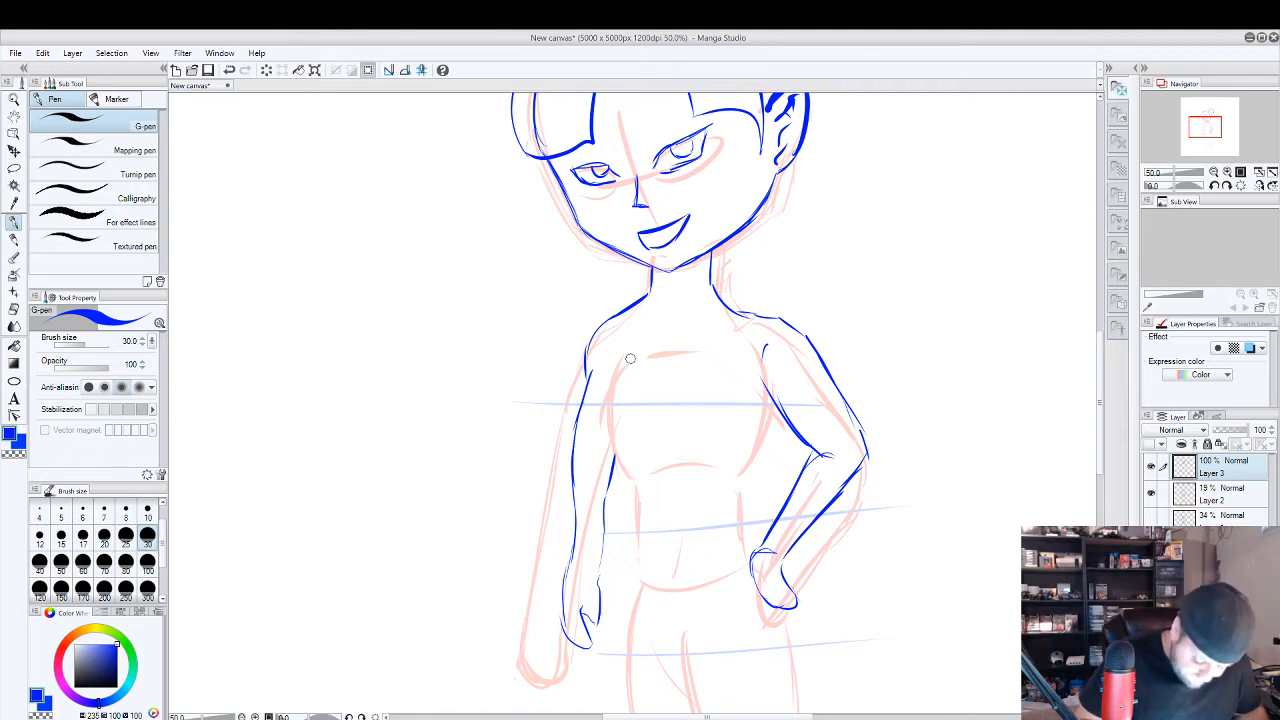
{"action": "mouse_move", "coordinate": [632, 342]}
{"action": "left_mouse_down"}
{"action": "mouse_move", "coordinate": [610, 381]}
{"action": "mouse_move", "coordinate": [638, 419]}
{"action": "left_mouse_up"}
{"action": "key", "text": "ctrl+z"}
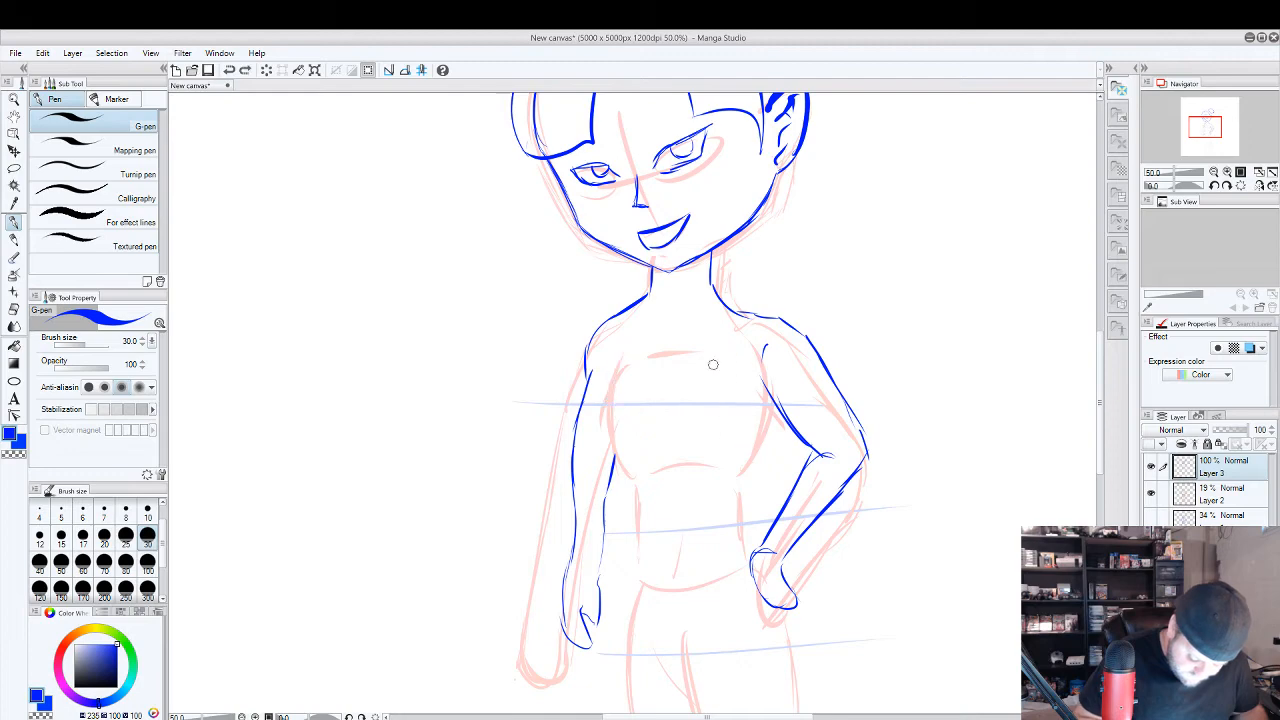
{"action": "mouse_move", "coordinate": [621, 359]}
{"action": "left_mouse_down"}
{"action": "mouse_move", "coordinate": [626, 426]}
{"action": "mouse_move", "coordinate": [756, 402]}
{"action": "mouse_move", "coordinate": [739, 338]}
{"action": "left_mouse_up"}
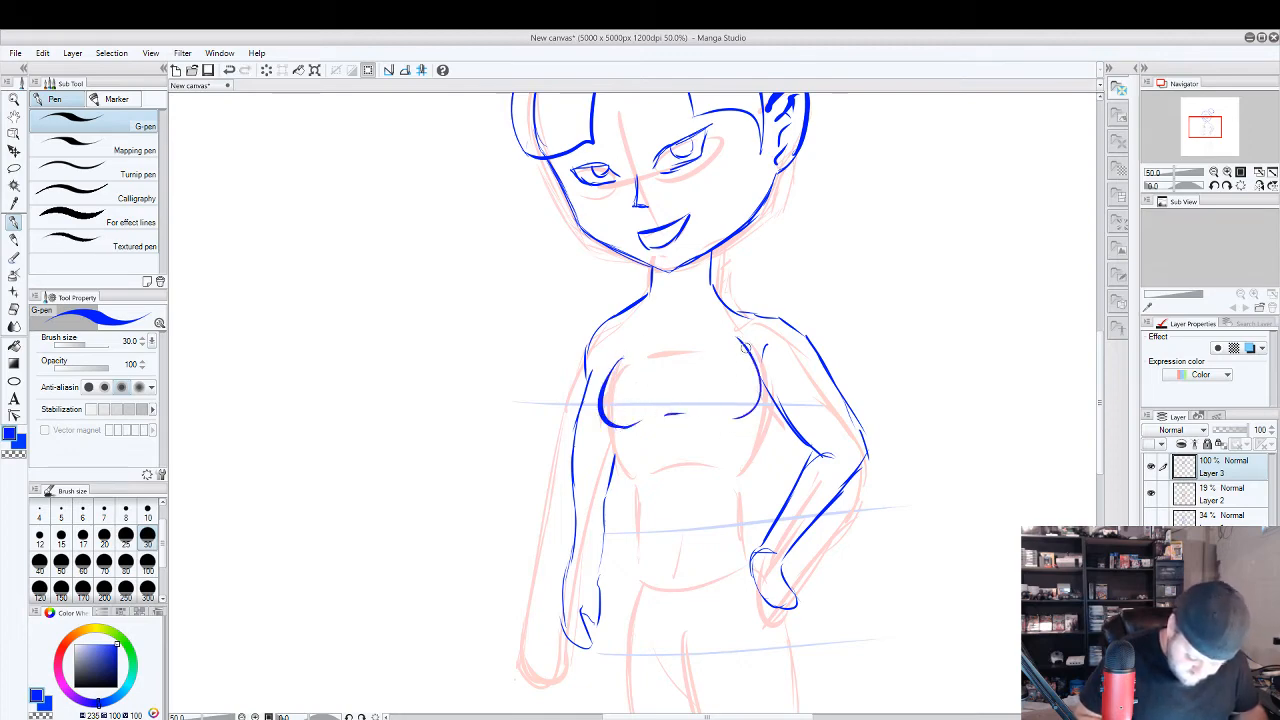
{"action": "key", "text": "ctrl+z"}
{"action": "key", "text": "ctrl+z"}
{"action": "key", "text": "ctrl+z"}
{"action": "key", "text": "ctrl+z"}
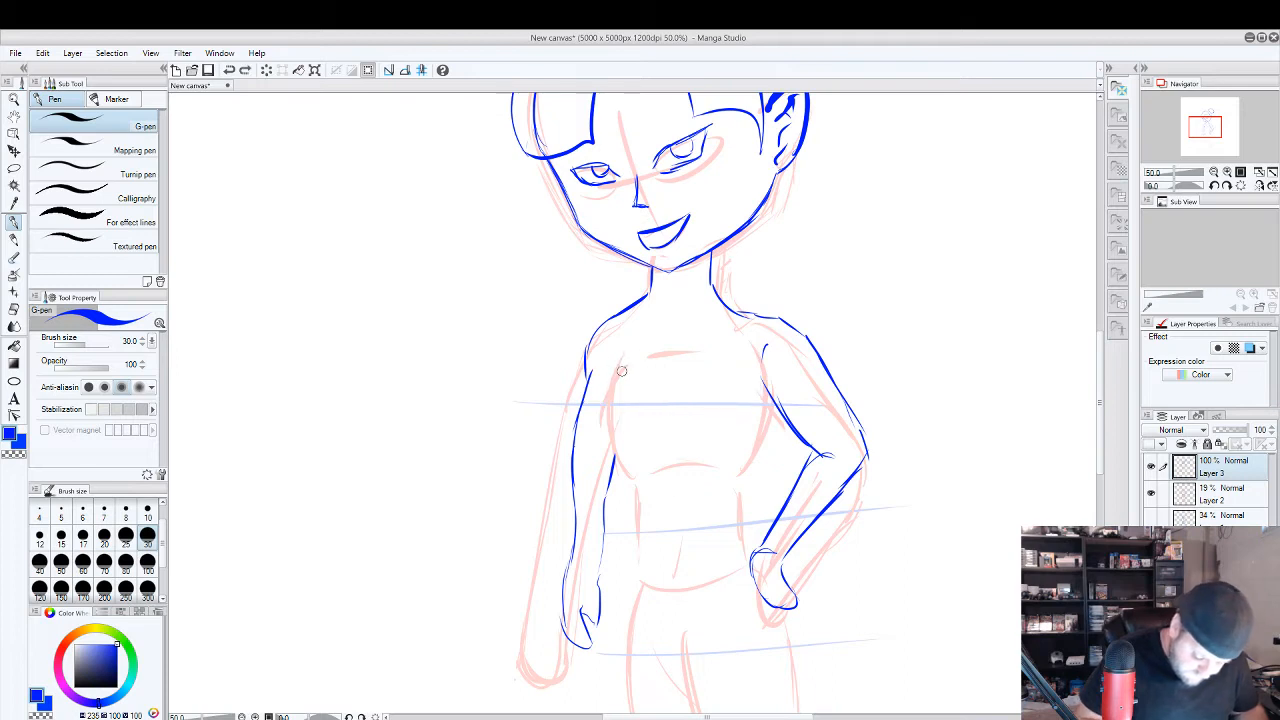
Outline the chest with curved side and lower strokes, and trace both sides of the torso down to the hips.
{"action": "mouse_move", "coordinate": [621, 356]}
{"action": "left_mouse_down"}
{"action": "mouse_move", "coordinate": [638, 392]}
{"action": "mouse_move", "coordinate": [608, 408]}
{"action": "mouse_move", "coordinate": [616, 425]}
{"action": "mouse_move", "coordinate": [656, 410]}
{"action": "left_mouse_up"}
{"action": "left_click_drag", "start_coordinate": [733, 418], "coordinate": [751, 356]}
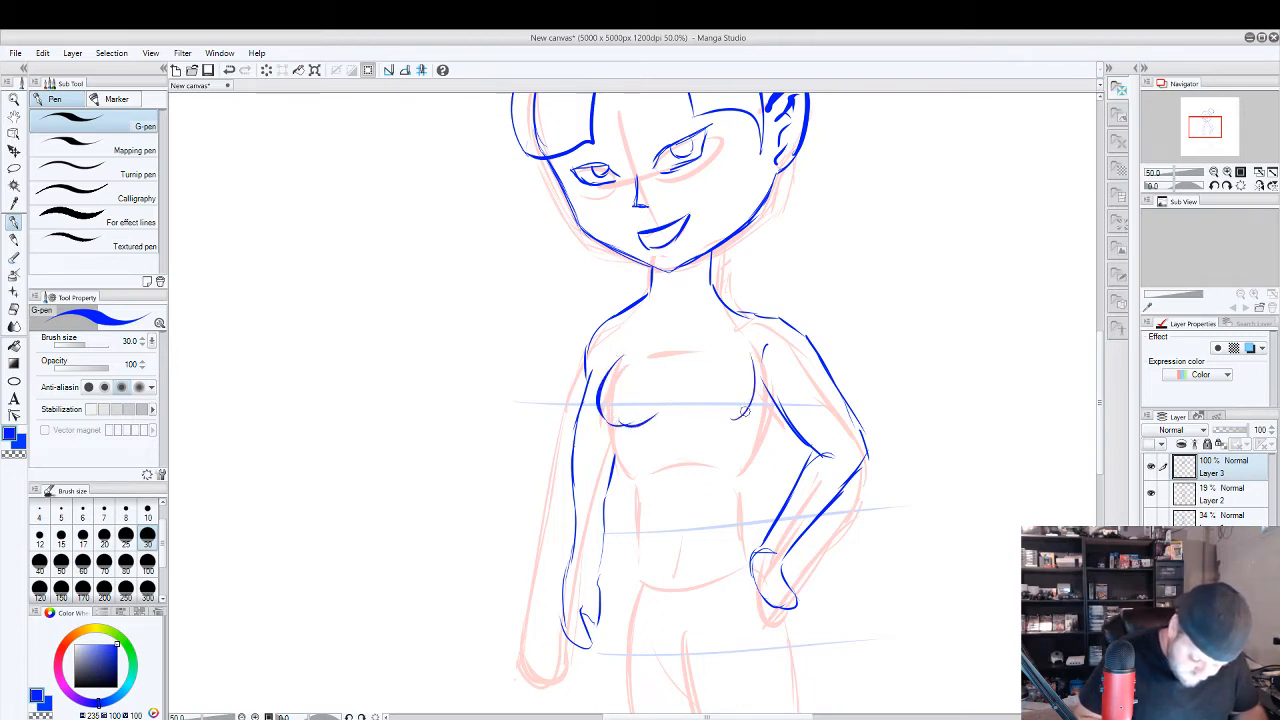
{"action": "mouse_move", "coordinate": [744, 414]}
{"action": "left_mouse_down"}
{"action": "mouse_move", "coordinate": [676, 412]}
{"action": "mouse_move", "coordinate": [618, 450]}
{"action": "mouse_move", "coordinate": [635, 573]}
{"action": "mouse_move", "coordinate": [636, 478]}
{"action": "mouse_move", "coordinate": [622, 452]}
{"action": "left_mouse_up"}
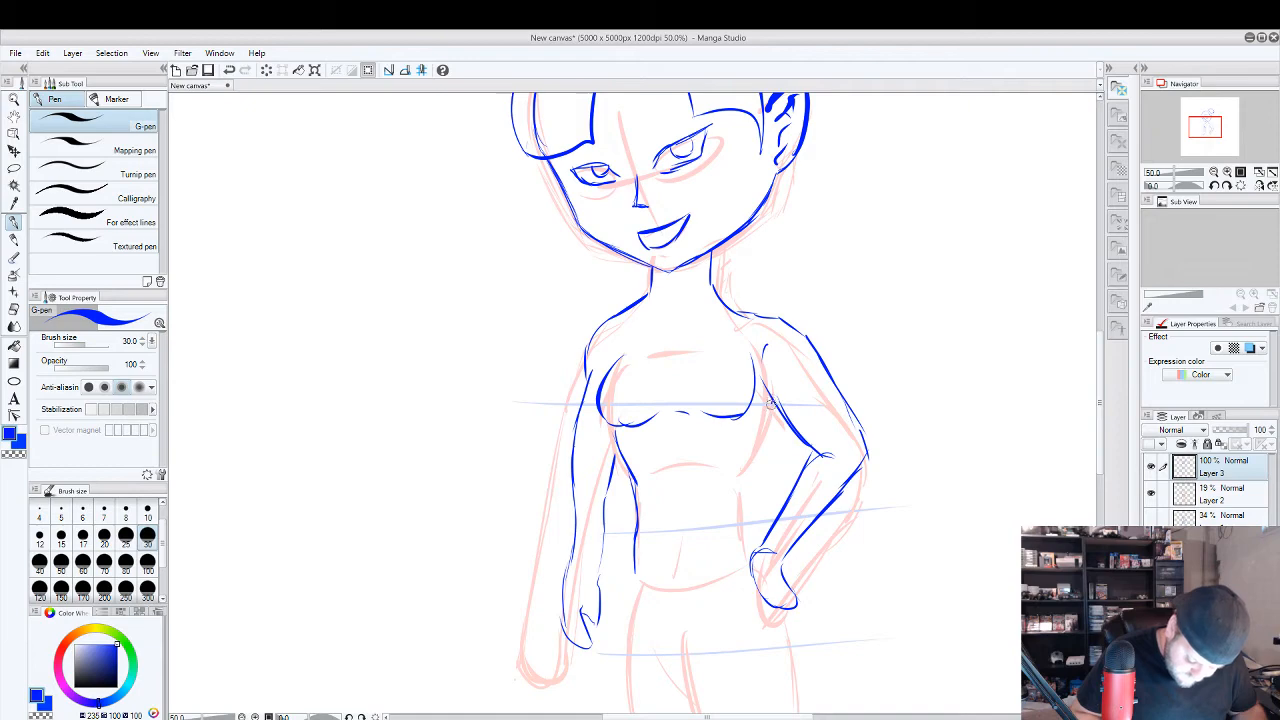
{"action": "mouse_move", "coordinate": [771, 402]}
{"action": "left_mouse_down"}
{"action": "mouse_move", "coordinate": [739, 478]}
{"action": "mouse_move", "coordinate": [751, 550]}
{"action": "left_mouse_up"}
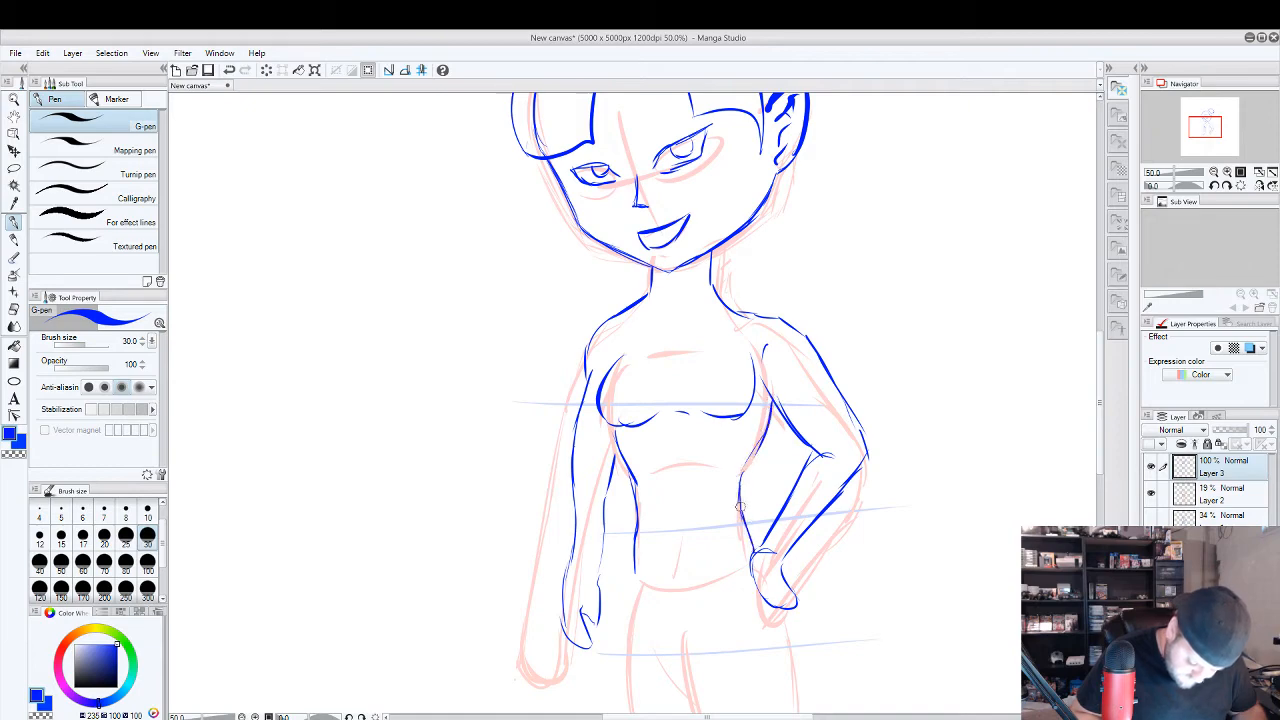
Add short rib and abdomen marks and draw a thick curved waistline between the hips.
{"action": "left_click_drag", "start_coordinate": [663, 457], "coordinate": [700, 455]}
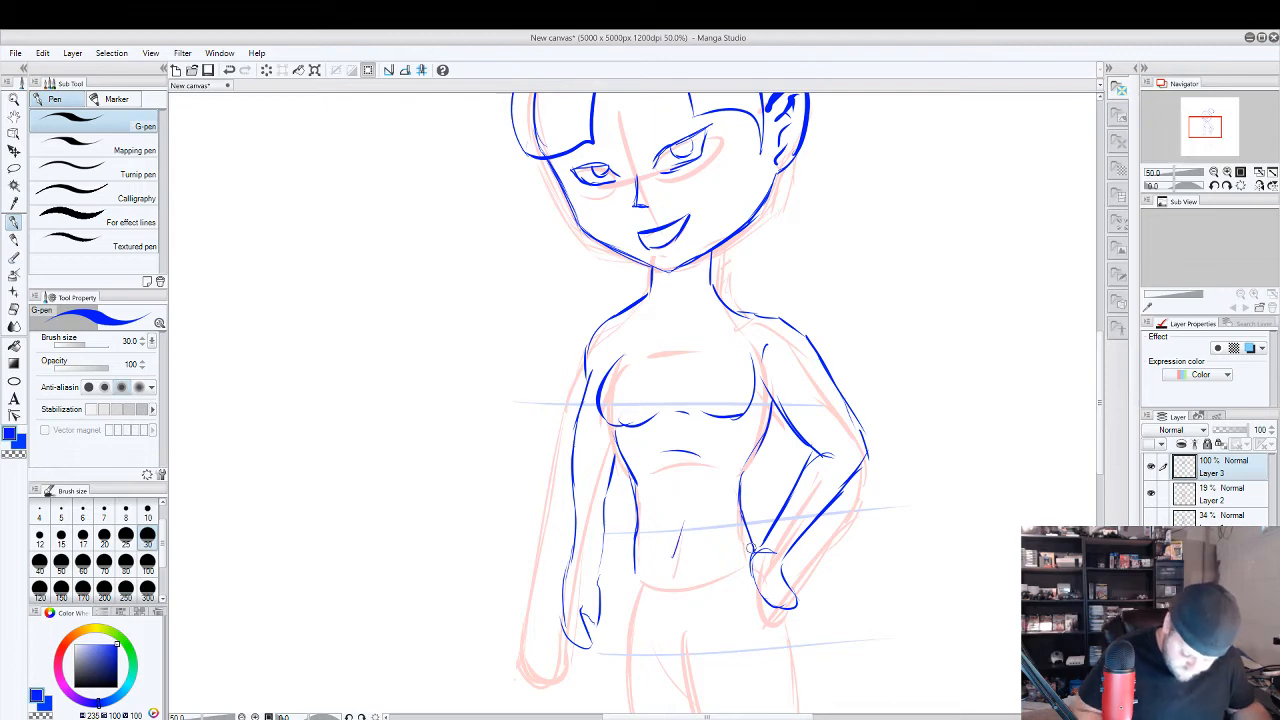
{"action": "left_click_drag", "start_coordinate": [750, 551], "coordinate": [632, 570]}
{"action": "left_click_drag", "start_coordinate": [717, 597], "coordinate": [694, 477]}
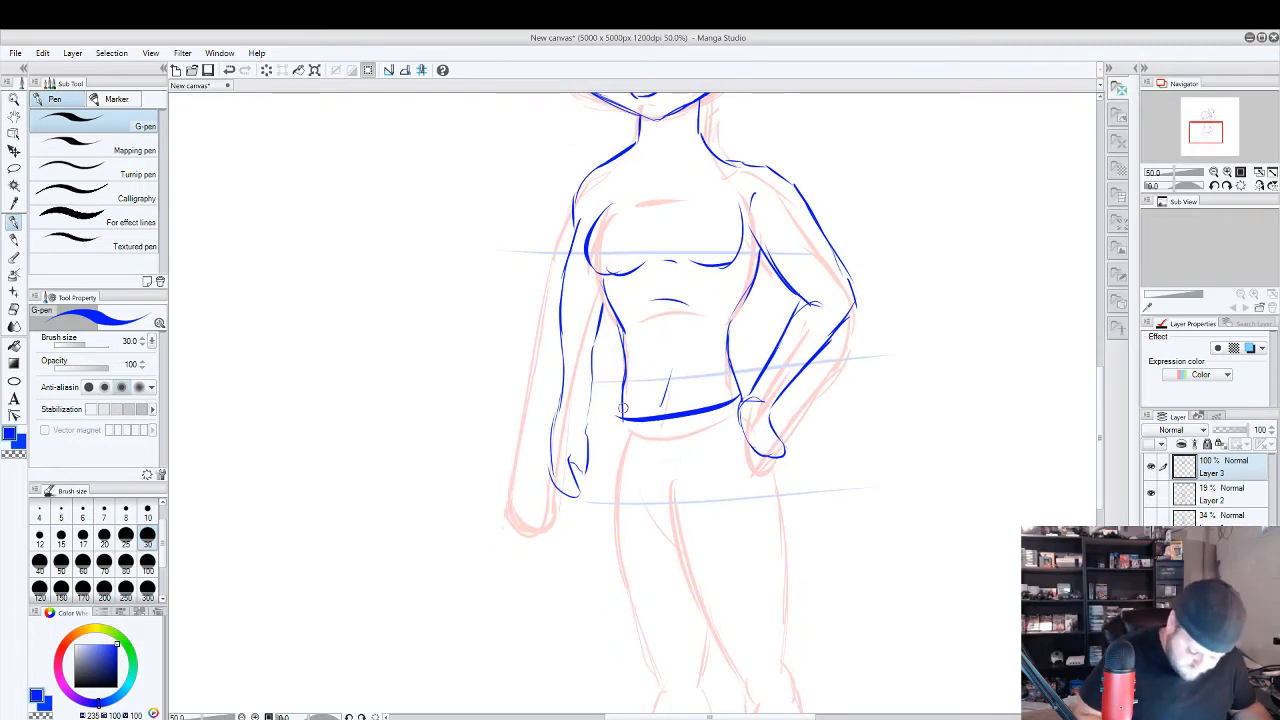
Add a curved lower edge beneath the waistline and draw the crotch crease and both thighs down to the knees in blue.
{"action": "mouse_move", "coordinate": [619, 420]}
{"action": "left_mouse_down"}
{"action": "mouse_move", "coordinate": [665, 455]}
{"action": "mouse_move", "coordinate": [736, 416]}
{"action": "left_mouse_up"}
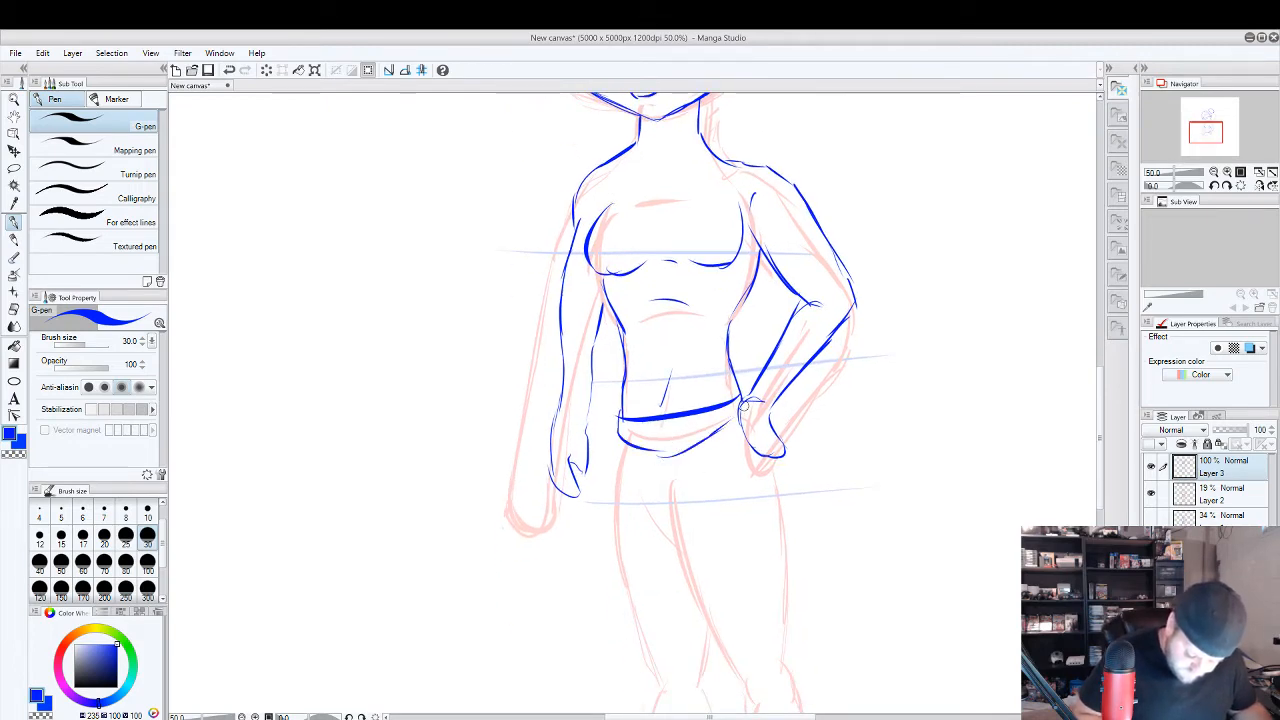
{"action": "left_click_drag", "start_coordinate": [657, 537], "coordinate": [630, 334]}
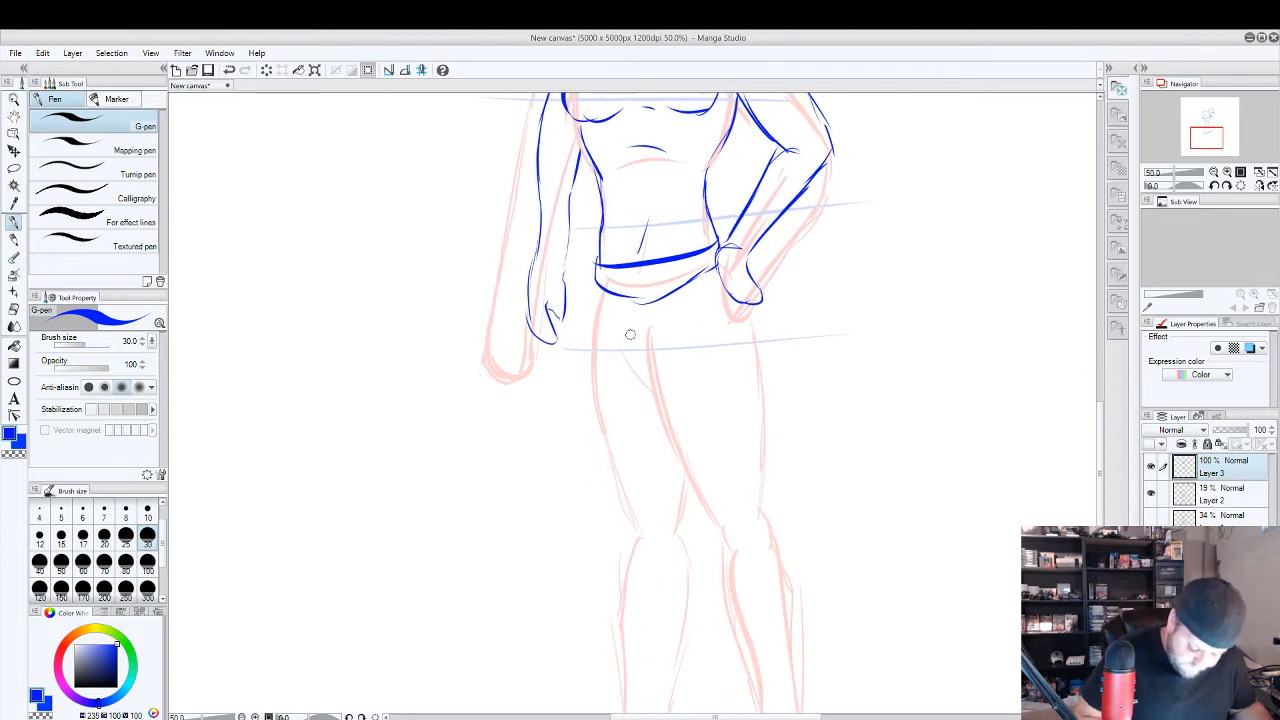
{"action": "left_click_drag", "start_coordinate": [597, 292], "coordinate": [600, 500]}
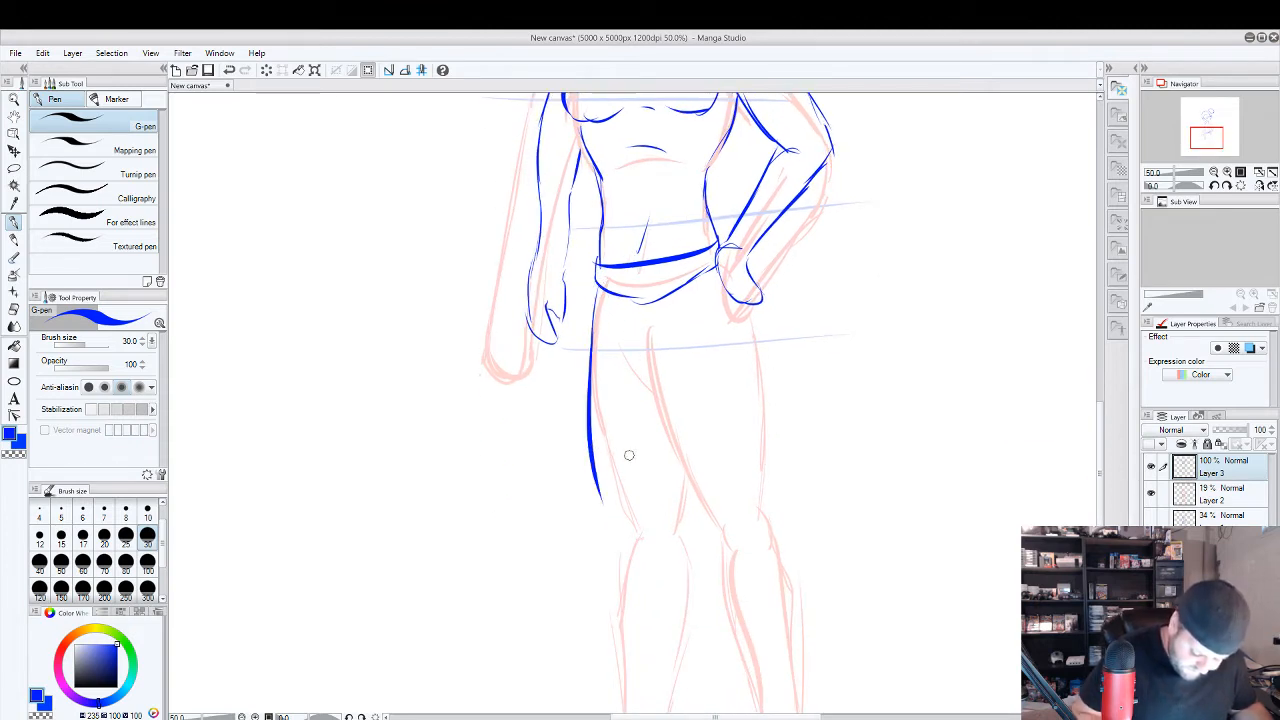
{"action": "key", "text": "ctrl+z"}
{"action": "mouse_move", "coordinate": [748, 318]}
{"action": "left_mouse_down"}
{"action": "mouse_move", "coordinate": [753, 510]}
{"action": "mouse_move", "coordinate": [648, 370]}
{"action": "mouse_move", "coordinate": [652, 322]}
{"action": "left_mouse_up"}
{"action": "left_click_drag", "start_coordinate": [646, 374], "coordinate": [619, 334]}
{"action": "mouse_move", "coordinate": [598, 284]}
{"action": "left_mouse_down"}
{"action": "mouse_move", "coordinate": [588, 386]}
{"action": "mouse_move", "coordinate": [633, 518]}
{"action": "mouse_move", "coordinate": [724, 545]}
{"action": "left_mouse_up"}
{"action": "left_click_drag", "start_coordinate": [781, 553], "coordinate": [781, 491]}
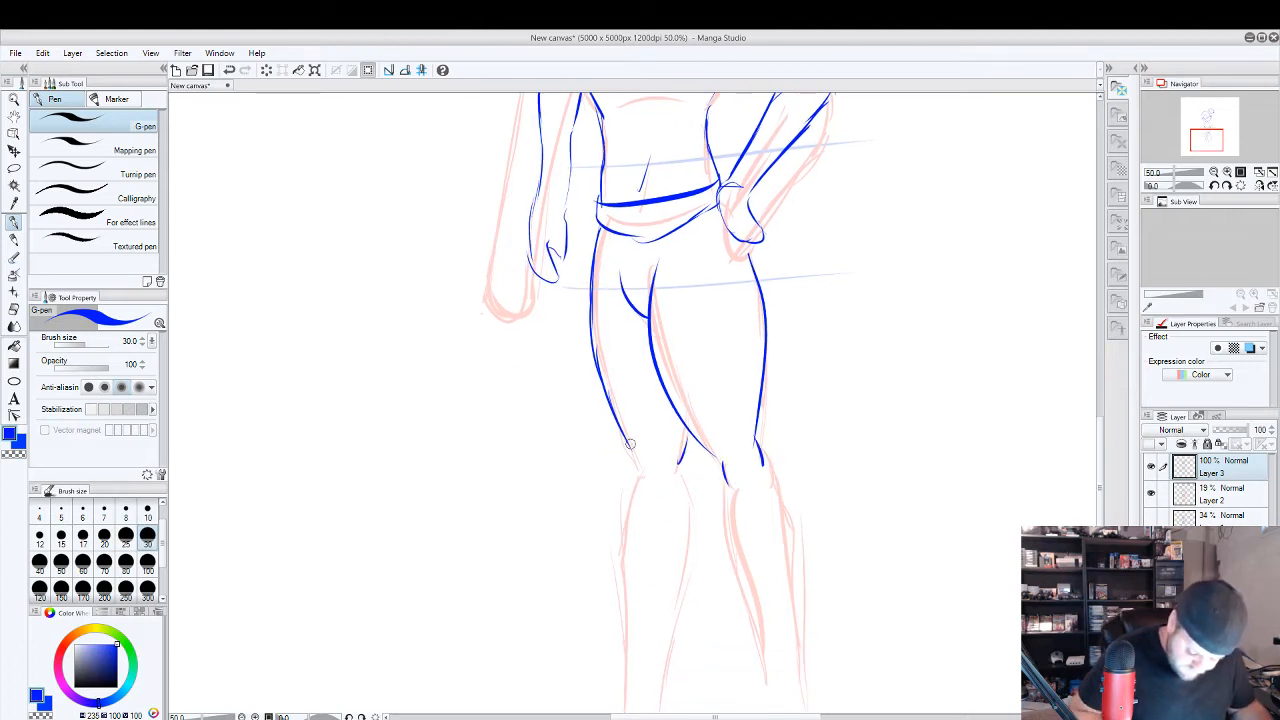
Draw the inner and outer contours of both lower legs in blue from the knees to the ankles.
{"action": "mouse_move", "coordinate": [703, 511]}
{"action": "left_mouse_down"}
{"action": "mouse_move", "coordinate": [685, 366]}
{"action": "mouse_move", "coordinate": [648, 566]}
{"action": "left_mouse_up"}
{"action": "left_click_drag", "start_coordinate": [615, 339], "coordinate": [604, 556]}
{"action": "key", "text": "ctrl+z"}
{"action": "mouse_move", "coordinate": [615, 339]}
{"action": "left_mouse_down"}
{"action": "mouse_move", "coordinate": [604, 397]}
{"action": "mouse_move", "coordinate": [615, 566]}
{"action": "left_mouse_up"}
{"action": "left_click_drag", "start_coordinate": [713, 356], "coordinate": [758, 568]}
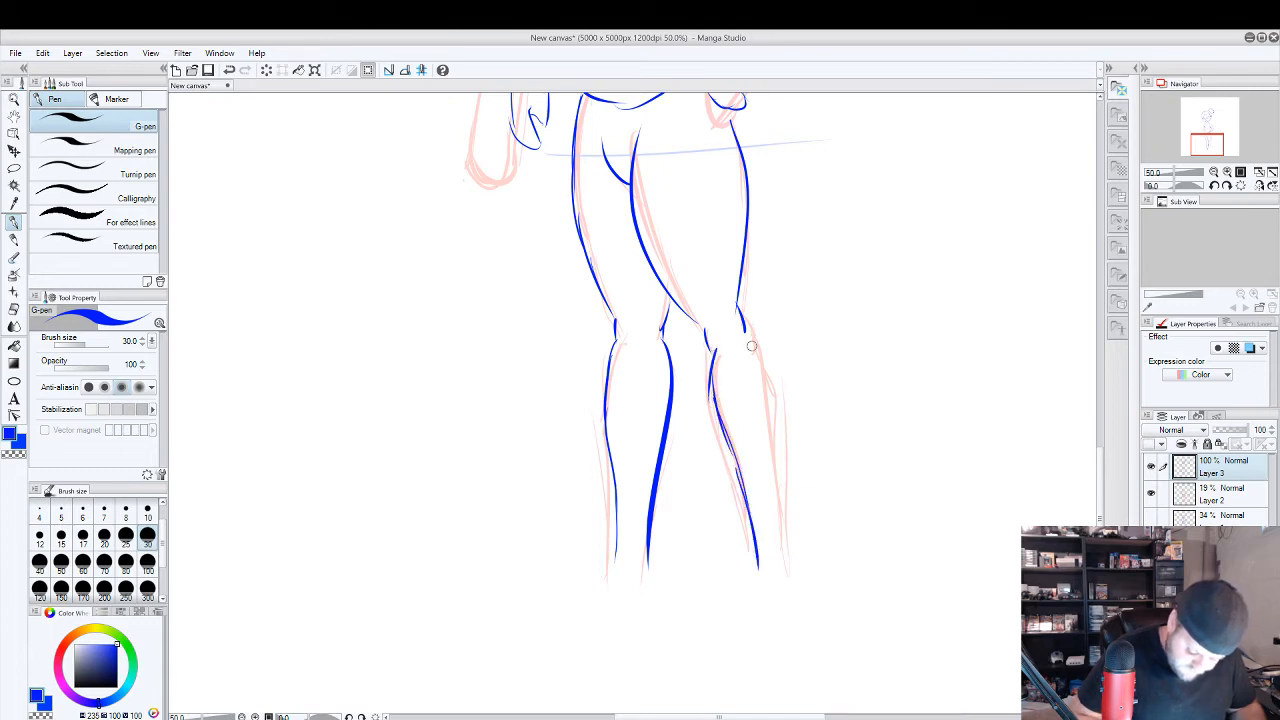
{"action": "mouse_move", "coordinate": [746, 335]}
{"action": "left_mouse_down"}
{"action": "mouse_move", "coordinate": [767, 370]}
{"action": "mouse_move", "coordinate": [783, 556]}
{"action": "left_mouse_up"}
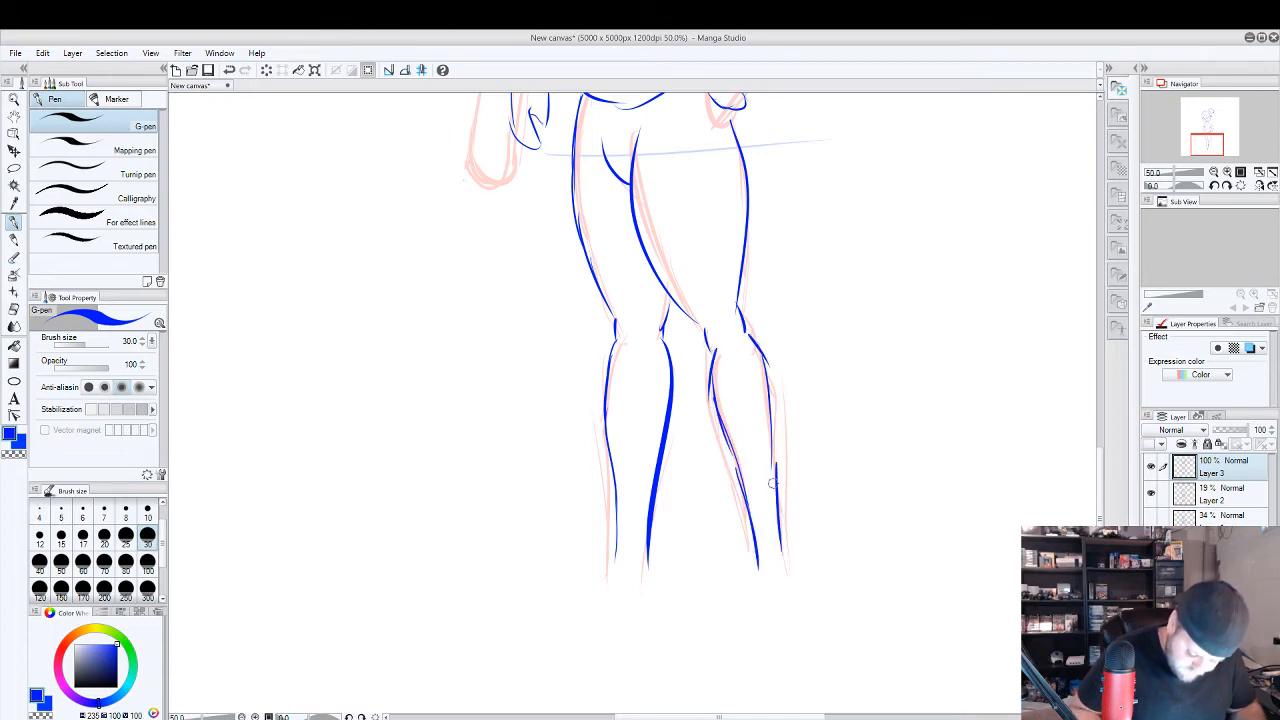
Erase the overlong line ends at both ankles and draw a simple outlined foot on each leg.
{"action": "key", "text": "e"}
{"action": "left_click_drag", "start_coordinate": [592, 545], "coordinate": [834, 525]}
{"action": "mouse_move", "coordinate": [736, 534]}
{"action": "left_mouse_down"}
{"action": "mouse_move", "coordinate": [778, 547]}
{"action": "mouse_move", "coordinate": [770, 540]}
{"action": "left_mouse_up"}
{"action": "mouse_move", "coordinate": [637, 541]}
{"action": "left_mouse_down"}
{"action": "mouse_move", "coordinate": [617, 551]}
{"action": "mouse_move", "coordinate": [654, 560]}
{"action": "mouse_move", "coordinate": [666, 540]}
{"action": "left_mouse_up"}
{"action": "left_click", "coordinate": [14, 223]}
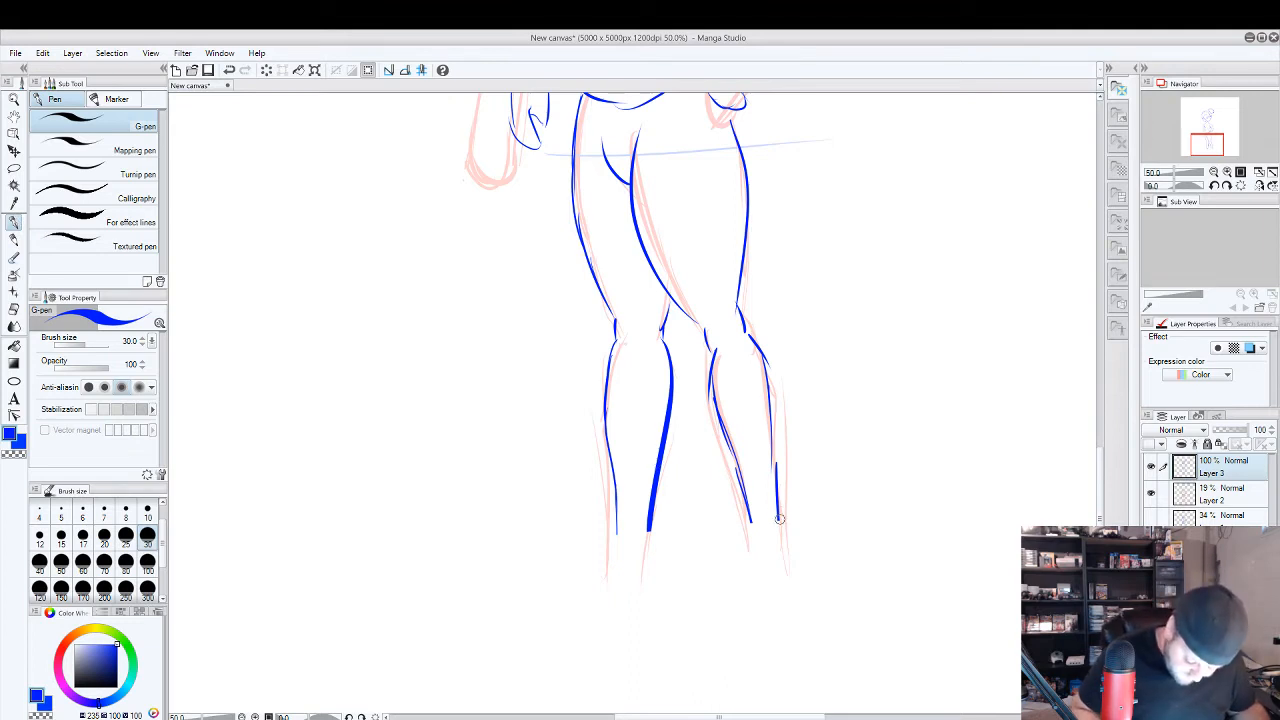
{"action": "mouse_move", "coordinate": [779, 519]}
{"action": "left_mouse_down"}
{"action": "mouse_move", "coordinate": [811, 566]}
{"action": "mouse_move", "coordinate": [746, 558]}
{"action": "mouse_move", "coordinate": [746, 527]}
{"action": "left_mouse_up"}
{"action": "mouse_move", "coordinate": [617, 533]}
{"action": "left_mouse_down"}
{"action": "mouse_move", "coordinate": [591, 589]}
{"action": "mouse_move", "coordinate": [584, 566]}
{"action": "mouse_move", "coordinate": [627, 581]}
{"action": "mouse_move", "coordinate": [600, 588]}
{"action": "mouse_move", "coordinate": [649, 560]}
{"action": "mouse_move", "coordinate": [650, 526]}
{"action": "left_mouse_up"}
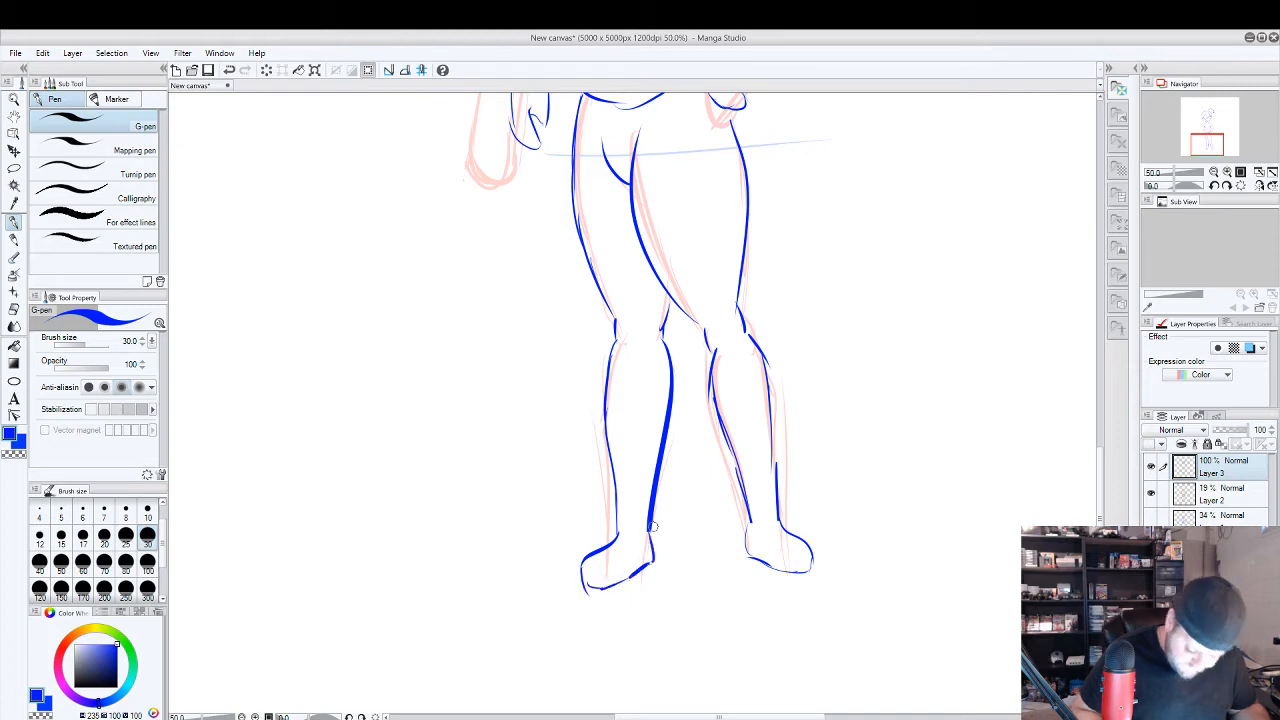
Hide the red guide sketch on Layer 2 and add a small navel and short abdomen marks to the blue figure.
{"action": "scroll", "coordinate": [836, 310], "scroll_direction": "down", "scroll_amount": 1}
{"action": "left_click_drag", "start_coordinate": [877, 280], "coordinate": [826, 522]}
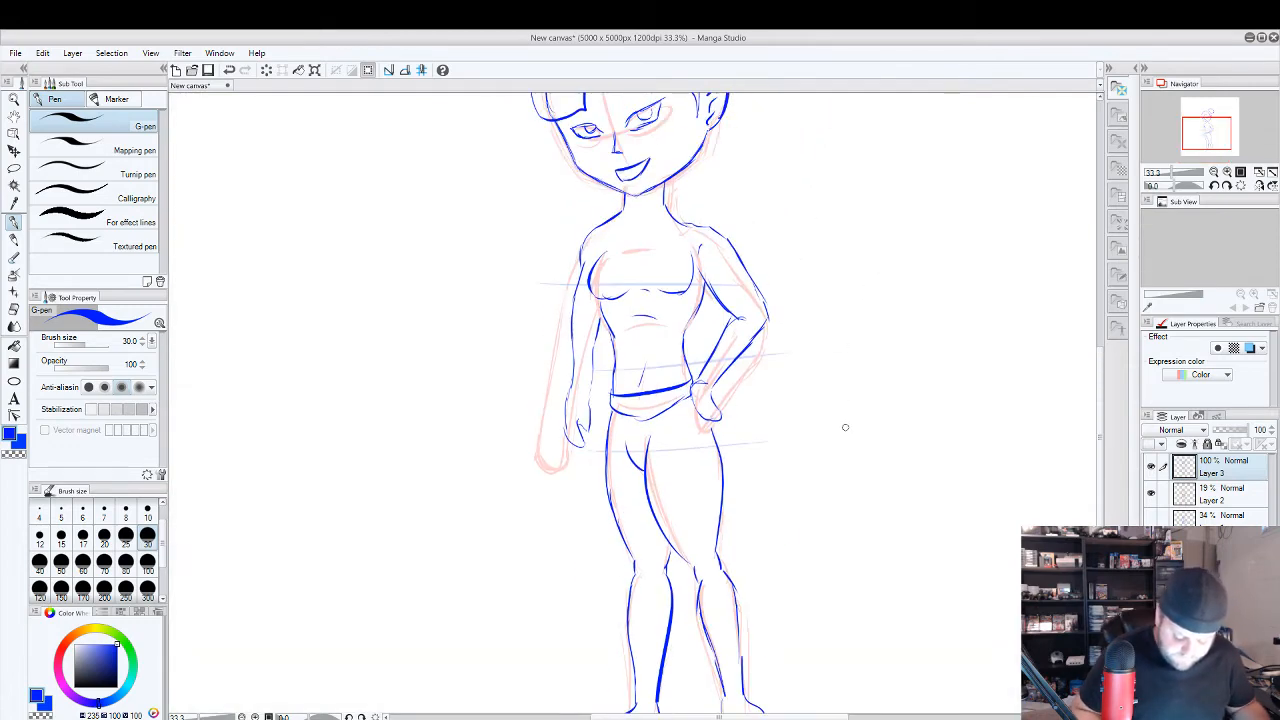
{"action": "scroll", "coordinate": [847, 430], "scroll_direction": "down", "scroll_amount": 1}
{"action": "left_click_drag", "start_coordinate": [866, 429], "coordinate": [822, 475]}
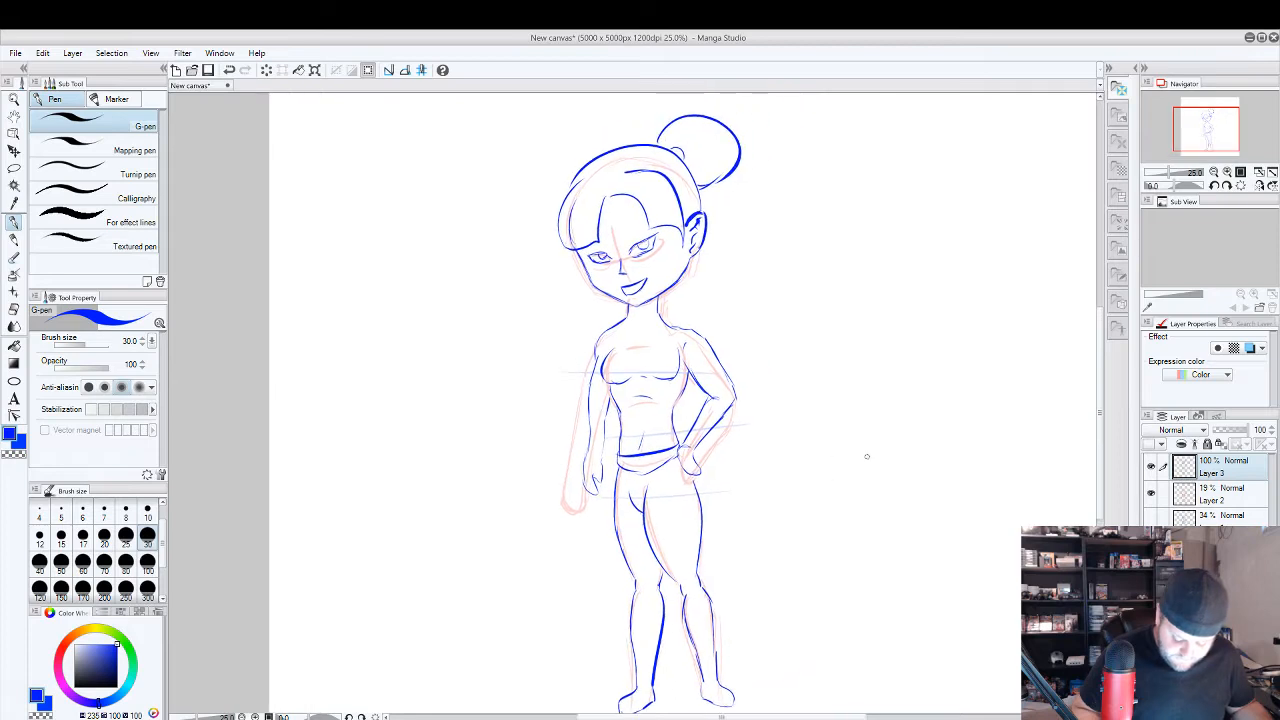
{"action": "left_click", "coordinate": [1152, 495]}
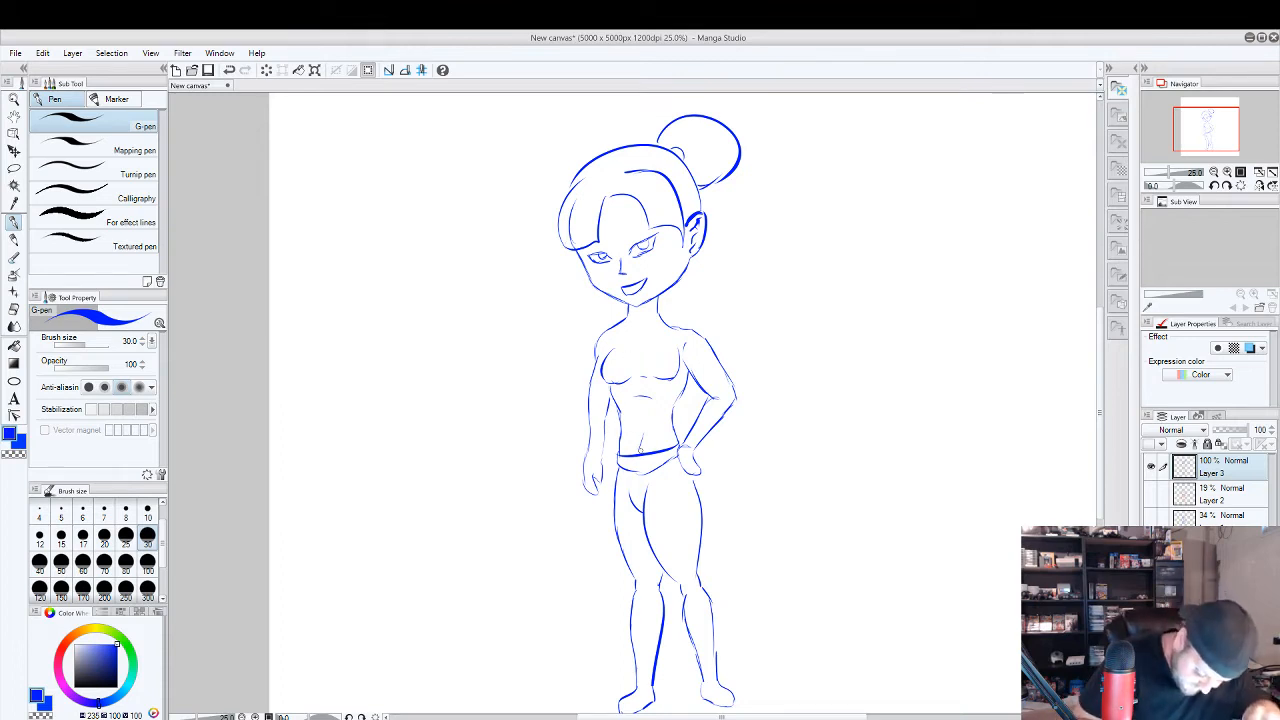
{"action": "left_click_drag", "start_coordinate": [641, 434], "coordinate": [639, 447]}
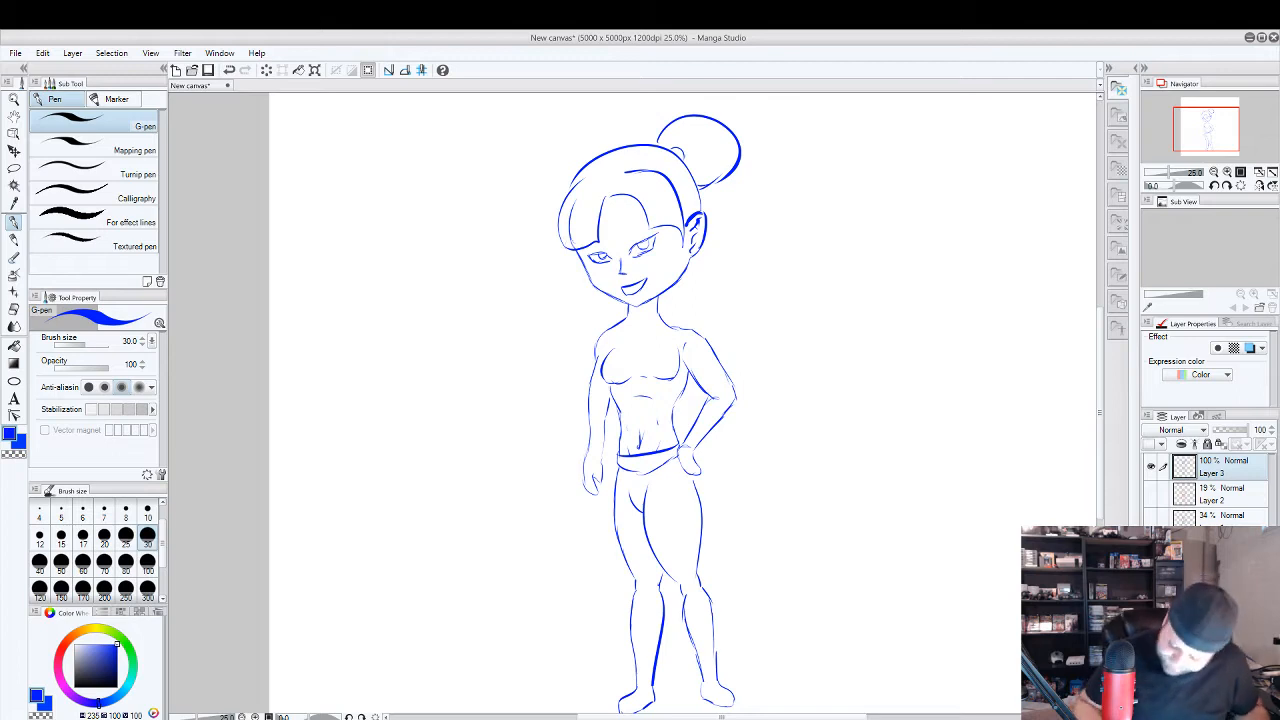
Add a new layer above Layer 3, fade Layer 3 to 17% opacity, and make the new layer active.
{"action": "left_click", "coordinate": [1224, 430]}
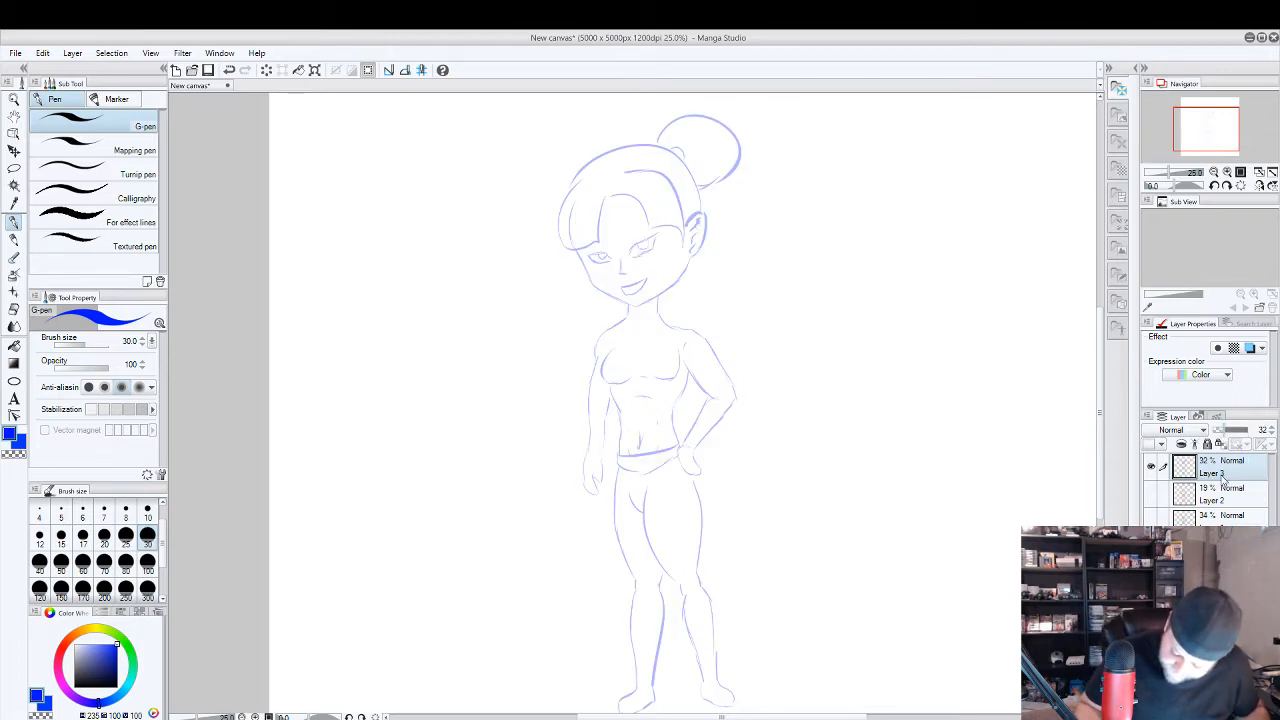
{"action": "right_click", "coordinate": [1214, 562]}
{"action": "left_click", "coordinate": [1206, 329]}
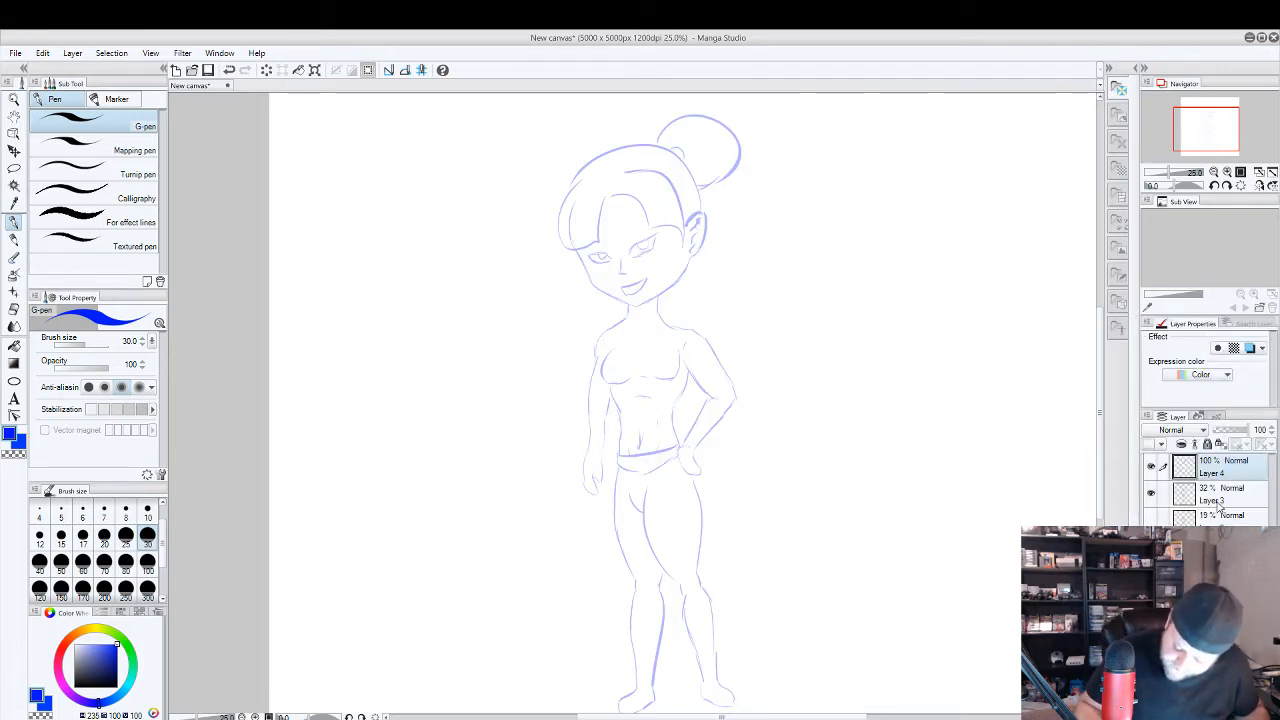
{"action": "left_click", "coordinate": [1231, 500]}
{"action": "left_click_drag", "start_coordinate": [1221, 432], "coordinate": [1216, 432]}
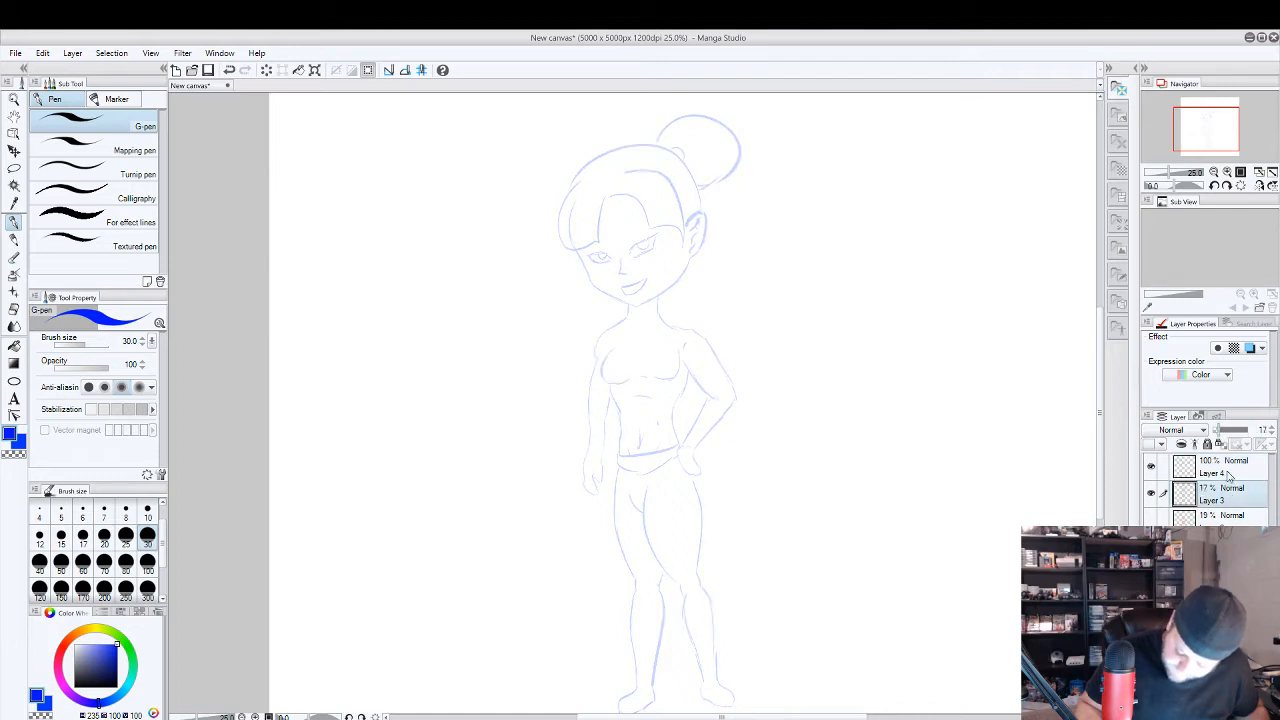
{"action": "left_click", "coordinate": [1233, 476]}
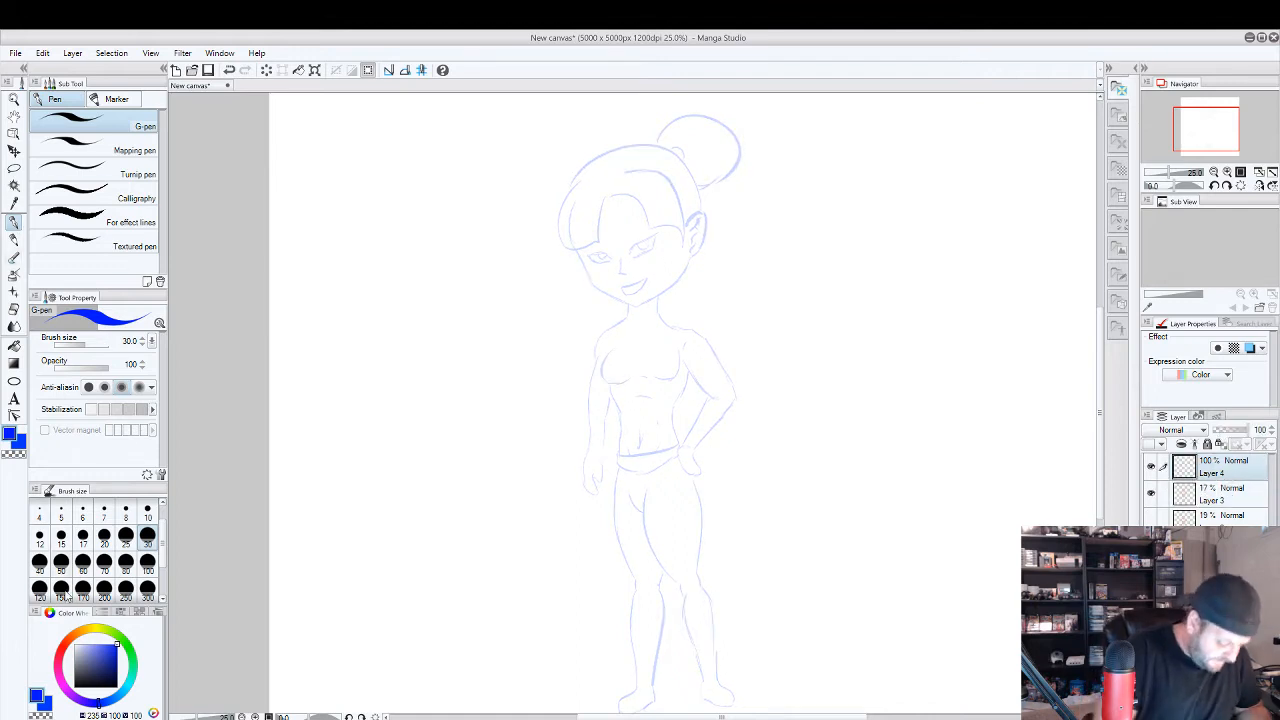
Set the G-pen colour to a dark red with hue 6, saturation 94 and value 69, and the brush size to 20.
{"action": "left_click", "coordinate": [84, 673]}
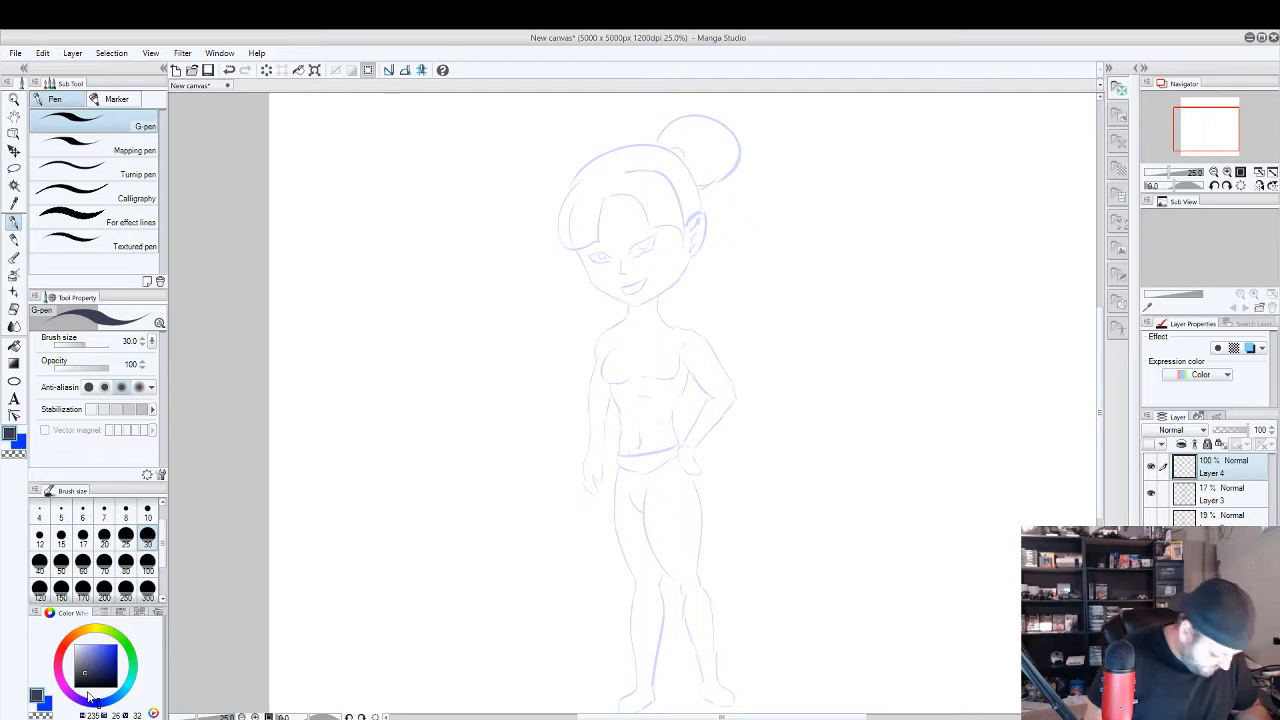
{"action": "left_click", "coordinate": [84, 676]}
{"action": "left_click", "coordinate": [65, 642]}
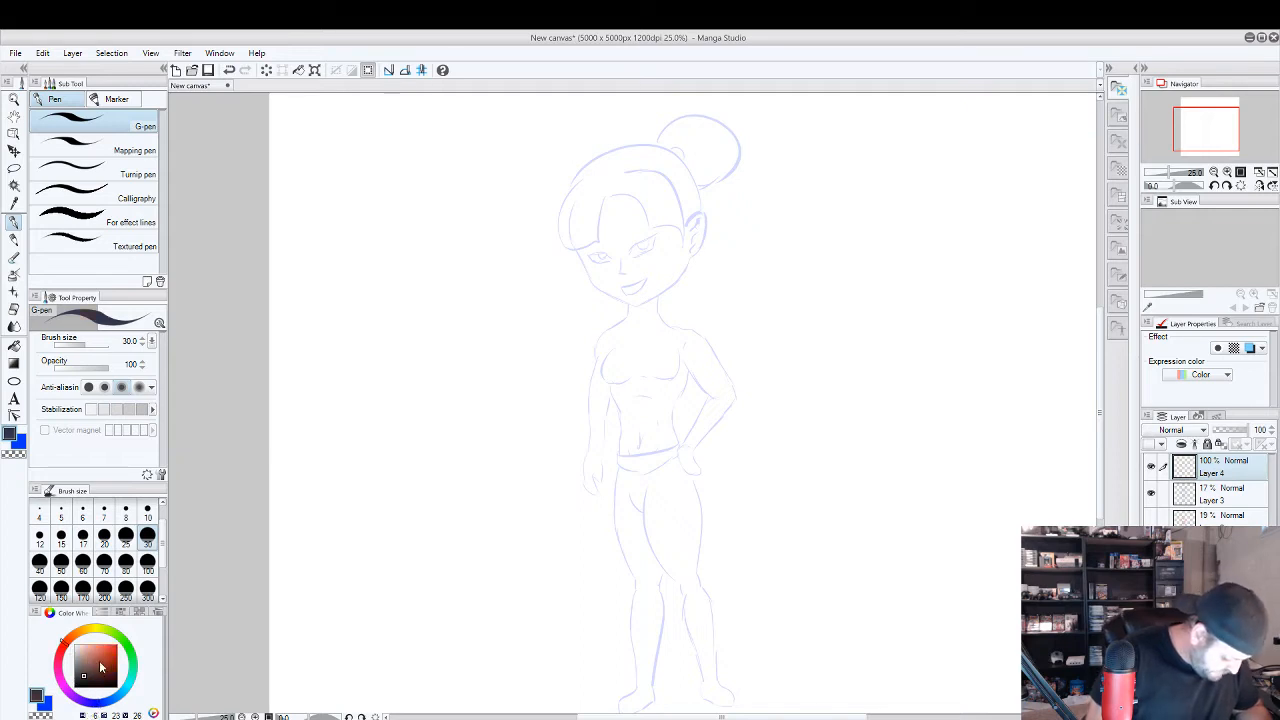
{"action": "left_click", "coordinate": [101, 667]}
{"action": "left_click", "coordinate": [115, 657]}
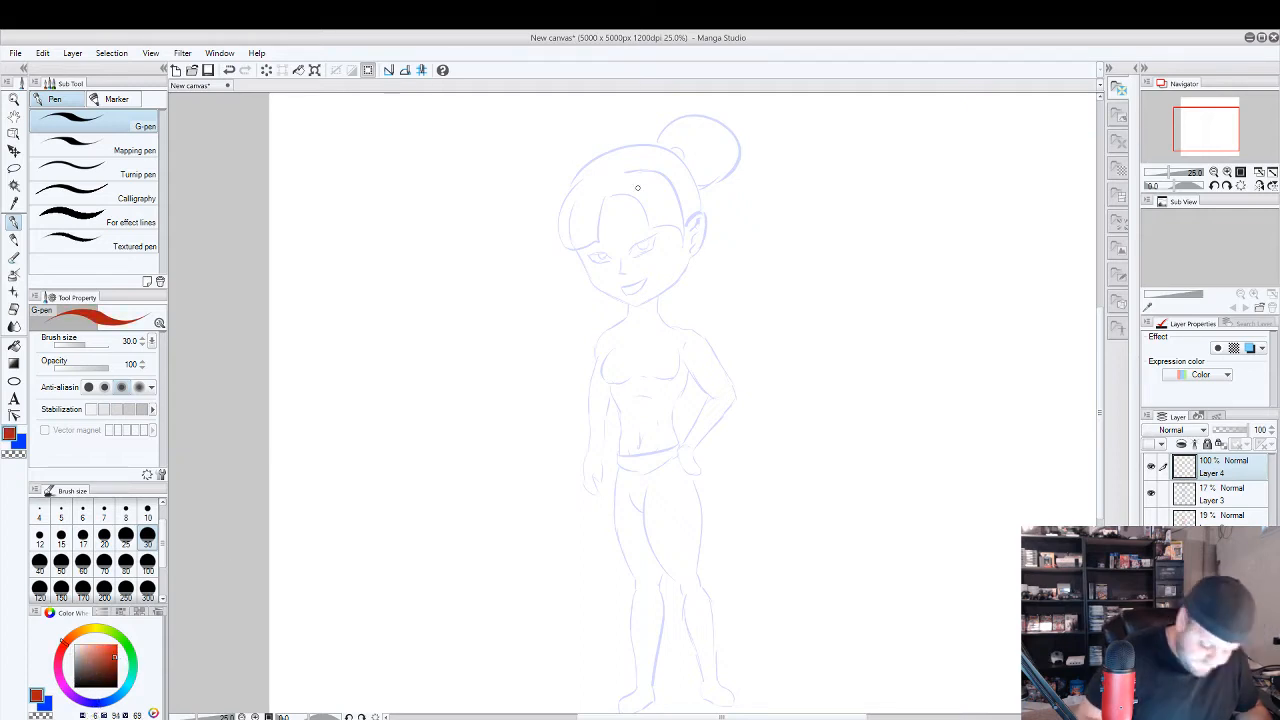
{"action": "scroll", "coordinate": [637, 187], "scroll_direction": "up", "scroll_amount": 3}
{"action": "scroll", "coordinate": [714, 323], "scroll_direction": "down", "scroll_amount": 1}
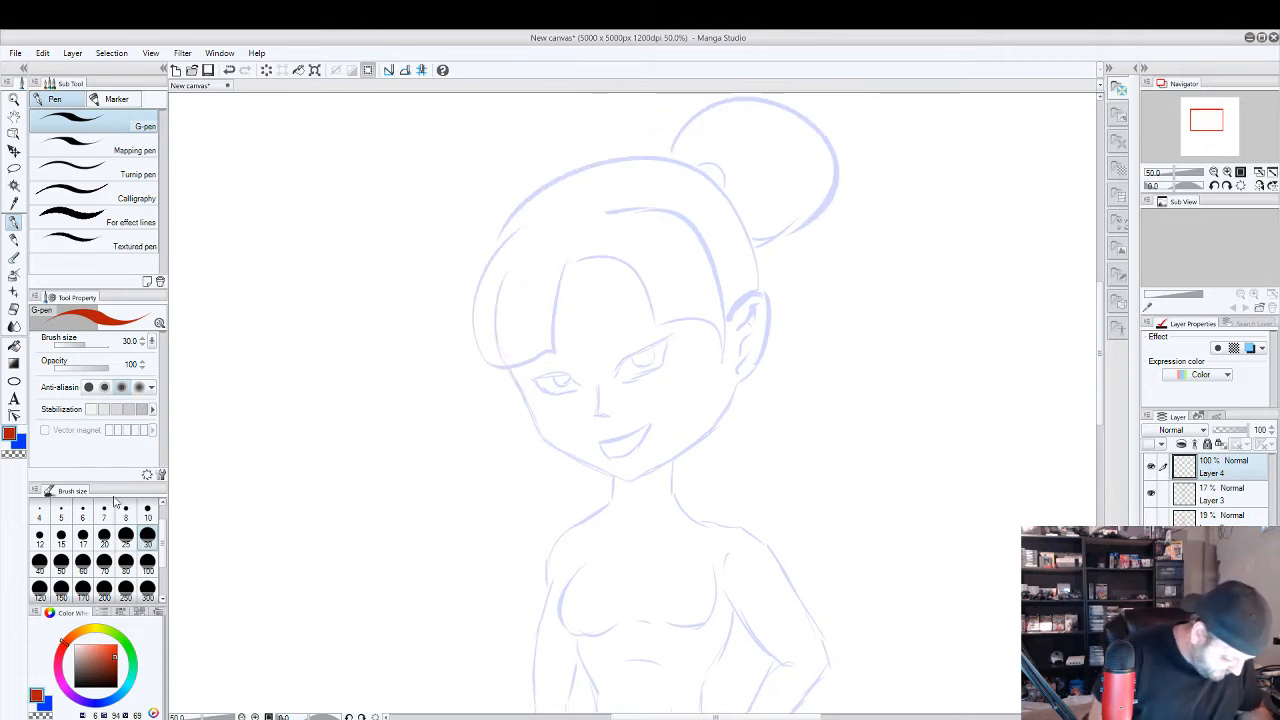
{"action": "left_click", "coordinate": [104, 536]}
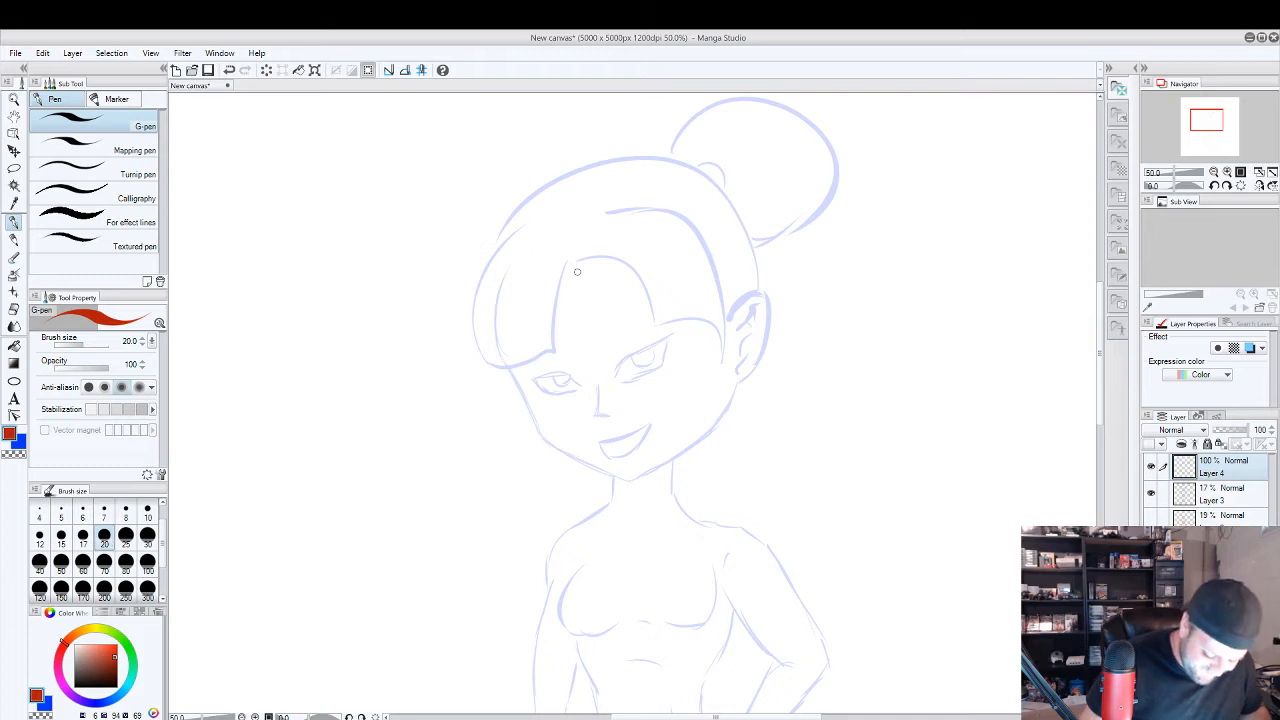
Trace the left section of the bangs in red, with a thick parting edge, strand lines, scalloped tips and a curved outer contour.
{"action": "mouse_move", "coordinate": [566, 262]}
{"action": "left_mouse_down"}
{"action": "mouse_move", "coordinate": [563, 345]}
{"action": "mouse_move", "coordinate": [550, 313]}
{"action": "mouse_move", "coordinate": [565, 348]}
{"action": "left_mouse_up"}
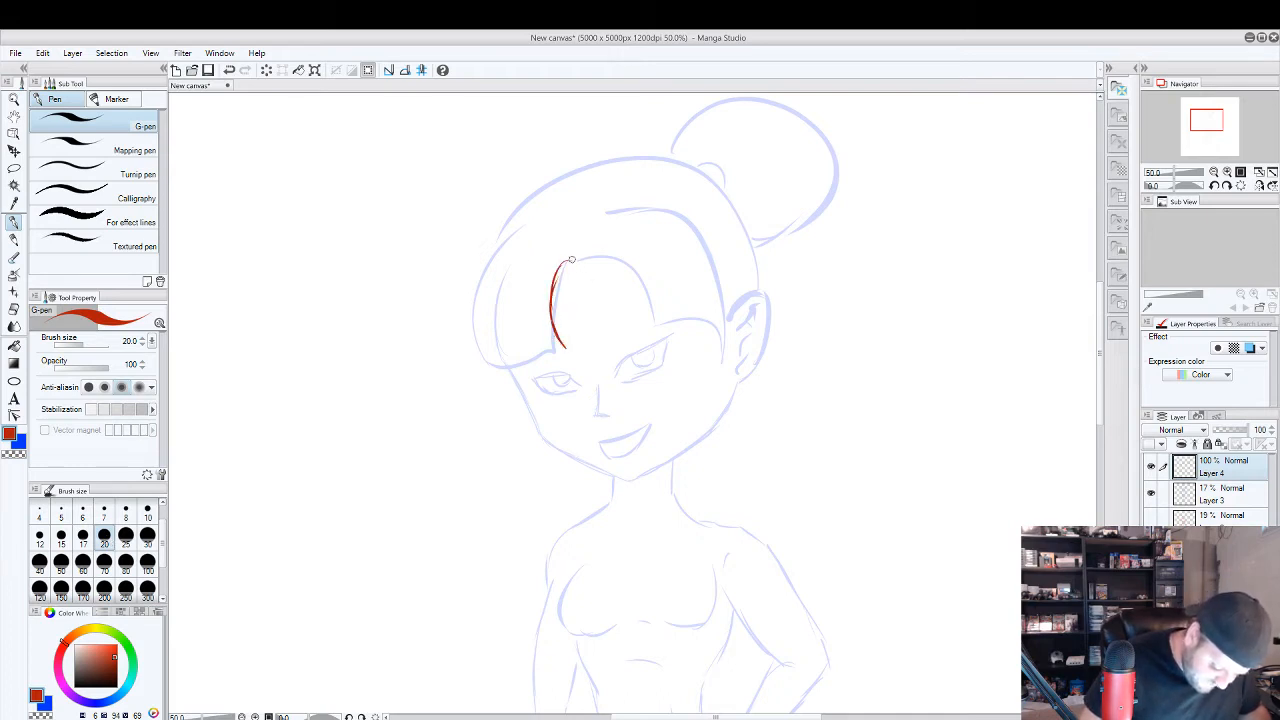
{"action": "left_click_drag", "start_coordinate": [575, 262], "coordinate": [553, 301]}
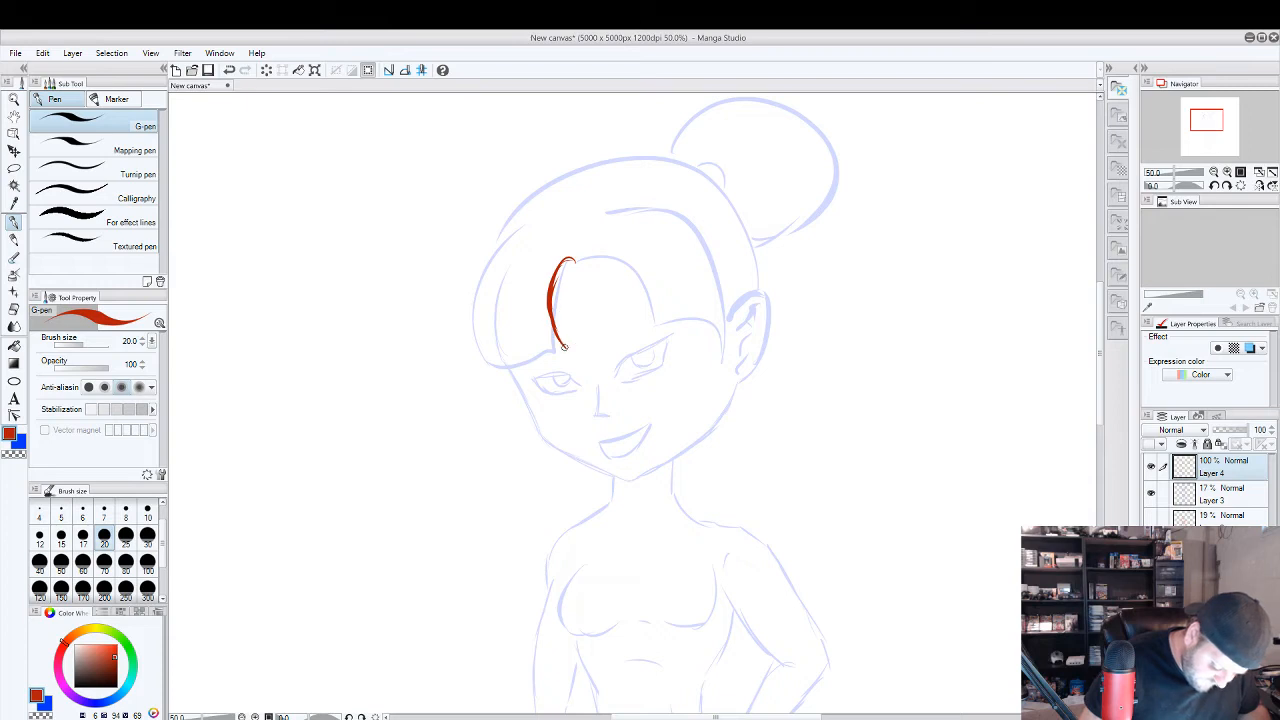
{"action": "mouse_move", "coordinate": [565, 348]}
{"action": "left_mouse_down"}
{"action": "mouse_move", "coordinate": [543, 350]}
{"action": "mouse_move", "coordinate": [527, 302]}
{"action": "left_mouse_up"}
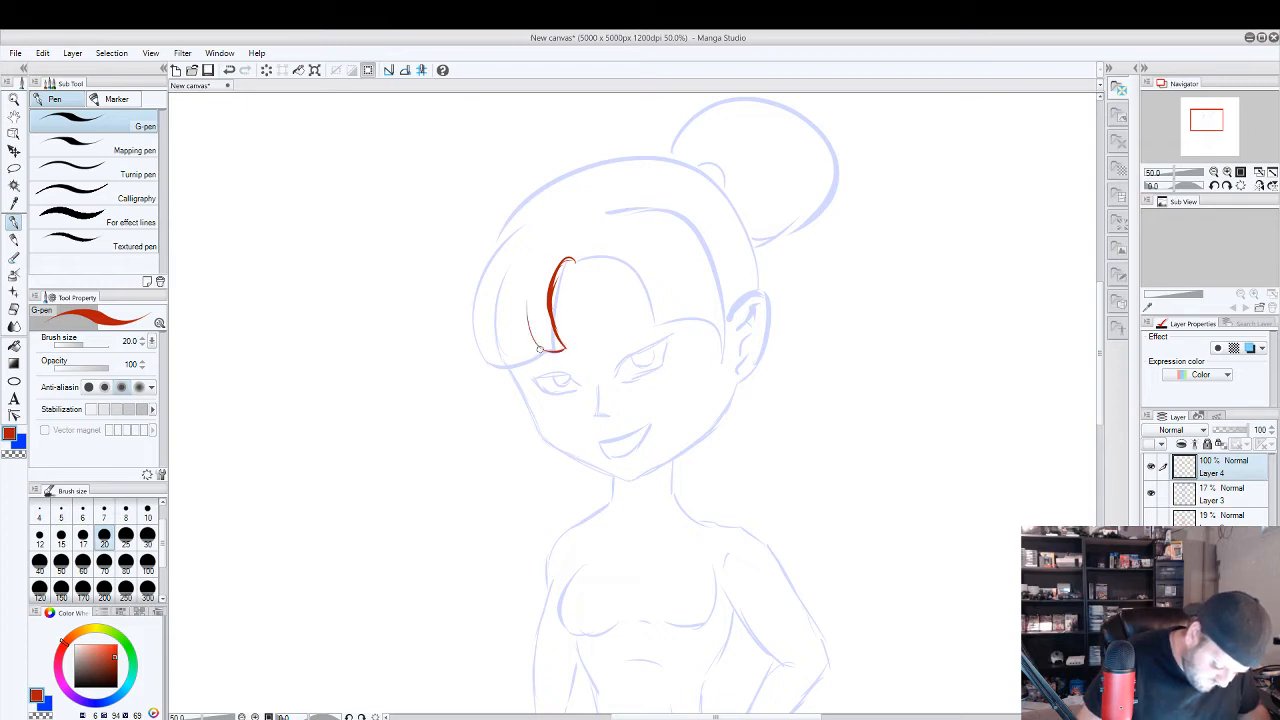
{"action": "mouse_move", "coordinate": [541, 351]}
{"action": "left_mouse_down"}
{"action": "mouse_move", "coordinate": [499, 356]}
{"action": "mouse_move", "coordinate": [492, 306]}
{"action": "left_mouse_up"}
{"action": "left_click_drag", "start_coordinate": [499, 355], "coordinate": [486, 358]}
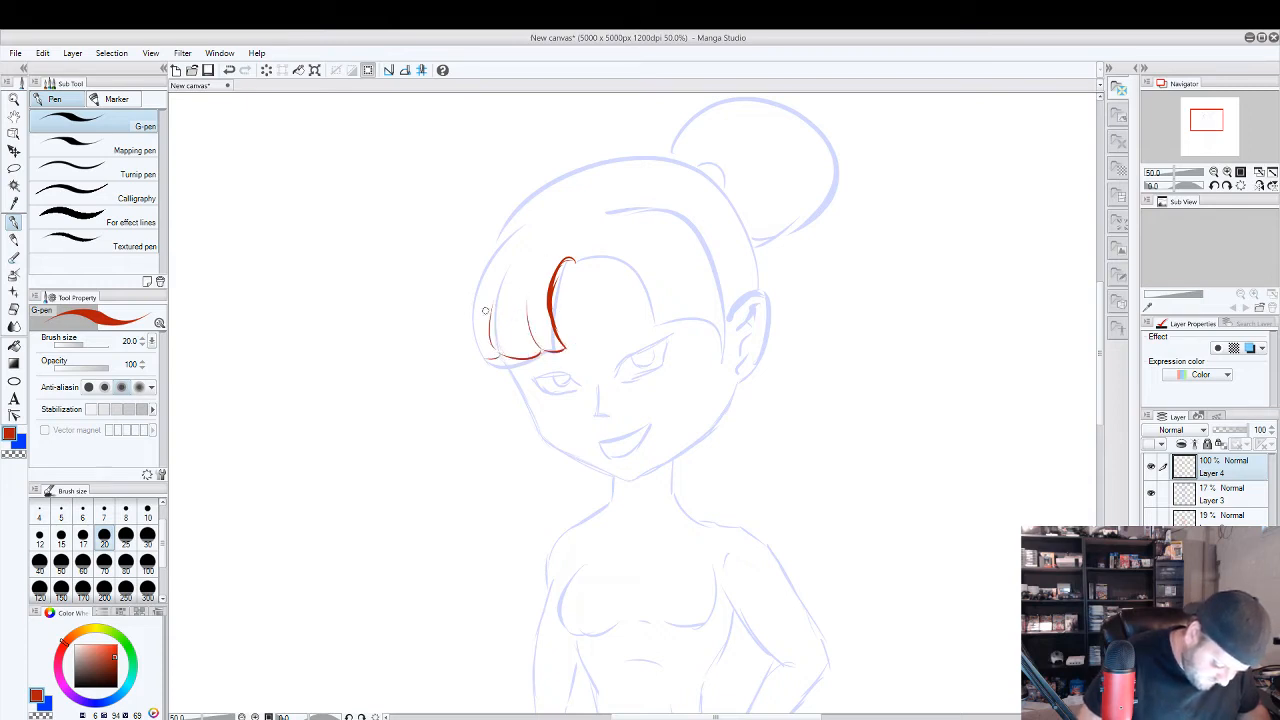
{"action": "mouse_move", "coordinate": [535, 221]}
{"action": "left_mouse_down"}
{"action": "mouse_move", "coordinate": [488, 251]}
{"action": "mouse_move", "coordinate": [502, 345]}
{"action": "mouse_move", "coordinate": [482, 334]}
{"action": "mouse_move", "coordinate": [500, 362]}
{"action": "left_mouse_up"}
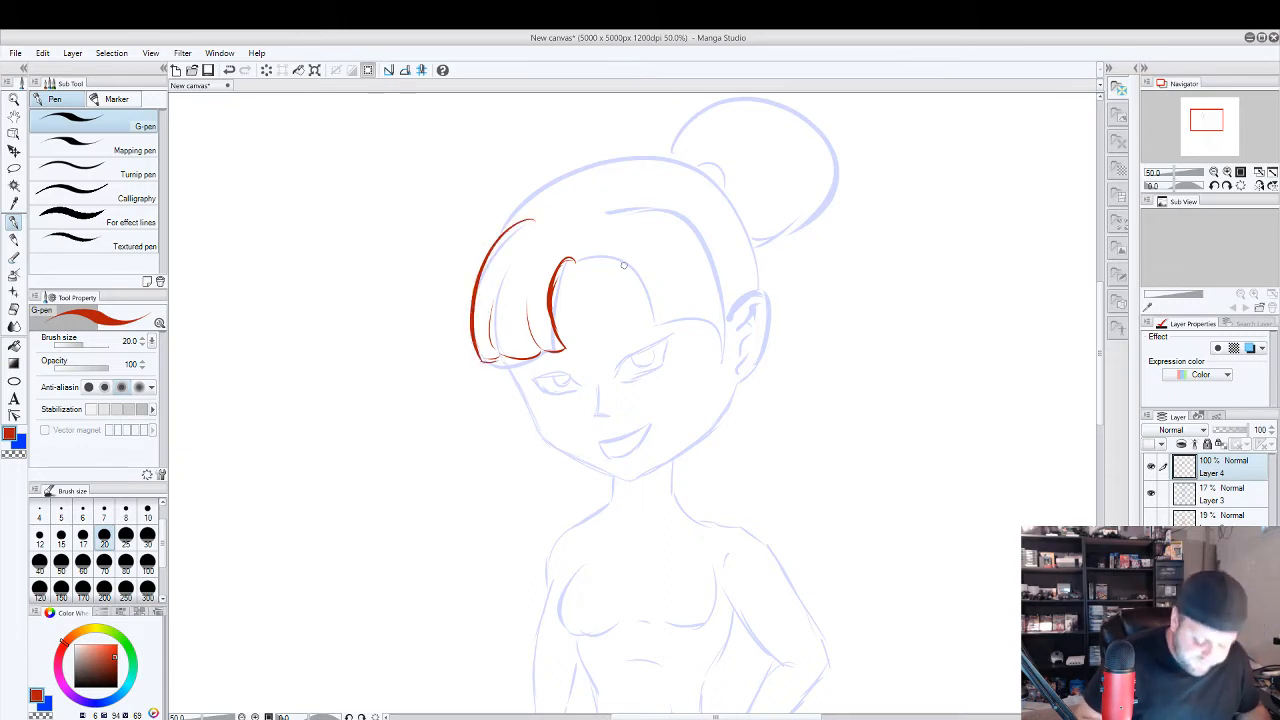
Draw the right section of the bangs in red with strand lines and an upper arc, and outline the ear with its inner folds.
{"action": "mouse_move", "coordinate": [582, 261]}
{"action": "left_mouse_down"}
{"action": "mouse_move", "coordinate": [650, 301]}
{"action": "mouse_move", "coordinate": [647, 335]}
{"action": "mouse_move", "coordinate": [686, 313]}
{"action": "mouse_move", "coordinate": [669, 246]}
{"action": "left_mouse_up"}
{"action": "mouse_move", "coordinate": [682, 316]}
{"action": "left_mouse_down"}
{"action": "mouse_move", "coordinate": [698, 319]}
{"action": "mouse_move", "coordinate": [695, 225]}
{"action": "left_mouse_up"}
{"action": "mouse_move", "coordinate": [704, 318]}
{"action": "left_mouse_down"}
{"action": "mouse_move", "coordinate": [731, 311]}
{"action": "mouse_move", "coordinate": [731, 241]}
{"action": "mouse_move", "coordinate": [603, 192]}
{"action": "left_mouse_up"}
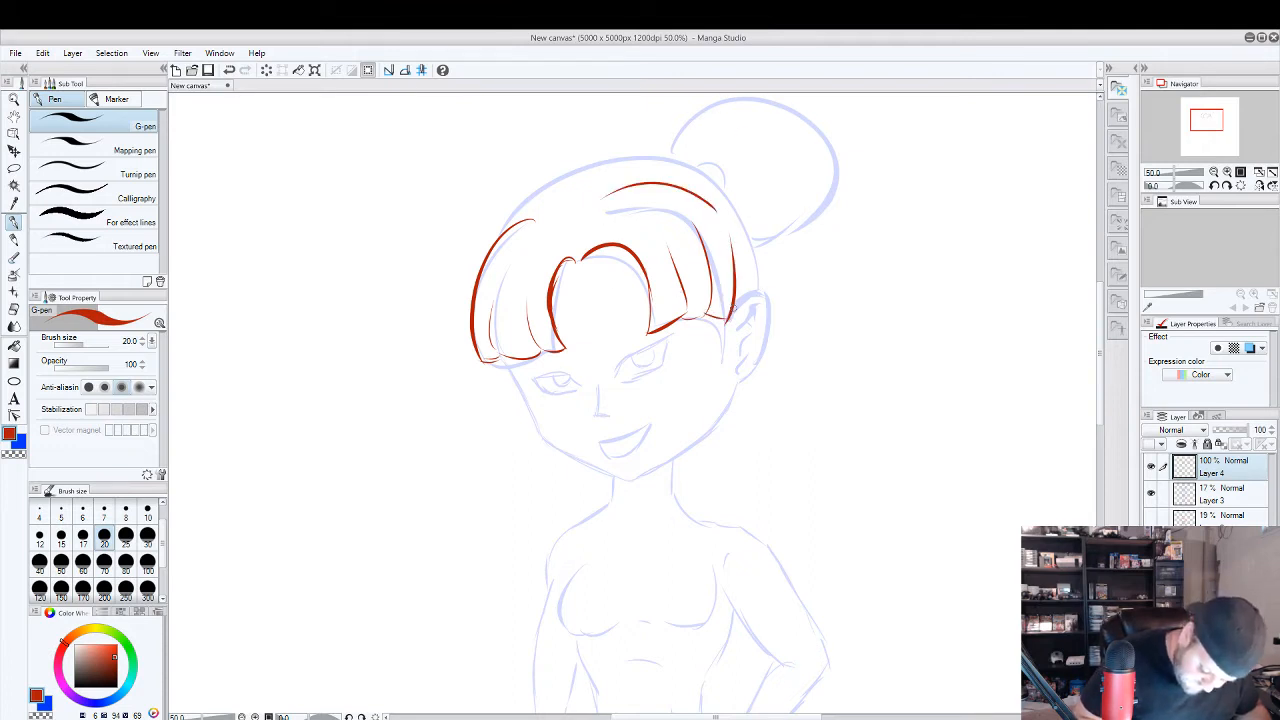
{"action": "mouse_move", "coordinate": [729, 316]}
{"action": "left_mouse_down"}
{"action": "mouse_move", "coordinate": [756, 293]}
{"action": "mouse_move", "coordinate": [763, 348]}
{"action": "mouse_move", "coordinate": [745, 378]}
{"action": "mouse_move", "coordinate": [740, 368]}
{"action": "left_mouse_up"}
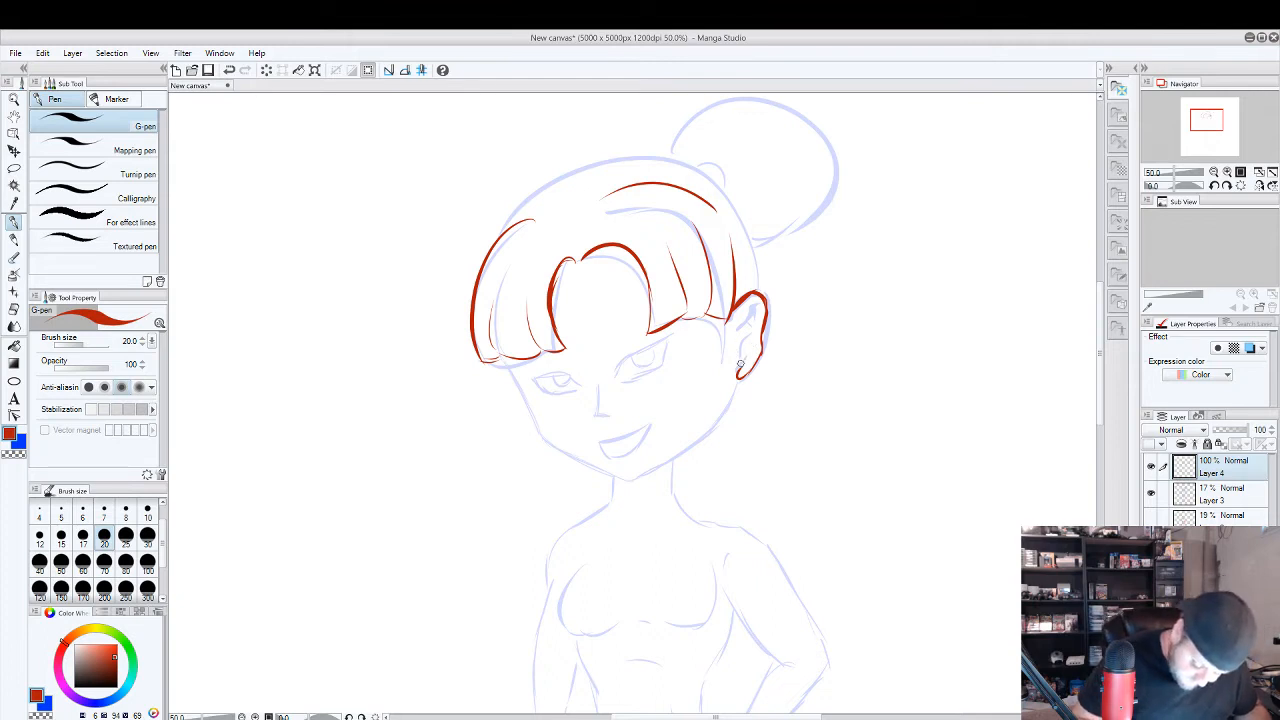
{"action": "mouse_move", "coordinate": [740, 364]}
{"action": "left_mouse_down"}
{"action": "mouse_move", "coordinate": [752, 302]}
{"action": "mouse_move", "coordinate": [748, 338]}
{"action": "left_mouse_up"}
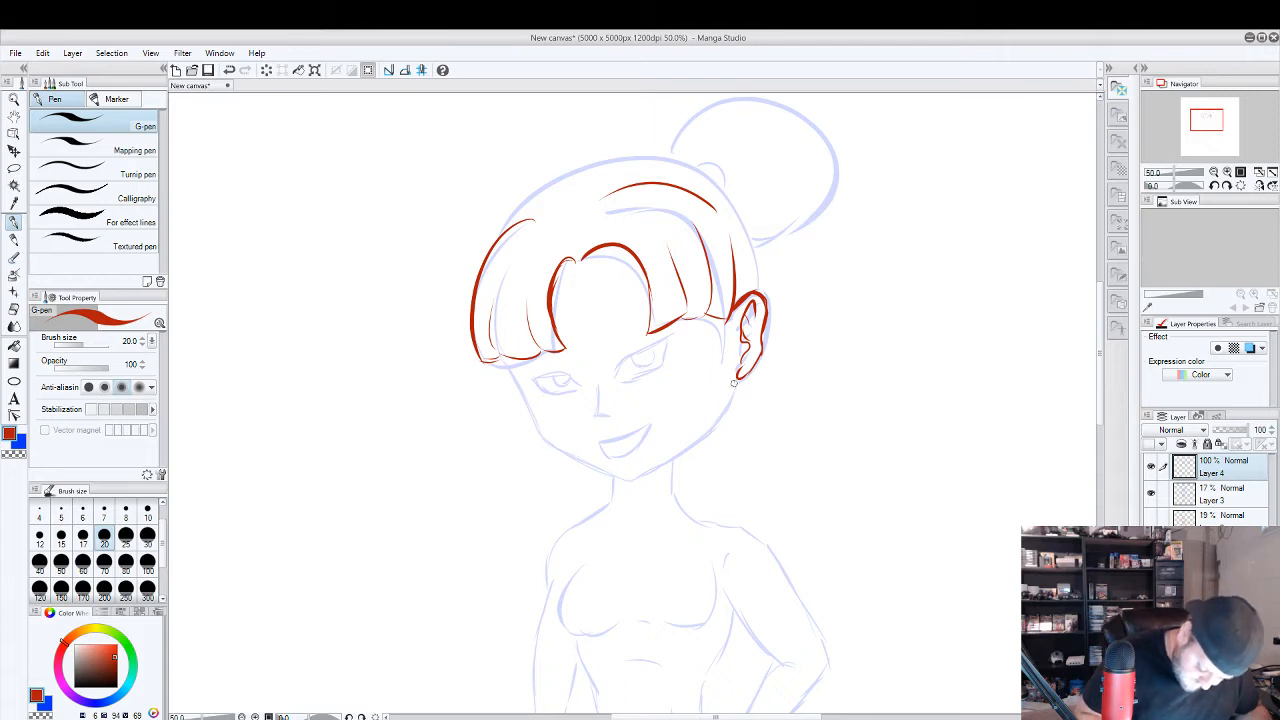
{"action": "left_click_drag", "start_coordinate": [734, 383], "coordinate": [602, 475]}
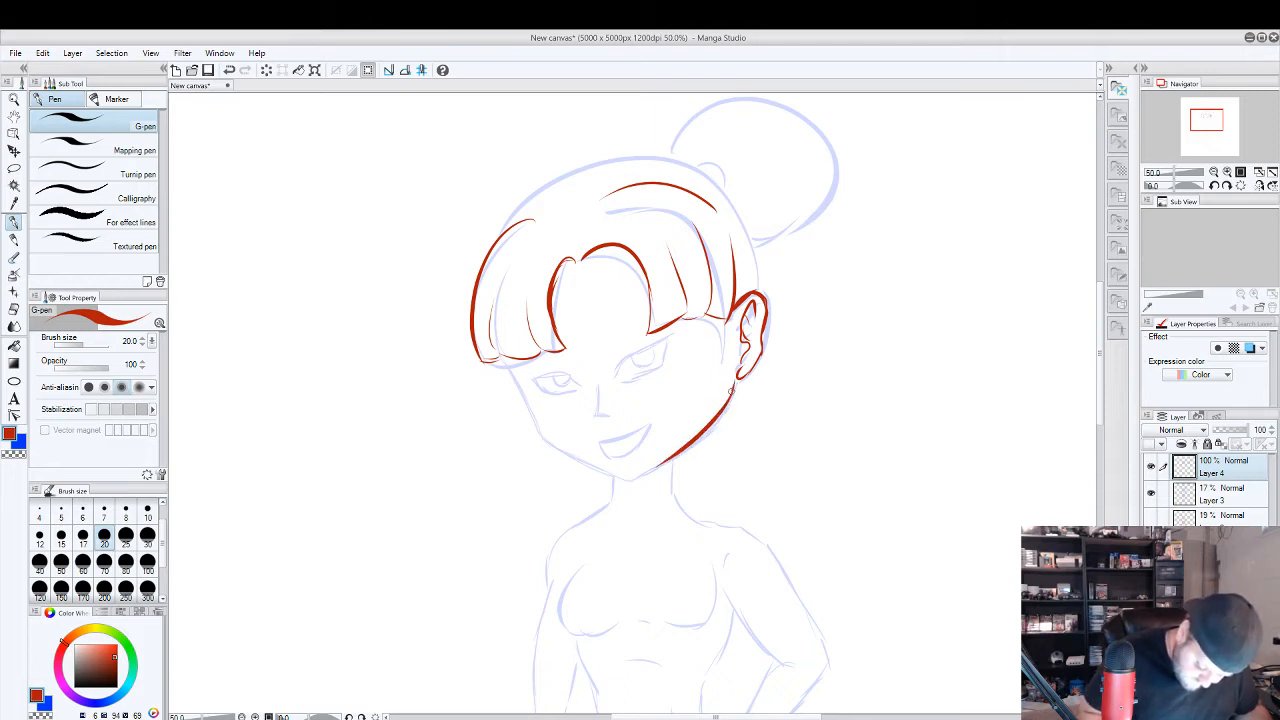
{"action": "mouse_move", "coordinate": [733, 391]}
{"action": "left_mouse_down"}
{"action": "mouse_move", "coordinate": [687, 442]}
{"action": "mouse_move", "coordinate": [615, 487]}
{"action": "left_mouse_up"}
{"action": "key", "text": "ctrl+z"}
{"action": "key", "text": "ctrl+z"}
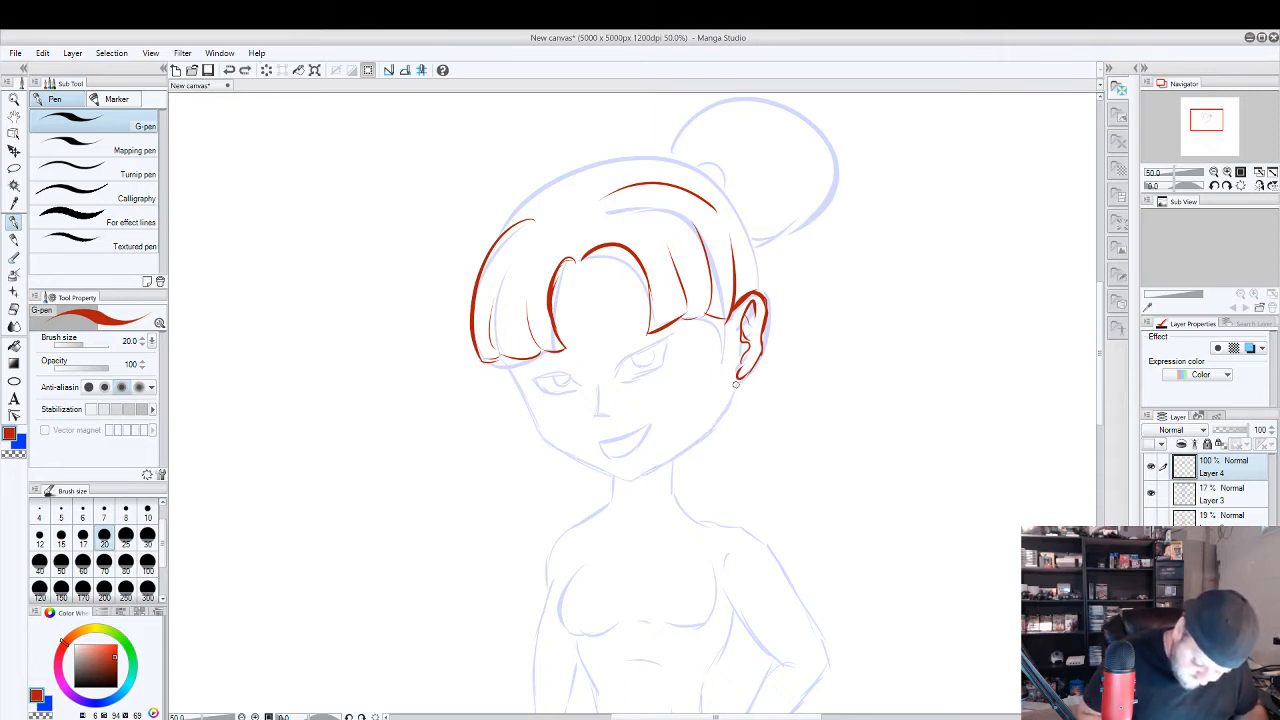
Trace the jawline in red from the ear around the chin and up the cheek to the bangs, erasing the stray chin overlap.
{"action": "mouse_move", "coordinate": [737, 382]}
{"action": "left_mouse_down"}
{"action": "mouse_move", "coordinate": [623, 485]}
{"action": "mouse_move", "coordinate": [526, 428]}
{"action": "left_mouse_up"}
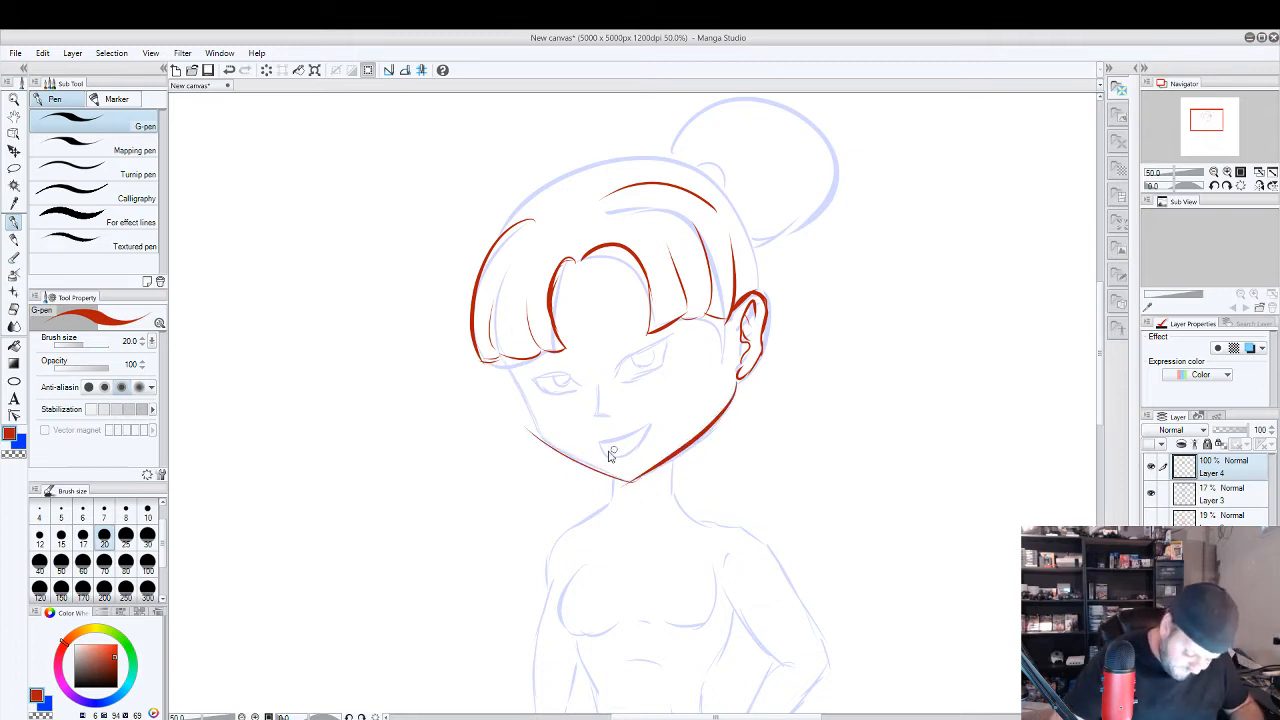
{"action": "key", "text": "ctrl+z"}
{"action": "mouse_move", "coordinate": [632, 477]}
{"action": "left_mouse_down"}
{"action": "mouse_move", "coordinate": [533, 418]}
{"action": "mouse_move", "coordinate": [559, 445]}
{"action": "mouse_move", "coordinate": [484, 342]}
{"action": "left_mouse_up"}
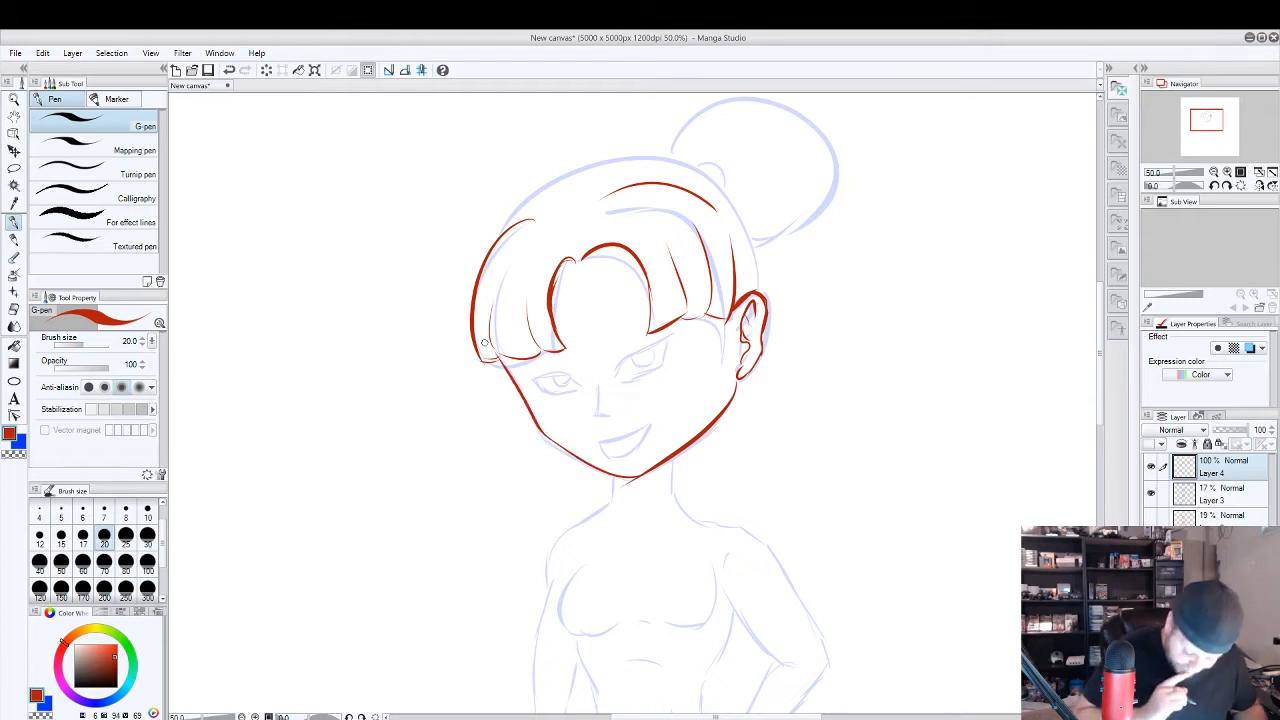
{"action": "key", "text": "e"}
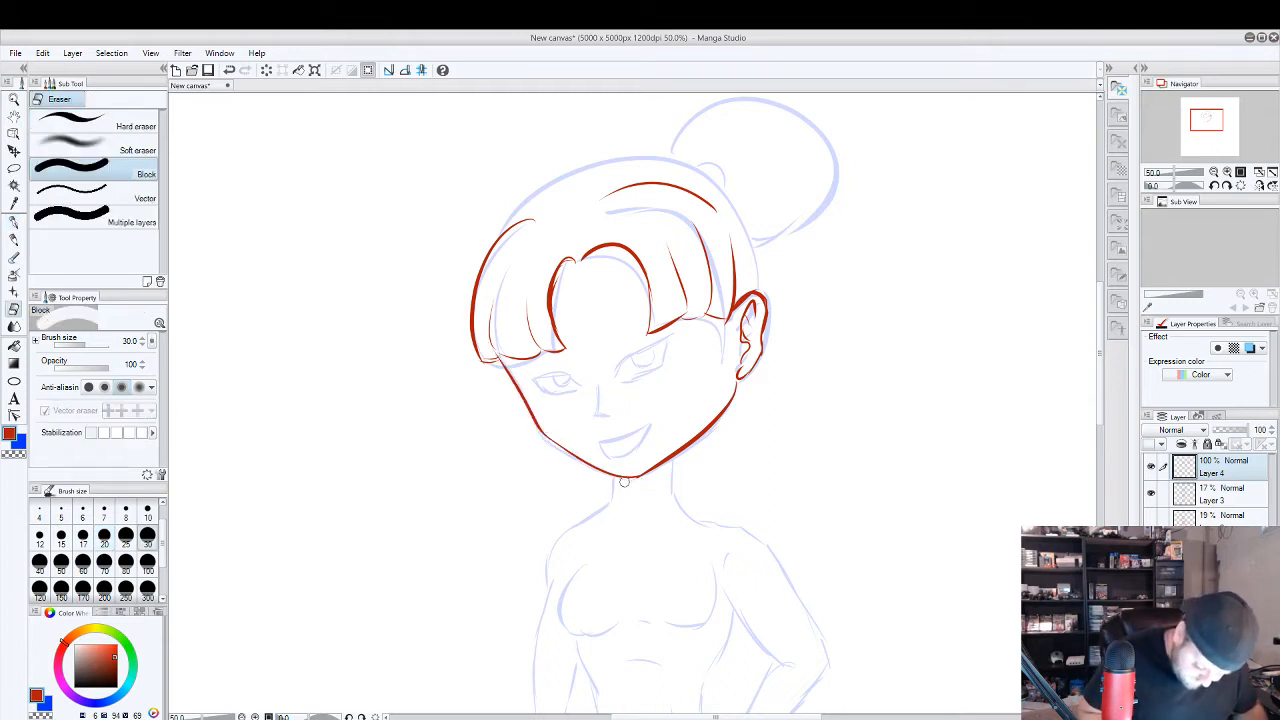
{"action": "key", "text": "p"}
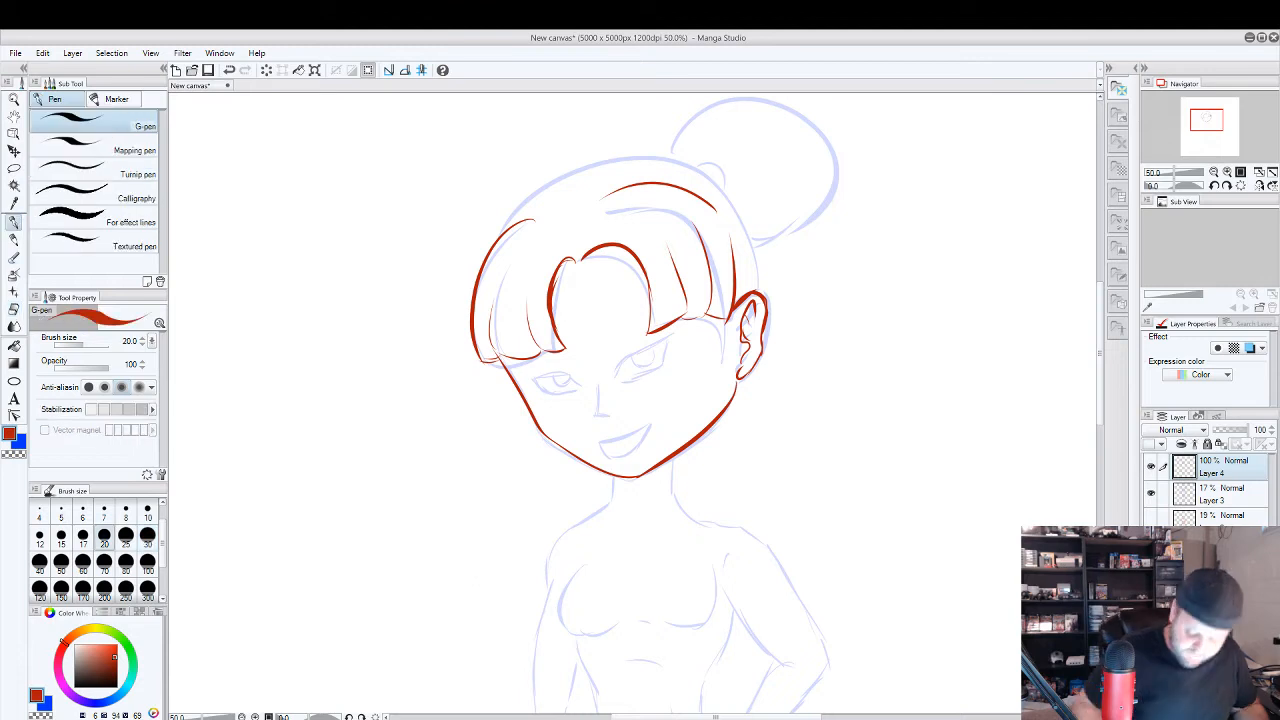
Check the red linework with Layer 3 briefly hidden, and draw the nose in red as a short bridge line with a small underside stroke.
{"action": "left_click", "coordinate": [1151, 493]}
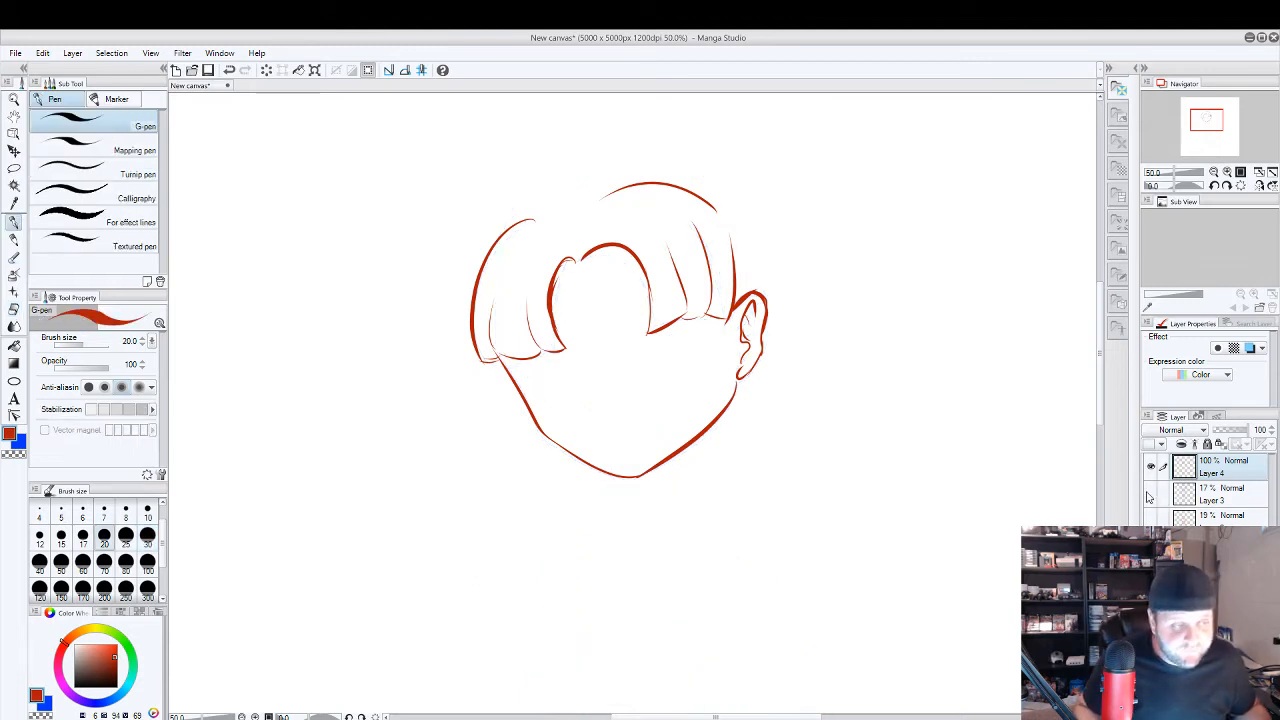
{"action": "left_click", "coordinate": [1151, 493]}
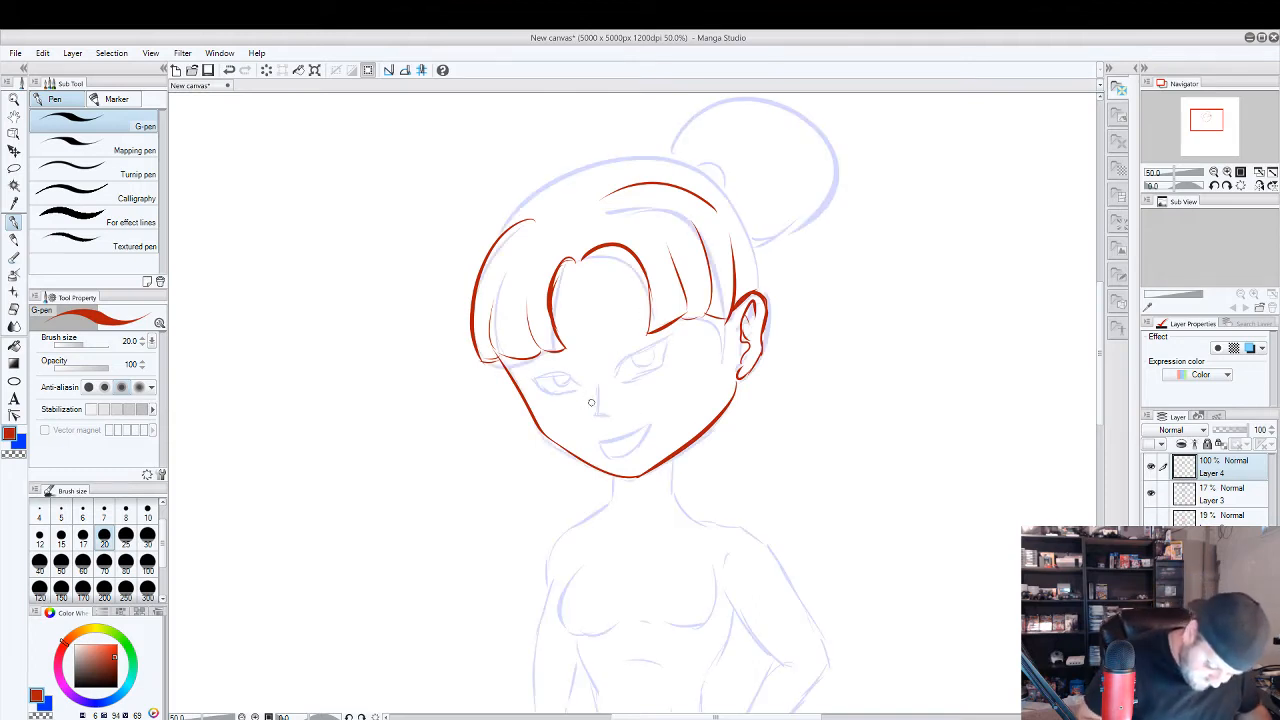
{"action": "left_click_drag", "start_coordinate": [594, 393], "coordinate": [591, 409]}
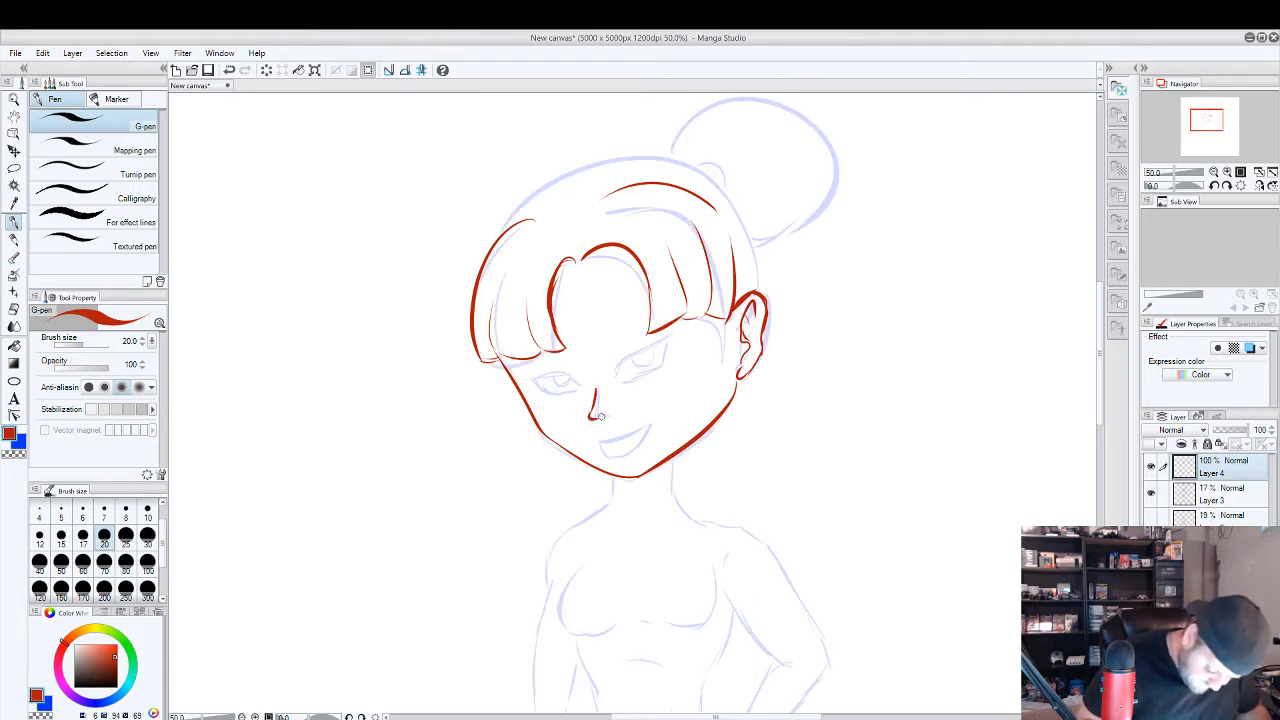
{"action": "left_click_drag", "start_coordinate": [589, 414], "coordinate": [602, 416]}
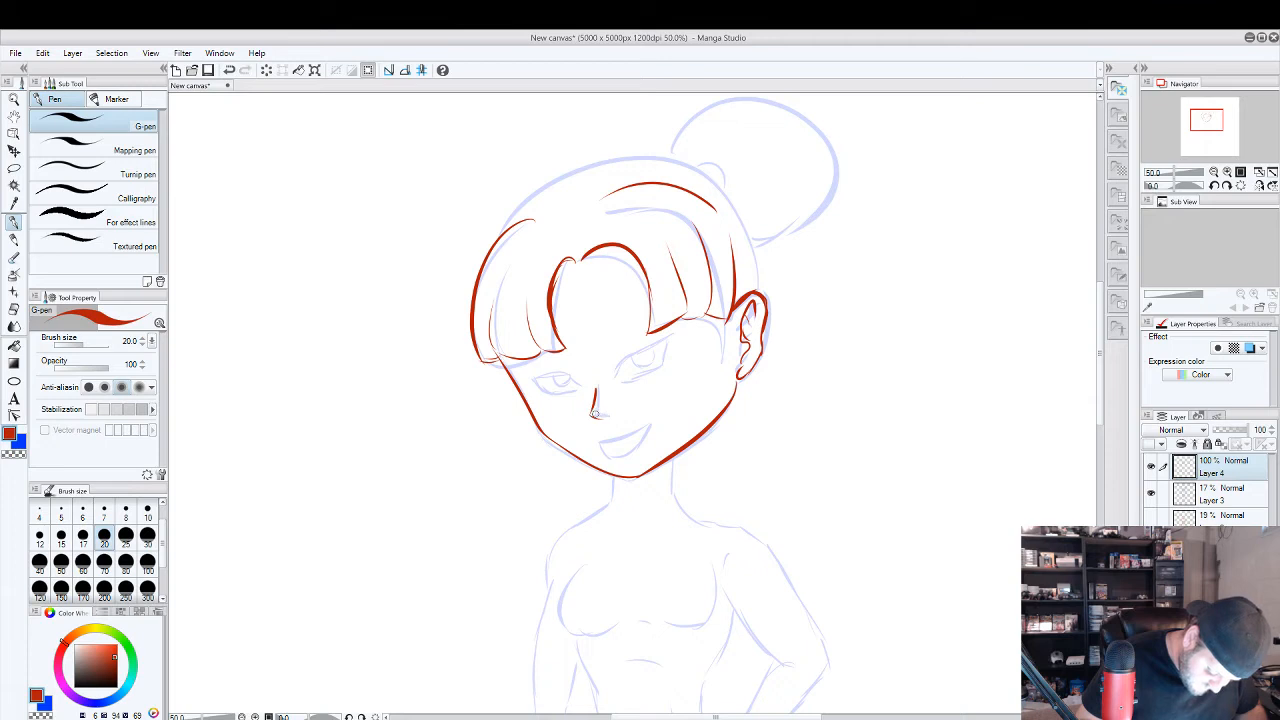
{"action": "key", "text": "ctrl+z"}
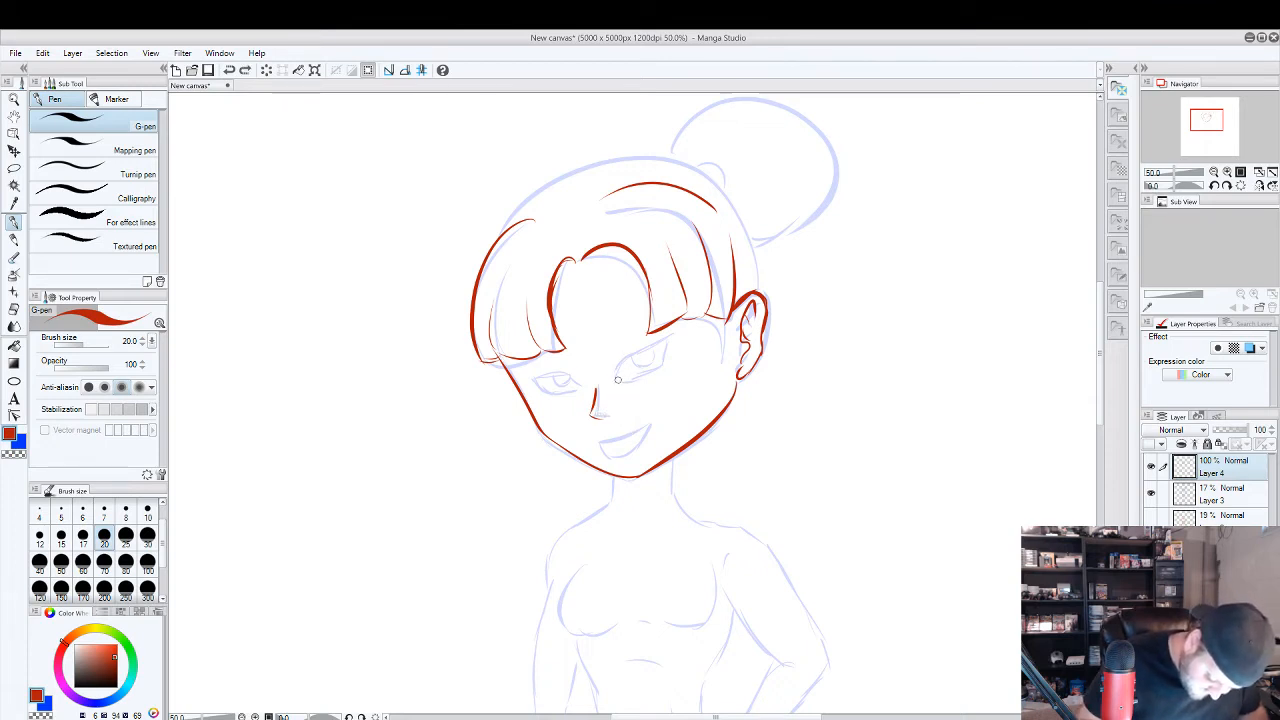
{"action": "scroll", "coordinate": [624, 383], "scroll_direction": "up", "scroll_amount": 1}
{"action": "scroll", "coordinate": [640, 348], "scroll_direction": "up", "scroll_amount": 1}
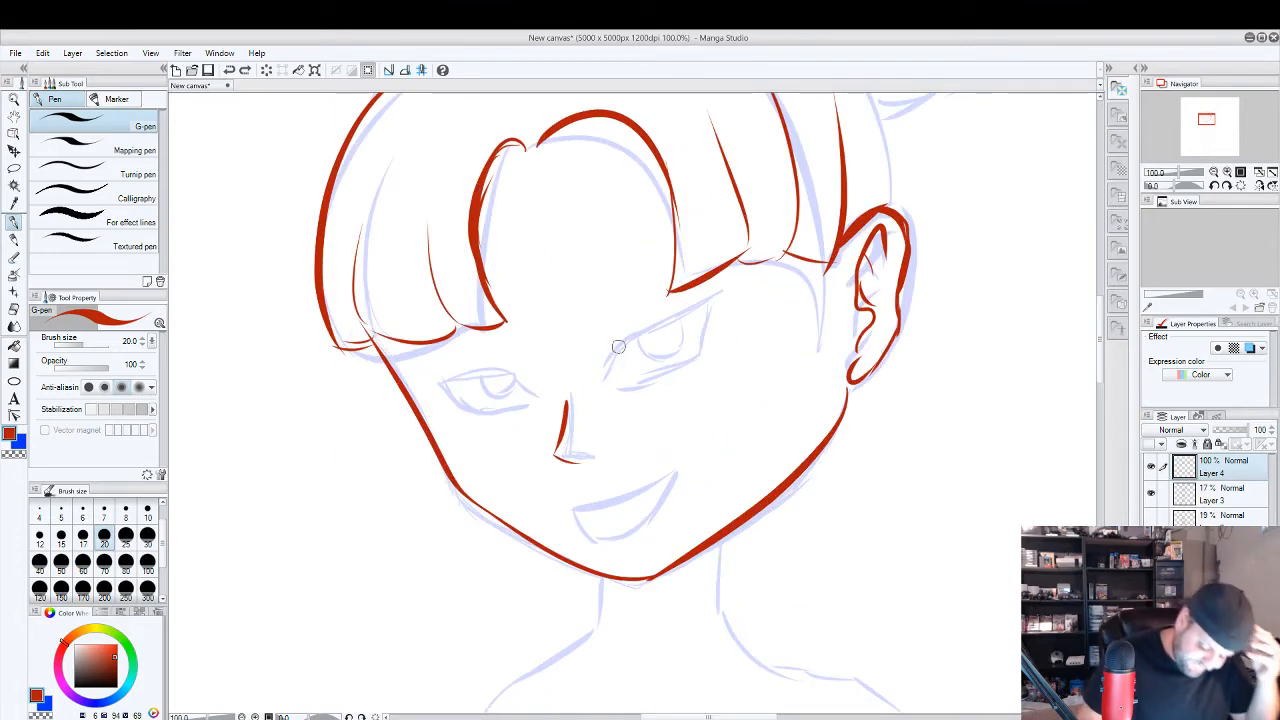
{"action": "mouse_move", "coordinate": [605, 383]}
{"action": "left_mouse_down"}
{"action": "mouse_move", "coordinate": [626, 345]}
{"action": "mouse_move", "coordinate": [740, 288]}
{"action": "left_mouse_up"}
{"action": "key", "text": "ctrl+z"}
{"action": "key", "text": "ctrl+z"}
{"action": "scroll", "coordinate": [700, 289], "scroll_direction": "up", "scroll_amount": 1}
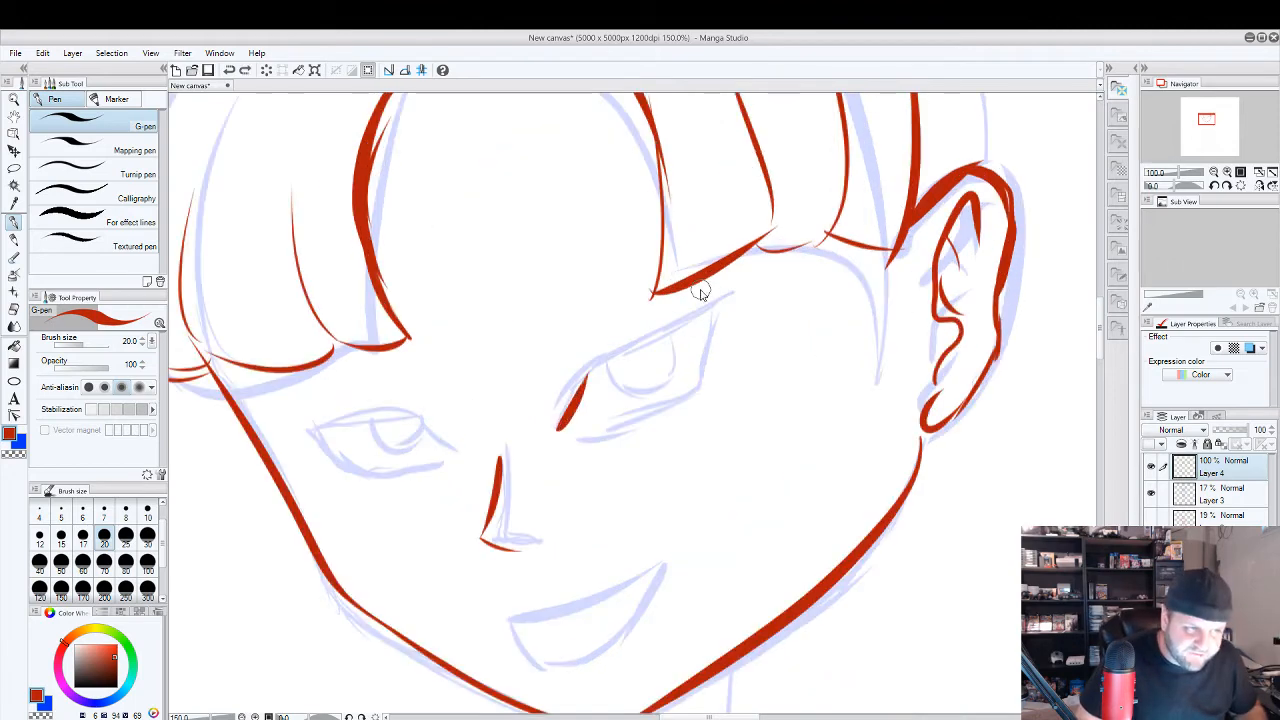
{"action": "left_click_drag", "start_coordinate": [573, 399], "coordinate": [582, 373]}
{"action": "key", "text": "ctrl+z"}
{"action": "key", "text": "ctrl+z"}
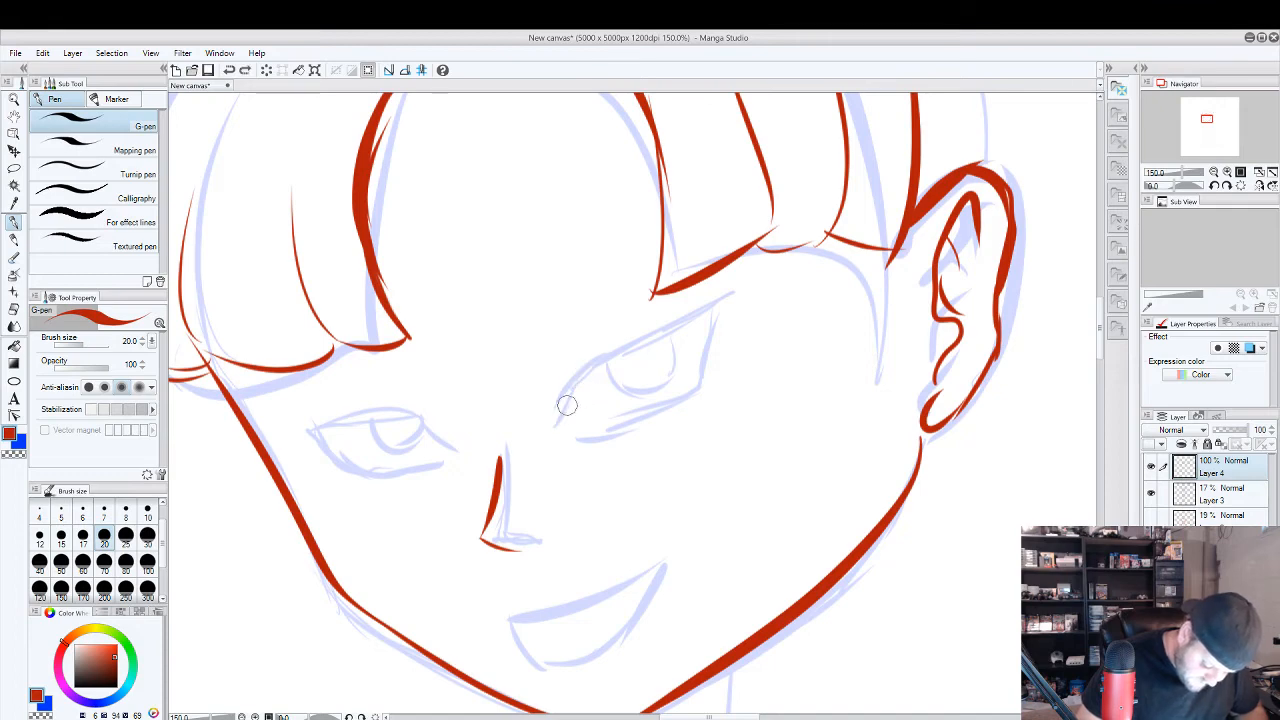
{"action": "left_click_drag", "start_coordinate": [560, 427], "coordinate": [585, 374]}
{"action": "left_click_drag", "start_coordinate": [562, 424], "coordinate": [584, 370]}
{"action": "key", "text": "ctrl+z"}
{"action": "key", "text": "ctrl+z"}
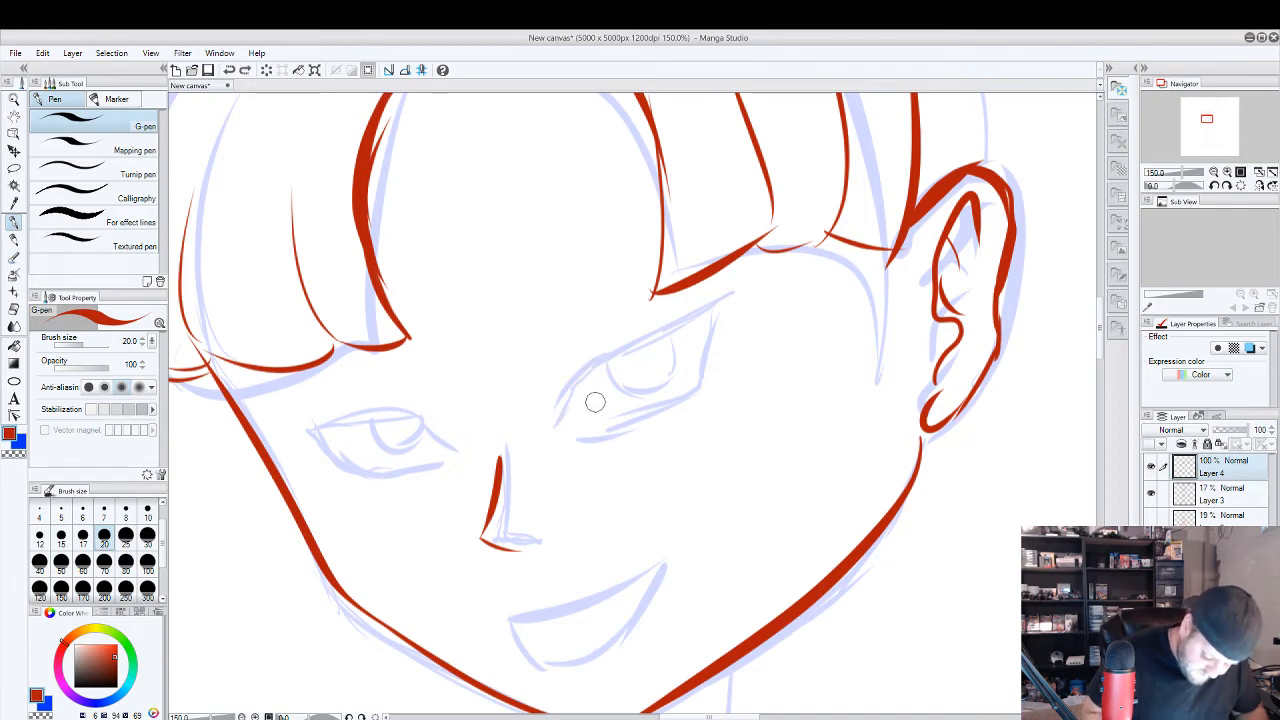
Trace the eye nearest the ear in red with a long upper lid, curved lower lid and raised iris, checking it with Layer 3 briefly hidden.
{"action": "mouse_move", "coordinate": [560, 427]}
{"action": "left_mouse_down"}
{"action": "mouse_move", "coordinate": [607, 354]}
{"action": "mouse_move", "coordinate": [743, 286]}
{"action": "left_mouse_up"}
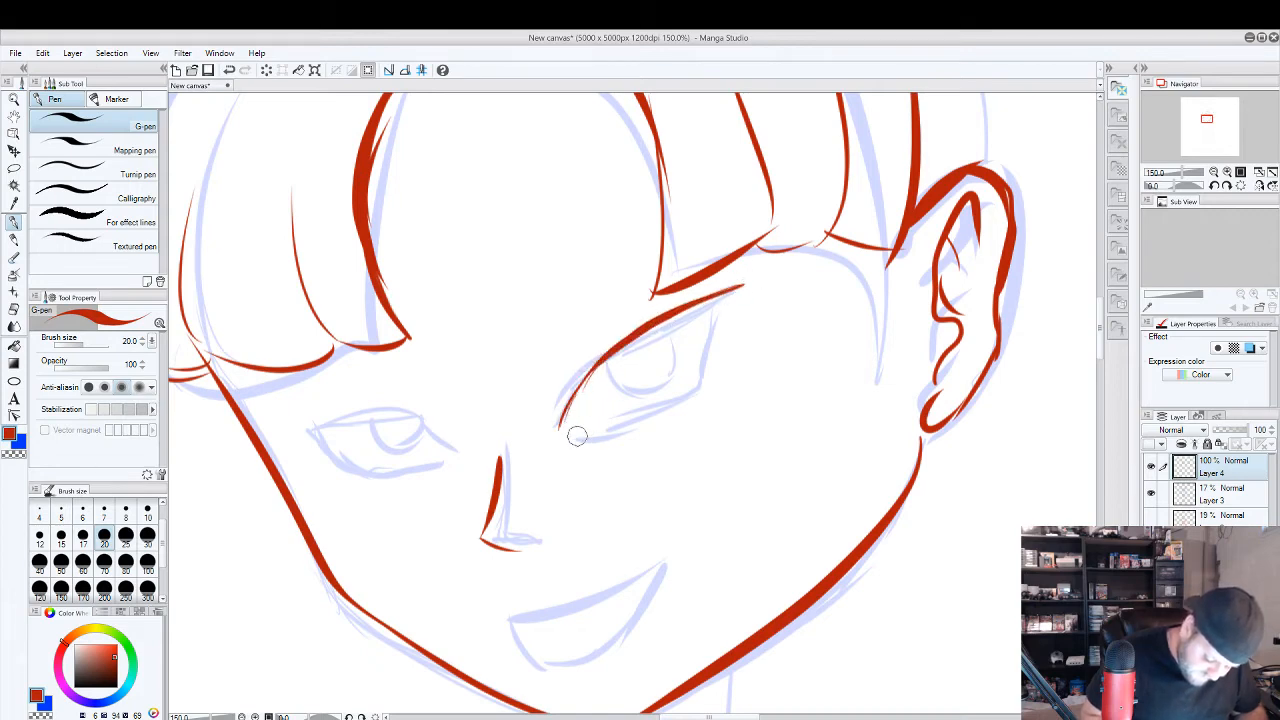
{"action": "mouse_move", "coordinate": [571, 434]}
{"action": "left_mouse_down"}
{"action": "mouse_move", "coordinate": [684, 416]}
{"action": "mouse_move", "coordinate": [721, 318]}
{"action": "mouse_move", "coordinate": [700, 388]}
{"action": "left_mouse_up"}
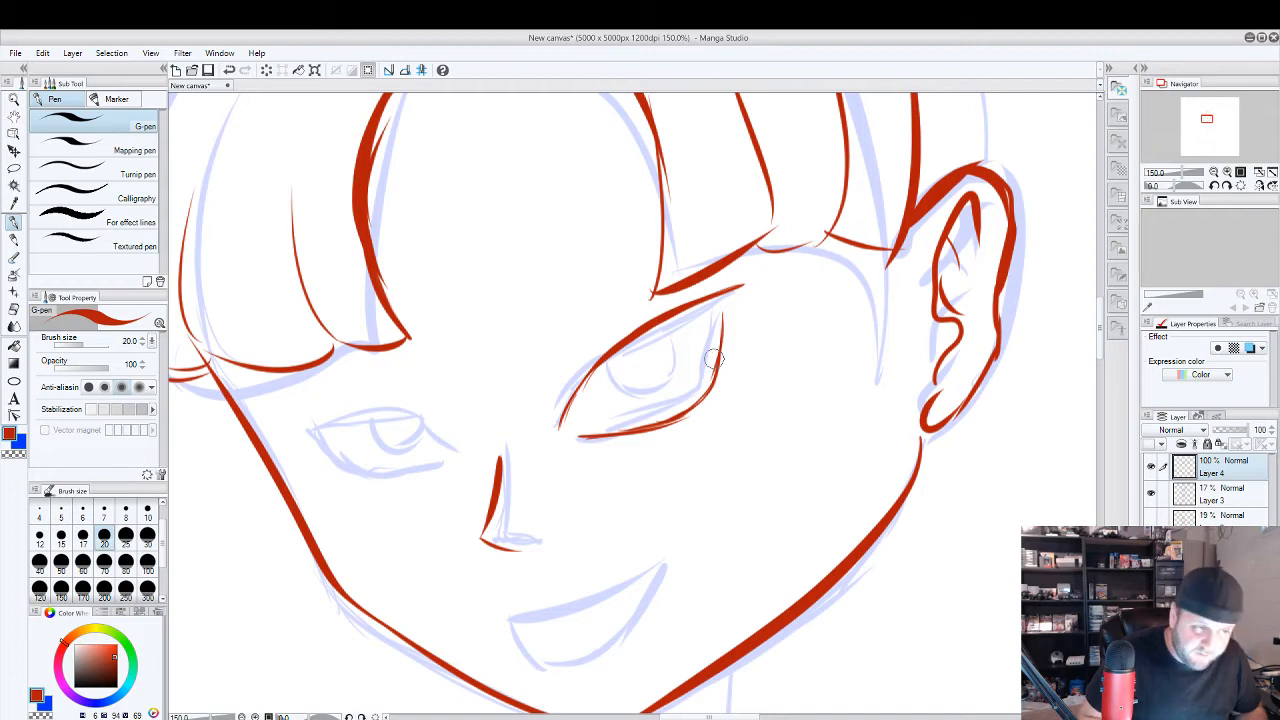
{"action": "mouse_move", "coordinate": [634, 342]}
{"action": "left_mouse_down"}
{"action": "mouse_move", "coordinate": [641, 366]}
{"action": "mouse_move", "coordinate": [680, 358]}
{"action": "mouse_move", "coordinate": [690, 332]}
{"action": "mouse_move", "coordinate": [676, 316]}
{"action": "left_mouse_up"}
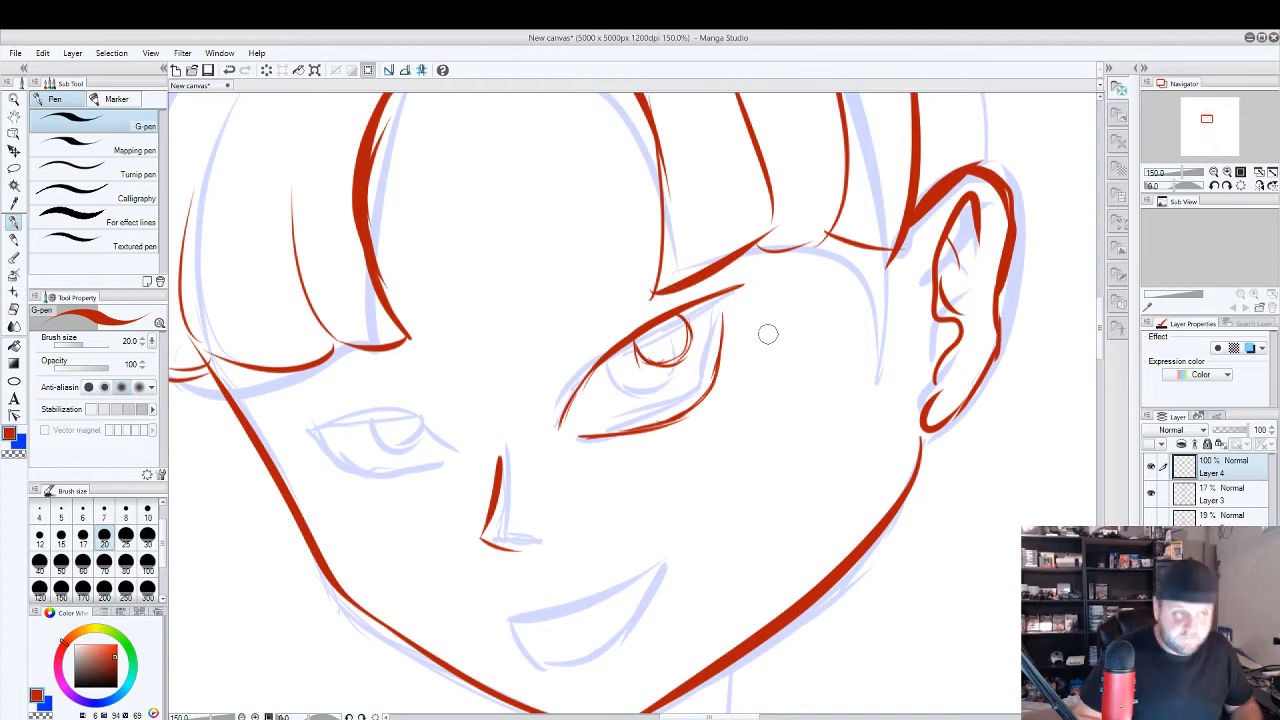
{"action": "key", "text": "ctrl+minus"}
{"action": "left_click", "coordinate": [1151, 498]}
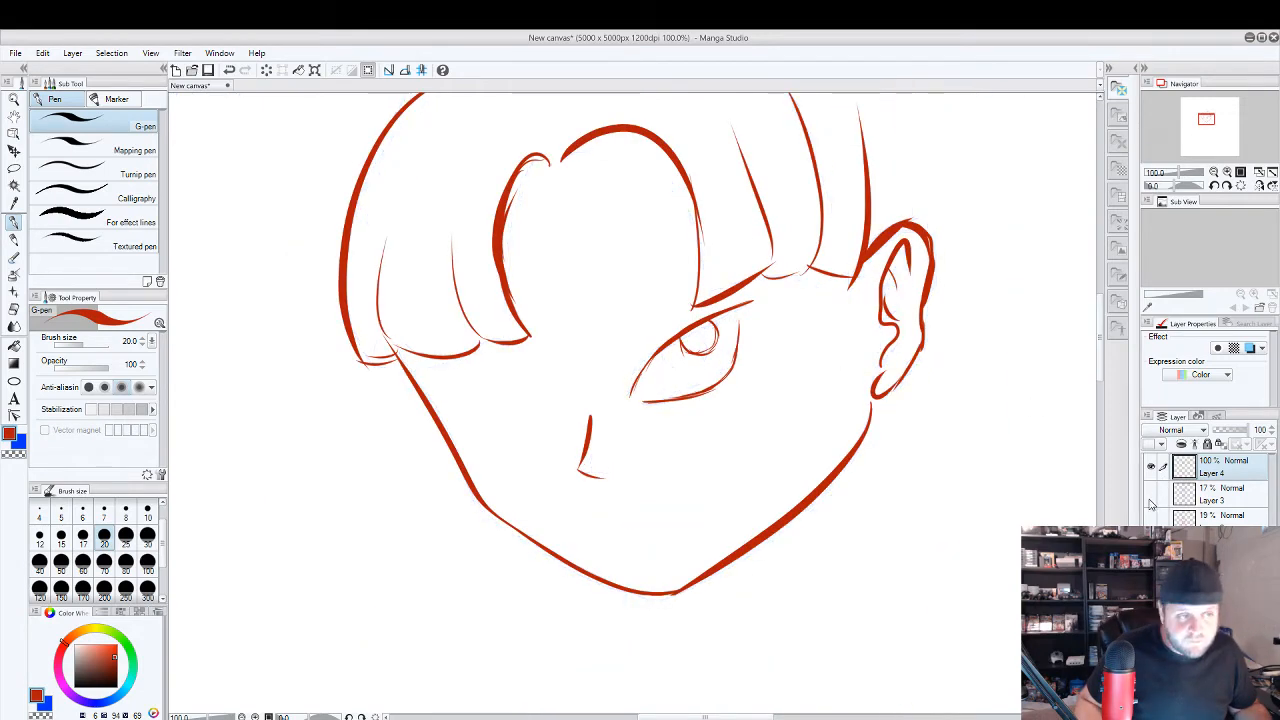
{"action": "left_click", "coordinate": [1151, 498]}
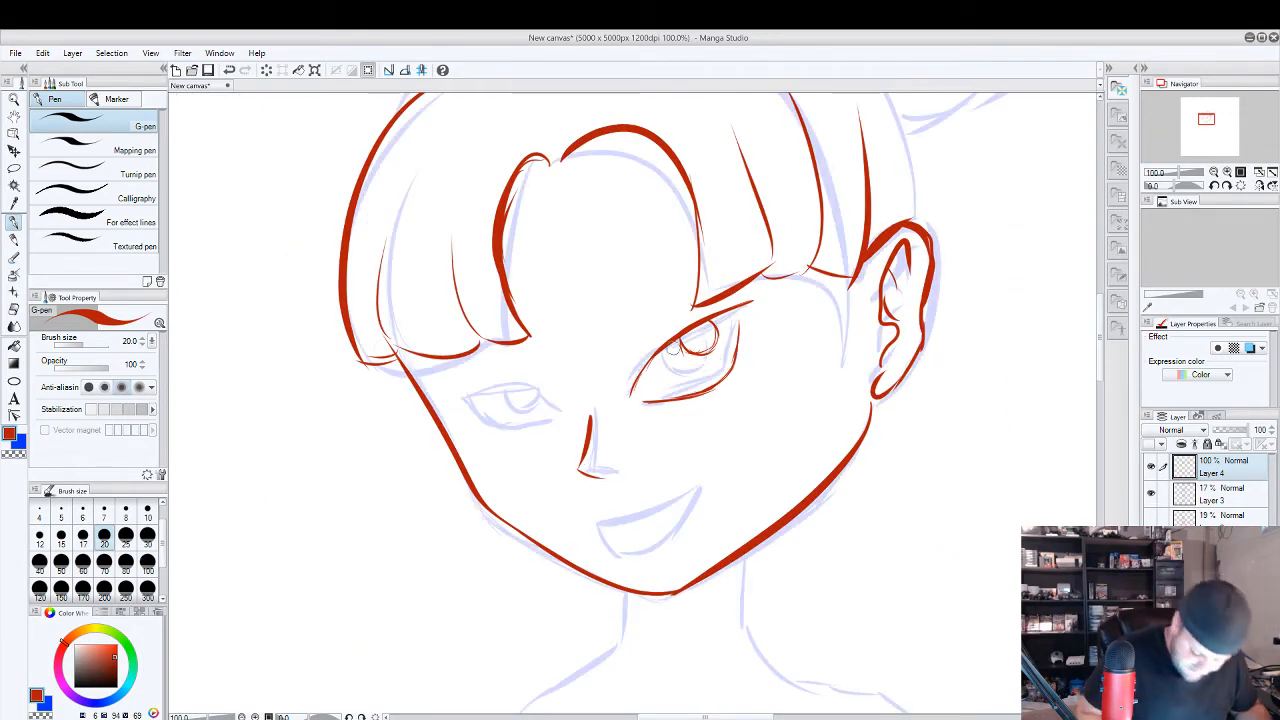
Draw the far eye in red with a doubled upper lid, curved lower lid and iris, and clean up the iris of the eye nearest the ear.
{"action": "mouse_move", "coordinate": [562, 411]}
{"action": "left_mouse_down"}
{"action": "mouse_move", "coordinate": [530, 388]}
{"action": "mouse_move", "coordinate": [463, 388]}
{"action": "left_mouse_up"}
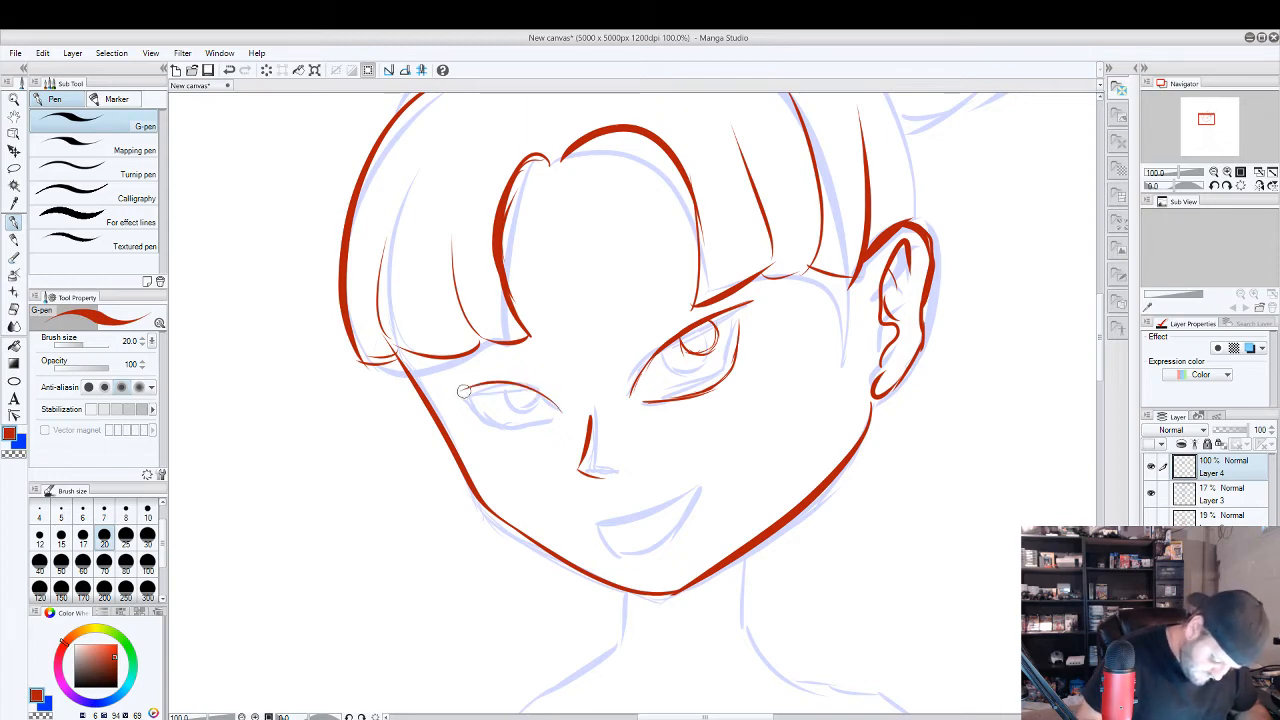
{"action": "left_click_drag", "start_coordinate": [560, 411], "coordinate": [454, 388]}
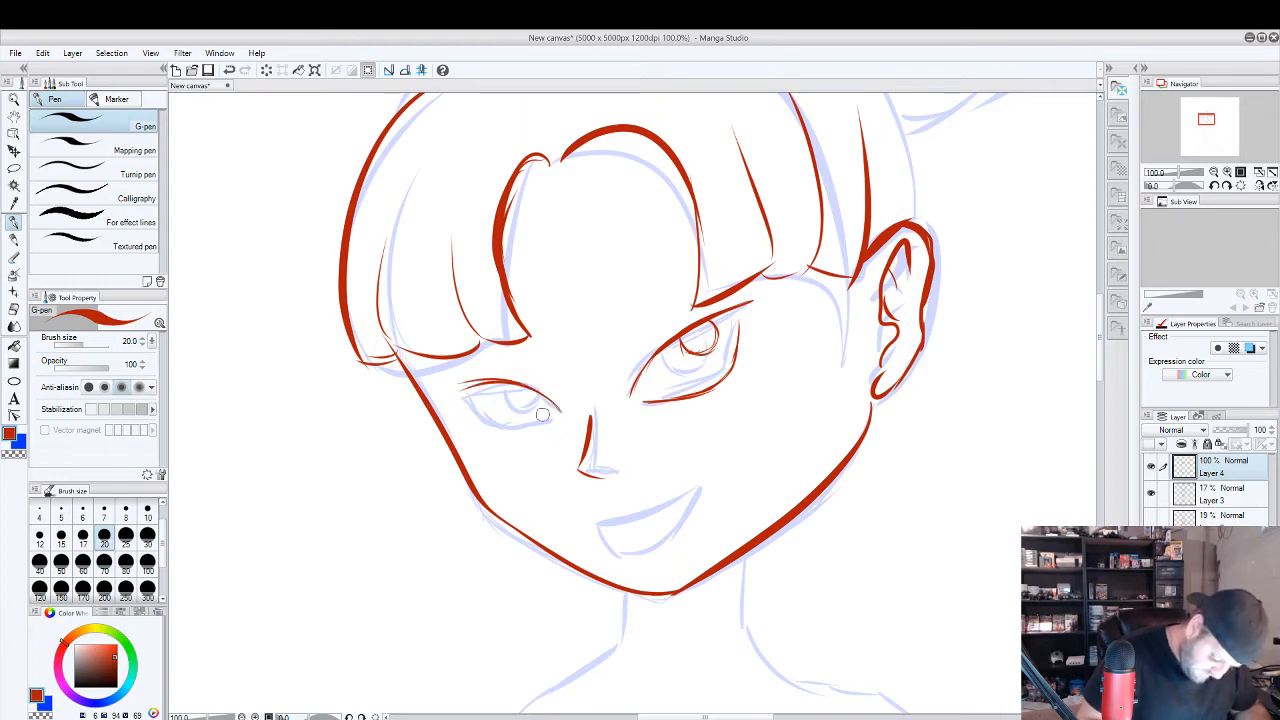
{"action": "mouse_move", "coordinate": [555, 418]}
{"action": "left_mouse_down"}
{"action": "mouse_move", "coordinate": [476, 422]}
{"action": "mouse_move", "coordinate": [536, 392]}
{"action": "mouse_move", "coordinate": [507, 390]}
{"action": "left_mouse_up"}
{"action": "key", "text": "e"}
{"action": "mouse_move", "coordinate": [695, 345]}
{"action": "left_mouse_down"}
{"action": "mouse_move", "coordinate": [715, 328]}
{"action": "mouse_move", "coordinate": [700, 349]}
{"action": "mouse_move", "coordinate": [712, 342]}
{"action": "mouse_move", "coordinate": [676, 348]}
{"action": "mouse_move", "coordinate": [707, 327]}
{"action": "left_mouse_up"}
{"action": "key", "text": "p"}
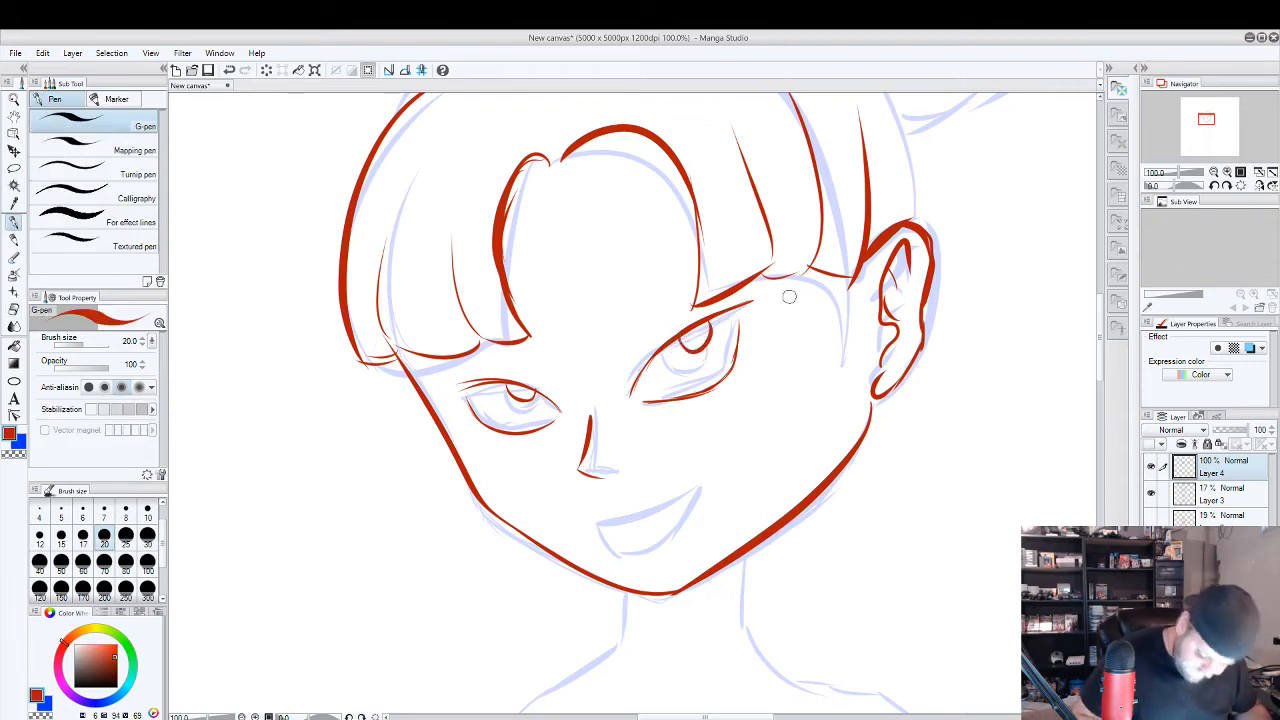
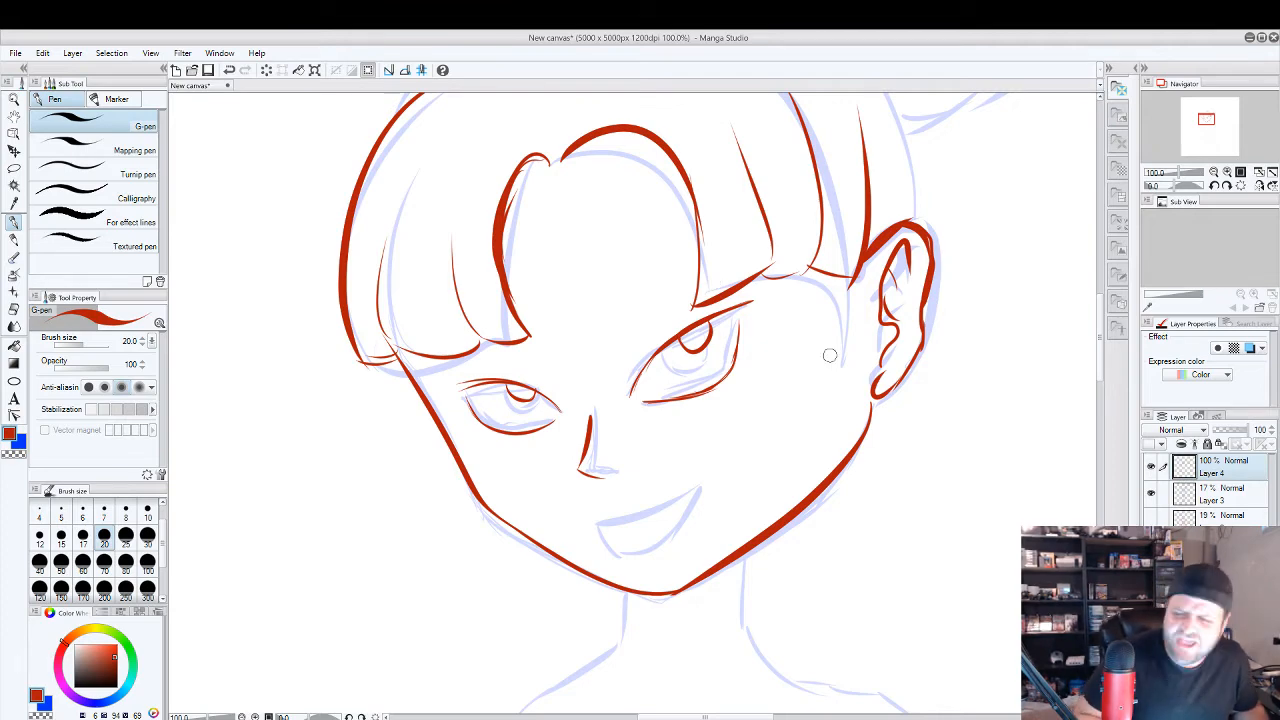
Draw the crown of the head in red as one long arc from above the ear over to the far side bangs, redoing it until smooth.
{"action": "left_click_drag", "start_coordinate": [823, 352], "coordinate": [715, 566]}
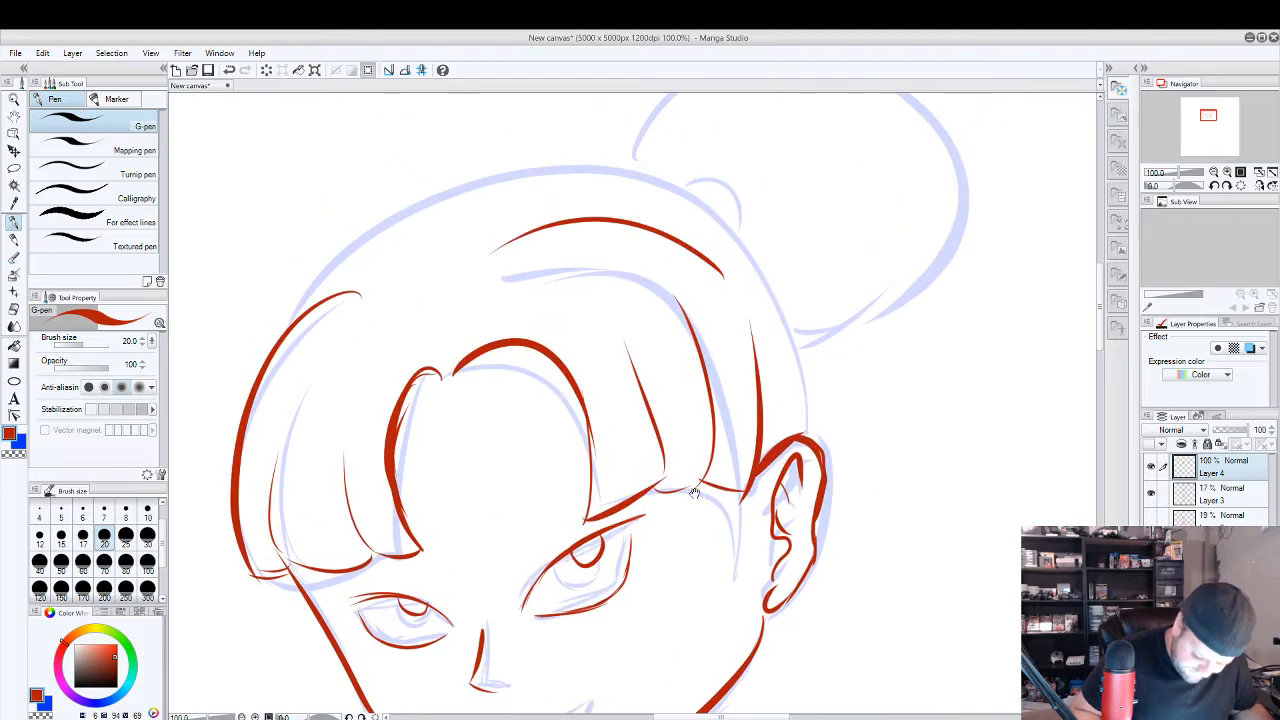
{"action": "left_click_drag", "start_coordinate": [806, 440], "coordinate": [314, 325]}
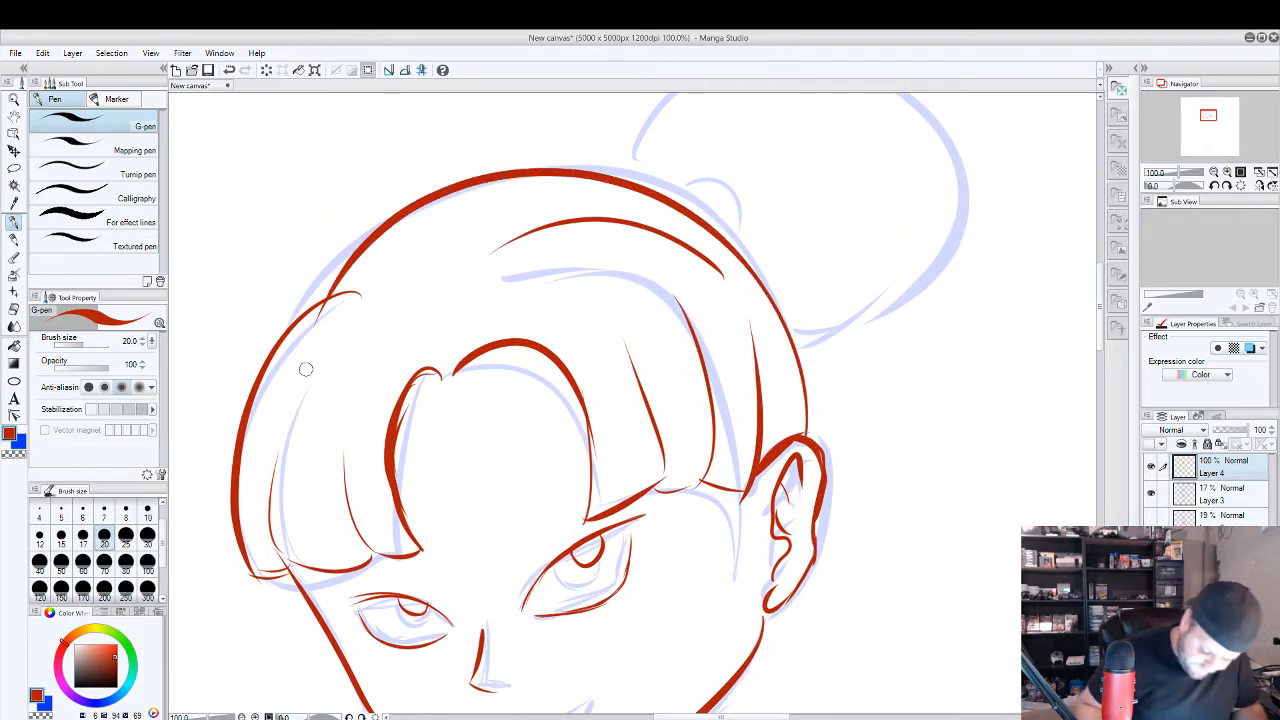
{"action": "key", "text": "ctrl+z"}
{"action": "mouse_move", "coordinate": [806, 442]}
{"action": "left_mouse_down"}
{"action": "mouse_move", "coordinate": [785, 318]}
{"action": "mouse_move", "coordinate": [288, 362]}
{"action": "left_mouse_up"}
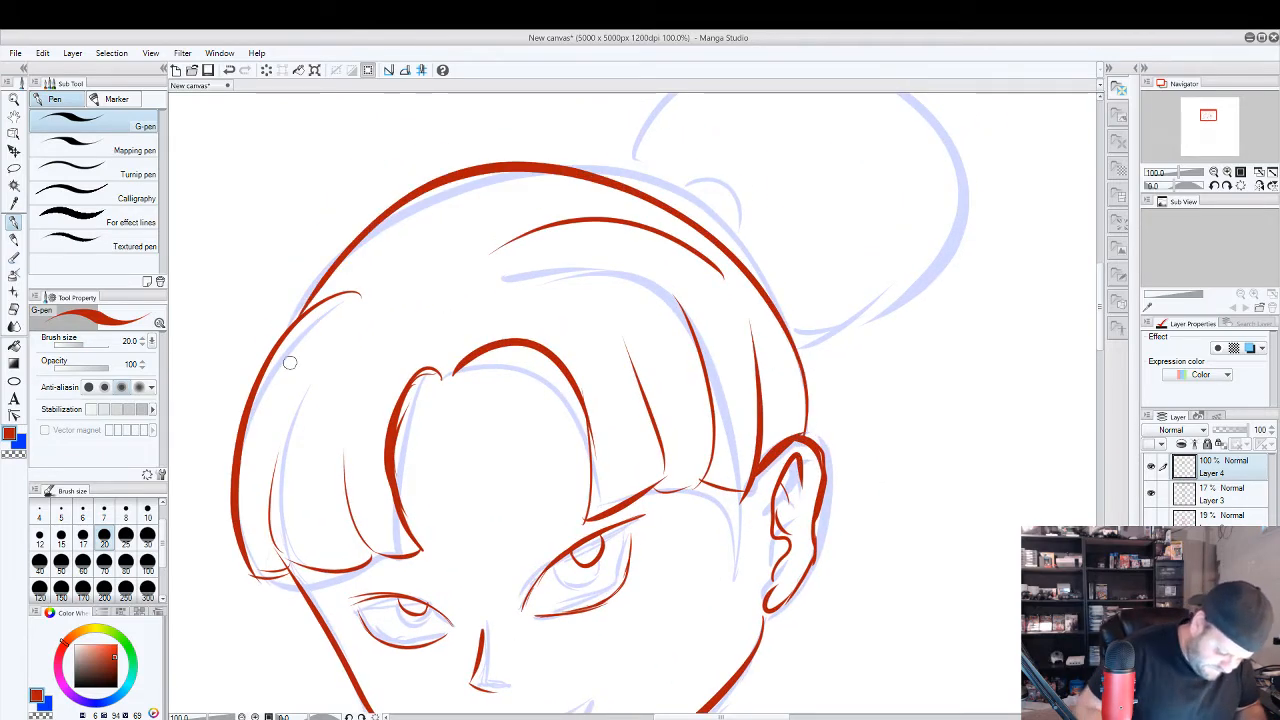
{"action": "key", "text": "ctrl+z"}
{"action": "mouse_move", "coordinate": [806, 442]}
{"action": "left_mouse_down"}
{"action": "mouse_move", "coordinate": [457, 171]}
{"action": "mouse_move", "coordinate": [254, 396]}
{"action": "mouse_move", "coordinate": [292, 273]}
{"action": "left_mouse_up"}
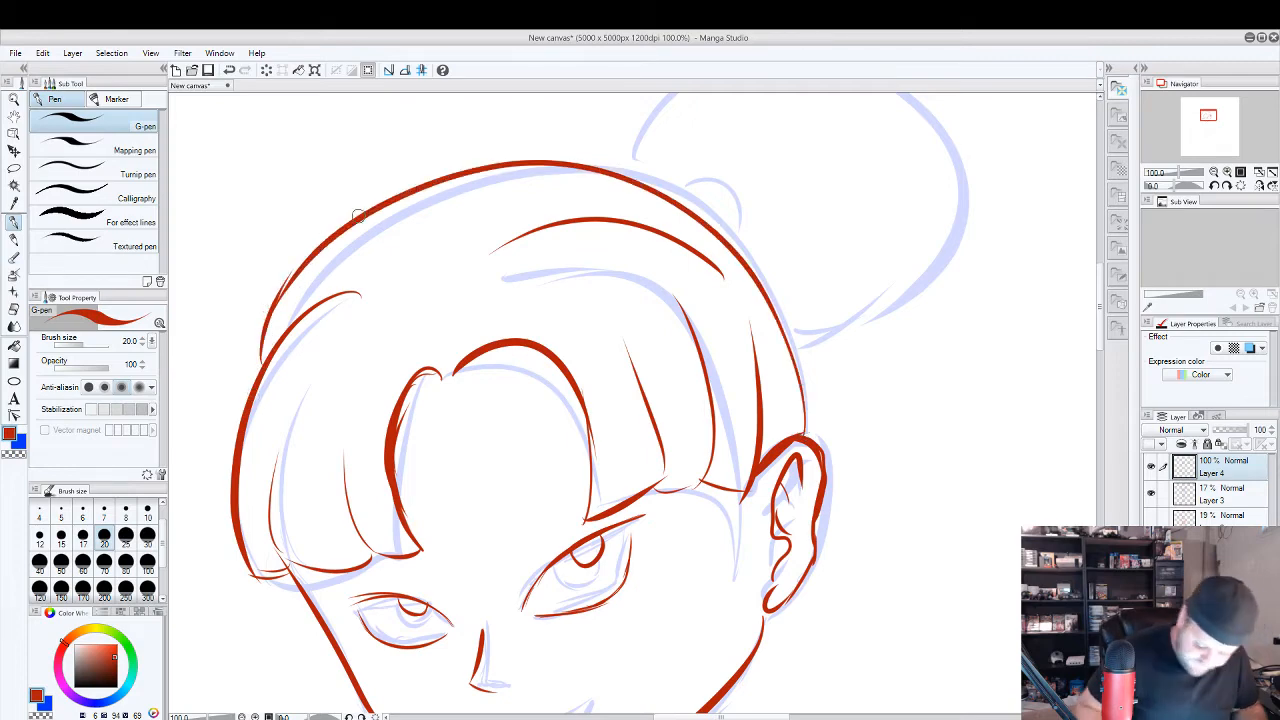
Draw the small rounded hair tie and the large round hair bun in red on the ear side of the head.
{"action": "left_click_drag", "start_coordinate": [892, 354], "coordinate": [873, 452]}
{"action": "mouse_move", "coordinate": [661, 301]}
{"action": "left_mouse_down"}
{"action": "mouse_move", "coordinate": [705, 323]}
{"action": "mouse_move", "coordinate": [728, 294]}
{"action": "mouse_move", "coordinate": [714, 345]}
{"action": "left_mouse_up"}
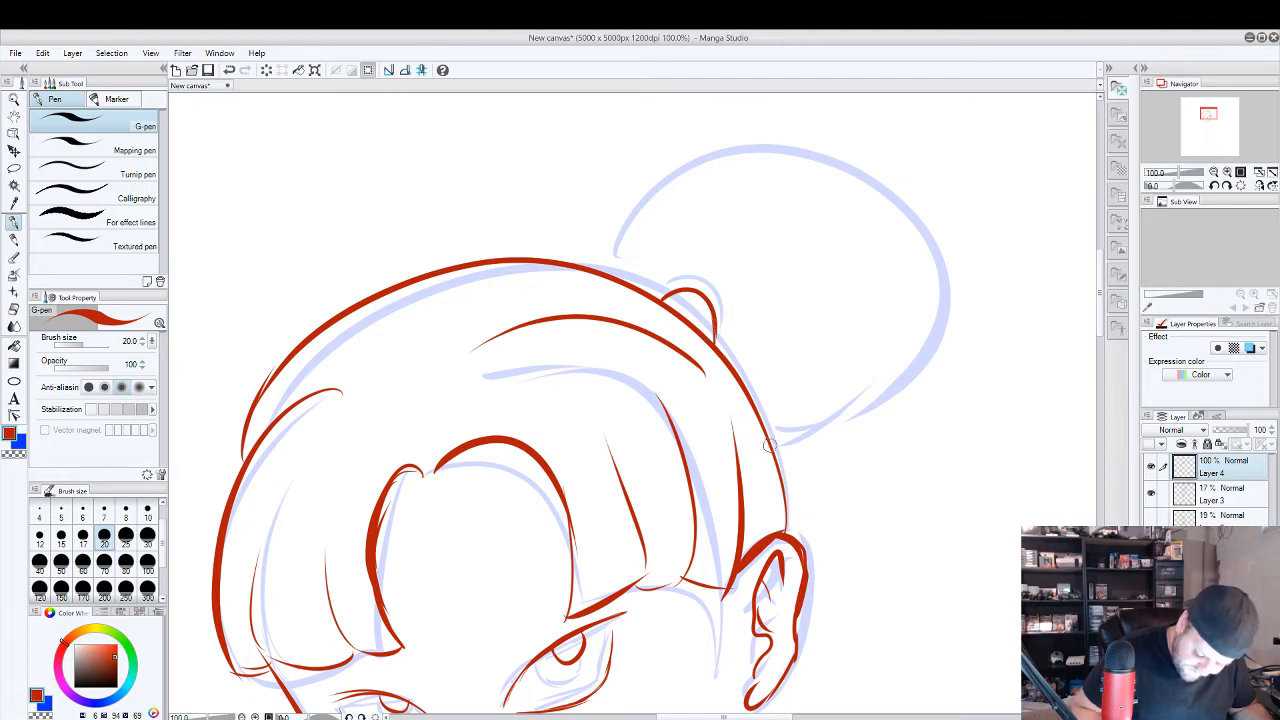
{"action": "mouse_move", "coordinate": [770, 445]}
{"action": "left_mouse_down"}
{"action": "mouse_move", "coordinate": [708, 167]}
{"action": "mouse_move", "coordinate": [600, 282]}
{"action": "left_mouse_up"}
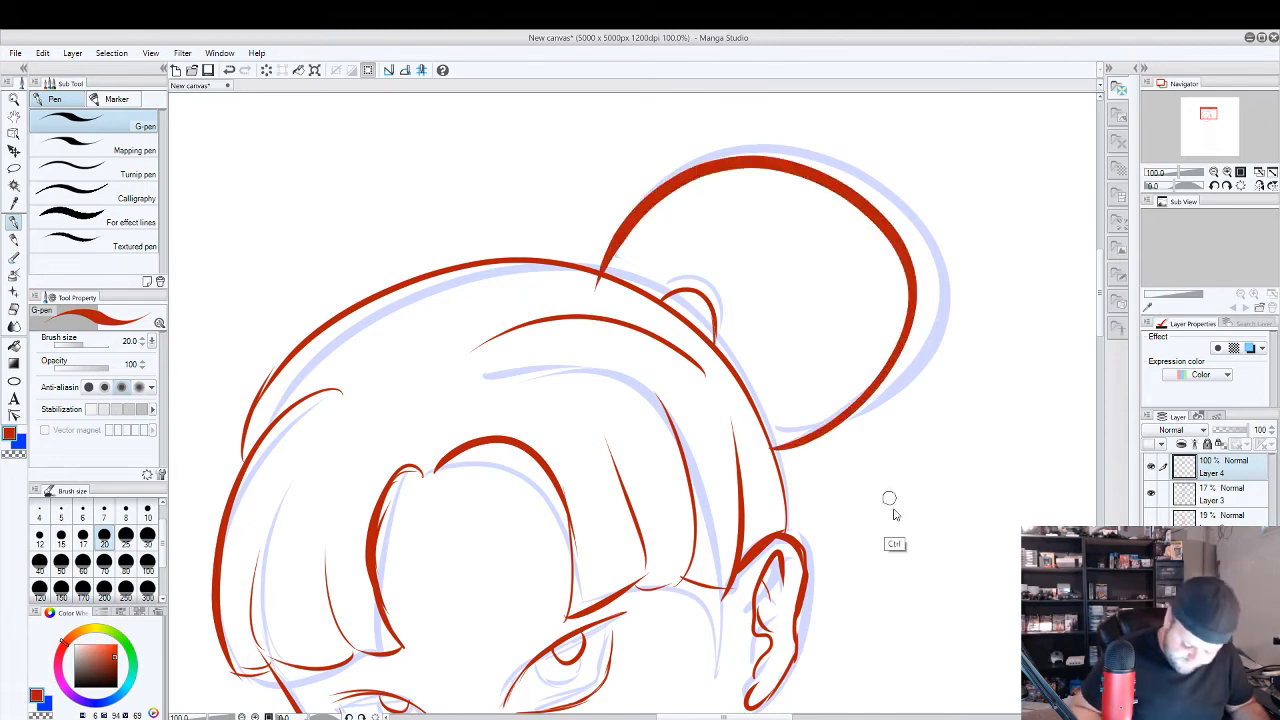
With Layer 3 briefly hidden, draw a second, smaller round hair bun in red on the far side of the head, closing it against the hair.
{"action": "scroll", "coordinate": [893, 513], "scroll_direction": "down", "scroll_amount": 1}
{"action": "left_click_drag", "start_coordinate": [903, 534], "coordinate": [929, 389]}
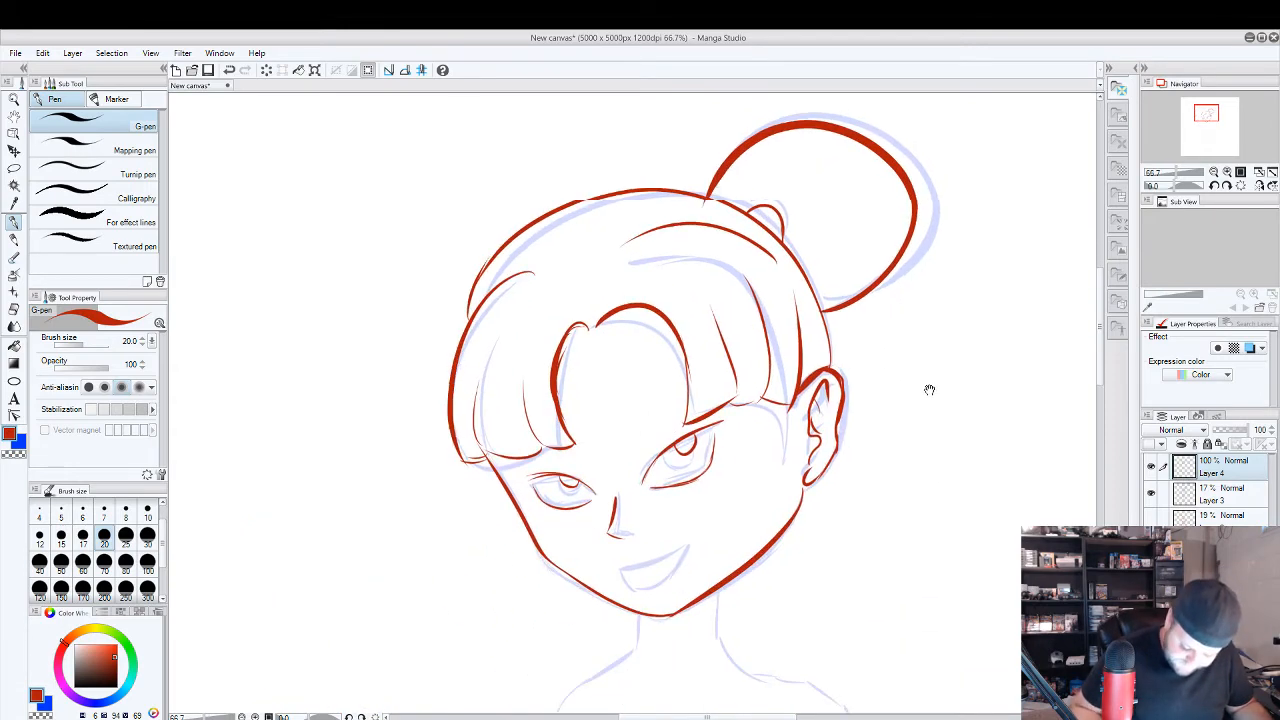
{"action": "left_click", "coordinate": [1150, 494]}
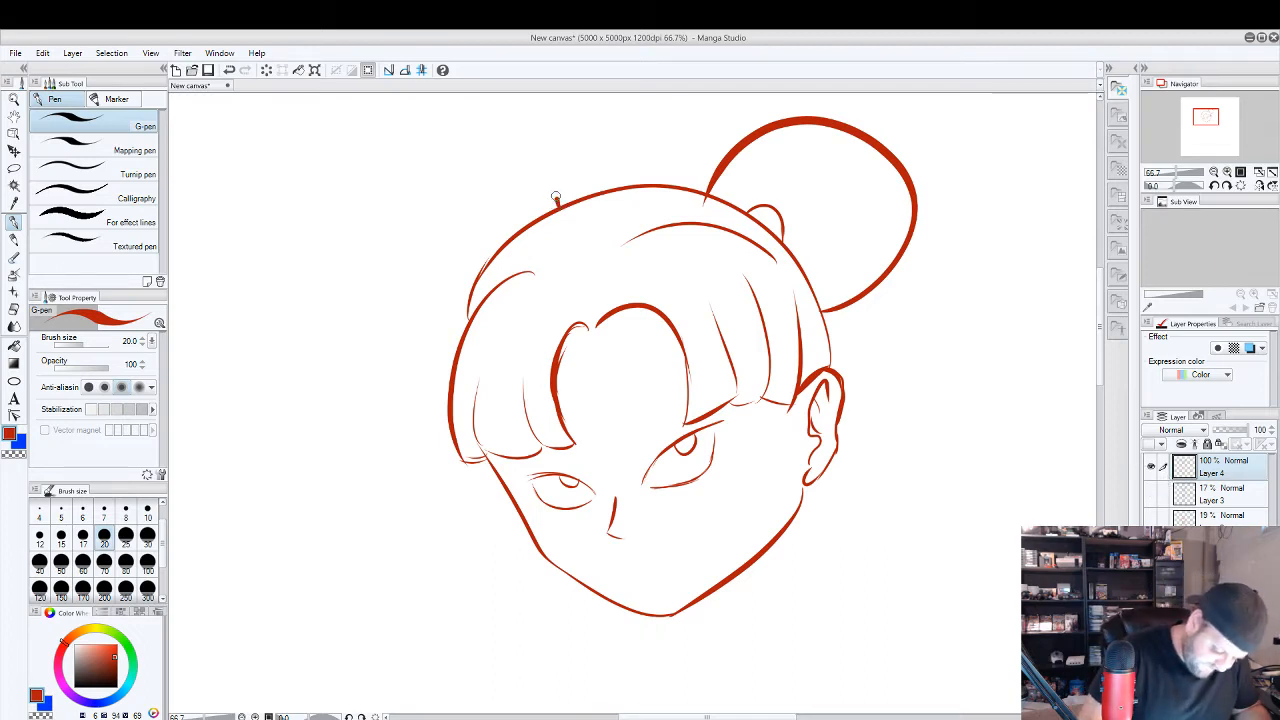
{"action": "left_click_drag", "start_coordinate": [556, 204], "coordinate": [440, 330]}
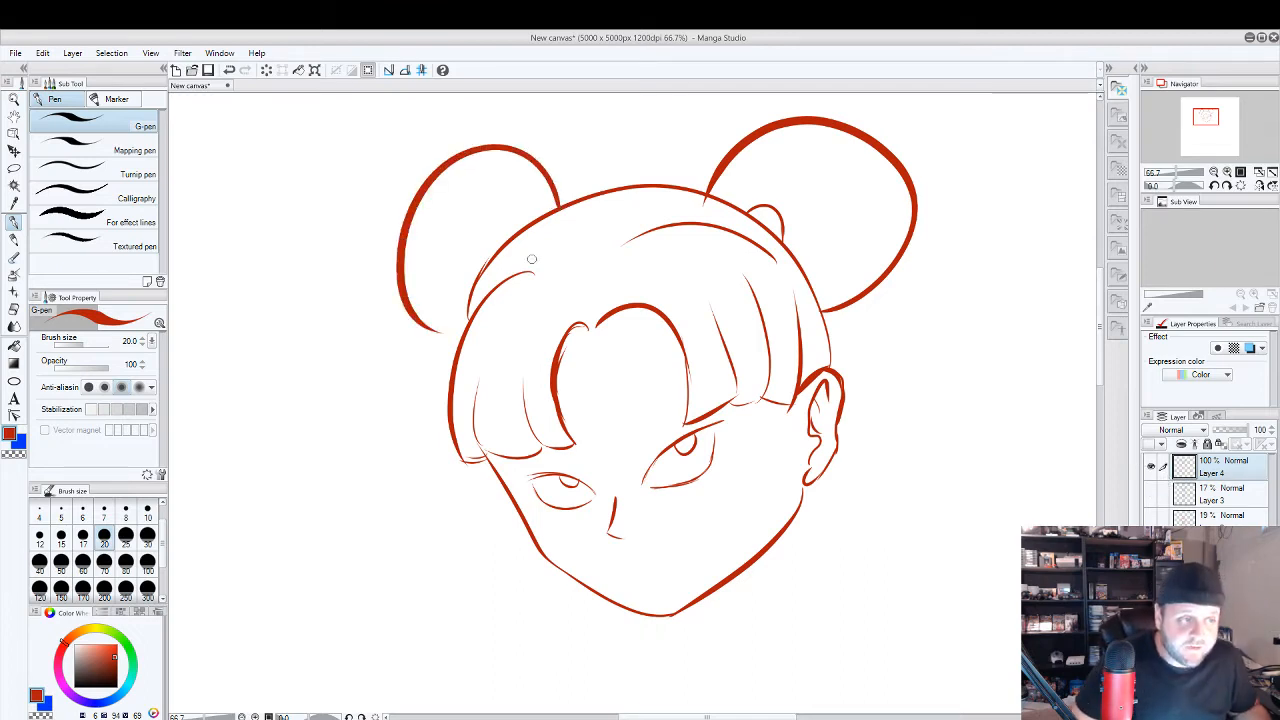
{"action": "left_click_drag", "start_coordinate": [432, 330], "coordinate": [463, 336]}
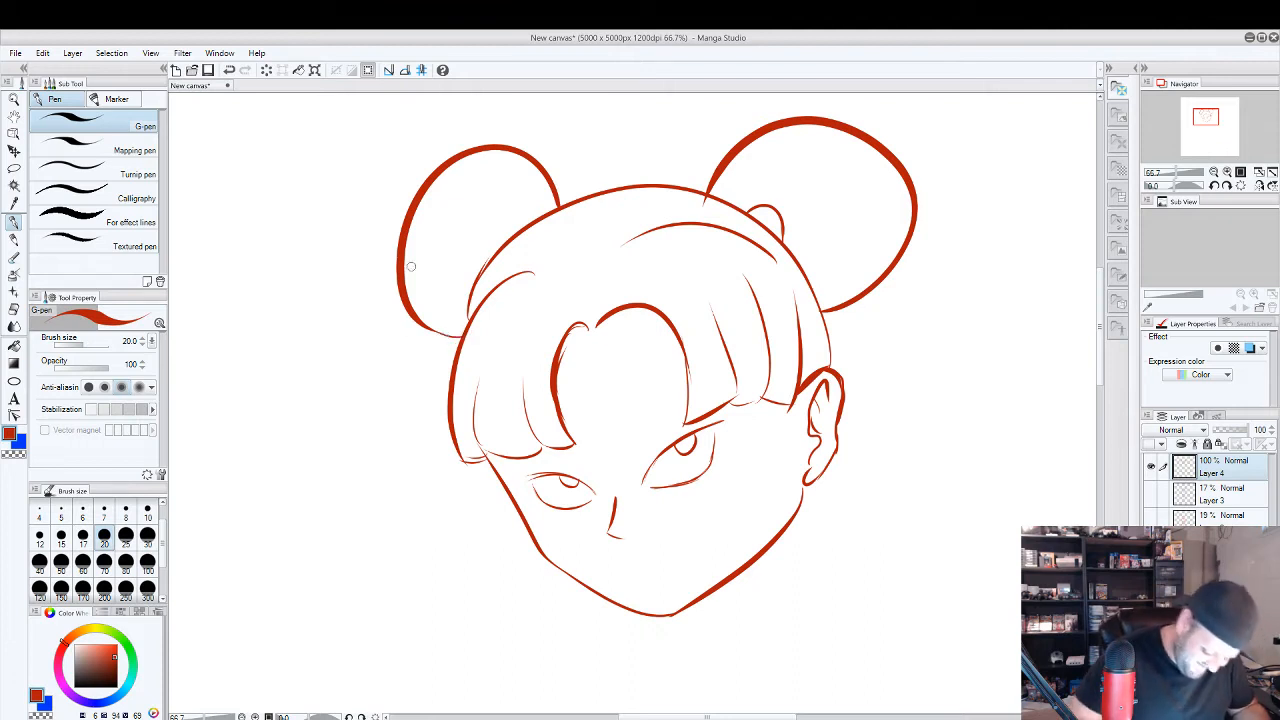
{"action": "left_click", "coordinate": [1151, 497]}
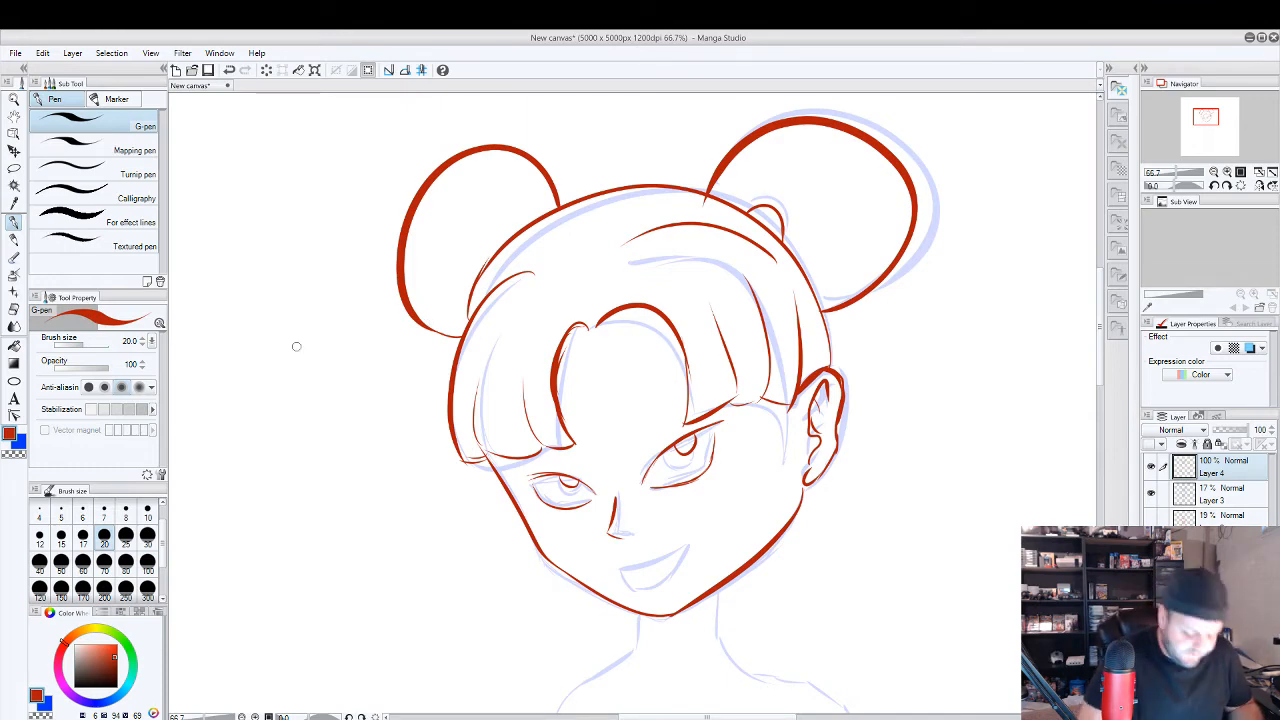
Demonstrate building up short curved red strokes in the blank area beside the head, refine them with the Block eraser, and erase them.
{"action": "left_click_drag", "start_coordinate": [282, 316], "coordinate": [300, 385]}
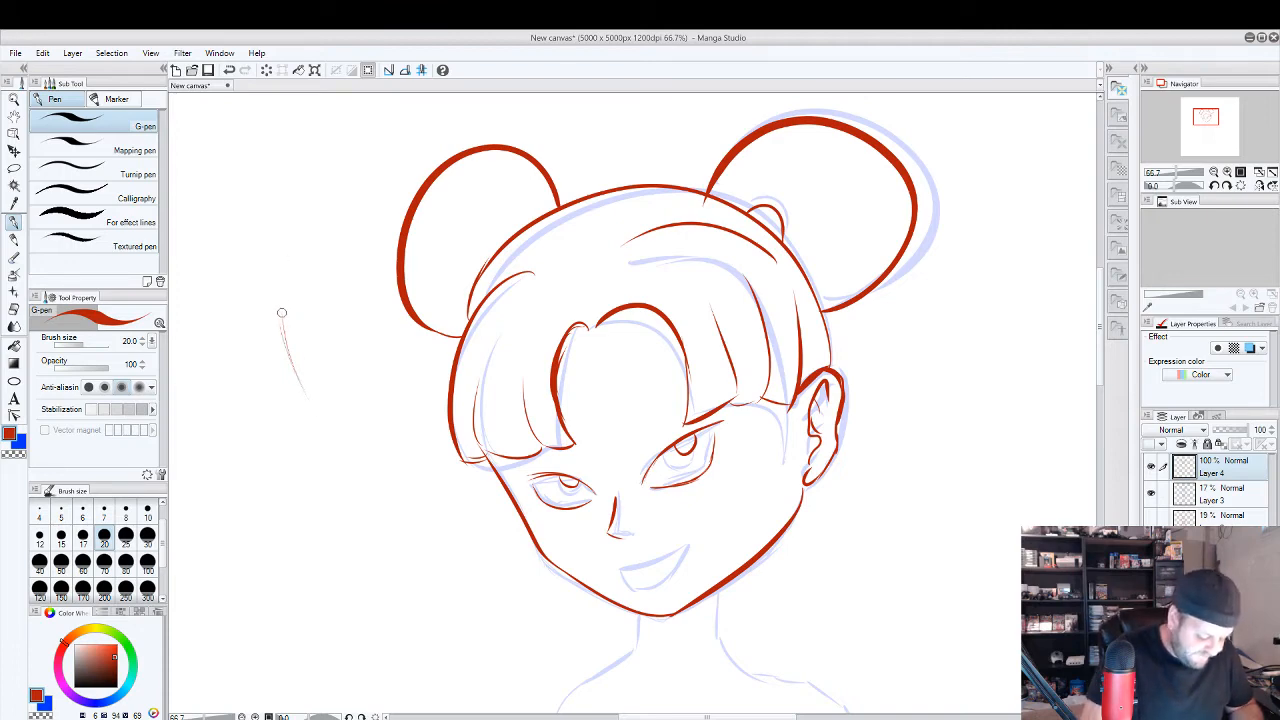
{"action": "key", "text": "e"}
{"action": "left_click_drag", "start_coordinate": [283, 308], "coordinate": [314, 394]}
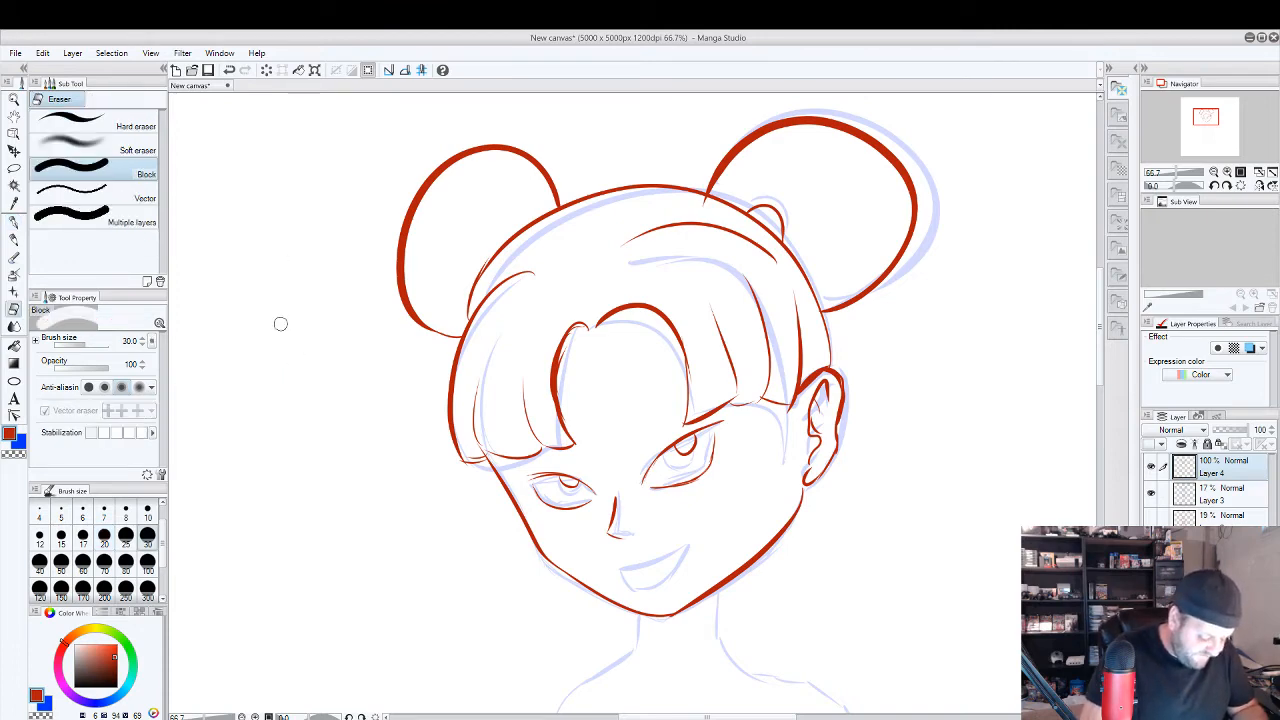
{"action": "key", "text": "p"}
{"action": "left_click_drag", "start_coordinate": [283, 299], "coordinate": [318, 415]}
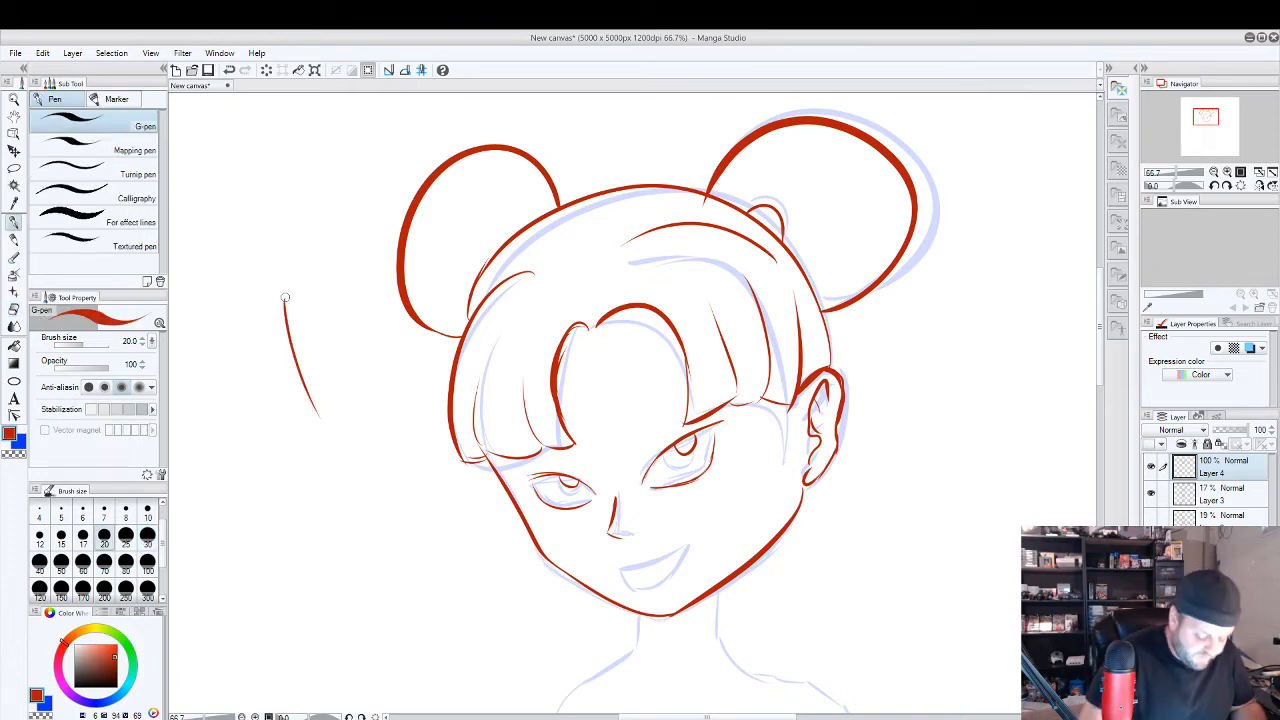
{"action": "mouse_move", "coordinate": [320, 246]}
{"action": "left_mouse_down"}
{"action": "mouse_move", "coordinate": [329, 365]}
{"action": "mouse_move", "coordinate": [323, 242]}
{"action": "left_mouse_up"}
{"action": "left_click_drag", "start_coordinate": [323, 242], "coordinate": [330, 360]}
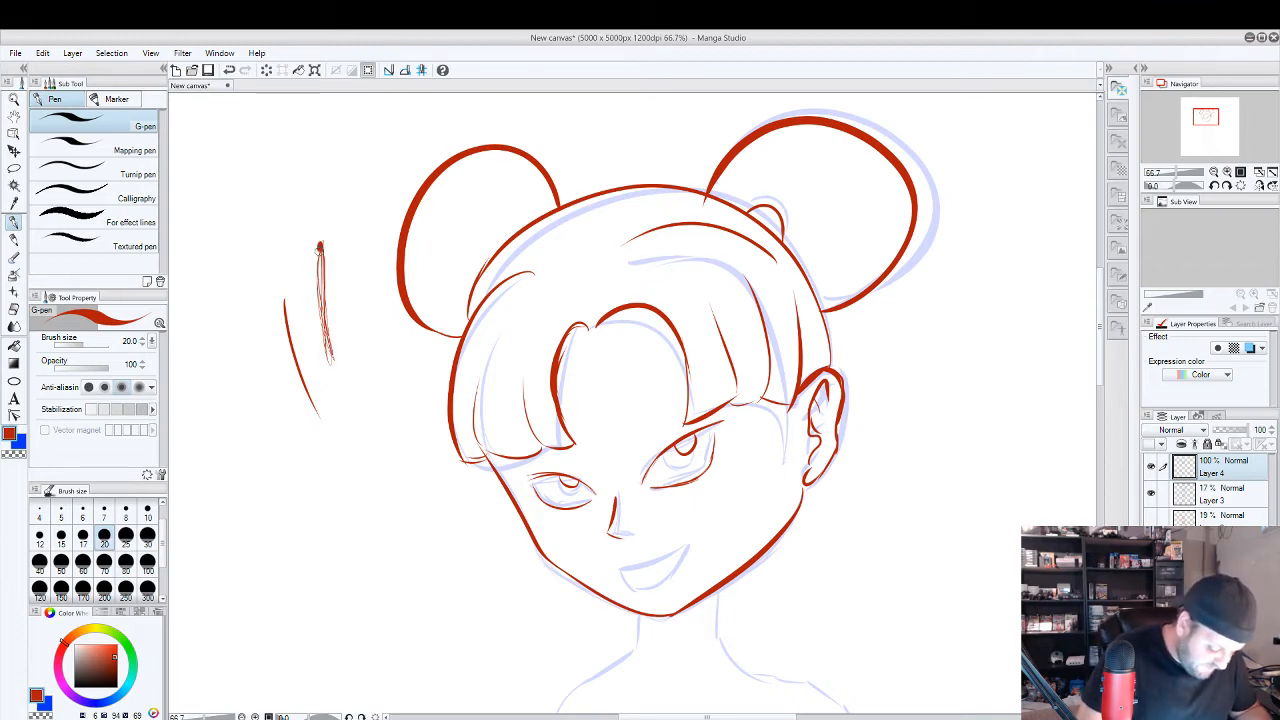
{"action": "mouse_move", "coordinate": [321, 246]}
{"action": "left_mouse_down"}
{"action": "mouse_move", "coordinate": [333, 331]}
{"action": "mouse_move", "coordinate": [324, 212]}
{"action": "left_mouse_up"}
{"action": "left_click", "coordinate": [15, 311]}
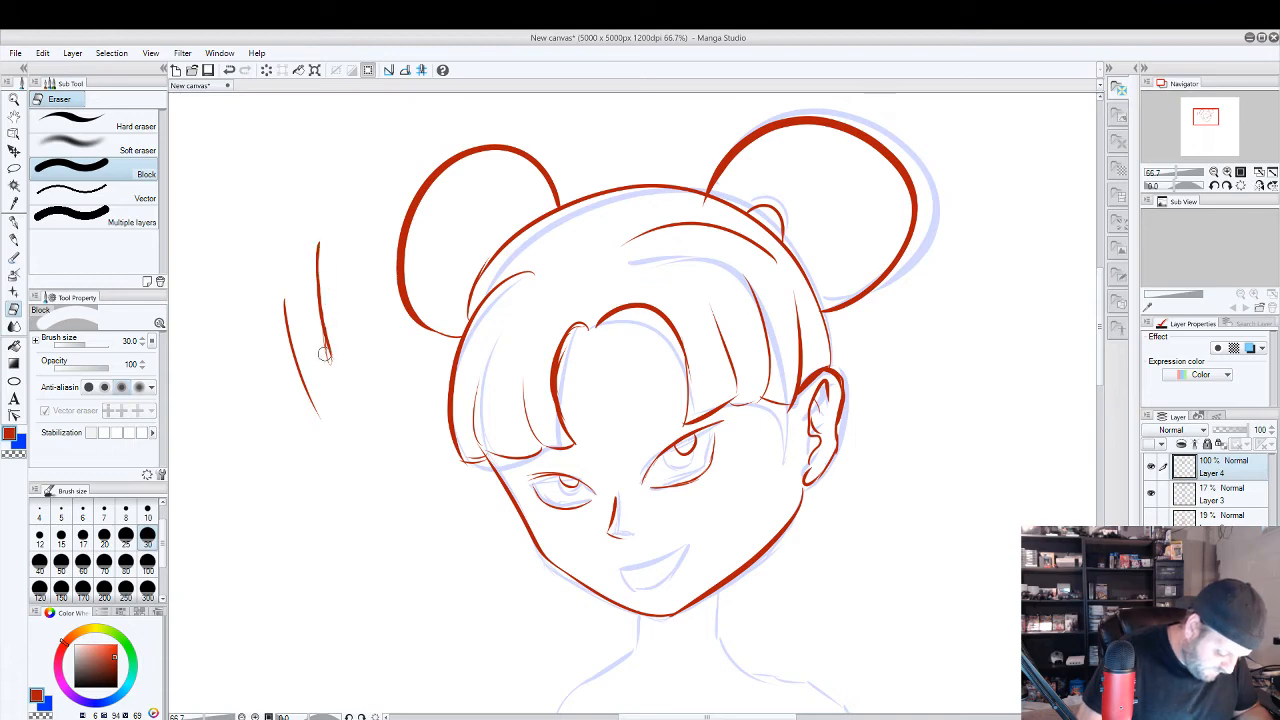
{"action": "left_click_drag", "start_coordinate": [330, 373], "coordinate": [316, 176]}
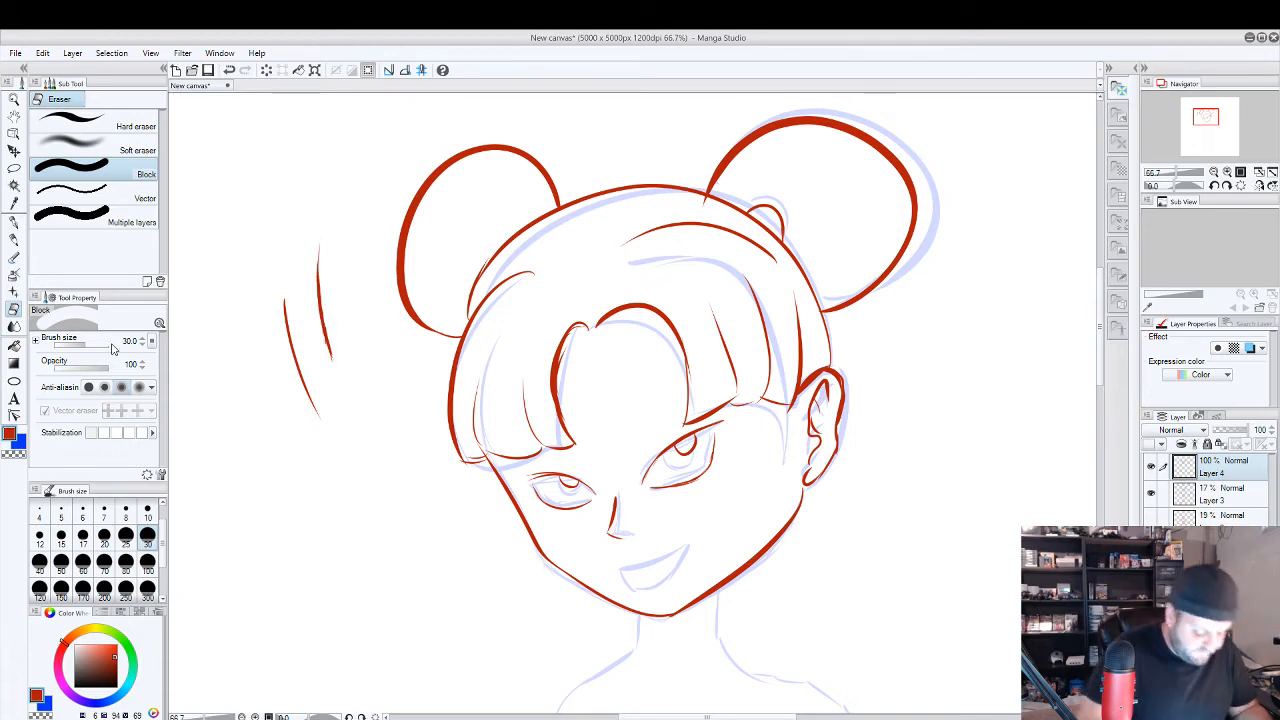
{"action": "left_click_drag", "start_coordinate": [331, 360], "coordinate": [337, 189]}
{"action": "mouse_move", "coordinate": [319, 240]}
{"action": "left_mouse_down"}
{"action": "mouse_move", "coordinate": [322, 341]}
{"action": "mouse_move", "coordinate": [290, 360]}
{"action": "mouse_move", "coordinate": [286, 329]}
{"action": "left_mouse_up"}
{"action": "left_click", "coordinate": [18, 228]}
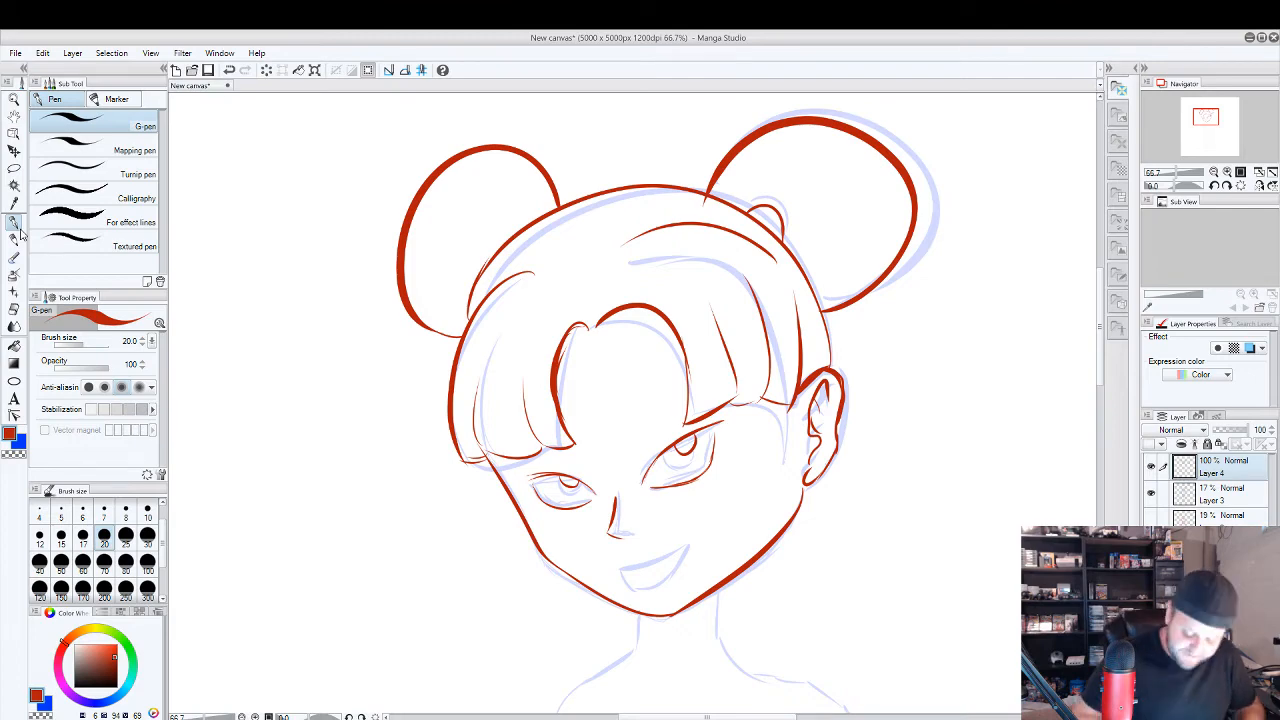
Try a long ponytail sweeping from behind the ear down to the feet, and undo its strokes.
{"action": "scroll", "coordinate": [882, 428], "scroll_direction": "down", "scroll_amount": 5}
{"action": "left_click_drag", "start_coordinate": [957, 526], "coordinate": [740, 373]}
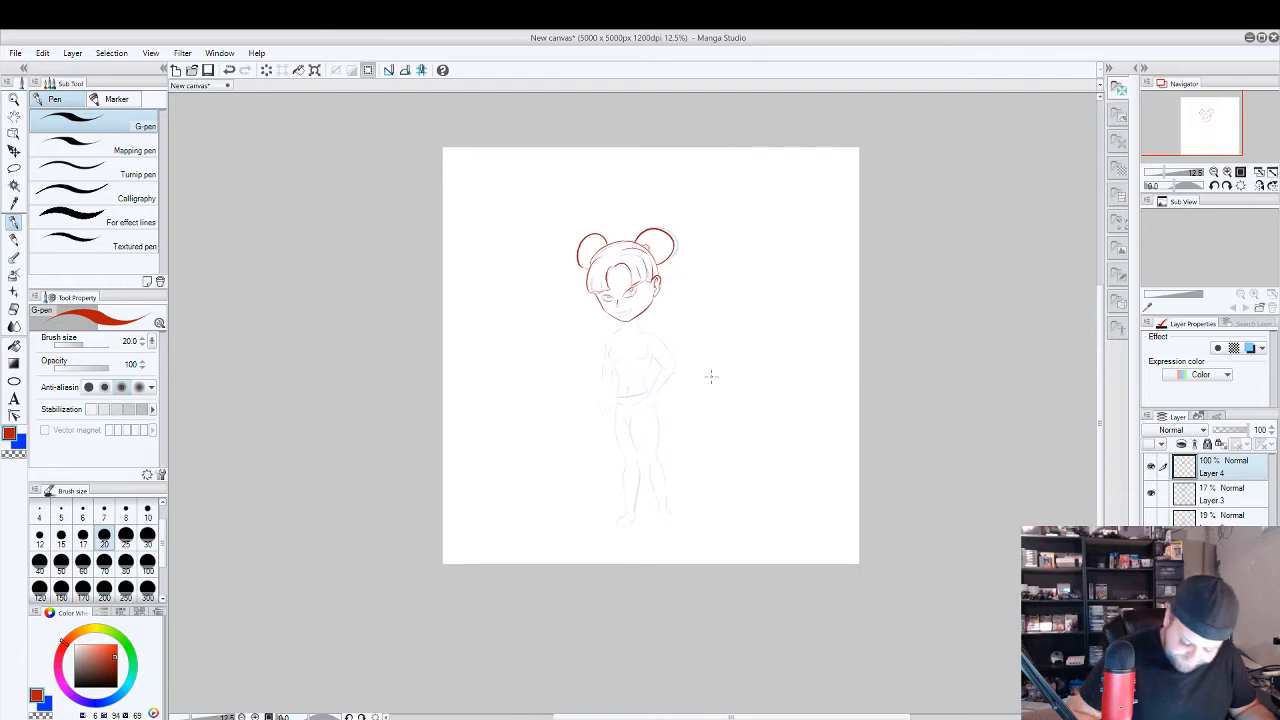
{"action": "mouse_move", "coordinate": [658, 264]}
{"action": "left_mouse_down"}
{"action": "mouse_move", "coordinate": [716, 320]}
{"action": "mouse_move", "coordinate": [728, 512]}
{"action": "mouse_move", "coordinate": [684, 510]}
{"action": "mouse_move", "coordinate": [704, 466]}
{"action": "mouse_move", "coordinate": [656, 272]}
{"action": "left_mouse_up"}
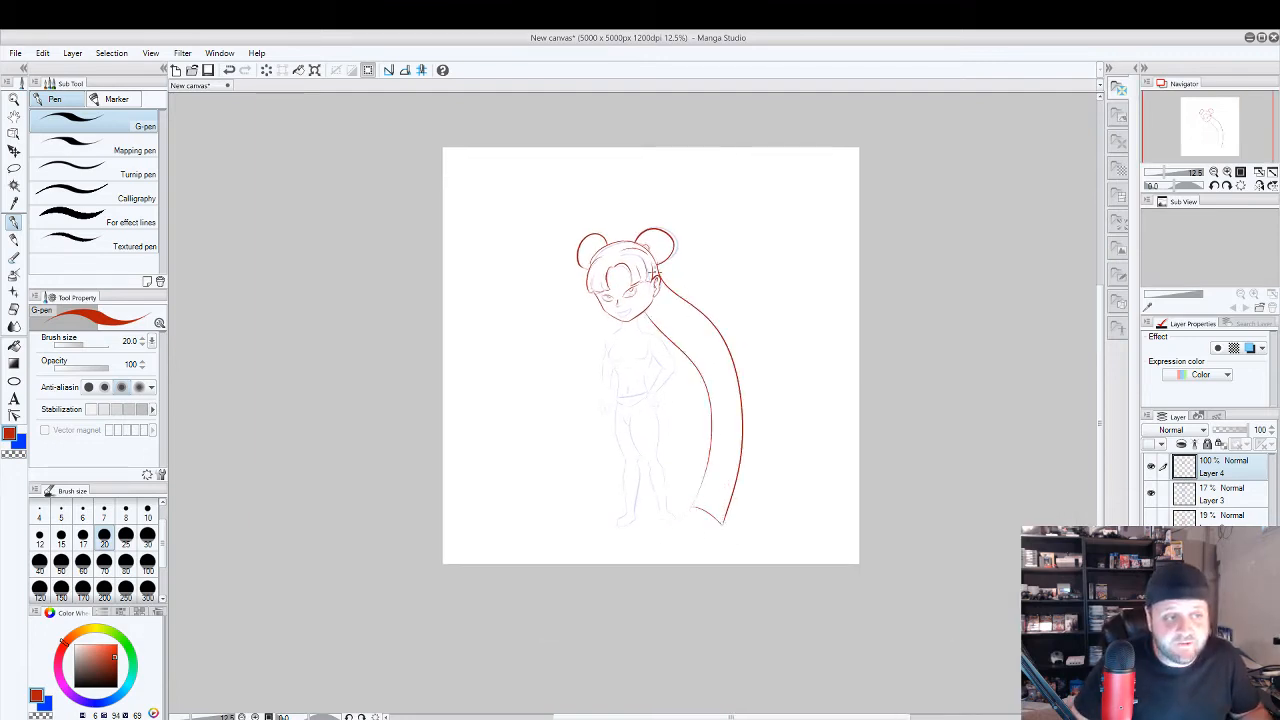
{"action": "key", "text": "ctrl+z"}
{"action": "scroll", "coordinate": [773, 346], "scroll_direction": "up", "scroll_amount": 2}
{"action": "key", "text": "ctrl+z"}
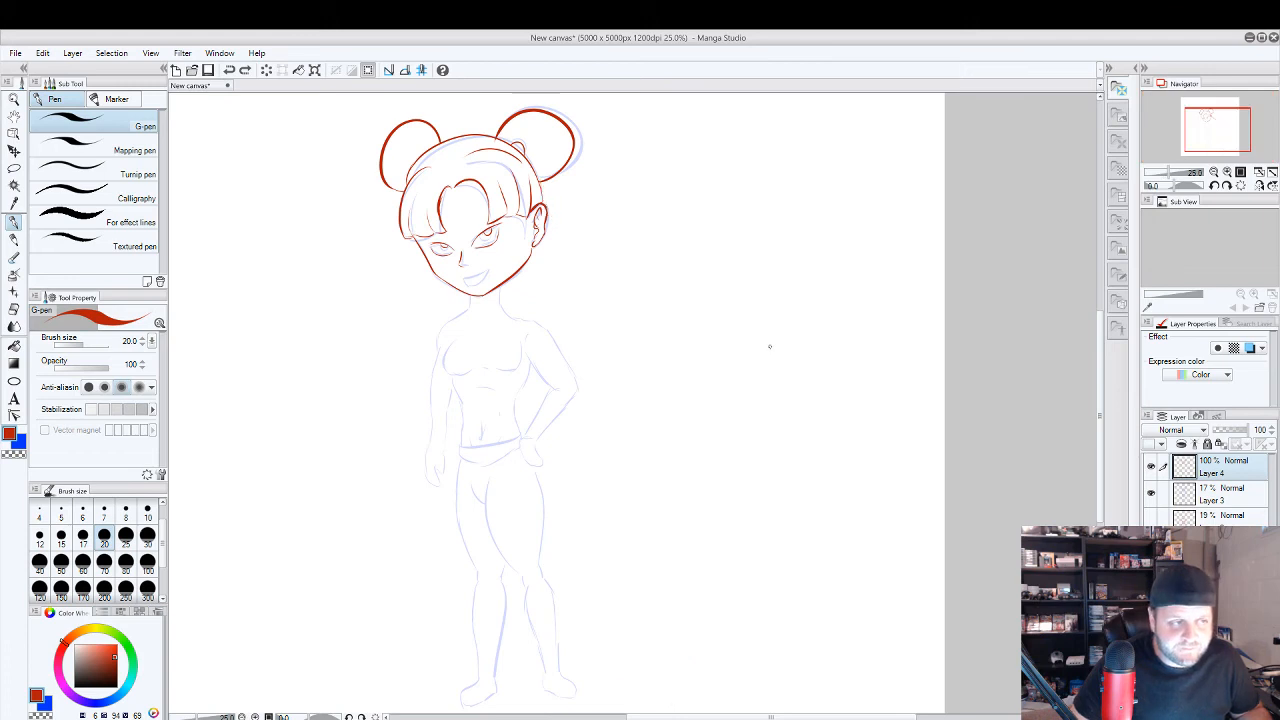
Set the brush size to 15 and draw the open, smirking mouth in red with a short mark beneath the lower lip.
{"action": "left_click_drag", "start_coordinate": [634, 375], "coordinate": [744, 430]}
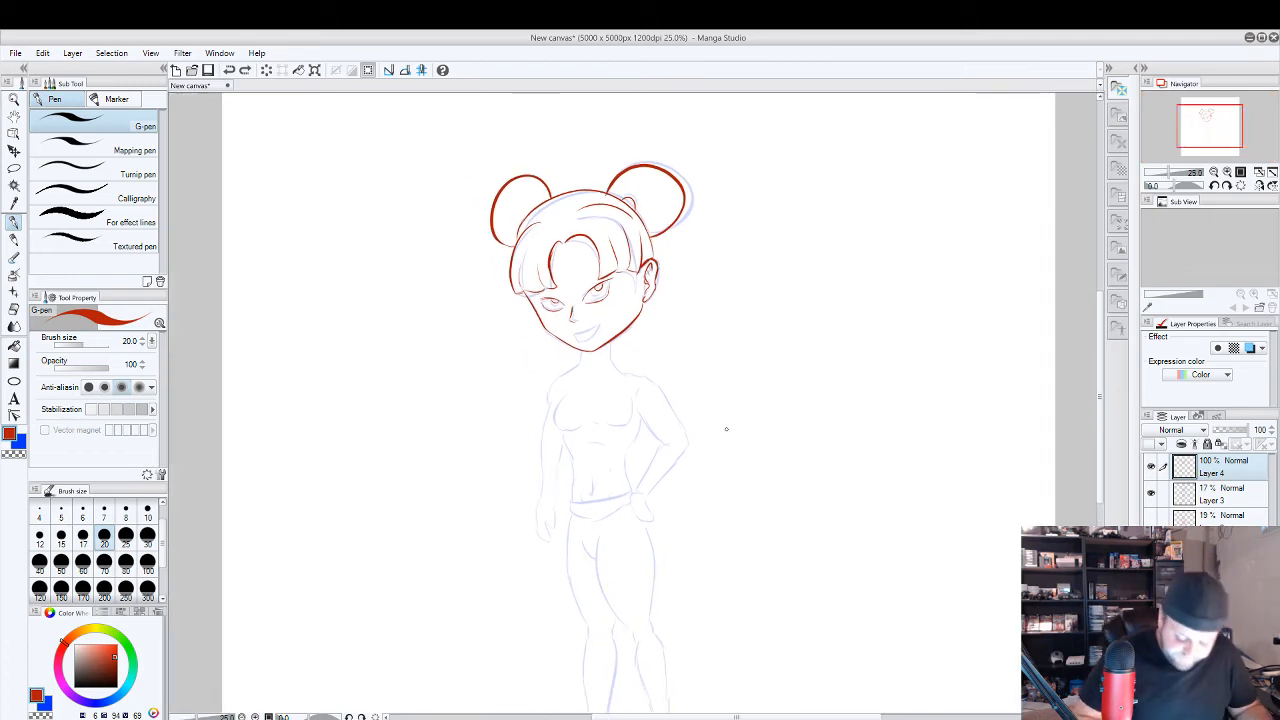
{"action": "scroll", "coordinate": [575, 310], "scroll_direction": "up", "scroll_amount": 3}
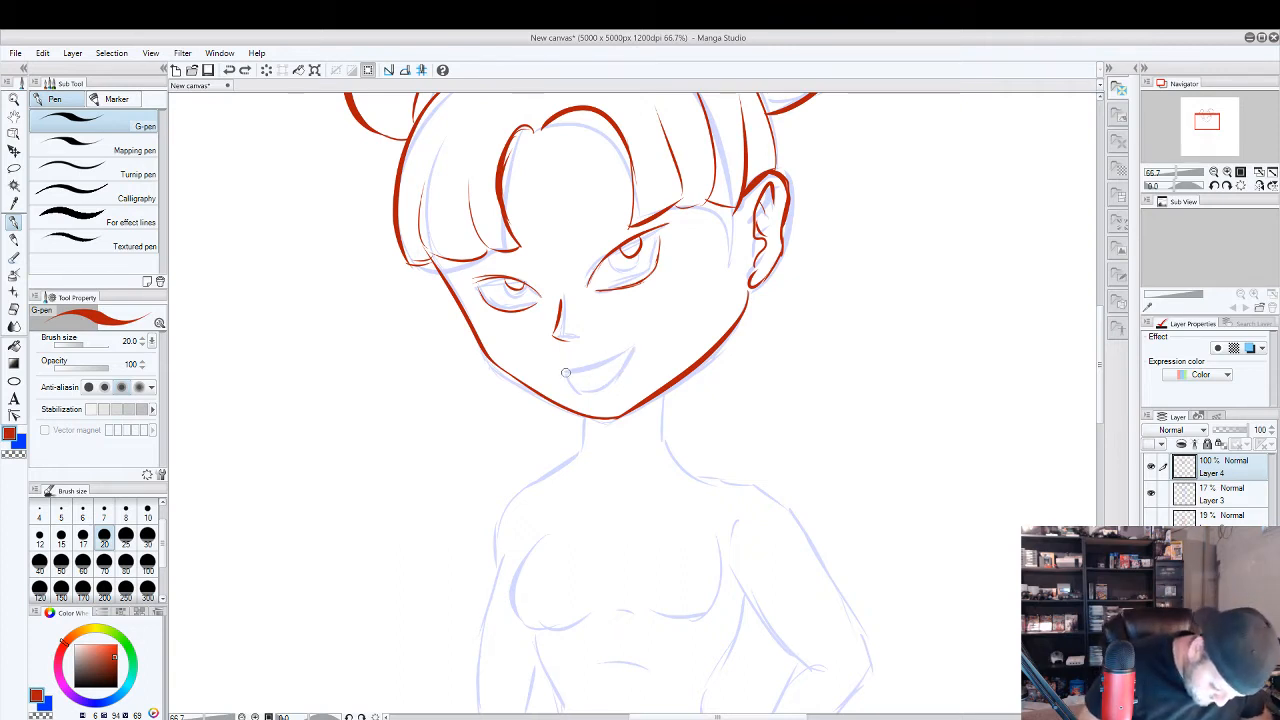
{"action": "left_click_drag", "start_coordinate": [566, 370], "coordinate": [634, 348]}
{"action": "key", "text": "ctrl+z"}
{"action": "key", "text": "ctrl+z"}
{"action": "key", "text": "ctrl+z"}
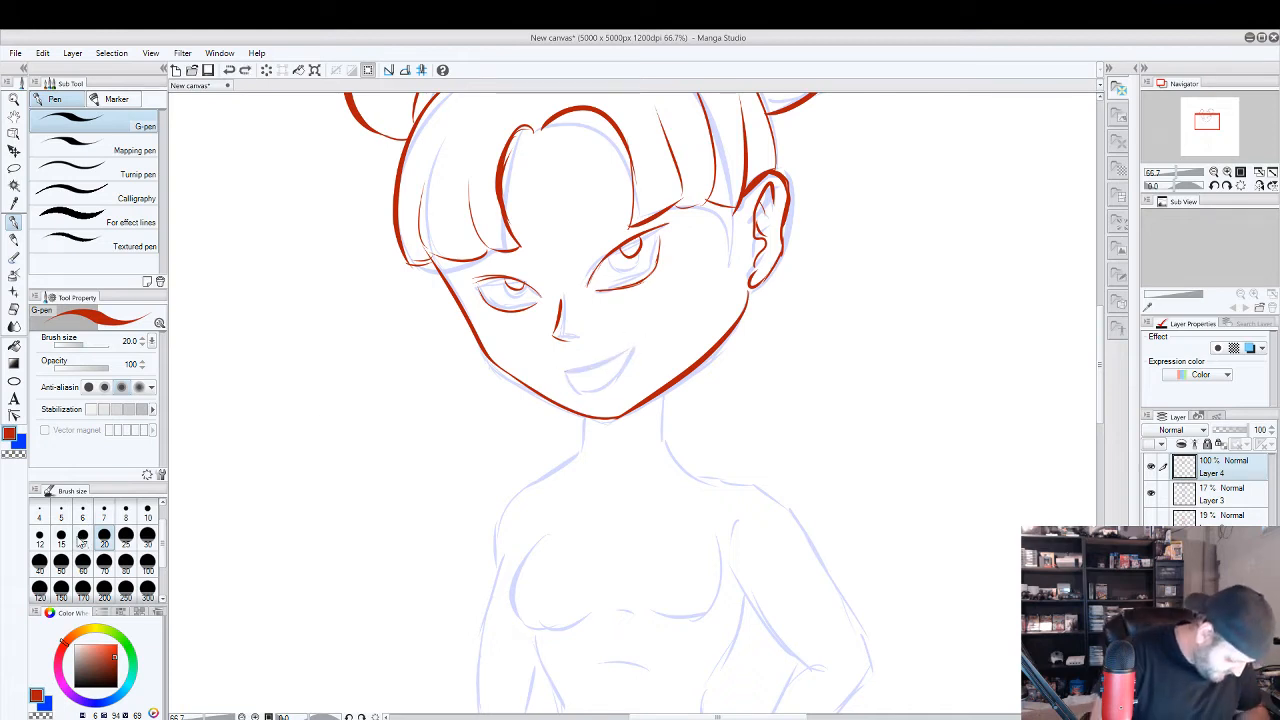
{"action": "left_click", "coordinate": [61, 536]}
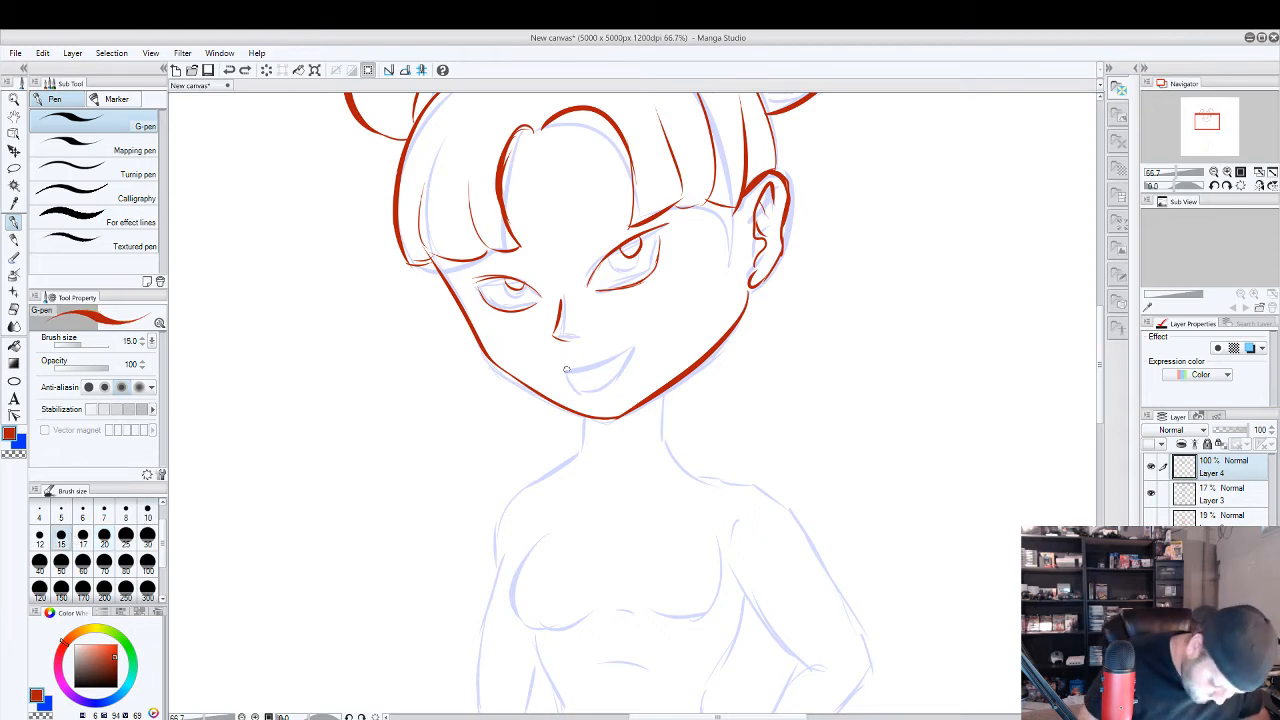
{"action": "mouse_move", "coordinate": [565, 370]}
{"action": "left_mouse_down"}
{"action": "mouse_move", "coordinate": [624, 351]}
{"action": "mouse_move", "coordinate": [600, 390]}
{"action": "mouse_move", "coordinate": [566, 372]}
{"action": "mouse_move", "coordinate": [627, 349]}
{"action": "left_mouse_up"}
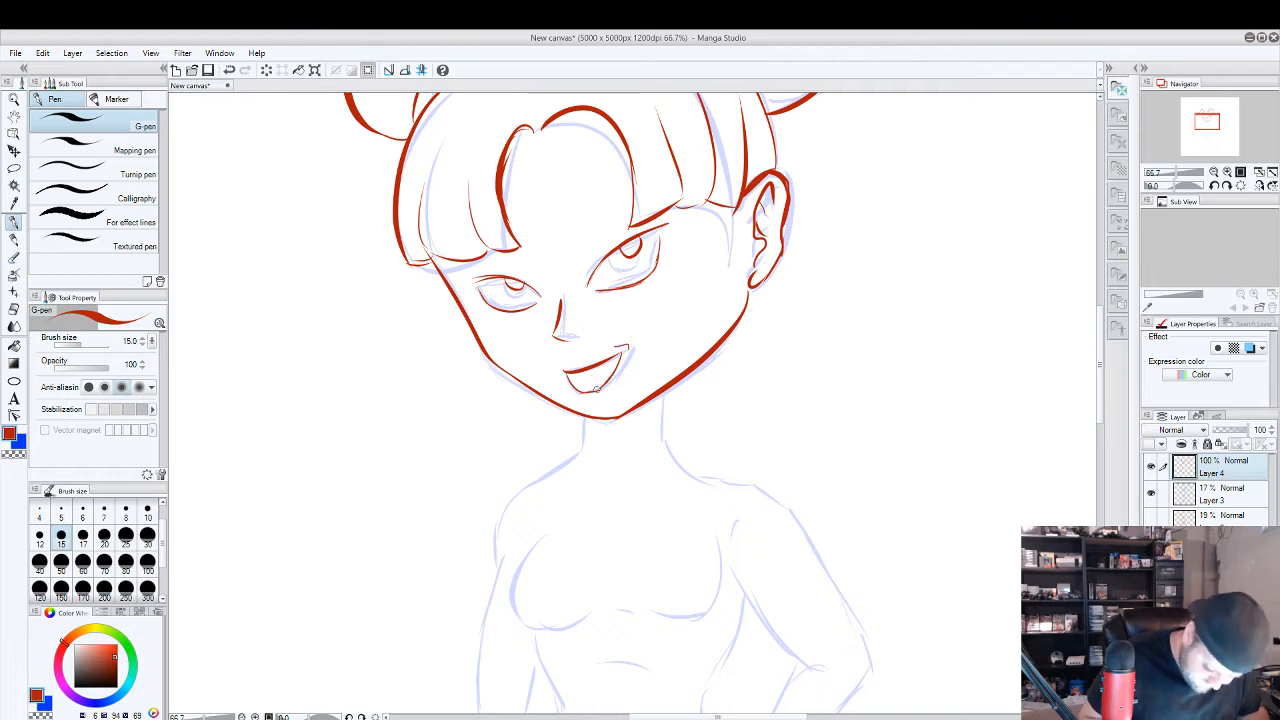
{"action": "left_click_drag", "start_coordinate": [590, 398], "coordinate": [598, 400]}
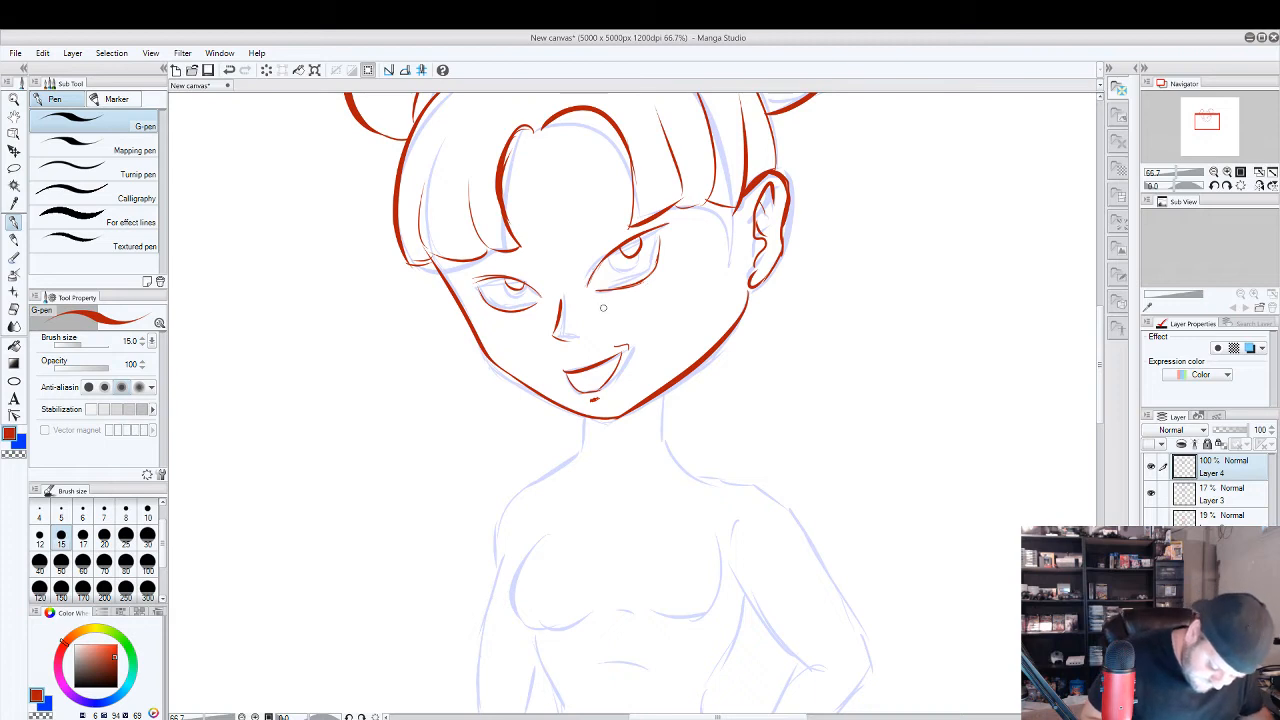
Add short broken crease lines under both eyes and draw slanted red eyebrow strokes above them.
{"action": "left_click_drag", "start_coordinate": [603, 307], "coordinate": [645, 287]}
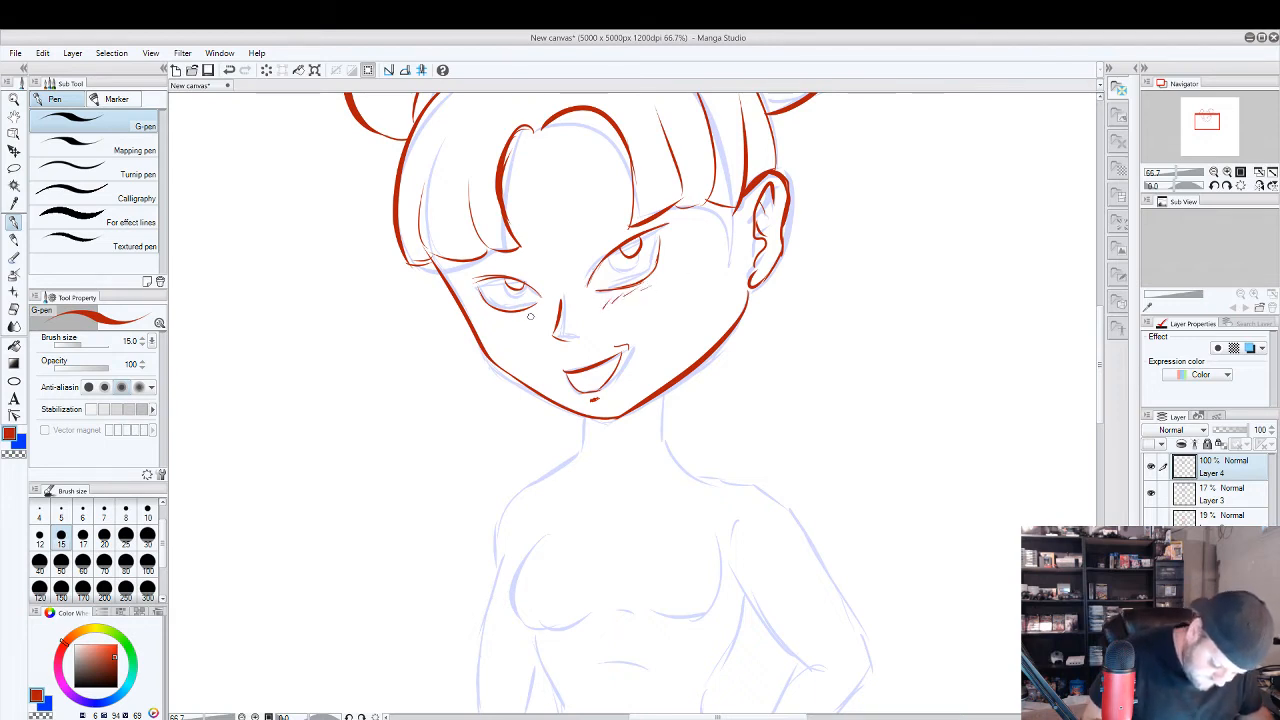
{"action": "left_click_drag", "start_coordinate": [518, 314], "coordinate": [476, 326]}
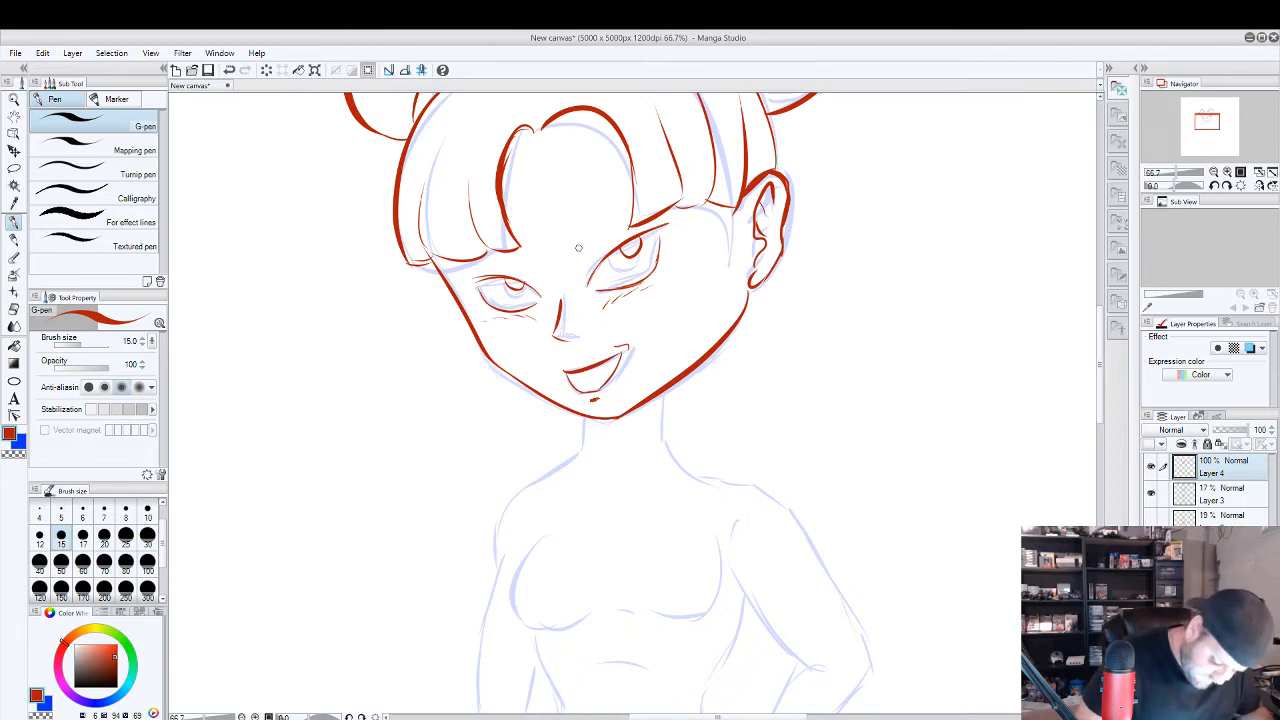
{"action": "left_click_drag", "start_coordinate": [578, 240], "coordinate": [638, 186]}
{"action": "key", "text": "ctrl+z"}
{"action": "left_click_drag", "start_coordinate": [575, 242], "coordinate": [618, 200]}
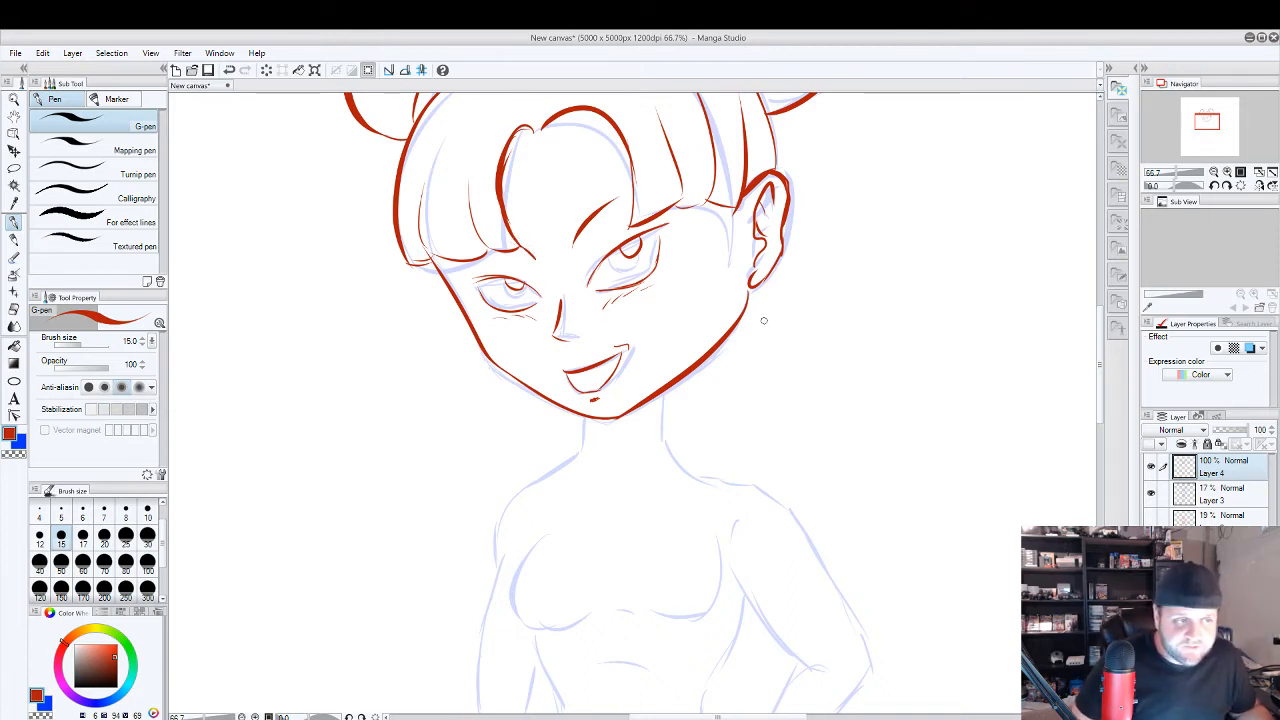
Draw both sides of the neck in red with short lines descending from the jaw toward the shoulders.
{"action": "scroll", "coordinate": [780, 374], "scroll_direction": "down", "scroll_amount": 3}
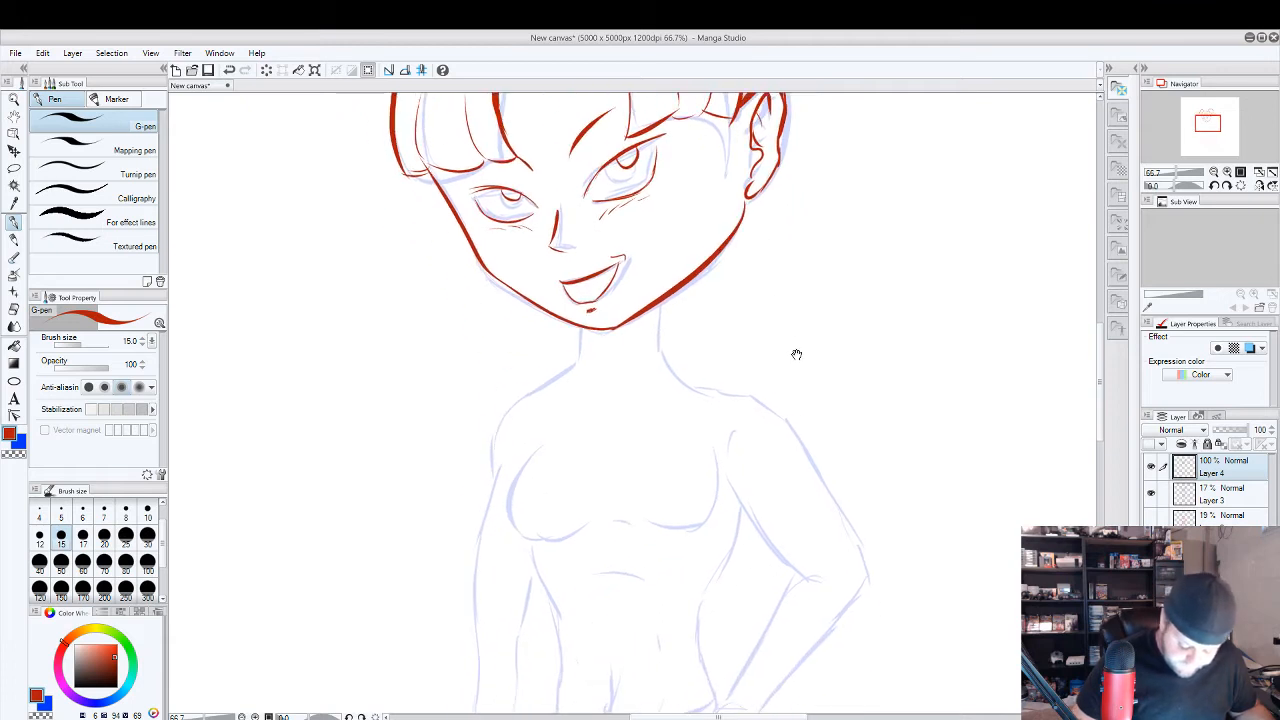
{"action": "left_click_drag", "start_coordinate": [658, 305], "coordinate": [655, 352]}
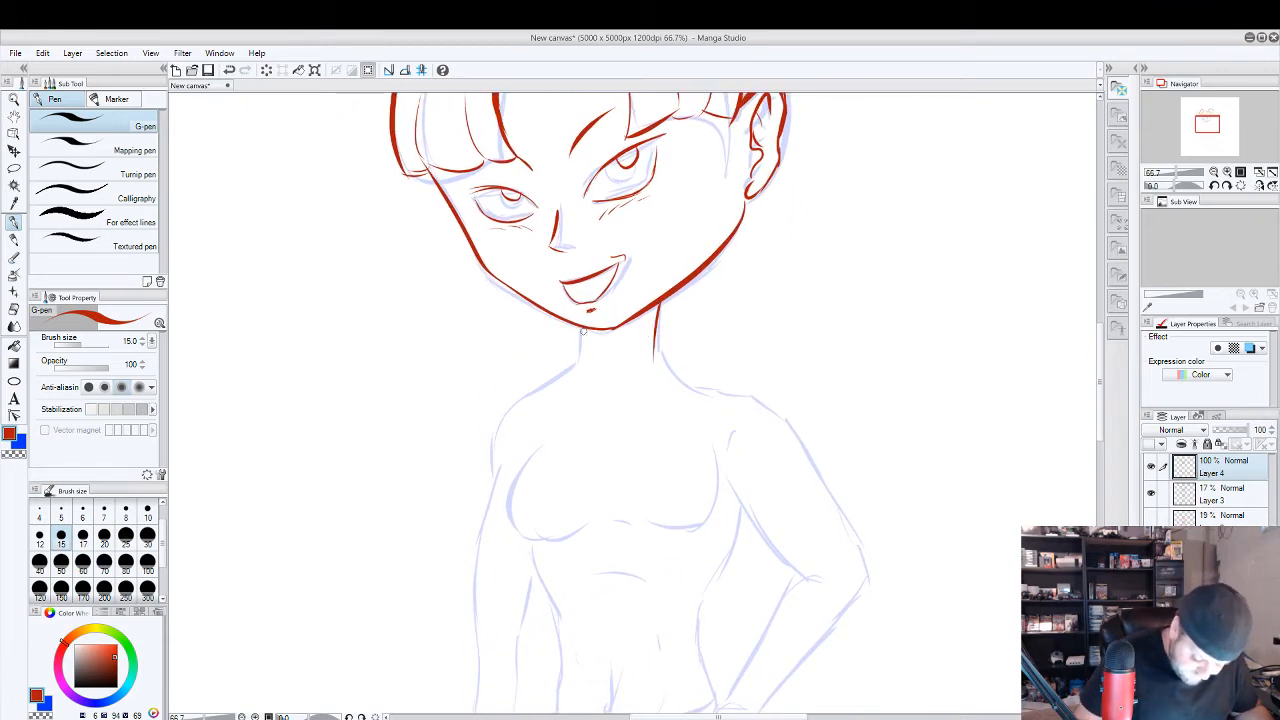
{"action": "left_click_drag", "start_coordinate": [581, 327], "coordinate": [580, 358]}
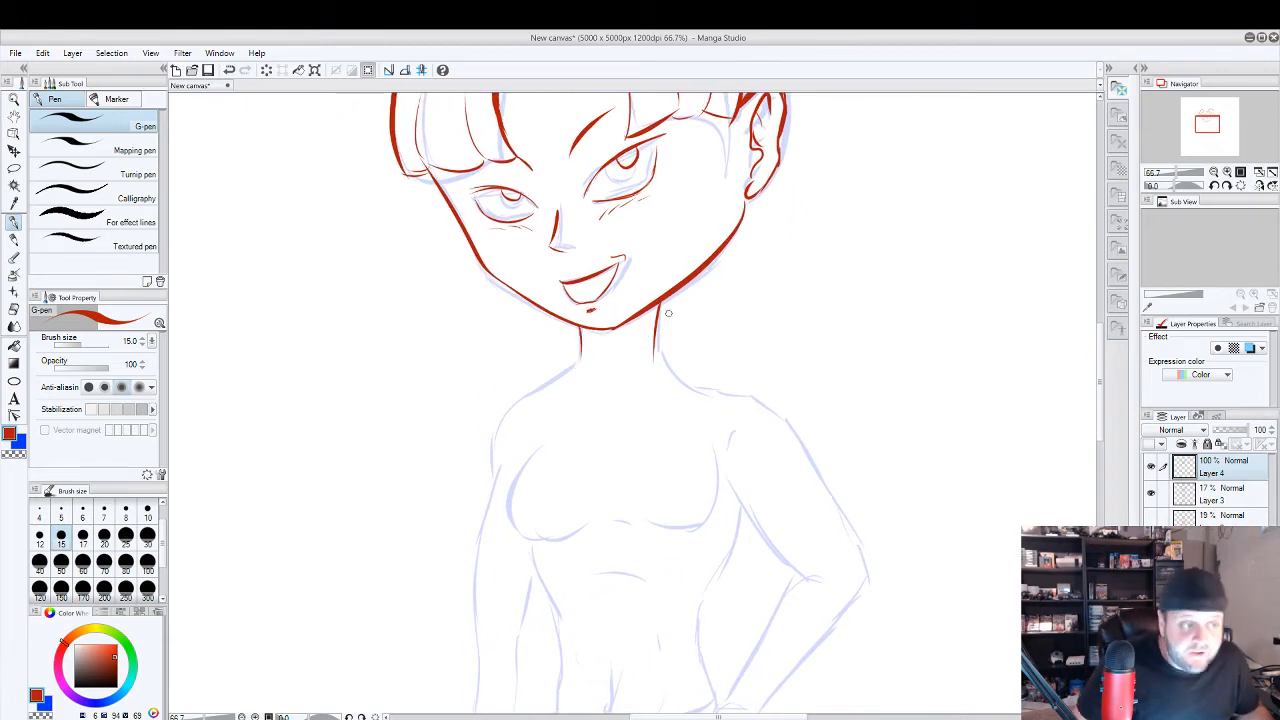
{"action": "scroll", "coordinate": [665, 352], "scroll_direction": "down", "scroll_amount": 1}
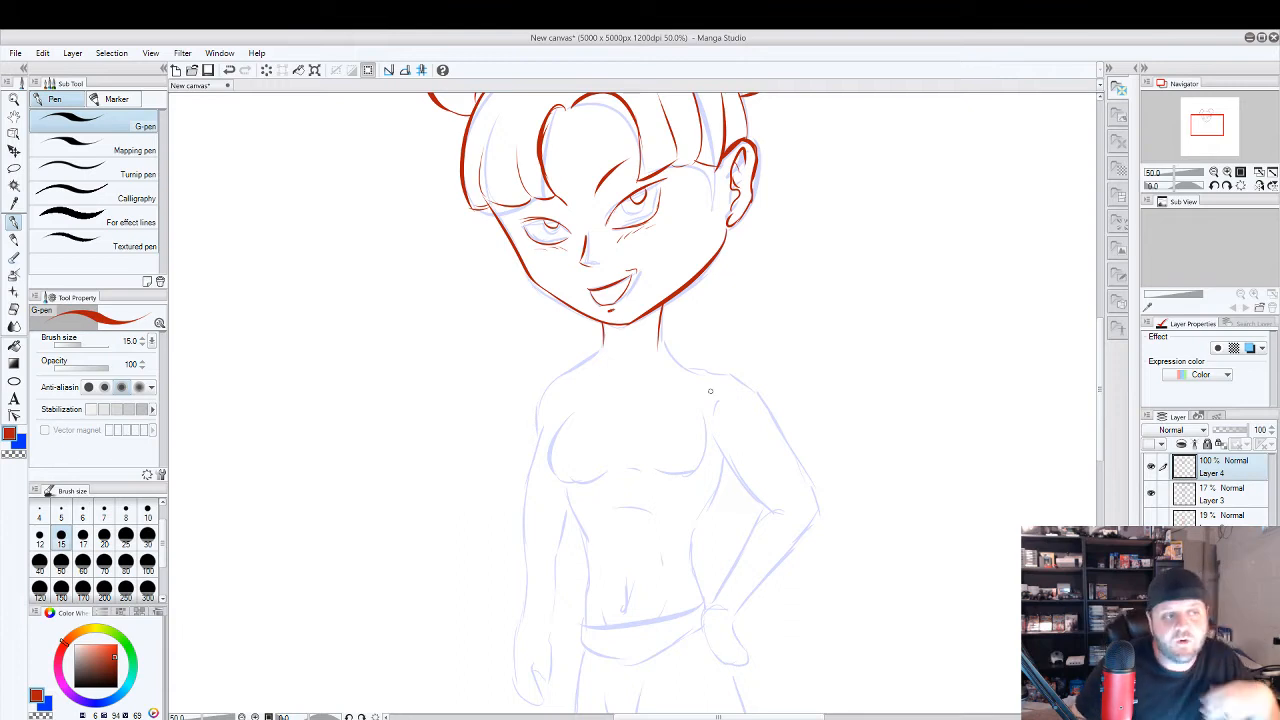
{"action": "scroll", "coordinate": [728, 339], "scroll_direction": "down", "scroll_amount": 1}
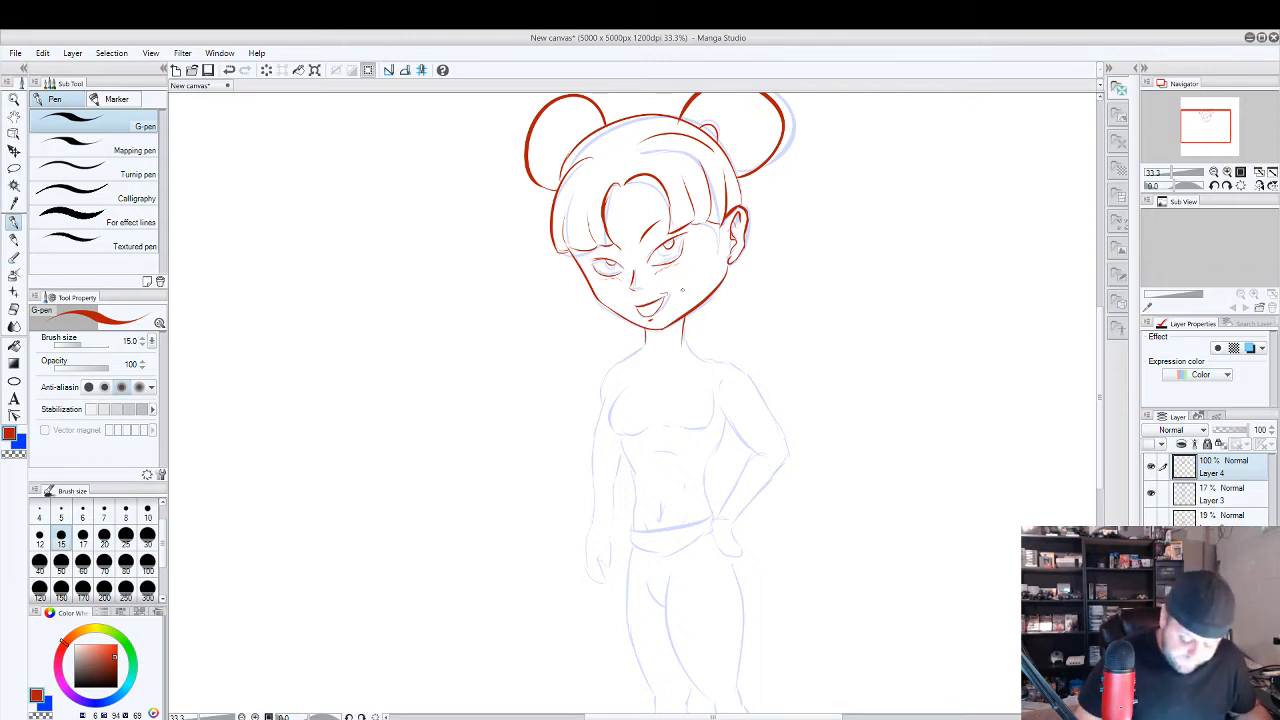
Draw the curved round neckline of a T-shirt in red at the base of the neck.
{"action": "scroll", "coordinate": [675, 346], "scroll_direction": "up", "scroll_amount": 1}
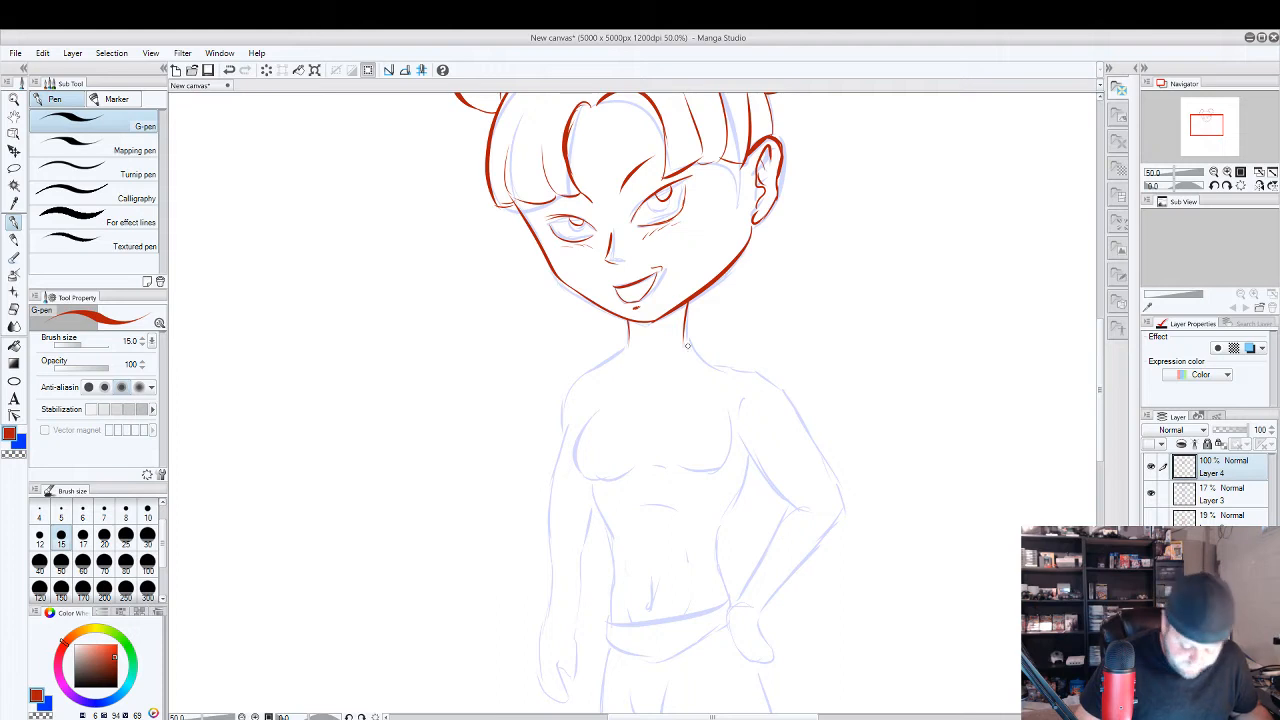
{"action": "mouse_move", "coordinate": [687, 345]}
{"action": "left_mouse_down"}
{"action": "mouse_move", "coordinate": [674, 362]}
{"action": "mouse_move", "coordinate": [617, 346]}
{"action": "mouse_move", "coordinate": [632, 362]}
{"action": "mouse_move", "coordinate": [629, 330]}
{"action": "mouse_move", "coordinate": [640, 374]}
{"action": "mouse_move", "coordinate": [616, 358]}
{"action": "left_mouse_up"}
{"action": "key", "text": "ctrl+z"}
{"action": "key", "text": "ctrl+z"}
{"action": "key", "text": "ctrl+z"}
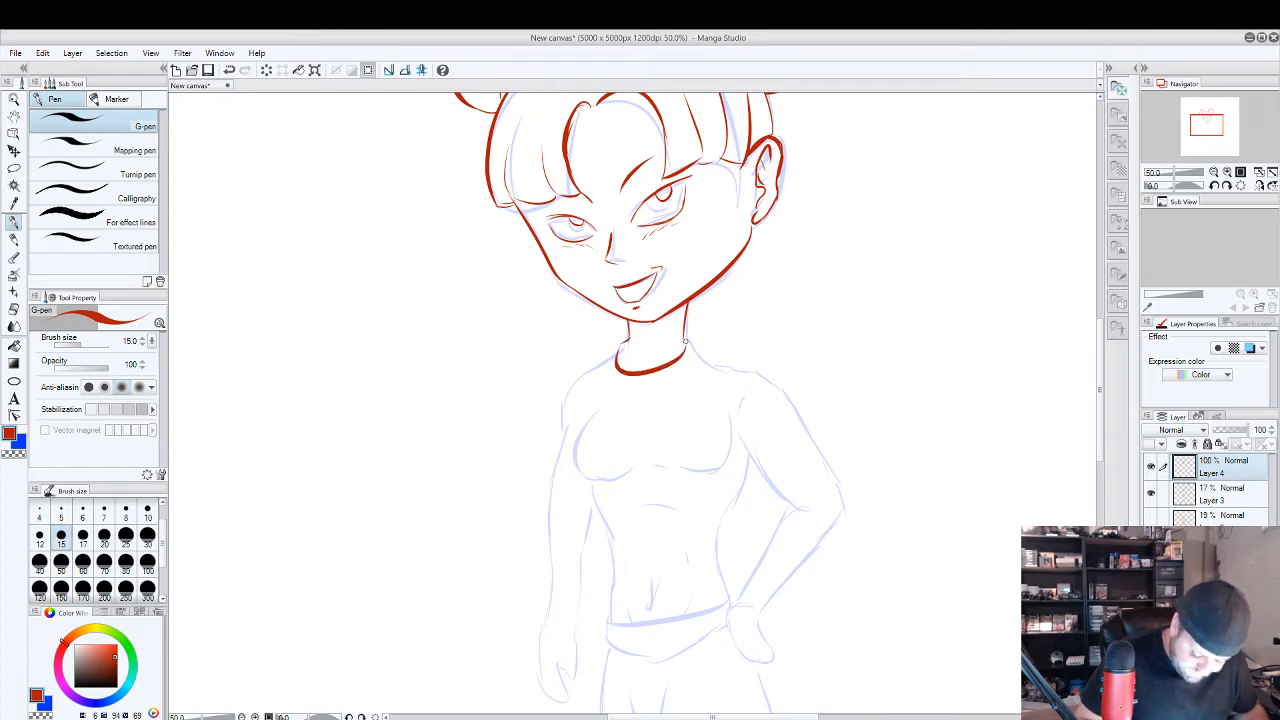
Draw both shoulder lines and the T-shirt's short sleeves in red, tidying stray marks with the eraser.
{"action": "left_click_drag", "start_coordinate": [690, 346], "coordinate": [767, 388]}
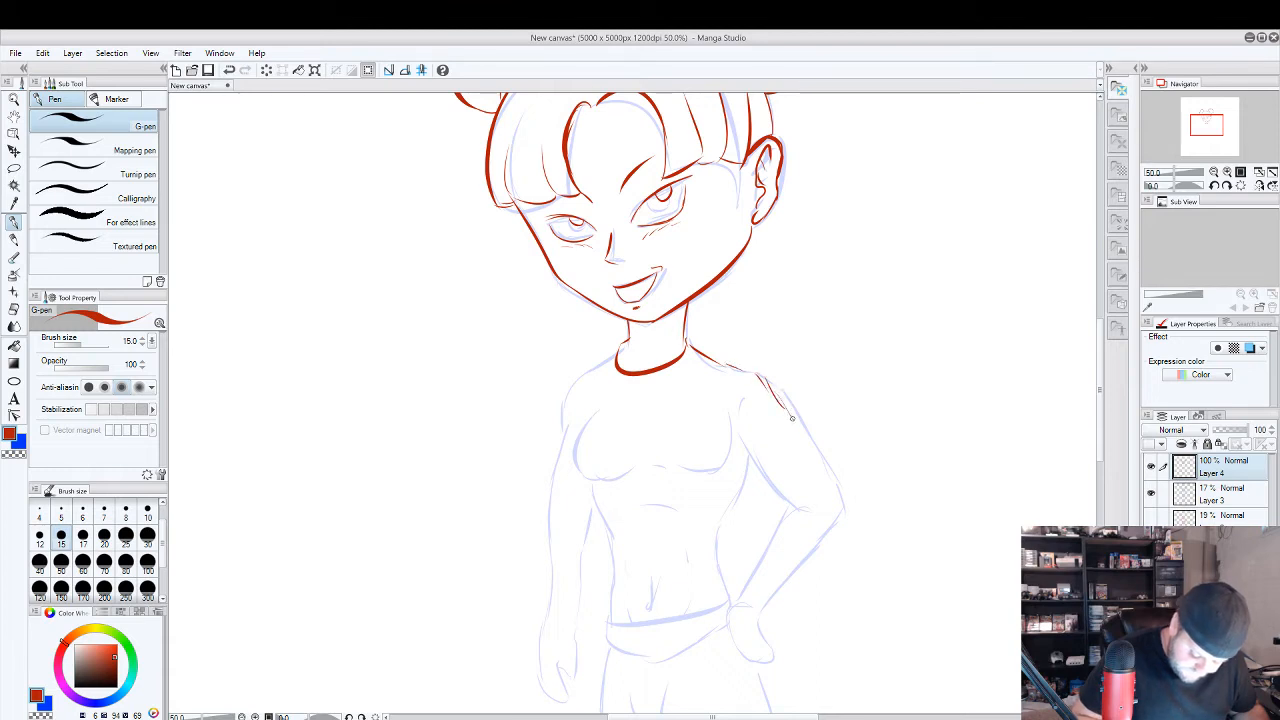
{"action": "key", "text": "ctrl+z"}
{"action": "mouse_move", "coordinate": [703, 352]}
{"action": "left_mouse_down"}
{"action": "mouse_move", "coordinate": [773, 360]}
{"action": "mouse_move", "coordinate": [768, 380]}
{"action": "mouse_move", "coordinate": [808, 435]}
{"action": "mouse_move", "coordinate": [752, 480]}
{"action": "left_mouse_up"}
{"action": "left_click_drag", "start_coordinate": [733, 417], "coordinate": [750, 468]}
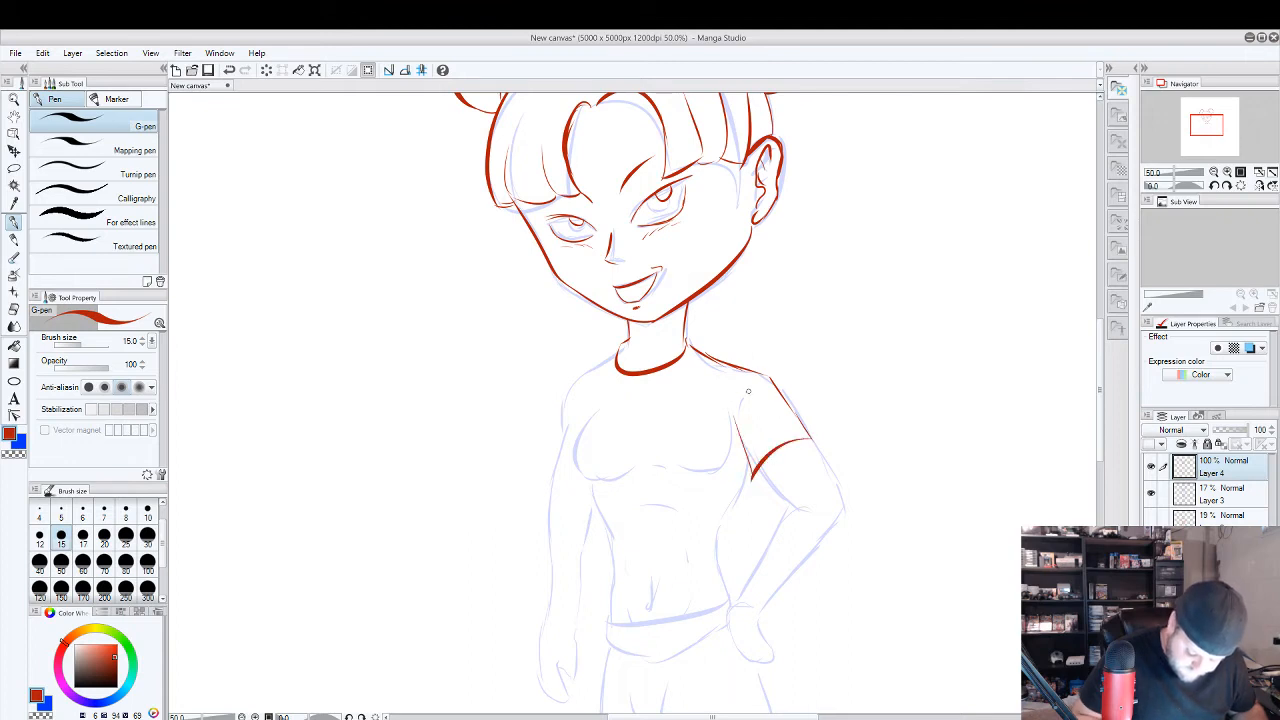
{"action": "mouse_move", "coordinate": [620, 344]}
{"action": "left_mouse_down"}
{"action": "mouse_move", "coordinate": [567, 379]}
{"action": "mouse_move", "coordinate": [554, 482]}
{"action": "left_mouse_up"}
{"action": "left_click", "coordinate": [14, 309]}
{"action": "left_click", "coordinate": [14, 222]}
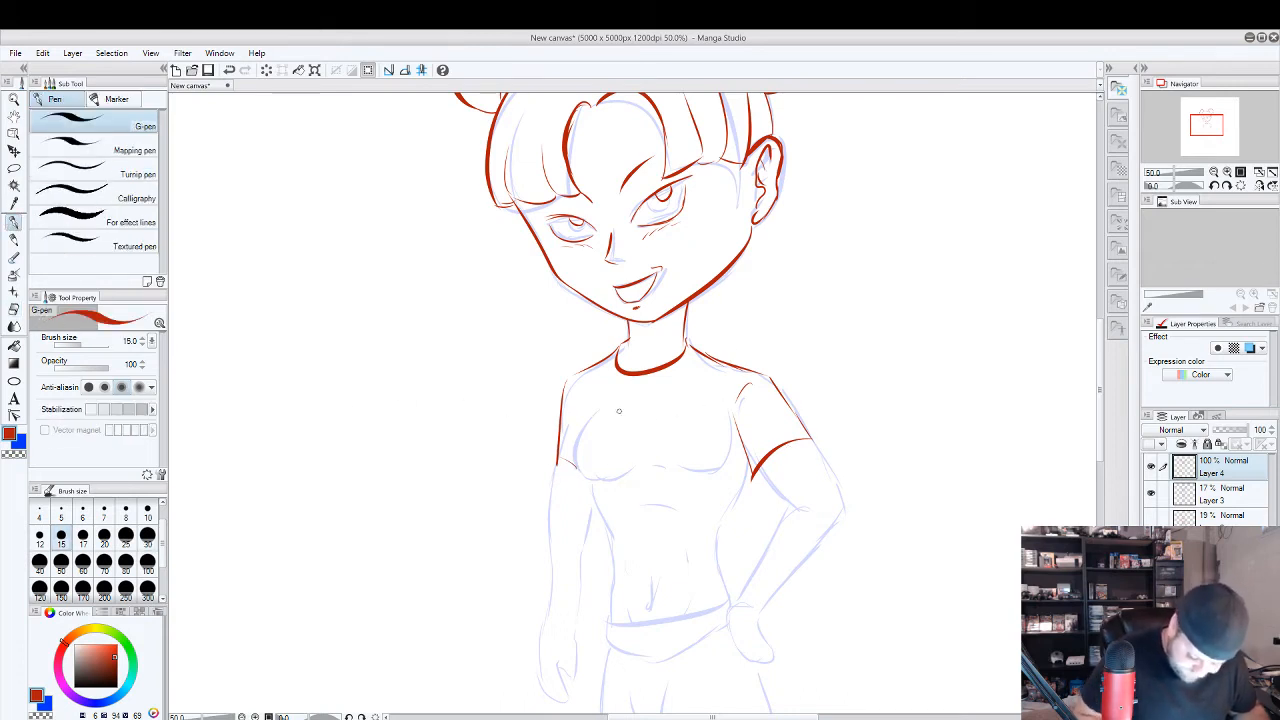
Draw the curved chest contours in red over the faded sketch, redoing the strokes until they fit.
{"action": "mouse_move", "coordinate": [598, 401]}
{"action": "left_mouse_down"}
{"action": "mouse_move", "coordinate": [603, 483]}
{"action": "mouse_move", "coordinate": [600, 402]}
{"action": "left_mouse_up"}
{"action": "key", "text": "ctrl+z"}
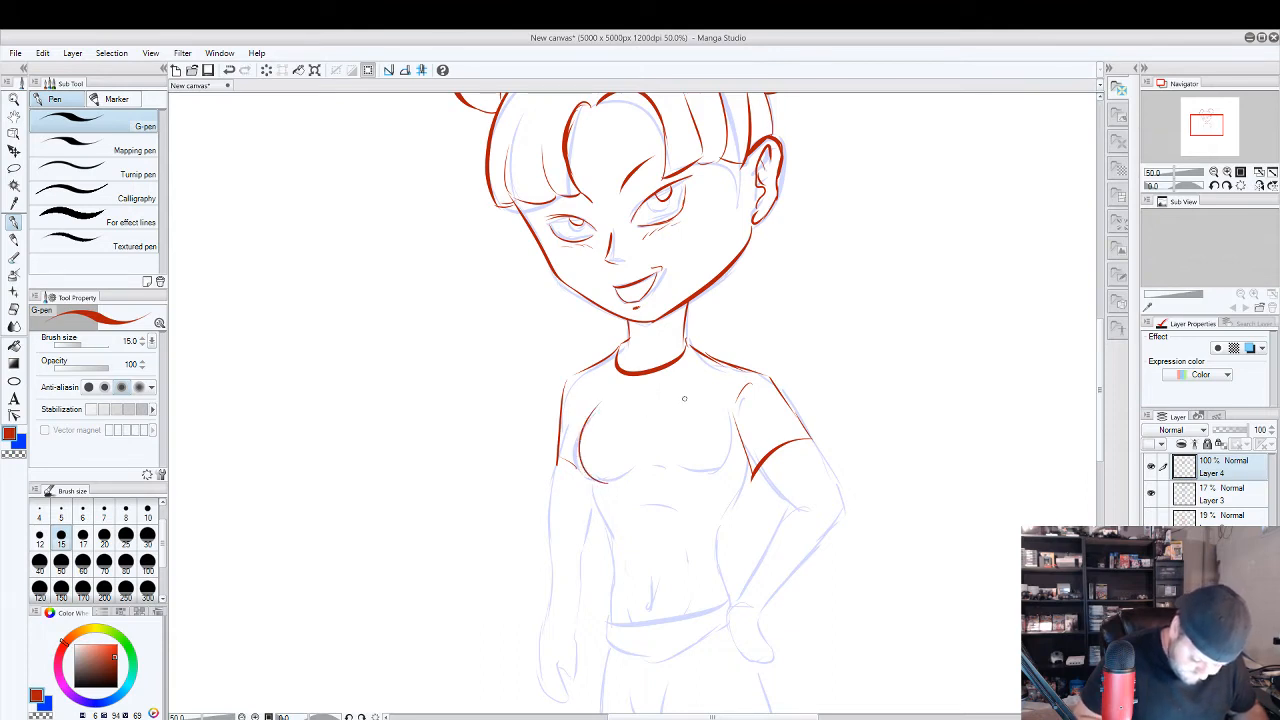
{"action": "key", "text": "ctrl+z"}
{"action": "left_click_drag", "start_coordinate": [610, 485], "coordinate": [576, 400]}
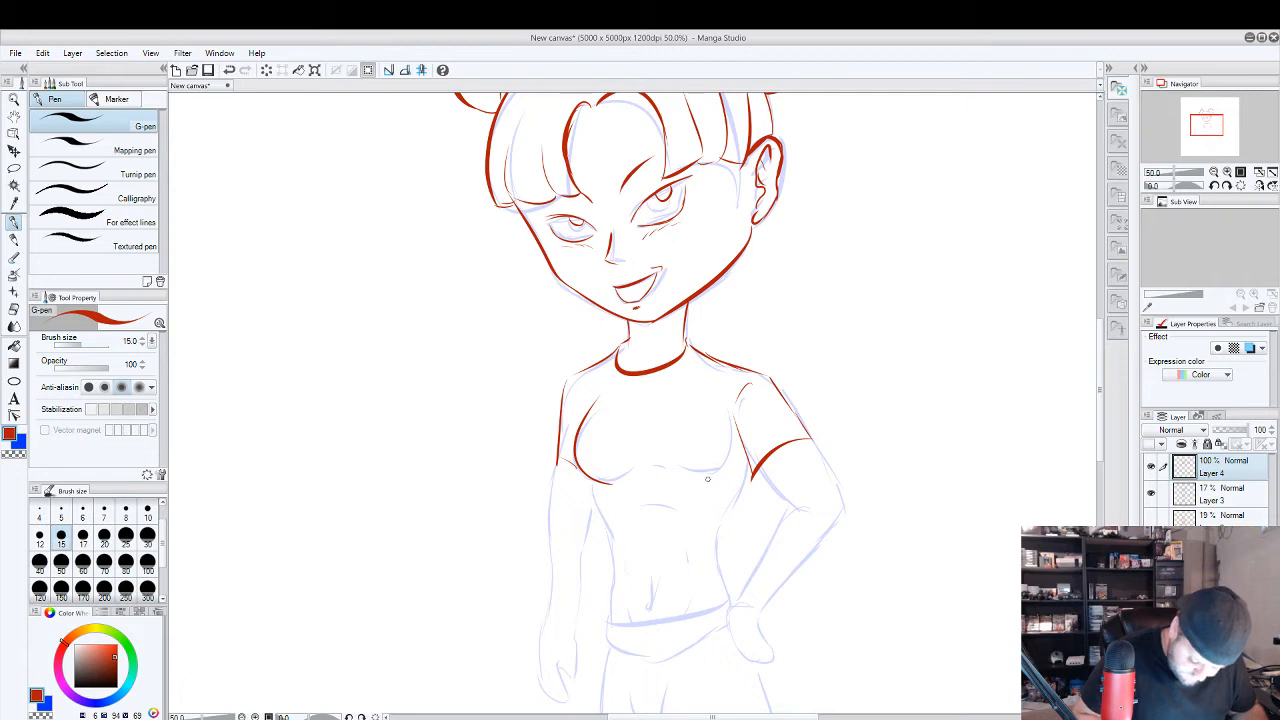
{"action": "mouse_move", "coordinate": [707, 479]}
{"action": "left_mouse_down"}
{"action": "mouse_move", "coordinate": [736, 445]}
{"action": "mouse_move", "coordinate": [740, 414]}
{"action": "left_mouse_up"}
{"action": "key", "text": "ctrl+z"}
{"action": "left_click_drag", "start_coordinate": [710, 478], "coordinate": [736, 446]}
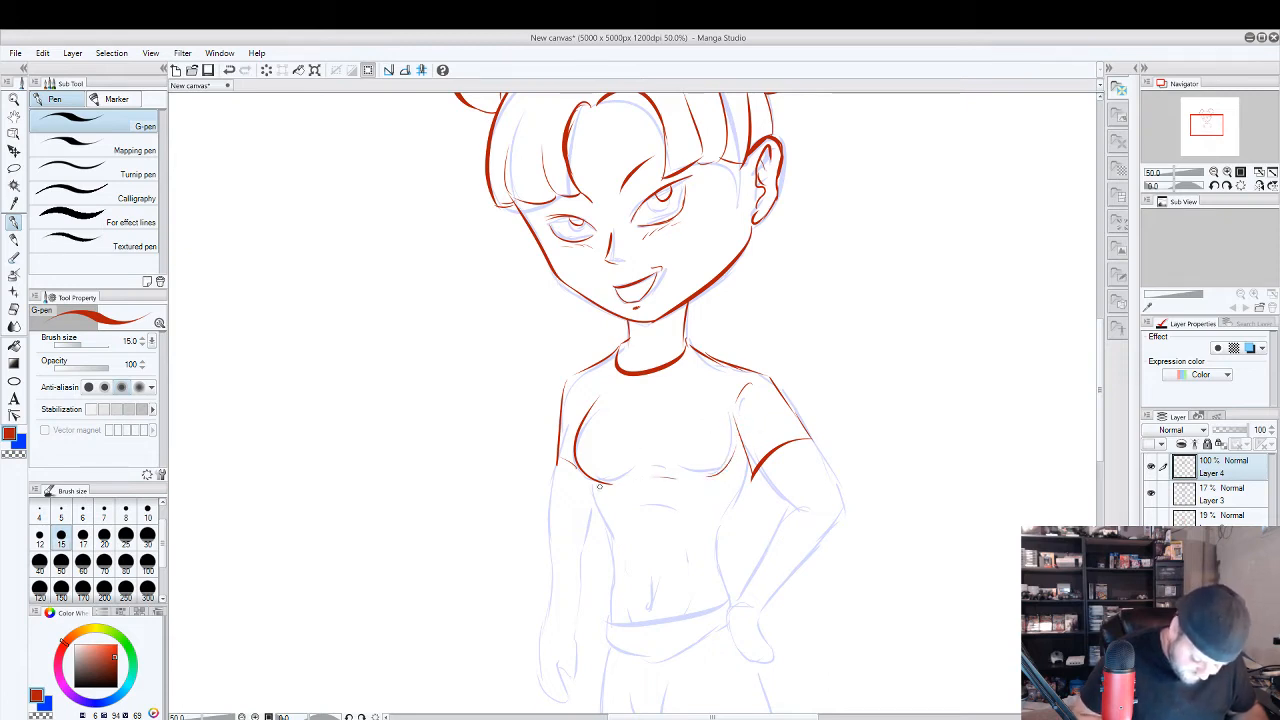
Draw the sides of the cropped T-shirt tapering to the waist and its curved hem above the navel.
{"action": "mouse_move", "coordinate": [595, 482]}
{"action": "left_mouse_down"}
{"action": "mouse_move", "coordinate": [604, 546]}
{"action": "mouse_move", "coordinate": [718, 576]}
{"action": "mouse_move", "coordinate": [755, 474]}
{"action": "left_mouse_up"}
{"action": "key", "text": "ctrl+z"}
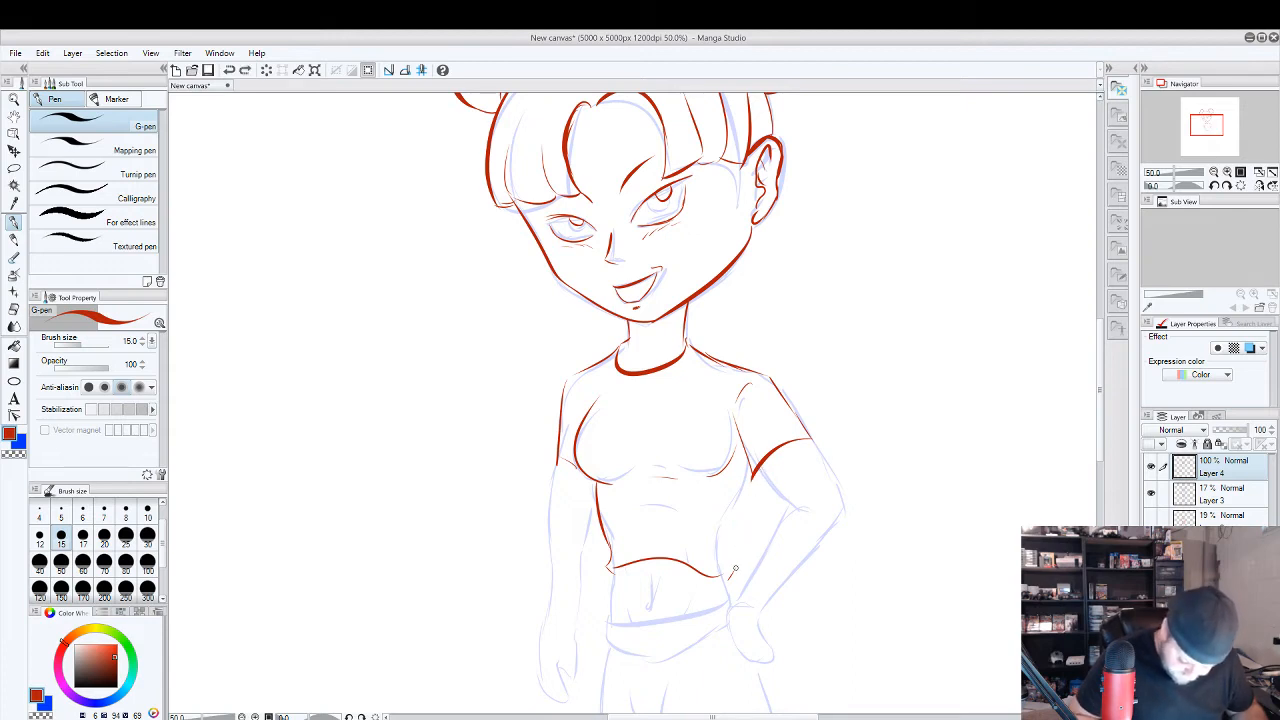
{"action": "mouse_move", "coordinate": [732, 568]}
{"action": "left_mouse_down"}
{"action": "mouse_move", "coordinate": [752, 470]}
{"action": "mouse_move", "coordinate": [743, 424]}
{"action": "left_mouse_up"}
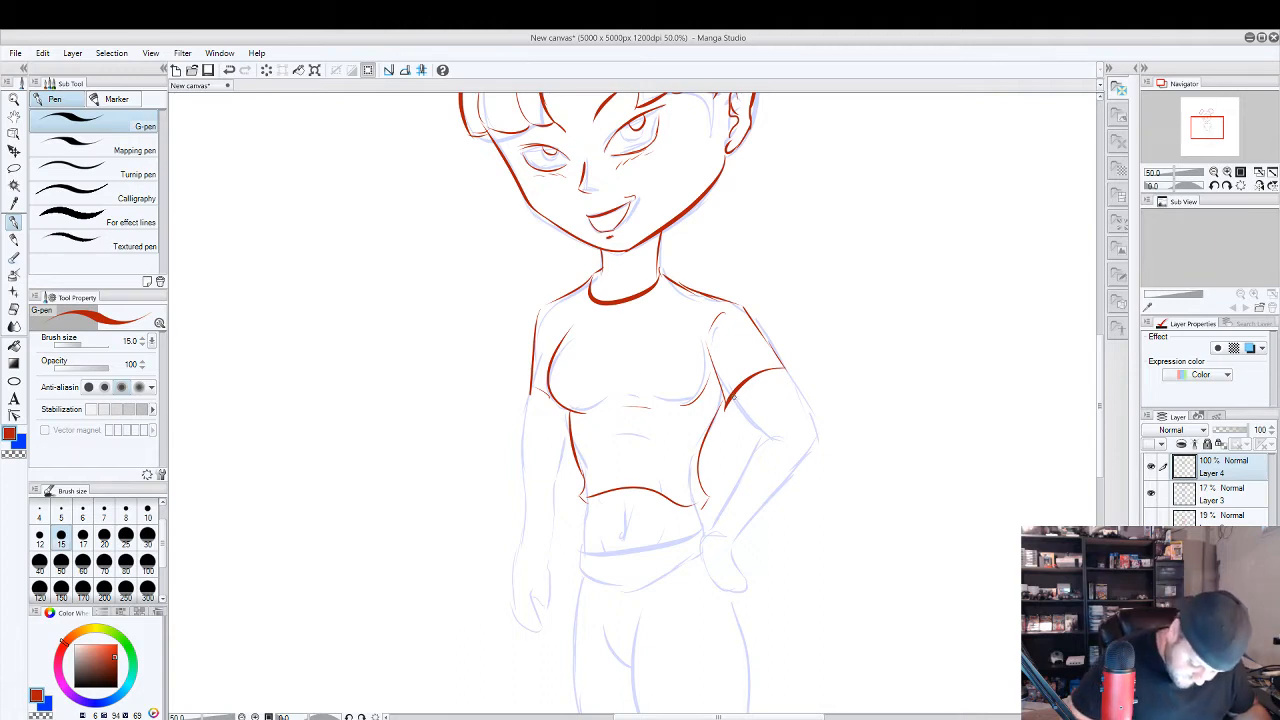
Draw the bent arm in red from sleeve to wrist and erase the overshooting lines at the elbow.
{"action": "mouse_move", "coordinate": [782, 372]}
{"action": "left_mouse_down"}
{"action": "mouse_move", "coordinate": [819, 442]}
{"action": "mouse_move", "coordinate": [735, 520]}
{"action": "mouse_move", "coordinate": [764, 440]}
{"action": "left_mouse_up"}
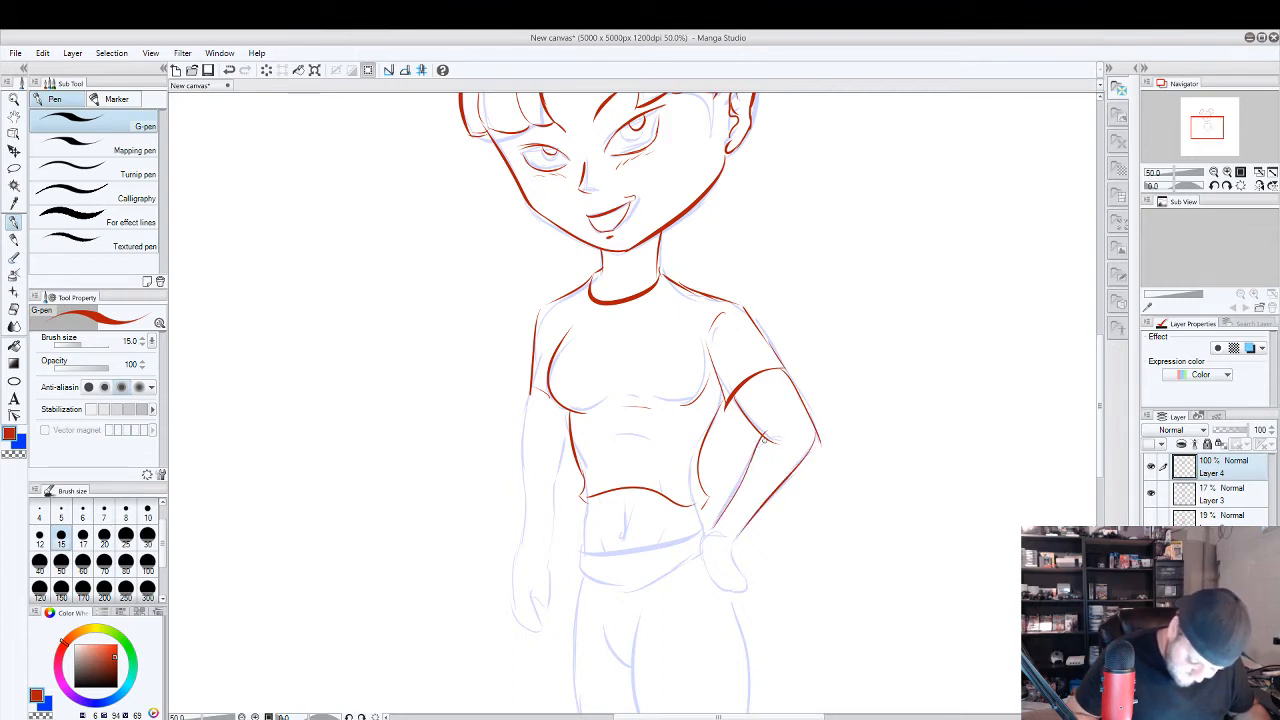
{"action": "key", "text": "e"}
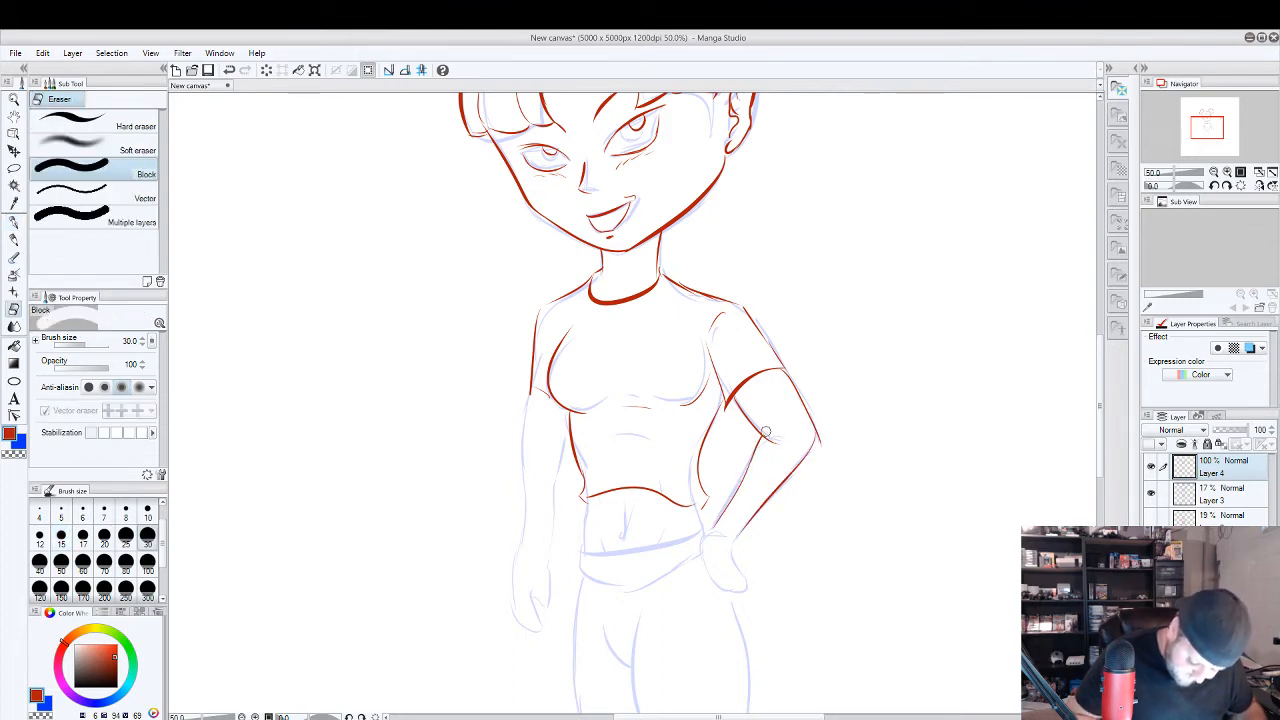
{"action": "left_click_drag", "start_coordinate": [829, 425], "coordinate": [822, 450]}
{"action": "left_click", "coordinate": [14, 222]}
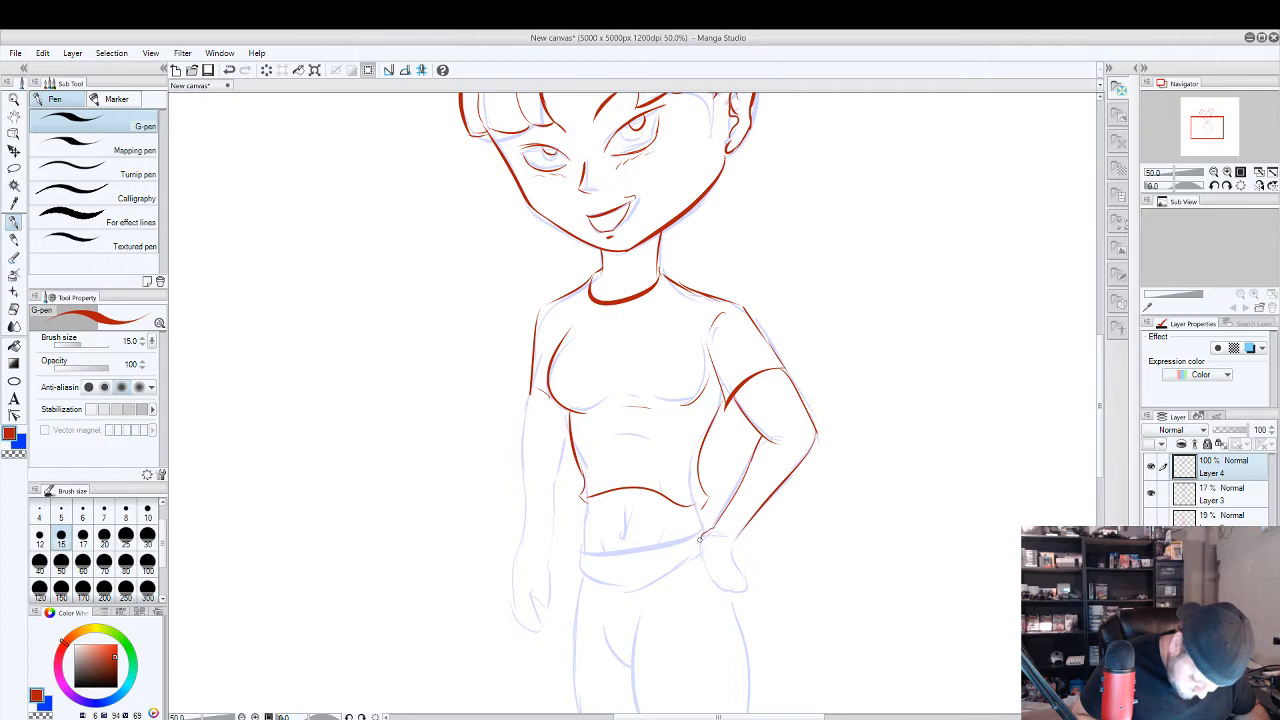
Try drawing the thumb and hand resting on the hip in red, and undo the strokes.
{"action": "mouse_move", "coordinate": [698, 548]}
{"action": "left_mouse_down"}
{"action": "mouse_move", "coordinate": [719, 587]}
{"action": "mouse_move", "coordinate": [739, 568]}
{"action": "mouse_move", "coordinate": [728, 551]}
{"action": "left_mouse_up"}
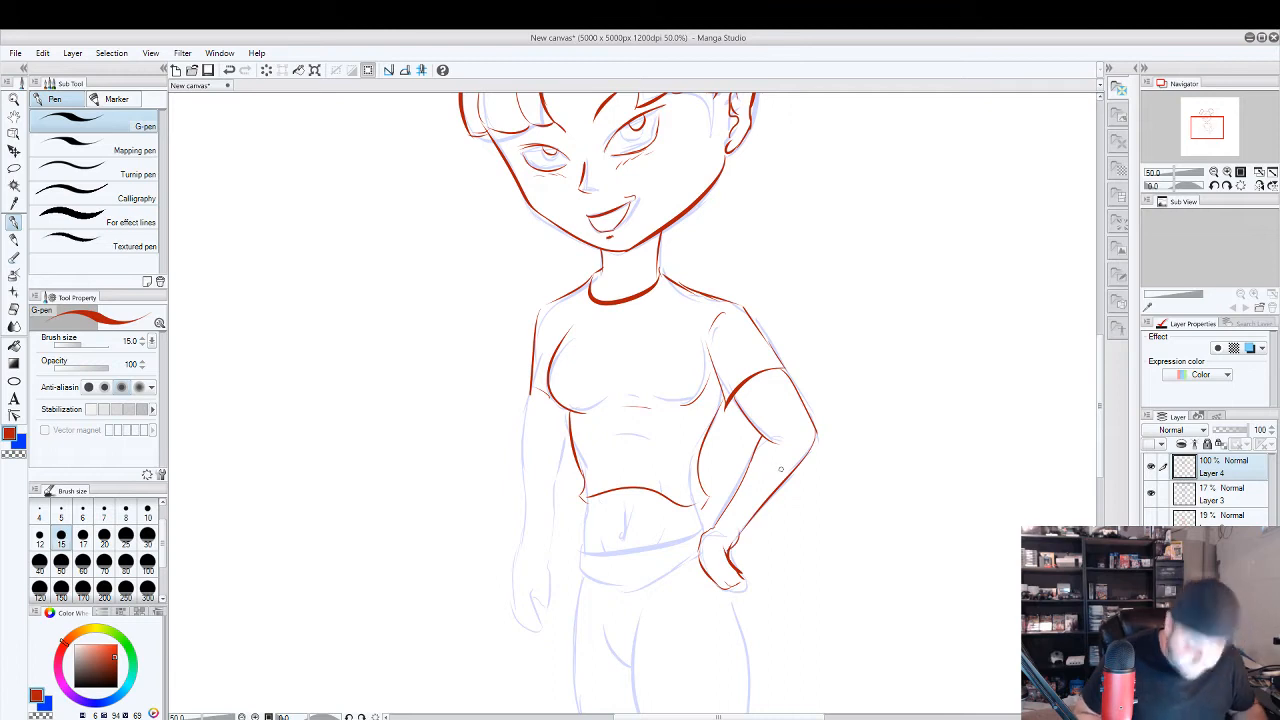
{"action": "key", "text": "ctrl+z"}
{"action": "key", "text": "ctrl+z"}
{"action": "key", "text": "ctrl+z"}
{"action": "key", "text": "ctrl+z"}
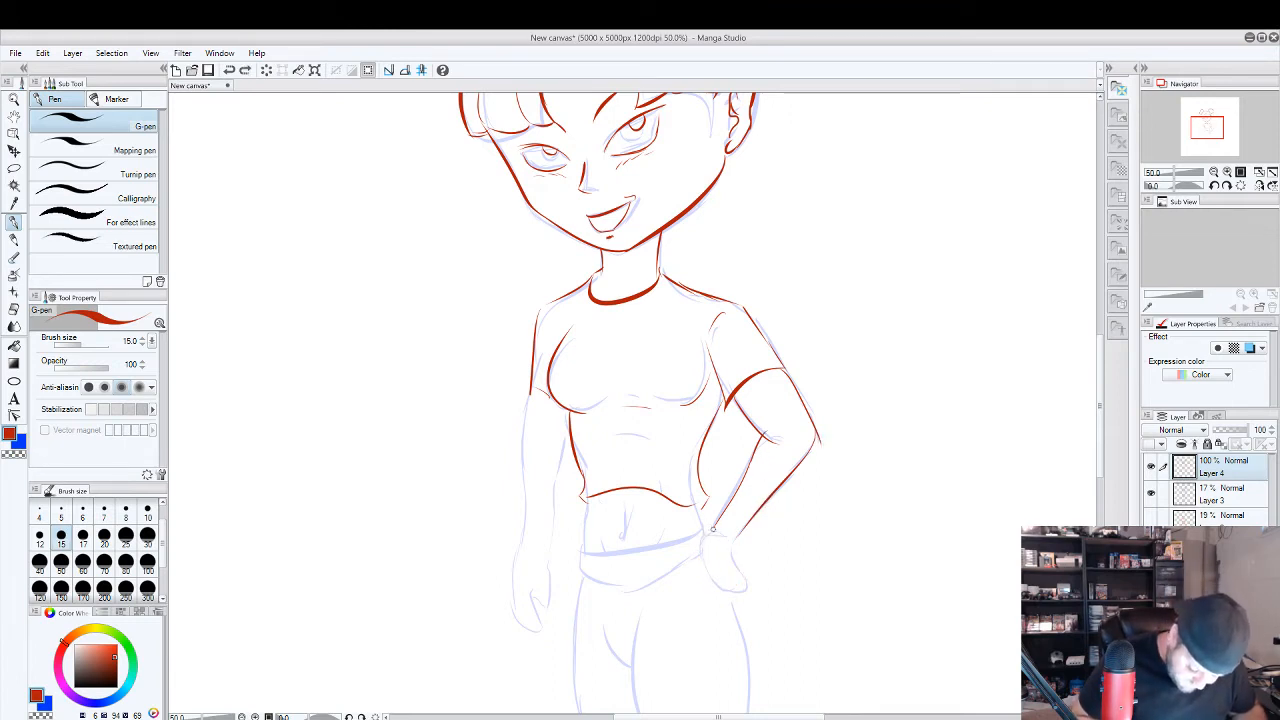
{"action": "mouse_move", "coordinate": [702, 520]}
{"action": "left_mouse_down"}
{"action": "mouse_move", "coordinate": [716, 531]}
{"action": "mouse_move", "coordinate": [695, 578]}
{"action": "mouse_move", "coordinate": [706, 554]}
{"action": "left_mouse_up"}
{"action": "key", "text": "ctrl+z"}
{"action": "key", "text": "ctrl+z"}
Draw the bare midriff sides and waistband line, try separate fingers on the hip, and undo the finger strokes.
{"action": "scroll", "coordinate": [697, 578], "scroll_direction": "up", "scroll_amount": 1}
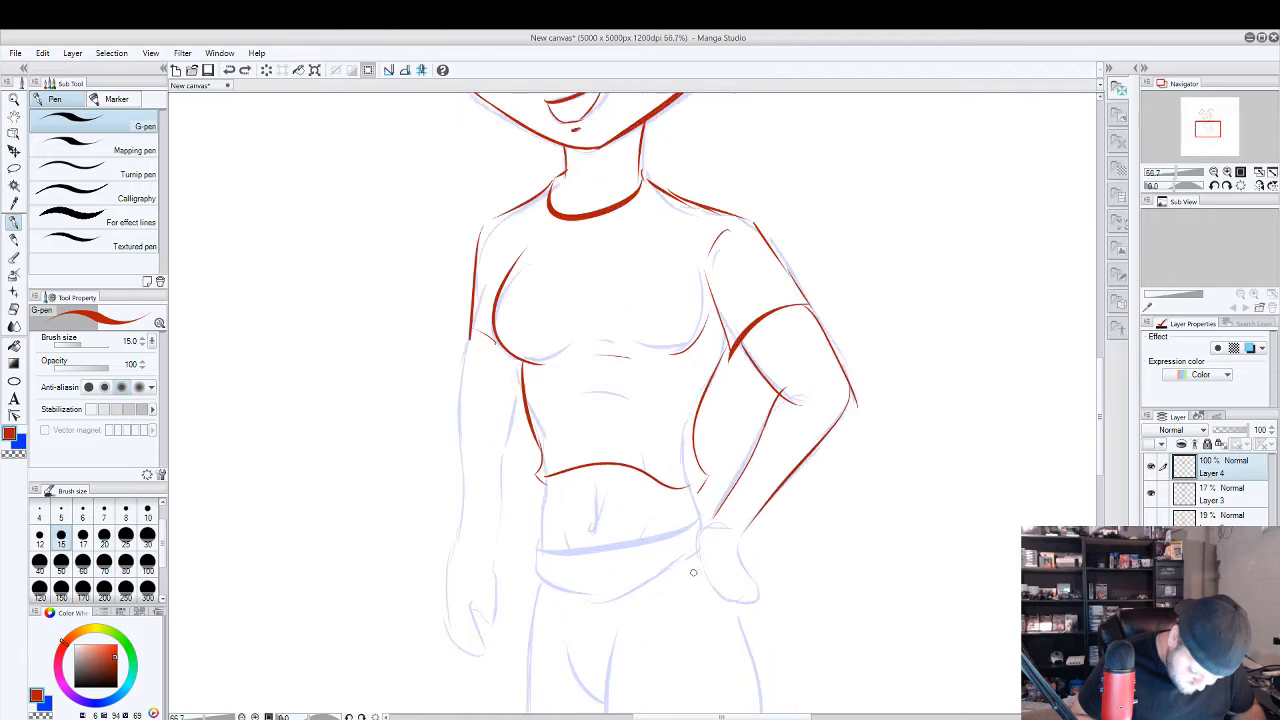
{"action": "mouse_move", "coordinate": [713, 520]}
{"action": "left_mouse_down"}
{"action": "mouse_move", "coordinate": [698, 500]}
{"action": "mouse_move", "coordinate": [700, 518]}
{"action": "mouse_move", "coordinate": [542, 549]}
{"action": "mouse_move", "coordinate": [547, 478]}
{"action": "left_mouse_up"}
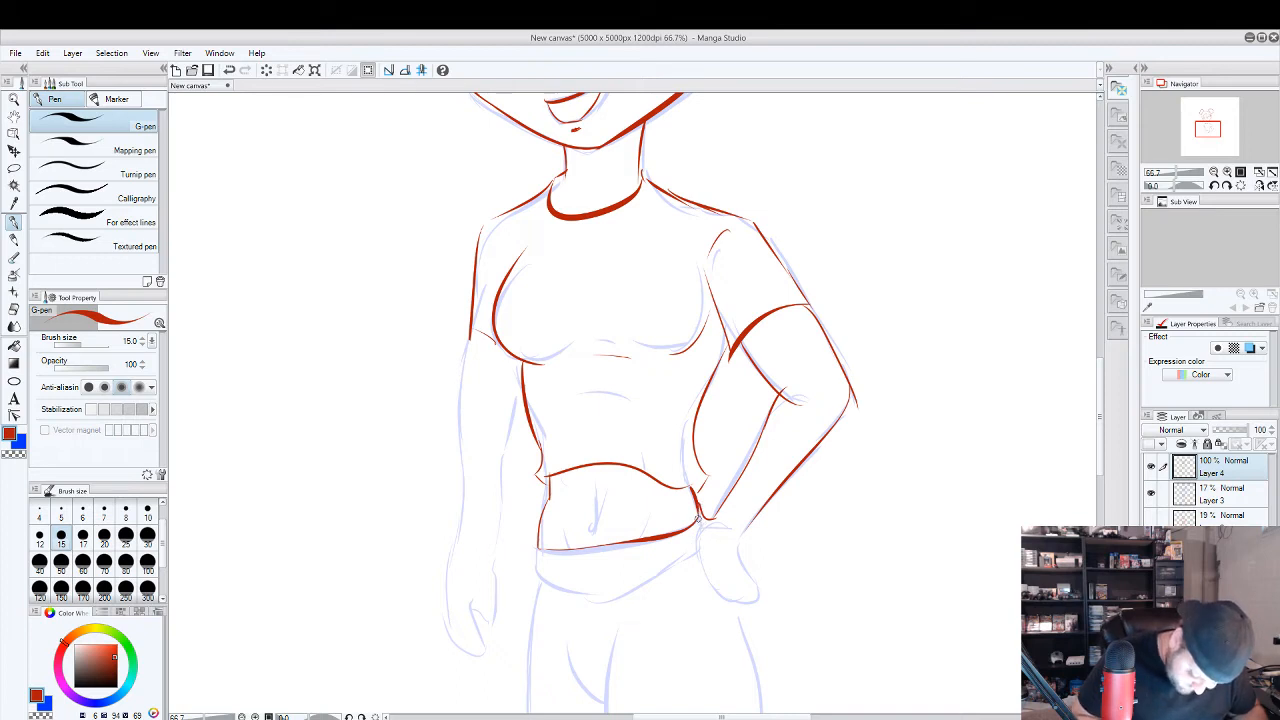
{"action": "mouse_move", "coordinate": [703, 527]}
{"action": "left_mouse_down"}
{"action": "mouse_move", "coordinate": [674, 588]}
{"action": "mouse_move", "coordinate": [728, 533]}
{"action": "mouse_move", "coordinate": [695, 557]}
{"action": "mouse_move", "coordinate": [703, 606]}
{"action": "mouse_move", "coordinate": [714, 546]}
{"action": "left_mouse_up"}
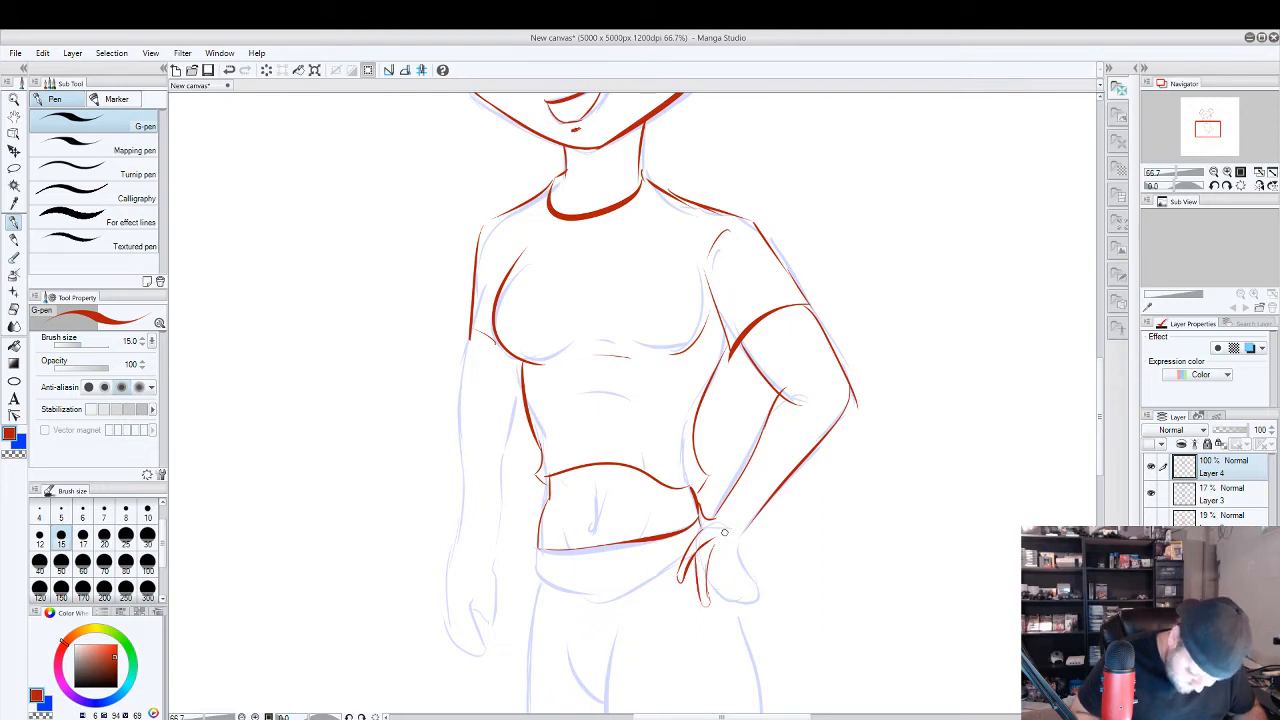
{"action": "key", "text": "ctrl+z"}
{"action": "key", "text": "ctrl+z"}
{"action": "key", "text": "ctrl+z"}
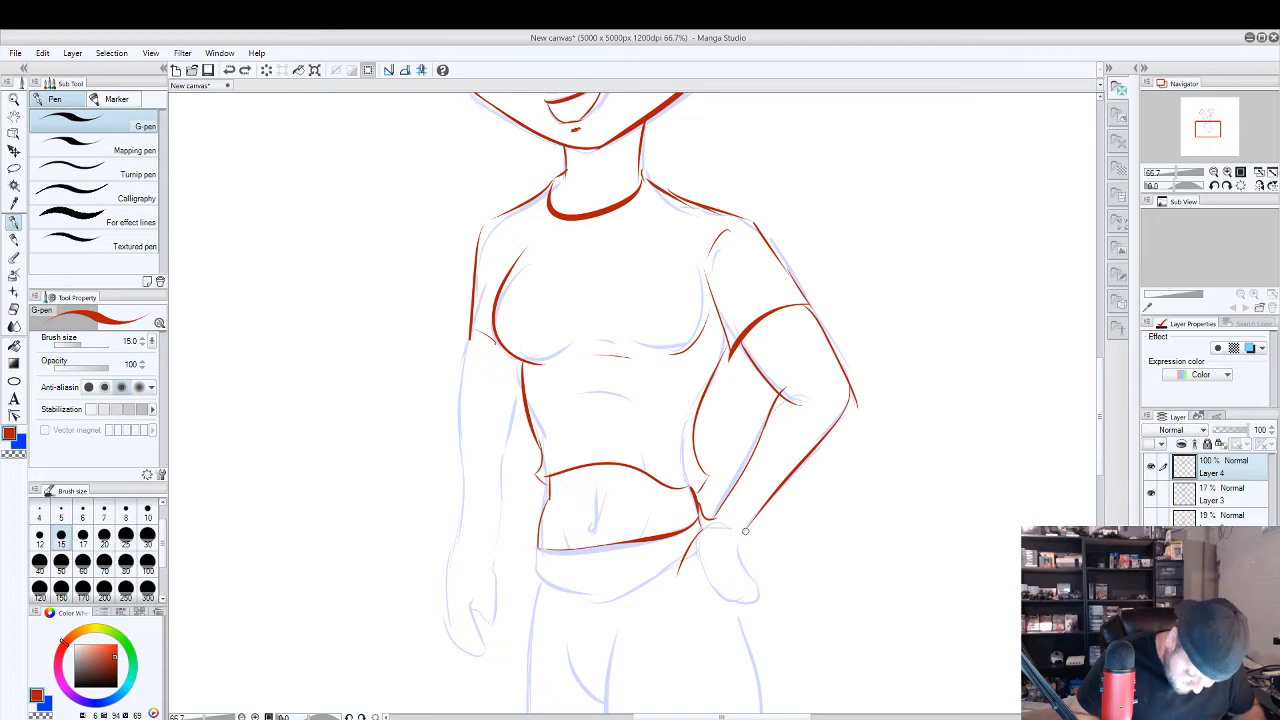
Try a hand with spread fingers on the hip, and undo it together with the midriff and waistband lines.
{"action": "mouse_move", "coordinate": [746, 530]}
{"action": "left_mouse_down"}
{"action": "mouse_move", "coordinate": [742, 590]}
{"action": "mouse_move", "coordinate": [766, 600]}
{"action": "mouse_move", "coordinate": [763, 614]}
{"action": "mouse_move", "coordinate": [741, 611]}
{"action": "mouse_move", "coordinate": [733, 587]}
{"action": "mouse_move", "coordinate": [741, 623]}
{"action": "mouse_move", "coordinate": [715, 562]}
{"action": "mouse_move", "coordinate": [733, 561]}
{"action": "mouse_move", "coordinate": [713, 614]}
{"action": "mouse_move", "coordinate": [714, 548]}
{"action": "left_mouse_up"}
{"action": "mouse_move", "coordinate": [706, 555]}
{"action": "left_mouse_down"}
{"action": "mouse_move", "coordinate": [686, 586]}
{"action": "mouse_move", "coordinate": [692, 550]}
{"action": "left_mouse_up"}
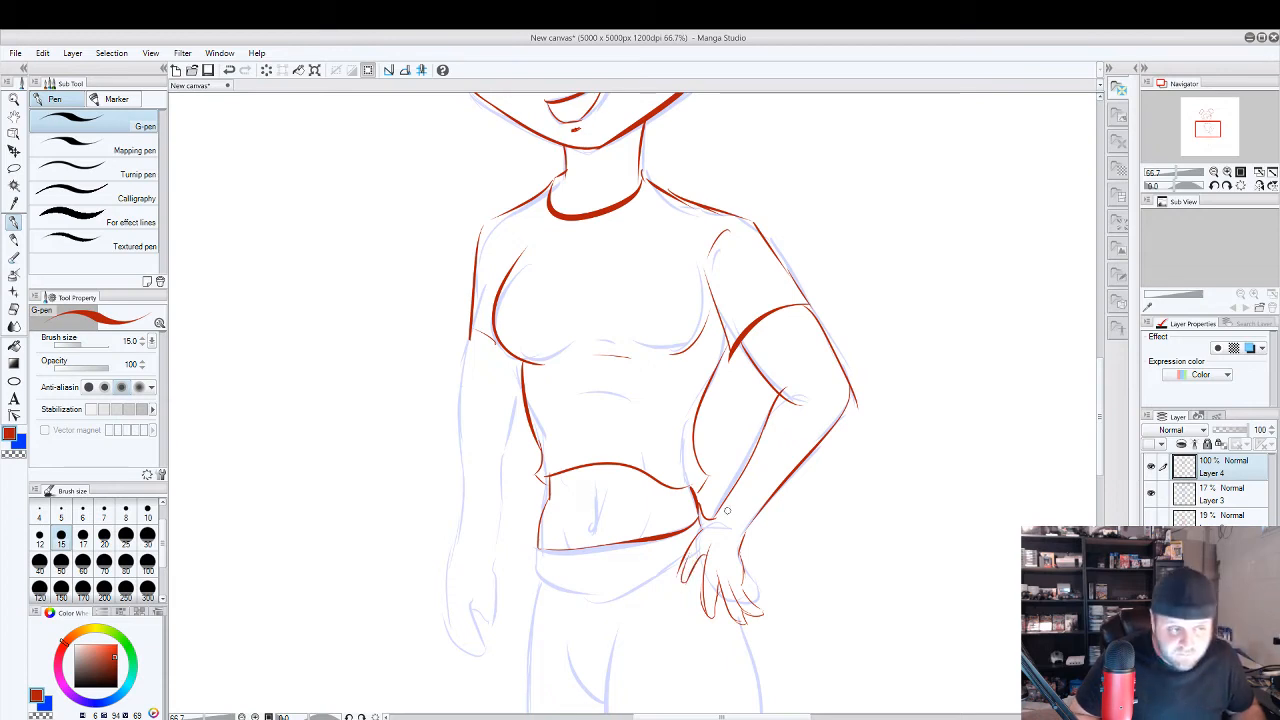
{"action": "key", "text": "ctrl+z"}
{"action": "key", "text": "ctrl+z"}
{"action": "key", "text": "ctrl+z"}
{"action": "key", "text": "ctrl+z"}
{"action": "key", "text": "ctrl+z"}
{"action": "key", "text": "ctrl+z"}
{"action": "key", "text": "ctrl+z"}
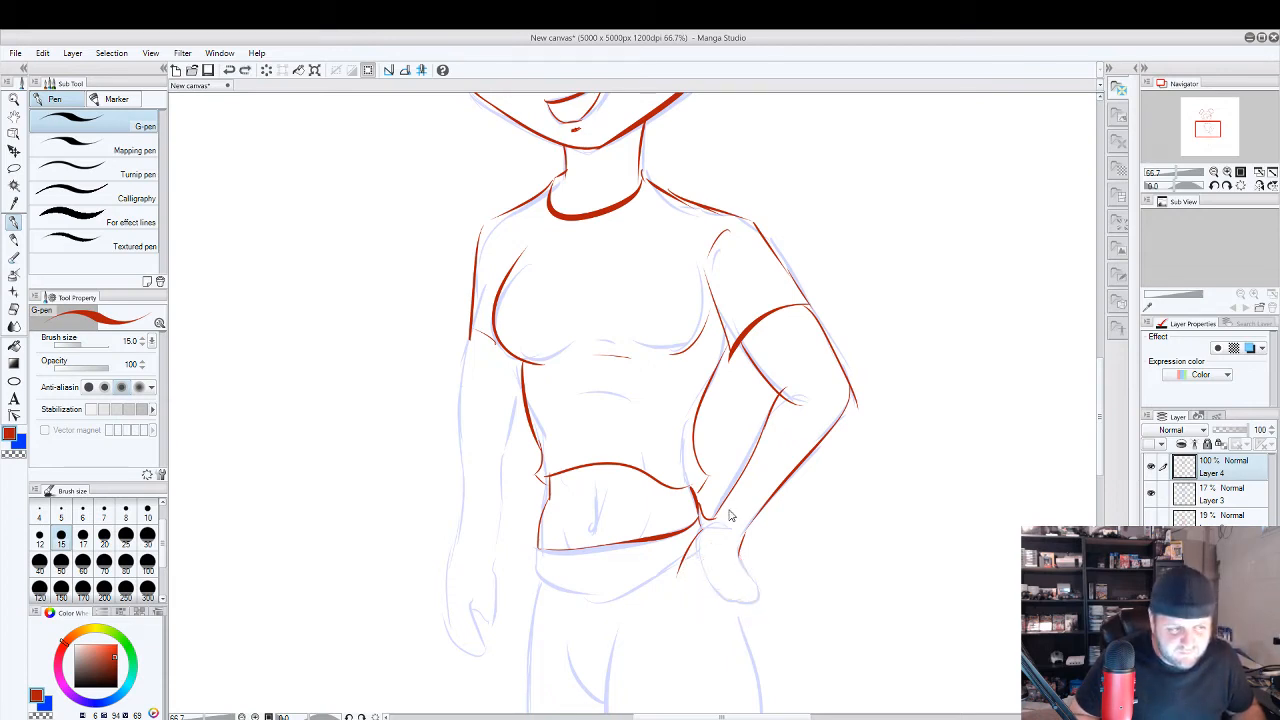
{"action": "key", "text": "ctrl+z"}
{"action": "key", "text": "ctrl+z"}
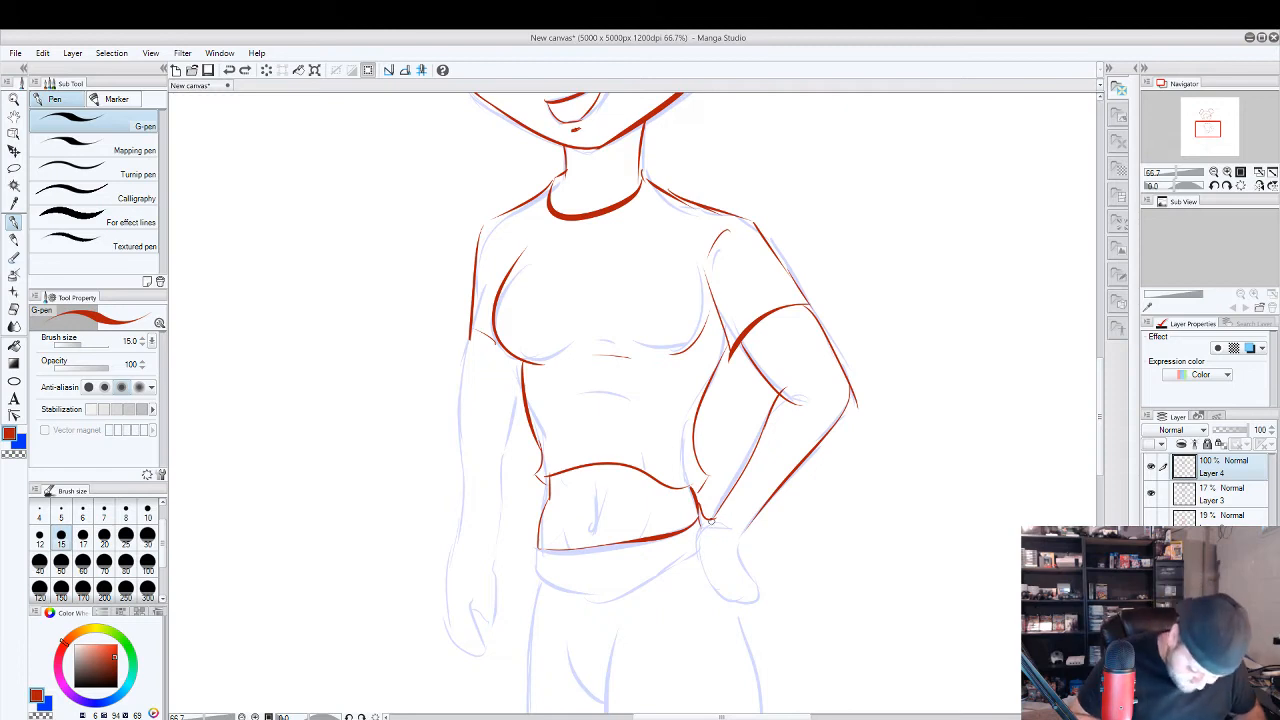
{"action": "key", "text": "ctrl+z"}
{"action": "key", "text": "ctrl+z"}
{"action": "key", "text": "ctrl+z"}
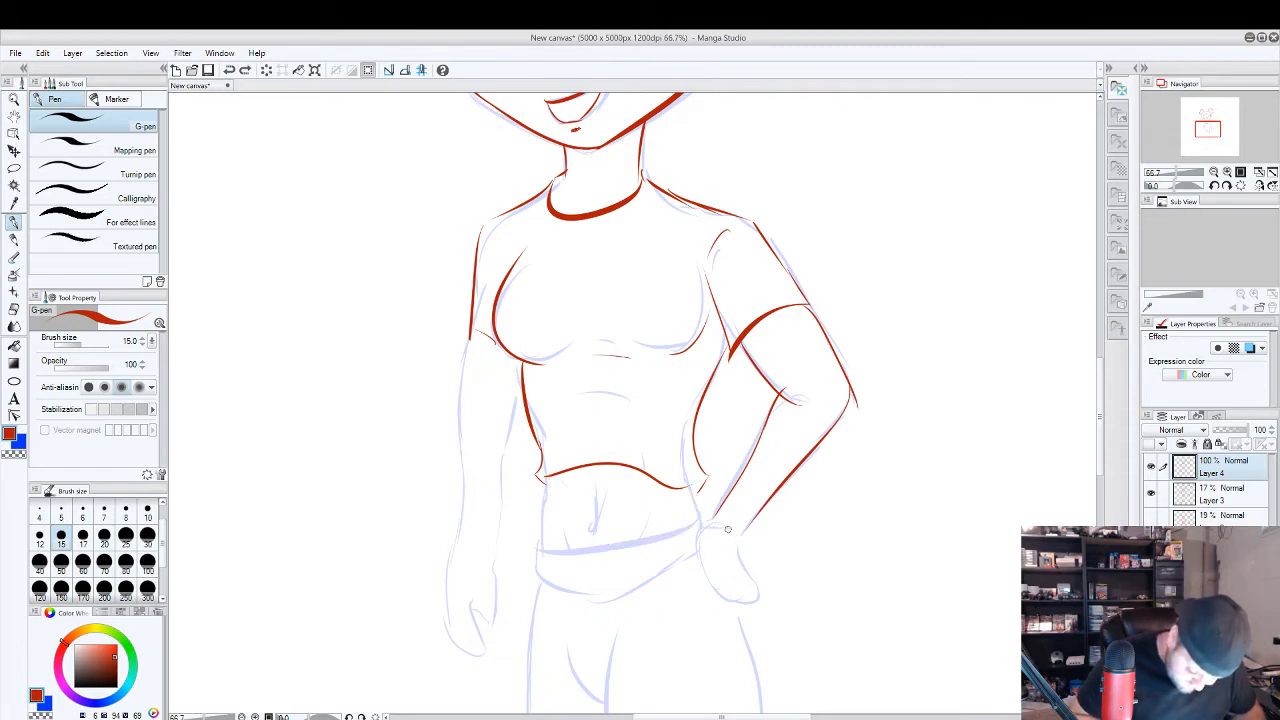
Try a rounded outline for the back of the hand on the hip, and undo its strokes.
{"action": "mouse_move", "coordinate": [688, 487]}
{"action": "left_mouse_down"}
{"action": "mouse_move", "coordinate": [742, 530]}
{"action": "mouse_move", "coordinate": [704, 525]}
{"action": "mouse_move", "coordinate": [720, 585]}
{"action": "left_mouse_up"}
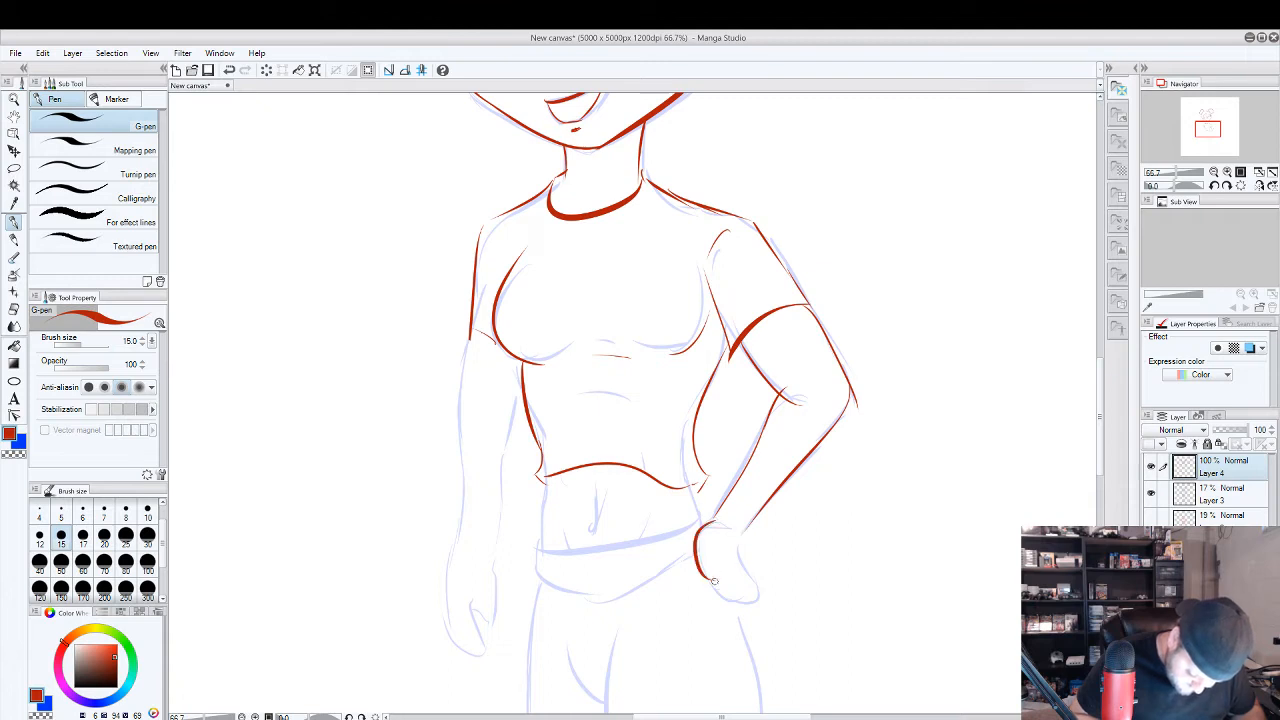
{"action": "left_click_drag", "start_coordinate": [732, 532], "coordinate": [738, 572]}
{"action": "key", "text": "ctrl+z"}
{"action": "key", "text": "ctrl+z"}
{"action": "key", "text": "ctrl+z"}
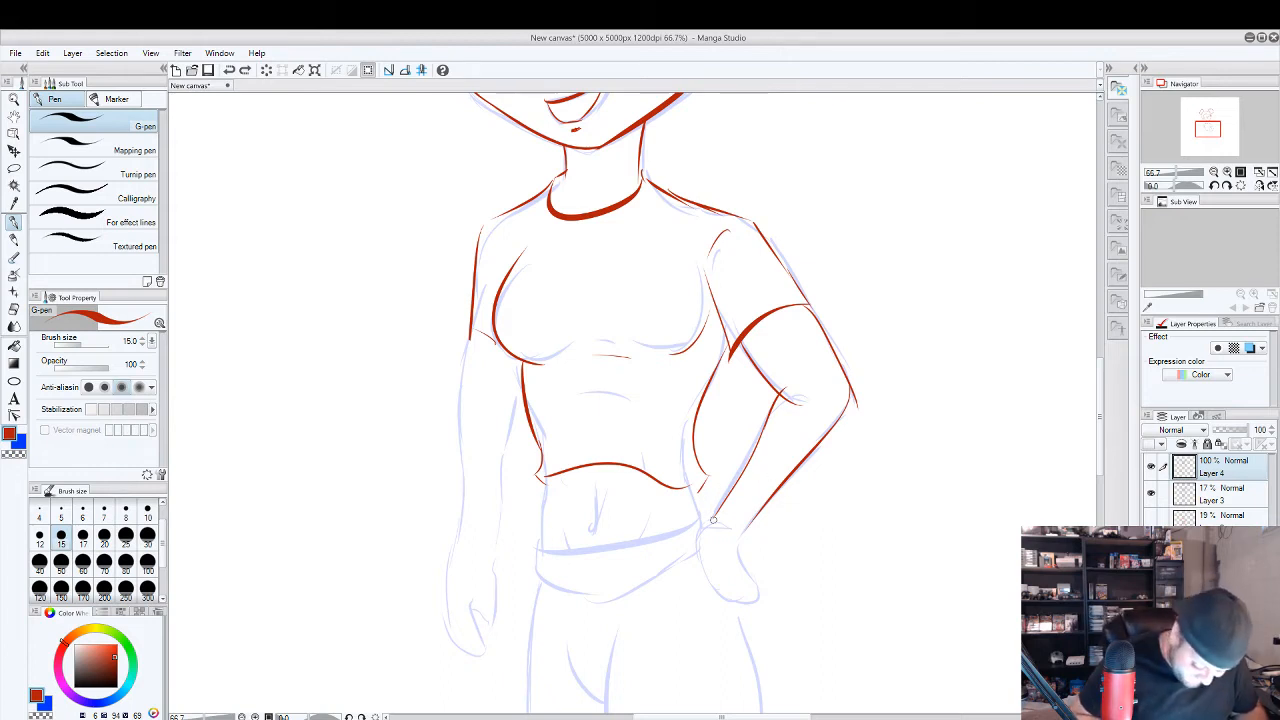
Try thick, blocky fingers pointing down from the wrist over the hip, and undo them.
{"action": "left_click_drag", "start_coordinate": [716, 513], "coordinate": [698, 521]}
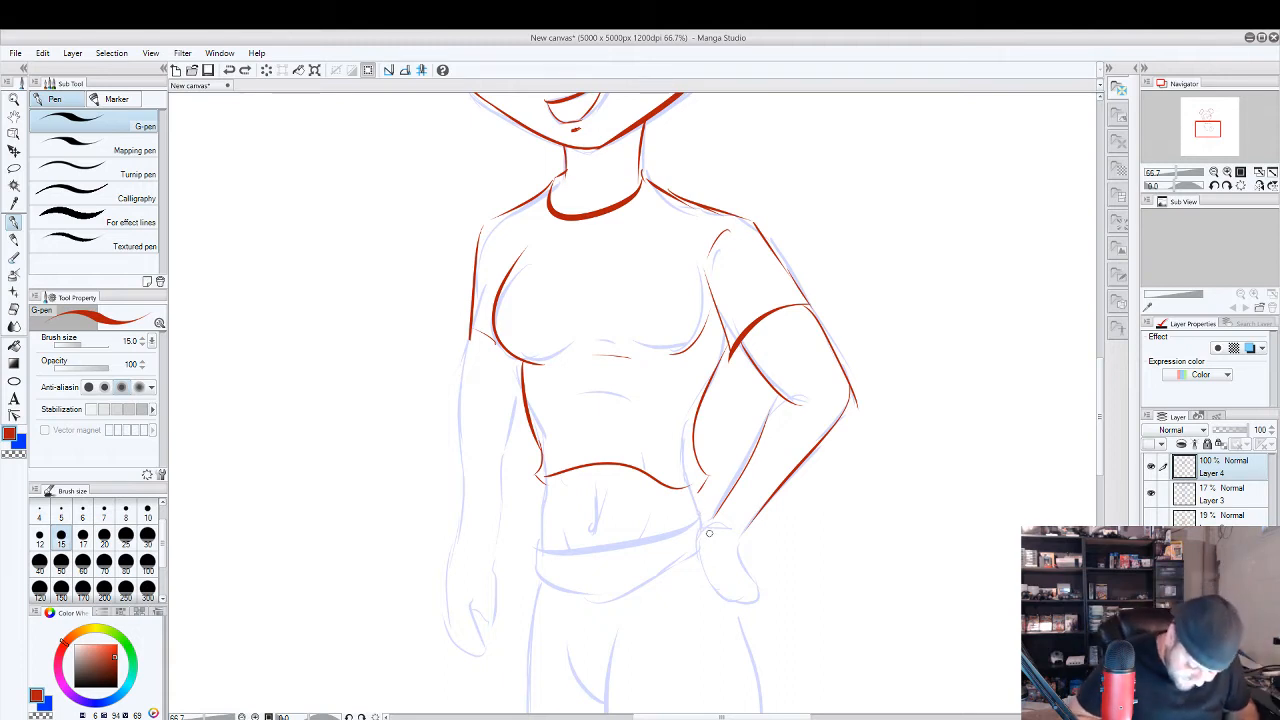
{"action": "mouse_move", "coordinate": [709, 532]}
{"action": "left_mouse_down"}
{"action": "mouse_move", "coordinate": [677, 593]}
{"action": "mouse_move", "coordinate": [708, 546]}
{"action": "mouse_move", "coordinate": [719, 605]}
{"action": "left_mouse_up"}
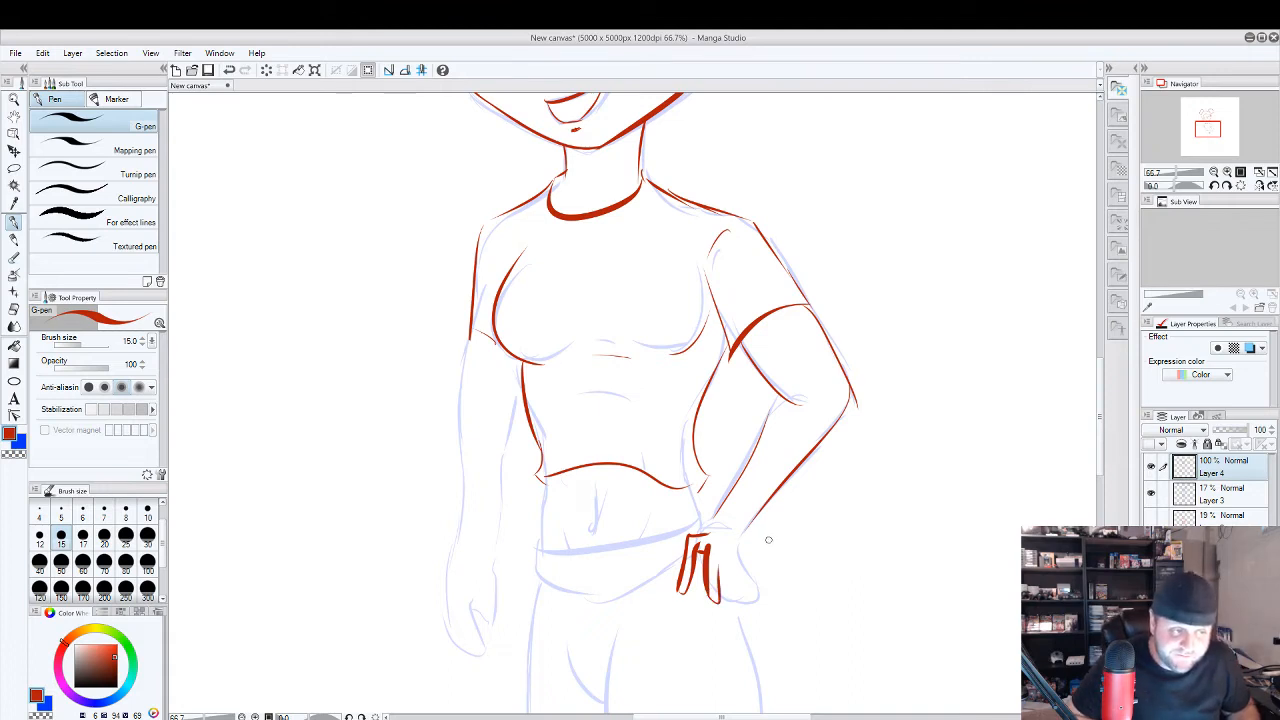
{"action": "key", "text": "ctrl+z"}
{"action": "key", "text": "ctrl+z"}
{"action": "key", "text": "ctrl+z"}
{"action": "key", "text": "ctrl+z"}
{"action": "key", "text": "ctrl+z"}
{"action": "key", "text": "ctrl+z"}
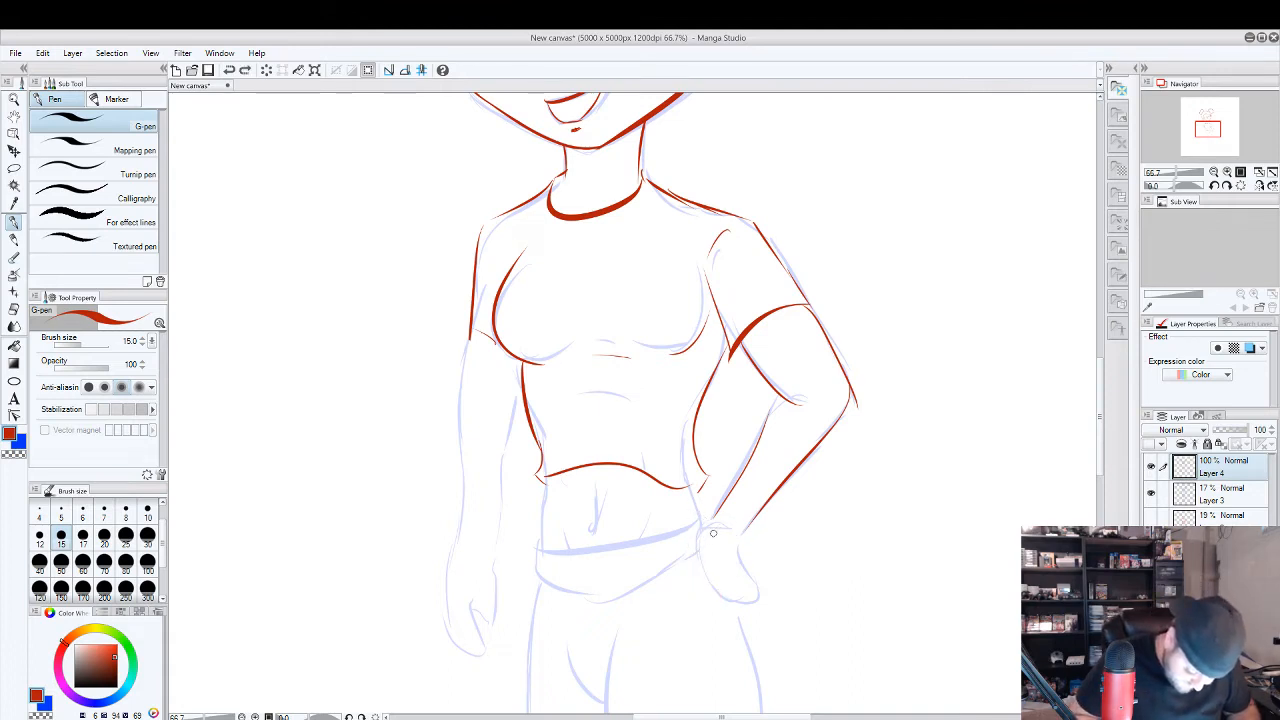
Try a hand with narrow rounded fingers and curled fingertips on the hip, and undo its strokes.
{"action": "mouse_move", "coordinate": [711, 527]}
{"action": "left_mouse_down"}
{"action": "mouse_move", "coordinate": [691, 527]}
{"action": "mouse_move", "coordinate": [679, 573]}
{"action": "mouse_move", "coordinate": [682, 587]}
{"action": "mouse_move", "coordinate": [693, 545]}
{"action": "mouse_move", "coordinate": [707, 543]}
{"action": "mouse_move", "coordinate": [709, 598]}
{"action": "mouse_move", "coordinate": [717, 568]}
{"action": "mouse_move", "coordinate": [745, 588]}
{"action": "mouse_move", "coordinate": [726, 544]}
{"action": "mouse_move", "coordinate": [748, 569]}
{"action": "mouse_move", "coordinate": [731, 556]}
{"action": "mouse_move", "coordinate": [745, 529]}
{"action": "left_mouse_up"}
{"action": "key", "text": "ctrl+z"}
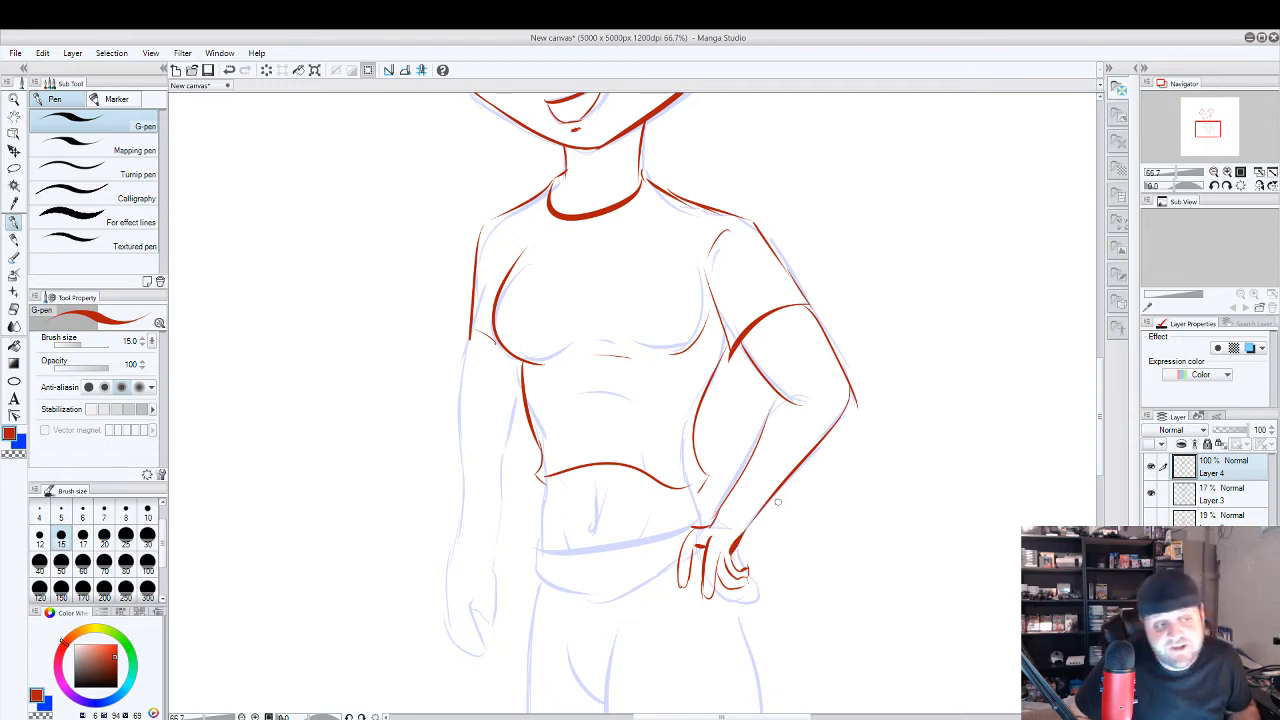
{"action": "key", "text": "ctrl+z"}
{"action": "key", "text": "ctrl+z"}
{"action": "key", "text": "ctrl+z"}
{"action": "key", "text": "ctrl+z"}
{"action": "key", "text": "ctrl+z"}
{"action": "key", "text": "ctrl+z"}
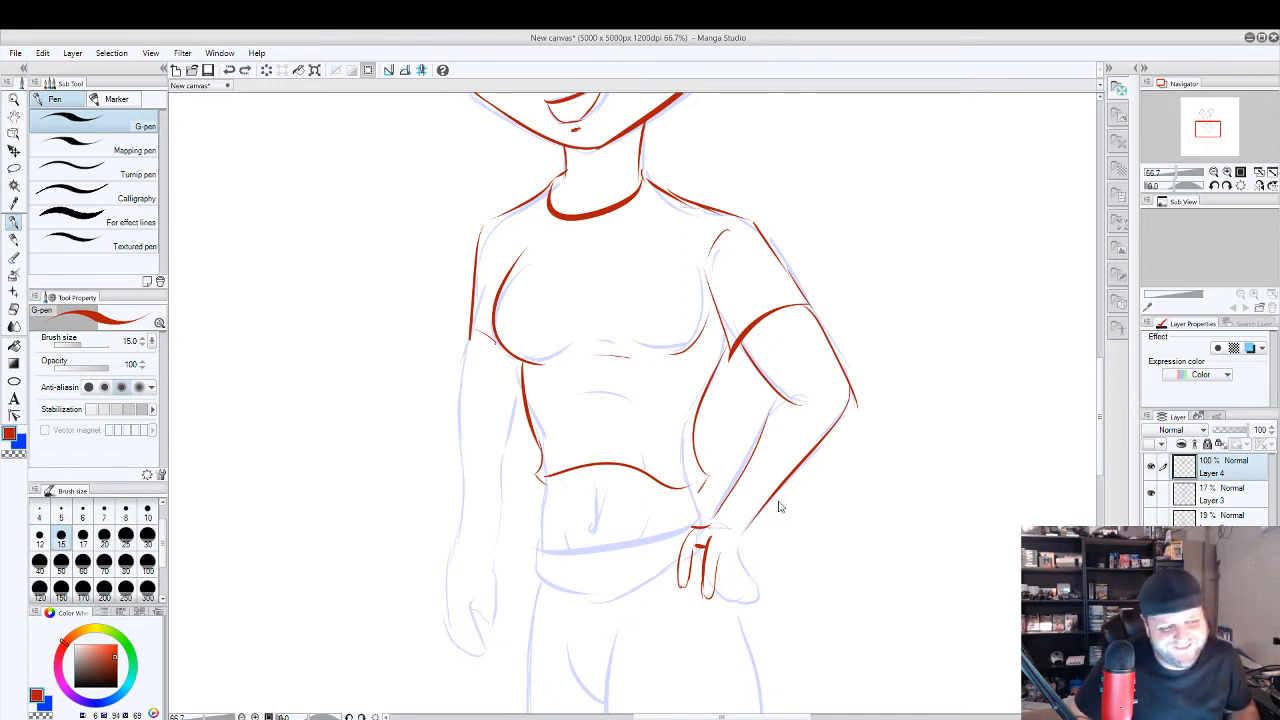
Draw the hand on the hip as a simple closed outline, and try and undo a curved line across the forearm.
{"action": "left_click_drag", "start_coordinate": [777, 500], "coordinate": [713, 519]}
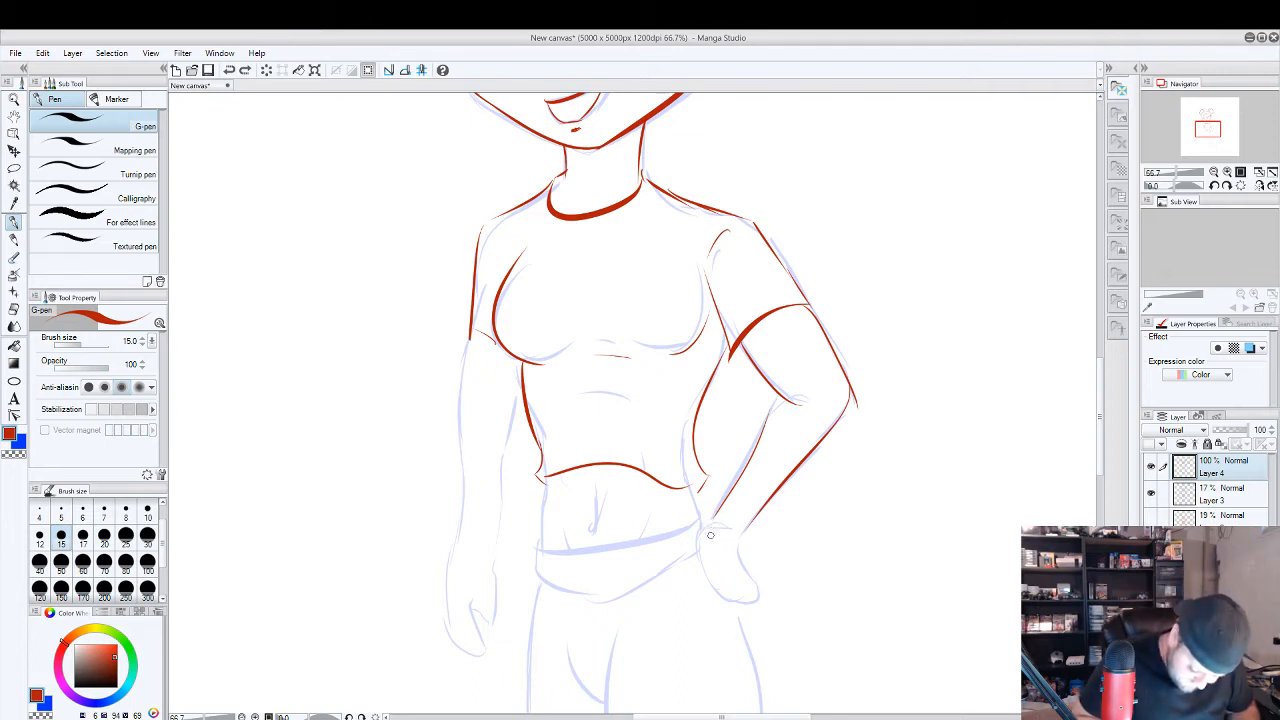
{"action": "mouse_move", "coordinate": [714, 518]}
{"action": "left_mouse_down"}
{"action": "mouse_move", "coordinate": [697, 556]}
{"action": "mouse_move", "coordinate": [718, 600]}
{"action": "mouse_move", "coordinate": [745, 604]}
{"action": "mouse_move", "coordinate": [755, 581]}
{"action": "mouse_move", "coordinate": [742, 518]}
{"action": "left_mouse_up"}
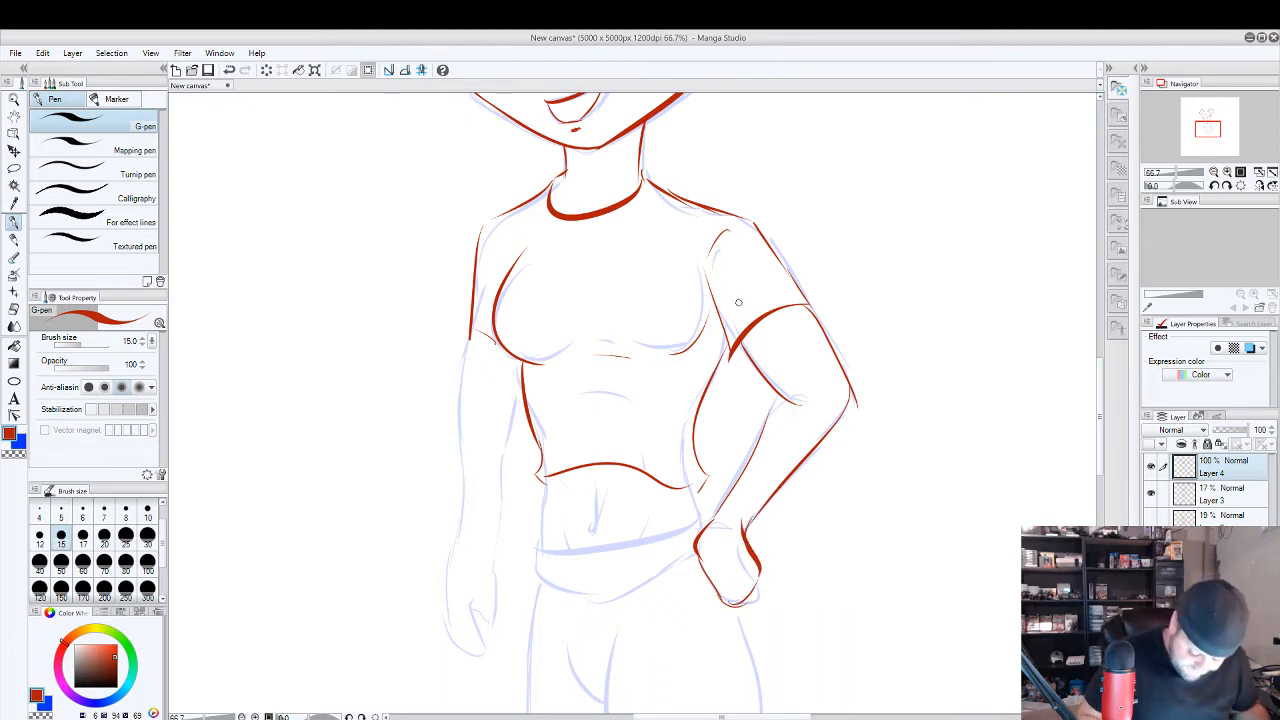
{"action": "left_click_drag", "start_coordinate": [766, 418], "coordinate": [812, 461]}
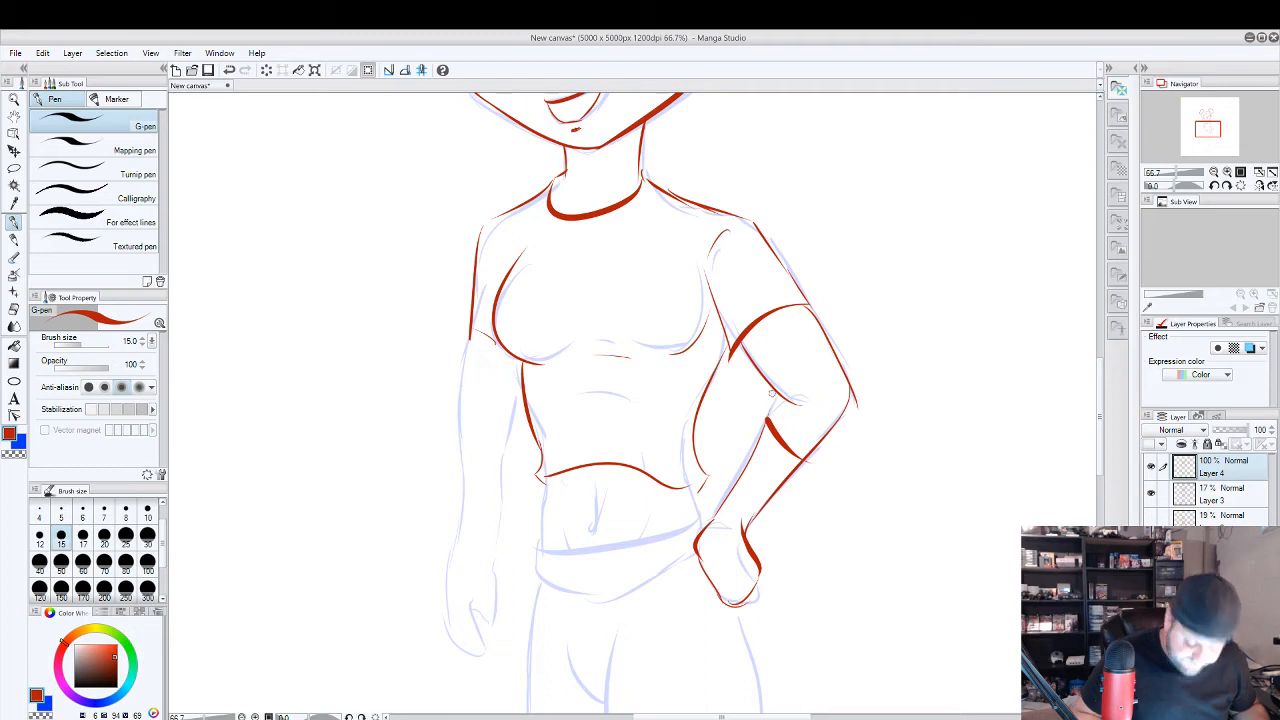
{"action": "key", "text": "ctrl+z"}
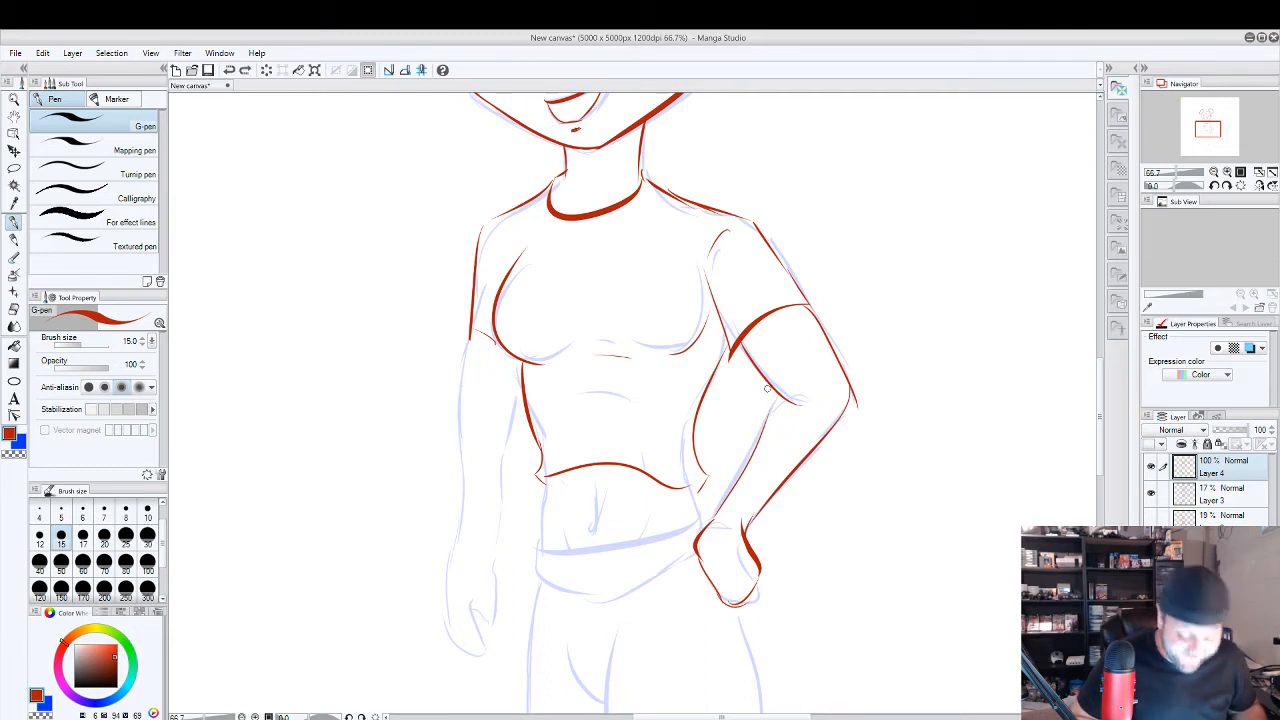
Try outlining the hanging arm below the sleeve on both sides, and undo the strokes.
{"action": "mouse_move", "coordinate": [476, 328]}
{"action": "left_mouse_down"}
{"action": "mouse_move", "coordinate": [472, 386]}
{"action": "mouse_move", "coordinate": [467, 346]}
{"action": "left_mouse_up"}
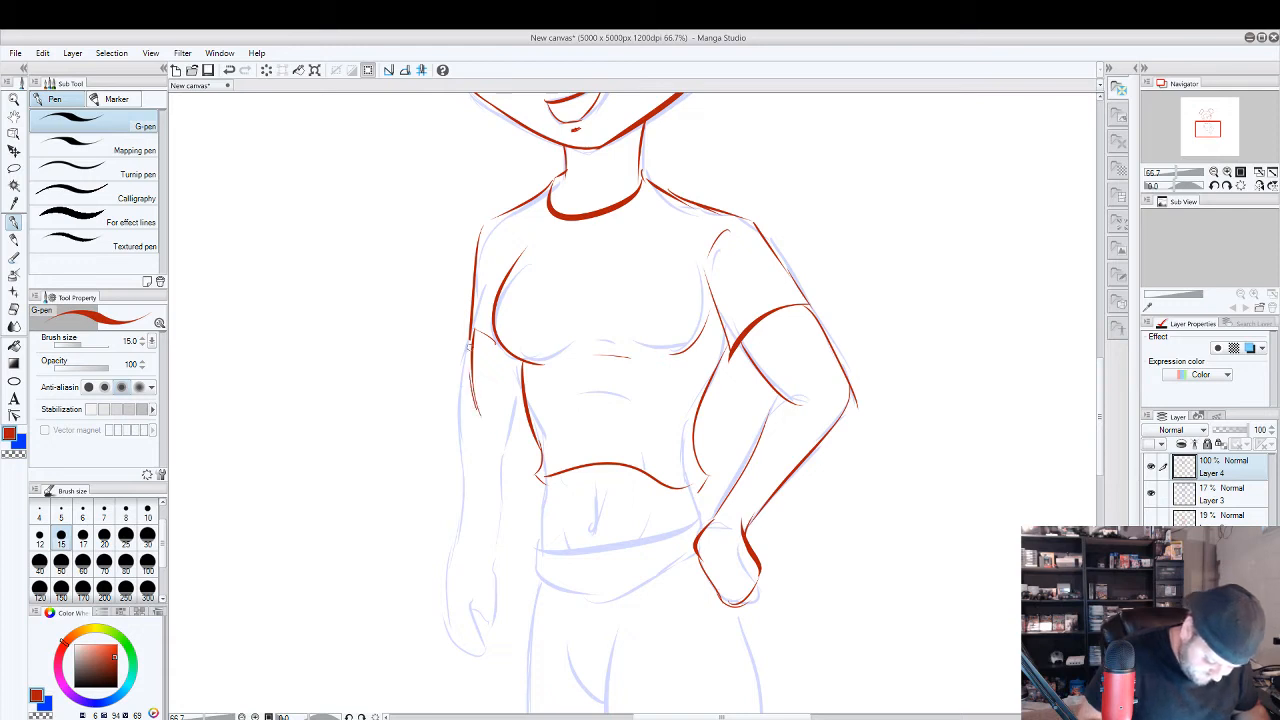
{"action": "mouse_move", "coordinate": [511, 418]}
{"action": "left_mouse_down"}
{"action": "mouse_move", "coordinate": [519, 381]}
{"action": "mouse_move", "coordinate": [478, 332]}
{"action": "left_mouse_up"}
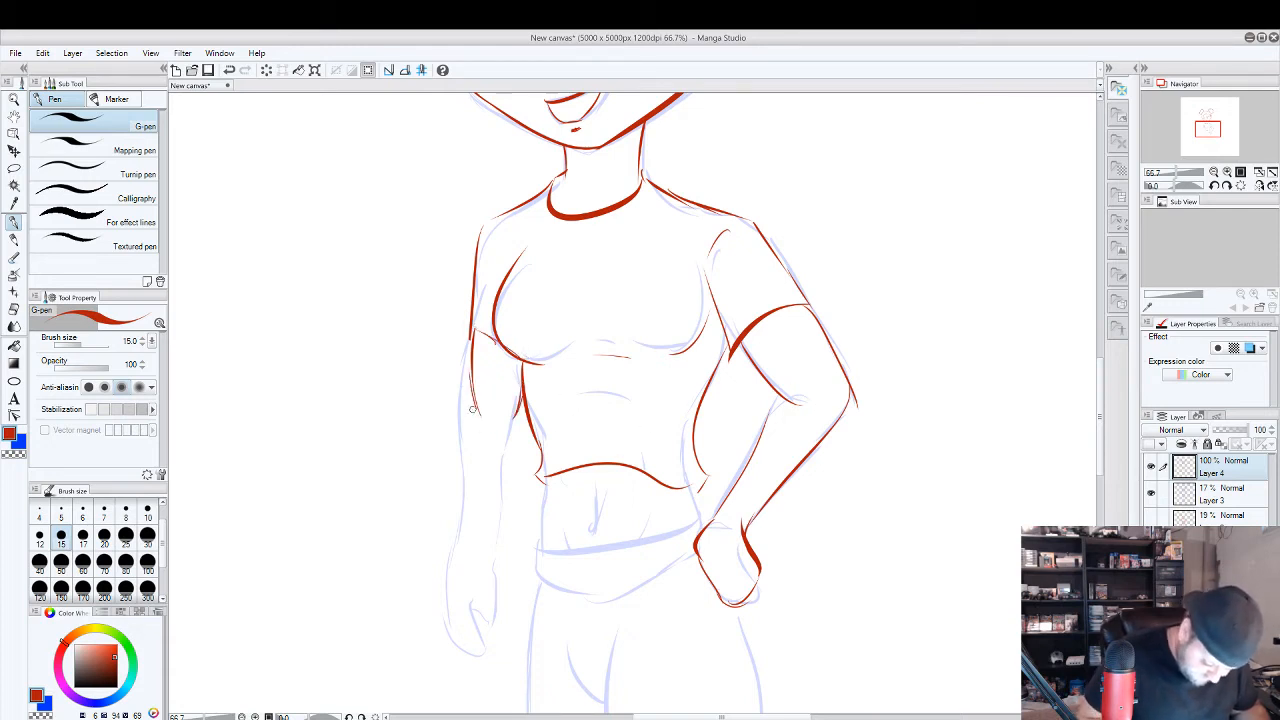
{"action": "left_click_drag", "start_coordinate": [476, 408], "coordinate": [468, 572]}
{"action": "key", "text": "ctrl+z"}
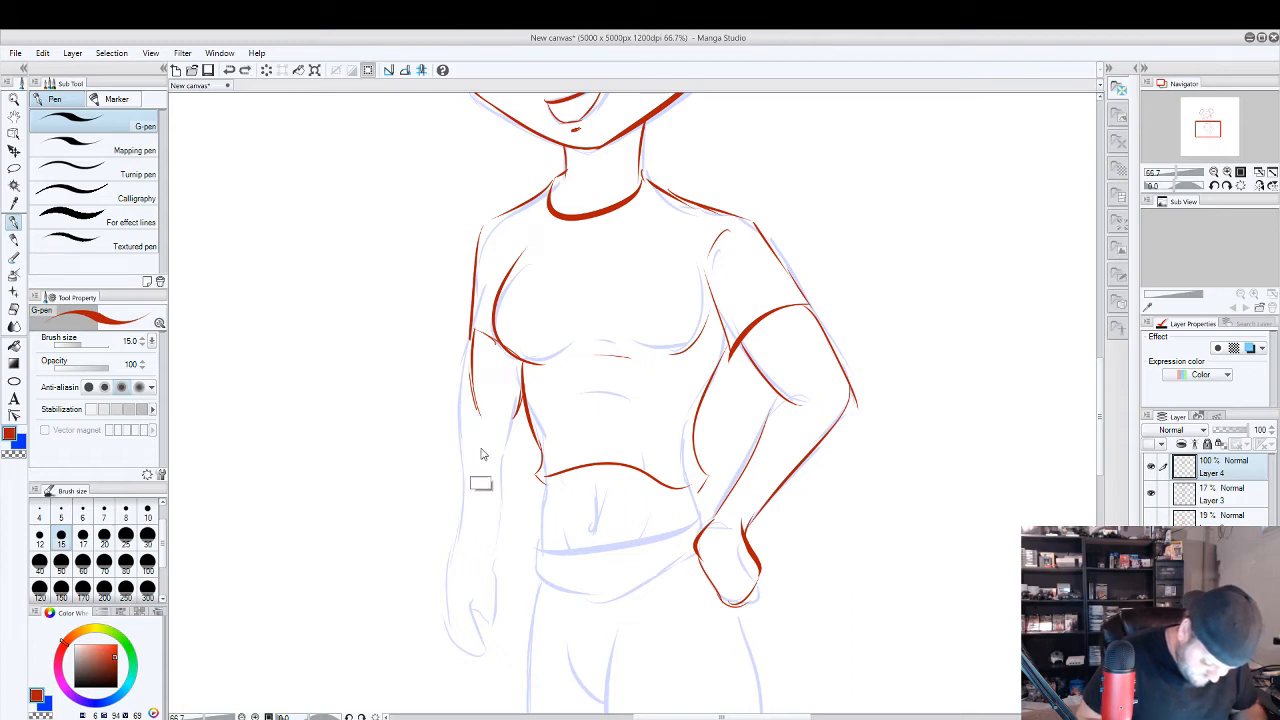
{"action": "key", "text": "ctrl+z"}
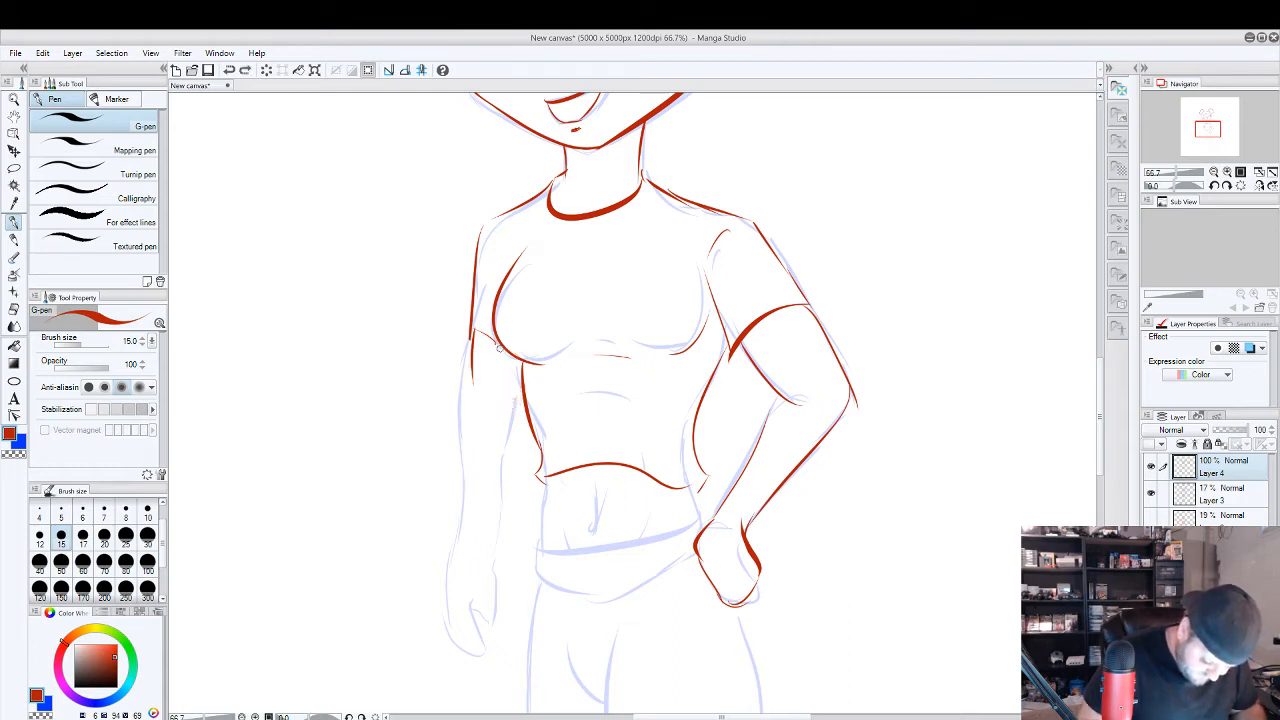
Trace the hanging arm and its hand with separate fingers, and add finger lines to the hand on the hip.
{"action": "mouse_move", "coordinate": [469, 337]}
{"action": "left_mouse_down"}
{"action": "mouse_move", "coordinate": [461, 423]}
{"action": "mouse_move", "coordinate": [508, 431]}
{"action": "mouse_move", "coordinate": [530, 392]}
{"action": "mouse_move", "coordinate": [522, 364]}
{"action": "mouse_move", "coordinate": [474, 328]}
{"action": "left_mouse_up"}
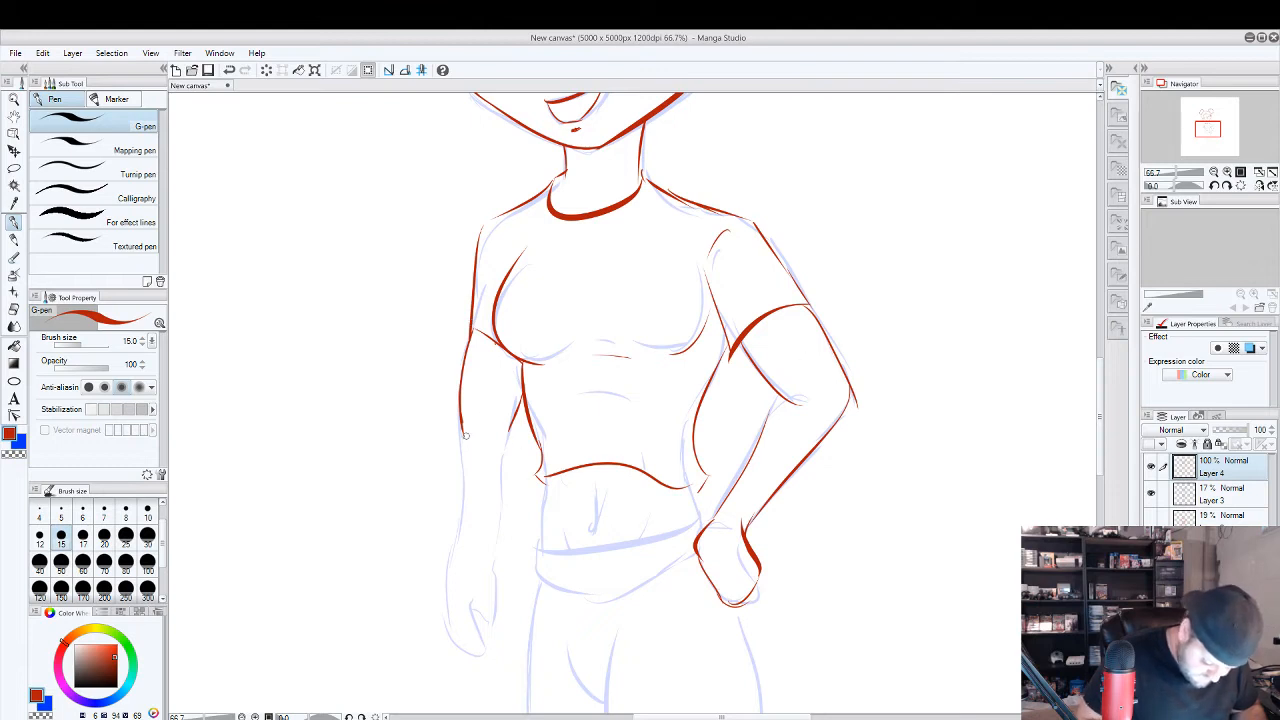
{"action": "mouse_move", "coordinate": [463, 437]}
{"action": "left_mouse_down"}
{"action": "mouse_move", "coordinate": [455, 565]}
{"action": "mouse_move", "coordinate": [515, 419]}
{"action": "mouse_move", "coordinate": [495, 606]}
{"action": "mouse_move", "coordinate": [474, 580]}
{"action": "mouse_move", "coordinate": [493, 638]}
{"action": "mouse_move", "coordinate": [466, 604]}
{"action": "mouse_move", "coordinate": [492, 646]}
{"action": "mouse_move", "coordinate": [460, 601]}
{"action": "mouse_move", "coordinate": [470, 630]}
{"action": "mouse_move", "coordinate": [459, 613]}
{"action": "mouse_move", "coordinate": [450, 620]}
{"action": "mouse_move", "coordinate": [458, 546]}
{"action": "left_mouse_up"}
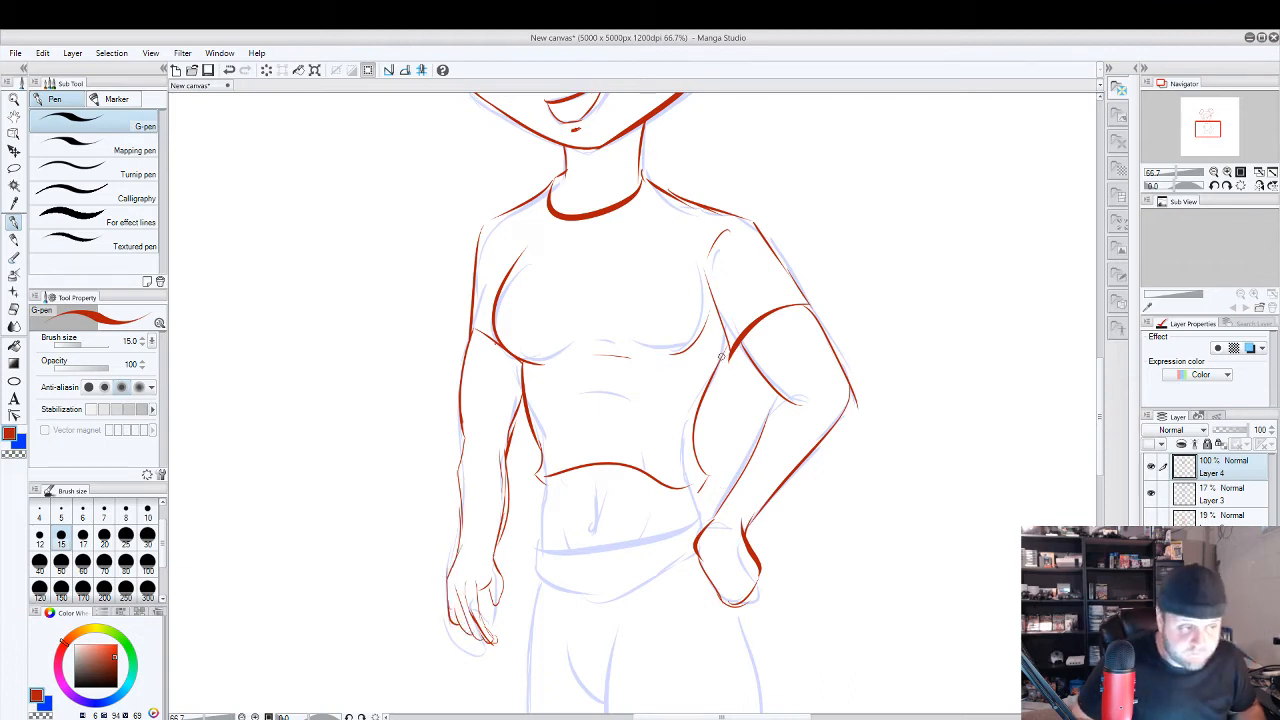
{"action": "mouse_move", "coordinate": [724, 570]}
{"action": "left_mouse_down"}
{"action": "mouse_move", "coordinate": [736, 604]}
{"action": "mouse_move", "coordinate": [732, 594]}
{"action": "left_mouse_up"}
{"action": "left_click_drag", "start_coordinate": [756, 546], "coordinate": [742, 574]}
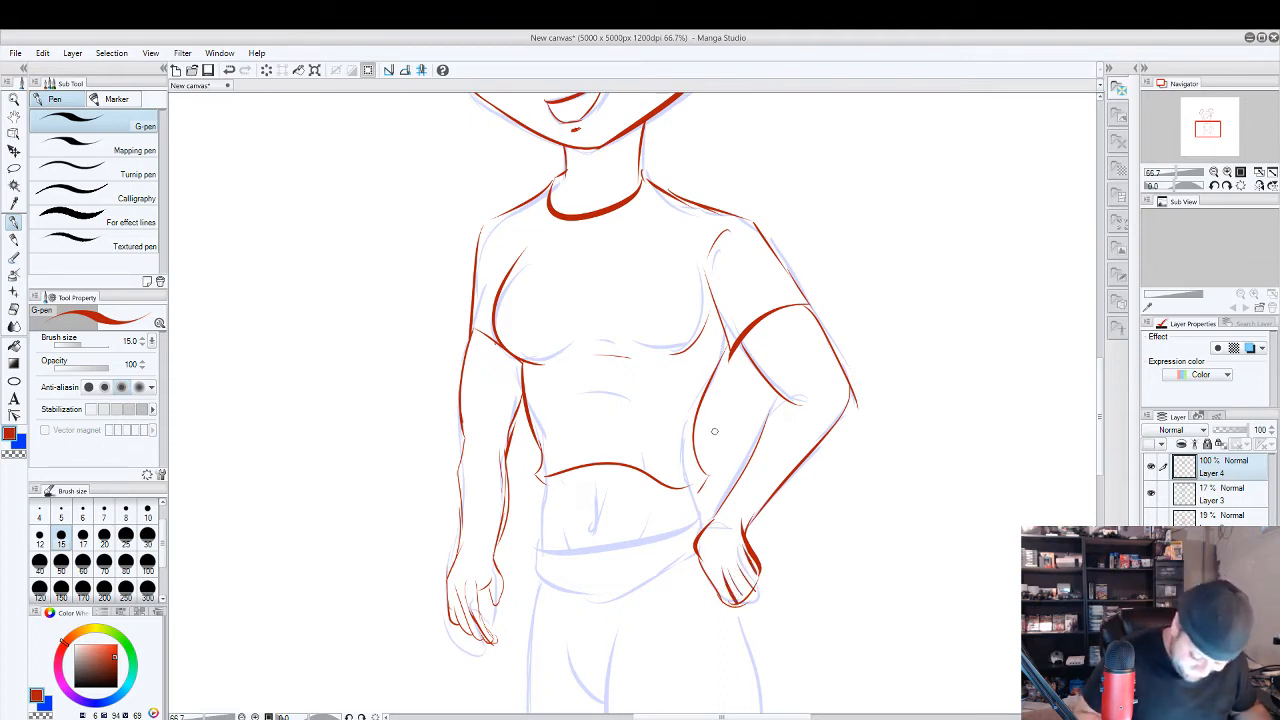
Trace both sides of the bare waist below the shirt hem, and draw the midline and navel on the belly.
{"action": "mouse_move", "coordinate": [548, 484]}
{"action": "left_mouse_down"}
{"action": "mouse_move", "coordinate": [538, 542]}
{"action": "mouse_move", "coordinate": [548, 498]}
{"action": "left_mouse_up"}
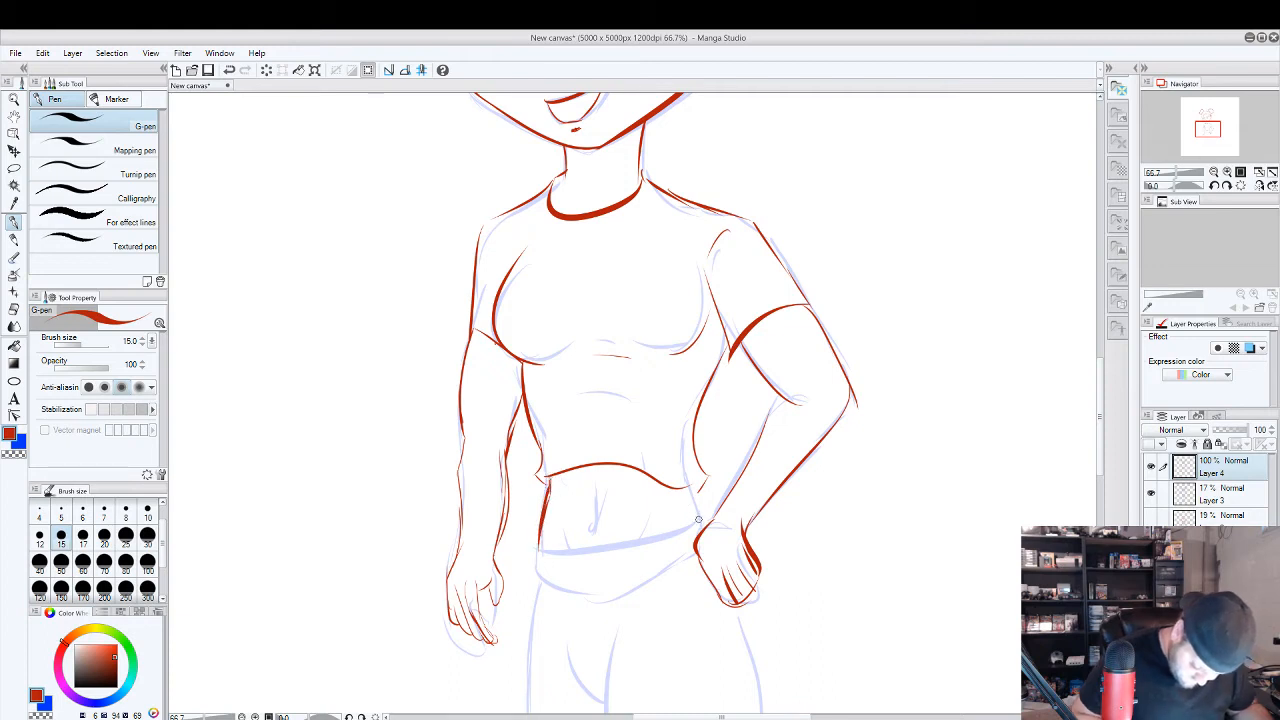
{"action": "left_click_drag", "start_coordinate": [590, 526], "coordinate": [590, 537]}
{"action": "left_click_drag", "start_coordinate": [598, 482], "coordinate": [588, 534]}
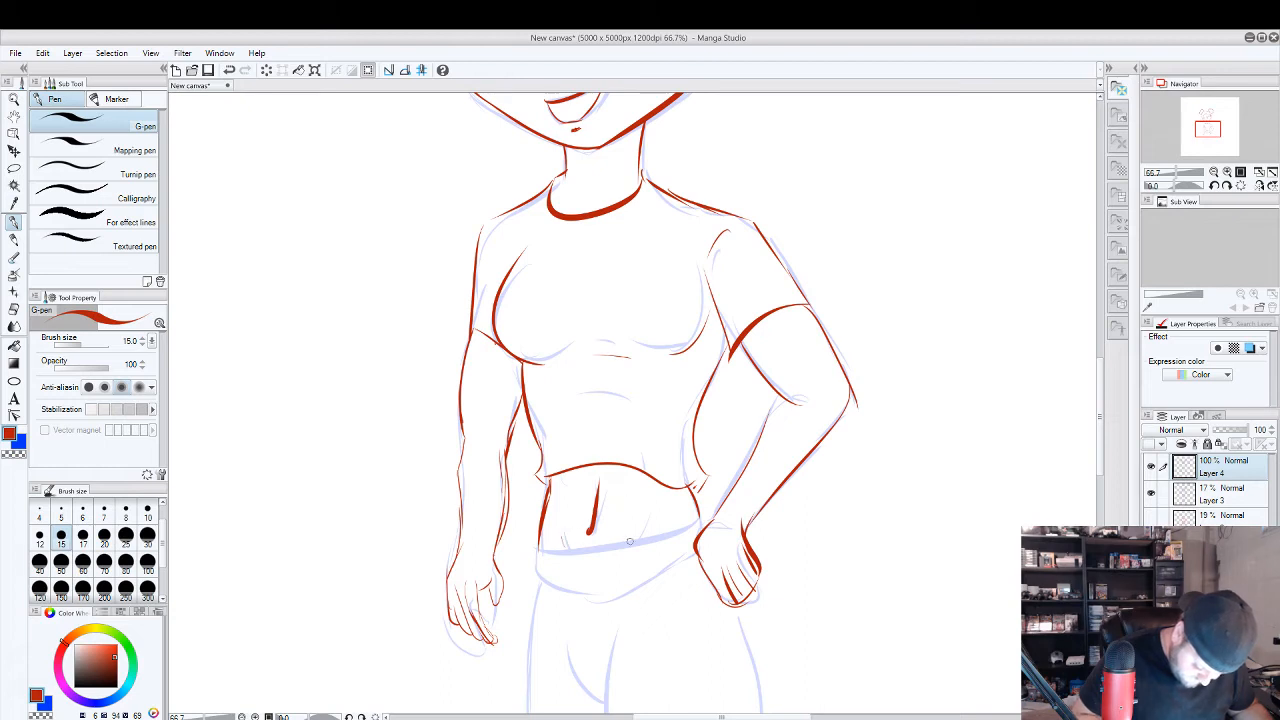
Draw the belt around the hips with upper and lower edges, a buckle at the front and belt loops.
{"action": "scroll", "coordinate": [681, 527], "scroll_direction": "down", "scroll_amount": 2}
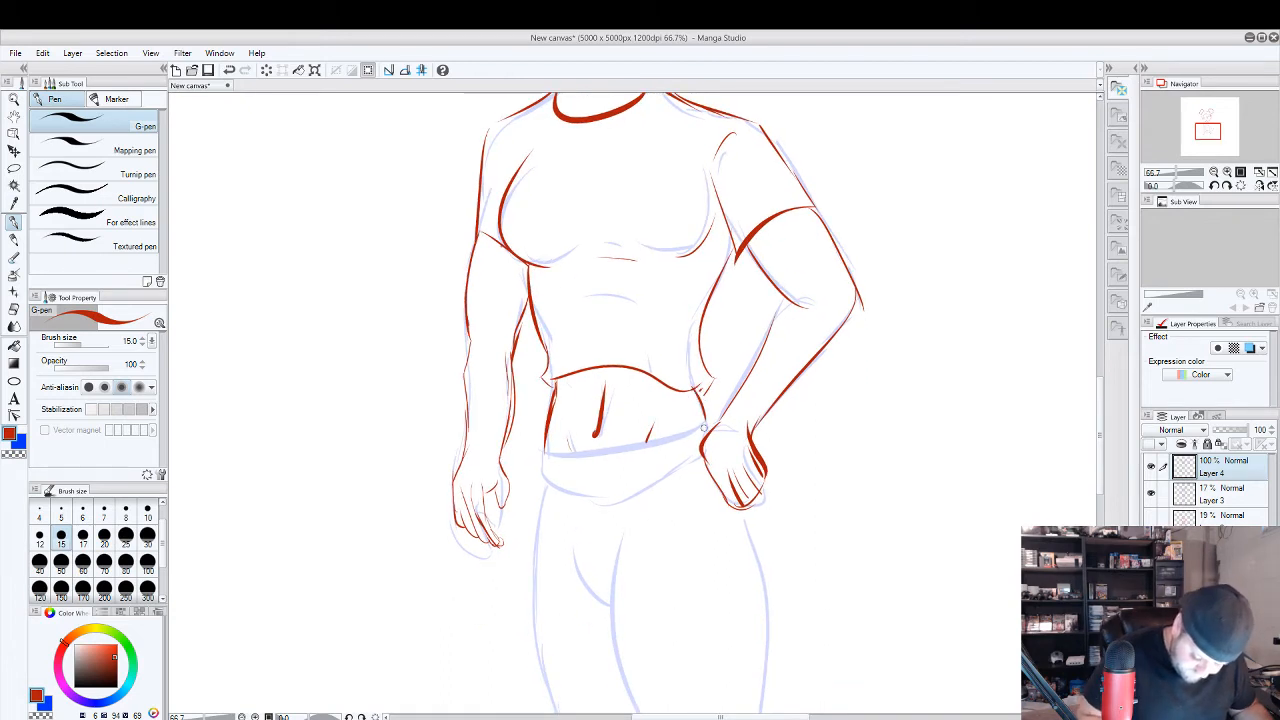
{"action": "mouse_move", "coordinate": [704, 426]}
{"action": "left_mouse_down"}
{"action": "mouse_move", "coordinate": [550, 453]}
{"action": "mouse_move", "coordinate": [541, 475]}
{"action": "left_mouse_up"}
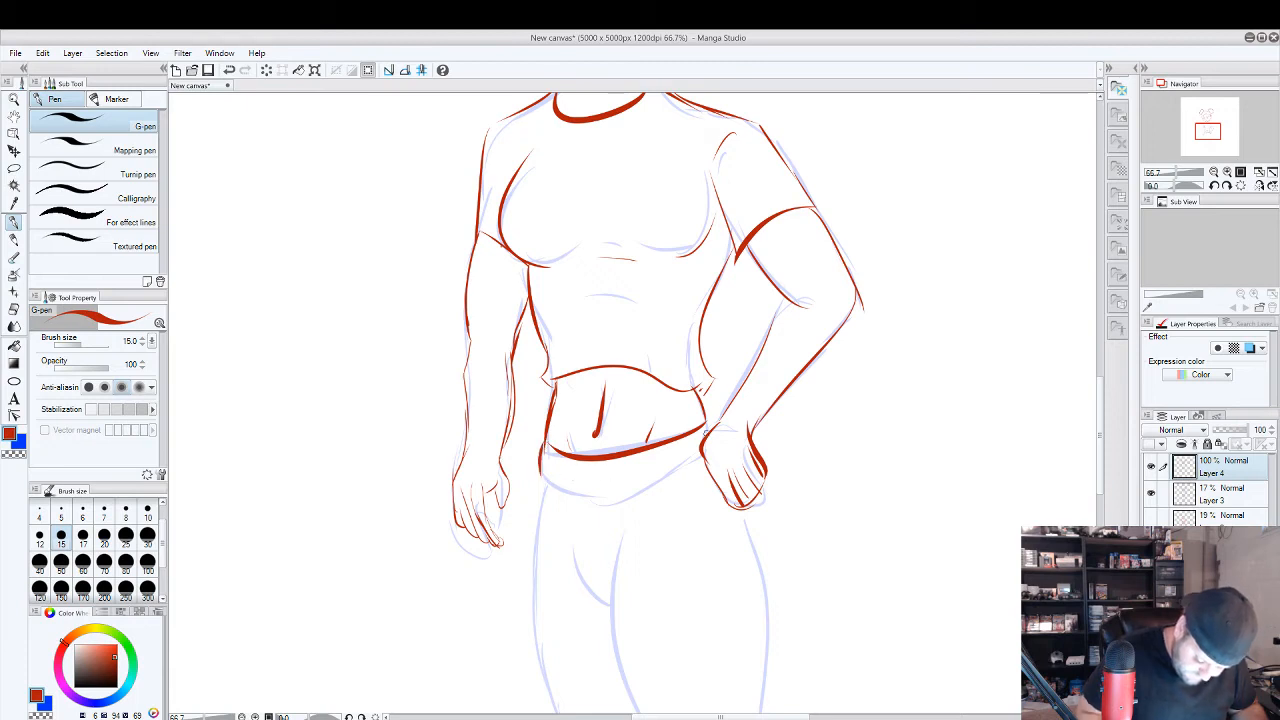
{"action": "mouse_move", "coordinate": [702, 464]}
{"action": "left_mouse_down"}
{"action": "mouse_move", "coordinate": [543, 462]}
{"action": "mouse_move", "coordinate": [578, 486]}
{"action": "mouse_move", "coordinate": [628, 456]}
{"action": "left_mouse_up"}
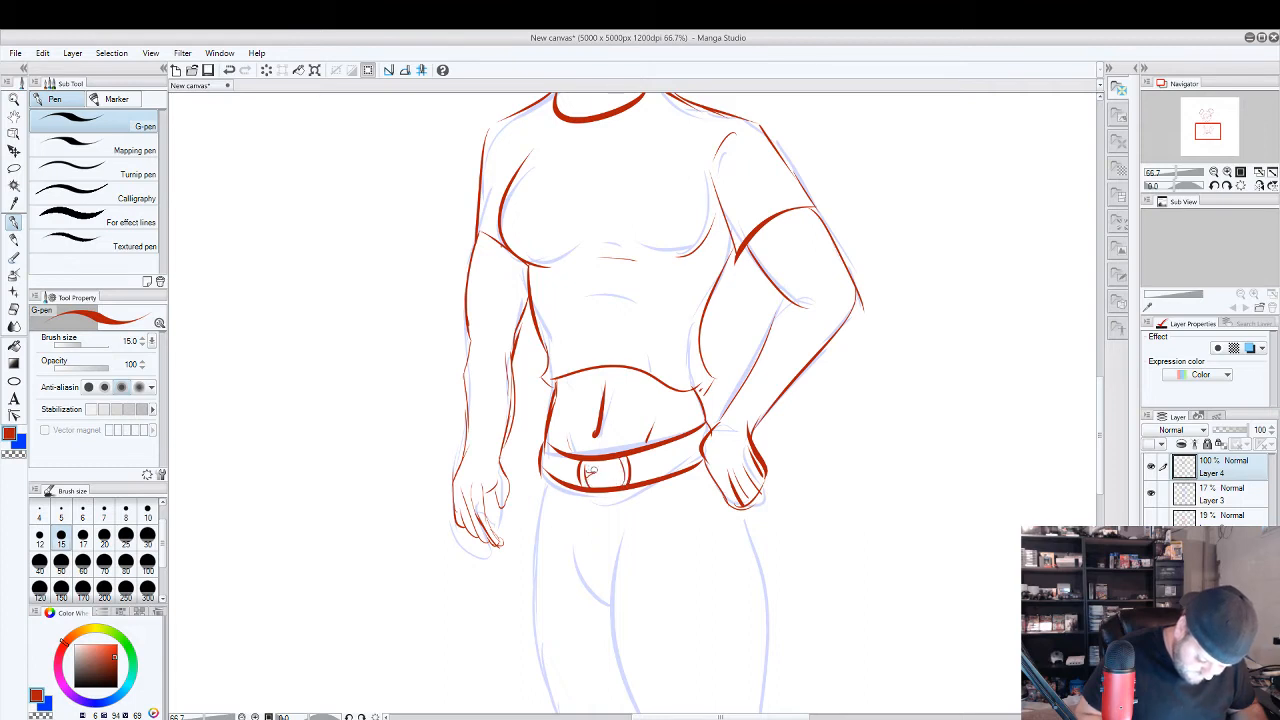
{"action": "left_click_drag", "start_coordinate": [667, 448], "coordinate": [673, 470]}
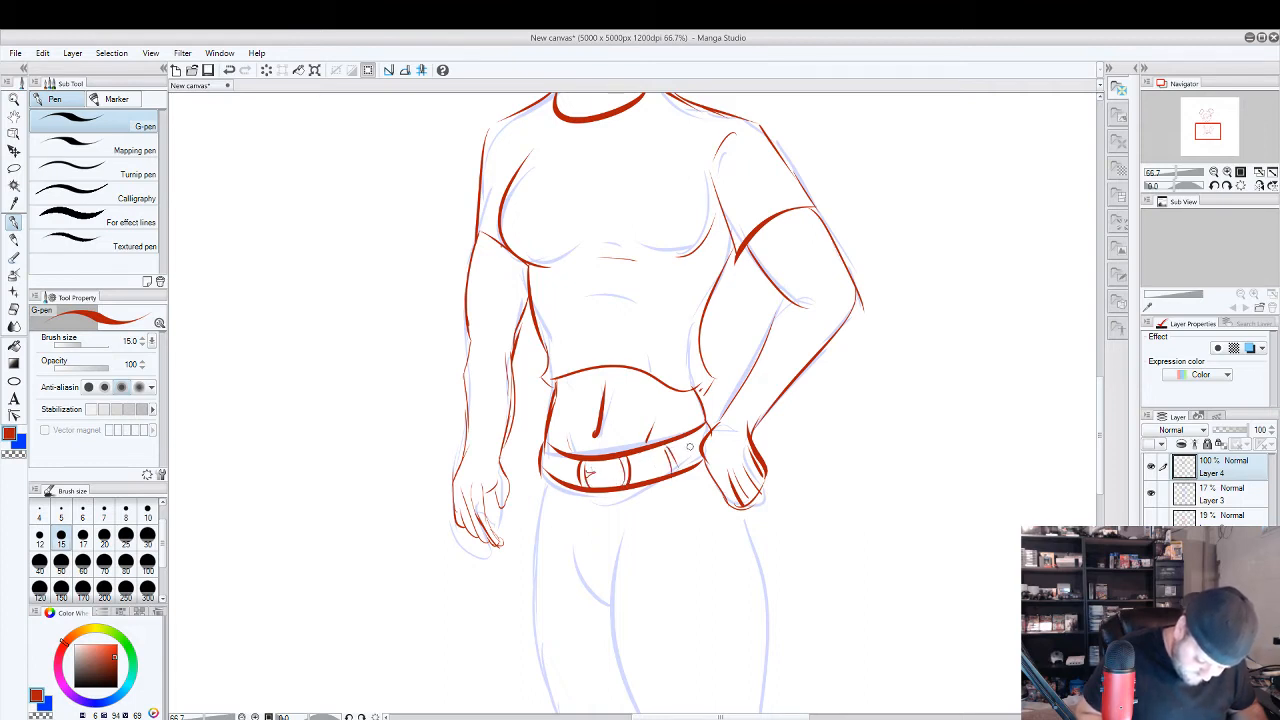
{"action": "left_click_drag", "start_coordinate": [562, 451], "coordinate": [554, 486]}
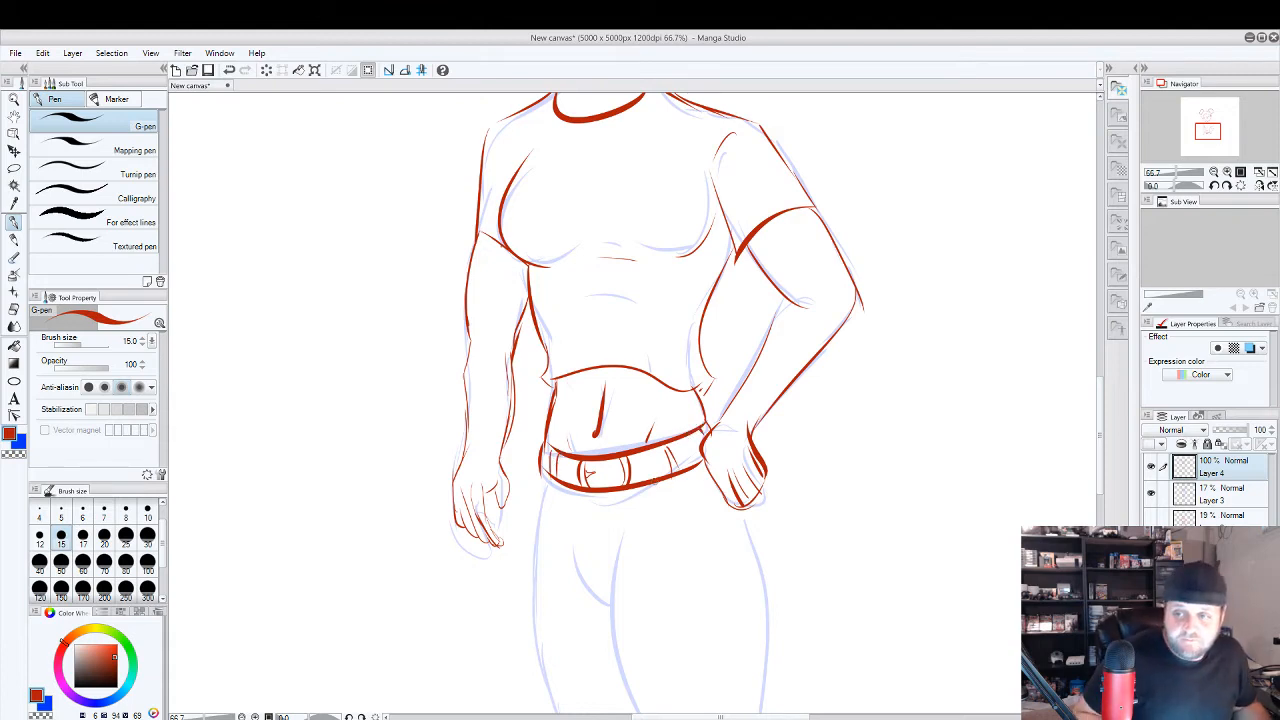
Erase the thick belly line above the navel with the Block eraser, and redraw it shorter and thinner with the G-pen.
{"action": "left_click_drag", "start_coordinate": [698, 508], "coordinate": [681, 358]}
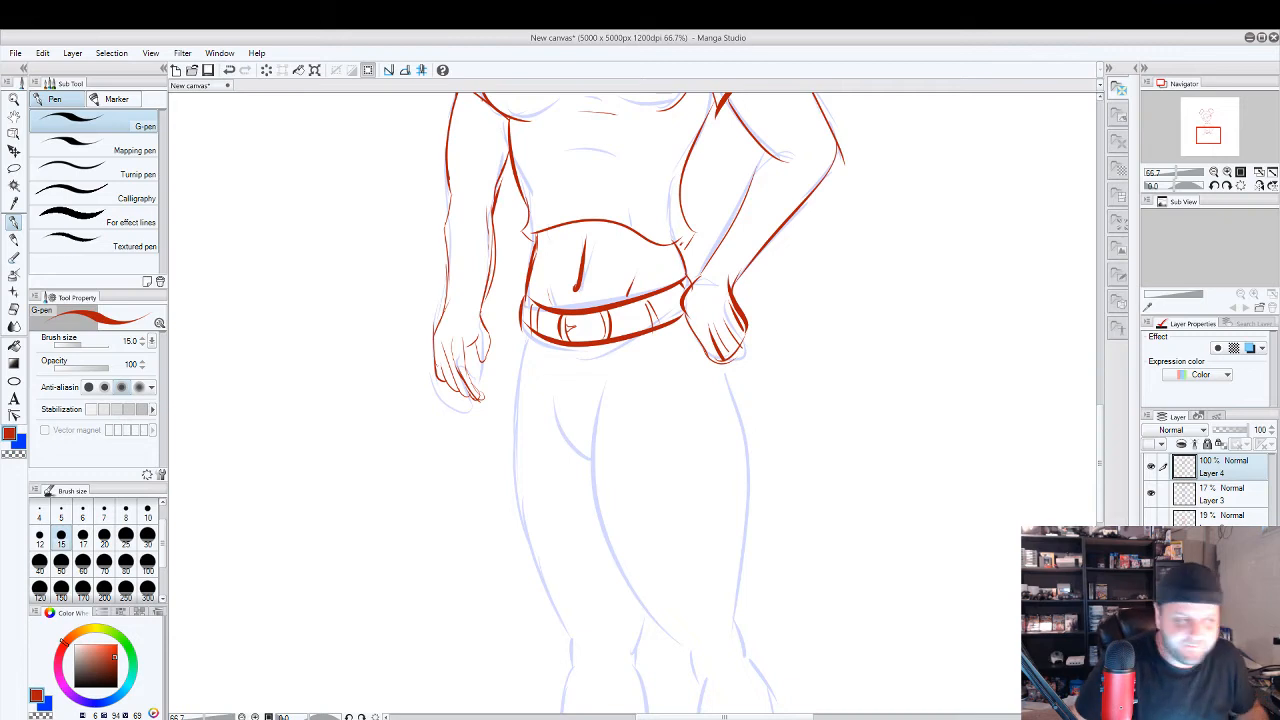
{"action": "key", "text": "ctrl+z"}
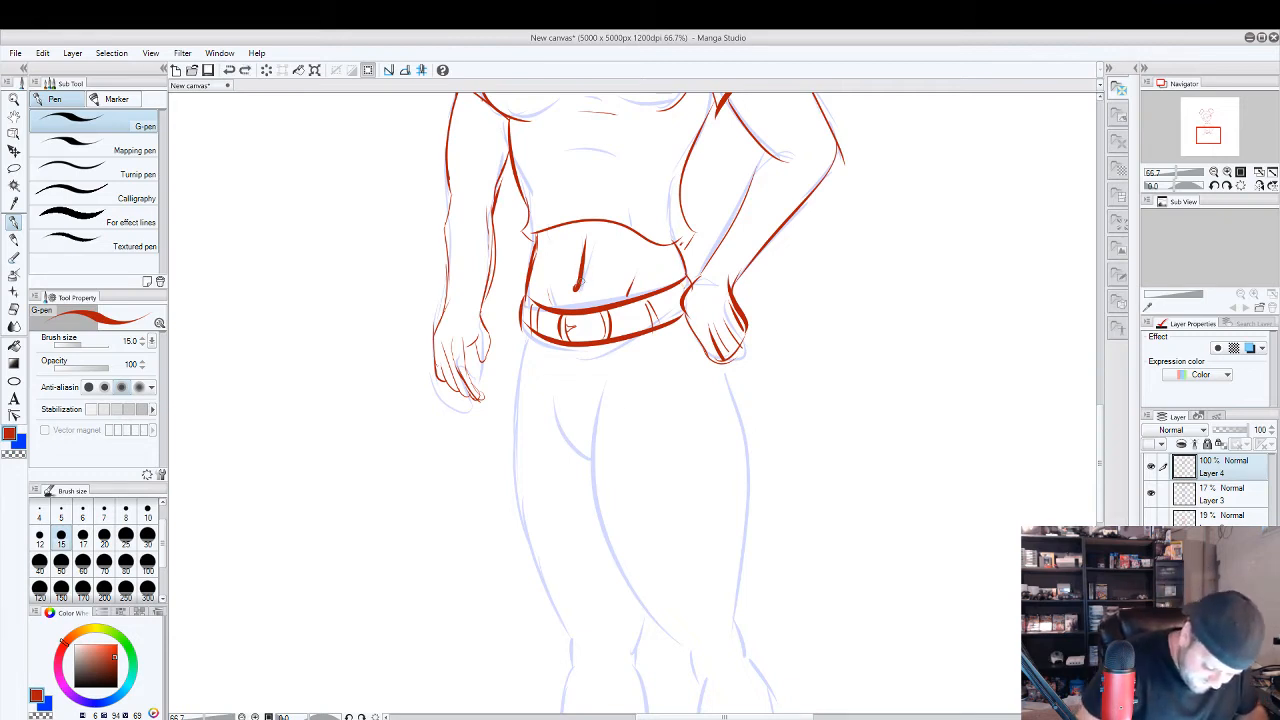
{"action": "key", "text": "e"}
{"action": "left_click_drag", "start_coordinate": [585, 238], "coordinate": [582, 278]}
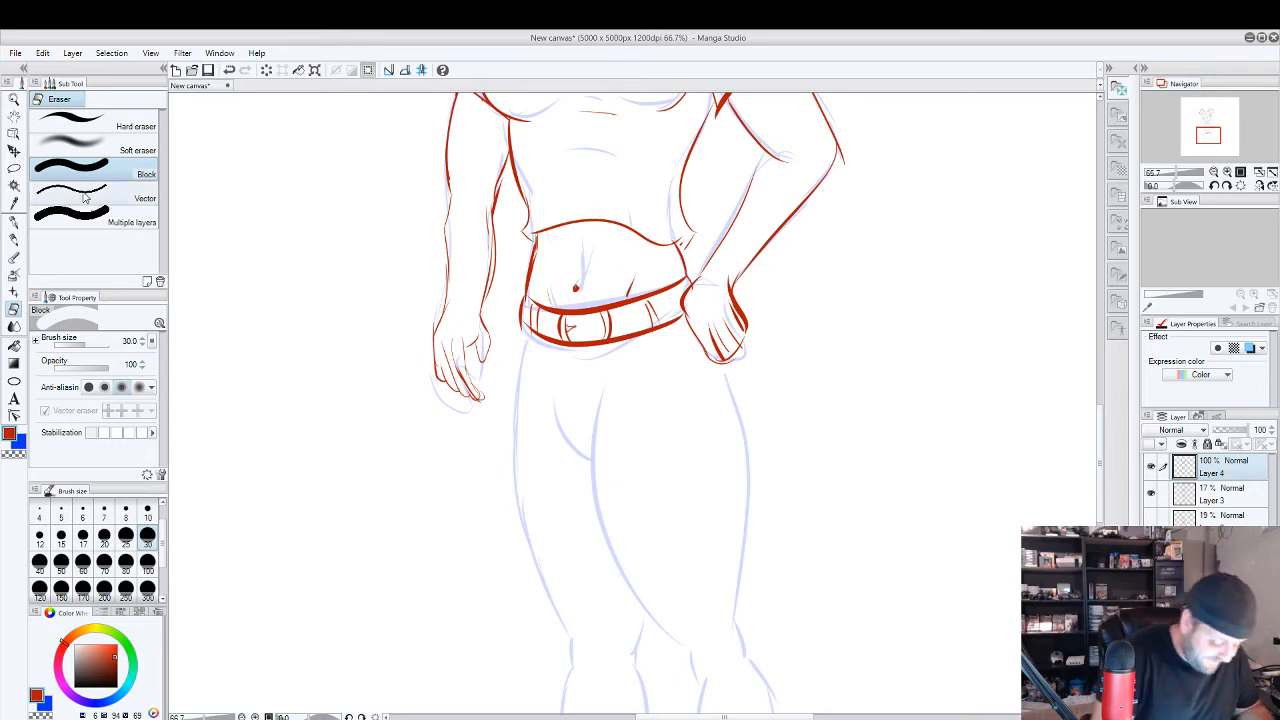
{"action": "key", "text": "p"}
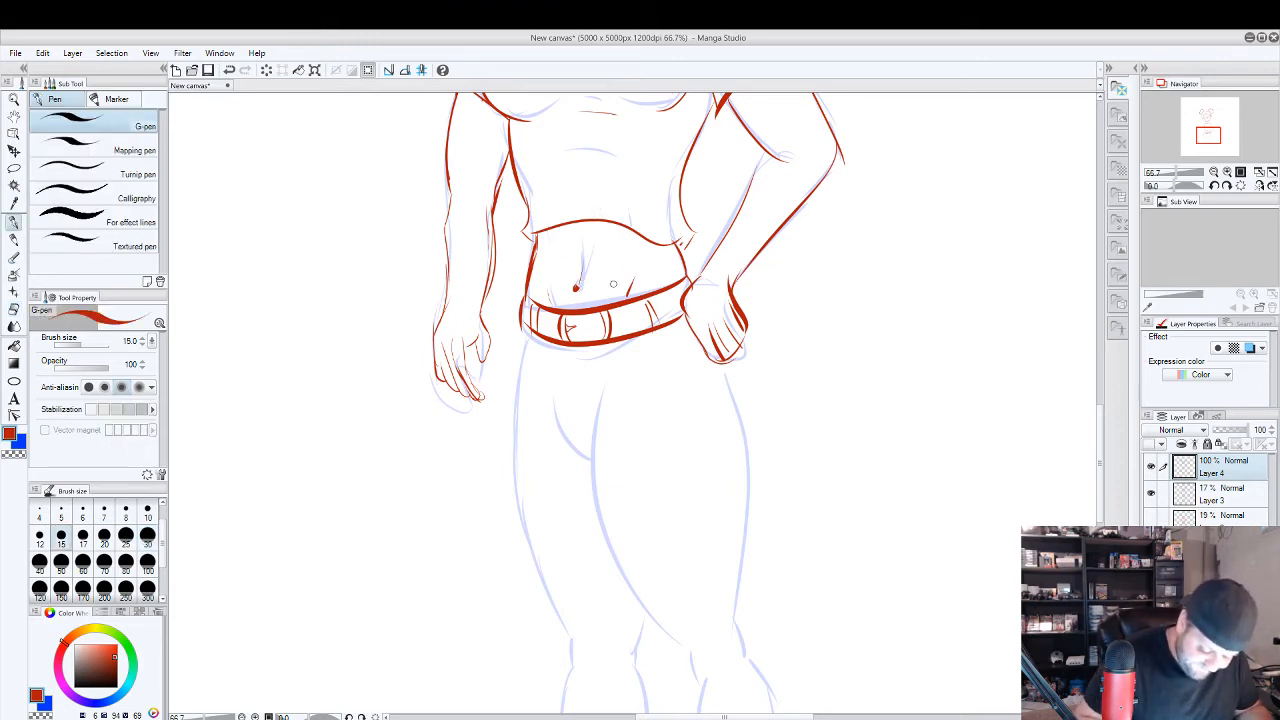
{"action": "left_click_drag", "start_coordinate": [583, 255], "coordinate": [577, 284]}
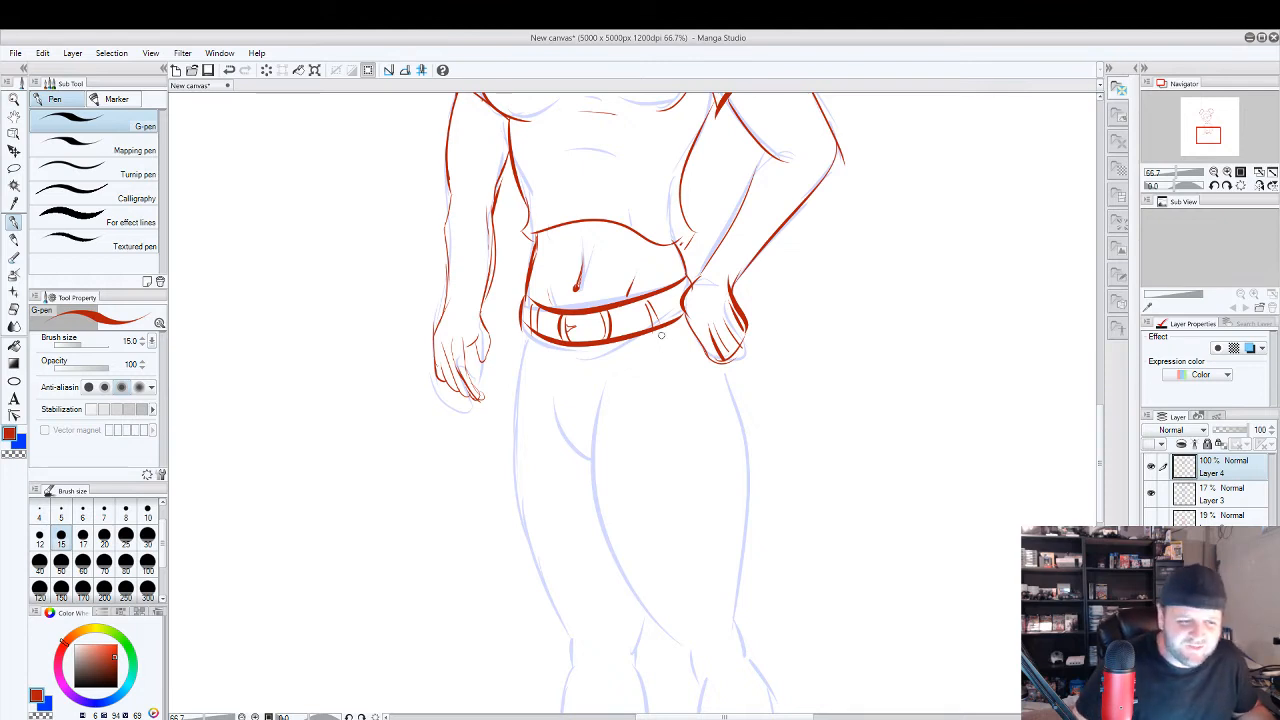
Outline the shorts with both outer sides, a curved hem across the thighs and crease lines at the crotch.
{"action": "left_click_drag", "start_coordinate": [729, 365], "coordinate": [750, 457]}
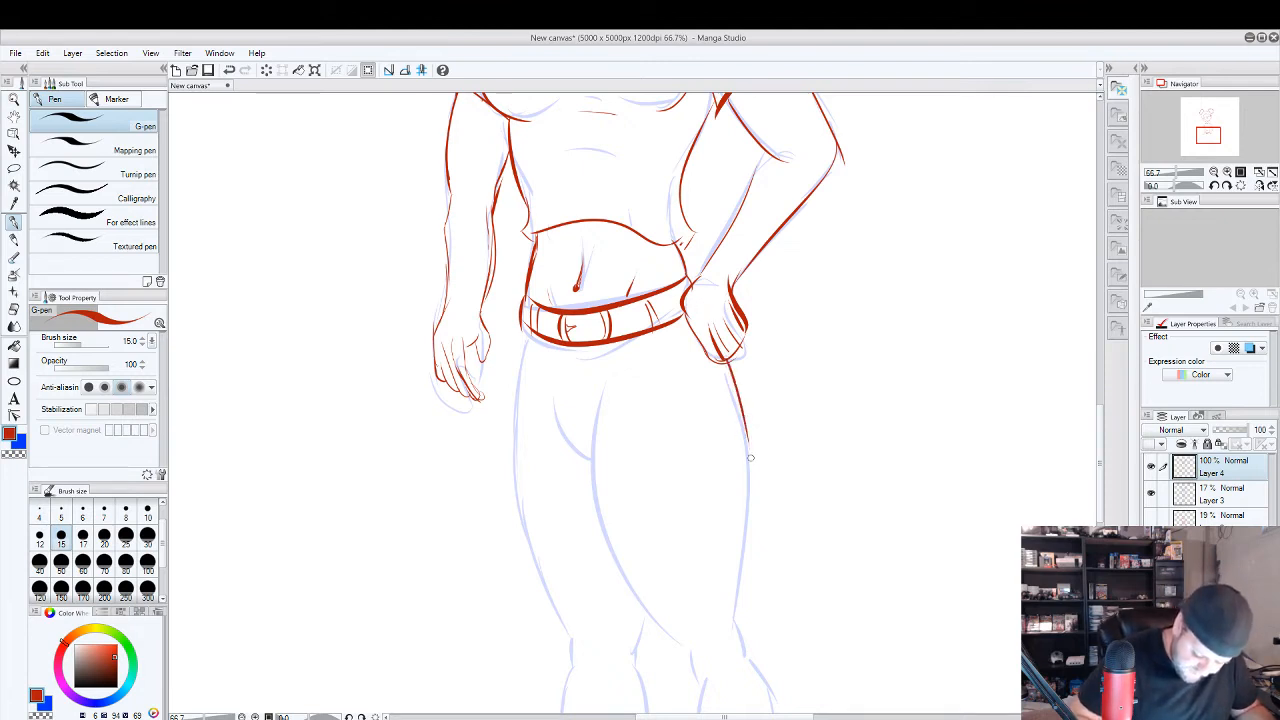
{"action": "left_click_drag", "start_coordinate": [525, 330], "coordinate": [513, 466]}
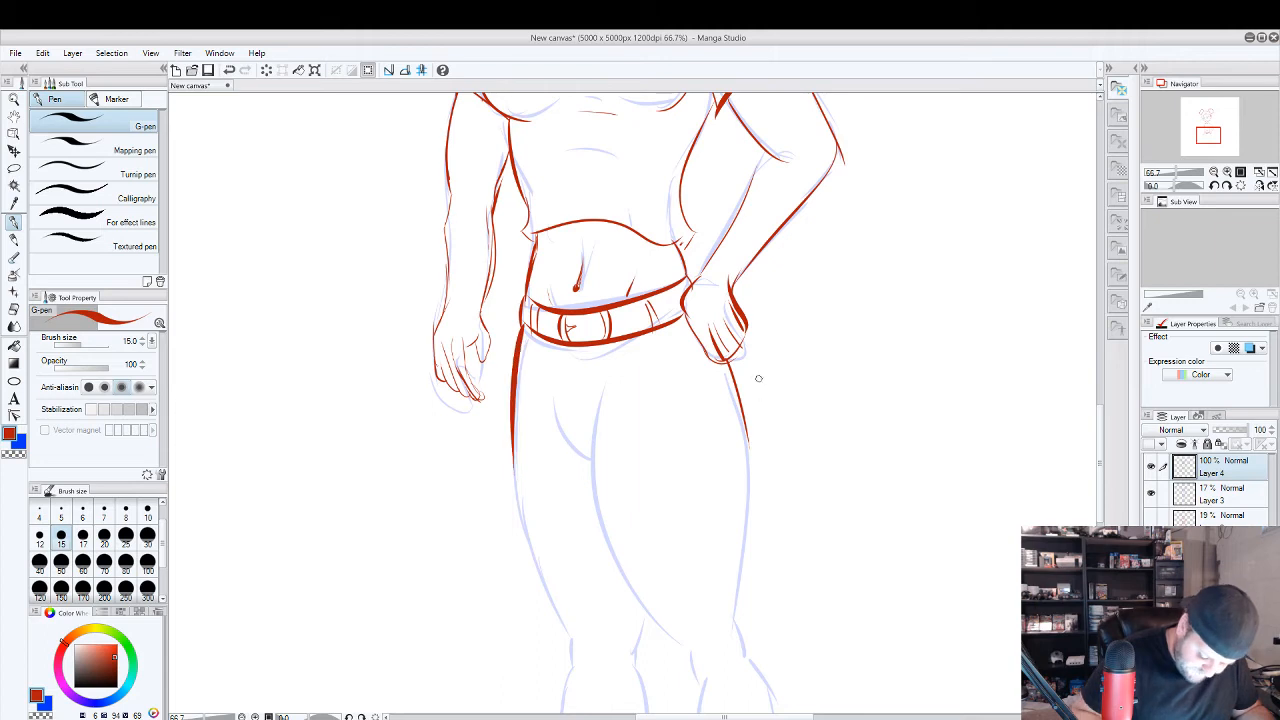
{"action": "mouse_move", "coordinate": [749, 445]}
{"action": "left_mouse_down"}
{"action": "mouse_move", "coordinate": [748, 498]}
{"action": "mouse_move", "coordinate": [513, 476]}
{"action": "mouse_move", "coordinate": [512, 434]}
{"action": "left_mouse_up"}
{"action": "scroll", "coordinate": [619, 256], "scroll_direction": "down", "scroll_amount": 3}
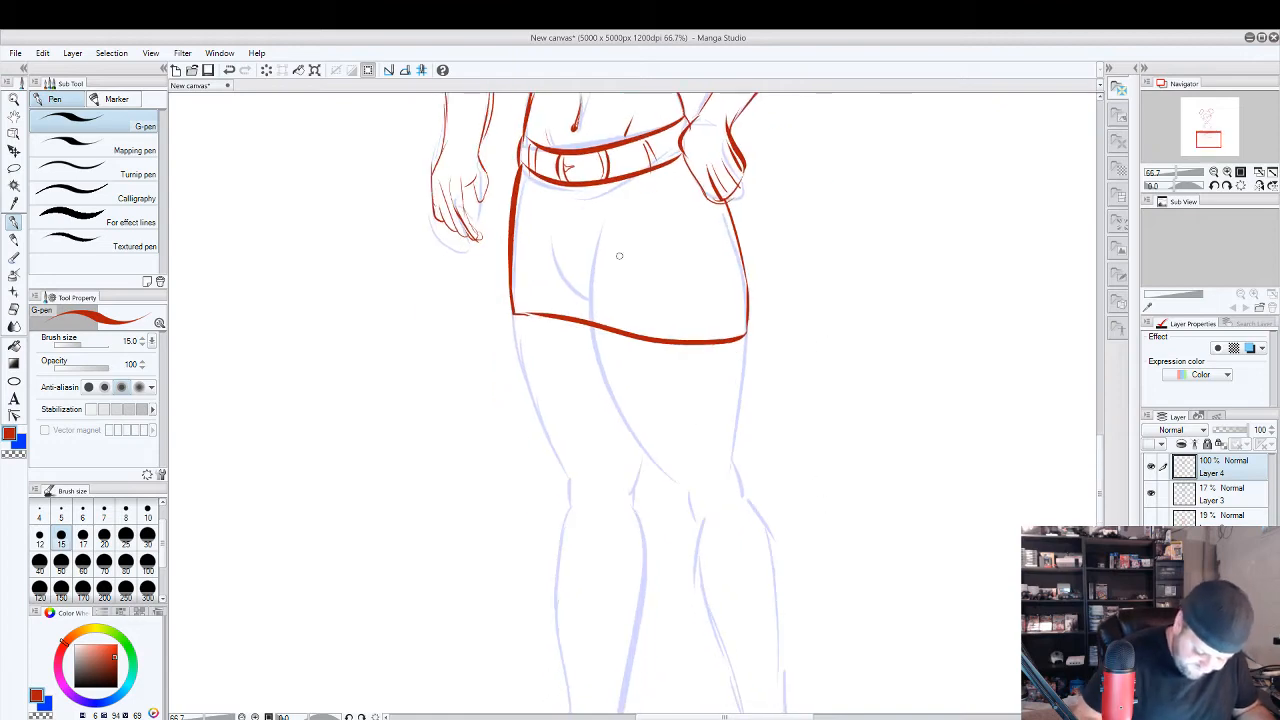
{"action": "mouse_move", "coordinate": [549, 217]}
{"action": "left_mouse_down"}
{"action": "mouse_move", "coordinate": [585, 290]}
{"action": "mouse_move", "coordinate": [614, 195]}
{"action": "left_mouse_up"}
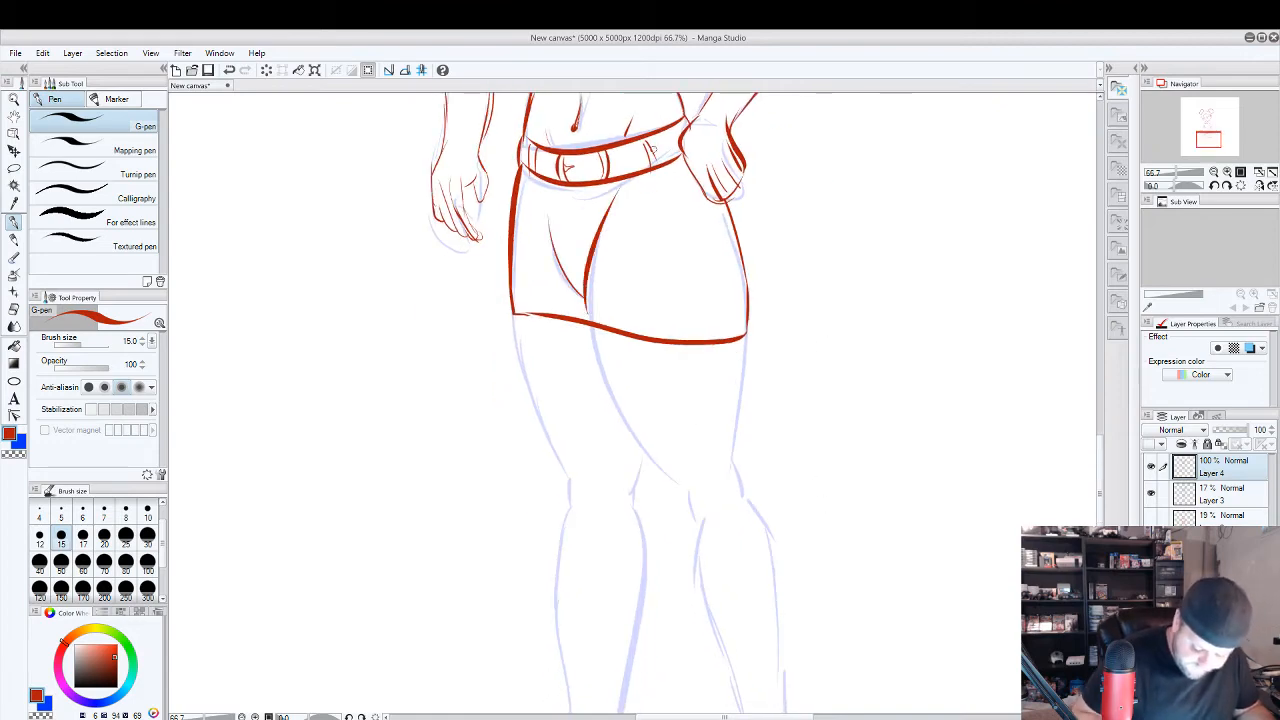
Try outlining the thigh on the hip-hand side below the shorts, and undo both strokes.
{"action": "scroll", "coordinate": [770, 330], "scroll_direction": "down", "scroll_amount": 2}
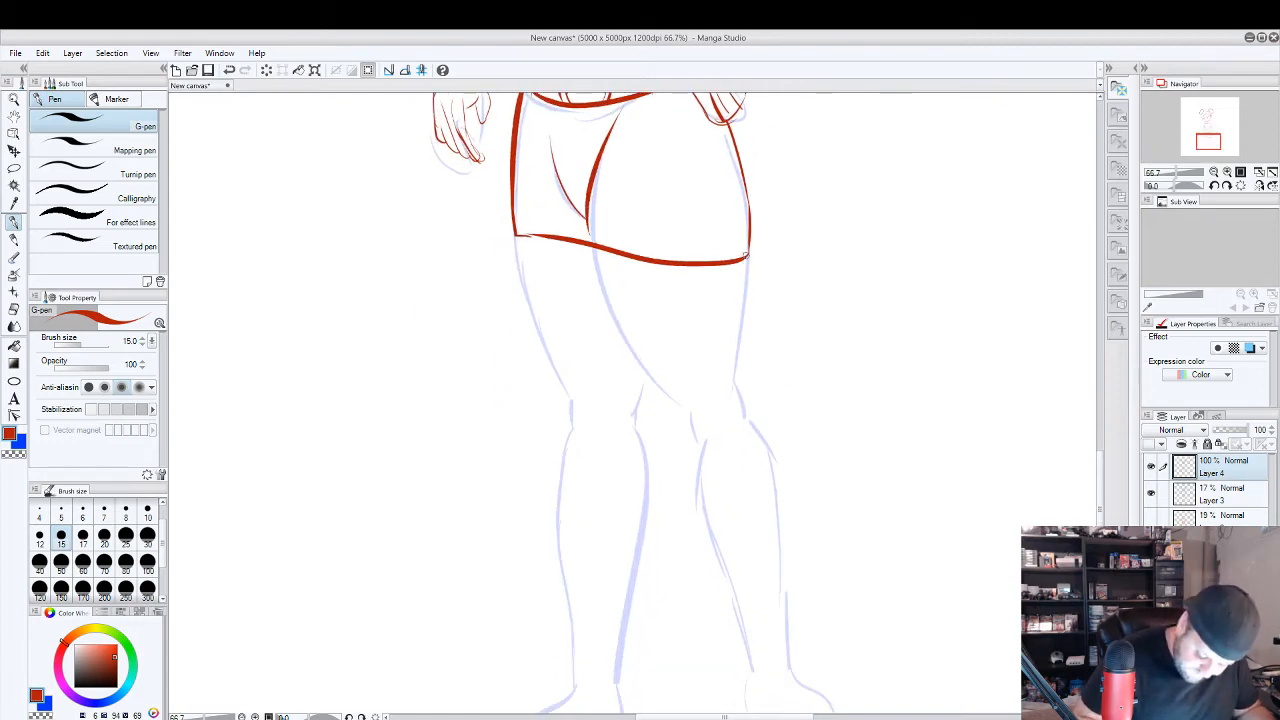
{"action": "mouse_move", "coordinate": [746, 258]}
{"action": "left_mouse_down"}
{"action": "mouse_move", "coordinate": [716, 397]}
{"action": "mouse_move", "coordinate": [601, 250]}
{"action": "left_mouse_up"}
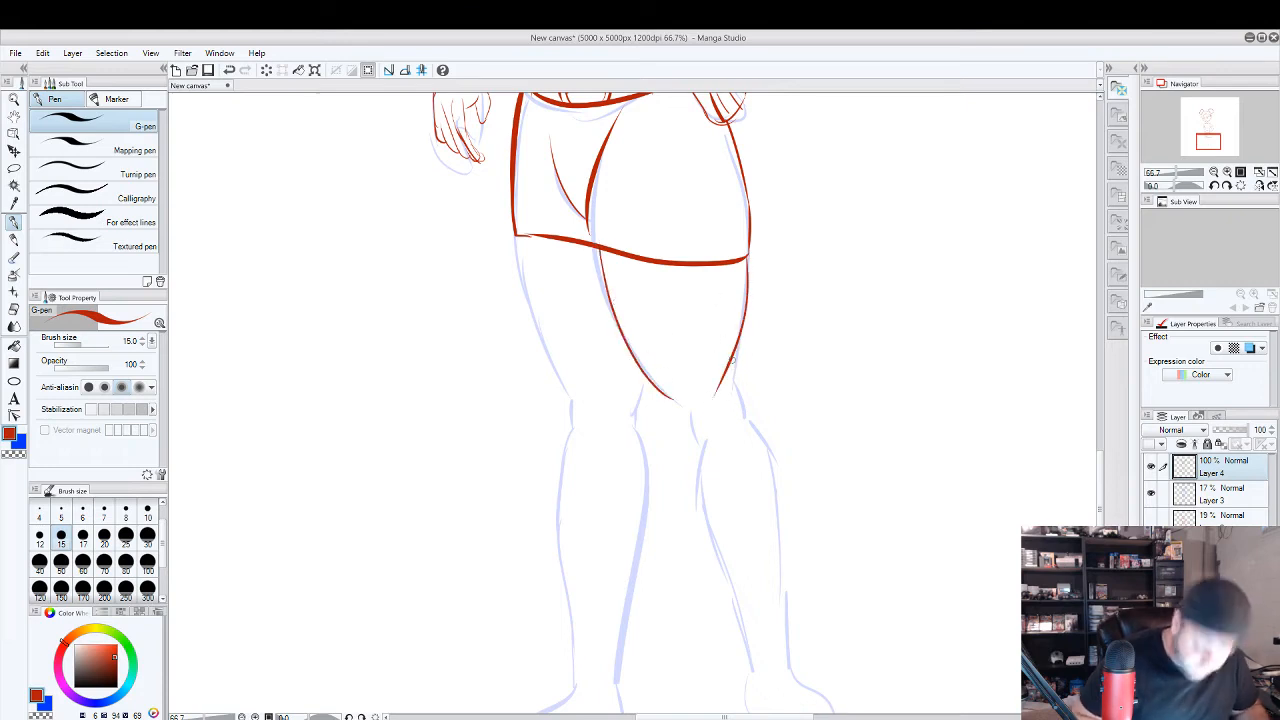
{"action": "key", "text": "ctrl+z"}
{"action": "key", "text": "ctrl+z"}
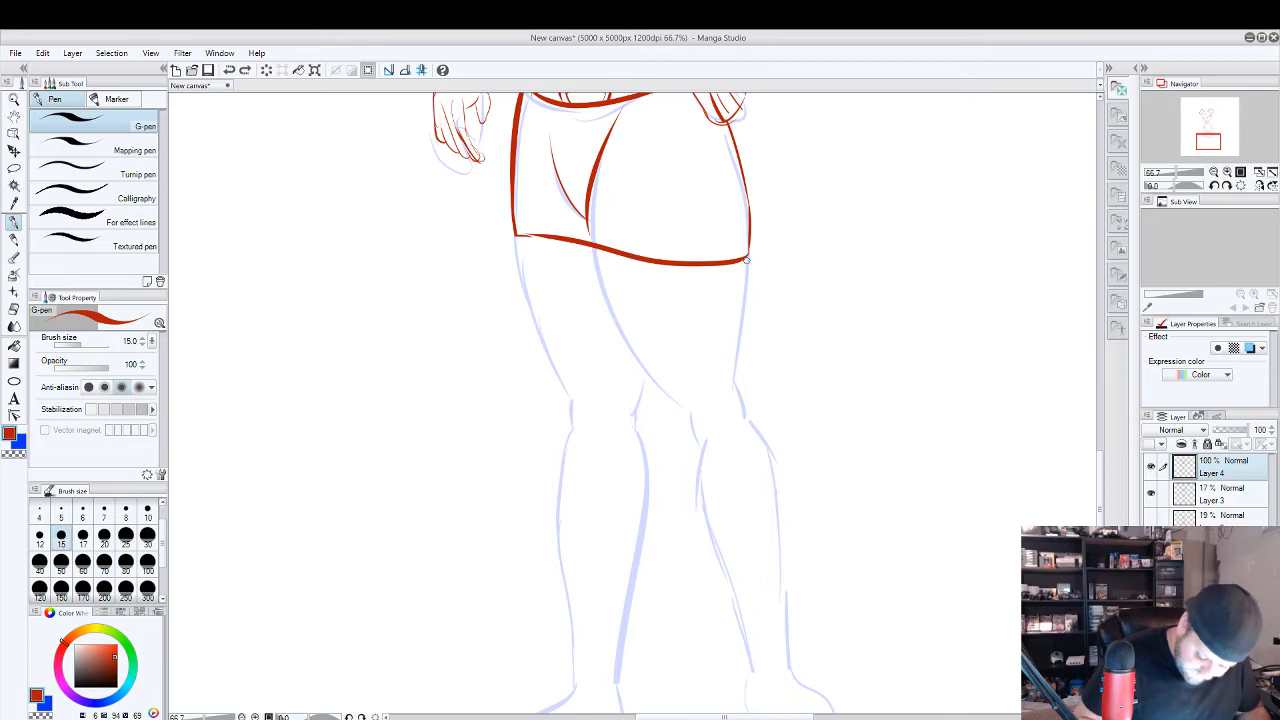
Trace both thighs below the shorts, and outline the knee and lower leg on the side of the hand on the hip.
{"action": "mouse_move", "coordinate": [747, 258]}
{"action": "left_mouse_down"}
{"action": "mouse_move", "coordinate": [727, 397]}
{"action": "mouse_move", "coordinate": [598, 255]}
{"action": "left_mouse_up"}
{"action": "left_click_drag", "start_coordinate": [522, 240], "coordinate": [580, 402]}
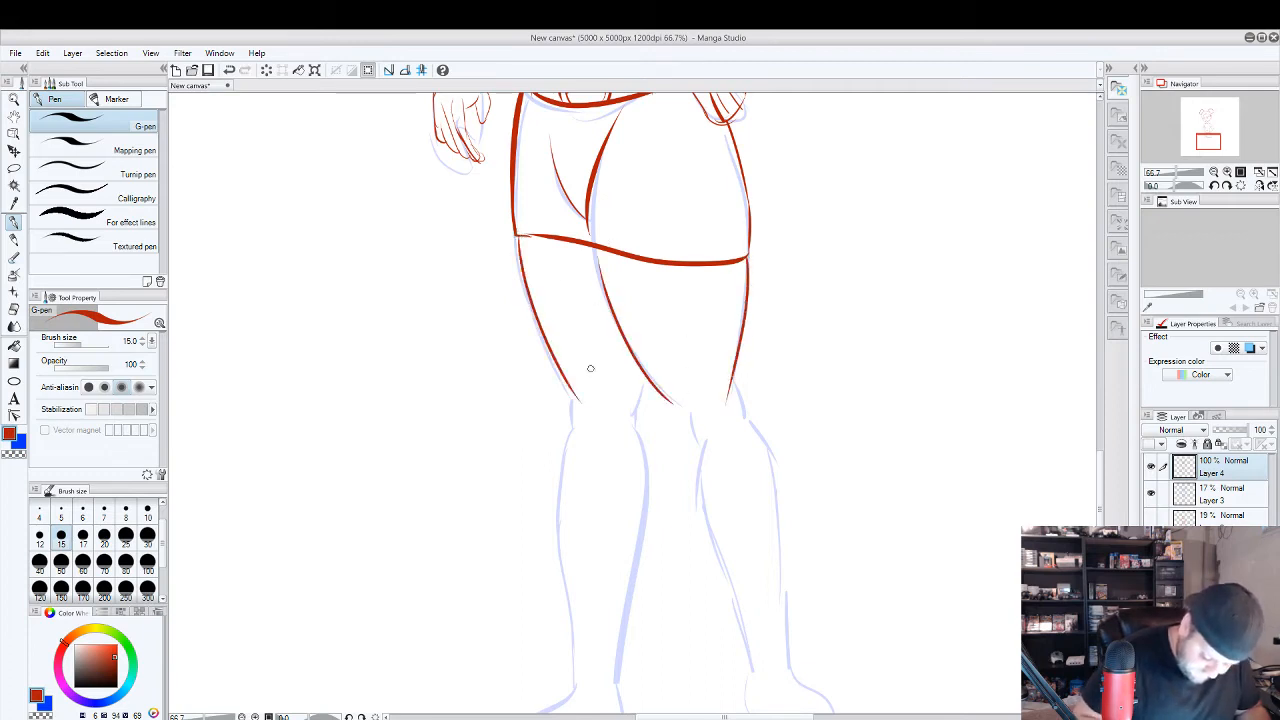
{"action": "mouse_move", "coordinate": [728, 398]}
{"action": "left_mouse_down"}
{"action": "mouse_move", "coordinate": [735, 421]}
{"action": "mouse_move", "coordinate": [681, 433]}
{"action": "left_mouse_up"}
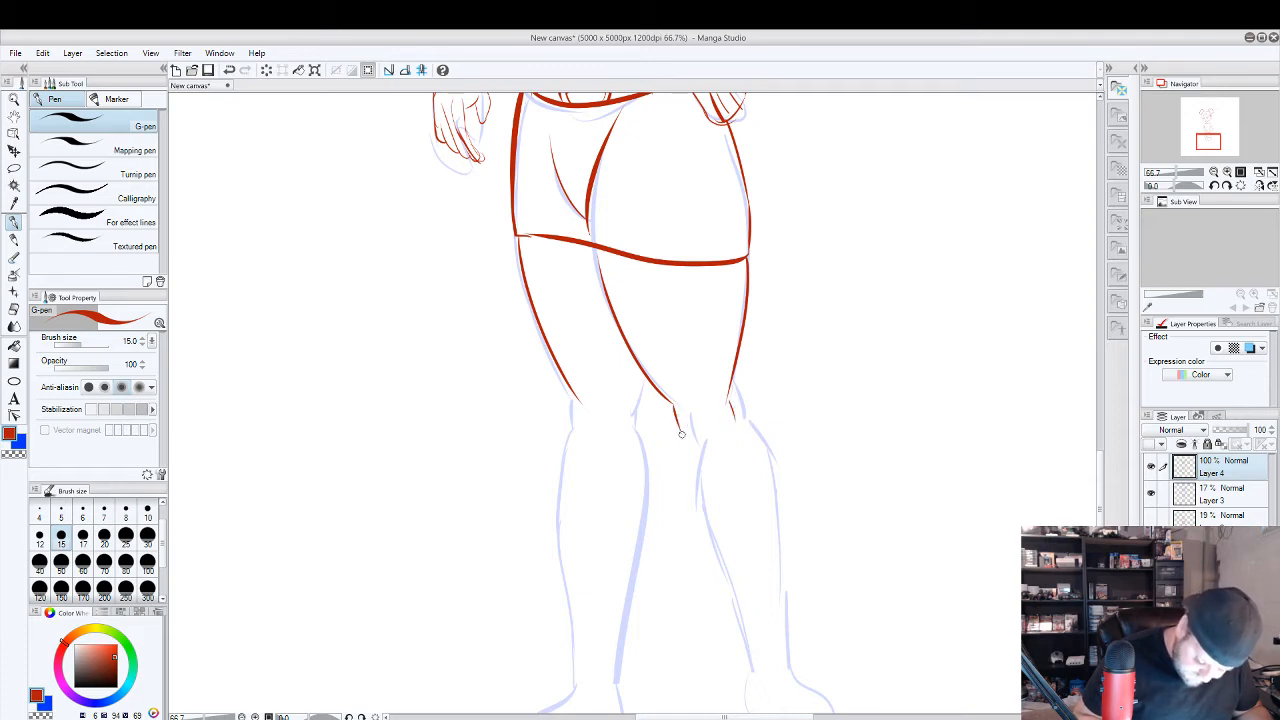
{"action": "mouse_move", "coordinate": [682, 440]}
{"action": "left_mouse_down"}
{"action": "mouse_move", "coordinate": [745, 690]}
{"action": "mouse_move", "coordinate": [736, 410]}
{"action": "mouse_move", "coordinate": [749, 427]}
{"action": "left_mouse_up"}
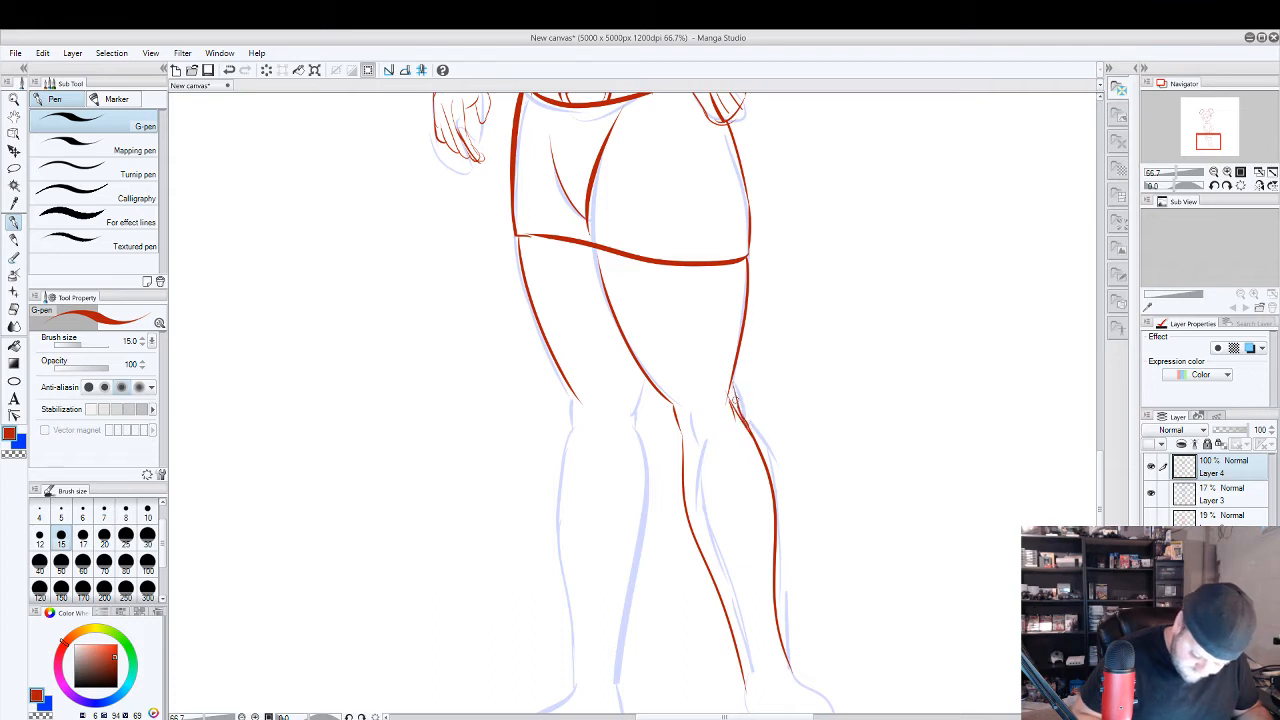
{"action": "left_click_drag", "start_coordinate": [733, 380], "coordinate": [730, 438]}
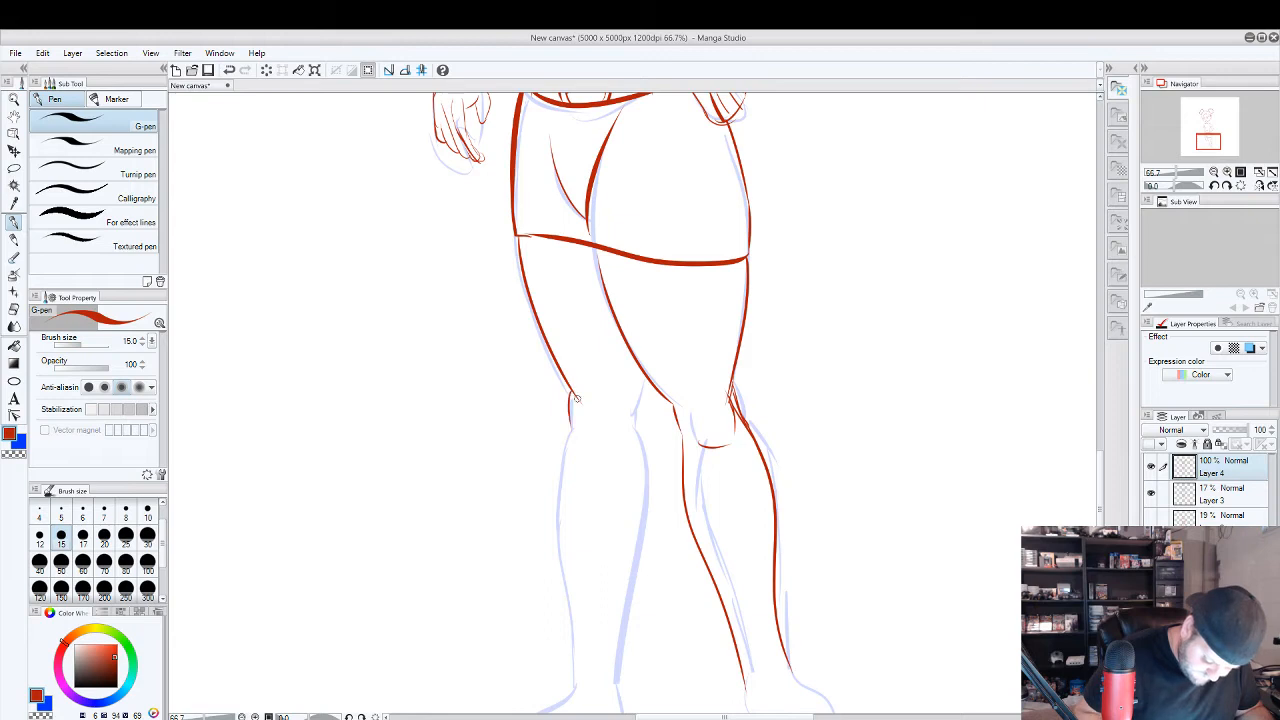
Outline the knee and lower leg on the hanging-arm side, redrawing the inner calf line as a fuller curve.
{"action": "mouse_move", "coordinate": [577, 392]}
{"action": "left_mouse_down"}
{"action": "mouse_move", "coordinate": [556, 494]}
{"action": "mouse_move", "coordinate": [564, 671]}
{"action": "mouse_move", "coordinate": [640, 418]}
{"action": "left_mouse_up"}
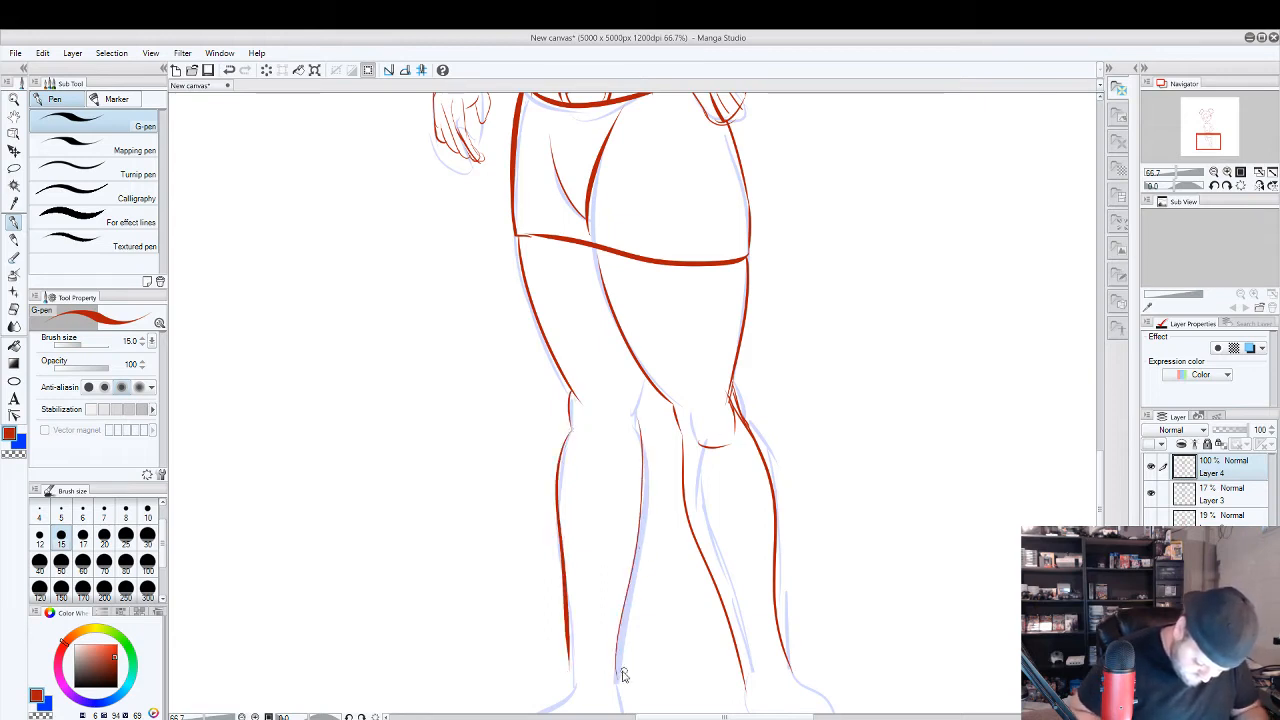
{"action": "key", "text": "ctrl+z"}
{"action": "left_click_drag", "start_coordinate": [618, 680], "coordinate": [640, 410]}
{"action": "key", "text": "ctrl+z"}
{"action": "mouse_move", "coordinate": [617, 682]}
{"action": "left_mouse_down"}
{"action": "mouse_move", "coordinate": [648, 470]}
{"action": "mouse_move", "coordinate": [647, 421]}
{"action": "mouse_move", "coordinate": [646, 483]}
{"action": "mouse_move", "coordinate": [624, 420]}
{"action": "mouse_move", "coordinate": [642, 436]}
{"action": "mouse_move", "coordinate": [645, 377]}
{"action": "left_mouse_up"}
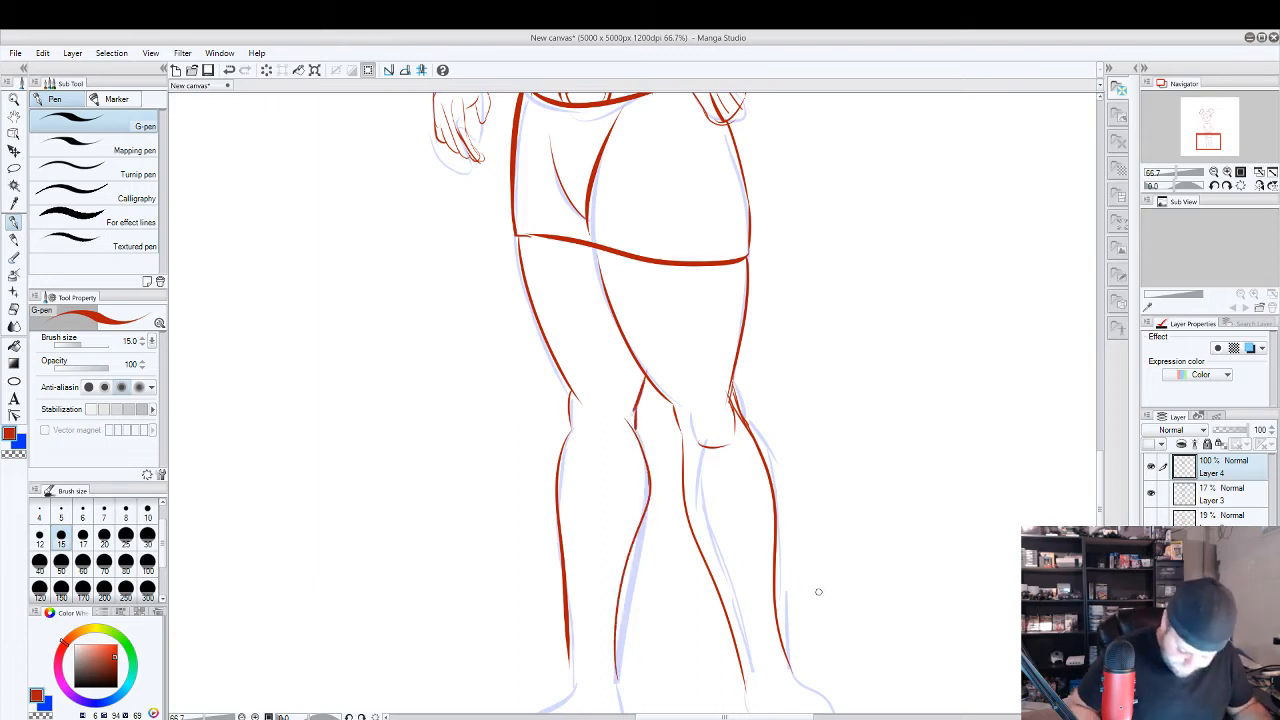
Outline both feet with rounded toes, joining them to the ankles.
{"action": "scroll", "coordinate": [819, 592], "scroll_direction": "down", "scroll_amount": 4}
{"action": "mouse_move", "coordinate": [705, 465]}
{"action": "left_mouse_down"}
{"action": "mouse_move", "coordinate": [738, 493]}
{"action": "mouse_move", "coordinate": [725, 505]}
{"action": "mouse_move", "coordinate": [740, 511]}
{"action": "mouse_move", "coordinate": [807, 504]}
{"action": "mouse_move", "coordinate": [791, 519]}
{"action": "mouse_move", "coordinate": [771, 472]}
{"action": "mouse_move", "coordinate": [750, 476]}
{"action": "mouse_move", "coordinate": [759, 447]}
{"action": "mouse_move", "coordinate": [770, 470]}
{"action": "mouse_move", "coordinate": [745, 420]}
{"action": "left_mouse_up"}
{"action": "mouse_move", "coordinate": [533, 456]}
{"action": "left_mouse_down"}
{"action": "mouse_move", "coordinate": [477, 516]}
{"action": "mouse_move", "coordinate": [481, 530]}
{"action": "mouse_move", "coordinate": [520, 545]}
{"action": "mouse_move", "coordinate": [581, 505]}
{"action": "mouse_move", "coordinate": [577, 462]}
{"action": "left_mouse_up"}
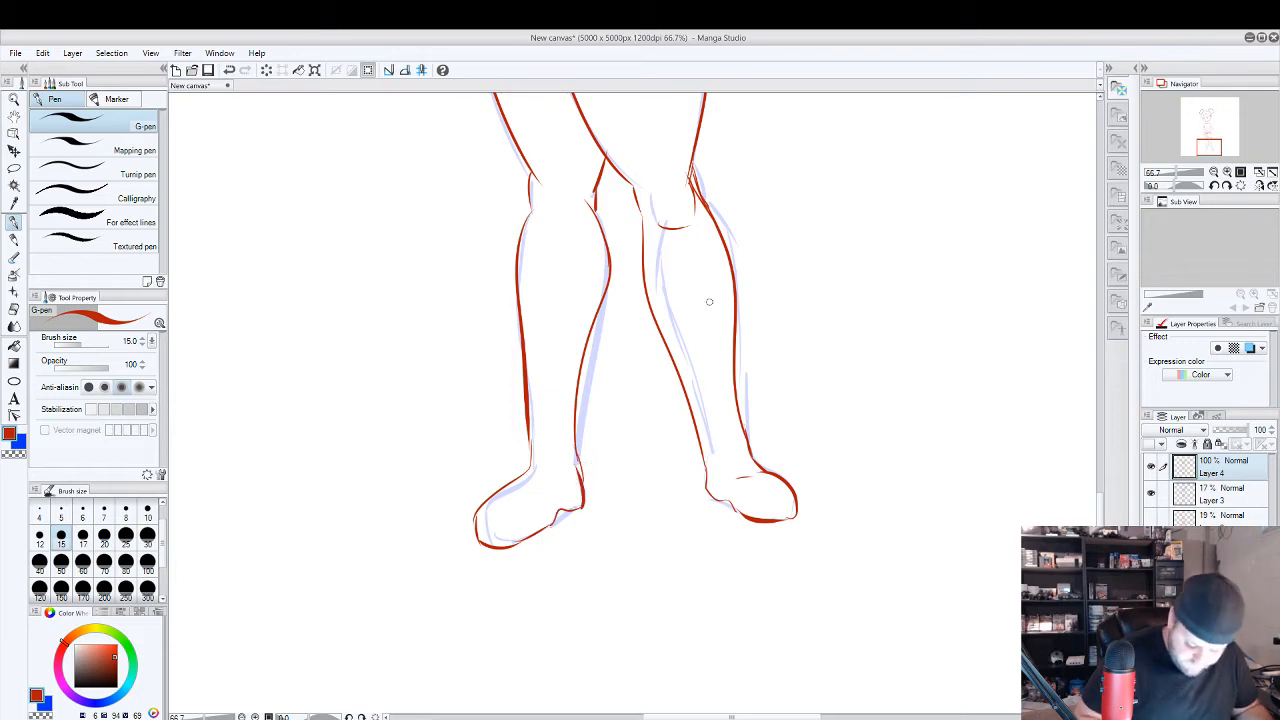
Show the whole figure at 25% zoom, and hide Layer 3 and the sketch layers beneath it to leave only Layer 4.
{"action": "scroll", "coordinate": [717, 294], "scroll_direction": "down", "scroll_amount": 2}
{"action": "left_click_drag", "start_coordinate": [772, 222], "coordinate": [796, 538]}
{"action": "scroll", "coordinate": [802, 402], "scroll_direction": "down", "scroll_amount": 1}
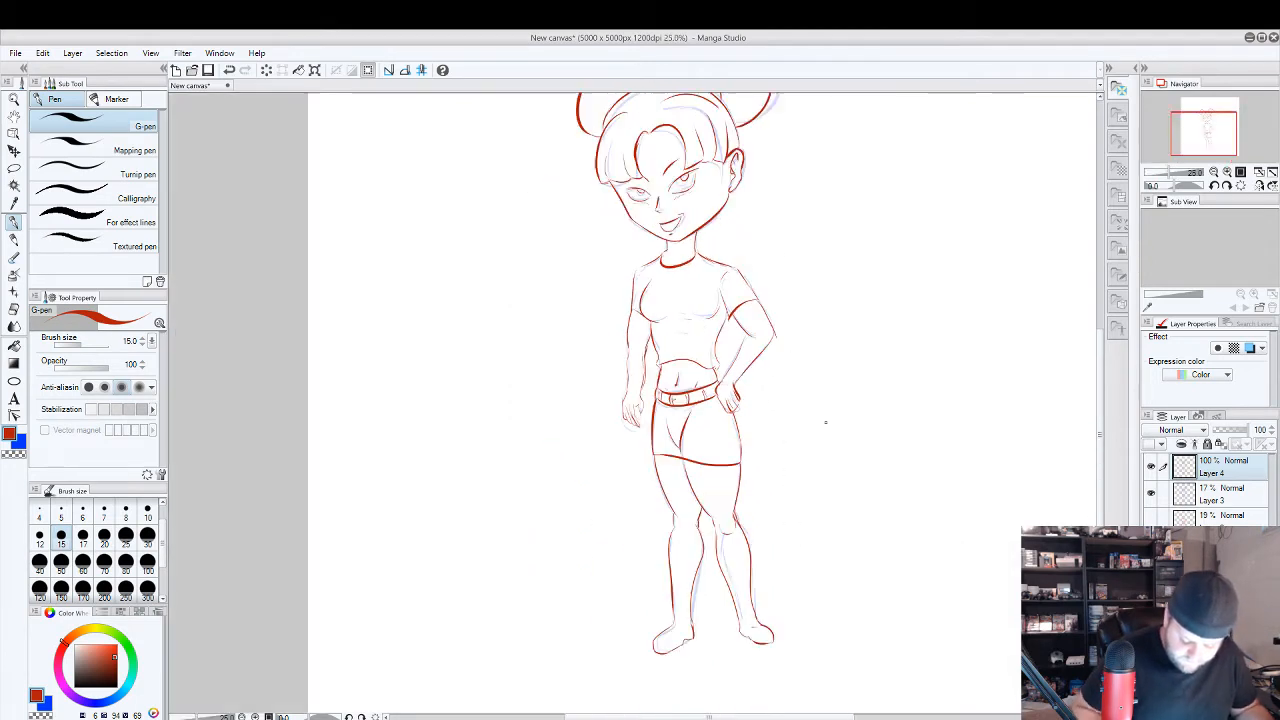
{"action": "left_click_drag", "start_coordinate": [898, 452], "coordinate": [848, 474]}
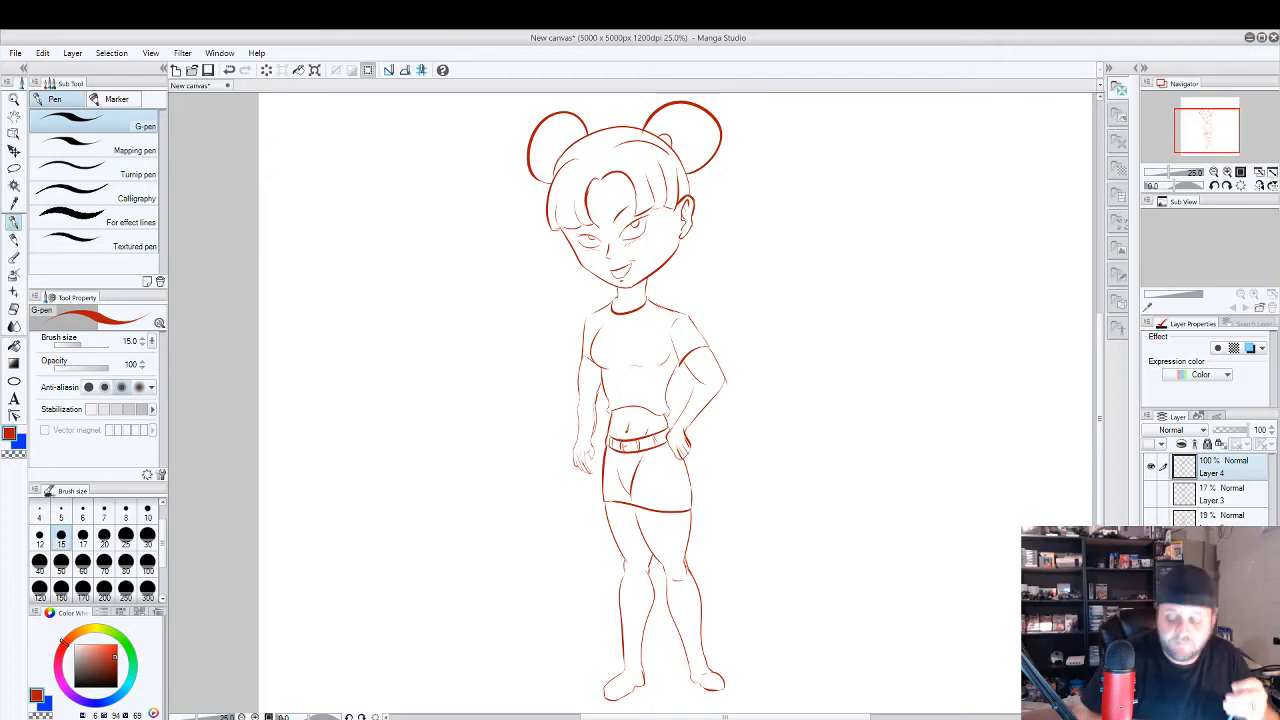
Compare the rough skeleton and body sketch layers with Layer 4 hidden, and return to showing only Layer 4.
{"action": "left_click", "coordinate": [1151, 467]}
{"action": "left_click", "coordinate": [1151, 548]}
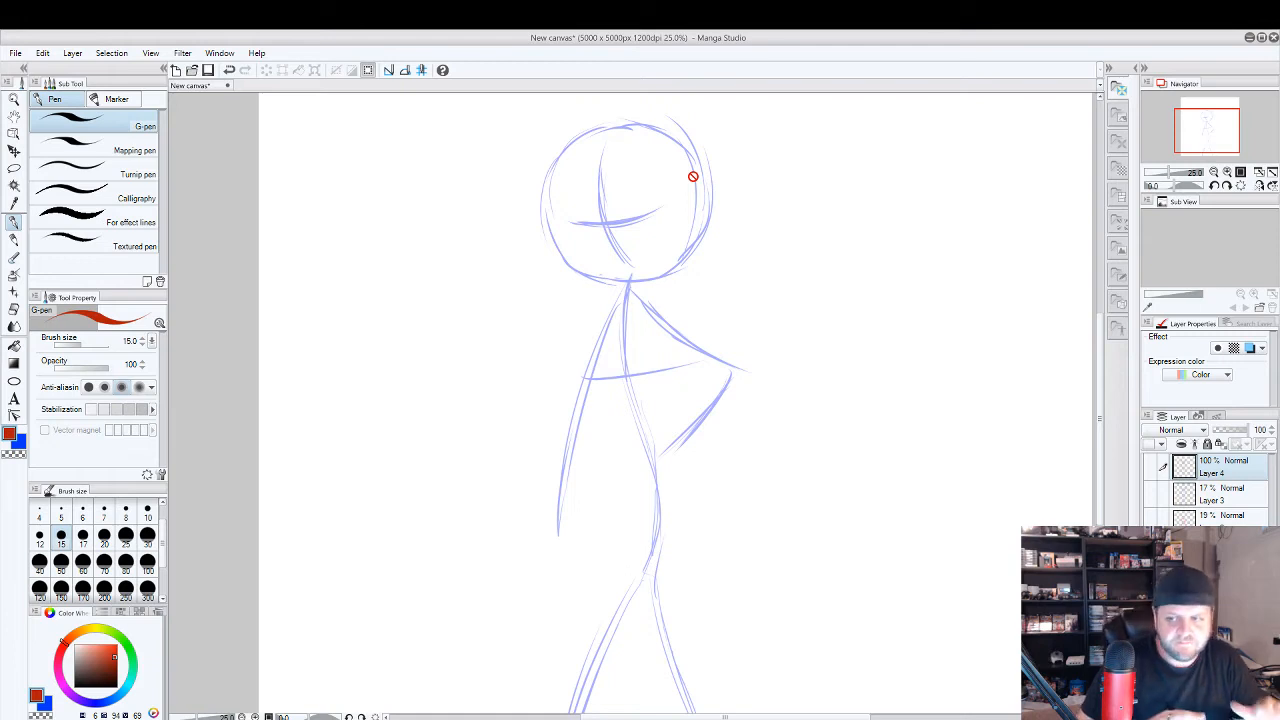
{"action": "left_click", "coordinate": [1151, 547]}
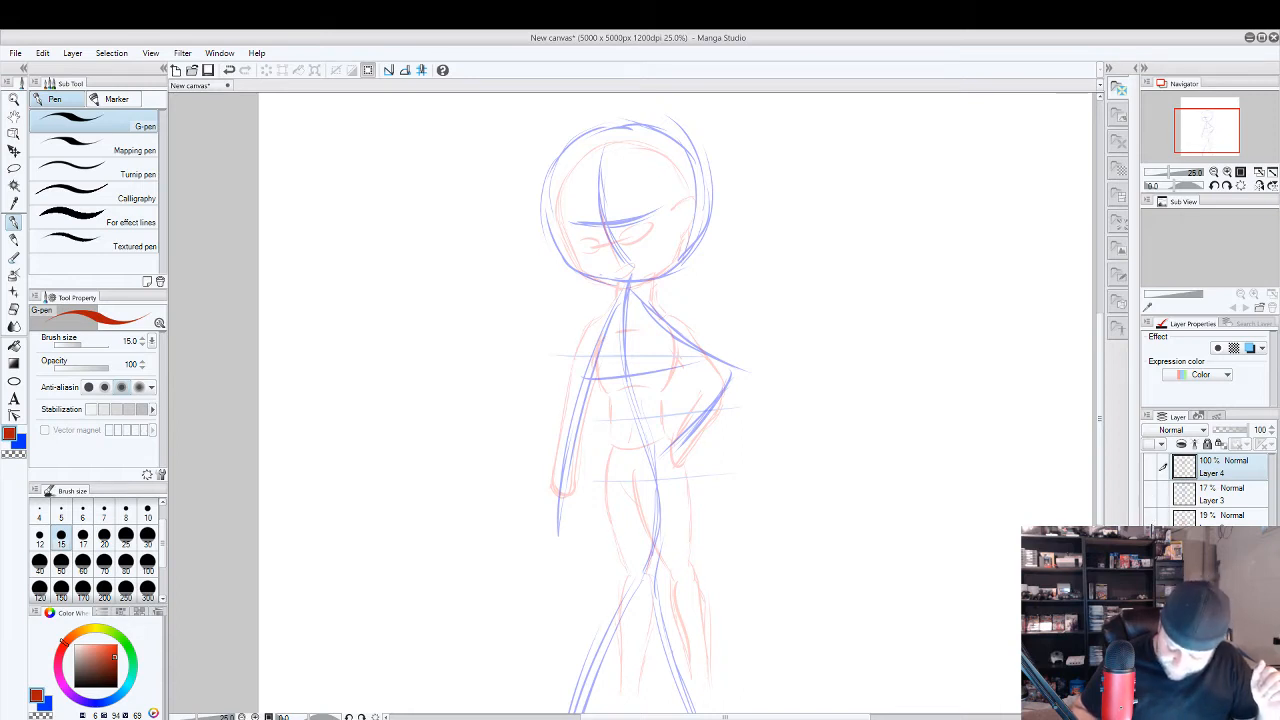
{"action": "left_click", "coordinate": [1150, 523]}
{"action": "left_click", "coordinate": [1150, 546]}
{"action": "left_click", "coordinate": [1150, 495]}
{"action": "left_click", "coordinate": [1151, 517]}
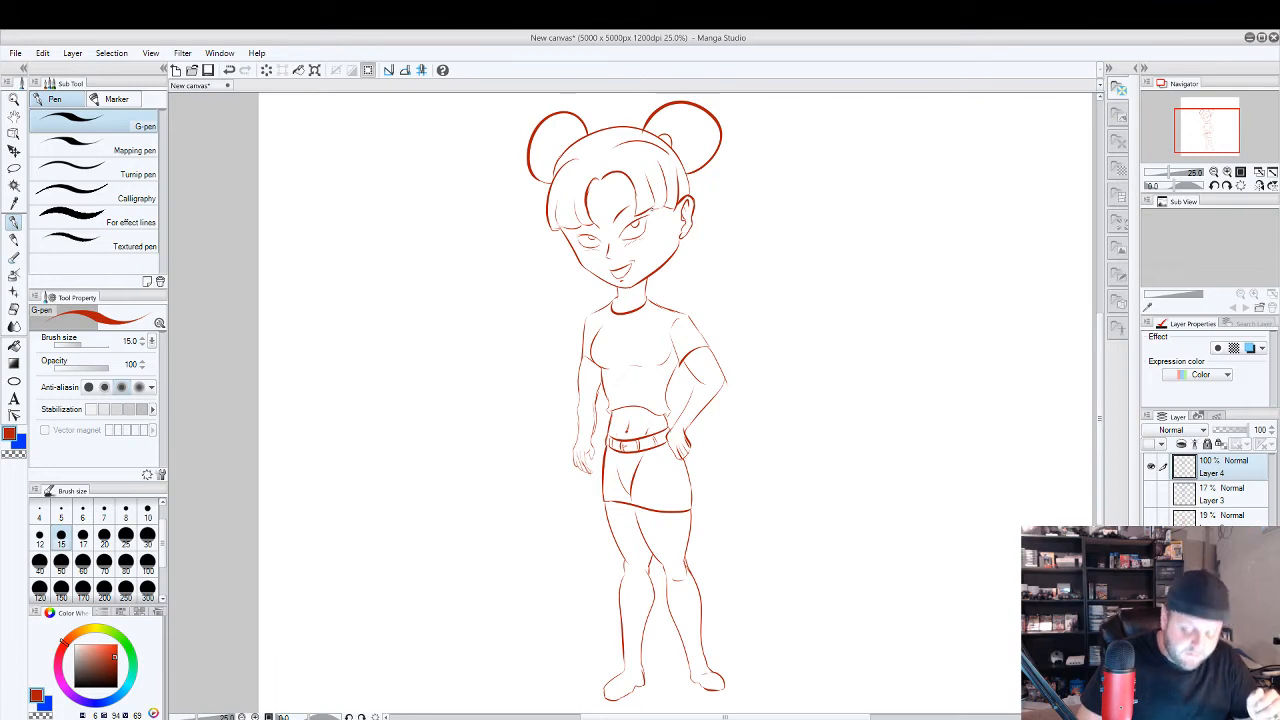
Try curved vertical and horizontal guide lines across the face to show its direction, and undo them.
{"action": "mouse_move", "coordinate": [603, 204]}
{"action": "left_mouse_down"}
{"action": "mouse_move", "coordinate": [607, 246]}
{"action": "mouse_move", "coordinate": [653, 255]}
{"action": "left_mouse_up"}
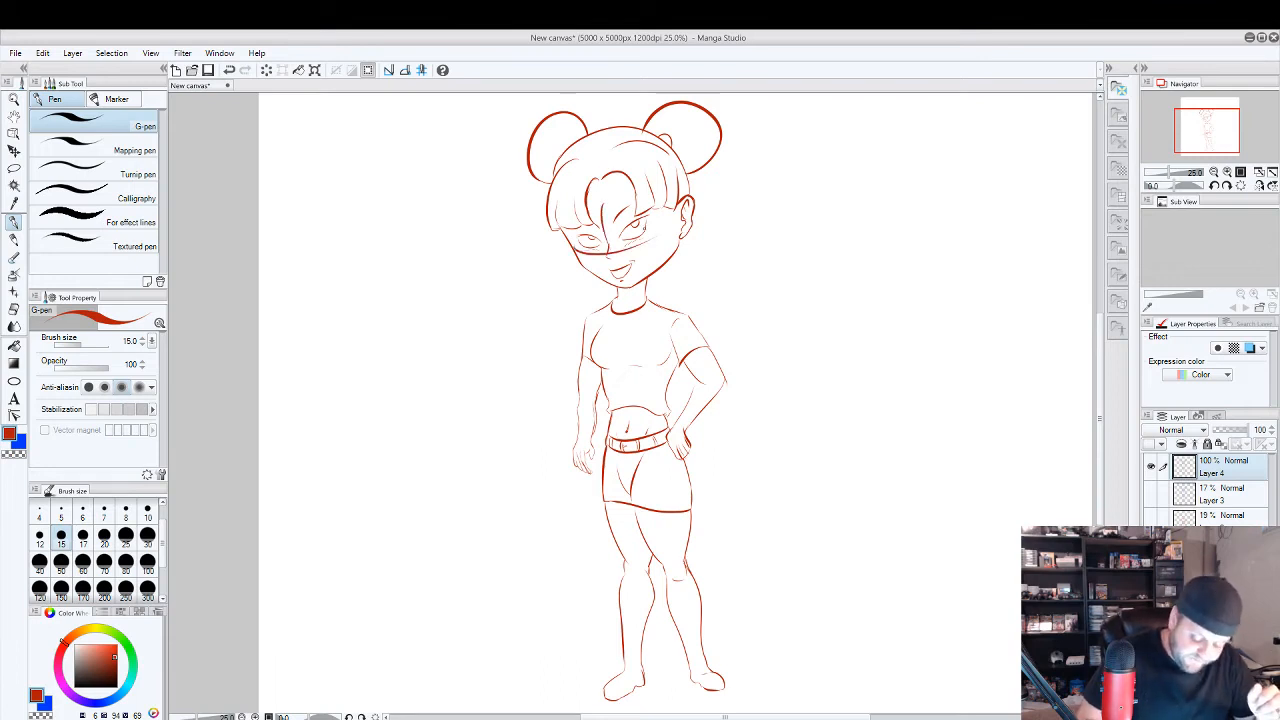
{"action": "key", "text": "ctrl+z"}
{"action": "key", "text": "ctrl+z"}
{"action": "left_click_drag", "start_coordinate": [601, 207], "coordinate": [626, 280]}
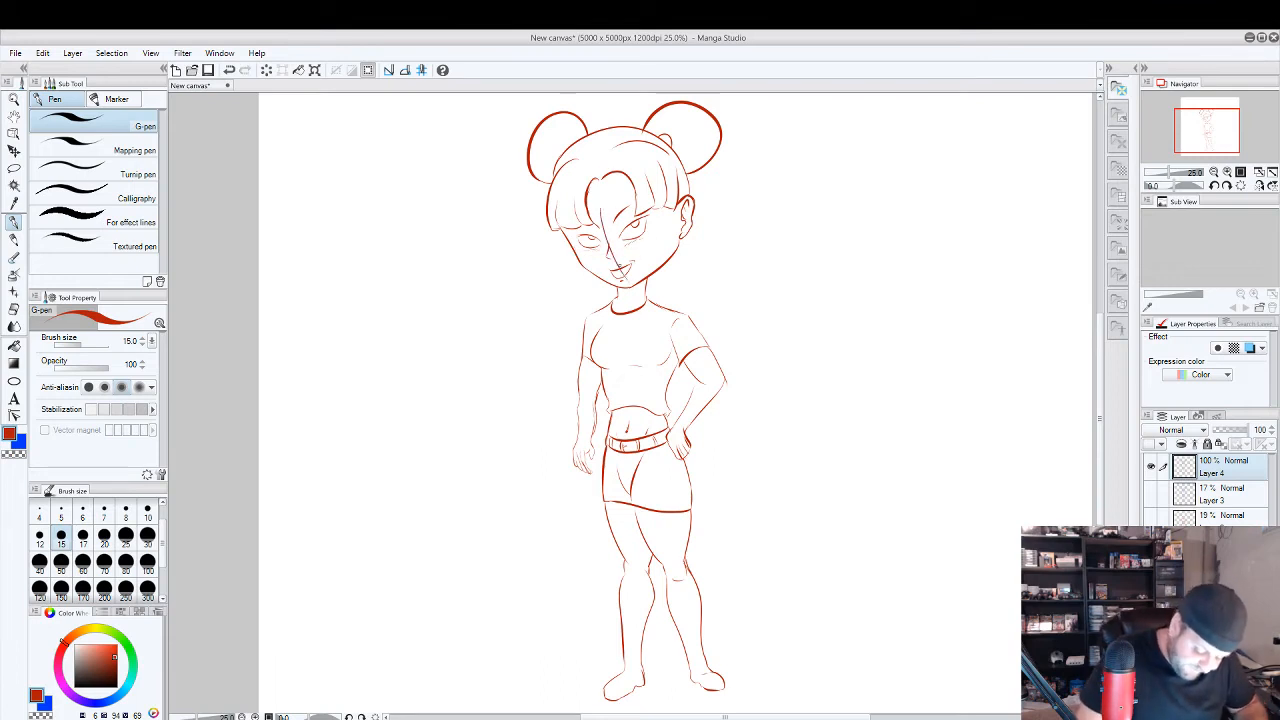
{"action": "left_click_drag", "start_coordinate": [574, 242], "coordinate": [657, 224]}
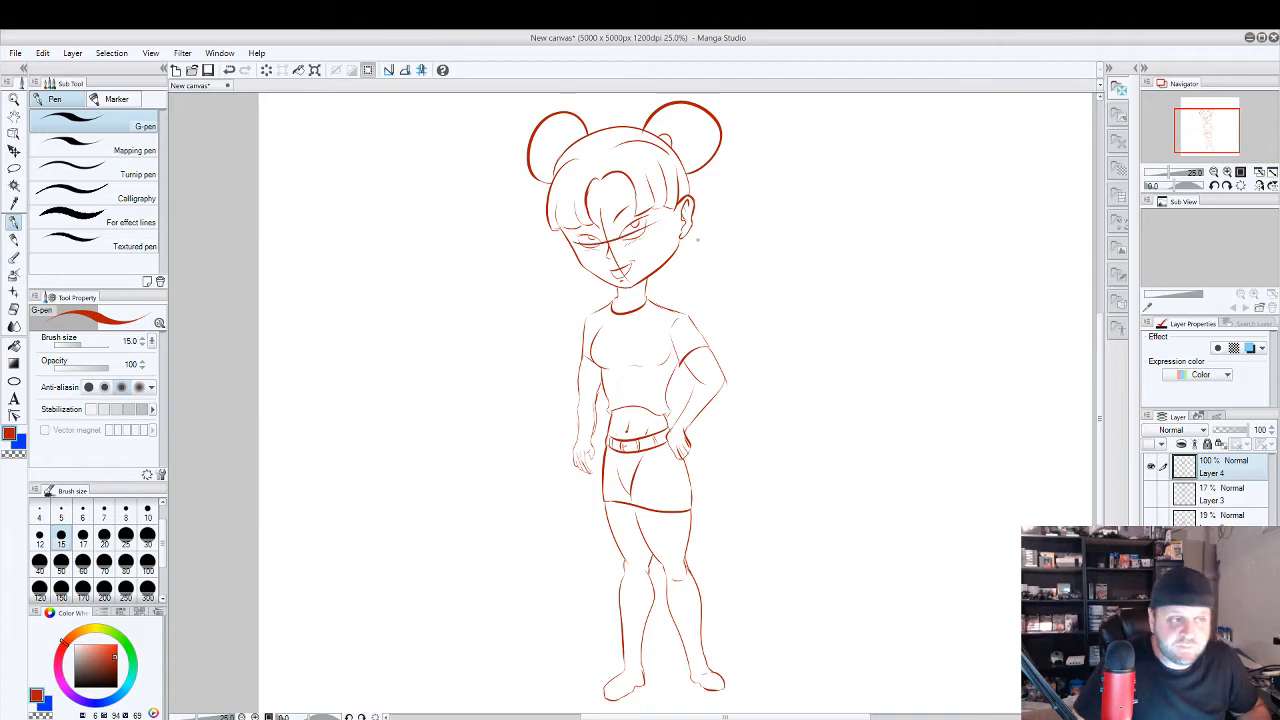
{"action": "key", "text": "ctrl+z"}
{"action": "key", "text": "ctrl+z"}
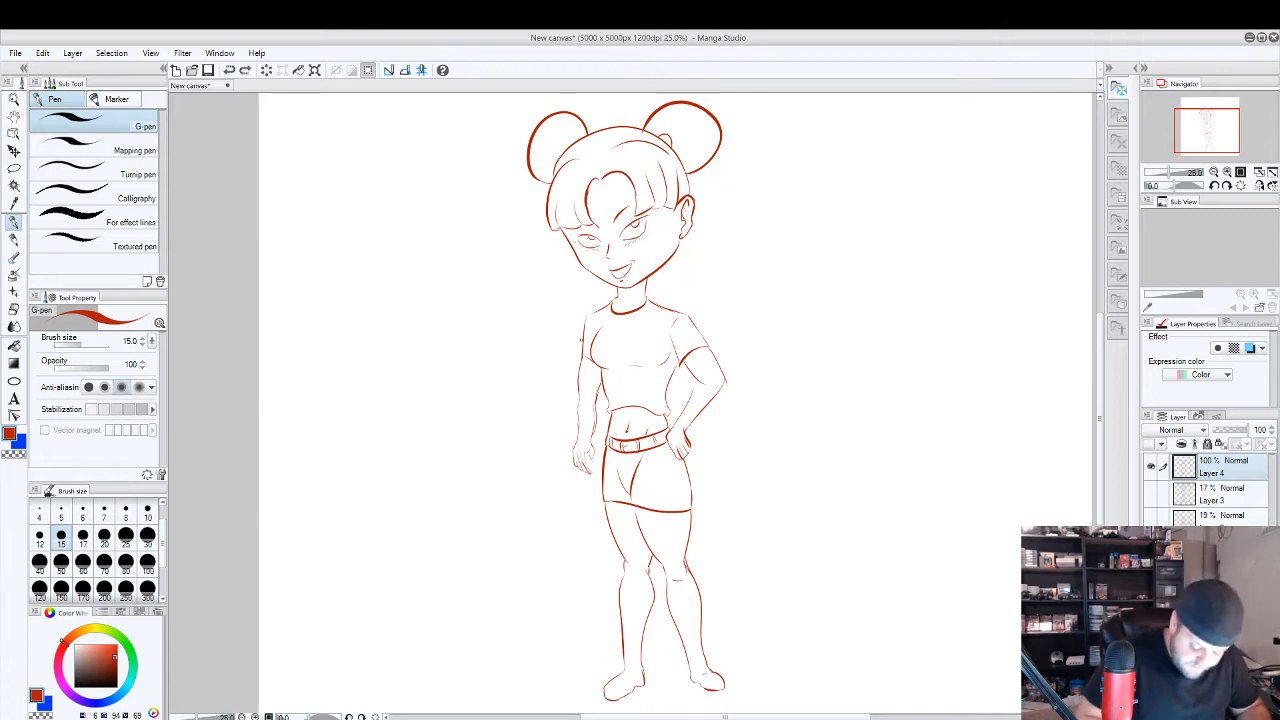
Try a centre line down the torso with cross lines at the chest, waist and hips, and undo them.
{"action": "left_click_drag", "start_coordinate": [626, 306], "coordinate": [625, 470]}
{"action": "left_click_drag", "start_coordinate": [571, 348], "coordinate": [720, 351]}
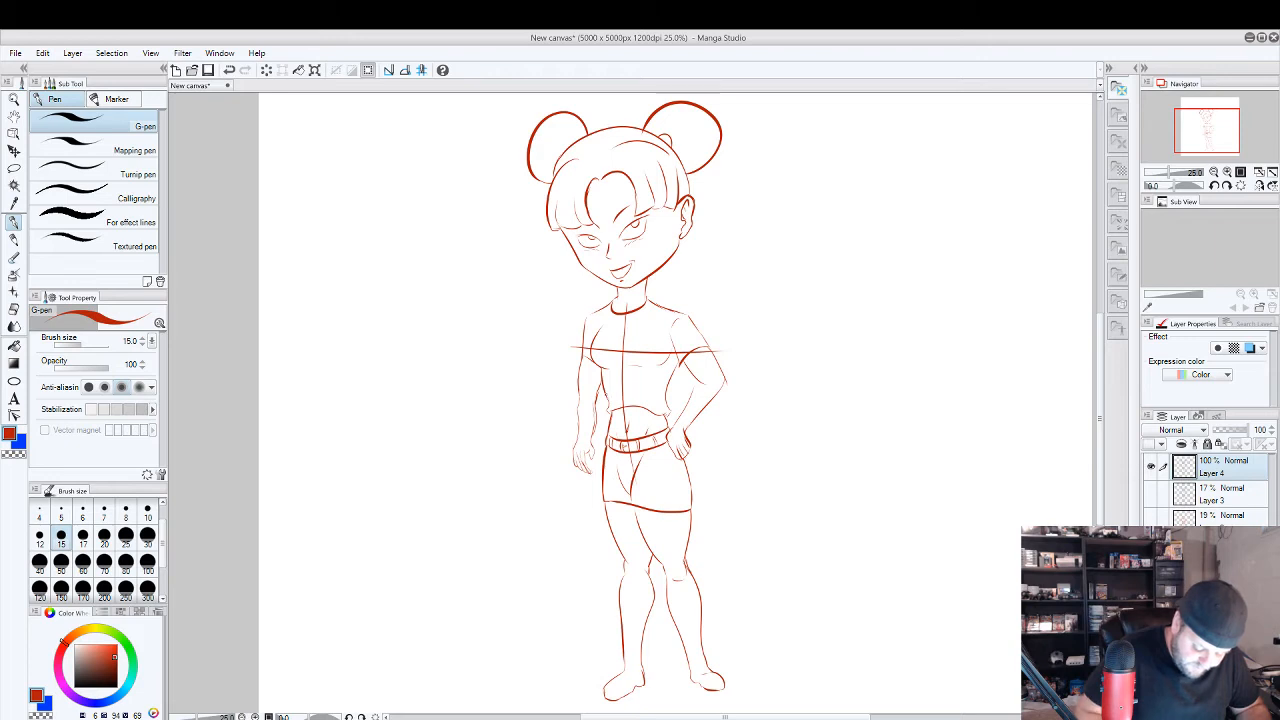
{"action": "left_click_drag", "start_coordinate": [586, 455], "coordinate": [800, 460]}
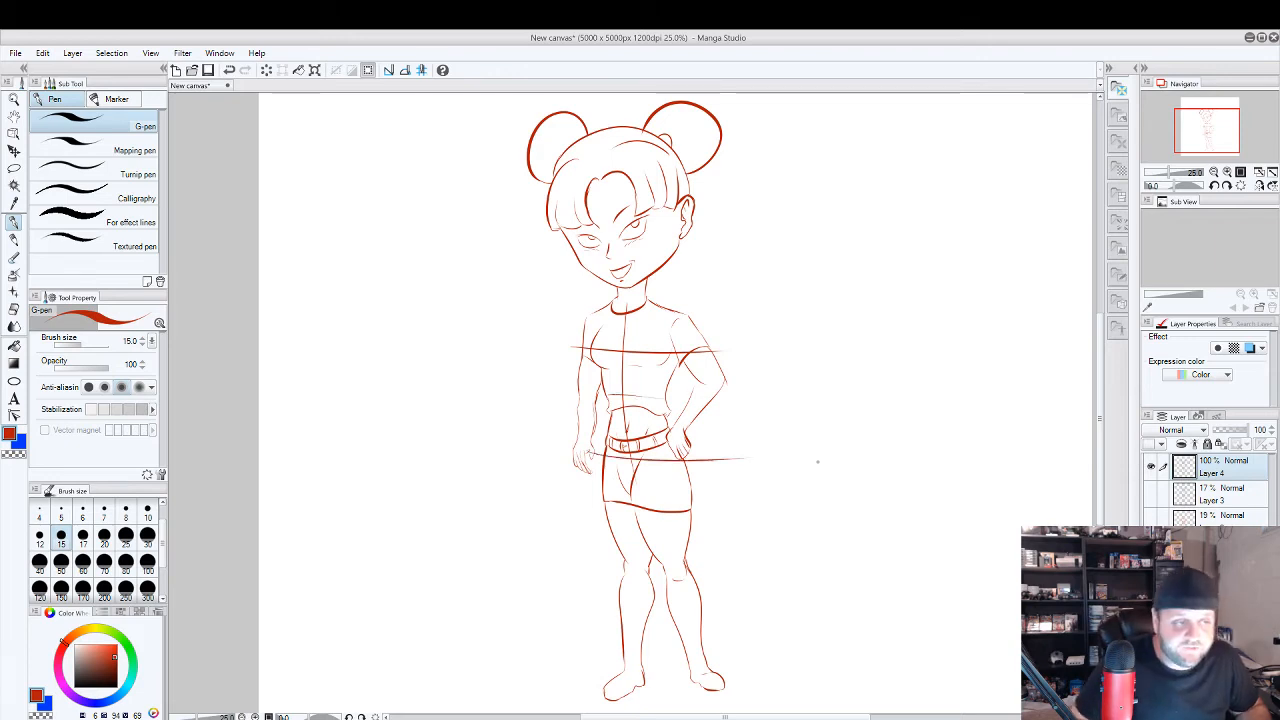
{"action": "key", "text": "ctrl+z"}
{"action": "key", "text": "ctrl+z"}
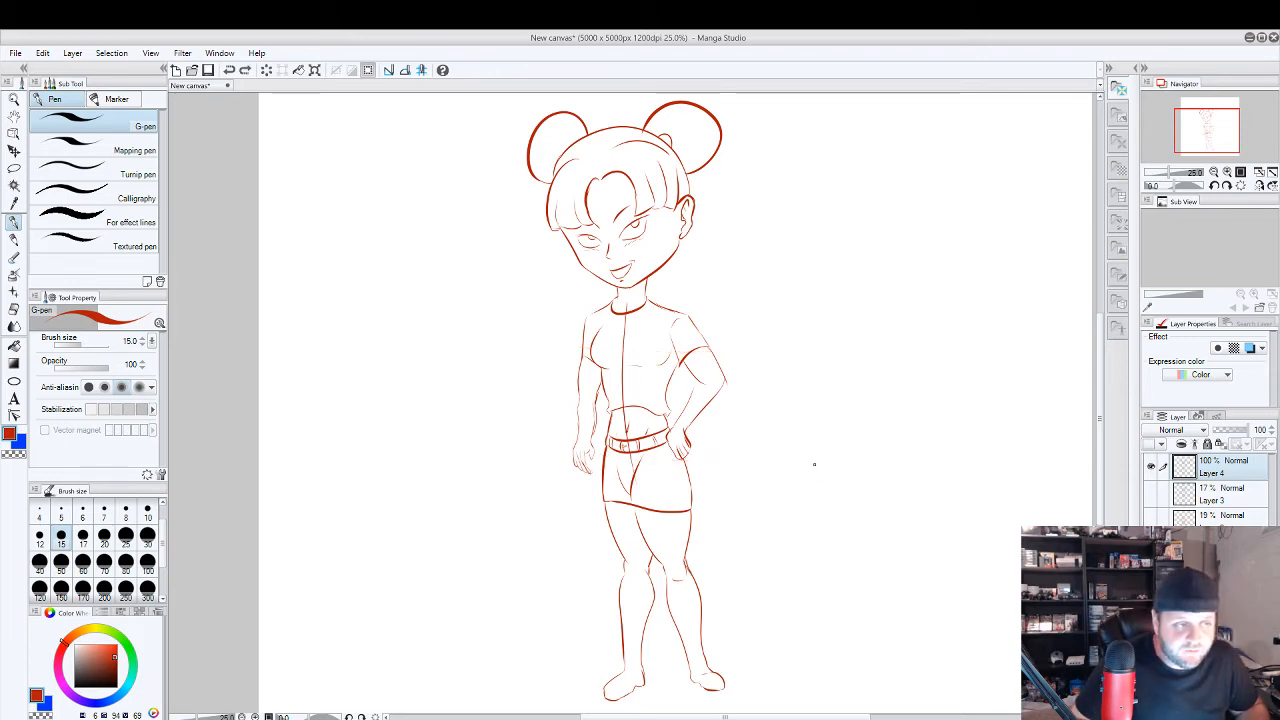
{"action": "key", "text": "ctrl+z"}
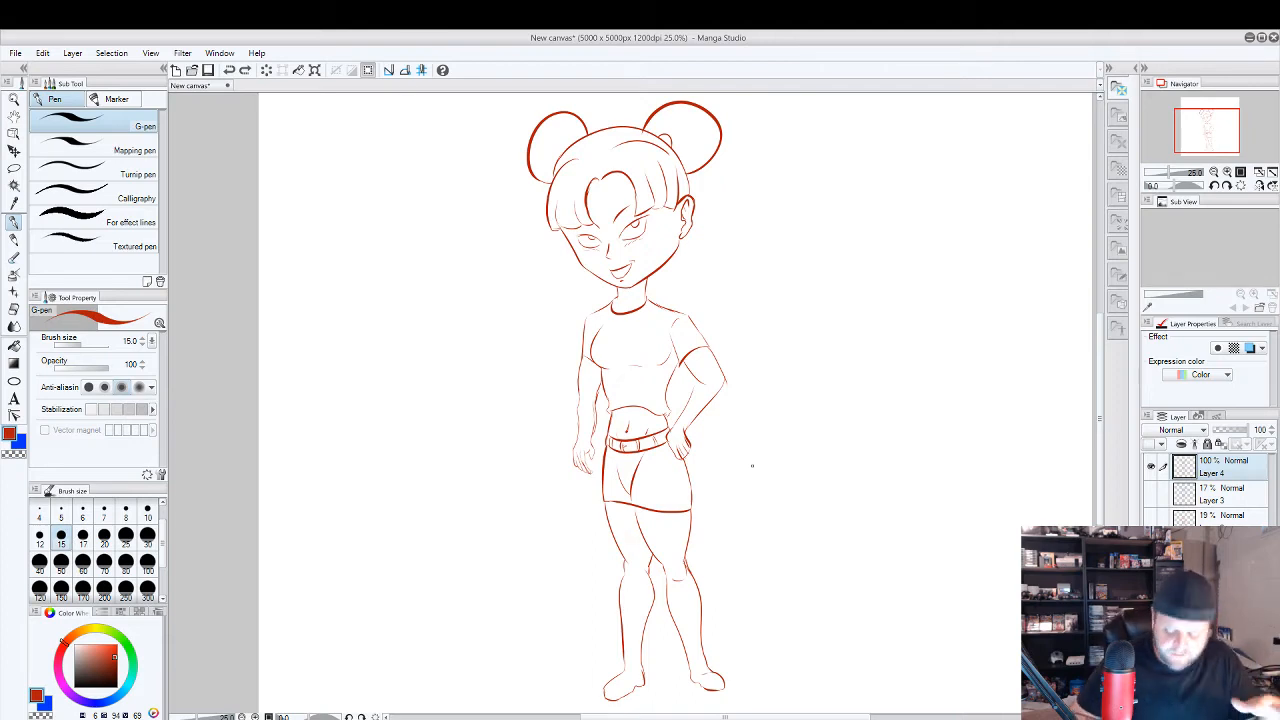
Sketch a small stick figure beside the character's hip, with an oval head, bent arms, face guides and circles around the face and arms.
{"action": "mouse_move", "coordinate": [927, 348]}
{"action": "left_mouse_down"}
{"action": "mouse_move", "coordinate": [908, 350]}
{"action": "mouse_move", "coordinate": [896, 462]}
{"action": "mouse_move", "coordinate": [916, 496]}
{"action": "mouse_move", "coordinate": [889, 506]}
{"action": "left_mouse_up"}
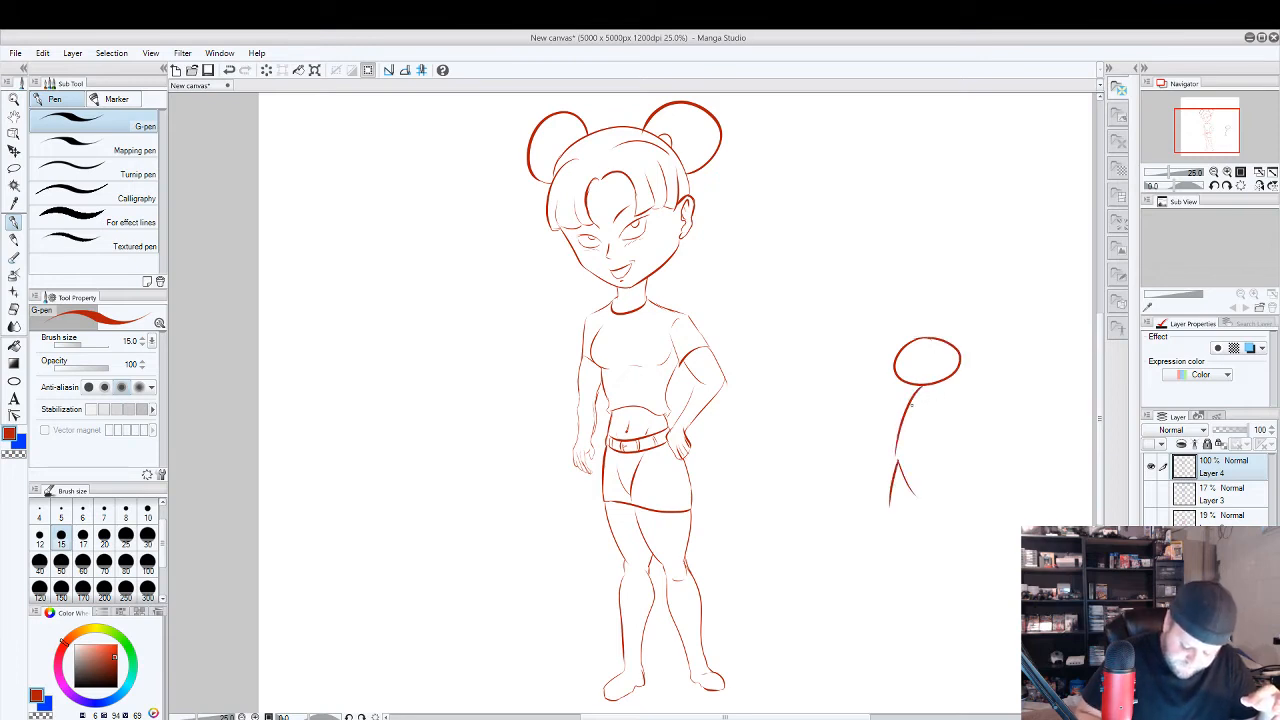
{"action": "mouse_move", "coordinate": [913, 399]}
{"action": "left_mouse_down"}
{"action": "mouse_move", "coordinate": [929, 411]}
{"action": "mouse_move", "coordinate": [877, 442]}
{"action": "mouse_move", "coordinate": [917, 427]}
{"action": "left_mouse_up"}
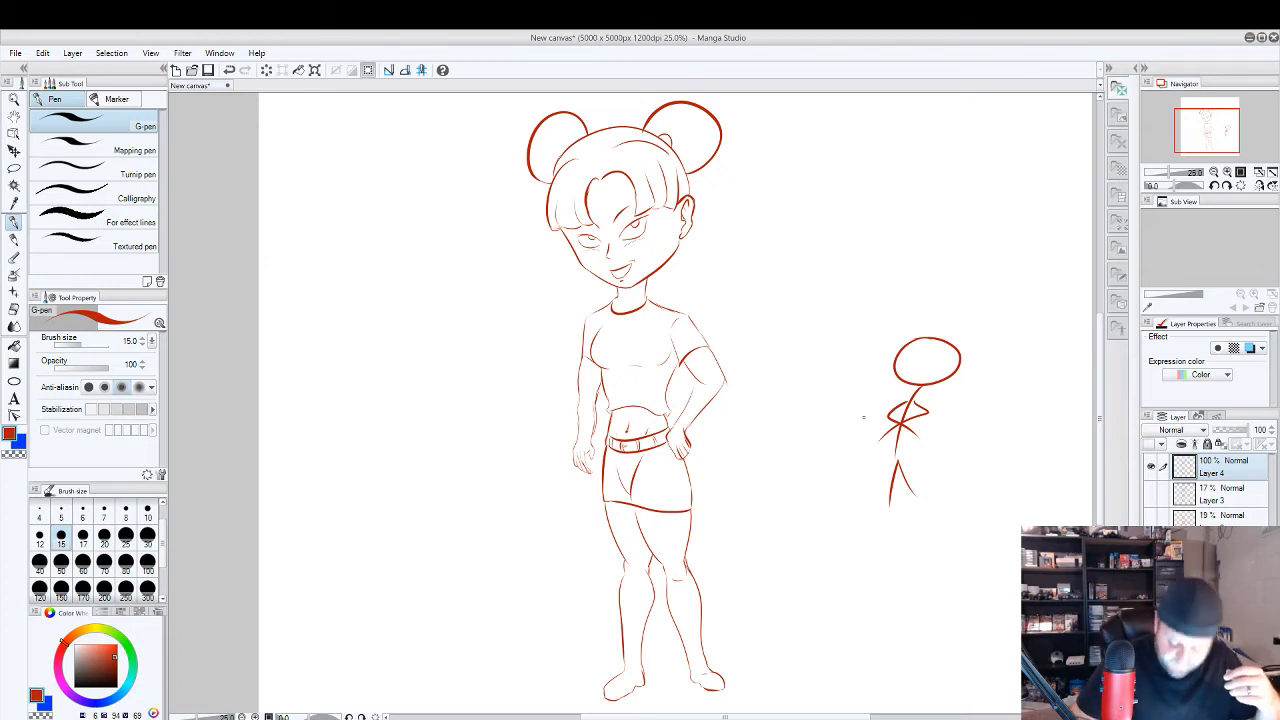
{"action": "left_click_drag", "start_coordinate": [898, 464], "coordinate": [904, 444]}
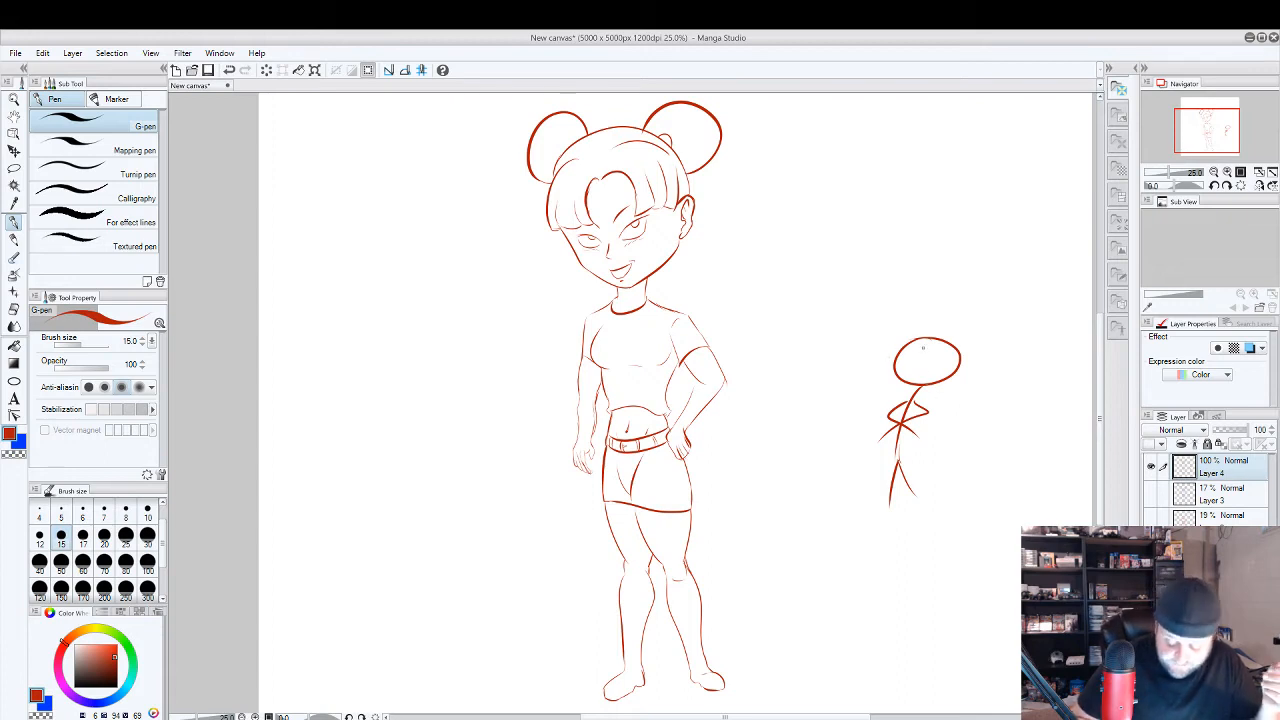
{"action": "mouse_move", "coordinate": [926, 349]}
{"action": "left_mouse_down"}
{"action": "mouse_move", "coordinate": [921, 369]}
{"action": "mouse_move", "coordinate": [936, 356]}
{"action": "left_mouse_up"}
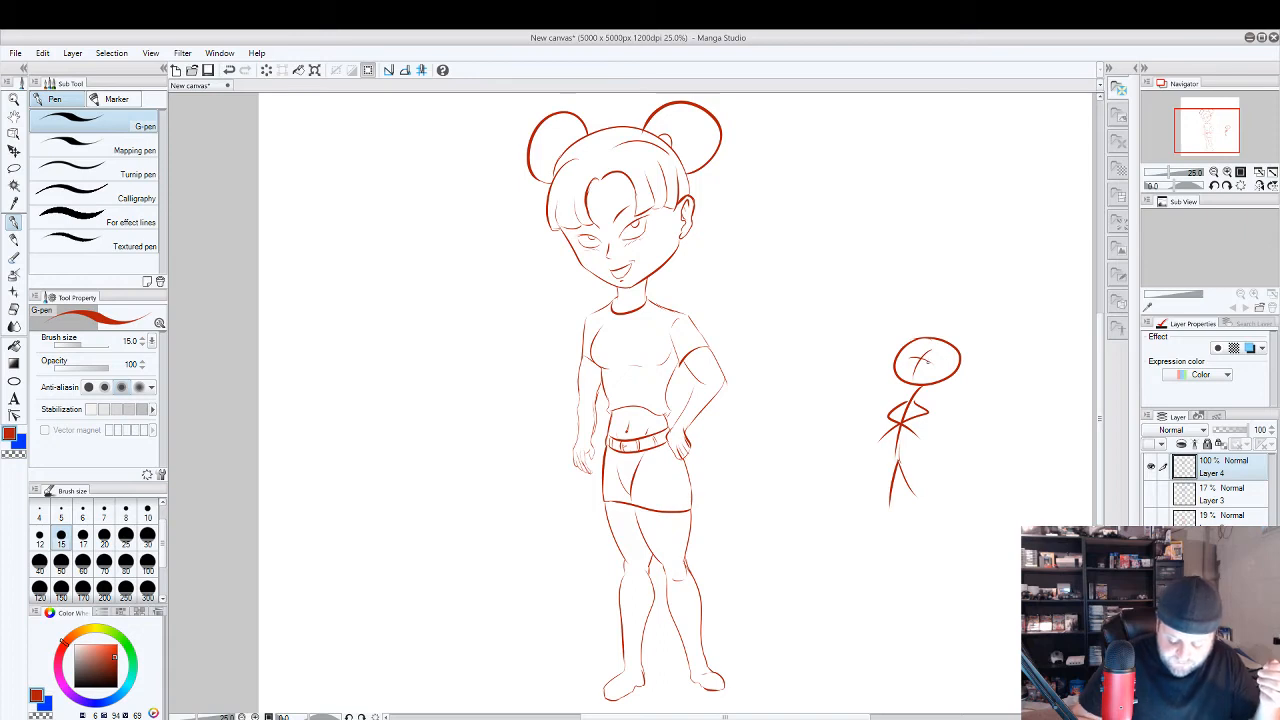
{"action": "mouse_move", "coordinate": [929, 363]}
{"action": "left_mouse_down"}
{"action": "mouse_move", "coordinate": [920, 357]}
{"action": "mouse_move", "coordinate": [918, 384]}
{"action": "mouse_move", "coordinate": [924, 362]}
{"action": "left_mouse_up"}
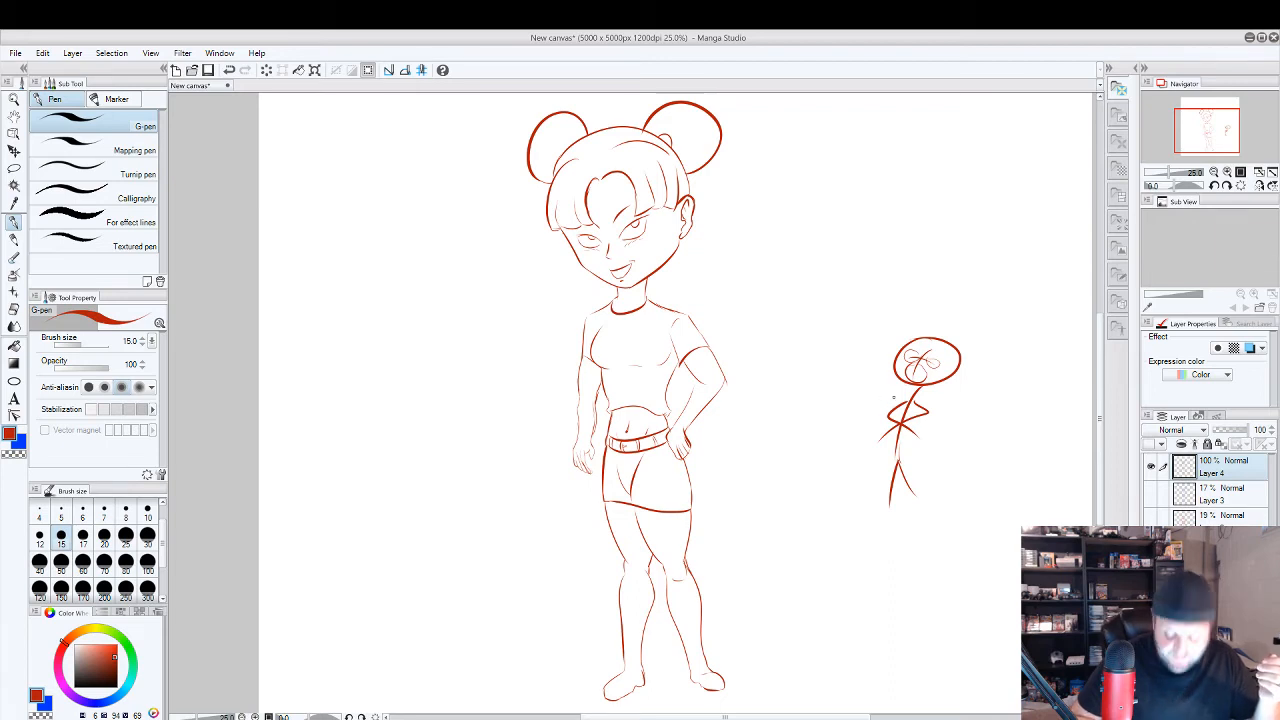
{"action": "mouse_move", "coordinate": [906, 396]}
{"action": "left_mouse_down"}
{"action": "mouse_move", "coordinate": [883, 414]}
{"action": "mouse_move", "coordinate": [902, 432]}
{"action": "mouse_move", "coordinate": [921, 409]}
{"action": "left_mouse_up"}
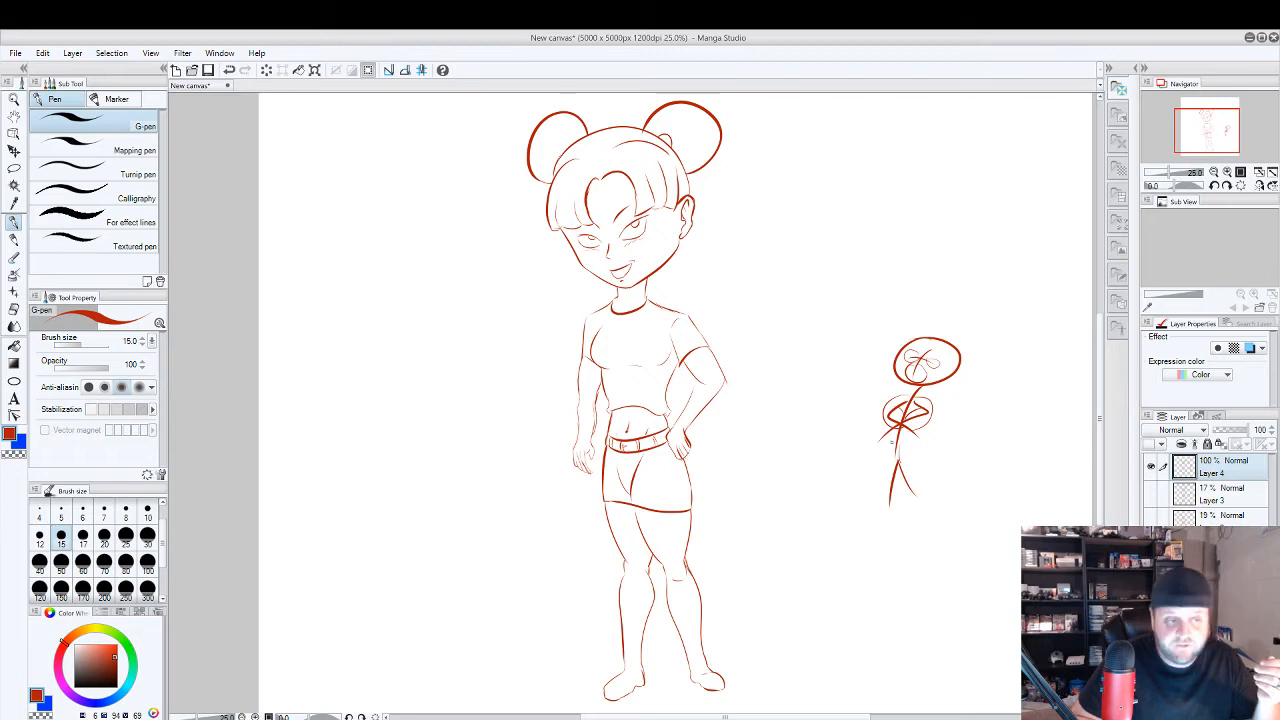
Erase the small stick figure using the Block eraser at size 300, reset the eraser to 15 and return to the G-pen.
{"action": "key", "text": "e"}
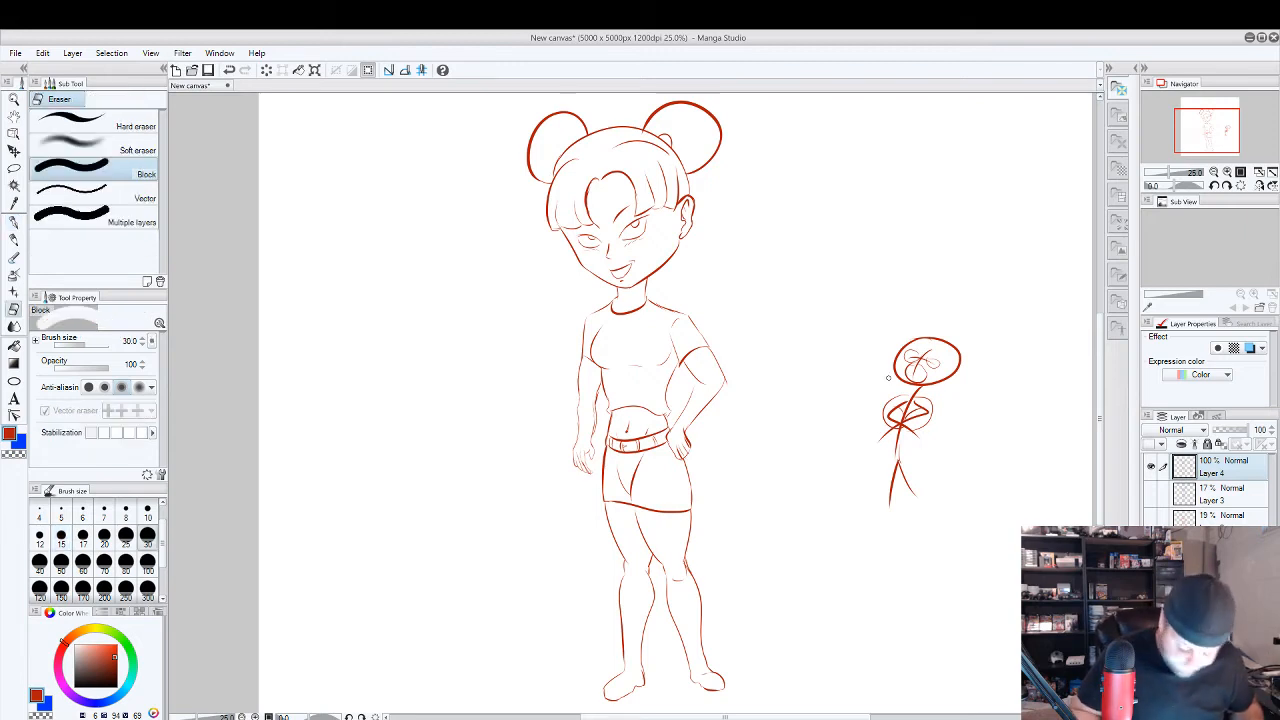
{"action": "left_click", "coordinate": [147, 588]}
{"action": "mouse_move", "coordinate": [889, 438]}
{"action": "left_mouse_down"}
{"action": "mouse_move", "coordinate": [923, 328]}
{"action": "mouse_move", "coordinate": [927, 518]}
{"action": "left_mouse_up"}
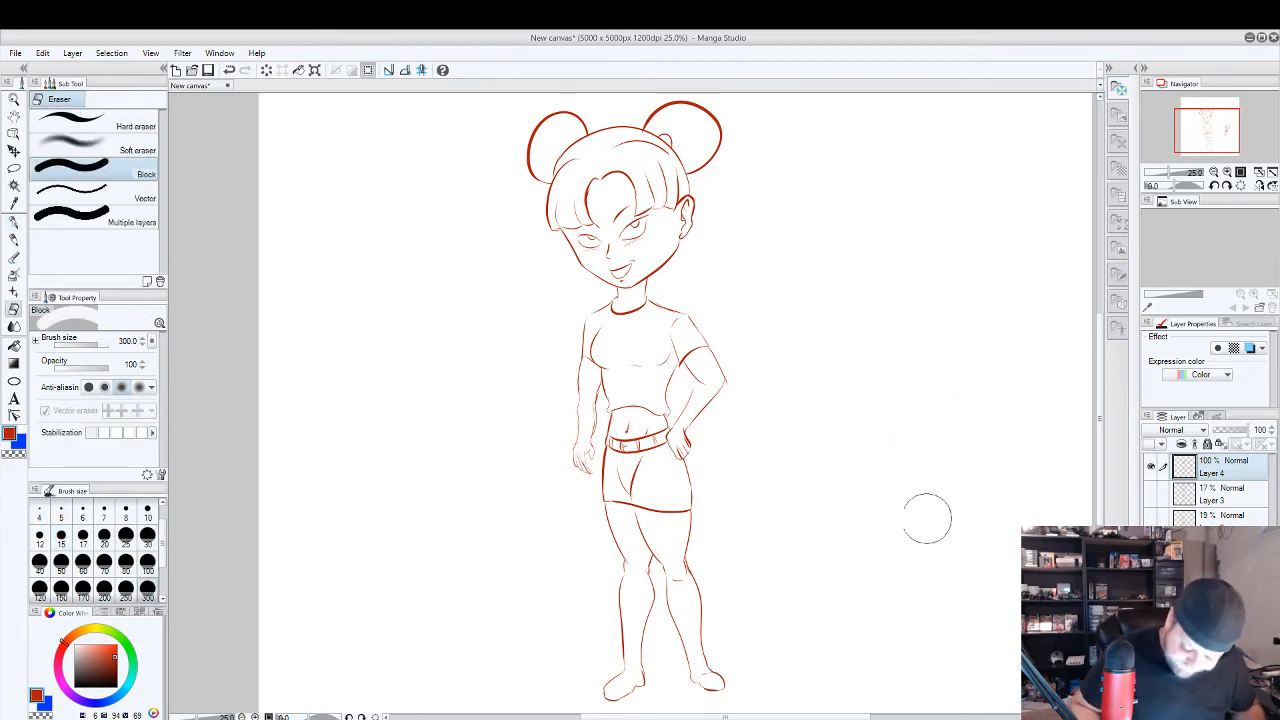
{"action": "left_click", "coordinate": [61, 535]}
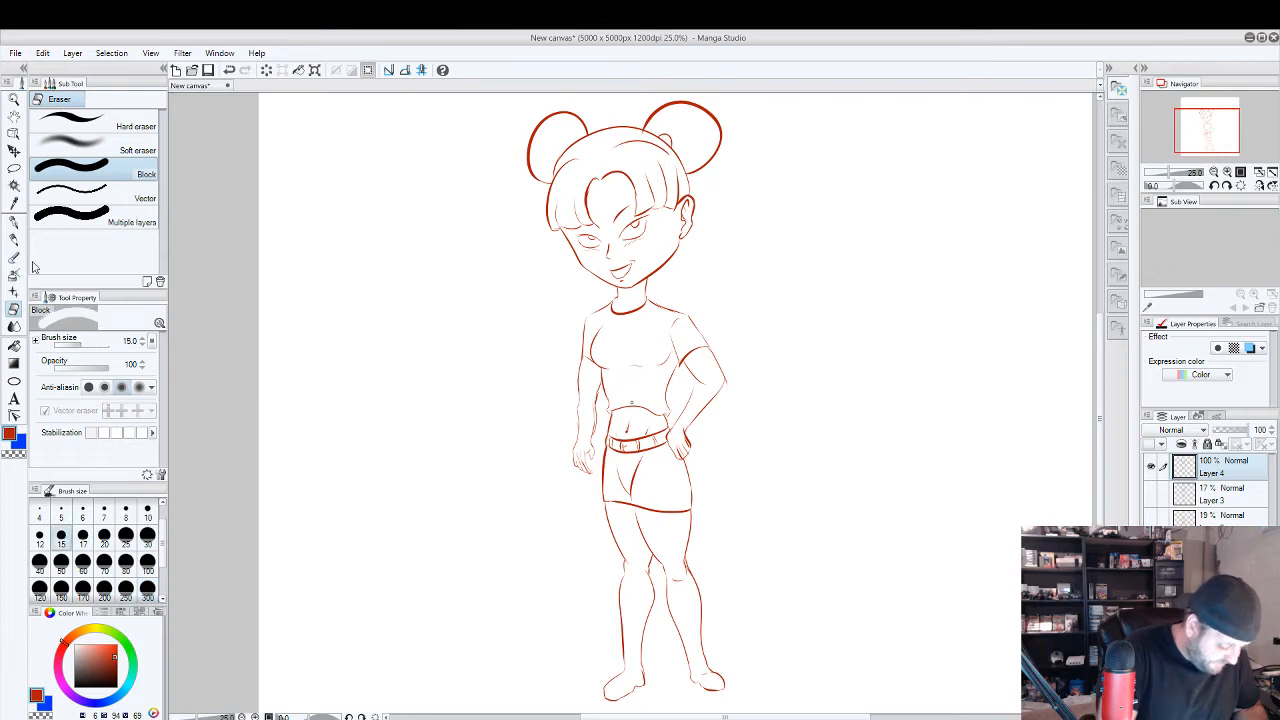
{"action": "left_click", "coordinate": [14, 222]}
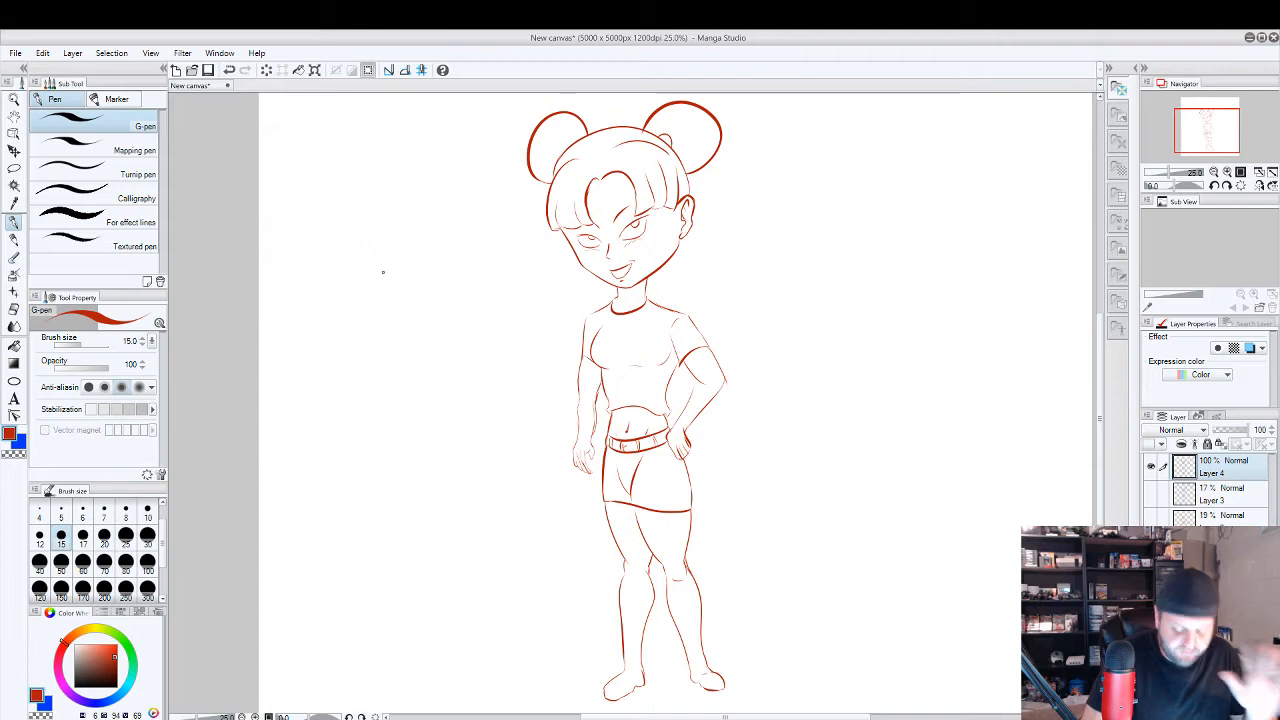
Try a jaw outline in the empty area beside the head, undo it, and erase the restored stick figure before returning to the G-pen.
{"action": "mouse_move", "coordinate": [345, 226]}
{"action": "left_mouse_down"}
{"action": "mouse_move", "coordinate": [358, 255]}
{"action": "mouse_move", "coordinate": [406, 270]}
{"action": "left_mouse_up"}
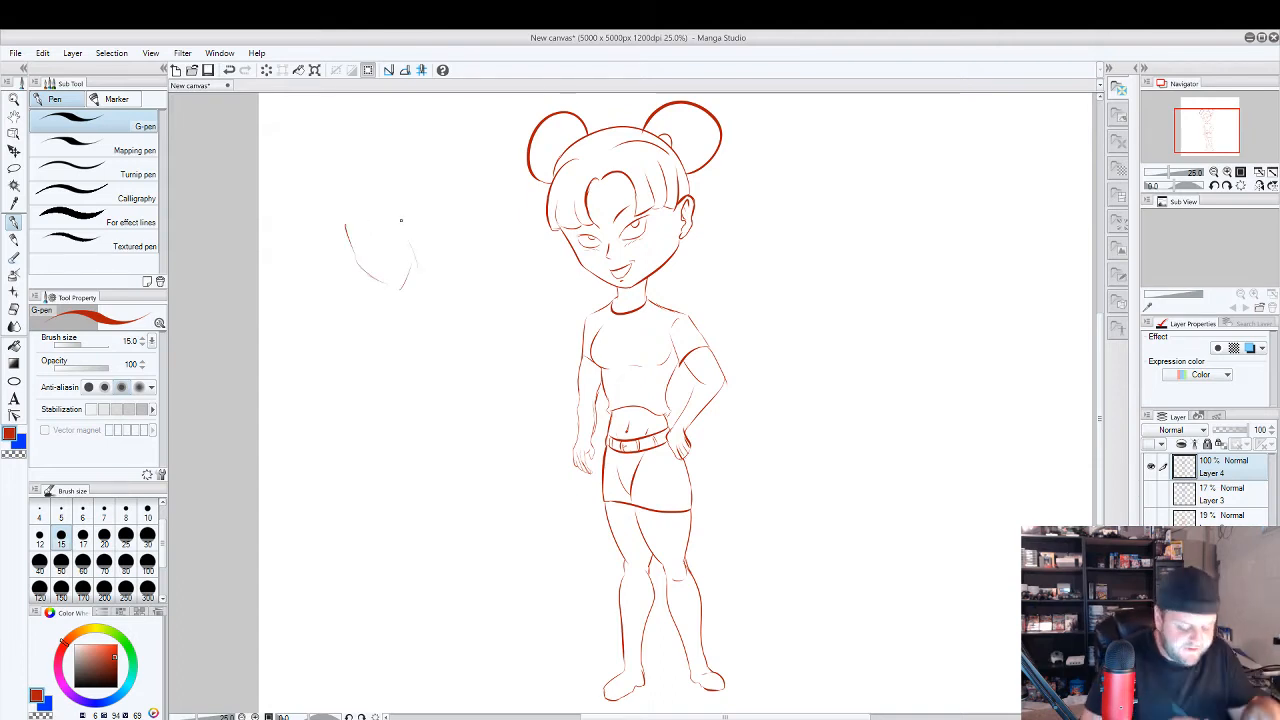
{"action": "key", "text": "ctrl+z"}
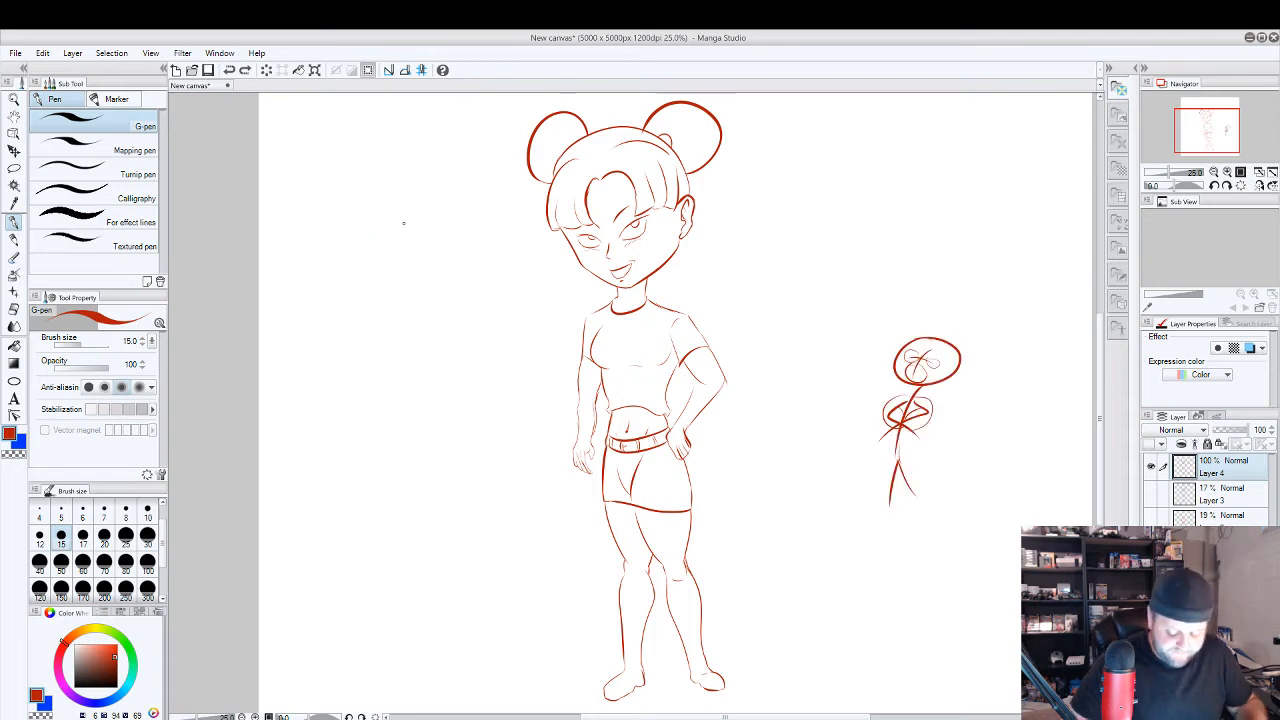
{"action": "key", "text": "e"}
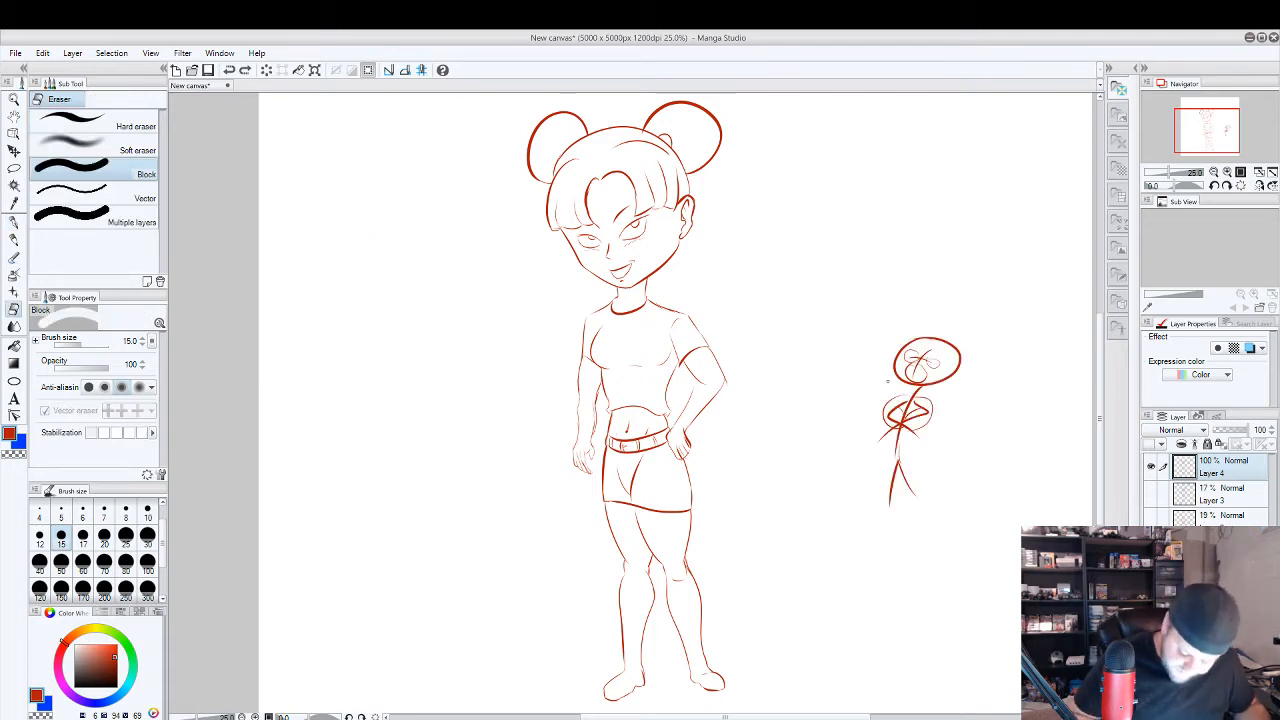
{"action": "left_click", "coordinate": [148, 590]}
{"action": "mouse_move", "coordinate": [857, 414]}
{"action": "left_mouse_down"}
{"action": "mouse_move", "coordinate": [896, 500]}
{"action": "mouse_move", "coordinate": [950, 353]}
{"action": "mouse_move", "coordinate": [903, 463]}
{"action": "left_mouse_up"}
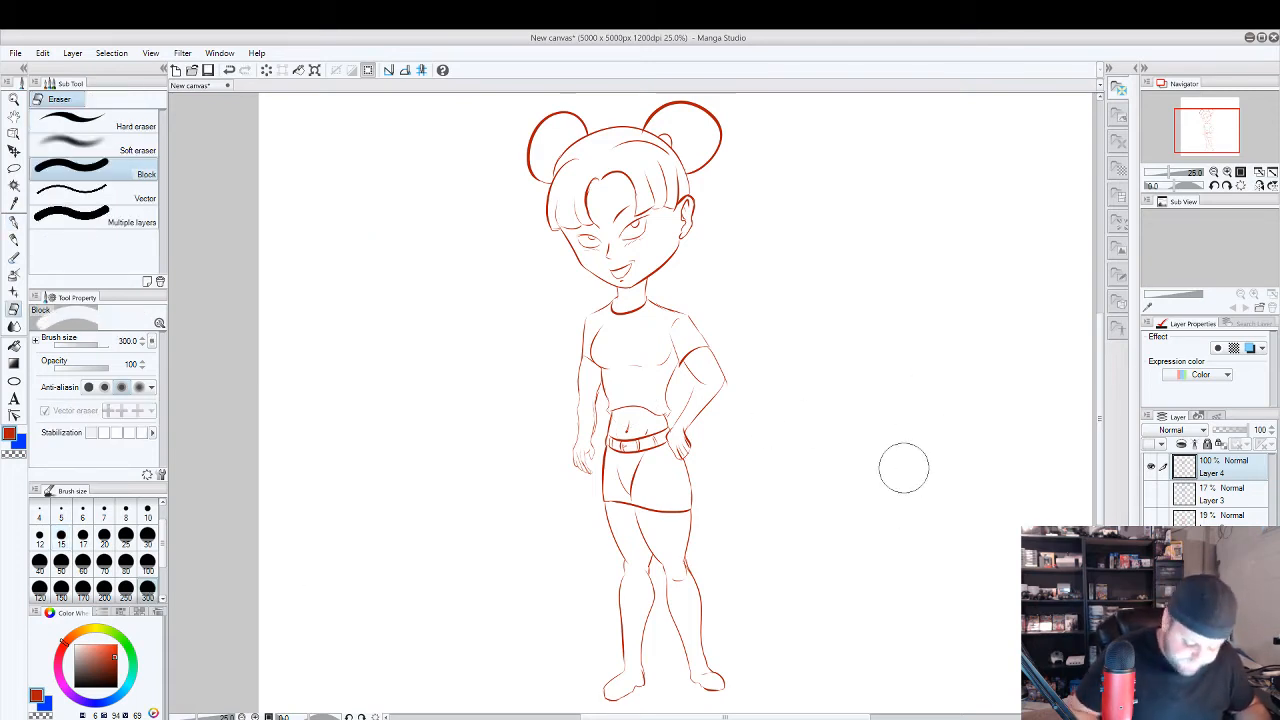
{"action": "left_click", "coordinate": [20, 225]}
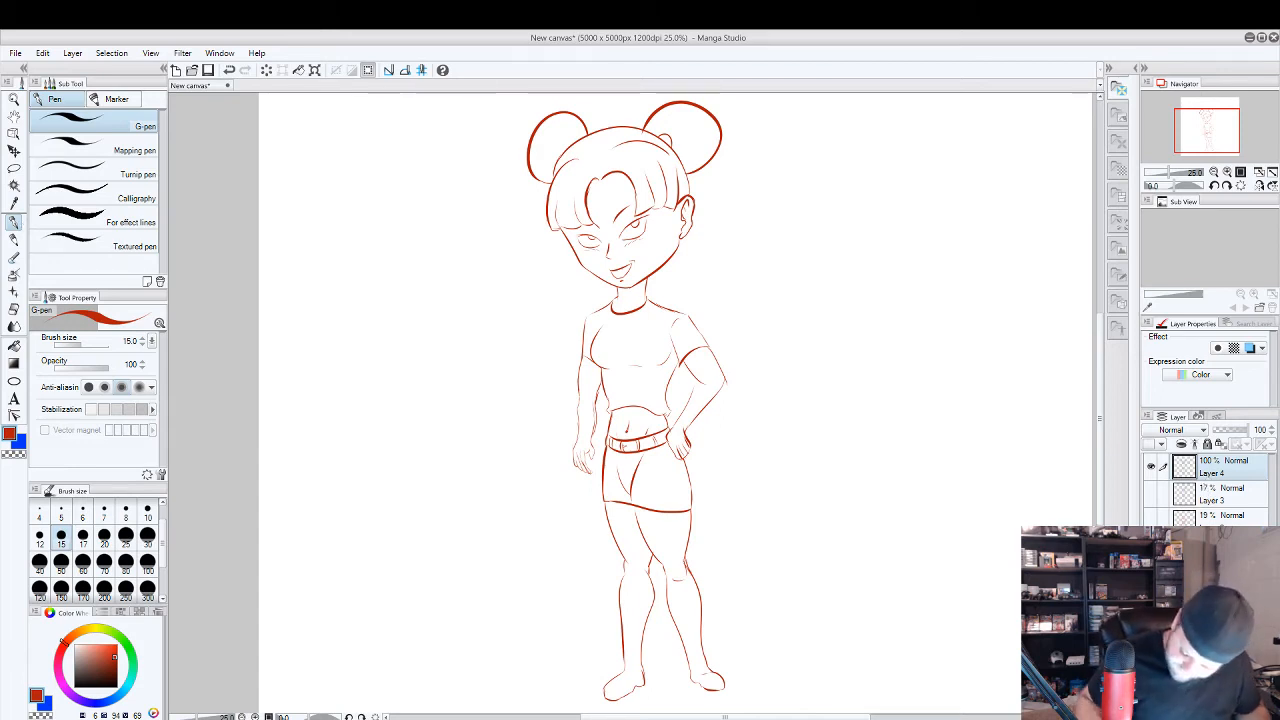
Add a new layer above Layer 4 and set the drawing colour to black.
{"action": "right_click", "coordinate": [1220, 468]}
{"action": "left_click", "coordinate": [1192, 372]}
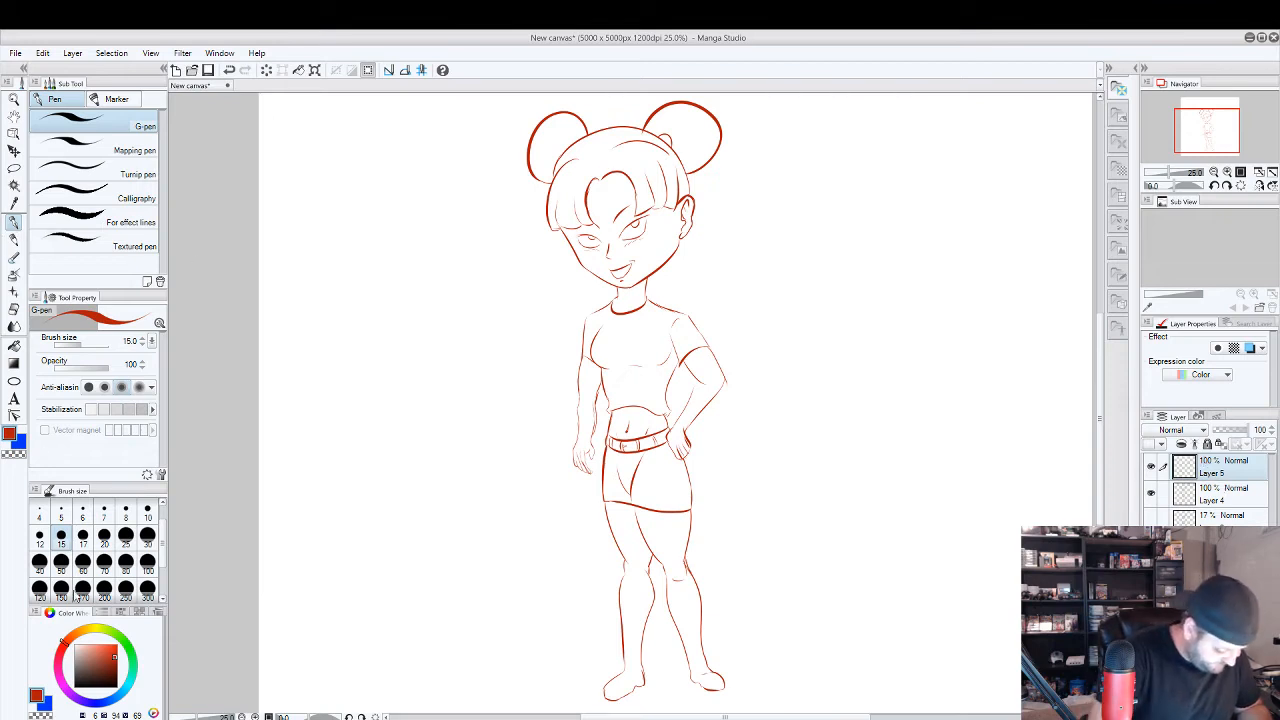
{"action": "left_click_drag", "start_coordinate": [90, 664], "coordinate": [75, 690]}
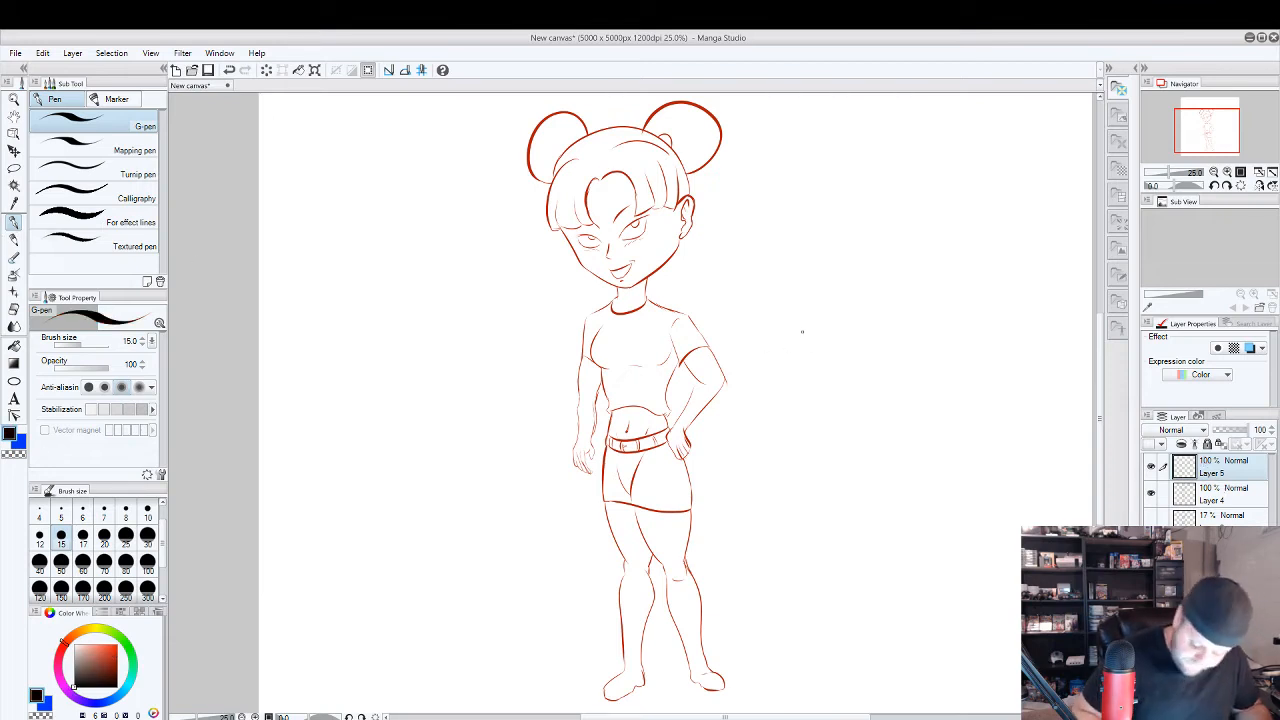
Outline a large check mark beside the figure, and erase it with the Block eraser at size 300 before returning to the G-pen.
{"action": "mouse_move", "coordinate": [794, 326]}
{"action": "left_mouse_down"}
{"action": "mouse_move", "coordinate": [842, 375]}
{"action": "mouse_move", "coordinate": [997, 211]}
{"action": "mouse_move", "coordinate": [886, 222]}
{"action": "mouse_move", "coordinate": [912, 215]}
{"action": "mouse_move", "coordinate": [859, 288]}
{"action": "mouse_move", "coordinate": [846, 266]}
{"action": "mouse_move", "coordinate": [845, 313]}
{"action": "mouse_move", "coordinate": [839, 290]}
{"action": "mouse_move", "coordinate": [778, 334]}
{"action": "left_mouse_up"}
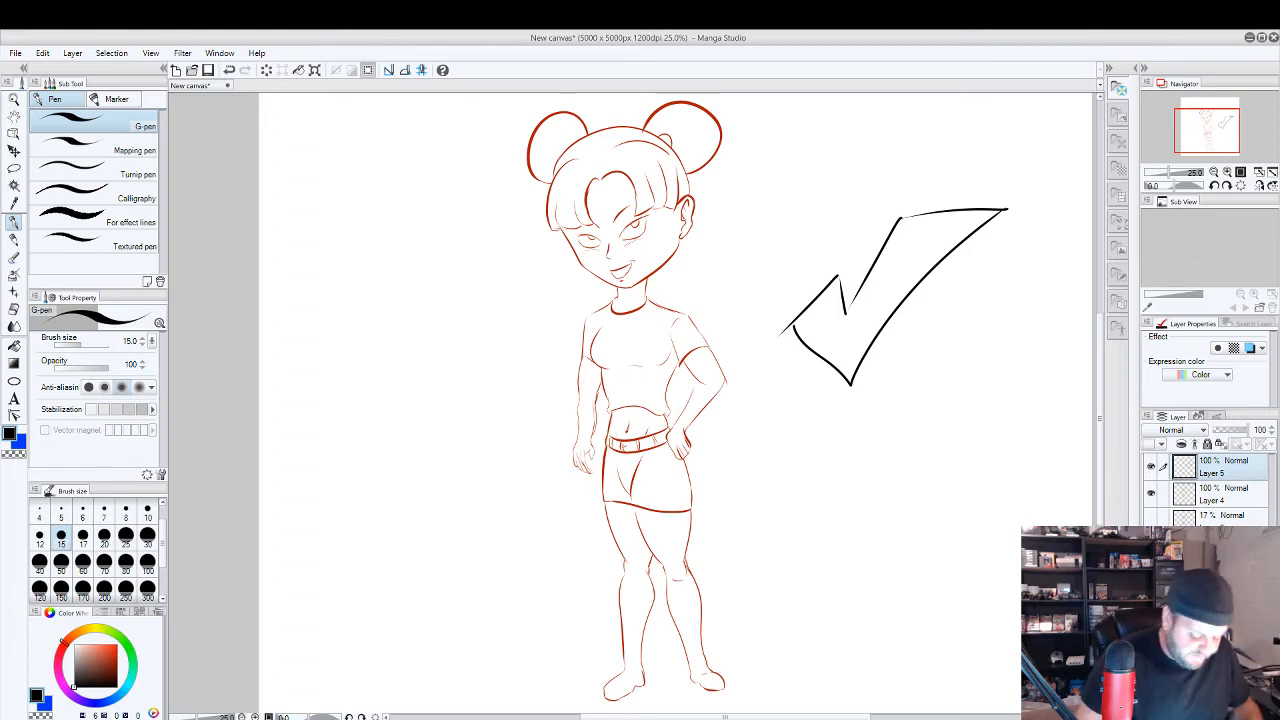
{"action": "key", "text": "e"}
{"action": "left_click", "coordinate": [147, 588]}
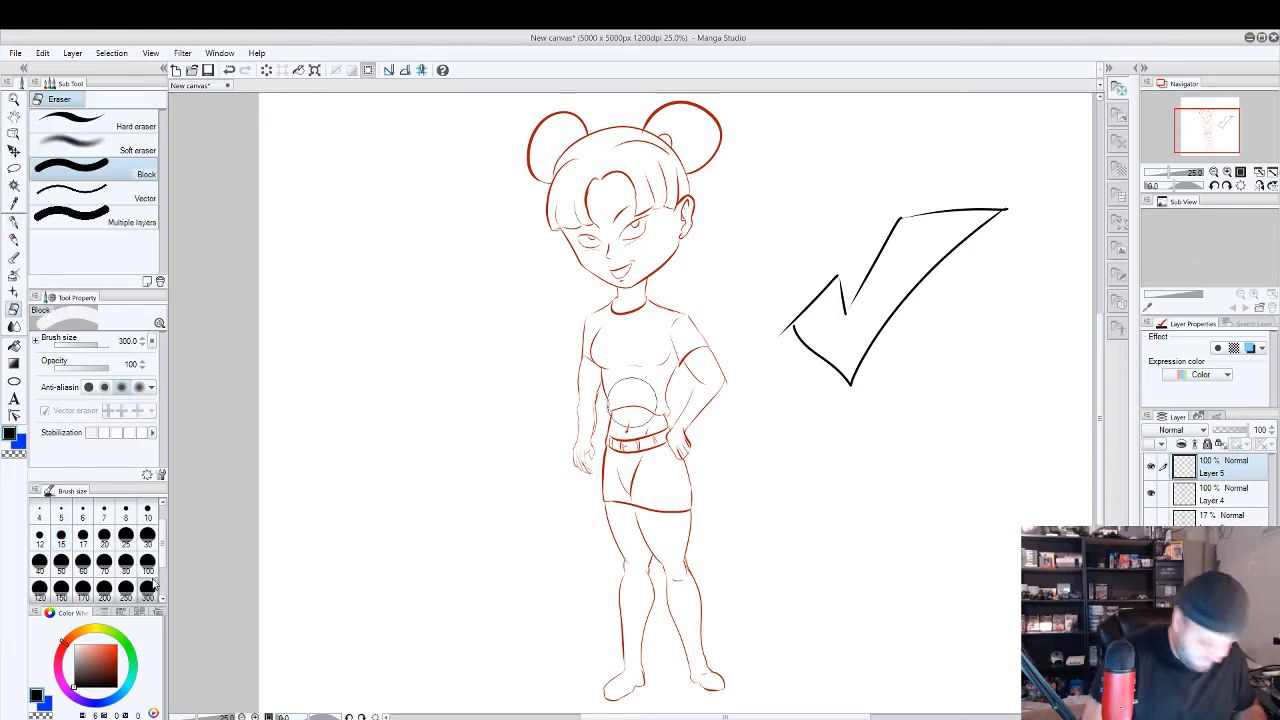
{"action": "mouse_move", "coordinate": [785, 330]}
{"action": "left_mouse_down"}
{"action": "mouse_move", "coordinate": [839, 376]}
{"action": "mouse_move", "coordinate": [915, 286]}
{"action": "mouse_move", "coordinate": [1012, 209]}
{"action": "mouse_move", "coordinate": [892, 213]}
{"action": "mouse_move", "coordinate": [850, 311]}
{"action": "mouse_move", "coordinate": [820, 289]}
{"action": "left_mouse_up"}
{"action": "left_click", "coordinate": [61, 535]}
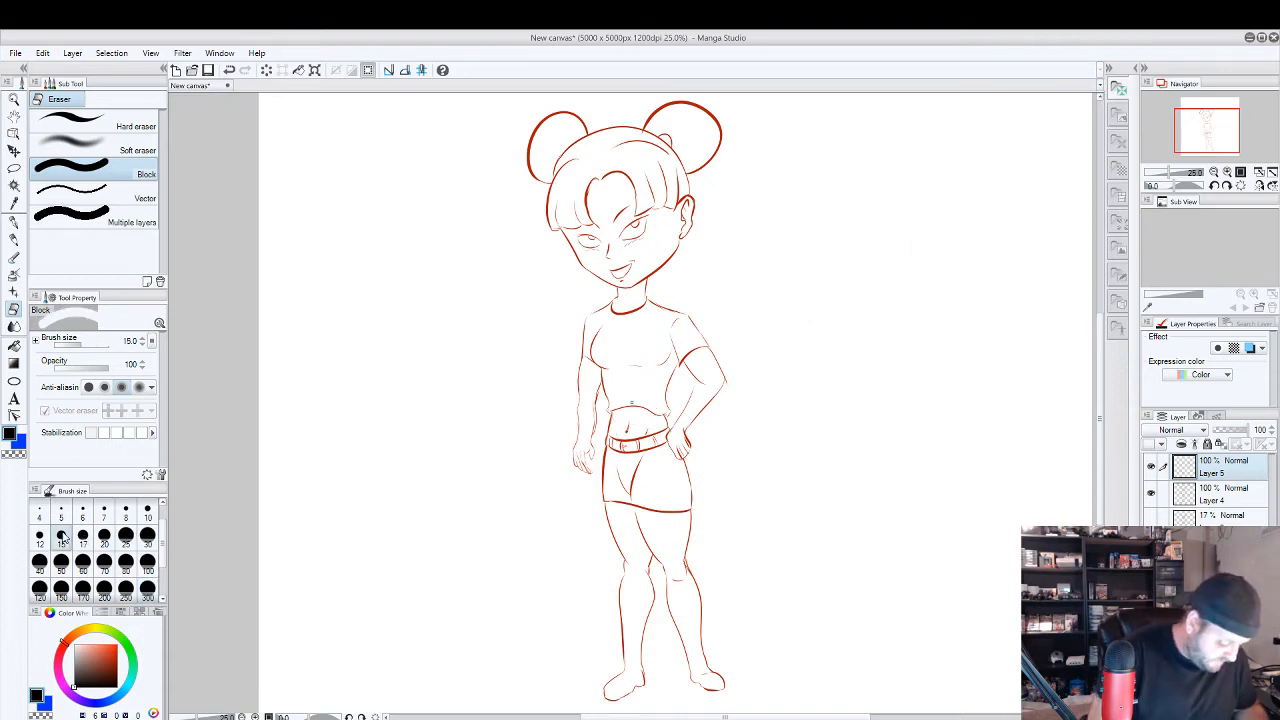
{"action": "left_click", "coordinate": [15, 225]}
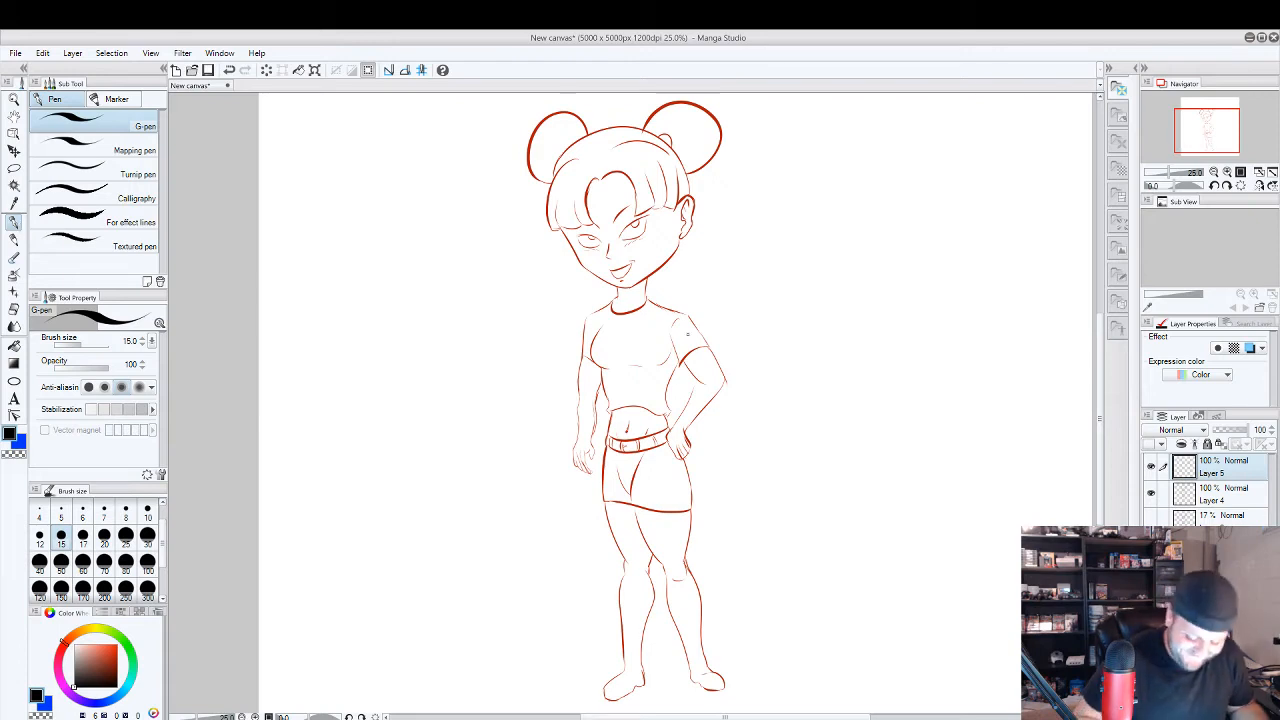
Draw a black oval over the character's nose on Layer 5 with the G-pen at size 15.
{"action": "left_click", "coordinate": [127, 632]}
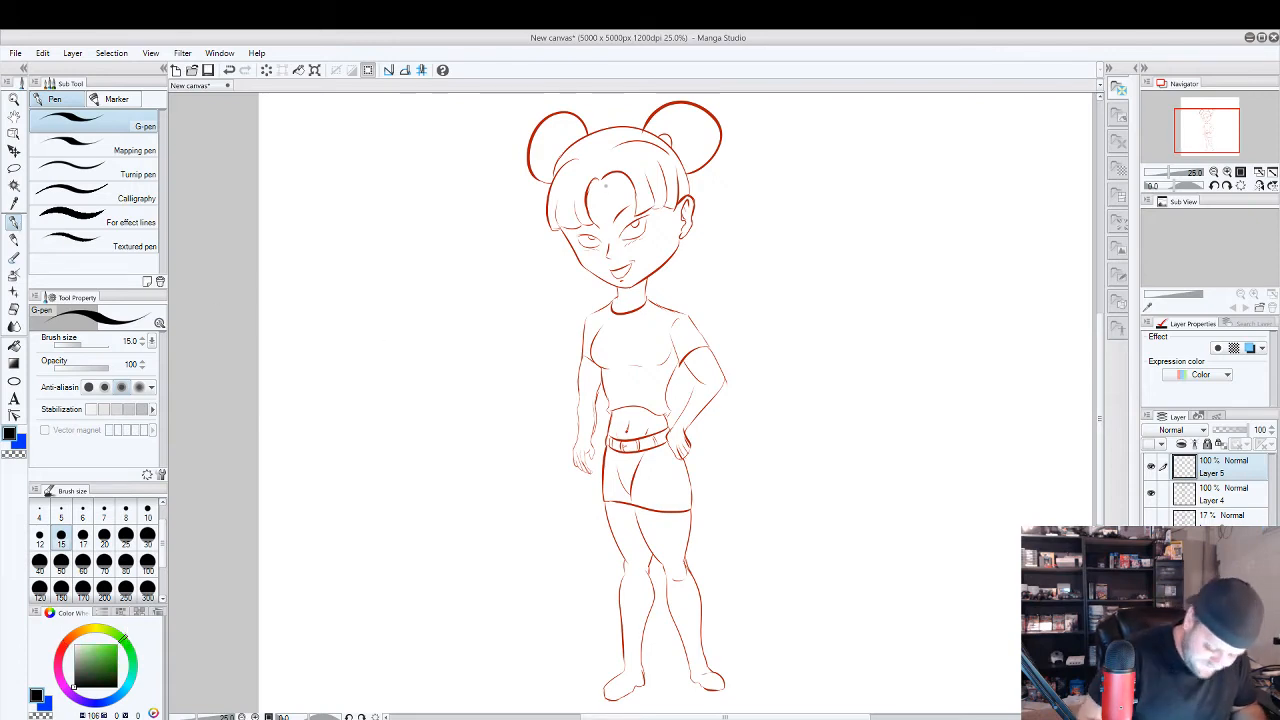
{"action": "scroll", "coordinate": [603, 188], "scroll_direction": "up", "scroll_amount": 1}
{"action": "left_click_drag", "start_coordinate": [601, 268], "coordinate": [603, 264]}
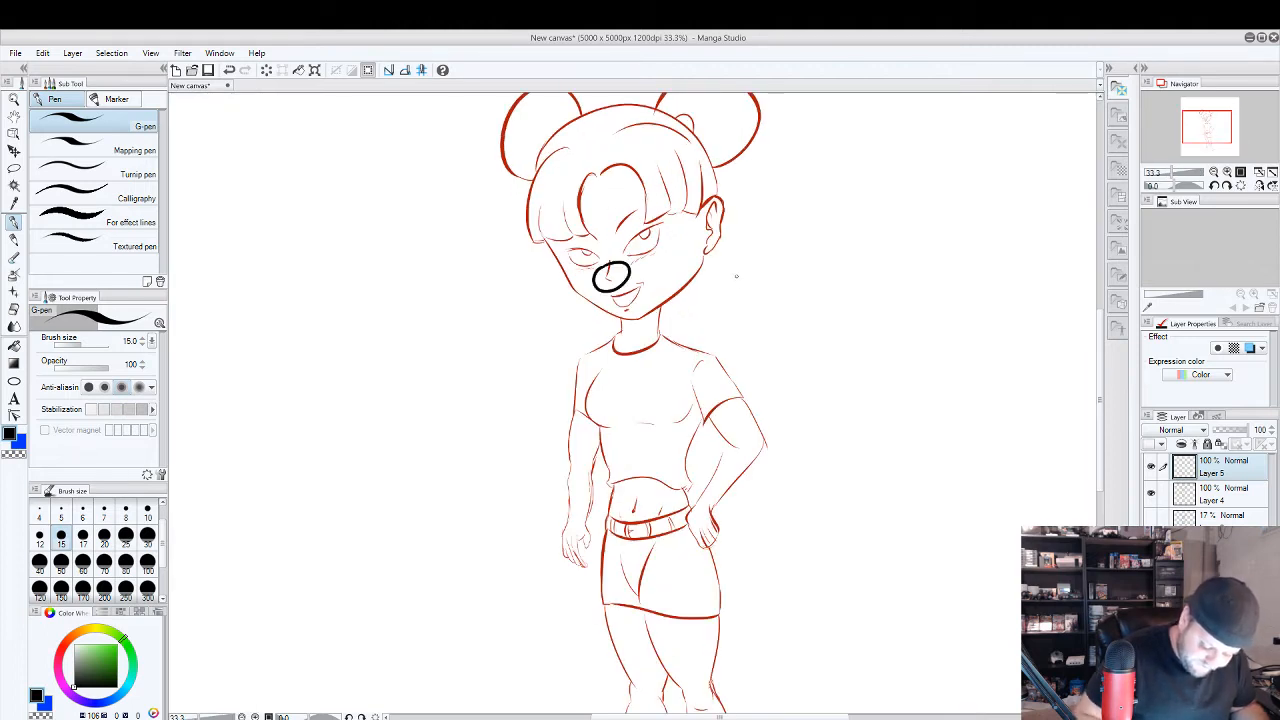
{"action": "left_click_drag", "start_coordinate": [740, 256], "coordinate": [699, 318]}
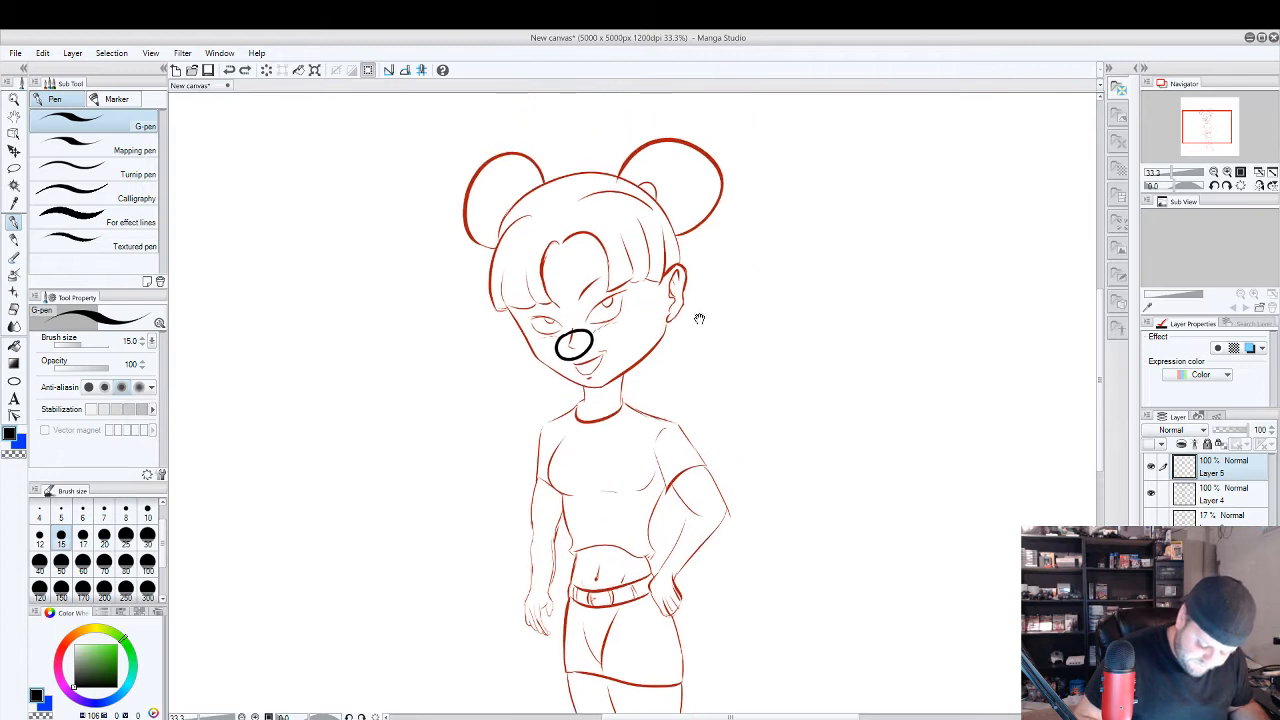
Sketch a black bear-like face on Layer 5 over the red head, with muzzle lines, ears, head outline and two round eyes.
{"action": "left_click_drag", "start_coordinate": [560, 304], "coordinate": [550, 345]}
{"action": "left_click_drag", "start_coordinate": [598, 307], "coordinate": [591, 335]}
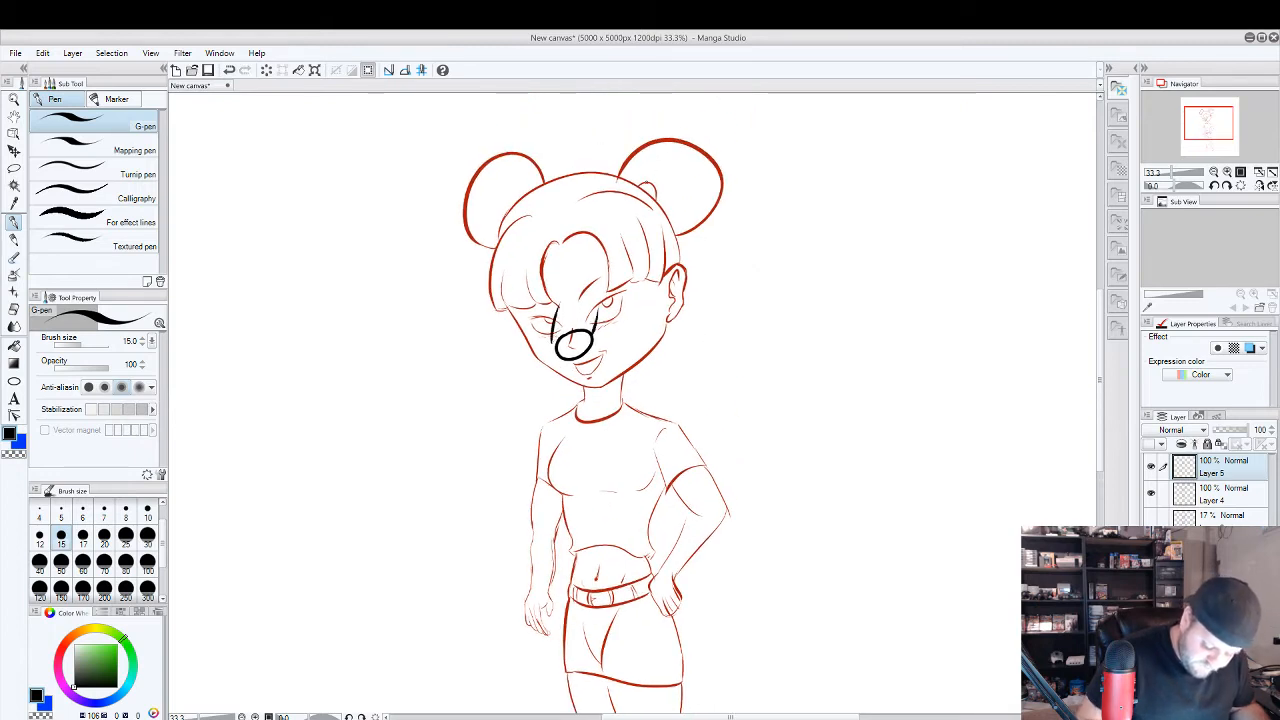
{"action": "left_click_drag", "start_coordinate": [640, 196], "coordinate": [681, 205]}
{"action": "mouse_move", "coordinate": [518, 195]}
{"action": "left_mouse_down"}
{"action": "mouse_move", "coordinate": [485, 184]}
{"action": "mouse_move", "coordinate": [487, 222]}
{"action": "mouse_move", "coordinate": [548, 314]}
{"action": "mouse_move", "coordinate": [634, 210]}
{"action": "mouse_move", "coordinate": [598, 325]}
{"action": "left_mouse_up"}
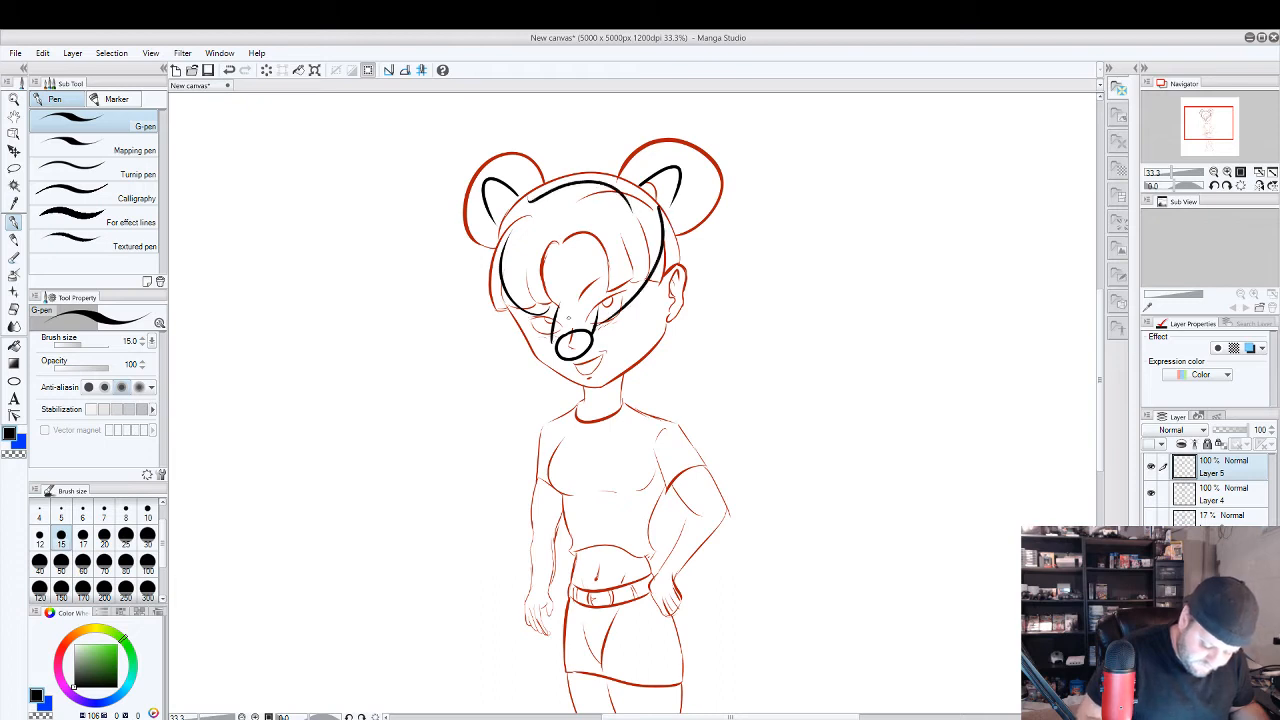
{"action": "left_click_drag", "start_coordinate": [602, 248], "coordinate": [545, 256]}
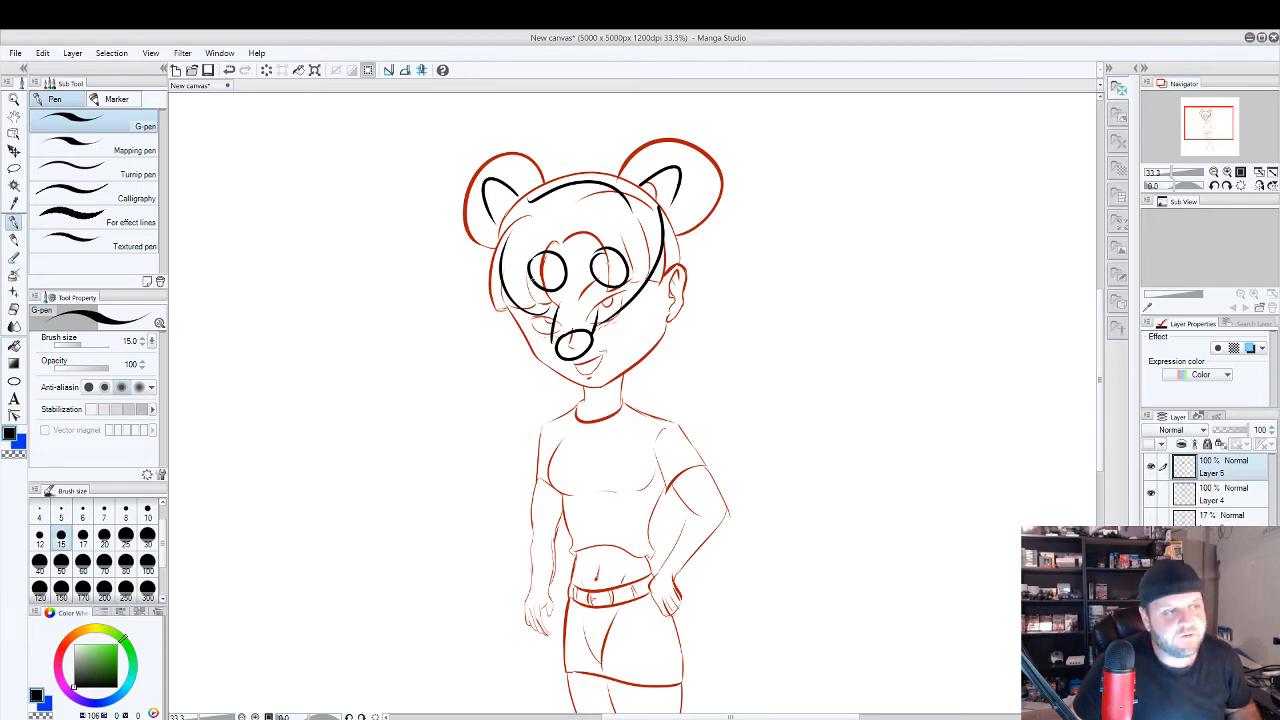
Undo the black face drawing on Layer 5 and the erasing of the check mark beside the figure.
{"action": "key", "text": "ctrl+z"}
{"action": "key", "text": "ctrl+z"}
{"action": "key", "text": "ctrl+z"}
{"action": "key", "text": "ctrl+z"}
{"action": "key", "text": "ctrl+z"}
{"action": "key", "text": "ctrl+z"}
{"action": "key", "text": "ctrl+z"}
{"action": "key", "text": "ctrl+z"}
{"action": "key", "text": "ctrl+z"}
{"action": "key", "text": "ctrl+z"}
{"action": "key", "text": "ctrl+z"}
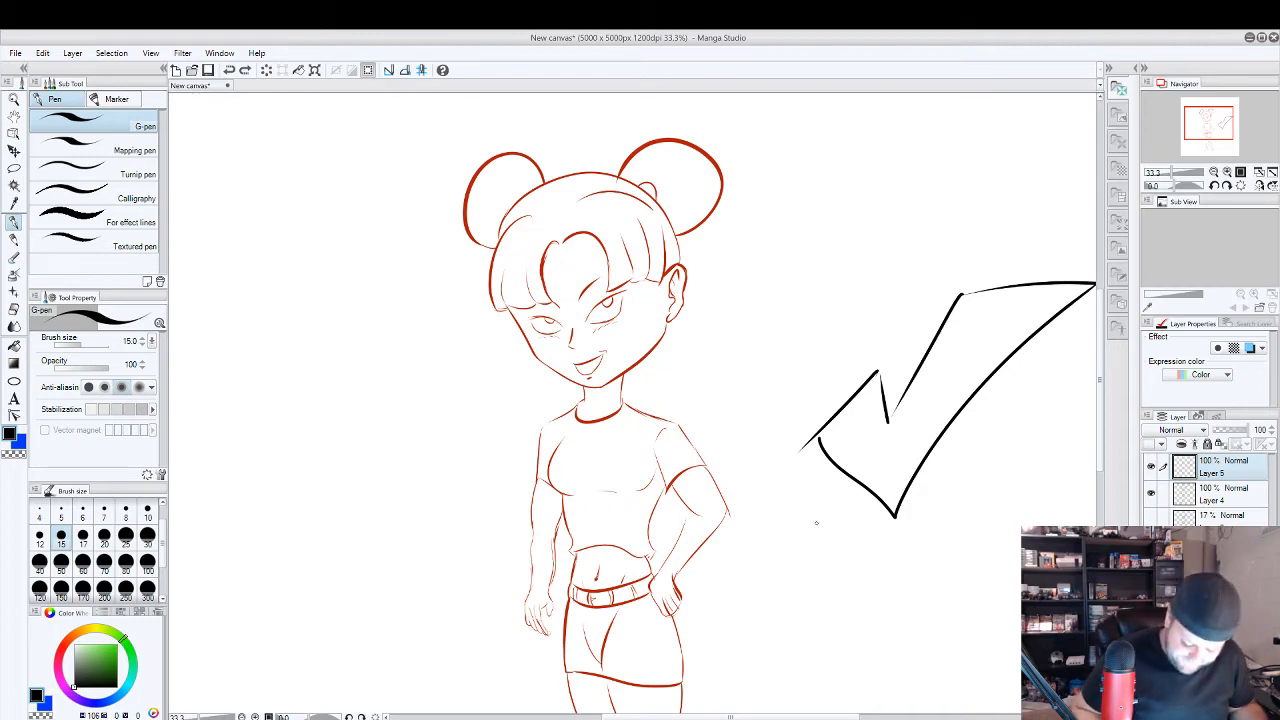
Spray a thick pink vertical stroke in the empty area beside the figure with the Soft airbrush at size 300.
{"action": "key", "text": "ctrl+minus"}
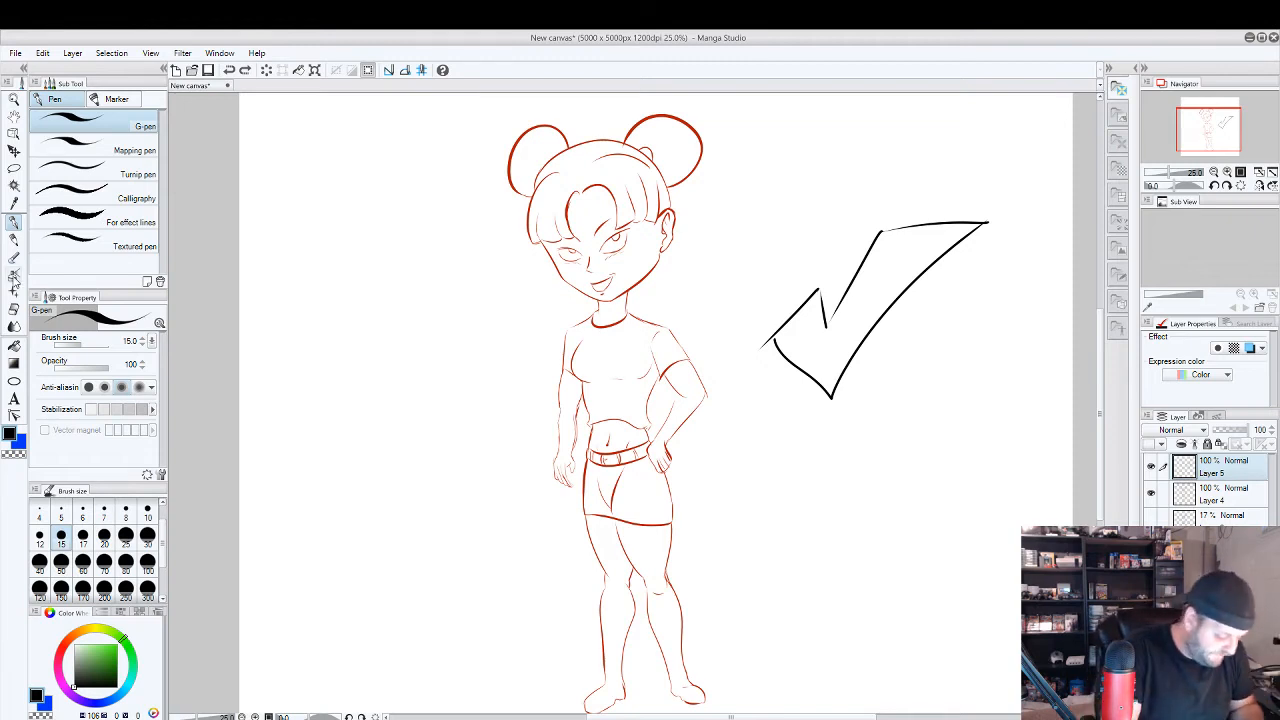
{"action": "left_click", "coordinate": [14, 273]}
{"action": "left_click", "coordinate": [148, 590]}
{"action": "left_click", "coordinate": [118, 650]}
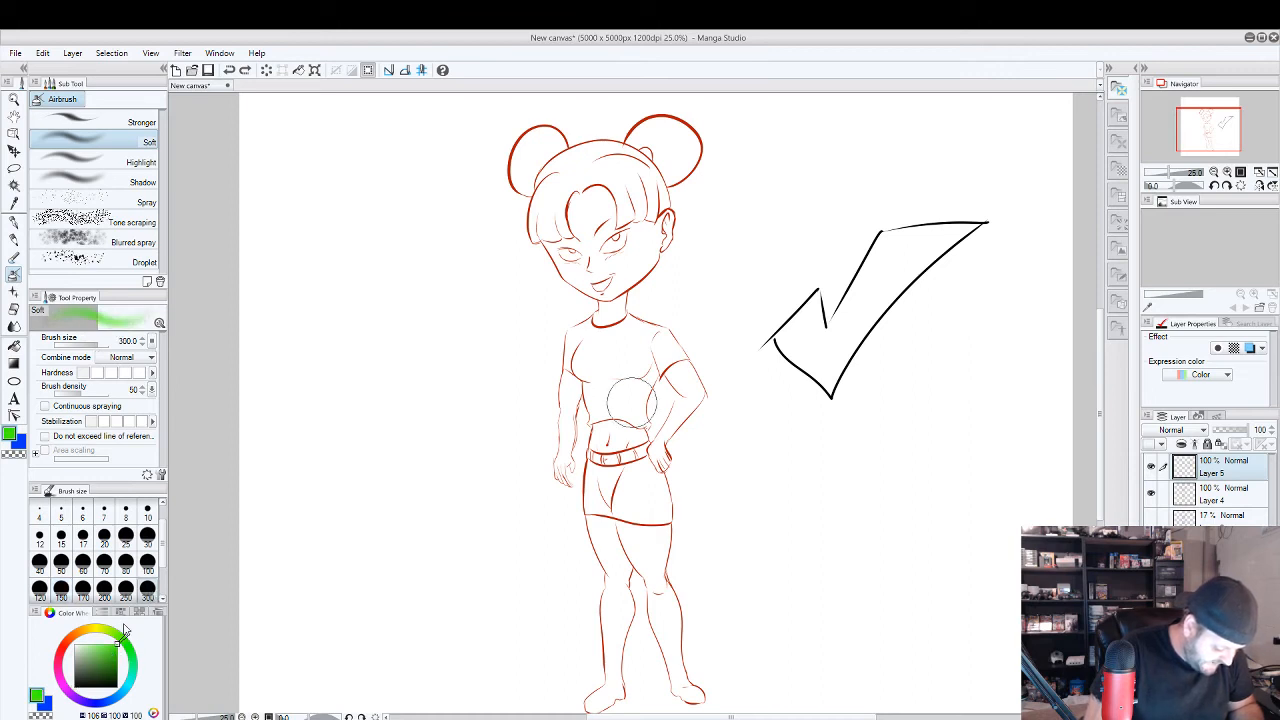
{"action": "left_click", "coordinate": [60, 665]}
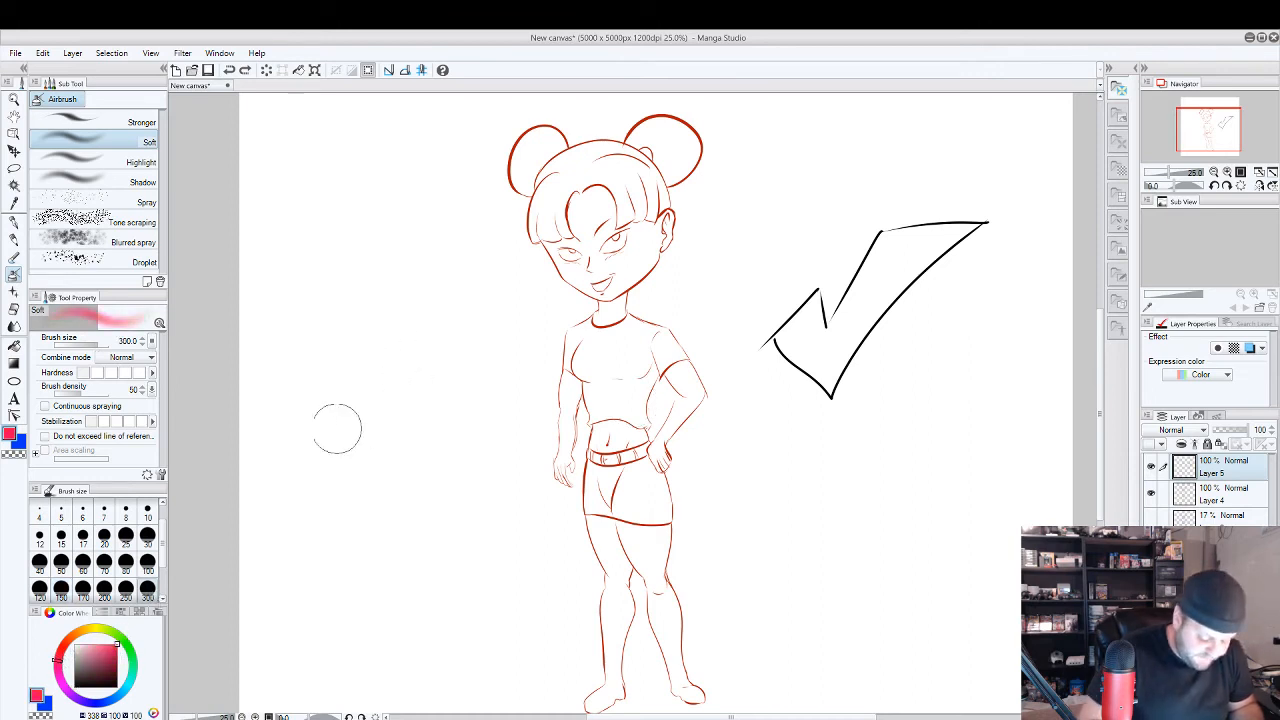
{"action": "mouse_move", "coordinate": [357, 305]}
{"action": "left_mouse_down"}
{"action": "mouse_move", "coordinate": [346, 497]}
{"action": "mouse_move", "coordinate": [369, 286]}
{"action": "mouse_move", "coordinate": [367, 535]}
{"action": "mouse_move", "coordinate": [377, 288]}
{"action": "mouse_move", "coordinate": [396, 541]}
{"action": "mouse_move", "coordinate": [372, 322]}
{"action": "mouse_move", "coordinate": [377, 481]}
{"action": "mouse_move", "coordinate": [356, 290]}
{"action": "left_mouse_up"}
Erase a thin strip inside the pink stroke with the Block eraser at size 15, and remove the whole stroke.
{"action": "left_click", "coordinate": [14, 308]}
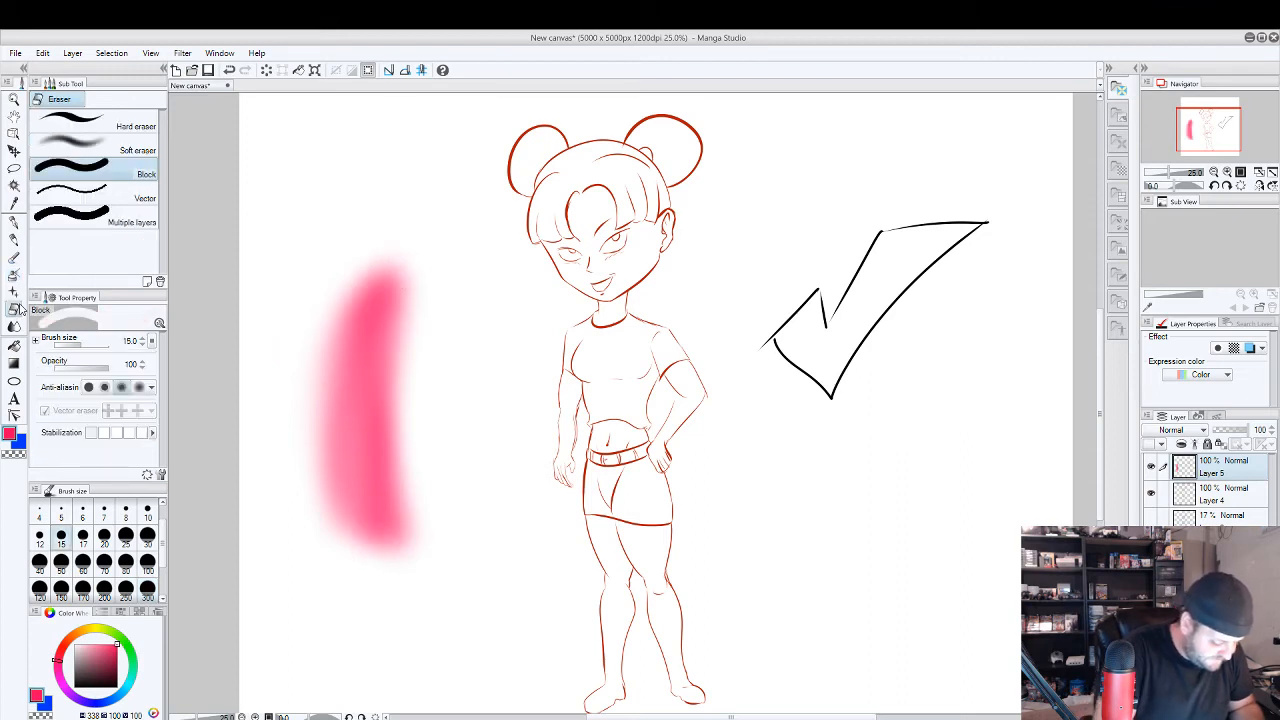
{"action": "mouse_move", "coordinate": [366, 492]}
{"action": "left_mouse_down"}
{"action": "mouse_move", "coordinate": [348, 325]}
{"action": "mouse_move", "coordinate": [360, 490]}
{"action": "mouse_move", "coordinate": [369, 380]}
{"action": "left_mouse_up"}
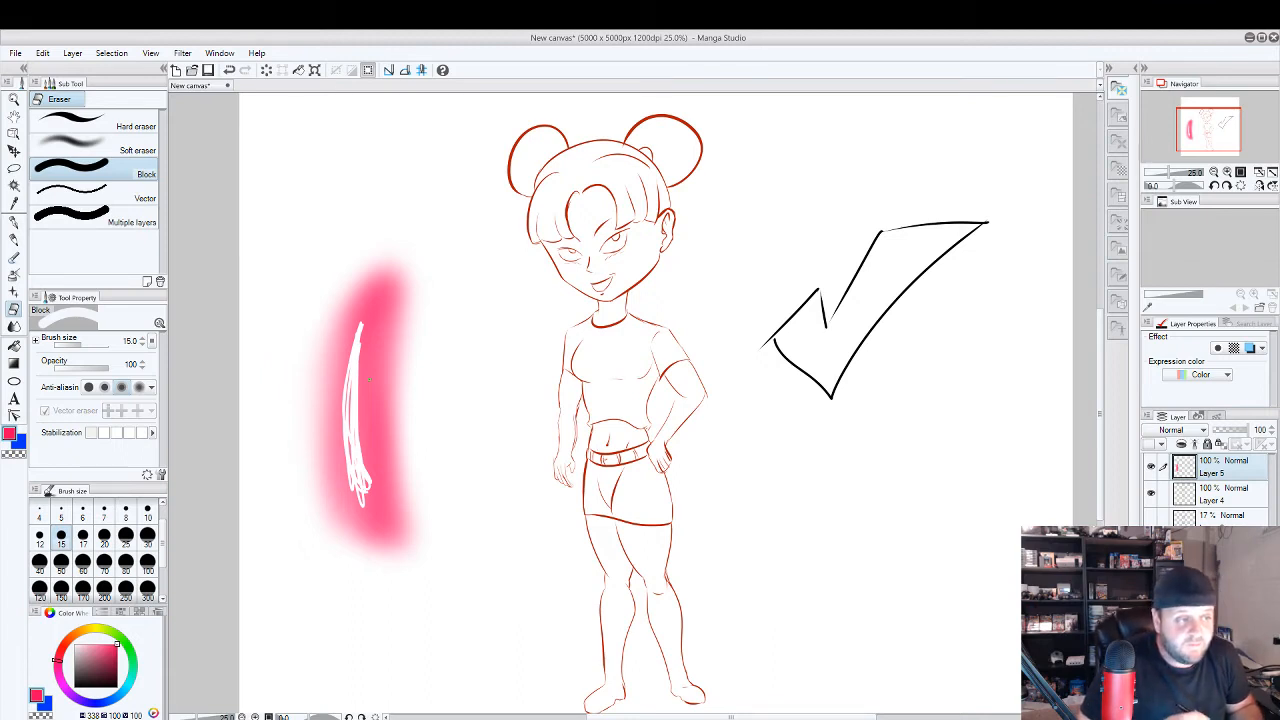
{"action": "key", "text": "Delete"}
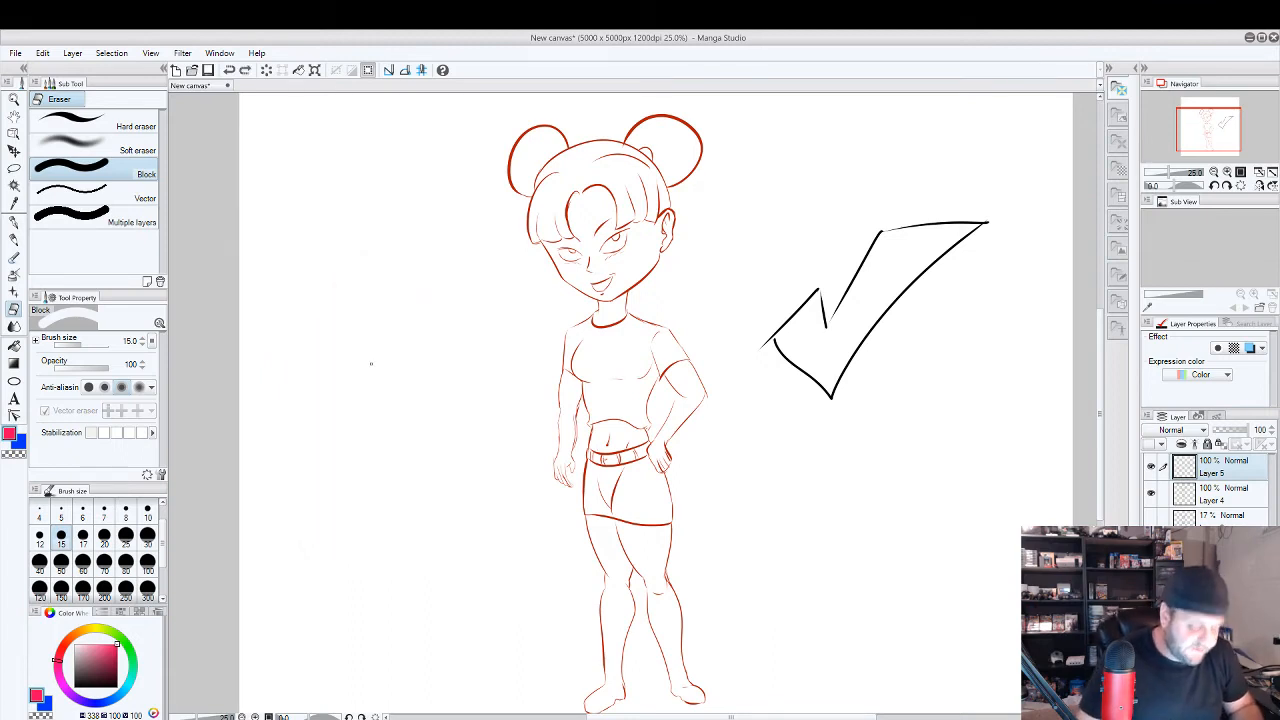
Try a pink G-pen curve beside the figure, undo it, and set the drawing colour to bright red.
{"action": "left_click", "coordinate": [16, 222]}
{"action": "left_click_drag", "start_coordinate": [395, 512], "coordinate": [420, 341]}
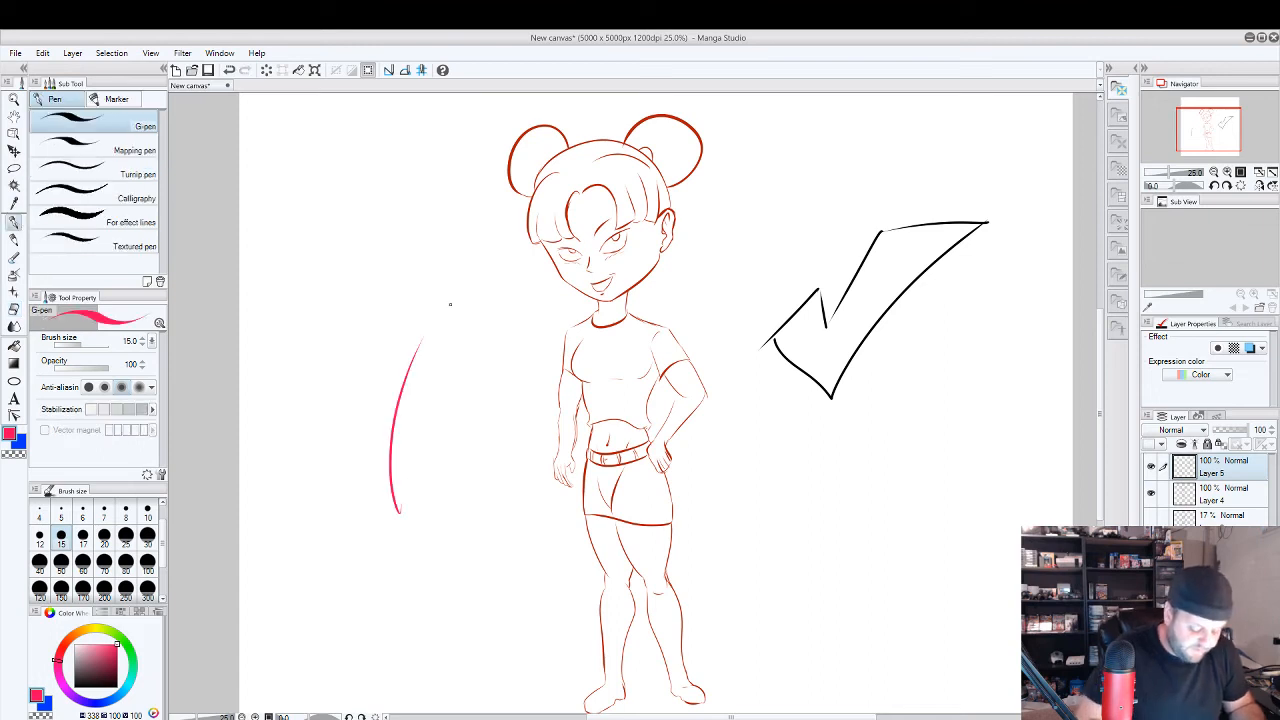
{"action": "key", "text": "ctrl+z"}
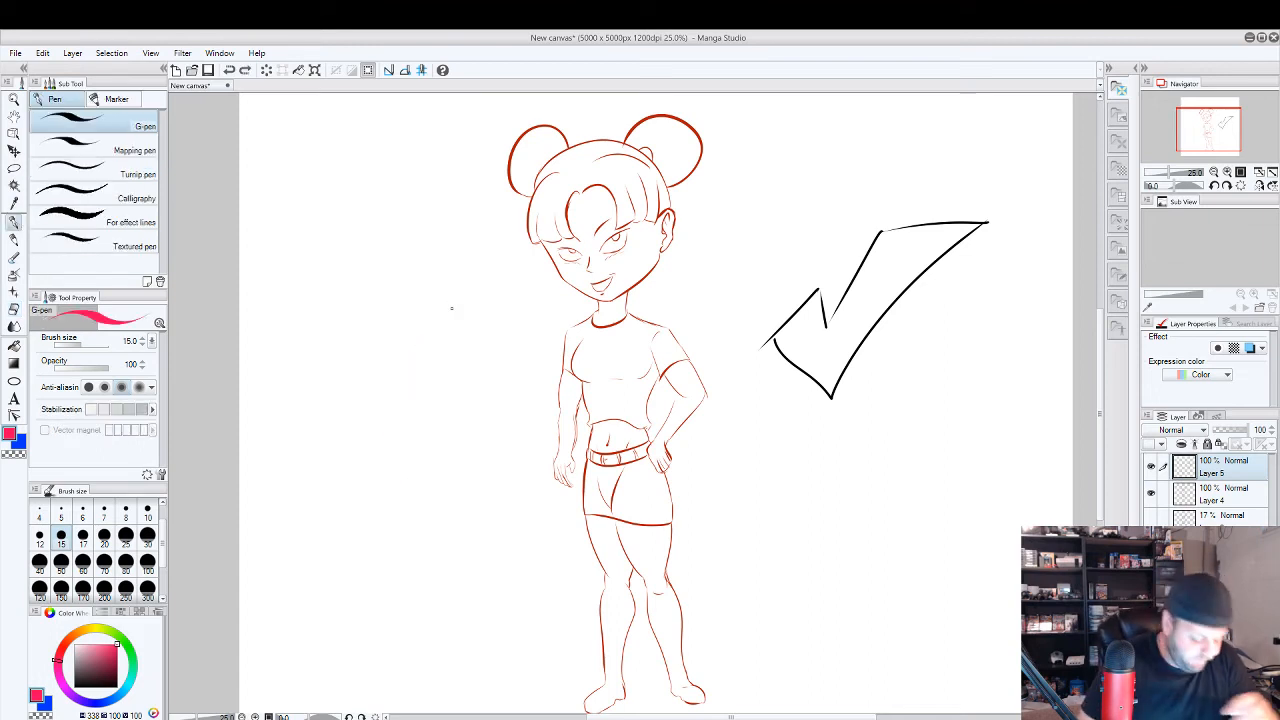
{"action": "left_click", "coordinate": [63, 648]}
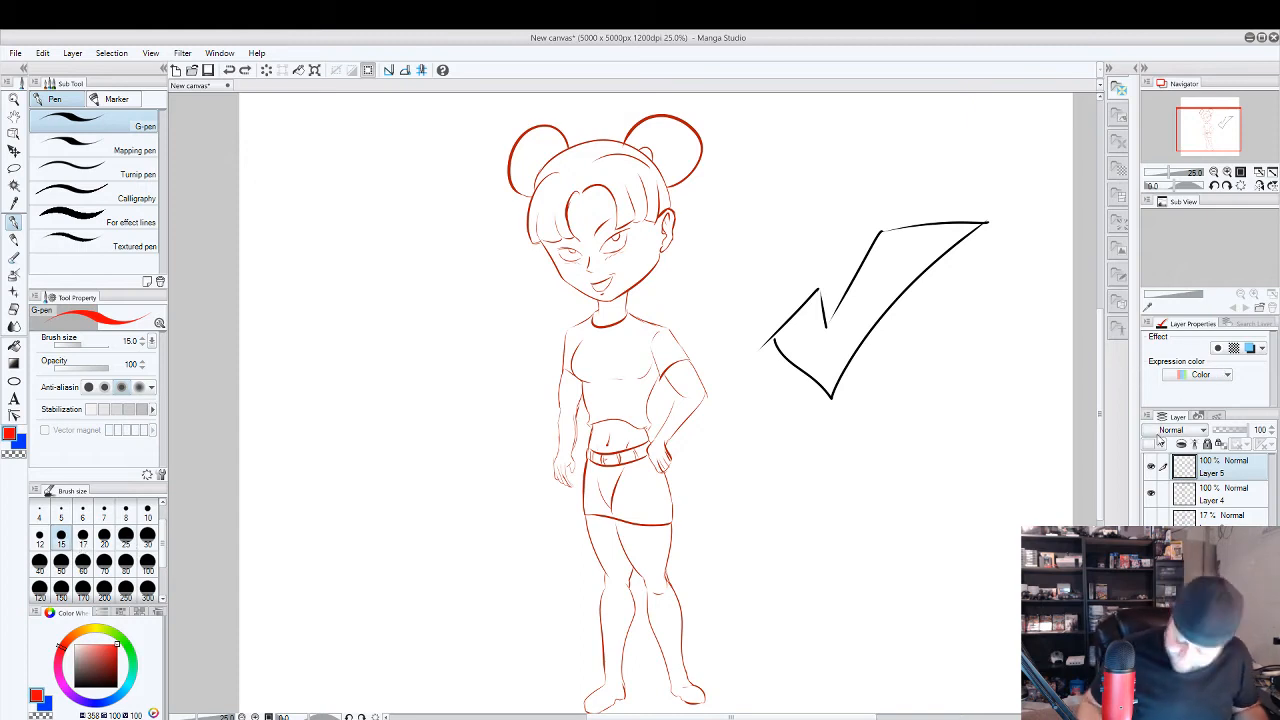
Hide Layers 5 and 4, view the skeleton, body sketch and 17% detail layers in turn, and show only Layer 4.
{"action": "left_click", "coordinate": [1151, 467]}
{"action": "left_click", "coordinate": [1151, 493]}
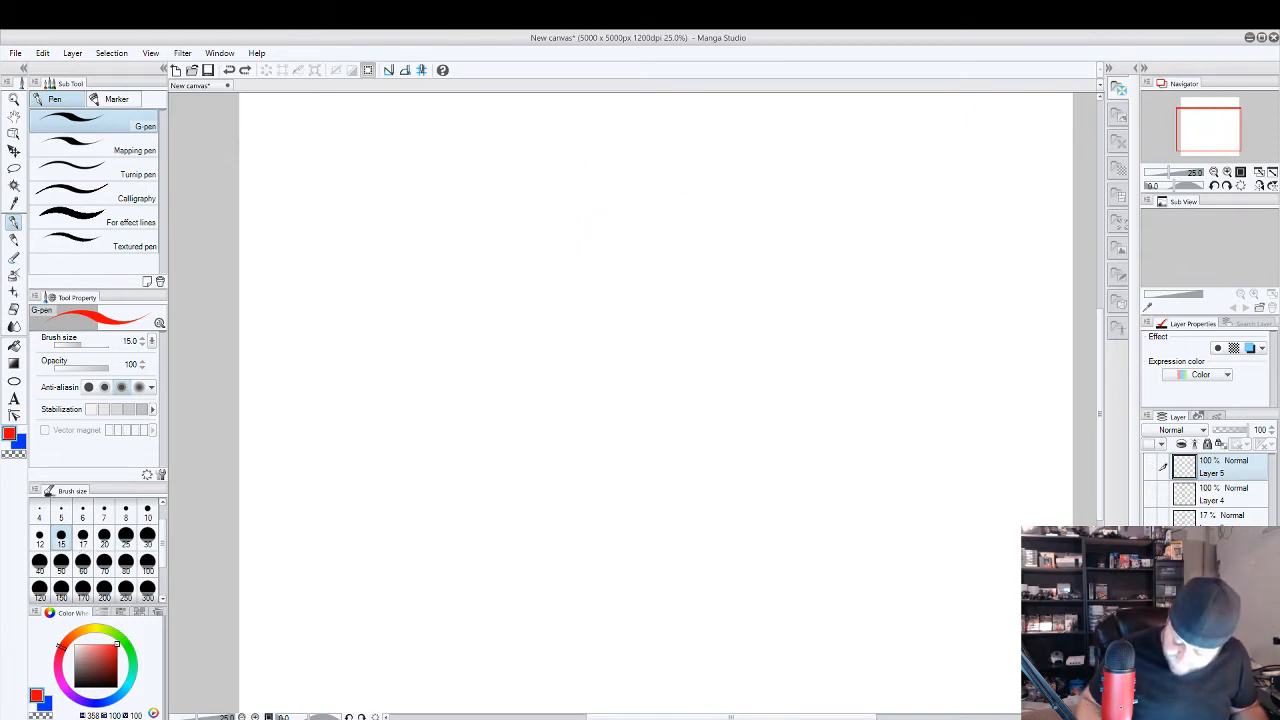
{"action": "left_click", "coordinate": [1151, 574]}
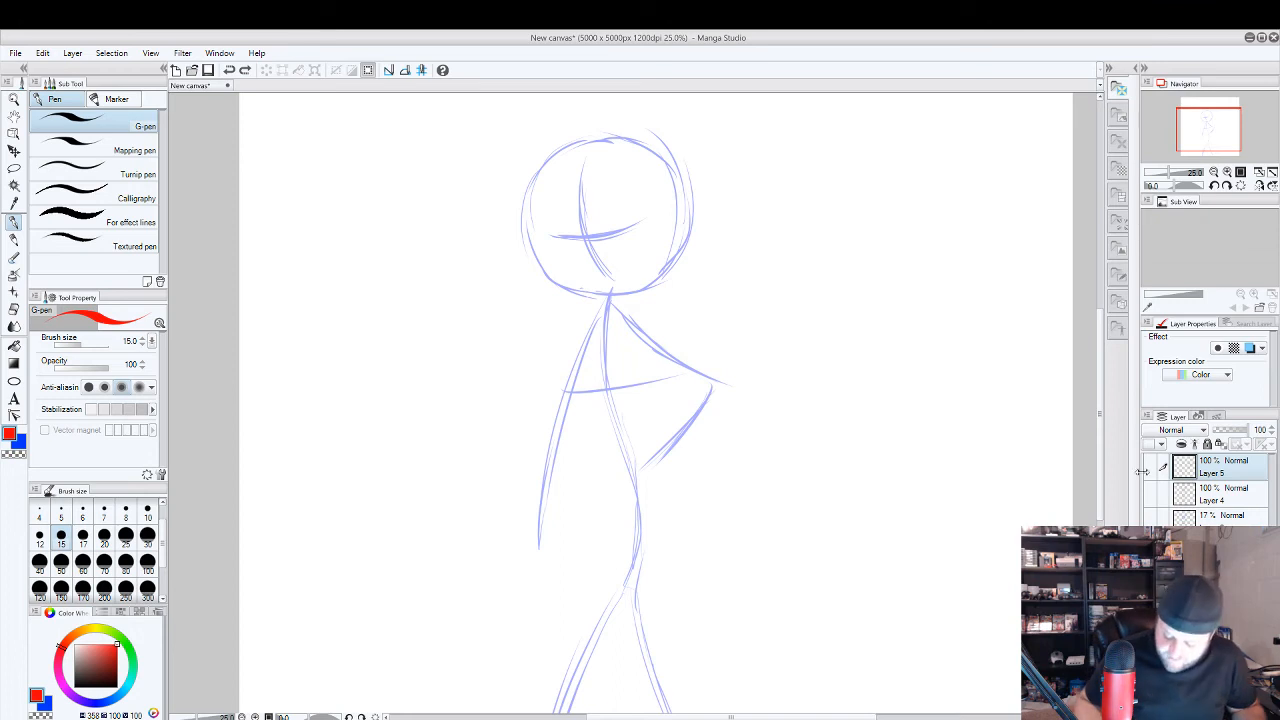
{"action": "left_click", "coordinate": [1150, 548]}
{"action": "left_click", "coordinate": [1150, 548]}
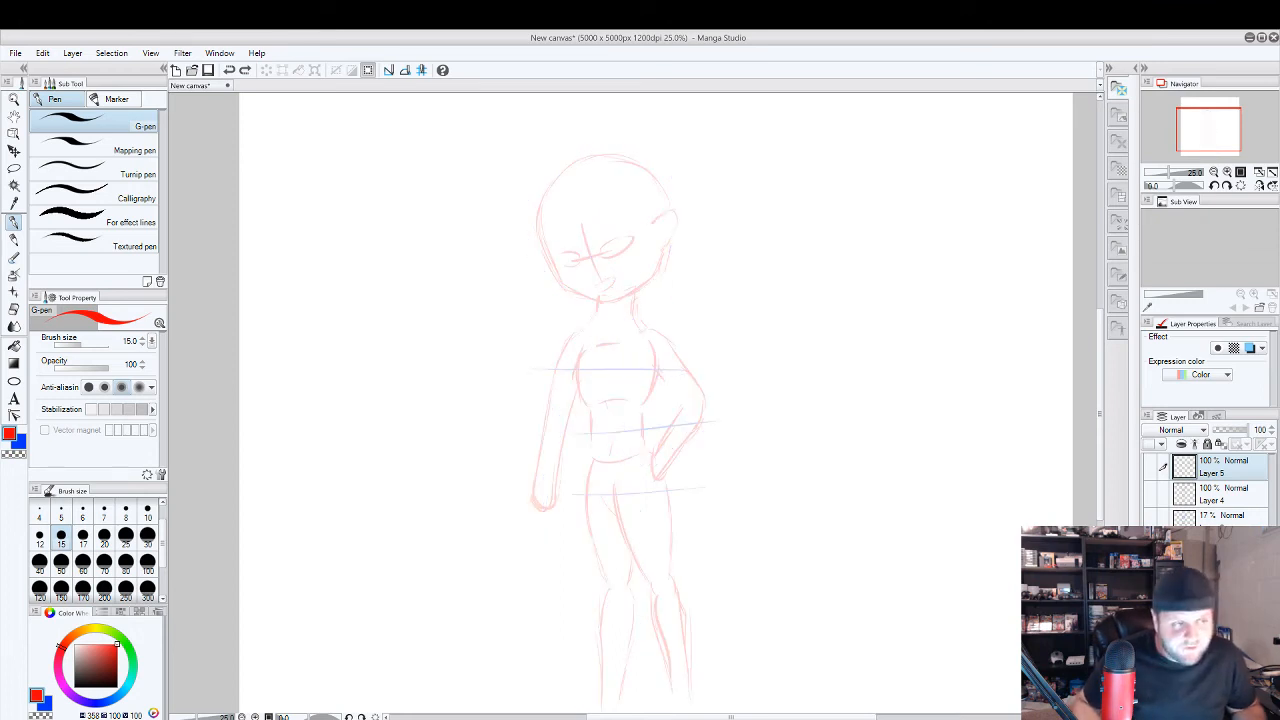
{"action": "left_click", "coordinate": [1150, 519]}
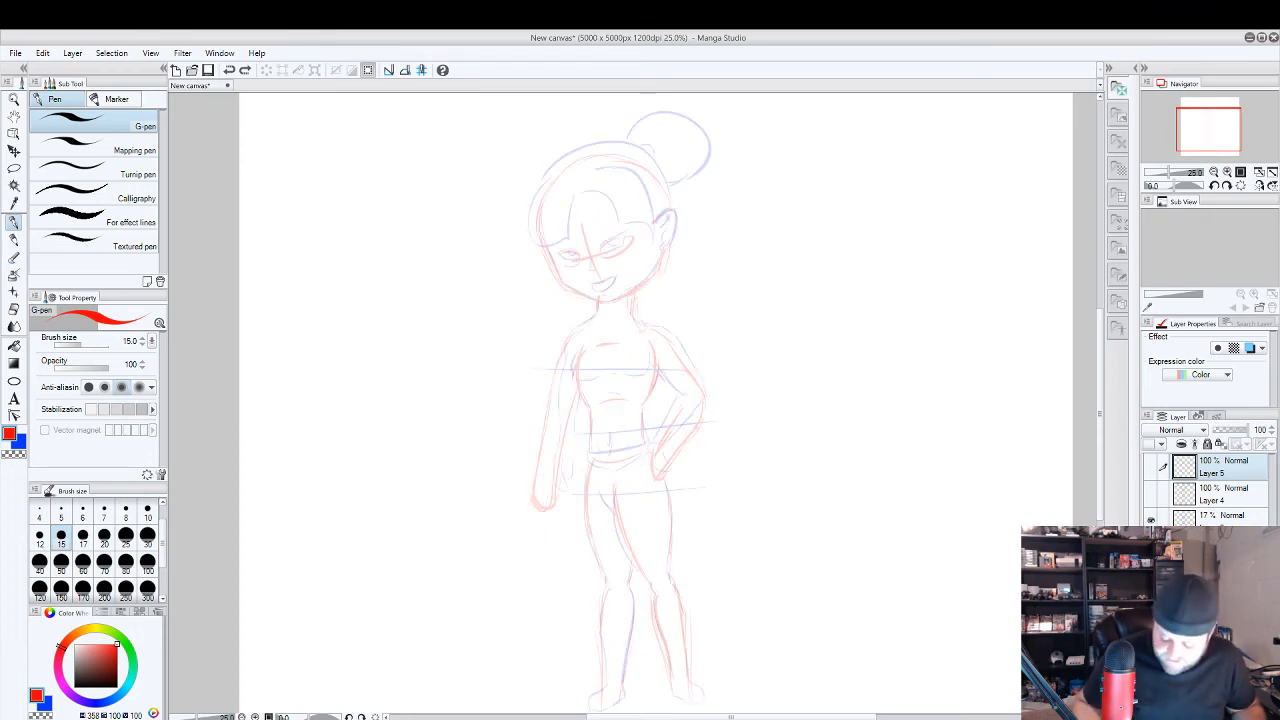
{"action": "left_click", "coordinate": [1150, 547]}
{"action": "left_click", "coordinate": [1150, 493]}
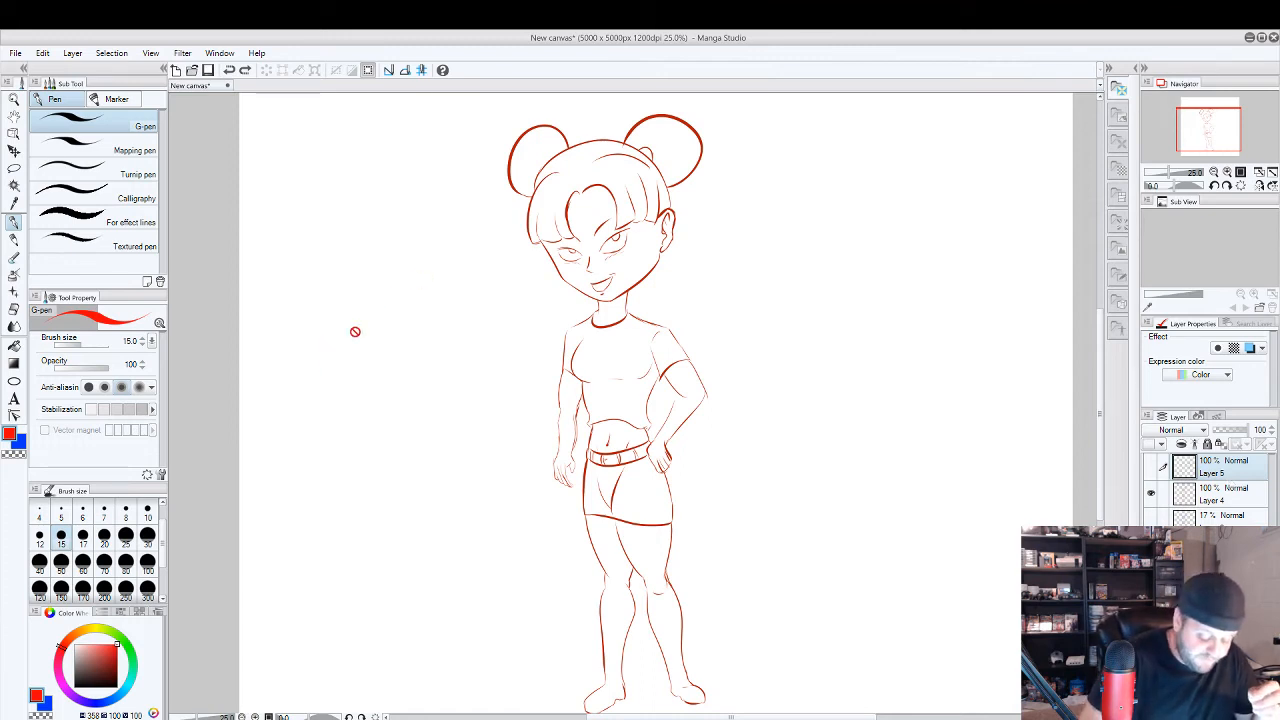
Try a straight red diagonal line on Layer 4 in the empty area beside the figure, and undo it.
{"action": "left_click", "coordinate": [1227, 500]}
{"action": "left_click_drag", "start_coordinate": [327, 457], "coordinate": [413, 282]}
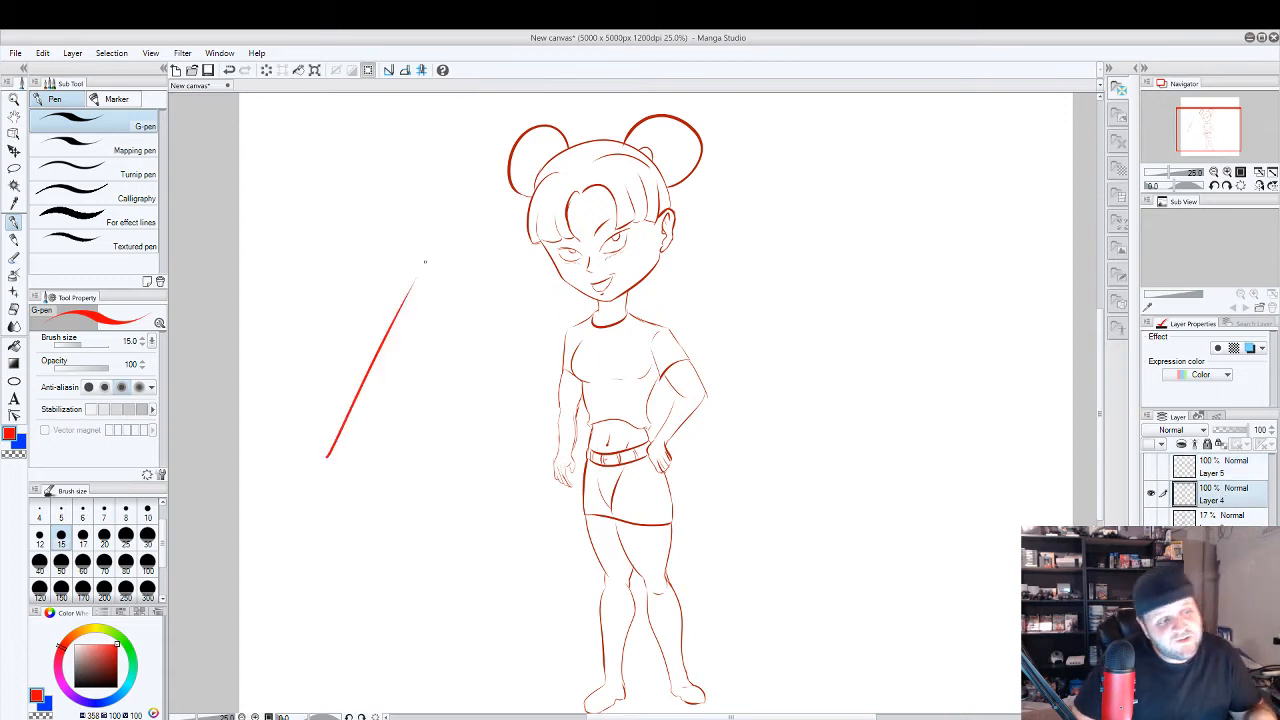
{"action": "key", "text": "ctrl+z"}
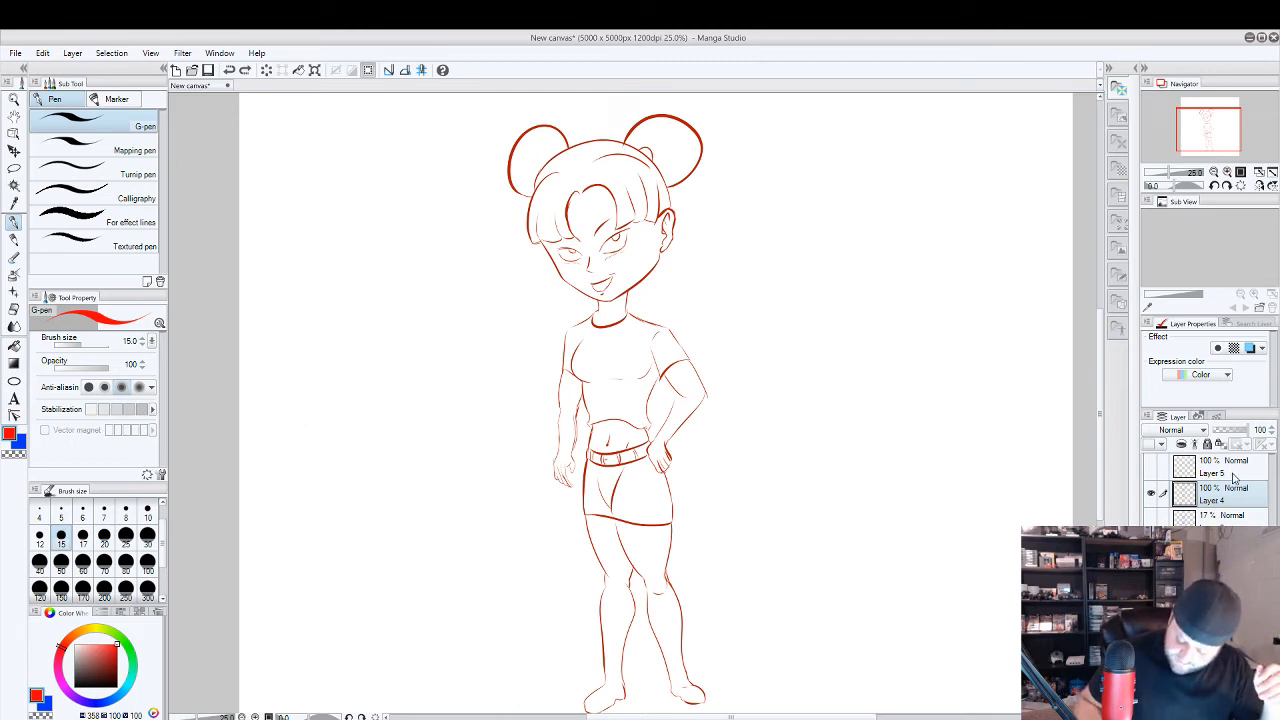
Hide Layer 4, make Layer 5 active and visible, and try a short red curve on it before undoing the stroke.
{"action": "left_click", "coordinate": [1151, 493]}
{"action": "left_click", "coordinate": [1229, 474]}
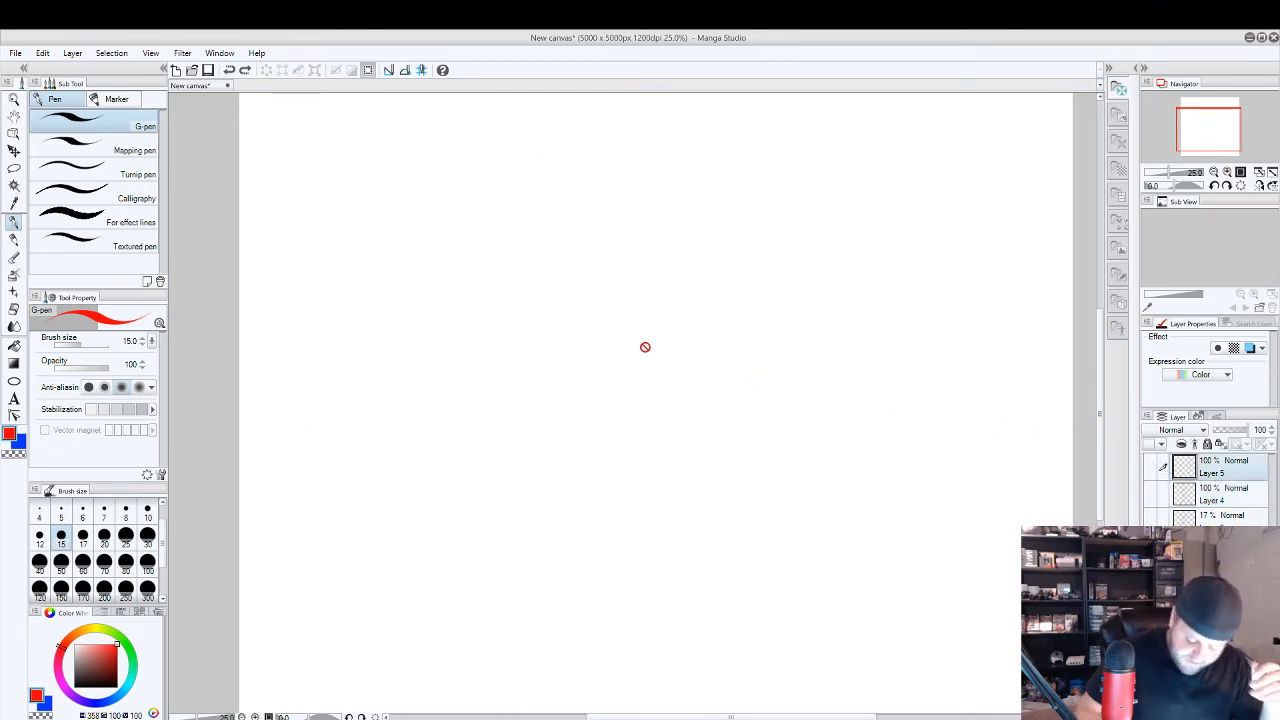
{"action": "left_click", "coordinate": [1151, 467]}
{"action": "left_click_drag", "start_coordinate": [624, 377], "coordinate": [644, 490]}
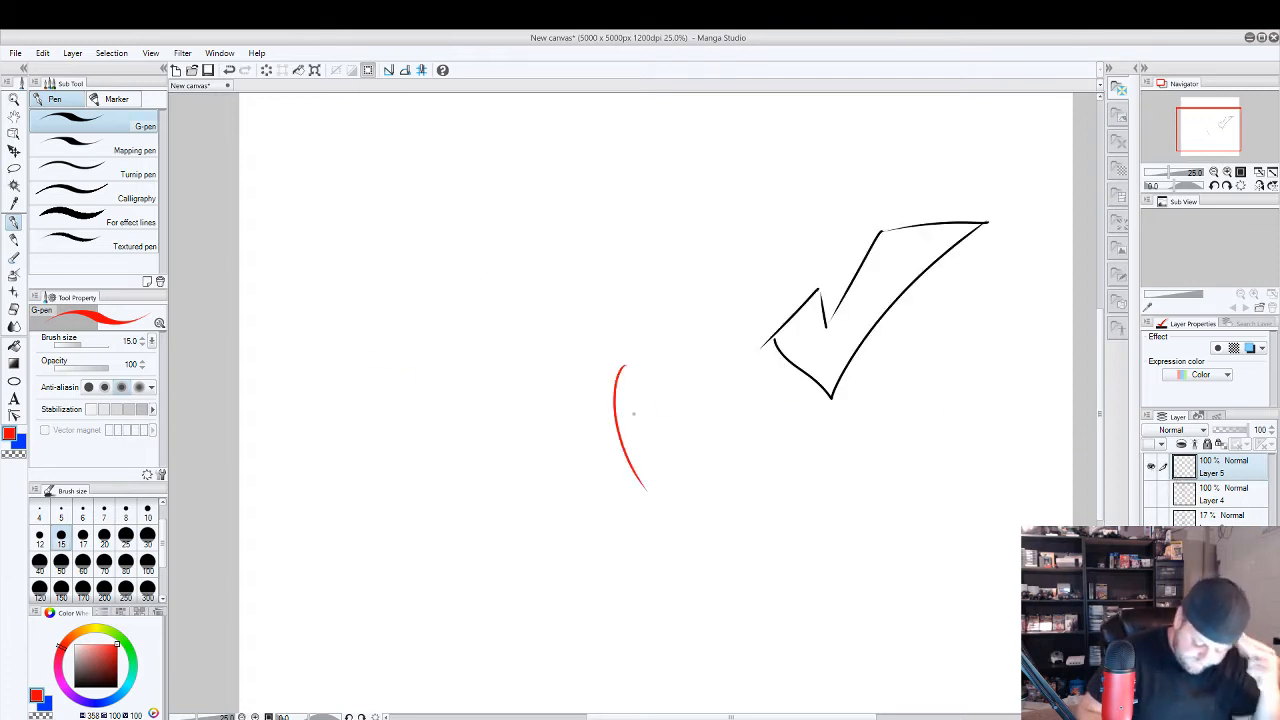
{"action": "key", "text": "ctrl+z"}
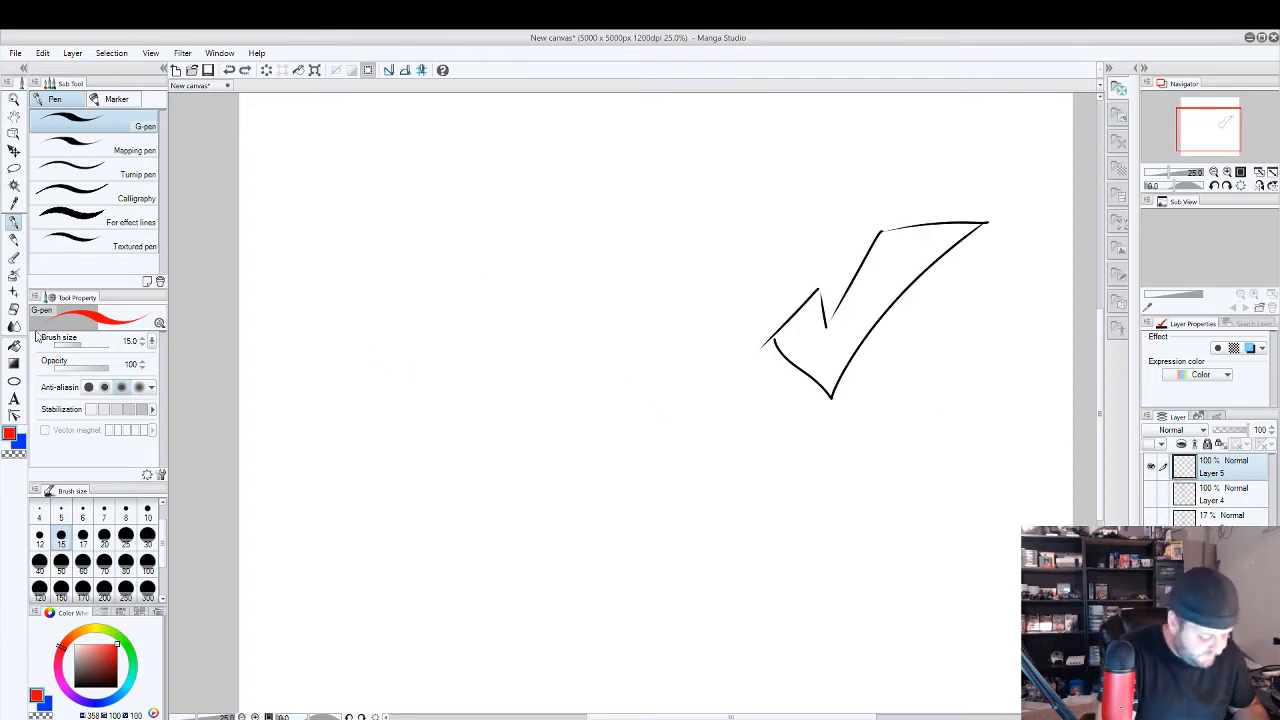
Set the colour to black, write "1." on Layer 5, and draw a small circle touching a larger oval below it.
{"action": "left_click", "coordinate": [74, 684]}
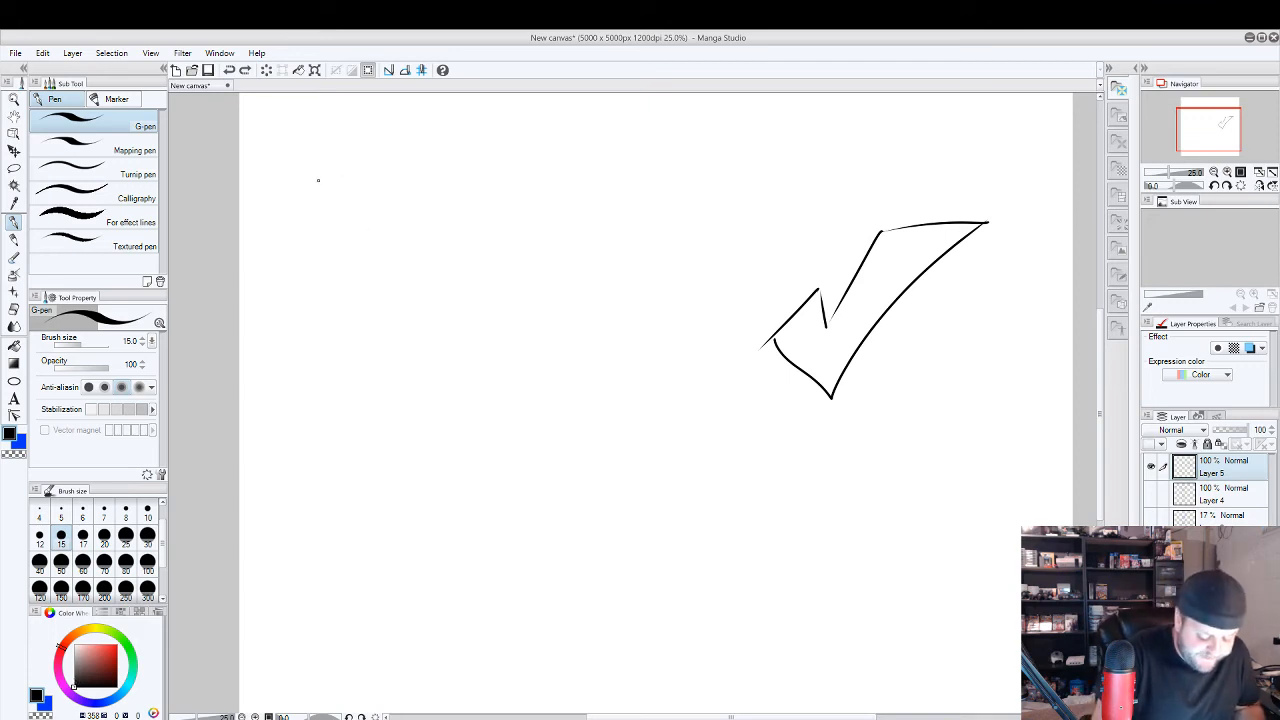
{"action": "left_click_drag", "start_coordinate": [317, 167], "coordinate": [318, 194]}
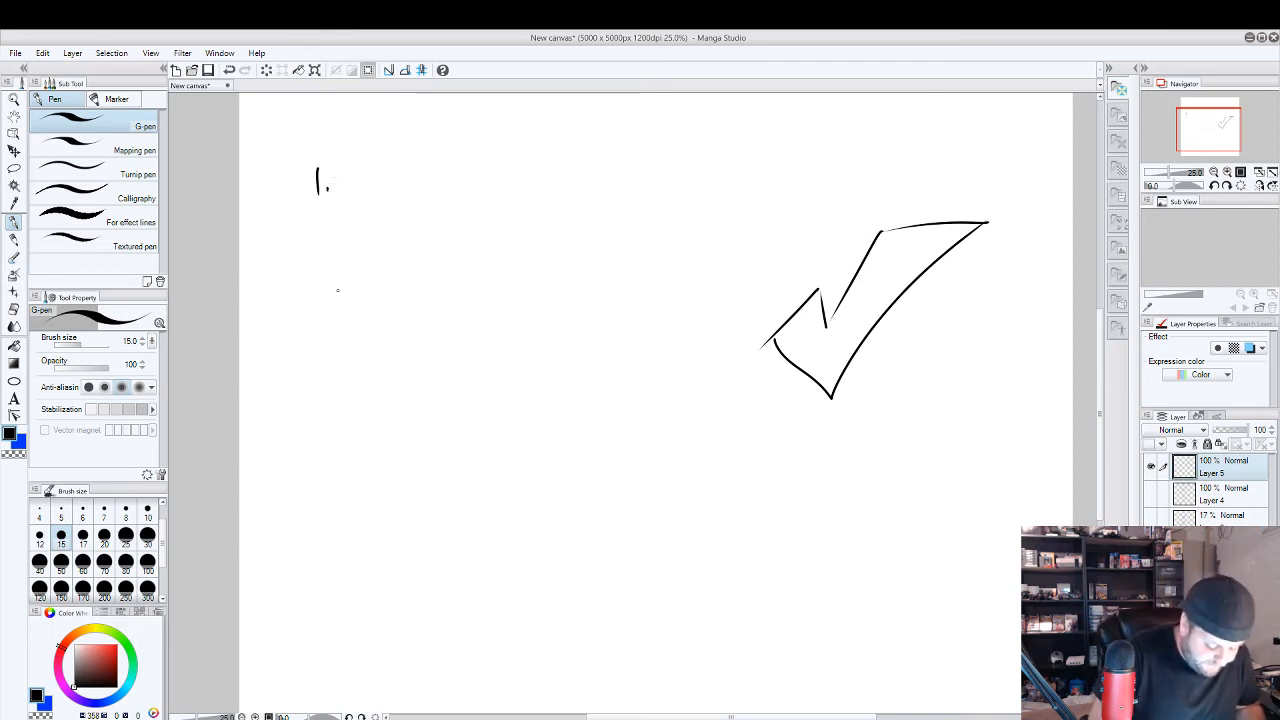
{"action": "mouse_move", "coordinate": [340, 273]}
{"action": "left_mouse_down"}
{"action": "mouse_move", "coordinate": [329, 324]}
{"action": "mouse_move", "coordinate": [339, 273]}
{"action": "left_mouse_up"}
{"action": "left_click_drag", "start_coordinate": [350, 328], "coordinate": [334, 336]}
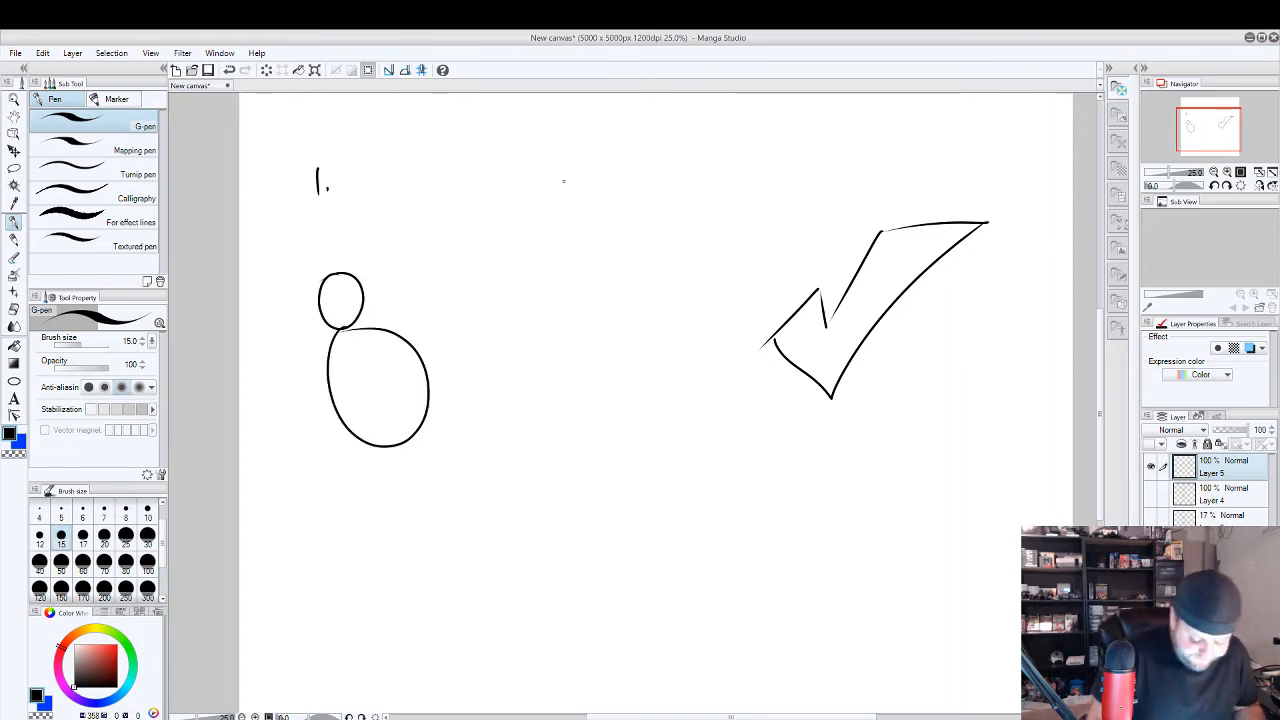
Write "2." beside the first example and sketch an owl's eared head, body outline and folded wing beneath it.
{"action": "left_click_drag", "start_coordinate": [547, 170], "coordinate": [567, 190]}
{"action": "left_click", "coordinate": [577, 187]}
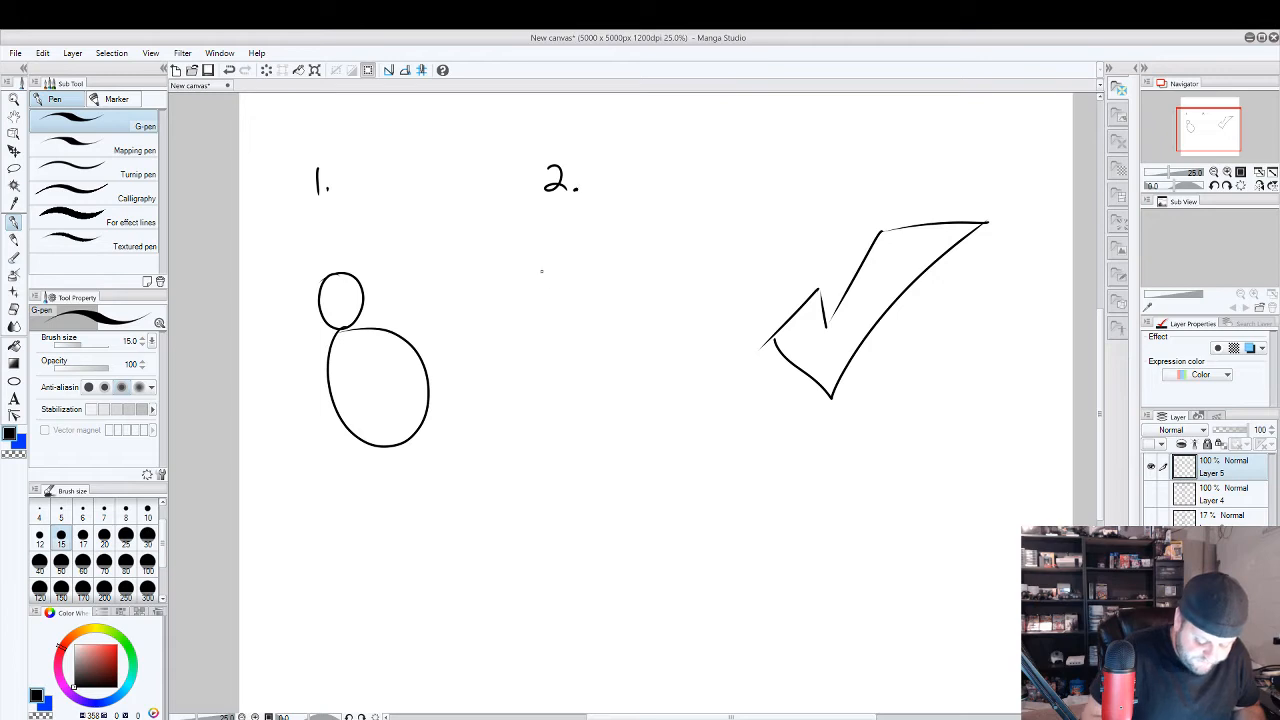
{"action": "left_click_drag", "start_coordinate": [548, 265], "coordinate": [552, 308]}
{"action": "mouse_move", "coordinate": [594, 257]}
{"action": "left_mouse_down"}
{"action": "mouse_move", "coordinate": [592, 302]}
{"action": "mouse_move", "coordinate": [600, 234]}
{"action": "mouse_move", "coordinate": [580, 250]}
{"action": "mouse_move", "coordinate": [533, 224]}
{"action": "mouse_move", "coordinate": [543, 256]}
{"action": "left_mouse_up"}
{"action": "mouse_move", "coordinate": [553, 305]}
{"action": "left_mouse_down"}
{"action": "mouse_move", "coordinate": [560, 383]}
{"action": "mouse_move", "coordinate": [597, 426]}
{"action": "left_mouse_up"}
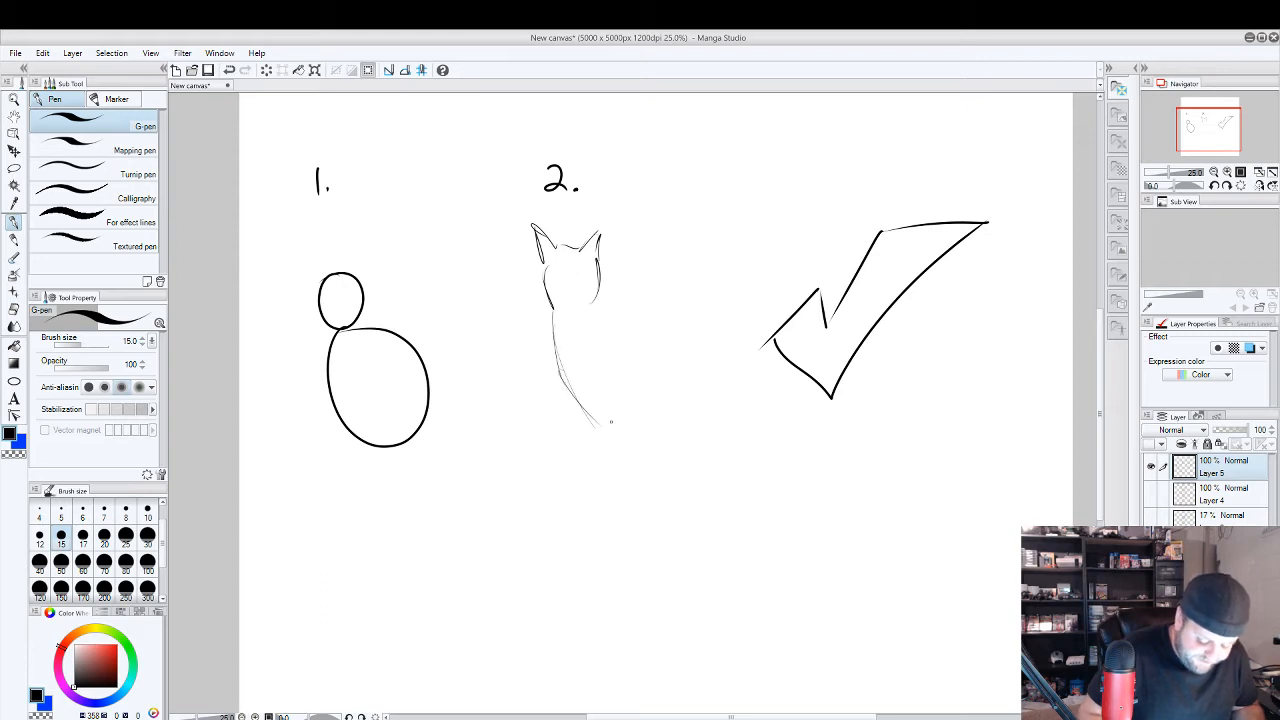
{"action": "mouse_move", "coordinate": [601, 303]}
{"action": "left_mouse_down"}
{"action": "mouse_move", "coordinate": [647, 395]}
{"action": "mouse_move", "coordinate": [583, 354]}
{"action": "left_mouse_up"}
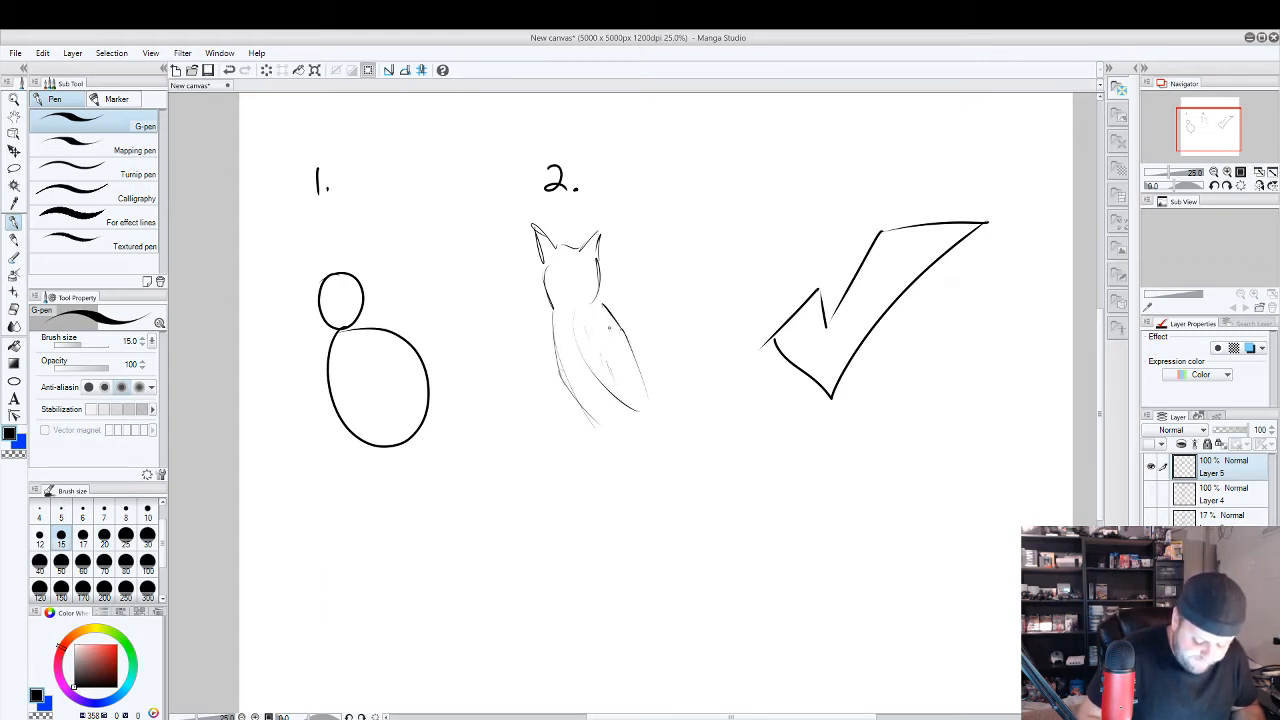
Add the eyes, beak, legs and clawed feet to the owl sketch.
{"action": "mouse_move", "coordinate": [557, 265]}
{"action": "left_mouse_down"}
{"action": "mouse_move", "coordinate": [578, 265]}
{"action": "mouse_move", "coordinate": [567, 293]}
{"action": "left_mouse_up"}
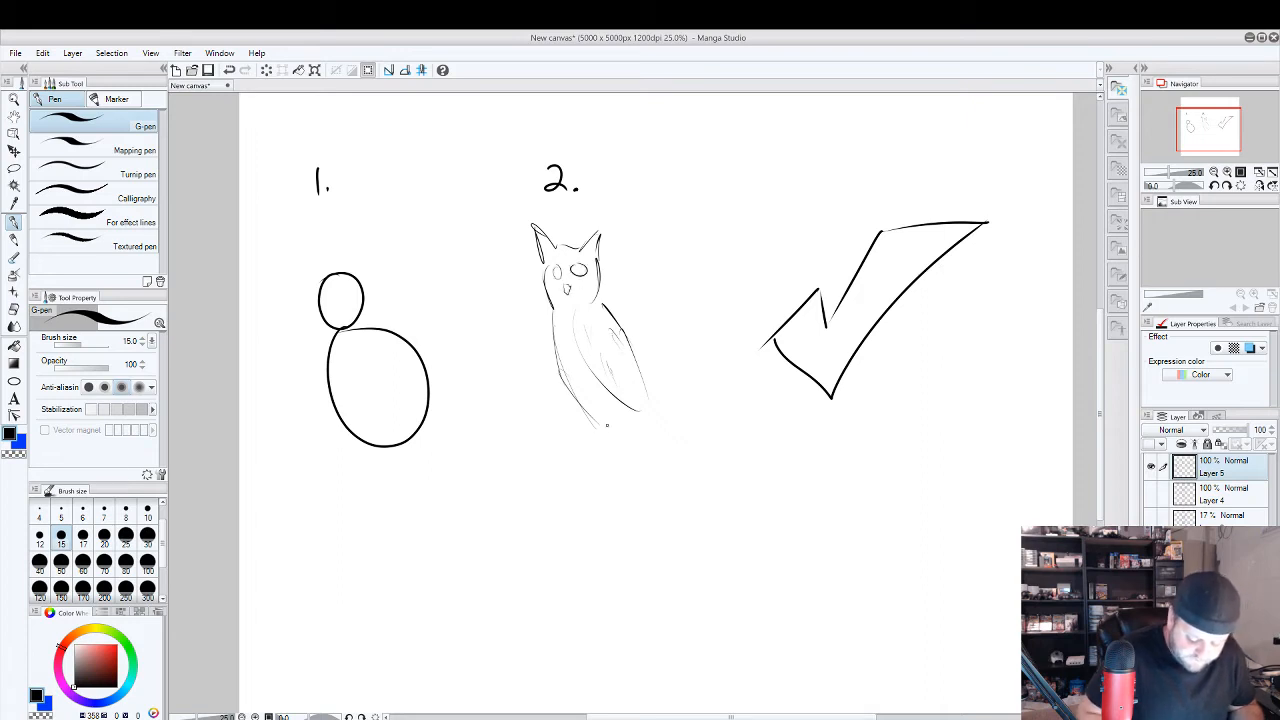
{"action": "mouse_move", "coordinate": [612, 428]}
{"action": "left_mouse_down"}
{"action": "mouse_move", "coordinate": [614, 452]}
{"action": "mouse_move", "coordinate": [582, 476]}
{"action": "mouse_move", "coordinate": [618, 488]}
{"action": "left_mouse_up"}
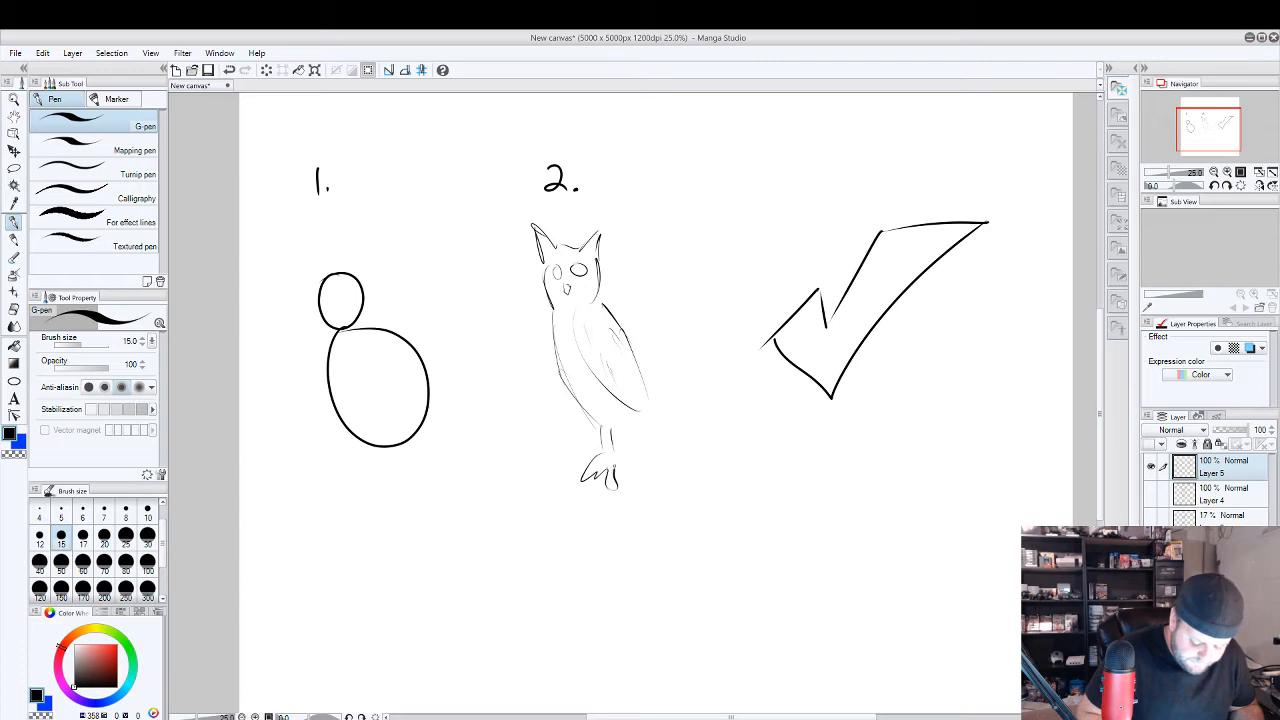
{"action": "mouse_move", "coordinate": [643, 412]}
{"action": "left_mouse_down"}
{"action": "mouse_move", "coordinate": [630, 472]}
{"action": "mouse_move", "coordinate": [648, 456]}
{"action": "left_mouse_up"}
{"action": "left_click_drag", "start_coordinate": [644, 430], "coordinate": [660, 468]}
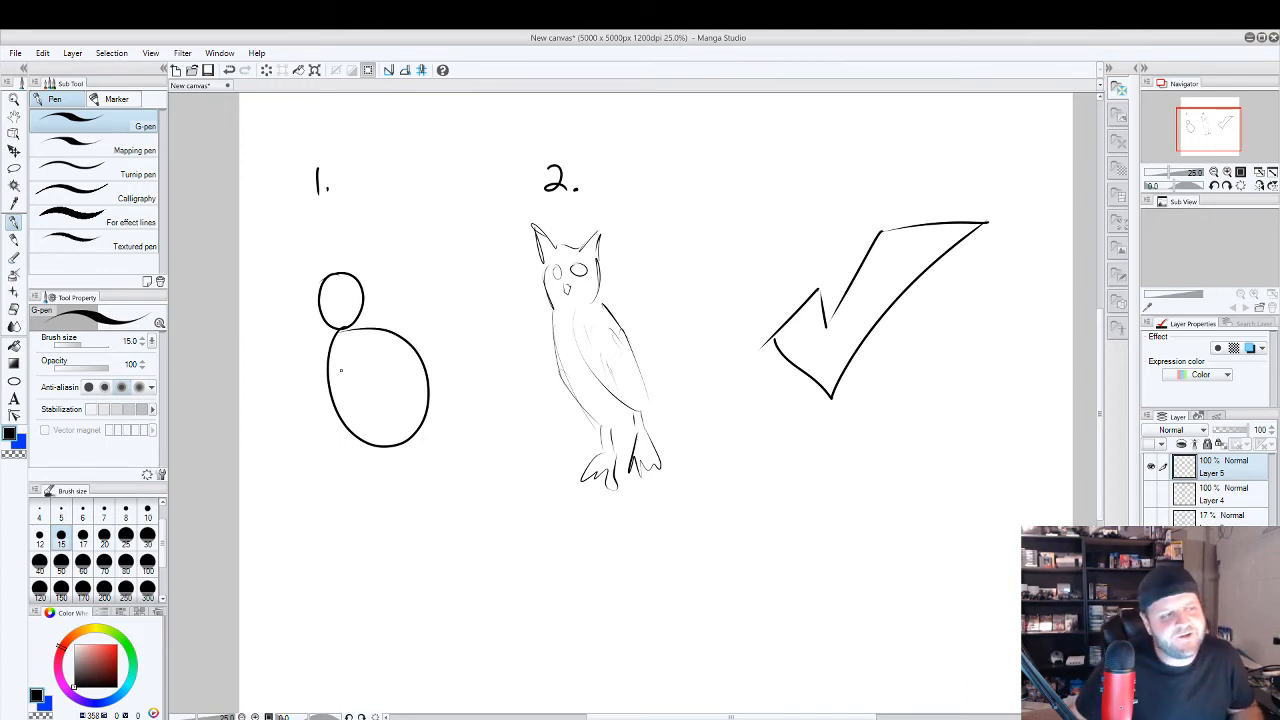
Undo the whole owl sketch and its "2." label, keeping the first example and the check mark.
{"action": "key", "text": "ctrl+z"}
{"action": "key", "text": "ctrl+z"}
{"action": "key", "text": "ctrl+z"}
{"action": "key", "text": "ctrl+z"}
{"action": "key", "text": "ctrl+z"}
{"action": "key", "text": "ctrl+z"}
{"action": "key", "text": "ctrl+z"}
{"action": "key", "text": "ctrl+z"}
{"action": "key", "text": "ctrl+z"}
{"action": "key", "text": "ctrl+z"}
{"action": "key", "text": "ctrl+z"}
{"action": "key", "text": "ctrl+z"}
{"action": "key", "text": "e"}
{"action": "key", "text": "ctrl+z"}
{"action": "key", "text": "ctrl+z"}
{"action": "key", "text": "ctrl+z"}
{"action": "key", "text": "ctrl+z"}
{"action": "key", "text": "ctrl+z"}
{"action": "key", "text": "ctrl+z"}
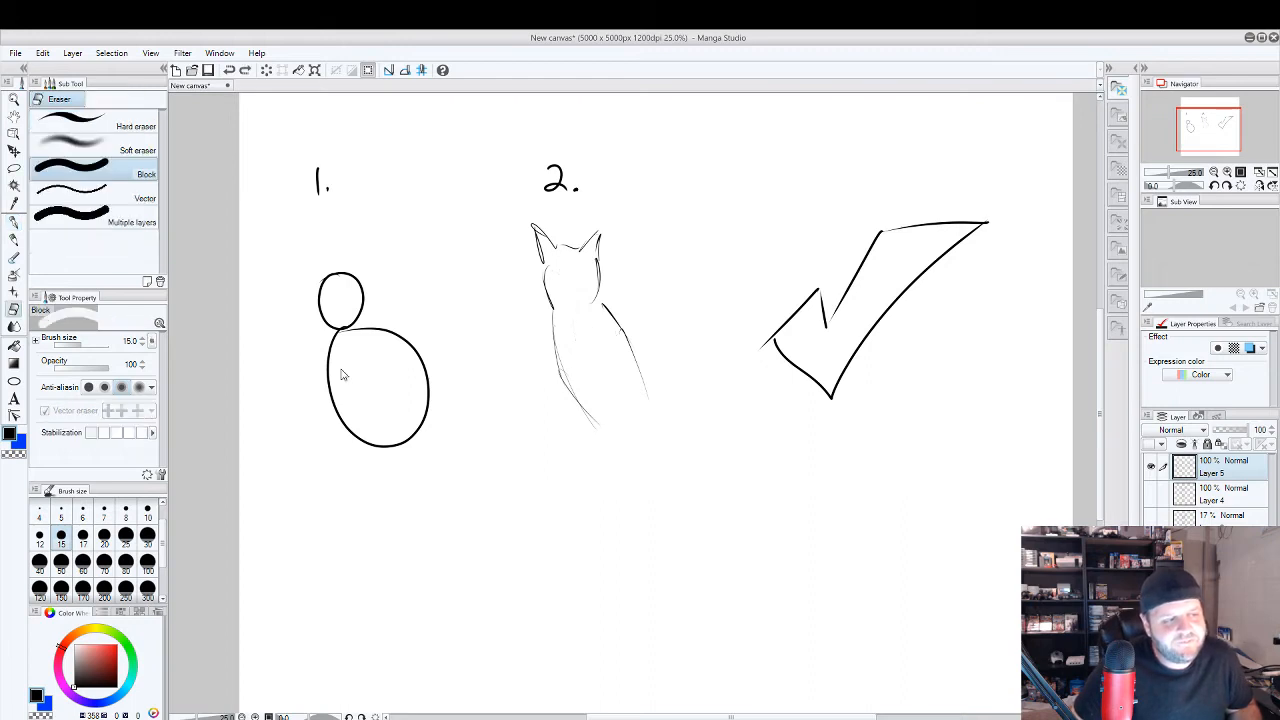
{"action": "key", "text": "ctrl+z"}
{"action": "key", "text": "ctrl+z"}
{"action": "key", "text": "ctrl+z"}
{"action": "key", "text": "ctrl+z"}
{"action": "key", "text": "ctrl+z"}
{"action": "key", "text": "ctrl+z"}
{"action": "key", "text": "ctrl+z"}
{"action": "key", "text": "ctrl+z"}
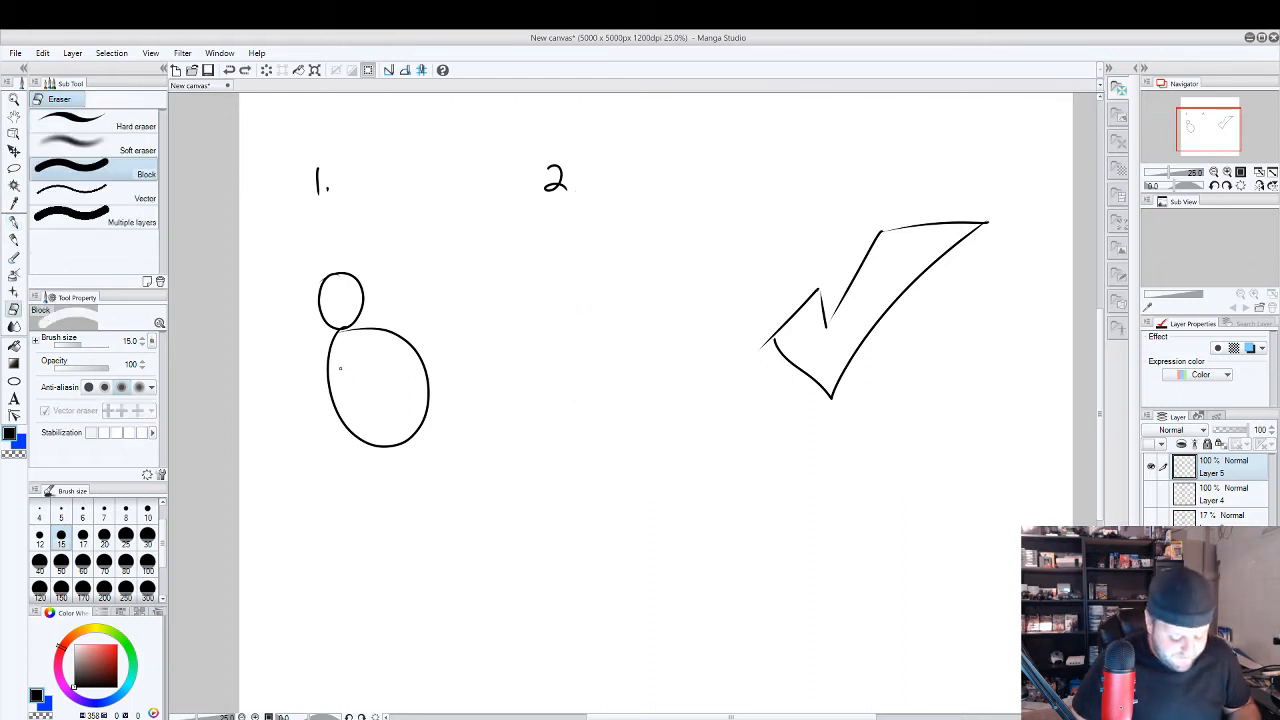
{"action": "key", "text": "ctrl+z"}
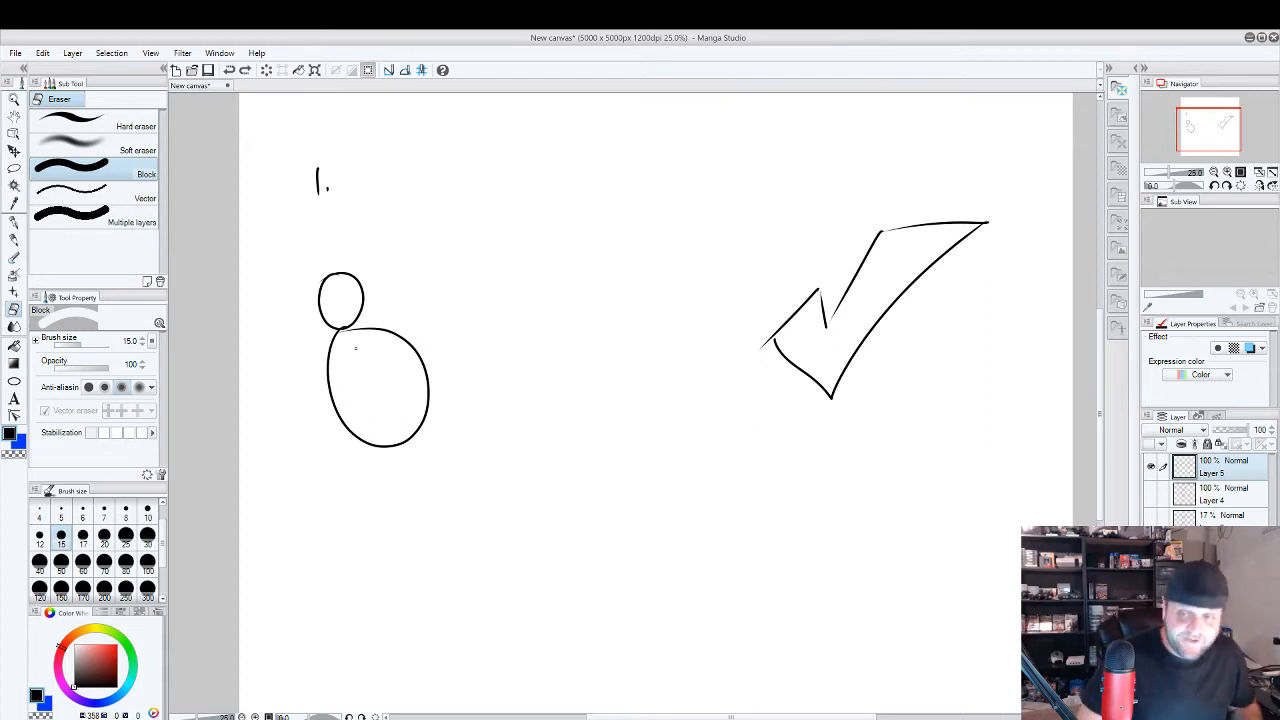
Undo the first example's circle, oval and "1." label, keeping only the check mark.
{"action": "key", "text": "ctrl+z"}
{"action": "key", "text": "ctrl+z"}
{"action": "key", "text": "ctrl+z"}
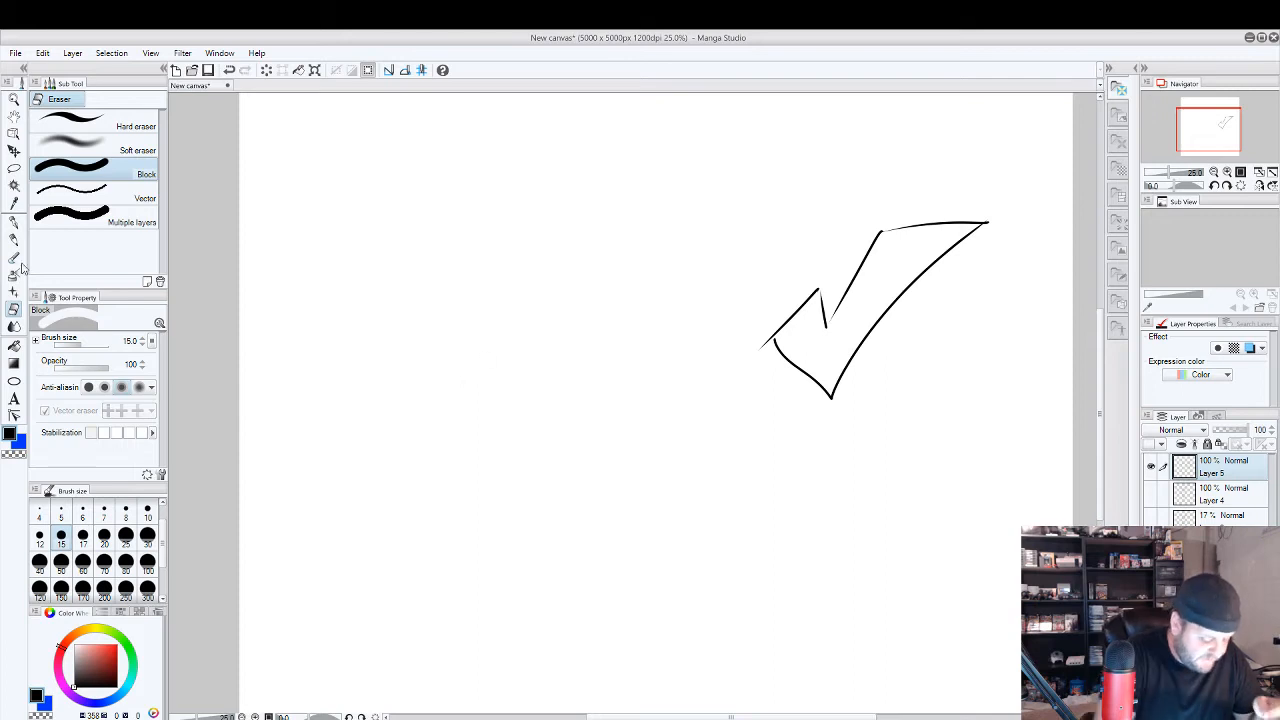
Draw a small red G-pen cartoon face near the canvas centre, with cross guidelines, facial features, round ears and spiky hair.
{"action": "key", "text": "p"}
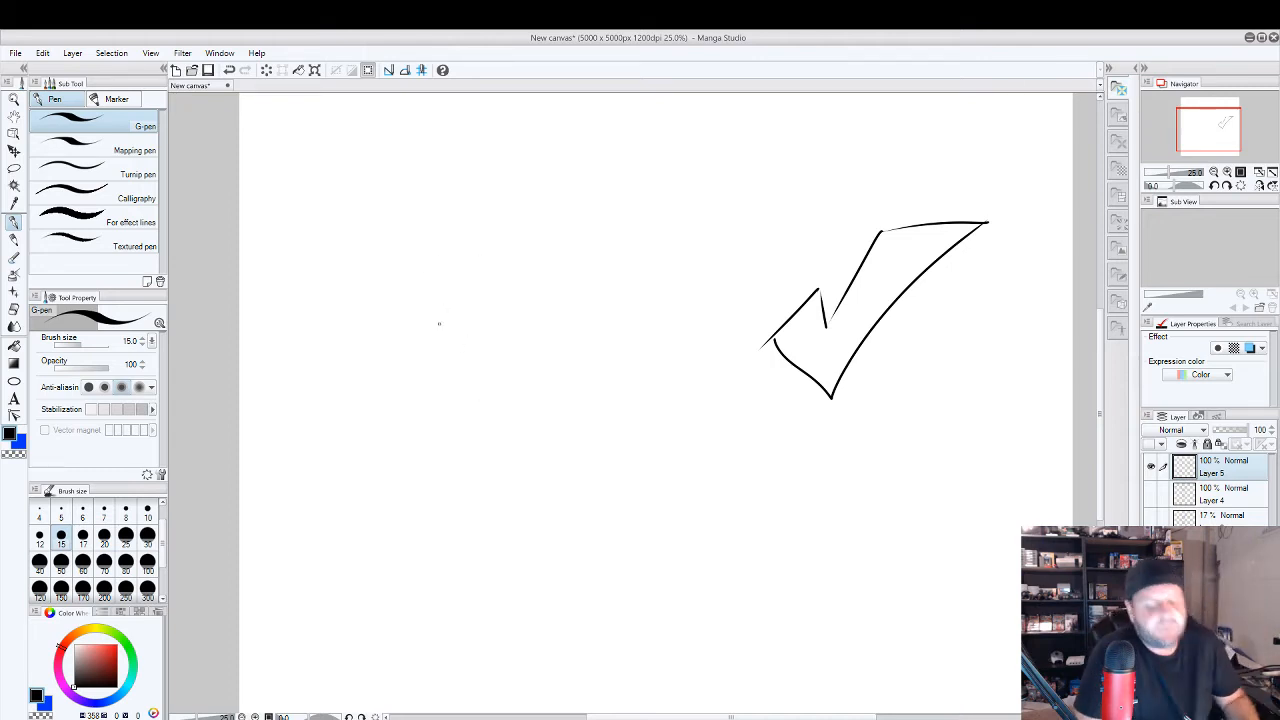
{"action": "left_click", "coordinate": [117, 645]}
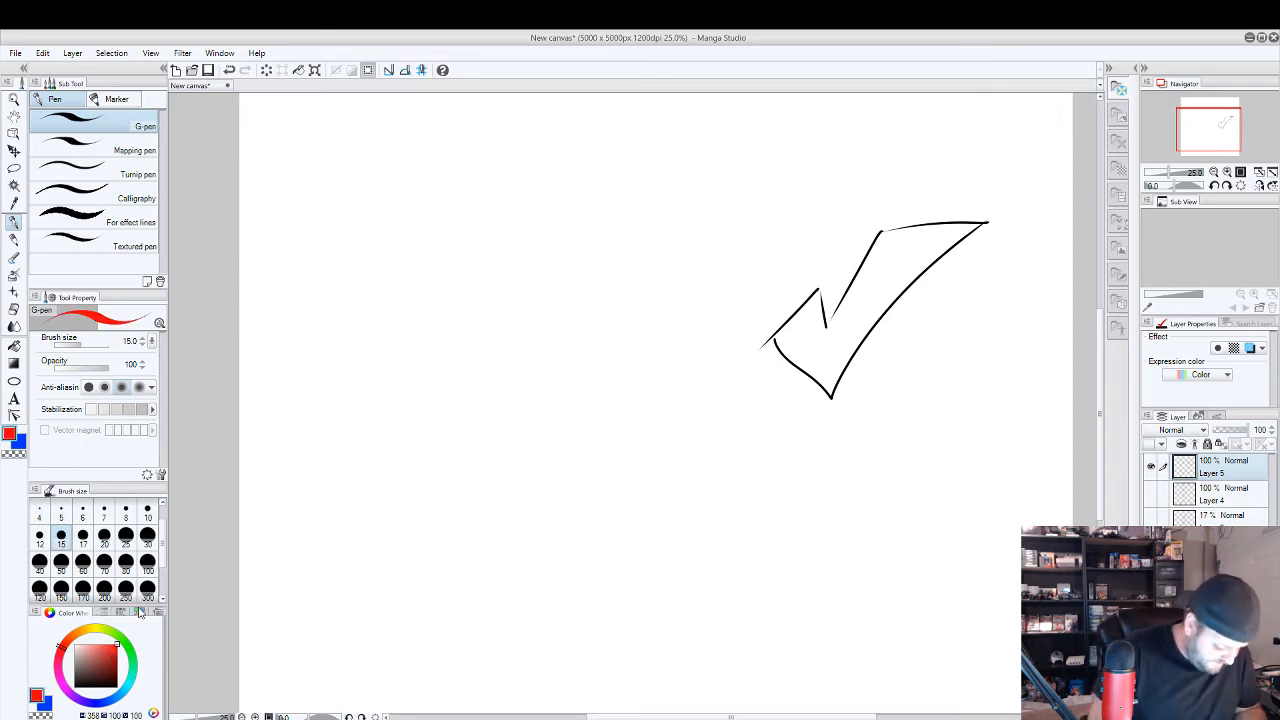
{"action": "left_click_drag", "start_coordinate": [462, 297], "coordinate": [461, 328]}
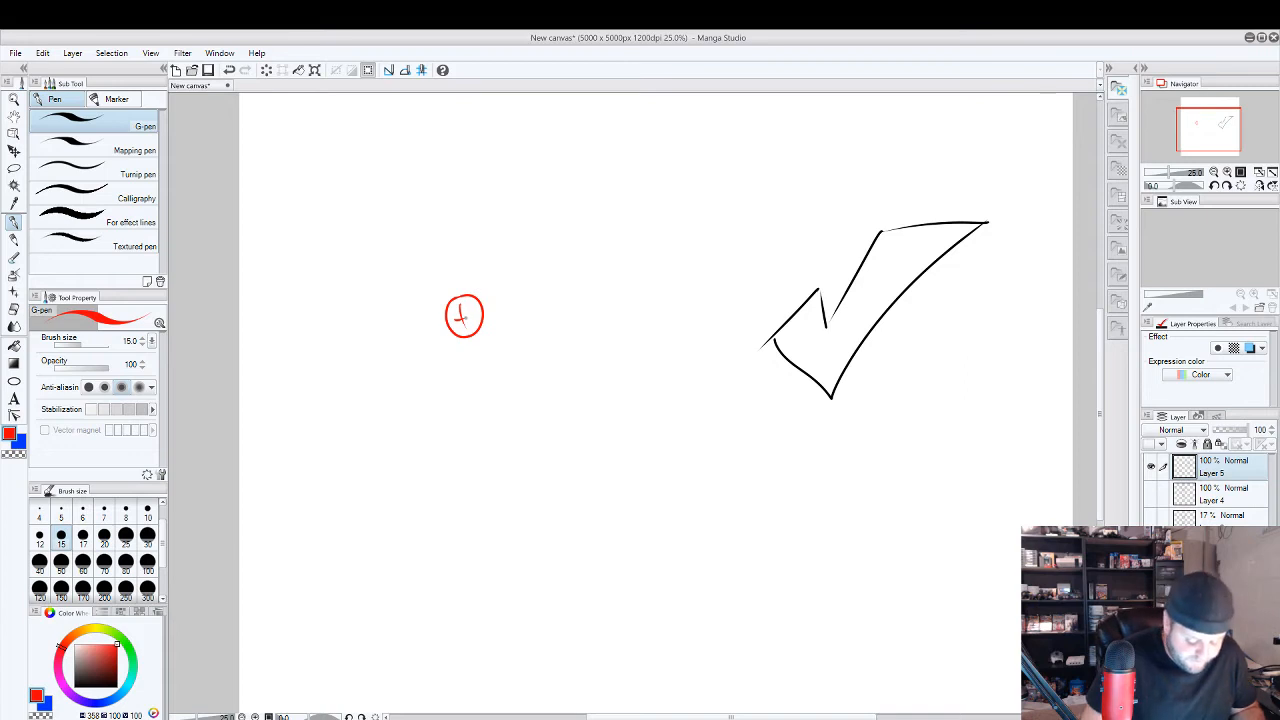
{"action": "mouse_move", "coordinate": [465, 318]}
{"action": "left_mouse_down"}
{"action": "mouse_move", "coordinate": [476, 307]}
{"action": "mouse_move", "coordinate": [460, 313]}
{"action": "mouse_move", "coordinate": [471, 330]}
{"action": "mouse_move", "coordinate": [446, 272]}
{"action": "mouse_move", "coordinate": [488, 272]}
{"action": "mouse_move", "coordinate": [494, 313]}
{"action": "mouse_move", "coordinate": [442, 330]}
{"action": "left_mouse_up"}
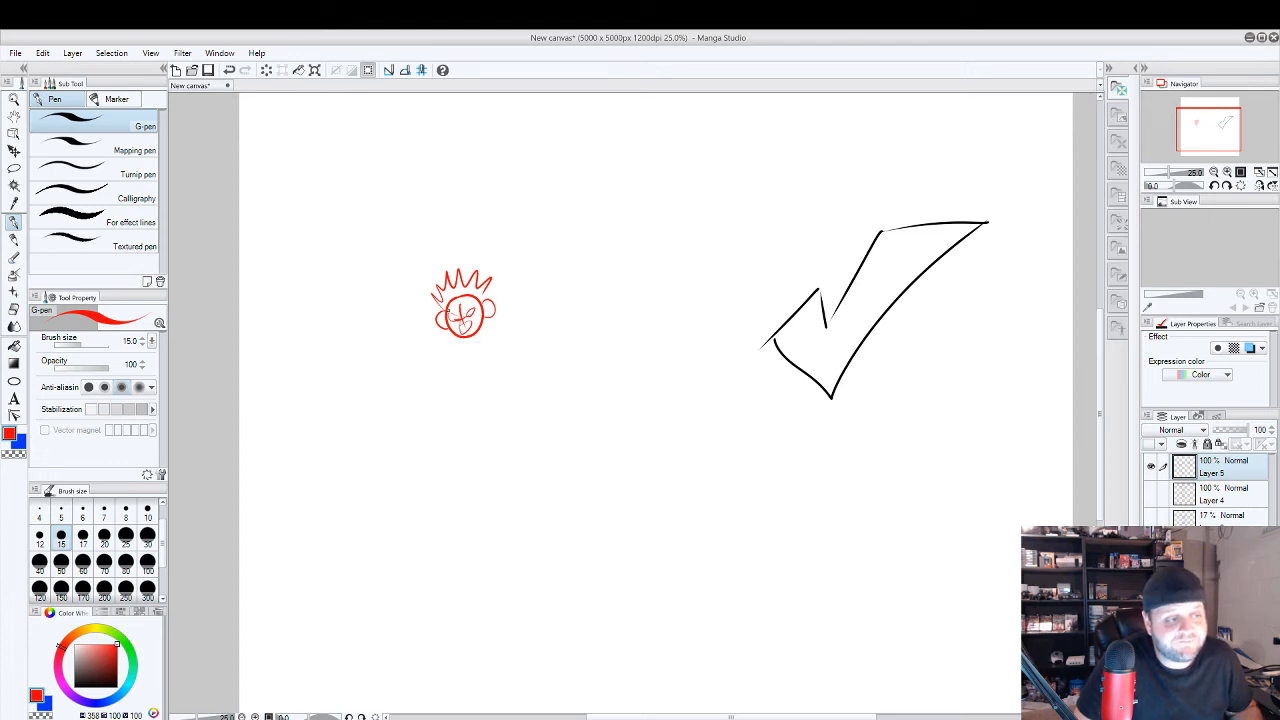
Undo the whole red cartoon face, including its head circle and guidelines.
{"action": "key", "text": "ctrl+z"}
{"action": "key", "text": "ctrl+z"}
{"action": "key", "text": "ctrl+z"}
{"action": "scroll", "coordinate": [448, 310], "scroll_direction": "up", "scroll_amount": 1}
{"action": "key", "text": "ctrl+z"}
{"action": "key", "text": "ctrl+z"}
{"action": "key", "text": "ctrl+z"}
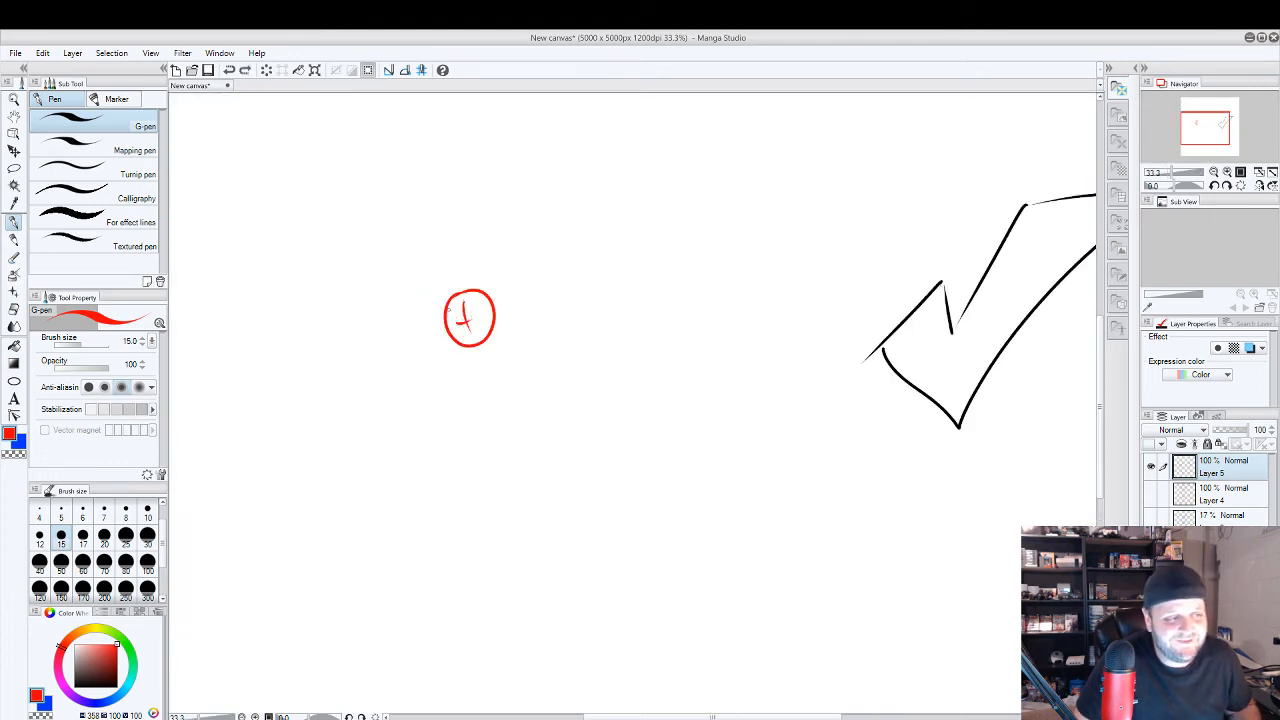
{"action": "key", "text": "ctrl+z"}
{"action": "key", "text": "ctrl+z"}
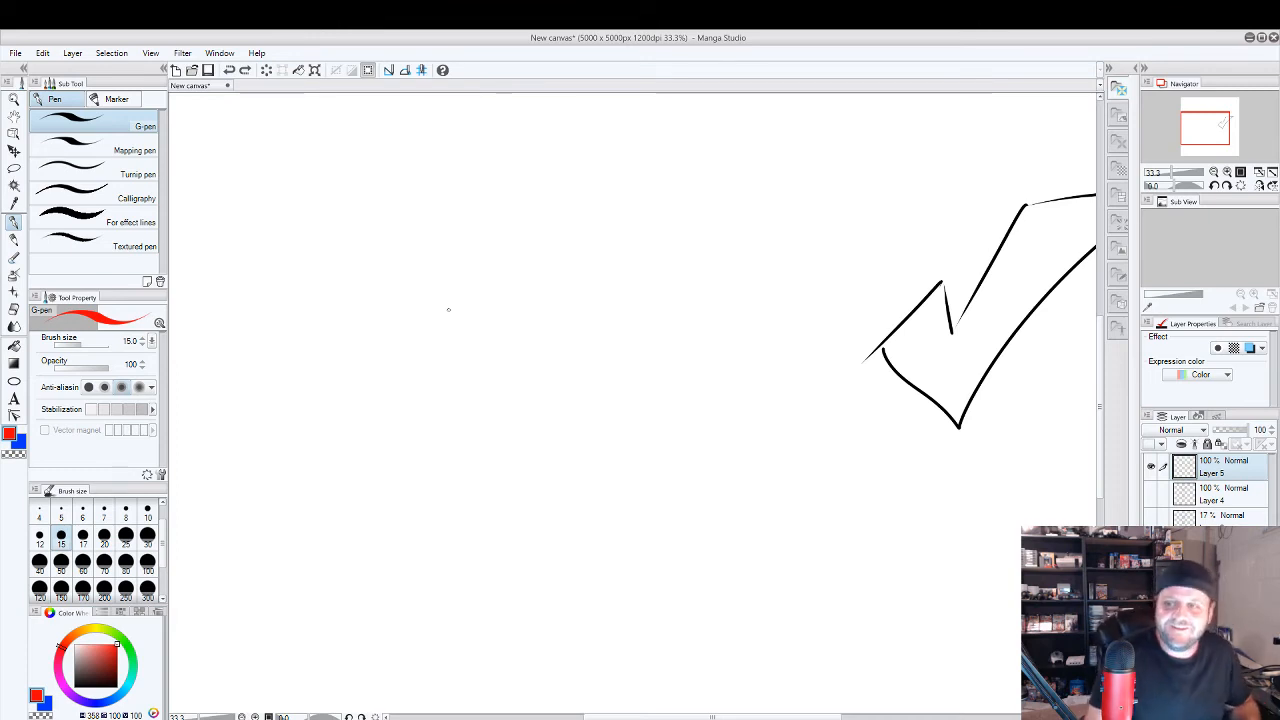
Set the G-pen size to 30 and the colour to near black, then draw a short and a long pair of curving lines.
{"action": "key", "text": "]"}
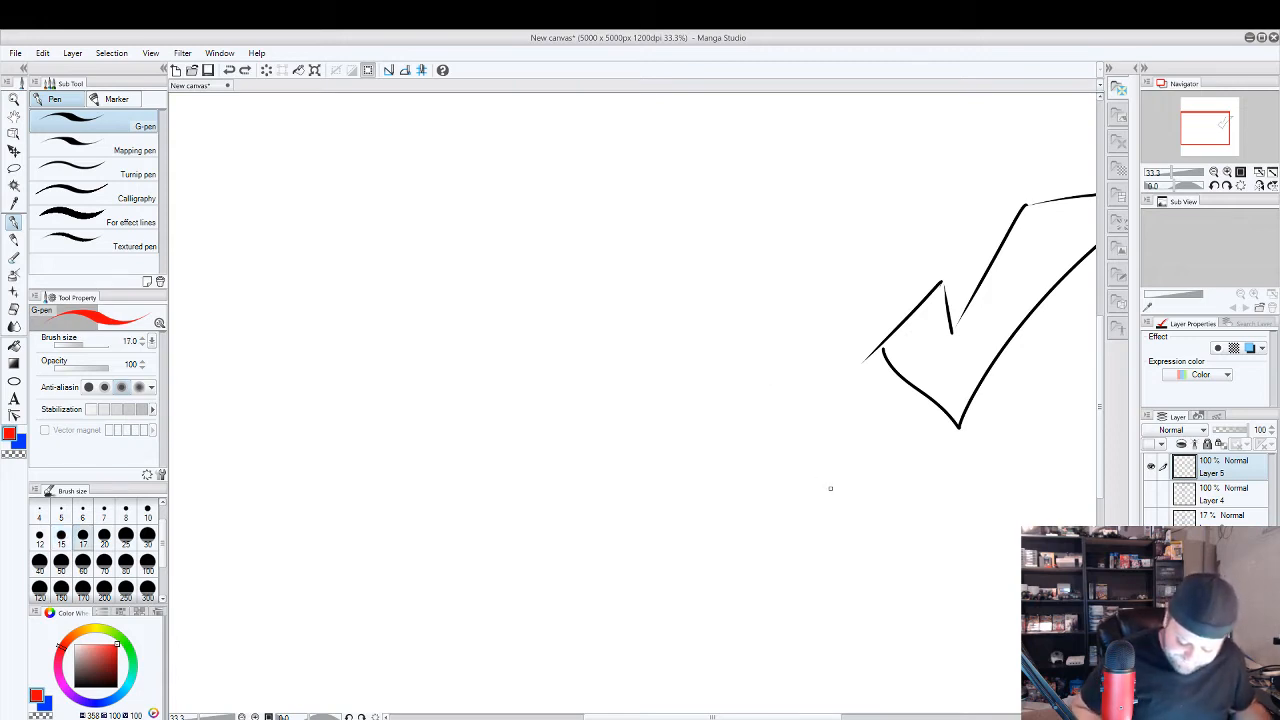
{"action": "key", "text": "]"}
{"action": "key", "text": "]"}
{"action": "key", "text": "]"}
{"action": "scroll", "coordinate": [829, 483], "scroll_direction": "down", "scroll_amount": 1}
{"action": "left_click_drag", "start_coordinate": [831, 483], "coordinate": [754, 520]}
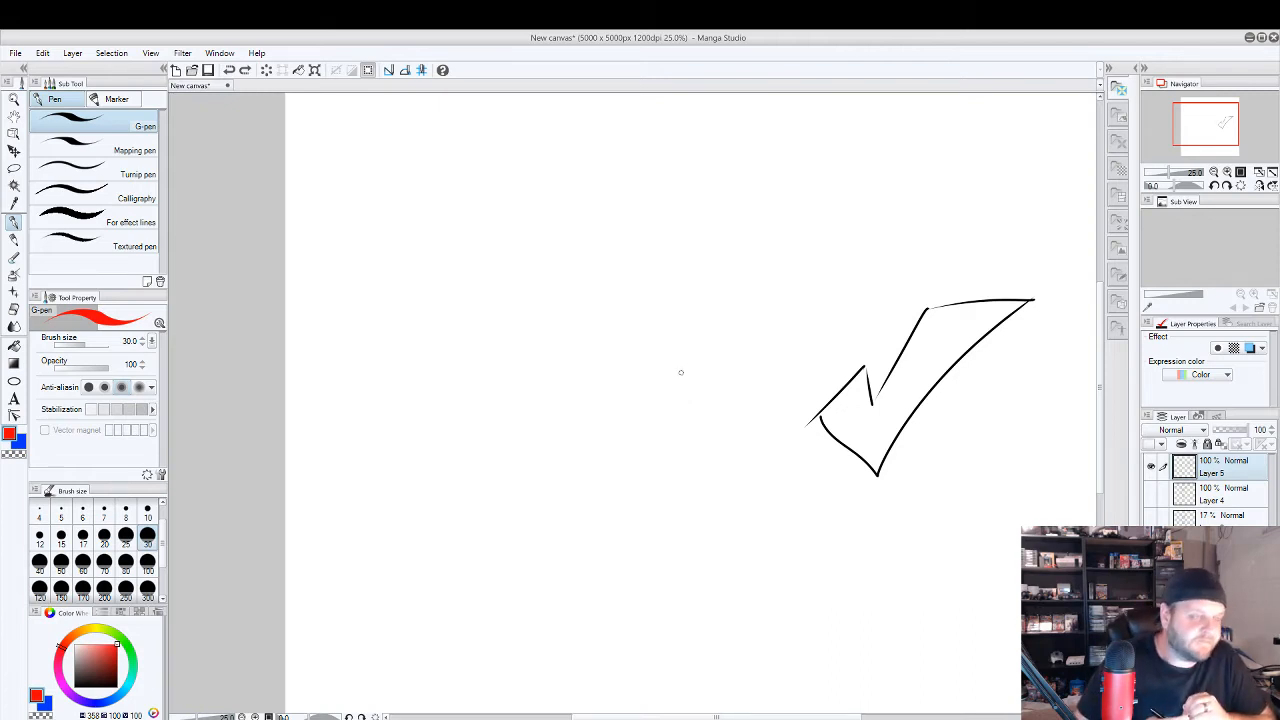
{"action": "left_click", "coordinate": [81, 680]}
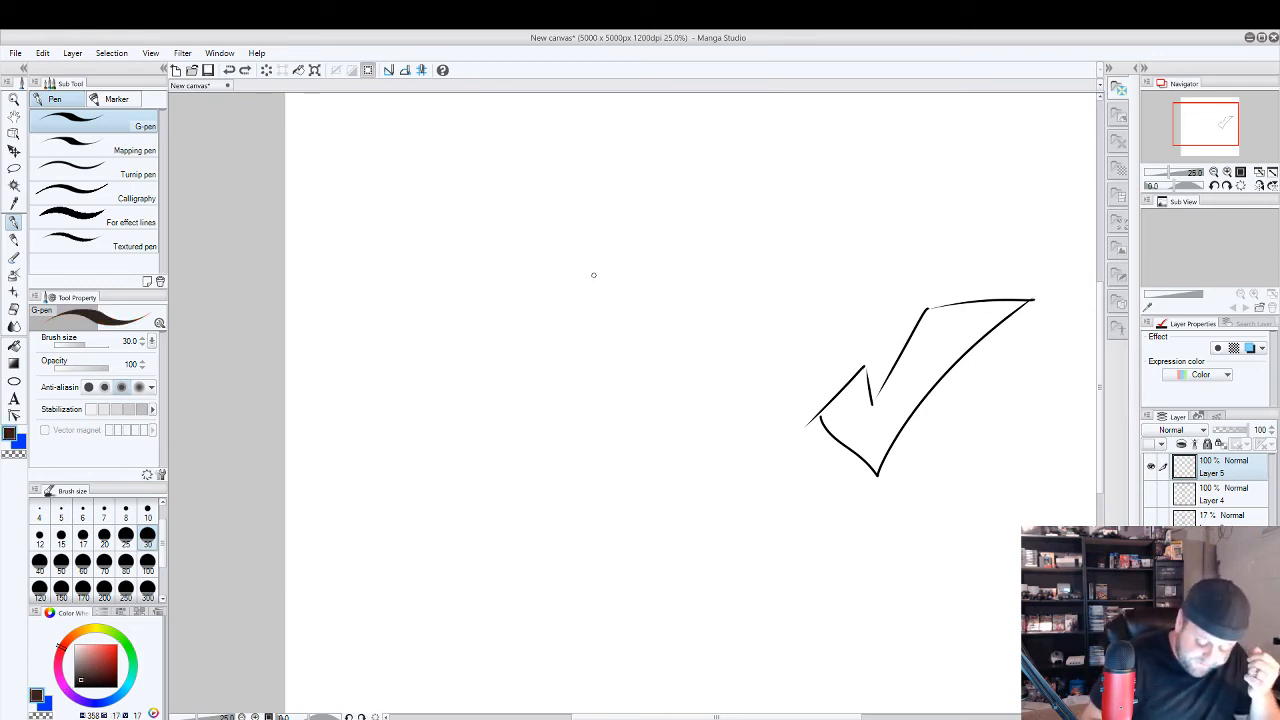
{"action": "mouse_move", "coordinate": [598, 268]}
{"action": "left_mouse_down"}
{"action": "mouse_move", "coordinate": [581, 345]}
{"action": "mouse_move", "coordinate": [597, 284]}
{"action": "left_mouse_up"}
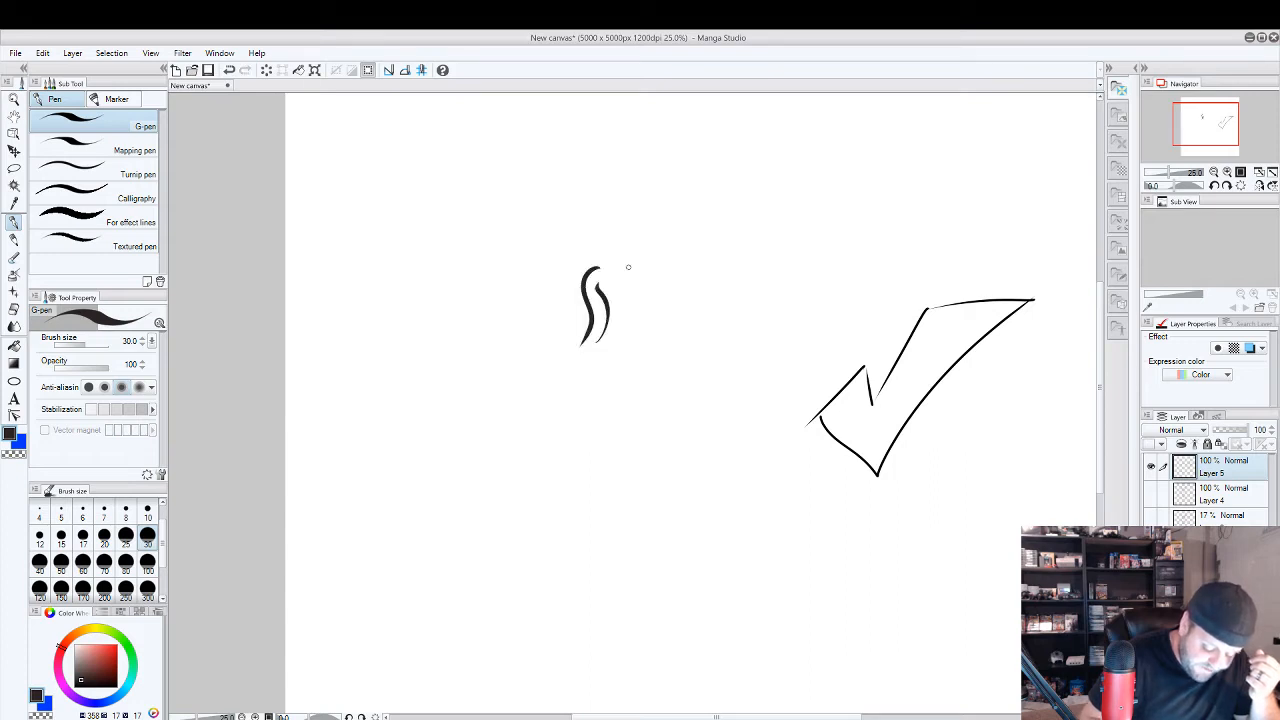
{"action": "mouse_move", "coordinate": [674, 268]}
{"action": "left_mouse_down"}
{"action": "mouse_move", "coordinate": [678, 368]}
{"action": "mouse_move", "coordinate": [628, 388]}
{"action": "mouse_move", "coordinate": [638, 412]}
{"action": "mouse_move", "coordinate": [704, 296]}
{"action": "mouse_move", "coordinate": [665, 272]}
{"action": "left_mouse_up"}
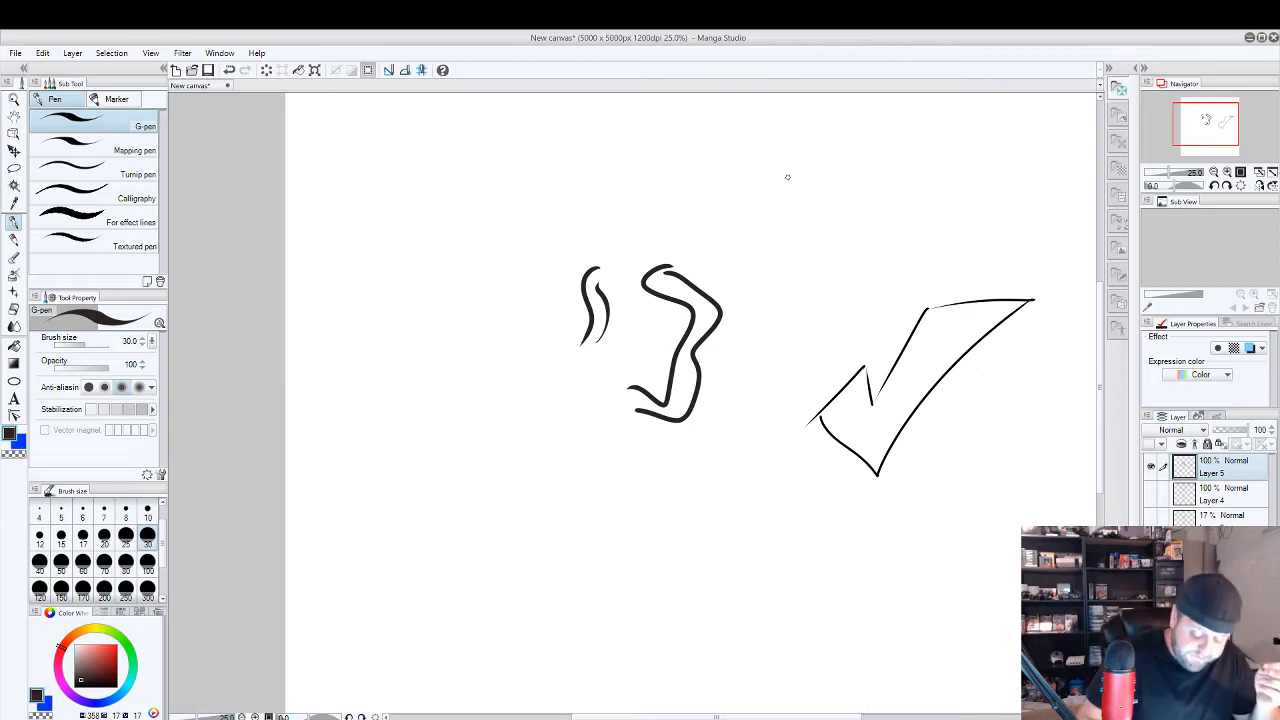
Draw two angry slanted eyes with pupils and a gritted-teeth mouth above the check mark.
{"action": "mouse_move", "coordinate": [754, 170]}
{"action": "left_mouse_down"}
{"action": "mouse_move", "coordinate": [780, 226]}
{"action": "mouse_move", "coordinate": [746, 174]}
{"action": "left_mouse_up"}
{"action": "mouse_move", "coordinate": [849, 185]}
{"action": "left_mouse_down"}
{"action": "mouse_move", "coordinate": [886, 200]}
{"action": "mouse_move", "coordinate": [837, 199]}
{"action": "mouse_move", "coordinate": [866, 175]}
{"action": "left_mouse_up"}
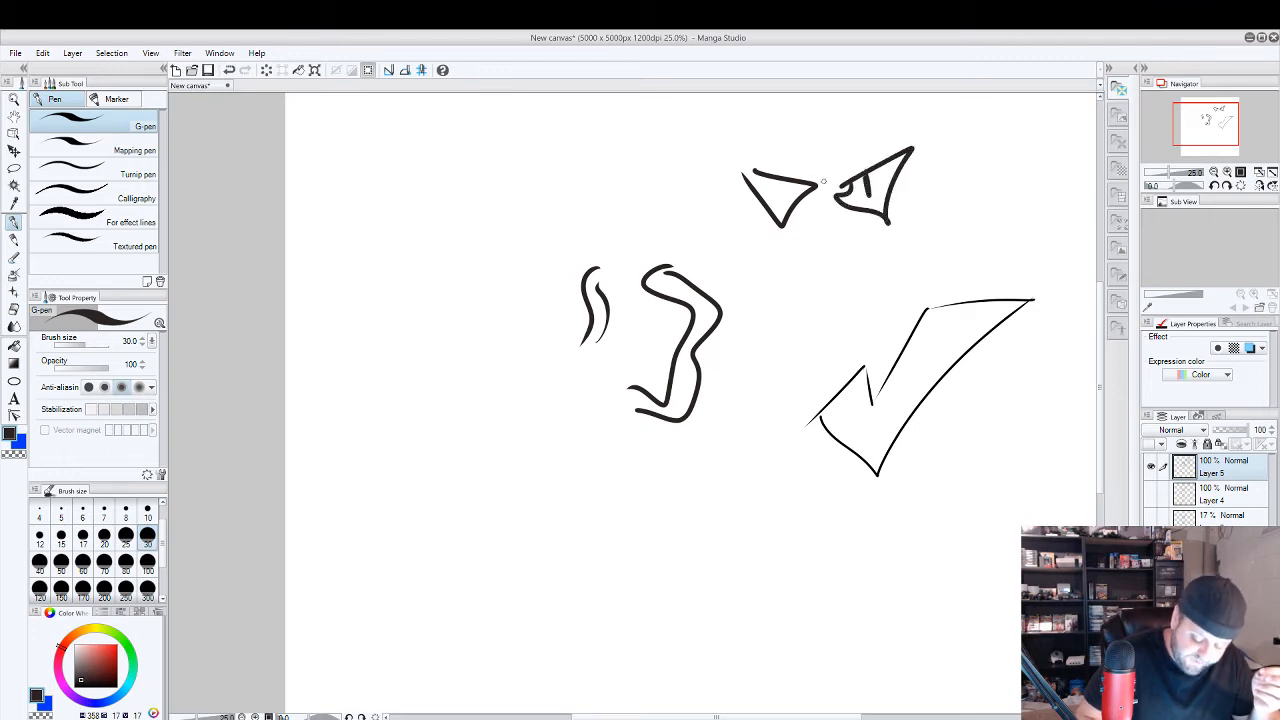
{"action": "left_click_drag", "start_coordinate": [773, 190], "coordinate": [783, 180]}
{"action": "mouse_move", "coordinate": [808, 226]}
{"action": "left_mouse_down"}
{"action": "mouse_move", "coordinate": [798, 232]}
{"action": "mouse_move", "coordinate": [852, 240]}
{"action": "mouse_move", "coordinate": [828, 256]}
{"action": "left_mouse_up"}
{"action": "left_click_drag", "start_coordinate": [840, 226], "coordinate": [840, 254]}
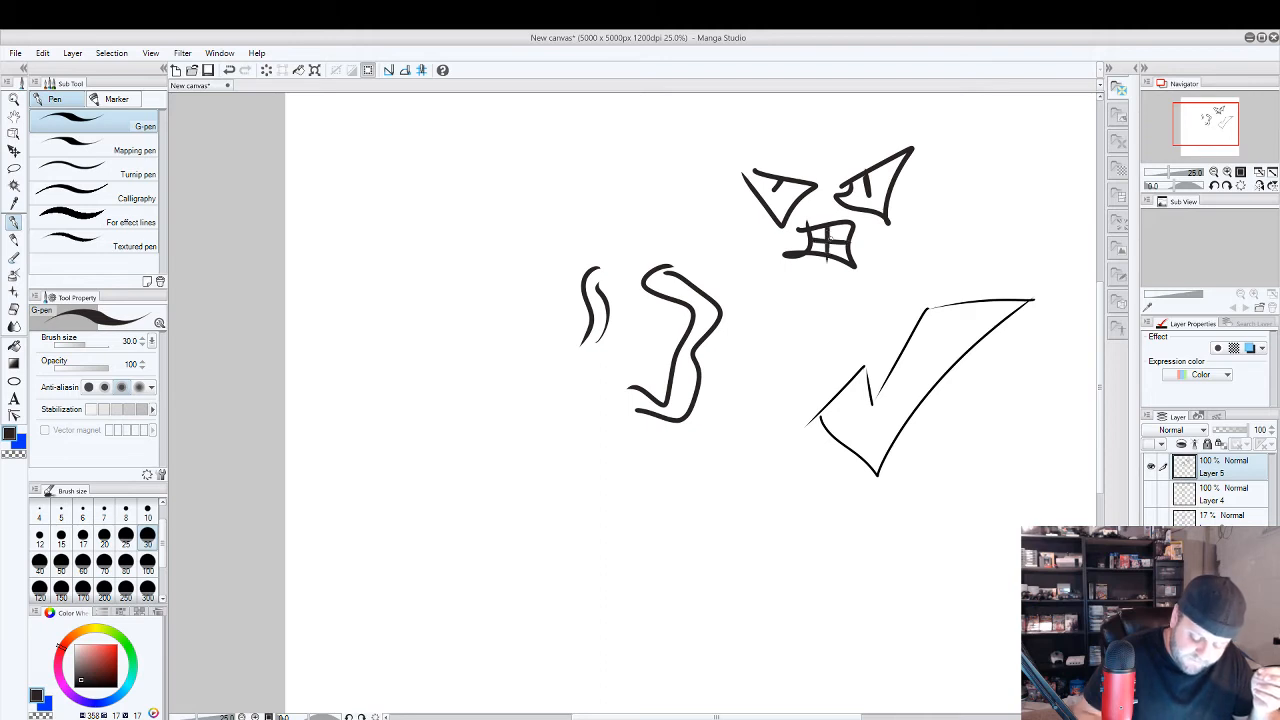
Add the pointed brow, curved forehead, cheek lines and a square jaw around the angry eyes and mouth.
{"action": "mouse_move", "coordinate": [744, 162]}
{"action": "left_mouse_down"}
{"action": "mouse_move", "coordinate": [750, 118]}
{"action": "mouse_move", "coordinate": [777, 163]}
{"action": "left_mouse_up"}
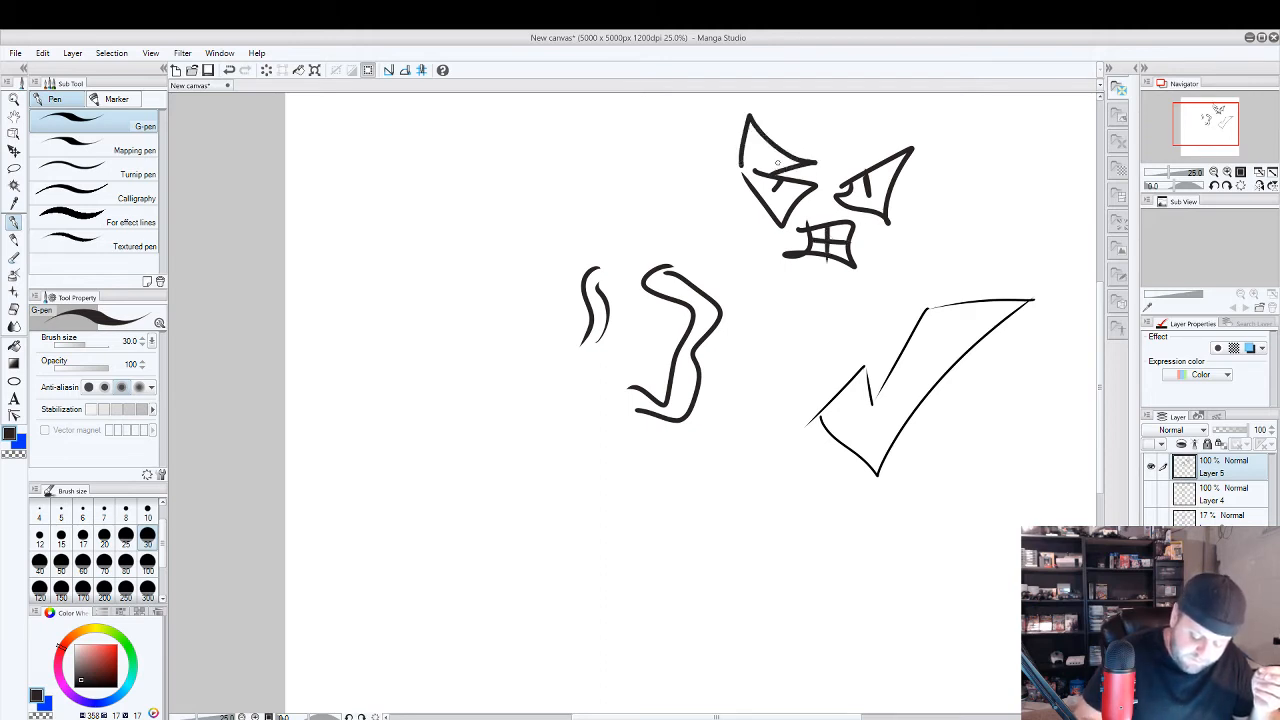
{"action": "mouse_move", "coordinate": [903, 152]}
{"action": "left_mouse_down"}
{"action": "mouse_move", "coordinate": [900, 128]}
{"action": "mouse_move", "coordinate": [752, 132]}
{"action": "mouse_move", "coordinate": [850, 150]}
{"action": "mouse_move", "coordinate": [855, 170]}
{"action": "left_mouse_up"}
{"action": "mouse_move", "coordinate": [758, 204]}
{"action": "left_mouse_down"}
{"action": "mouse_move", "coordinate": [745, 242]}
{"action": "mouse_move", "coordinate": [788, 246]}
{"action": "left_mouse_up"}
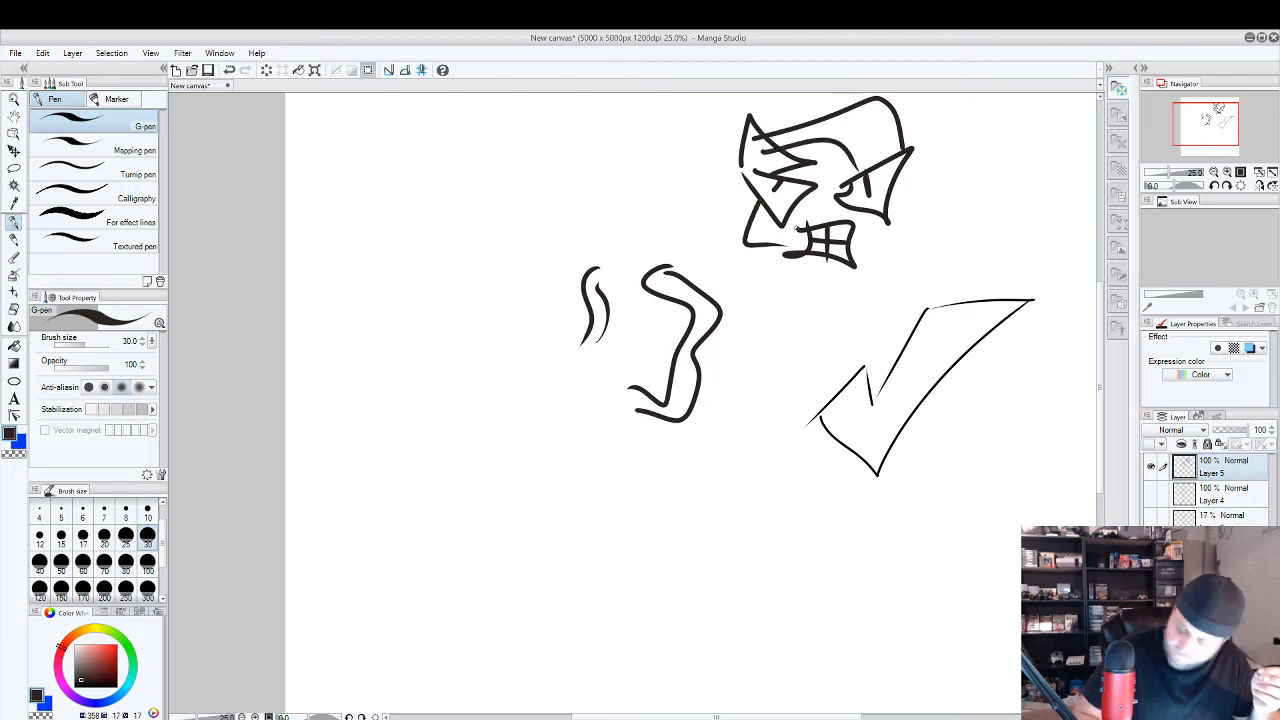
{"action": "left_click_drag", "start_coordinate": [880, 212], "coordinate": [857, 266]}
{"action": "mouse_move", "coordinate": [770, 248]}
{"action": "left_mouse_down"}
{"action": "mouse_move", "coordinate": [833, 318]}
{"action": "mouse_move", "coordinate": [860, 276]}
{"action": "left_mouse_up"}
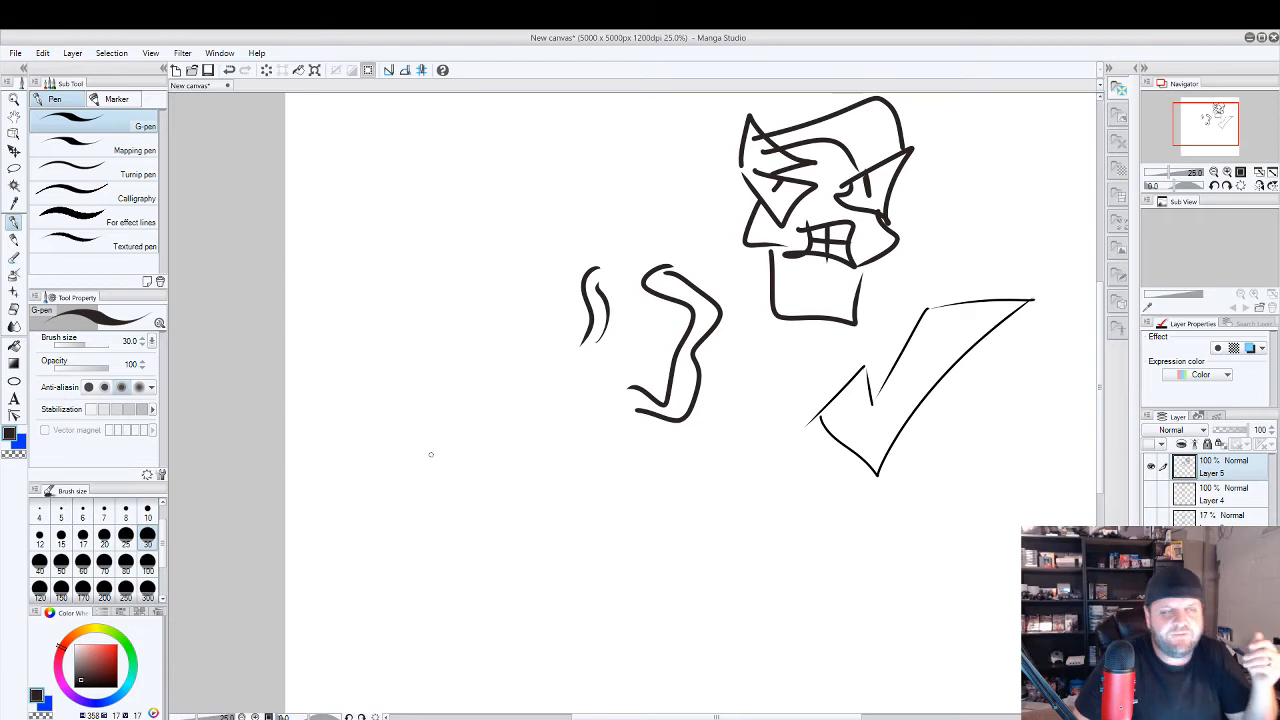
Paint broad curved blue strokes below and beside the curving lines with the Opacity watercolor brush at size 300.
{"action": "left_click", "coordinate": [15, 256]}
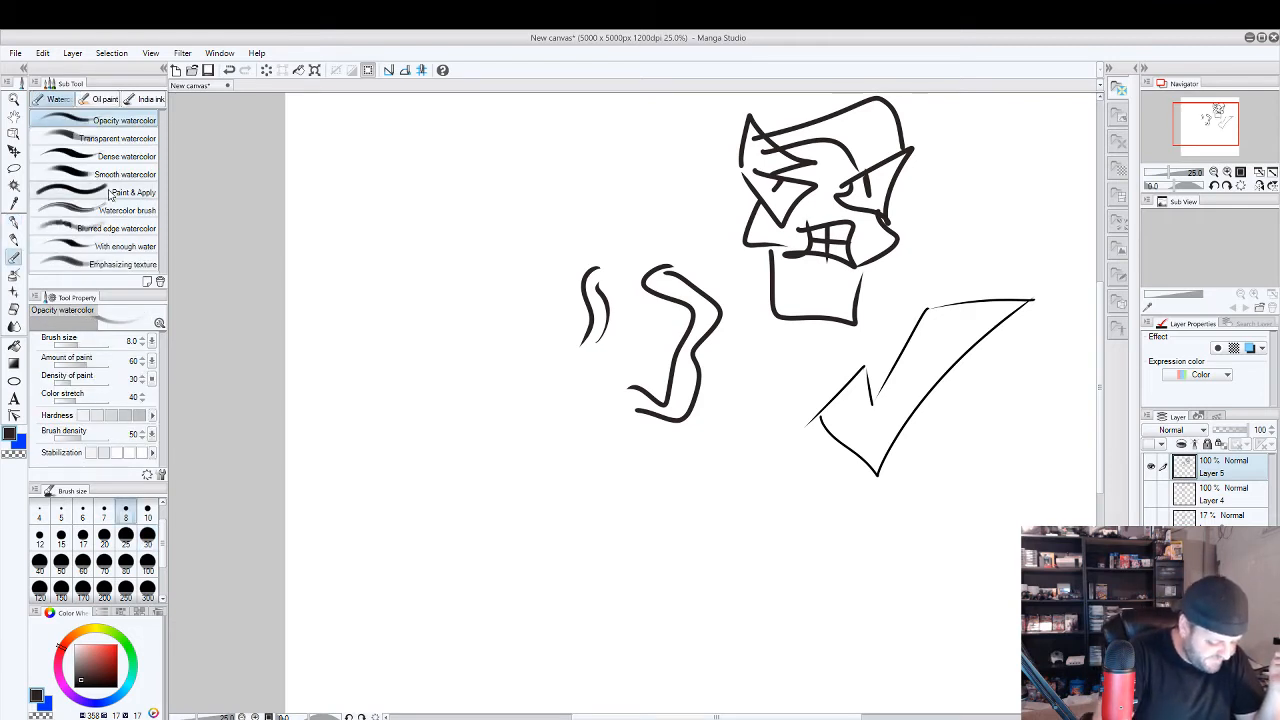
{"action": "key", "text": "x"}
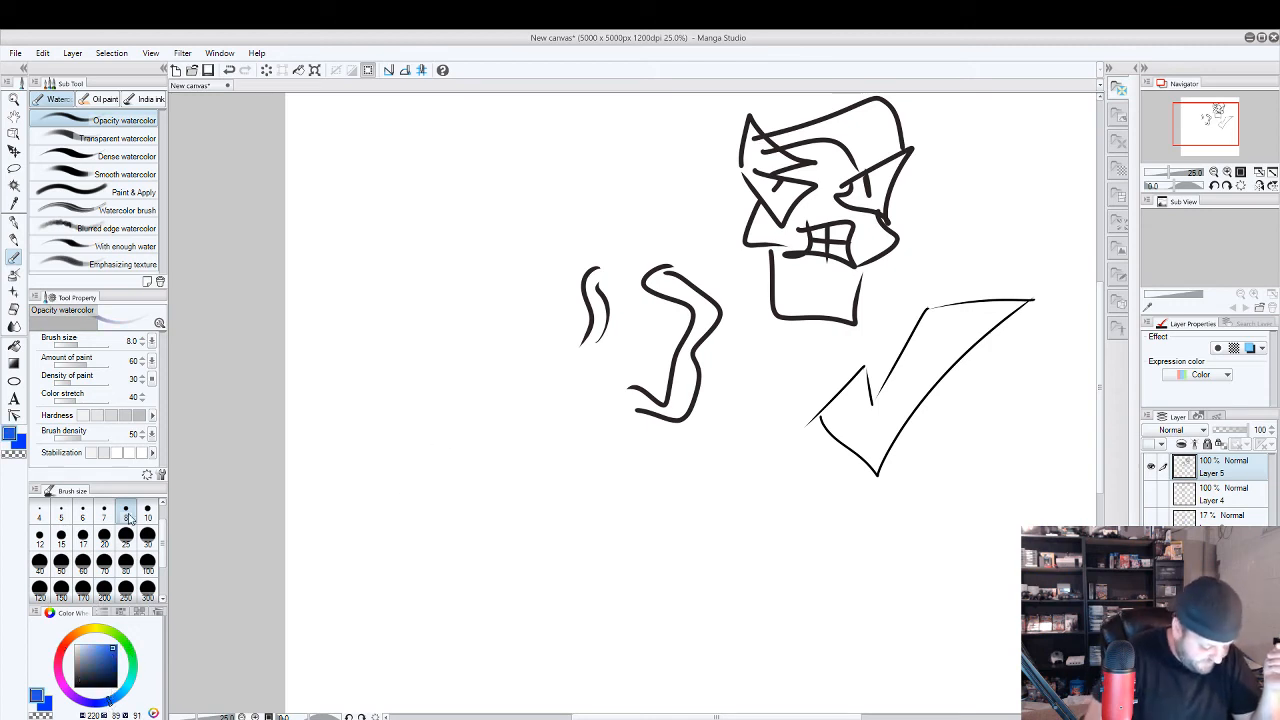
{"action": "left_click", "coordinate": [148, 589]}
{"action": "mouse_move", "coordinate": [500, 568]}
{"action": "left_mouse_down"}
{"action": "mouse_move", "coordinate": [478, 325]}
{"action": "mouse_move", "coordinate": [545, 598]}
{"action": "mouse_move", "coordinate": [517, 310]}
{"action": "mouse_move", "coordinate": [686, 643]}
{"action": "left_mouse_up"}
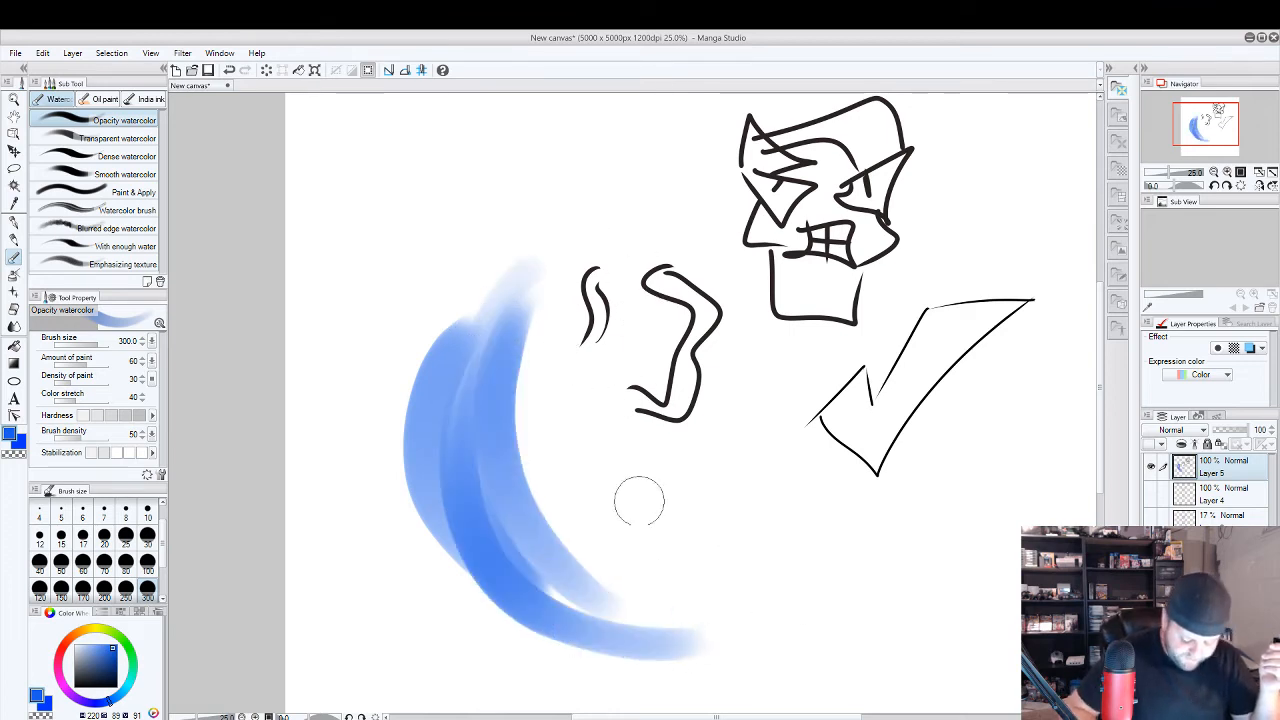
{"action": "mouse_move", "coordinate": [593, 452]}
{"action": "left_mouse_down"}
{"action": "mouse_move", "coordinate": [569, 432]}
{"action": "mouse_move", "coordinate": [607, 460]}
{"action": "mouse_move", "coordinate": [536, 453]}
{"action": "mouse_move", "coordinate": [551, 478]}
{"action": "mouse_move", "coordinate": [606, 457]}
{"action": "mouse_move", "coordinate": [571, 443]}
{"action": "left_mouse_up"}
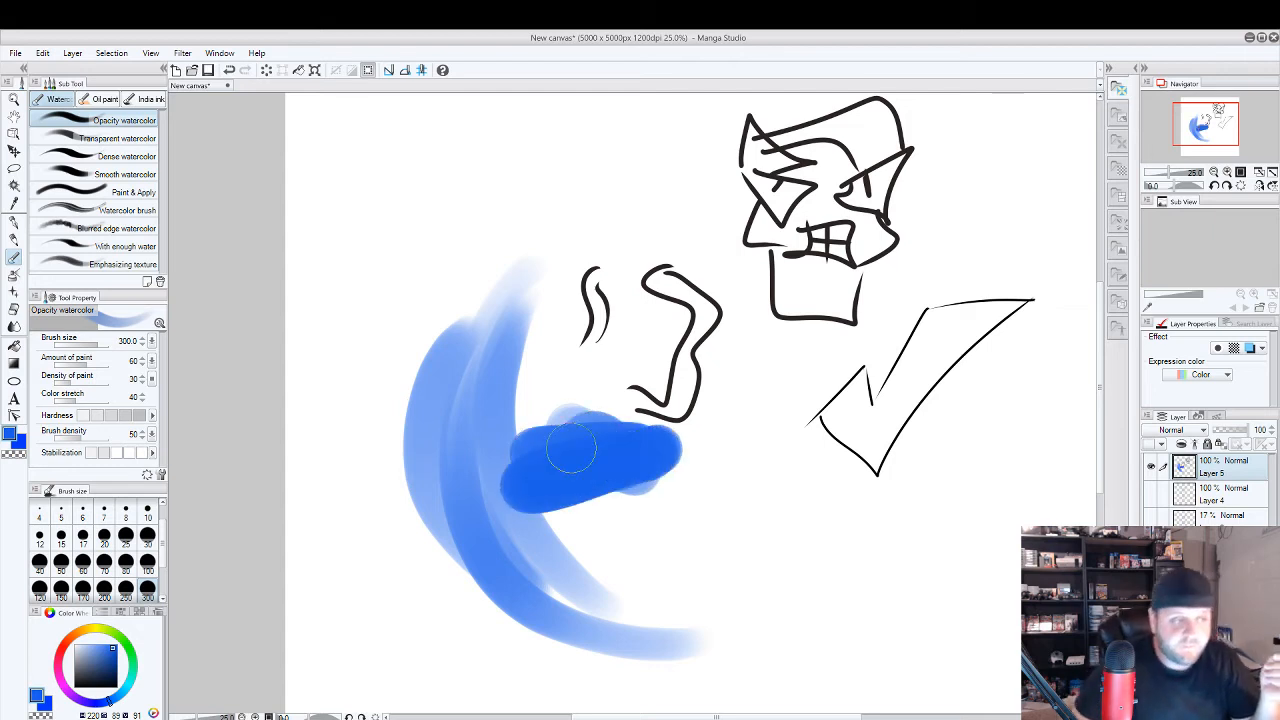
{"action": "mouse_move", "coordinate": [420, 330]}
{"action": "left_mouse_down"}
{"action": "mouse_move", "coordinate": [427, 316]}
{"action": "mouse_move", "coordinate": [482, 604]}
{"action": "left_mouse_up"}
{"action": "mouse_move", "coordinate": [496, 267]}
{"action": "left_mouse_down"}
{"action": "mouse_move", "coordinate": [462, 560]}
{"action": "mouse_move", "coordinate": [643, 615]}
{"action": "mouse_move", "coordinate": [484, 352]}
{"action": "mouse_move", "coordinate": [505, 264]}
{"action": "mouse_move", "coordinate": [545, 656]}
{"action": "left_mouse_up"}
Undo the blue watercolor strokes and the square jaw of the face.
{"action": "key", "text": "ctrl+z"}
{"action": "key", "text": "ctrl+z"}
{"action": "key", "text": "ctrl+z"}
{"action": "key", "text": "ctrl+z"}
{"action": "key", "text": "ctrl+z"}
{"action": "key", "text": "ctrl+z"}
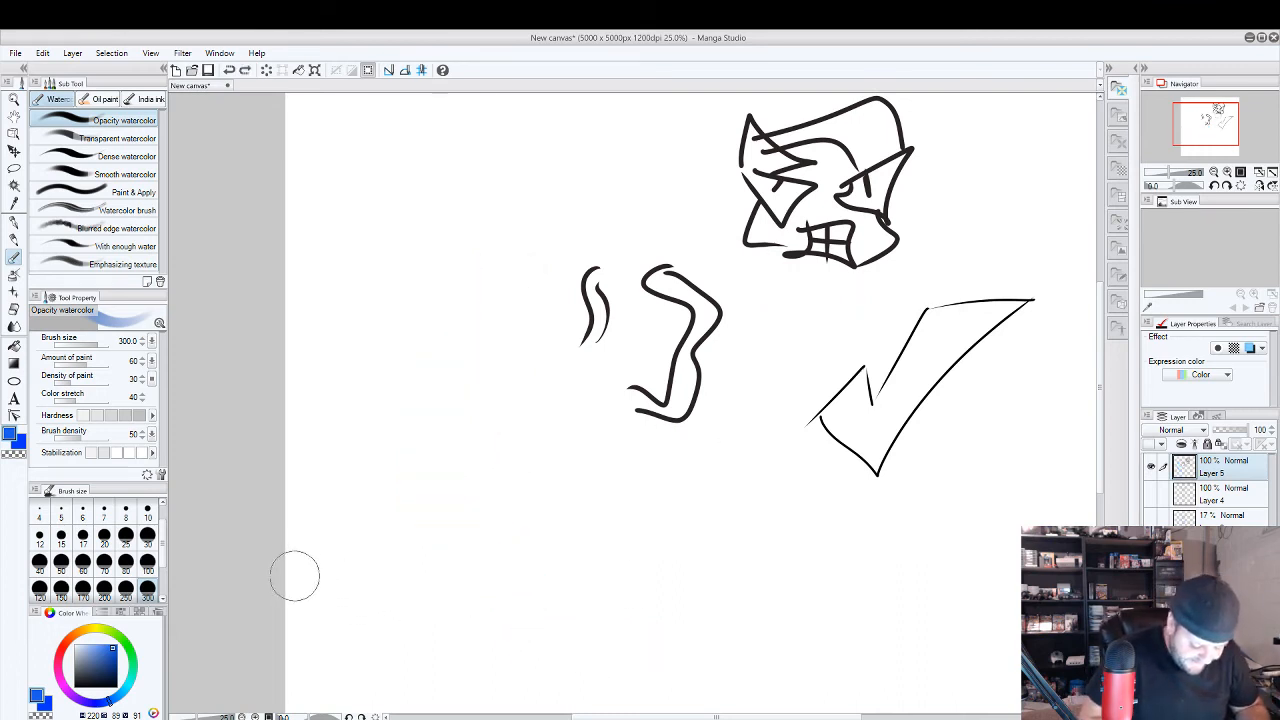
Paint overlapping blue watercolor waves across the lower canvas, with a large loop sweeping up over the check mark.
{"action": "mouse_move", "coordinate": [292, 588]}
{"action": "left_mouse_down"}
{"action": "mouse_move", "coordinate": [457, 557]}
{"action": "mouse_move", "coordinate": [1020, 566]}
{"action": "left_mouse_up"}
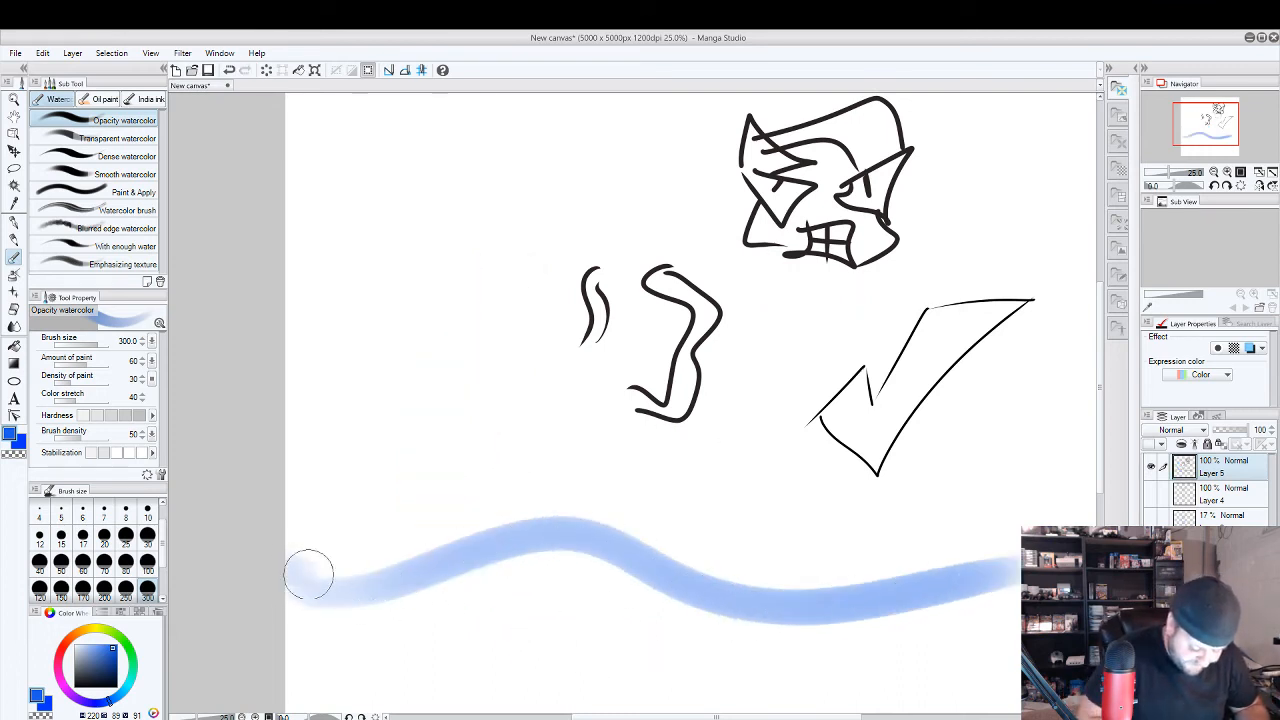
{"action": "mouse_move", "coordinate": [309, 571]}
{"action": "left_mouse_down"}
{"action": "mouse_move", "coordinate": [546, 515]}
{"action": "mouse_move", "coordinate": [873, 573]}
{"action": "mouse_move", "coordinate": [1090, 518]}
{"action": "left_mouse_up"}
{"action": "left_click_drag", "start_coordinate": [277, 609], "coordinate": [1020, 566]}
{"action": "mouse_move", "coordinate": [361, 594]}
{"action": "left_mouse_down"}
{"action": "mouse_move", "coordinate": [986, 449]}
{"action": "mouse_move", "coordinate": [720, 585]}
{"action": "left_mouse_up"}
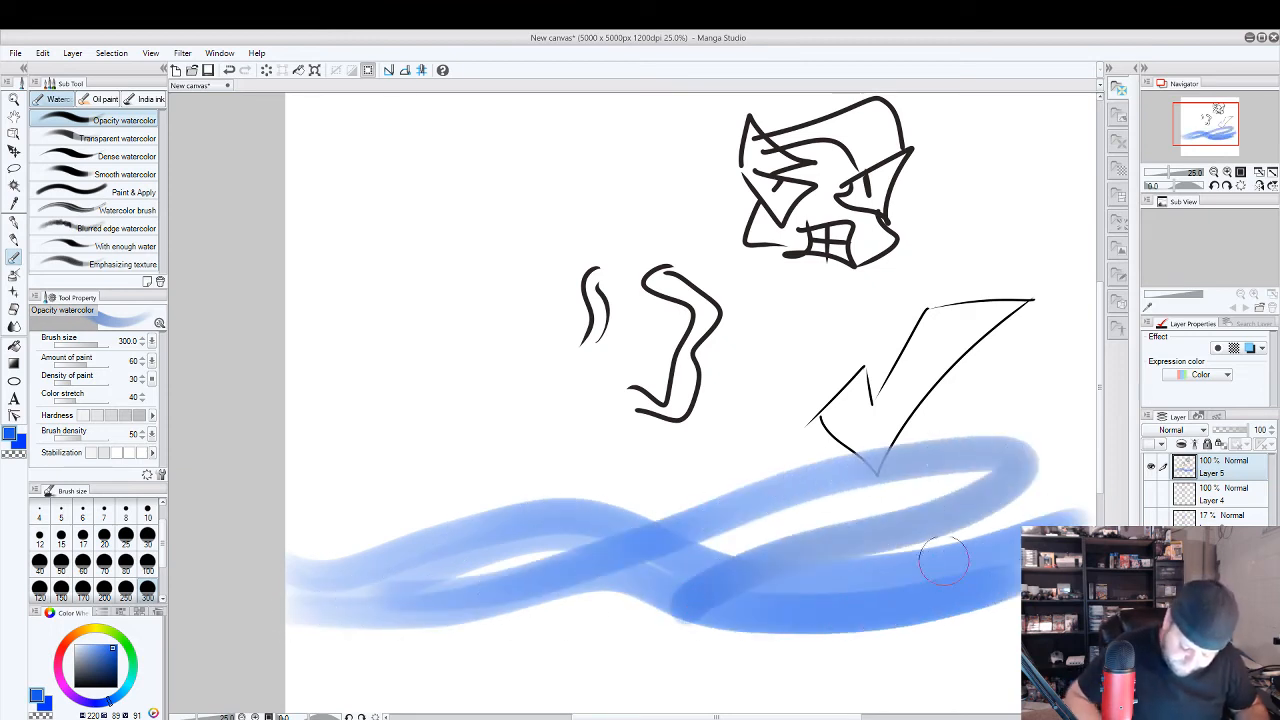
{"action": "key", "text": "ctrl+z"}
{"action": "mouse_move", "coordinate": [438, 588]}
{"action": "left_mouse_down"}
{"action": "mouse_move", "coordinate": [997, 423]}
{"action": "mouse_move", "coordinate": [745, 548]}
{"action": "left_mouse_up"}
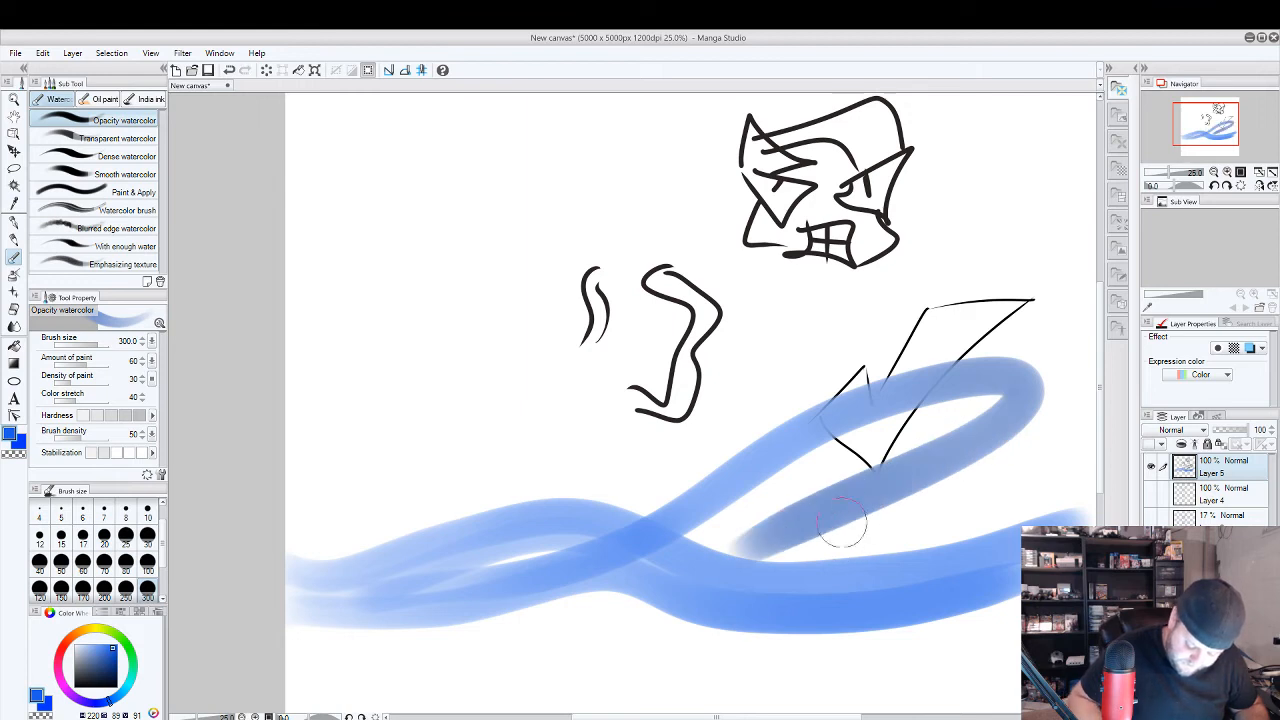
{"action": "mouse_move", "coordinate": [478, 572]}
{"action": "left_mouse_down"}
{"action": "mouse_move", "coordinate": [843, 497]}
{"action": "mouse_move", "coordinate": [645, 612]}
{"action": "left_mouse_up"}
{"action": "mouse_move", "coordinate": [302, 575]}
{"action": "left_mouse_down"}
{"action": "mouse_move", "coordinate": [449, 571]}
{"action": "mouse_move", "coordinate": [1080, 465]}
{"action": "left_mouse_up"}
{"action": "left_click_drag", "start_coordinate": [340, 603], "coordinate": [1015, 615]}
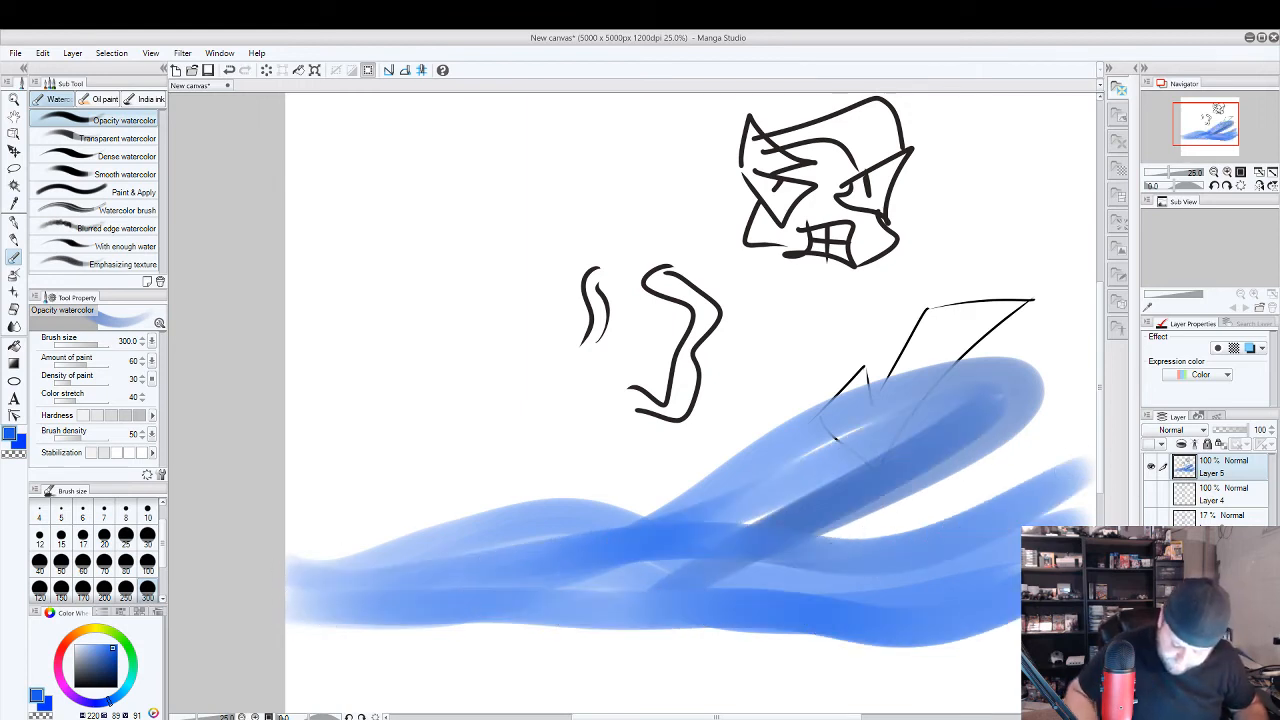
{"action": "mouse_move", "coordinate": [740, 555]}
{"action": "left_mouse_down"}
{"action": "mouse_move", "coordinate": [790, 525]}
{"action": "mouse_move", "coordinate": [1096, 455]}
{"action": "left_mouse_up"}
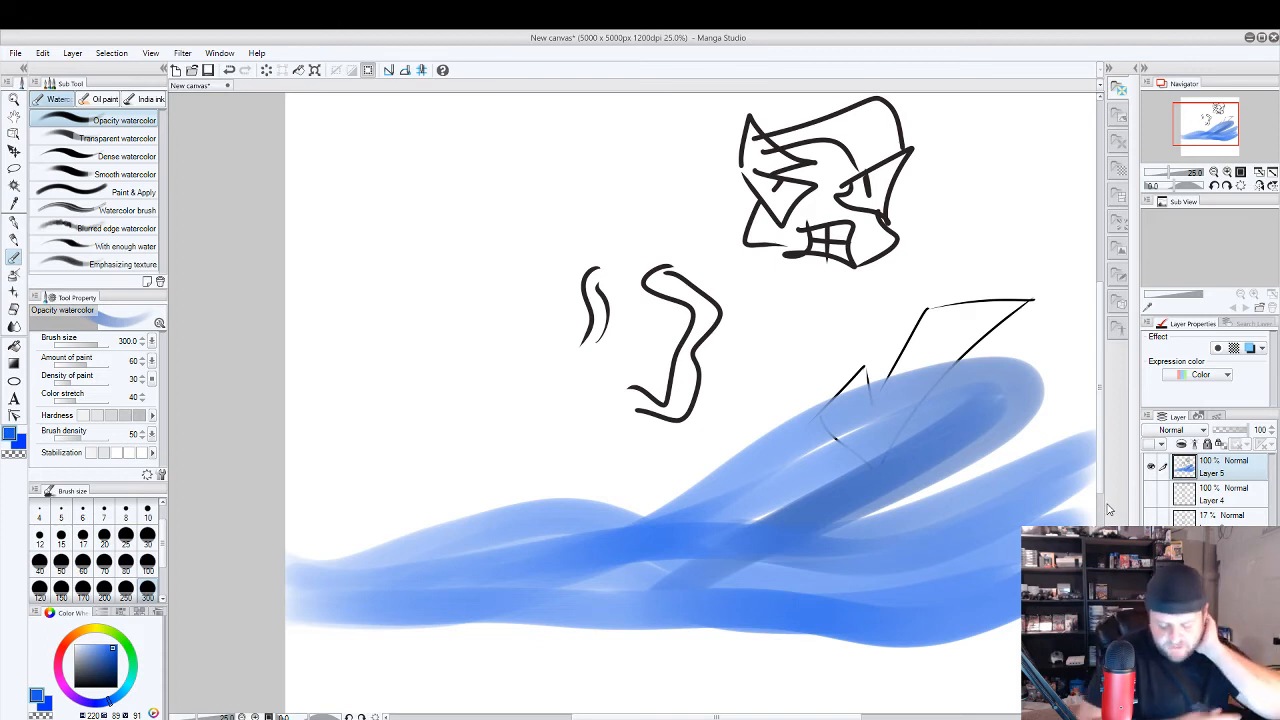
Set the colour to white and try long highlight strokes through the blue waves, undoing and repainting them.
{"action": "left_click", "coordinate": [73, 643]}
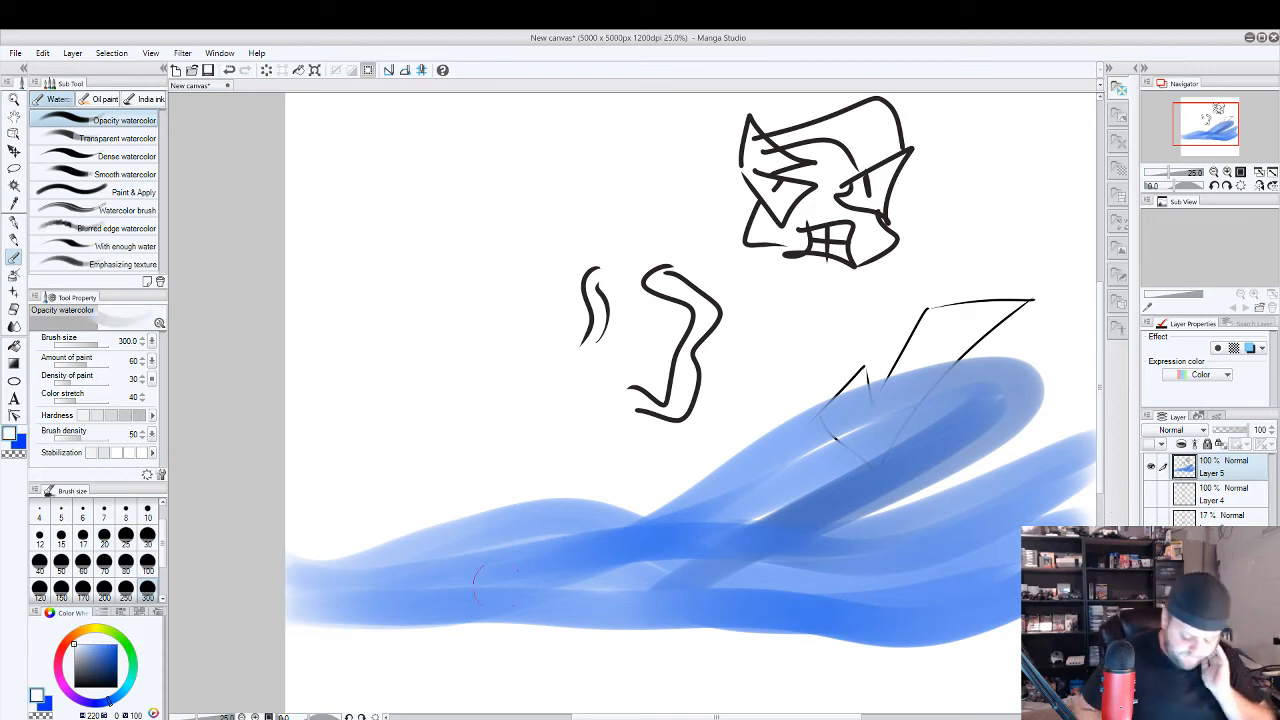
{"action": "left_click_drag", "start_coordinate": [420, 605], "coordinate": [537, 523]}
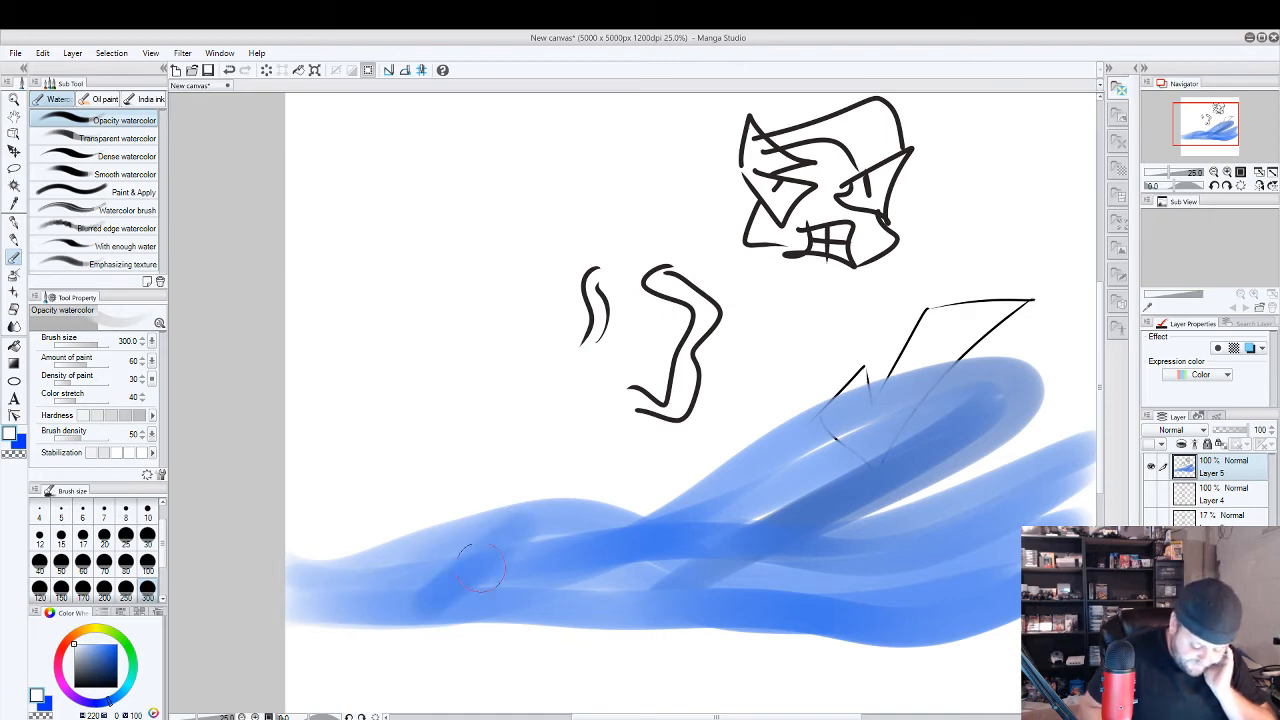
{"action": "left_click_drag", "start_coordinate": [470, 556], "coordinate": [545, 610]}
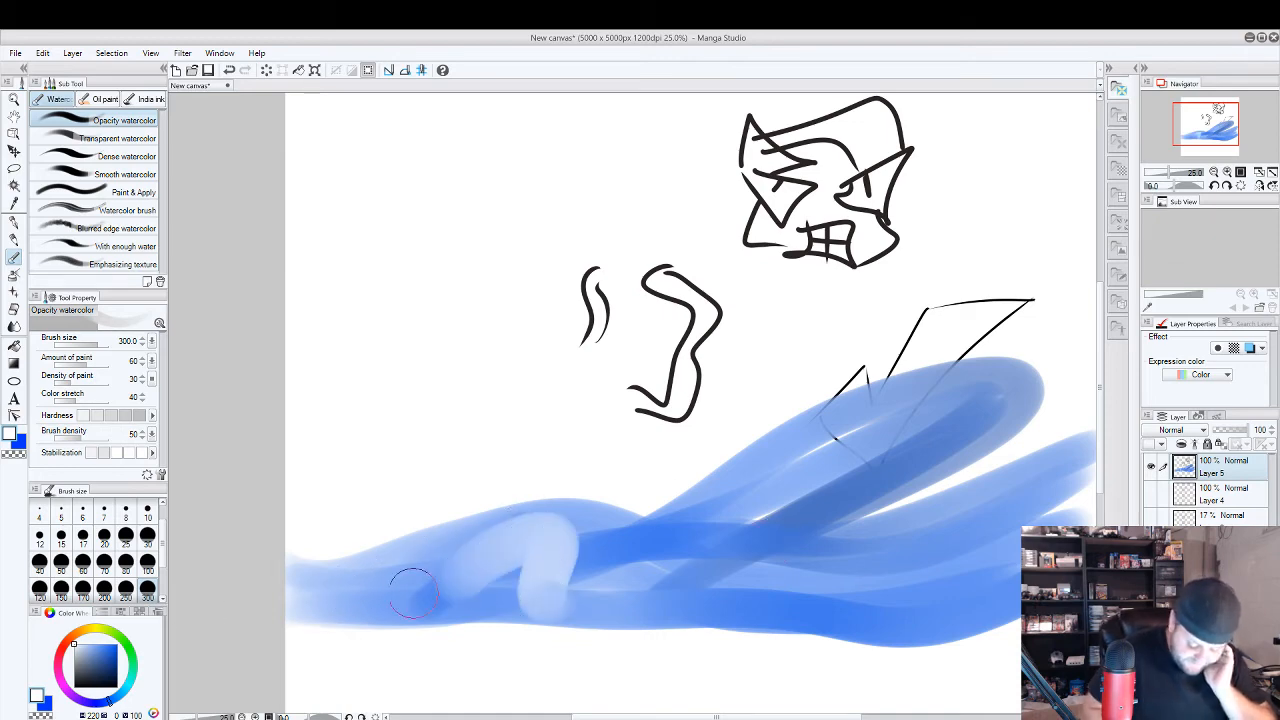
{"action": "key", "text": "ctrl+z"}
{"action": "mouse_move", "coordinate": [302, 592]}
{"action": "left_mouse_down"}
{"action": "mouse_move", "coordinate": [554, 563]}
{"action": "mouse_move", "coordinate": [408, 604]}
{"action": "mouse_move", "coordinate": [617, 558]}
{"action": "left_mouse_up"}
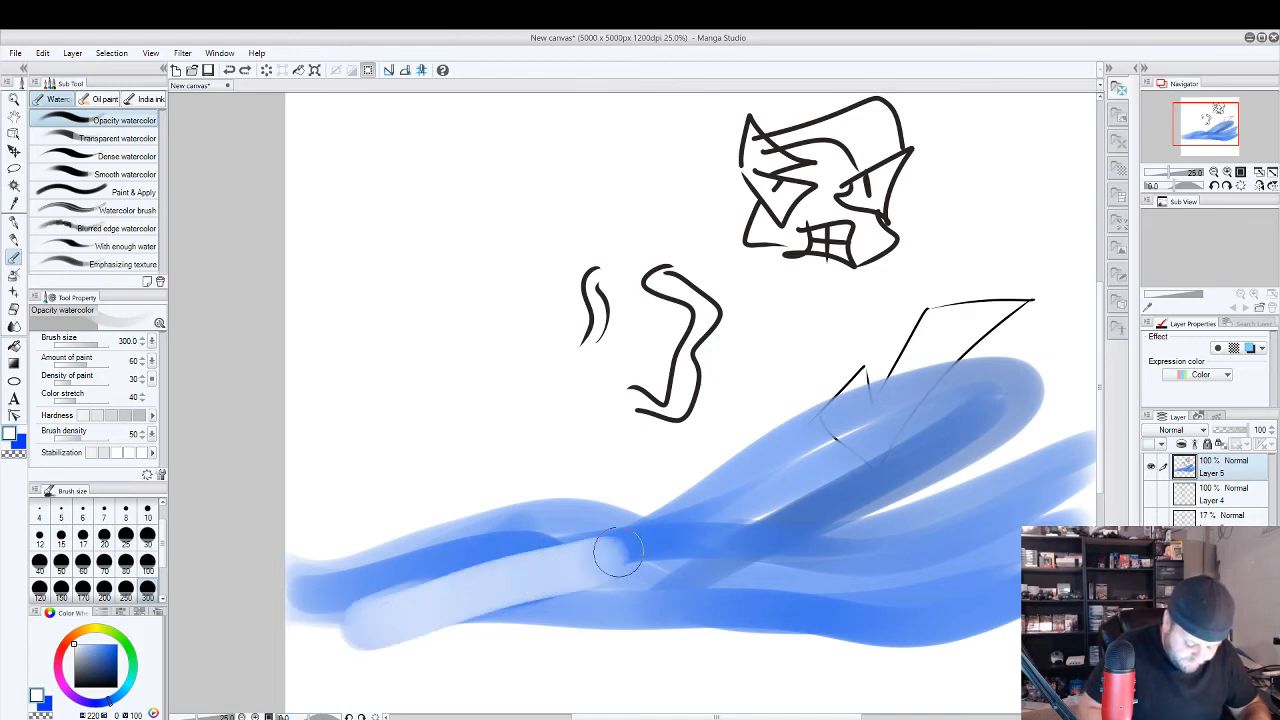
{"action": "key", "text": "ctrl+z"}
{"action": "left_click_drag", "start_coordinate": [311, 591], "coordinate": [885, 576]}
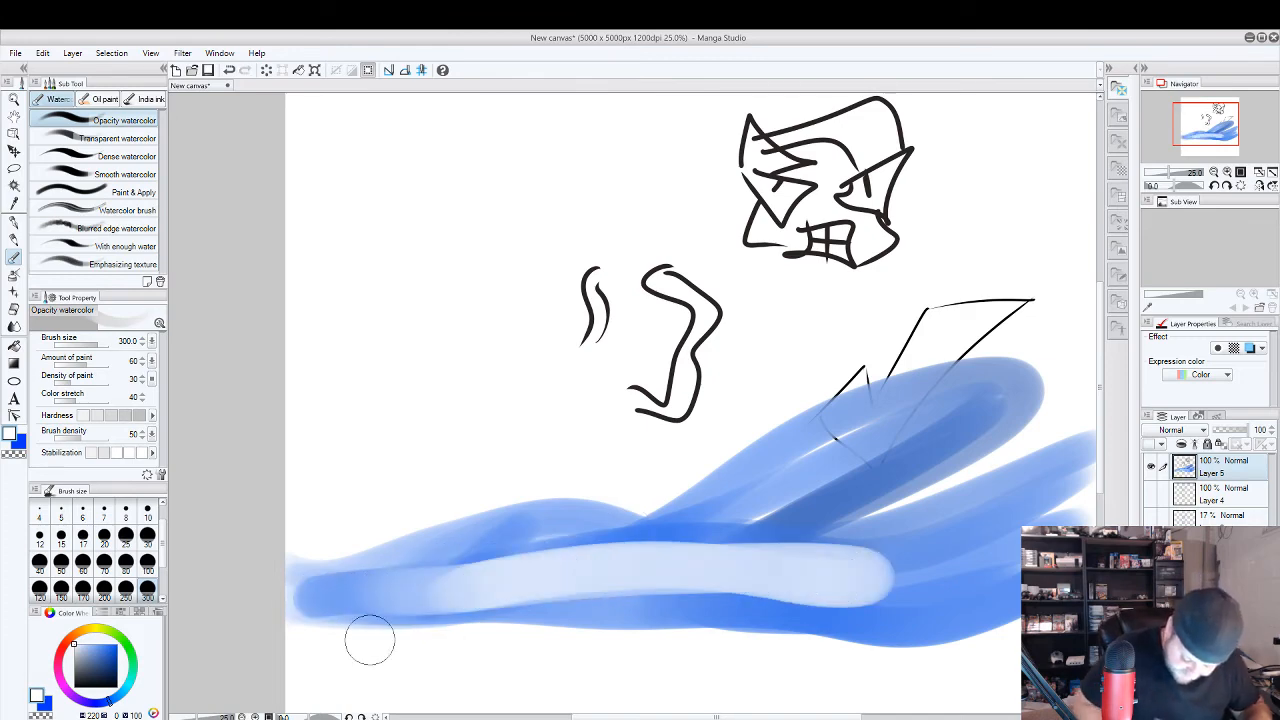
{"action": "key", "text": "ctrl+z"}
{"action": "mouse_move", "coordinate": [1040, 508]}
{"action": "left_mouse_down"}
{"action": "mouse_move", "coordinate": [590, 565]}
{"action": "mouse_move", "coordinate": [942, 408]}
{"action": "mouse_move", "coordinate": [678, 598]}
{"action": "left_mouse_up"}
{"action": "mouse_move", "coordinate": [296, 594]}
{"action": "left_mouse_down"}
{"action": "mouse_move", "coordinate": [515, 528]}
{"action": "mouse_move", "coordinate": [996, 566]}
{"action": "mouse_move", "coordinate": [1040, 556]}
{"action": "left_mouse_up"}
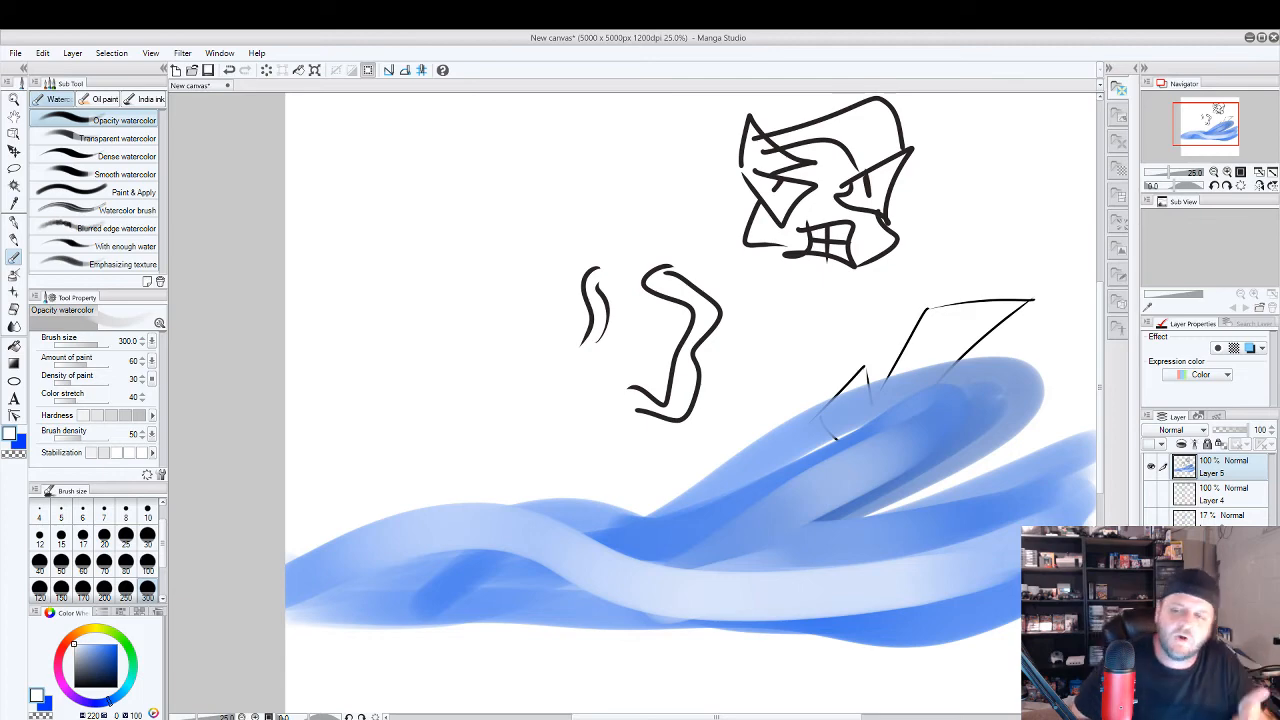
Undo all the white and blue wave strokes and return to the G-pen, keeping the line drawings.
{"action": "key", "text": "ctrl+z"}
{"action": "key", "text": "ctrl+z"}
{"action": "key", "text": "ctrl+z"}
{"action": "key", "text": "ctrl+z"}
{"action": "key", "text": "ctrl+z"}
{"action": "key", "text": "ctrl+z"}
{"action": "key", "text": "p"}
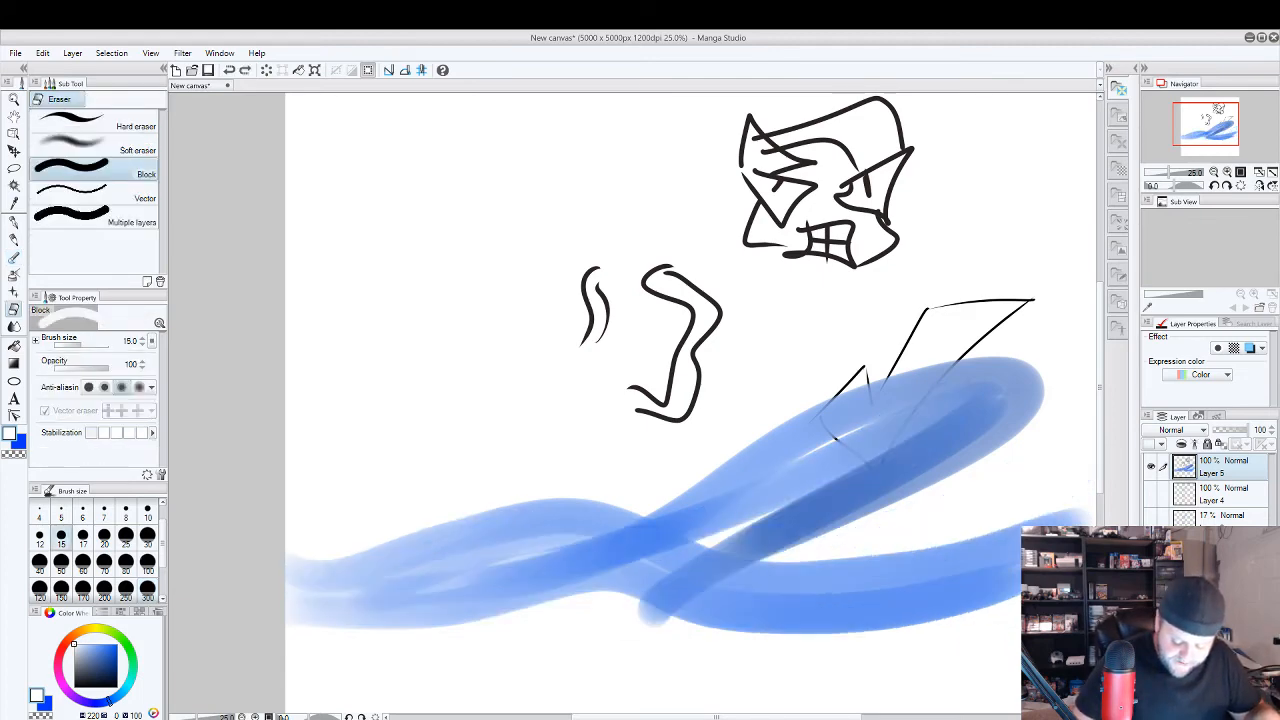
{"action": "key", "text": "ctrl+z"}
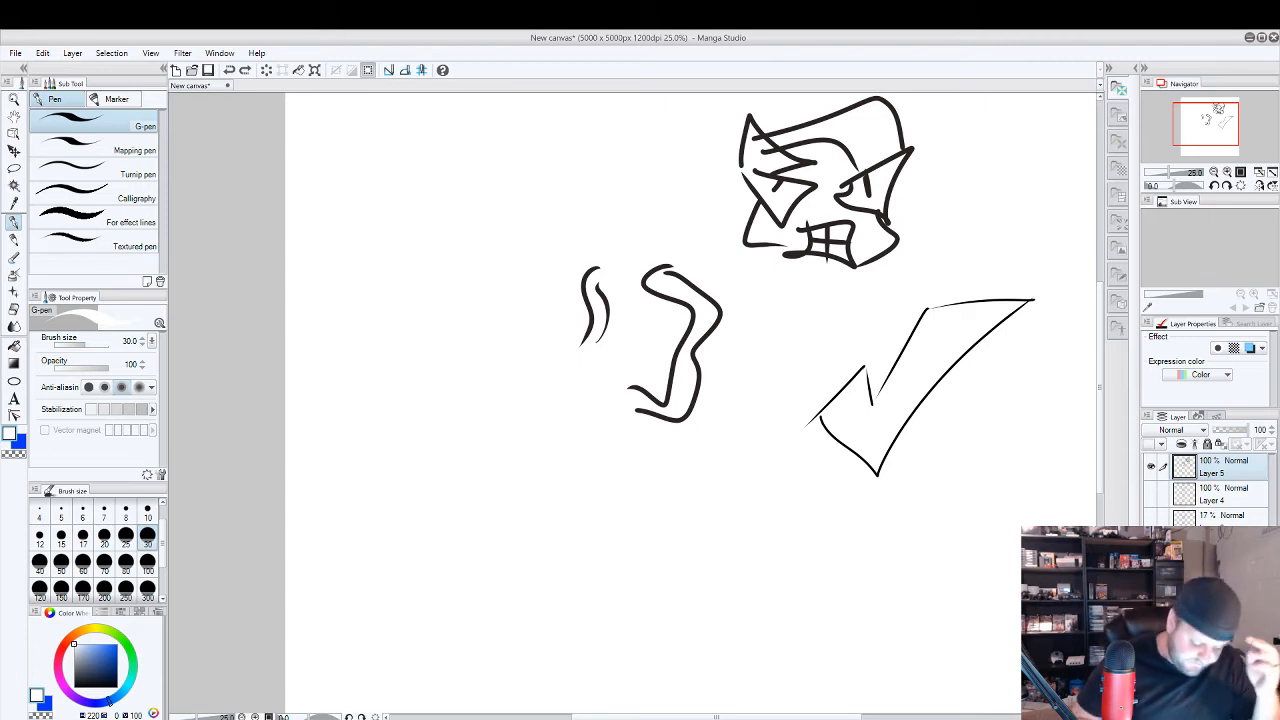
Set the colour to black, try a curved stroke beside the squiggles, and undo it together with the angry face's outline and hair.
{"action": "left_click", "coordinate": [75, 689]}
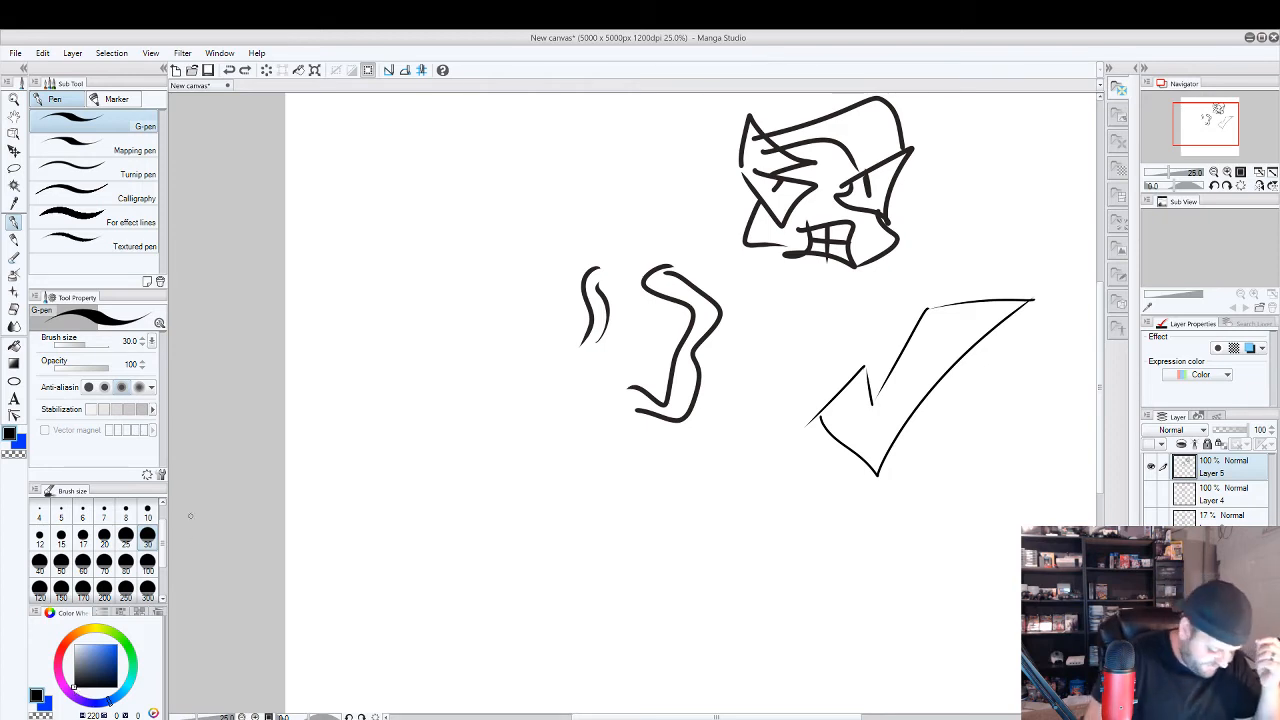
{"action": "left_click_drag", "start_coordinate": [417, 328], "coordinate": [450, 406]}
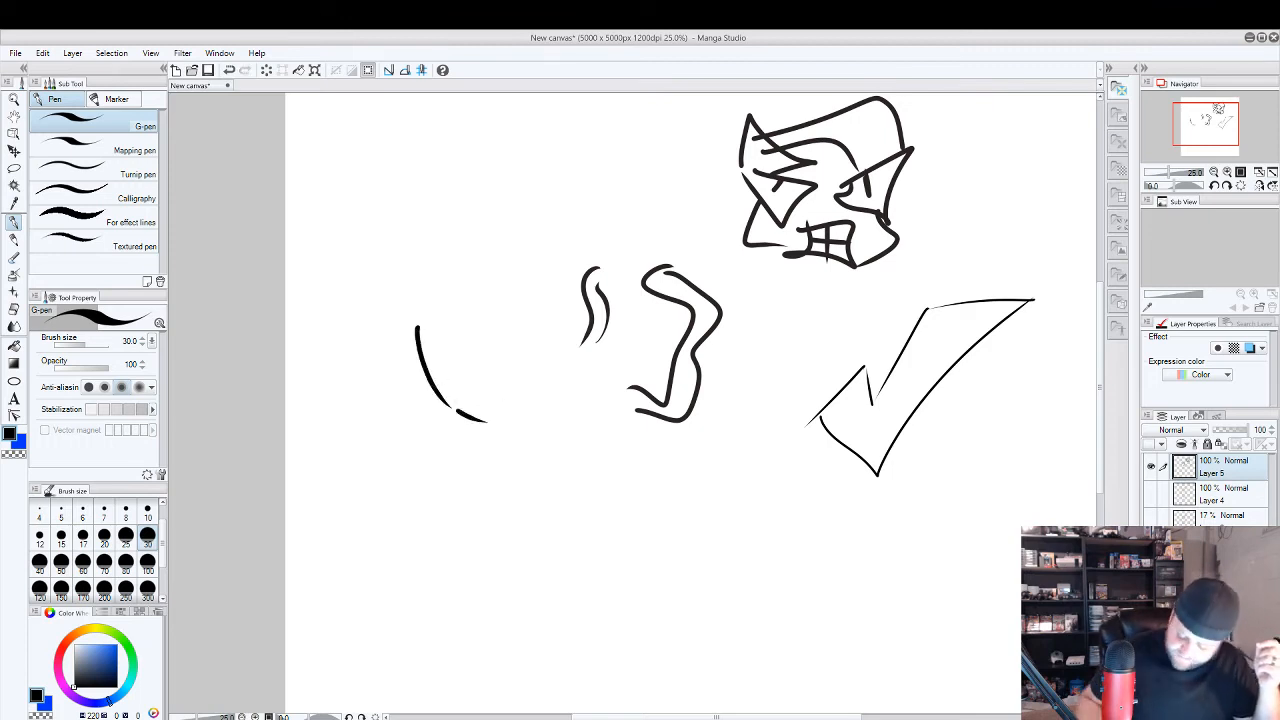
{"action": "key", "text": "ctrl+z"}
{"action": "key", "text": "ctrl+z"}
{"action": "key", "text": "ctrl+z"}
{"action": "key", "text": "ctrl+z"}
{"action": "key", "text": "ctrl+z"}
{"action": "key", "text": "ctrl+z"}
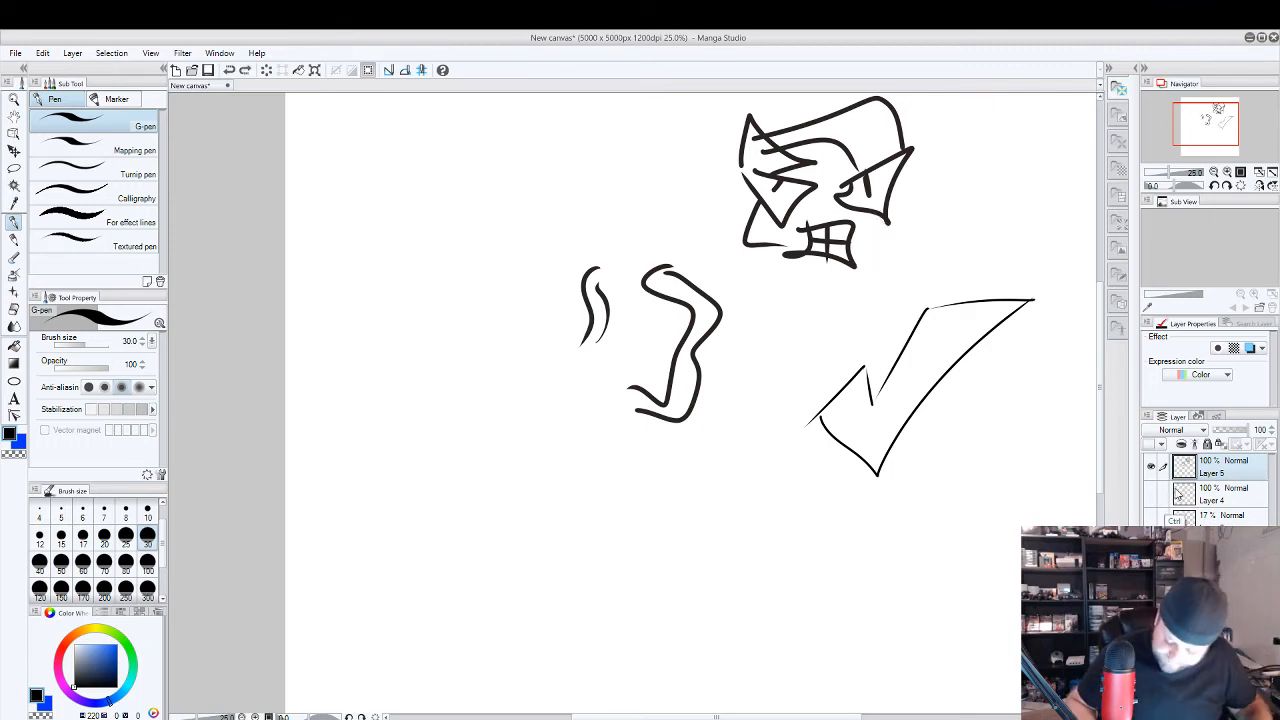
{"action": "key", "text": "ctrl+z"}
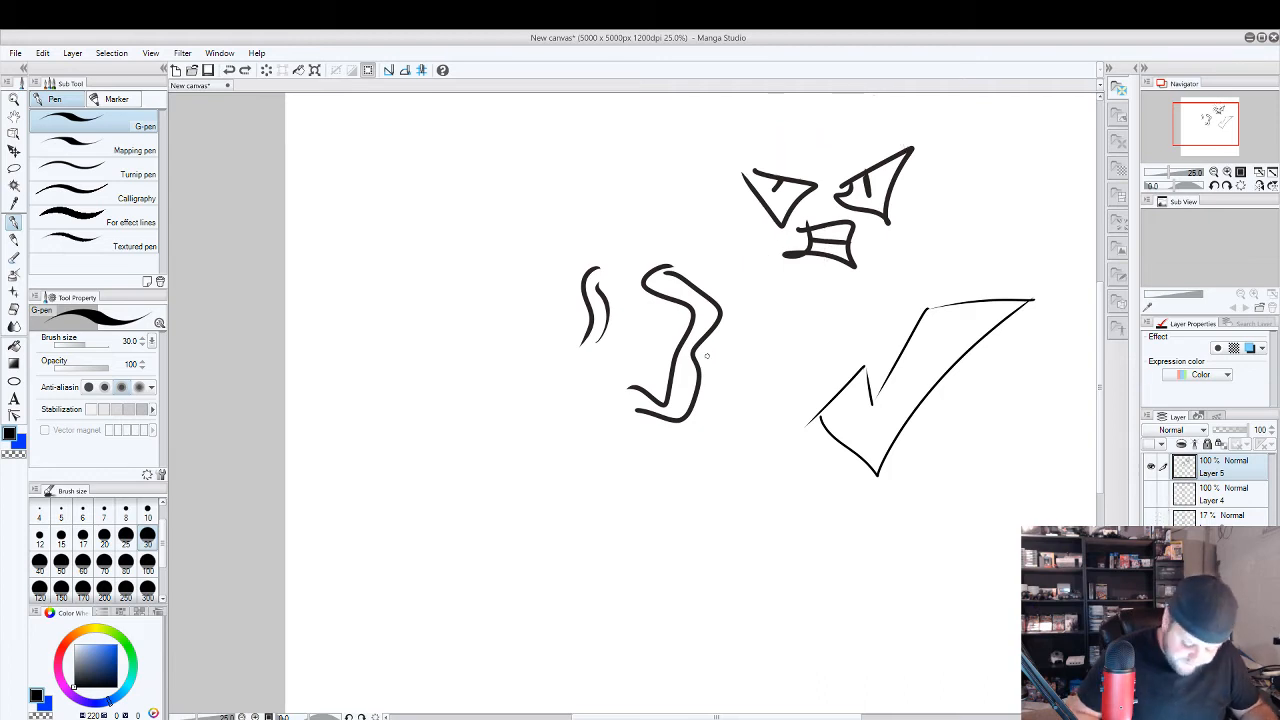
Hide Layer 5, show the red character line art on Layer 4, and make Layer 4 the active layer.
{"action": "left_click", "coordinate": [1150, 466]}
{"action": "left_click", "coordinate": [1150, 493]}
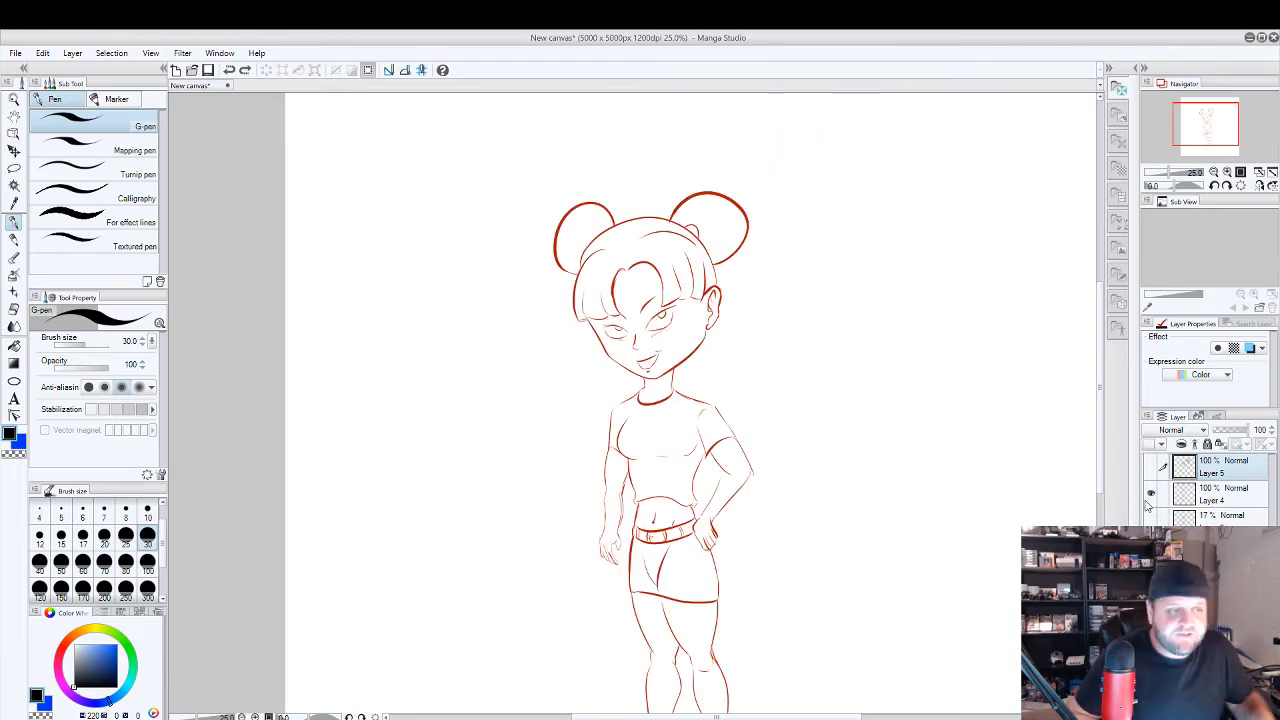
{"action": "left_click_drag", "start_coordinate": [865, 383], "coordinate": [825, 282]}
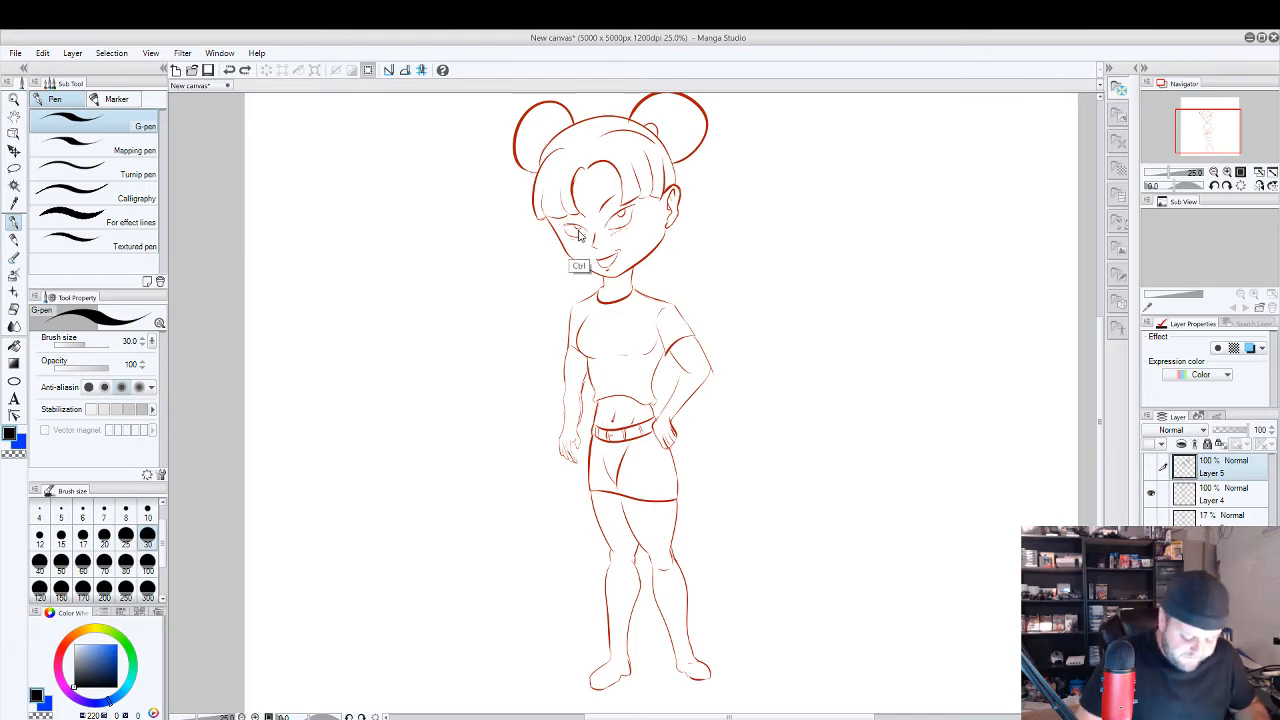
{"action": "scroll", "coordinate": [591, 212], "scroll_direction": "up", "scroll_amount": 2}
{"action": "scroll", "coordinate": [770, 345], "scroll_direction": "up", "scroll_amount": 2}
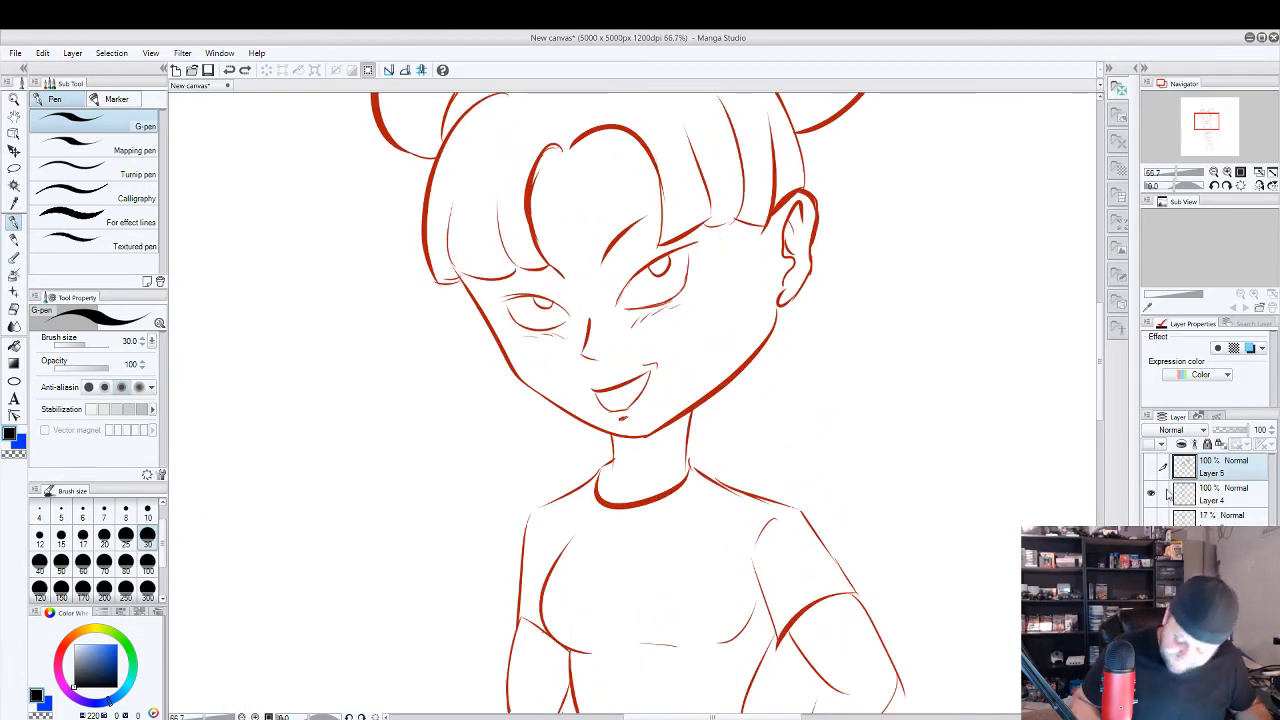
{"action": "left_click", "coordinate": [1215, 505]}
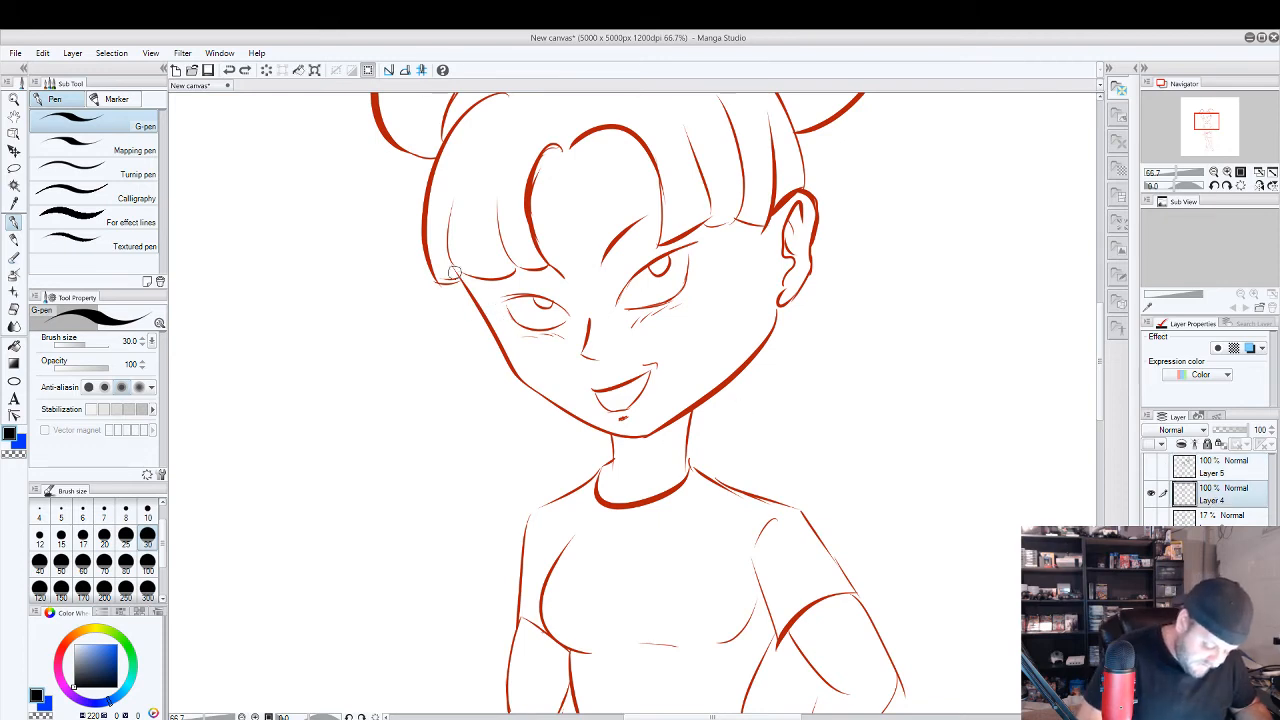
Try thick black tapered strokes along the cheek and jawline of the red character's face, and undo them.
{"action": "mouse_move", "coordinate": [456, 273]}
{"action": "left_mouse_down"}
{"action": "mouse_move", "coordinate": [505, 353]}
{"action": "mouse_move", "coordinate": [443, 267]}
{"action": "left_mouse_up"}
{"action": "key", "text": "ctrl+z"}
{"action": "left_click_drag", "start_coordinate": [508, 372], "coordinate": [640, 440]}
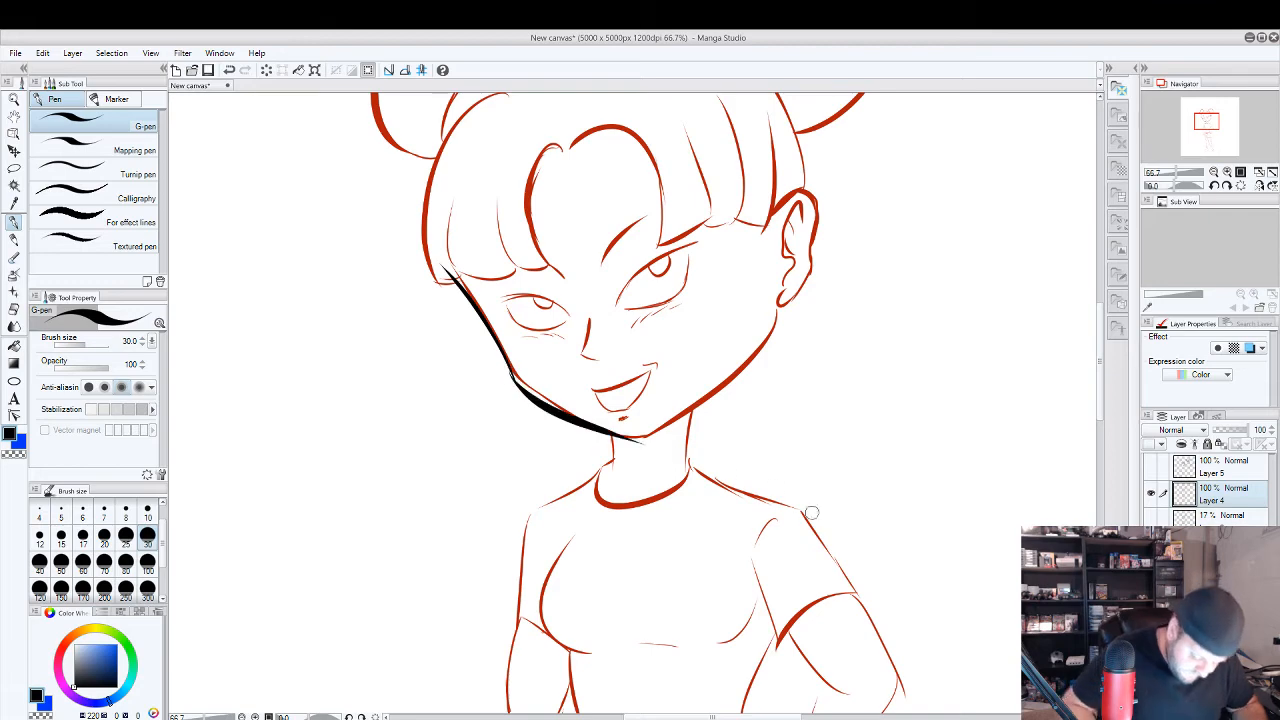
{"action": "scroll", "coordinate": [762, 532], "scroll_direction": "up", "scroll_amount": 2}
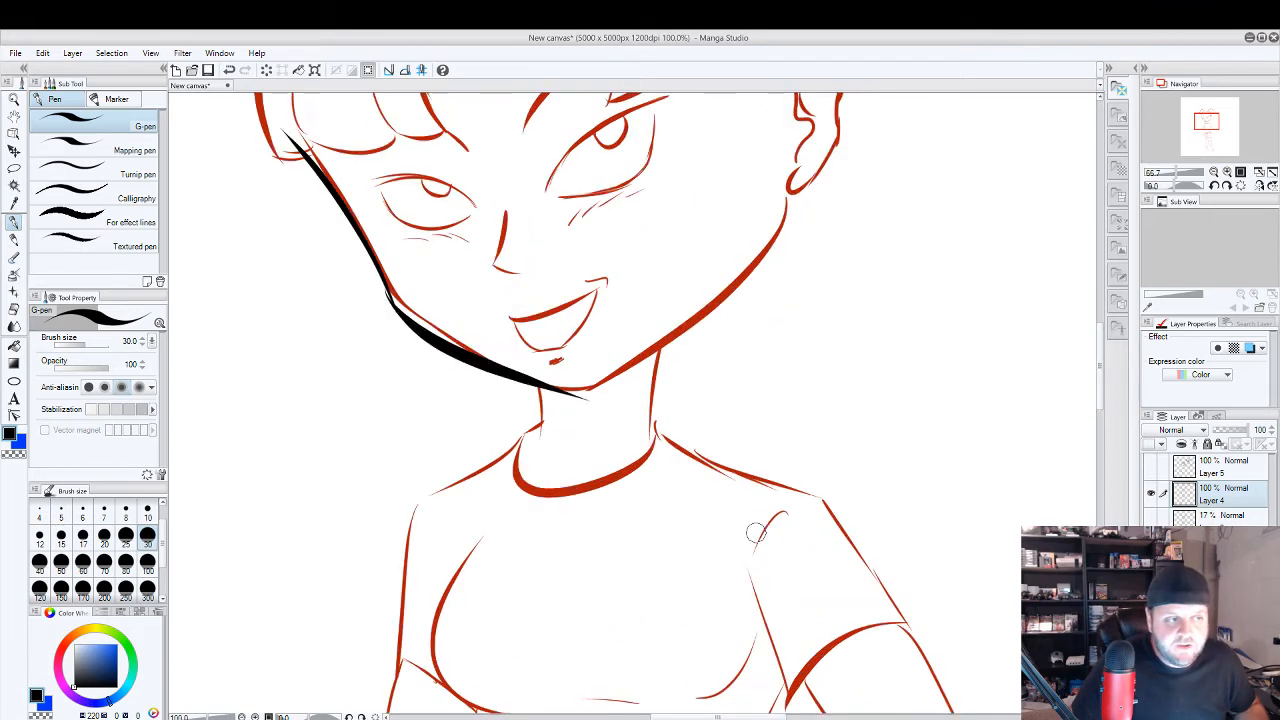
{"action": "key", "text": "ctrl+z"}
{"action": "key", "text": "e"}
{"action": "key", "text": "ctrl+z"}
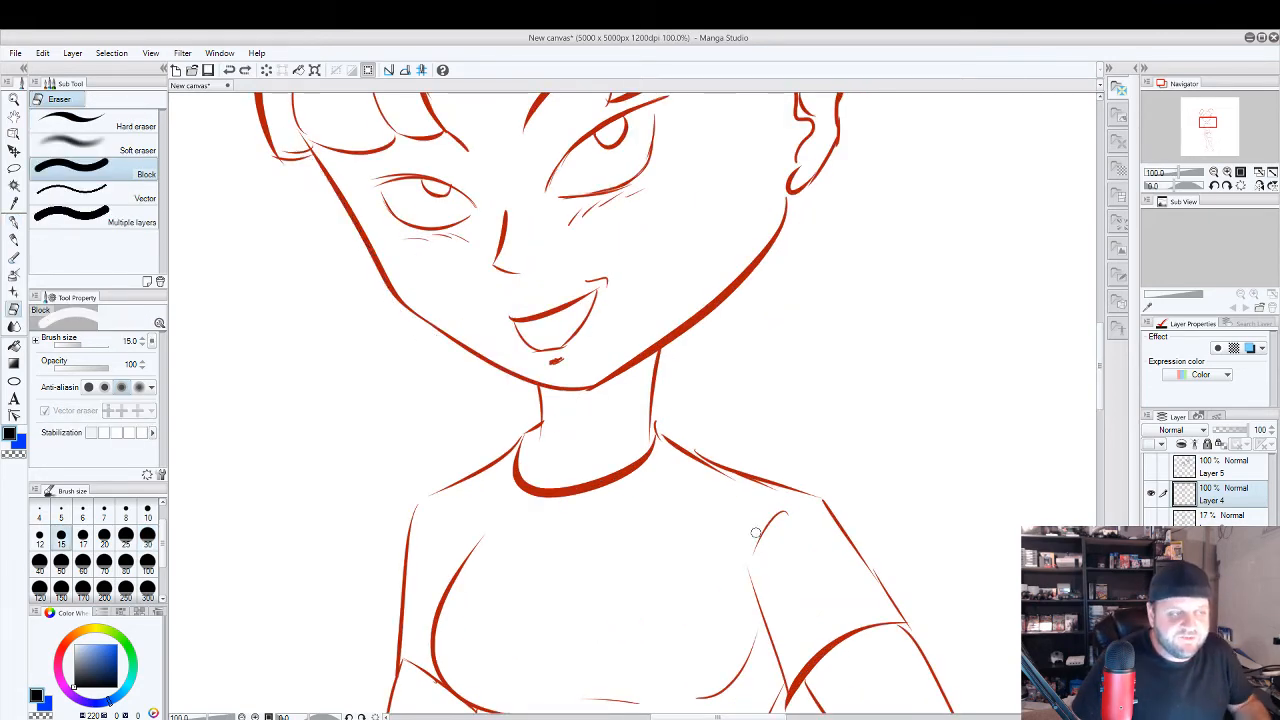
Try a small upright G-pen stick figure in the empty area beside the character, and undo all its strokes.
{"action": "scroll", "coordinate": [756, 532], "scroll_direction": "down", "scroll_amount": 3}
{"action": "scroll", "coordinate": [768, 380], "scroll_direction": "down", "scroll_amount": 1}
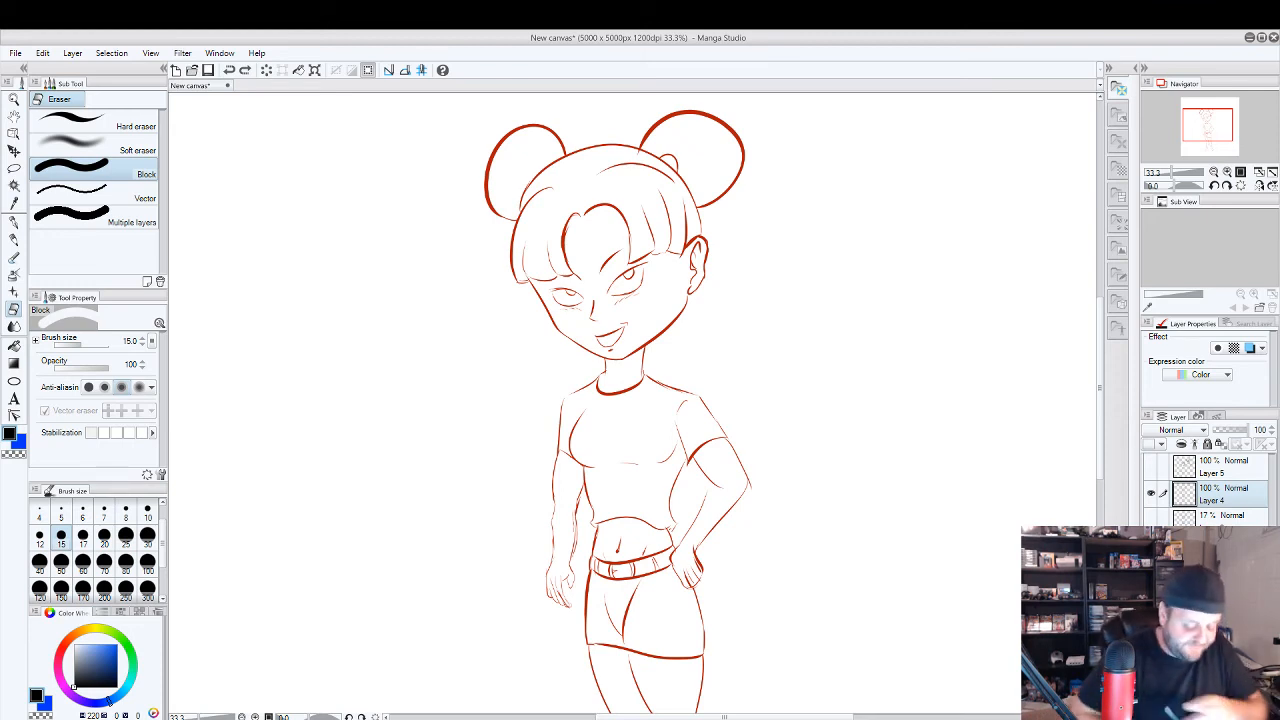
{"action": "left_click_drag", "start_coordinate": [430, 430], "coordinate": [618, 472]}
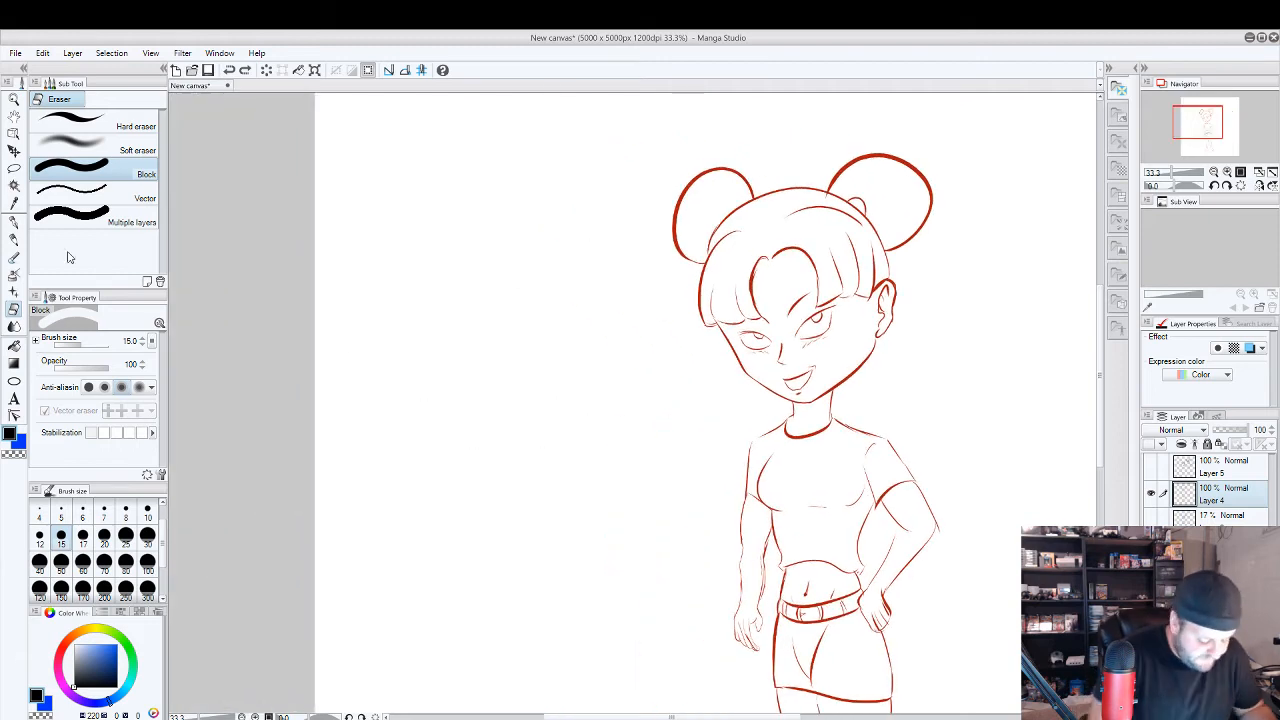
{"action": "key", "text": "p"}
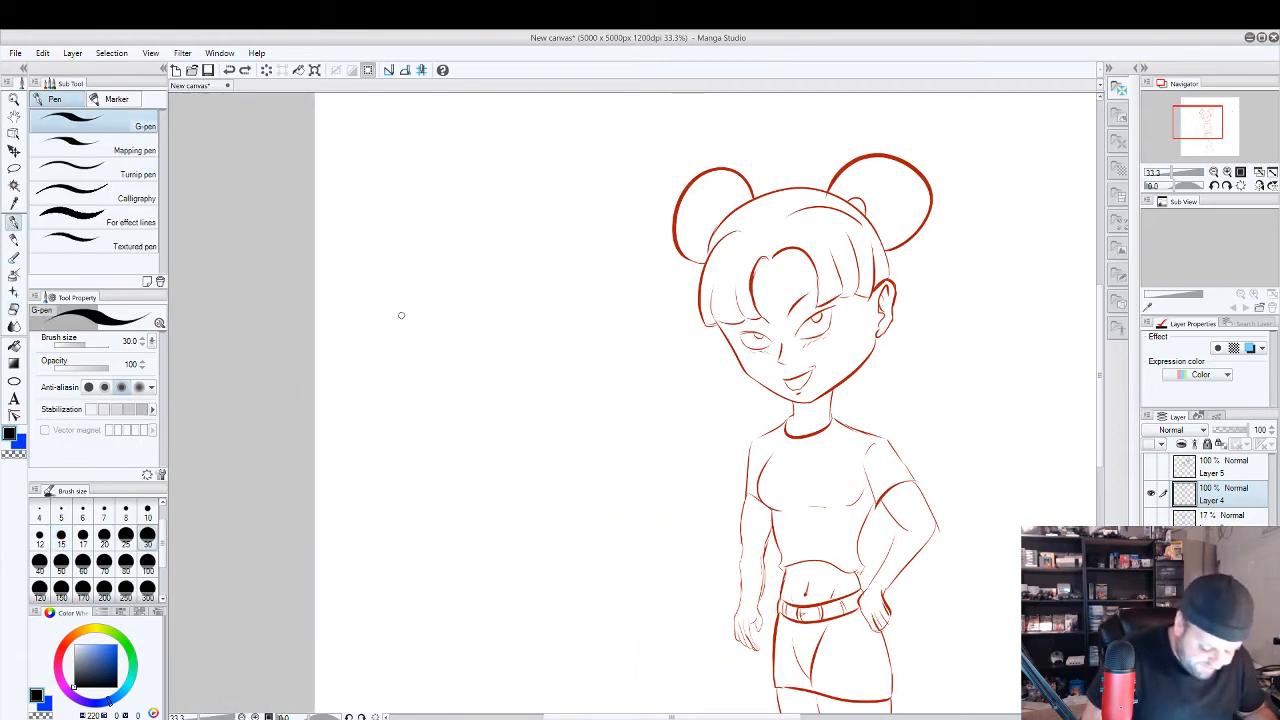
{"action": "mouse_move", "coordinate": [404, 300]}
{"action": "left_mouse_down"}
{"action": "mouse_move", "coordinate": [410, 330]}
{"action": "mouse_move", "coordinate": [385, 408]}
{"action": "left_mouse_up"}
{"action": "left_click_drag", "start_coordinate": [400, 382], "coordinate": [412, 402]}
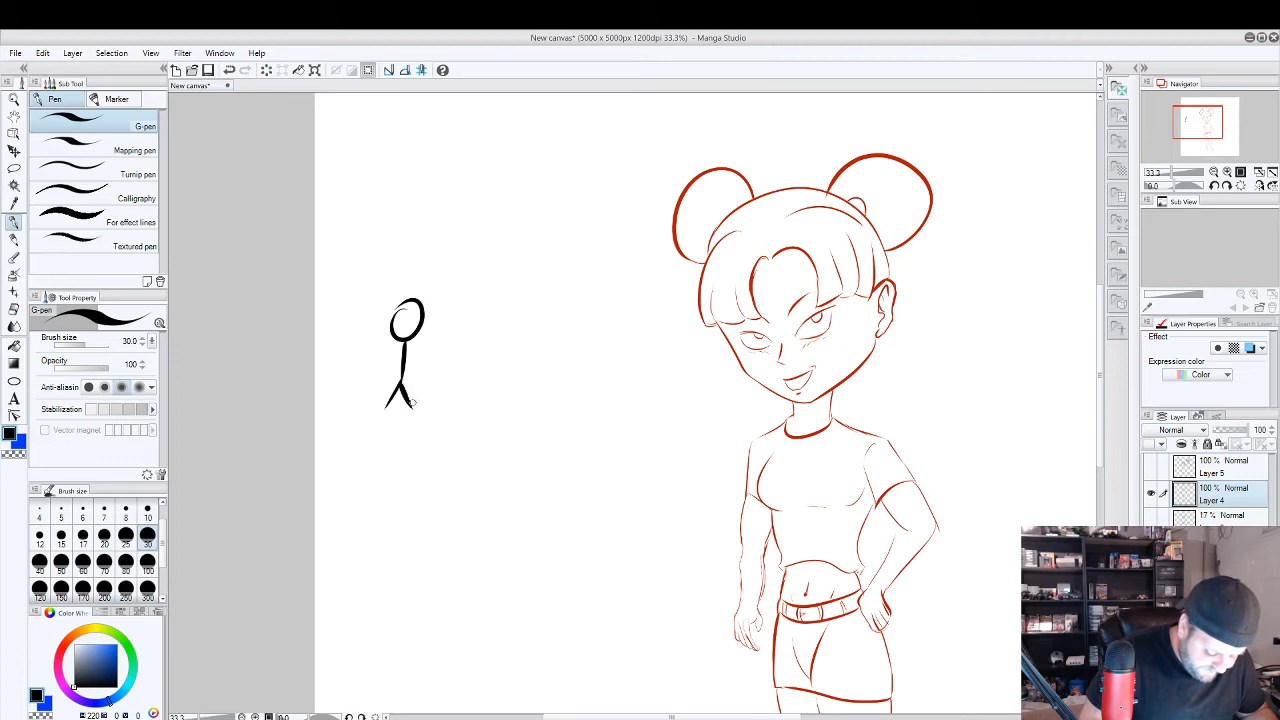
{"action": "key", "text": "ctrl+z"}
{"action": "key", "text": "ctrl+z"}
{"action": "key", "text": "ctrl+z"}
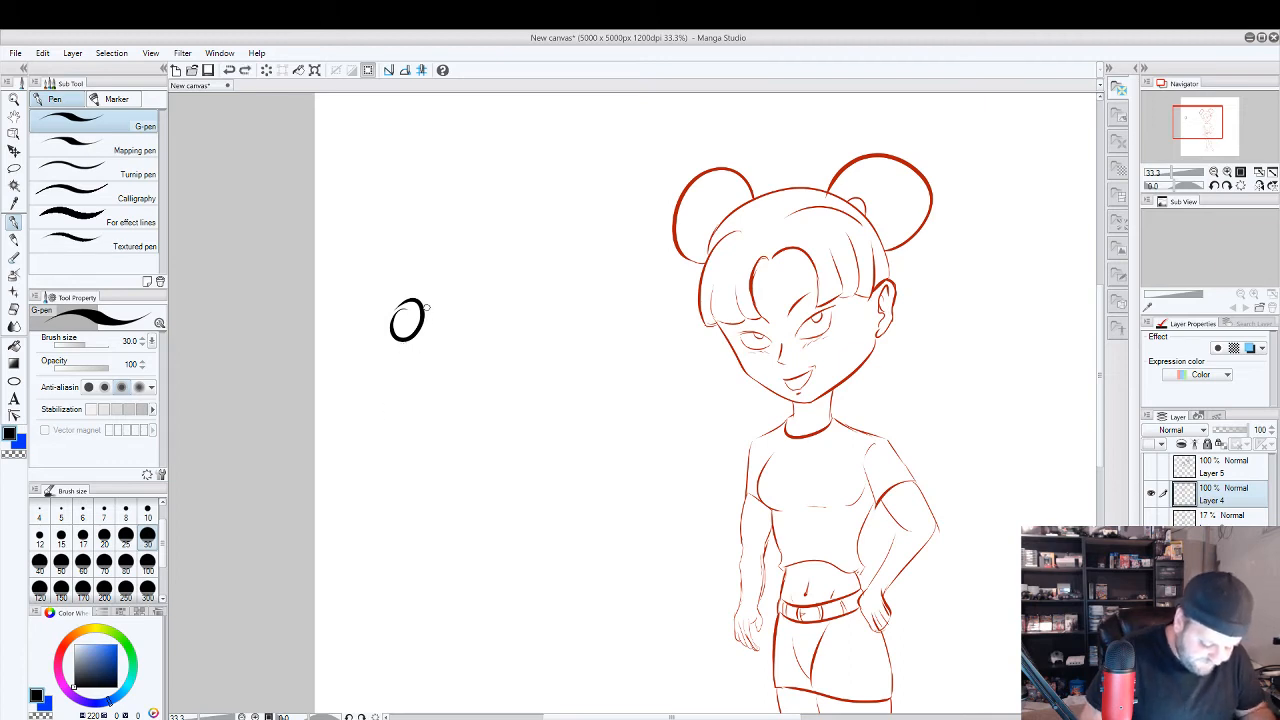
{"action": "key", "text": "ctrl+z"}
Sketch two black stick figures beside the character, one leaning in a lunge with a small circle at its foot, the other stretched out horizontally.
{"action": "left_click_drag", "start_coordinate": [391, 229], "coordinate": [395, 342]}
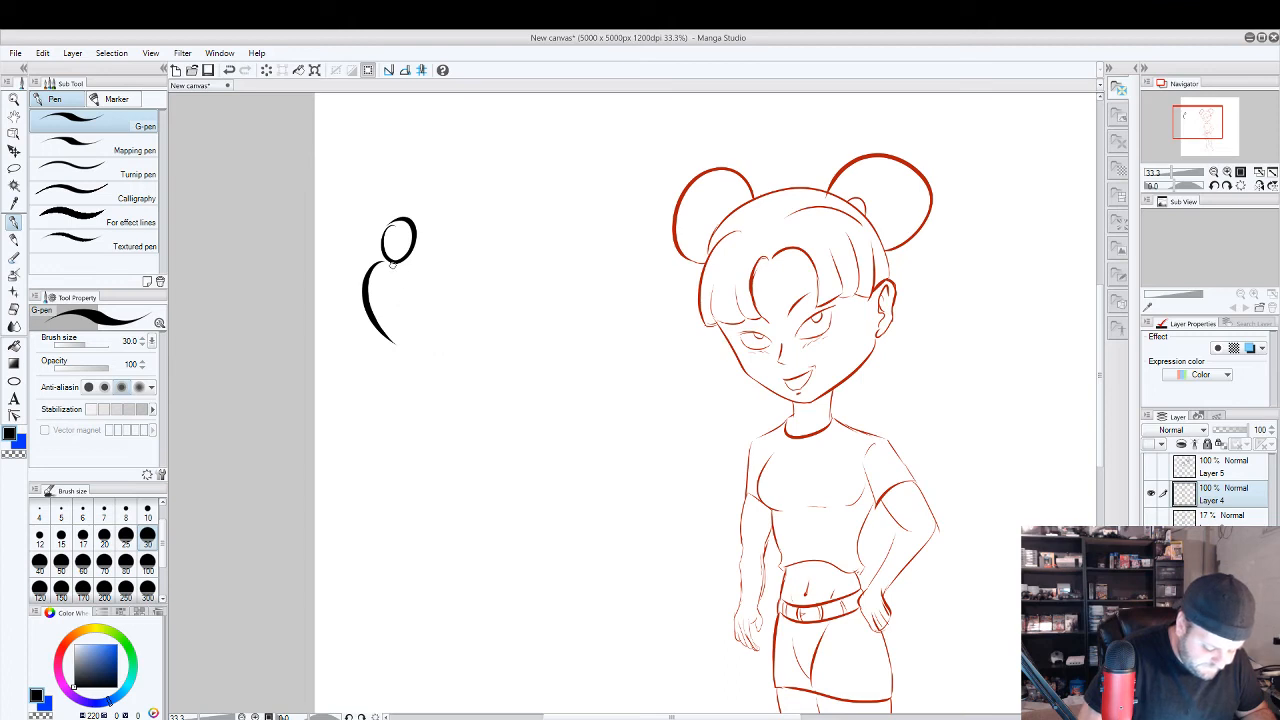
{"action": "mouse_move", "coordinate": [392, 263]}
{"action": "left_mouse_down"}
{"action": "mouse_move", "coordinate": [413, 299]}
{"action": "mouse_move", "coordinate": [356, 310]}
{"action": "mouse_move", "coordinate": [320, 375]}
{"action": "left_mouse_up"}
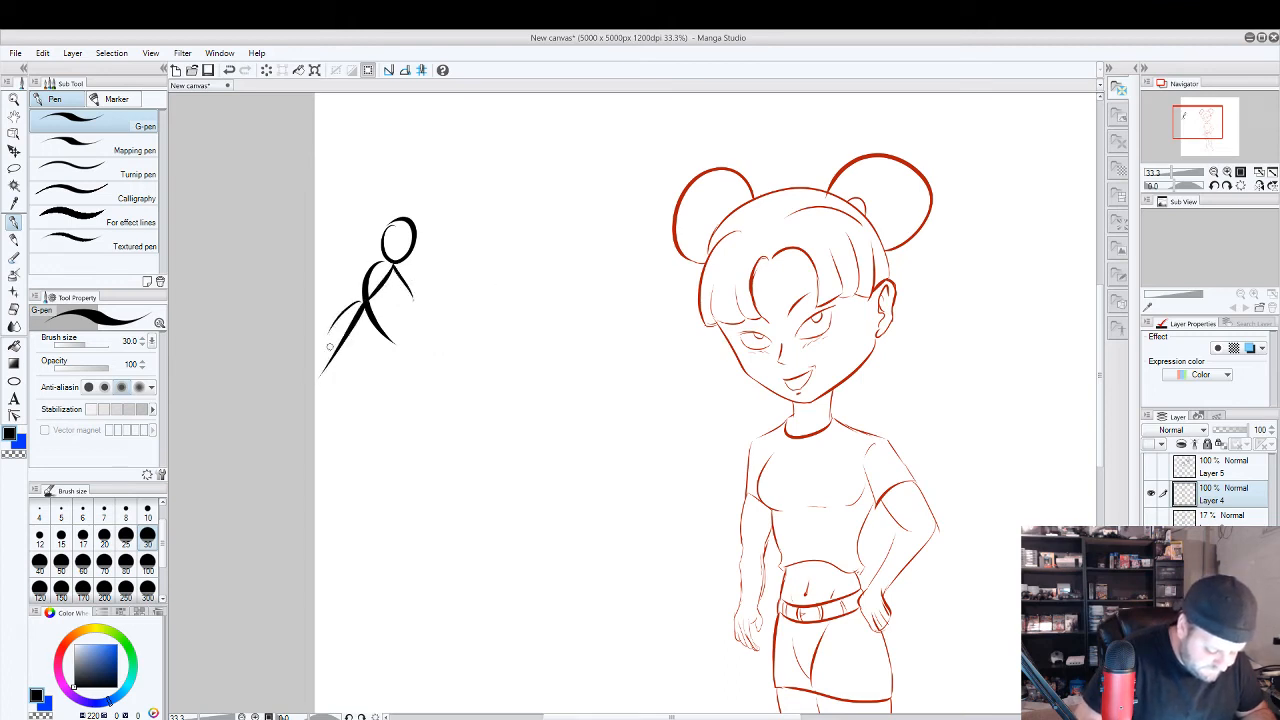
{"action": "mouse_move", "coordinate": [452, 356]}
{"action": "left_mouse_down"}
{"action": "mouse_move", "coordinate": [444, 366]}
{"action": "mouse_move", "coordinate": [468, 378]}
{"action": "mouse_move", "coordinate": [514, 375]}
{"action": "mouse_move", "coordinate": [481, 421]}
{"action": "mouse_move", "coordinate": [343, 398]}
{"action": "left_mouse_up"}
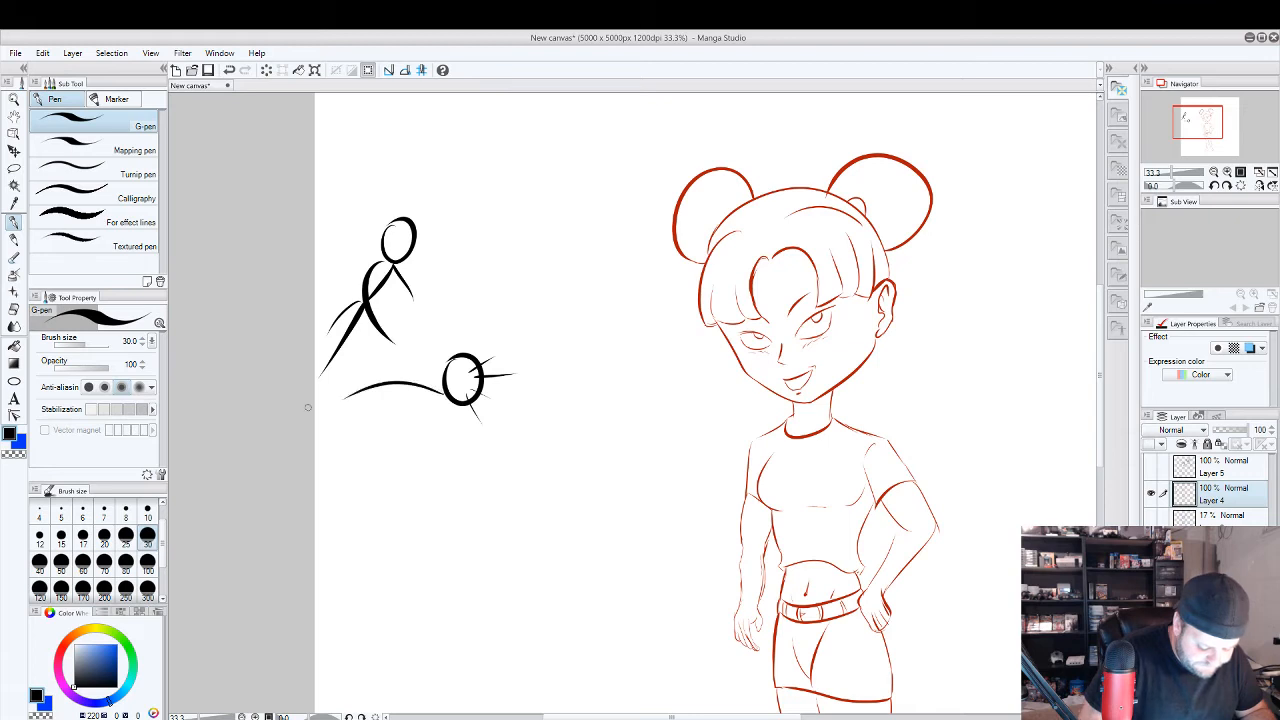
{"action": "mouse_move", "coordinate": [422, 388]}
{"action": "left_mouse_down"}
{"action": "mouse_move", "coordinate": [368, 410]}
{"action": "mouse_move", "coordinate": [360, 360]}
{"action": "mouse_move", "coordinate": [314, 384]}
{"action": "left_mouse_up"}
{"action": "left_click_drag", "start_coordinate": [336, 401], "coordinate": [313, 413]}
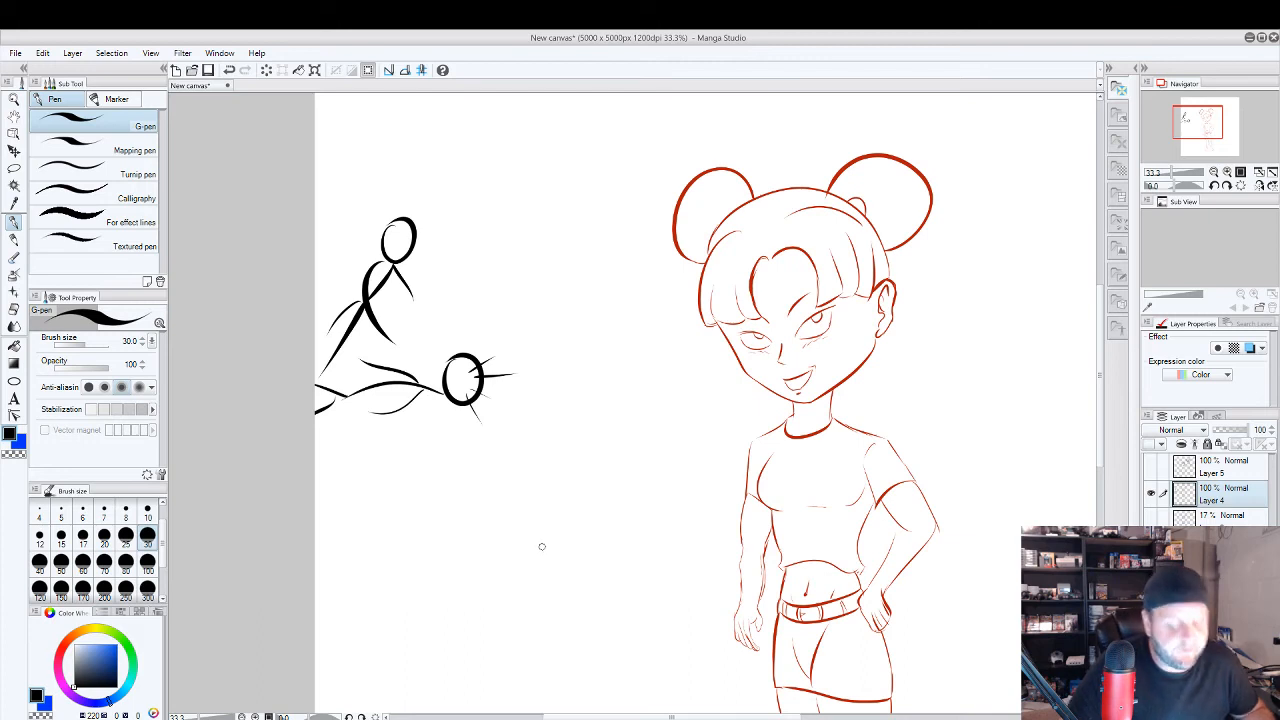
{"action": "mouse_move", "coordinate": [404, 338]}
{"action": "left_mouse_down"}
{"action": "mouse_move", "coordinate": [390, 346]}
{"action": "mouse_move", "coordinate": [406, 313]}
{"action": "left_mouse_up"}
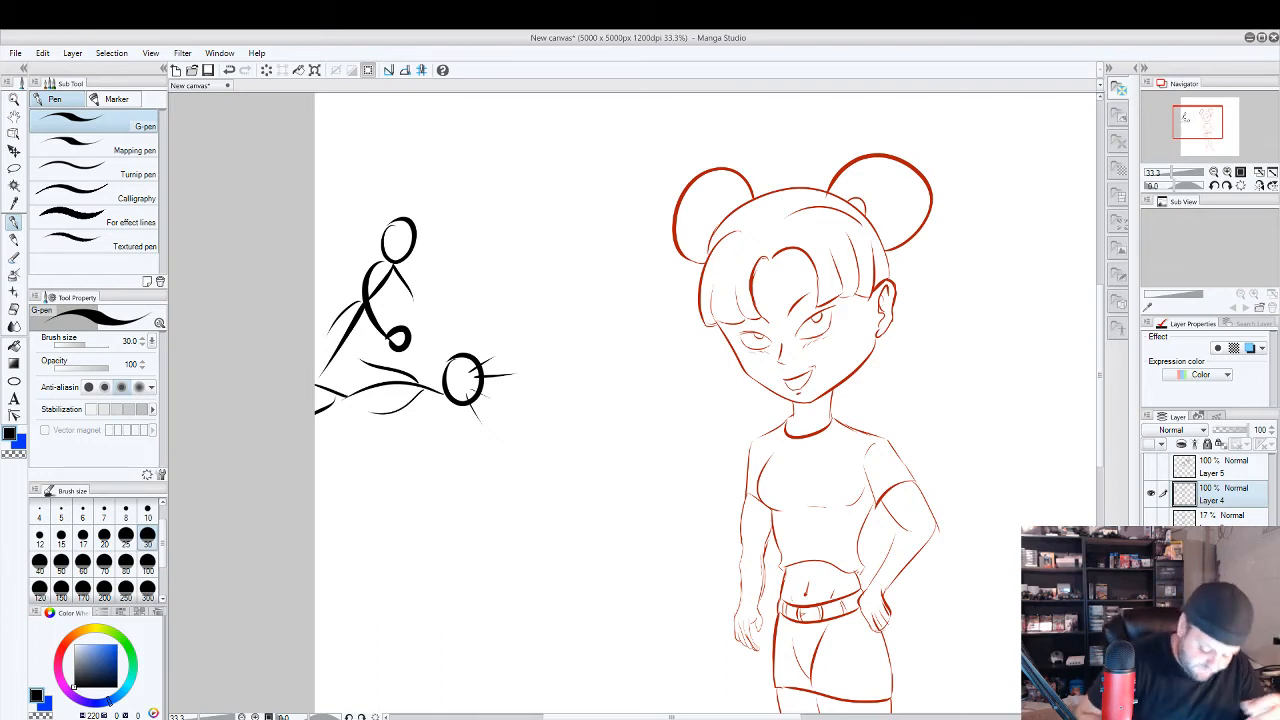
Sketch a curved dagger below the stick figures with a pointed blade, an oval guard and a wrapped handle.
{"action": "left_click_drag", "start_coordinate": [522, 477], "coordinate": [471, 537]}
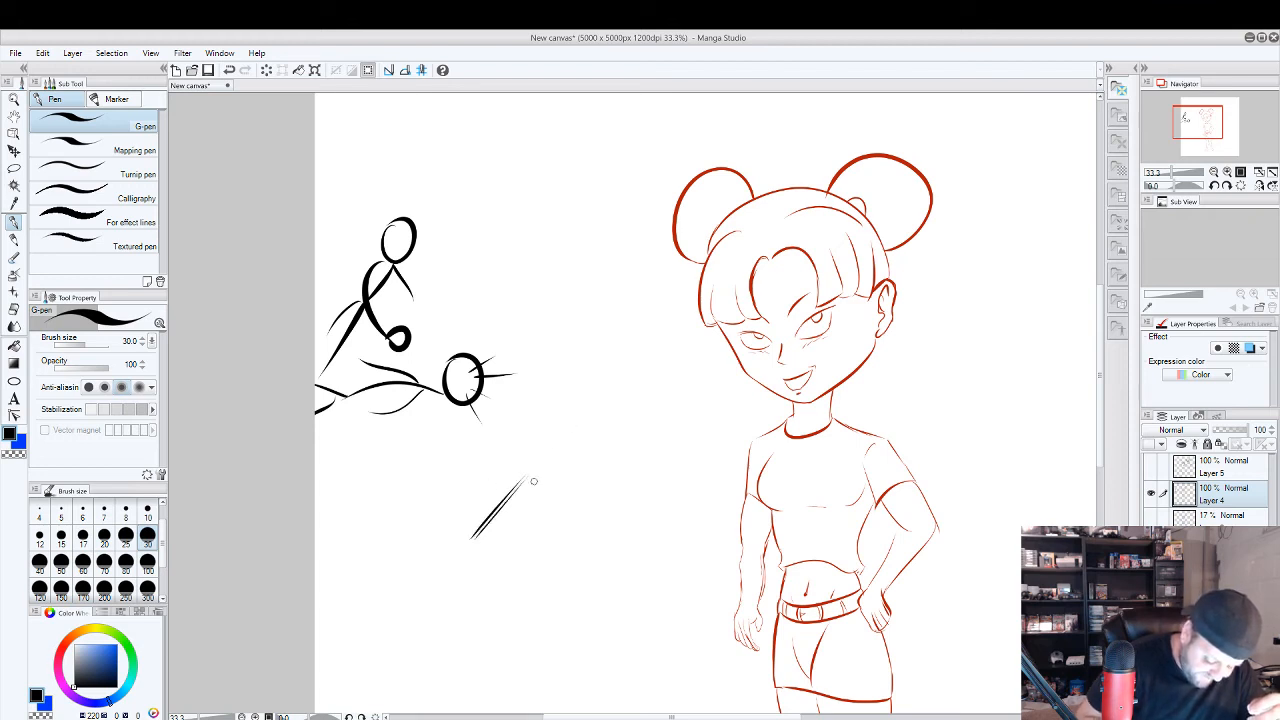
{"action": "mouse_move", "coordinate": [526, 478]}
{"action": "left_mouse_down"}
{"action": "mouse_move", "coordinate": [607, 442]}
{"action": "mouse_move", "coordinate": [484, 565]}
{"action": "mouse_move", "coordinate": [547, 479]}
{"action": "mouse_move", "coordinate": [487, 540]}
{"action": "mouse_move", "coordinate": [540, 481]}
{"action": "left_mouse_up"}
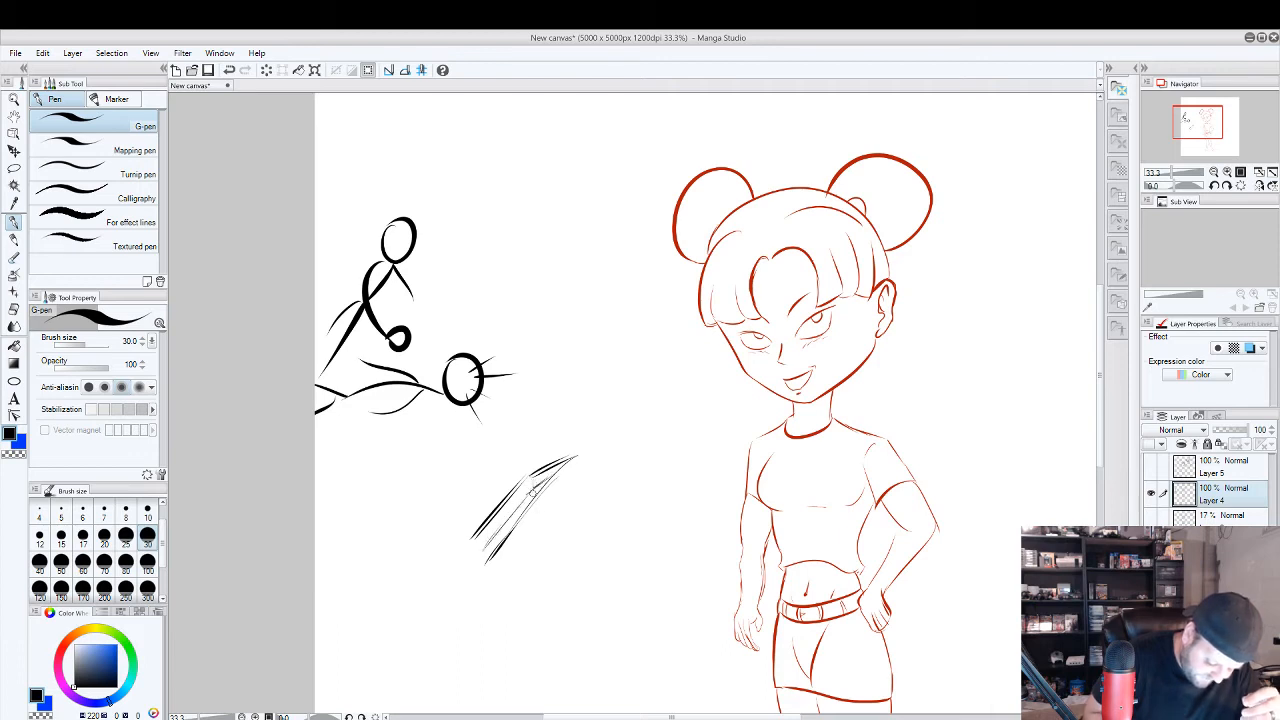
{"action": "mouse_move", "coordinate": [468, 541]}
{"action": "left_mouse_down"}
{"action": "mouse_move", "coordinate": [490, 564]}
{"action": "mouse_move", "coordinate": [482, 546]}
{"action": "mouse_move", "coordinate": [509, 528]}
{"action": "mouse_move", "coordinate": [455, 542]}
{"action": "mouse_move", "coordinate": [499, 590]}
{"action": "mouse_move", "coordinate": [500, 578]}
{"action": "mouse_move", "coordinate": [442, 573]}
{"action": "mouse_move", "coordinate": [452, 597]}
{"action": "mouse_move", "coordinate": [477, 579]}
{"action": "mouse_move", "coordinate": [462, 564]}
{"action": "mouse_move", "coordinate": [439, 598]}
{"action": "left_mouse_up"}
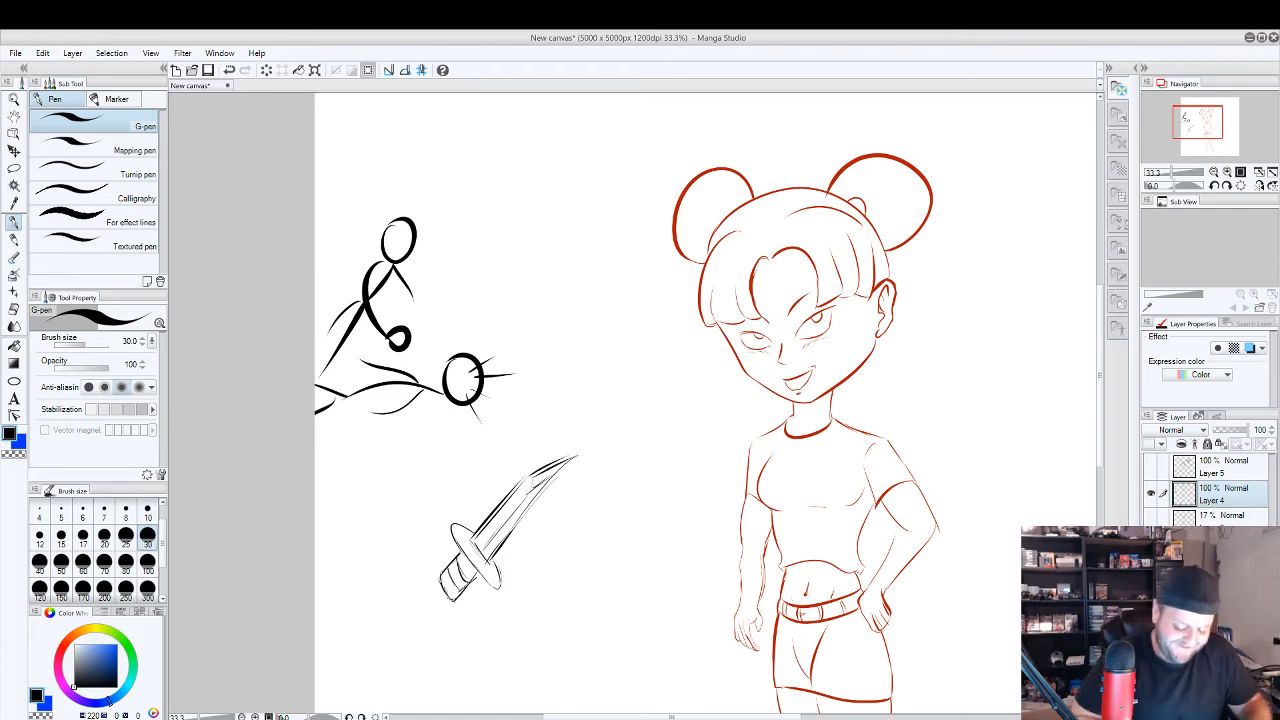
Try V-shaped pairs of tapered curved strokes below the dagger, and remove them.
{"action": "scroll", "coordinate": [690, 430], "scroll_direction": "down", "scroll_amount": 3}
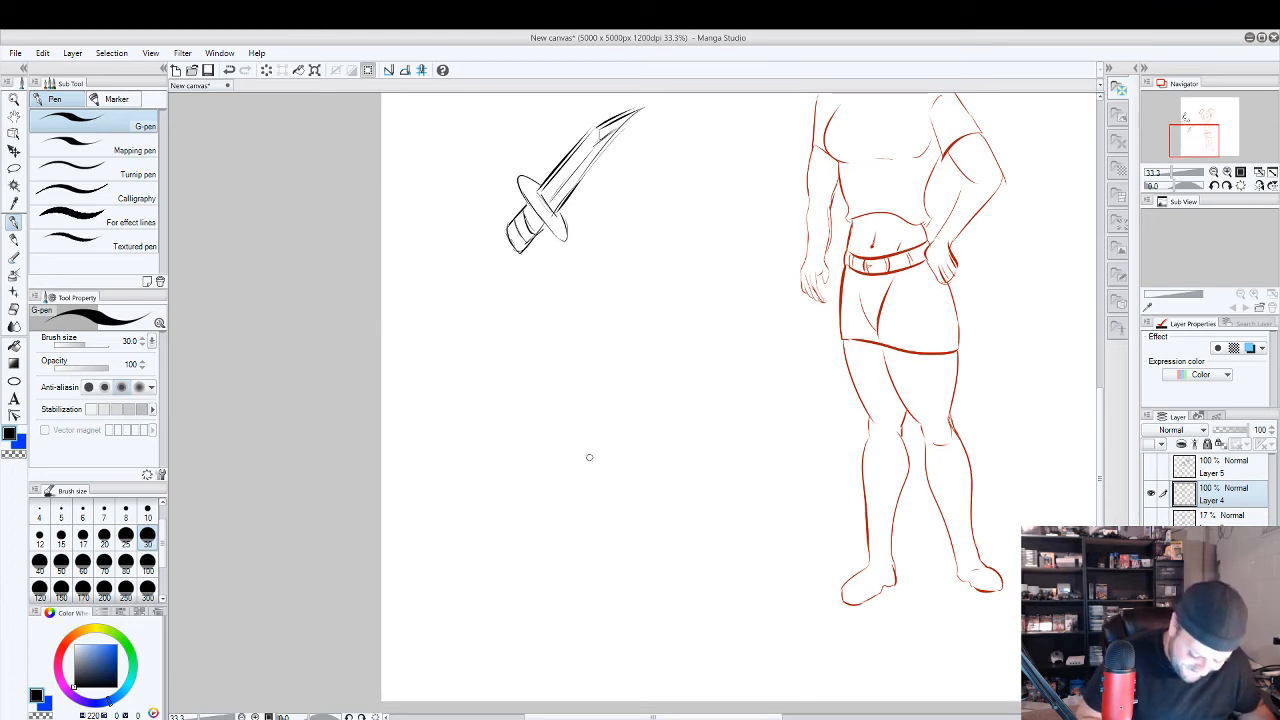
{"action": "left_click_drag", "start_coordinate": [564, 487], "coordinate": [680, 377]}
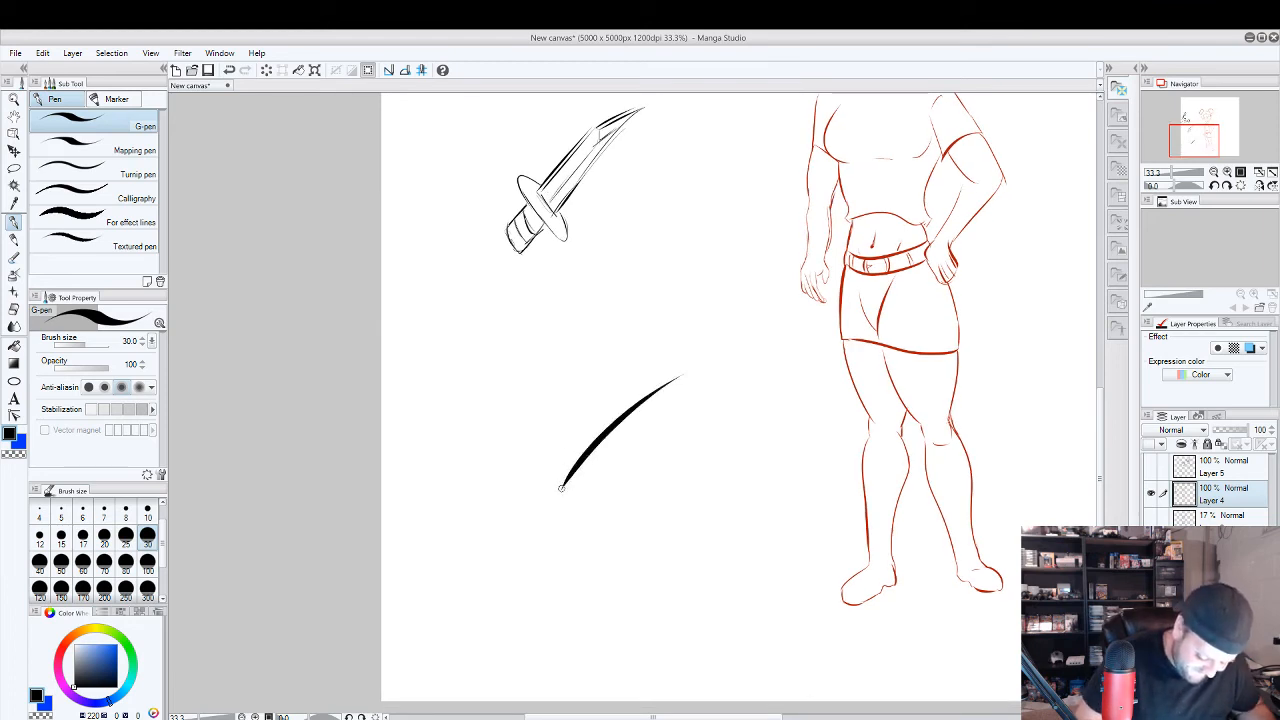
{"action": "left_click_drag", "start_coordinate": [561, 488], "coordinate": [506, 404]}
{"action": "key", "text": "ctrl+z"}
{"action": "key", "text": "ctrl+z"}
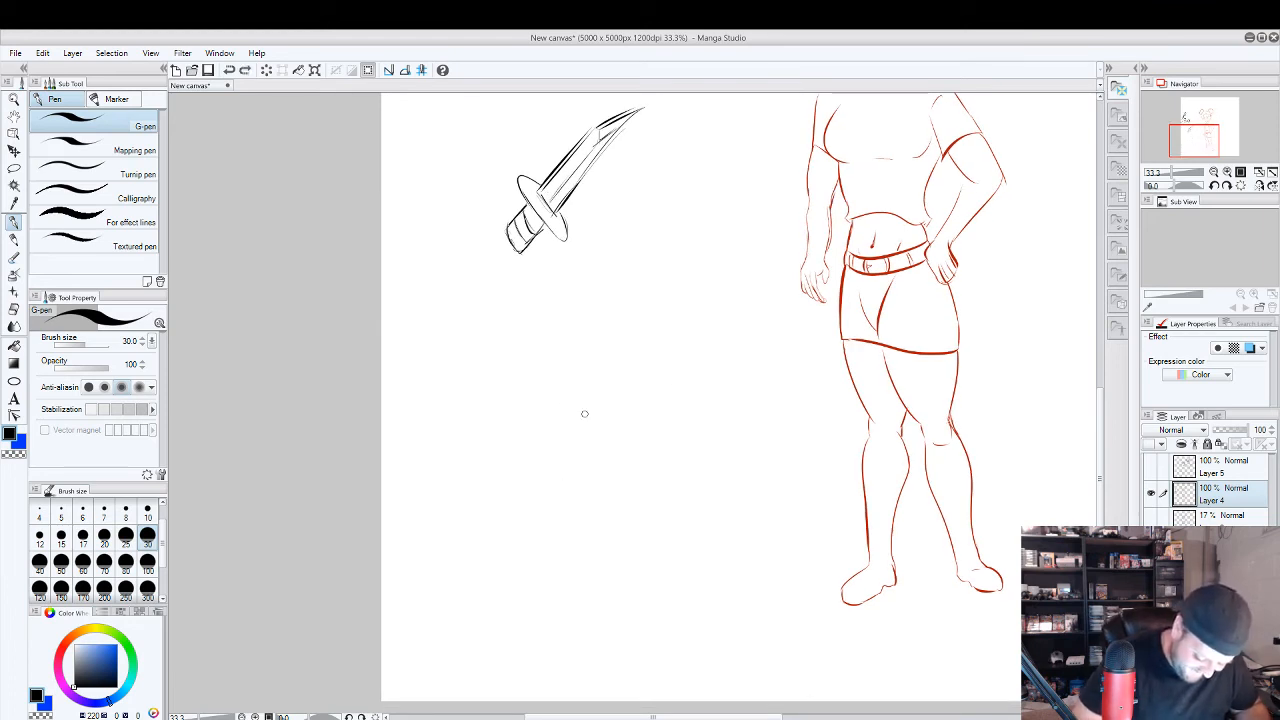
{"action": "mouse_move", "coordinate": [569, 488]}
{"action": "left_mouse_down"}
{"action": "mouse_move", "coordinate": [638, 403]}
{"action": "mouse_move", "coordinate": [520, 409]}
{"action": "left_mouse_up"}
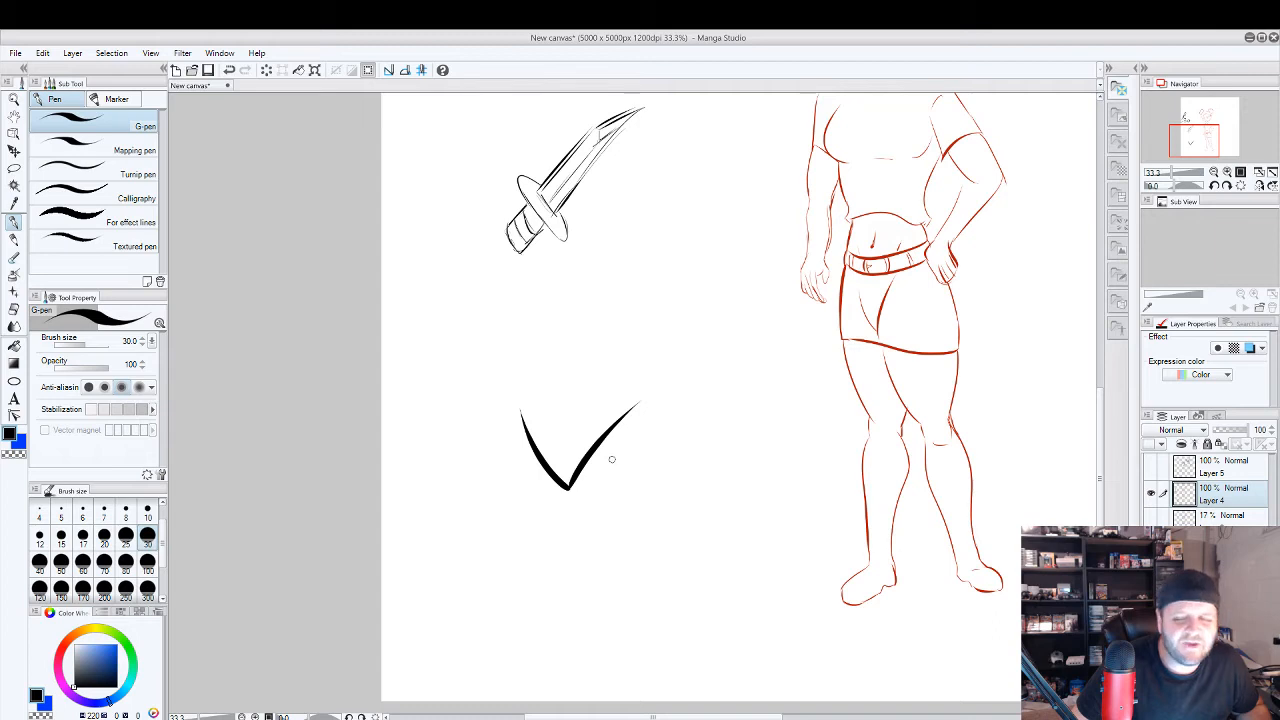
{"action": "key", "text": "Delete"}
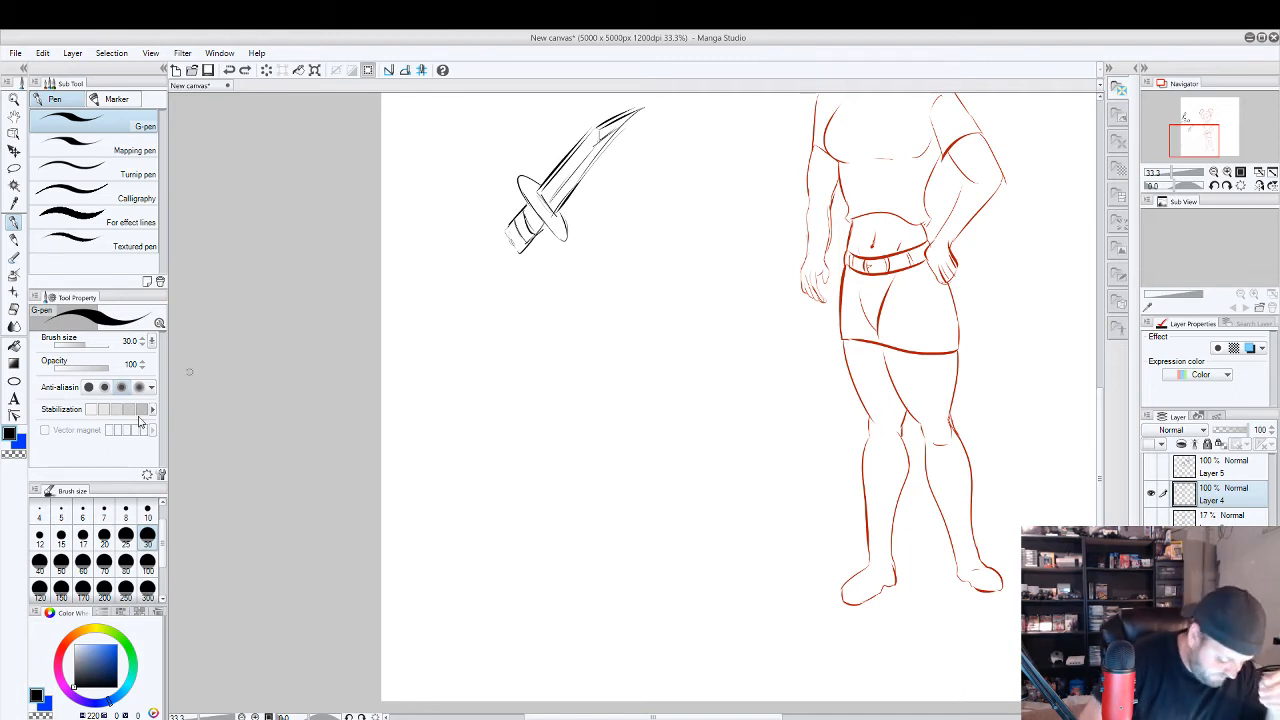
Set the colour to bright orange-red and draw blood dripping from the tip of the dagger's blade.
{"action": "left_click", "coordinate": [67, 637]}
{"action": "left_click", "coordinate": [109, 657]}
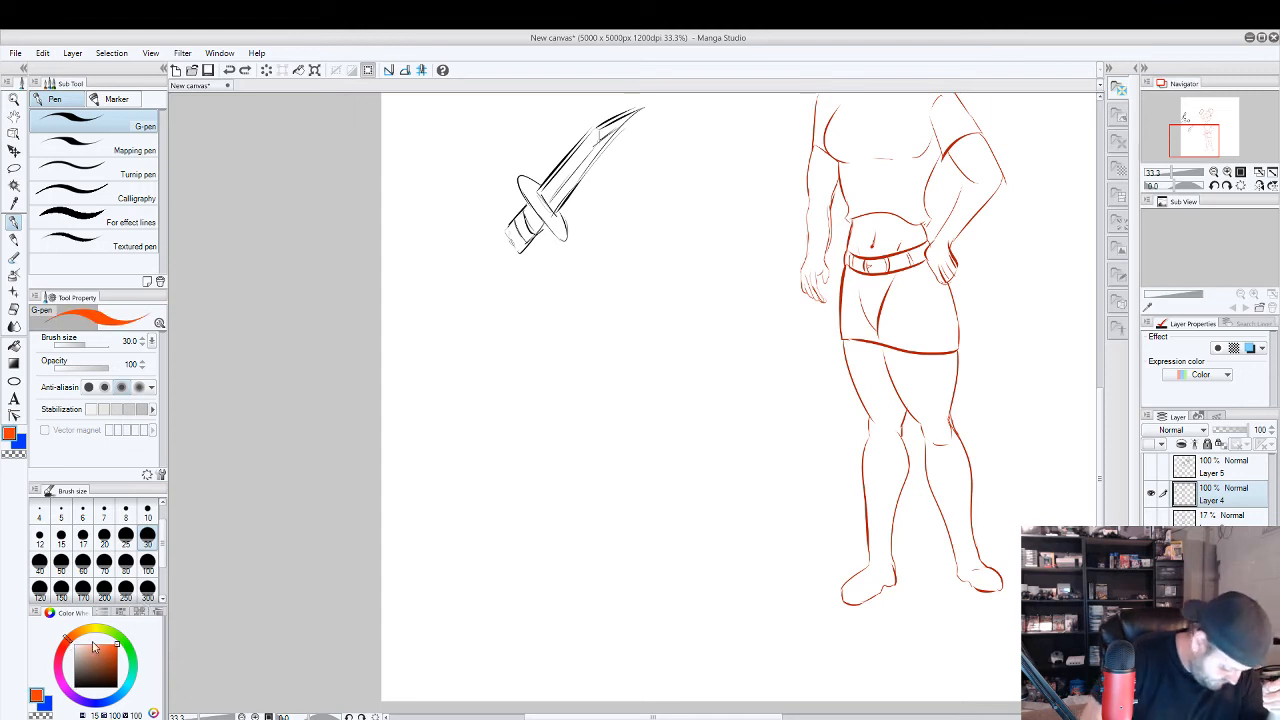
{"action": "left_click", "coordinate": [105, 660]}
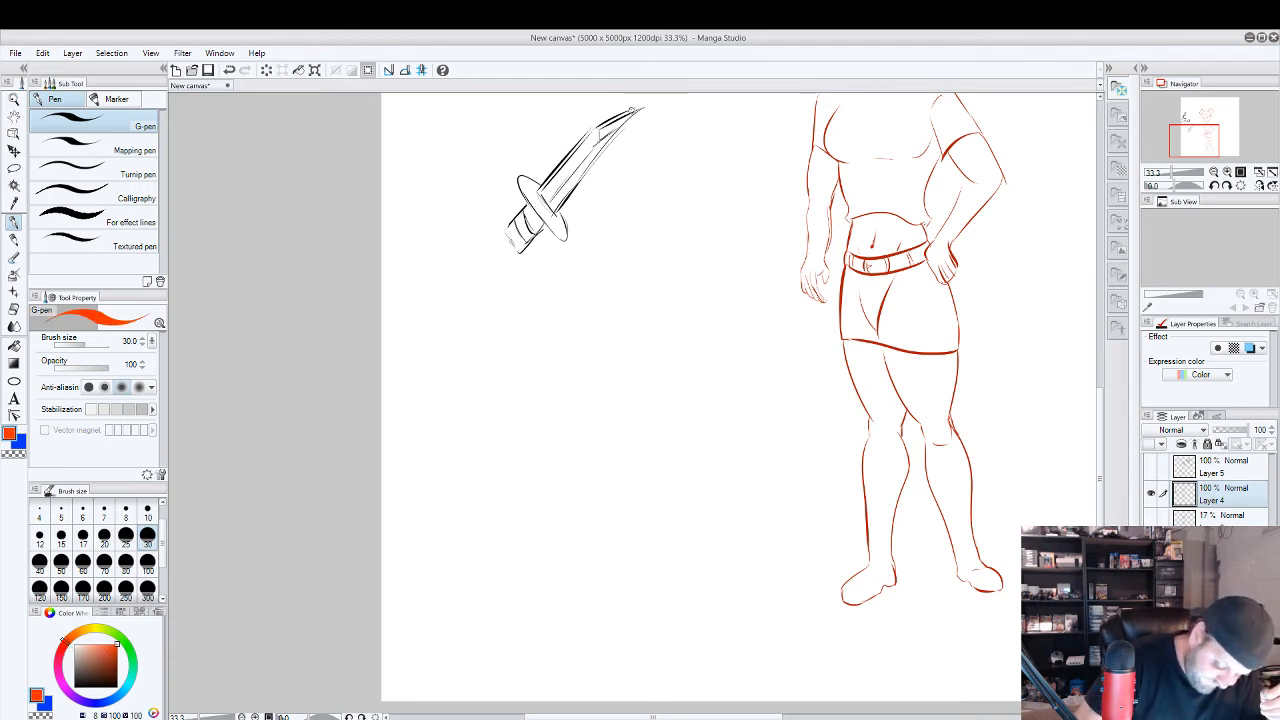
{"action": "mouse_move", "coordinate": [632, 110]}
{"action": "left_mouse_down"}
{"action": "mouse_move", "coordinate": [605, 145]}
{"action": "mouse_move", "coordinate": [607, 223]}
{"action": "mouse_move", "coordinate": [610, 155]}
{"action": "mouse_move", "coordinate": [617, 134]}
{"action": "mouse_move", "coordinate": [629, 152]}
{"action": "mouse_move", "coordinate": [633, 113]}
{"action": "mouse_move", "coordinate": [628, 148]}
{"action": "mouse_move", "coordinate": [626, 124]}
{"action": "mouse_move", "coordinate": [606, 168]}
{"action": "mouse_move", "coordinate": [606, 216]}
{"action": "left_mouse_up"}
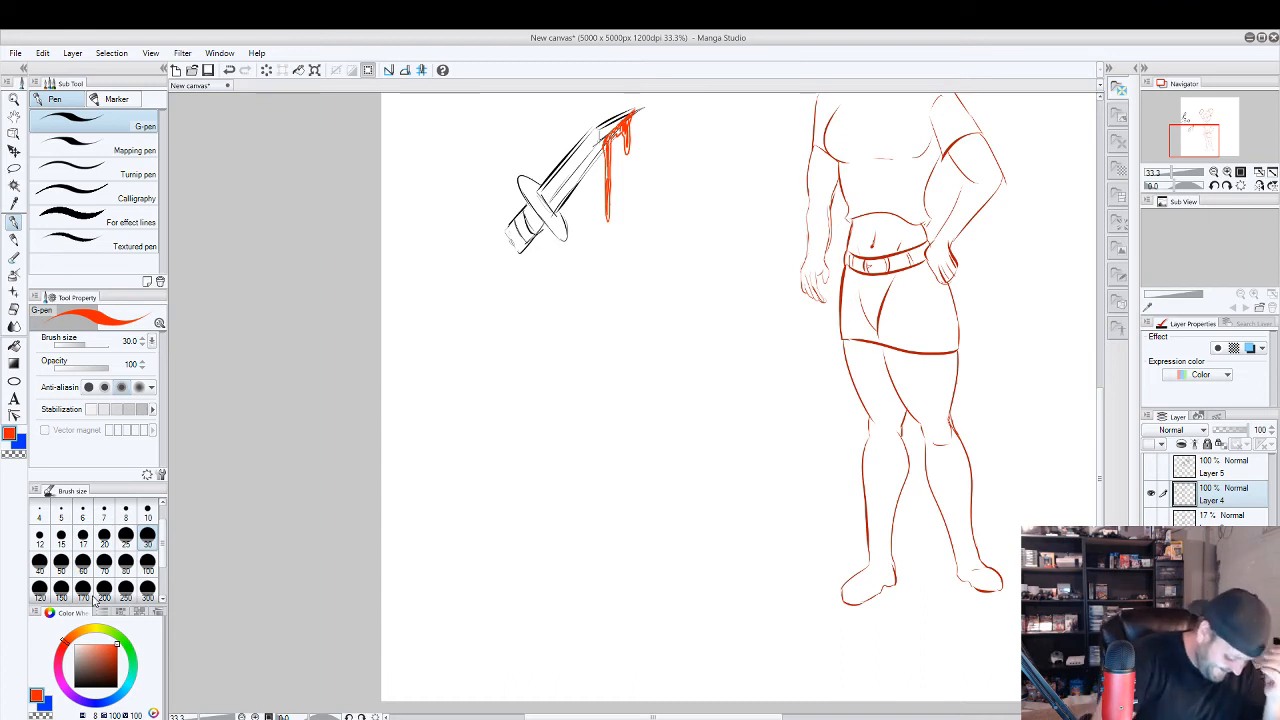
Draw a wavy near-black curve below the dagger and undo the extra strokes added beneath it.
{"action": "left_click", "coordinate": [80, 687]}
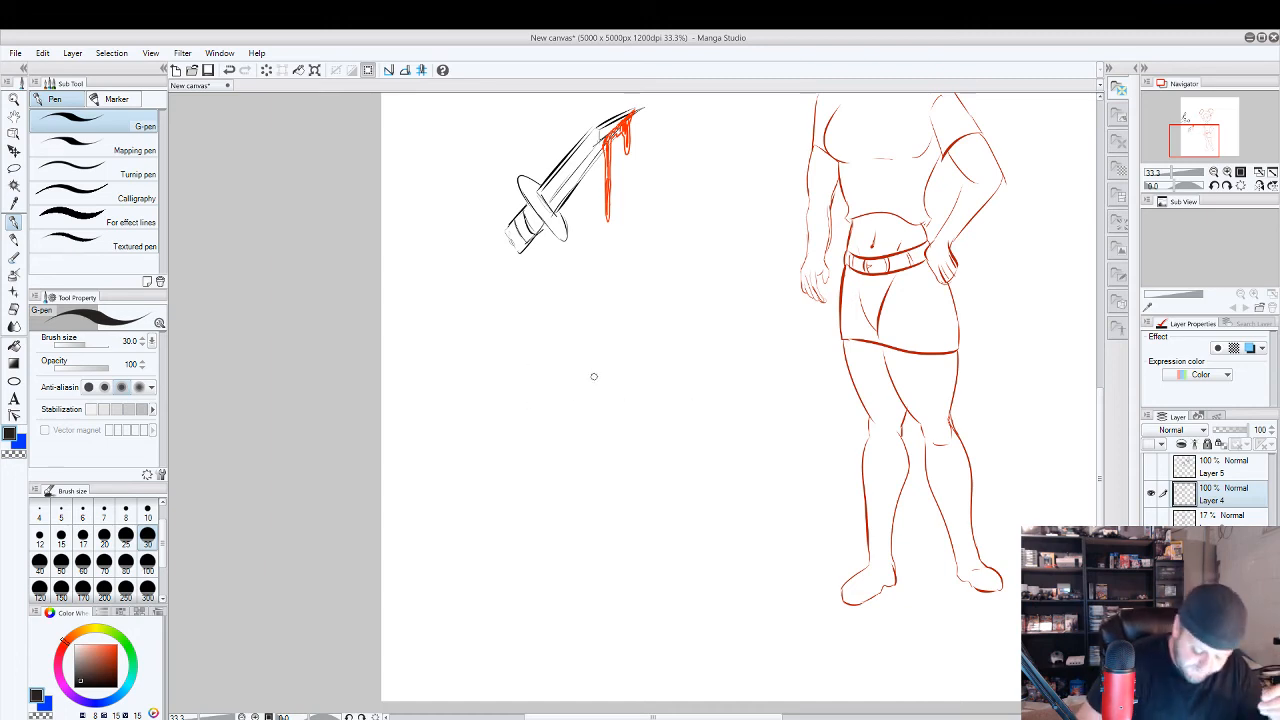
{"action": "mouse_move", "coordinate": [508, 432]}
{"action": "left_mouse_down"}
{"action": "mouse_move", "coordinate": [634, 391]}
{"action": "mouse_move", "coordinate": [646, 456]}
{"action": "left_mouse_up"}
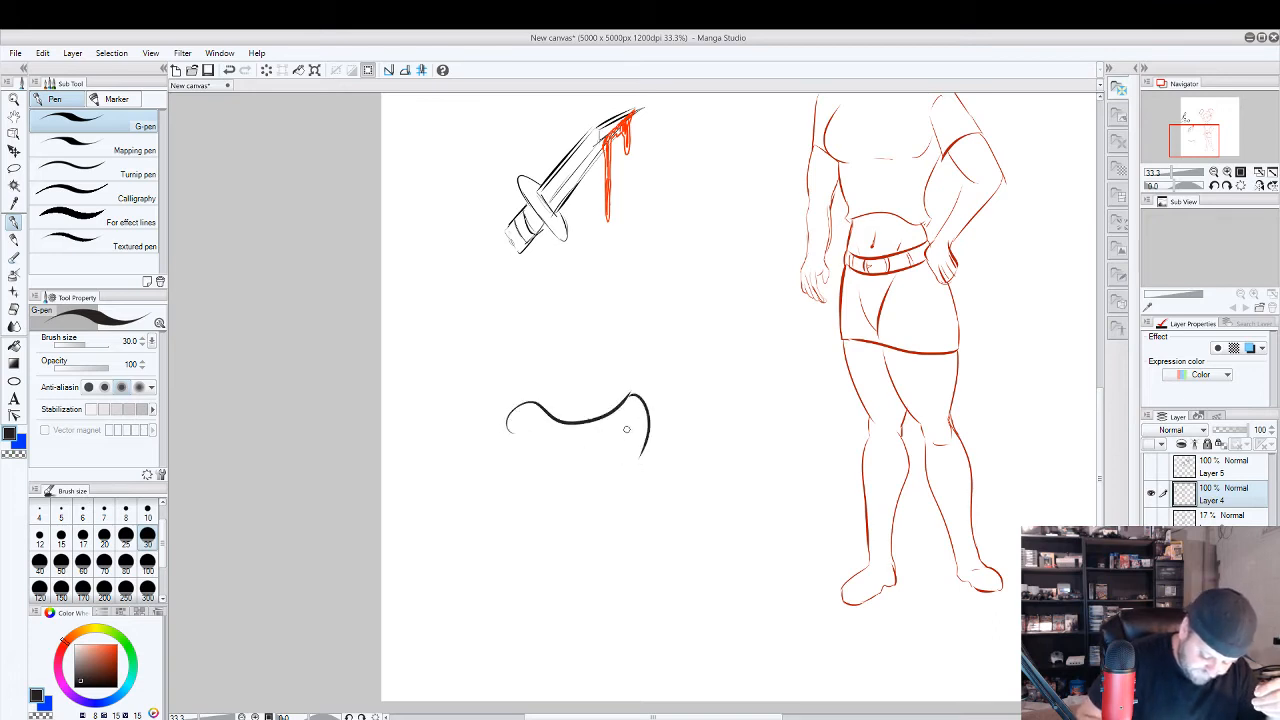
{"action": "mouse_move", "coordinate": [640, 422]}
{"action": "left_mouse_down"}
{"action": "mouse_move", "coordinate": [578, 512]}
{"action": "mouse_move", "coordinate": [546, 516]}
{"action": "mouse_move", "coordinate": [513, 448]}
{"action": "mouse_move", "coordinate": [534, 428]}
{"action": "left_mouse_up"}
{"action": "key", "text": "ctrl+z"}
{"action": "key", "text": "ctrl+z"}
{"action": "key", "text": "ctrl+z"}
{"action": "key", "text": "ctrl+z"}
{"action": "key", "text": "ctrl+z"}
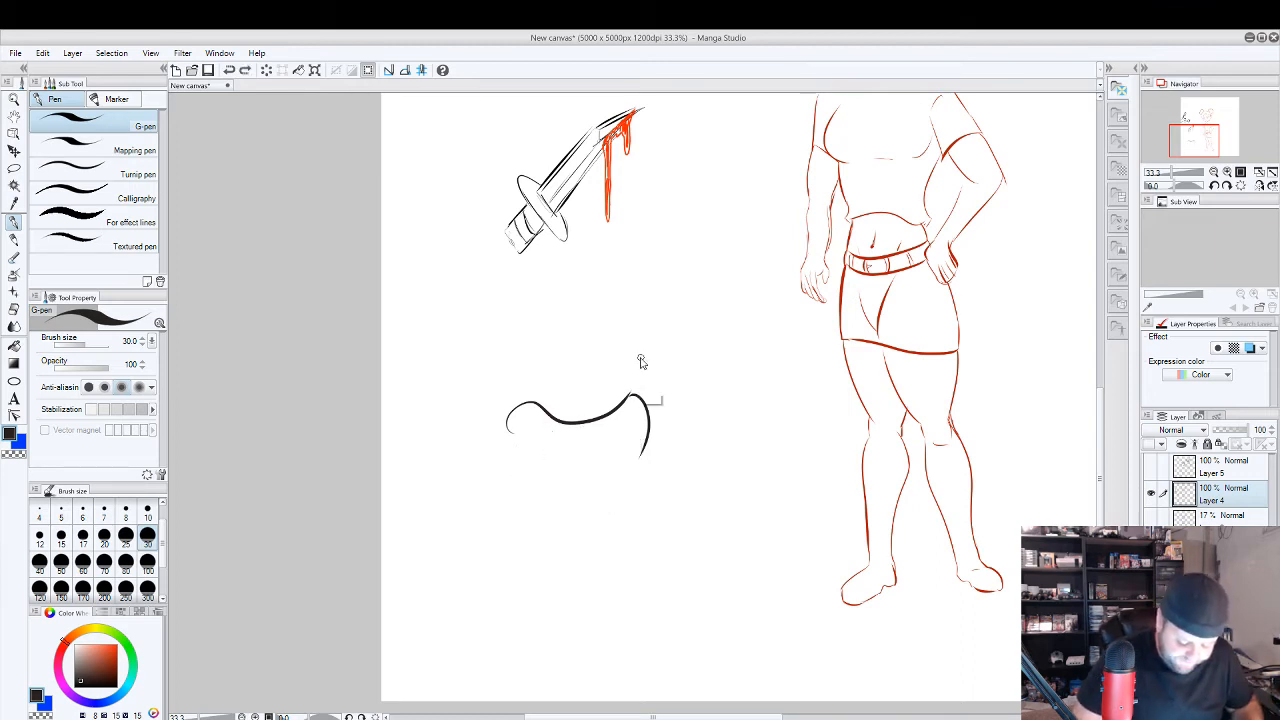
Replace the wavy curve below the dagger with steep V-shaped tapered brows and an angular cheek and jaw outline.
{"action": "left_click_drag", "start_coordinate": [552, 472], "coordinate": [643, 367]}
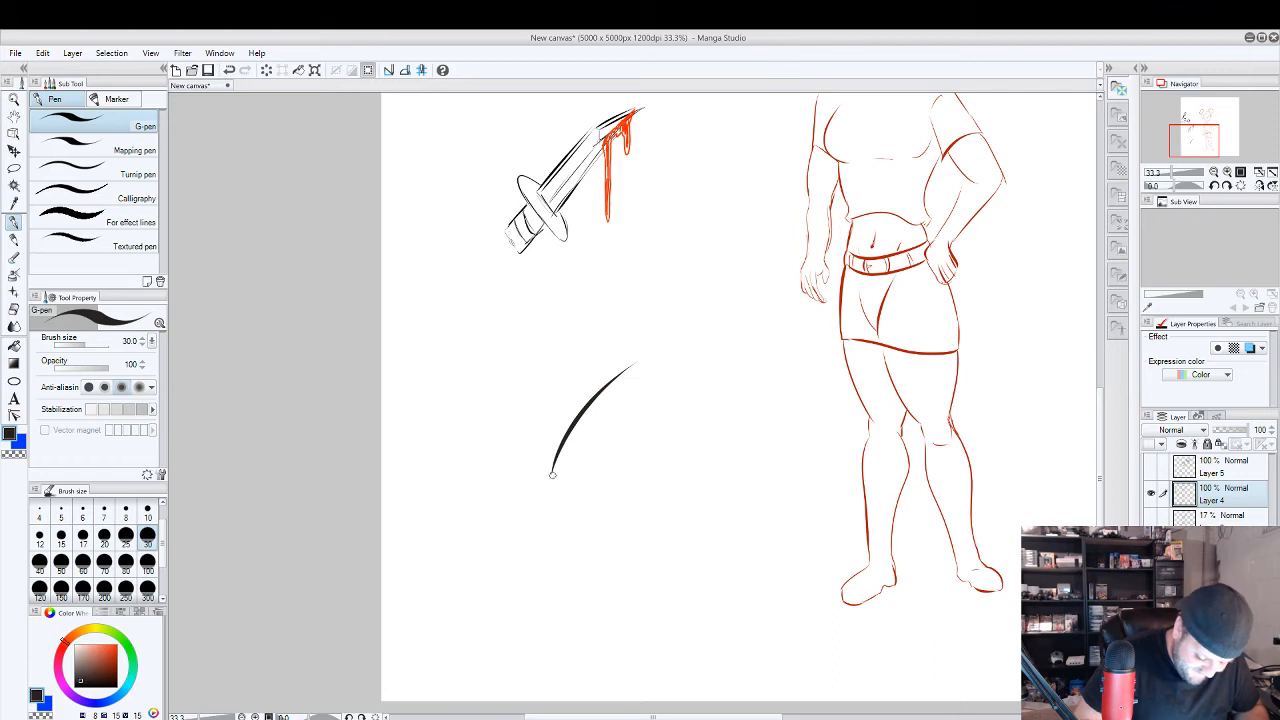
{"action": "left_click_drag", "start_coordinate": [553, 474], "coordinate": [512, 362]}
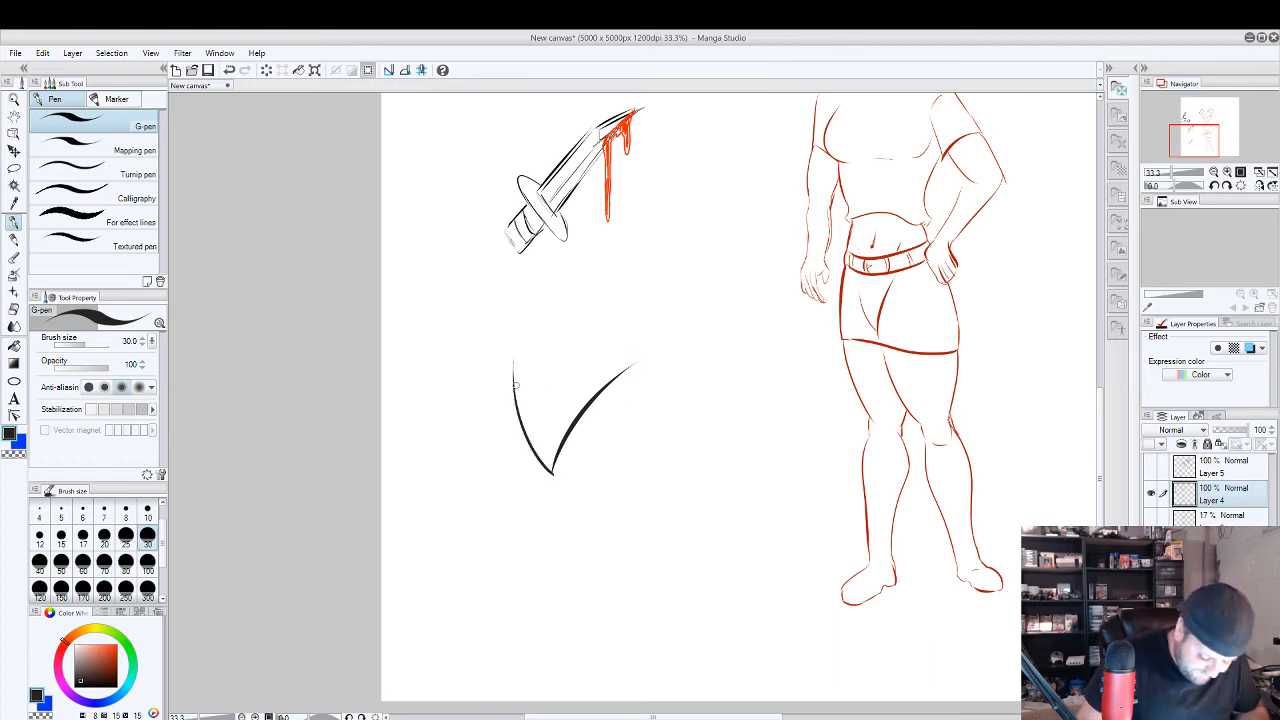
{"action": "mouse_move", "coordinate": [512, 366]}
{"action": "left_mouse_down"}
{"action": "mouse_move", "coordinate": [494, 475]}
{"action": "mouse_move", "coordinate": [537, 541]}
{"action": "mouse_move", "coordinate": [587, 546]}
{"action": "mouse_move", "coordinate": [635, 510]}
{"action": "mouse_move", "coordinate": [649, 478]}
{"action": "mouse_move", "coordinate": [582, 534]}
{"action": "mouse_move", "coordinate": [500, 519]}
{"action": "mouse_move", "coordinate": [515, 506]}
{"action": "mouse_move", "coordinate": [511, 529]}
{"action": "mouse_move", "coordinate": [490, 422]}
{"action": "left_mouse_up"}
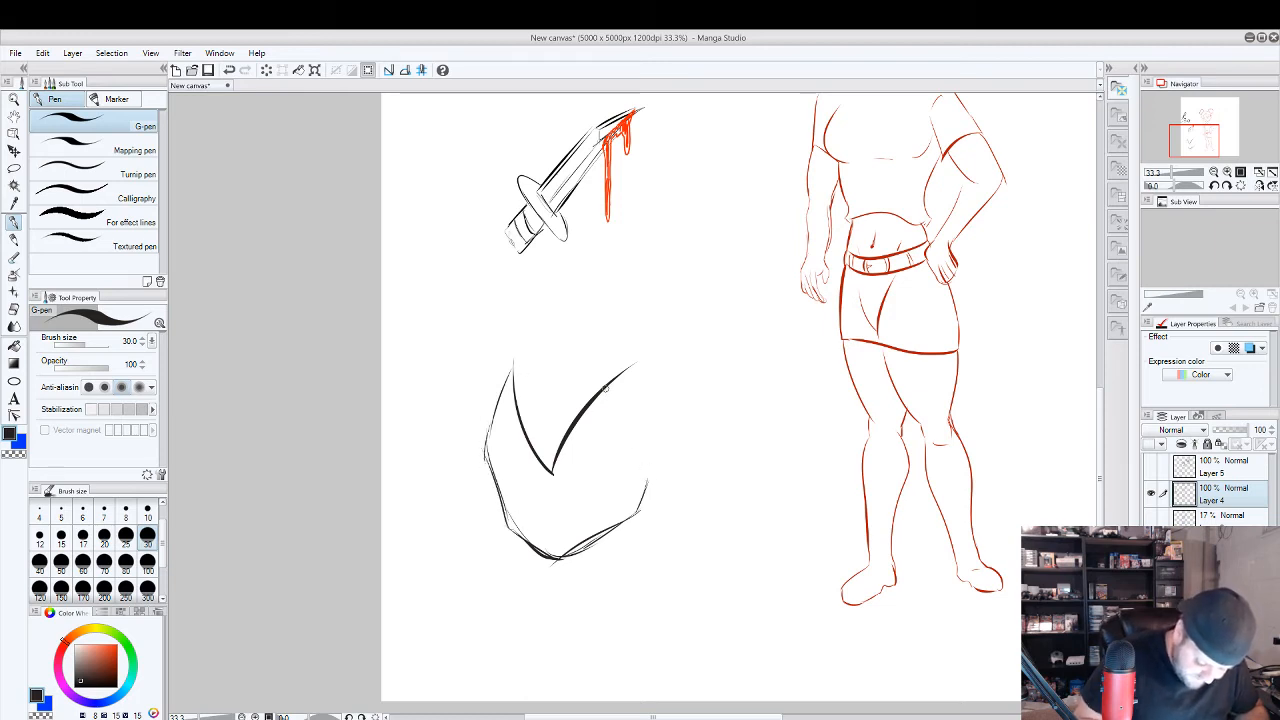
Close the far side of the face with a curve from the longer brow to the jaw and add a rounded ear piece beside it.
{"action": "mouse_move", "coordinate": [604, 388]}
{"action": "left_mouse_down"}
{"action": "mouse_move", "coordinate": [631, 406]}
{"action": "mouse_move", "coordinate": [640, 520]}
{"action": "mouse_move", "coordinate": [642, 397]}
{"action": "left_mouse_up"}
{"action": "key", "text": "ctrl+z"}
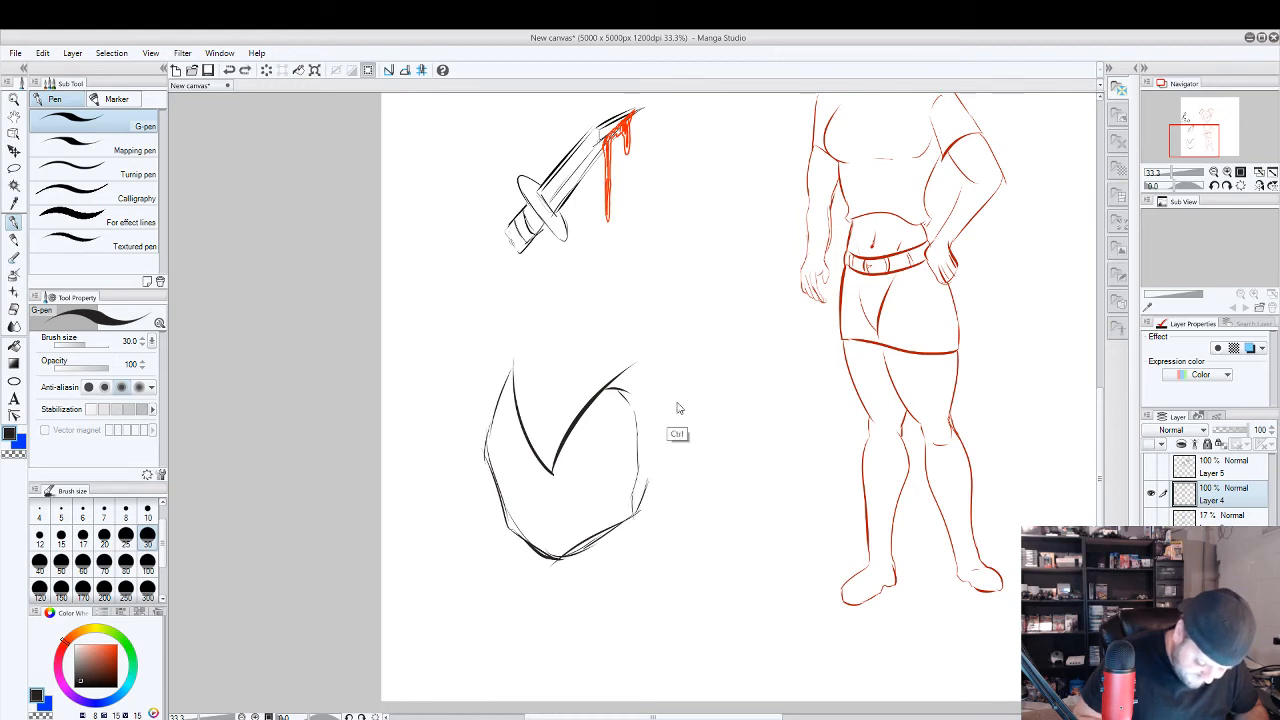
{"action": "mouse_move", "coordinate": [640, 480]}
{"action": "left_mouse_down"}
{"action": "mouse_move", "coordinate": [668, 460]}
{"action": "mouse_move", "coordinate": [662, 403]}
{"action": "mouse_move", "coordinate": [666, 452]}
{"action": "mouse_move", "coordinate": [664, 411]}
{"action": "left_mouse_up"}
{"action": "left_click_drag", "start_coordinate": [666, 407], "coordinate": [640, 405]}
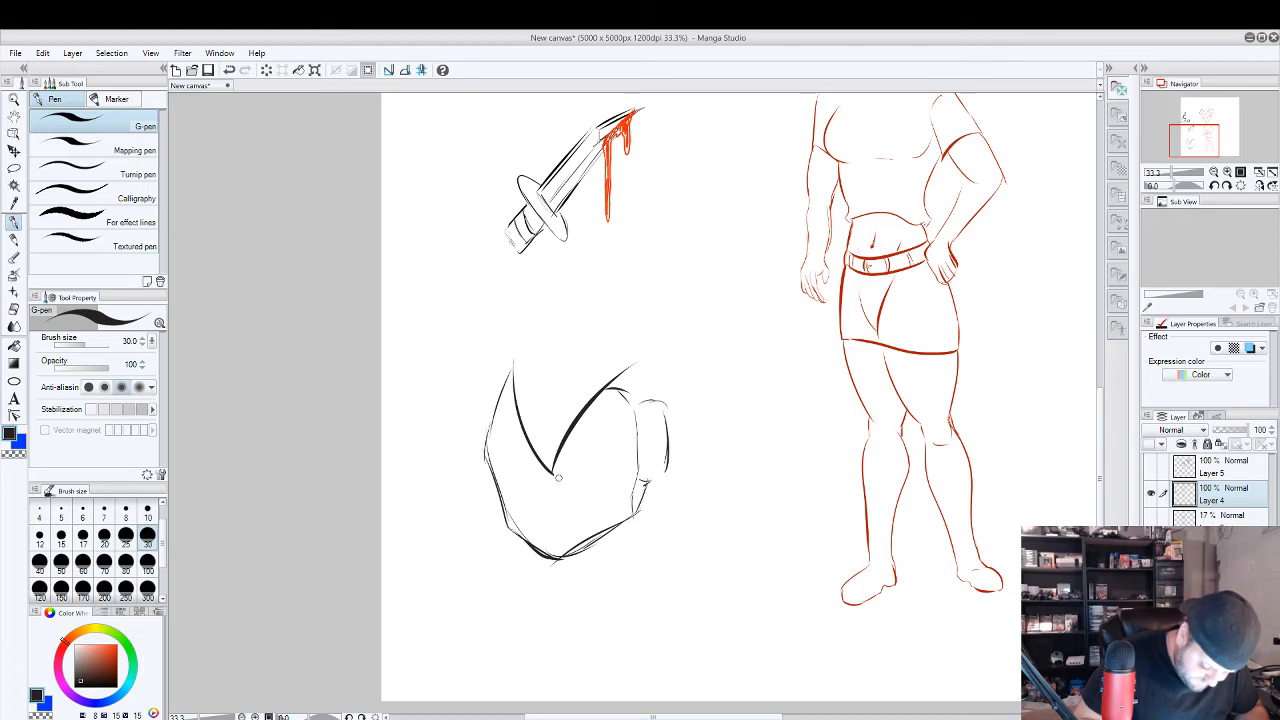
Draw the angry eyes, small nose, open mouth and pointed forehead mark, and enclose the head with a rounded dome and a short neck line.
{"action": "mouse_move", "coordinate": [558, 478]}
{"action": "left_mouse_down"}
{"action": "mouse_move", "coordinate": [607, 411]}
{"action": "mouse_move", "coordinate": [620, 461]}
{"action": "mouse_move", "coordinate": [555, 478]}
{"action": "mouse_move", "coordinate": [600, 462]}
{"action": "mouse_move", "coordinate": [590, 450]}
{"action": "mouse_move", "coordinate": [526, 462]}
{"action": "mouse_move", "coordinate": [497, 437]}
{"action": "mouse_move", "coordinate": [503, 478]}
{"action": "mouse_move", "coordinate": [493, 454]}
{"action": "mouse_move", "coordinate": [526, 474]}
{"action": "mouse_move", "coordinate": [559, 541]}
{"action": "left_mouse_up"}
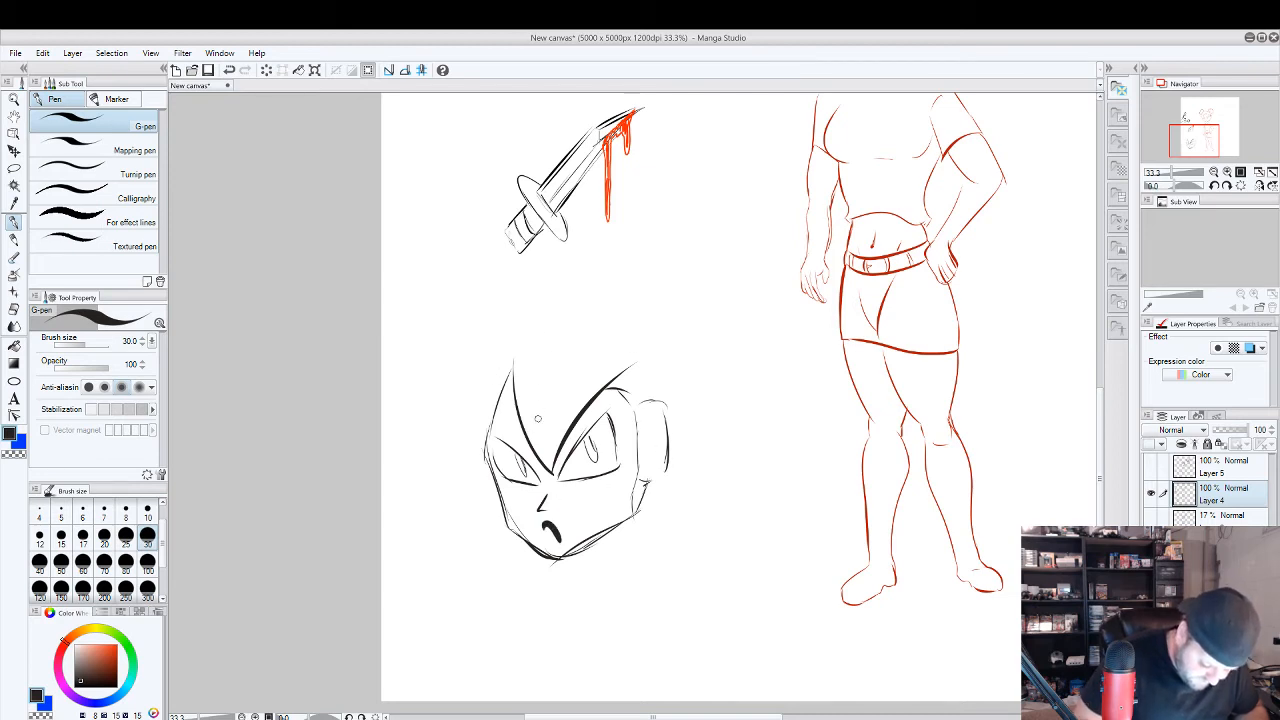
{"action": "mouse_move", "coordinate": [545, 453]}
{"action": "left_mouse_down"}
{"action": "mouse_move", "coordinate": [533, 421]}
{"action": "mouse_move", "coordinate": [545, 446]}
{"action": "mouse_move", "coordinate": [555, 420]}
{"action": "mouse_move", "coordinate": [541, 390]}
{"action": "left_mouse_up"}
{"action": "mouse_move", "coordinate": [668, 420]}
{"action": "left_mouse_down"}
{"action": "mouse_move", "coordinate": [641, 320]}
{"action": "mouse_move", "coordinate": [467, 385]}
{"action": "mouse_move", "coordinate": [463, 410]}
{"action": "left_mouse_up"}
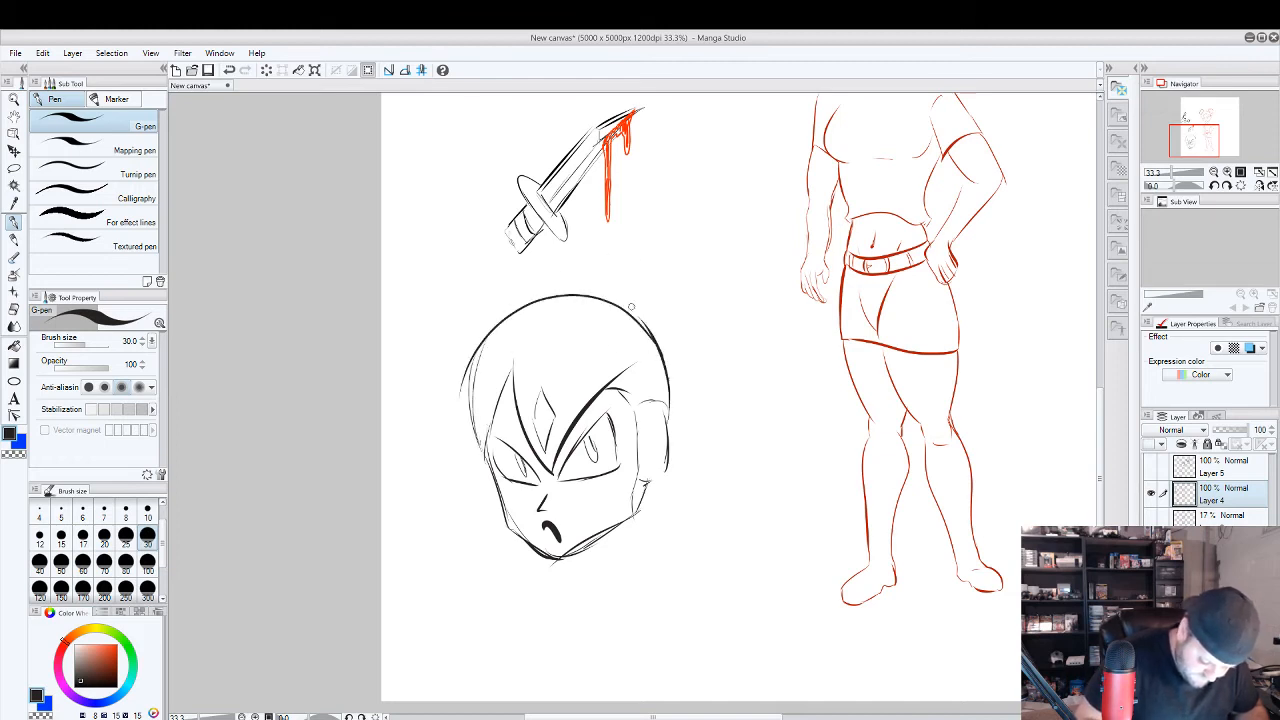
{"action": "left_click_drag", "start_coordinate": [660, 484], "coordinate": [674, 537]}
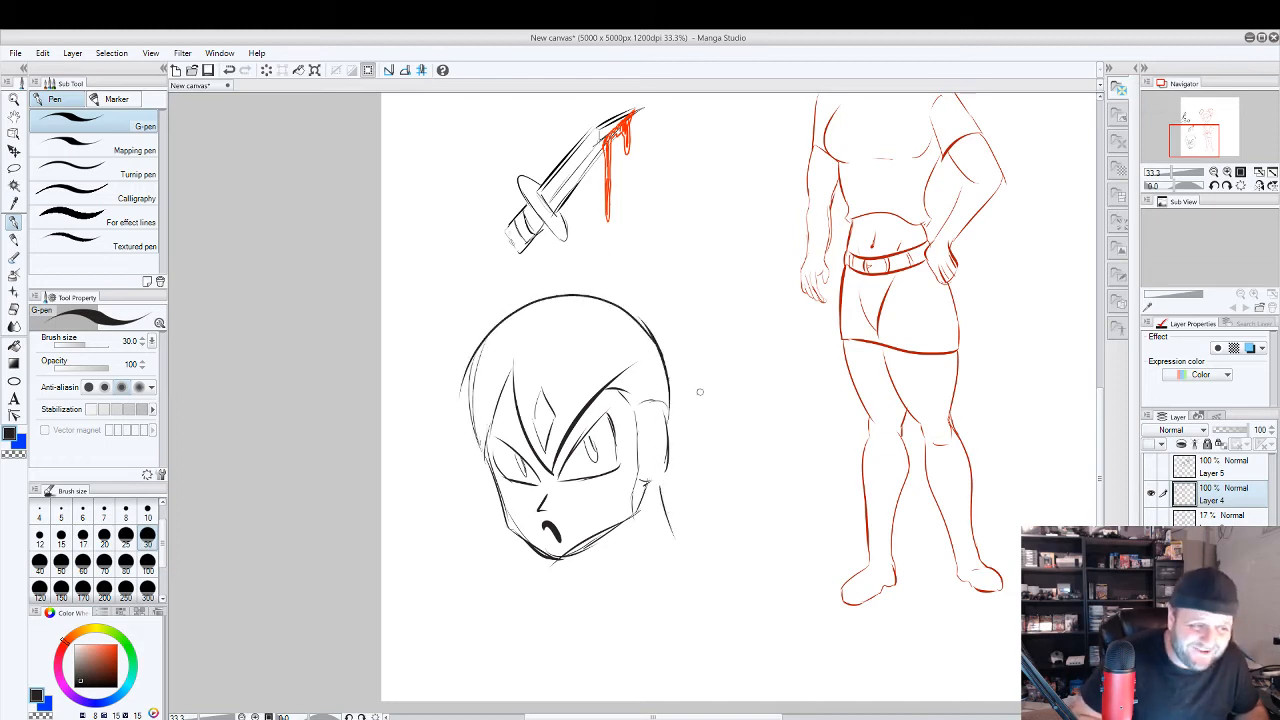
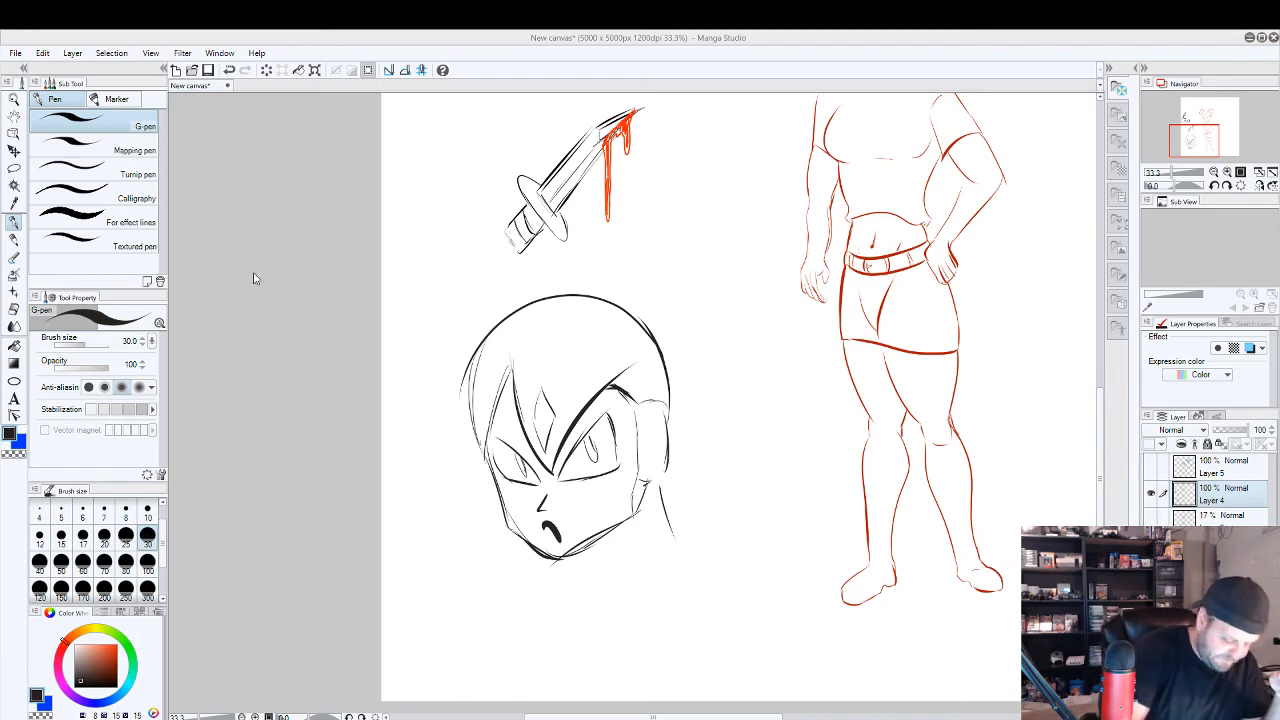
Create a new blank 5000 x 5000 px canvas at 1200 dpi.
{"action": "left_click", "coordinate": [16, 54]}
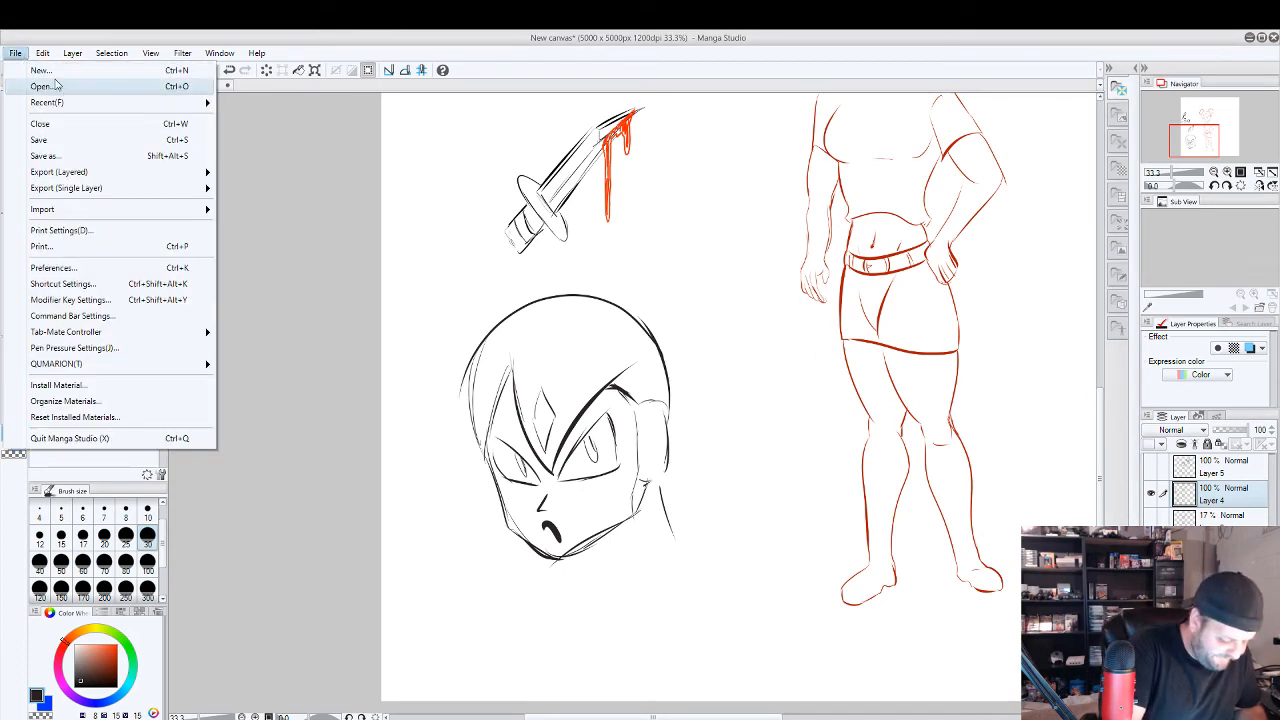
{"action": "left_click", "coordinate": [25, 68]}
{"action": "left_click", "coordinate": [712, 259]}
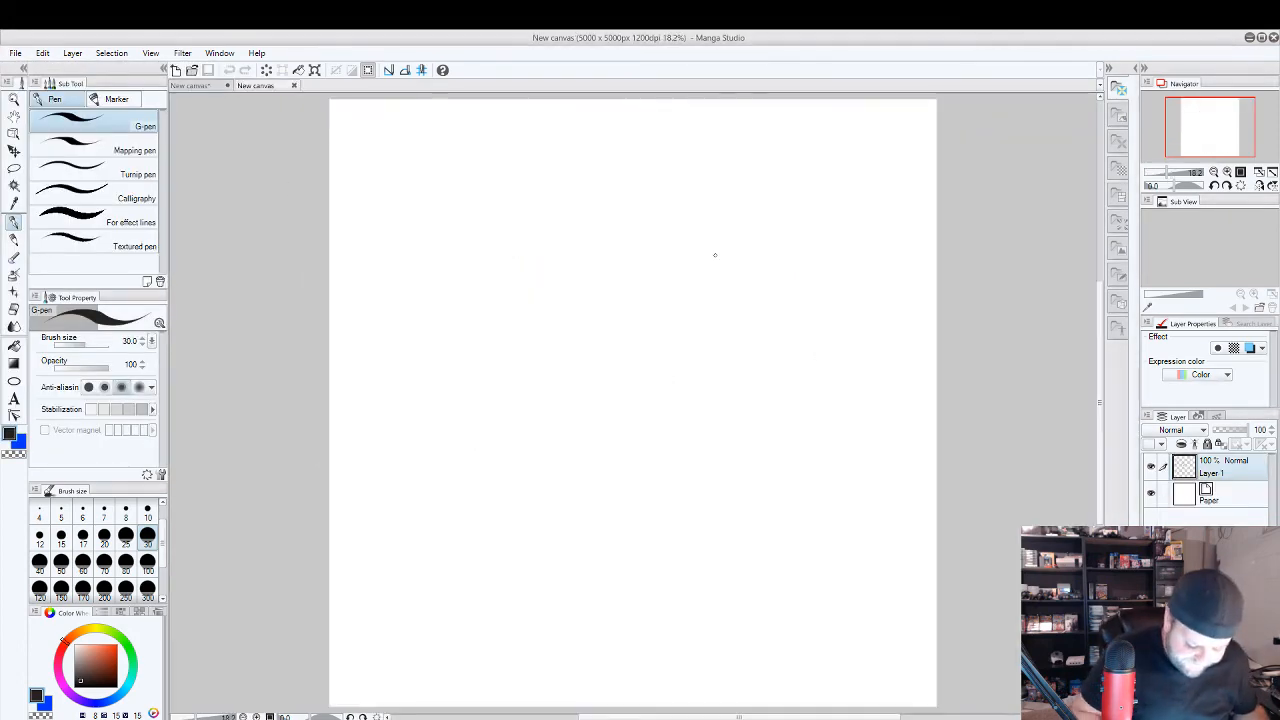
Import the mm image from the Reference folder into the new canvas as its own layer.
{"action": "left_click", "coordinate": [16, 53]}
{"action": "mouse_move", "coordinate": [43, 55]}
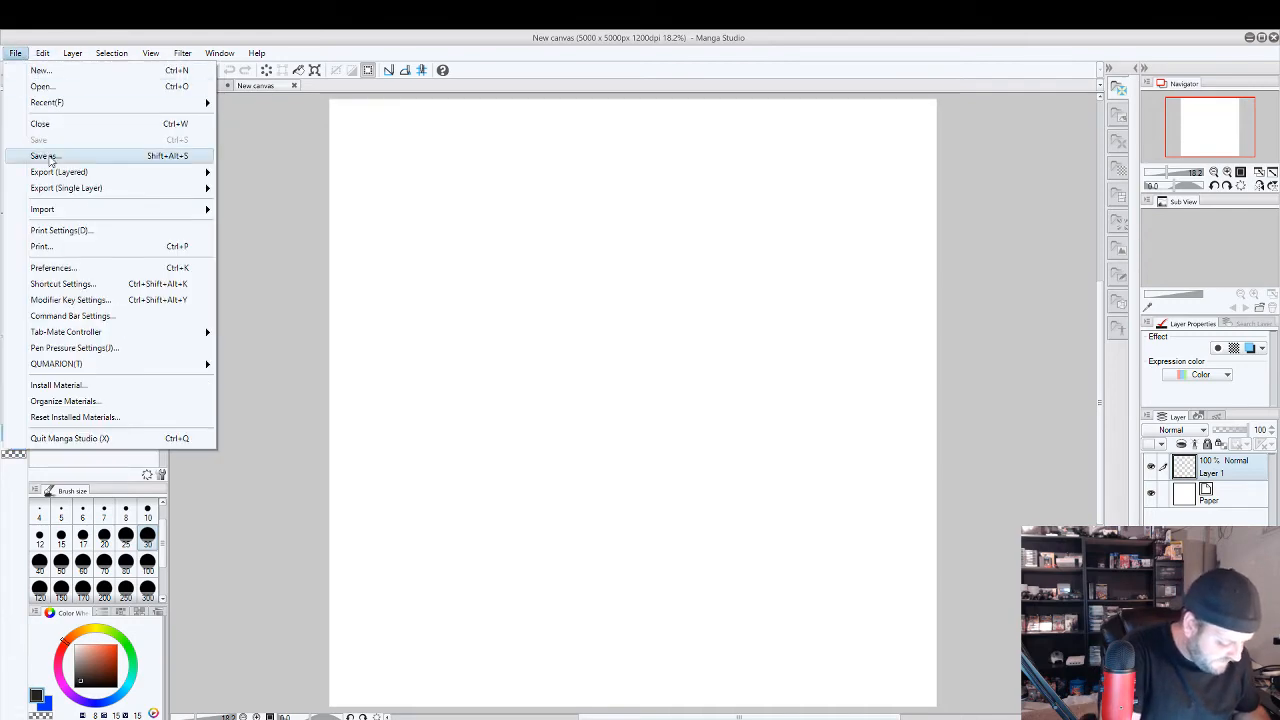
{"action": "mouse_move", "coordinate": [174, 206]}
{"action": "left_click", "coordinate": [250, 211]}
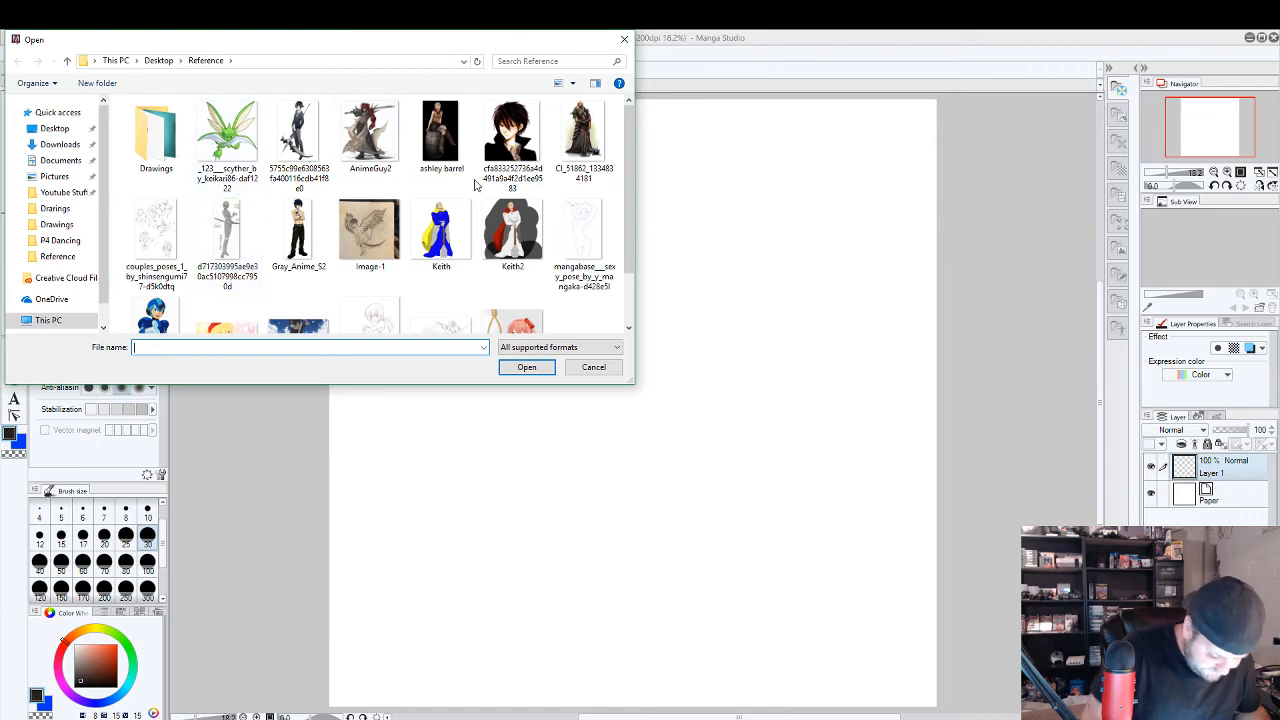
{"action": "left_click_drag", "start_coordinate": [630, 172], "coordinate": [630, 205]}
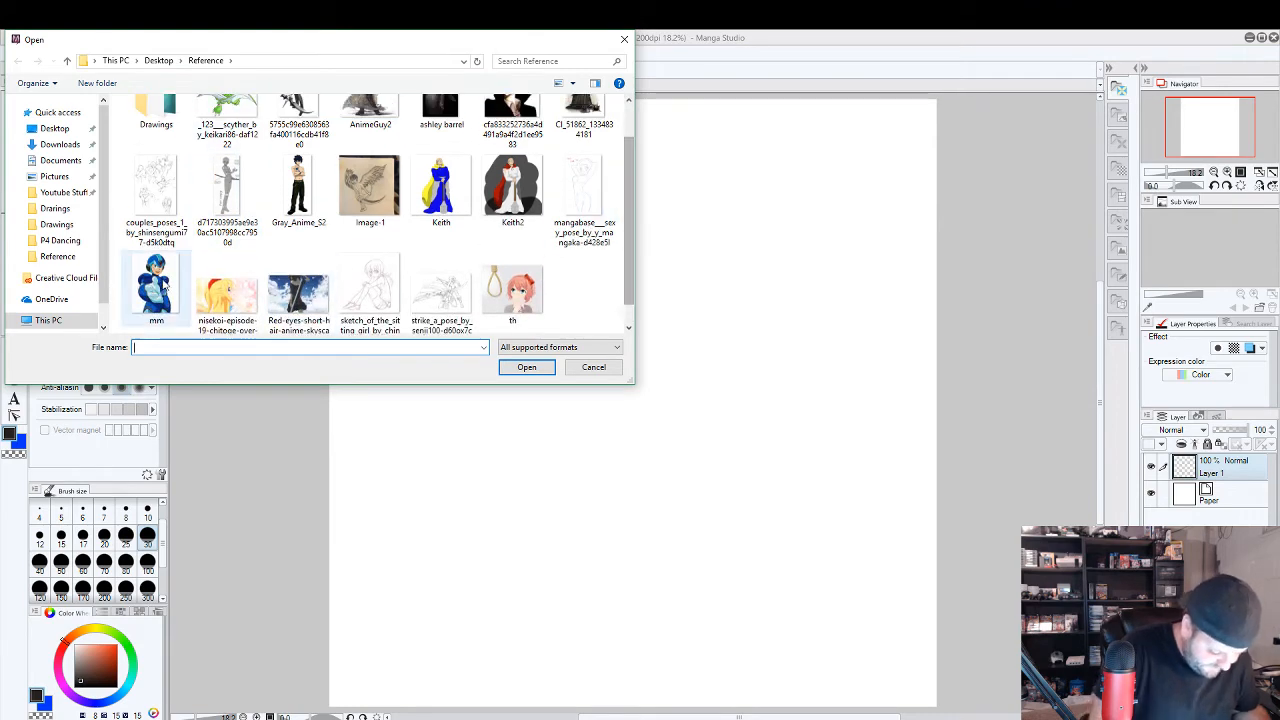
{"action": "left_click", "coordinate": [156, 285]}
{"action": "left_click", "coordinate": [527, 367]}
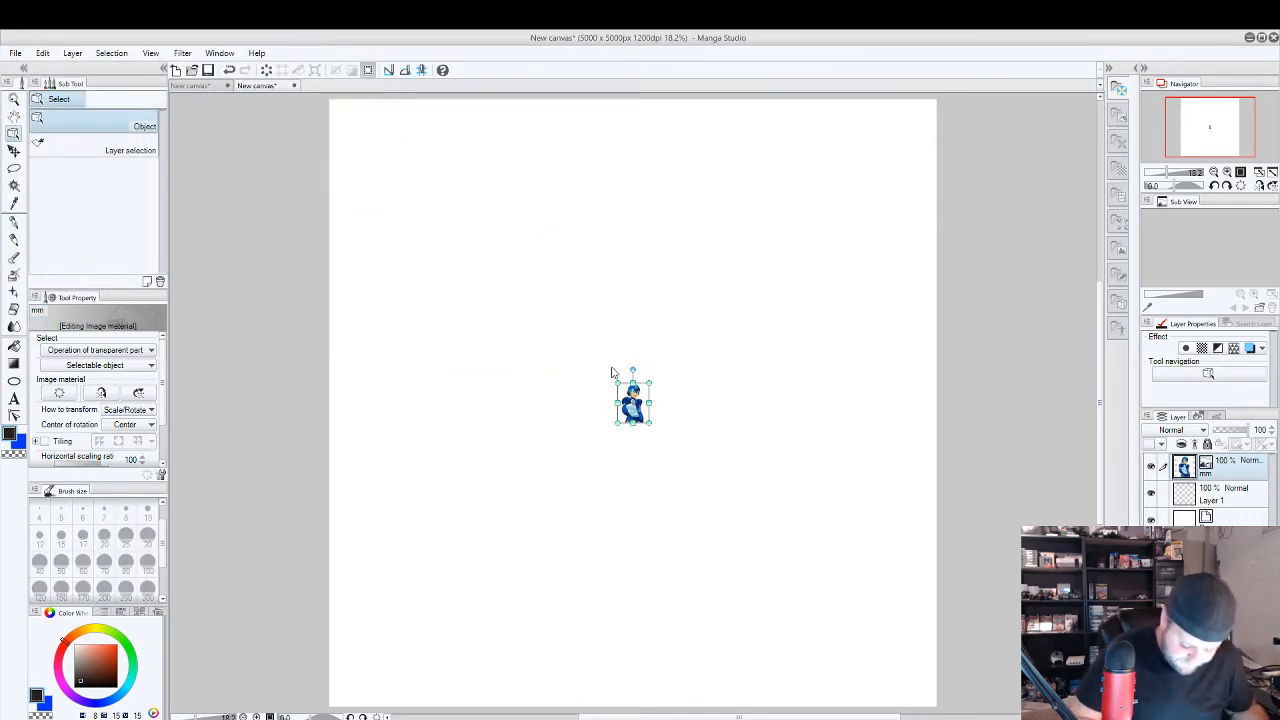
Enlarge the imported mm image to a horizontal scale of 1240 and centre it lower on the canvas.
{"action": "left_click_drag", "start_coordinate": [618, 383], "coordinate": [231, 123]}
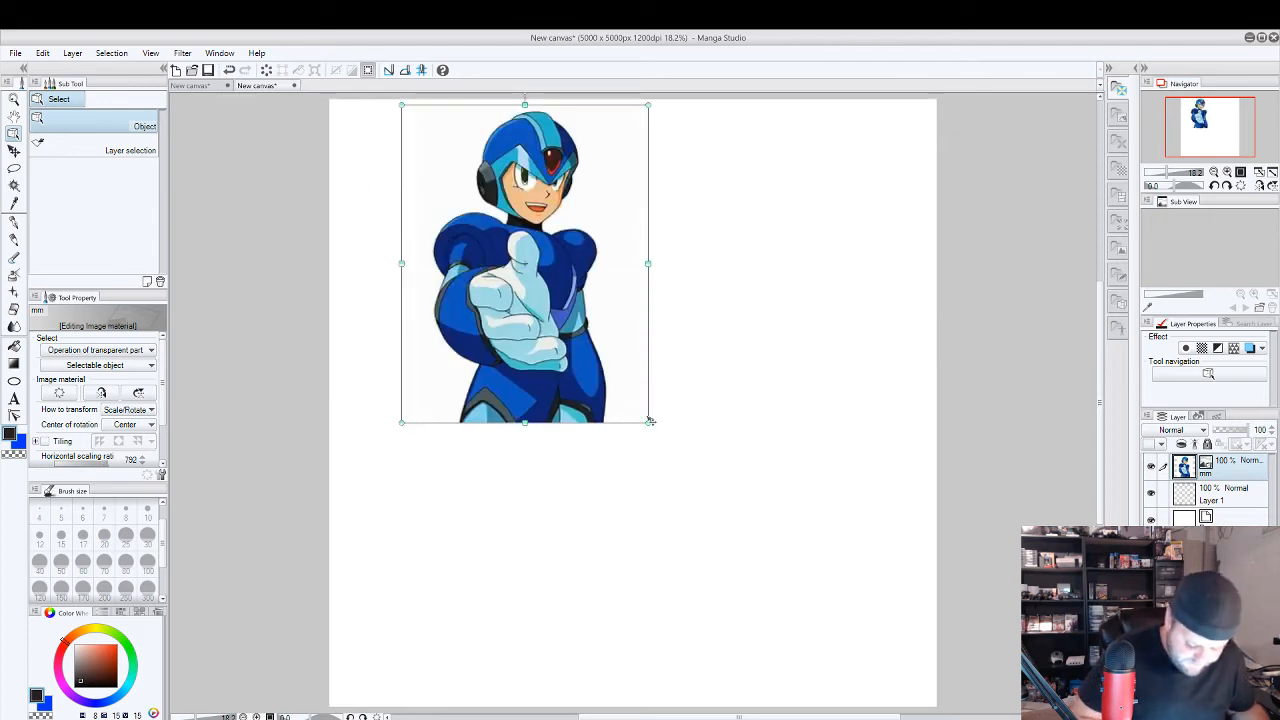
{"action": "left_click_drag", "start_coordinate": [646, 421], "coordinate": [834, 517]}
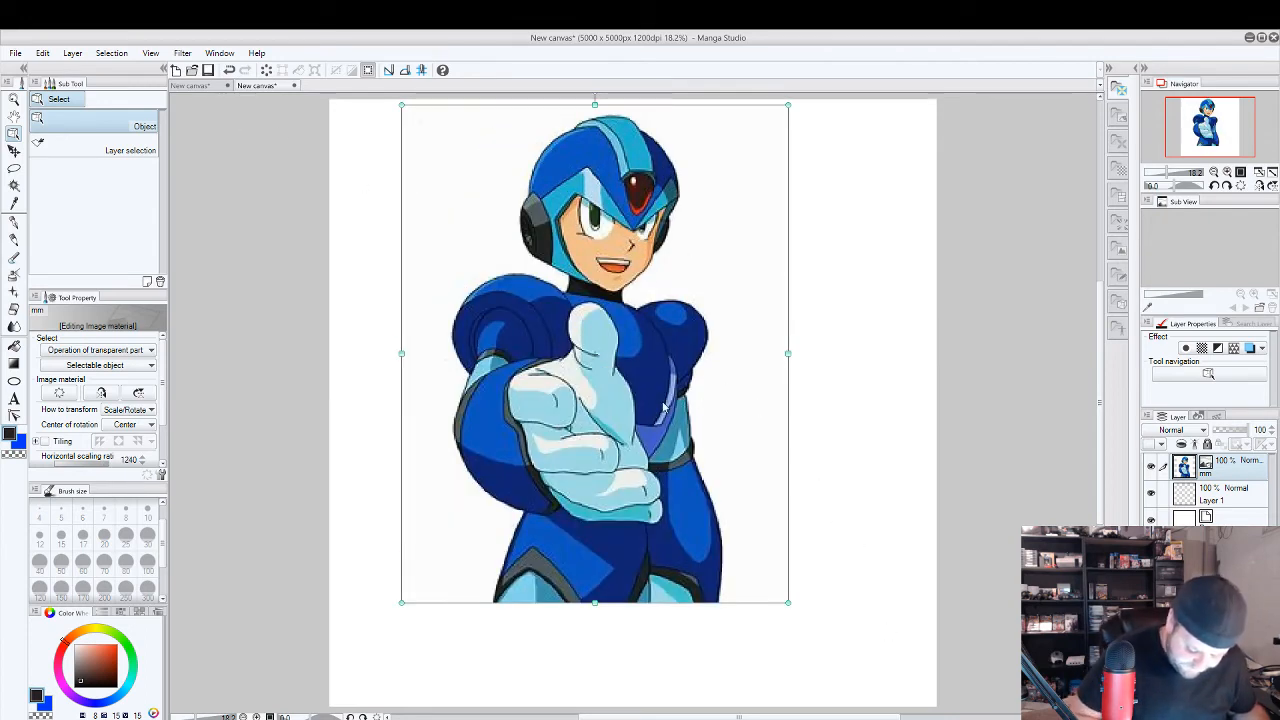
{"action": "left_click_drag", "start_coordinate": [663, 405], "coordinate": [650, 473]}
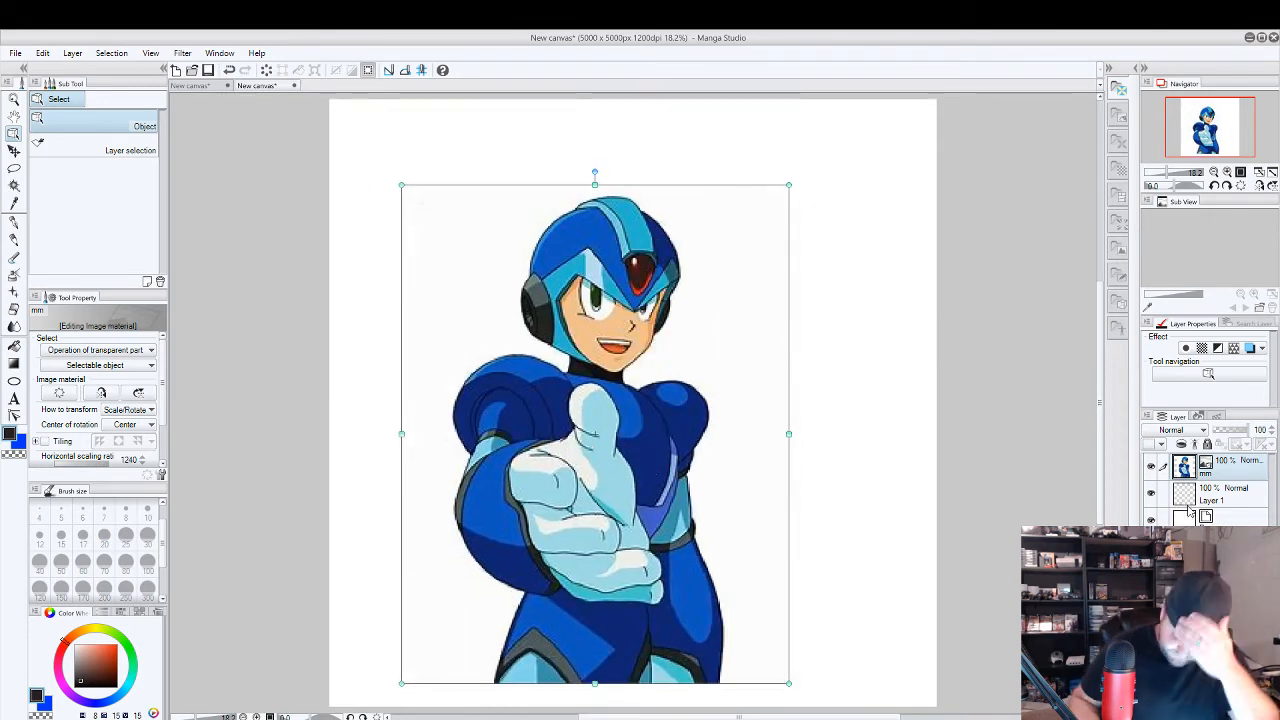
Place the mm image layer beneath Layer 1 and set its opacity to 30%.
{"action": "left_click_drag", "start_coordinate": [1226, 499], "coordinate": [1232, 463]}
{"action": "left_click", "coordinate": [1233, 499]}
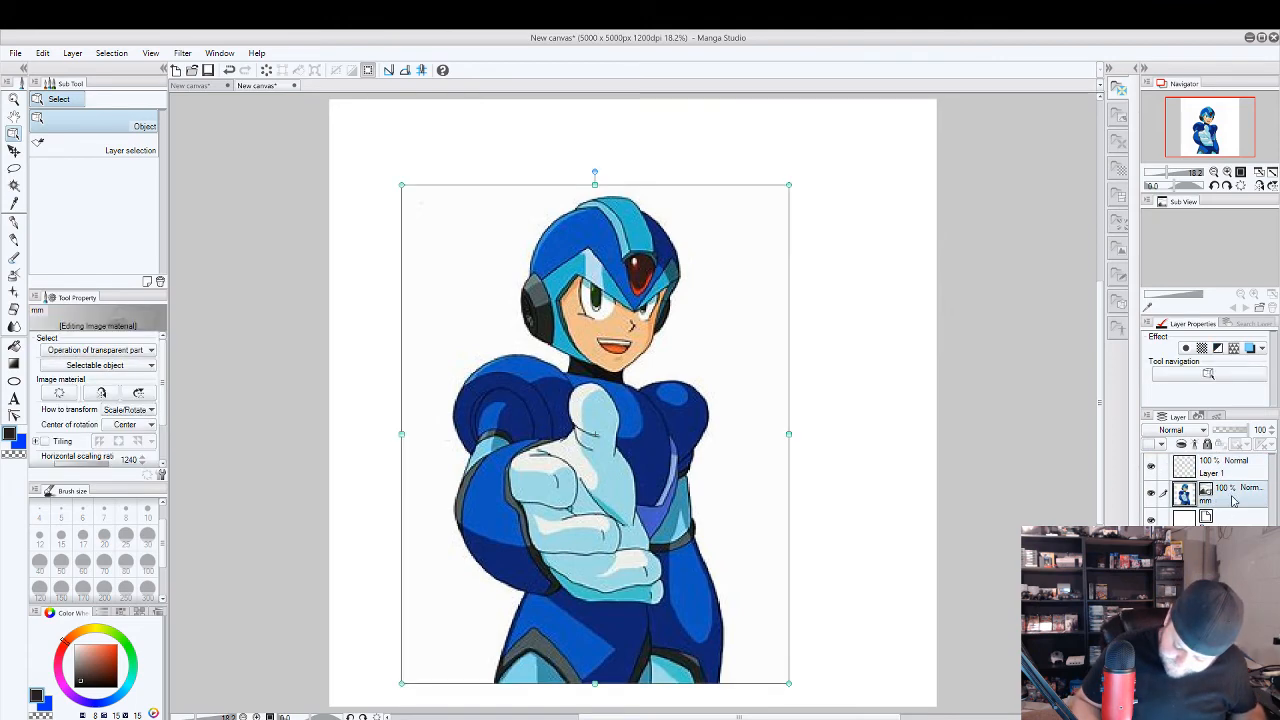
{"action": "left_click", "coordinate": [1230, 430]}
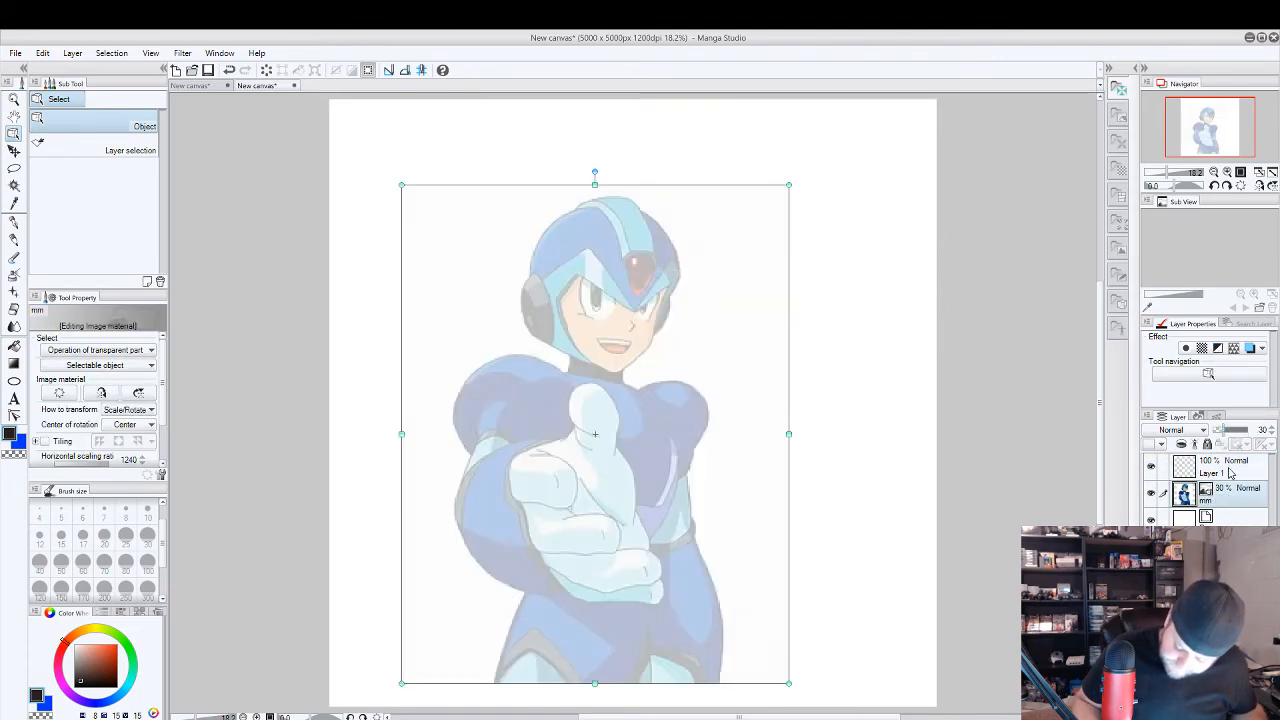
Sketch a red head circle, a curved spine line and a short leg fork over the faded reference on Layer 1.
{"action": "left_click", "coordinate": [1230, 472]}
{"action": "key", "text": "p"}
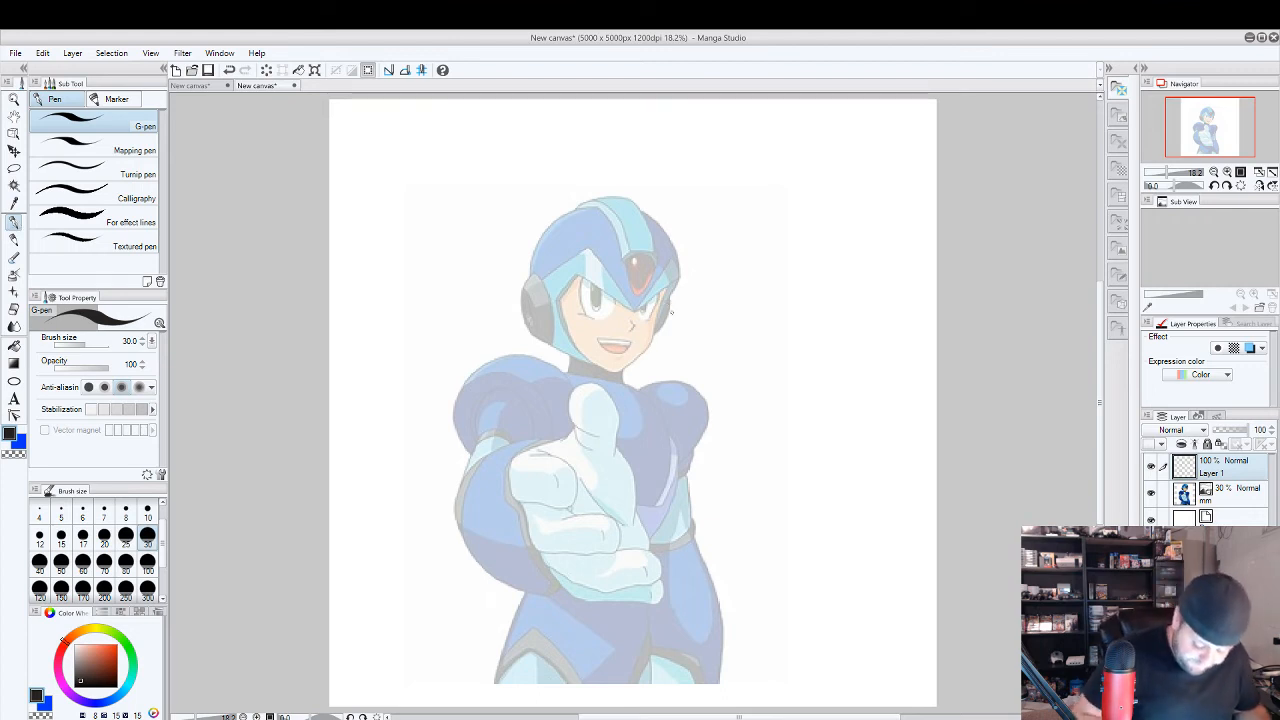
{"action": "left_click", "coordinate": [117, 645]}
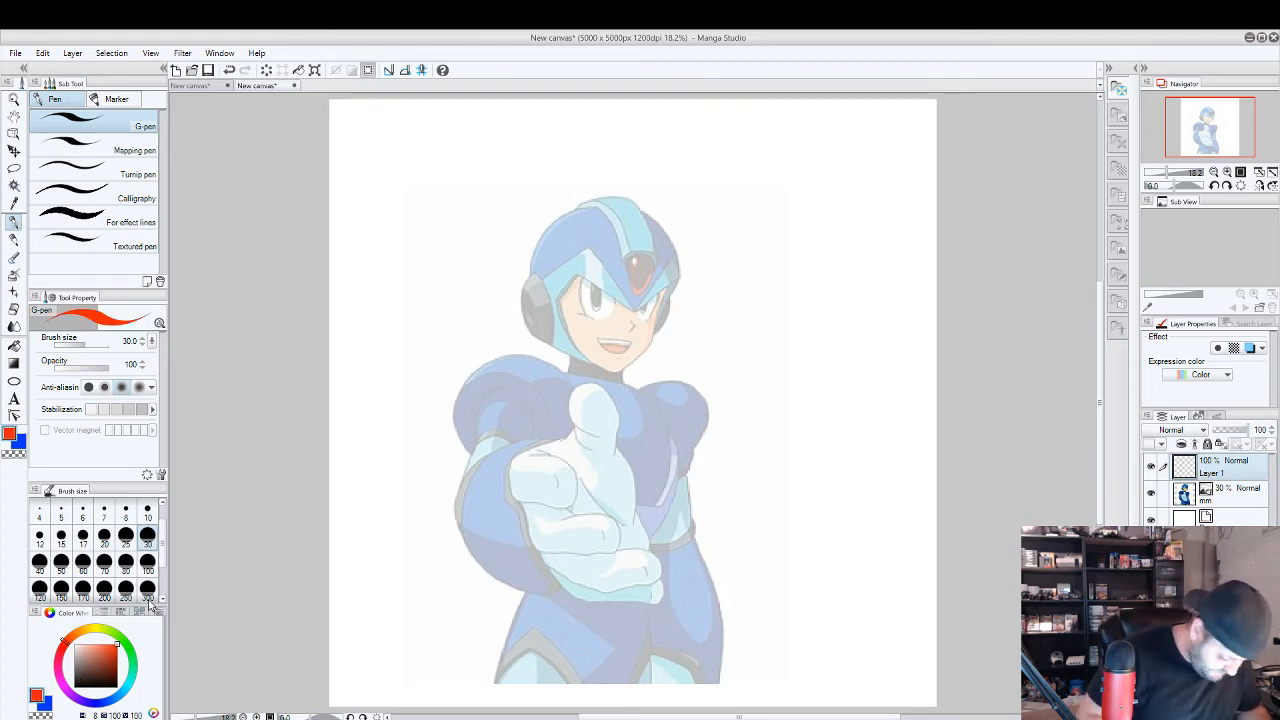
{"action": "mouse_move", "coordinate": [617, 368]}
{"action": "left_mouse_down"}
{"action": "mouse_move", "coordinate": [560, 281]}
{"action": "mouse_move", "coordinate": [579, 243]}
{"action": "mouse_move", "coordinate": [634, 222]}
{"action": "mouse_move", "coordinate": [671, 240]}
{"action": "mouse_move", "coordinate": [659, 328]}
{"action": "mouse_move", "coordinate": [670, 322]}
{"action": "mouse_move", "coordinate": [597, 350]}
{"action": "mouse_move", "coordinate": [641, 347]}
{"action": "mouse_move", "coordinate": [604, 338]}
{"action": "mouse_move", "coordinate": [629, 352]}
{"action": "mouse_move", "coordinate": [670, 265]}
{"action": "mouse_move", "coordinate": [601, 383]}
{"action": "mouse_move", "coordinate": [619, 519]}
{"action": "left_mouse_up"}
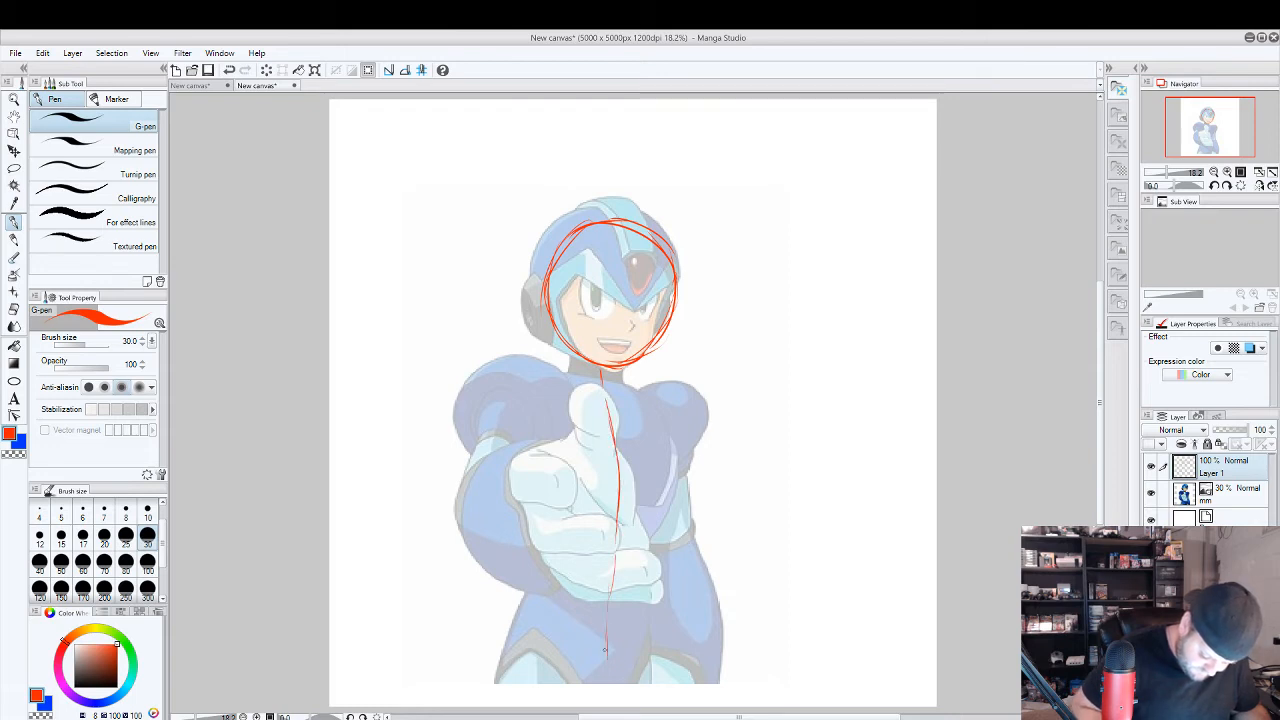
{"action": "left_click_drag", "start_coordinate": [606, 657], "coordinate": [594, 703]}
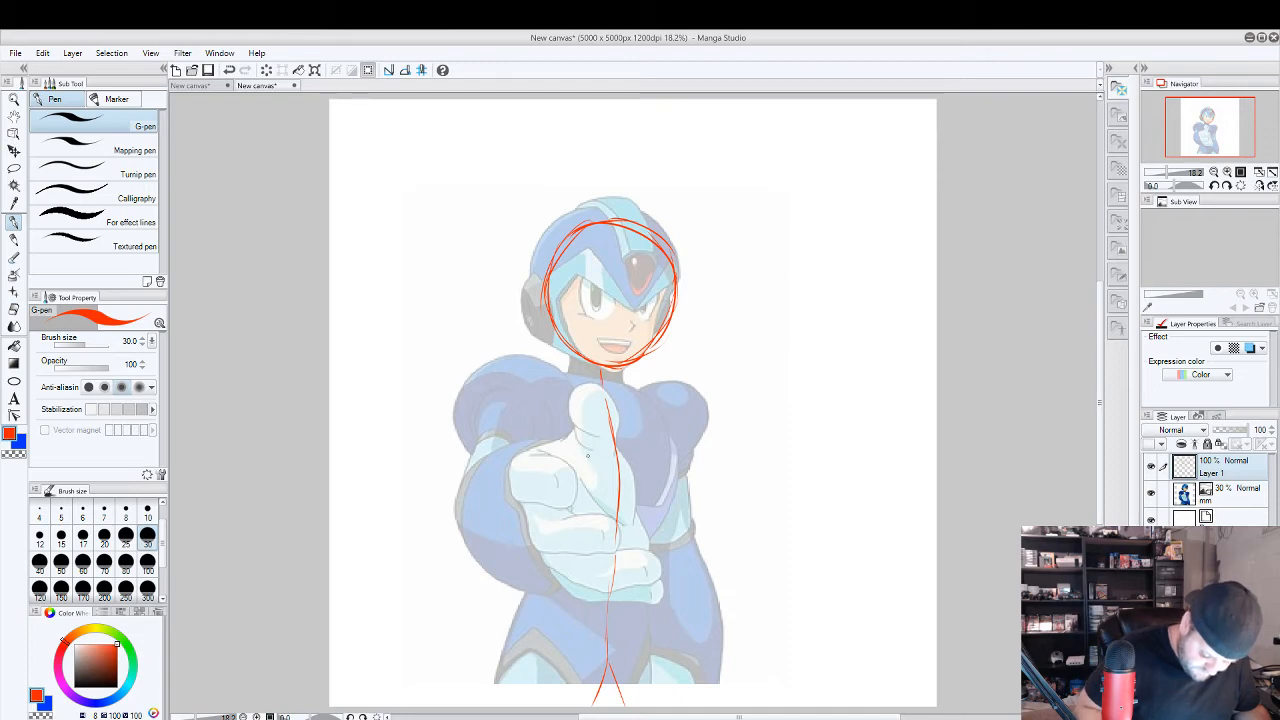
Add red shoulder and arm lines and an oval for the pointing hand, and check the skeleton with the reference hidden.
{"action": "mouse_move", "coordinate": [590, 518]}
{"action": "left_mouse_down"}
{"action": "mouse_move", "coordinate": [494, 512]}
{"action": "mouse_move", "coordinate": [494, 418]}
{"action": "mouse_move", "coordinate": [602, 372]}
{"action": "left_mouse_up"}
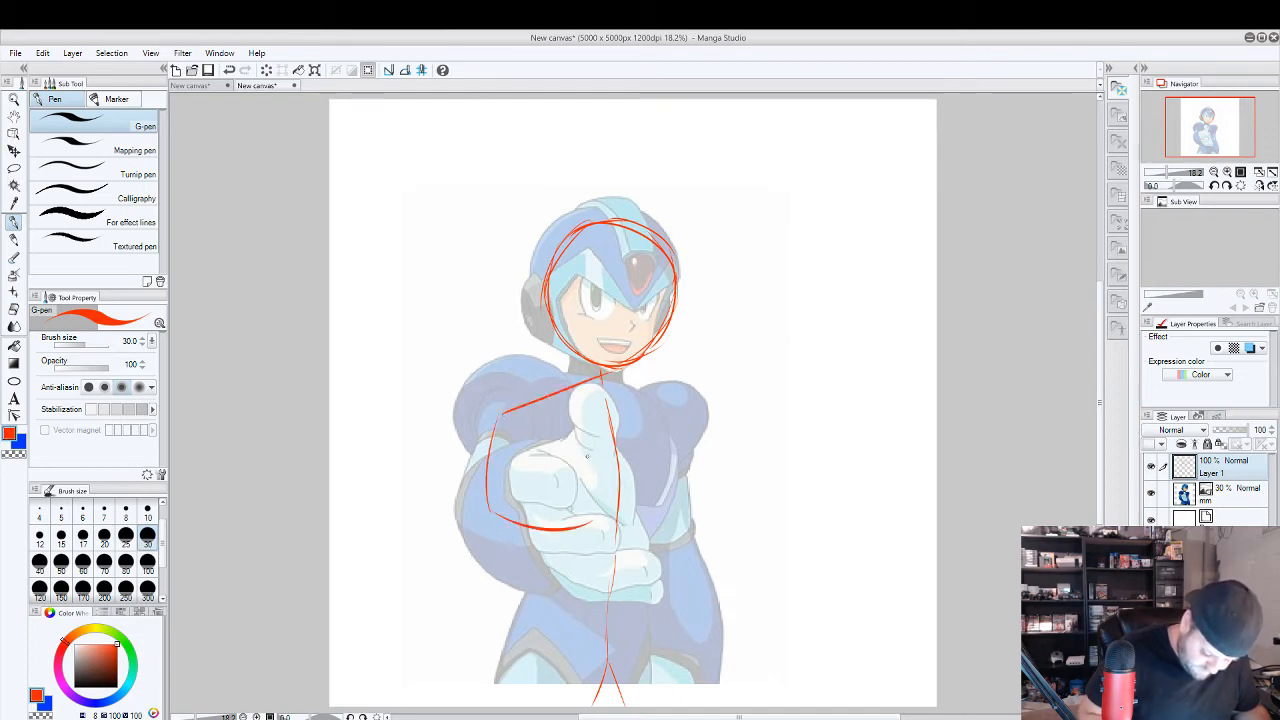
{"action": "mouse_move", "coordinate": [550, 453]}
{"action": "left_mouse_down"}
{"action": "mouse_move", "coordinate": [592, 548]}
{"action": "mouse_move", "coordinate": [612, 440]}
{"action": "left_mouse_up"}
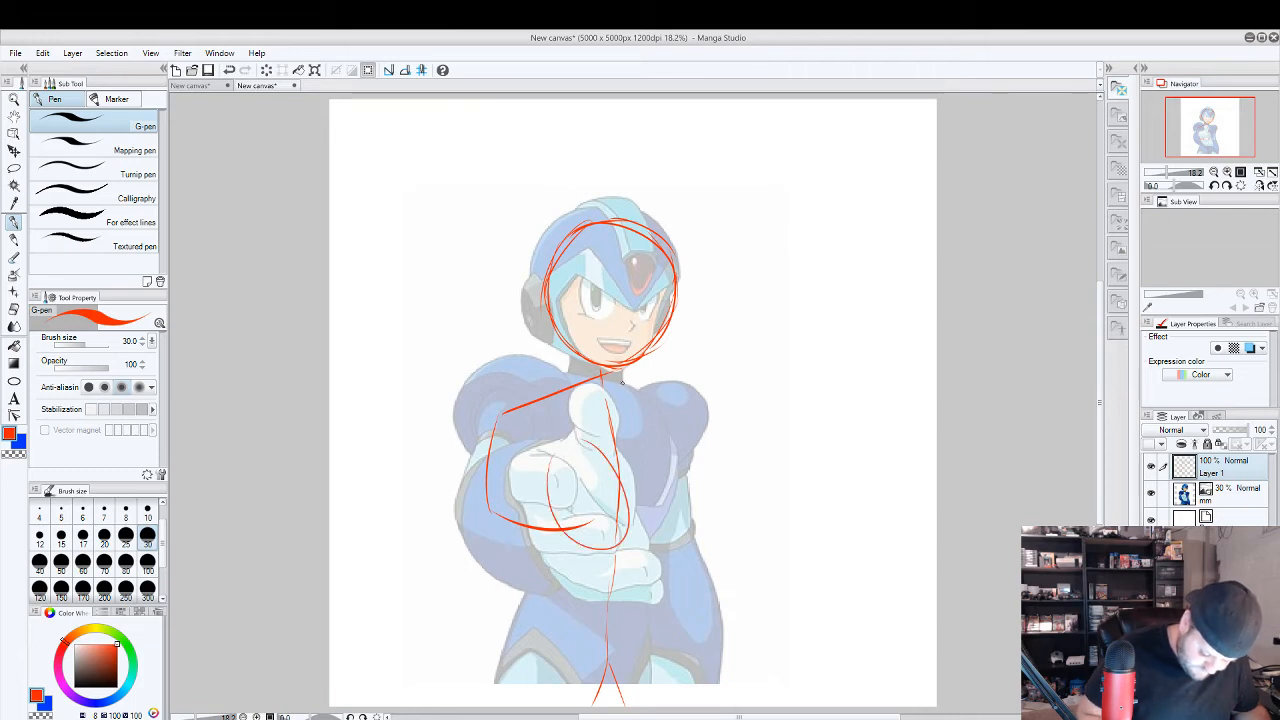
{"action": "mouse_move", "coordinate": [665, 402]}
{"action": "left_mouse_down"}
{"action": "mouse_move", "coordinate": [706, 560]}
{"action": "mouse_move", "coordinate": [712, 684]}
{"action": "left_mouse_up"}
{"action": "left_click", "coordinate": [1151, 493]}
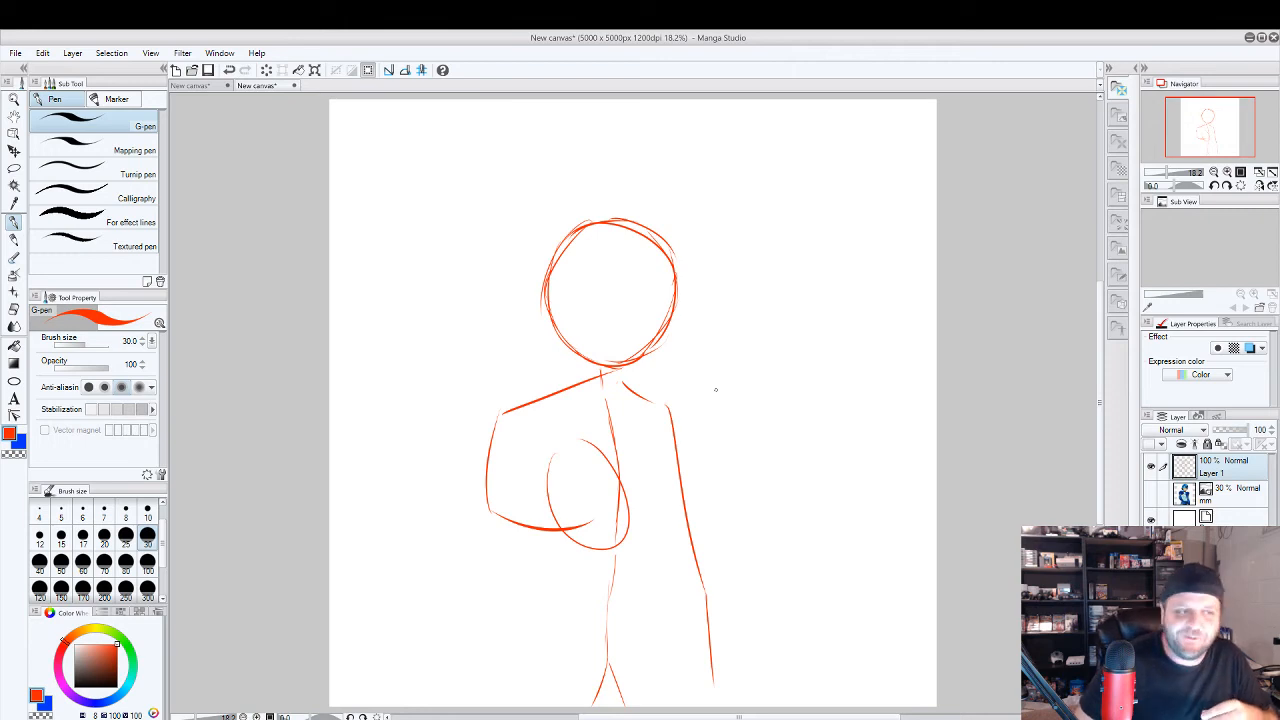
{"action": "left_click", "coordinate": [1151, 493]}
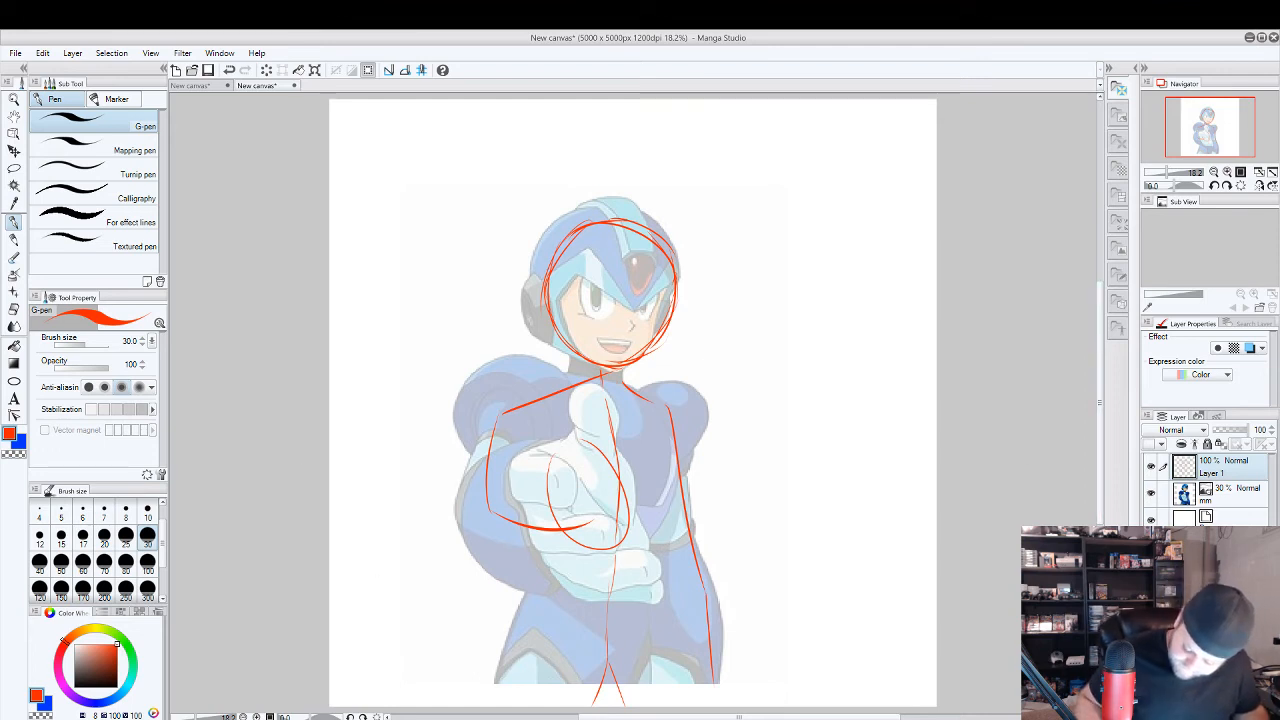
Add Layer 2 above the red skeleton, lower Layer 1 to 26% opacity and make Layer 2 active.
{"action": "right_click", "coordinate": [1222, 467]}
{"action": "left_click", "coordinate": [1190, 306]}
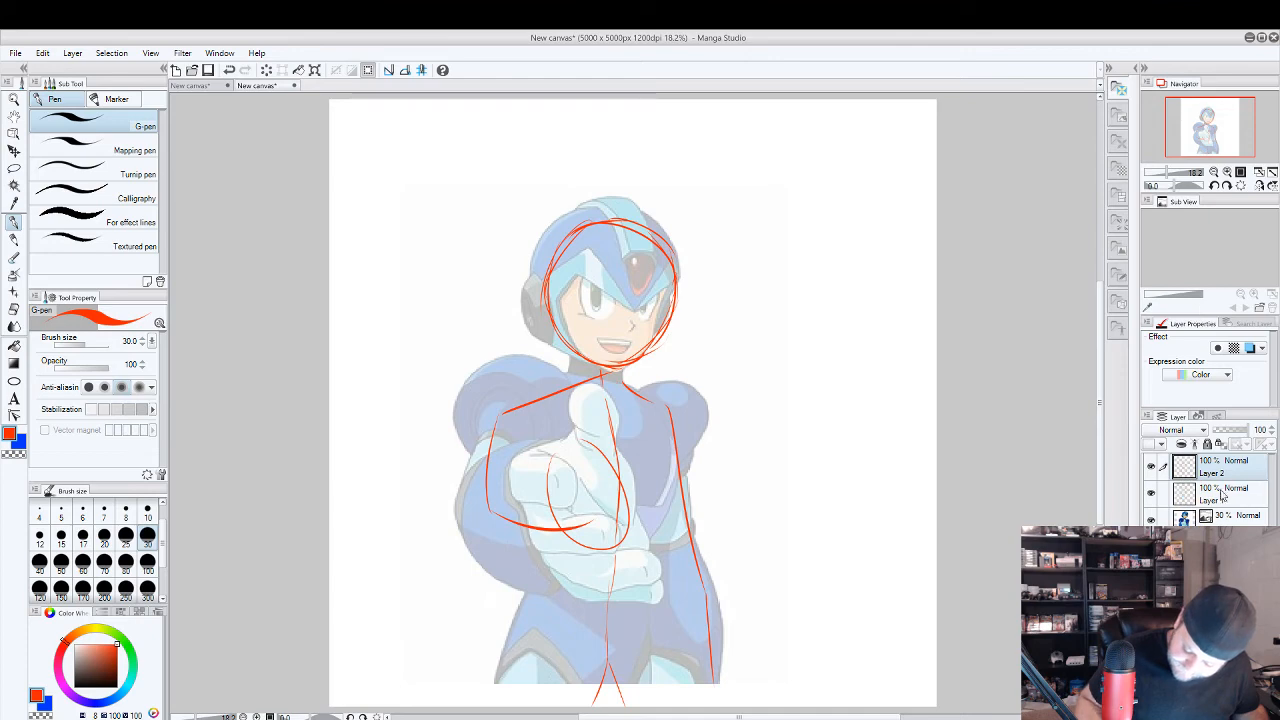
{"action": "left_click", "coordinate": [1223, 495]}
{"action": "left_click_drag", "start_coordinate": [1250, 430], "coordinate": [1226, 430]}
{"action": "left_click", "coordinate": [1222, 466]}
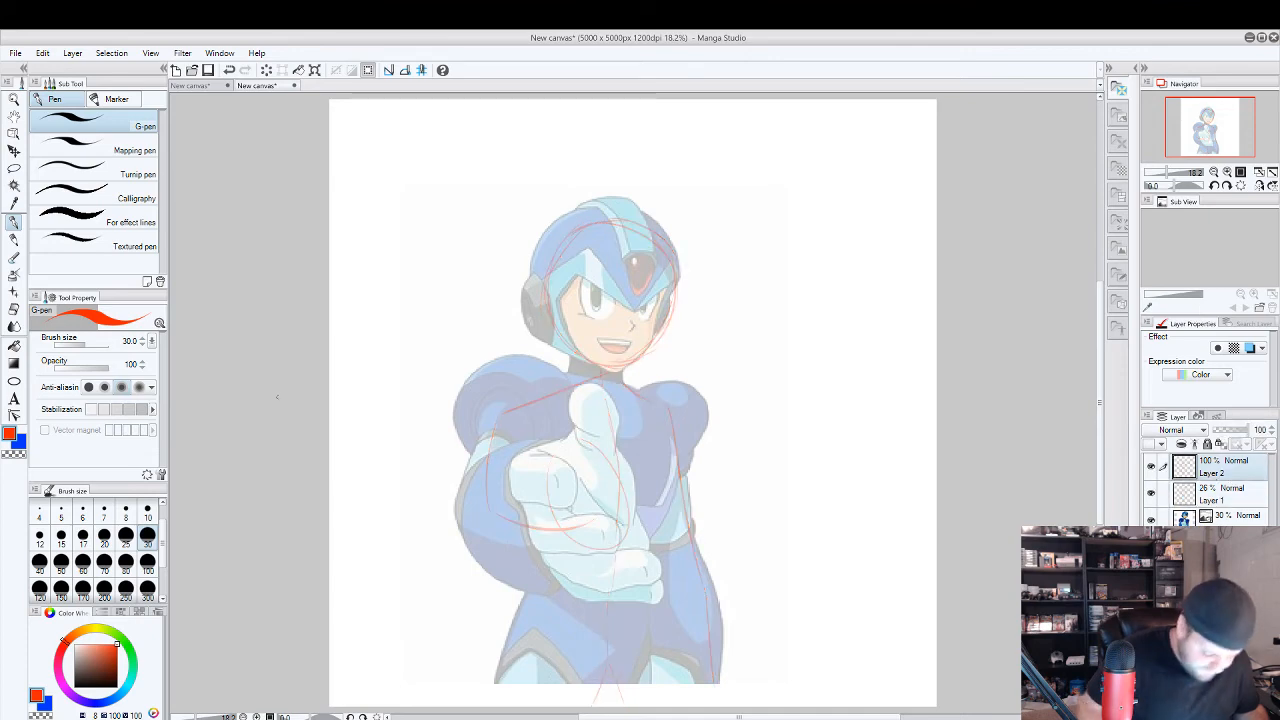
Trace the chin, jaw and both sides of the face opening in black with the G-pen on Layer 2.
{"action": "left_click", "coordinate": [75, 686]}
{"action": "scroll", "coordinate": [637, 297], "scroll_direction": "up", "scroll_amount": 1}
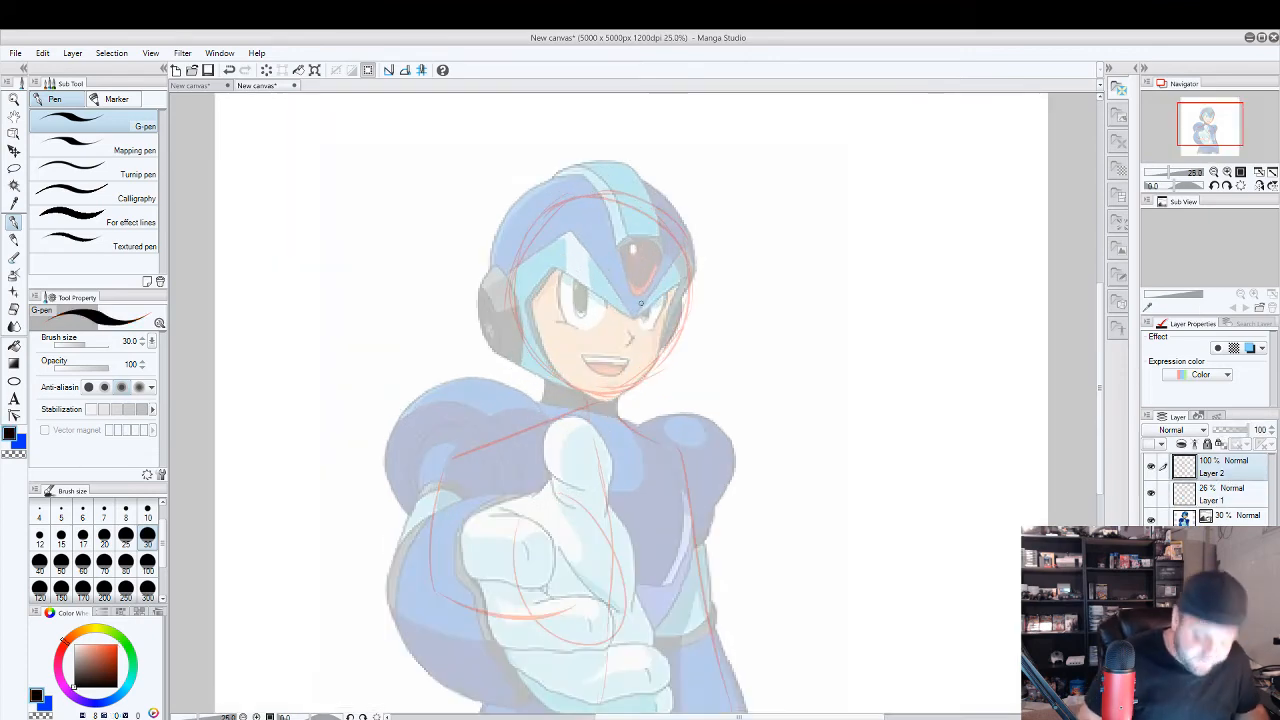
{"action": "scroll", "coordinate": [637, 297], "scroll_direction": "up", "scroll_amount": 1}
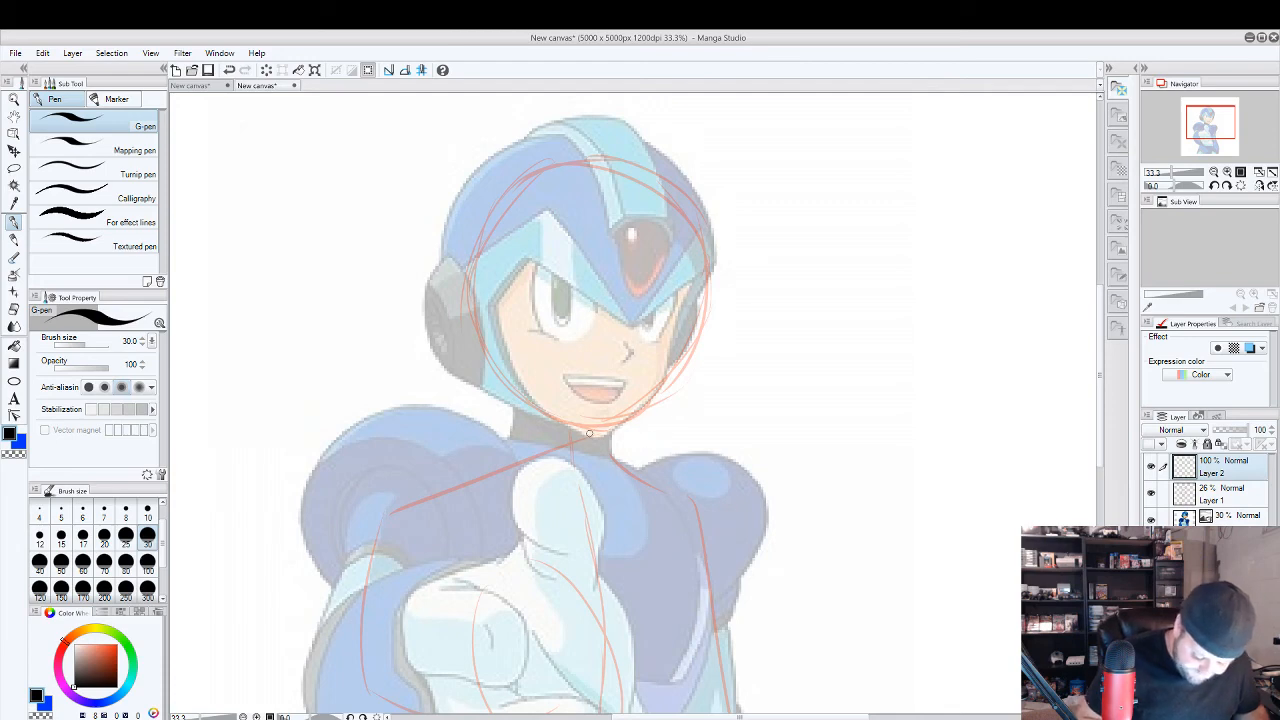
{"action": "mouse_move", "coordinate": [590, 433]}
{"action": "left_mouse_down"}
{"action": "mouse_move", "coordinate": [660, 390]}
{"action": "mouse_move", "coordinate": [688, 292]}
{"action": "left_mouse_up"}
{"action": "left_click_drag", "start_coordinate": [664, 376], "coordinate": [694, 286]}
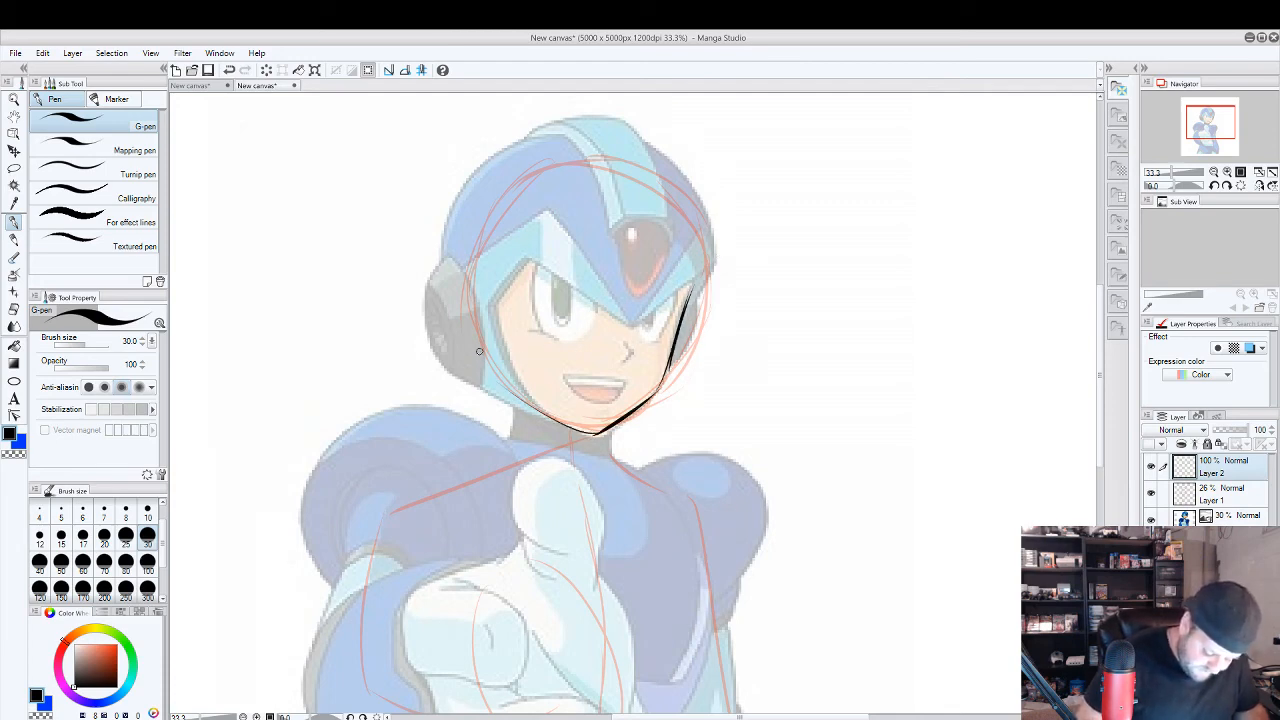
{"action": "mouse_move", "coordinate": [553, 415]}
{"action": "left_mouse_down"}
{"action": "mouse_move", "coordinate": [494, 308]}
{"action": "mouse_move", "coordinate": [521, 256]}
{"action": "left_mouse_up"}
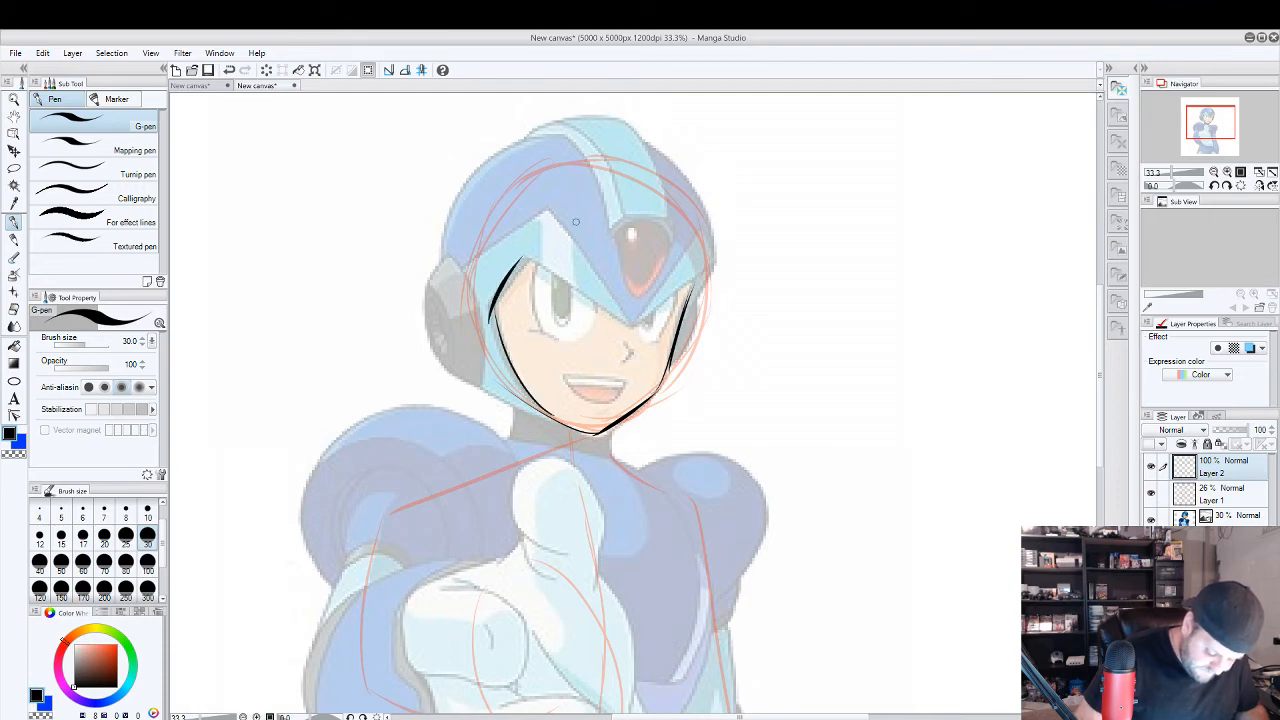
Trace the helmet's V-shaped brow edge, its lower side edge and the ear pieces in black.
{"action": "left_click_drag", "start_coordinate": [633, 322], "coordinate": [505, 265]}
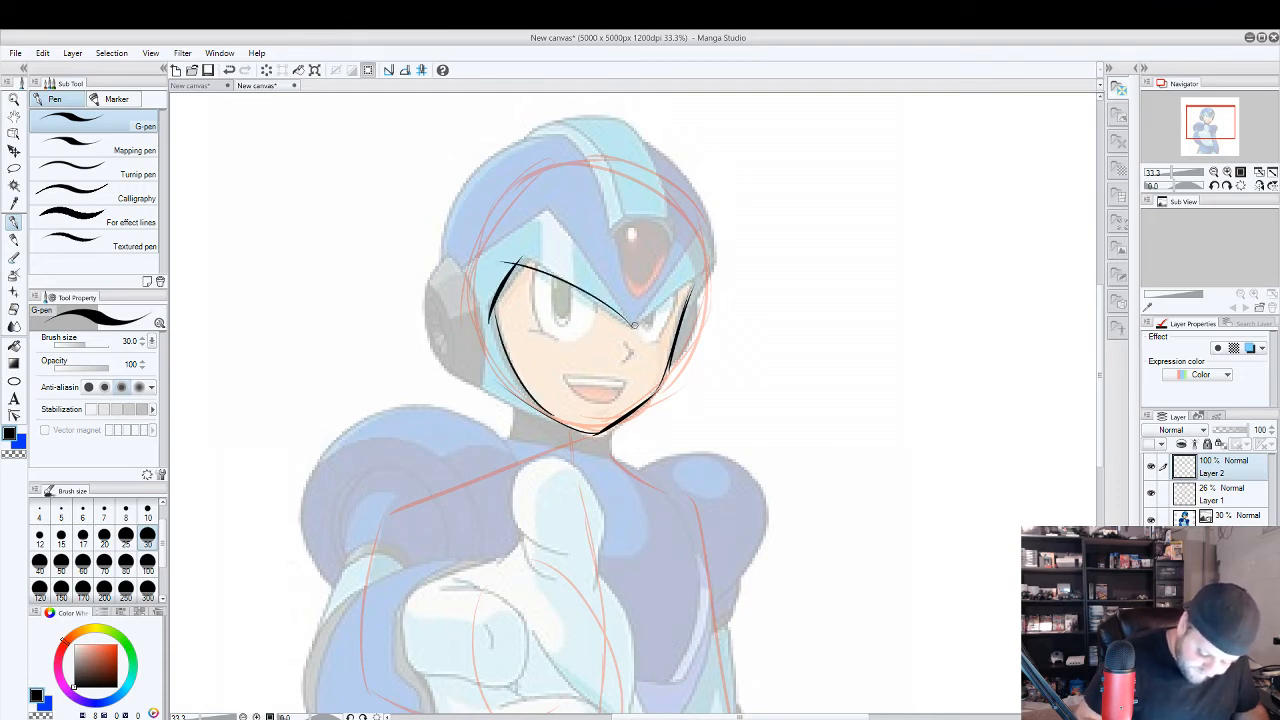
{"action": "left_click_drag", "start_coordinate": [633, 325], "coordinate": [703, 270]}
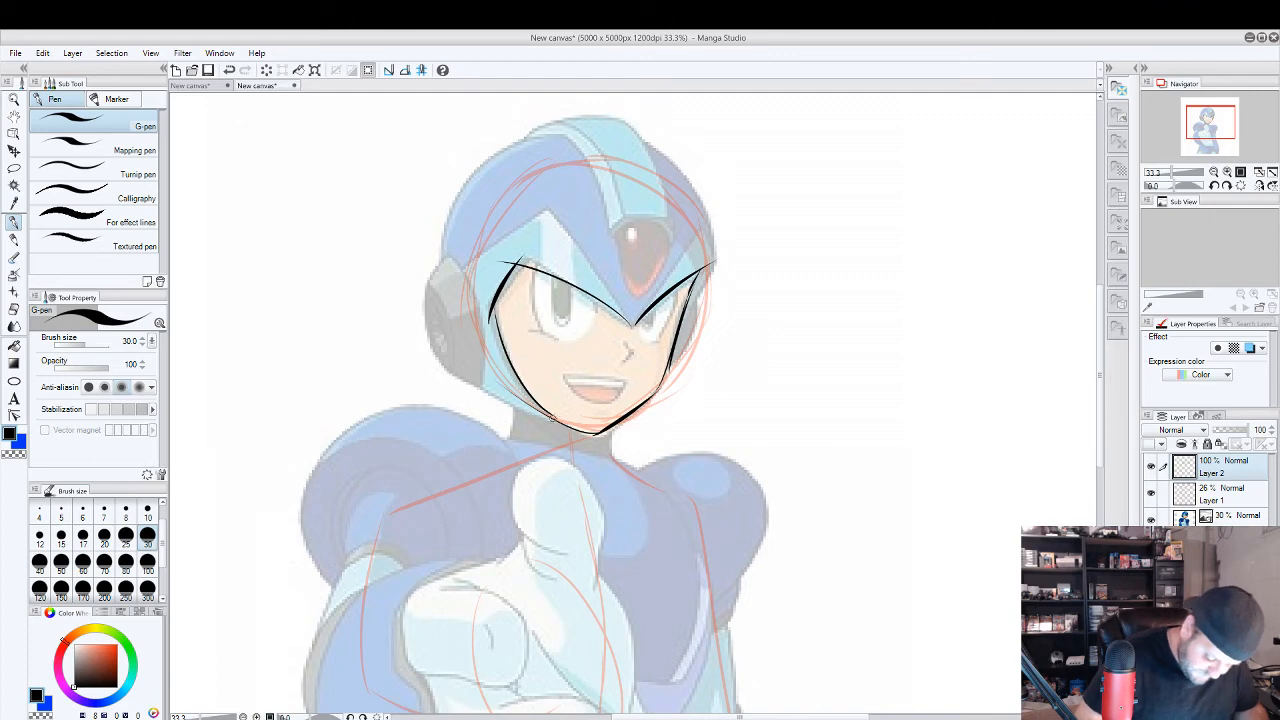
{"action": "mouse_move", "coordinate": [553, 421]}
{"action": "left_mouse_down"}
{"action": "mouse_move", "coordinate": [468, 370]}
{"action": "mouse_move", "coordinate": [451, 246]}
{"action": "mouse_move", "coordinate": [431, 300]}
{"action": "mouse_move", "coordinate": [458, 368]}
{"action": "mouse_move", "coordinate": [479, 381]}
{"action": "mouse_move", "coordinate": [438, 295]}
{"action": "left_mouse_up"}
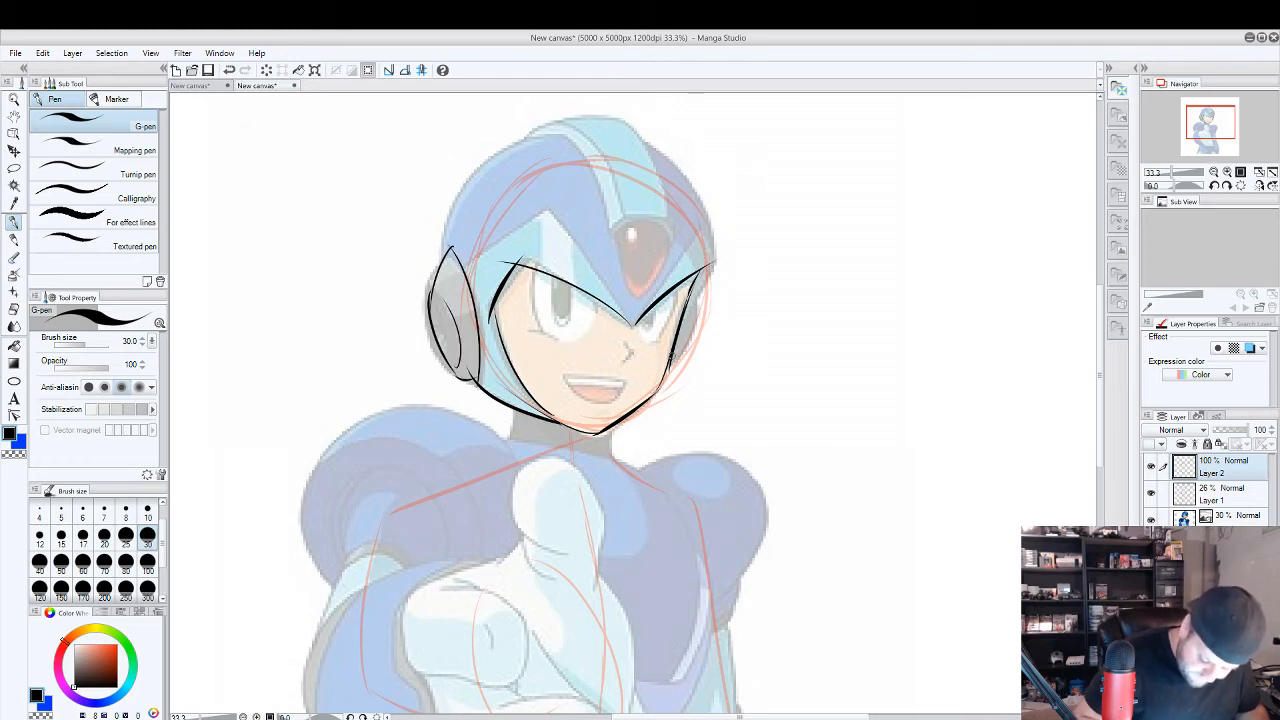
{"action": "mouse_move", "coordinate": [684, 328]}
{"action": "left_mouse_down"}
{"action": "mouse_move", "coordinate": [708, 282]}
{"action": "mouse_move", "coordinate": [684, 318]}
{"action": "left_mouse_up"}
Trace the helmet dome, the raised central crest and the forehead gem, undoing the stray gem stroke.
{"action": "left_click_drag", "start_coordinate": [711, 268], "coordinate": [661, 156]}
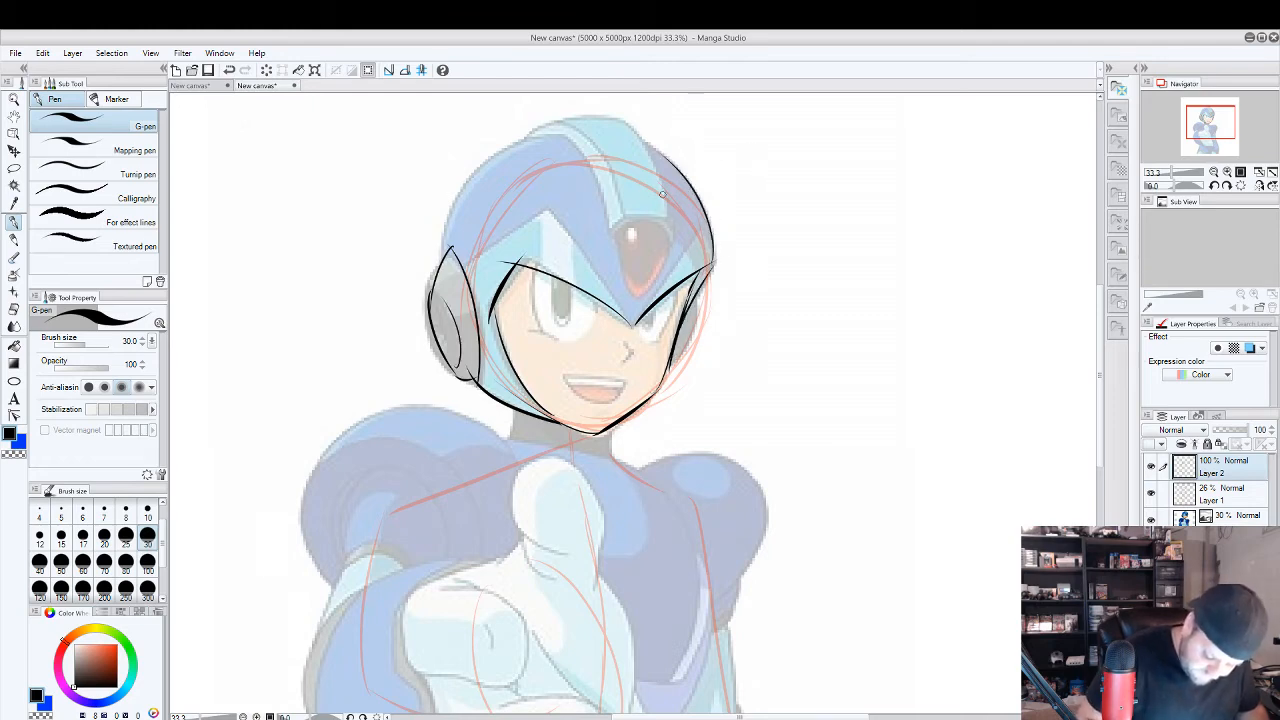
{"action": "mouse_move", "coordinate": [652, 213]}
{"action": "left_mouse_down"}
{"action": "mouse_move", "coordinate": [610, 234]}
{"action": "mouse_move", "coordinate": [559, 136]}
{"action": "mouse_move", "coordinate": [539, 131]}
{"action": "left_mouse_up"}
{"action": "mouse_move", "coordinate": [612, 114]}
{"action": "left_mouse_down"}
{"action": "mouse_move", "coordinate": [528, 131]}
{"action": "mouse_move", "coordinate": [457, 236]}
{"action": "left_mouse_up"}
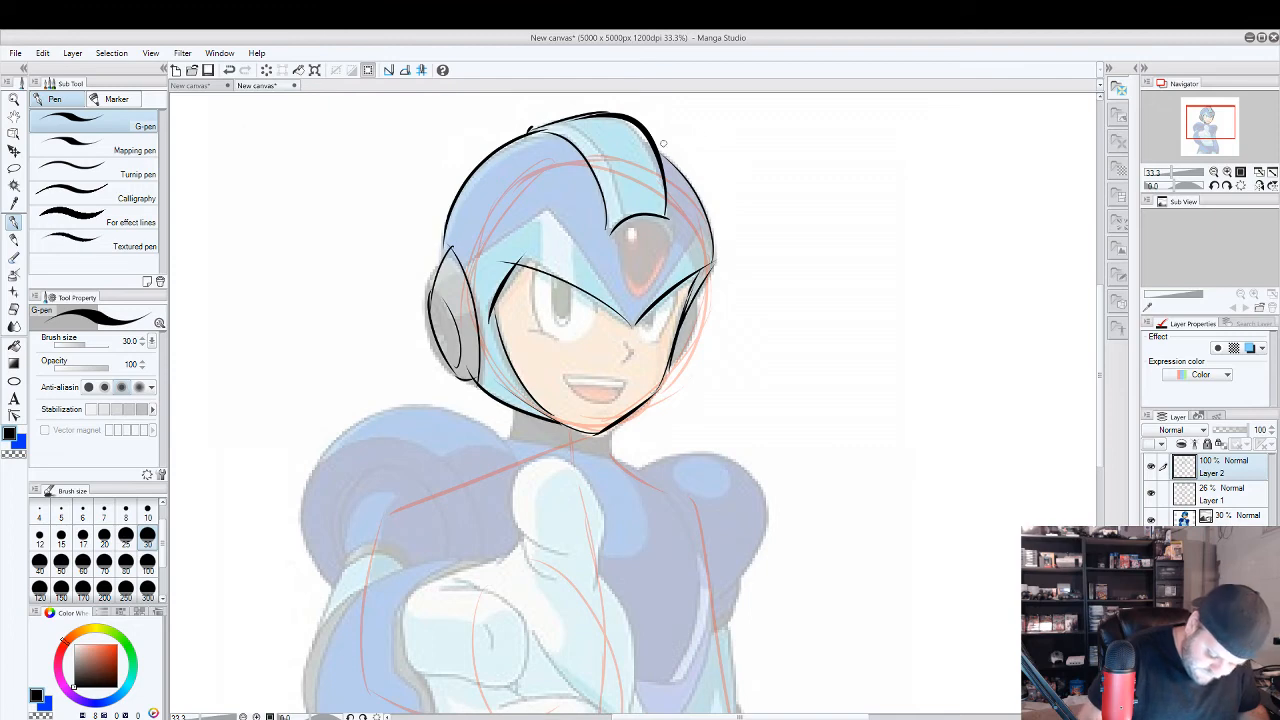
{"action": "left_click_drag", "start_coordinate": [658, 145], "coordinate": [712, 256]}
{"action": "mouse_move", "coordinate": [614, 238]}
{"action": "left_mouse_down"}
{"action": "mouse_move", "coordinate": [633, 288]}
{"action": "mouse_move", "coordinate": [656, 280]}
{"action": "mouse_move", "coordinate": [671, 236]}
{"action": "mouse_move", "coordinate": [622, 230]}
{"action": "left_mouse_up"}
{"action": "key", "text": "ctrl+z"}
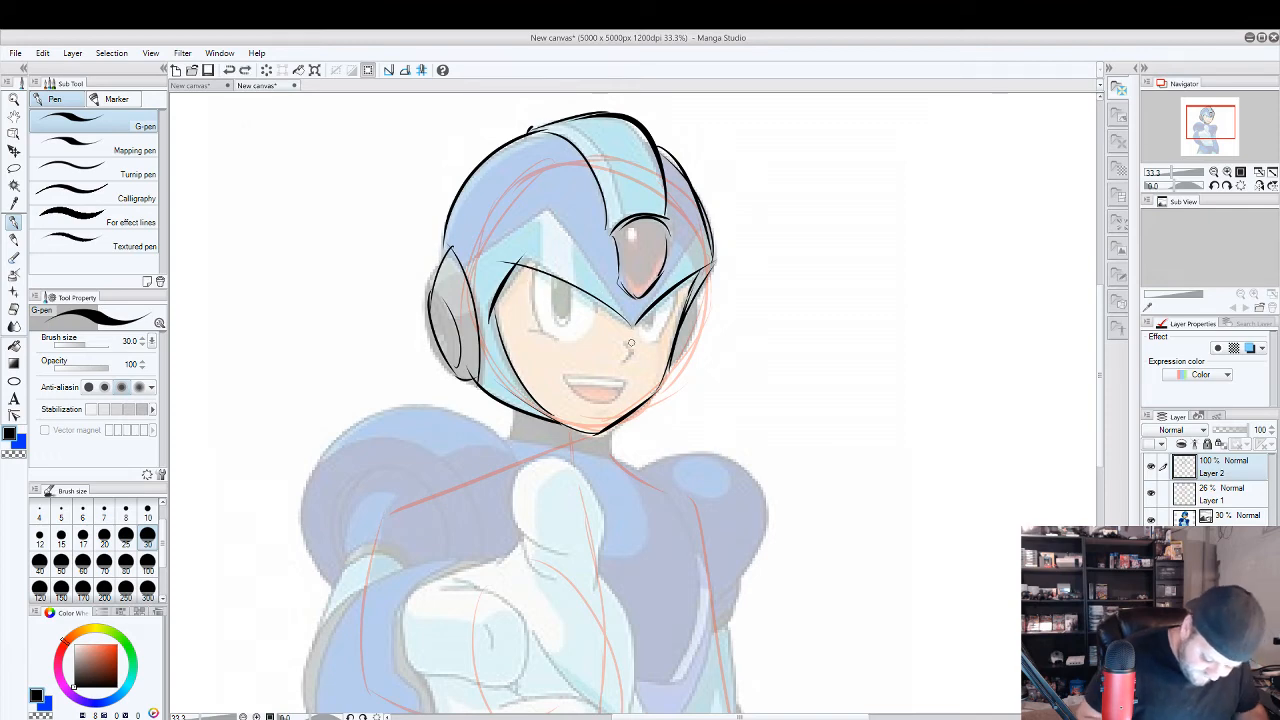
Trace the small angular nose in black and undo the extra stroke.
{"action": "scroll", "coordinate": [631, 352], "scroll_direction": "up", "scroll_amount": 1}
{"action": "mouse_move", "coordinate": [620, 343]}
{"action": "left_mouse_down"}
{"action": "mouse_move", "coordinate": [635, 359]}
{"action": "mouse_move", "coordinate": [621, 371]}
{"action": "left_mouse_up"}
{"action": "key", "text": "ctrl+z"}
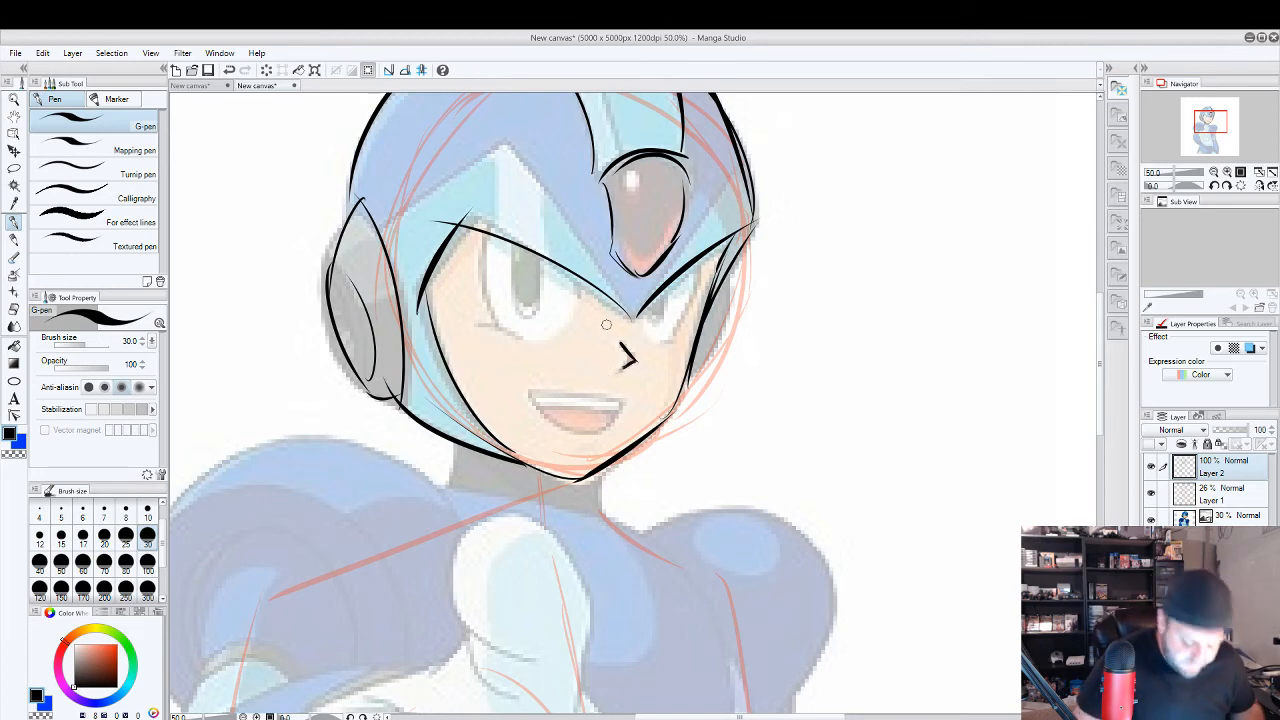
Trace the outline of the larger eye with curved black strokes, undoing the misplaced lower-lid stroke.
{"action": "left_click_drag", "start_coordinate": [494, 316], "coordinate": [484, 232]}
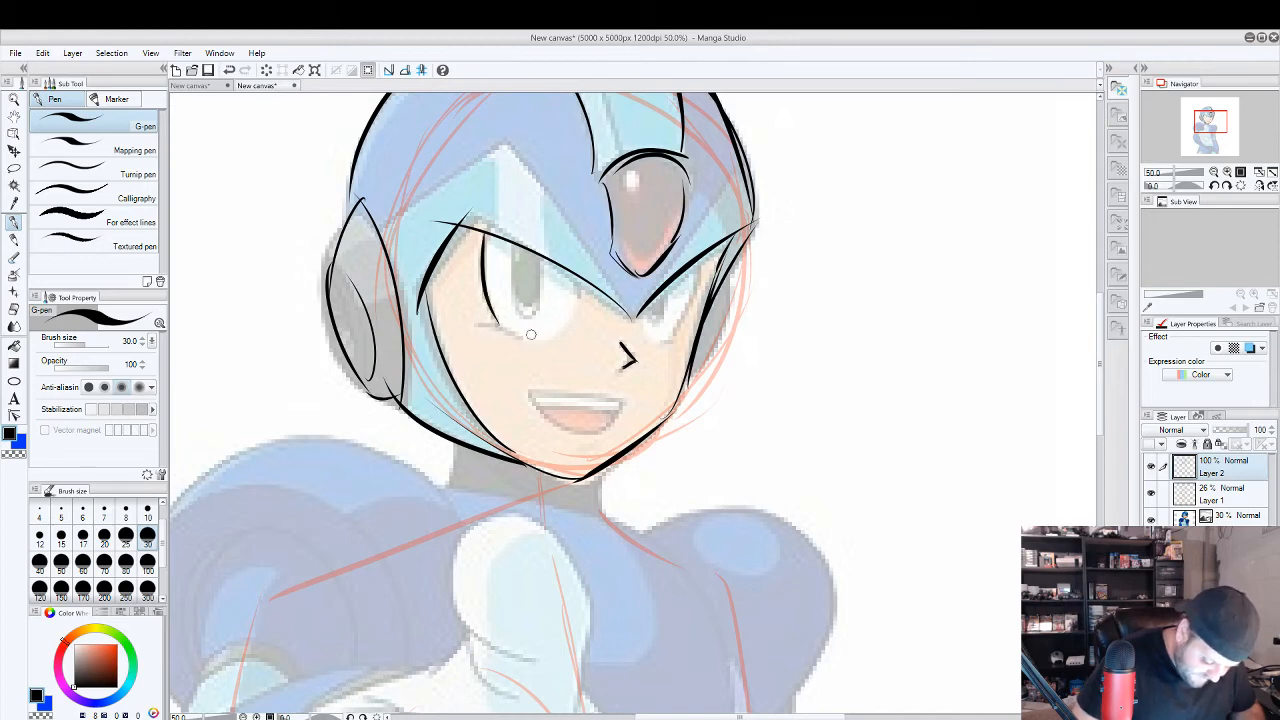
{"action": "left_click_drag", "start_coordinate": [474, 324], "coordinate": [535, 340]}
{"action": "key", "text": "e"}
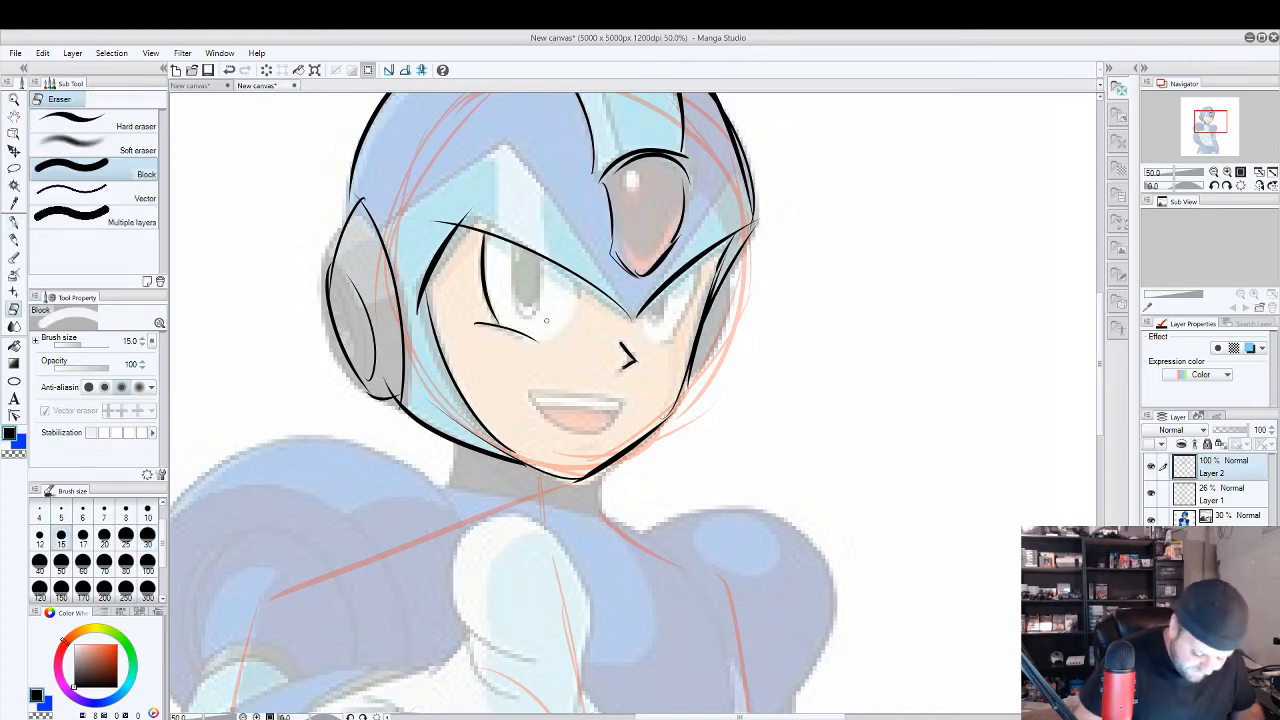
{"action": "key", "text": "ctrl+z"}
{"action": "key", "text": "p"}
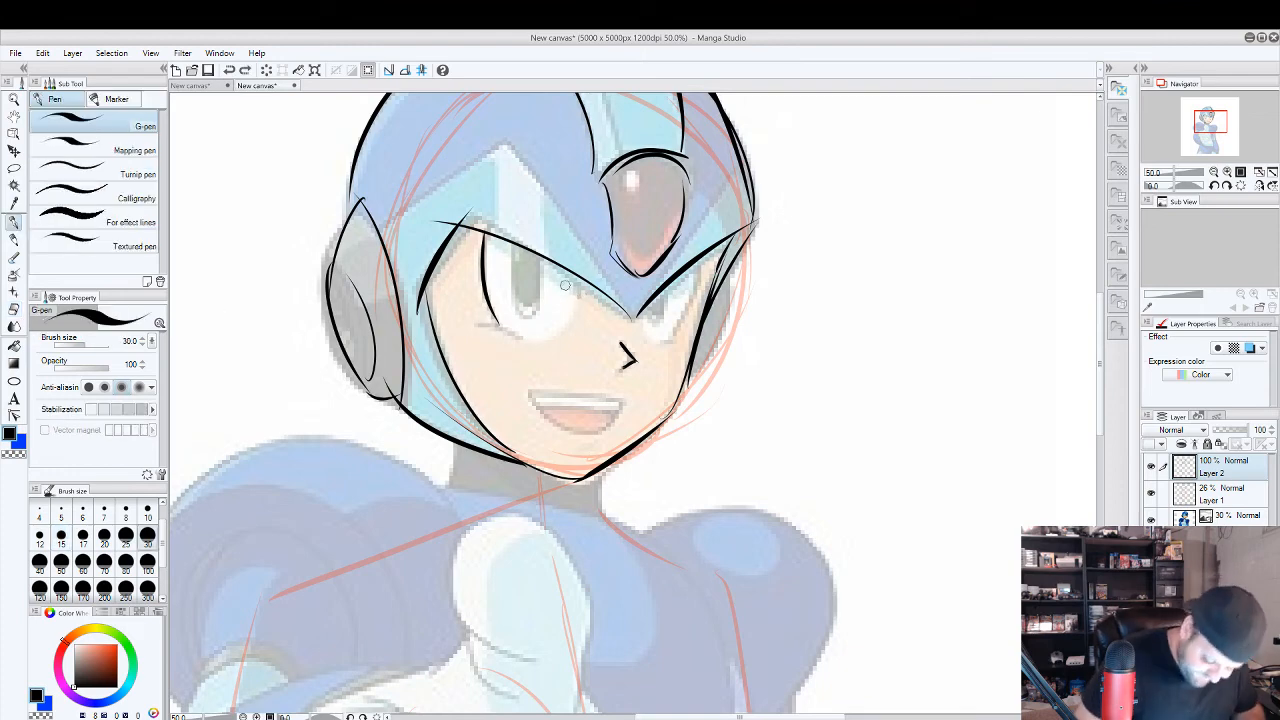
{"action": "mouse_move", "coordinate": [576, 280]}
{"action": "left_mouse_down"}
{"action": "mouse_move", "coordinate": [562, 328]}
{"action": "mouse_move", "coordinate": [487, 302]}
{"action": "left_mouse_up"}
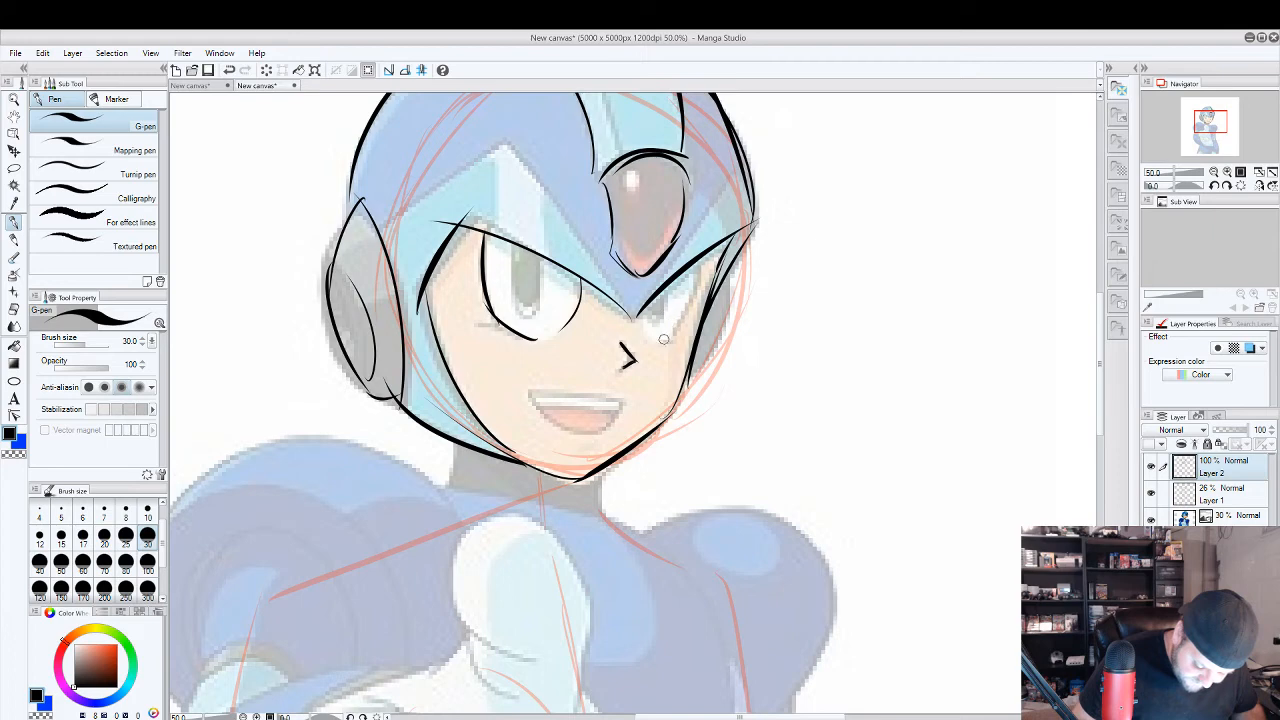
Trace the far eye with its pupil and the elongated pupil of the larger eye, undoing the rejected stroke.
{"action": "mouse_move", "coordinate": [662, 341]}
{"action": "left_mouse_down"}
{"action": "mouse_move", "coordinate": [713, 263]}
{"action": "mouse_move", "coordinate": [650, 318]}
{"action": "left_mouse_up"}
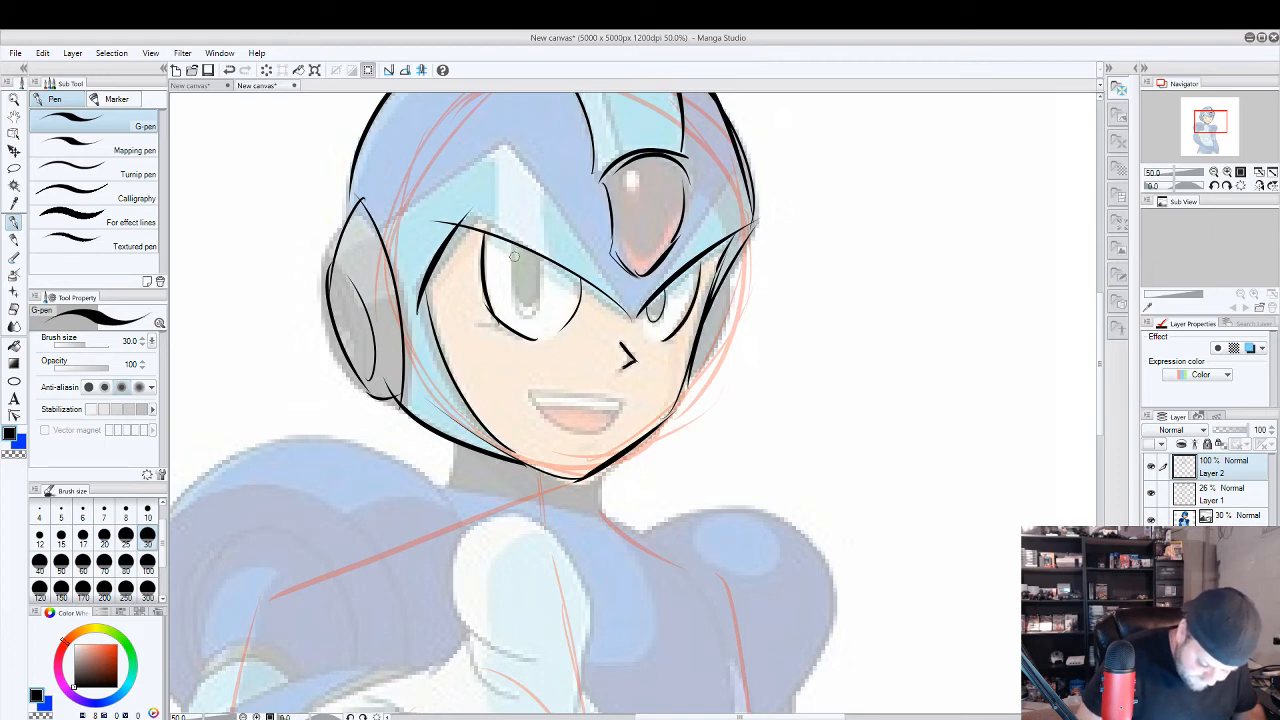
{"action": "mouse_move", "coordinate": [512, 246]}
{"action": "left_mouse_down"}
{"action": "mouse_move", "coordinate": [531, 304]}
{"action": "mouse_move", "coordinate": [535, 247]}
{"action": "mouse_move", "coordinate": [508, 247]}
{"action": "left_mouse_up"}
{"action": "key", "text": "ctrl+z"}
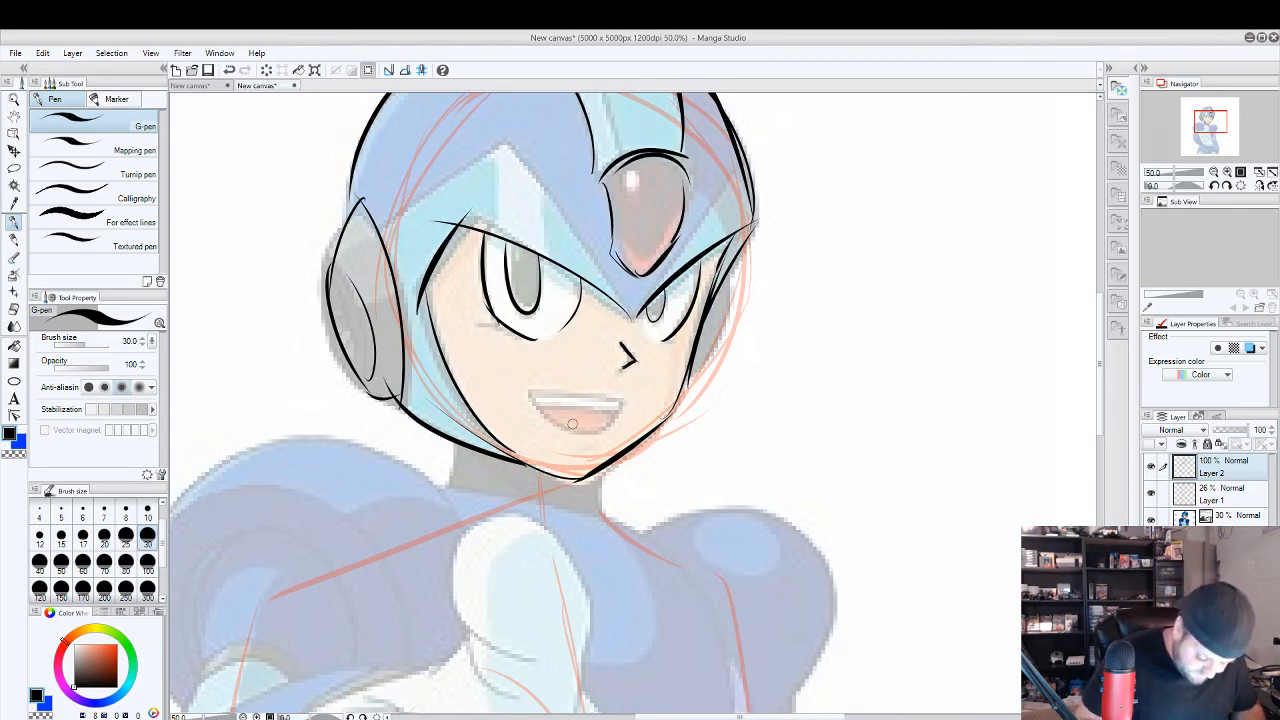
Draw a thick frowning mouth over the reference's smile and add two short neck lines below the jaw.
{"action": "left_click_drag", "start_coordinate": [575, 434], "coordinate": [634, 394]}
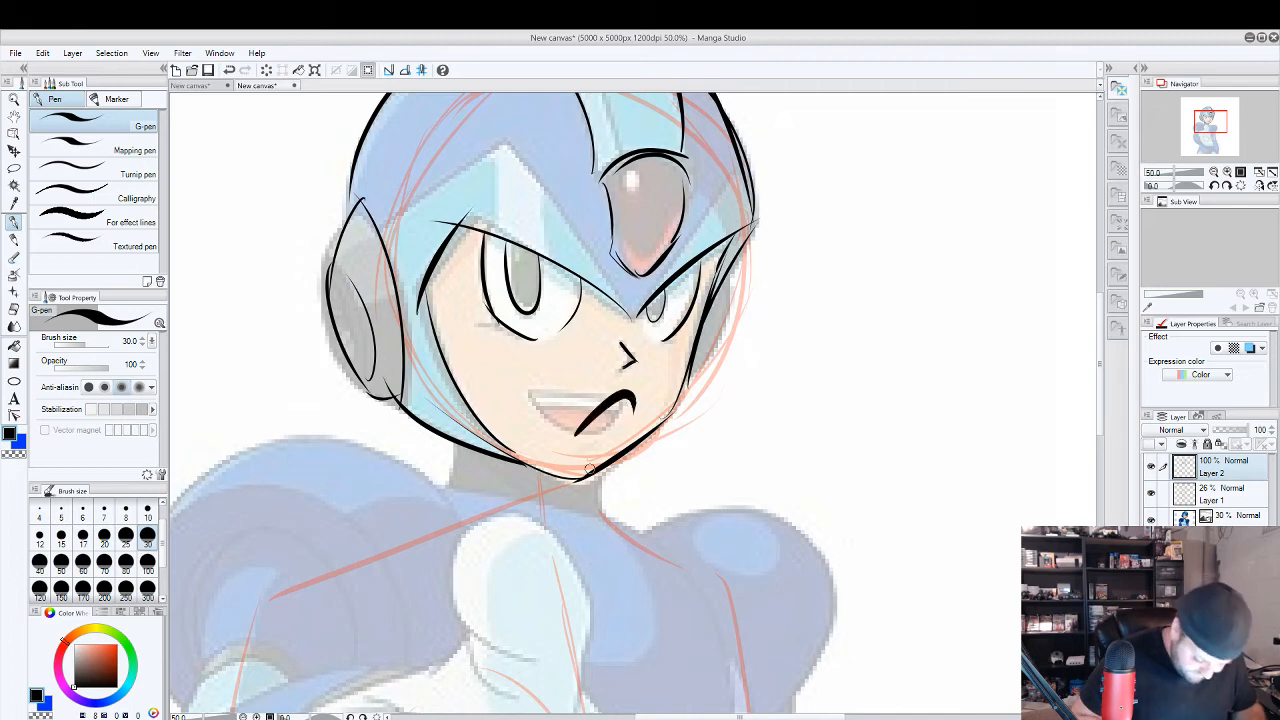
{"action": "left_click_drag", "start_coordinate": [596, 474], "coordinate": [598, 510]}
{"action": "left_click_drag", "start_coordinate": [449, 437], "coordinate": [452, 474]}
Hide the reference image and the red skeleton on Layer 1, and compare the head with the sketch on the other canvas.
{"action": "scroll", "coordinate": [738, 406], "scroll_direction": "down", "scroll_amount": 2}
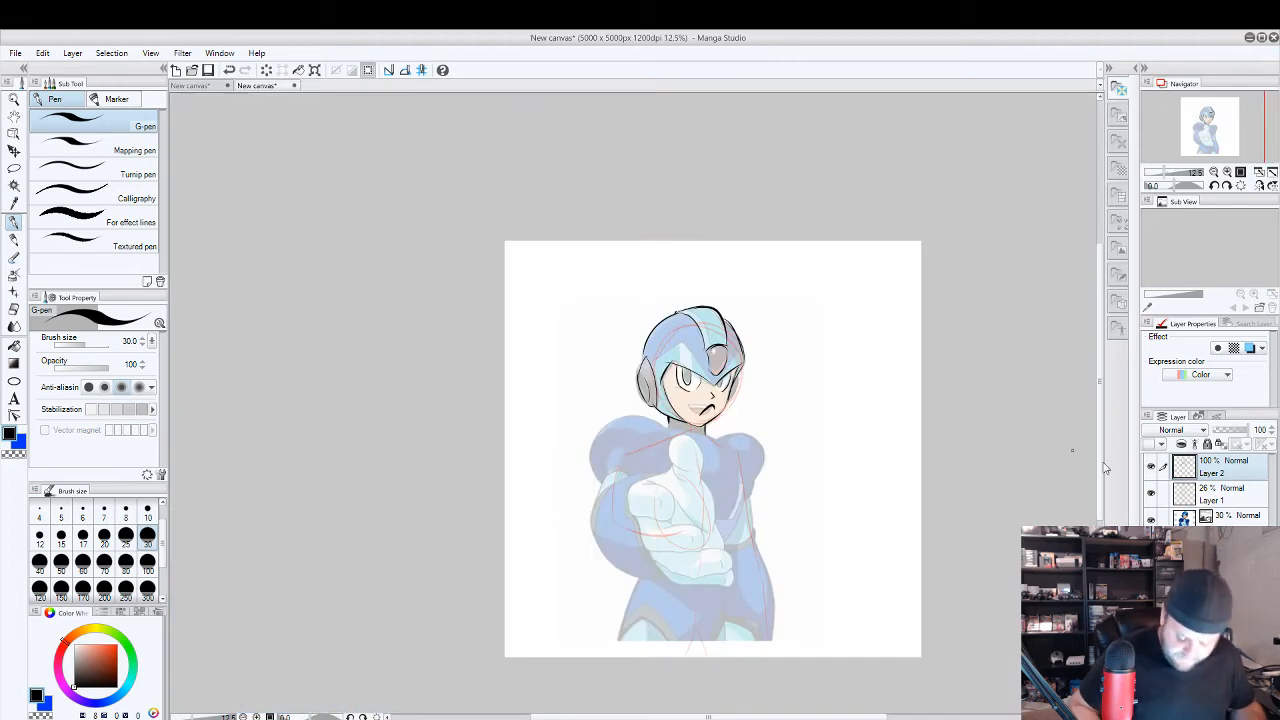
{"action": "scroll", "coordinate": [1106, 468], "scroll_direction": "up", "scroll_amount": 1}
{"action": "left_click", "coordinate": [1151, 519]}
{"action": "left_click", "coordinate": [1151, 493]}
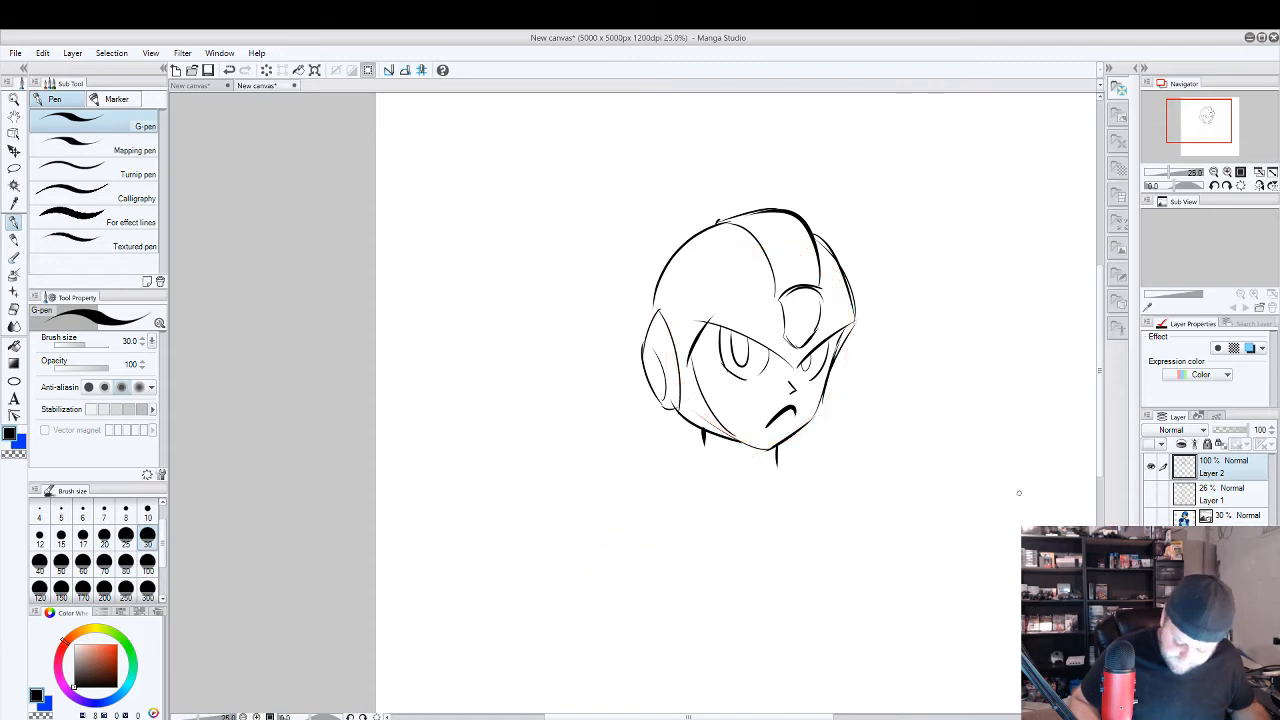
{"action": "left_click_drag", "start_coordinate": [956, 496], "coordinate": [806, 517]}
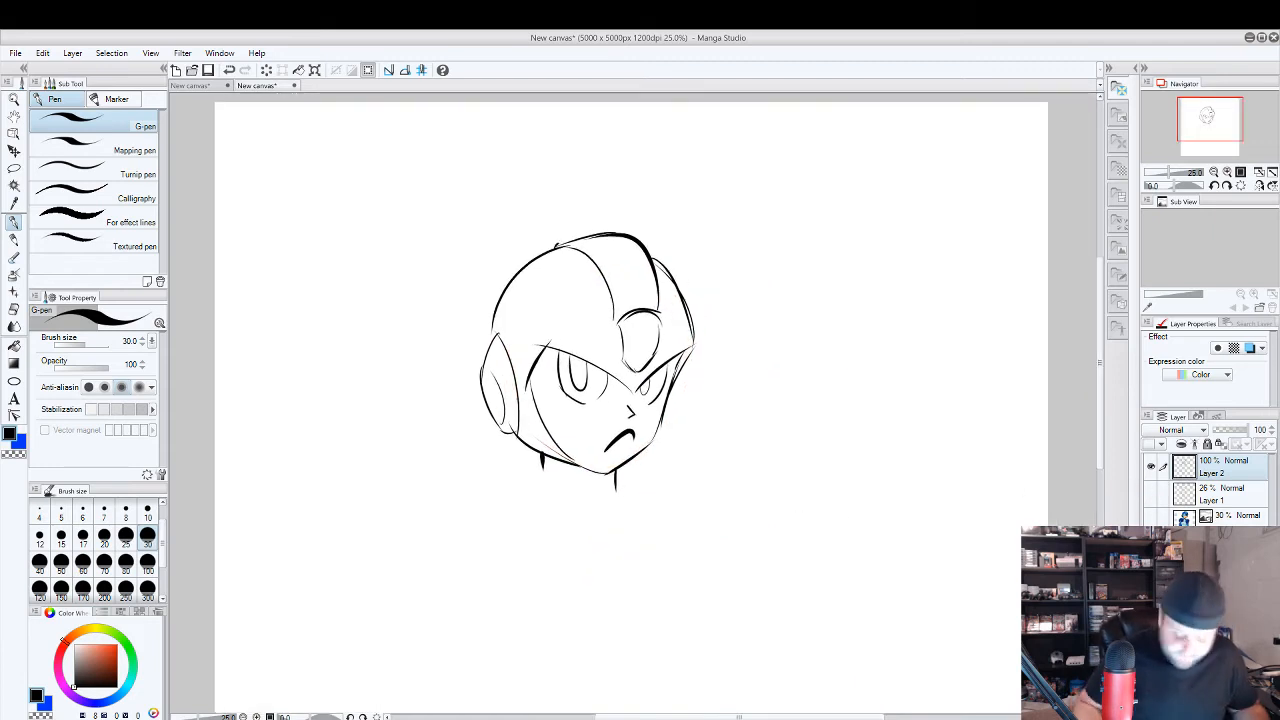
{"action": "left_click", "coordinate": [195, 86]}
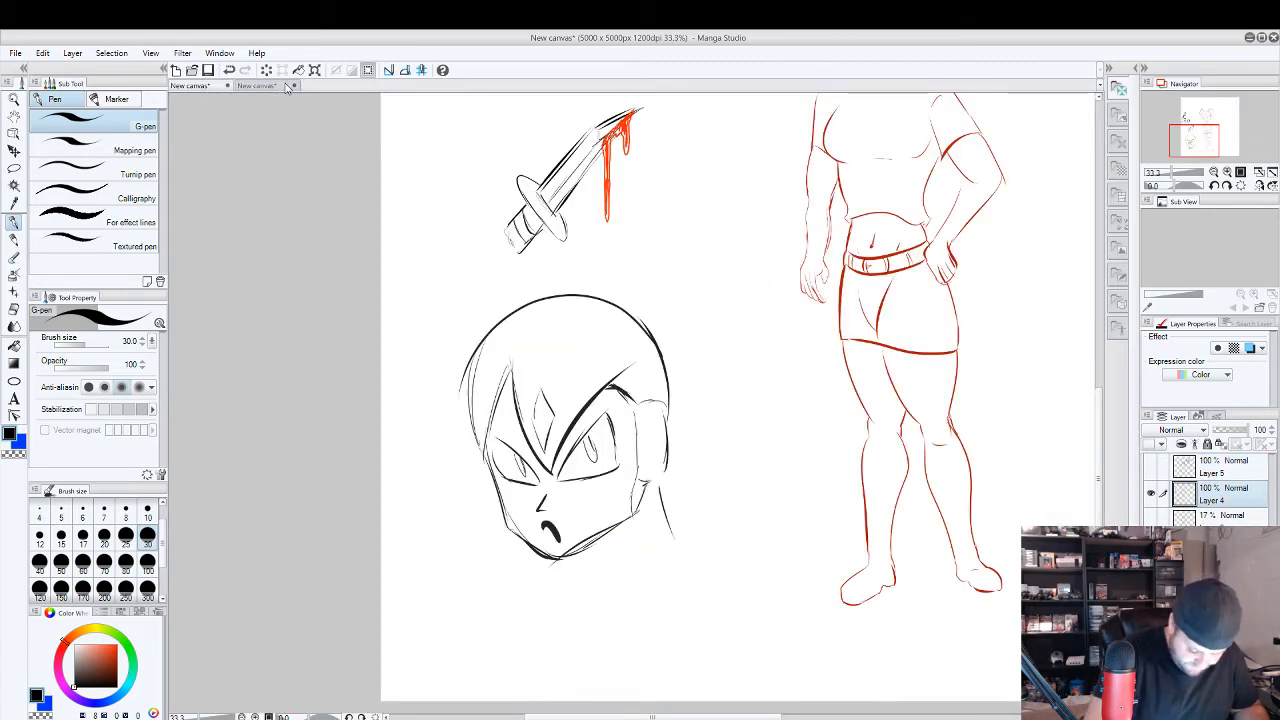
{"action": "left_click", "coordinate": [276, 87]}
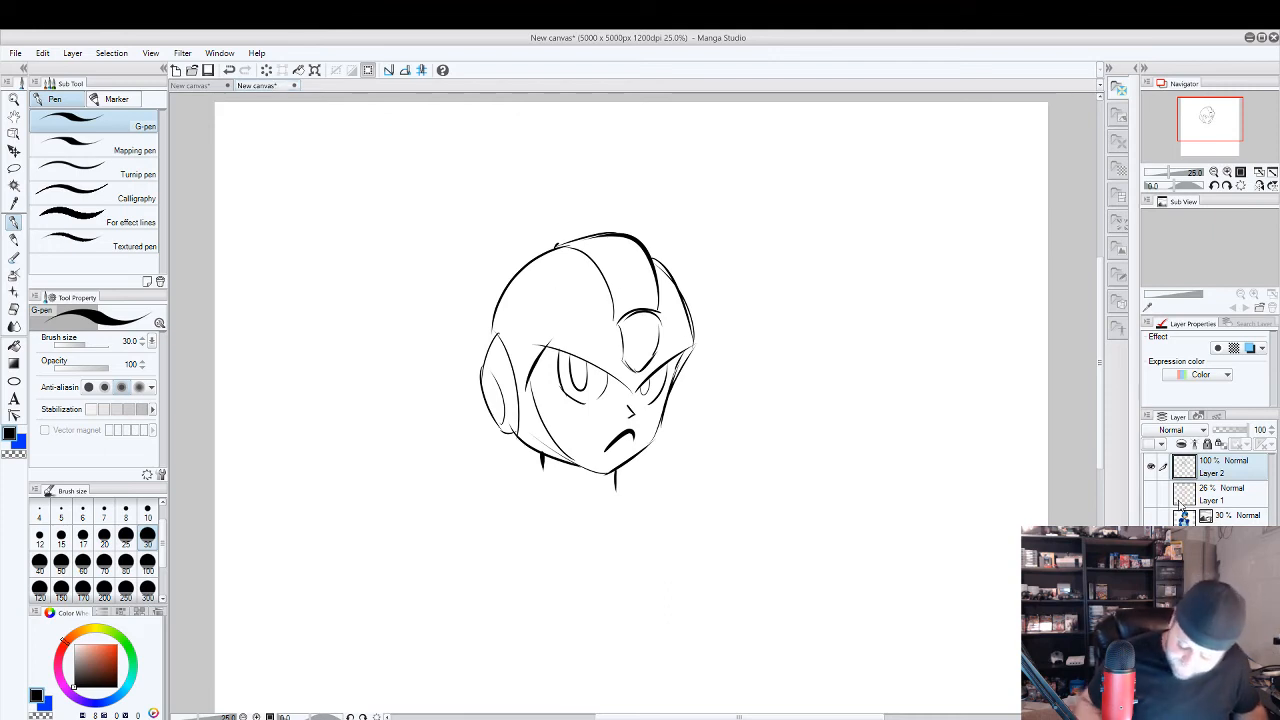
Add Layer 3 above the line work, lower Layer 2's opacity to 17%, and make Layer 3 the active layer.
{"action": "right_click", "coordinate": [1222, 468]}
{"action": "left_click", "coordinate": [1198, 326]}
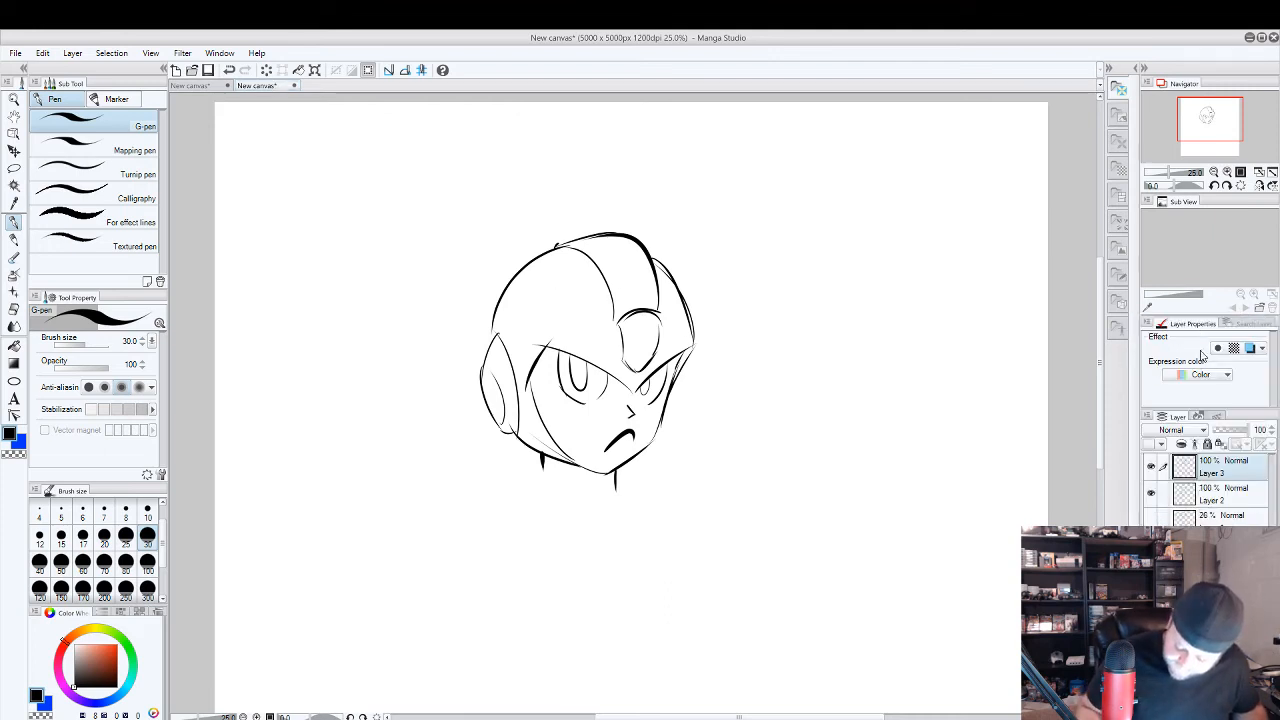
{"action": "left_click", "coordinate": [1219, 501]}
{"action": "left_click", "coordinate": [1228, 432]}
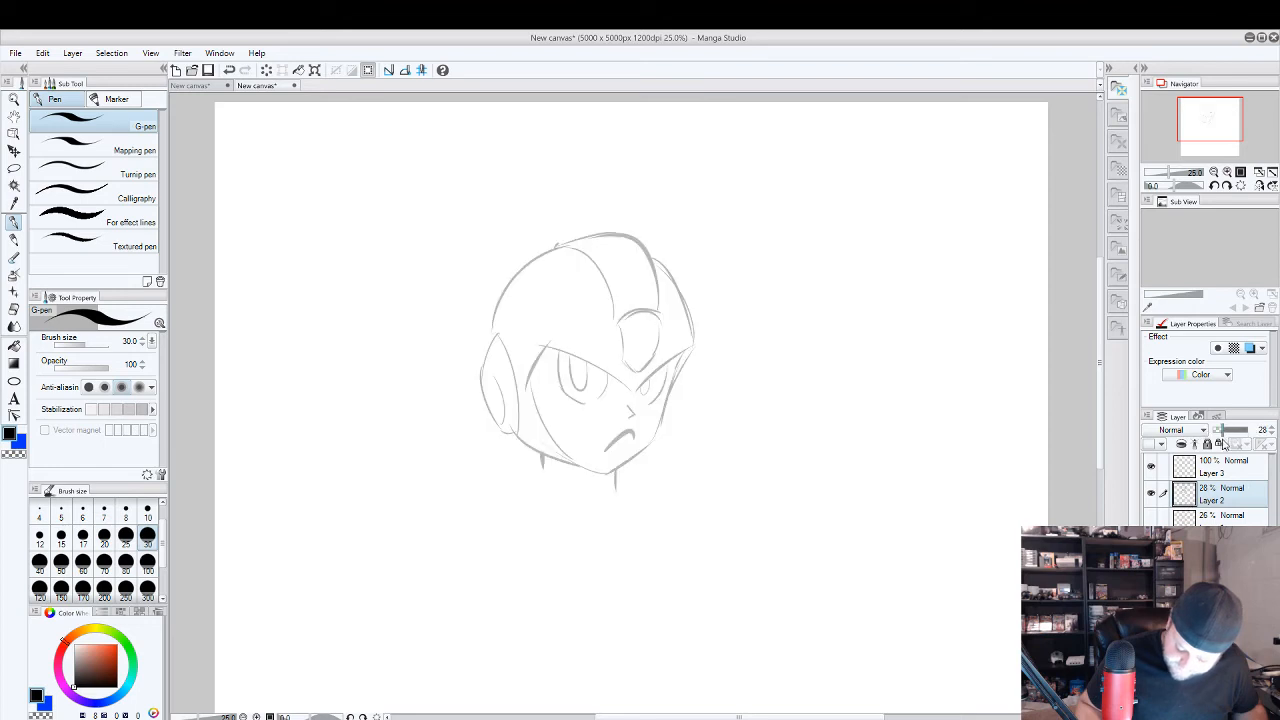
{"action": "left_click", "coordinate": [1220, 431]}
{"action": "left_click", "coordinate": [1224, 474]}
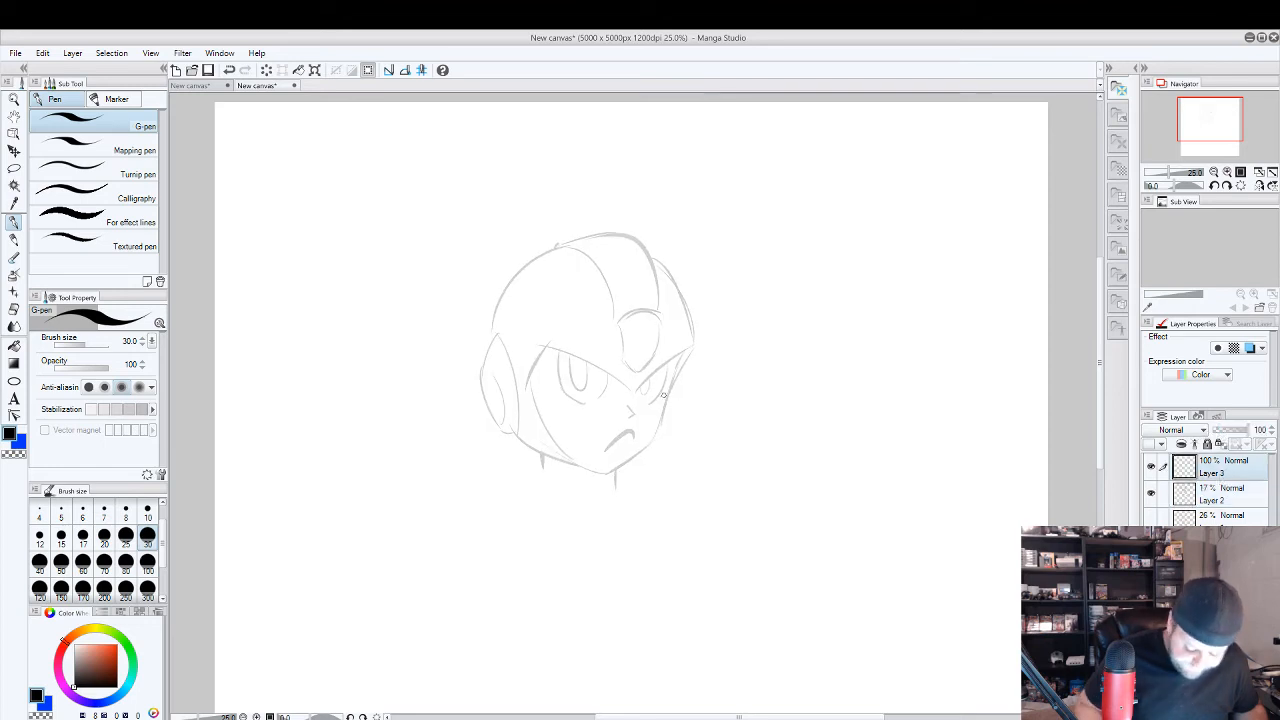
Set the G-pen size to 15 and ink the near cheek curve of the face opening on Layer 3, undoing rejected strokes.
{"action": "scroll", "coordinate": [633, 362], "scroll_direction": "up", "scroll_amount": 1}
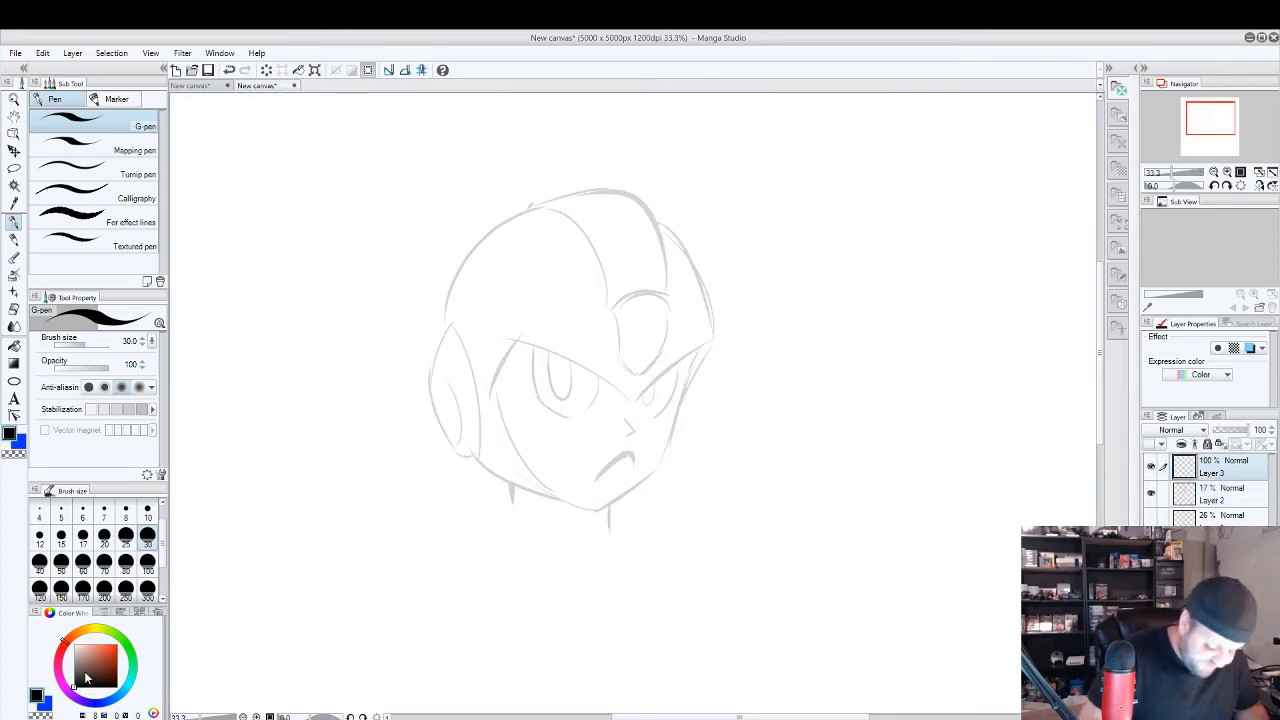
{"action": "scroll", "coordinate": [680, 452], "scroll_direction": "up", "scroll_amount": 1}
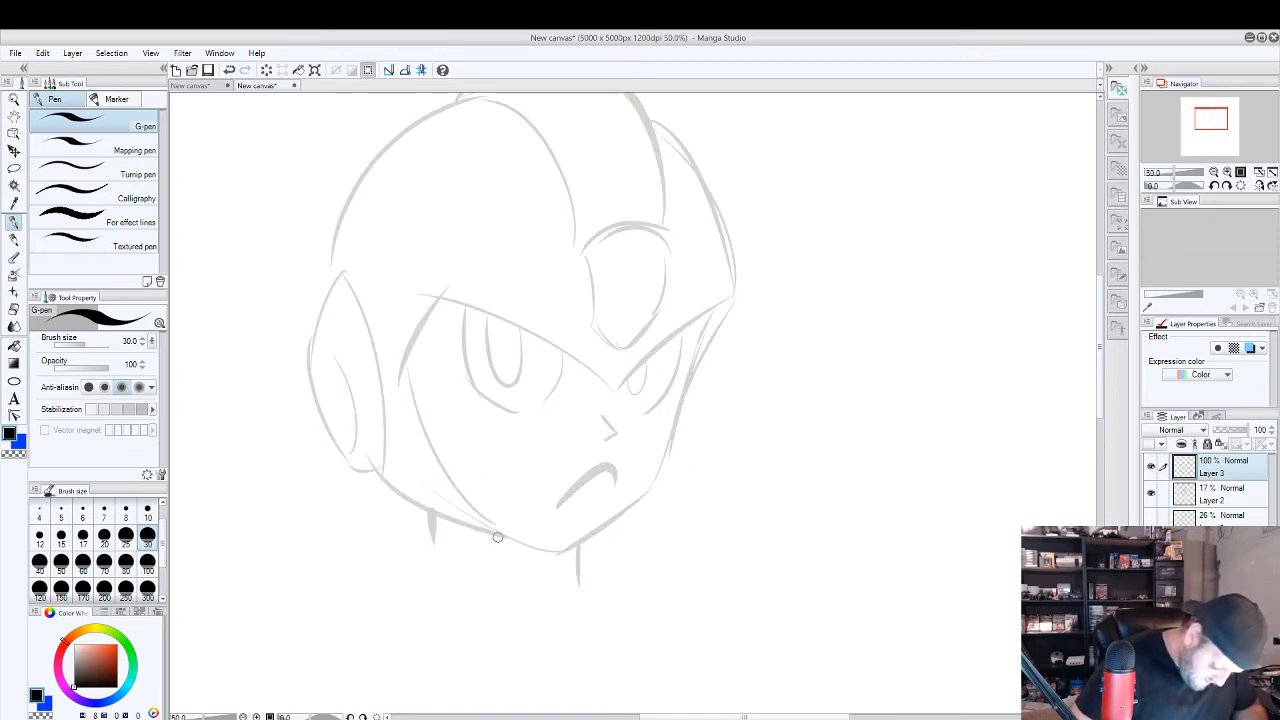
{"action": "left_click_drag", "start_coordinate": [460, 528], "coordinate": [410, 340]}
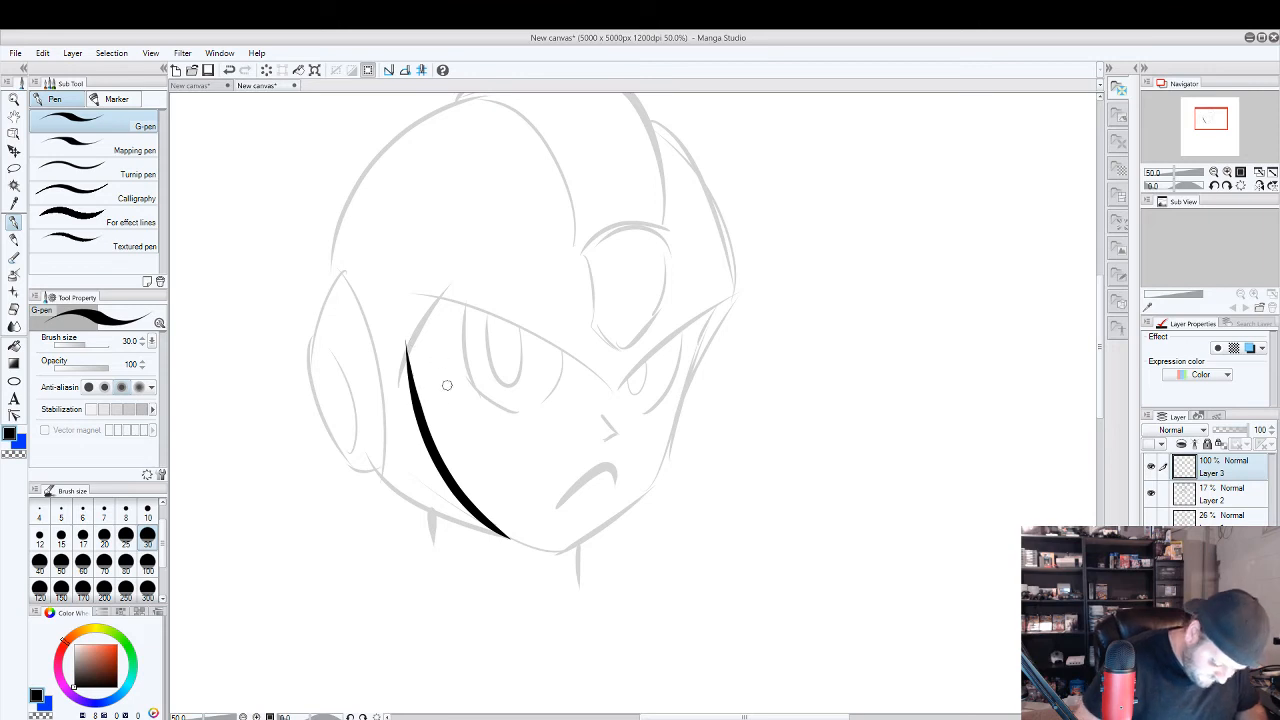
{"action": "key", "text": "ctrl+z"}
{"action": "left_click", "coordinate": [62, 537]}
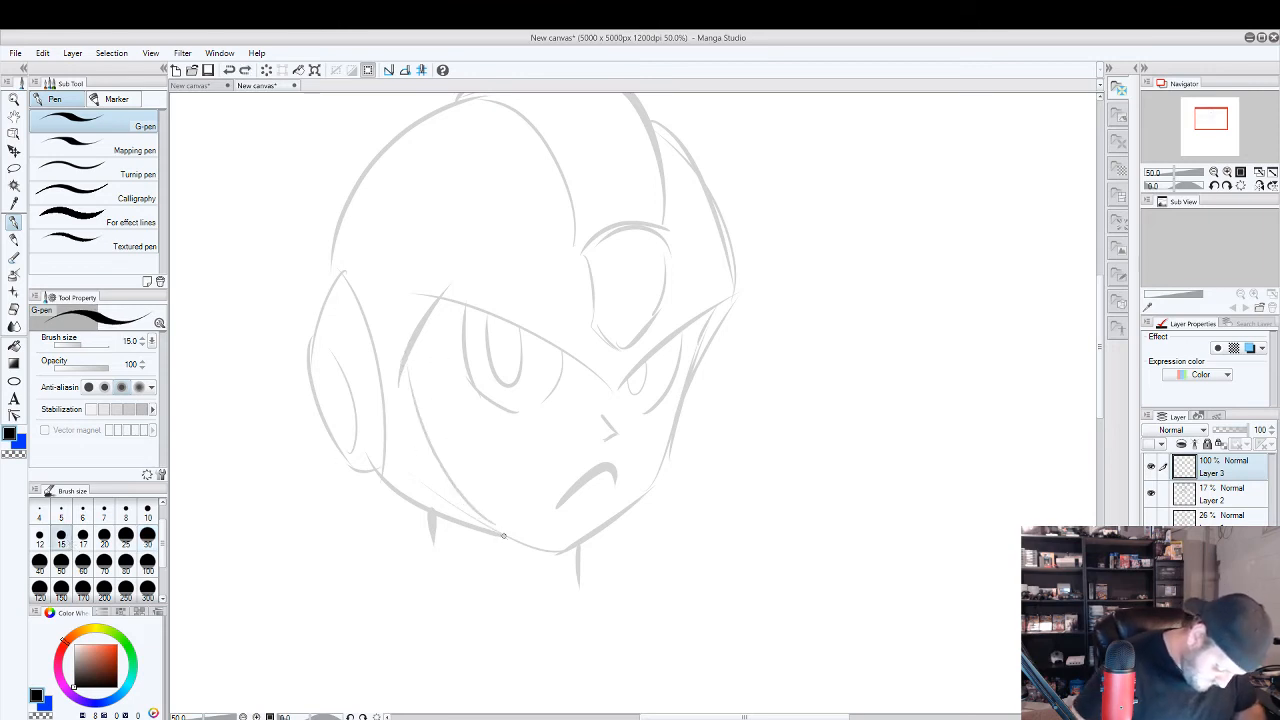
{"action": "left_click_drag", "start_coordinate": [503, 535], "coordinate": [408, 328]}
{"action": "key", "text": "ctrl+z"}
{"action": "mouse_move", "coordinate": [508, 537]}
{"action": "left_mouse_down"}
{"action": "mouse_move", "coordinate": [427, 418]}
{"action": "mouse_move", "coordinate": [410, 358]}
{"action": "left_mouse_up"}
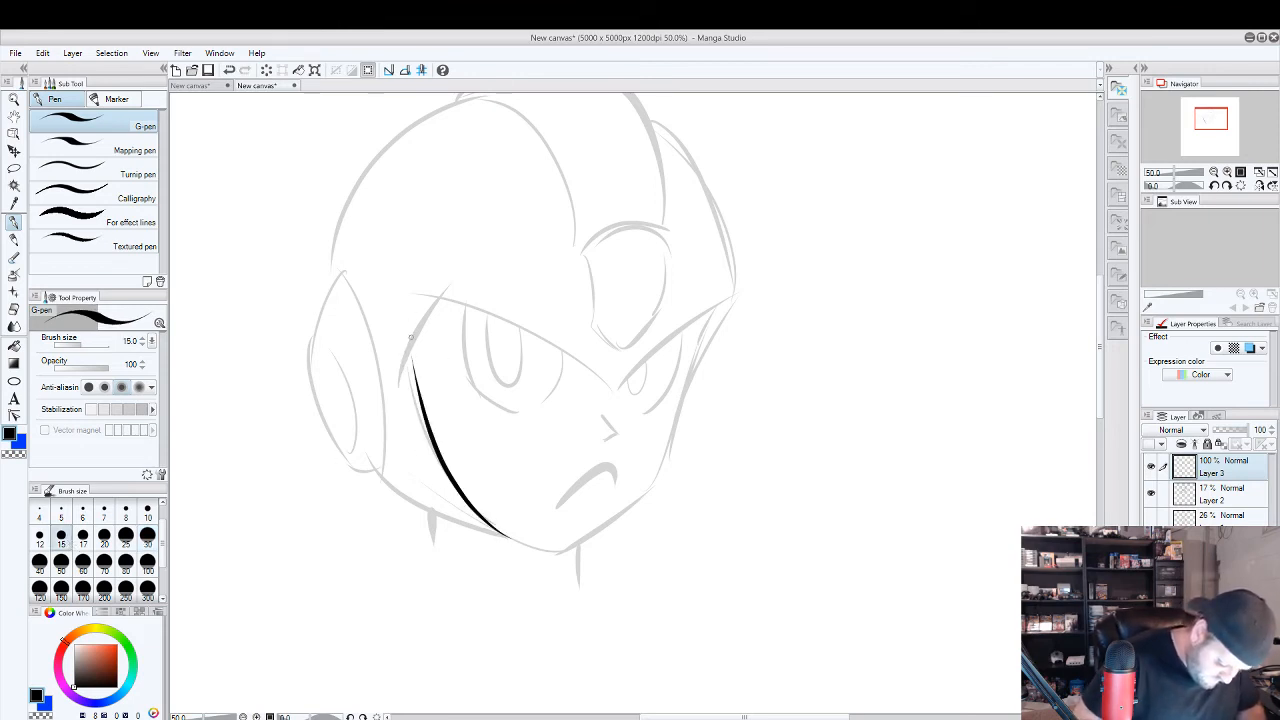
{"action": "key", "text": "ctrl+z"}
{"action": "mouse_move", "coordinate": [505, 537]}
{"action": "left_mouse_down"}
{"action": "mouse_move", "coordinate": [424, 450]}
{"action": "mouse_move", "coordinate": [395, 326]}
{"action": "left_mouse_up"}
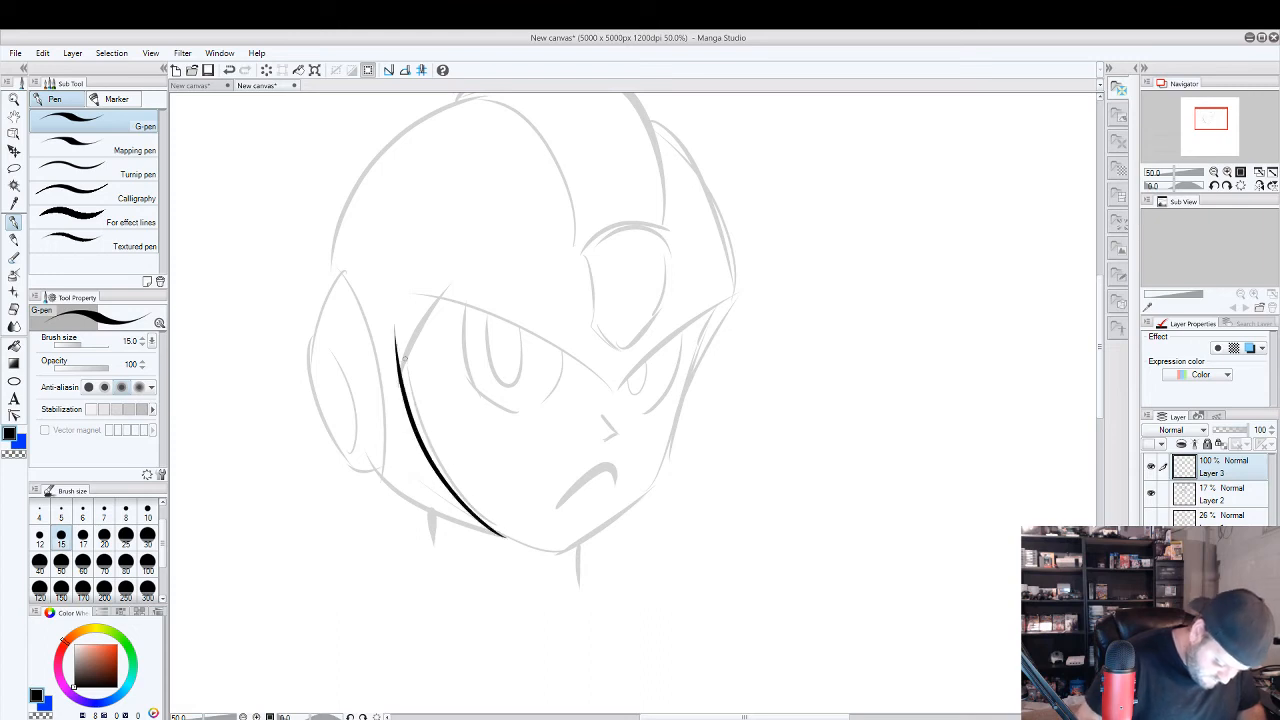
Ink the temple edge and both halves of the V-shaped brow, erasing the line ends that overshoot the corners.
{"action": "left_click_drag", "start_coordinate": [400, 380], "coordinate": [443, 294]}
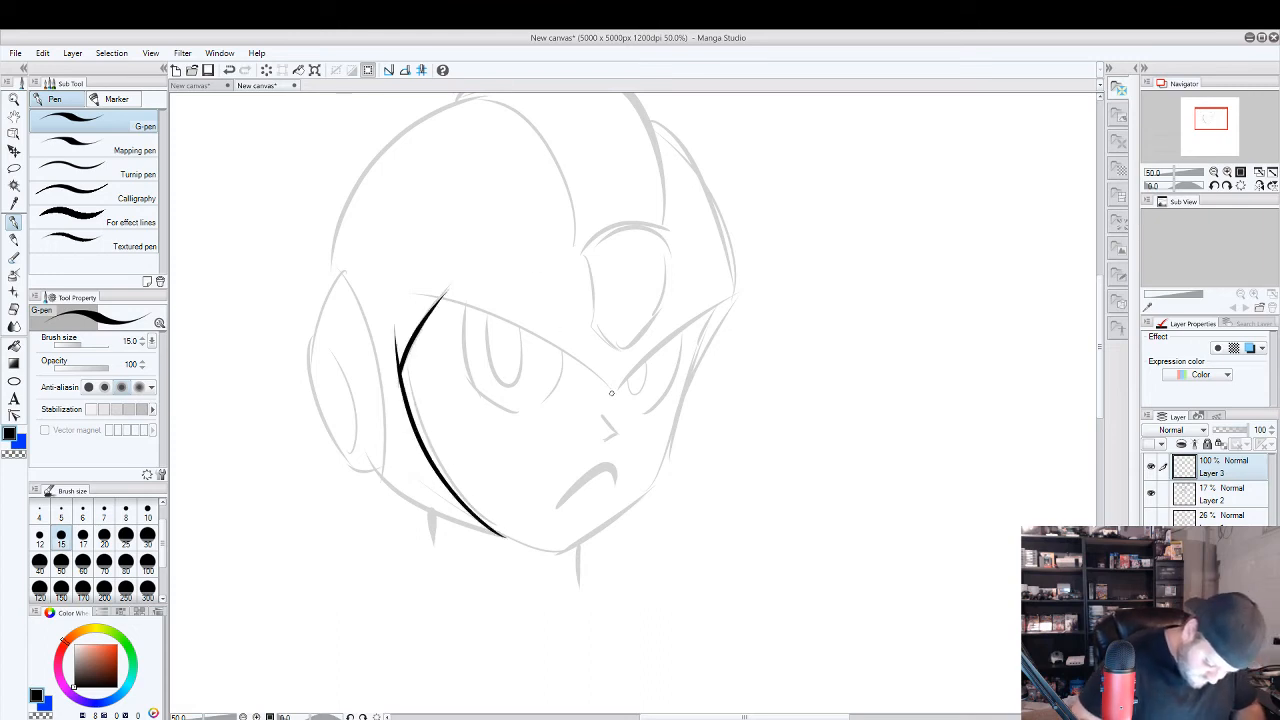
{"action": "left_click_drag", "start_coordinate": [612, 392], "coordinate": [436, 300]}
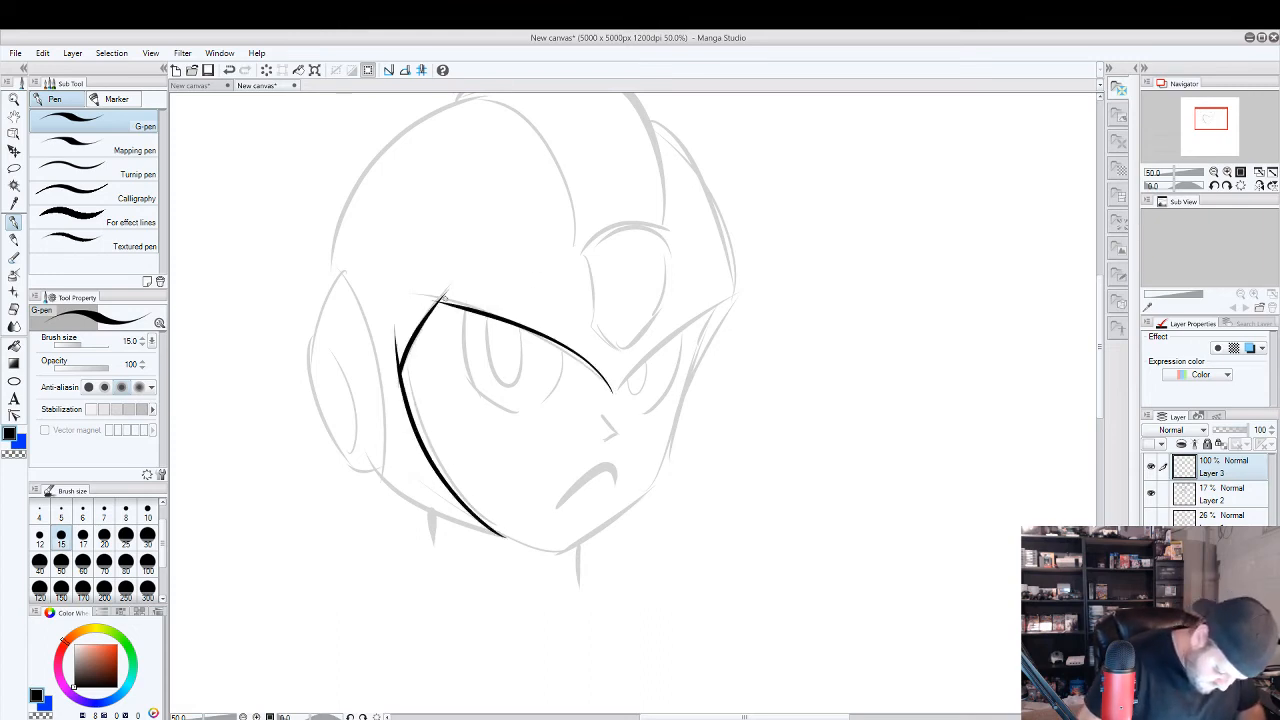
{"action": "key", "text": "e"}
{"action": "left_click_drag", "start_coordinate": [398, 367], "coordinate": [398, 327]}
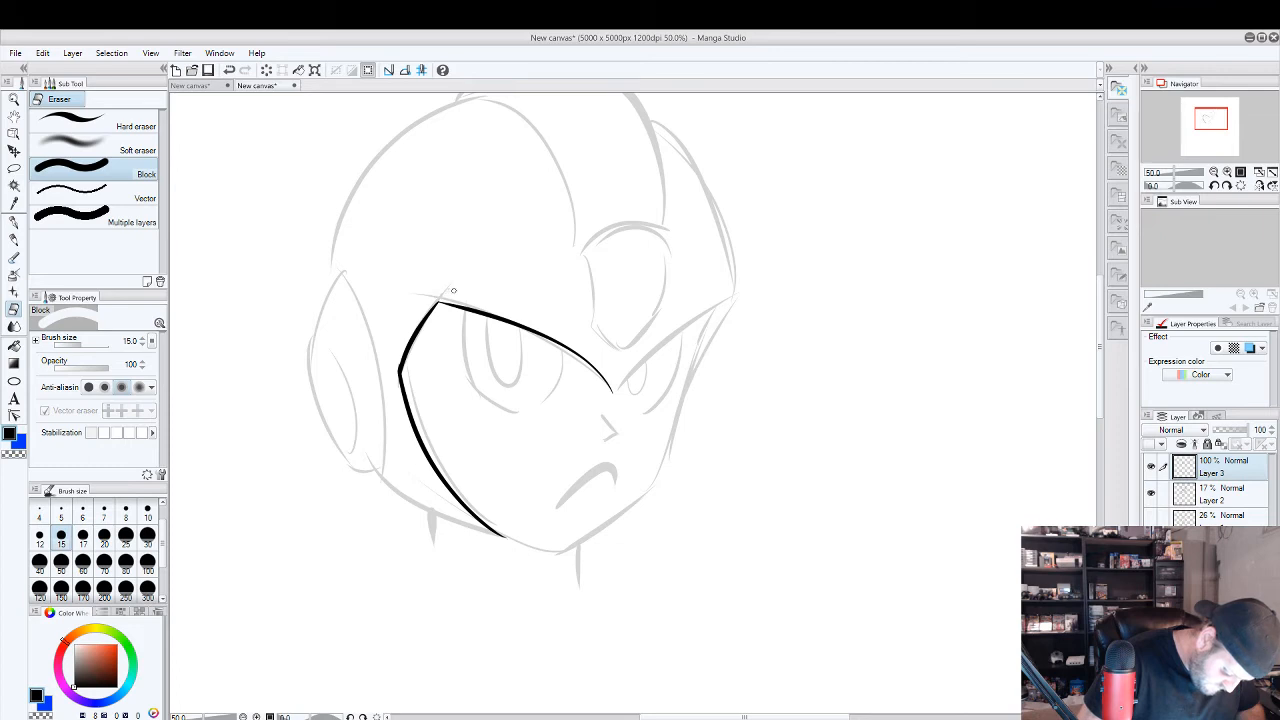
{"action": "key", "text": "p"}
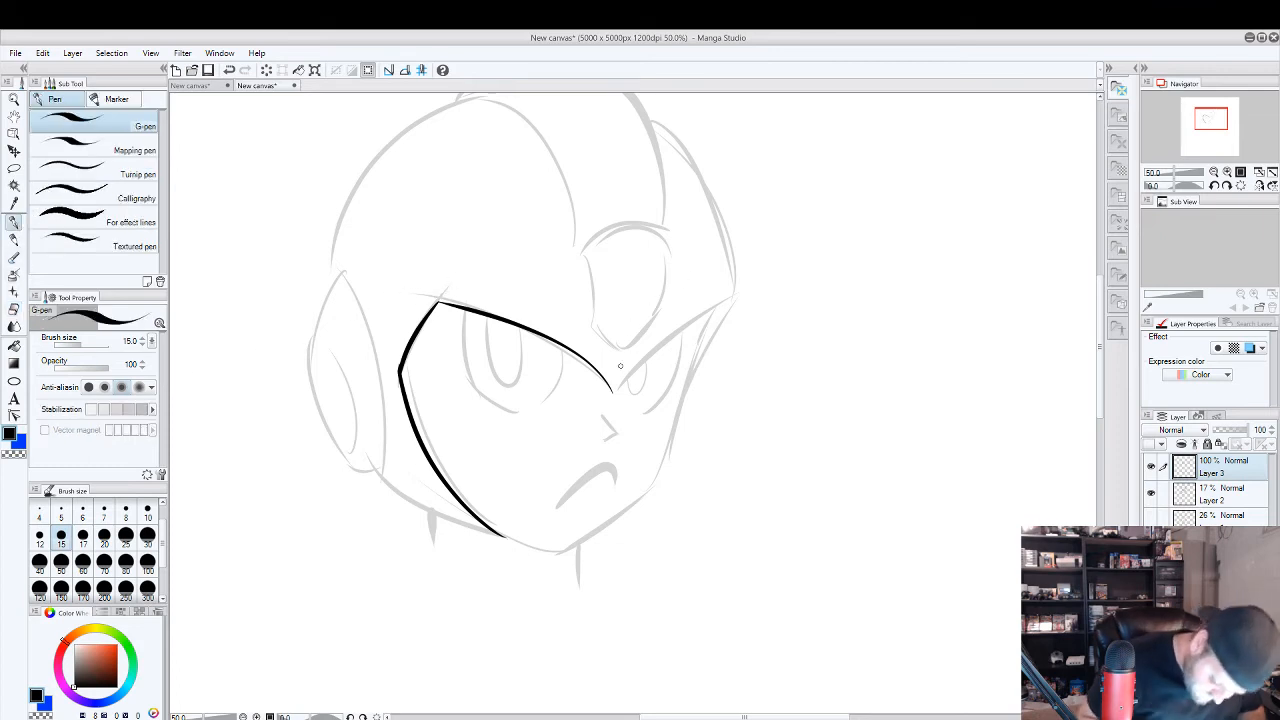
{"action": "left_click_drag", "start_coordinate": [613, 392], "coordinate": [730, 298]}
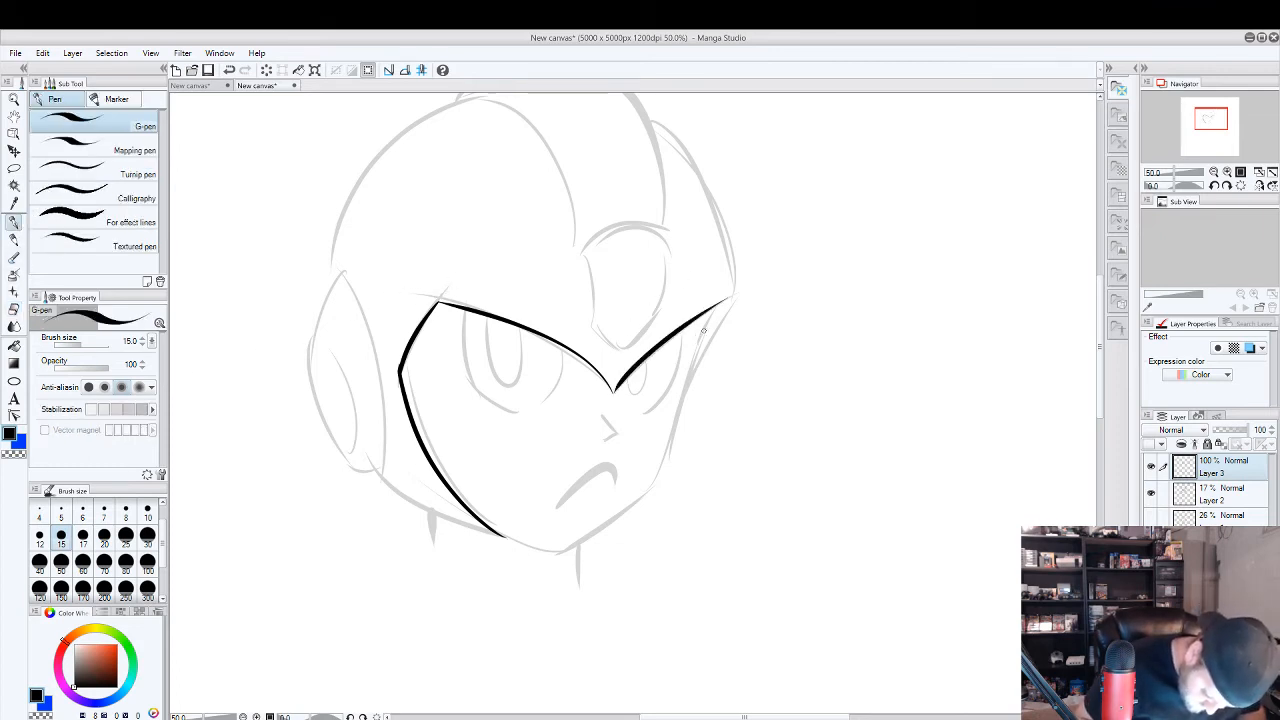
{"action": "mouse_move", "coordinate": [505, 537]}
{"action": "left_mouse_down"}
{"action": "mouse_move", "coordinate": [641, 523]}
{"action": "mouse_move", "coordinate": [560, 546]}
{"action": "mouse_move", "coordinate": [655, 488]}
{"action": "left_mouse_up"}
{"action": "key", "text": "e"}
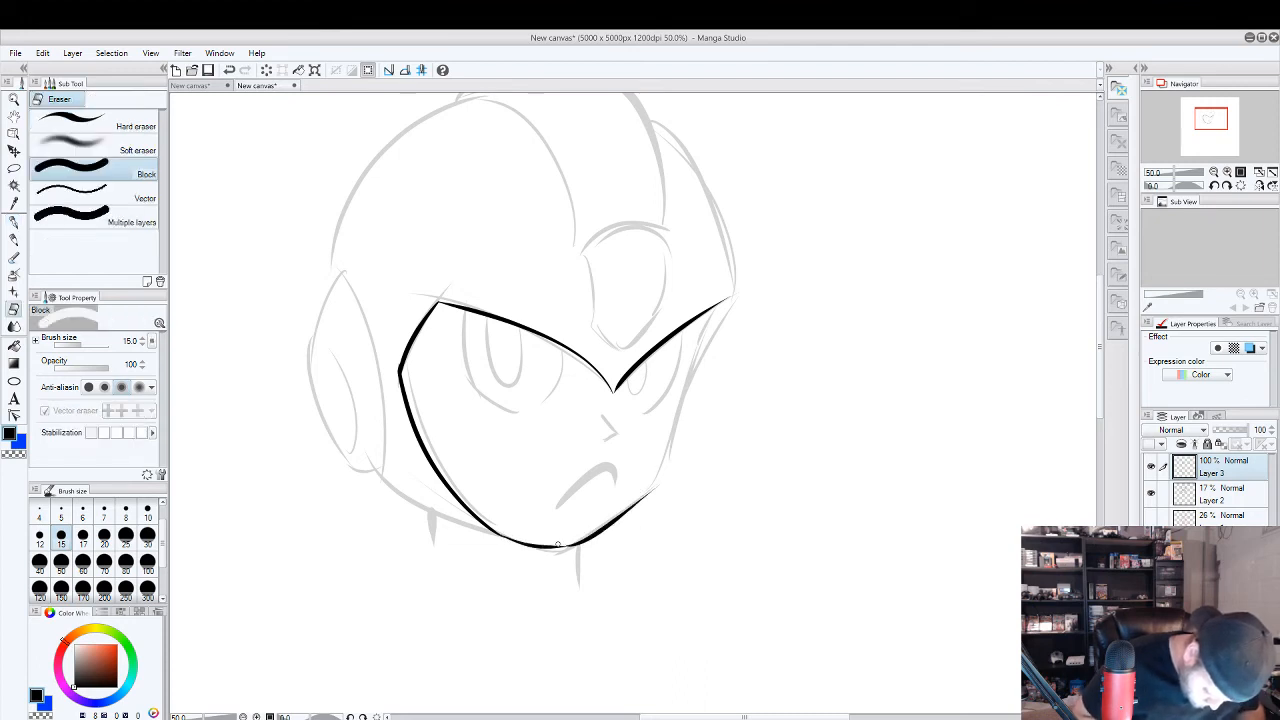
{"action": "key", "text": "ctrl+z"}
{"action": "key", "text": "p"}
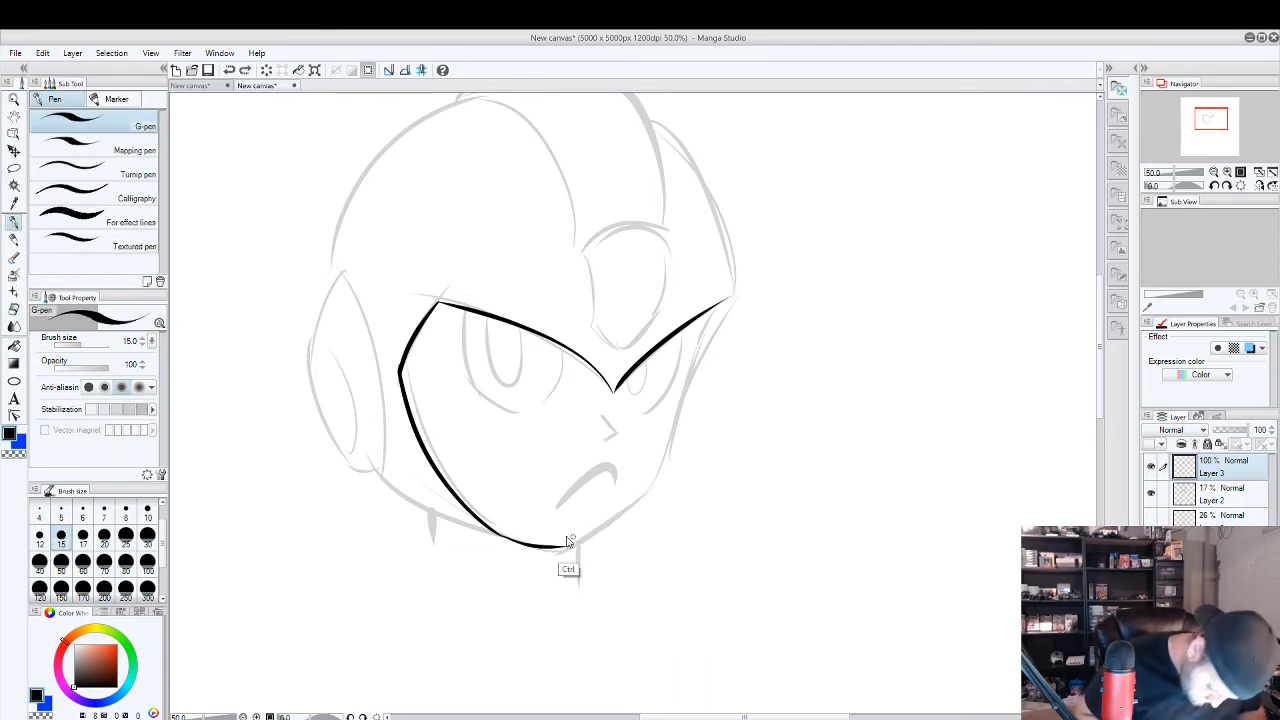
{"action": "key", "text": "ctrl+z"}
{"action": "key", "text": "ctrl+y"}
{"action": "key", "text": "ctrl+z"}
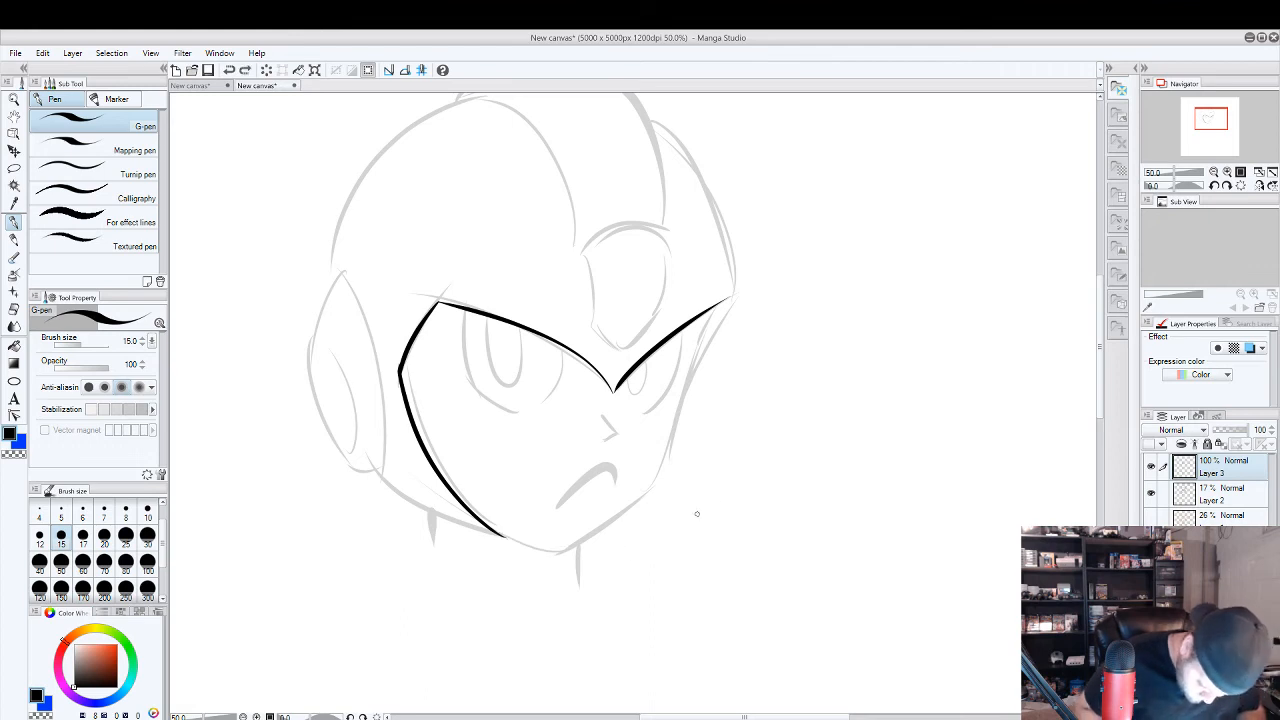
Rotate the canvas clockwise to ink the chin line from the cheek curve's end, and rotate the view partly back.
{"action": "left_click", "coordinate": [1226, 187]}
{"action": "left_click", "coordinate": [1226, 187]}
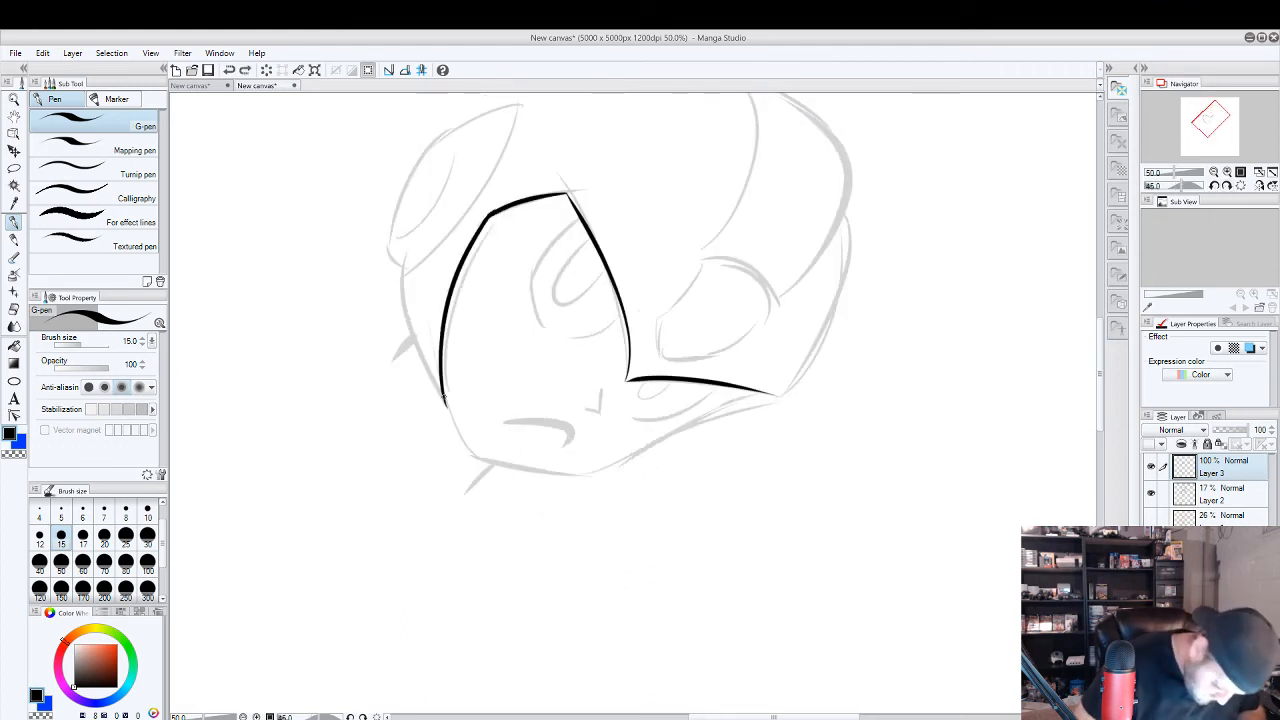
{"action": "left_click_drag", "start_coordinate": [444, 392], "coordinate": [461, 450]}
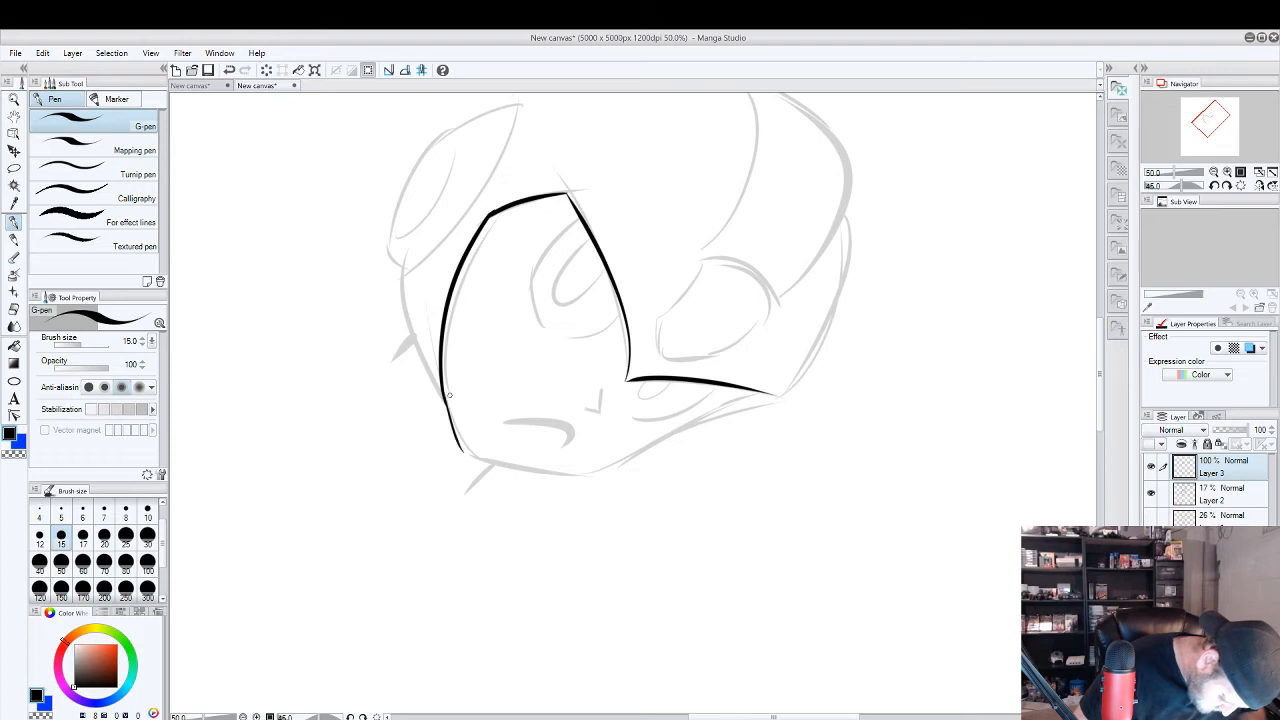
{"action": "left_click", "coordinate": [1214, 187]}
{"action": "left_click", "coordinate": [1214, 187]}
{"action": "left_click", "coordinate": [1214, 187]}
{"action": "left_click", "coordinate": [1214, 187]}
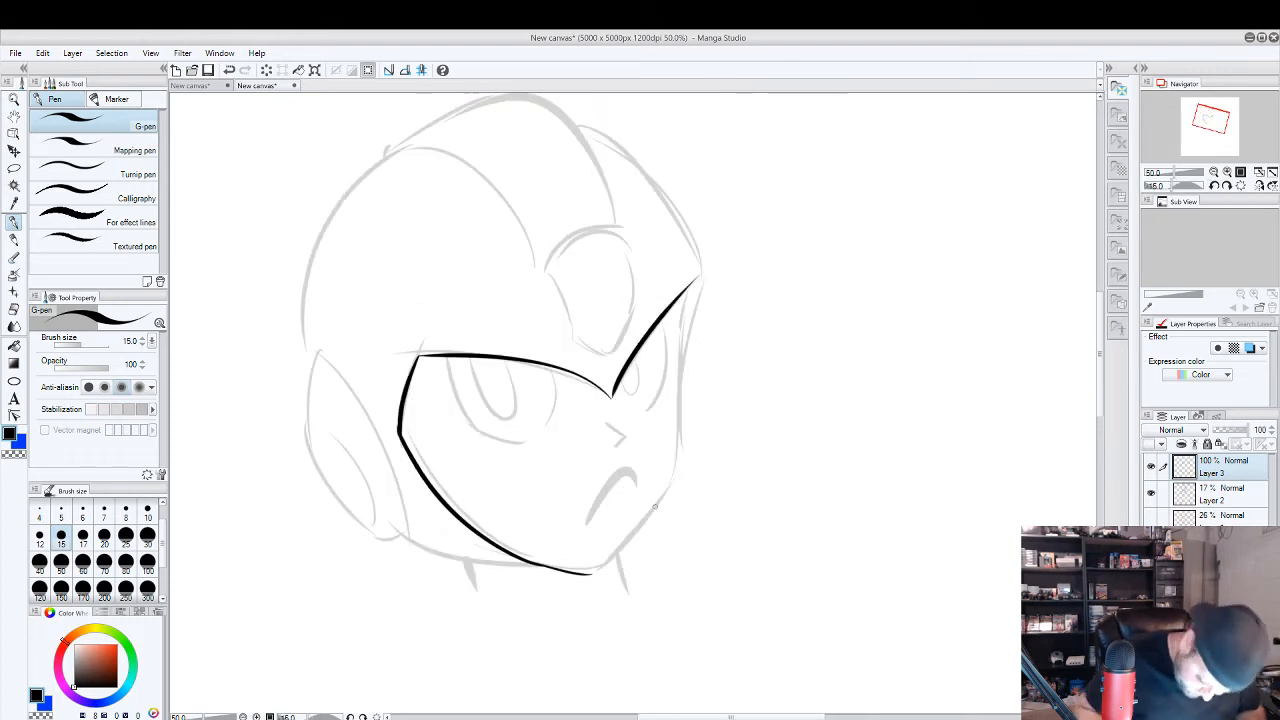
Ink the far jaw line on Layer 3 from the chin up toward the far cheek, undoing rejected strokes.
{"action": "left_click_drag", "start_coordinate": [590, 573], "coordinate": [661, 508]}
{"action": "key", "text": "ctrl+z"}
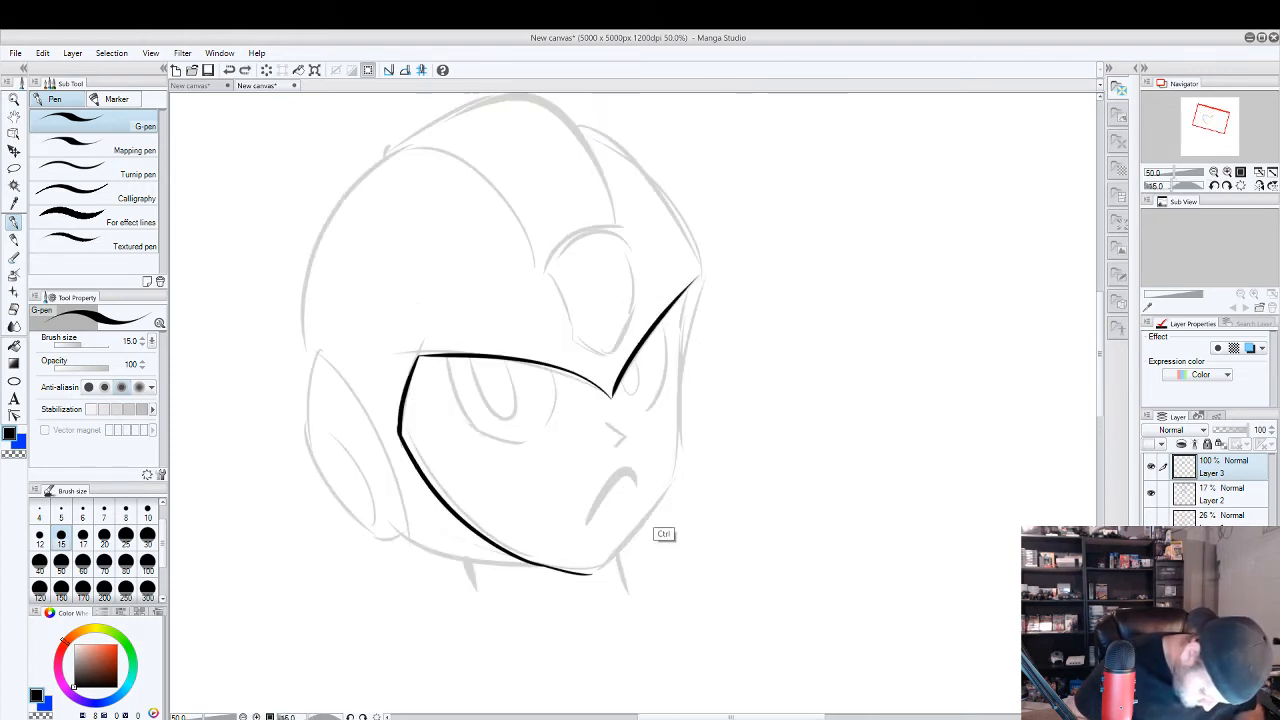
{"action": "left_click_drag", "start_coordinate": [589, 573], "coordinate": [655, 500]}
{"action": "key", "text": "ctrl+z"}
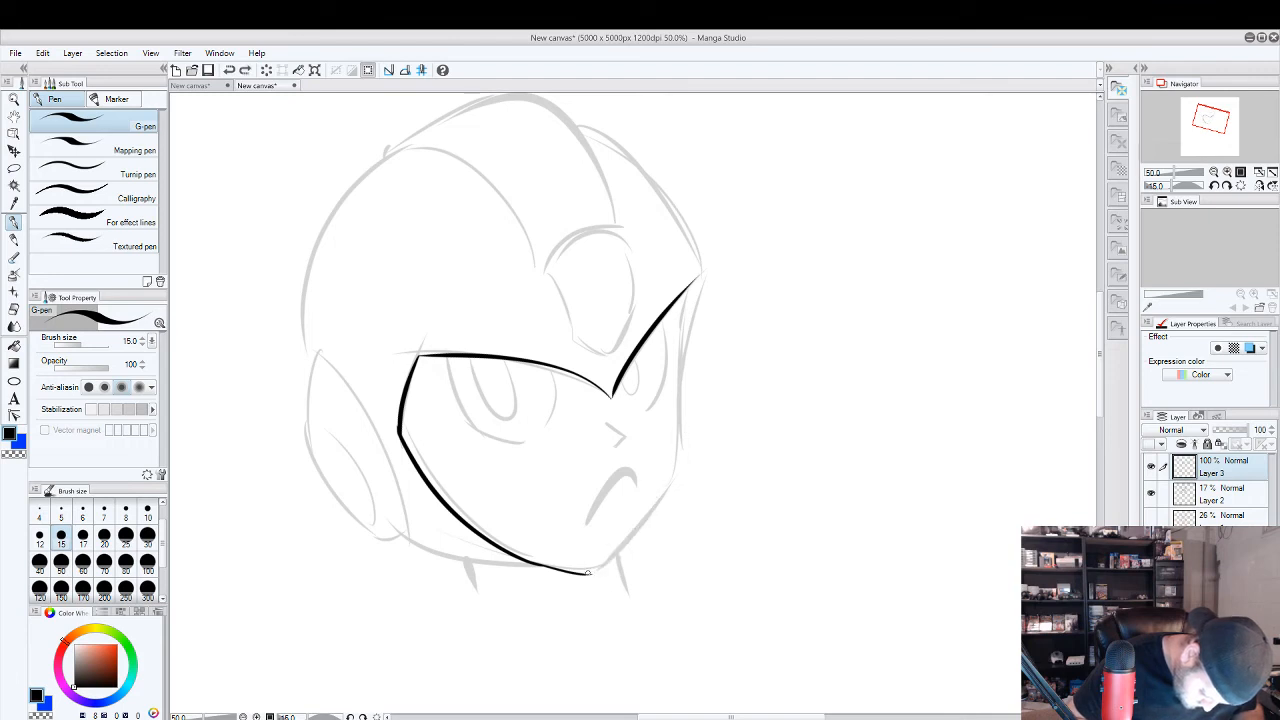
{"action": "mouse_move", "coordinate": [590, 573]}
{"action": "left_mouse_down"}
{"action": "mouse_move", "coordinate": [686, 450]}
{"action": "mouse_move", "coordinate": [692, 285]}
{"action": "left_mouse_up"}
{"action": "key", "text": "ctrl+z"}
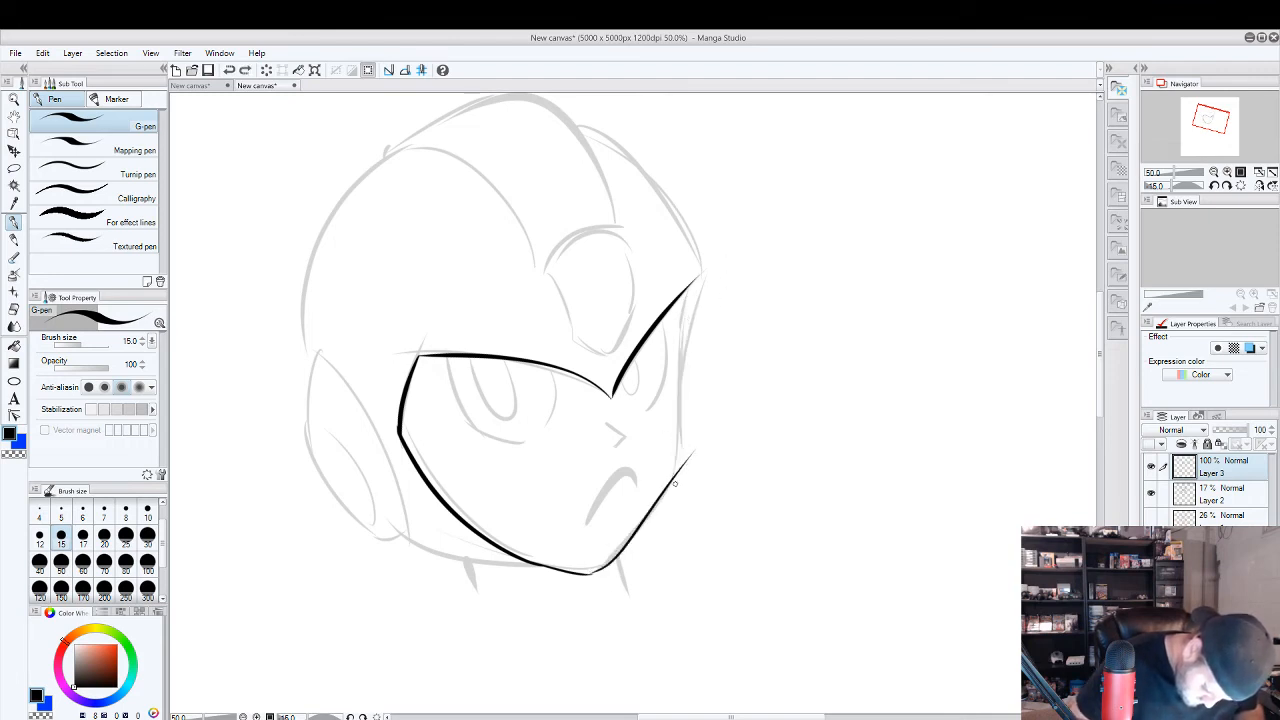
Ink the far cheek edge between the jaw and the brow's outer corner, erasing the line ends that overshoot.
{"action": "mouse_move", "coordinate": [674, 484]}
{"action": "left_mouse_down"}
{"action": "mouse_move", "coordinate": [672, 395]}
{"action": "mouse_move", "coordinate": [695, 271]}
{"action": "left_mouse_up"}
{"action": "key", "text": "e"}
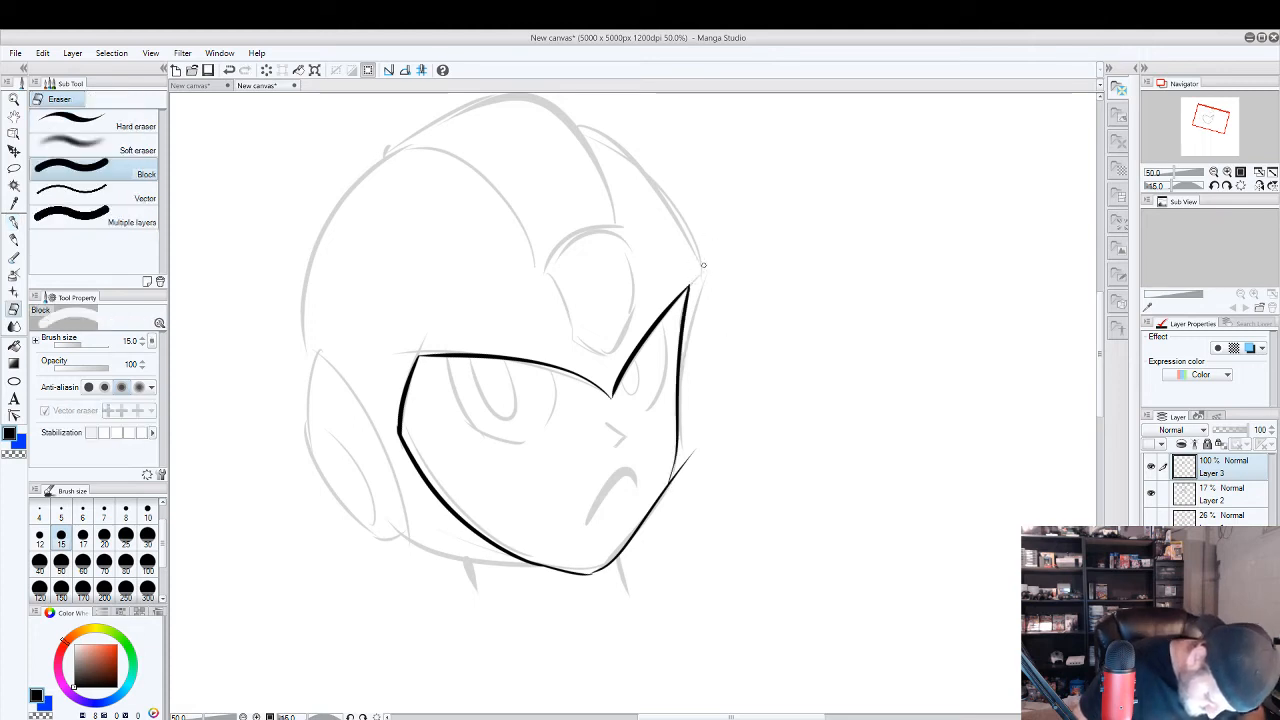
{"action": "left_click_drag", "start_coordinate": [674, 484], "coordinate": [689, 447]}
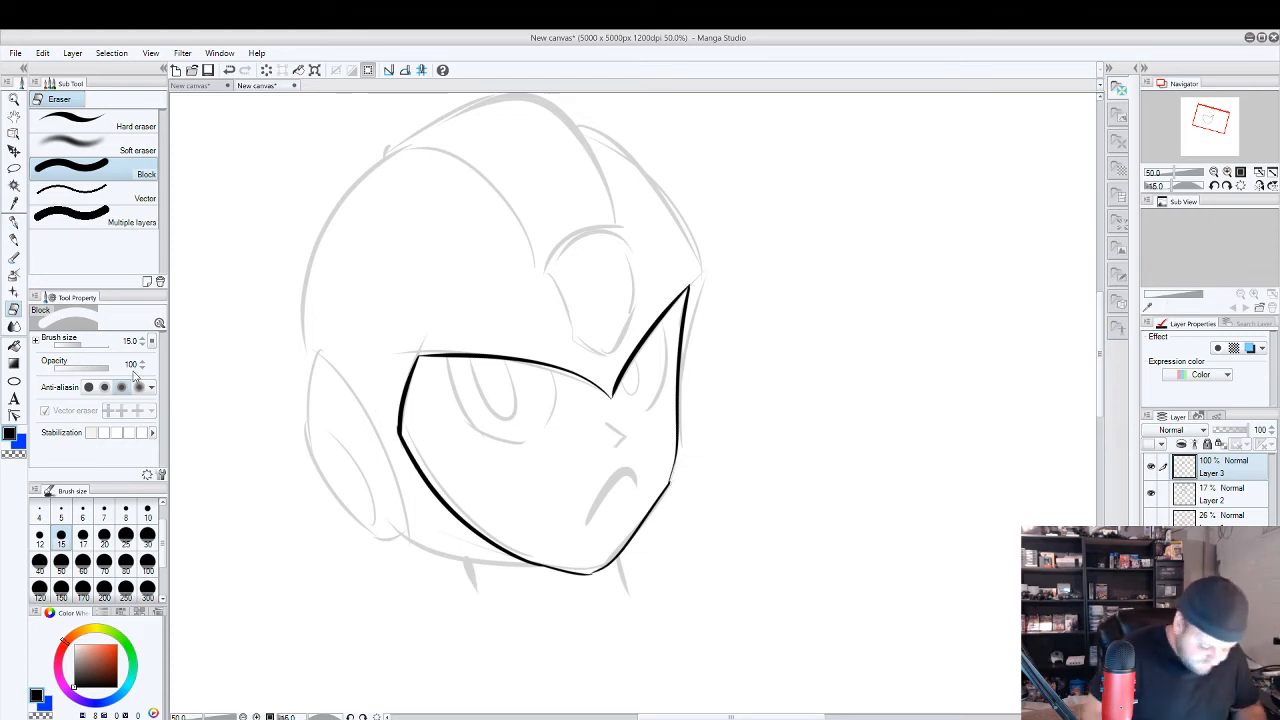
Ink the outer side and lower lid of the near eye with the G-pen, redoing the lid stroke.
{"action": "left_click", "coordinate": [14, 219]}
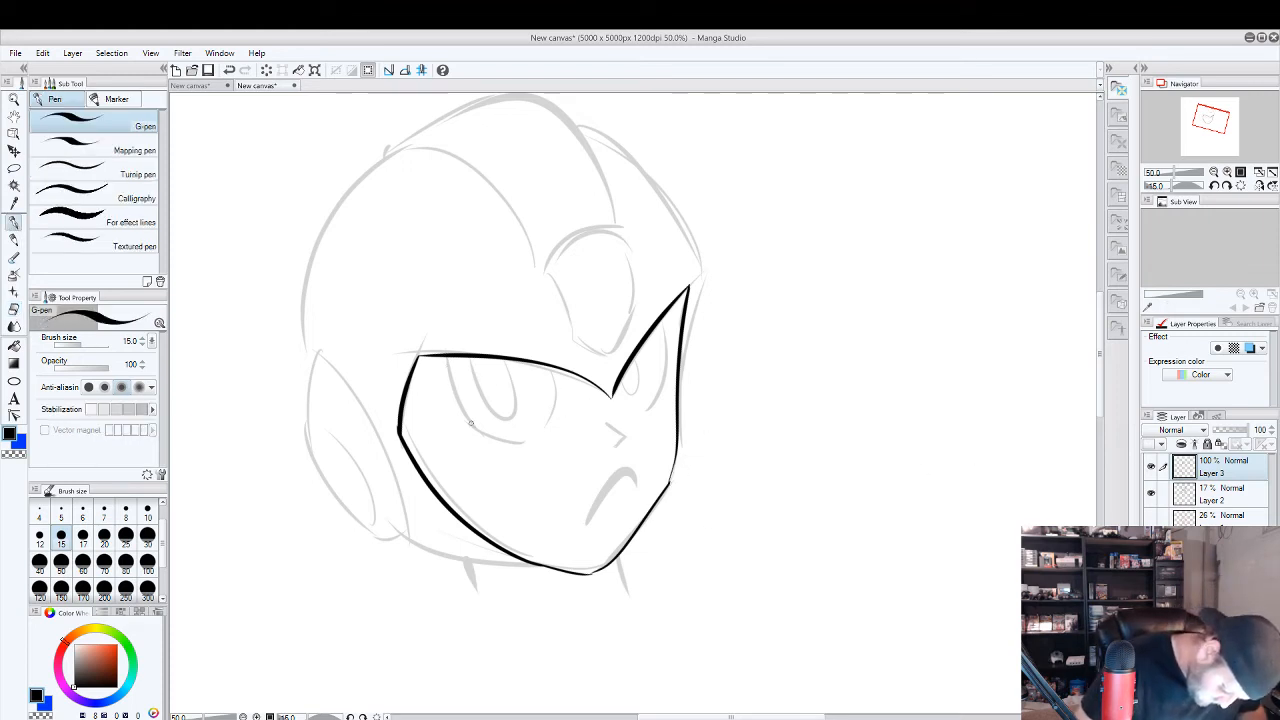
{"action": "left_click_drag", "start_coordinate": [475, 428], "coordinate": [444, 352]}
{"action": "key", "text": "e"}
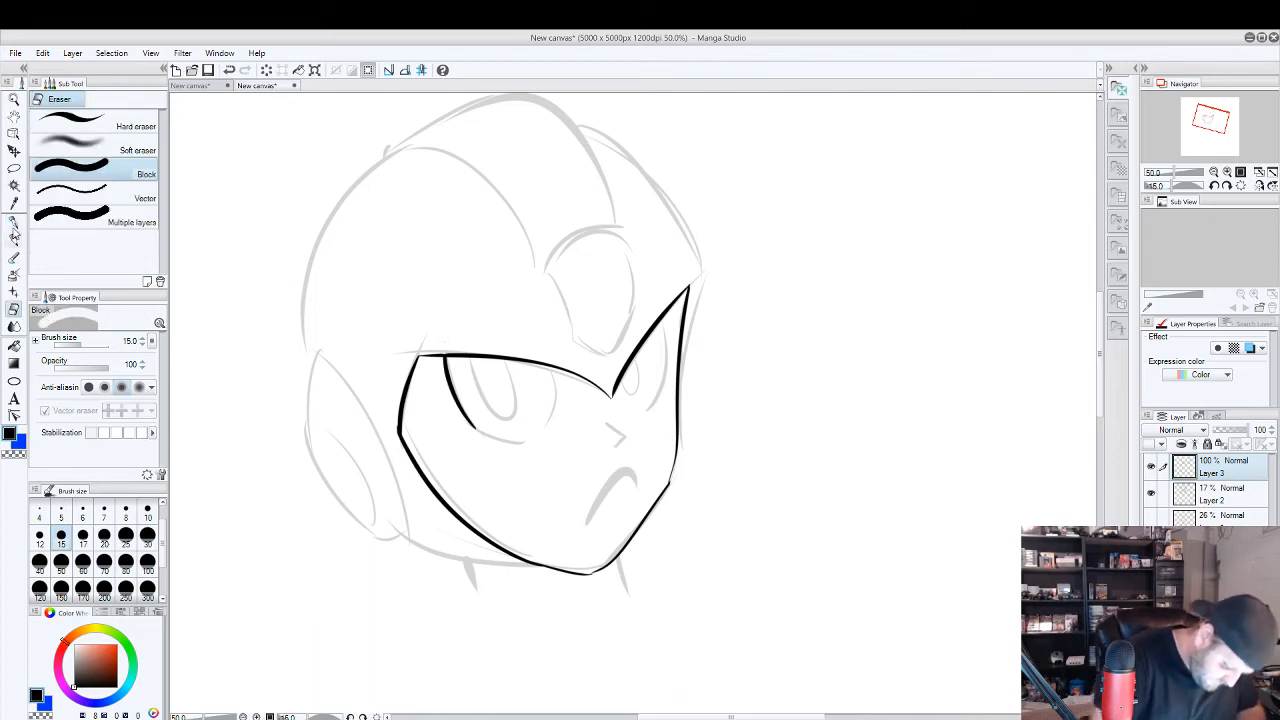
{"action": "key", "text": "p"}
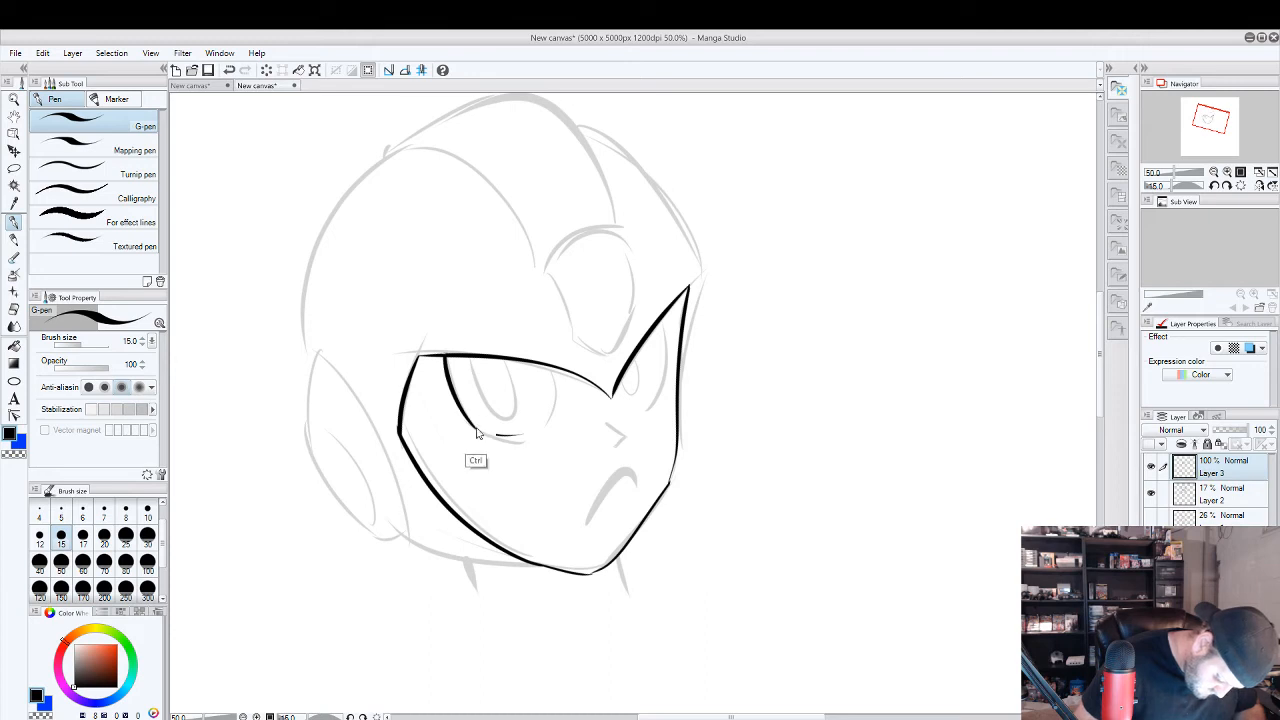
{"action": "mouse_move", "coordinate": [475, 428]}
{"action": "left_mouse_down"}
{"action": "mouse_move", "coordinate": [535, 431]}
{"action": "mouse_move", "coordinate": [525, 436]}
{"action": "left_mouse_up"}
{"action": "key", "text": "ctrl+z"}
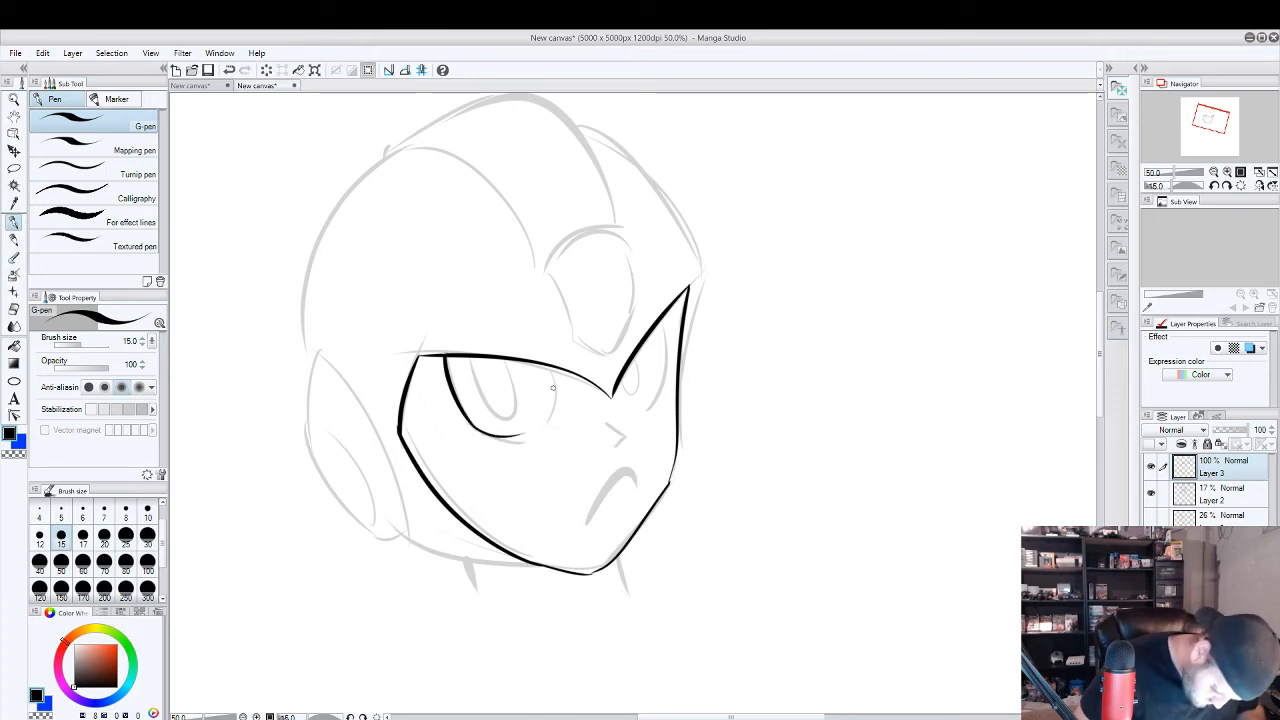
Ink the near eye's inner curve and its narrow pupil, undoing rejected strokes and erasing the ends that cross the brow.
{"action": "left_click_drag", "start_coordinate": [549, 366], "coordinate": [532, 433]}
{"action": "key", "text": "ctrl+z"}
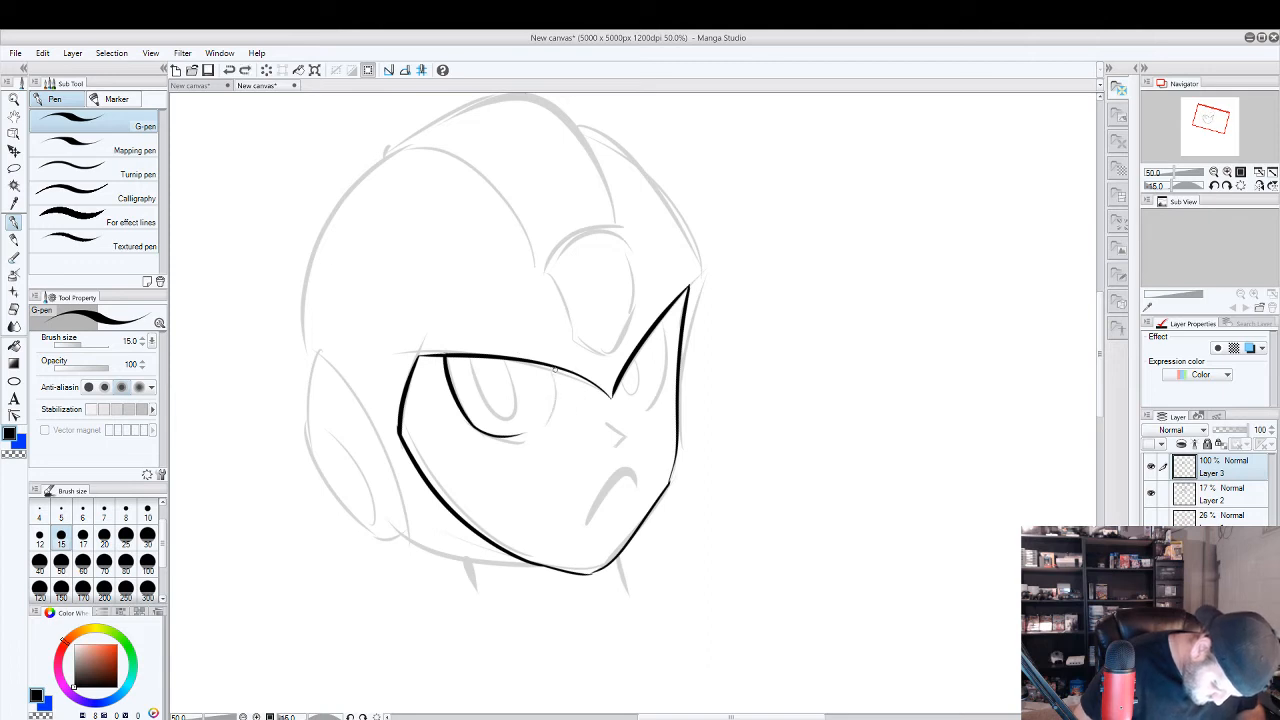
{"action": "left_click_drag", "start_coordinate": [551, 365], "coordinate": [535, 431]}
{"action": "key", "text": "ctrl+z"}
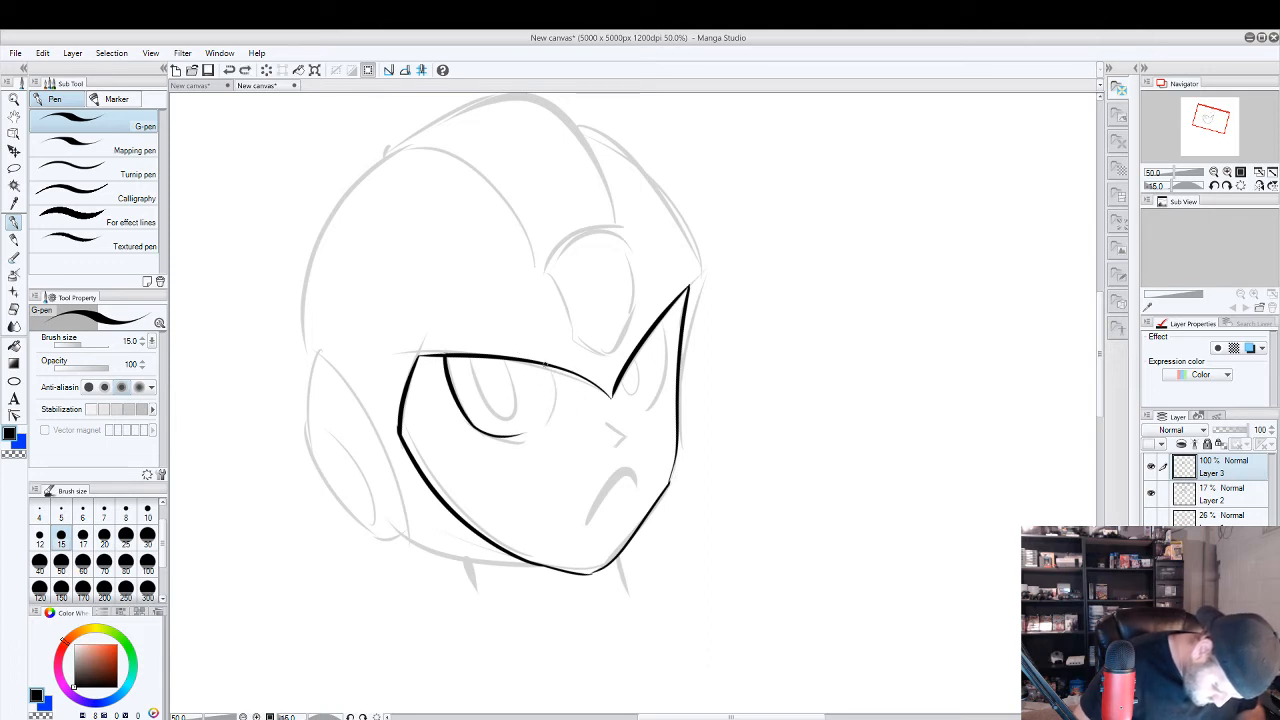
{"action": "left_click_drag", "start_coordinate": [546, 366], "coordinate": [540, 415]}
{"action": "mouse_move", "coordinate": [471, 362]}
{"action": "left_mouse_down"}
{"action": "mouse_move", "coordinate": [477, 390]}
{"action": "mouse_move", "coordinate": [500, 365]}
{"action": "mouse_move", "coordinate": [502, 412]}
{"action": "mouse_move", "coordinate": [489, 364]}
{"action": "left_mouse_up"}
{"action": "key", "text": "ctrl+z"}
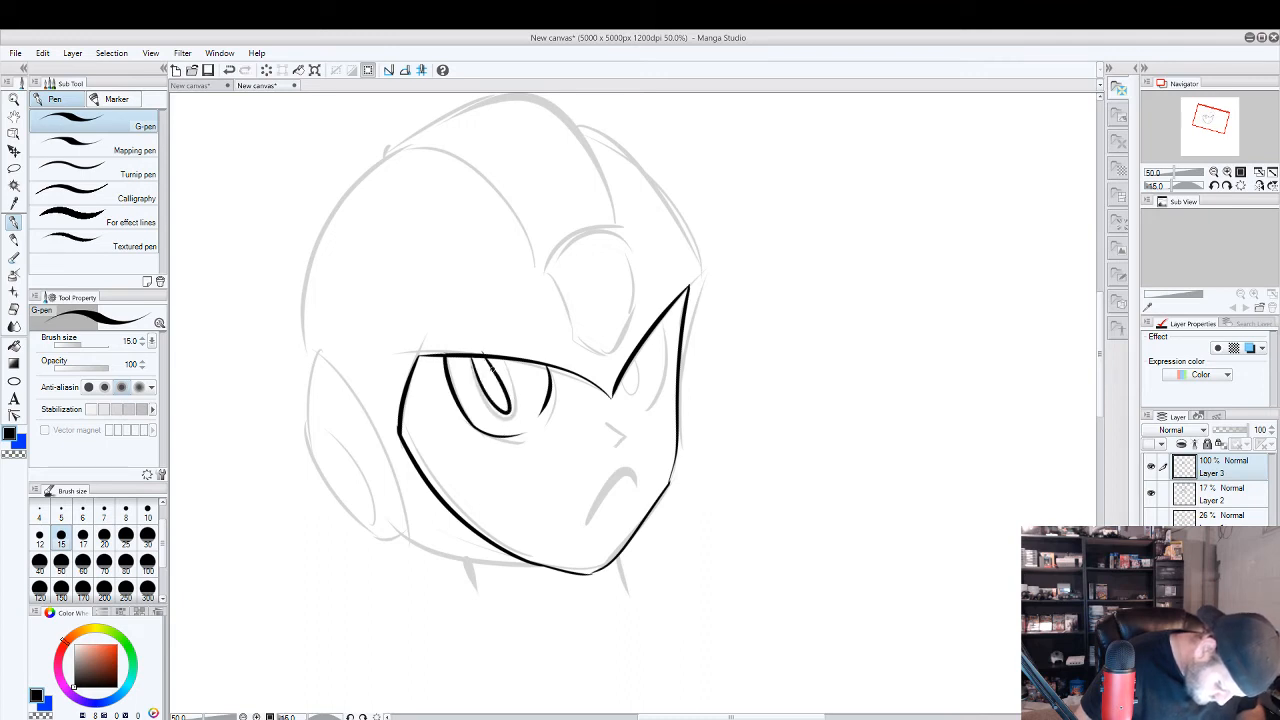
{"action": "key", "text": "e"}
Ink the far eye's outer curve and its small pupil beneath the brow.
{"action": "key", "text": "p"}
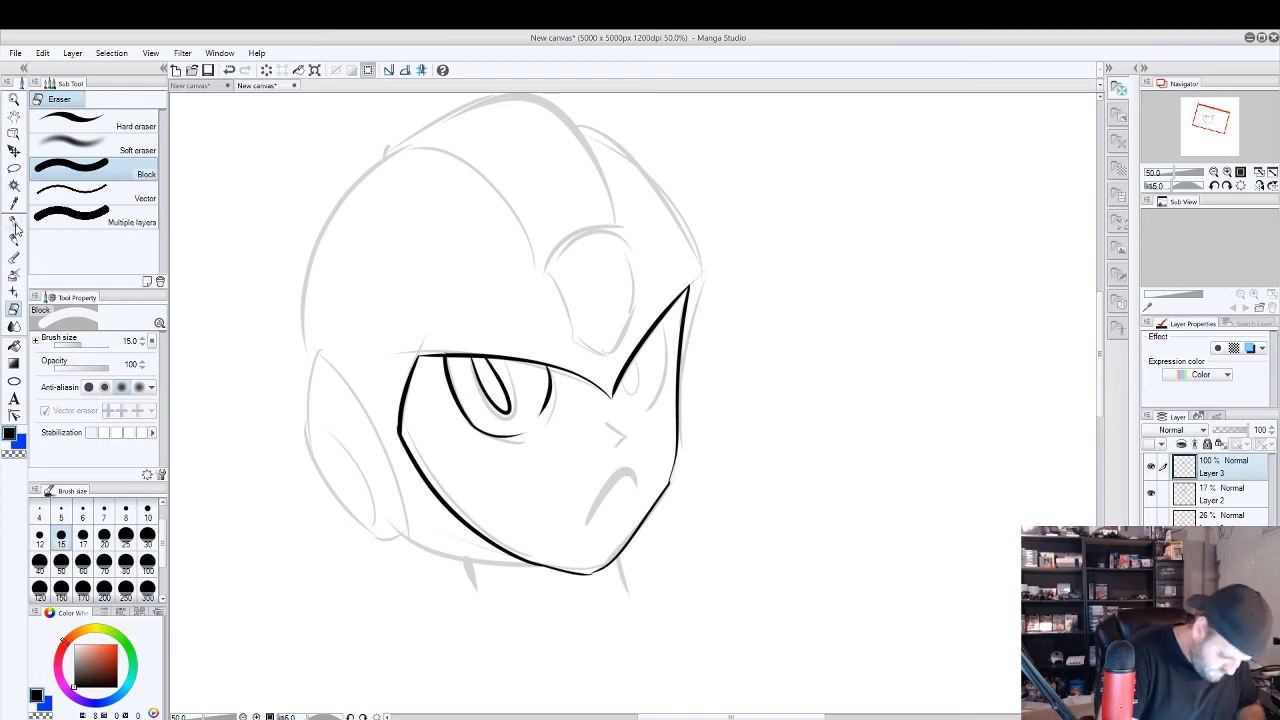
{"action": "left_click_drag", "start_coordinate": [648, 408], "coordinate": [666, 324]}
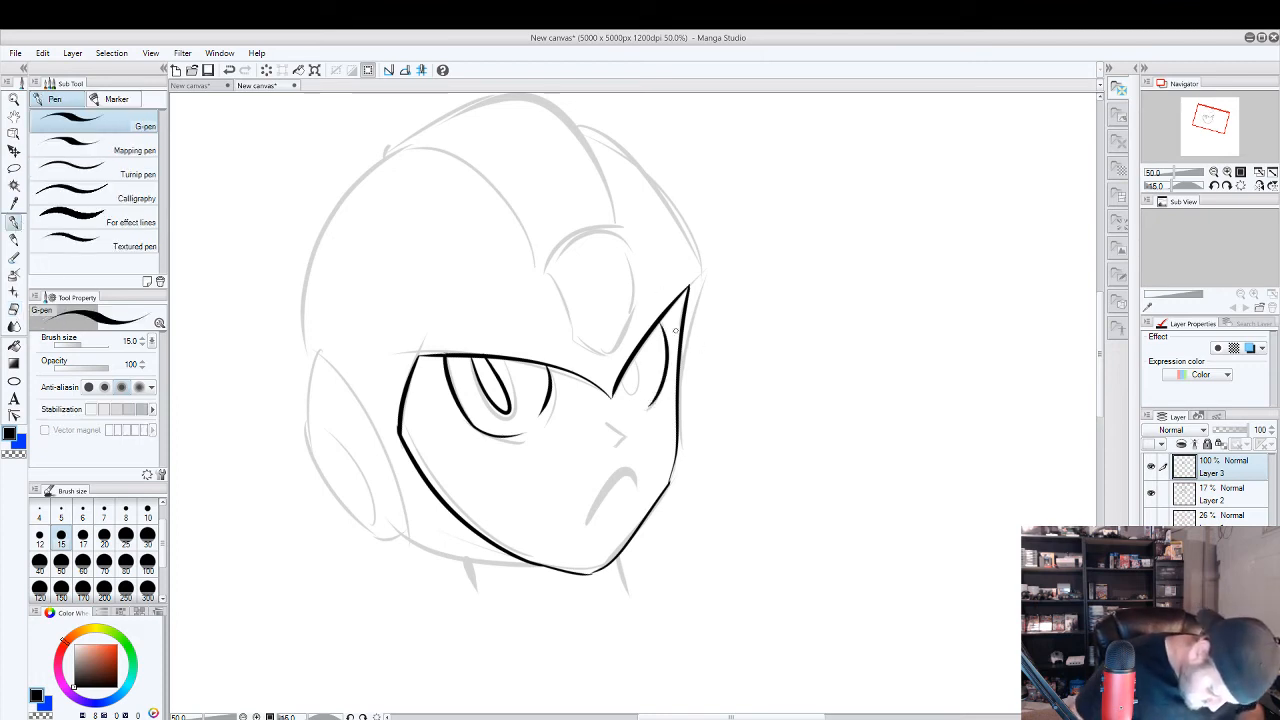
{"action": "left_click_drag", "start_coordinate": [627, 409], "coordinate": [639, 360]}
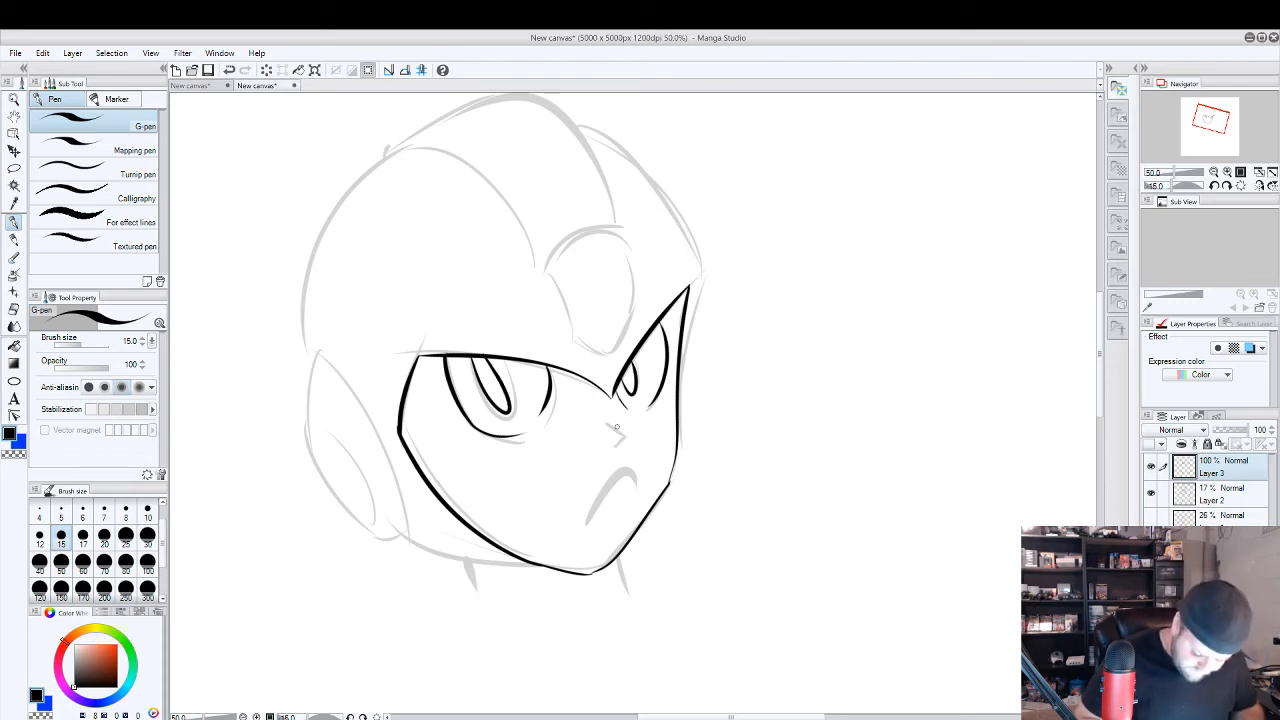
Ink the small angular nose, undoing rejected strokes, and the frowning mouth below it.
{"action": "mouse_move", "coordinate": [614, 427]}
{"action": "left_mouse_down"}
{"action": "mouse_move", "coordinate": [646, 458]}
{"action": "mouse_move", "coordinate": [630, 440]}
{"action": "mouse_move", "coordinate": [629, 451]}
{"action": "left_mouse_up"}
{"action": "key", "text": "ctrl+z"}
{"action": "key", "text": "ctrl+z"}
{"action": "key", "text": "ctrl+z"}
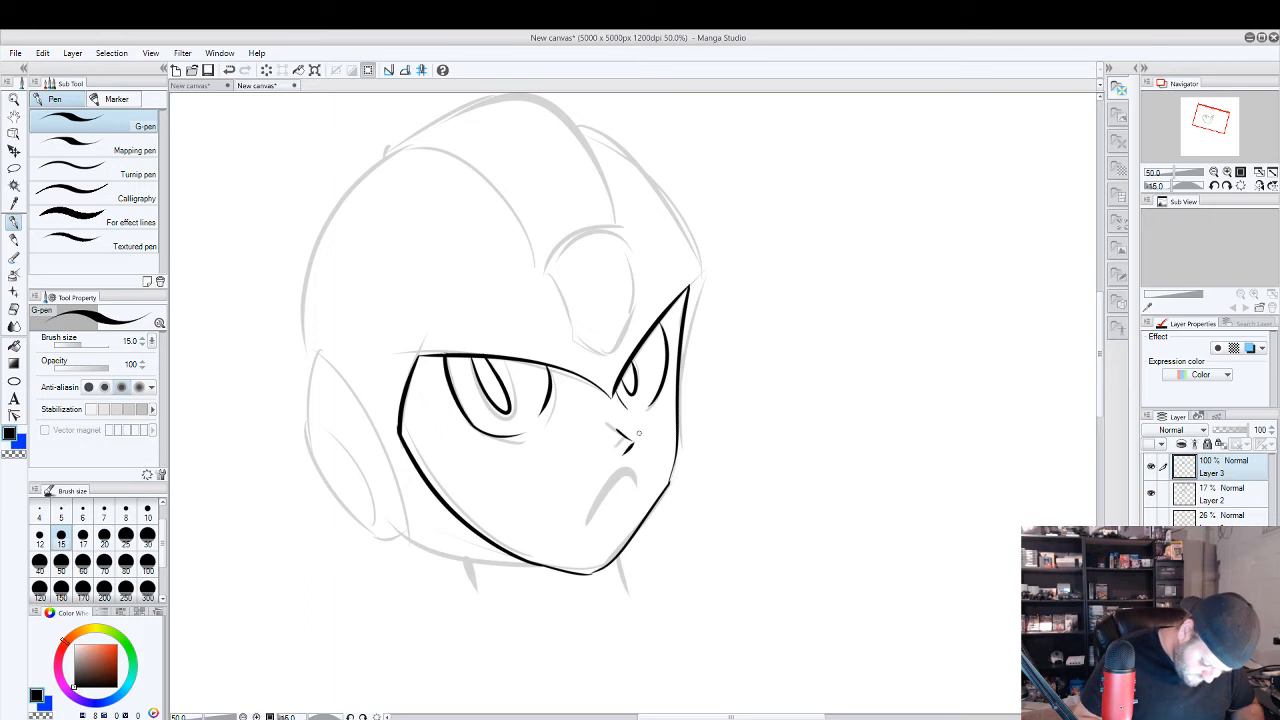
{"action": "left_click_drag", "start_coordinate": [592, 514], "coordinate": [636, 481]}
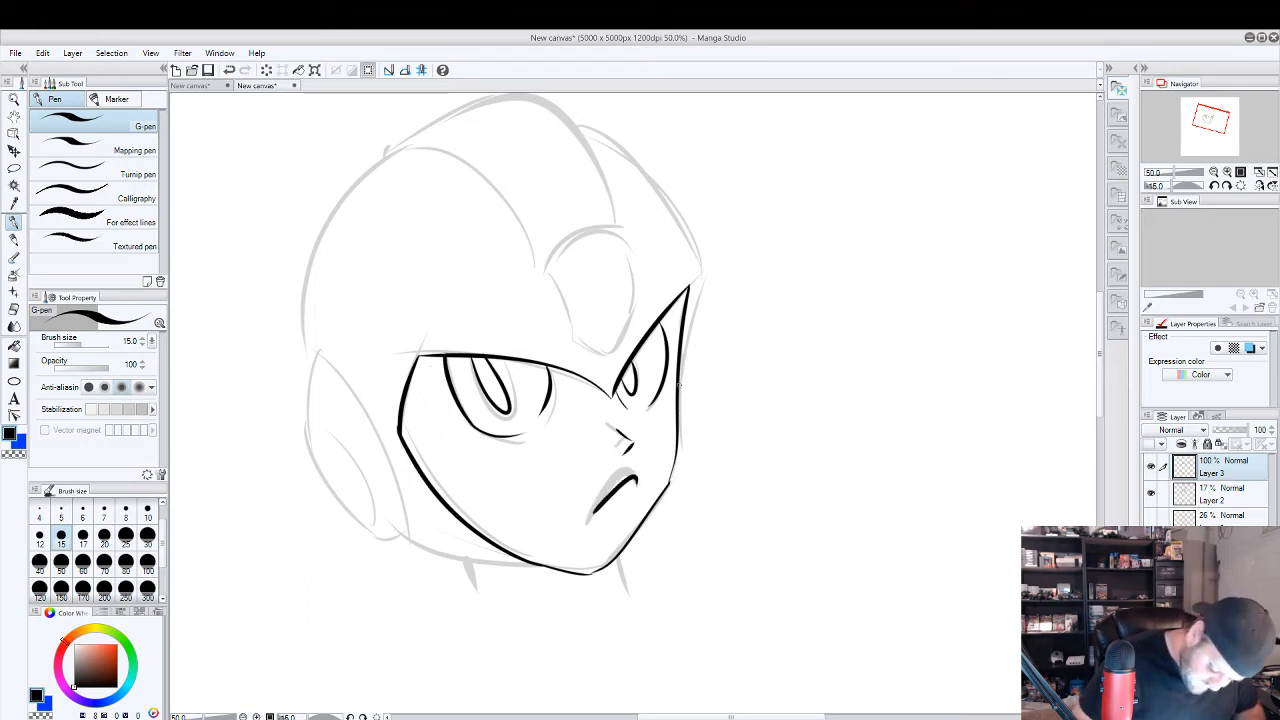
Ink the helmet's far side and the far outline of its central crest, squaring off the crest's back end.
{"action": "left_click_drag", "start_coordinate": [690, 290], "coordinate": [679, 385]}
{"action": "left_click_drag", "start_coordinate": [694, 292], "coordinate": [598, 134]}
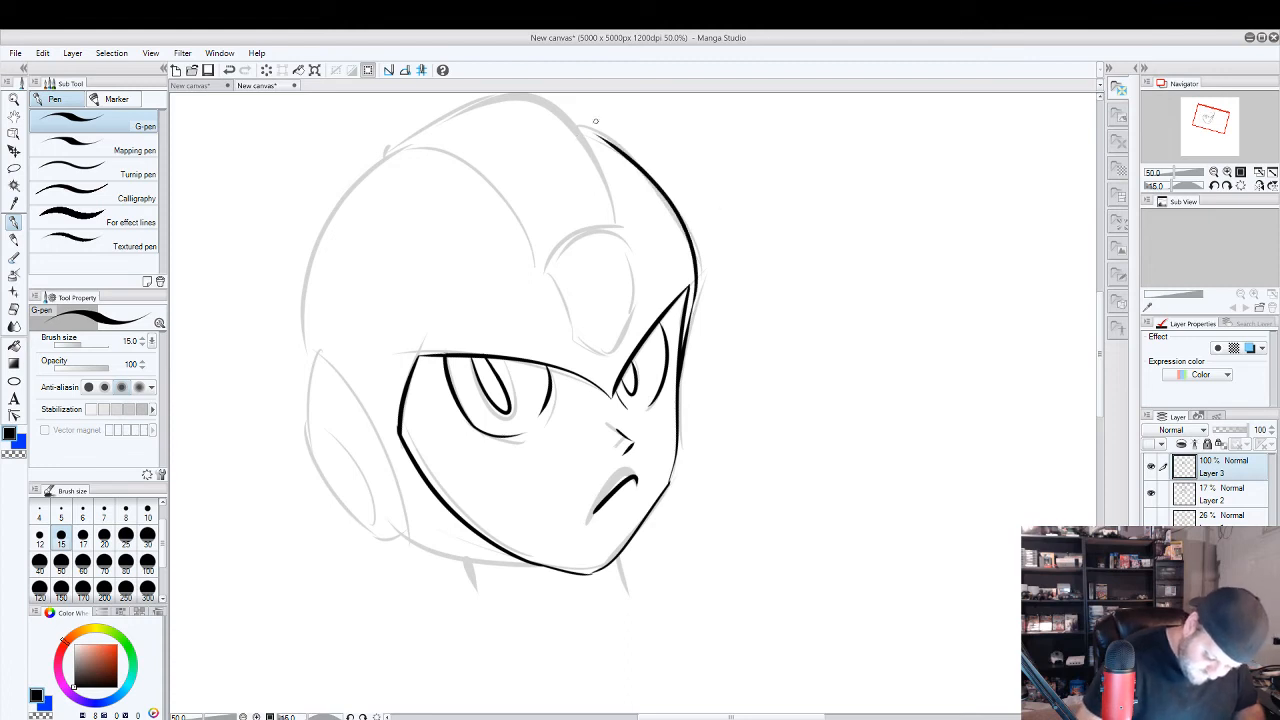
{"action": "left_click_drag", "start_coordinate": [612, 218], "coordinate": [392, 160]}
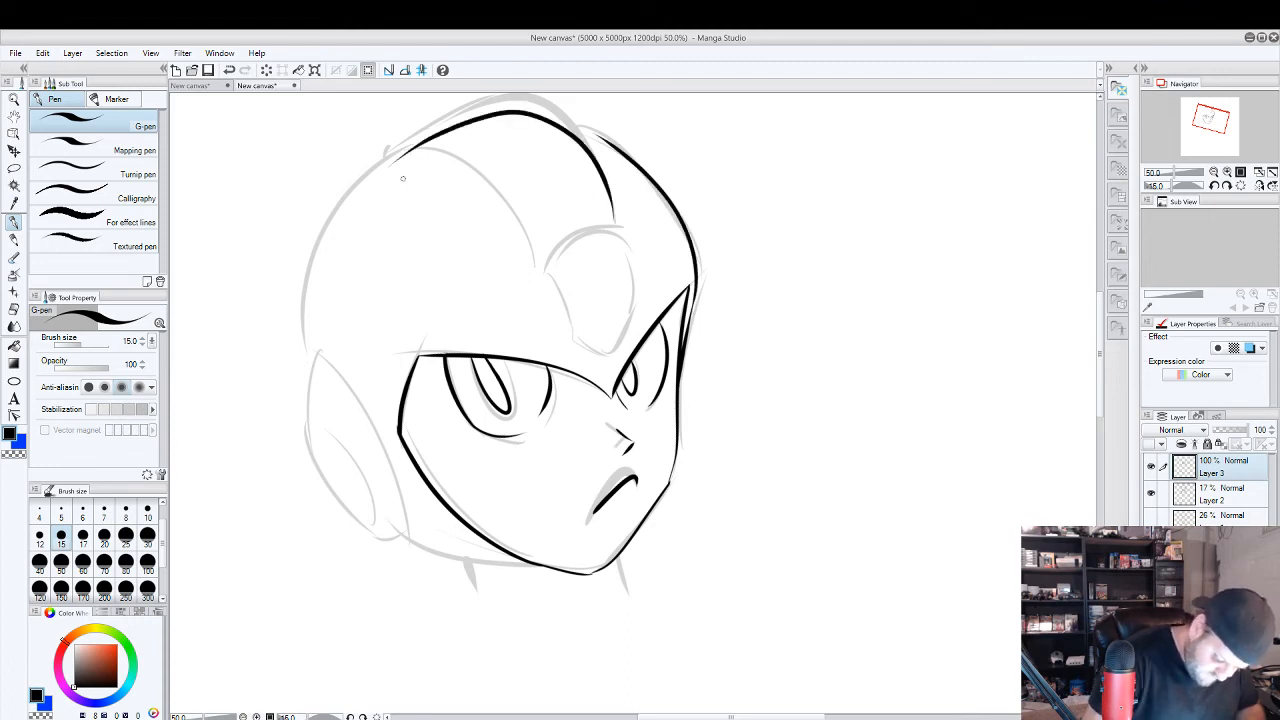
{"action": "key", "text": "ctrl+z"}
{"action": "left_click_drag", "start_coordinate": [615, 218], "coordinate": [376, 146]}
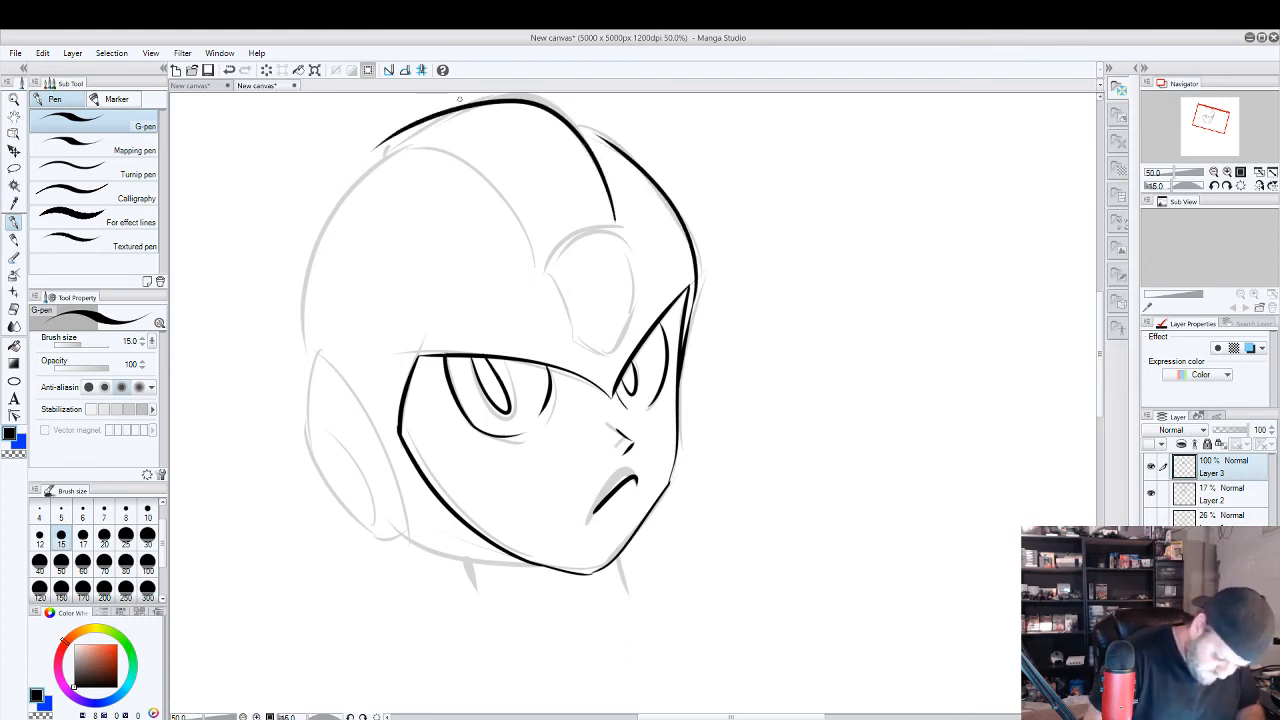
{"action": "key", "text": "e"}
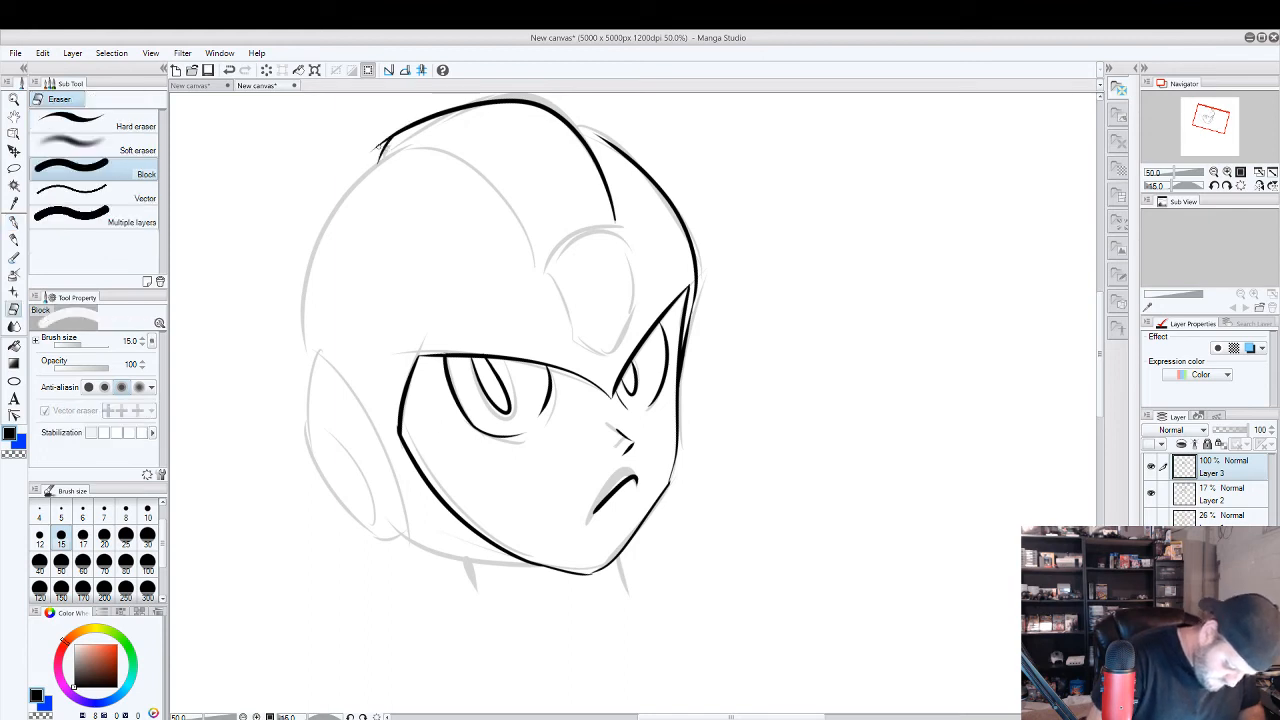
Ink the crest's near edge and the helmet dome's back curve down to the ear piece, cleaning up where they meet the crest's back end.
{"action": "left_click", "coordinate": [14, 221]}
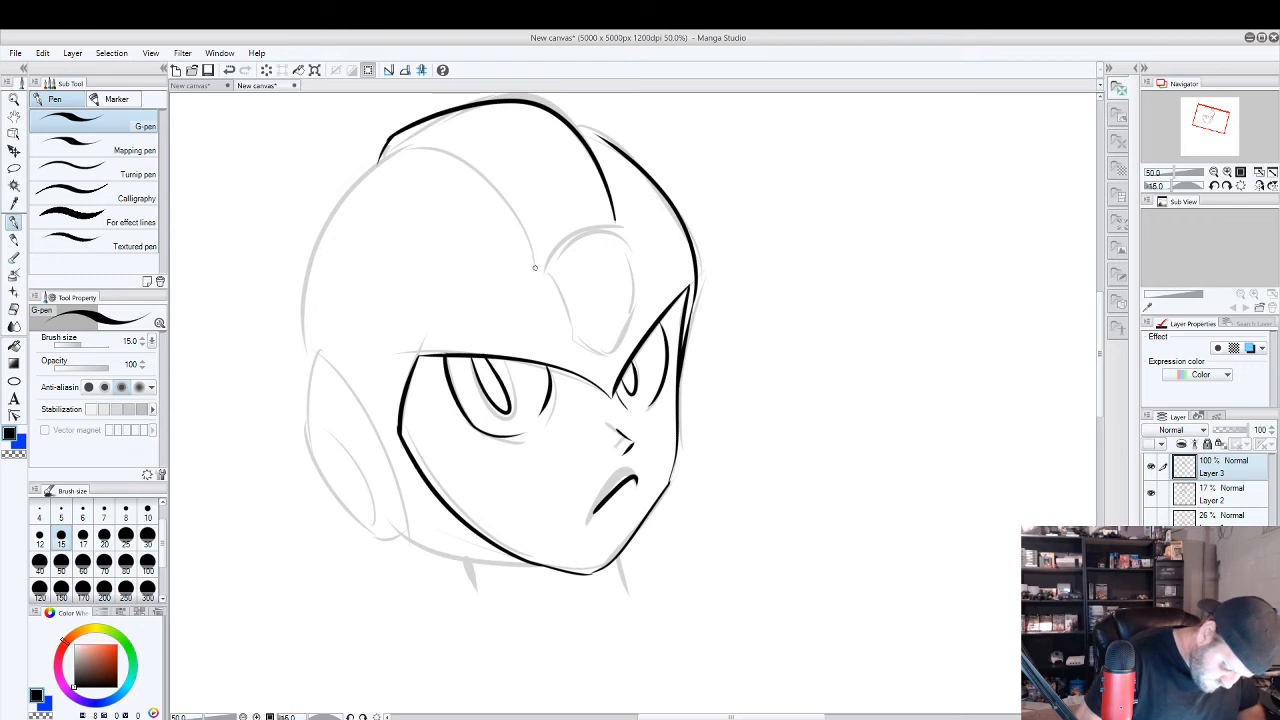
{"action": "mouse_move", "coordinate": [536, 265]}
{"action": "left_mouse_down"}
{"action": "mouse_move", "coordinate": [476, 163]}
{"action": "mouse_move", "coordinate": [335, 192]}
{"action": "mouse_move", "coordinate": [305, 355]}
{"action": "left_mouse_up"}
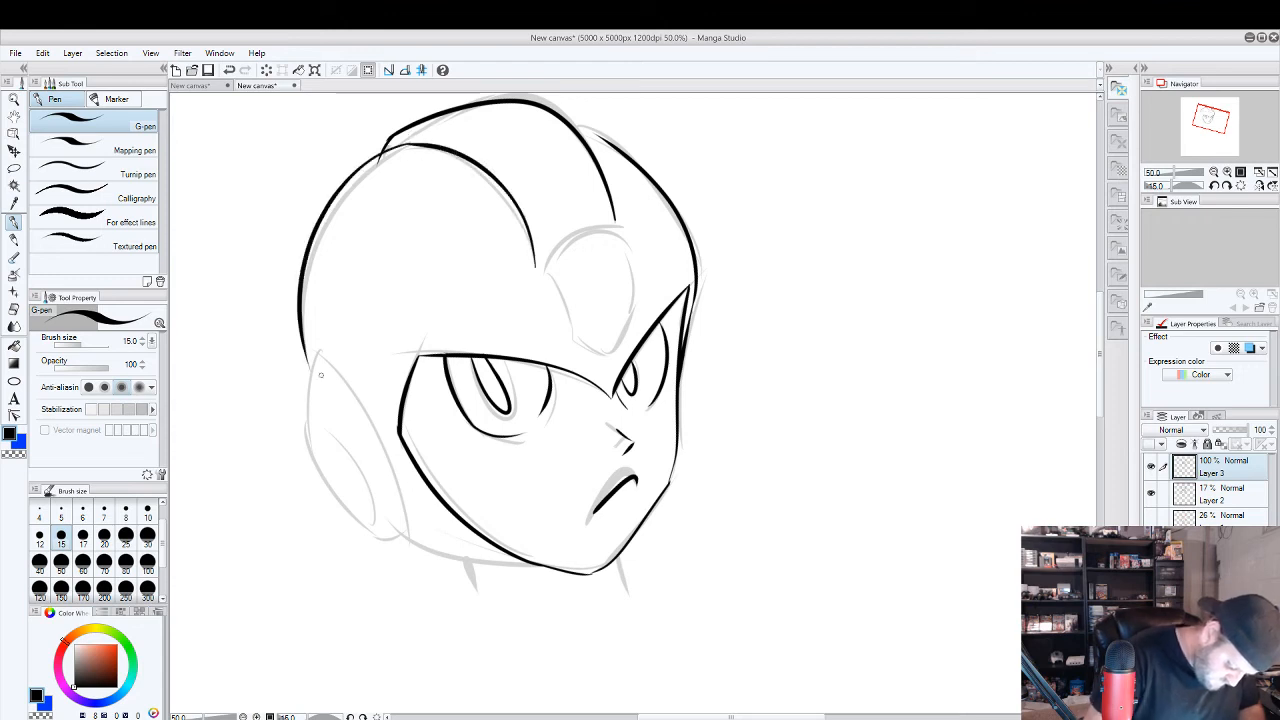
{"action": "key", "text": "e"}
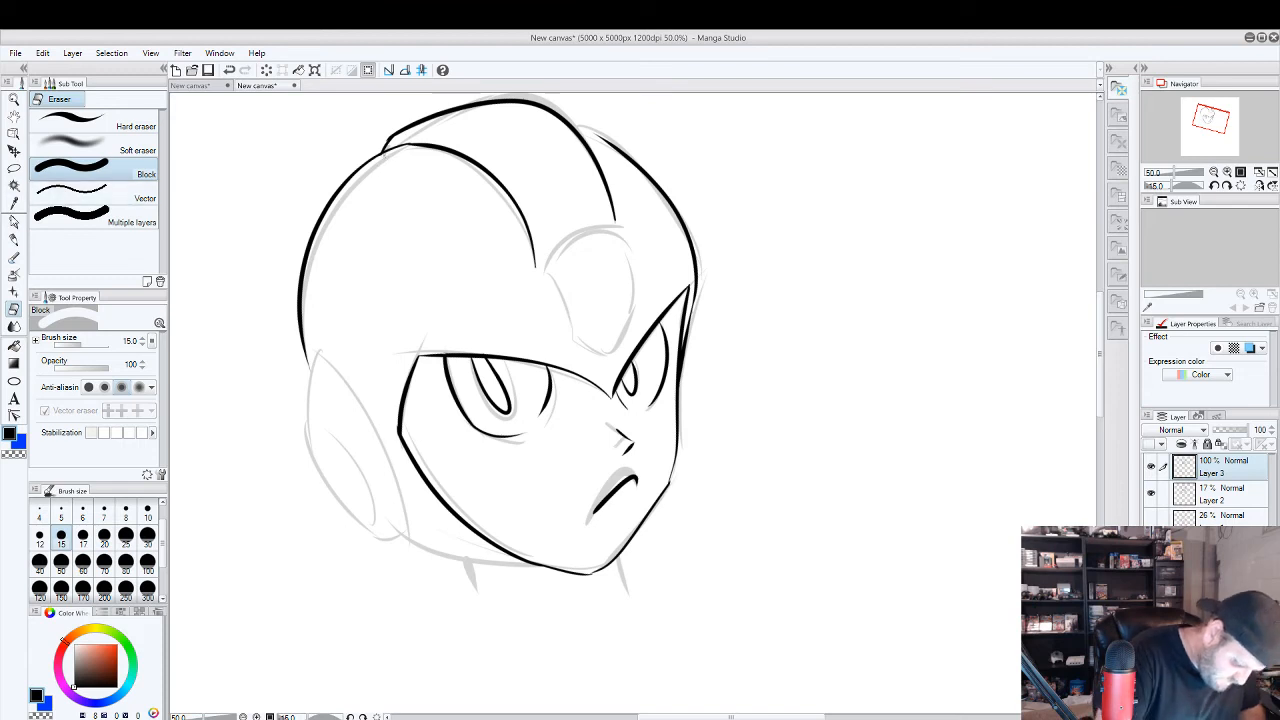
{"action": "key", "text": "p"}
{"action": "left_click_drag", "start_coordinate": [388, 136], "coordinate": [383, 147]}
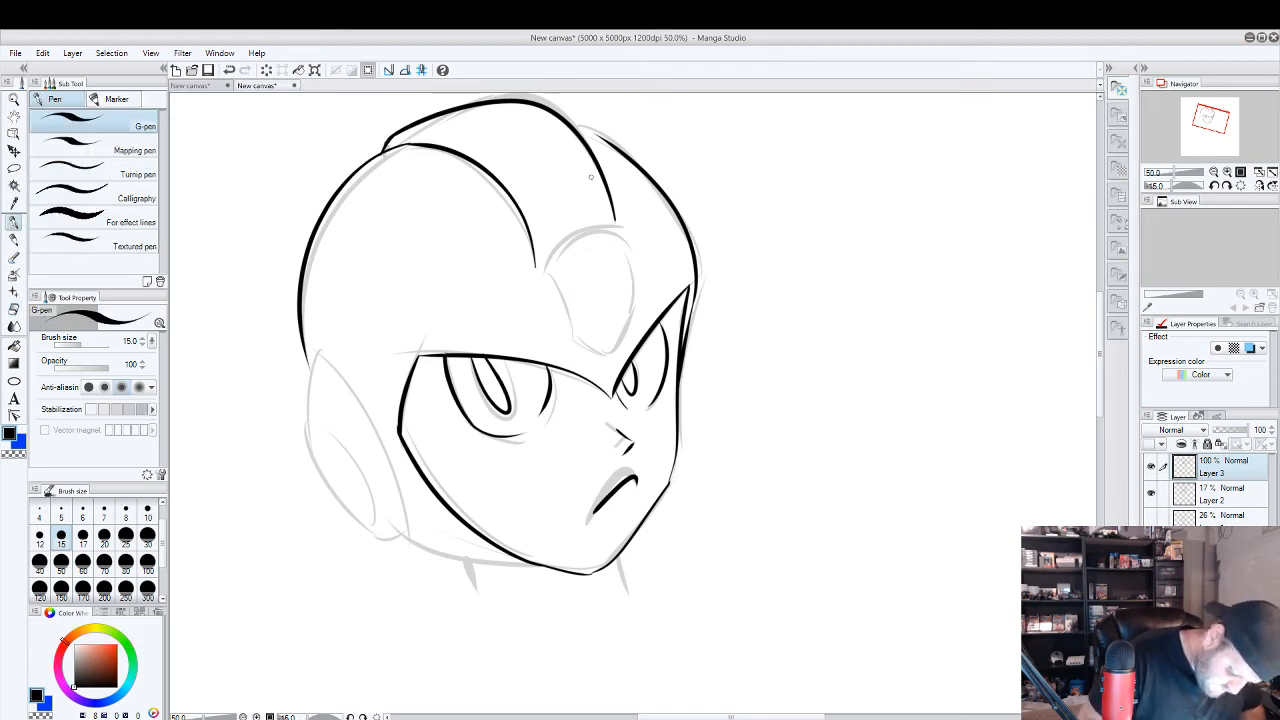
Ink the forehead gem's curved top edge and its tapered sides meeting just above the brow point, cleaning up its corners.
{"action": "left_click_drag", "start_coordinate": [614, 224], "coordinate": [537, 266]}
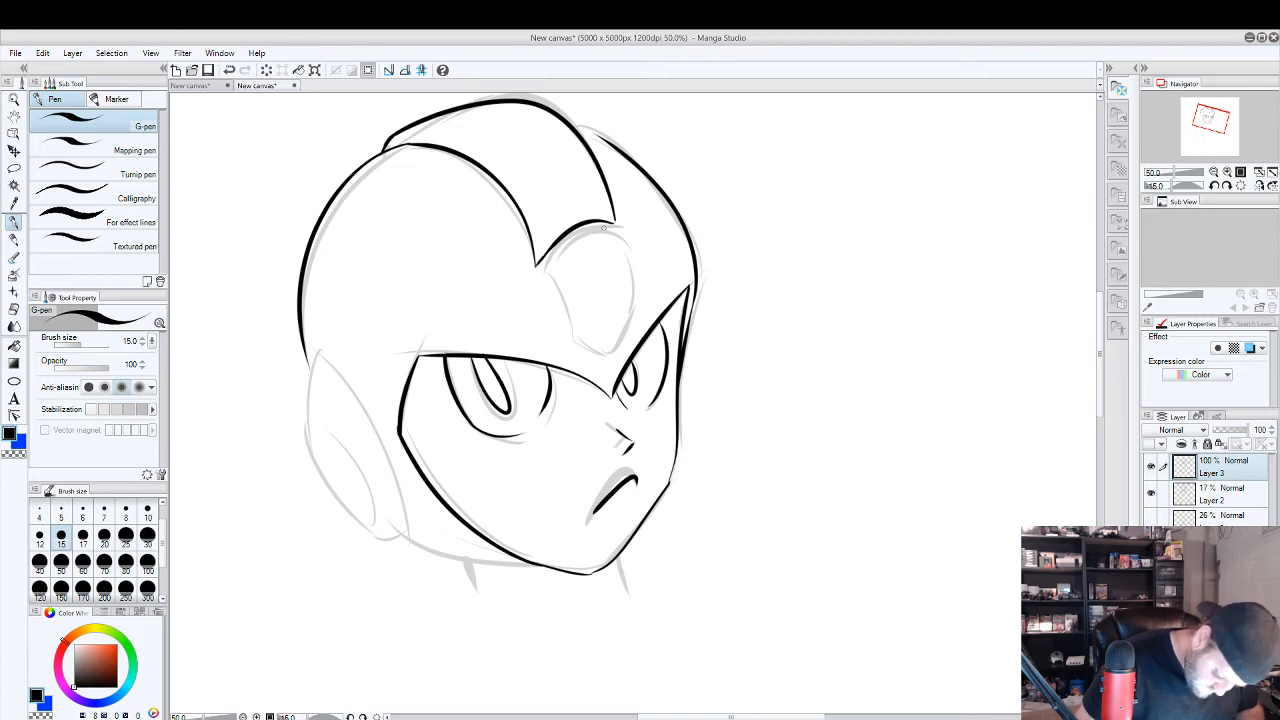
{"action": "mouse_move", "coordinate": [614, 228]}
{"action": "left_mouse_down"}
{"action": "mouse_move", "coordinate": [539, 265]}
{"action": "mouse_move", "coordinate": [560, 323]}
{"action": "mouse_move", "coordinate": [603, 368]}
{"action": "mouse_move", "coordinate": [590, 345]}
{"action": "mouse_move", "coordinate": [604, 365]}
{"action": "mouse_move", "coordinate": [616, 229]}
{"action": "left_mouse_up"}
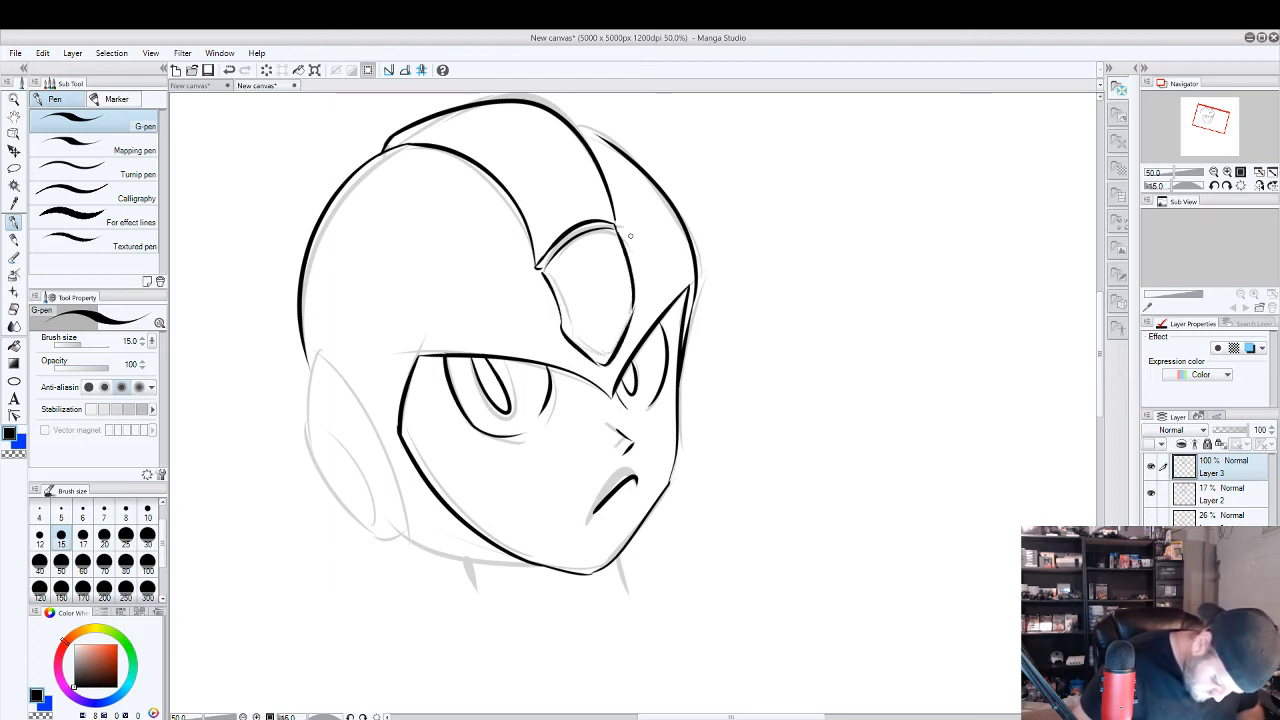
{"action": "left_click_drag", "start_coordinate": [562, 329], "coordinate": [545, 273]}
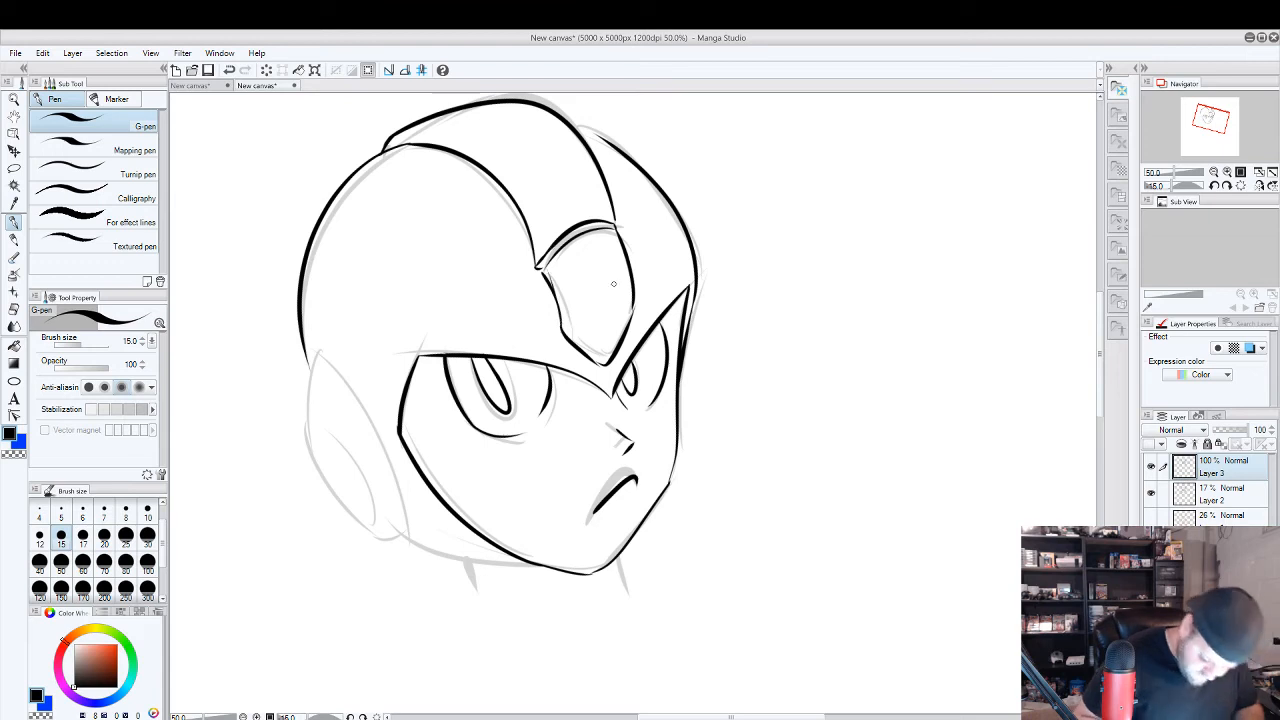
{"action": "key", "text": "e"}
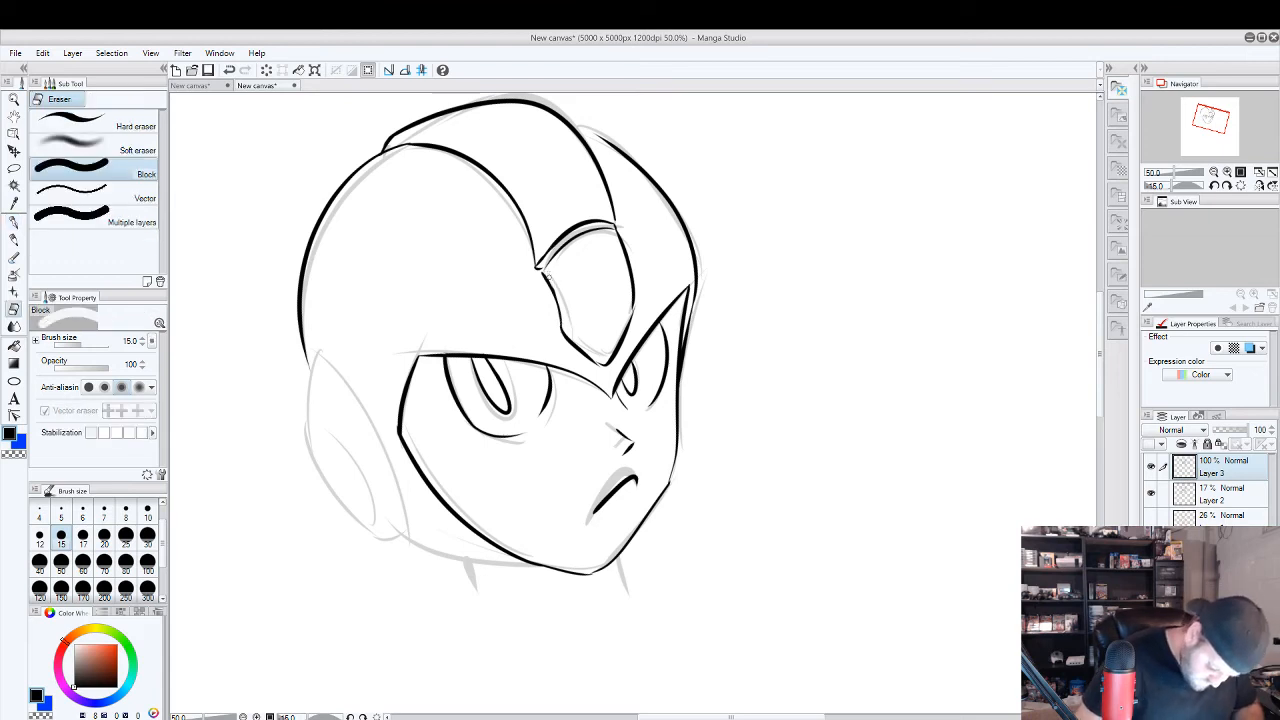
Ink the helmet's lower edge and the ear piece with its inner curve, erasing the rough spots on its outline.
{"action": "left_click", "coordinate": [14, 221]}
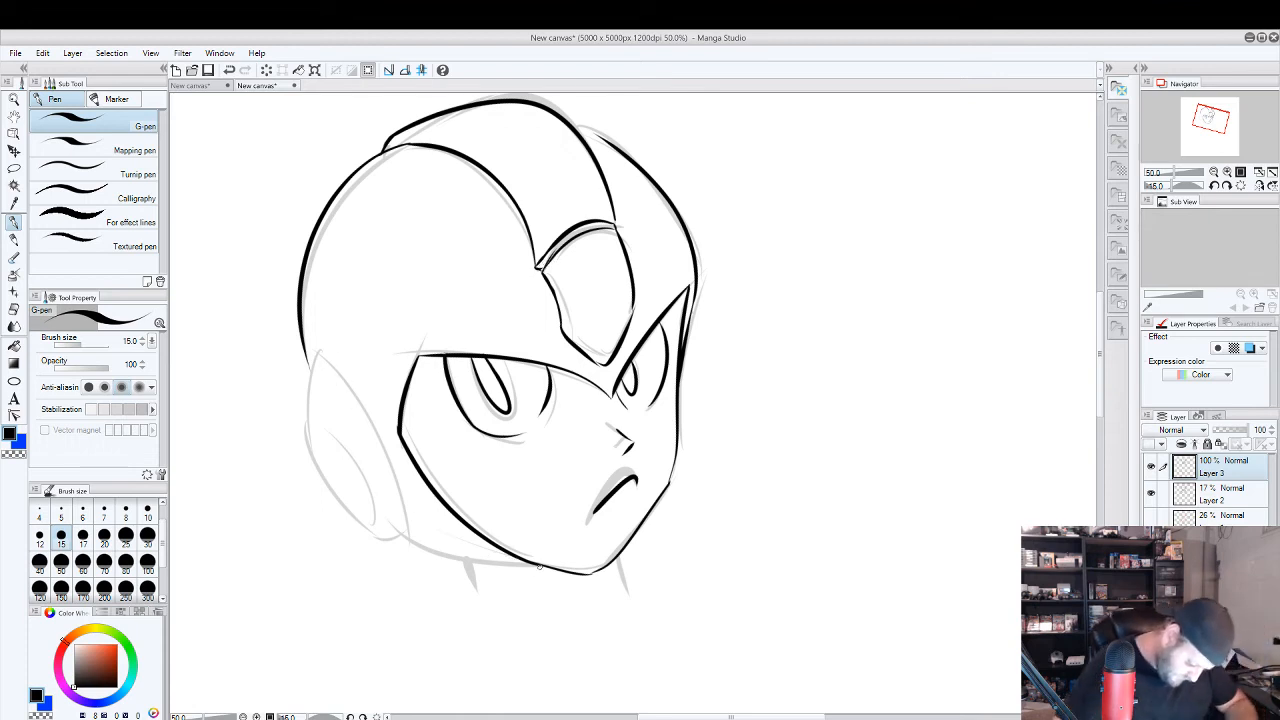
{"action": "mouse_move", "coordinate": [545, 566]}
{"action": "left_mouse_down"}
{"action": "mouse_move", "coordinate": [390, 538]}
{"action": "mouse_move", "coordinate": [306, 336]}
{"action": "mouse_move", "coordinate": [378, 522]}
{"action": "mouse_move", "coordinate": [318, 468]}
{"action": "mouse_move", "coordinate": [331, 494]}
{"action": "mouse_move", "coordinate": [323, 484]}
{"action": "left_mouse_up"}
{"action": "key", "text": "e"}
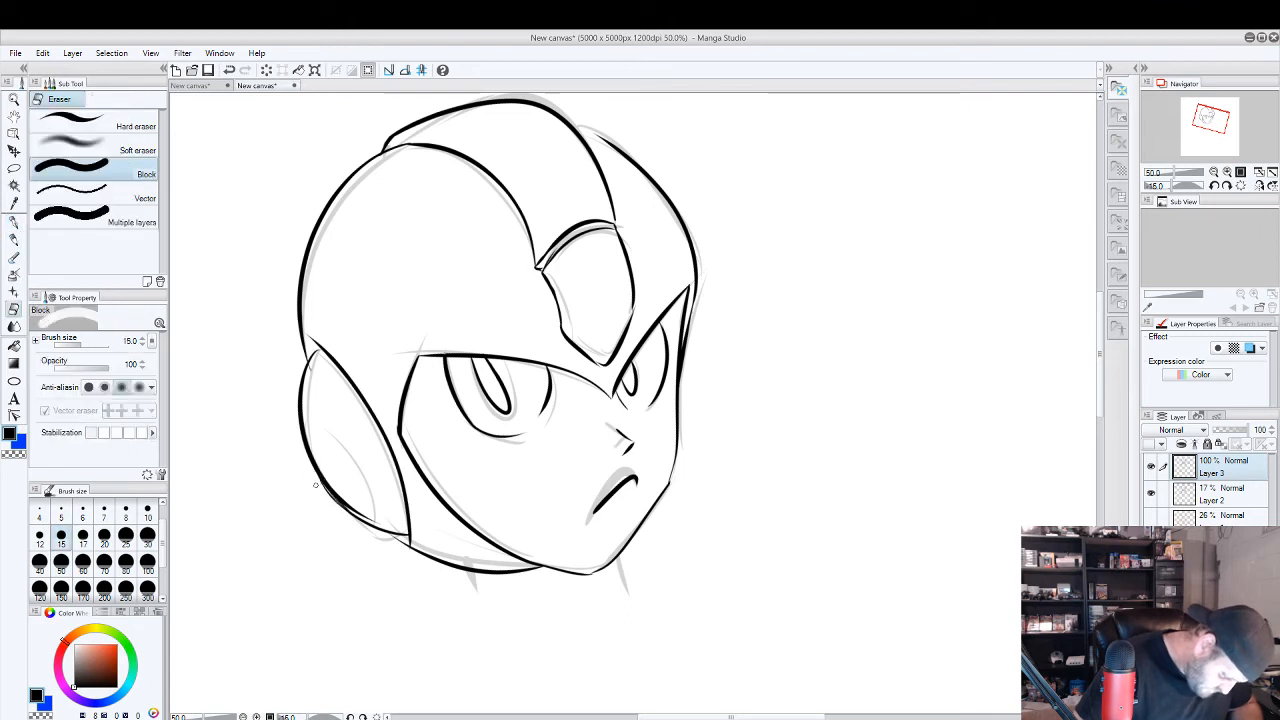
{"action": "mouse_move", "coordinate": [325, 497]}
{"action": "left_mouse_down"}
{"action": "mouse_move", "coordinate": [324, 486]}
{"action": "mouse_move", "coordinate": [350, 520]}
{"action": "mouse_move", "coordinate": [345, 503]}
{"action": "left_mouse_up"}
{"action": "key", "text": "p"}
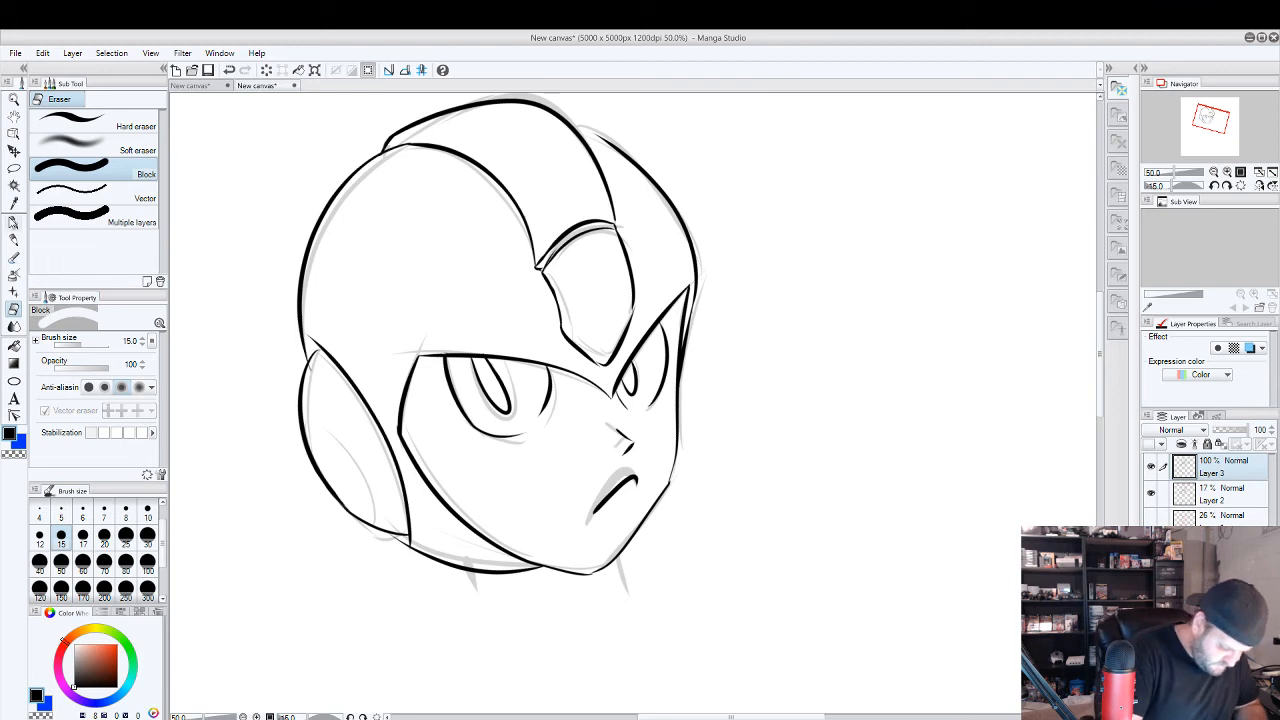
{"action": "left_click_drag", "start_coordinate": [353, 507], "coordinate": [309, 429]}
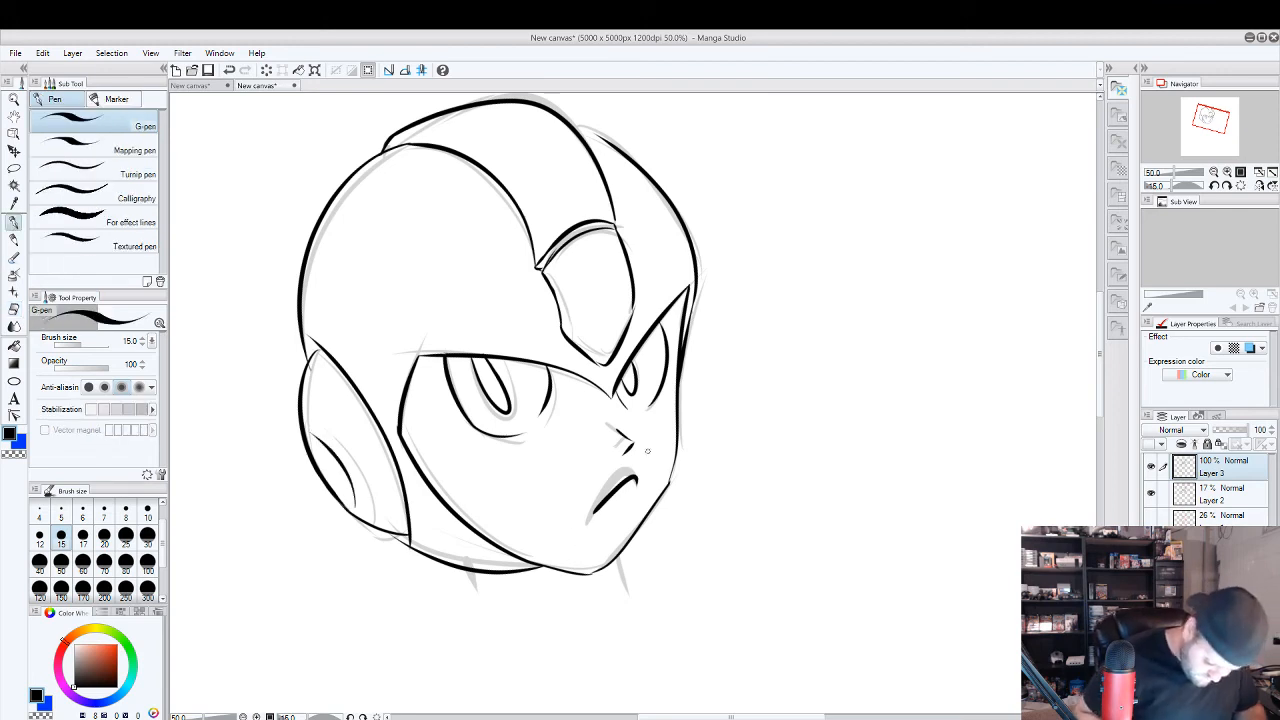
Ink the two short neck lines below the head and hide the Layer 2 sketch.
{"action": "left_click_drag", "start_coordinate": [615, 556], "coordinate": [627, 588]}
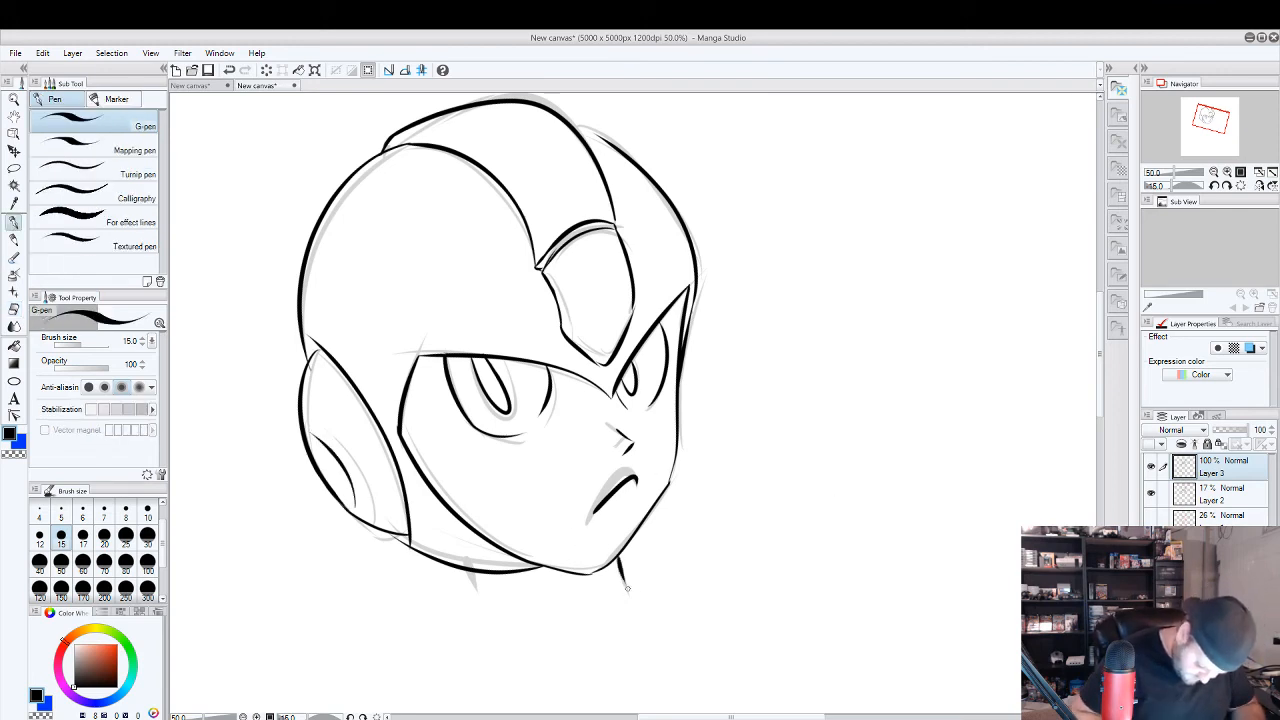
{"action": "left_click_drag", "start_coordinate": [471, 572], "coordinate": [476, 598]}
{"action": "left_click", "coordinate": [1151, 493]}
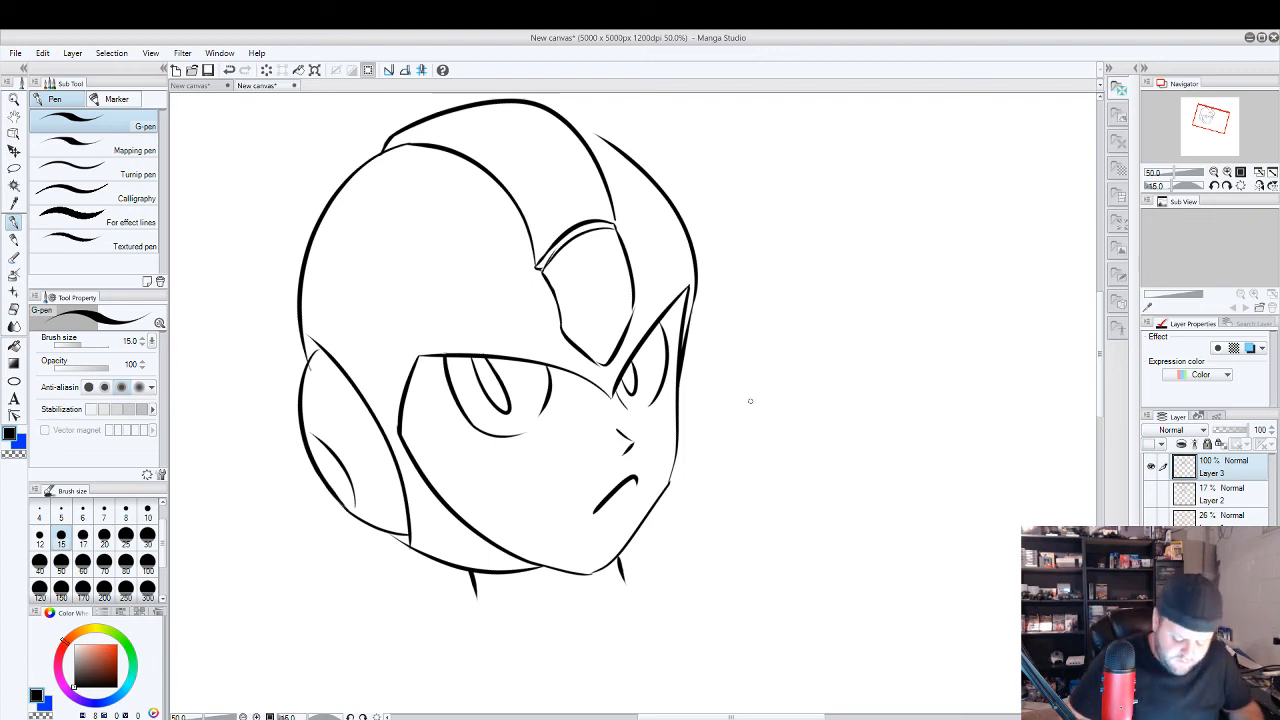
Rotate the canvas back upright with the whole inked Mega Man head in view at 25% zoom.
{"action": "scroll", "coordinate": [770, 390], "scroll_direction": "down", "scroll_amount": 1}
{"action": "scroll", "coordinate": [790, 470], "scroll_direction": "down", "scroll_amount": 1}
{"action": "left_click_drag", "start_coordinate": [855, 523], "coordinate": [763, 438]}
{"action": "left_click", "coordinate": [1227, 186]}
{"action": "left_click", "coordinate": [1213, 186]}
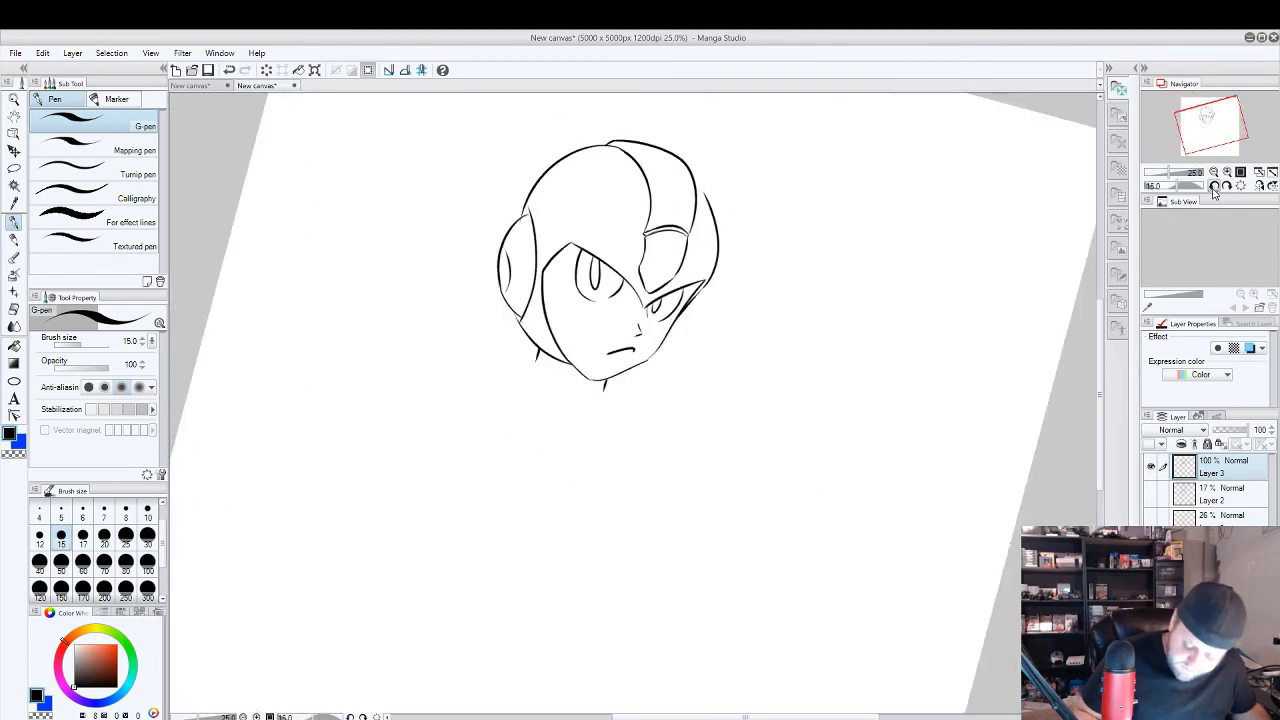
{"action": "left_click", "coordinate": [1213, 186]}
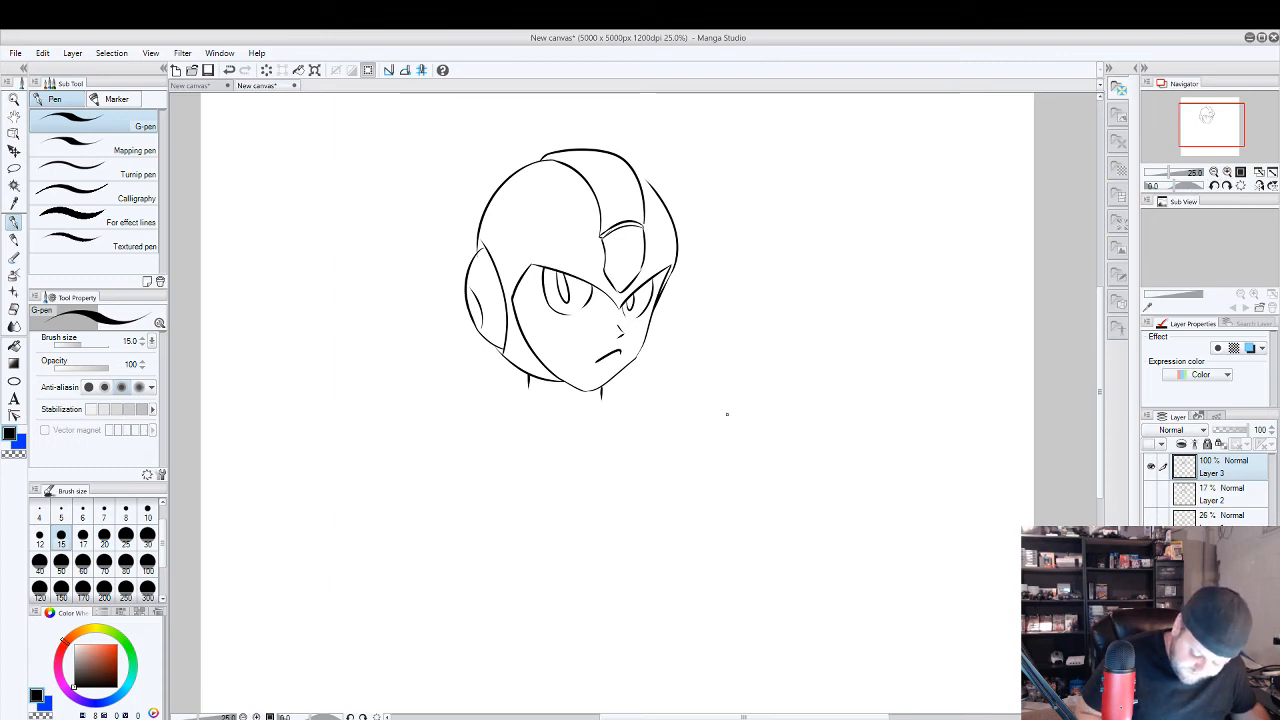
{"action": "left_click_drag", "start_coordinate": [728, 418], "coordinate": [915, 411]}
{"action": "left_click_drag", "start_coordinate": [725, 421], "coordinate": [942, 410]}
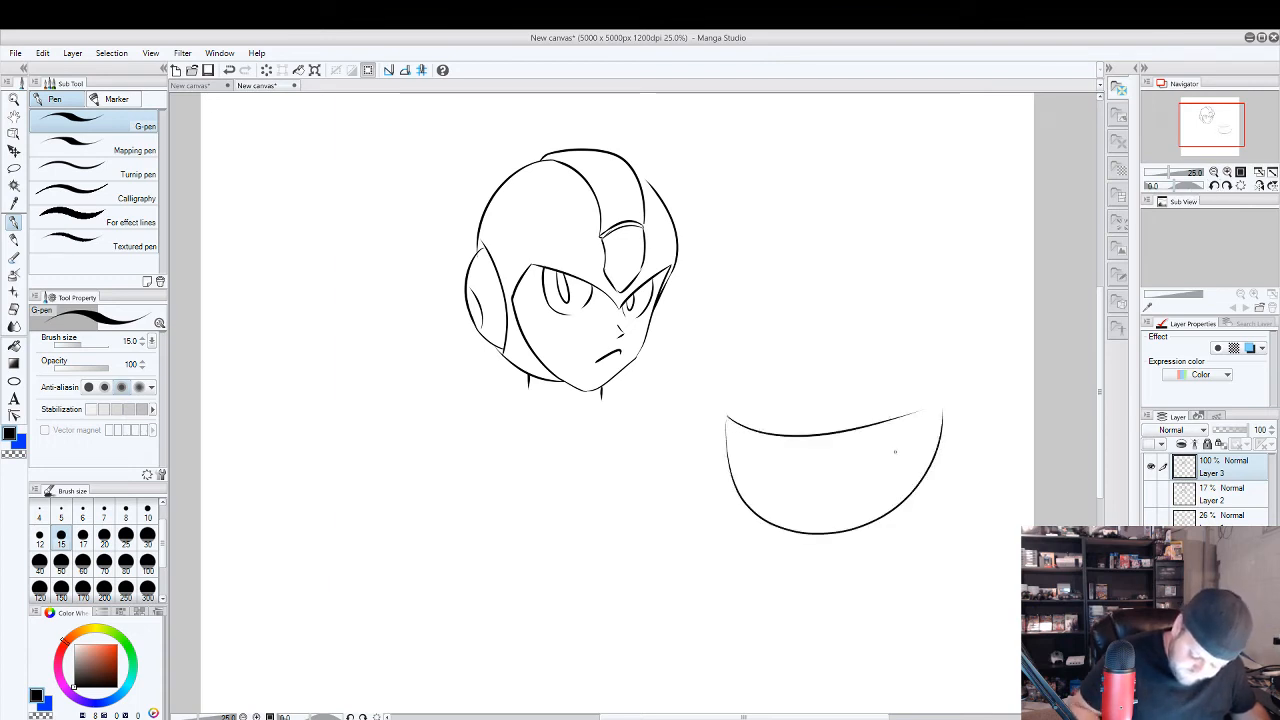
{"action": "left_click_drag", "start_coordinate": [804, 469], "coordinate": [806, 466]}
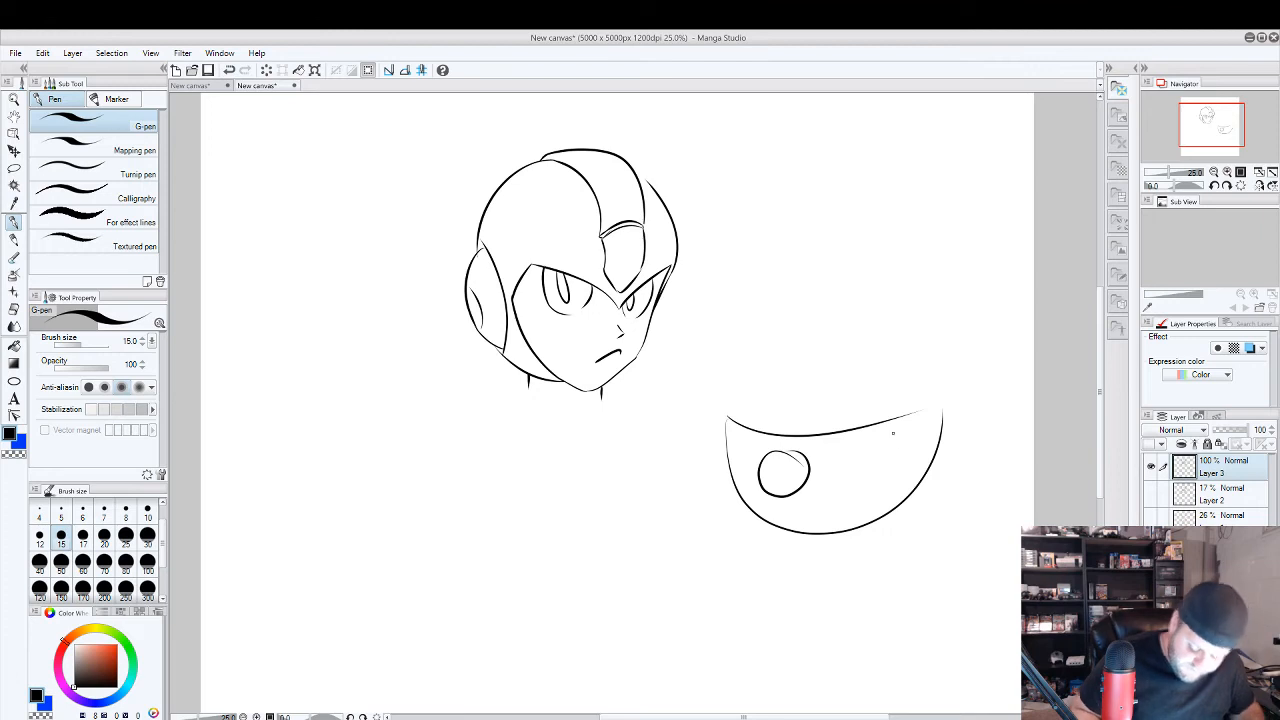
{"action": "key", "text": "ctrl+z"}
{"action": "key", "text": "ctrl+z"}
{"action": "key", "text": "ctrl+z"}
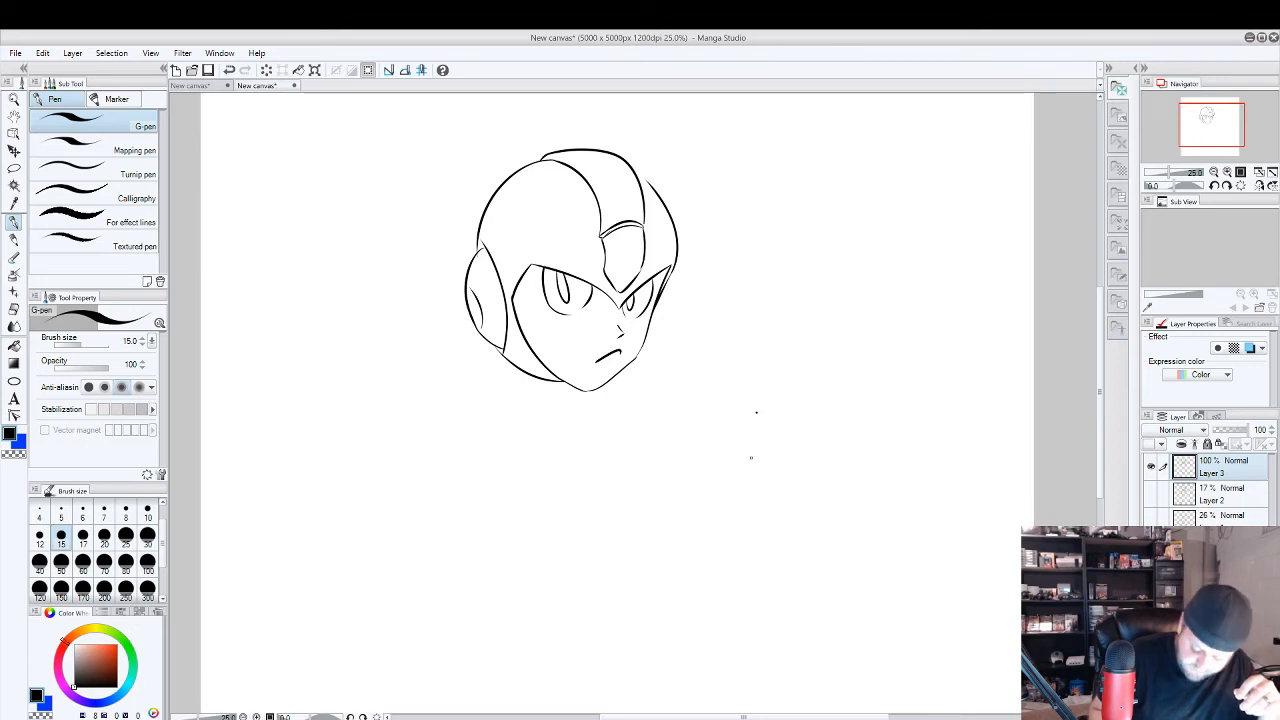
Ink a cup-shaped Cuphead head below right of Mega Man, with a slanted rim, rounded eyes, solid black pupils and a small round nose.
{"action": "left_click_drag", "start_coordinate": [743, 462], "coordinate": [898, 435]}
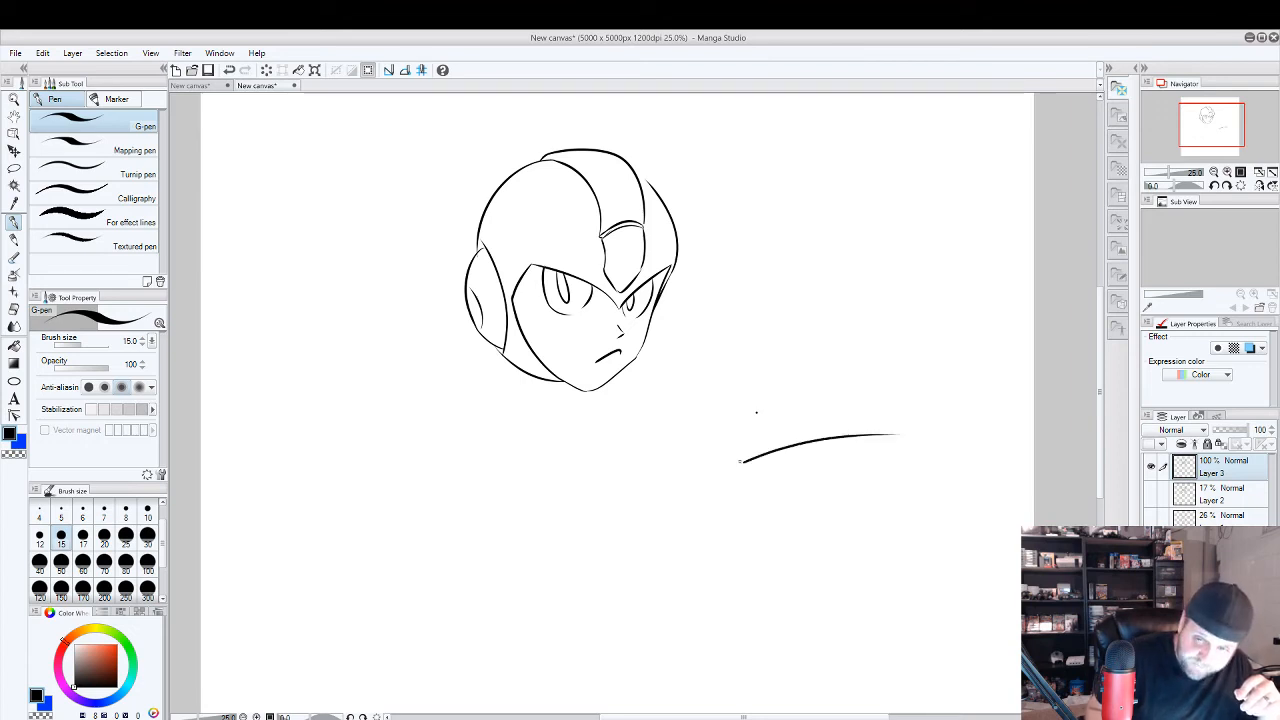
{"action": "mouse_move", "coordinate": [744, 463]}
{"action": "left_mouse_down"}
{"action": "mouse_move", "coordinate": [832, 542]}
{"action": "mouse_move", "coordinate": [904, 436]}
{"action": "left_mouse_up"}
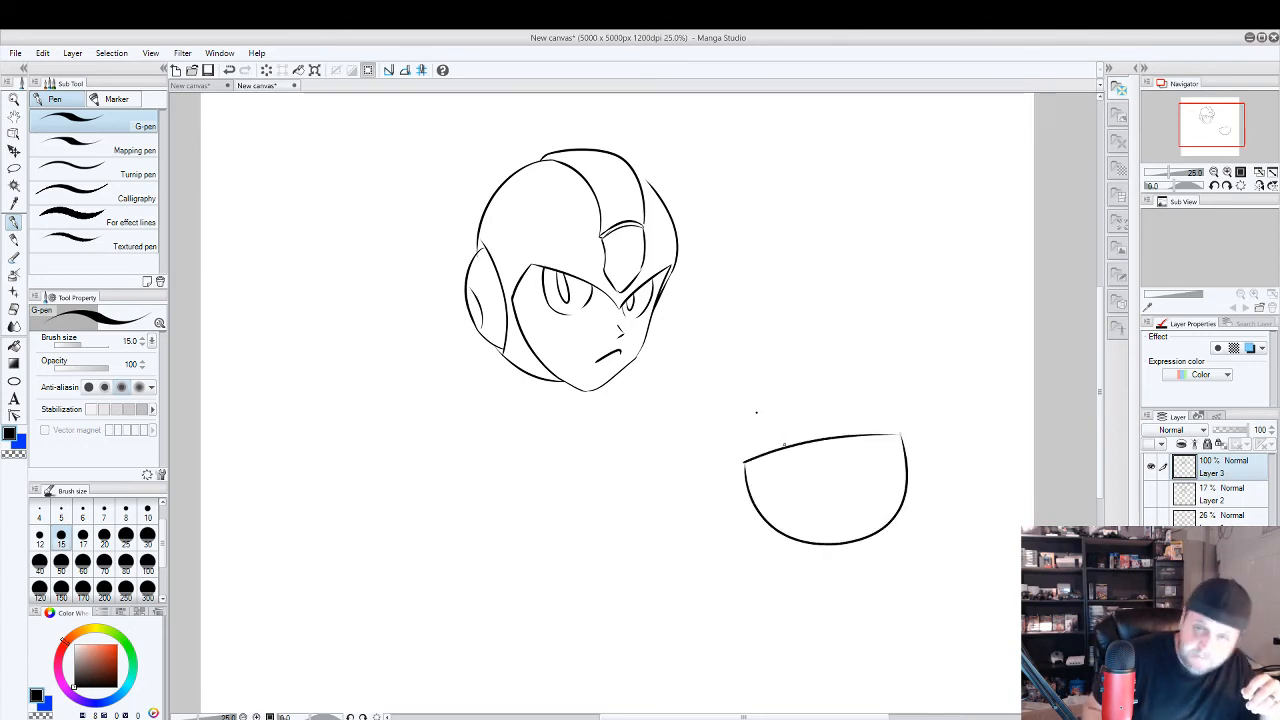
{"action": "mouse_move", "coordinate": [770, 463]}
{"action": "left_mouse_down"}
{"action": "mouse_move", "coordinate": [802, 508]}
{"action": "mouse_move", "coordinate": [860, 442]}
{"action": "mouse_move", "coordinate": [771, 460]}
{"action": "mouse_move", "coordinate": [798, 484]}
{"action": "mouse_move", "coordinate": [853, 478]}
{"action": "mouse_move", "coordinate": [885, 432]}
{"action": "mouse_move", "coordinate": [862, 470]}
{"action": "mouse_move", "coordinate": [866, 452]}
{"action": "left_mouse_up"}
{"action": "key", "text": "ctrl+z"}
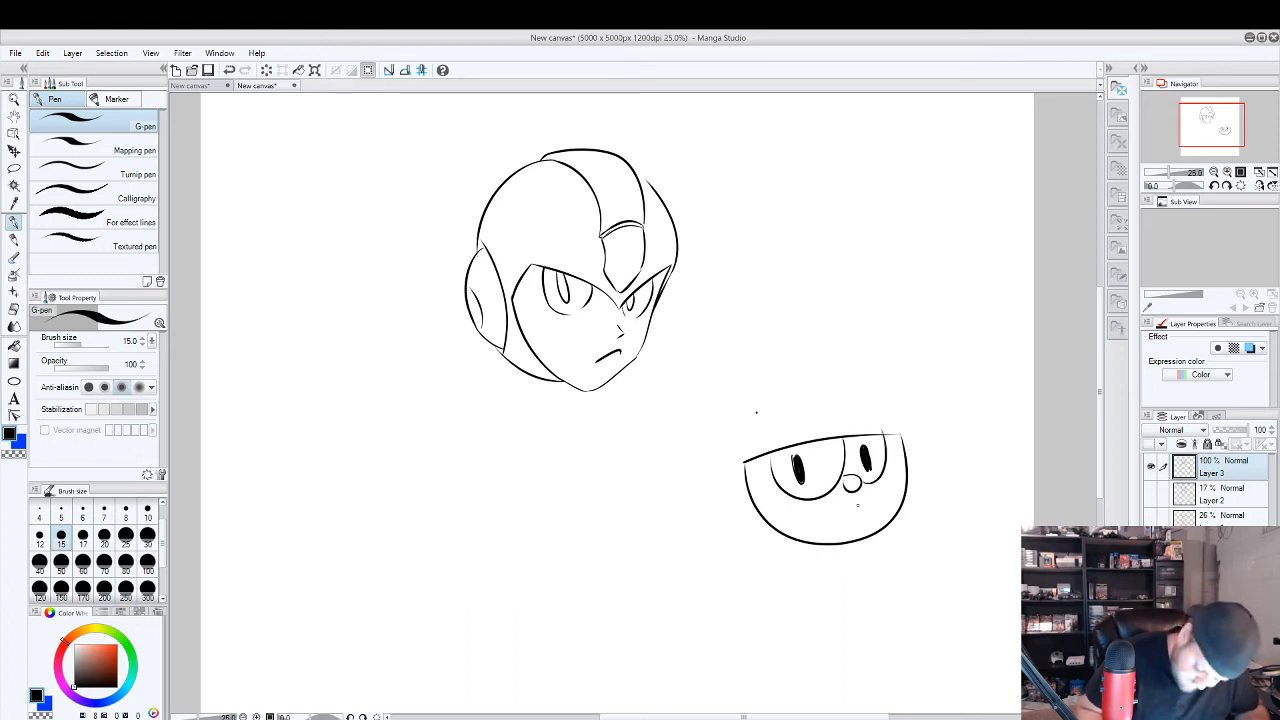
Ink Cuphead's wide open smile beneath the nose, outline the tongue and fill the rest of the mouth with dark strokes.
{"action": "left_click_drag", "start_coordinate": [816, 506], "coordinate": [880, 502]}
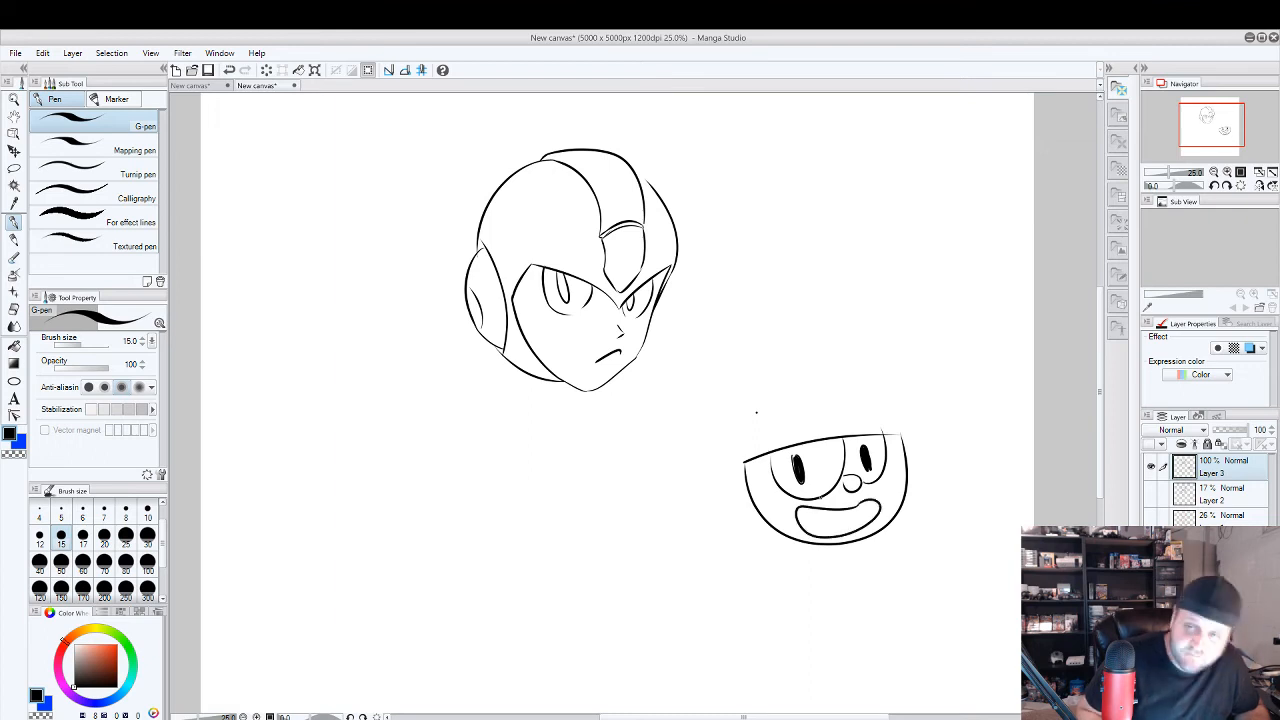
{"action": "mouse_move", "coordinate": [800, 519]}
{"action": "left_mouse_down"}
{"action": "mouse_move", "coordinate": [842, 531]}
{"action": "mouse_move", "coordinate": [828, 507]}
{"action": "mouse_move", "coordinate": [877, 505]}
{"action": "mouse_move", "coordinate": [868, 520]}
{"action": "mouse_move", "coordinate": [821, 509]}
{"action": "left_mouse_up"}
{"action": "left_click_drag", "start_coordinate": [802, 514], "coordinate": [806, 508]}
{"action": "mouse_move", "coordinate": [799, 509]}
{"action": "left_mouse_down"}
{"action": "mouse_move", "coordinate": [866, 519]}
{"action": "mouse_move", "coordinate": [874, 505]}
{"action": "left_mouse_up"}
{"action": "left_click_drag", "start_coordinate": [852, 524], "coordinate": [866, 505]}
{"action": "left_click_drag", "start_coordinate": [852, 516], "coordinate": [872, 501]}
{"action": "left_click_drag", "start_coordinate": [858, 526], "coordinate": [872, 506]}
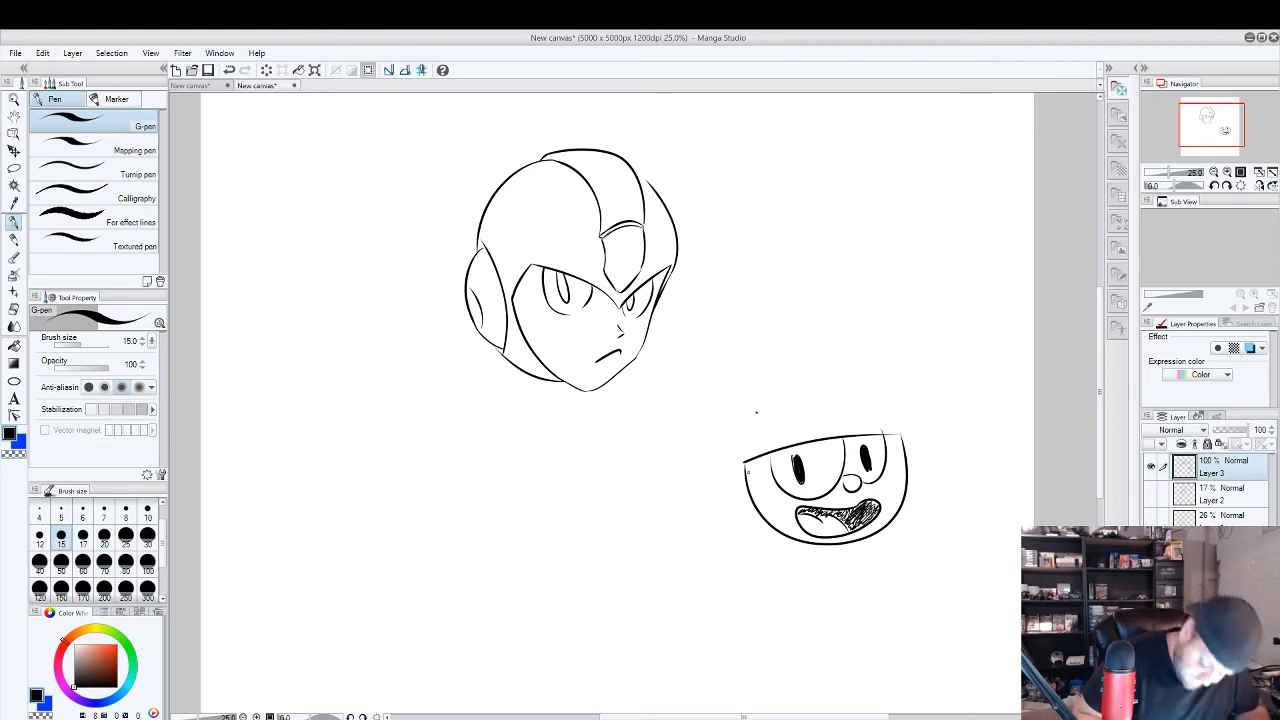
Ink the curved cup handle on the side of Cuphead's head and the bent, striped straw rising from the rim.
{"action": "mouse_move", "coordinate": [744, 472]}
{"action": "left_mouse_down"}
{"action": "mouse_move", "coordinate": [718, 531]}
{"action": "mouse_move", "coordinate": [743, 535]}
{"action": "left_mouse_up"}
{"action": "key", "text": "ctrl+z"}
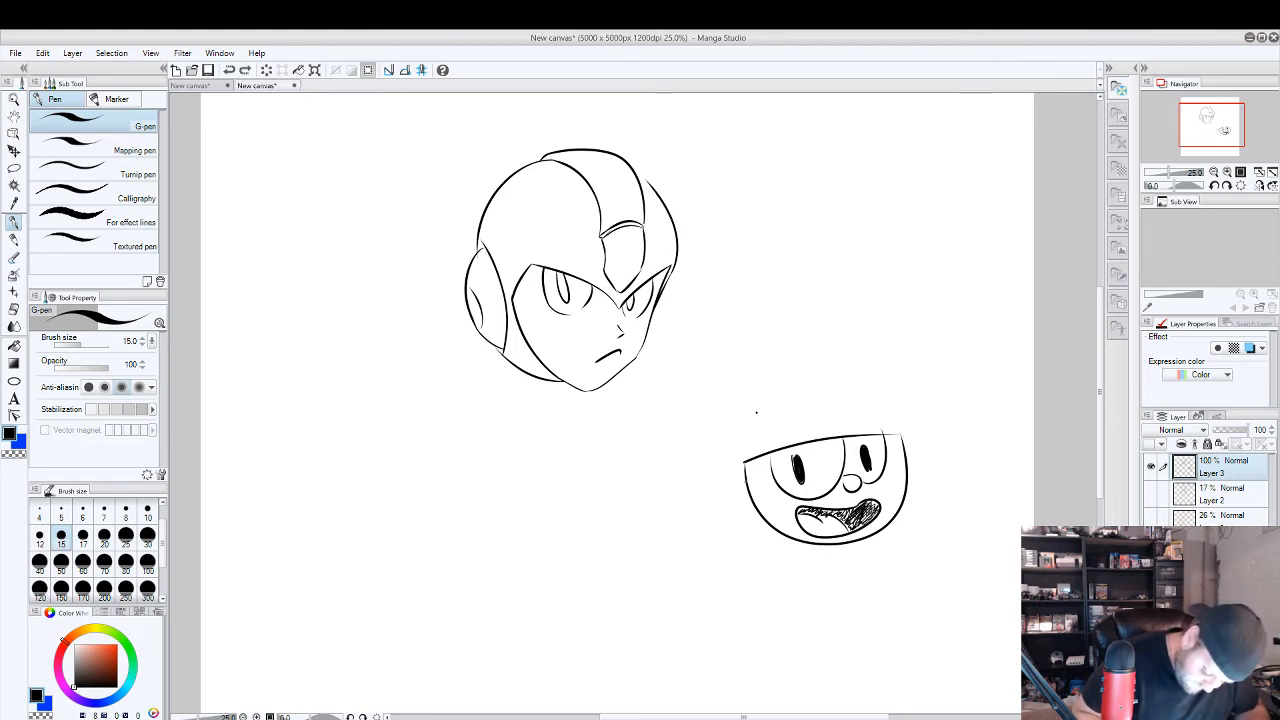
{"action": "mouse_move", "coordinate": [745, 472]}
{"action": "left_mouse_down"}
{"action": "mouse_move", "coordinate": [722, 492]}
{"action": "mouse_move", "coordinate": [758, 533]}
{"action": "mouse_move", "coordinate": [764, 522]}
{"action": "mouse_move", "coordinate": [742, 518]}
{"action": "left_mouse_up"}
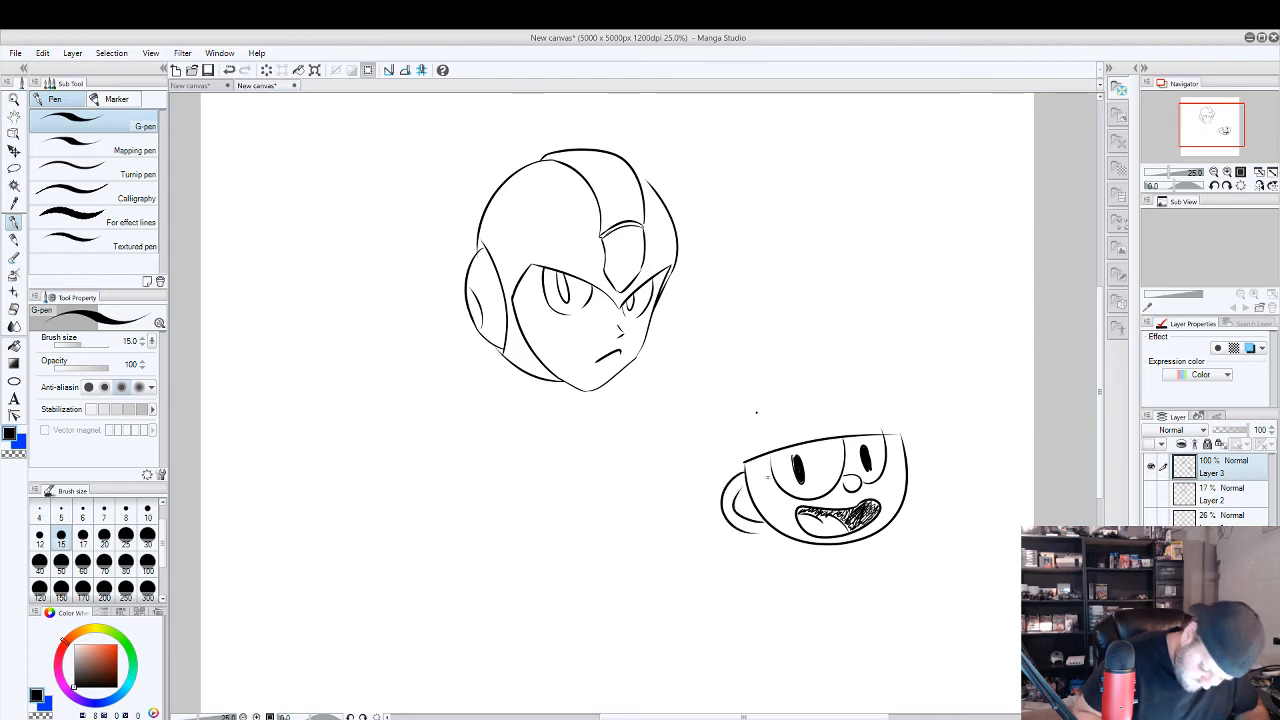
{"action": "mouse_move", "coordinate": [757, 429]}
{"action": "left_mouse_down"}
{"action": "mouse_move", "coordinate": [765, 455]}
{"action": "mouse_move", "coordinate": [711, 446]}
{"action": "mouse_move", "coordinate": [708, 408]}
{"action": "mouse_move", "coordinate": [790, 448]}
{"action": "left_mouse_up"}
{"action": "mouse_move", "coordinate": [767, 388]}
{"action": "left_mouse_down"}
{"action": "mouse_move", "coordinate": [702, 402]}
{"action": "mouse_move", "coordinate": [761, 423]}
{"action": "mouse_move", "coordinate": [722, 445]}
{"action": "mouse_move", "coordinate": [741, 438]}
{"action": "left_mouse_up"}
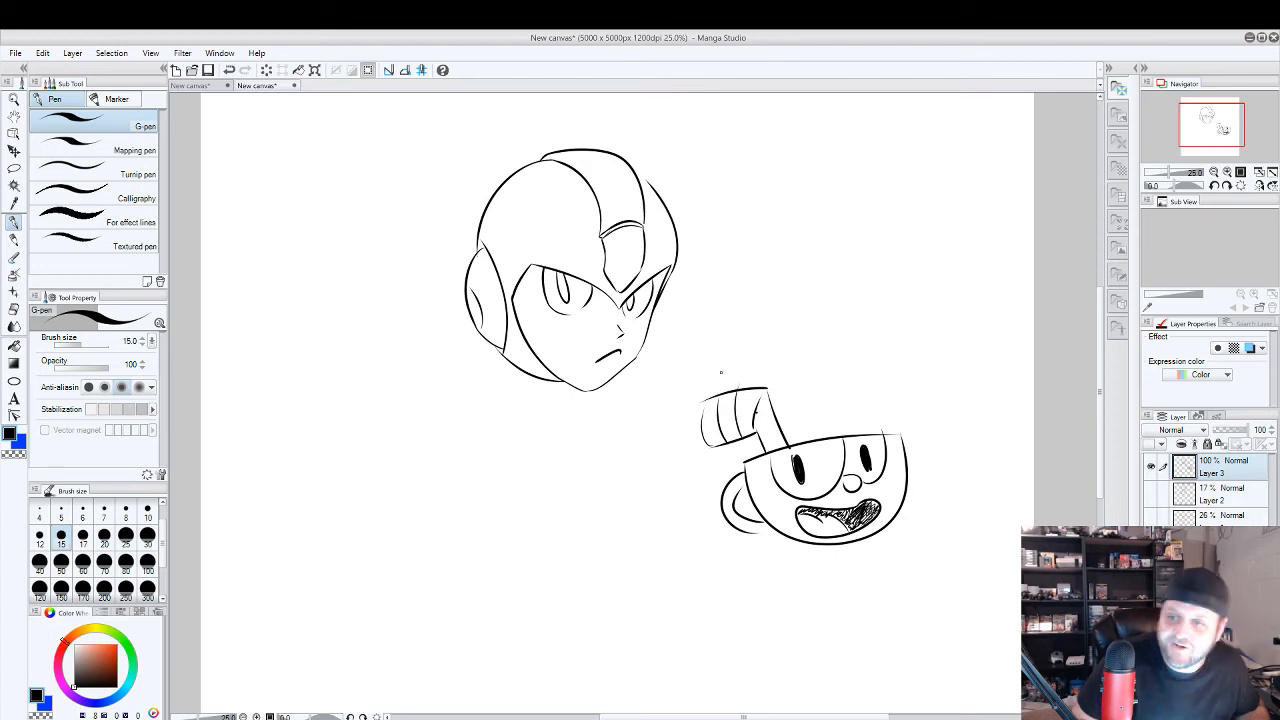
{"action": "key", "text": "e"}
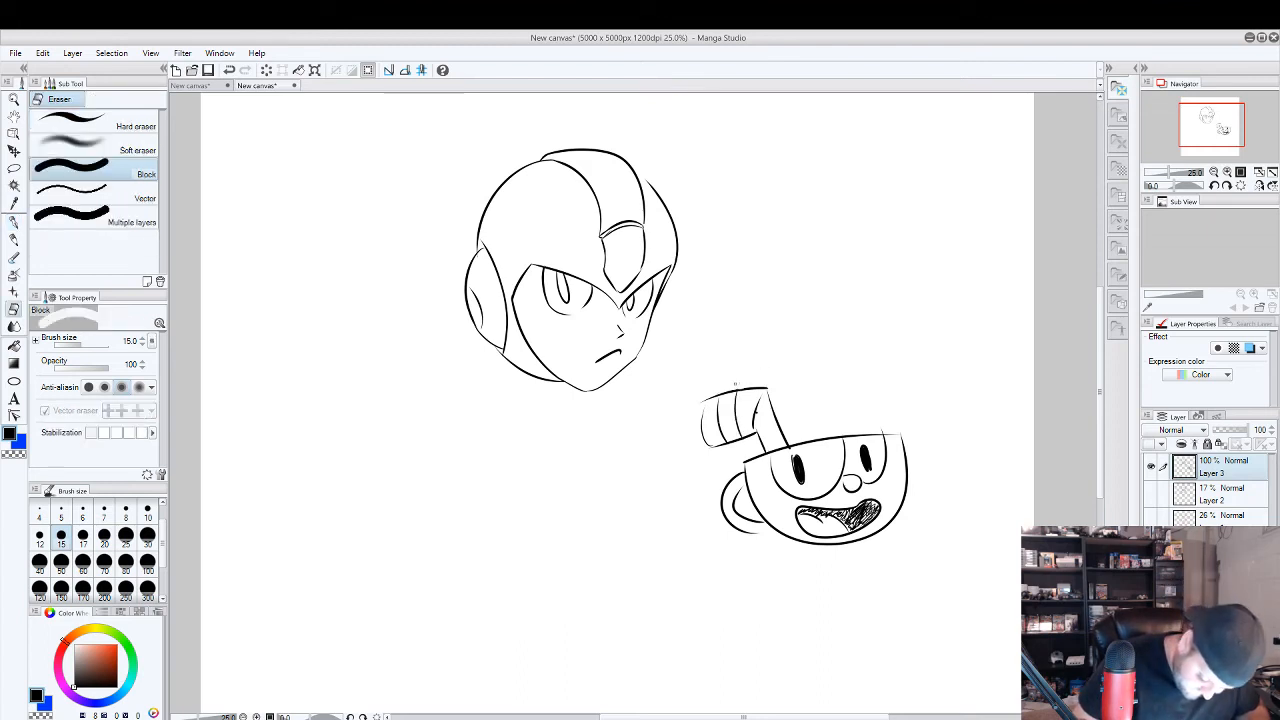
{"action": "left_click", "coordinate": [13, 223]}
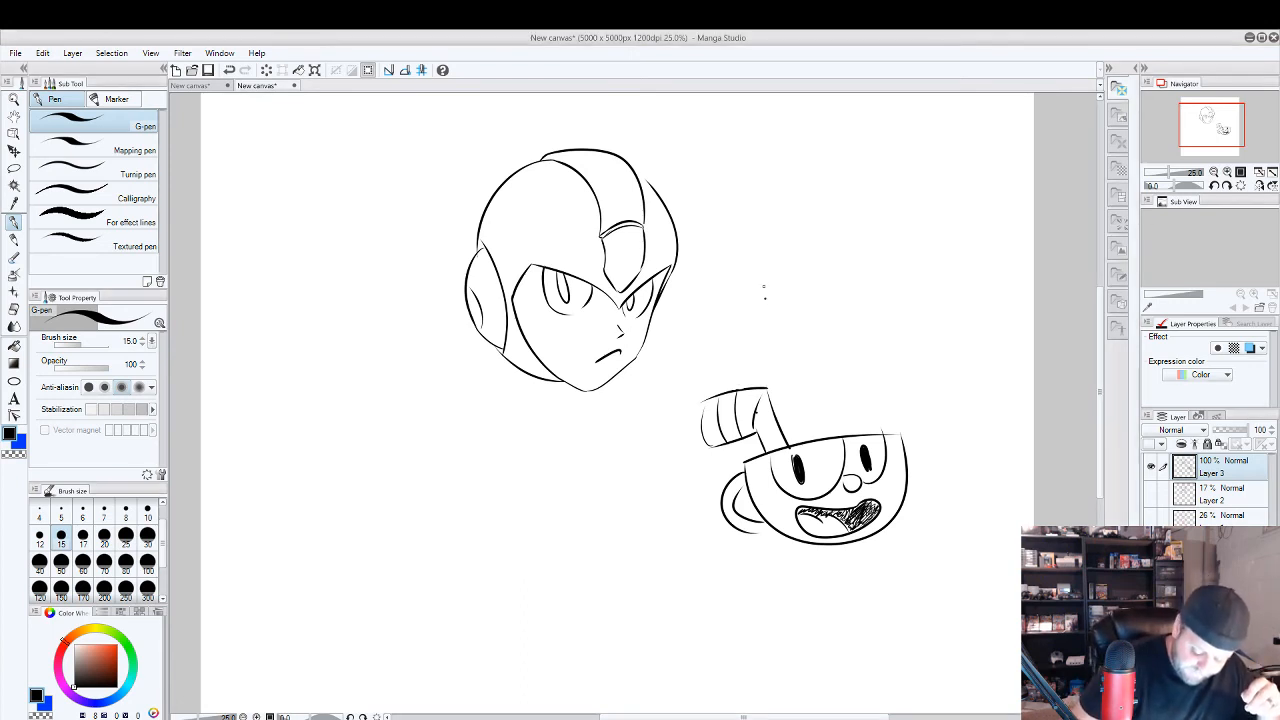
{"action": "mouse_move", "coordinate": [736, 297]}
{"action": "left_mouse_down"}
{"action": "mouse_move", "coordinate": [810, 222]}
{"action": "mouse_move", "coordinate": [790, 263]}
{"action": "mouse_move", "coordinate": [736, 301]}
{"action": "left_mouse_up"}
{"action": "key", "text": "e"}
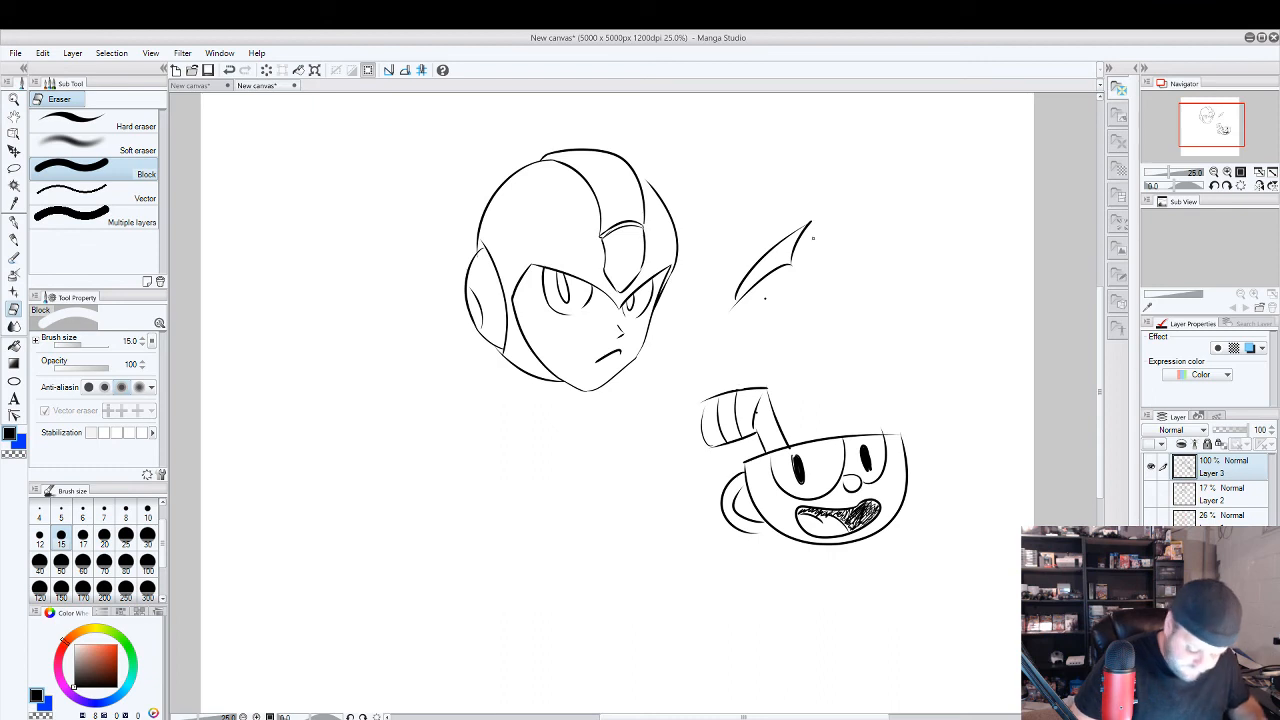
{"action": "left_click_drag", "start_coordinate": [812, 240], "coordinate": [757, 290]}
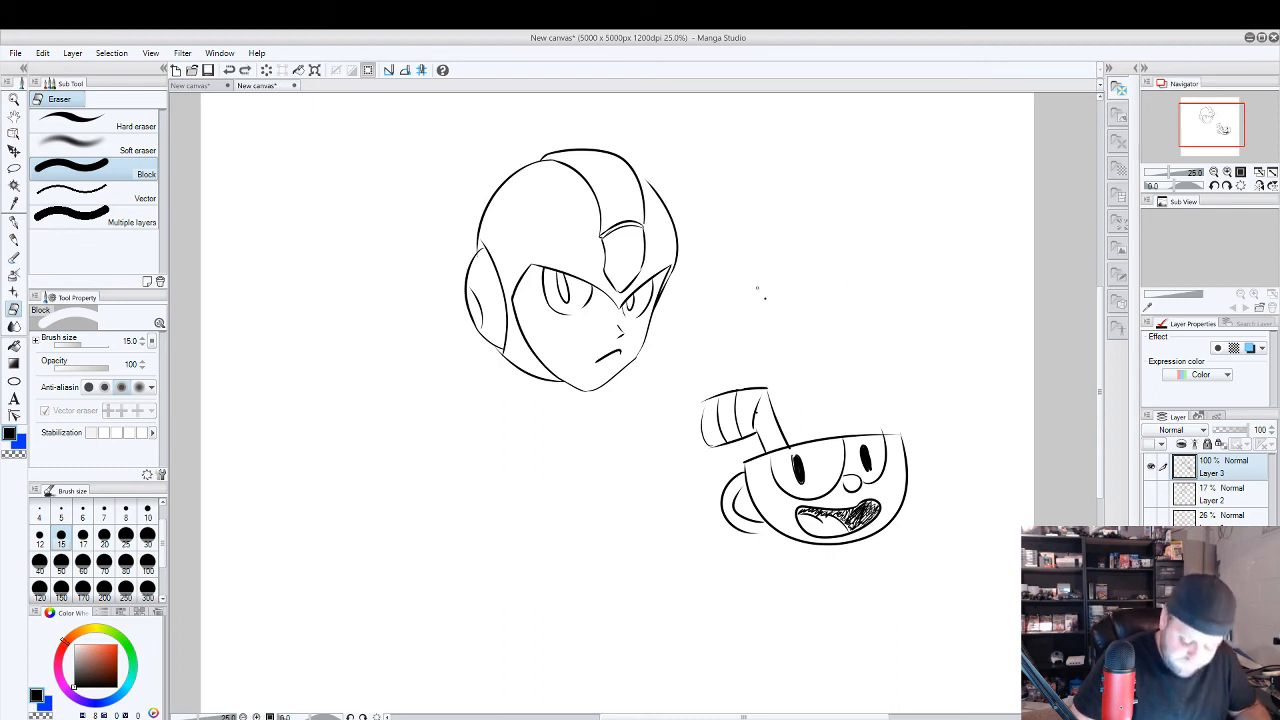
{"action": "left_click", "coordinate": [15, 221]}
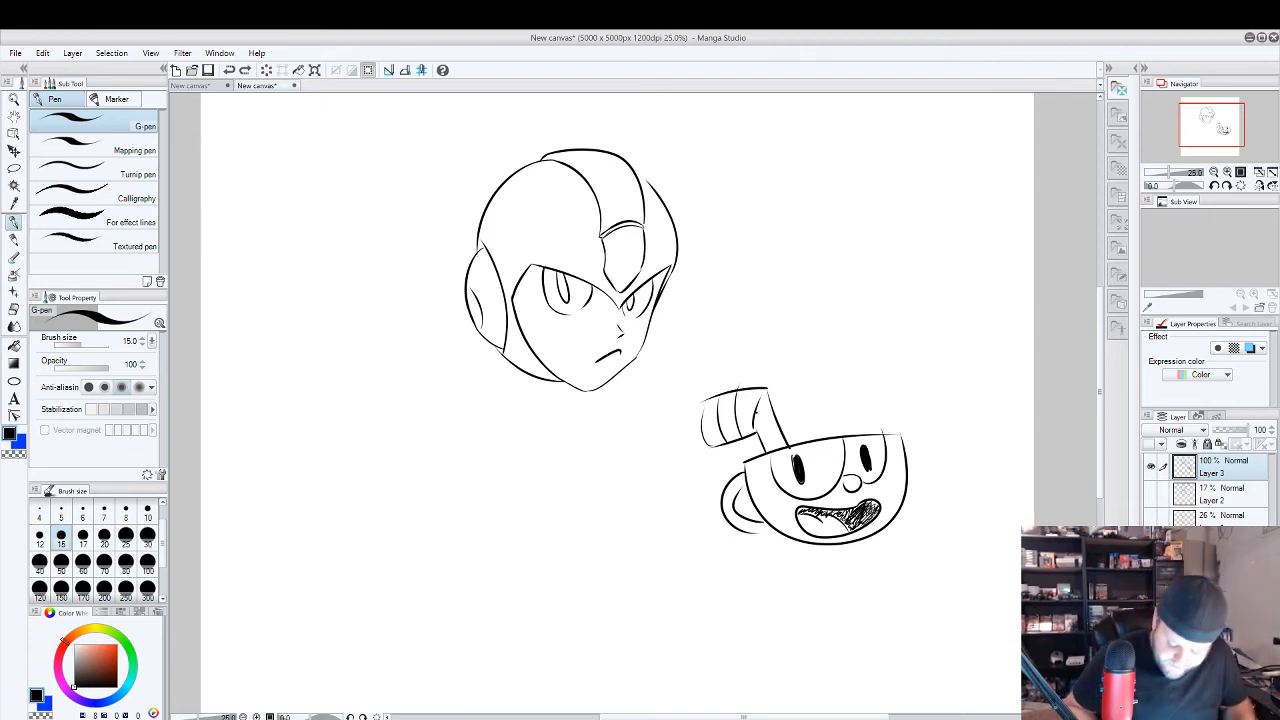
Switch to the other open canvas and erase the dagger and face sketches beside the red girl figure with the Block eraser at size 300.
{"action": "left_click", "coordinate": [203, 86]}
{"action": "scroll", "coordinate": [709, 380], "scroll_direction": "down", "scroll_amount": 2}
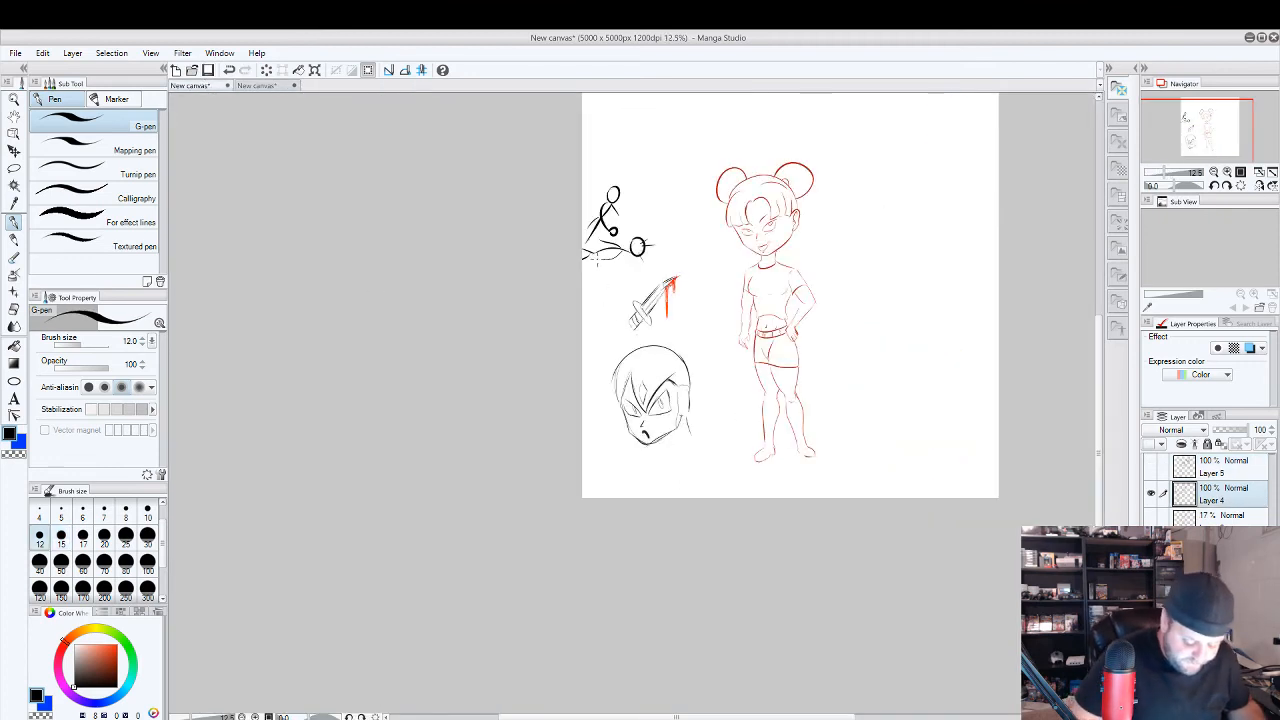
{"action": "left_click", "coordinate": [14, 309]}
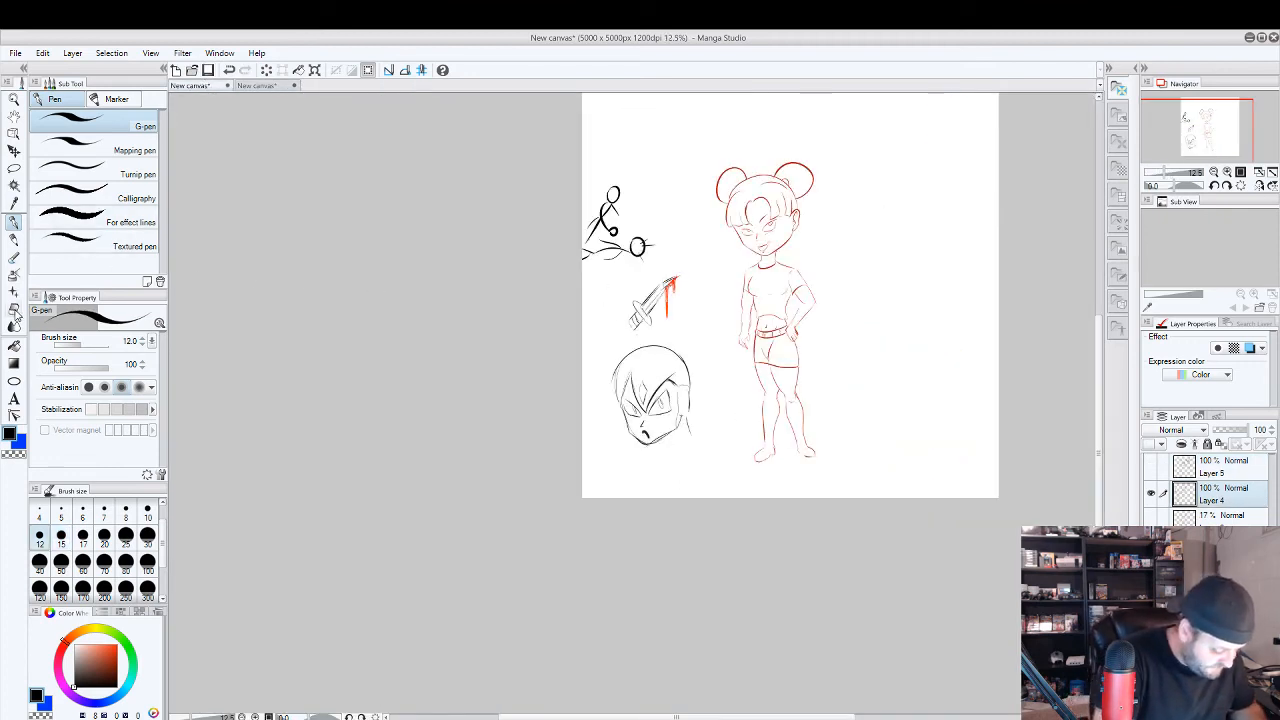
{"action": "left_click", "coordinate": [147, 594]}
{"action": "mouse_move", "coordinate": [660, 400]}
{"action": "left_mouse_down"}
{"action": "mouse_move", "coordinate": [683, 443]}
{"action": "mouse_move", "coordinate": [608, 383]}
{"action": "mouse_move", "coordinate": [634, 309]}
{"action": "mouse_move", "coordinate": [660, 297]}
{"action": "mouse_move", "coordinate": [634, 283]}
{"action": "mouse_move", "coordinate": [654, 242]}
{"action": "left_mouse_up"}
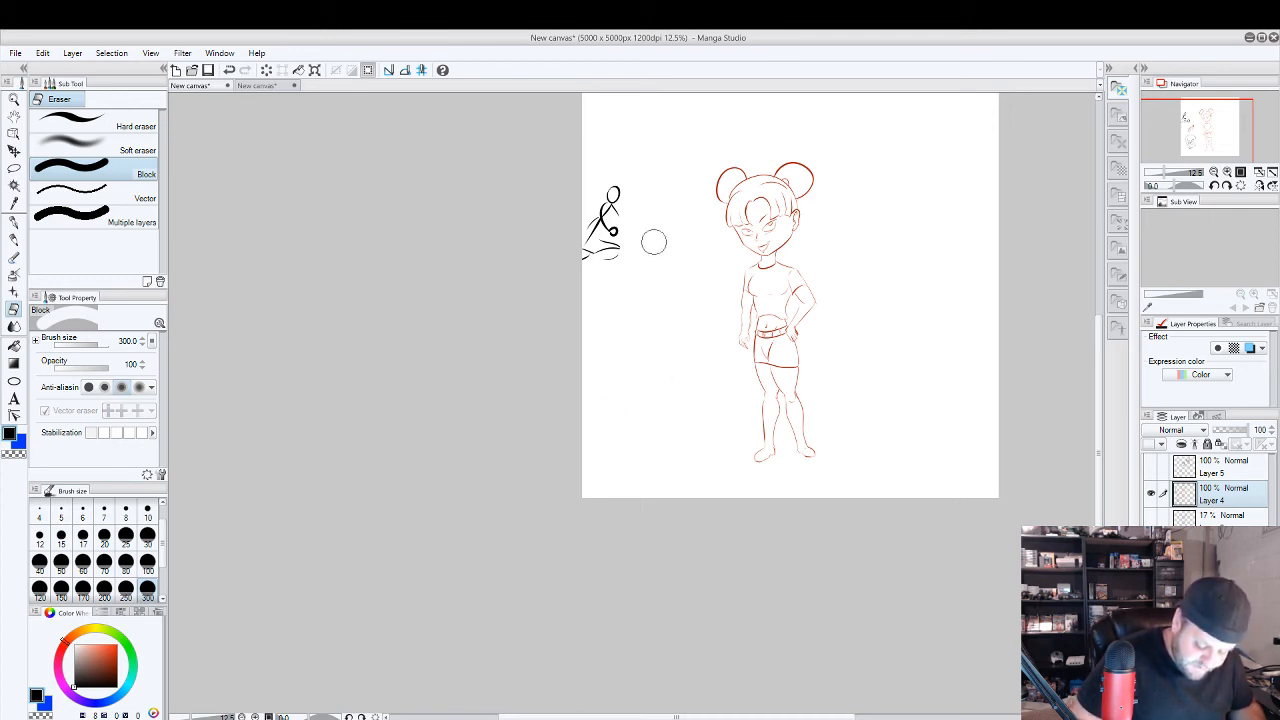
{"action": "key", "text": "ctrl+z"}
{"action": "mouse_move", "coordinate": [628, 347]}
{"action": "left_mouse_down"}
{"action": "mouse_move", "coordinate": [682, 278]}
{"action": "mouse_move", "coordinate": [615, 412]}
{"action": "mouse_move", "coordinate": [638, 321]}
{"action": "mouse_move", "coordinate": [636, 458]}
{"action": "mouse_move", "coordinate": [683, 351]}
{"action": "mouse_move", "coordinate": [674, 455]}
{"action": "mouse_move", "coordinate": [685, 402]}
{"action": "mouse_move", "coordinate": [626, 449]}
{"action": "left_mouse_up"}
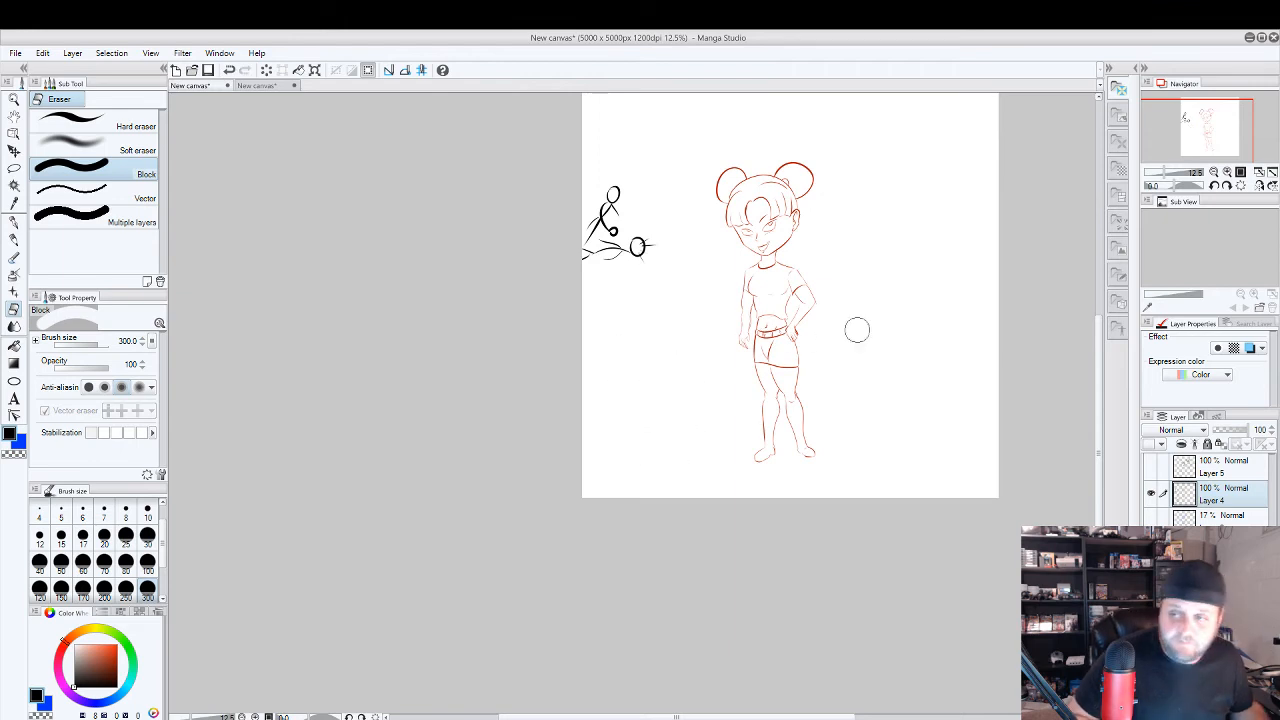
Hide Layer 4 and toggle the sketch layers beneath it to examine the girl figure's construction stages.
{"action": "scroll", "coordinate": [911, 297], "scroll_direction": "up", "scroll_amount": 2}
{"action": "scroll", "coordinate": [832, 320], "scroll_direction": "down", "scroll_amount": 2}
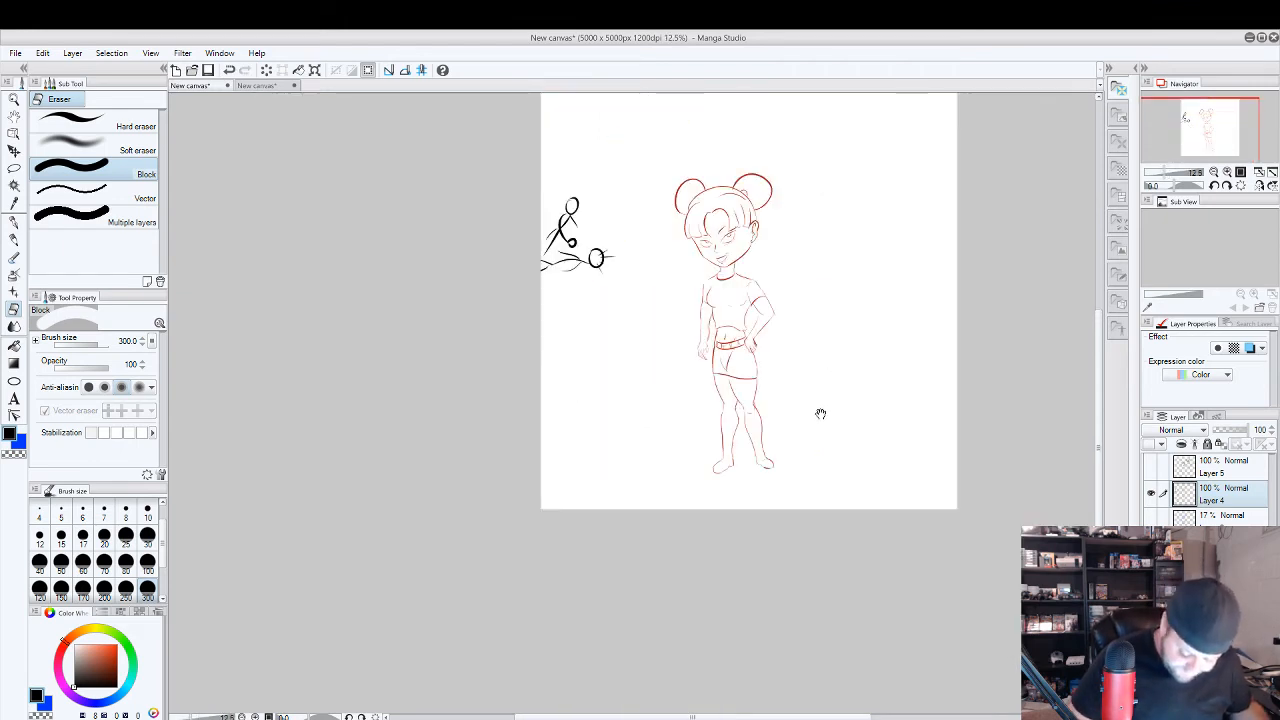
{"action": "left_click_drag", "start_coordinate": [820, 413], "coordinate": [856, 360]}
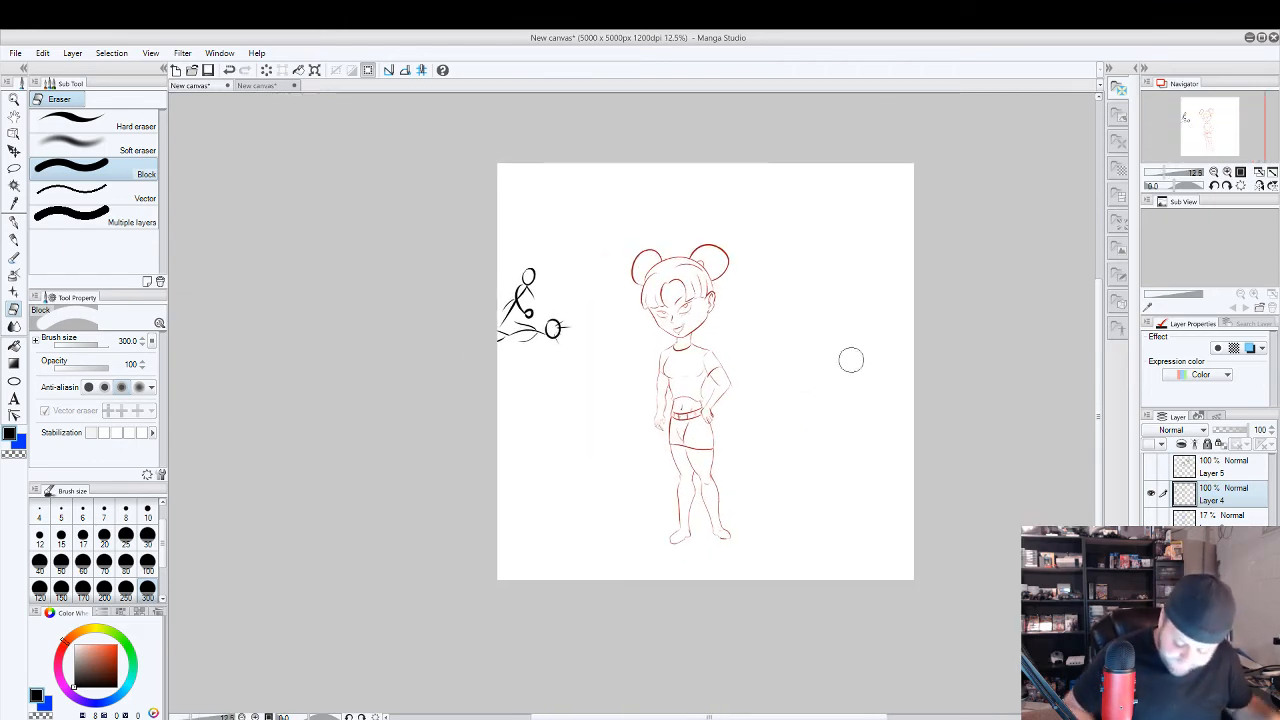
{"action": "left_click", "coordinate": [1151, 493]}
{"action": "left_click", "coordinate": [1151, 574]}
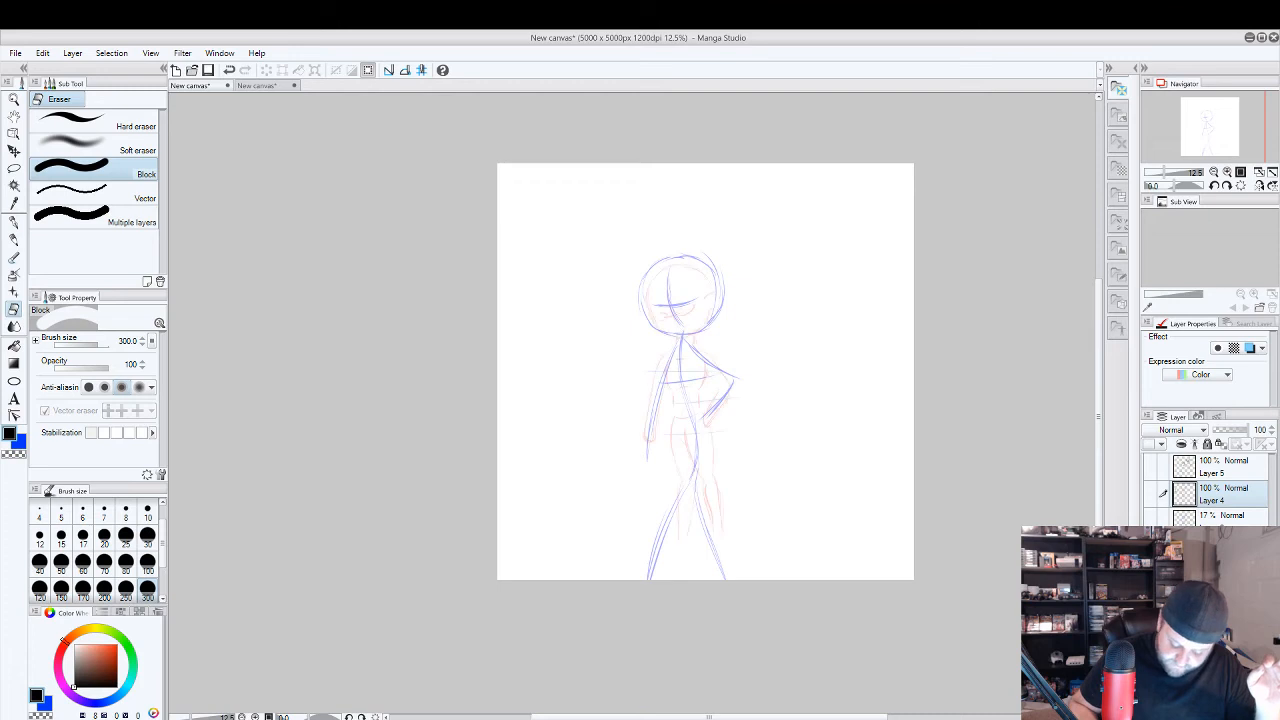
{"action": "key", "text": "Delete"}
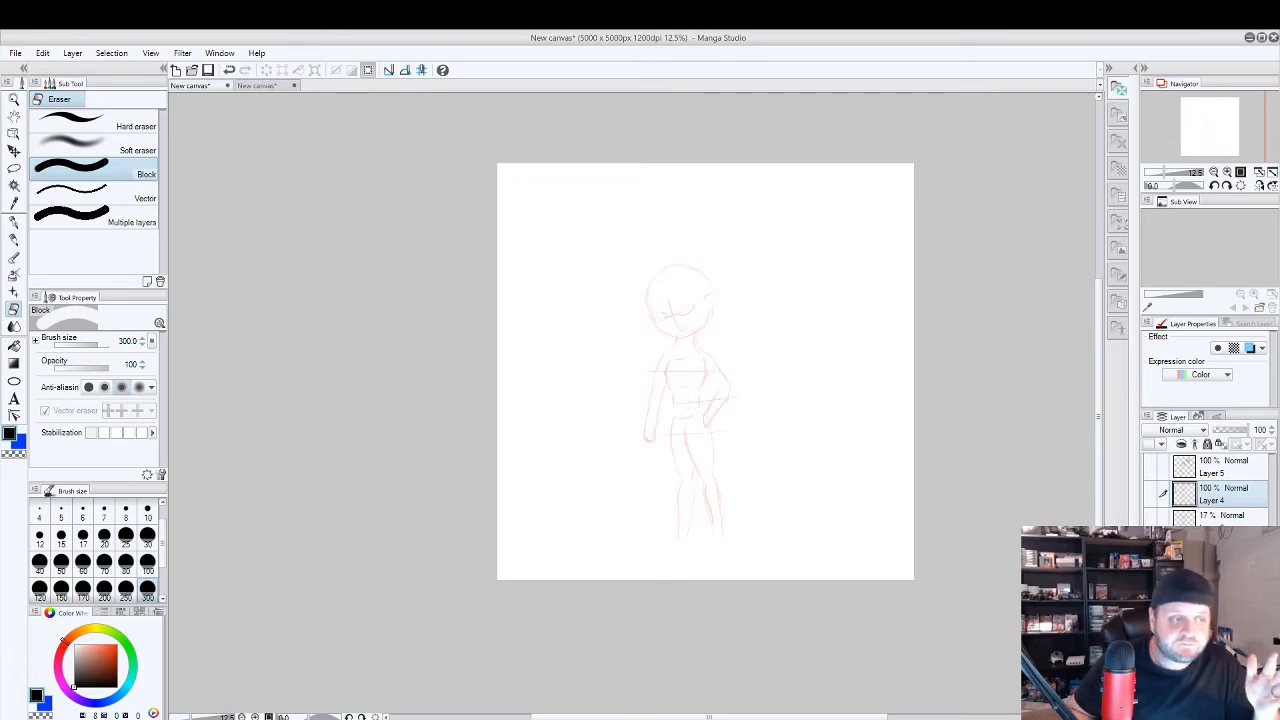
{"action": "scroll", "coordinate": [720, 407], "scroll_direction": "up", "scroll_amount": 2}
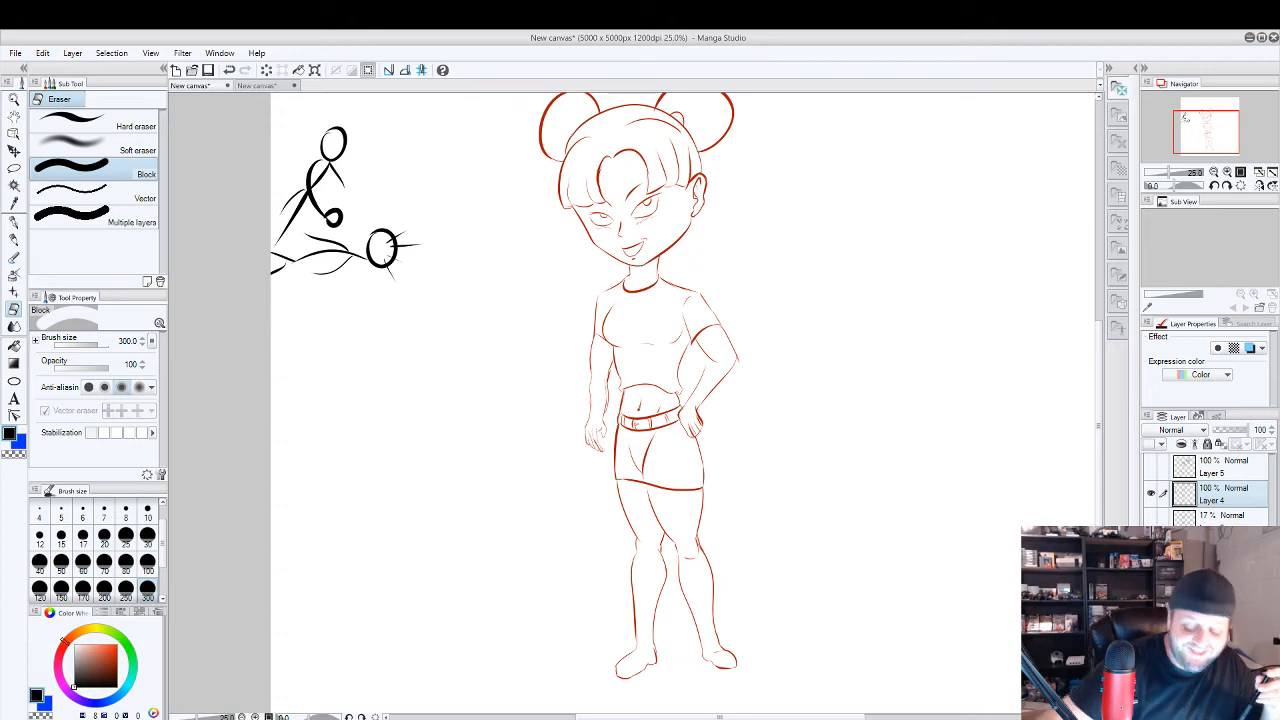
Return to the canvas with Mega Man and Cuphead and undo the last stripe on Cuphead's straw.
{"action": "left_click", "coordinate": [264, 86]}
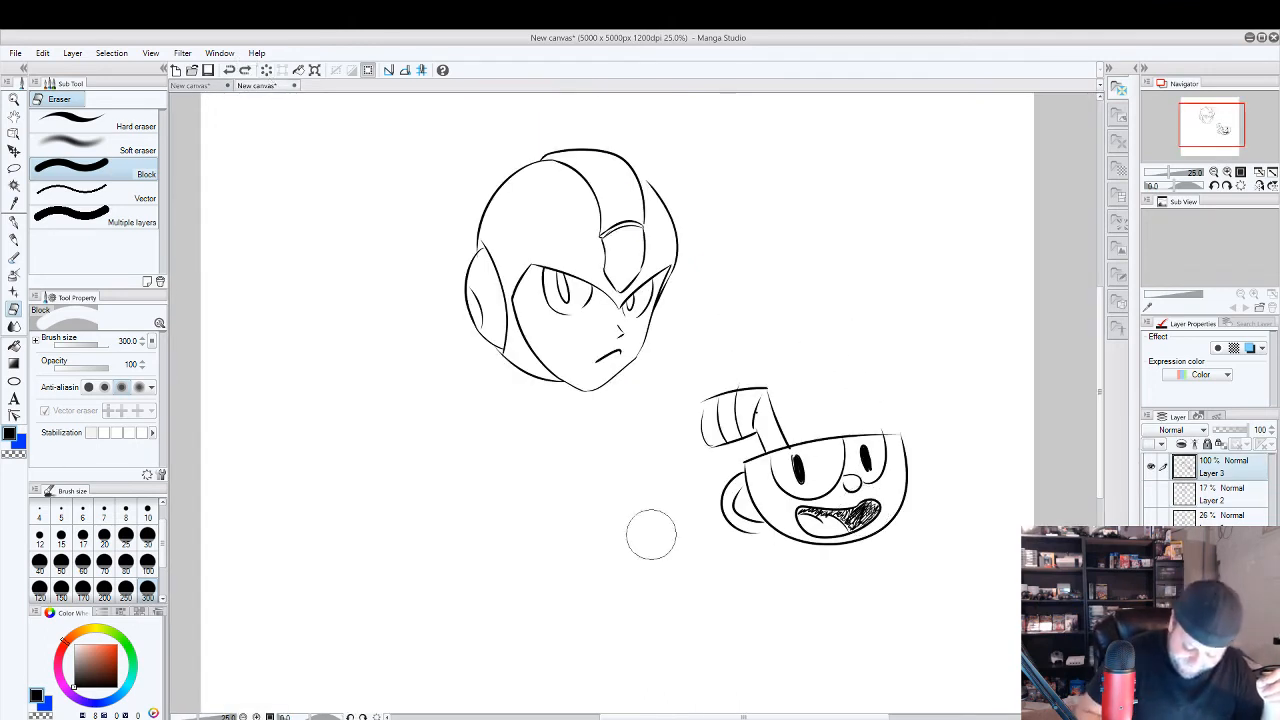
{"action": "left_click_drag", "start_coordinate": [888, 545], "coordinate": [910, 432]}
{"action": "key", "text": "ctrl+z"}
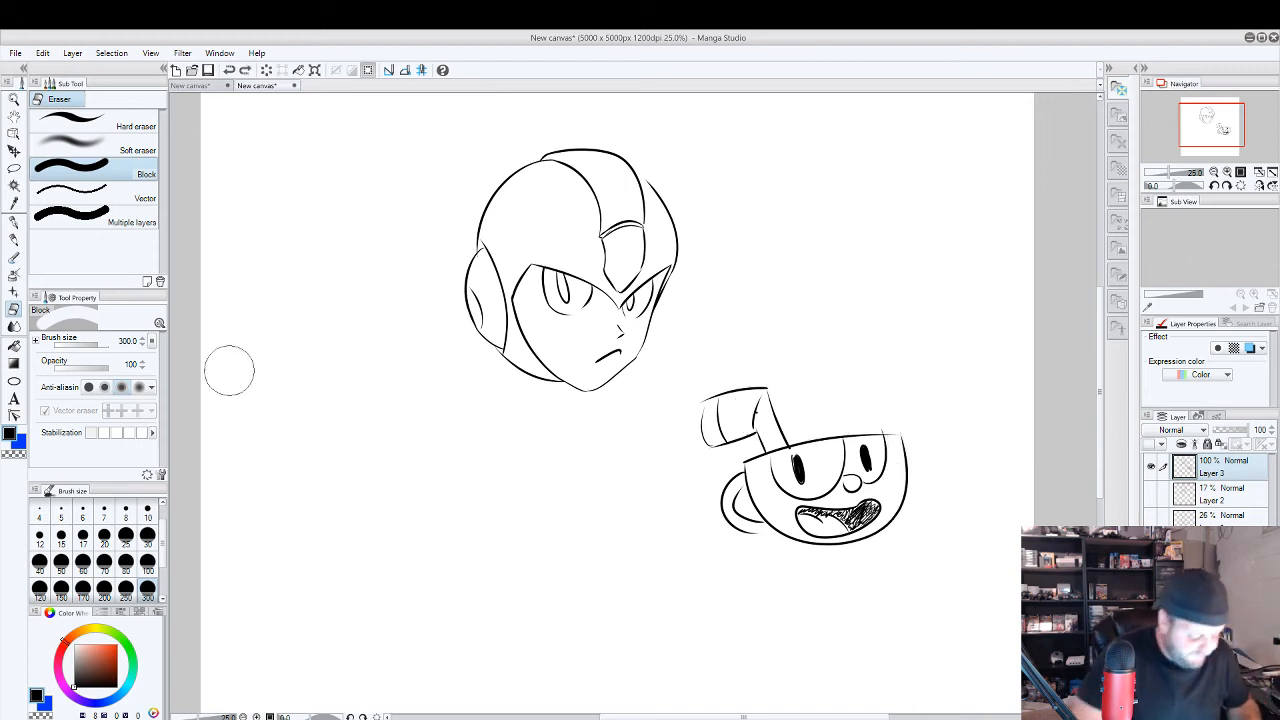
With the G-pen at size 12, ink a sweeping brow line, a large slanted oval eye and a small pupil below Mega Man.
{"action": "left_click", "coordinate": [15, 221]}
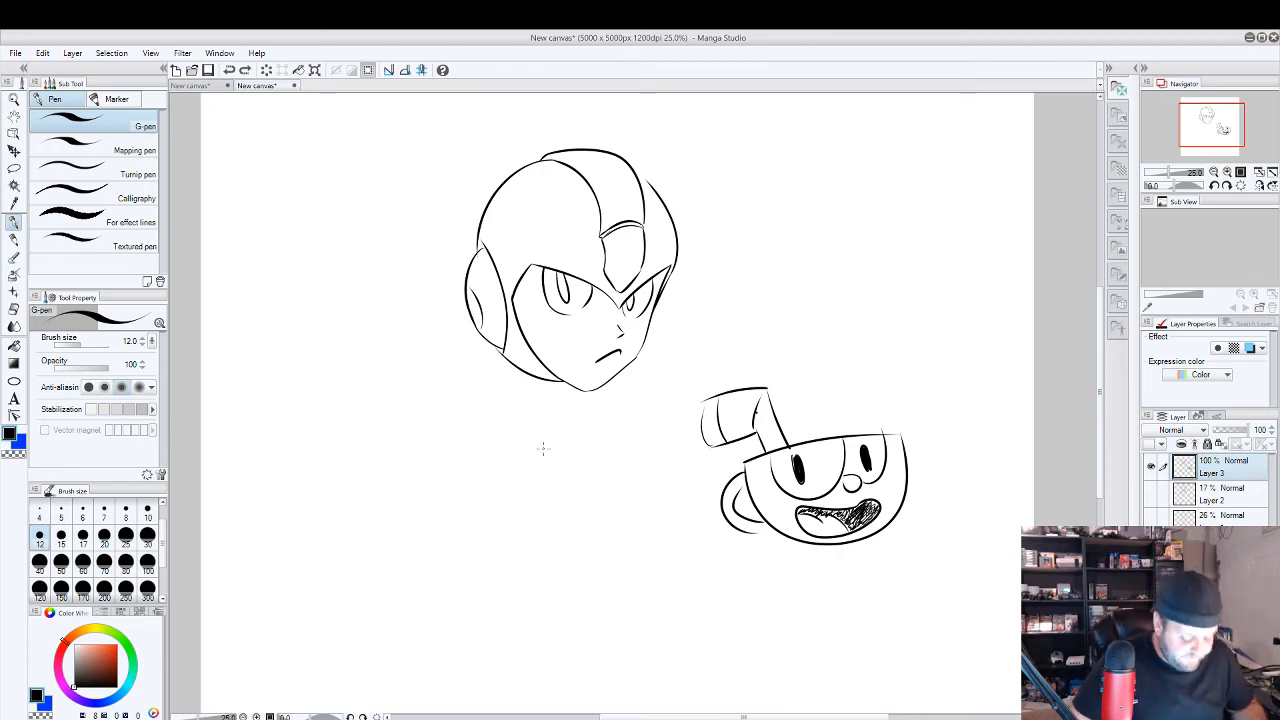
{"action": "left_click_drag", "start_coordinate": [580, 492], "coordinate": [683, 398]}
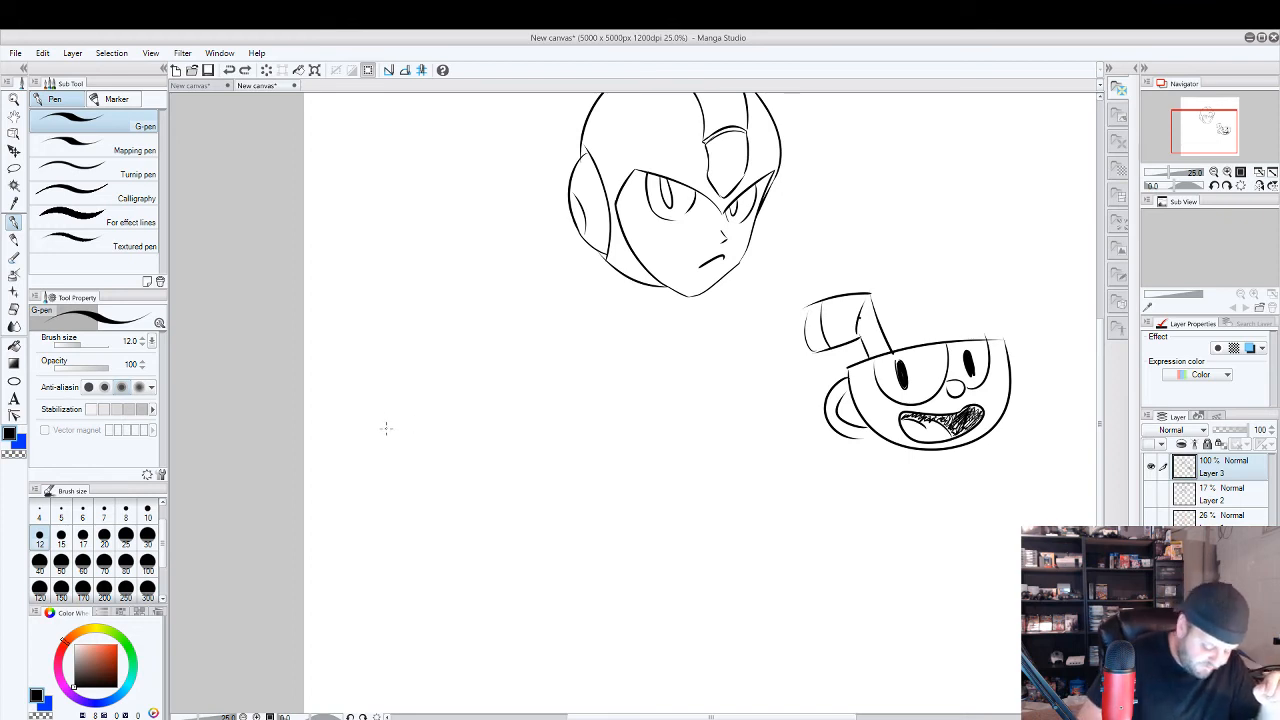
{"action": "left_click_drag", "start_coordinate": [381, 424], "coordinate": [592, 312]}
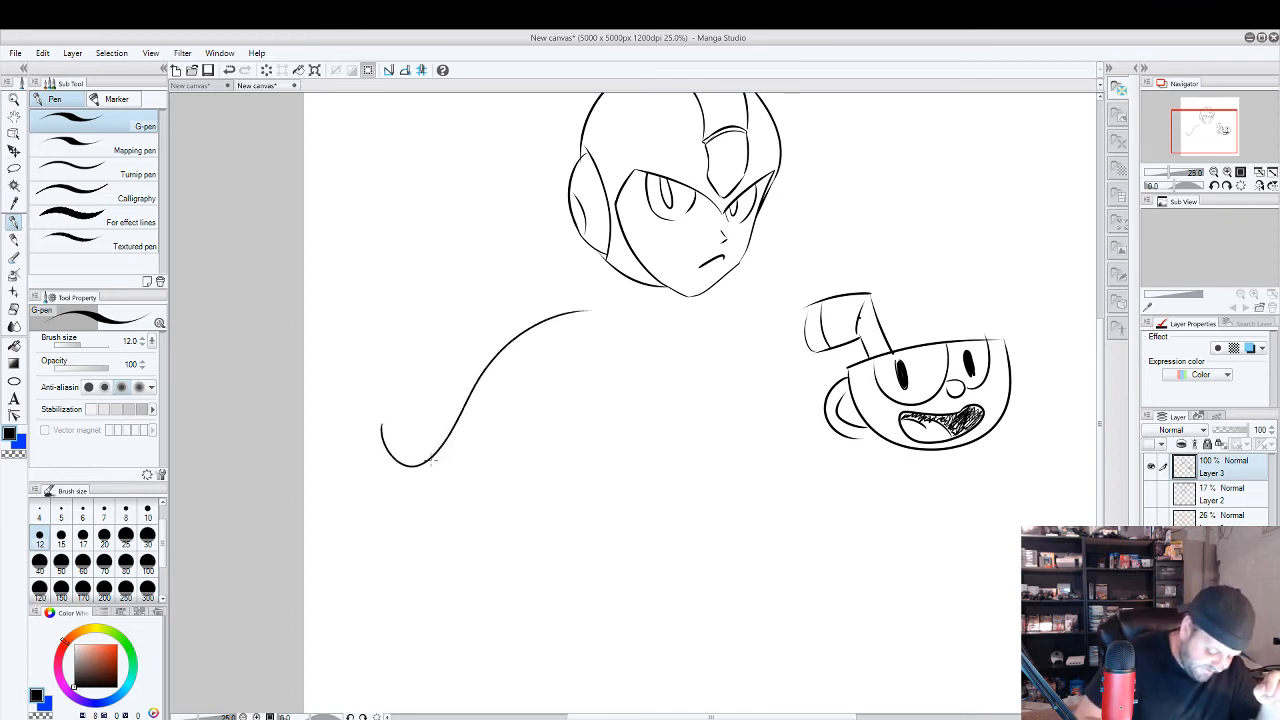
{"action": "mouse_move", "coordinate": [432, 462]}
{"action": "left_mouse_down"}
{"action": "mouse_move", "coordinate": [591, 388]}
{"action": "mouse_move", "coordinate": [588, 318]}
{"action": "left_mouse_up"}
{"action": "left_click_drag", "start_coordinate": [450, 440], "coordinate": [455, 420]}
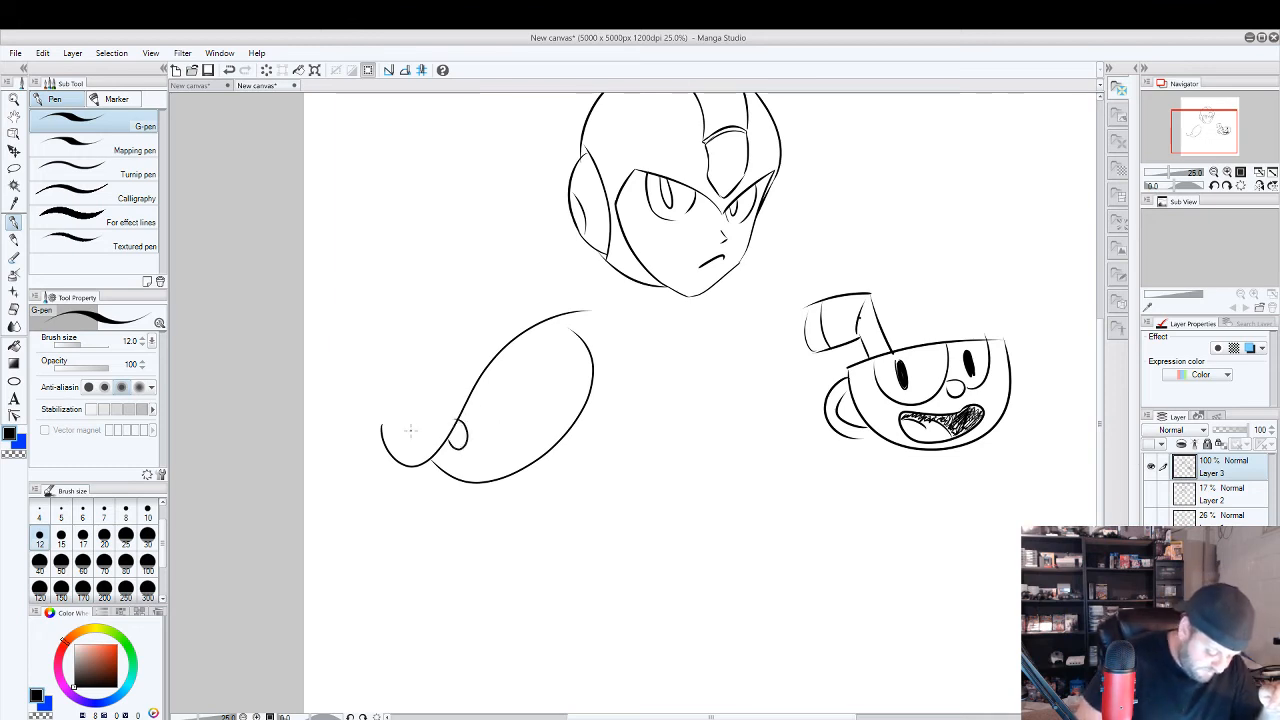
Ink the far brow curve, the round nose, the long muzzle and the curved cheek crease of the large cartoon face.
{"action": "left_click_drag", "start_coordinate": [409, 418], "coordinate": [475, 316]}
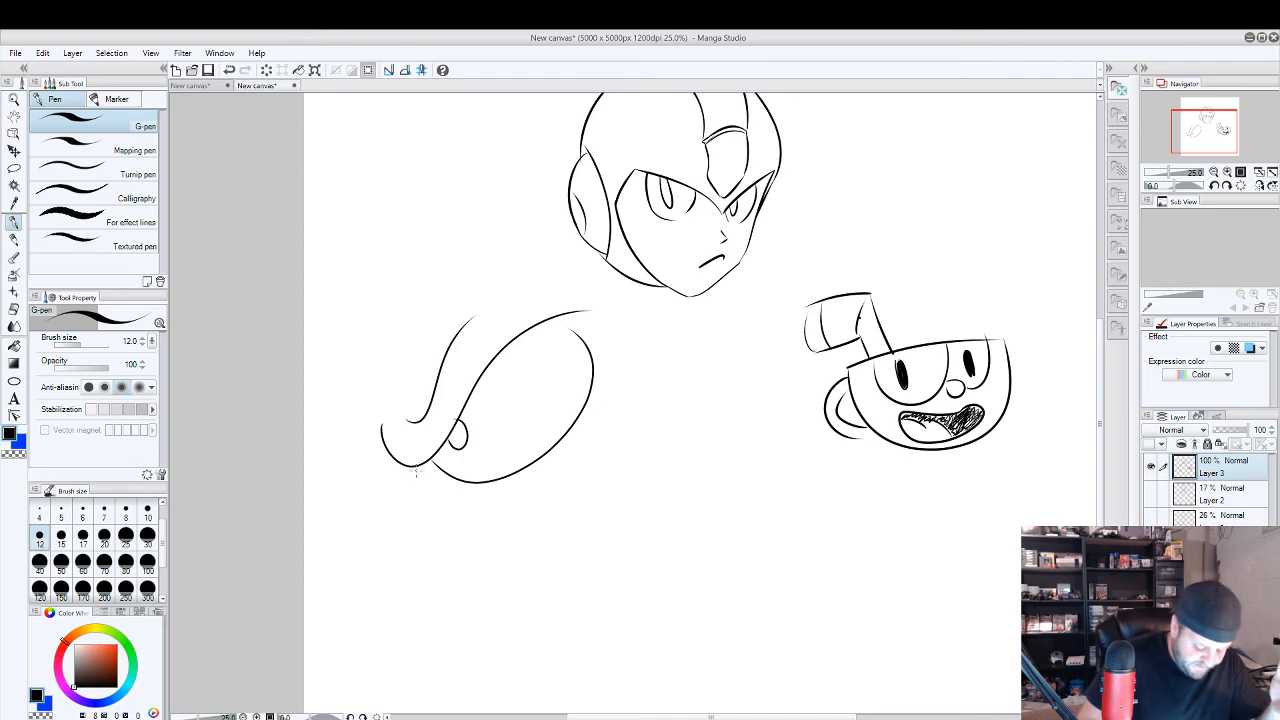
{"action": "left_click_drag", "start_coordinate": [386, 464], "coordinate": [411, 473]}
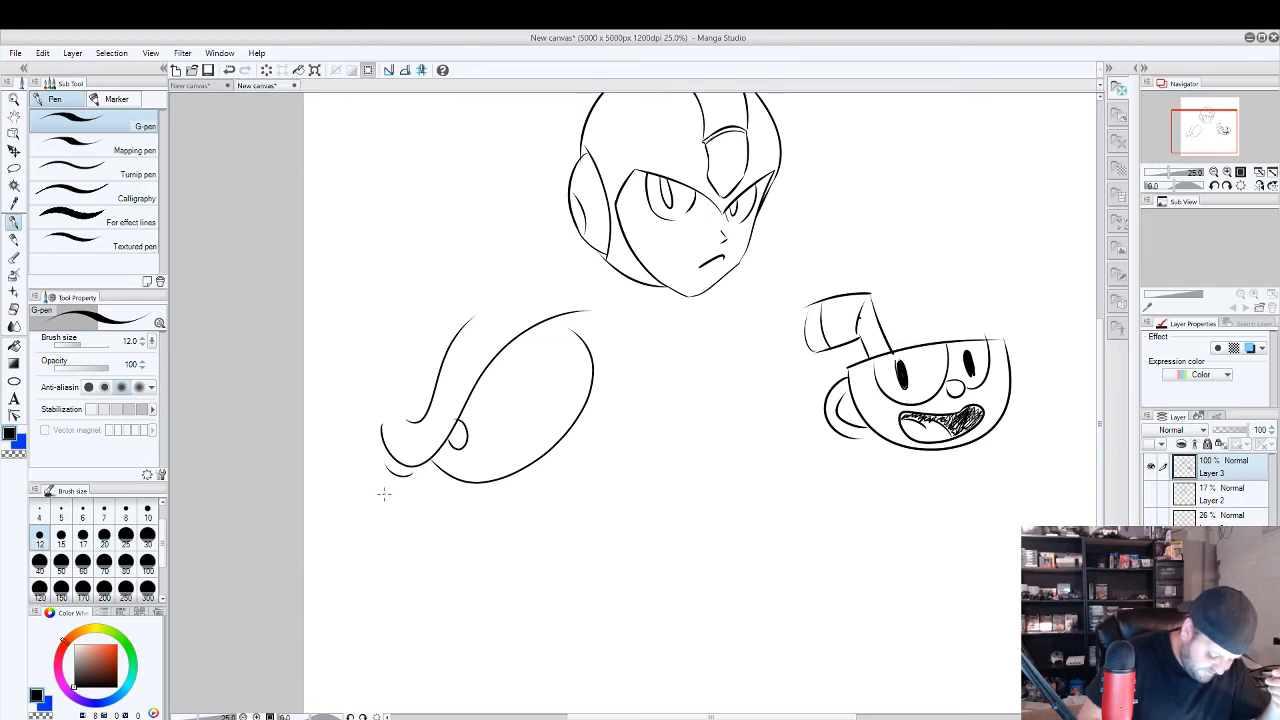
{"action": "mouse_move", "coordinate": [384, 493]}
{"action": "left_mouse_down"}
{"action": "mouse_move", "coordinate": [498, 577]}
{"action": "mouse_move", "coordinate": [368, 540]}
{"action": "left_mouse_up"}
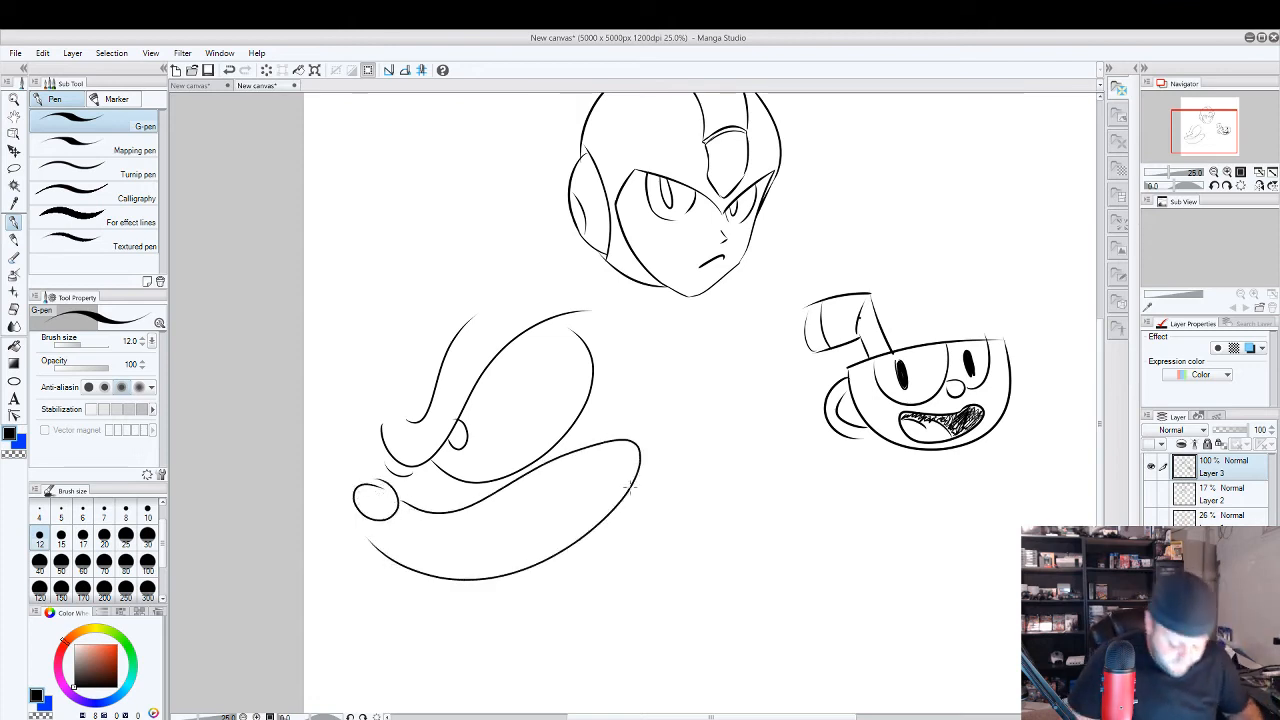
{"action": "left_click_drag", "start_coordinate": [547, 527], "coordinate": [606, 457]}
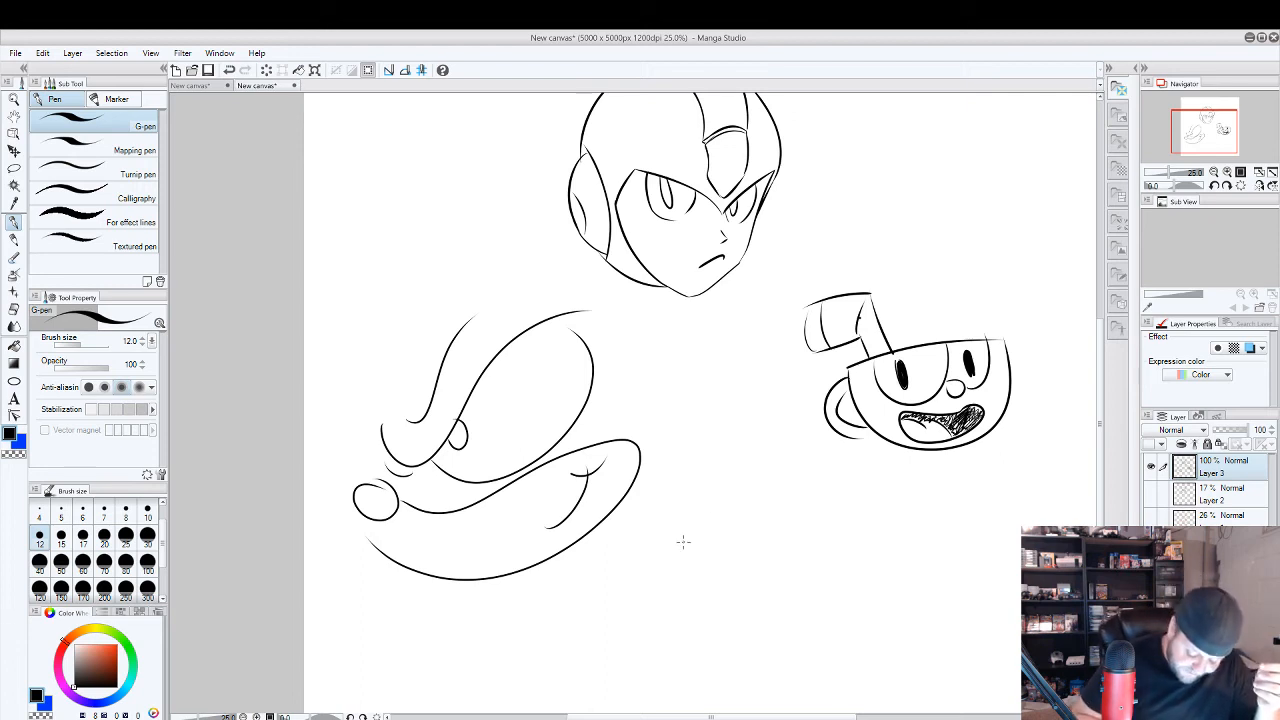
Sketch a small angry cartoon head with a slanted eye, swept-back spikes and a rounded muzzle below Cuphead.
{"action": "left_click_drag", "start_coordinate": [678, 536], "coordinate": [752, 502]}
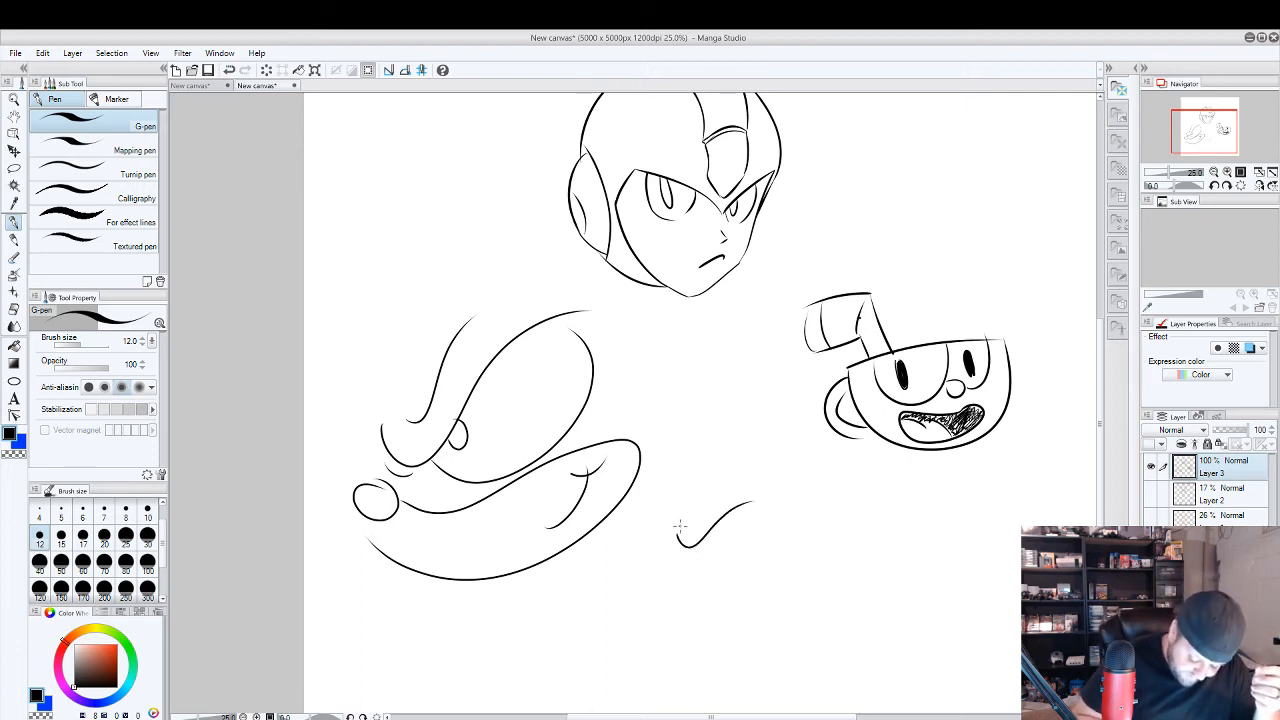
{"action": "mouse_move", "coordinate": [679, 545]}
{"action": "left_mouse_down"}
{"action": "mouse_move", "coordinate": [663, 518]}
{"action": "mouse_move", "coordinate": [728, 552]}
{"action": "mouse_move", "coordinate": [738, 510]}
{"action": "mouse_move", "coordinate": [708, 543]}
{"action": "left_mouse_up"}
{"action": "mouse_move", "coordinate": [743, 492]}
{"action": "left_mouse_down"}
{"action": "mouse_move", "coordinate": [762, 506]}
{"action": "mouse_move", "coordinate": [688, 532]}
{"action": "left_mouse_up"}
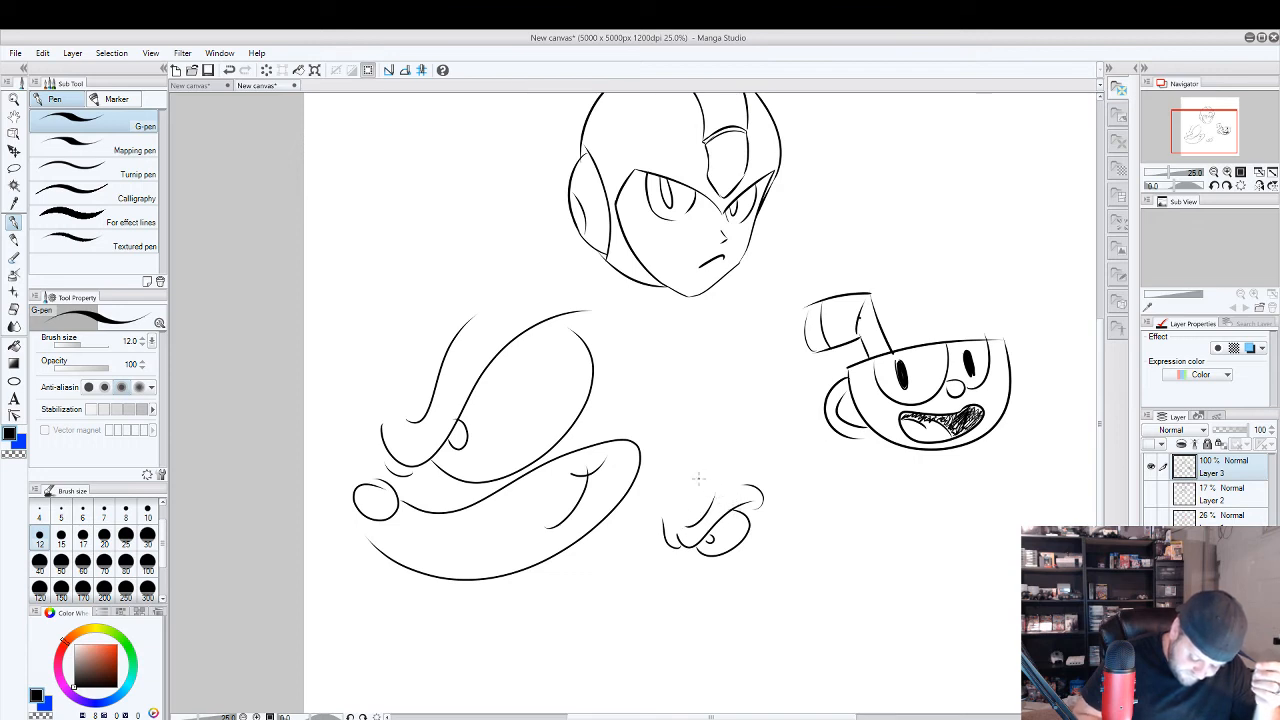
{"action": "left_click_drag", "start_coordinate": [664, 486], "coordinate": [772, 363]}
{"action": "left_click_drag", "start_coordinate": [724, 438], "coordinate": [850, 445]}
{"action": "mouse_move", "coordinate": [775, 483]}
{"action": "left_mouse_down"}
{"action": "mouse_move", "coordinate": [823, 553]}
{"action": "mouse_move", "coordinate": [766, 538]}
{"action": "left_mouse_up"}
{"action": "mouse_move", "coordinate": [690, 548]}
{"action": "left_mouse_down"}
{"action": "mouse_move", "coordinate": [684, 564]}
{"action": "mouse_move", "coordinate": [708, 600]}
{"action": "mouse_move", "coordinate": [740, 548]}
{"action": "left_mouse_up"}
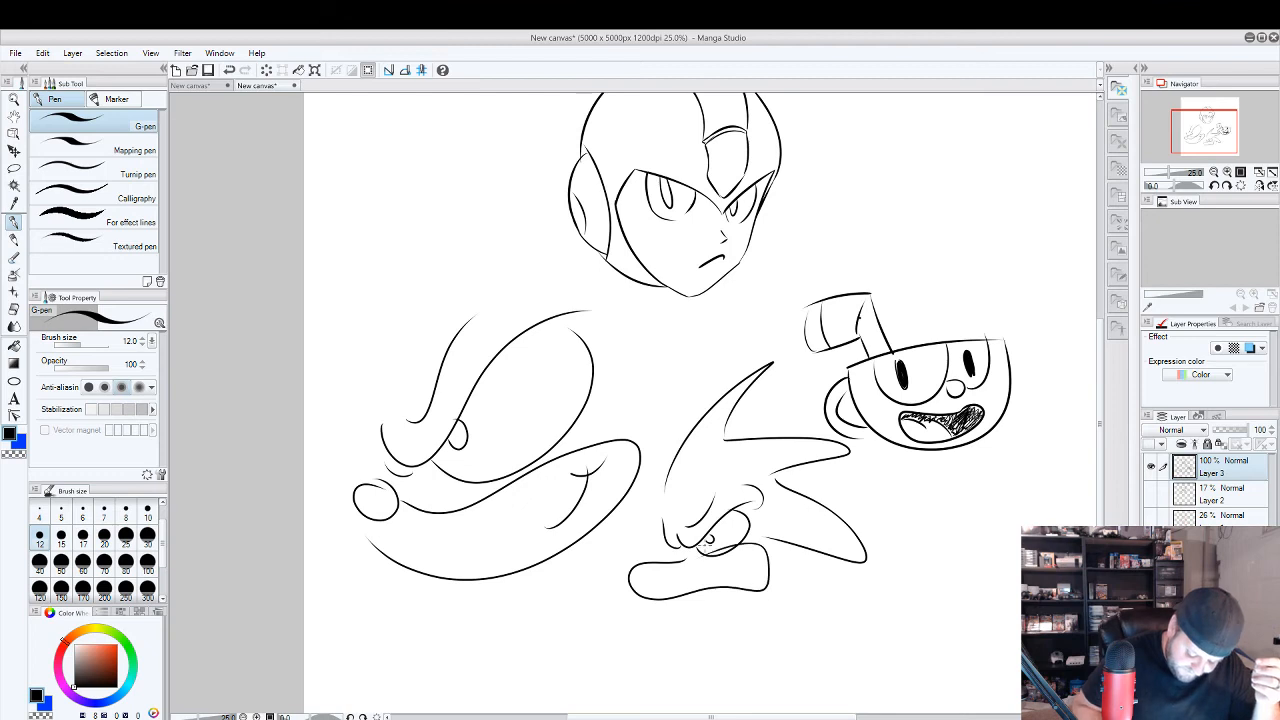
Undo the strokes of the small spiky head.
{"action": "key", "text": "ctrl+z"}
{"action": "key", "text": "ctrl+z"}
{"action": "key", "text": "ctrl+z"}
{"action": "key", "text": "ctrl+z"}
{"action": "key", "text": "ctrl+z"}
{"action": "key", "text": "ctrl+z"}
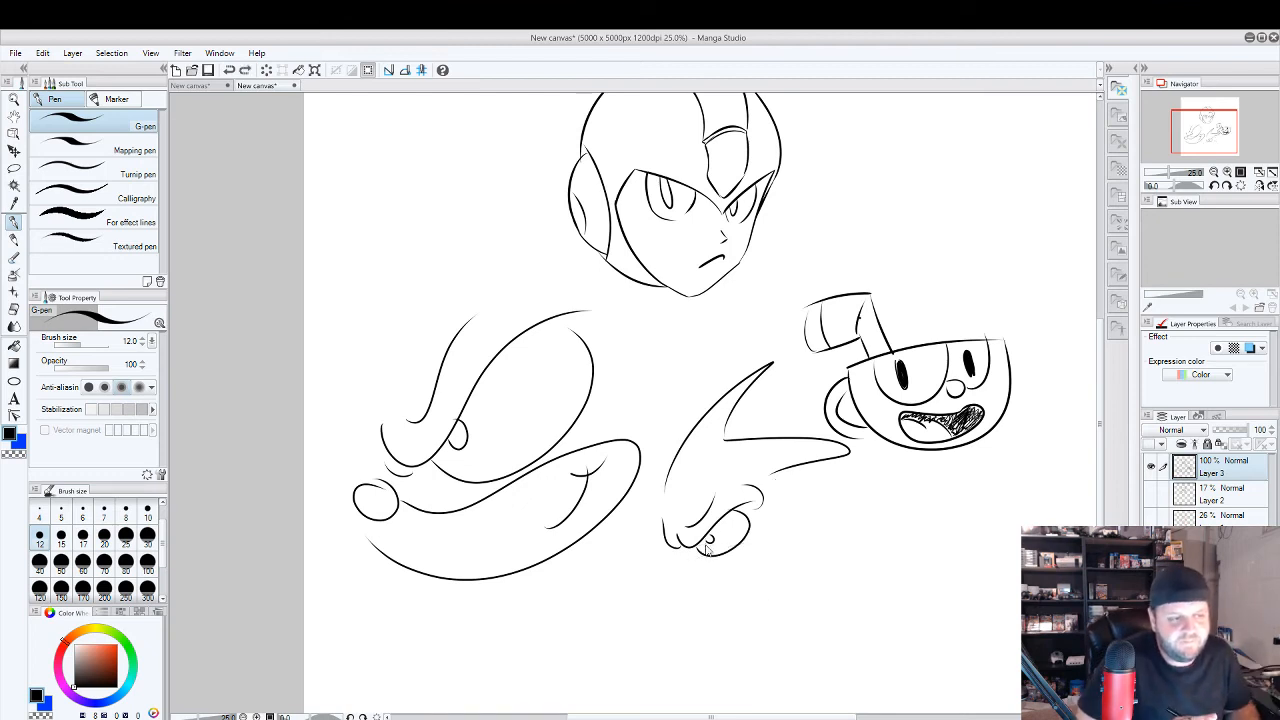
{"action": "key", "text": "ctrl+z"}
{"action": "key", "text": "ctrl+z"}
{"action": "key", "text": "ctrl+z"}
{"action": "key", "text": "ctrl+z"}
{"action": "key", "text": "ctrl+z"}
{"action": "key", "text": "ctrl+z"}
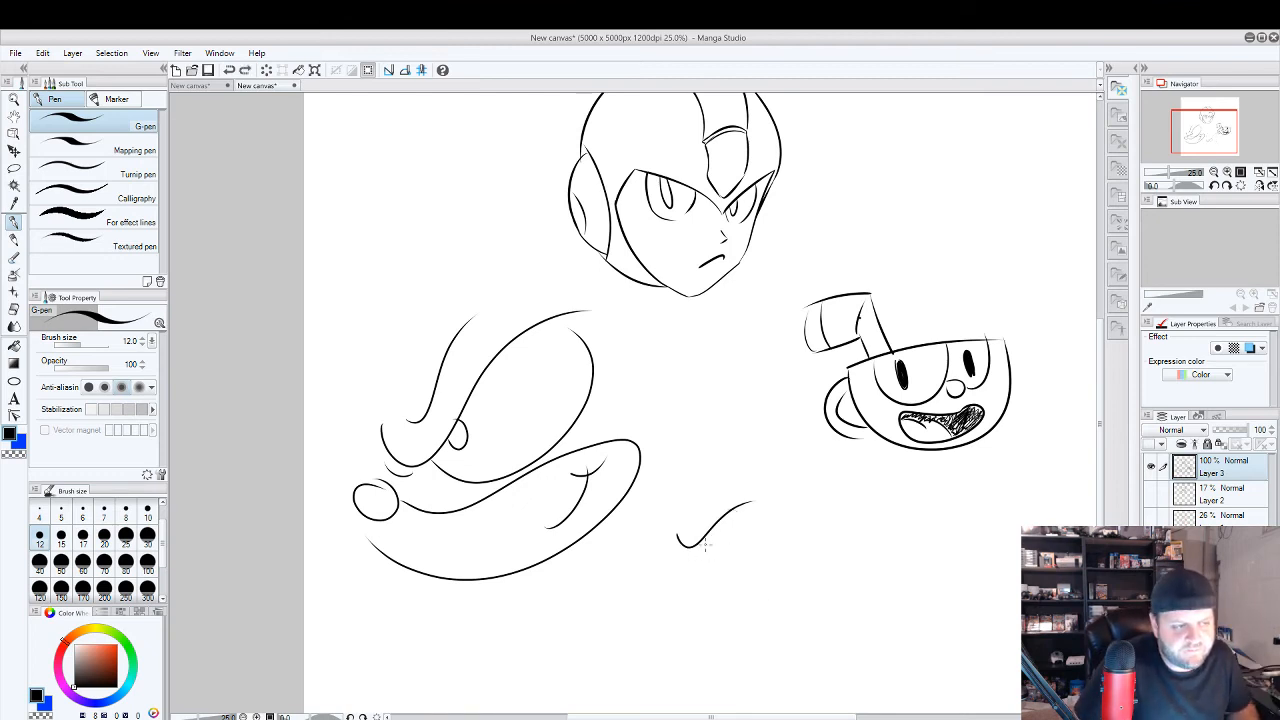
Sketch two small cup-shaped heads below Cuphead, one with tiny round eyes and one with large eye sockets and a wide mouth.
{"action": "scroll", "coordinate": [705, 545], "scroll_direction": "up", "scroll_amount": 1}
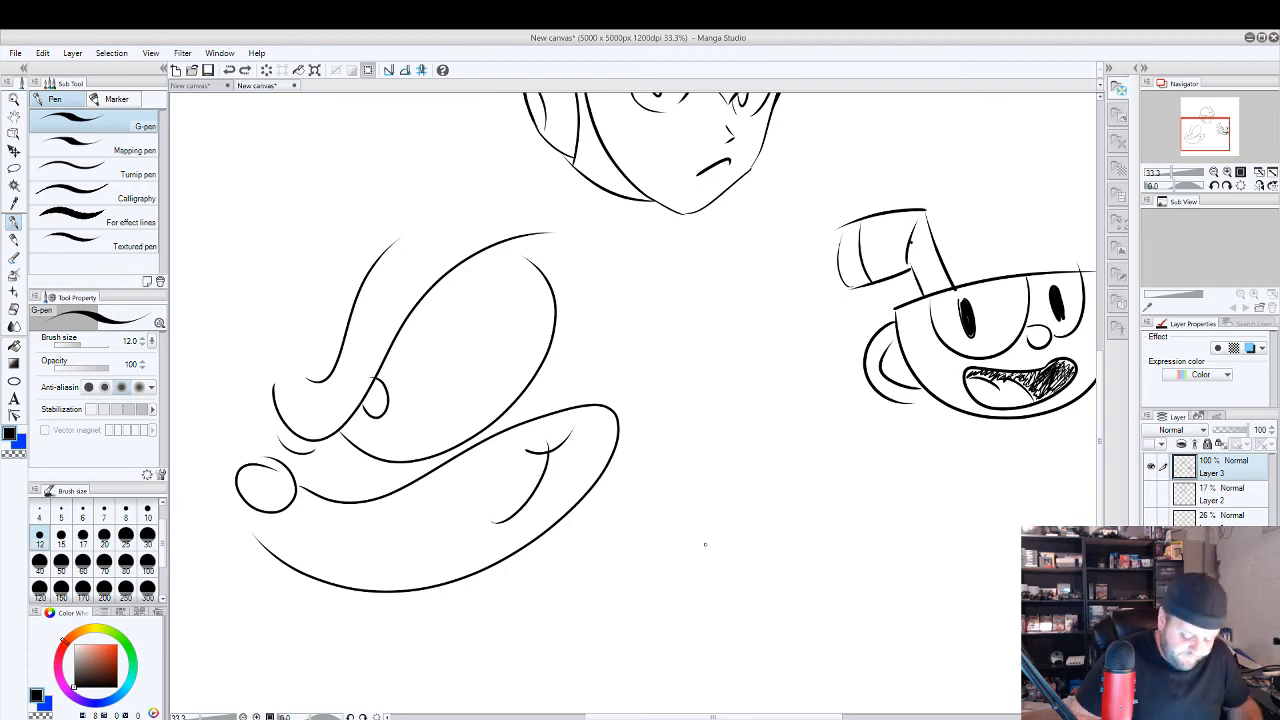
{"action": "left_click_drag", "start_coordinate": [887, 493], "coordinate": [742, 473]}
{"action": "mouse_move", "coordinate": [588, 511]}
{"action": "left_mouse_down"}
{"action": "mouse_move", "coordinate": [643, 580]}
{"action": "mouse_move", "coordinate": [715, 495]}
{"action": "mouse_move", "coordinate": [590, 510]}
{"action": "mouse_move", "coordinate": [653, 534]}
{"action": "mouse_move", "coordinate": [696, 526]}
{"action": "mouse_move", "coordinate": [698, 572]}
{"action": "left_mouse_up"}
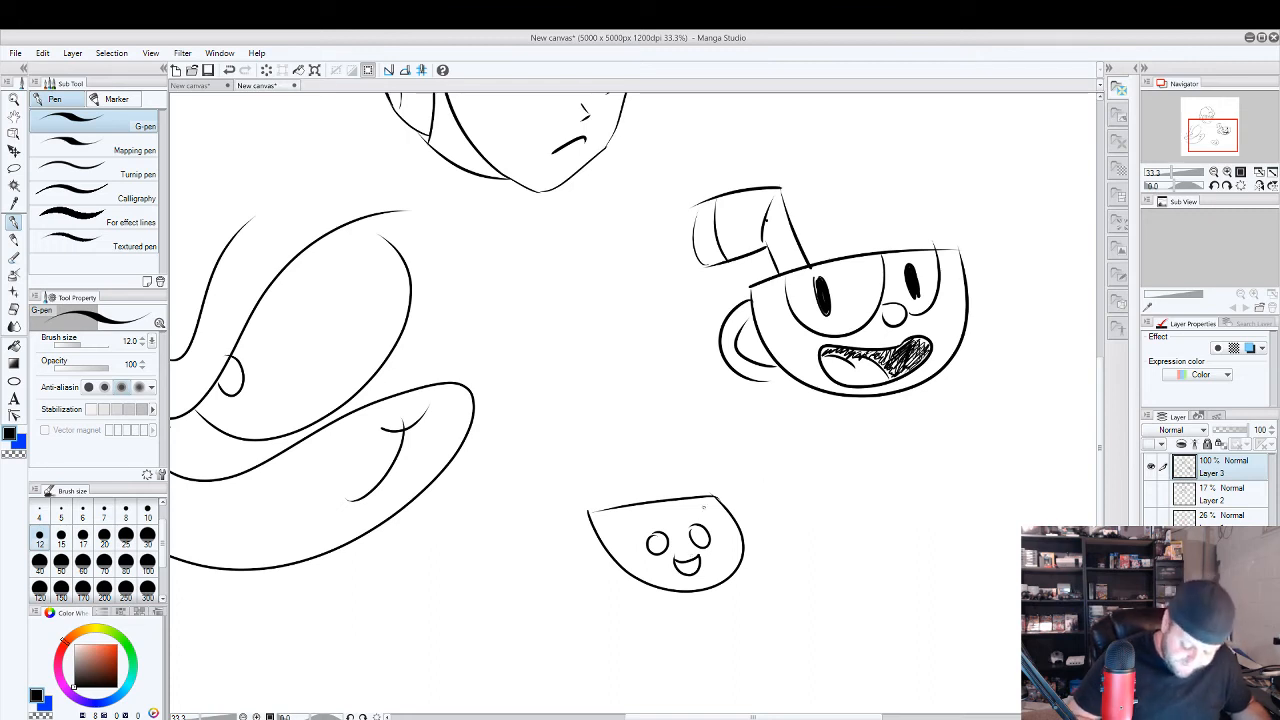
{"action": "mouse_move", "coordinate": [800, 497]}
{"action": "left_mouse_down"}
{"action": "mouse_move", "coordinate": [815, 552]}
{"action": "mouse_move", "coordinate": [988, 482]}
{"action": "mouse_move", "coordinate": [800, 497]}
{"action": "mouse_move", "coordinate": [932, 492]}
{"action": "left_mouse_up"}
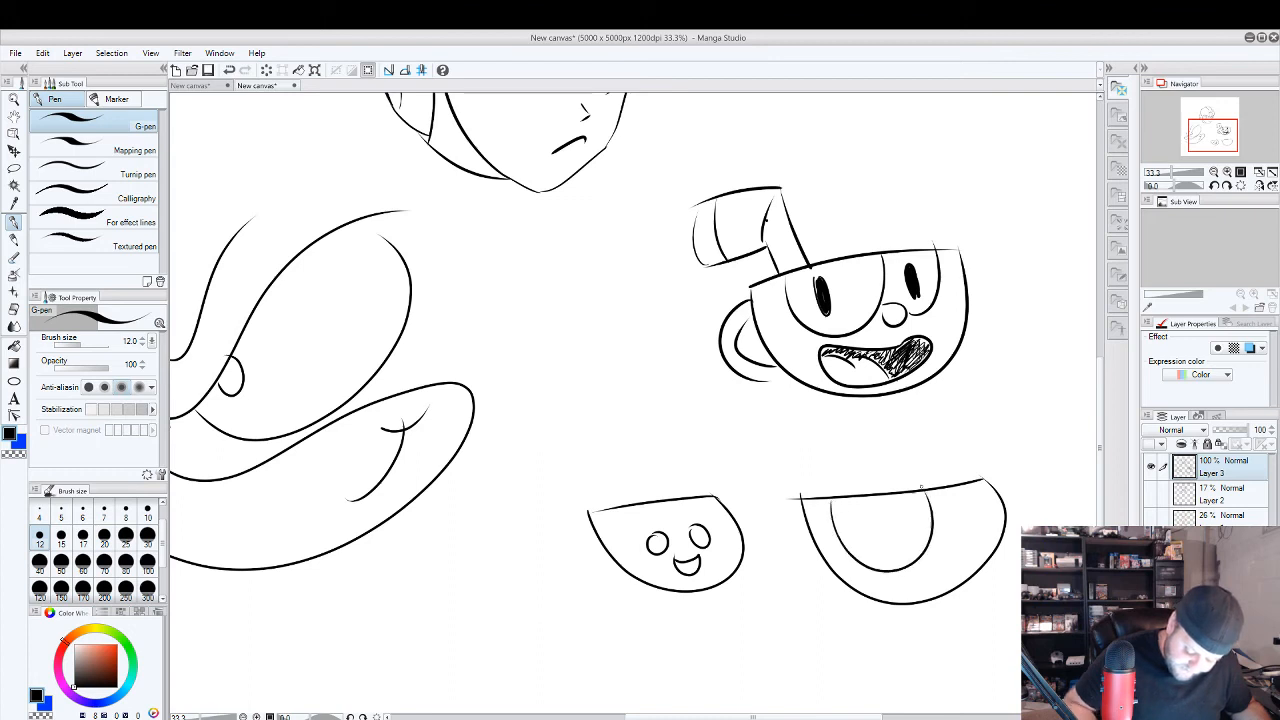
{"action": "left_click_drag", "start_coordinate": [931, 536], "coordinate": [990, 494]}
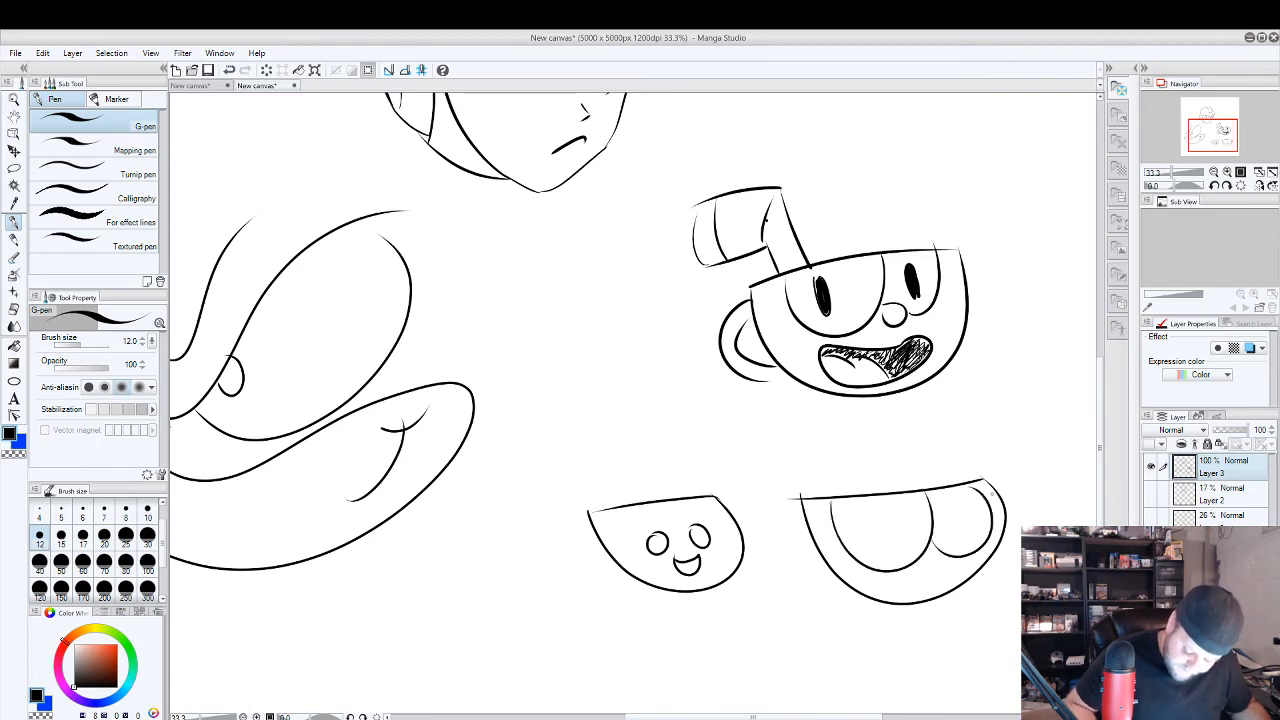
{"action": "left_click_drag", "start_coordinate": [877, 521], "coordinate": [882, 539]}
{"action": "left_click_drag", "start_coordinate": [963, 512], "coordinate": [969, 522]}
{"action": "mouse_move", "coordinate": [876, 576]}
{"action": "left_mouse_down"}
{"action": "mouse_move", "coordinate": [940, 597]}
{"action": "mouse_move", "coordinate": [872, 588]}
{"action": "left_mouse_up"}
{"action": "mouse_move", "coordinate": [942, 546]}
{"action": "left_mouse_down"}
{"action": "mouse_move", "coordinate": [938, 562]}
{"action": "mouse_move", "coordinate": [927, 552]}
{"action": "left_mouse_up"}
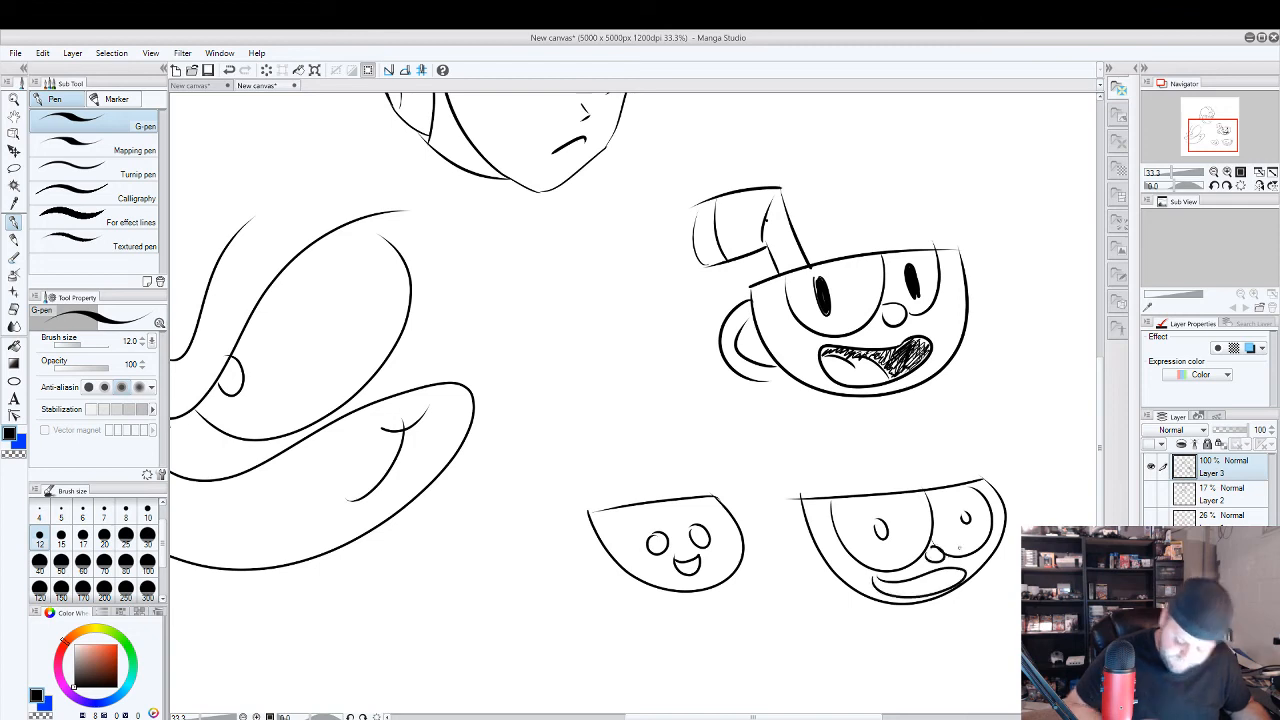
Undo all strokes of the two small cup-shaped heads.
{"action": "key", "text": "ctrl+z"}
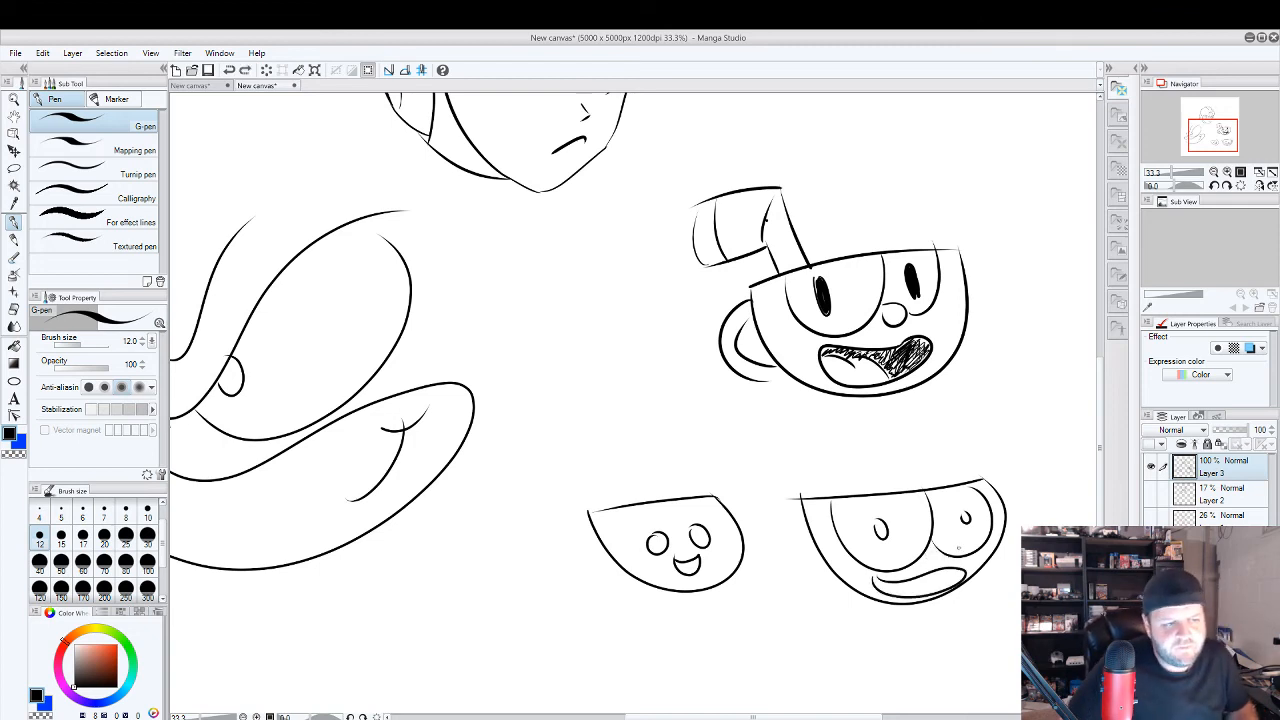
{"action": "key", "text": "ctrl+z"}
{"action": "key", "text": "ctrl+z"}
{"action": "key", "text": "ctrl+z"}
{"action": "key", "text": "ctrl+z"}
{"action": "key", "text": "ctrl+z"}
{"action": "key", "text": "ctrl+z"}
{"action": "key", "text": "ctrl+z"}
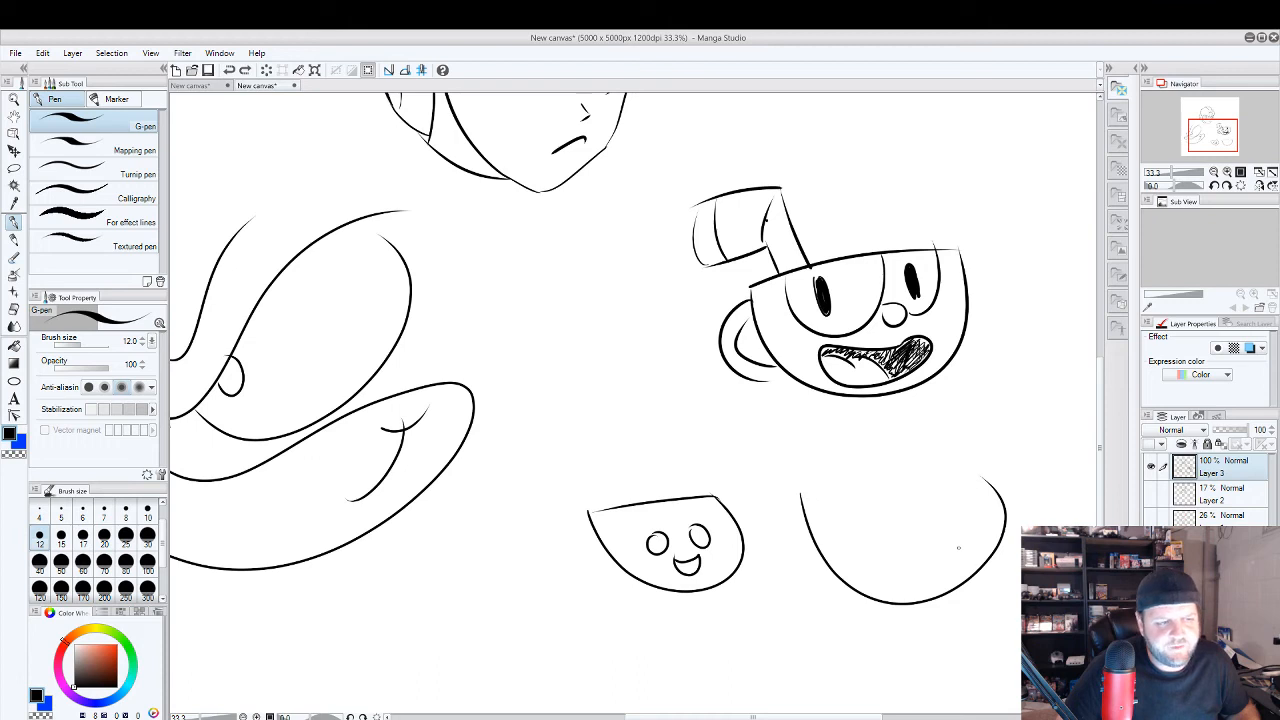
{"action": "key", "text": "ctrl+z"}
{"action": "key", "text": "ctrl+z"}
{"action": "key", "text": "ctrl+z"}
{"action": "key", "text": "ctrl+z"}
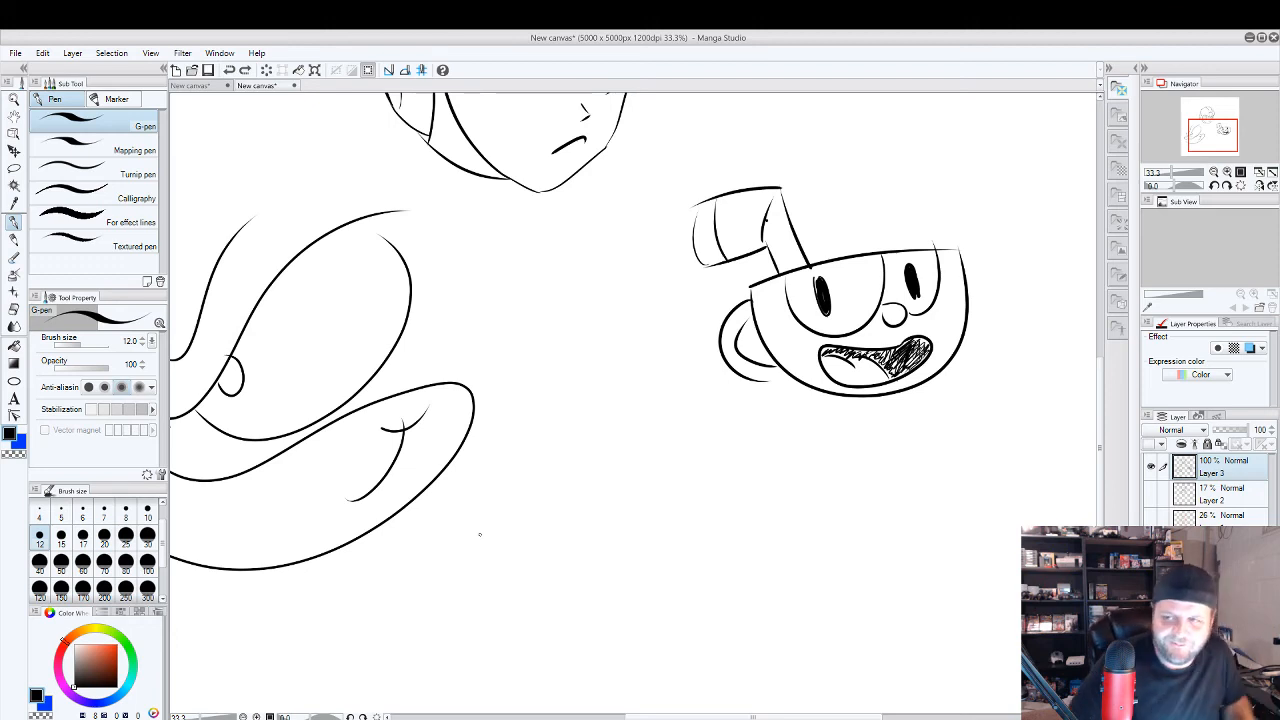
Set the G-pen to size 15, add crease lines beneath and behind the large face's eye, and fill in its pupil.
{"action": "left_click_drag", "start_coordinate": [574, 503], "coordinate": [701, 497]}
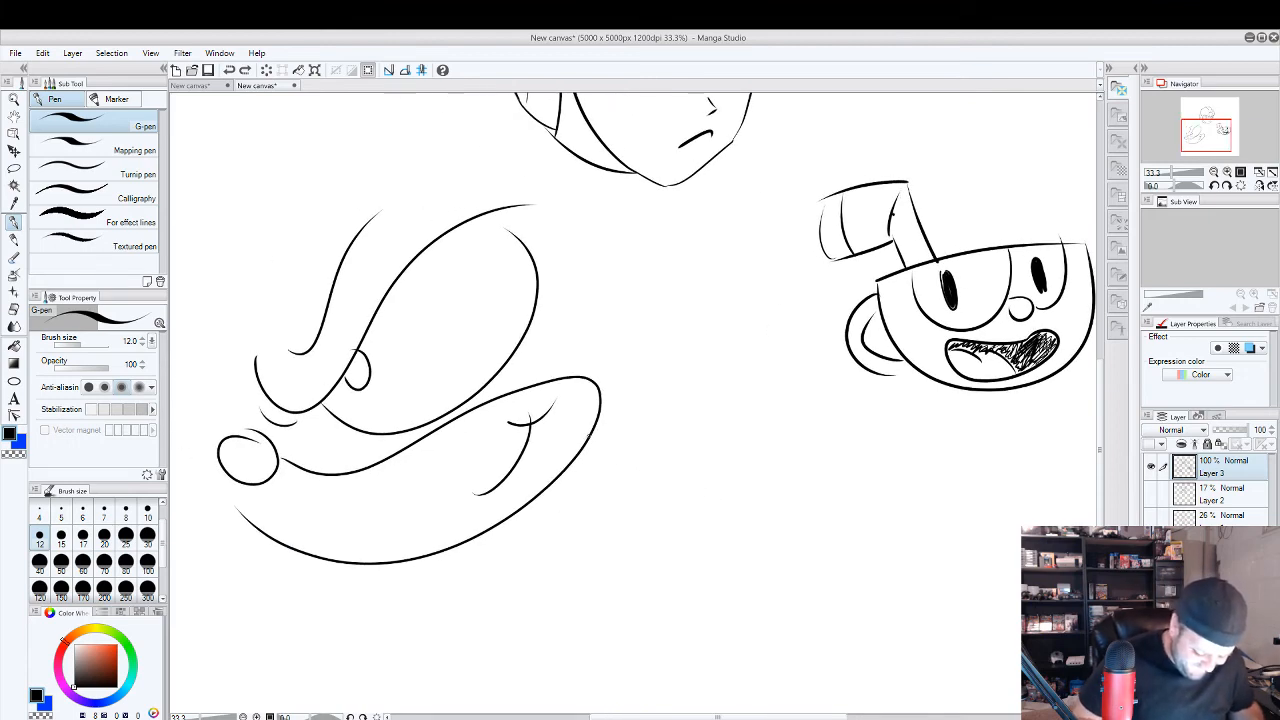
{"action": "key", "text": "ctrl+minus"}
{"action": "left_click_drag", "start_coordinate": [613, 507], "coordinate": [790, 472]}
{"action": "key", "text": "bracketright"}
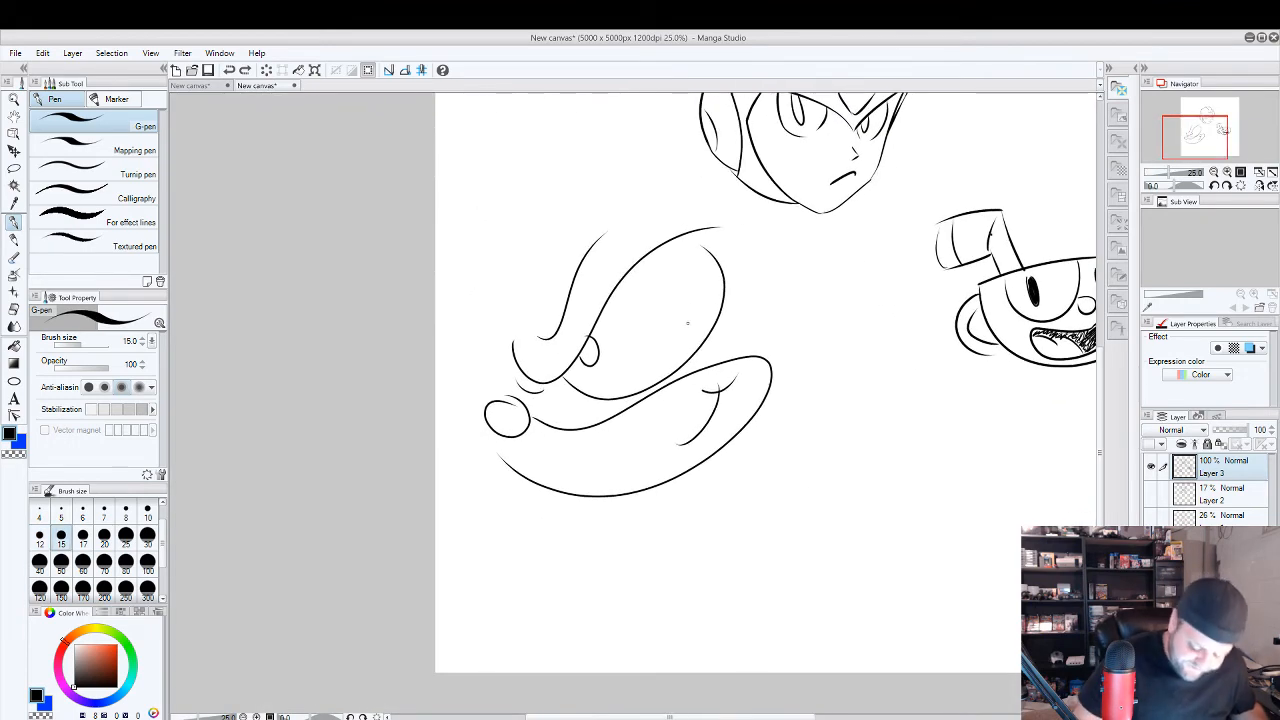
{"action": "left_click_drag", "start_coordinate": [566, 391], "coordinate": [612, 408]}
{"action": "left_click_drag", "start_coordinate": [697, 366], "coordinate": [737, 289]}
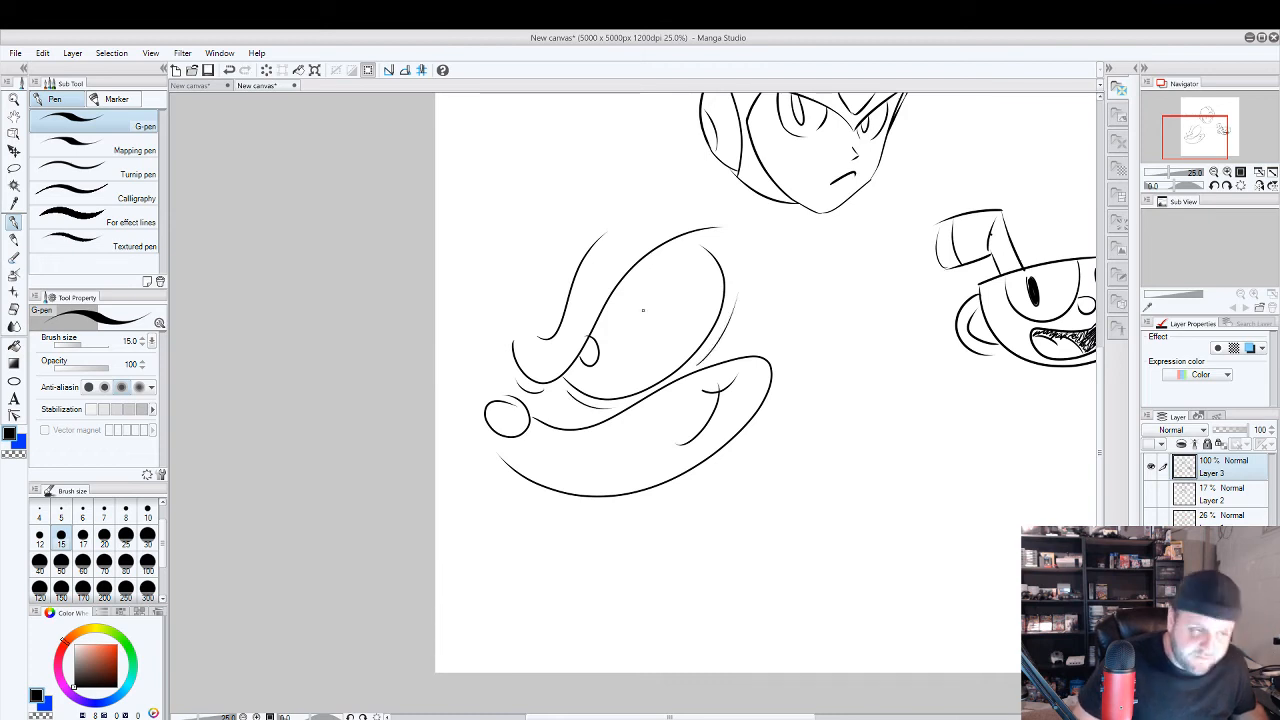
{"action": "mouse_move", "coordinate": [582, 345]}
{"action": "left_mouse_down"}
{"action": "mouse_move", "coordinate": [596, 364]}
{"action": "mouse_move", "coordinate": [588, 350]}
{"action": "left_mouse_up"}
Try jagged vein lines across the large face's eye, and undo them.
{"action": "mouse_move", "coordinate": [706, 327]}
{"action": "left_mouse_down"}
{"action": "mouse_move", "coordinate": [639, 351]}
{"action": "mouse_move", "coordinate": [644, 281]}
{"action": "mouse_move", "coordinate": [617, 324]}
{"action": "left_mouse_up"}
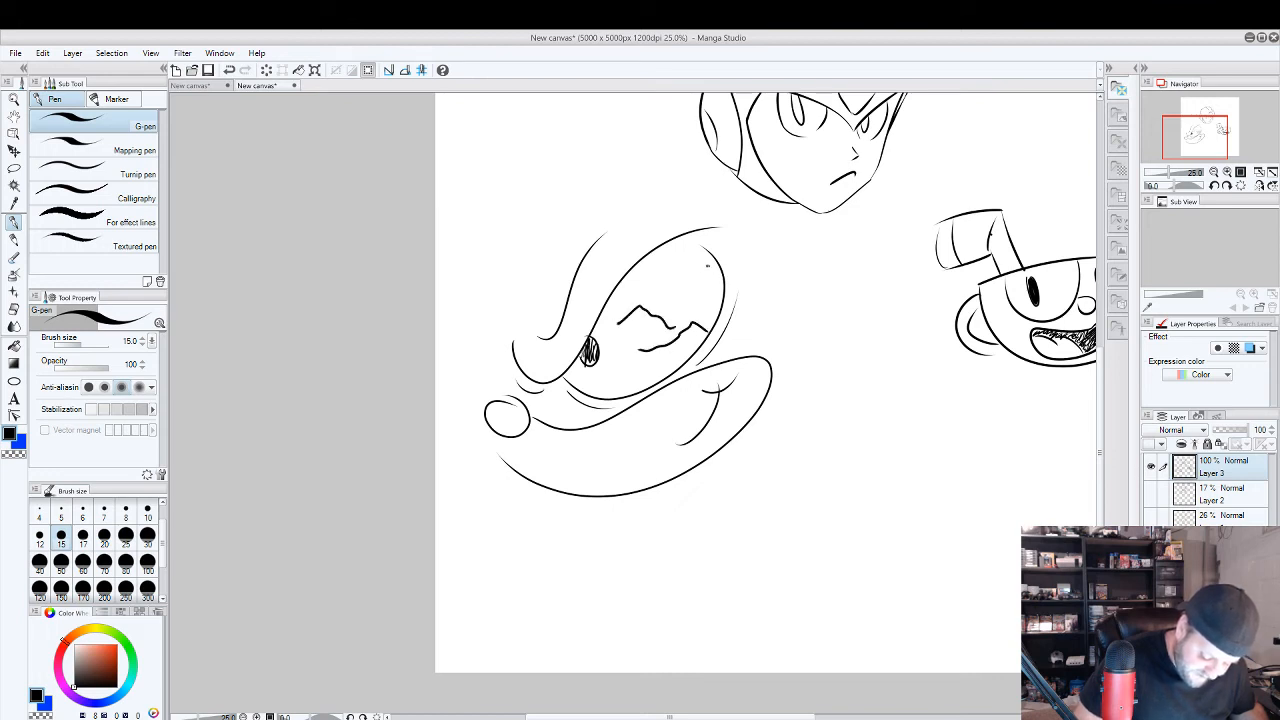
{"action": "mouse_move", "coordinate": [707, 265]}
{"action": "left_mouse_down"}
{"action": "mouse_move", "coordinate": [656, 287]}
{"action": "mouse_move", "coordinate": [682, 312]}
{"action": "left_mouse_up"}
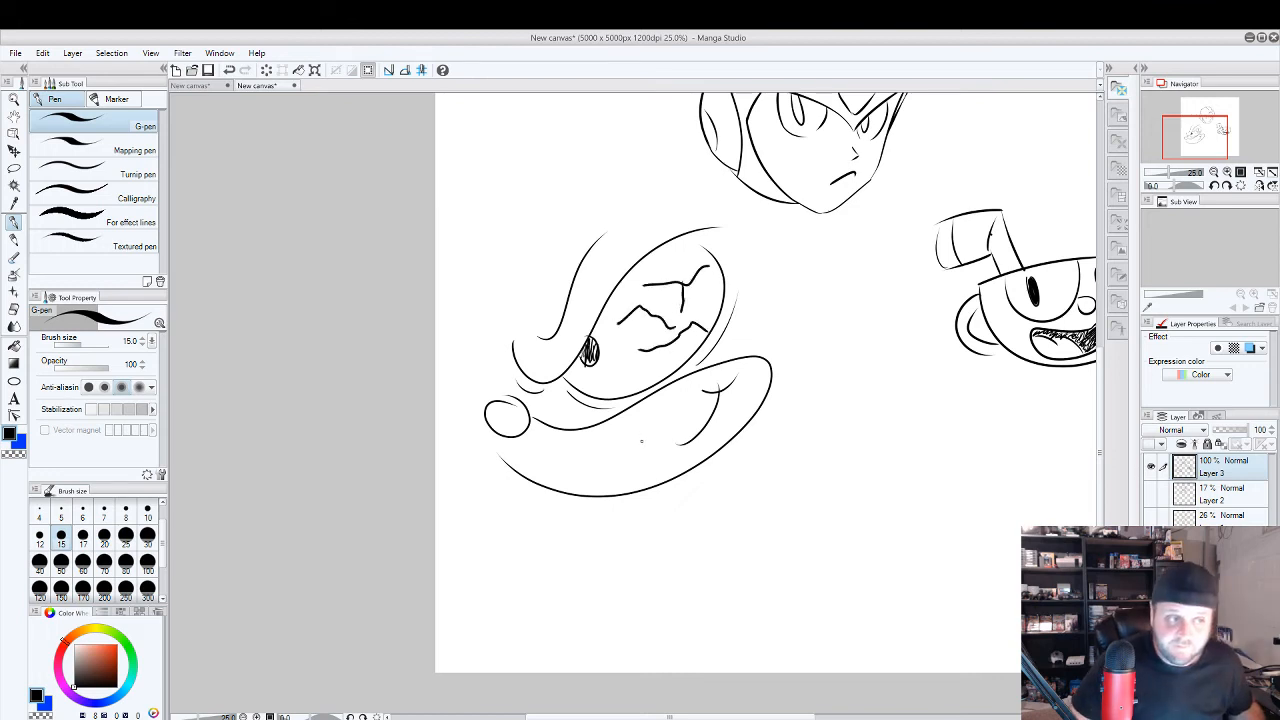
{"action": "key", "text": "ctrl+z"}
{"action": "key", "text": "ctrl+z"}
{"action": "key", "text": "ctrl+z"}
{"action": "key", "text": "ctrl+z"}
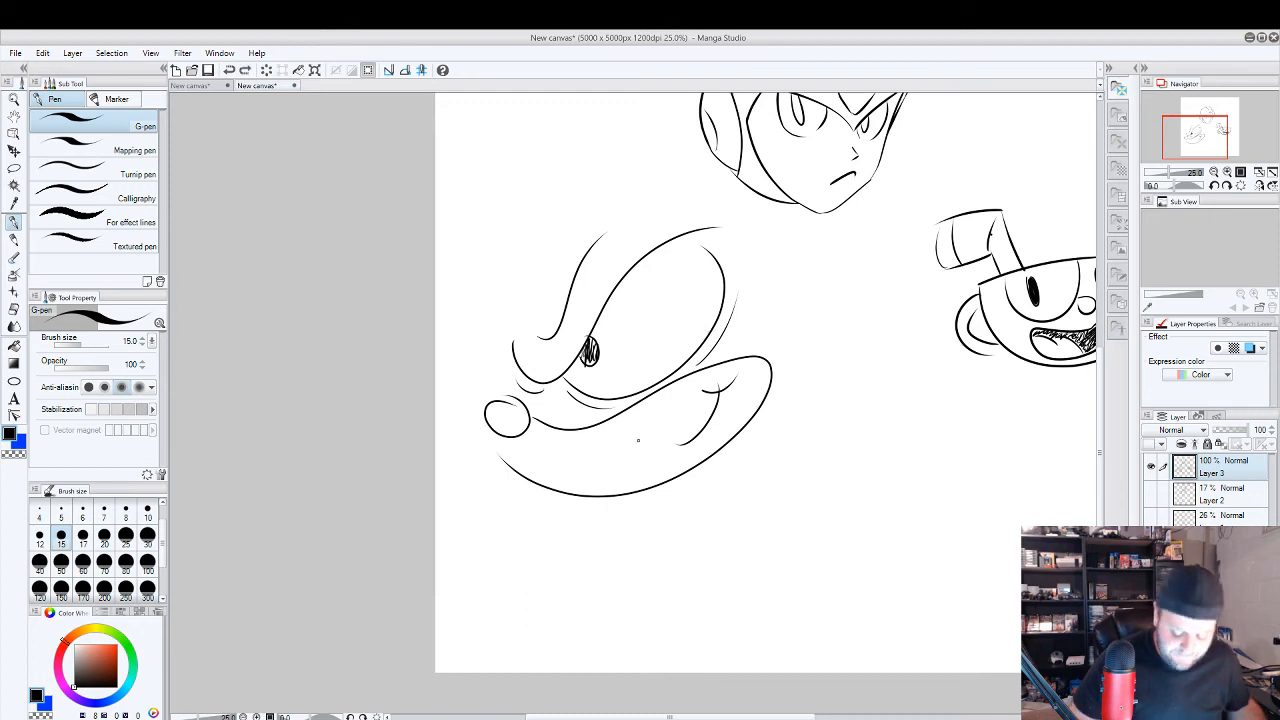
Create a new blank canvas of 5000 x 5000 px at 1200 dpi.
{"action": "left_click_drag", "start_coordinate": [885, 422], "coordinate": [760, 537]}
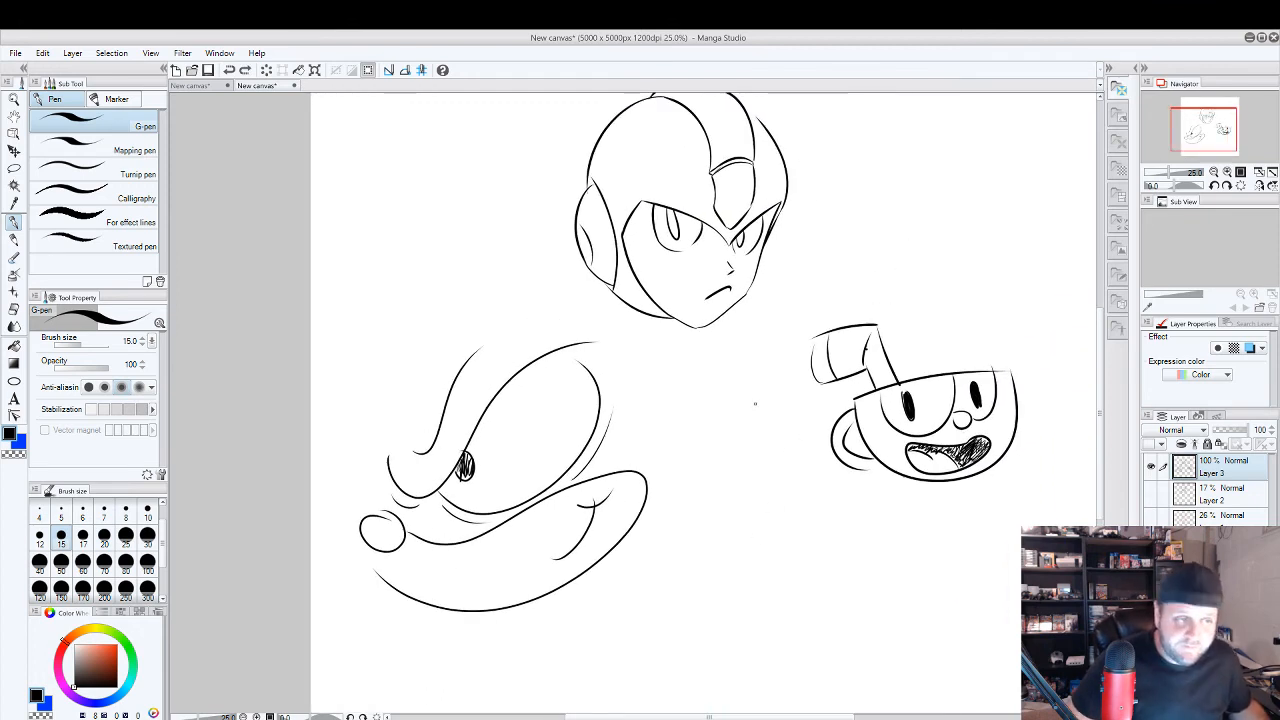
{"action": "left_click_drag", "start_coordinate": [750, 394], "coordinate": [729, 432]}
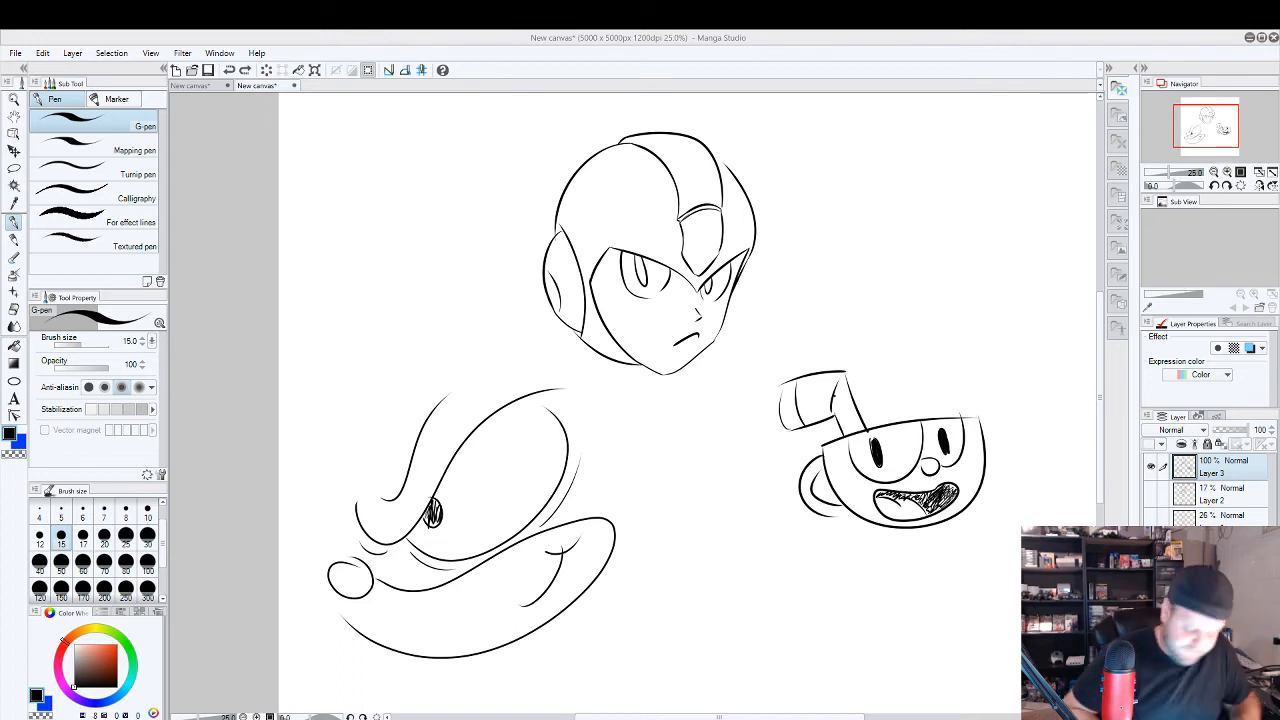
{"action": "left_click", "coordinate": [24, 52]}
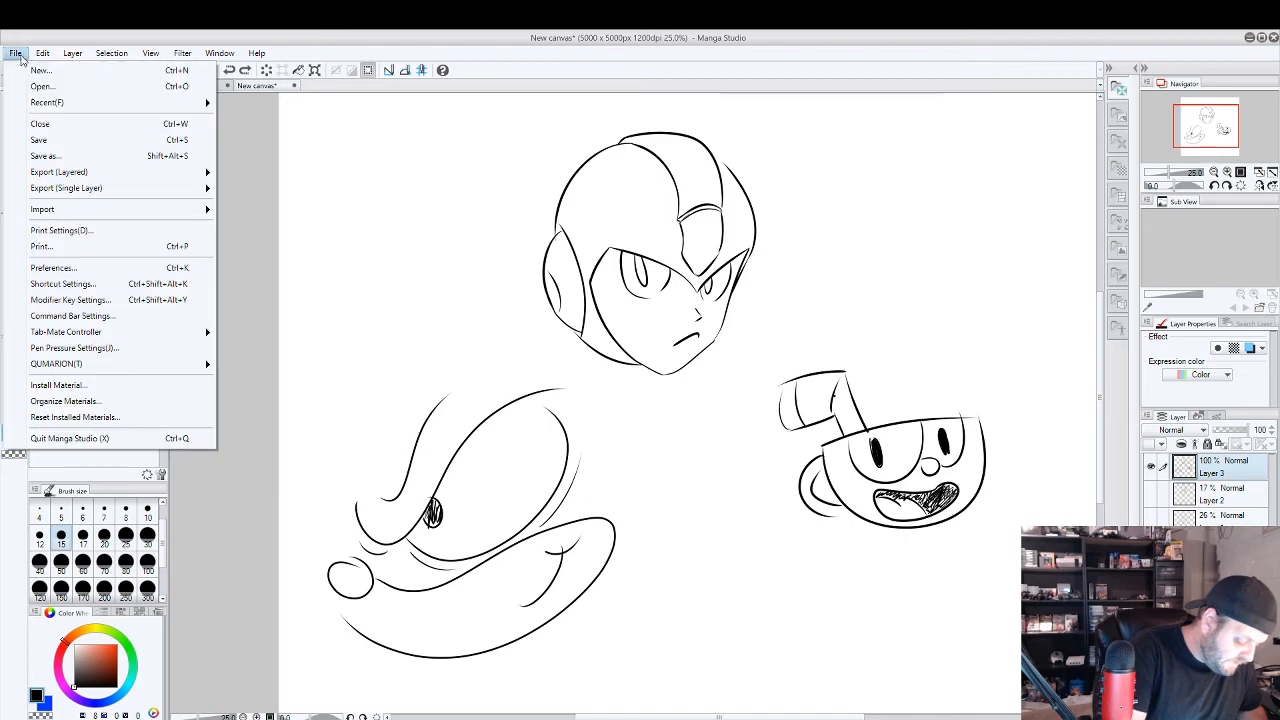
{"action": "left_click", "coordinate": [40, 70]}
{"action": "left_click", "coordinate": [716, 259]}
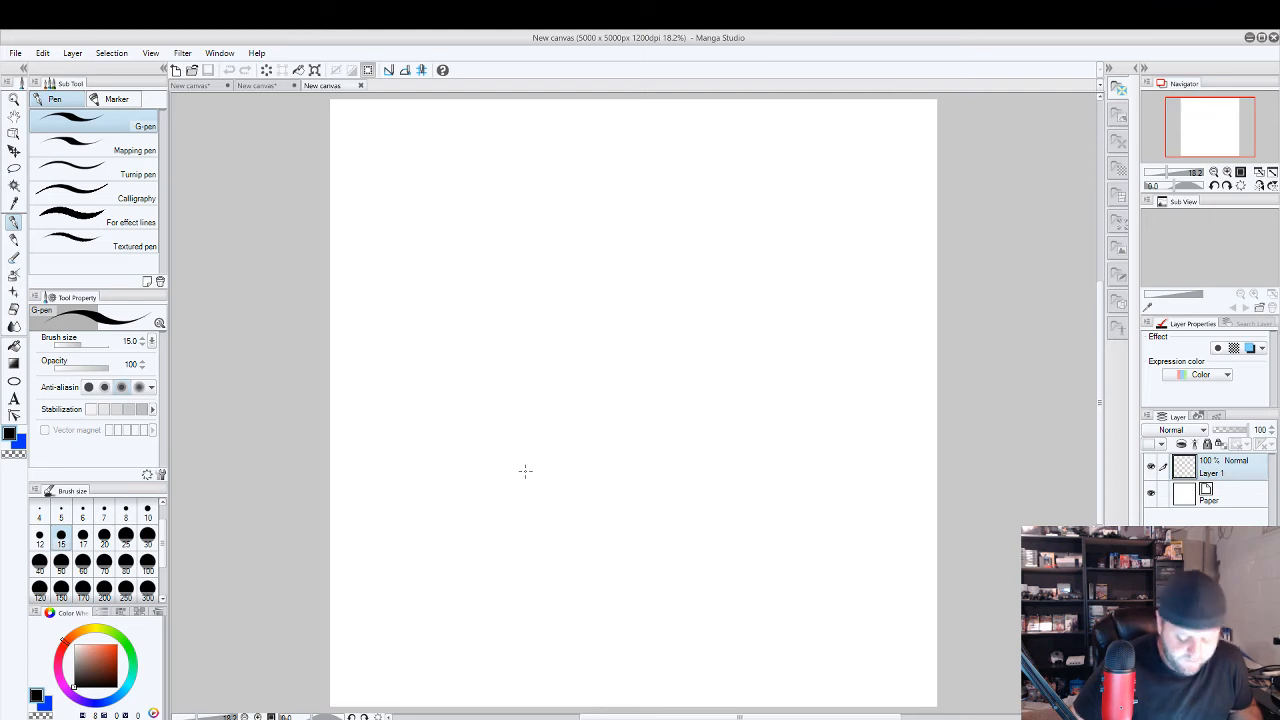
Sketch an almond-shaped eye with a curved iris and a hatched pupil just right of the canvas centre.
{"action": "scroll", "coordinate": [632, 337], "scroll_direction": "up", "scroll_amount": 1}
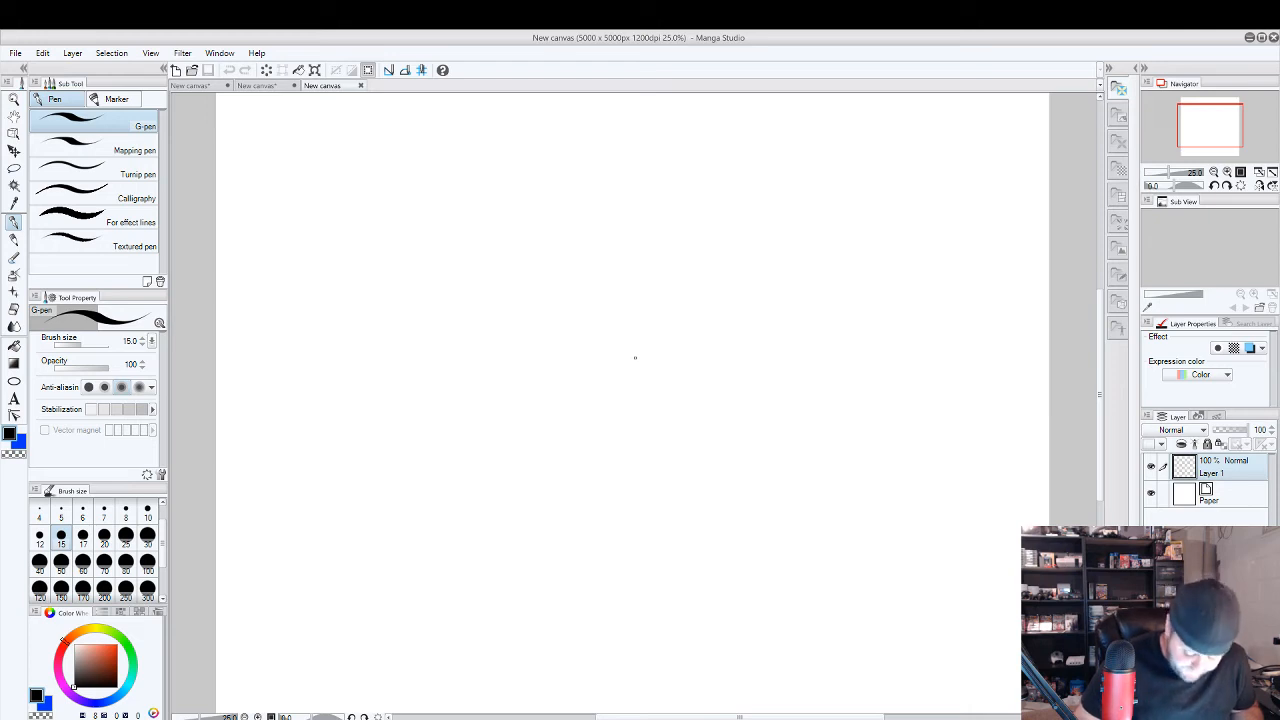
{"action": "mouse_move", "coordinate": [629, 389]}
{"action": "left_mouse_down"}
{"action": "mouse_move", "coordinate": [655, 349]}
{"action": "mouse_move", "coordinate": [631, 381]}
{"action": "mouse_move", "coordinate": [648, 356]}
{"action": "mouse_move", "coordinate": [705, 347]}
{"action": "mouse_move", "coordinate": [736, 367]}
{"action": "mouse_move", "coordinate": [714, 353]}
{"action": "mouse_move", "coordinate": [645, 358]}
{"action": "mouse_move", "coordinate": [629, 393]}
{"action": "mouse_move", "coordinate": [680, 412]}
{"action": "mouse_move", "coordinate": [741, 368]}
{"action": "left_mouse_up"}
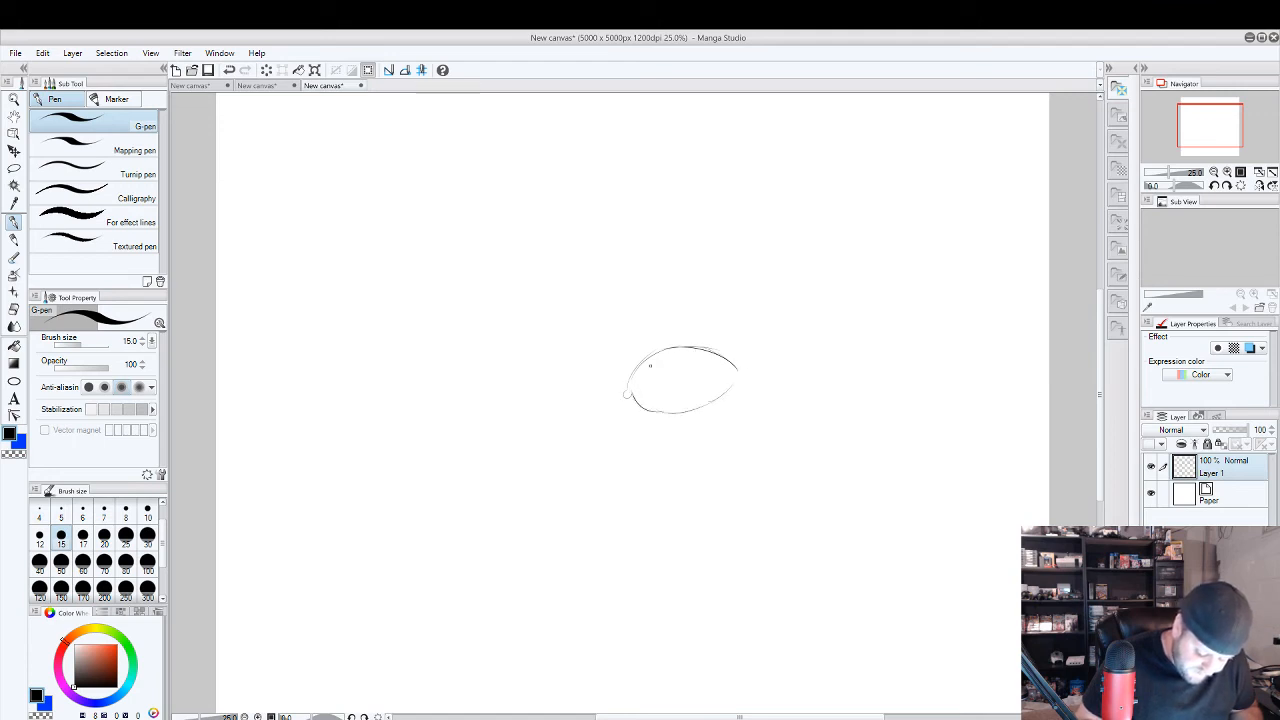
{"action": "mouse_move", "coordinate": [644, 368]}
{"action": "left_mouse_down"}
{"action": "mouse_move", "coordinate": [664, 410]}
{"action": "mouse_move", "coordinate": [713, 386]}
{"action": "mouse_move", "coordinate": [713, 363]}
{"action": "mouse_move", "coordinate": [711, 385]}
{"action": "mouse_move", "coordinate": [704, 352]}
{"action": "mouse_move", "coordinate": [708, 393]}
{"action": "mouse_move", "coordinate": [703, 353]}
{"action": "mouse_move", "coordinate": [661, 402]}
{"action": "left_mouse_up"}
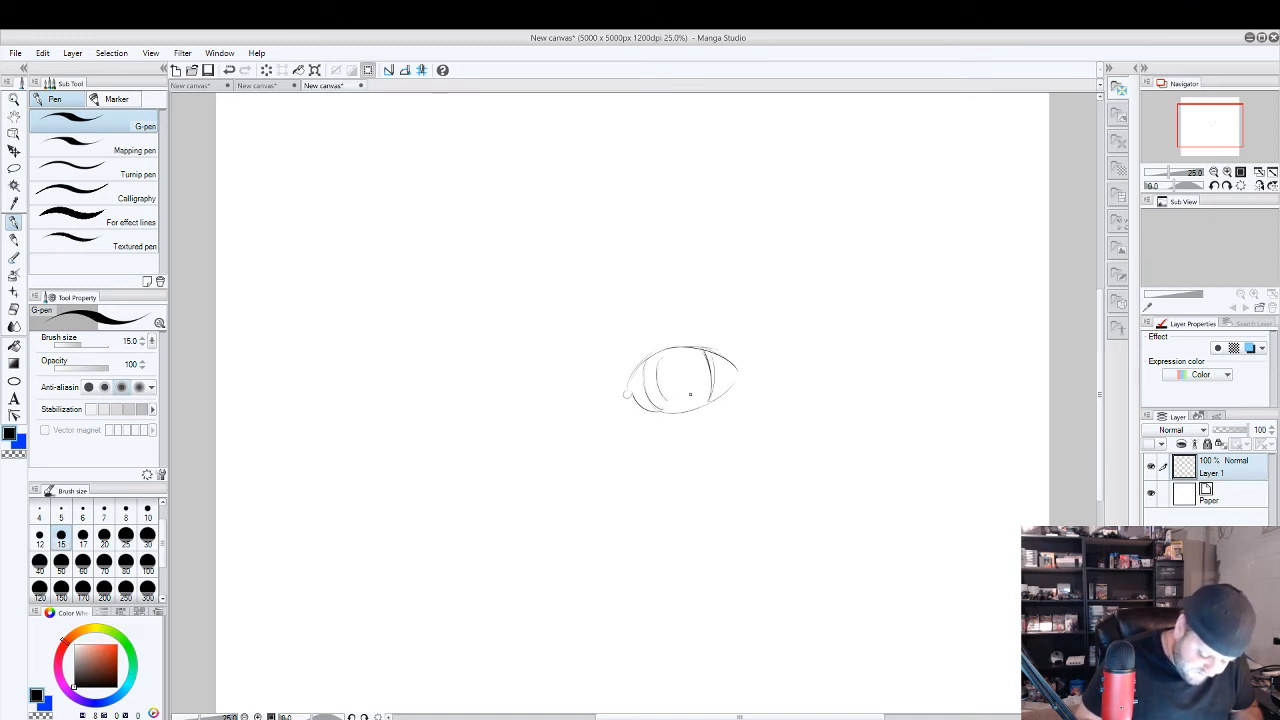
{"action": "mouse_move", "coordinate": [693, 355]}
{"action": "left_mouse_down"}
{"action": "mouse_move", "coordinate": [694, 392]}
{"action": "mouse_move", "coordinate": [690, 359]}
{"action": "mouse_move", "coordinate": [676, 355]}
{"action": "mouse_move", "coordinate": [697, 393]}
{"action": "mouse_move", "coordinate": [659, 380]}
{"action": "left_mouse_up"}
{"action": "left_click_drag", "start_coordinate": [668, 360], "coordinate": [697, 394]}
Draw lashes above and below the almond-shaped eye, undoing a trial upper-lid crease.
{"action": "left_click_drag", "start_coordinate": [733, 352], "coordinate": [636, 350]}
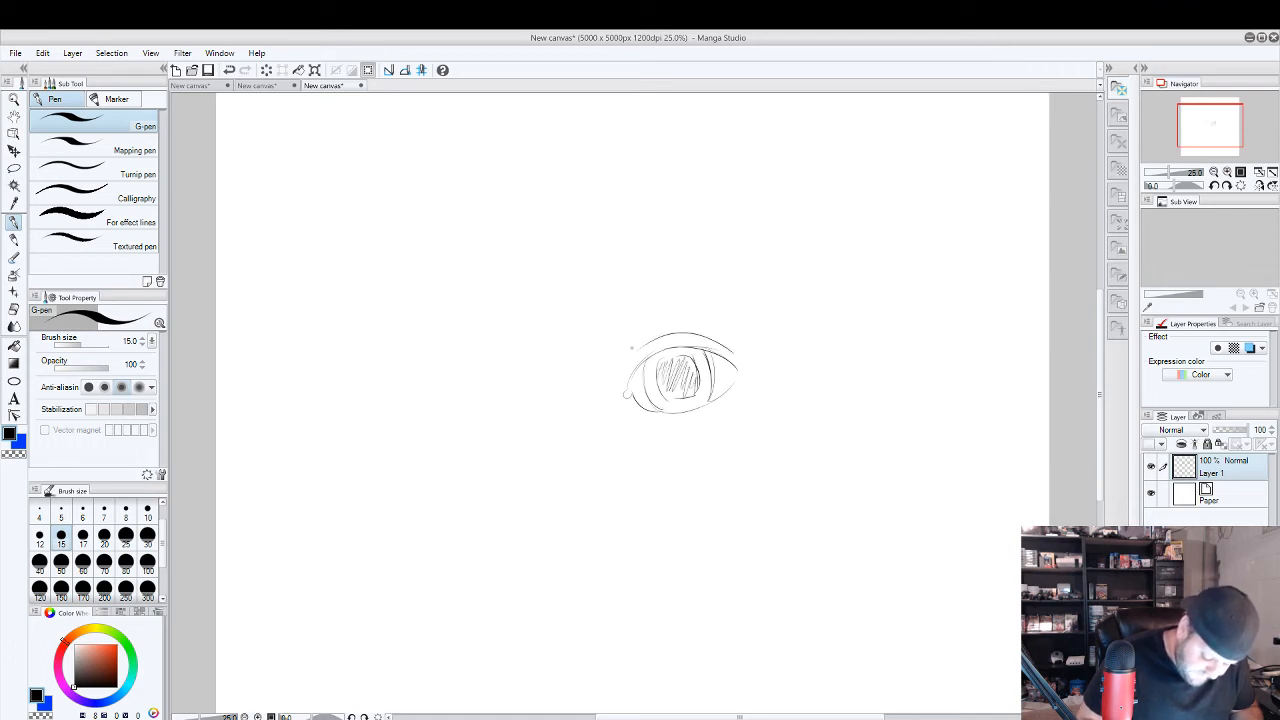
{"action": "key", "text": "ctrl+z"}
{"action": "mouse_move", "coordinate": [736, 354]}
{"action": "left_mouse_down"}
{"action": "mouse_move", "coordinate": [670, 346]}
{"action": "mouse_move", "coordinate": [621, 373]}
{"action": "mouse_move", "coordinate": [618, 348]}
{"action": "mouse_move", "coordinate": [666, 316]}
{"action": "mouse_move", "coordinate": [776, 337]}
{"action": "left_mouse_up"}
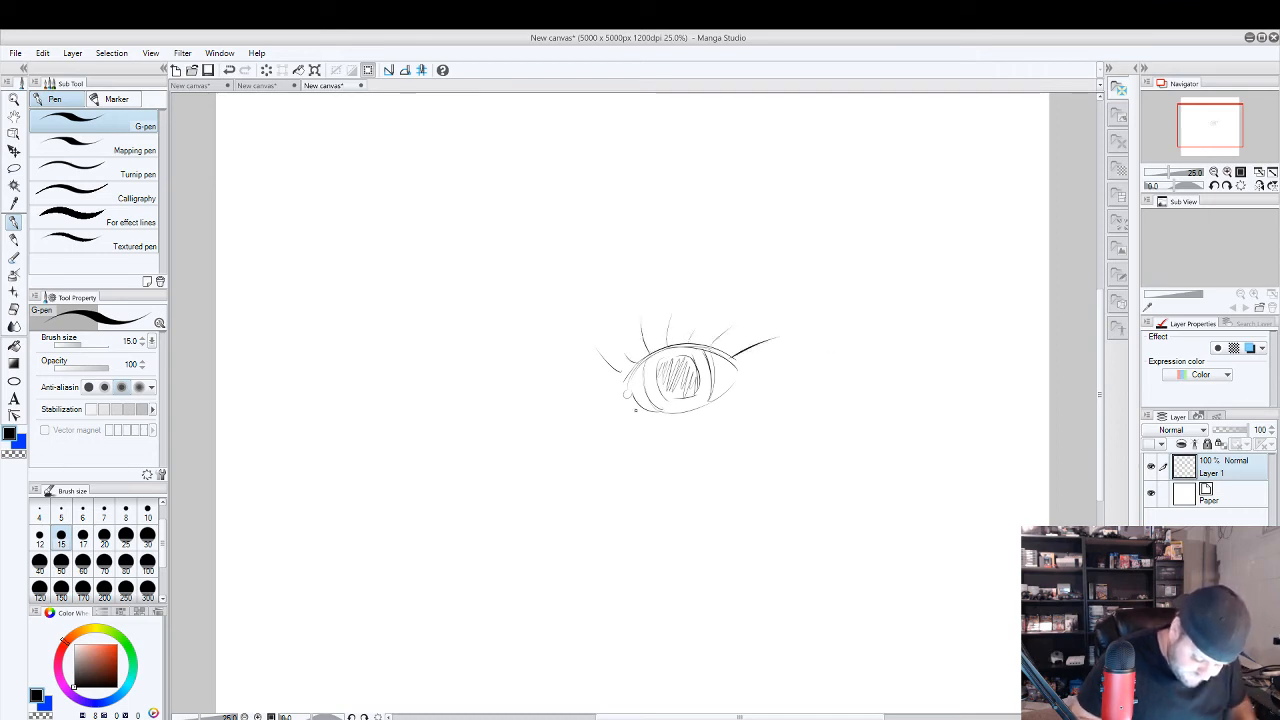
{"action": "mouse_move", "coordinate": [635, 408]}
{"action": "left_mouse_down"}
{"action": "mouse_move", "coordinate": [627, 440]}
{"action": "mouse_move", "coordinate": [643, 428]}
{"action": "left_mouse_up"}
{"action": "left_click_drag", "start_coordinate": [661, 412], "coordinate": [665, 431]}
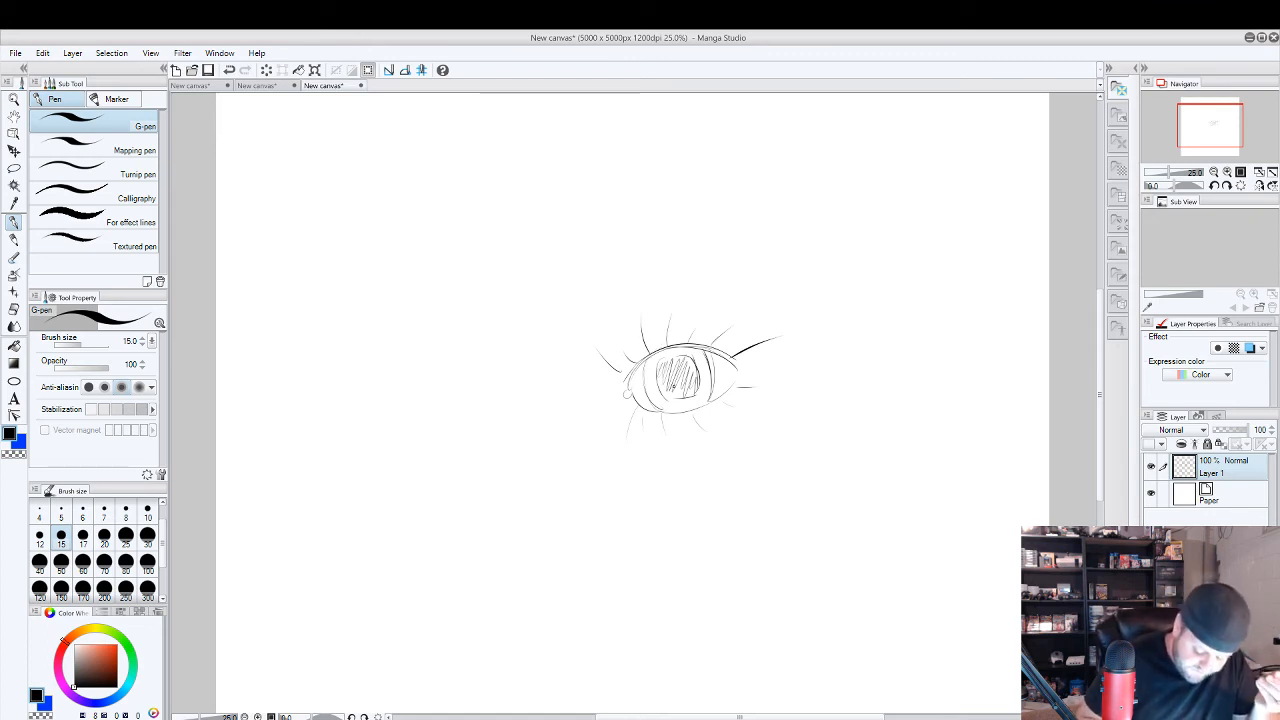
Darken the almond-shaped eye's pupil with denser hatching strokes.
{"action": "mouse_move", "coordinate": [664, 360]}
{"action": "left_mouse_down"}
{"action": "mouse_move", "coordinate": [660, 386]}
{"action": "mouse_move", "coordinate": [679, 386]}
{"action": "left_mouse_up"}
{"action": "mouse_move", "coordinate": [682, 362]}
{"action": "left_mouse_down"}
{"action": "mouse_move", "coordinate": [676, 398]}
{"action": "mouse_move", "coordinate": [688, 396]}
{"action": "left_mouse_up"}
{"action": "left_click_drag", "start_coordinate": [695, 364], "coordinate": [695, 396]}
{"action": "left_click_drag", "start_coordinate": [697, 372], "coordinate": [690, 394]}
{"action": "left_click_drag", "start_coordinate": [689, 362], "coordinate": [686, 396]}
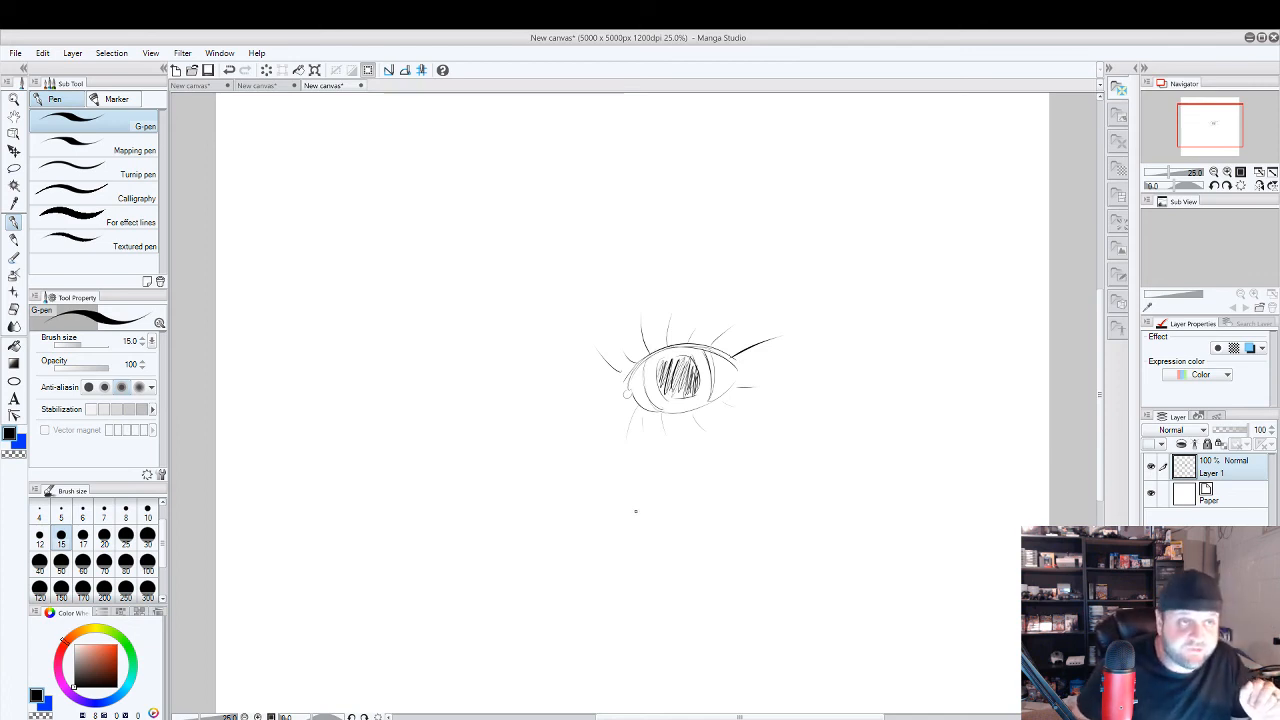
Draw a slanted, angular eye below the almond-shaped one, with a circular iris filled with hatching.
{"action": "mouse_move", "coordinate": [635, 532]}
{"action": "left_mouse_down"}
{"action": "mouse_move", "coordinate": [674, 485]}
{"action": "mouse_move", "coordinate": [744, 460]}
{"action": "left_mouse_up"}
{"action": "mouse_move", "coordinate": [642, 543]}
{"action": "left_mouse_down"}
{"action": "mouse_move", "coordinate": [737, 517]}
{"action": "mouse_move", "coordinate": [705, 523]}
{"action": "mouse_move", "coordinate": [749, 456]}
{"action": "left_mouse_up"}
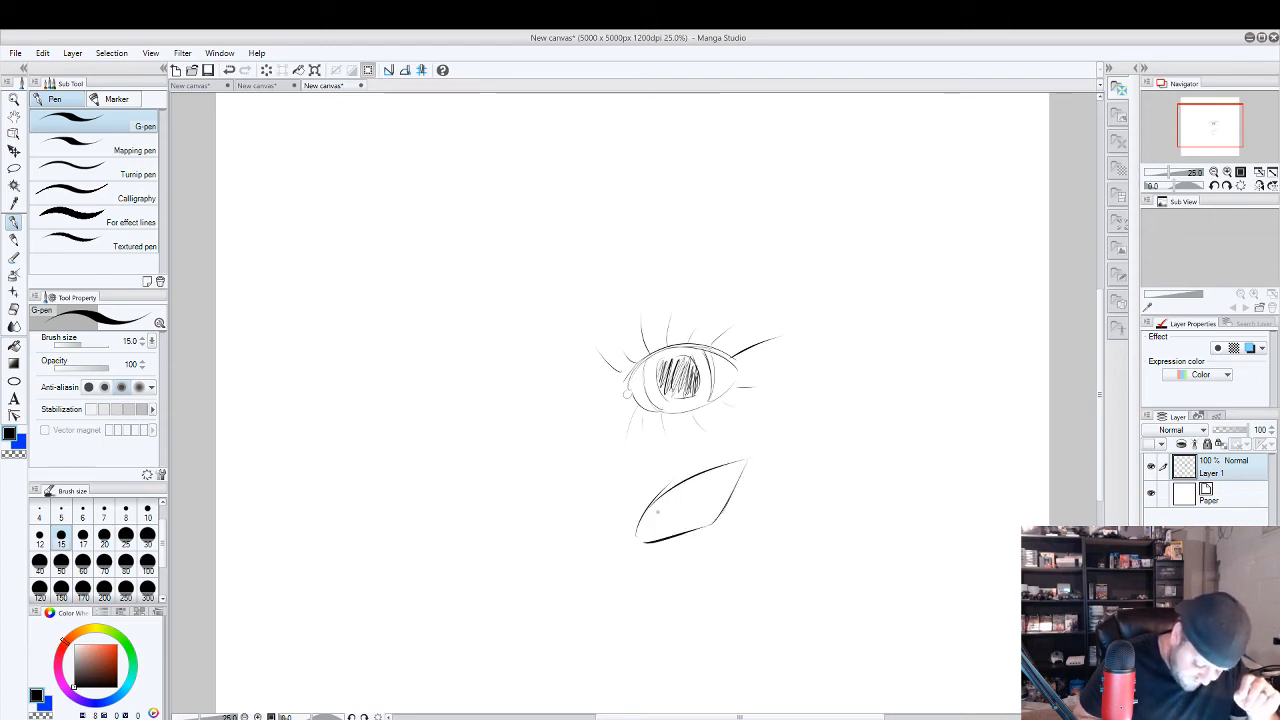
{"action": "left_click_drag", "start_coordinate": [686, 494], "coordinate": [684, 500]}
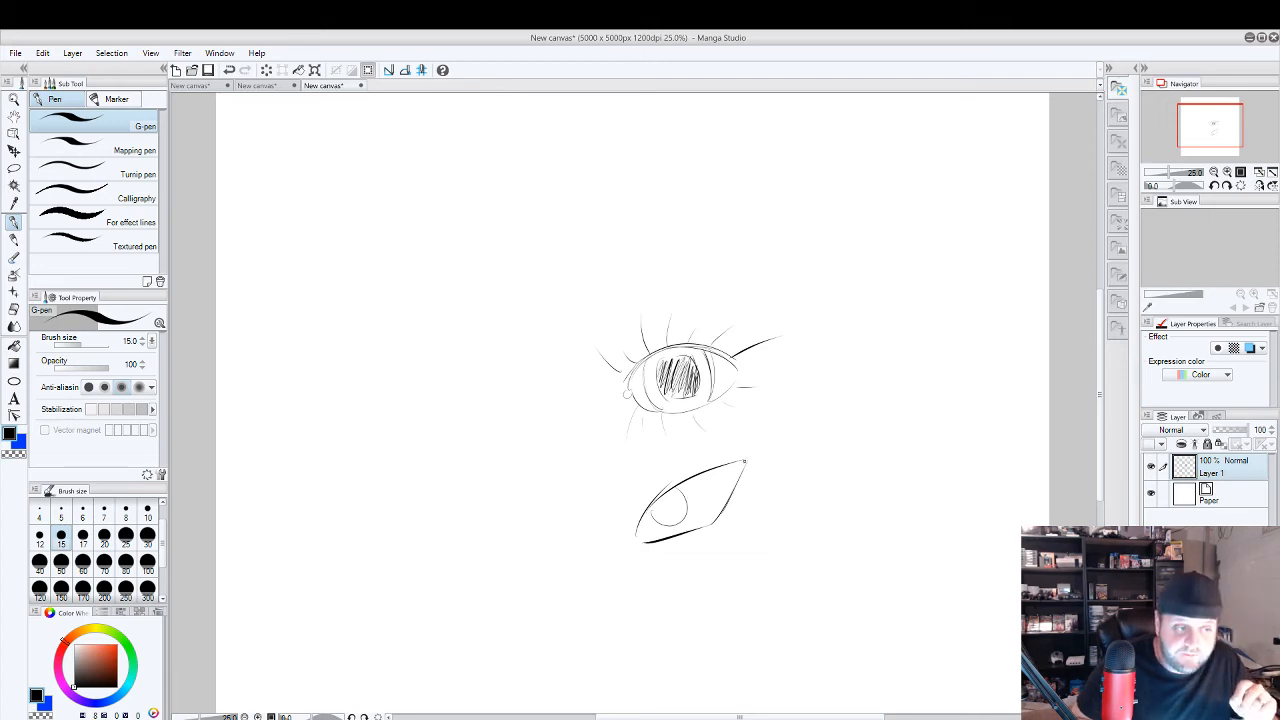
{"action": "mouse_move", "coordinate": [652, 511]}
{"action": "left_mouse_down"}
{"action": "mouse_move", "coordinate": [688, 500]}
{"action": "mouse_move", "coordinate": [676, 526]}
{"action": "mouse_move", "coordinate": [658, 522]}
{"action": "mouse_move", "coordinate": [672, 524]}
{"action": "left_mouse_up"}
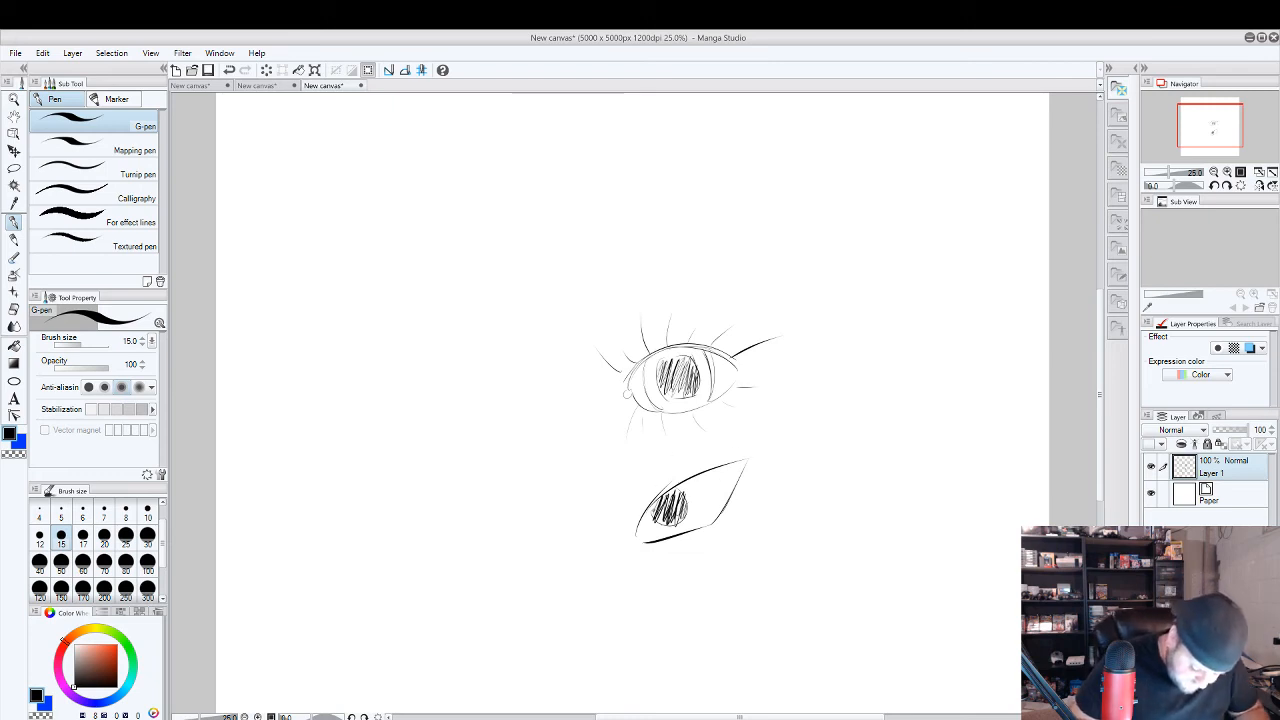
{"action": "mouse_move", "coordinate": [662, 500]}
{"action": "left_mouse_down"}
{"action": "mouse_move", "coordinate": [682, 504]}
{"action": "mouse_move", "coordinate": [659, 513]}
{"action": "left_mouse_up"}
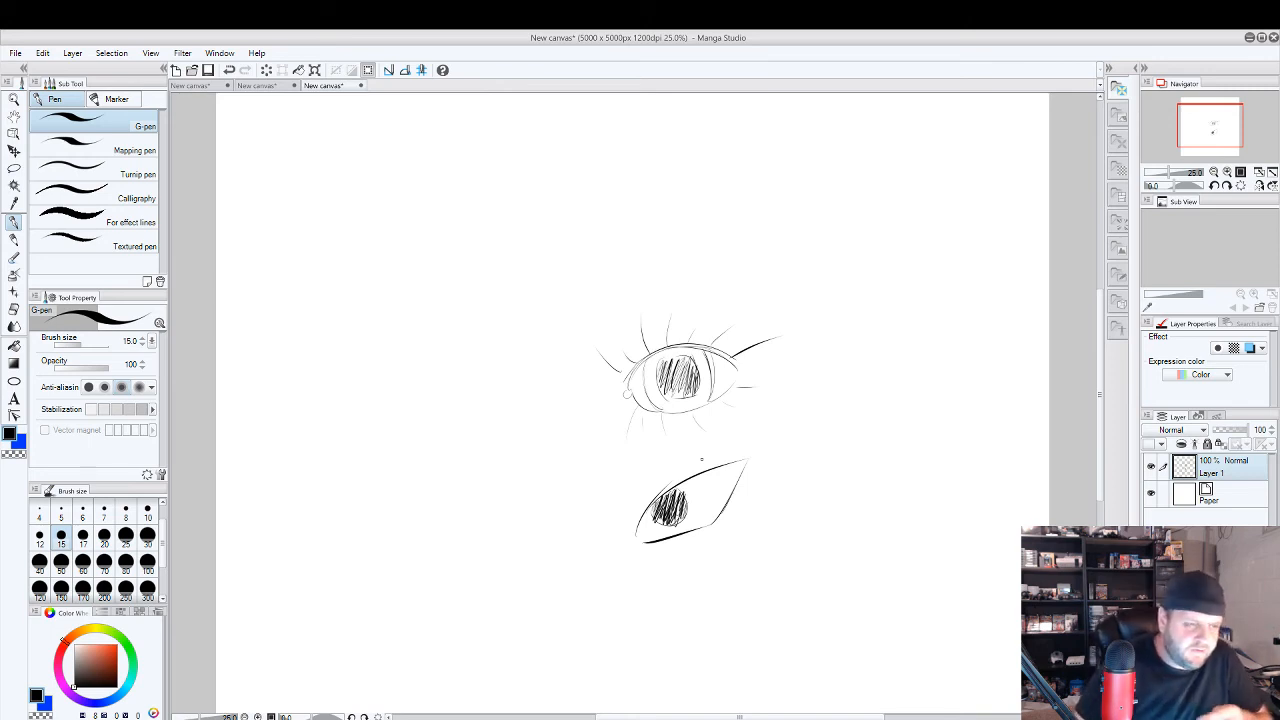
Try a heavier outer outline and a larger iris on the slanted eye, and undo the trial strokes.
{"action": "mouse_move", "coordinate": [635, 535]}
{"action": "left_mouse_down"}
{"action": "mouse_move", "coordinate": [755, 455]}
{"action": "mouse_move", "coordinate": [632, 552]}
{"action": "left_mouse_up"}
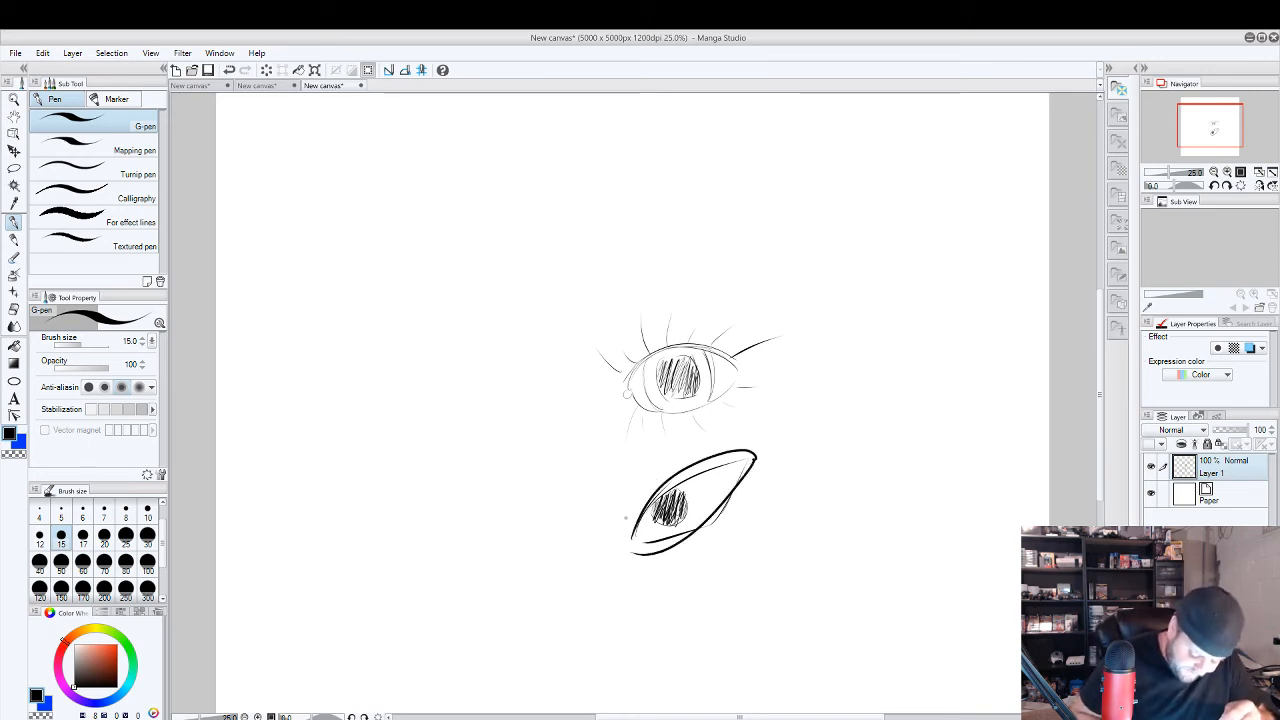
{"action": "mouse_move", "coordinate": [702, 490]}
{"action": "left_mouse_down"}
{"action": "mouse_move", "coordinate": [652, 530]}
{"action": "mouse_move", "coordinate": [696, 494]}
{"action": "mouse_move", "coordinate": [662, 512]}
{"action": "mouse_move", "coordinate": [706, 516]}
{"action": "mouse_move", "coordinate": [656, 520]}
{"action": "mouse_move", "coordinate": [680, 494]}
{"action": "mouse_move", "coordinate": [672, 524]}
{"action": "mouse_move", "coordinate": [701, 515]}
{"action": "left_mouse_up"}
{"action": "key", "text": "ctrl+z"}
{"action": "key", "text": "ctrl+z"}
{"action": "key", "text": "ctrl+z"}
{"action": "key", "text": "ctrl+z"}
{"action": "key", "text": "ctrl+z"}
{"action": "key", "text": "ctrl+z"}
{"action": "key", "text": "ctrl+z"}
{"action": "key", "text": "ctrl+z"}
{"action": "key", "text": "ctrl+z"}
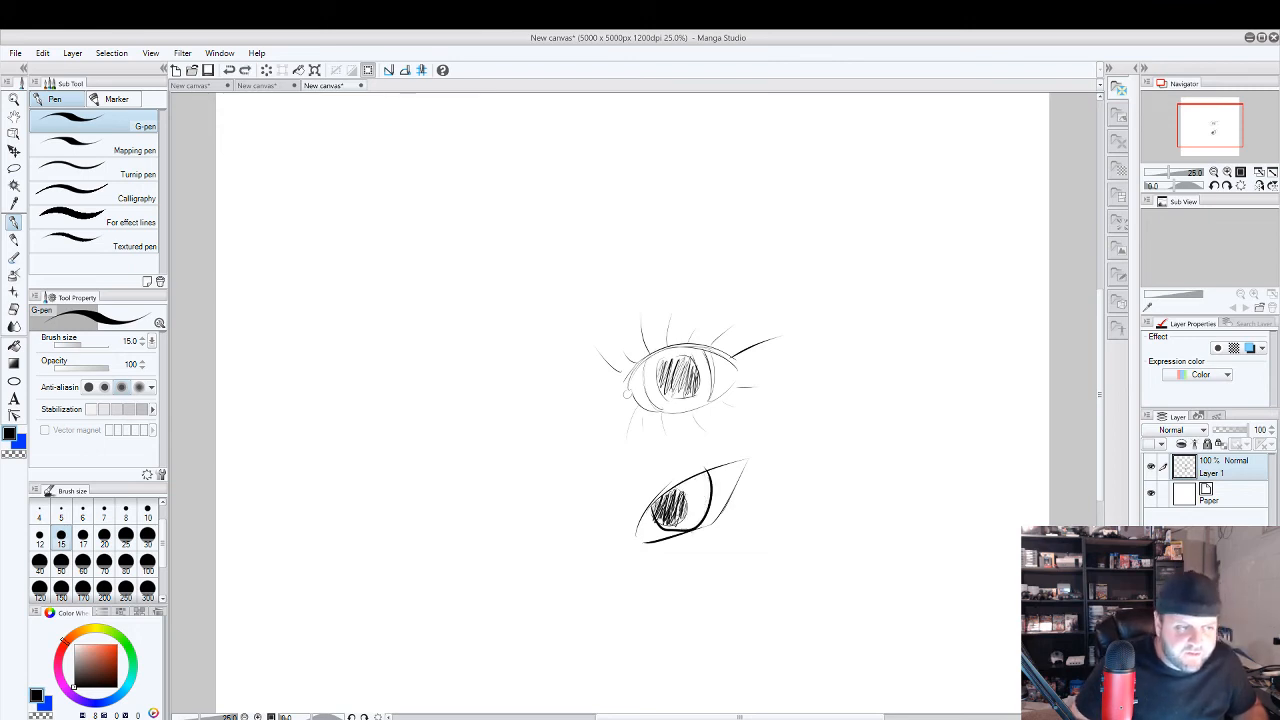
Draw a round cartoon face left of the two eyes, with oval eyes, small pupils, an open smile and short lashes.
{"action": "key", "text": "ctrl+plus"}
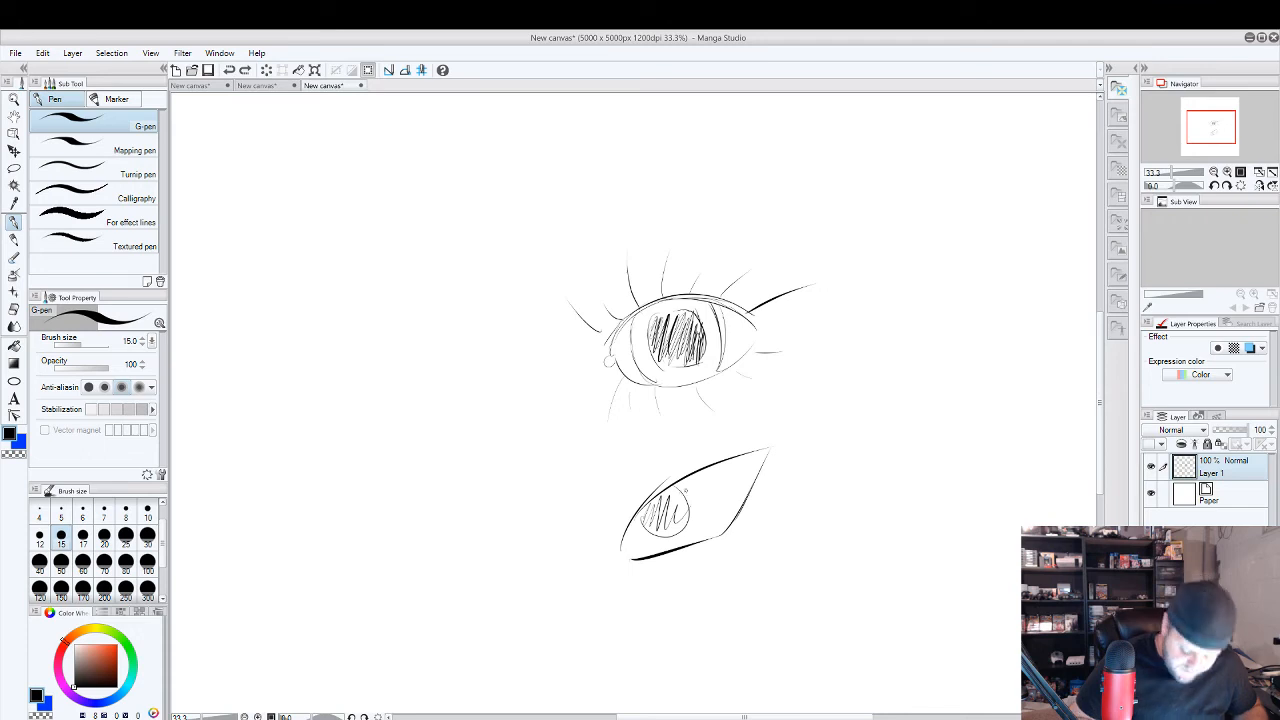
{"action": "left_click_drag", "start_coordinate": [738, 452], "coordinate": [897, 424]}
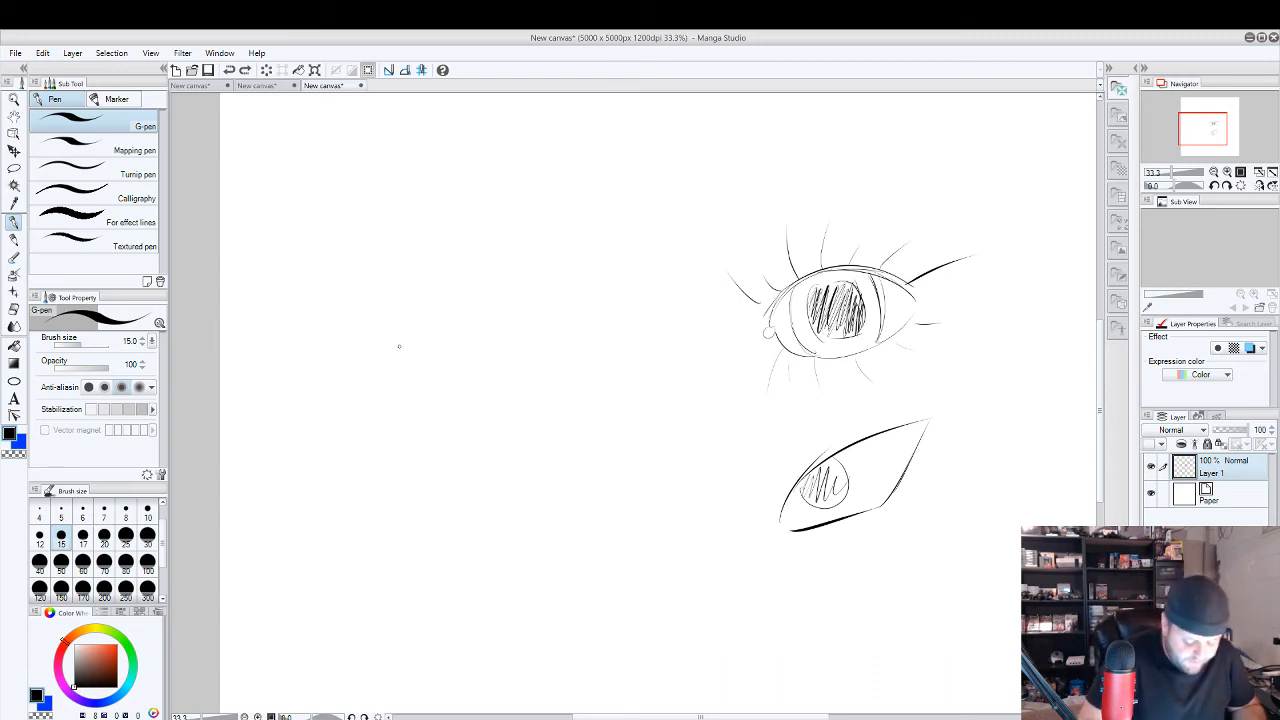
{"action": "left_click_drag", "start_coordinate": [460, 271], "coordinate": [404, 300]}
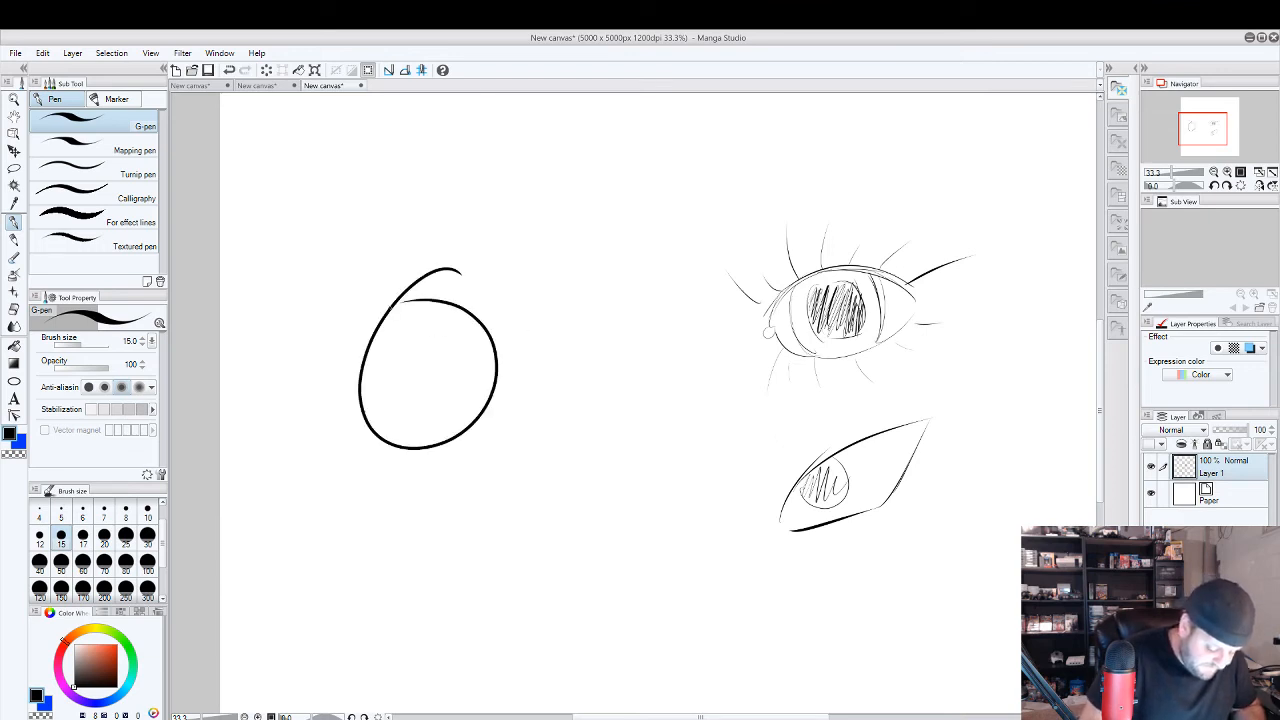
{"action": "mouse_move", "coordinate": [428, 346]}
{"action": "left_mouse_down"}
{"action": "mouse_move", "coordinate": [420, 387]}
{"action": "mouse_move", "coordinate": [428, 340]}
{"action": "left_mouse_up"}
{"action": "key", "text": "ctrl+z"}
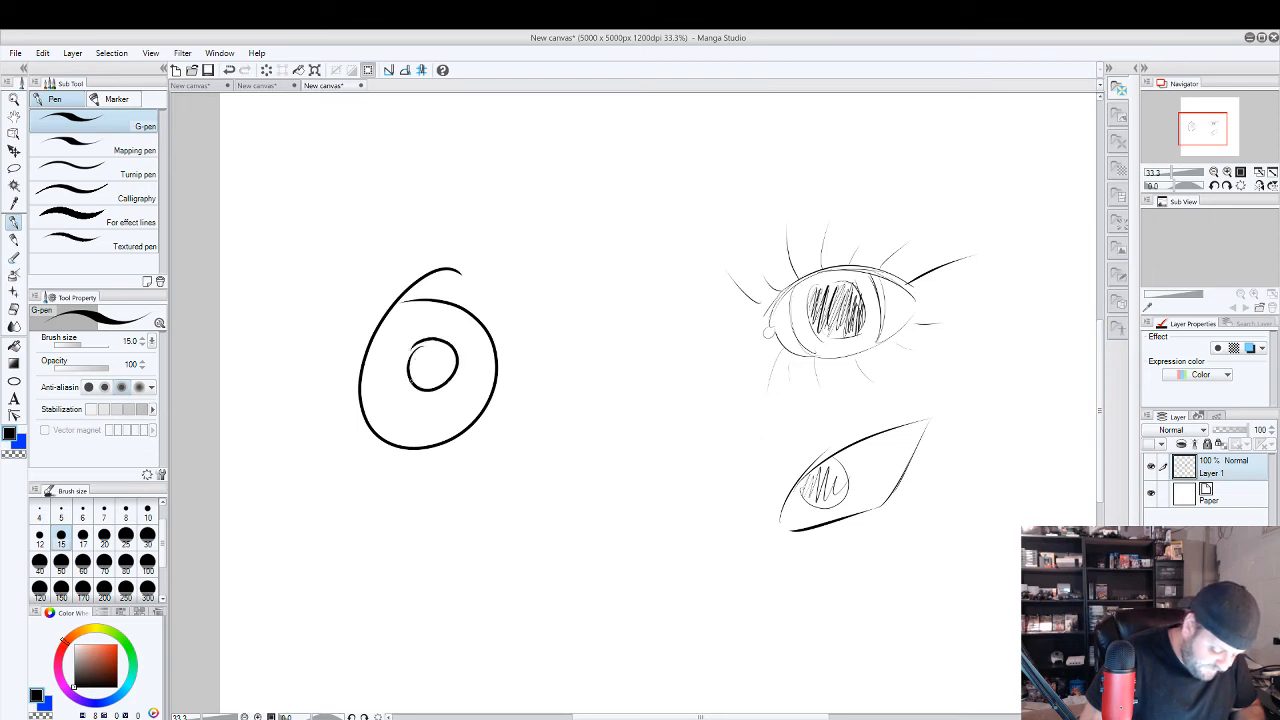
{"action": "mouse_move", "coordinate": [410, 384]}
{"action": "left_mouse_down"}
{"action": "mouse_move", "coordinate": [410, 352]}
{"action": "mouse_move", "coordinate": [426, 370]}
{"action": "mouse_move", "coordinate": [384, 382]}
{"action": "mouse_move", "coordinate": [452, 398]}
{"action": "left_mouse_up"}
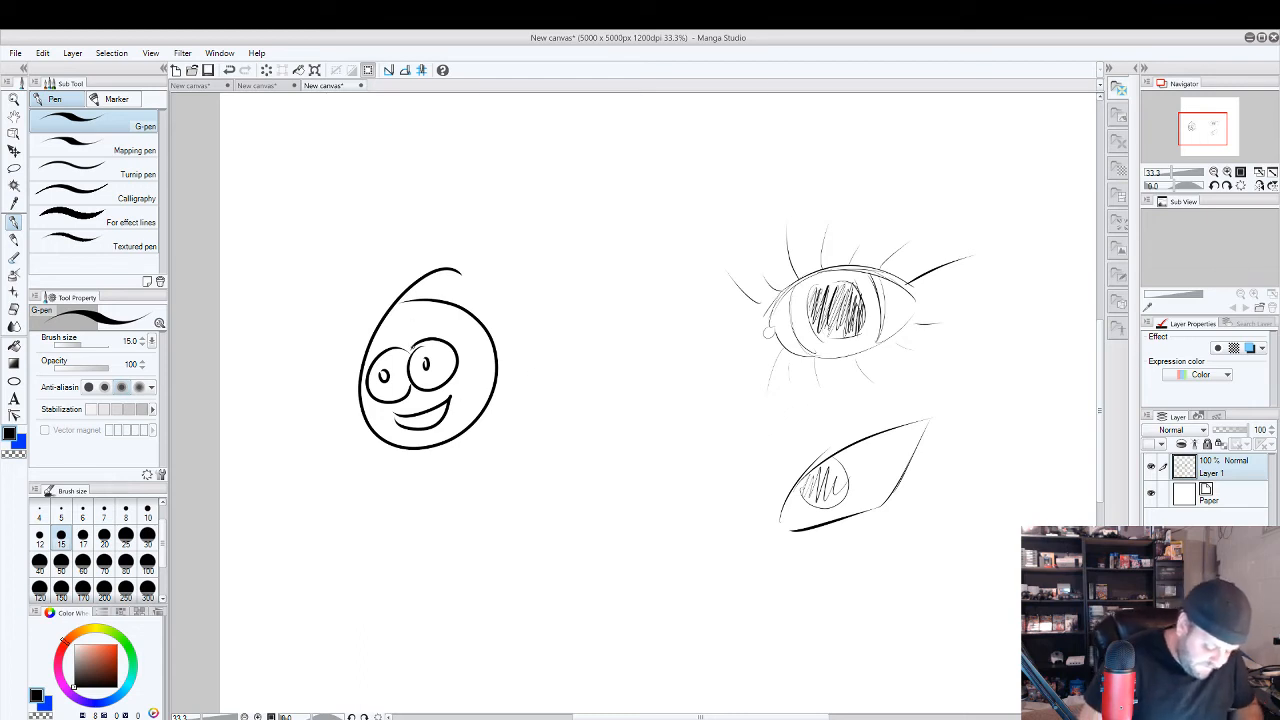
{"action": "left_click_drag", "start_coordinate": [407, 348], "coordinate": [423, 329]}
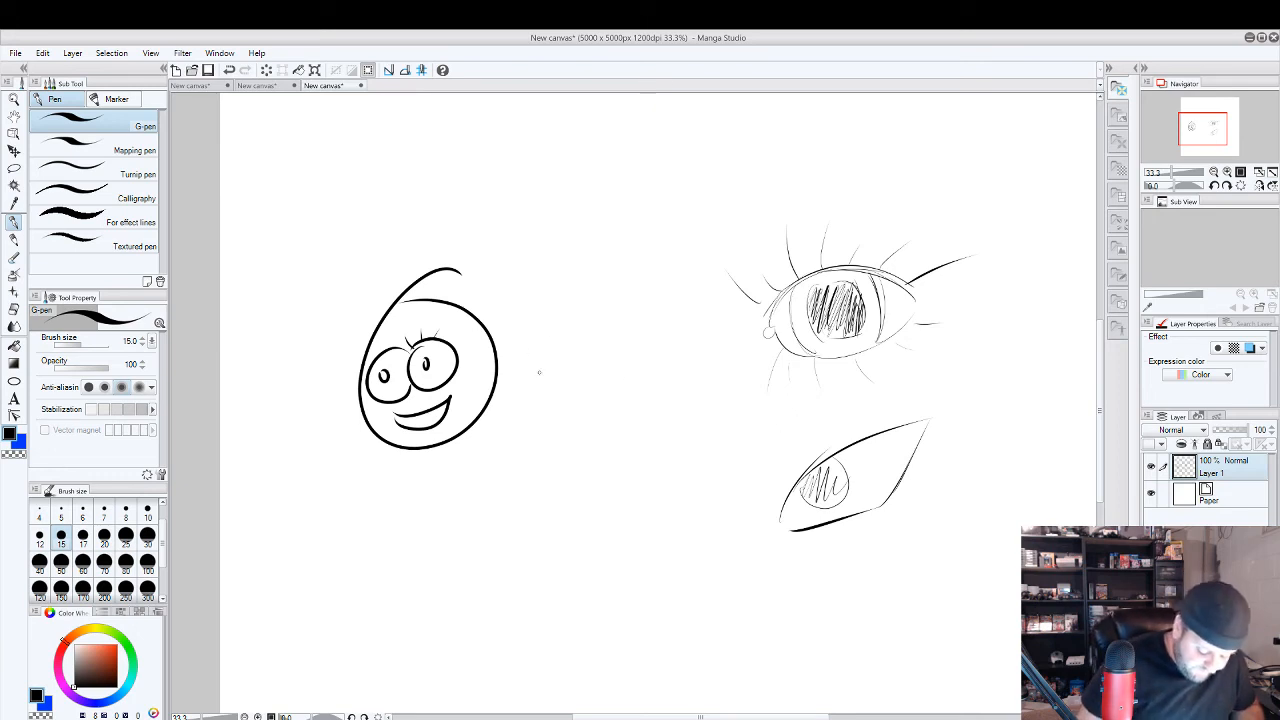
Draw a large rounded eye with an oval iris between the cartoon face and the slanted eye, undoing the first trial stroke.
{"action": "left_click_drag", "start_coordinate": [548, 486], "coordinate": [592, 418]}
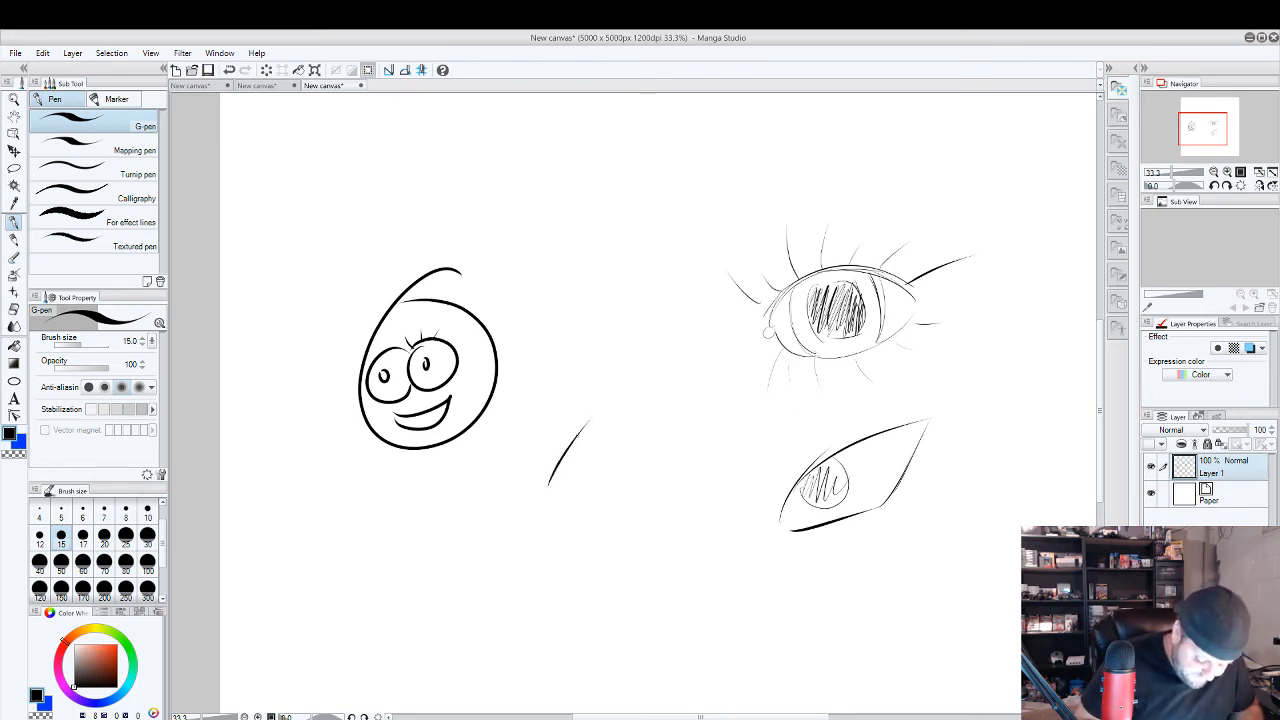
{"action": "key", "text": "ctrl+z"}
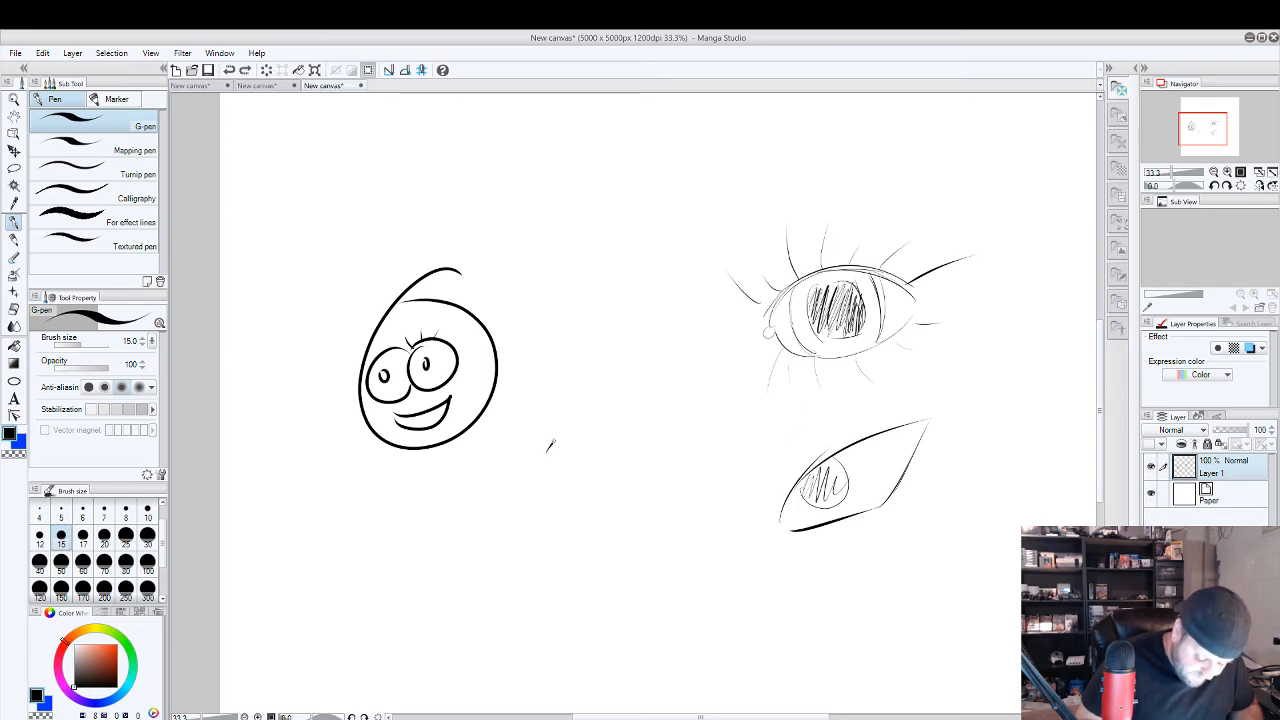
{"action": "mouse_move", "coordinate": [549, 445]}
{"action": "left_mouse_down"}
{"action": "mouse_move", "coordinate": [662, 443]}
{"action": "mouse_move", "coordinate": [635, 500]}
{"action": "mouse_move", "coordinate": [548, 528]}
{"action": "mouse_move", "coordinate": [586, 506]}
{"action": "mouse_move", "coordinate": [586, 429]}
{"action": "left_mouse_up"}
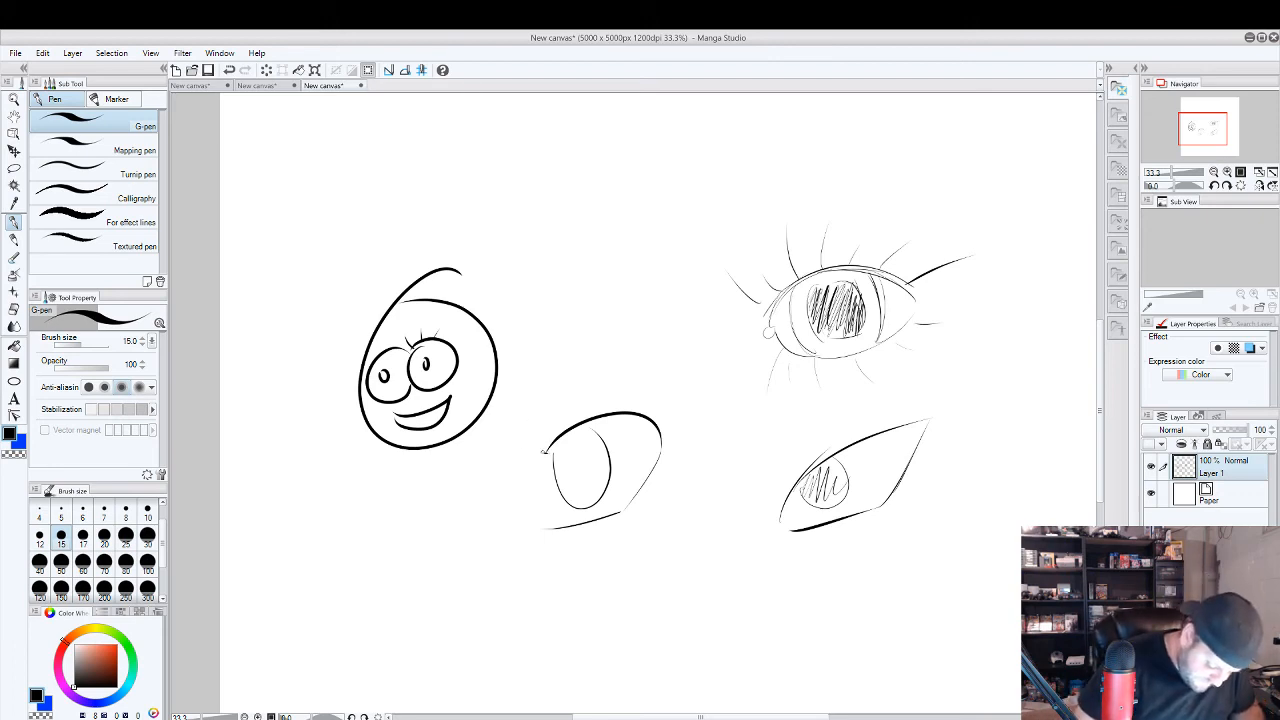
Add long upper lashes and a highlight circle to the large rounded eye, and fill its iris with dense hatching.
{"action": "mouse_move", "coordinate": [546, 452]}
{"action": "left_mouse_down"}
{"action": "mouse_move", "coordinate": [519, 441]}
{"action": "mouse_move", "coordinate": [588, 382]}
{"action": "mouse_move", "coordinate": [652, 378]}
{"action": "mouse_move", "coordinate": [690, 414]}
{"action": "left_mouse_up"}
{"action": "left_click_drag", "start_coordinate": [590, 430], "coordinate": [598, 492]}
{"action": "left_click_drag", "start_coordinate": [598, 458], "coordinate": [584, 494]}
{"action": "left_click_drag", "start_coordinate": [586, 454], "coordinate": [566, 484]}
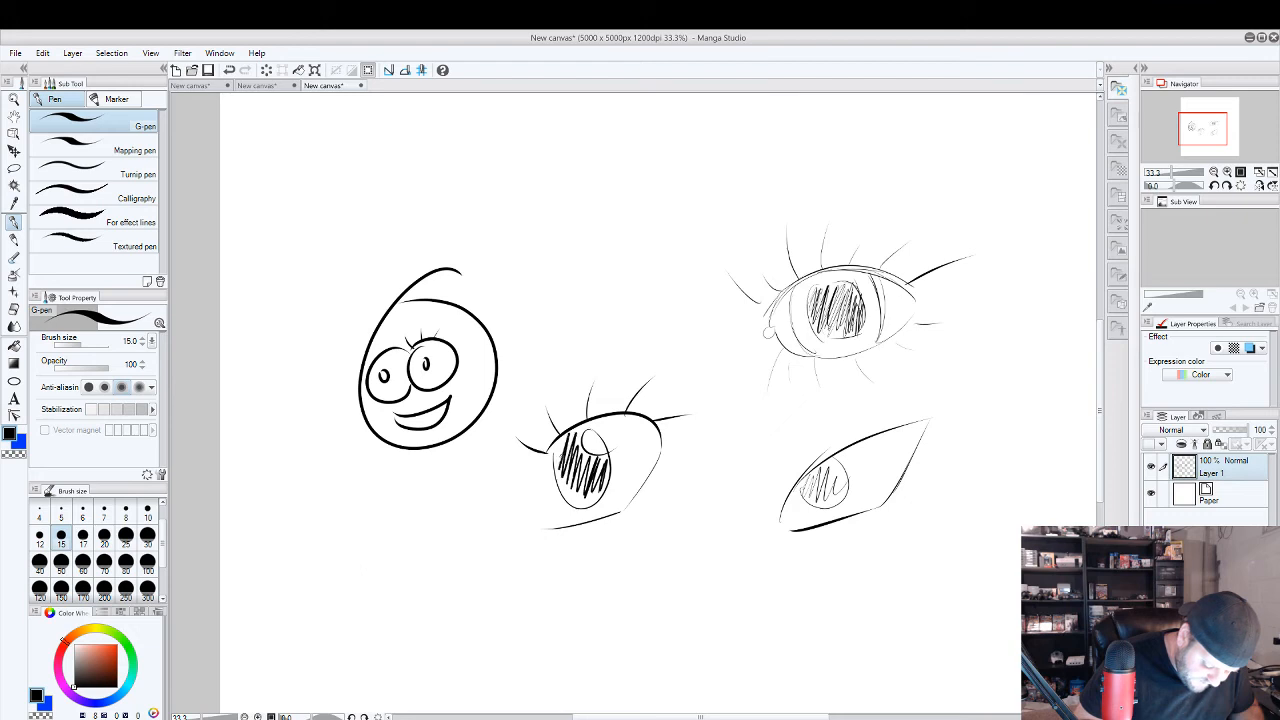
{"action": "mouse_move", "coordinate": [570, 434]}
{"action": "left_mouse_down"}
{"action": "mouse_move", "coordinate": [556, 490]}
{"action": "mouse_move", "coordinate": [574, 508]}
{"action": "mouse_move", "coordinate": [598, 488]}
{"action": "left_mouse_up"}
{"action": "left_click_drag", "start_coordinate": [589, 456], "coordinate": [580, 472]}
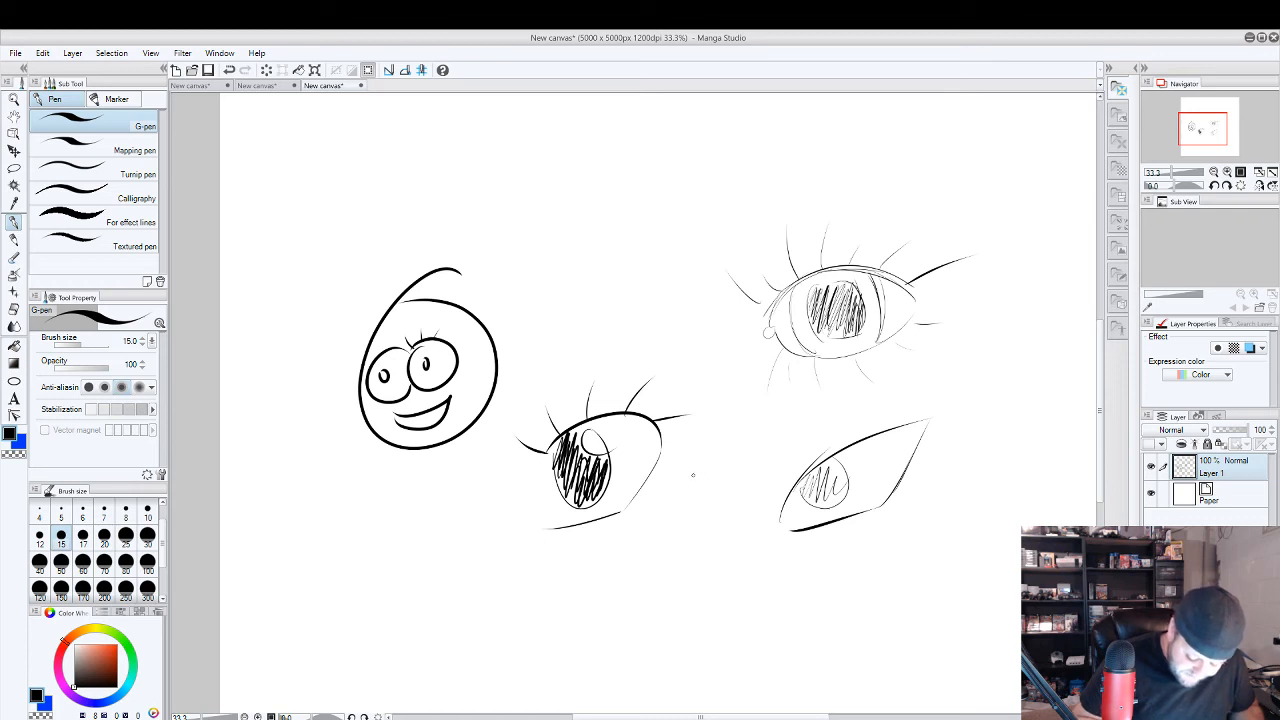
Draw a small, narrow angular eye with a heavy black outline and a small iris between the rounded and slanted eyes.
{"action": "mouse_move", "coordinate": [691, 477]}
{"action": "left_mouse_down"}
{"action": "mouse_move", "coordinate": [716, 444]}
{"action": "mouse_move", "coordinate": [782, 426]}
{"action": "left_mouse_up"}
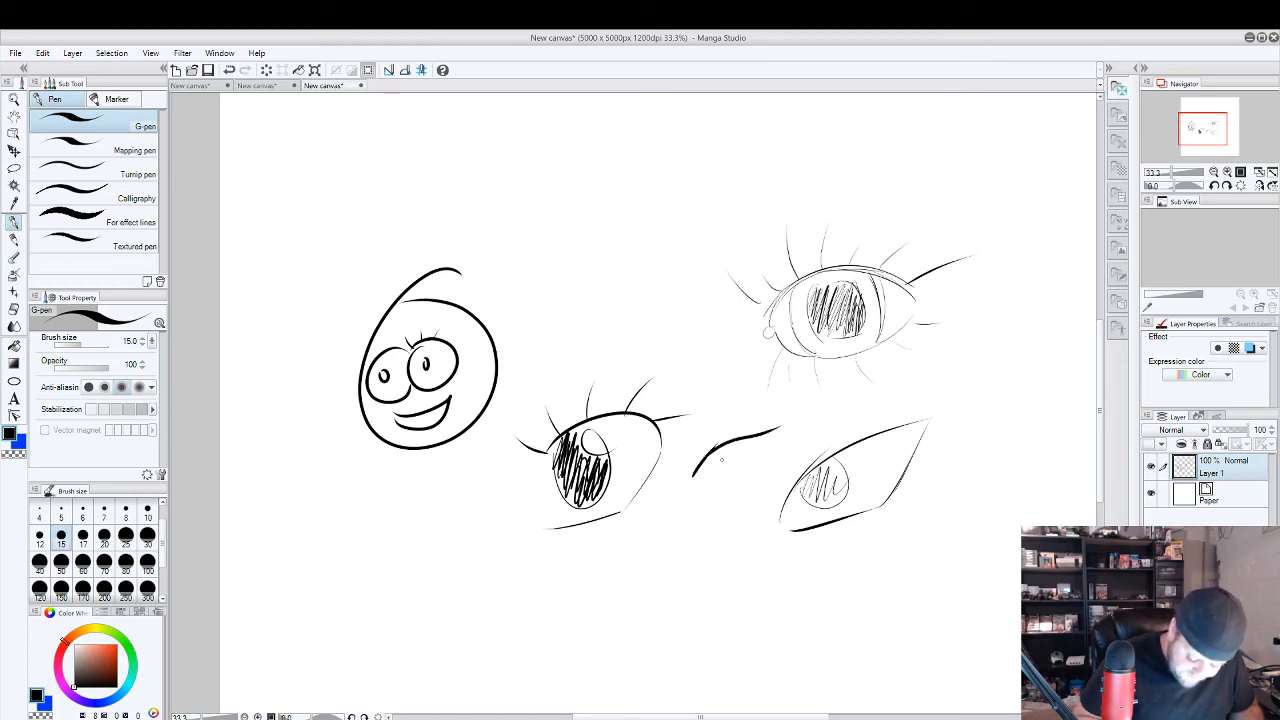
{"action": "mouse_move", "coordinate": [698, 478]}
{"action": "left_mouse_down"}
{"action": "mouse_move", "coordinate": [764, 454]}
{"action": "mouse_move", "coordinate": [774, 430]}
{"action": "mouse_move", "coordinate": [736, 447]}
{"action": "mouse_move", "coordinate": [777, 429]}
{"action": "mouse_move", "coordinate": [710, 473]}
{"action": "mouse_move", "coordinate": [768, 448]}
{"action": "left_mouse_up"}
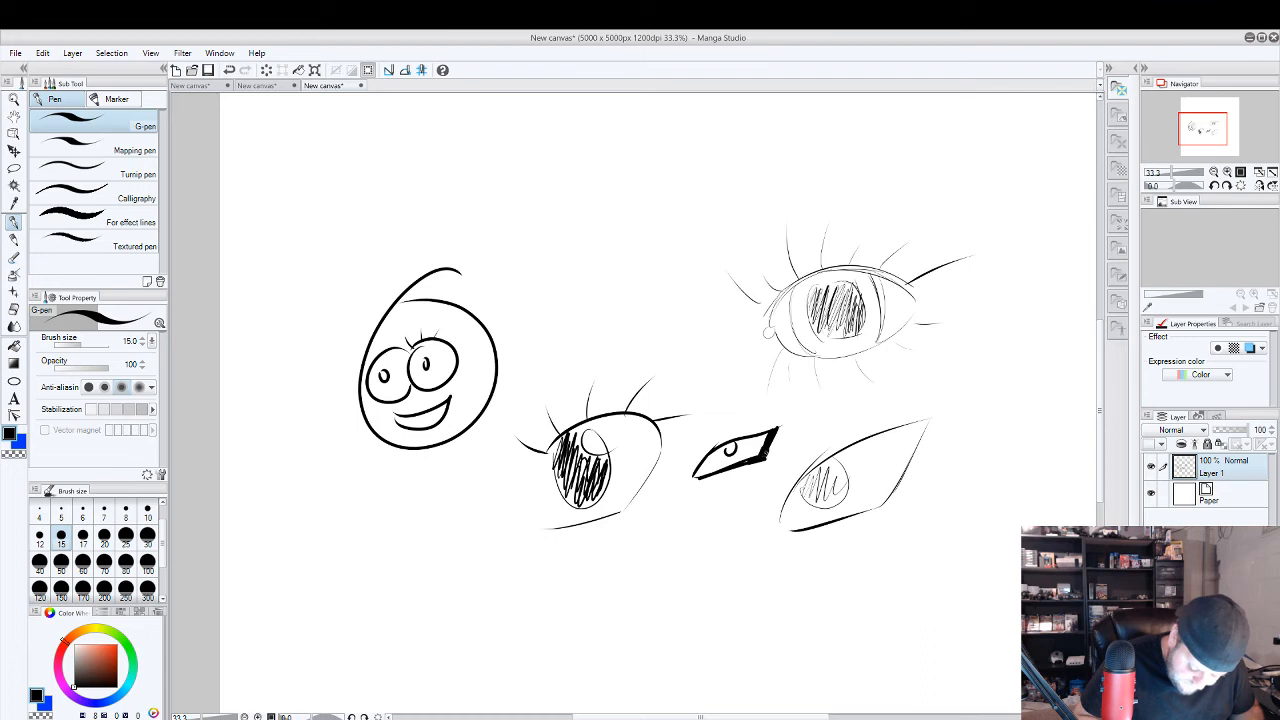
{"action": "left_click_drag", "start_coordinate": [692, 478], "coordinate": [780, 423]}
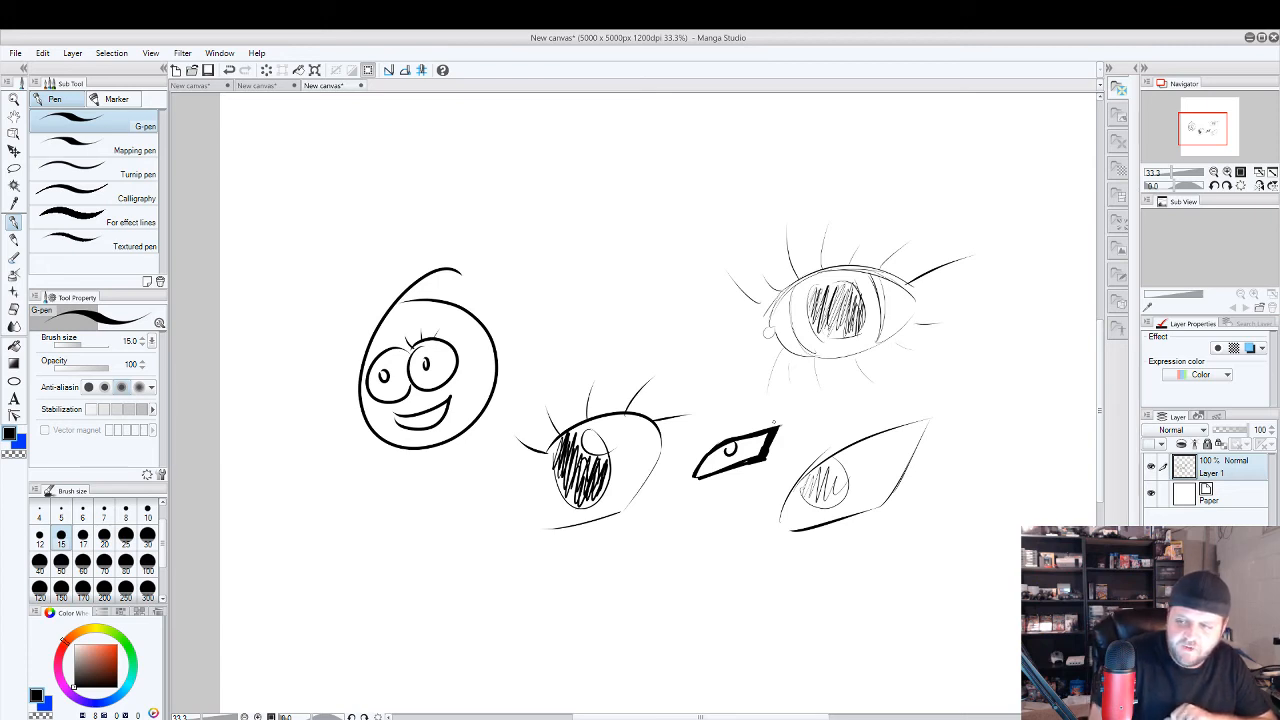
Draw a frowning face below the rounded eye, with two closed eyes, a pointed nose and a downturned mouth.
{"action": "left_click_drag", "start_coordinate": [646, 554], "coordinate": [733, 551]}
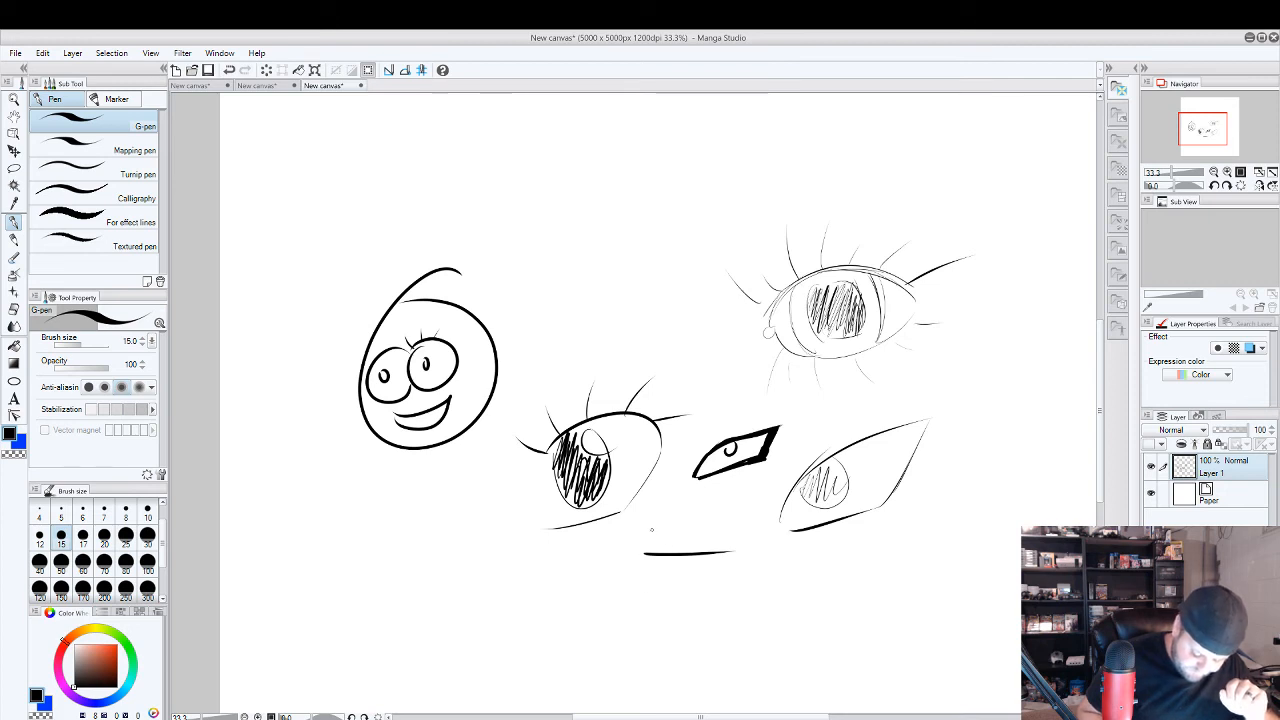
{"action": "left_click_drag", "start_coordinate": [643, 529], "coordinate": [722, 531]}
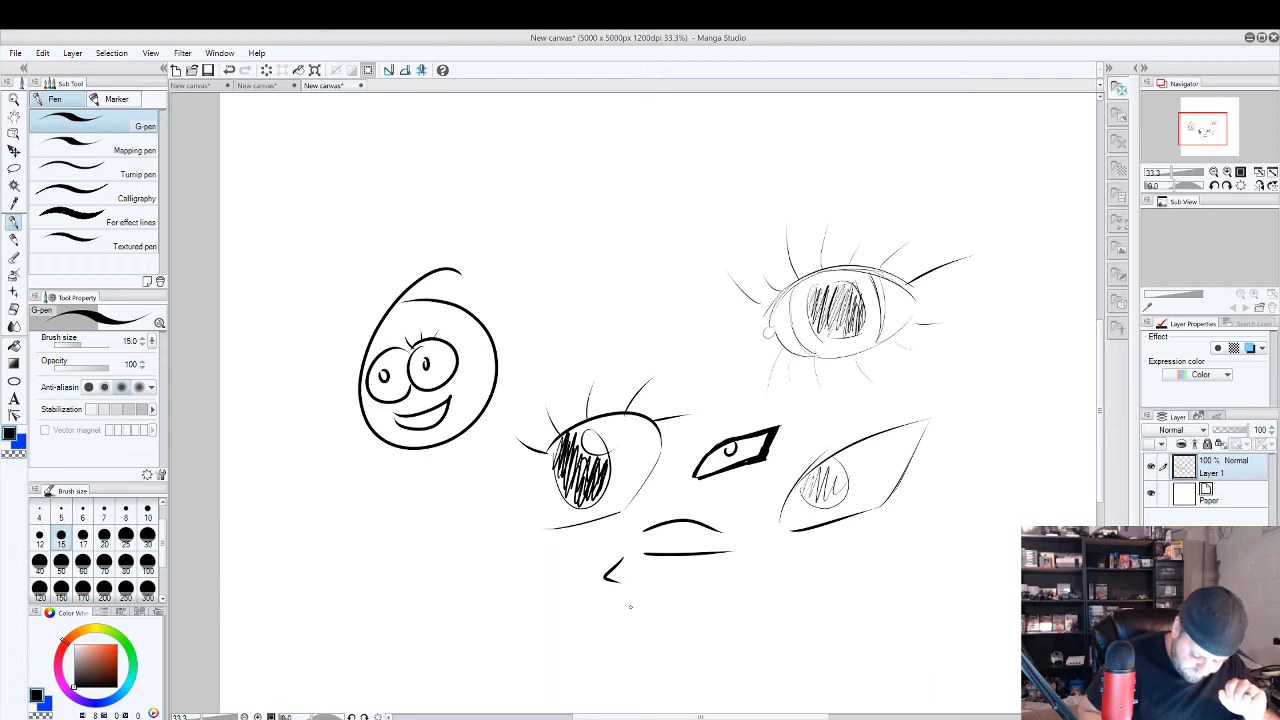
{"action": "left_click_drag", "start_coordinate": [613, 609], "coordinate": [638, 616]}
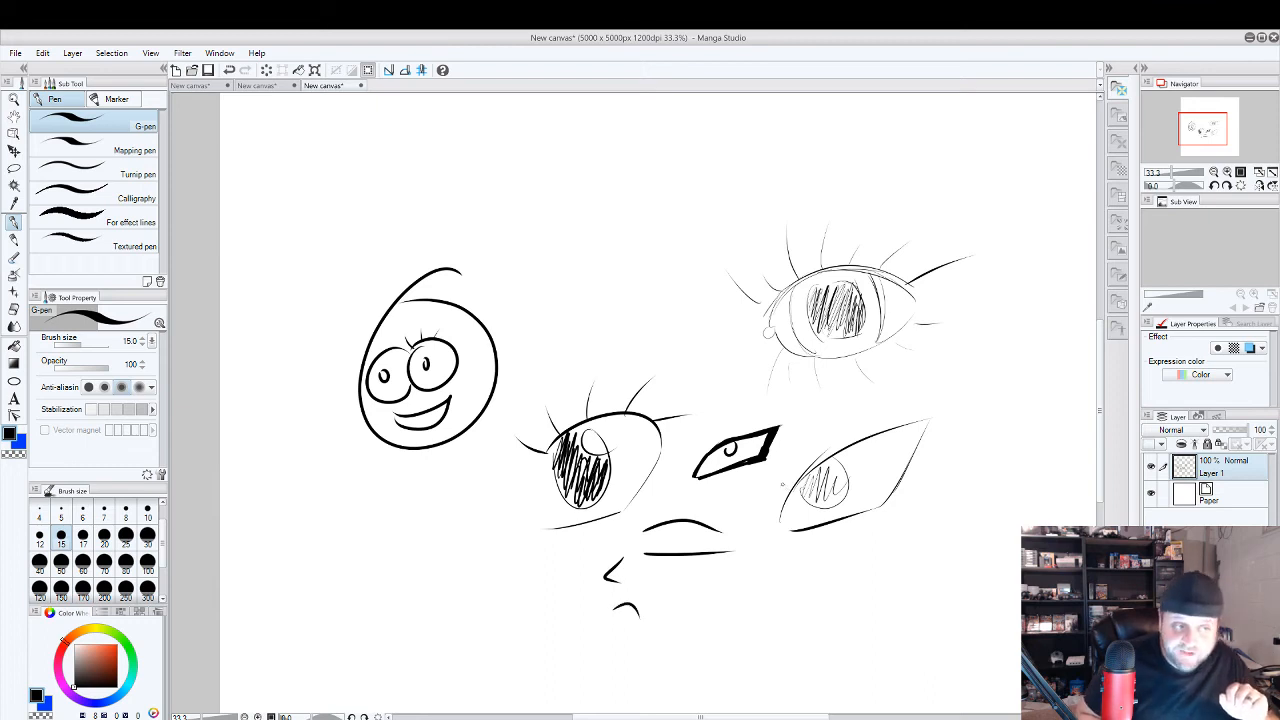
{"action": "mouse_move", "coordinate": [607, 557]}
{"action": "left_mouse_down"}
{"action": "mouse_move", "coordinate": [571, 553]}
{"action": "mouse_move", "coordinate": [566, 528]}
{"action": "left_mouse_up"}
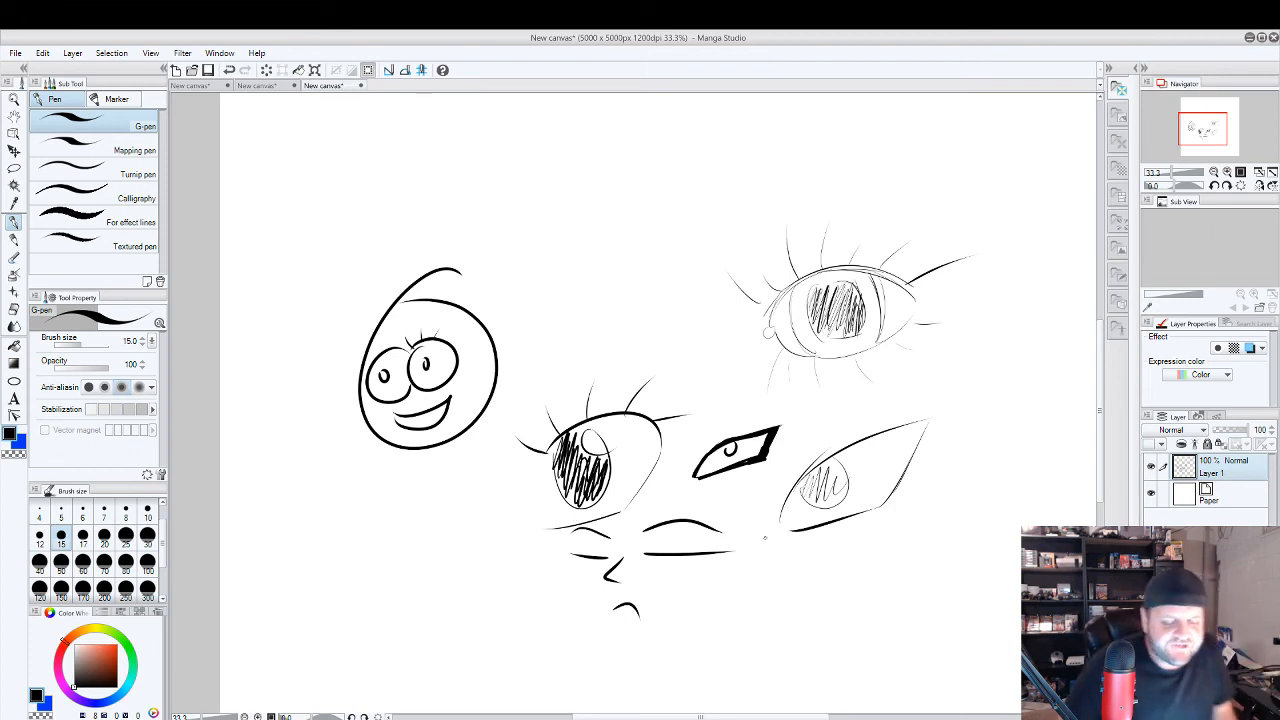
Draw two small round faces above the eyes, one with crossed-out eyes and tongue out, the other smiling with arched eyes.
{"action": "mouse_move", "coordinate": [596, 174]}
{"action": "left_mouse_down"}
{"action": "mouse_move", "coordinate": [576, 212]}
{"action": "mouse_move", "coordinate": [615, 203]}
{"action": "left_mouse_up"}
{"action": "left_click_drag", "start_coordinate": [615, 189], "coordinate": [612, 220]}
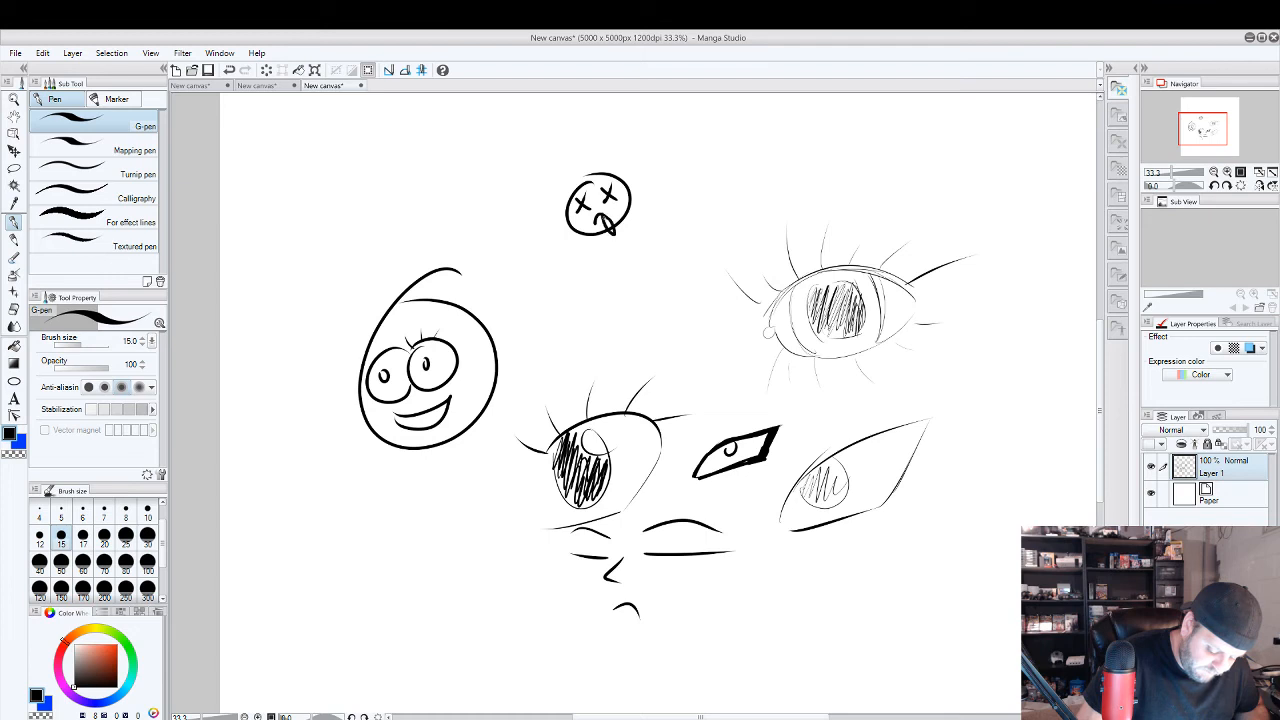
{"action": "mouse_move", "coordinate": [692, 164]}
{"action": "left_mouse_down"}
{"action": "mouse_move", "coordinate": [738, 168]}
{"action": "mouse_move", "coordinate": [695, 158]}
{"action": "left_mouse_up"}
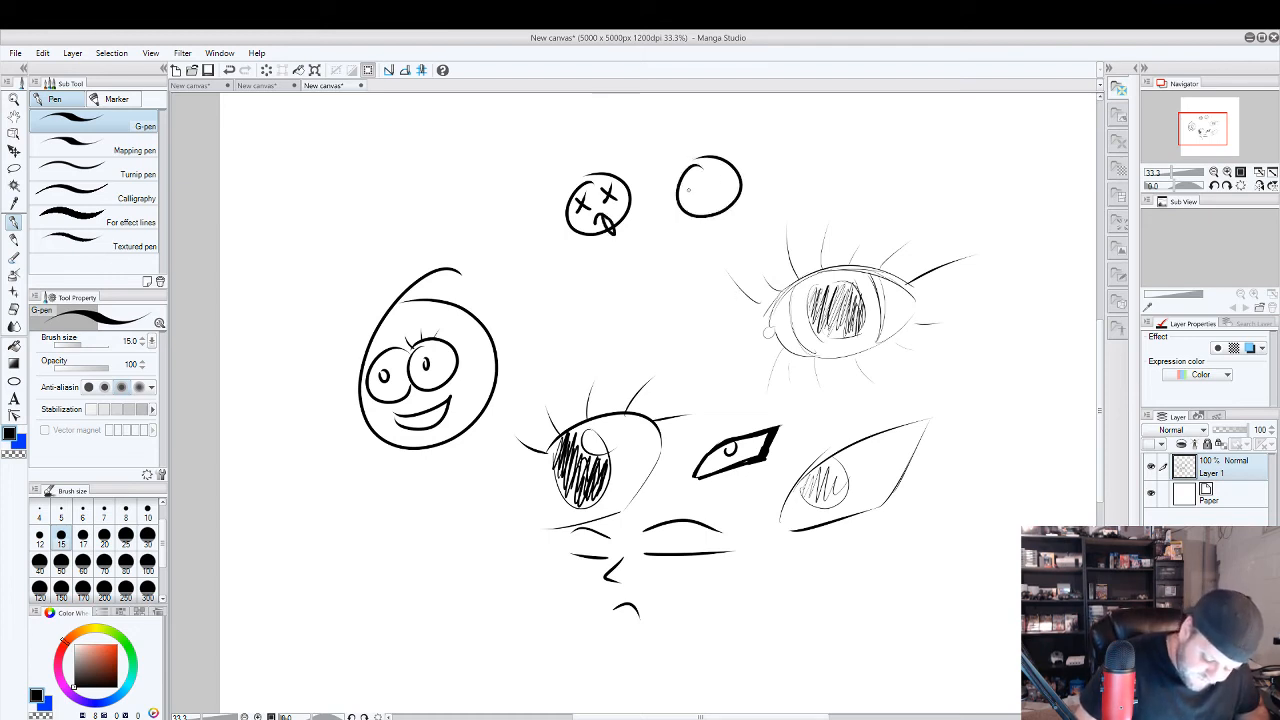
{"action": "mouse_move", "coordinate": [711, 184]}
{"action": "left_mouse_down"}
{"action": "mouse_move", "coordinate": [725, 182]}
{"action": "mouse_move", "coordinate": [720, 192]}
{"action": "left_mouse_up"}
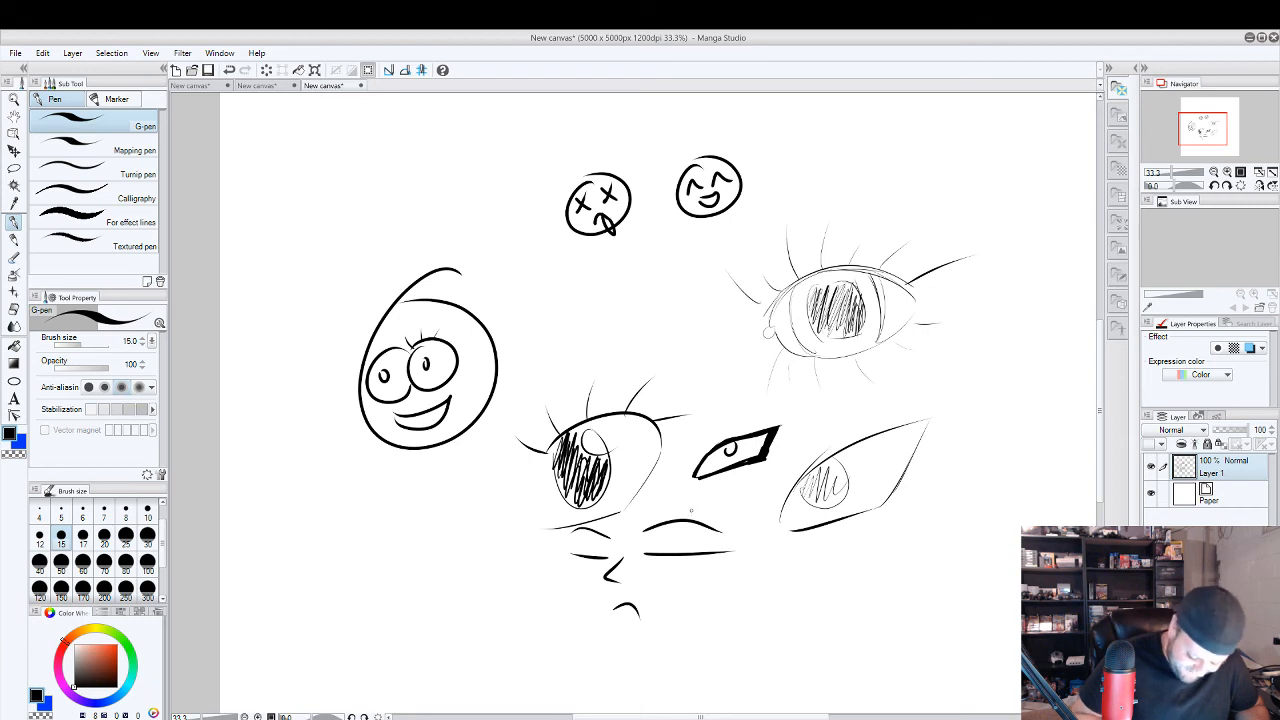
Enclose the closed-eye frowning face in a wide oval head outline.
{"action": "mouse_move", "coordinate": [690, 503]}
{"action": "left_mouse_down"}
{"action": "mouse_move", "coordinate": [524, 622]}
{"action": "mouse_move", "coordinate": [690, 497]}
{"action": "left_mouse_up"}
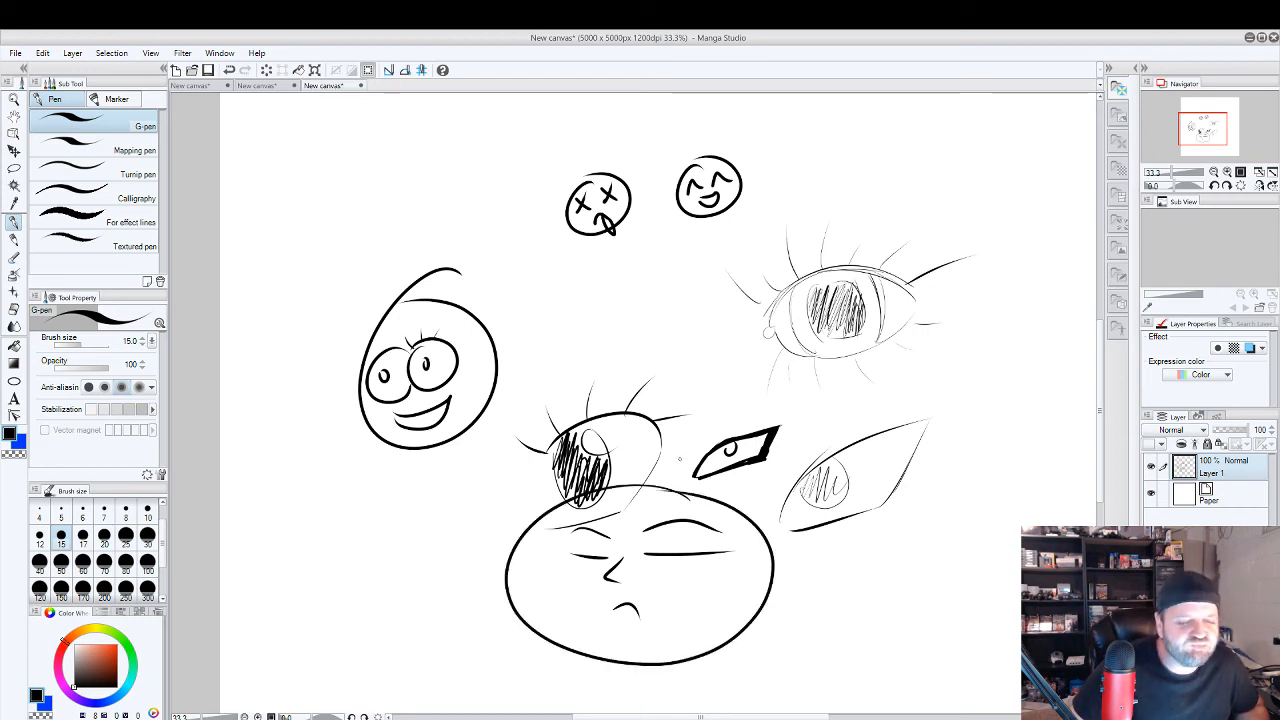
Undo the oval head outline and draw an angry round face with slanted brows and a jagged-toothed mouth above the large lashed eye.
{"action": "key", "text": "ctrl+z"}
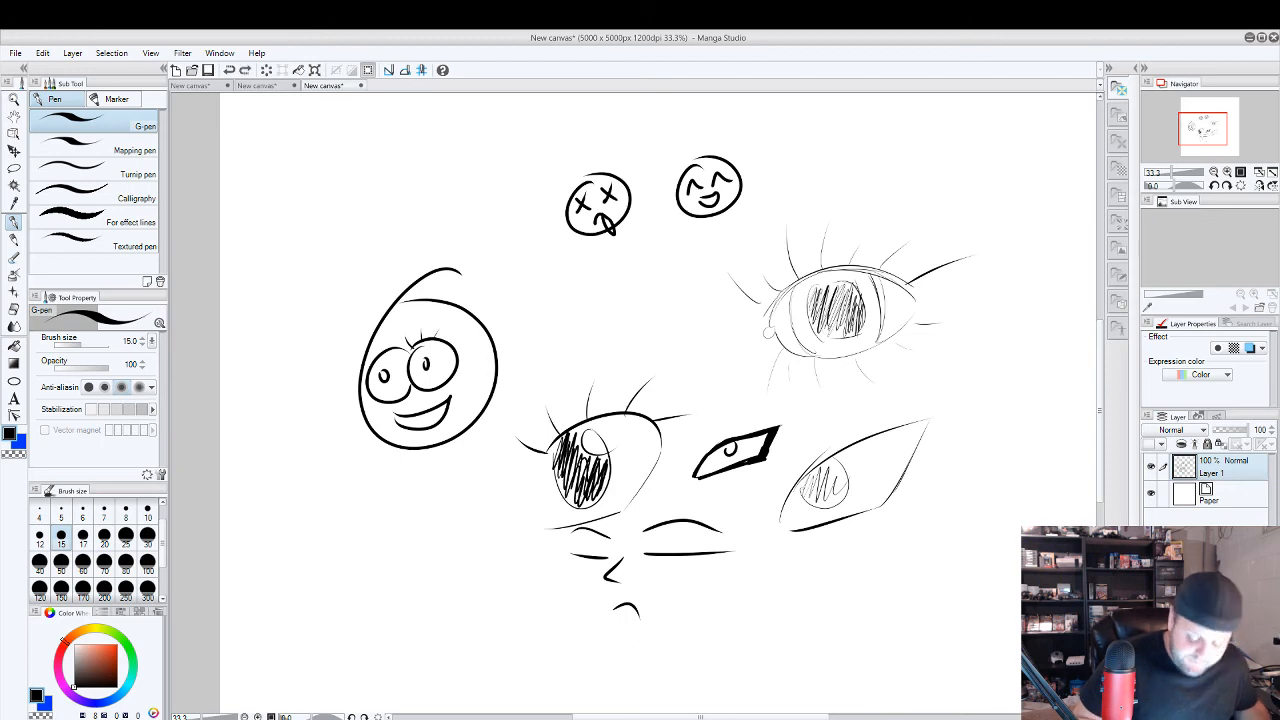
{"action": "left_click_drag", "start_coordinate": [731, 328], "coordinate": [644, 416]}
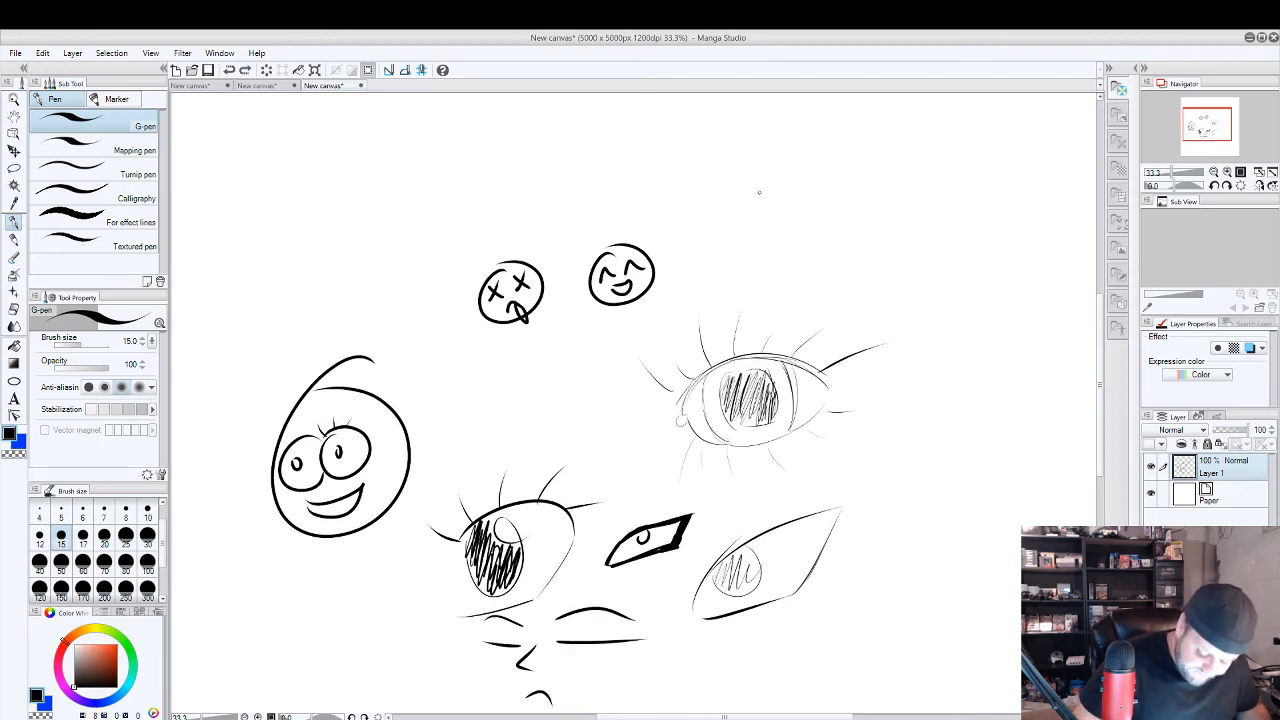
{"action": "mouse_move", "coordinate": [759, 192]}
{"action": "left_mouse_down"}
{"action": "mouse_move", "coordinate": [726, 196]}
{"action": "mouse_move", "coordinate": [792, 220]}
{"action": "mouse_move", "coordinate": [838, 172]}
{"action": "mouse_move", "coordinate": [776, 229]}
{"action": "mouse_move", "coordinate": [808, 244]}
{"action": "mouse_move", "coordinate": [827, 222]}
{"action": "mouse_move", "coordinate": [822, 190]}
{"action": "left_mouse_up"}
{"action": "left_click_drag", "start_coordinate": [746, 235], "coordinate": [668, 198]}
{"action": "left_click_drag", "start_coordinate": [746, 233], "coordinate": [663, 196]}
{"action": "mouse_move", "coordinate": [684, 192]}
{"action": "left_mouse_down"}
{"action": "mouse_move", "coordinate": [713, 213]}
{"action": "mouse_move", "coordinate": [715, 249]}
{"action": "mouse_move", "coordinate": [682, 206]}
{"action": "left_mouse_up"}
{"action": "left_click_drag", "start_coordinate": [744, 242], "coordinate": [680, 208]}
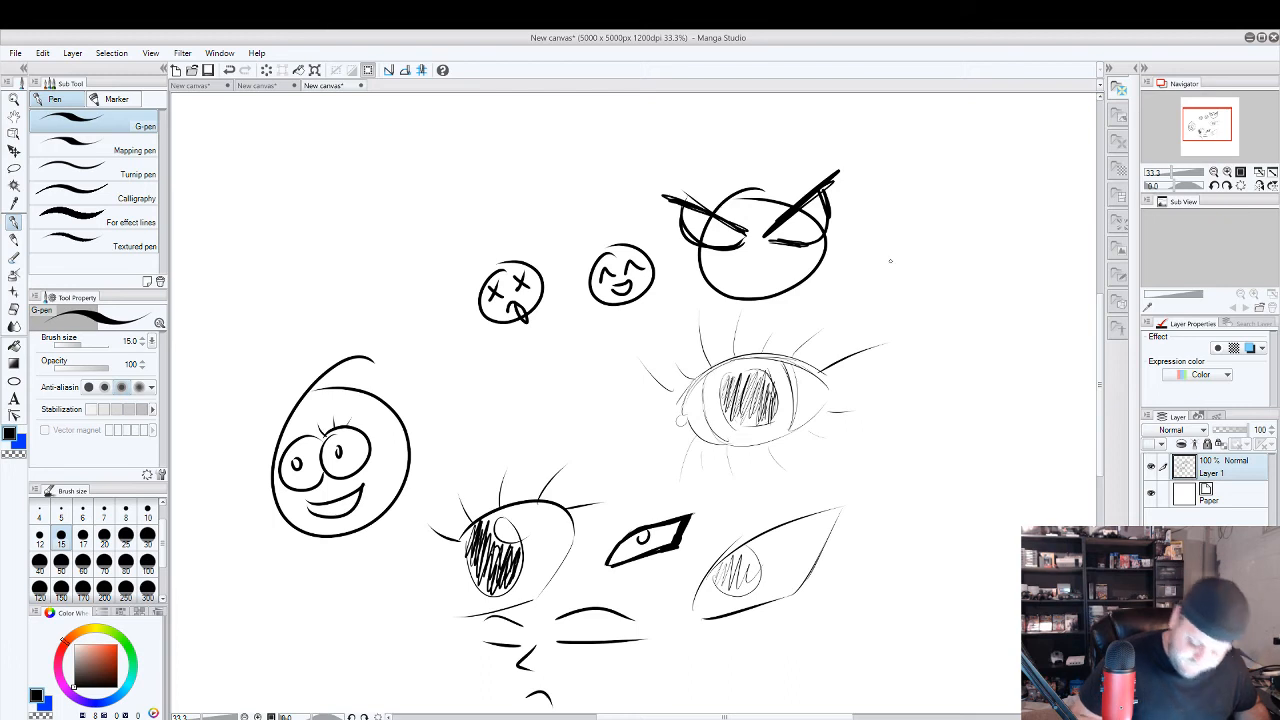
{"action": "mouse_move", "coordinate": [726, 271]}
{"action": "left_mouse_down"}
{"action": "mouse_move", "coordinate": [800, 262]}
{"action": "mouse_move", "coordinate": [746, 284]}
{"action": "mouse_move", "coordinate": [790, 268]}
{"action": "left_mouse_up"}
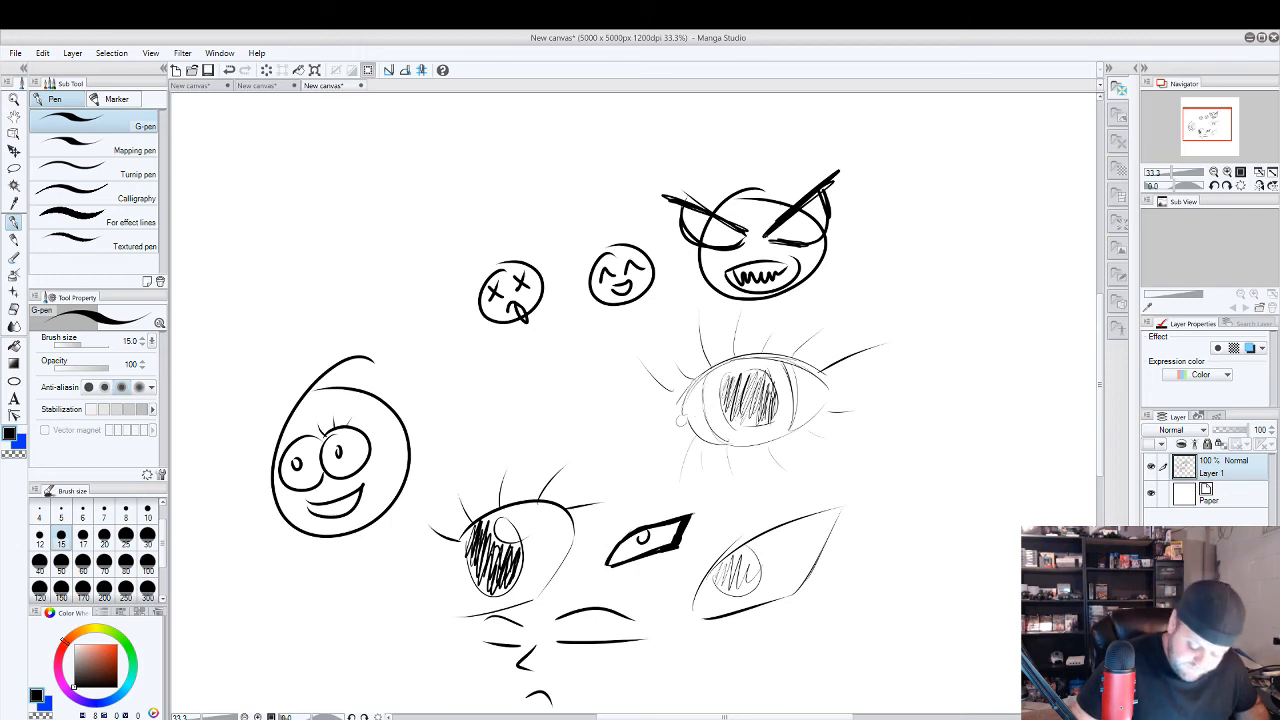
Thicken the angry face's slanted eyebrows with extra spiky black strokes at their outer ends.
{"action": "left_click_drag", "start_coordinate": [838, 165], "coordinate": [800, 200]}
{"action": "left_click_drag", "start_coordinate": [656, 184], "coordinate": [740, 228]}
{"action": "left_click_drag", "start_coordinate": [666, 178], "coordinate": [714, 210]}
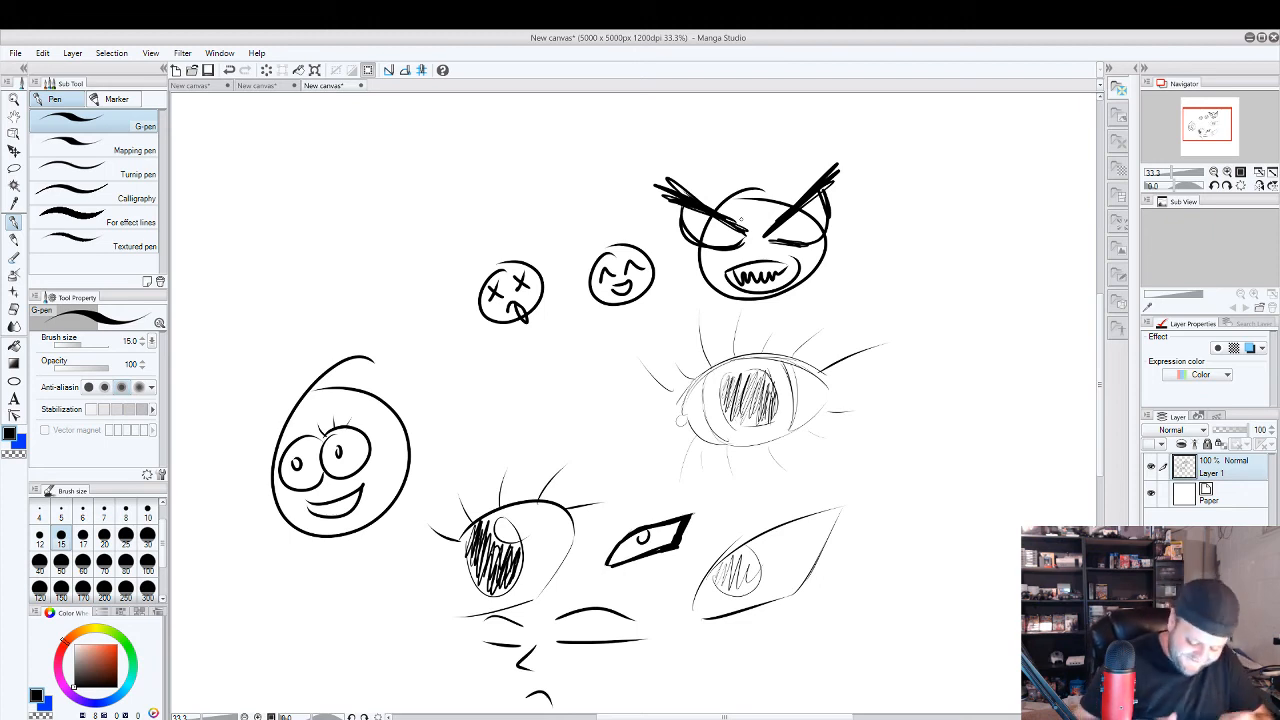
{"action": "left_click_drag", "start_coordinate": [910, 503], "coordinate": [895, 462]}
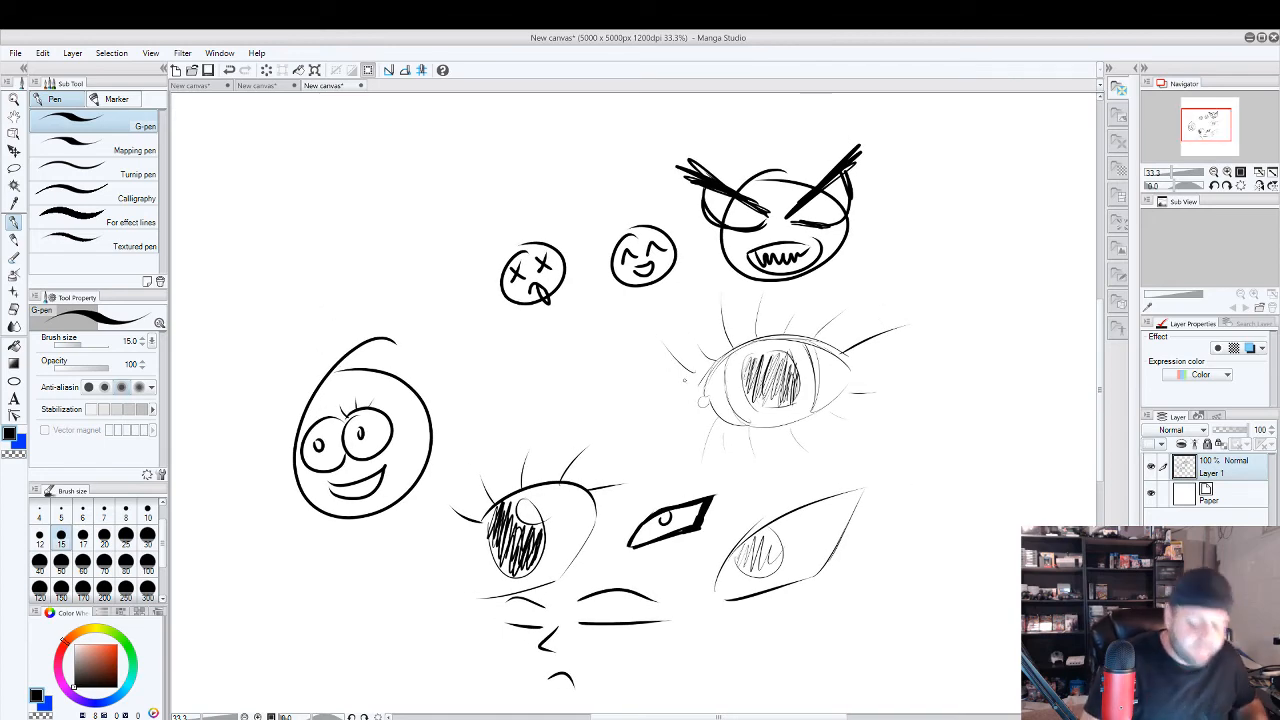
Switch to the canvas with the red girl sketch and enlarge her face to 100%.
{"action": "left_click", "coordinate": [210, 88]}
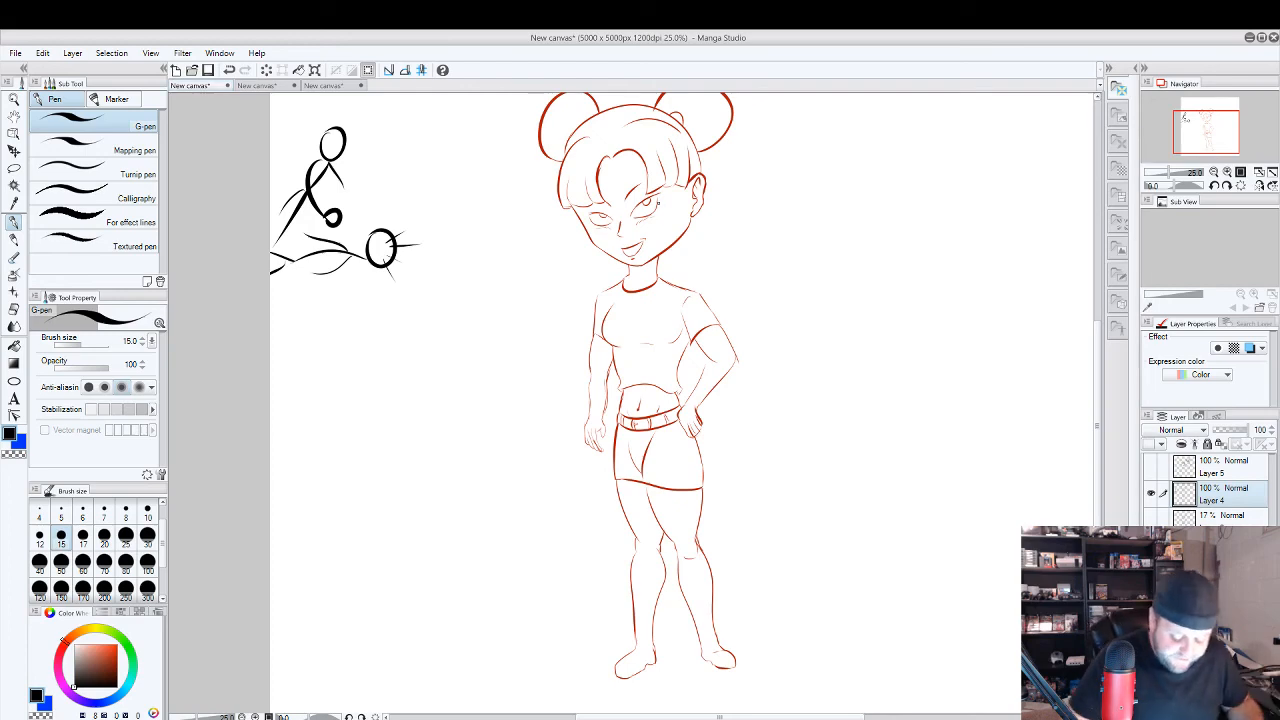
{"action": "scroll", "coordinate": [658, 205], "scroll_direction": "up", "scroll_amount": 4}
{"action": "left_click_drag", "start_coordinate": [667, 295], "coordinate": [734, 449]}
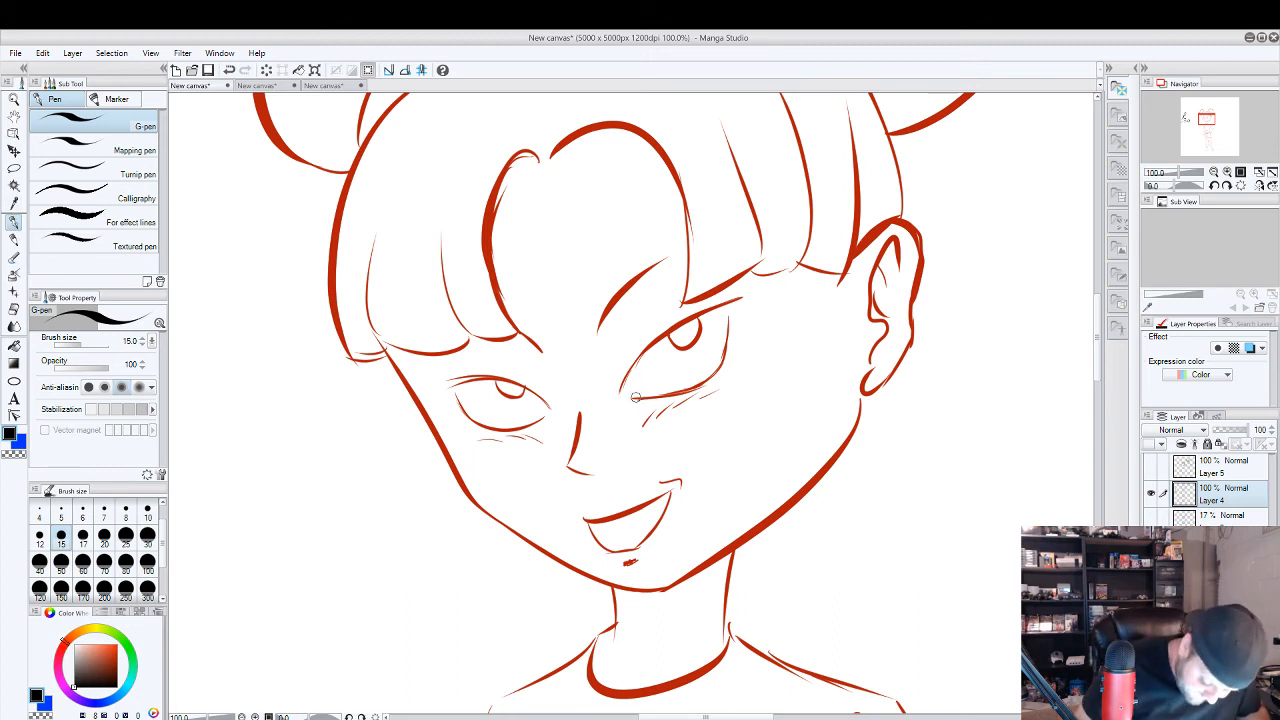
{"action": "mouse_move", "coordinate": [635, 397]}
{"action": "left_mouse_down"}
{"action": "mouse_move", "coordinate": [699, 388]}
{"action": "mouse_move", "coordinate": [712, 360]}
{"action": "mouse_move", "coordinate": [729, 358]}
{"action": "mouse_move", "coordinate": [728, 316]}
{"action": "left_mouse_up"}
{"action": "key", "text": "ctrl+z"}
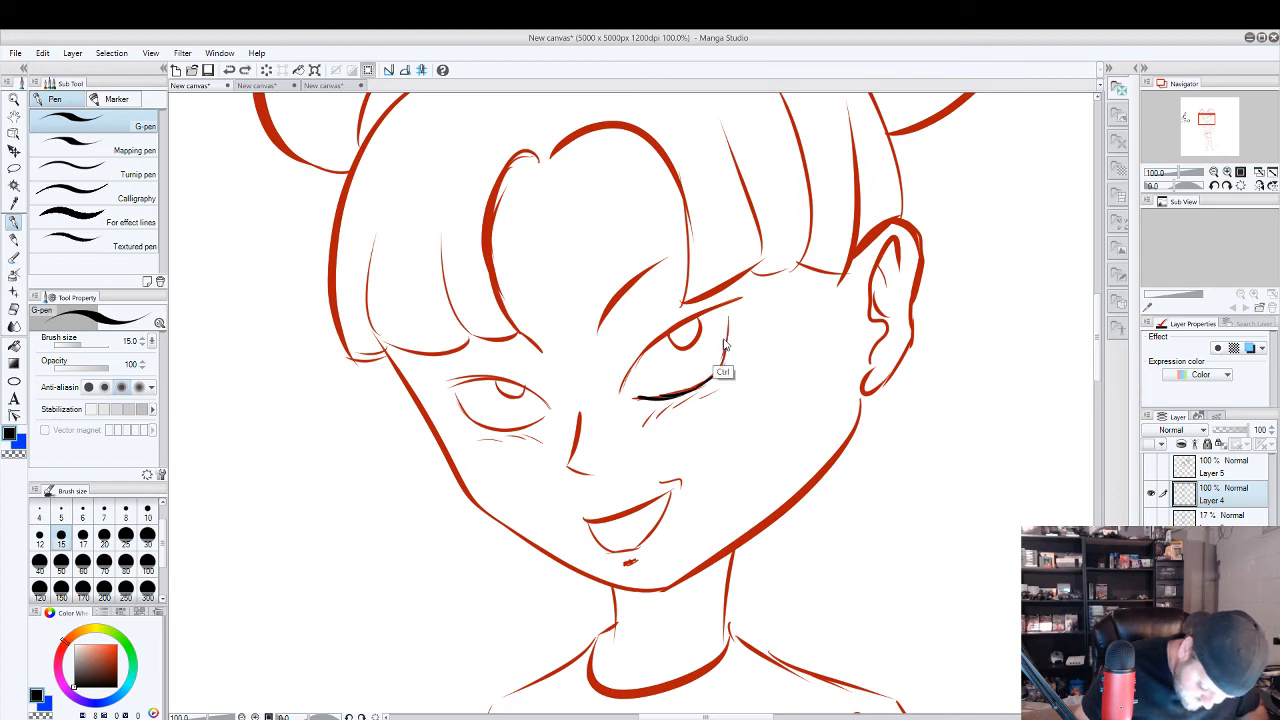
{"action": "key", "text": "ctrl+z"}
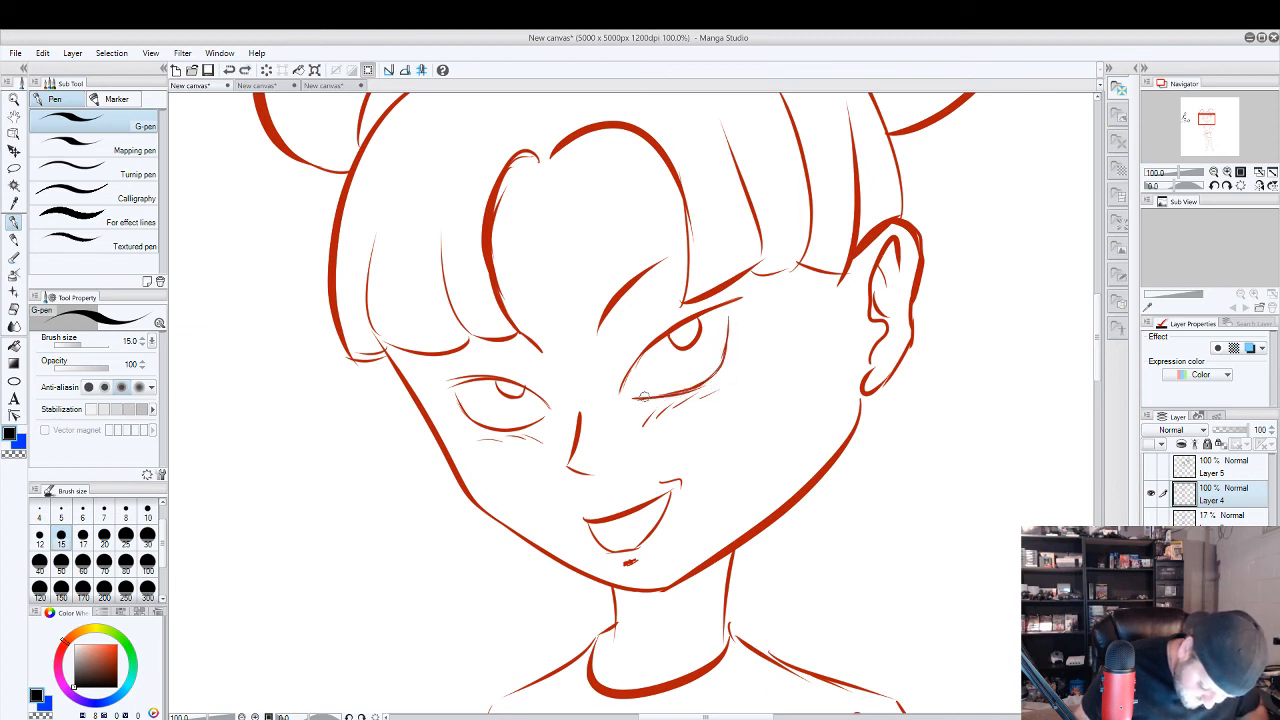
{"action": "left_click_drag", "start_coordinate": [636, 399], "coordinate": [740, 362]}
{"action": "key", "text": "ctrl+z"}
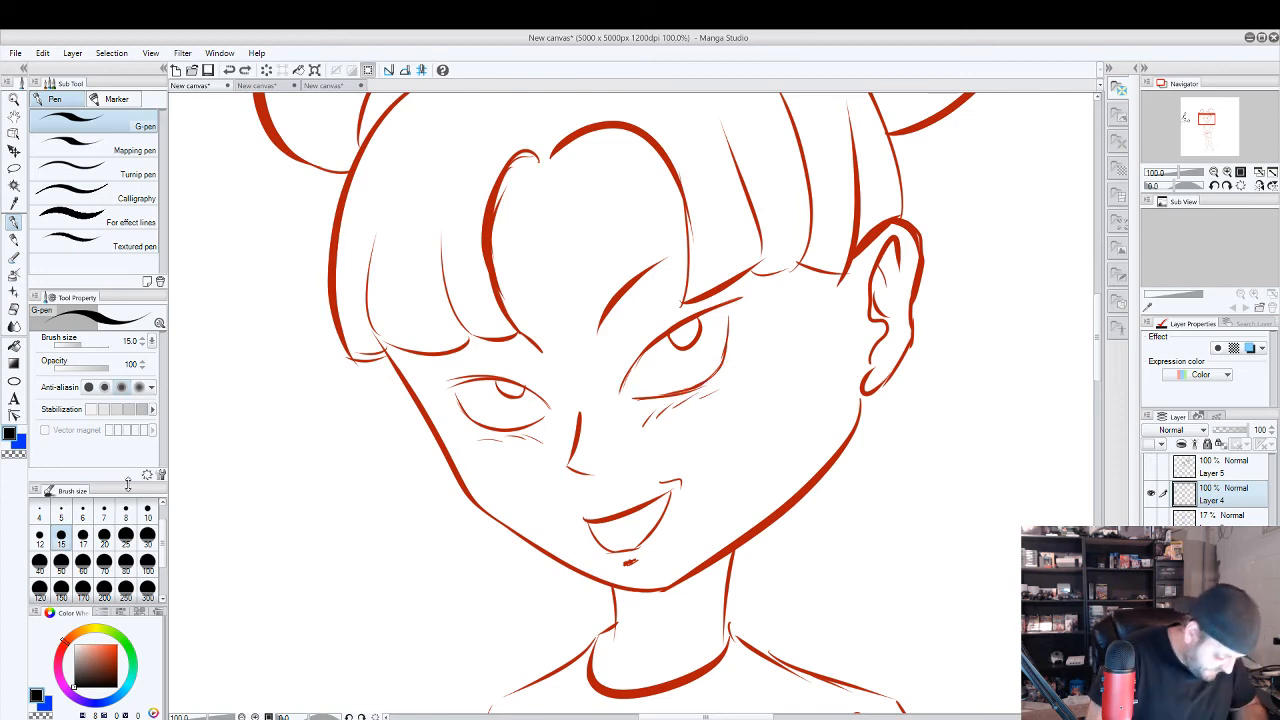
Set the pen size to 10 and ink the outline, iris and corner lashes of the girl's eye nearest the ear in black.
{"action": "left_click", "coordinate": [148, 512]}
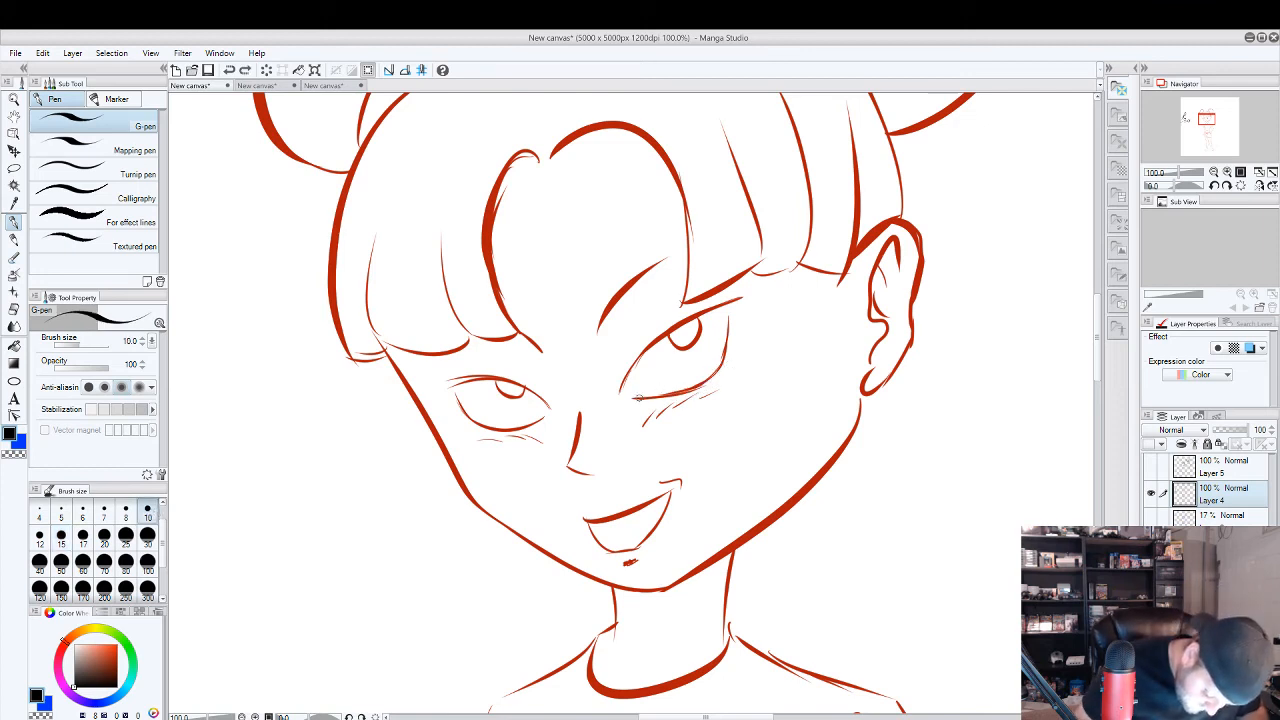
{"action": "mouse_move", "coordinate": [640, 398]}
{"action": "left_mouse_down"}
{"action": "mouse_move", "coordinate": [736, 370]}
{"action": "mouse_move", "coordinate": [731, 320]}
{"action": "left_mouse_up"}
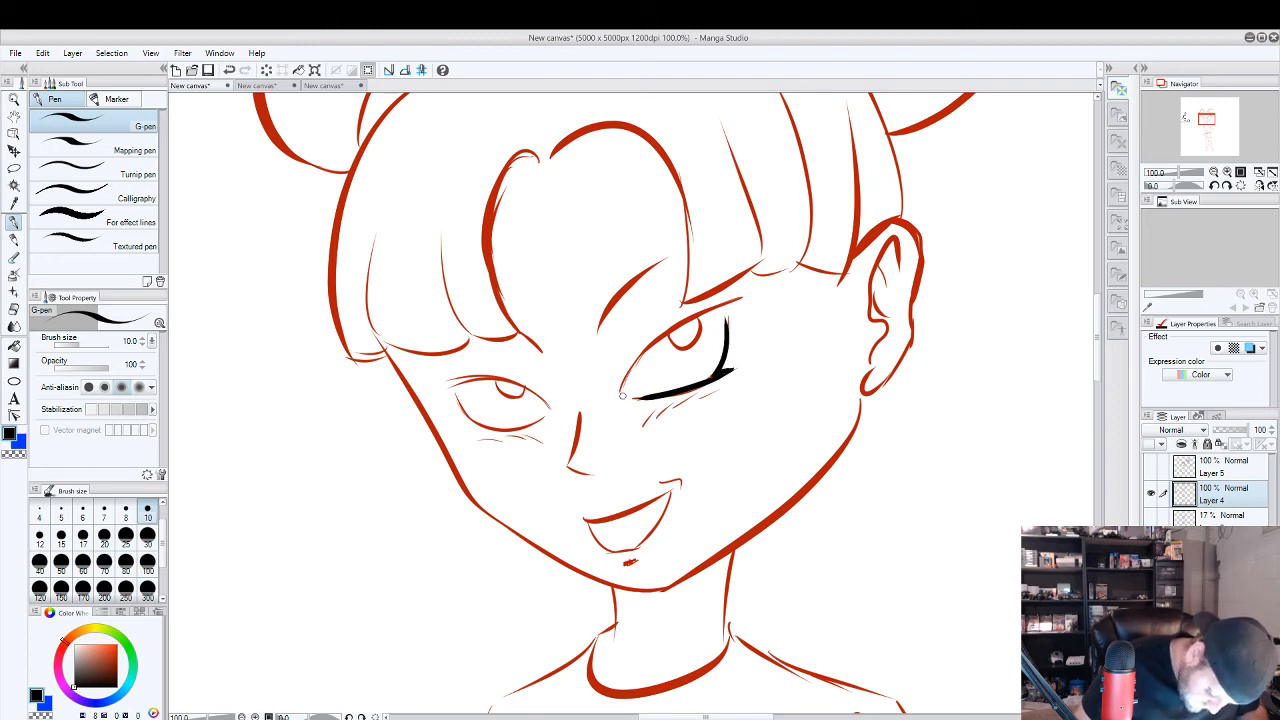
{"action": "mouse_move", "coordinate": [621, 396]}
{"action": "left_mouse_down"}
{"action": "mouse_move", "coordinate": [651, 341]}
{"action": "mouse_move", "coordinate": [760, 285]}
{"action": "mouse_move", "coordinate": [700, 348]}
{"action": "mouse_move", "coordinate": [697, 322]}
{"action": "left_mouse_up"}
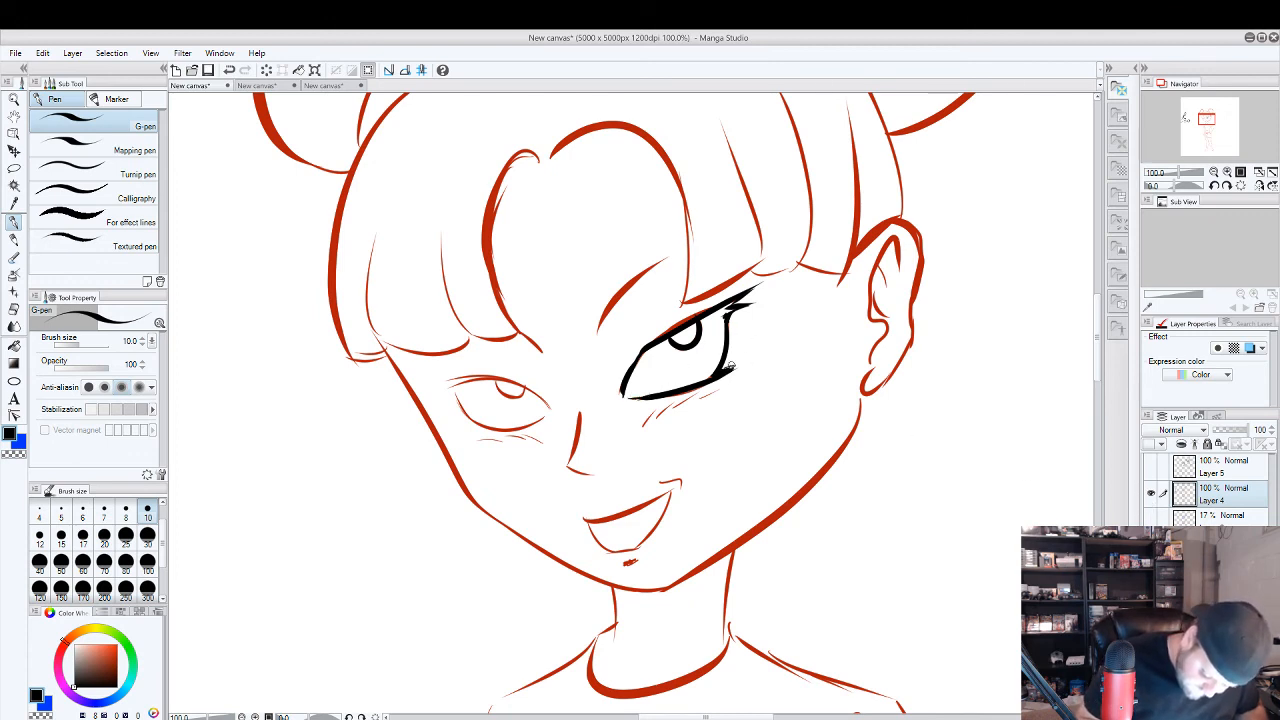
{"action": "left_click_drag", "start_coordinate": [723, 372], "coordinate": [733, 375]}
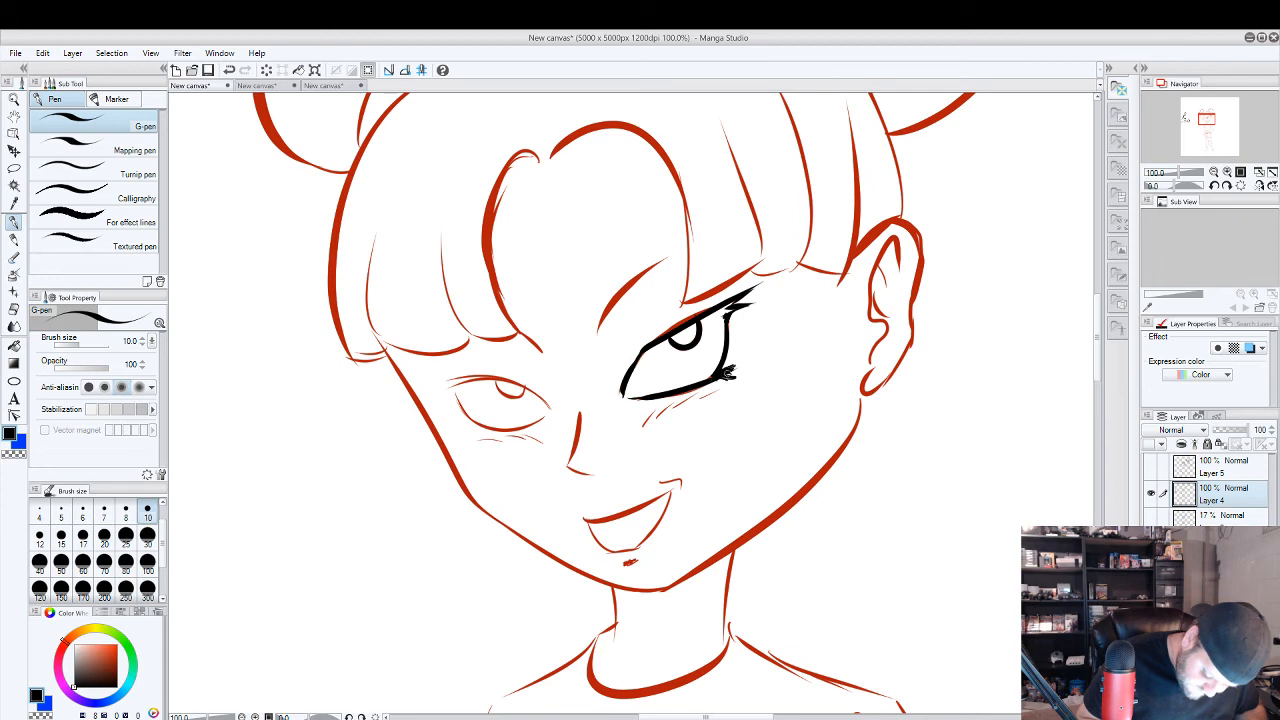
{"action": "key", "text": "ctrl+z"}
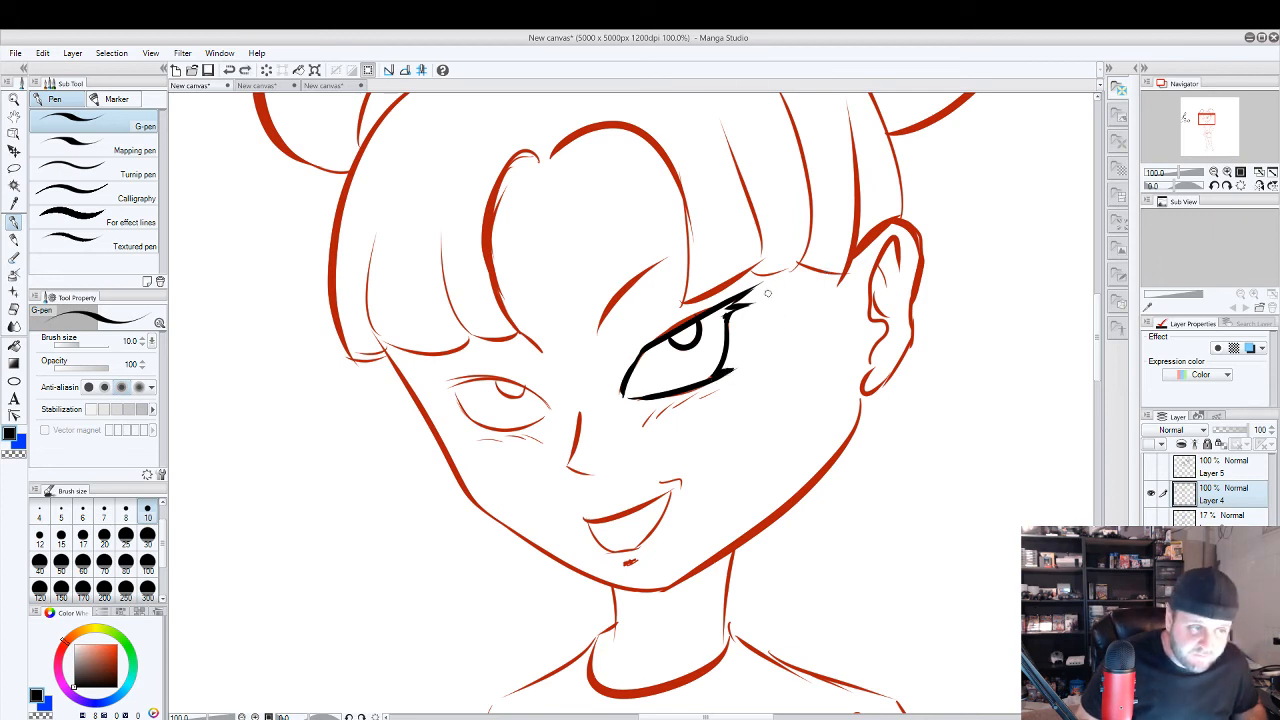
Fill the inked eye's pupil in black around a small highlight and thicken its upper lid and lashes.
{"action": "mouse_move", "coordinate": [668, 345]}
{"action": "left_mouse_down"}
{"action": "mouse_move", "coordinate": [703, 330]}
{"action": "mouse_move", "coordinate": [685, 344]}
{"action": "mouse_move", "coordinate": [694, 328]}
{"action": "mouse_move", "coordinate": [679, 333]}
{"action": "mouse_move", "coordinate": [685, 350]}
{"action": "mouse_move", "coordinate": [687, 338]}
{"action": "mouse_move", "coordinate": [724, 371]}
{"action": "left_mouse_up"}
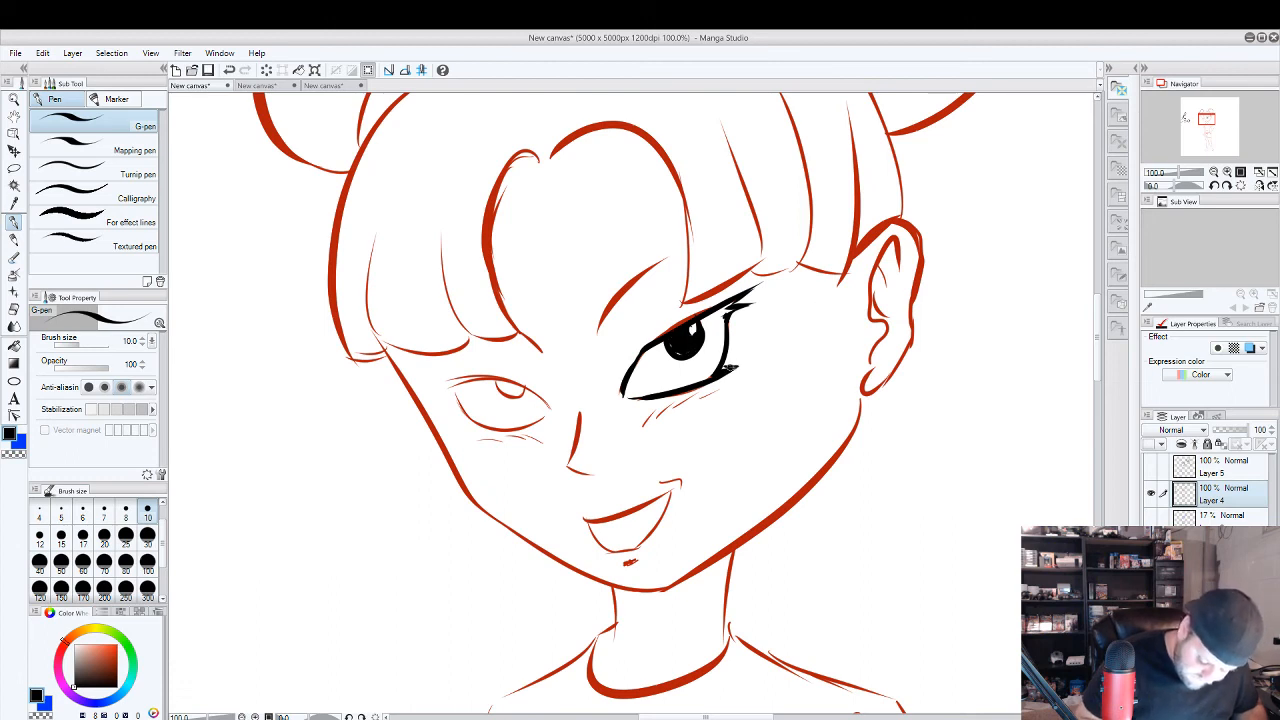
{"action": "left_click_drag", "start_coordinate": [729, 318], "coordinate": [729, 301]}
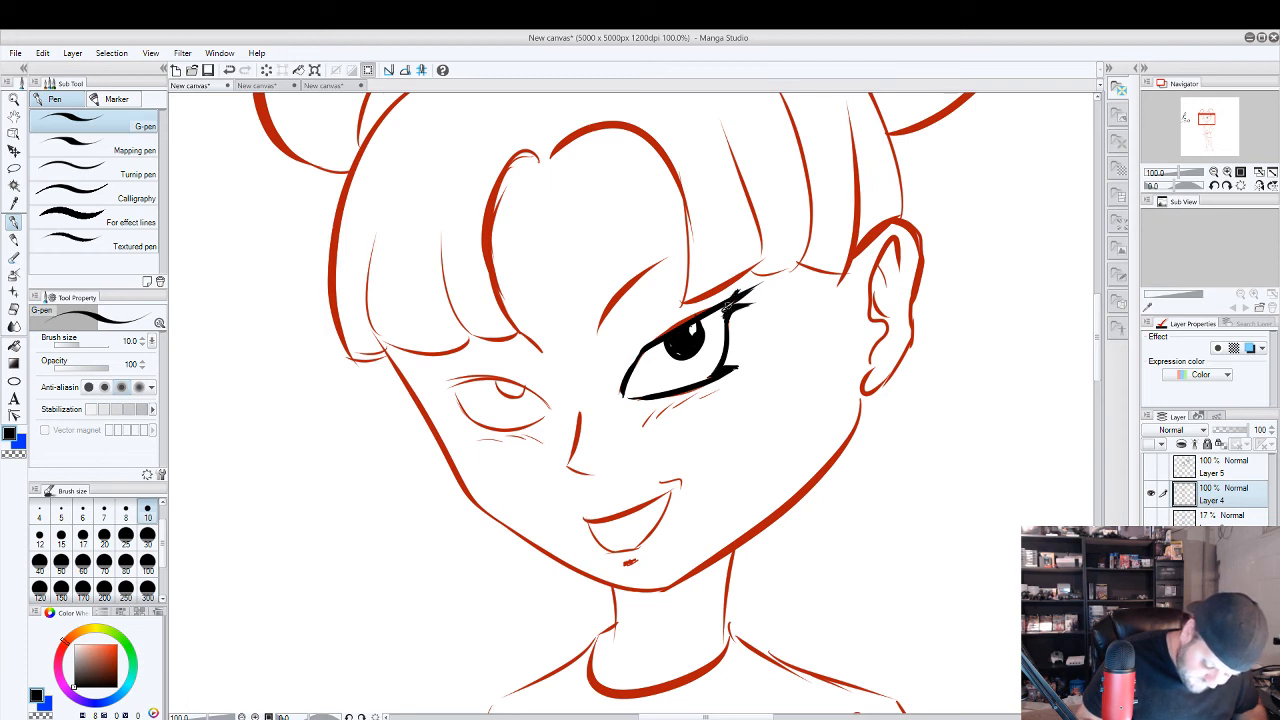
{"action": "left_click_drag", "start_coordinate": [624, 382], "coordinate": [671, 334]}
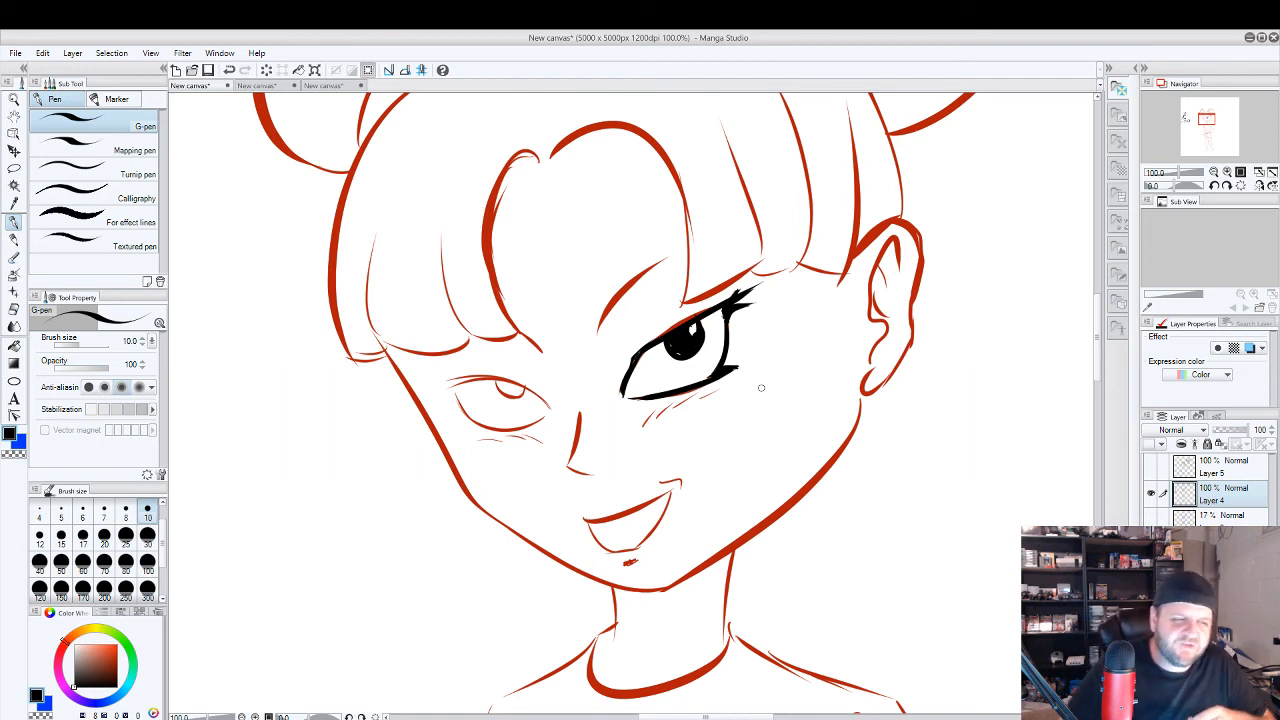
Try a small round eye with a circular pupil between the inked eye and the ear.
{"action": "mouse_move", "coordinate": [736, 346]}
{"action": "left_mouse_down"}
{"action": "mouse_move", "coordinate": [750, 362]}
{"action": "mouse_move", "coordinate": [751, 340]}
{"action": "mouse_move", "coordinate": [795, 318]}
{"action": "left_mouse_up"}
{"action": "mouse_move", "coordinate": [766, 375]}
{"action": "left_mouse_down"}
{"action": "mouse_move", "coordinate": [809, 324]}
{"action": "mouse_move", "coordinate": [772, 353]}
{"action": "mouse_move", "coordinate": [787, 332]}
{"action": "left_mouse_up"}
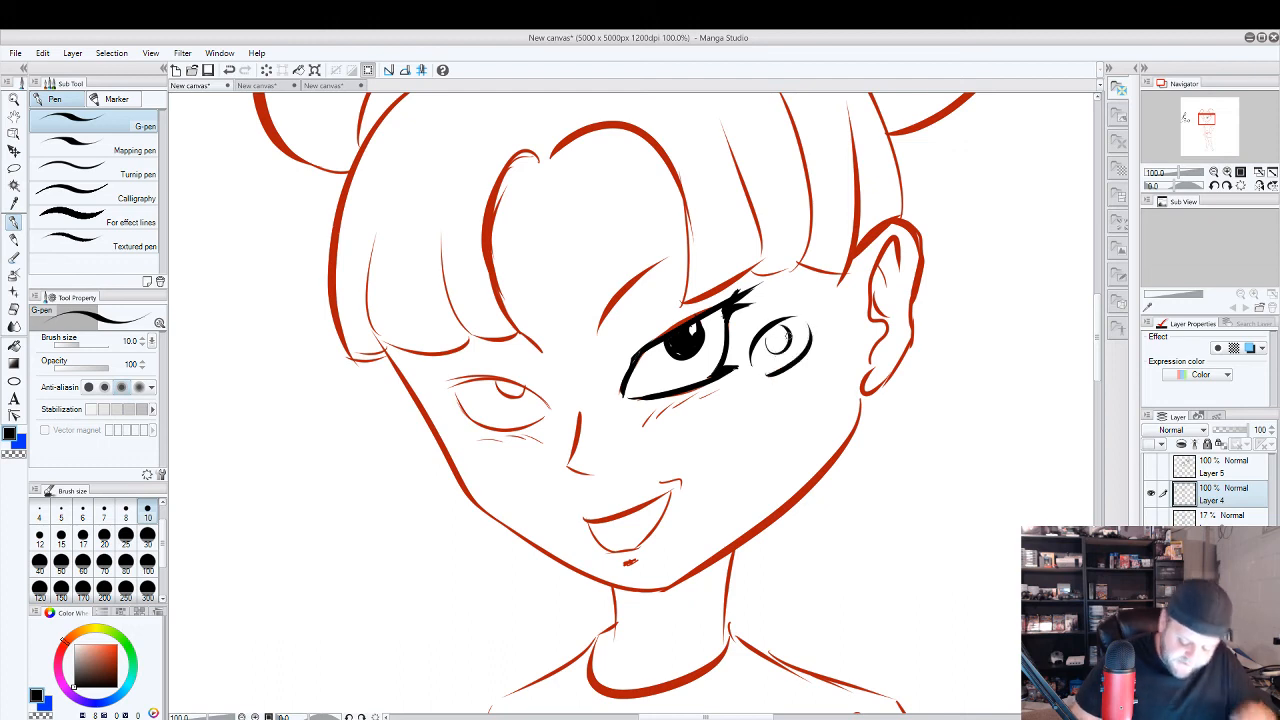
{"action": "key", "text": "ctrl+z"}
{"action": "key", "text": "ctrl+z"}
{"action": "key", "text": "ctrl+z"}
{"action": "key", "text": "ctrl+z"}
{"action": "key", "text": "ctrl+z"}
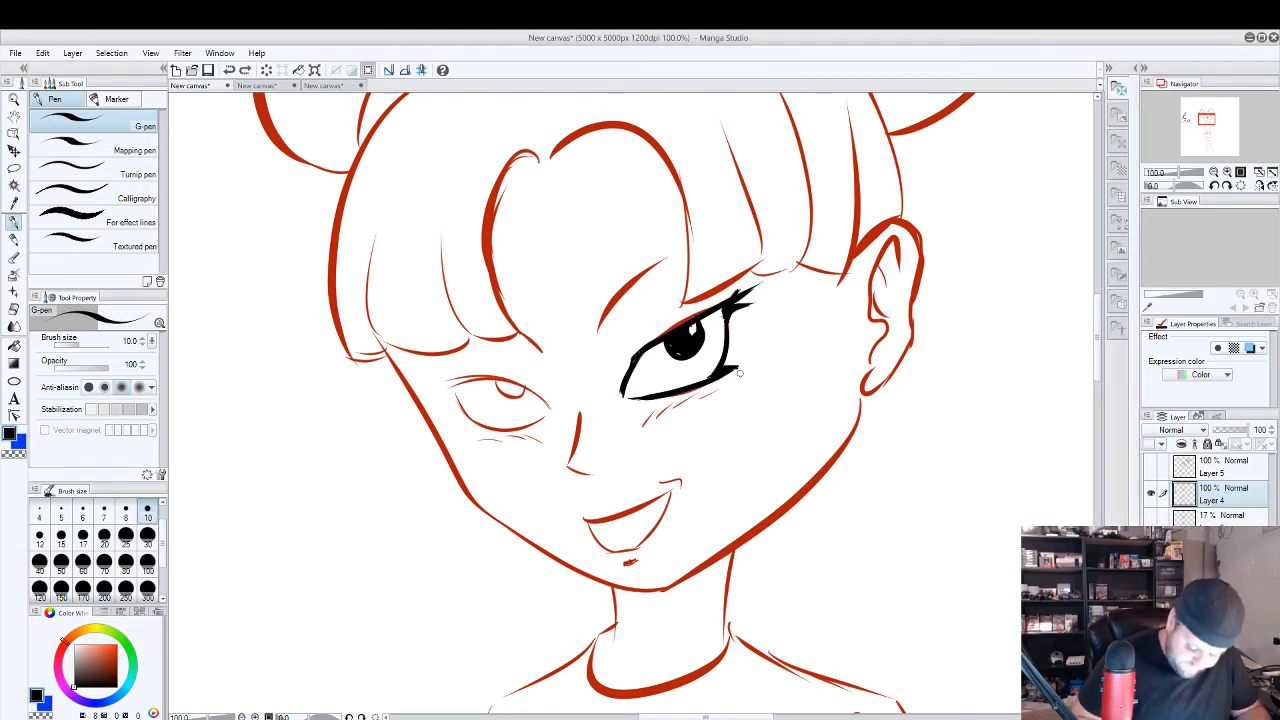
Undo all the black inking on the girl's eye, leaving only the red sketch.
{"action": "key", "text": "ctrl+z"}
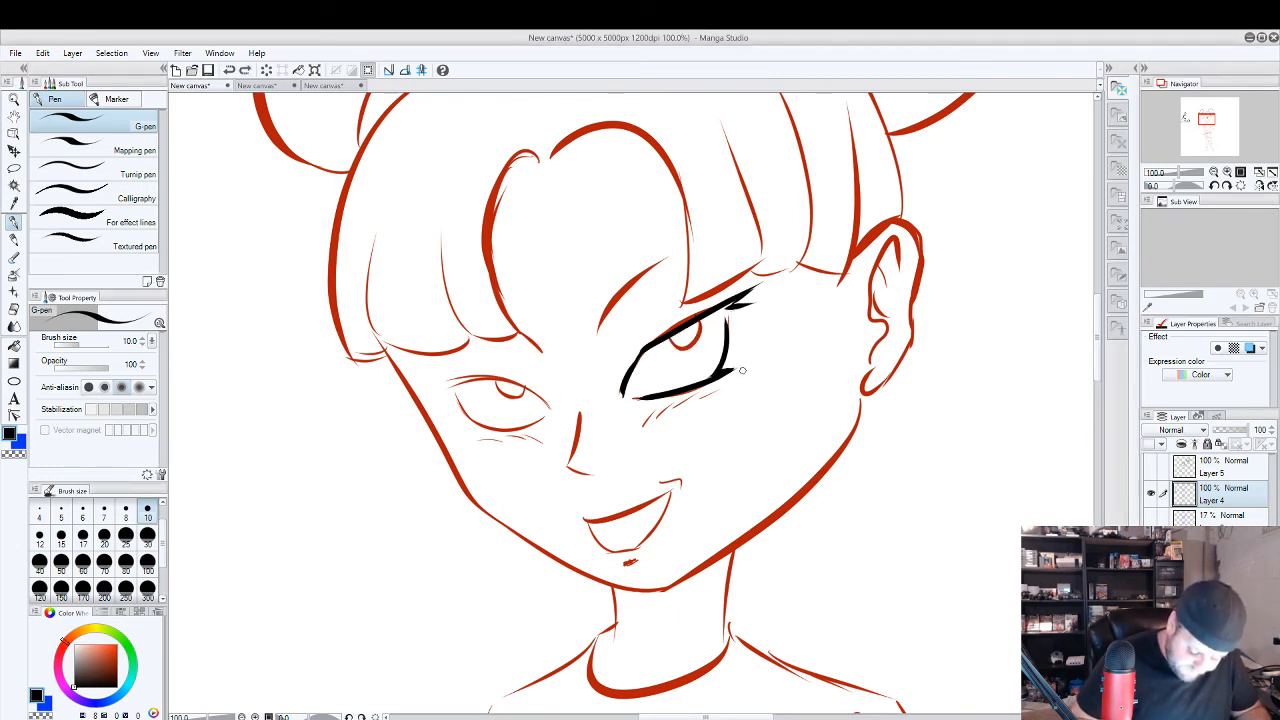
{"action": "key", "text": "ctrl+z"}
{"action": "key", "text": "ctrl+z"}
{"action": "key", "text": "ctrl+z"}
{"action": "key", "text": "ctrl+z"}
{"action": "key", "text": "ctrl+z"}
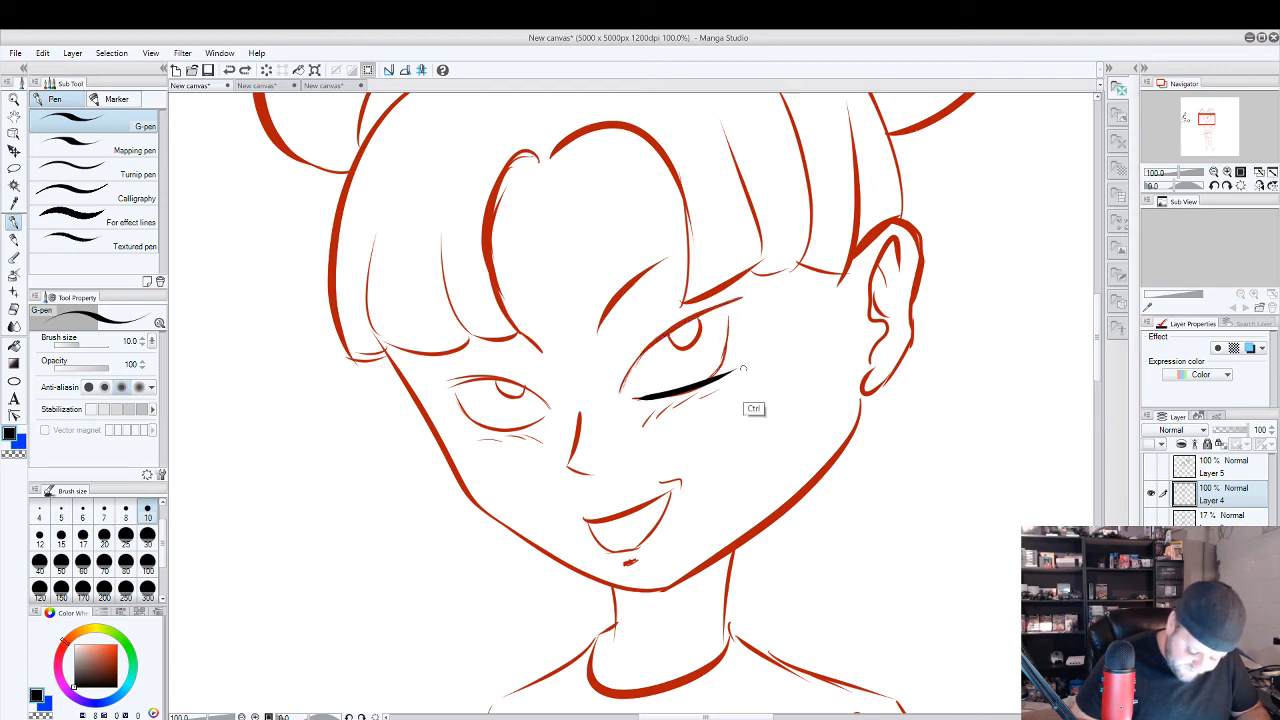
{"action": "key", "text": "ctrl+z"}
Erase the bloody dagger and the black head sketch beside the girl's figure with the Block eraser.
{"action": "scroll", "coordinate": [847, 396], "scroll_direction": "down", "scroll_amount": 3}
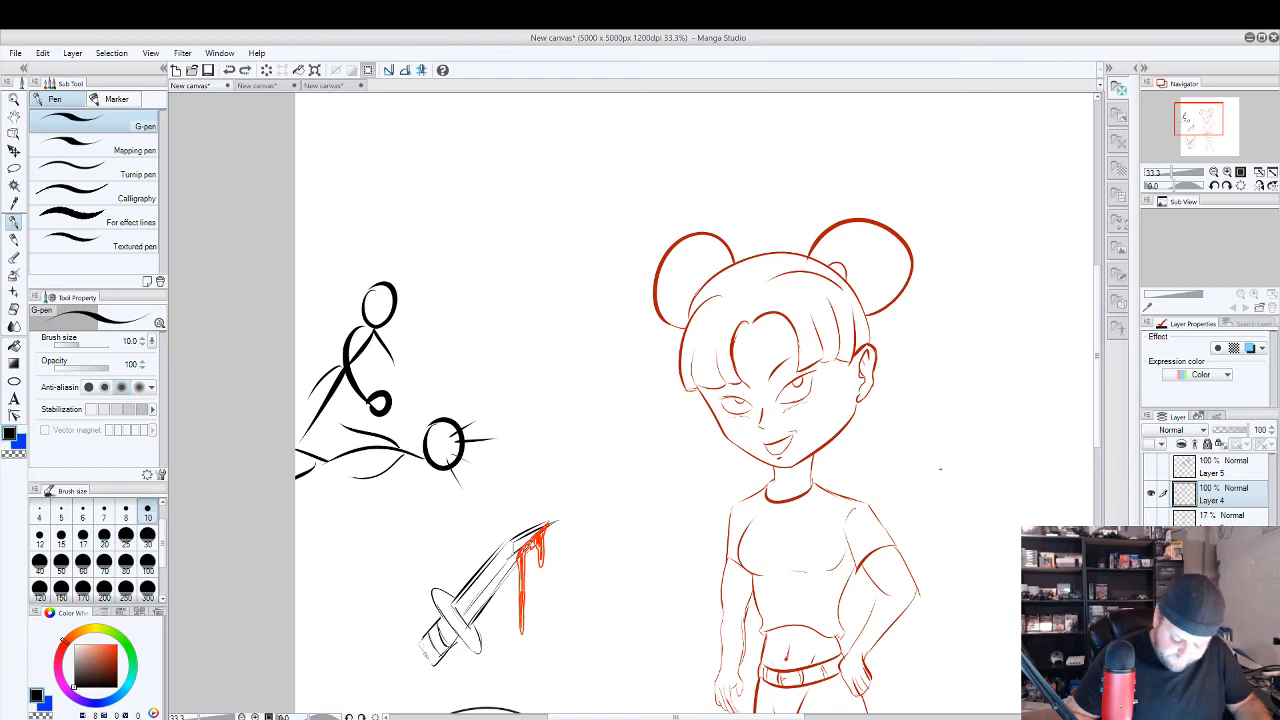
{"action": "left_click_drag", "start_coordinate": [946, 519], "coordinate": [891, 420]}
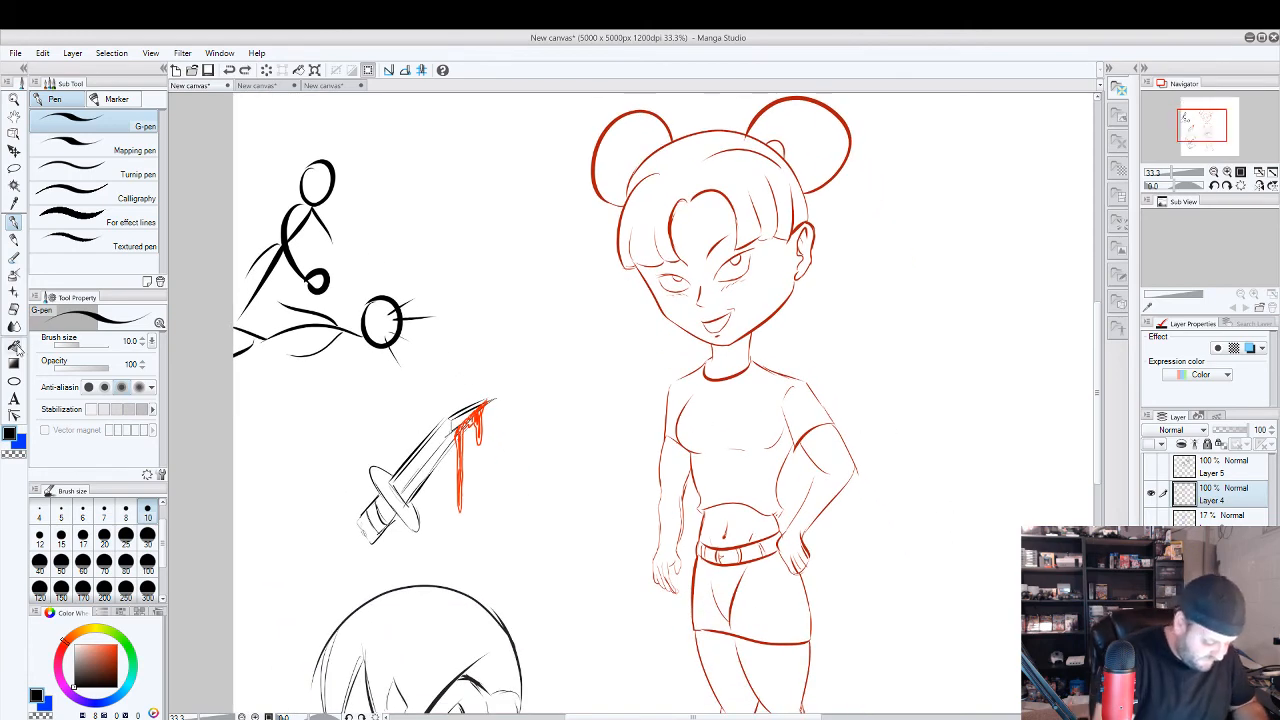
{"action": "left_click", "coordinate": [14, 344]}
{"action": "left_click", "coordinate": [14, 308]}
{"action": "mouse_move", "coordinate": [320, 595]}
{"action": "left_mouse_down"}
{"action": "mouse_move", "coordinate": [358, 622]}
{"action": "mouse_move", "coordinate": [507, 700]}
{"action": "mouse_move", "coordinate": [342, 700]}
{"action": "mouse_move", "coordinate": [468, 405]}
{"action": "mouse_move", "coordinate": [426, 472]}
{"action": "mouse_move", "coordinate": [466, 486]}
{"action": "left_mouse_up"}
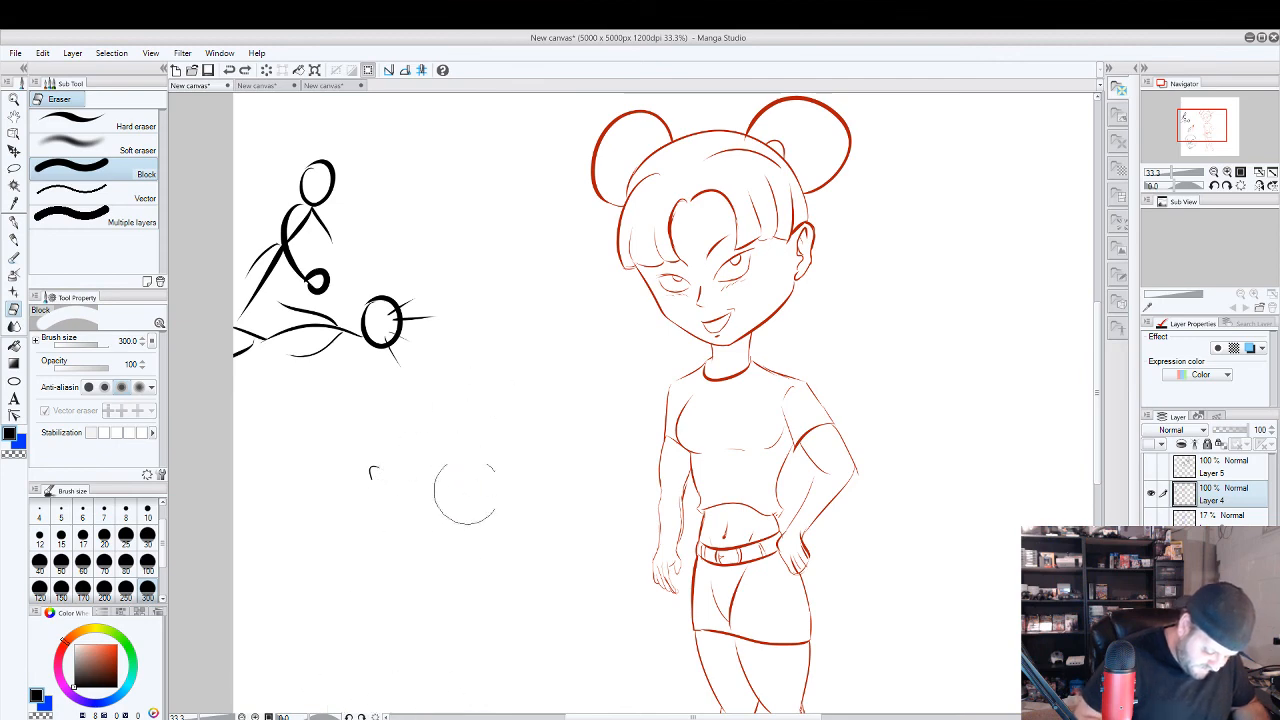
{"action": "left_click_drag", "start_coordinate": [585, 597], "coordinate": [555, 190]}
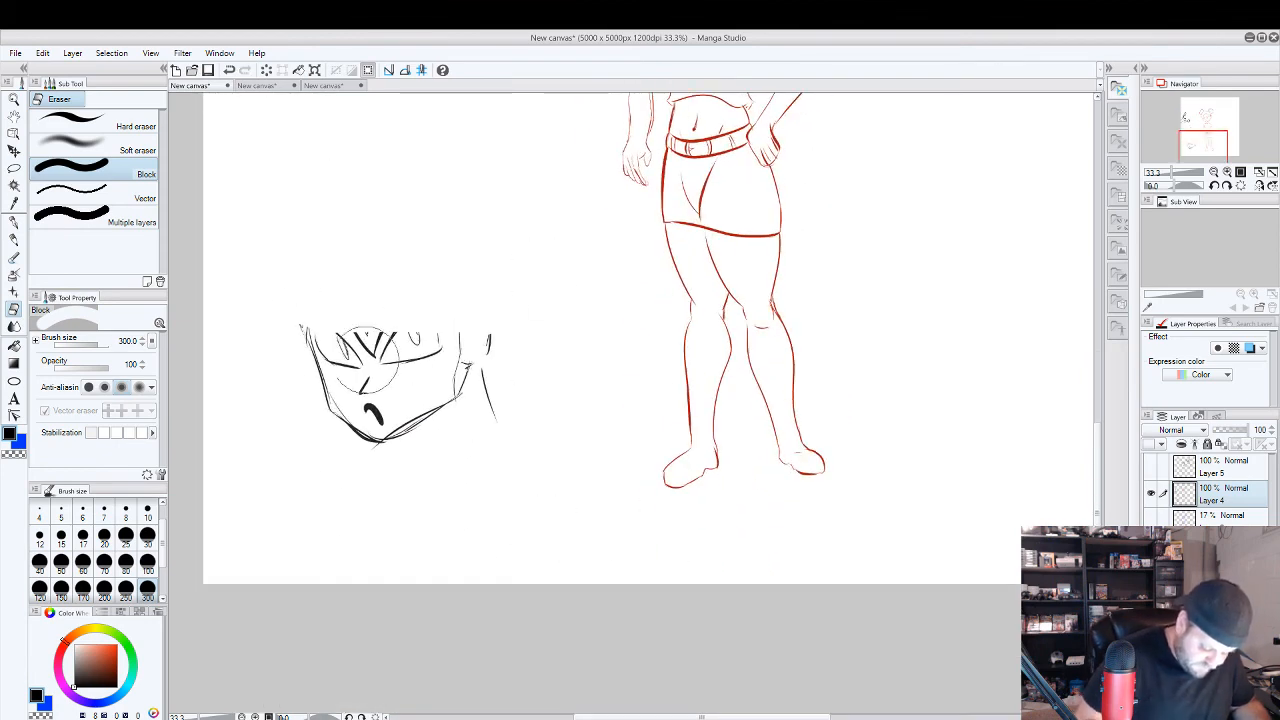
{"action": "mouse_move", "coordinate": [325, 350]}
{"action": "left_mouse_down"}
{"action": "mouse_move", "coordinate": [355, 360]}
{"action": "mouse_move", "coordinate": [403, 353]}
{"action": "mouse_move", "coordinate": [461, 422]}
{"action": "mouse_move", "coordinate": [497, 384]}
{"action": "mouse_move", "coordinate": [517, 423]}
{"action": "left_mouse_up"}
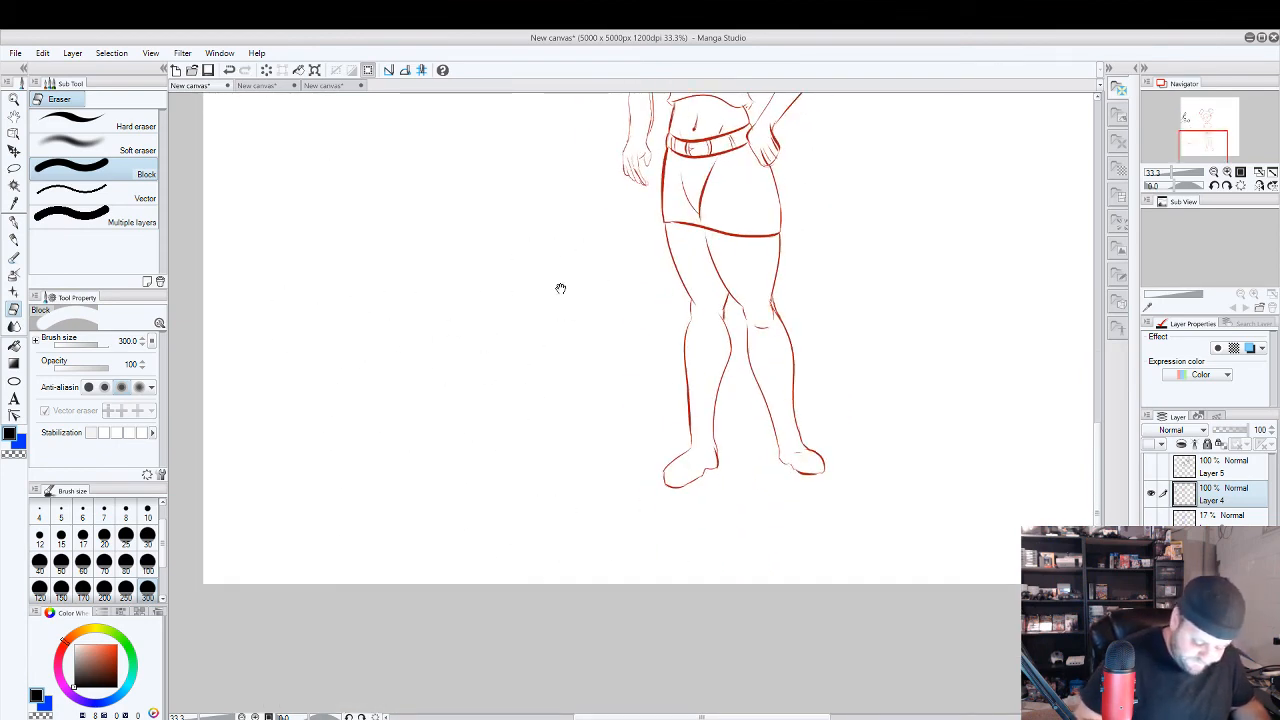
Bring the full girl figure back into view, set the eraser size to 10 and return to the G-pen.
{"action": "left_click_drag", "start_coordinate": [560, 286], "coordinate": [385, 611]}
{"action": "scroll", "coordinate": [671, 388], "scroll_direction": "down", "scroll_amount": 1}
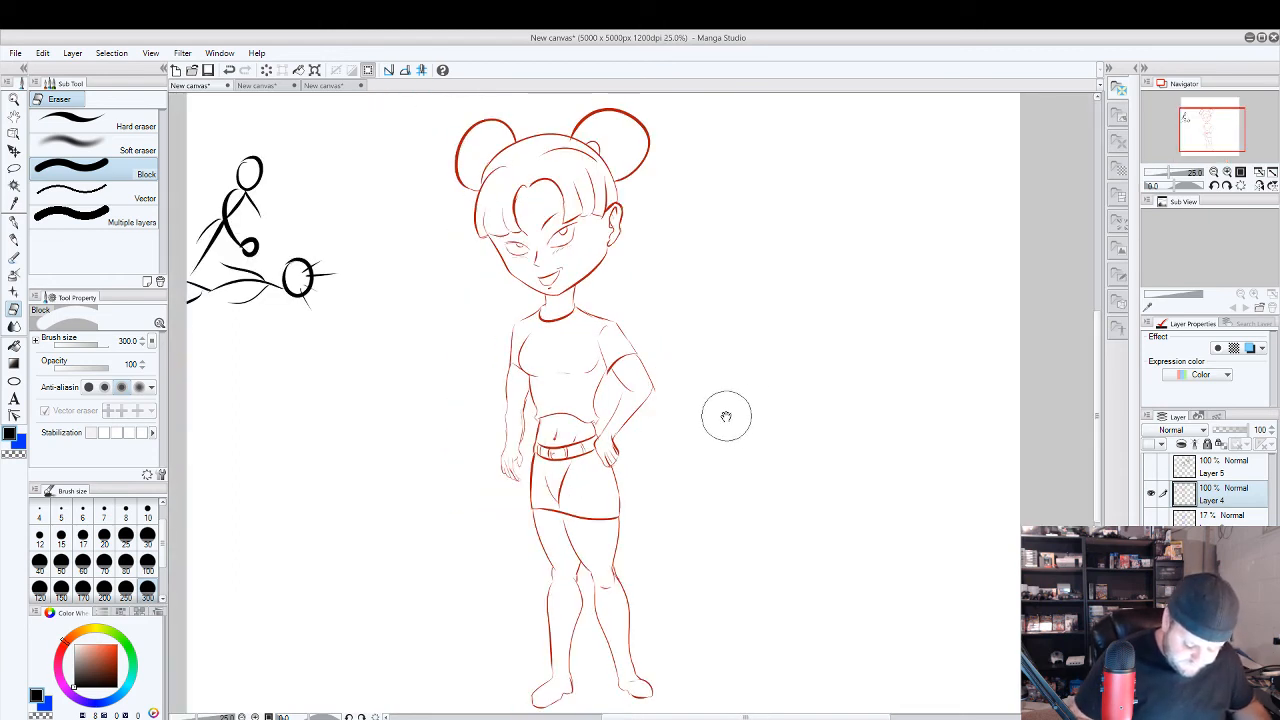
{"action": "left_click_drag", "start_coordinate": [726, 416], "coordinate": [773, 410]}
{"action": "left_click", "coordinate": [147, 514]}
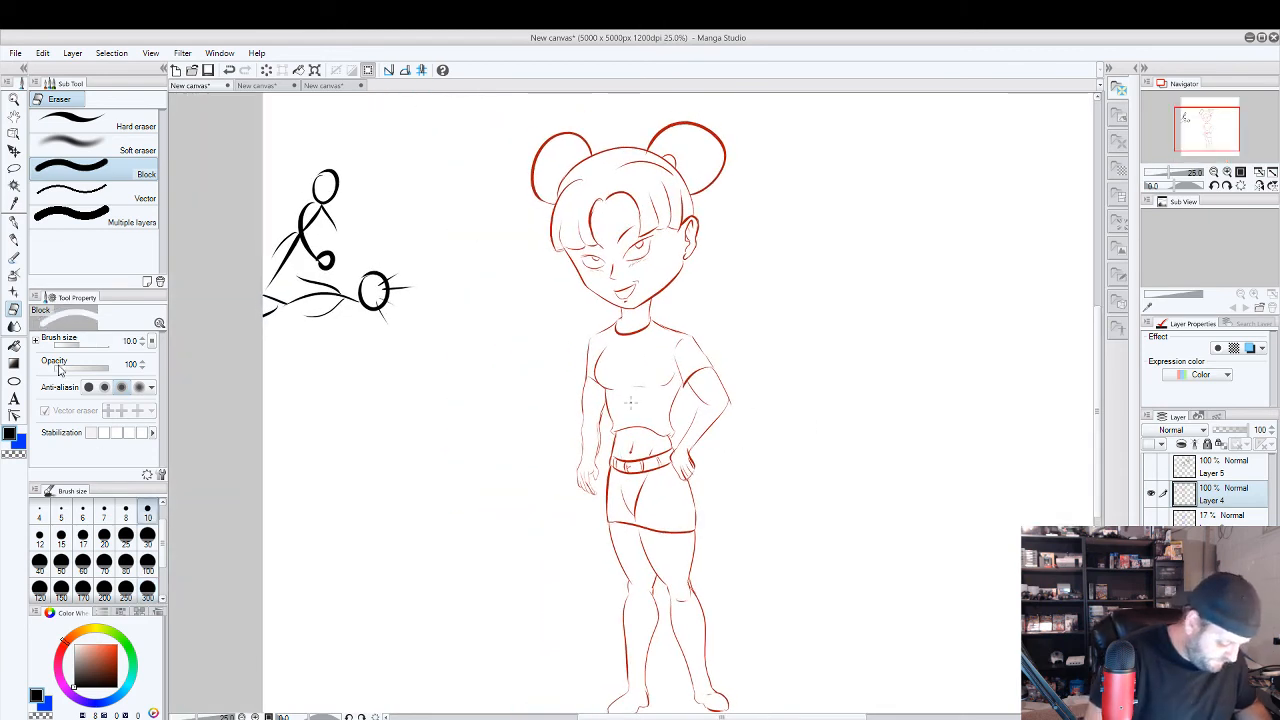
{"action": "left_click", "coordinate": [14, 225]}
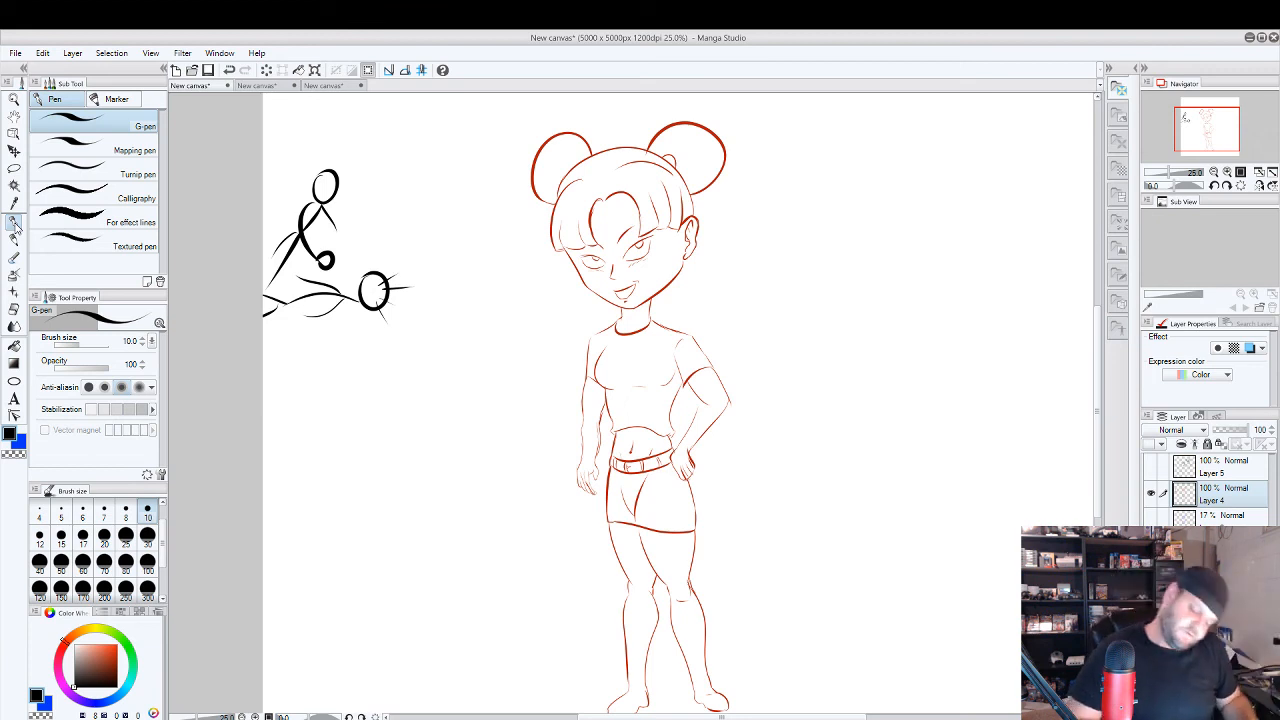
On the canvas with the three cartoon heads, add a curved line closing the back of the big-eyed, round-nosed head.
{"action": "left_click", "coordinate": [312, 86]}
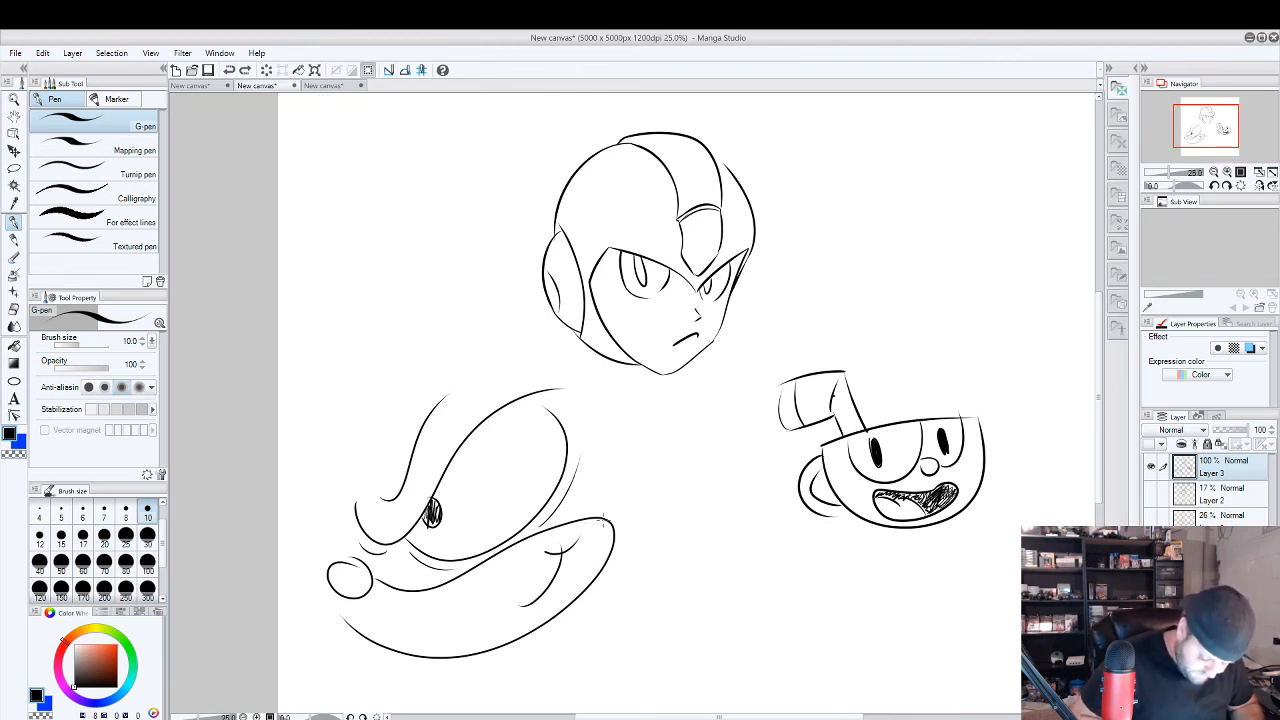
{"action": "left_click_drag", "start_coordinate": [607, 520], "coordinate": [578, 428]}
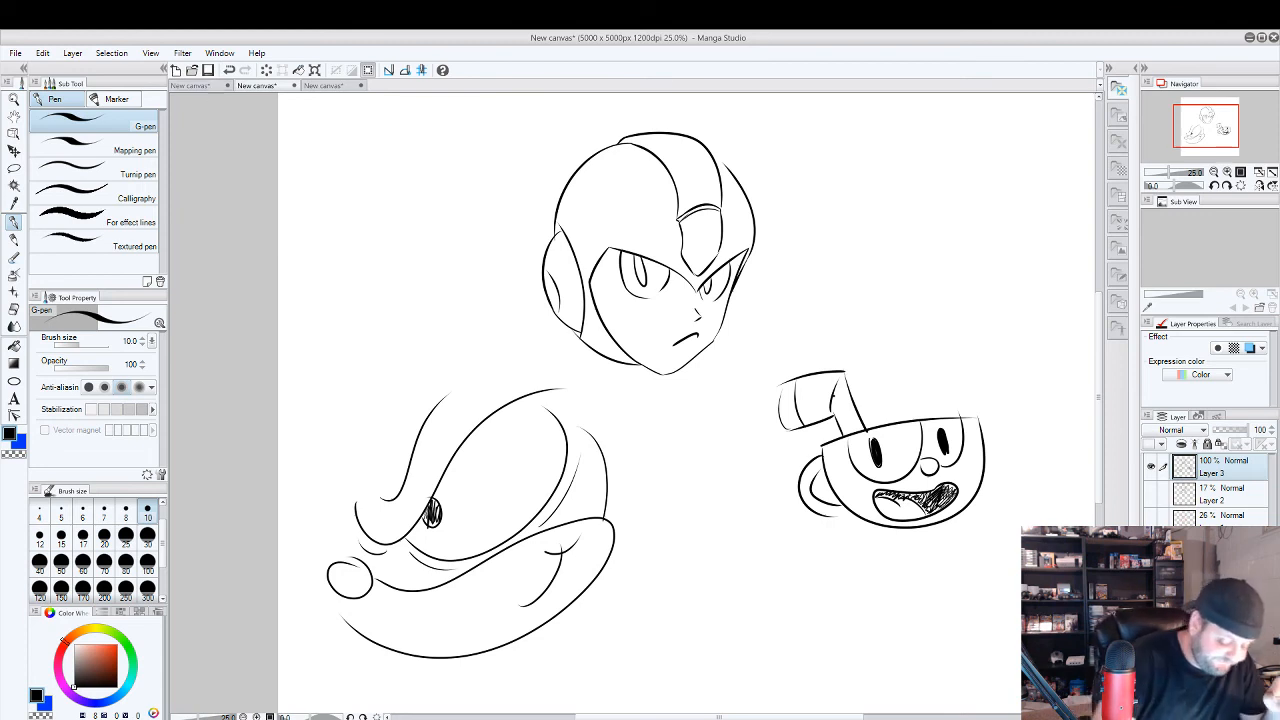
Return to the girl canvas, show the blue stick-figure pose layer and hide Layer 4 with the red sketch.
{"action": "left_click", "coordinate": [203, 88]}
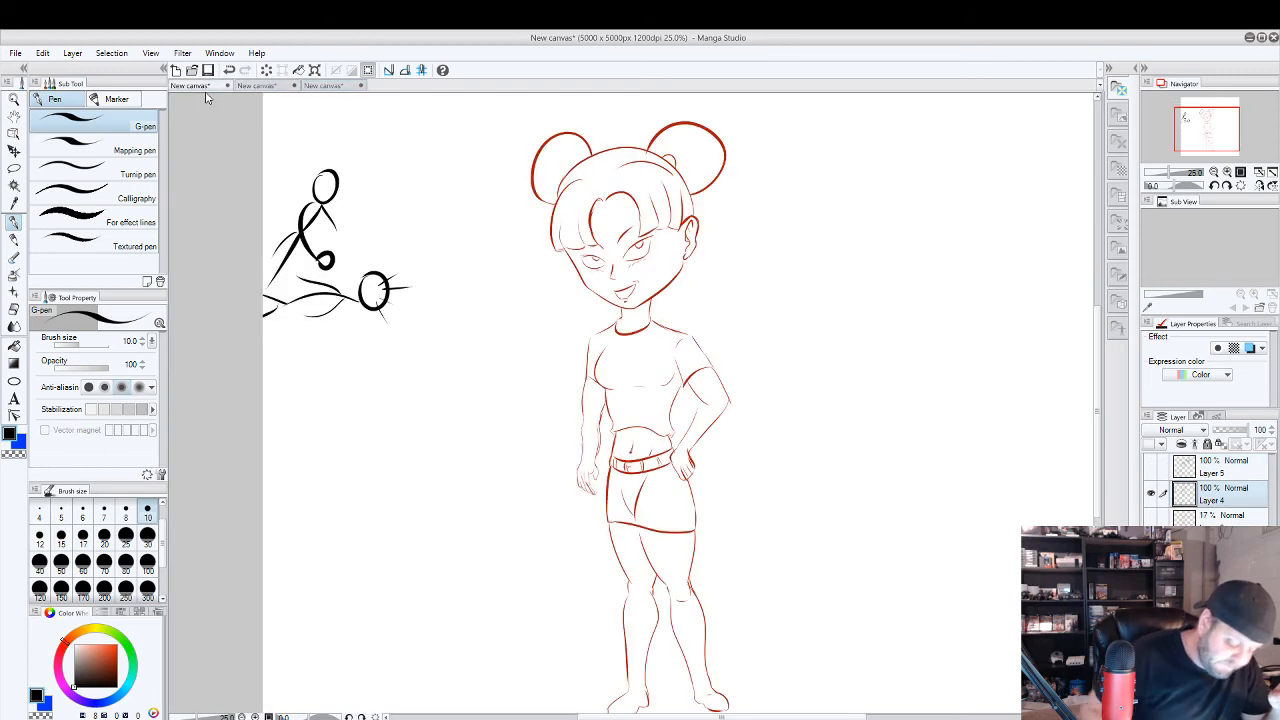
{"action": "left_click", "coordinate": [1151, 547]}
{"action": "left_click", "coordinate": [1152, 495]}
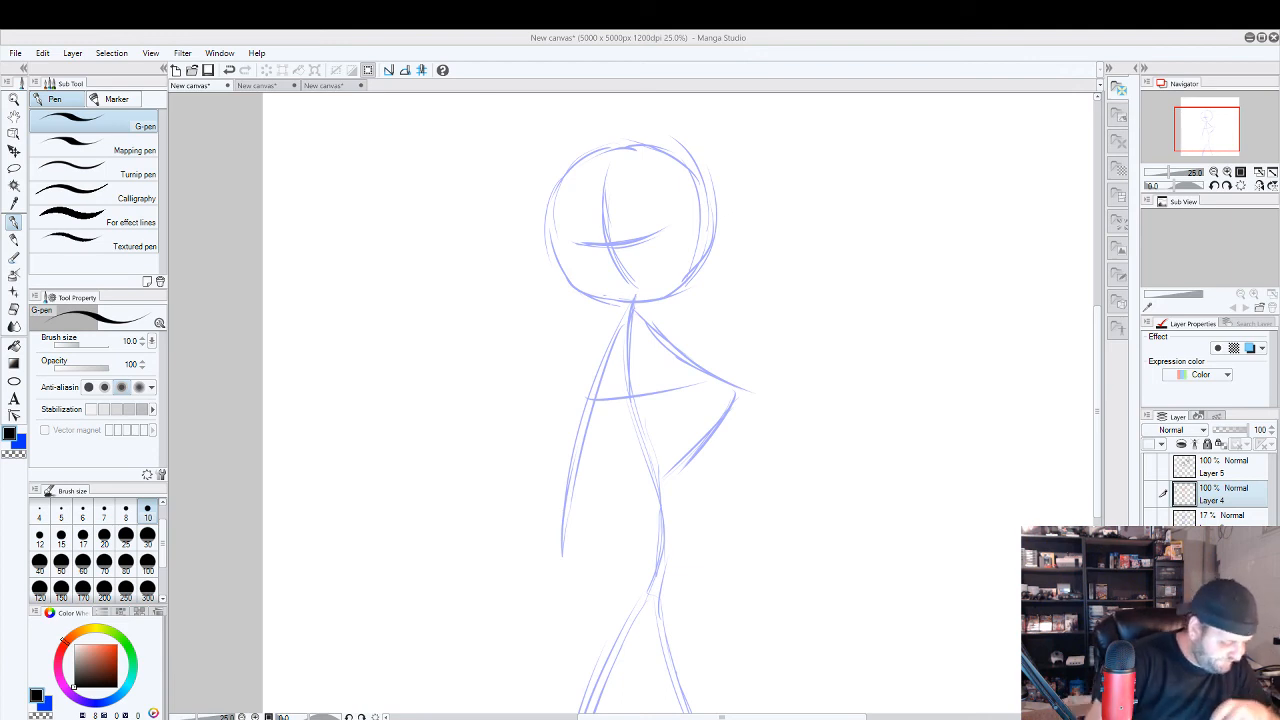
Create a new 5000 x 5000 px canvas at 1200 dpi and set the G-pen brush size to 30.
{"action": "left_click", "coordinate": [333, 87]}
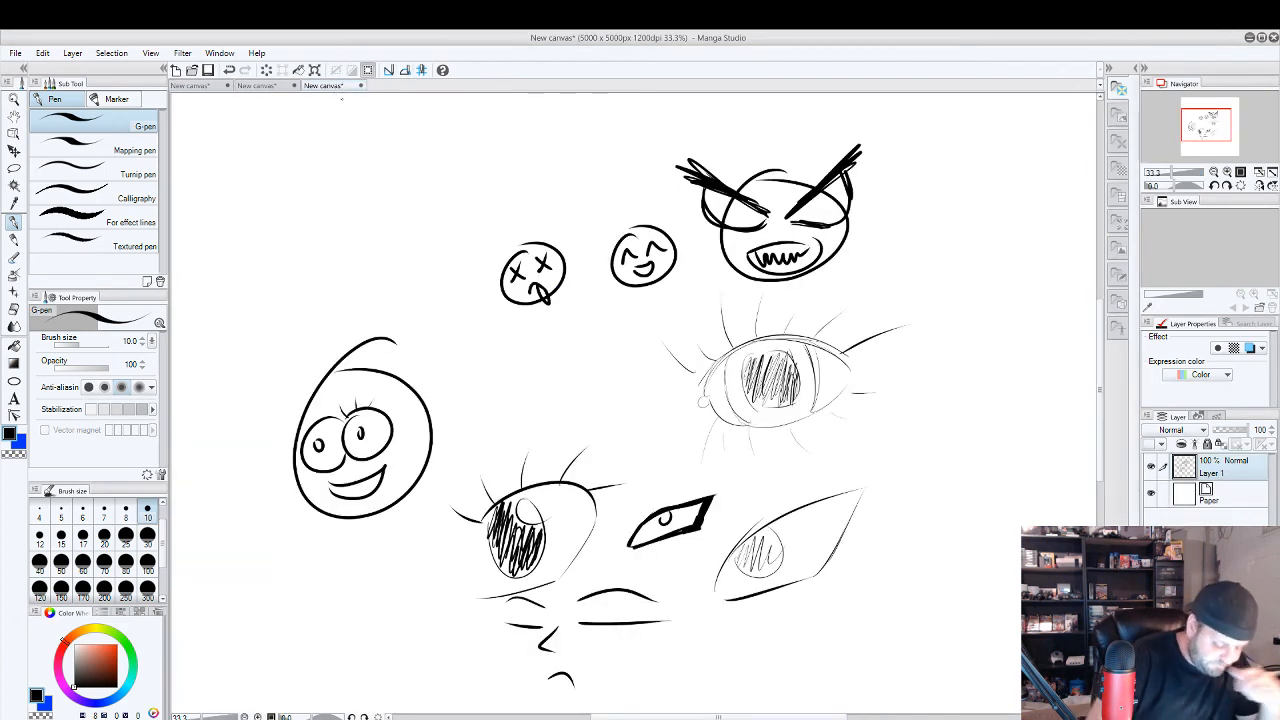
{"action": "left_click", "coordinate": [14, 53]}
{"action": "left_click", "coordinate": [40, 70]}
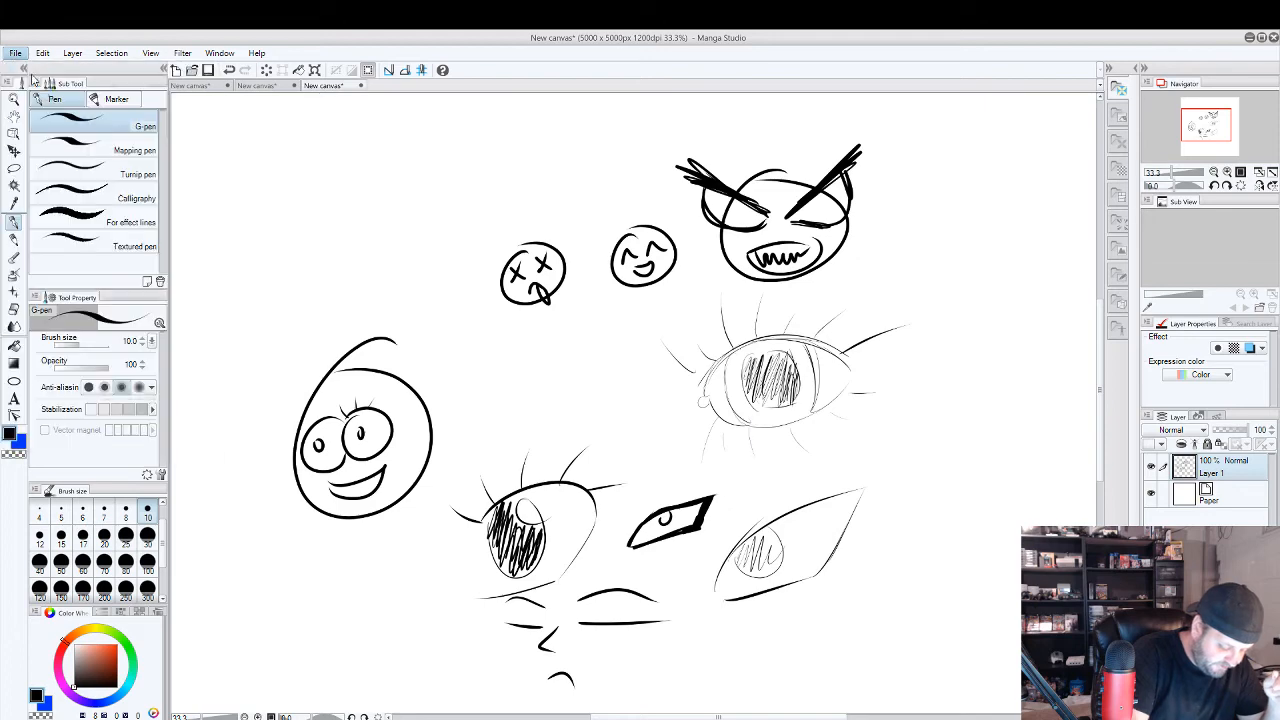
{"action": "left_click", "coordinate": [724, 251]}
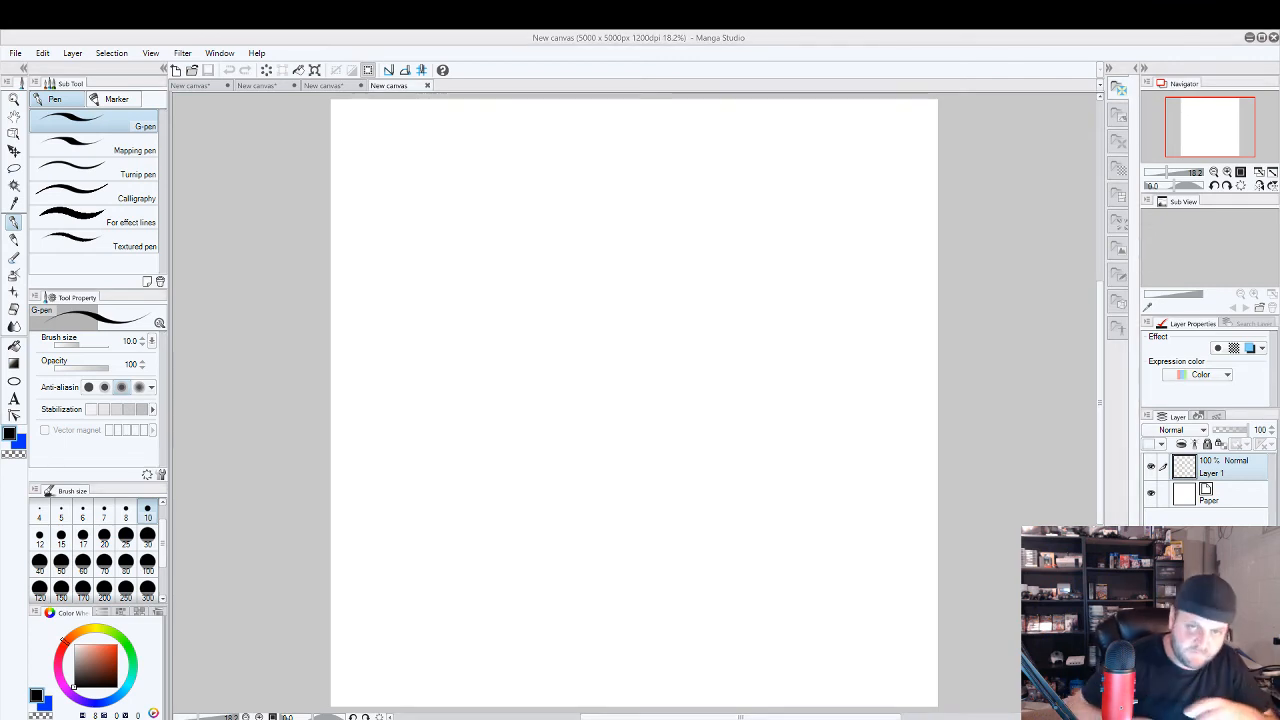
{"action": "left_click", "coordinate": [147, 537]}
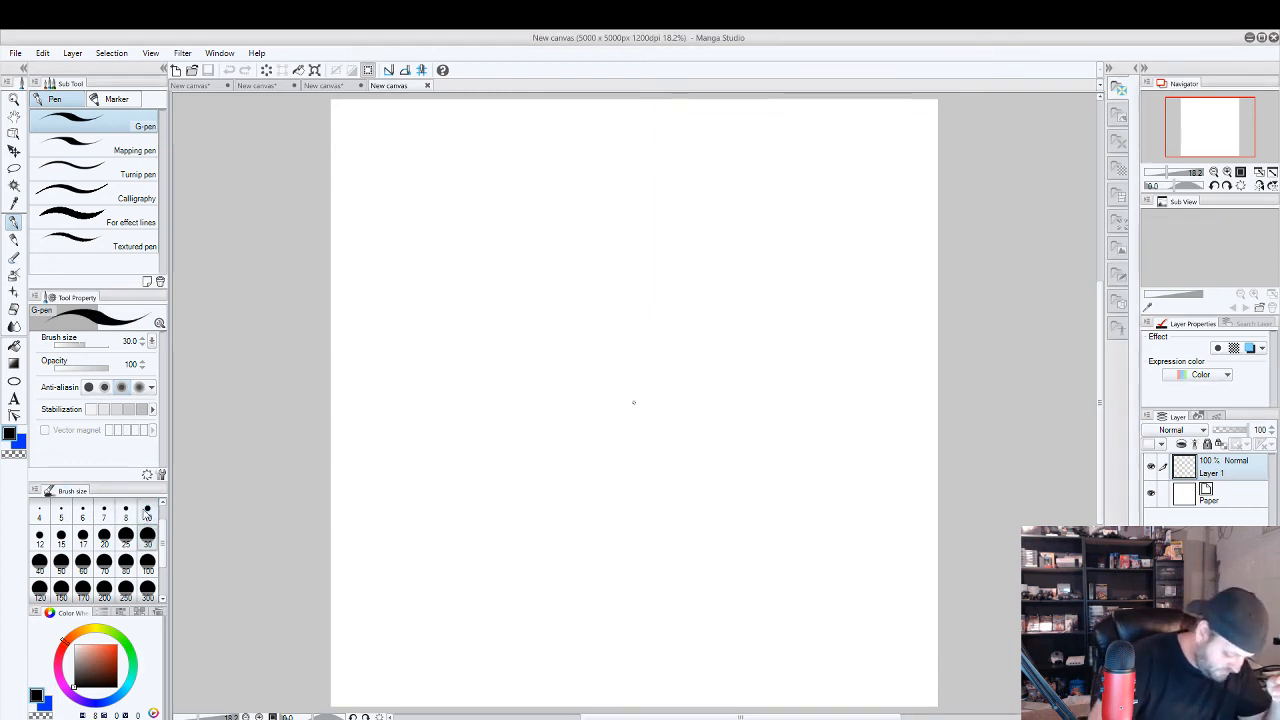
{"action": "left_click_drag", "start_coordinate": [519, 457], "coordinate": [527, 357]}
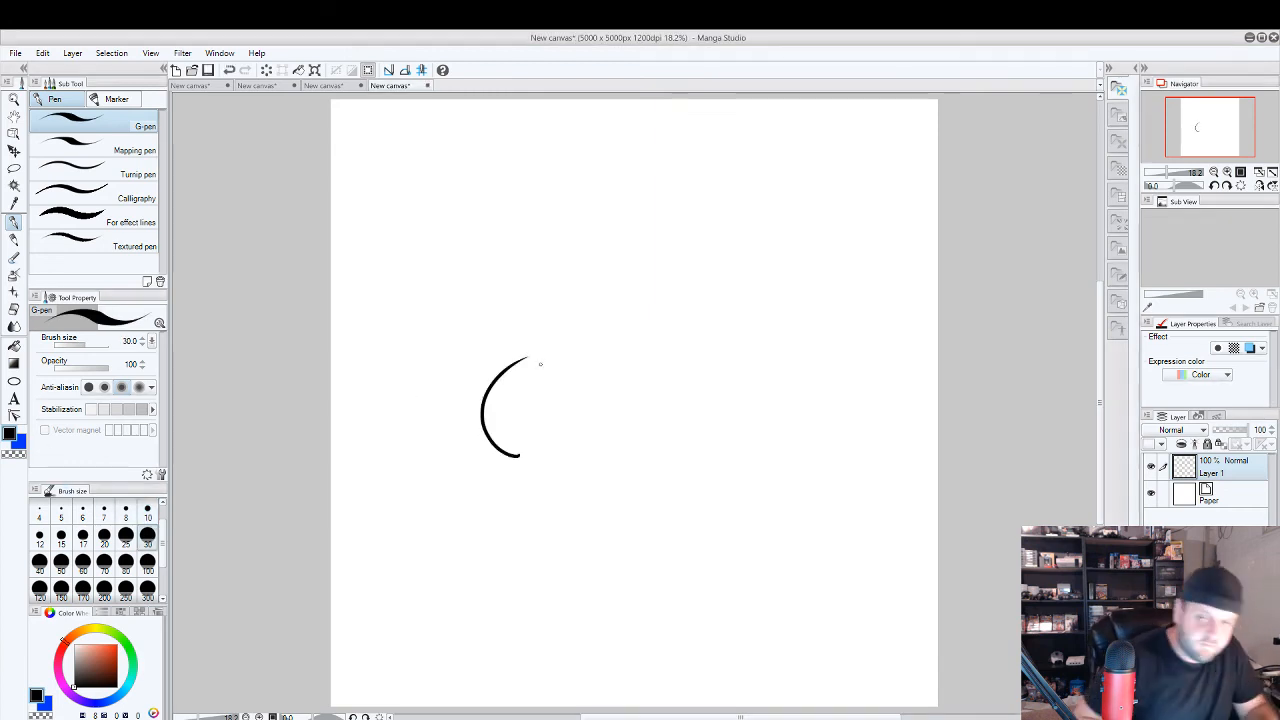
{"action": "key", "text": "ctrl+z"}
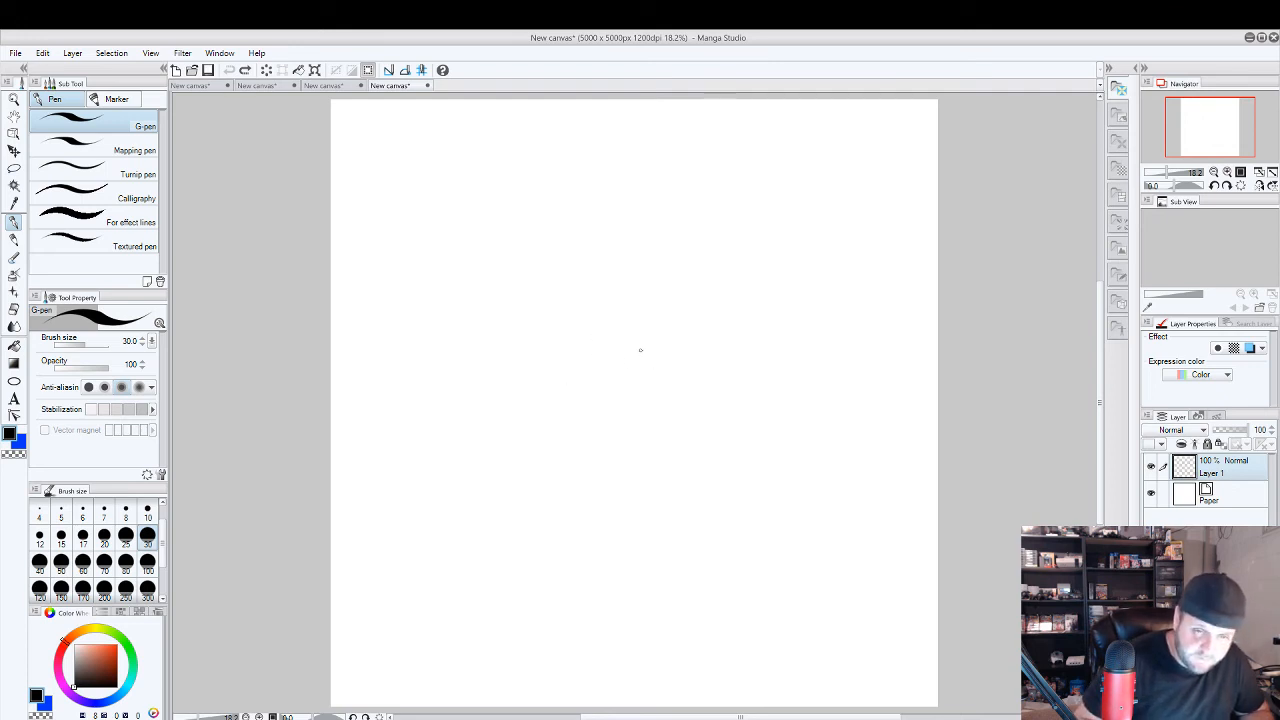
{"action": "mouse_move", "coordinate": [557, 362]}
{"action": "left_mouse_down"}
{"action": "mouse_move", "coordinate": [577, 251]}
{"action": "mouse_move", "coordinate": [675, 362]}
{"action": "mouse_move", "coordinate": [545, 368]}
{"action": "left_mouse_up"}
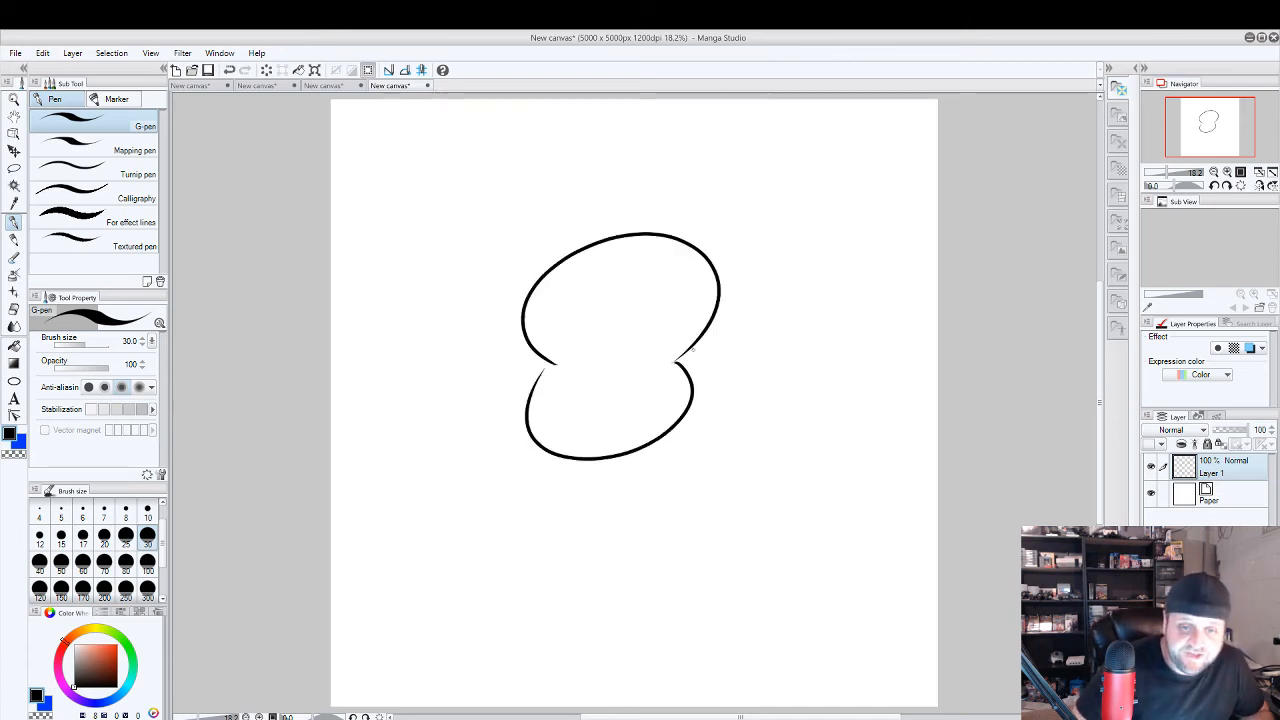
{"action": "key", "text": "ctrl+z"}
{"action": "key", "text": "ctrl+z"}
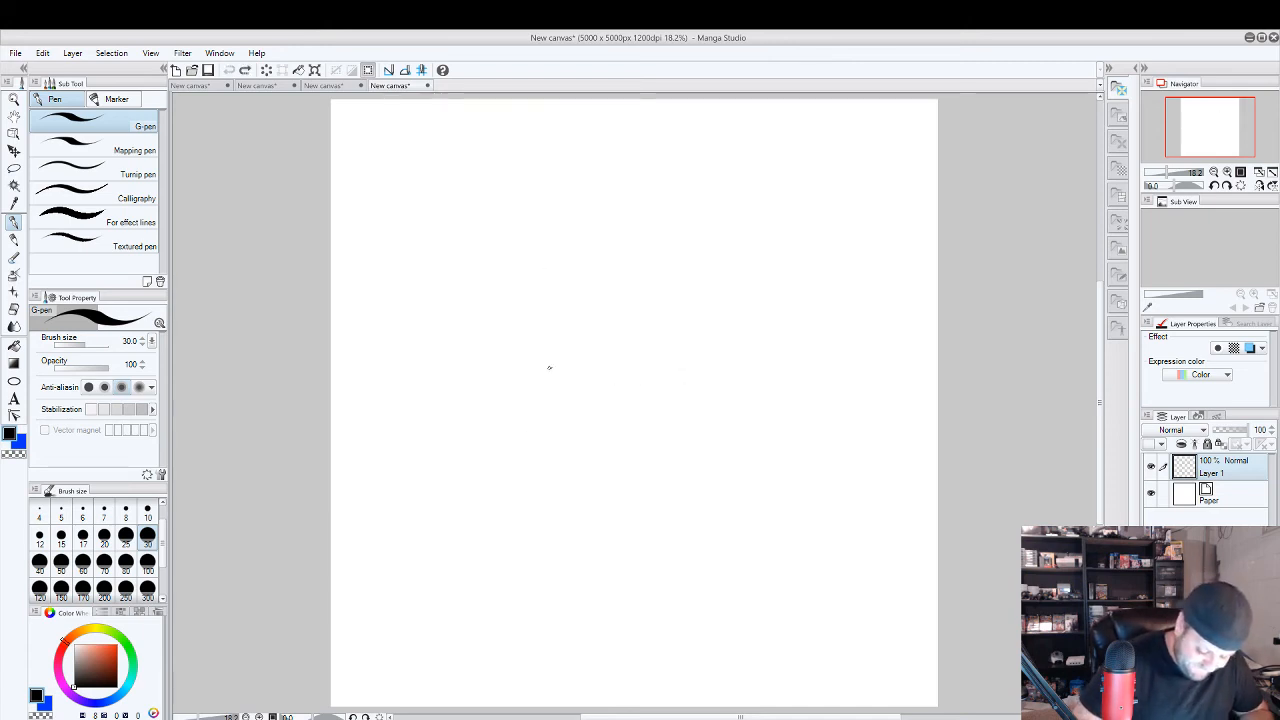
Draw a cartoon skull outline with a wide cranium and rounded jaw, plus two slanted oval eye sockets with tiny circular pupils.
{"action": "mouse_move", "coordinate": [549, 367]}
{"action": "left_mouse_down"}
{"action": "mouse_move", "coordinate": [512, 245]}
{"action": "mouse_move", "coordinate": [733, 445]}
{"action": "mouse_move", "coordinate": [551, 366]}
{"action": "left_mouse_up"}
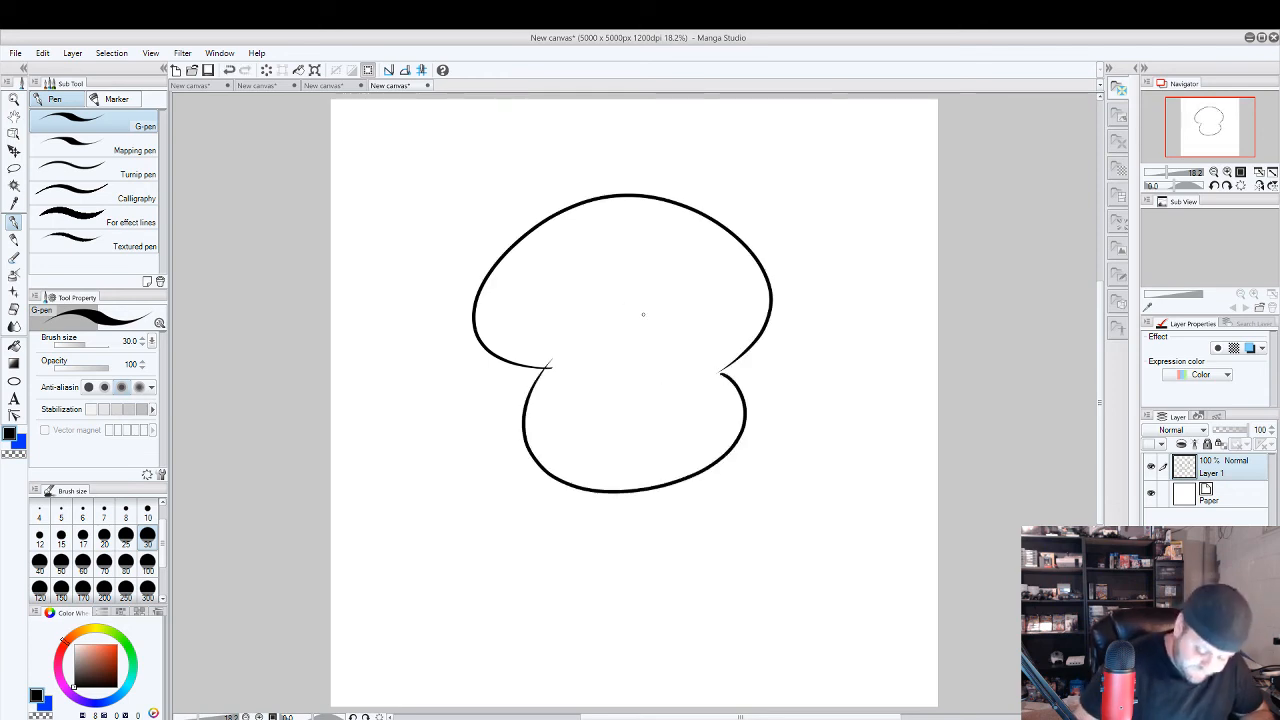
{"action": "mouse_move", "coordinate": [650, 290]}
{"action": "left_mouse_down"}
{"action": "mouse_move", "coordinate": [662, 290]}
{"action": "mouse_move", "coordinate": [520, 318]}
{"action": "mouse_move", "coordinate": [582, 294]}
{"action": "mouse_move", "coordinate": [563, 324]}
{"action": "left_mouse_up"}
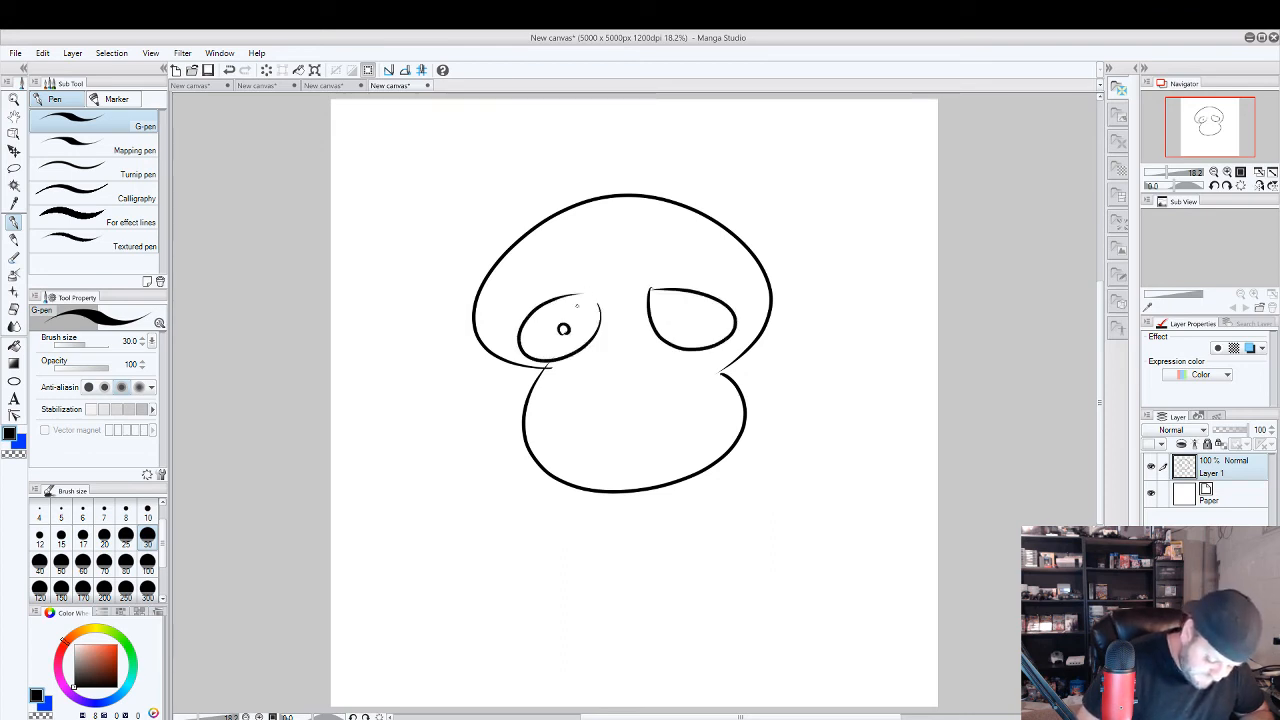
{"action": "left_click_drag", "start_coordinate": [688, 322], "coordinate": [687, 314]}
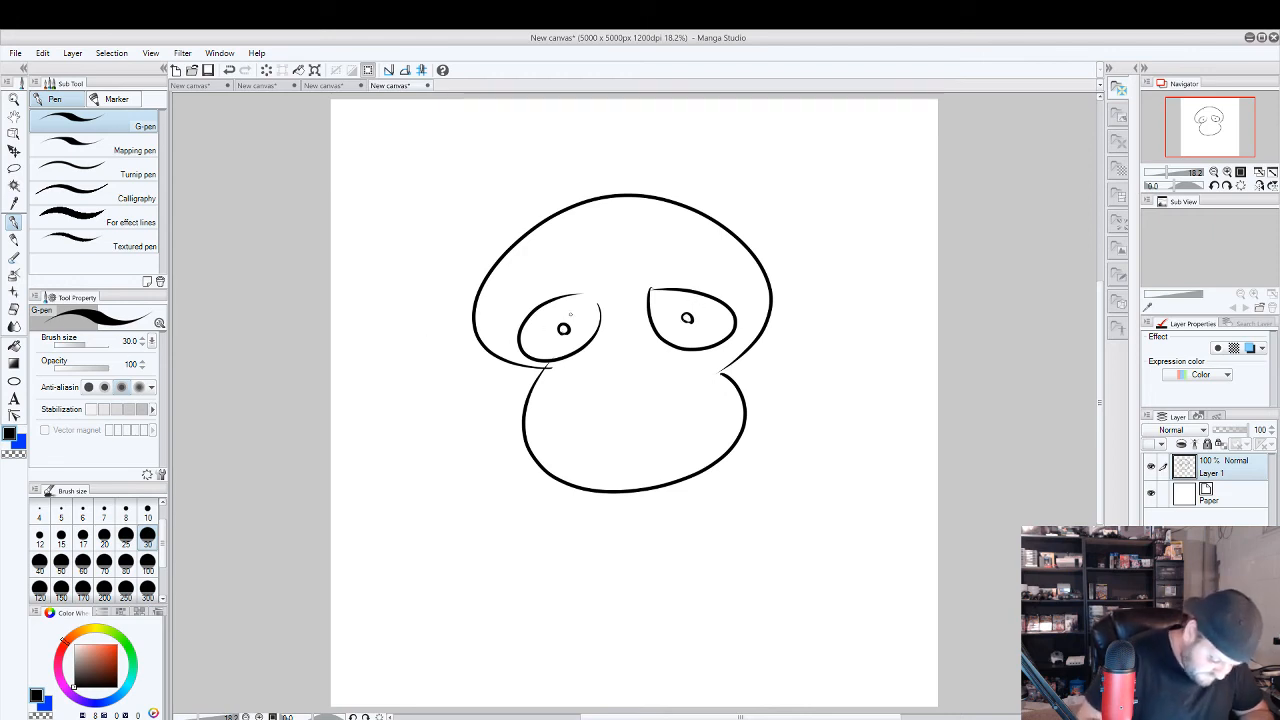
{"action": "left_click_drag", "start_coordinate": [566, 294], "coordinate": [600, 302]}
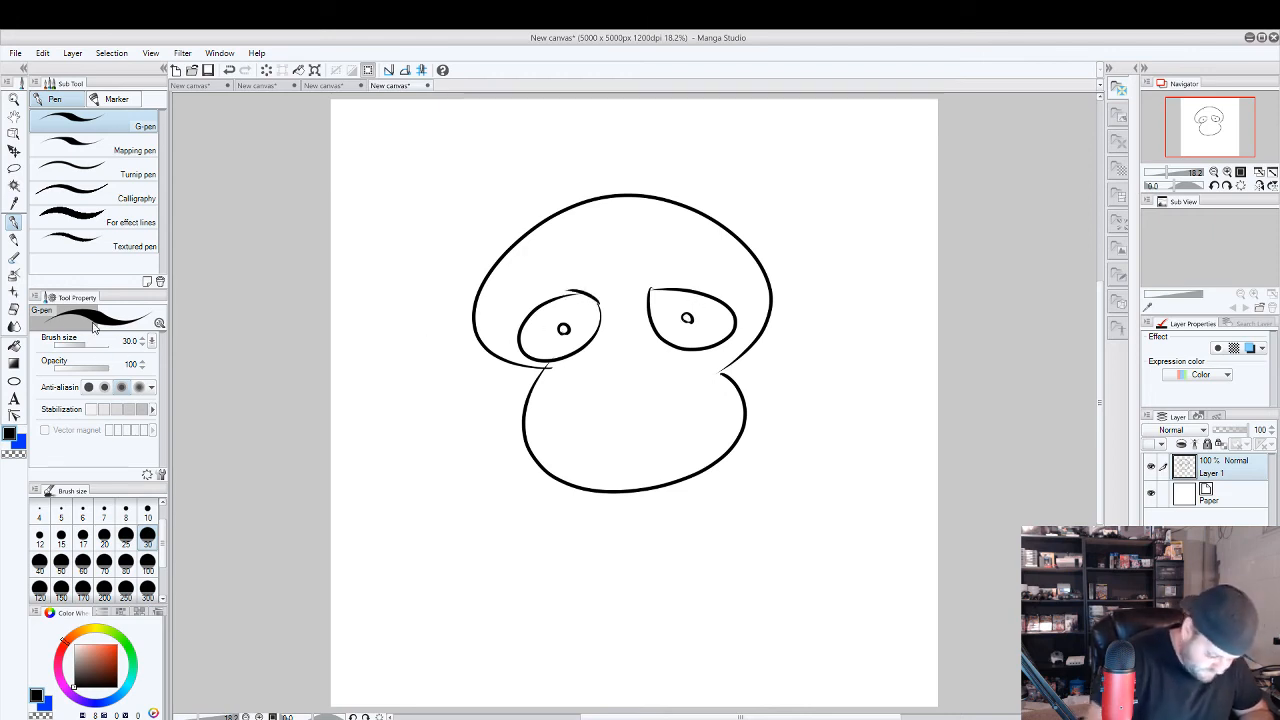
Fill both eye sockets with black, leaving the small pupils white.
{"action": "left_click", "coordinate": [14, 346]}
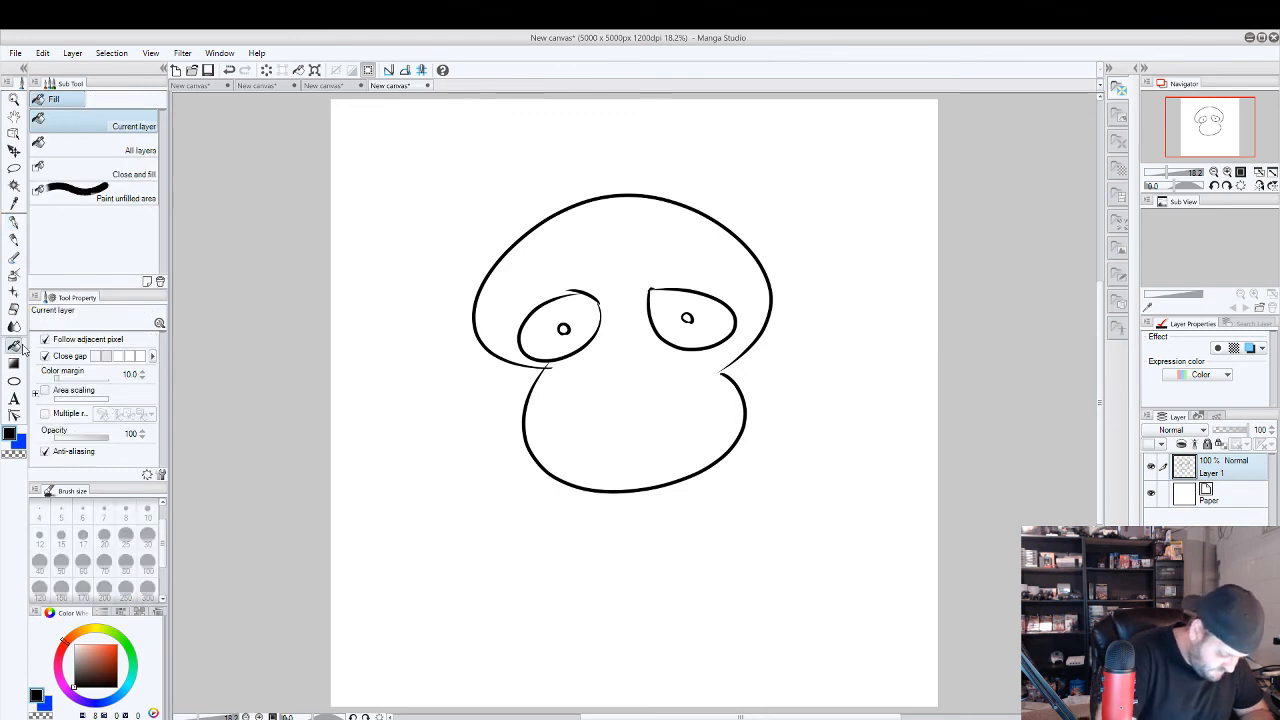
{"action": "left_click", "coordinate": [594, 312]}
{"action": "left_click", "coordinate": [705, 316]}
Draw a wide curved grin across the skull's jaw with the G-pen, adding creases at both corners and vertical tooth lines.
{"action": "key", "text": "p"}
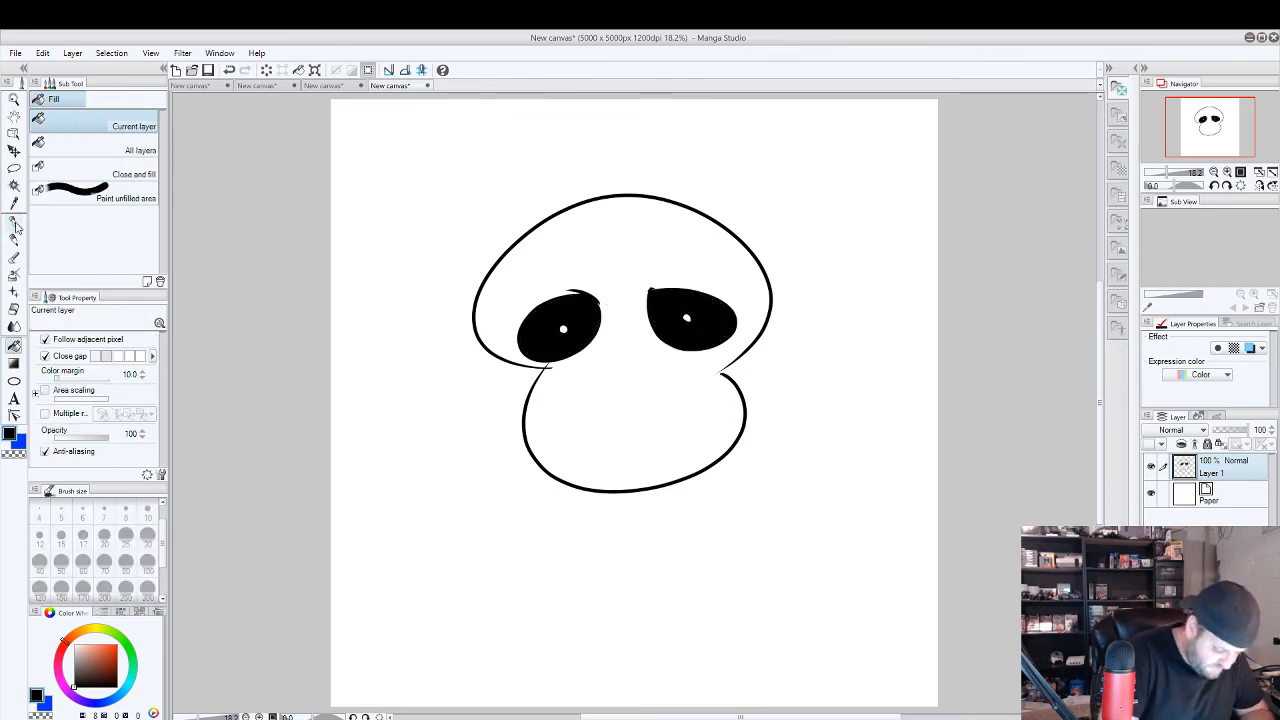
{"action": "mouse_move", "coordinate": [555, 400]}
{"action": "left_mouse_down"}
{"action": "mouse_move", "coordinate": [634, 420]}
{"action": "mouse_move", "coordinate": [733, 388]}
{"action": "mouse_move", "coordinate": [715, 410]}
{"action": "mouse_move", "coordinate": [560, 412]}
{"action": "mouse_move", "coordinate": [558, 382]}
{"action": "left_mouse_up"}
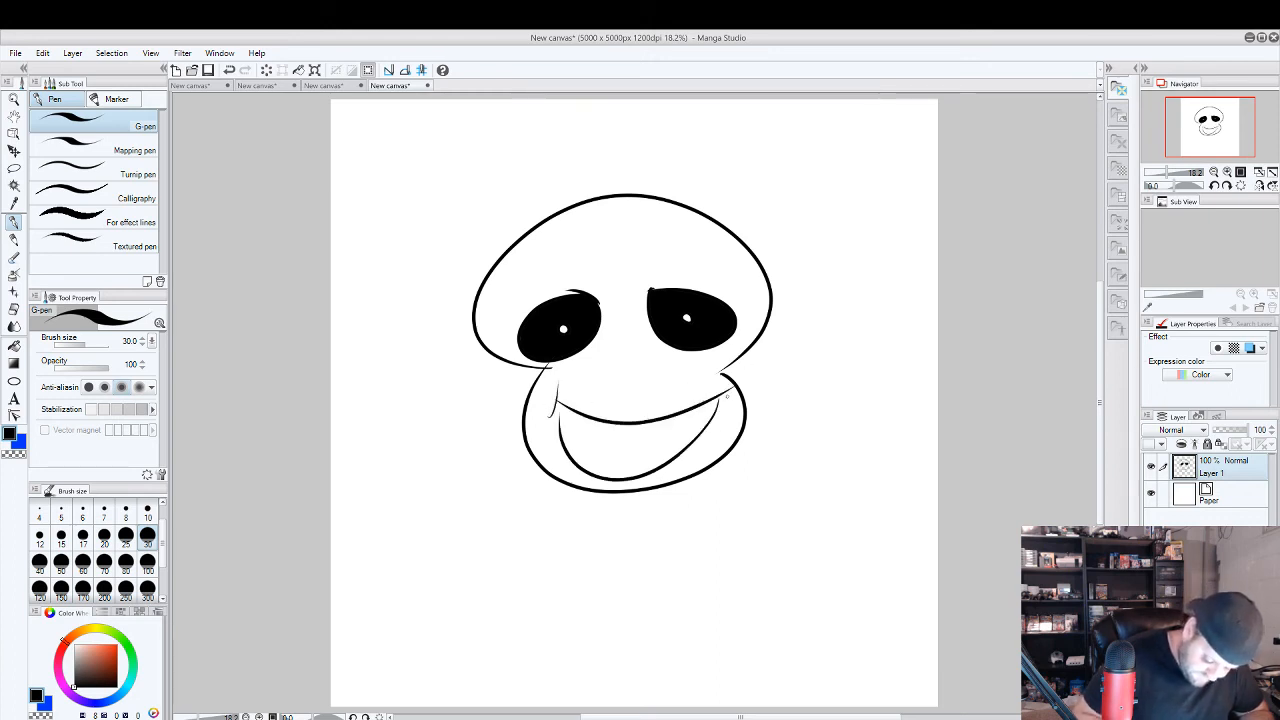
{"action": "left_click_drag", "start_coordinate": [732, 398], "coordinate": [712, 379]}
{"action": "mouse_move", "coordinate": [547, 416]}
{"action": "left_mouse_down"}
{"action": "mouse_move", "coordinate": [562, 395]}
{"action": "mouse_move", "coordinate": [583, 464]}
{"action": "mouse_move", "coordinate": [612, 472]}
{"action": "left_mouse_up"}
{"action": "left_click_drag", "start_coordinate": [643, 425], "coordinate": [646, 466]}
{"action": "mouse_move", "coordinate": [671, 418]}
{"action": "left_mouse_down"}
{"action": "mouse_move", "coordinate": [675, 456]}
{"action": "mouse_move", "coordinate": [697, 434]}
{"action": "left_mouse_up"}
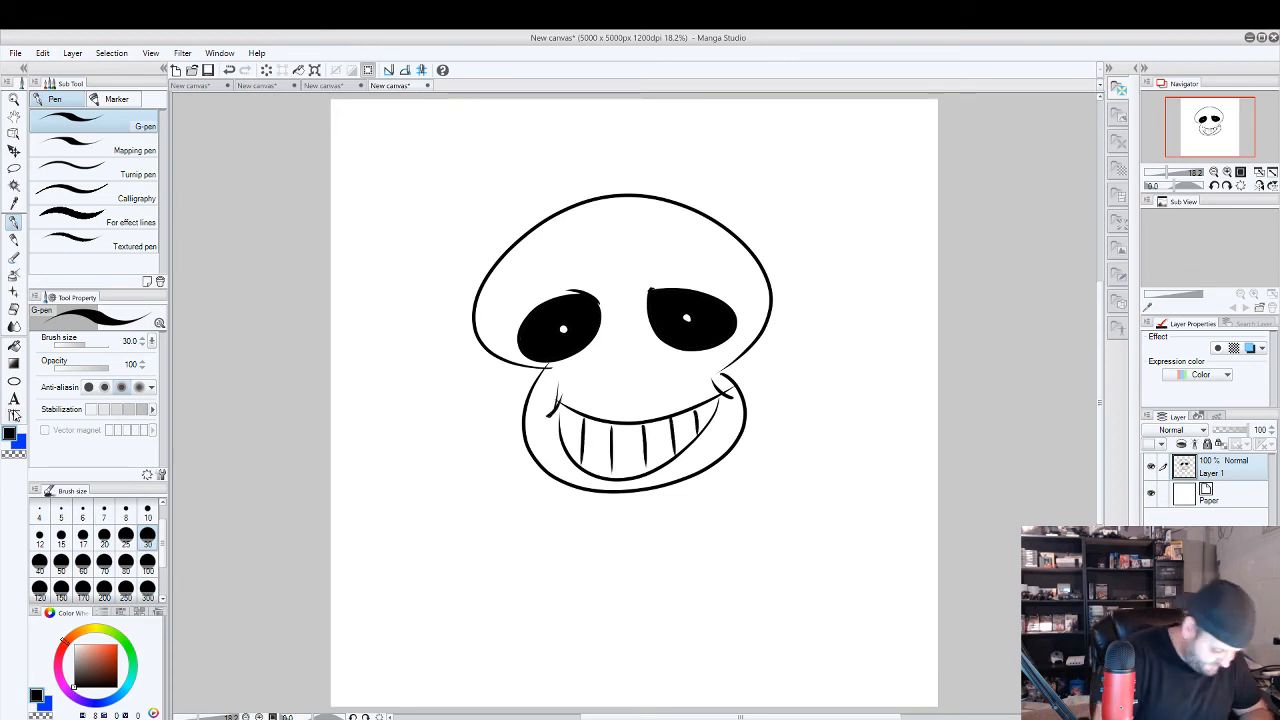
Fill the background around the skull with black on the current layer.
{"action": "left_click", "coordinate": [14, 345]}
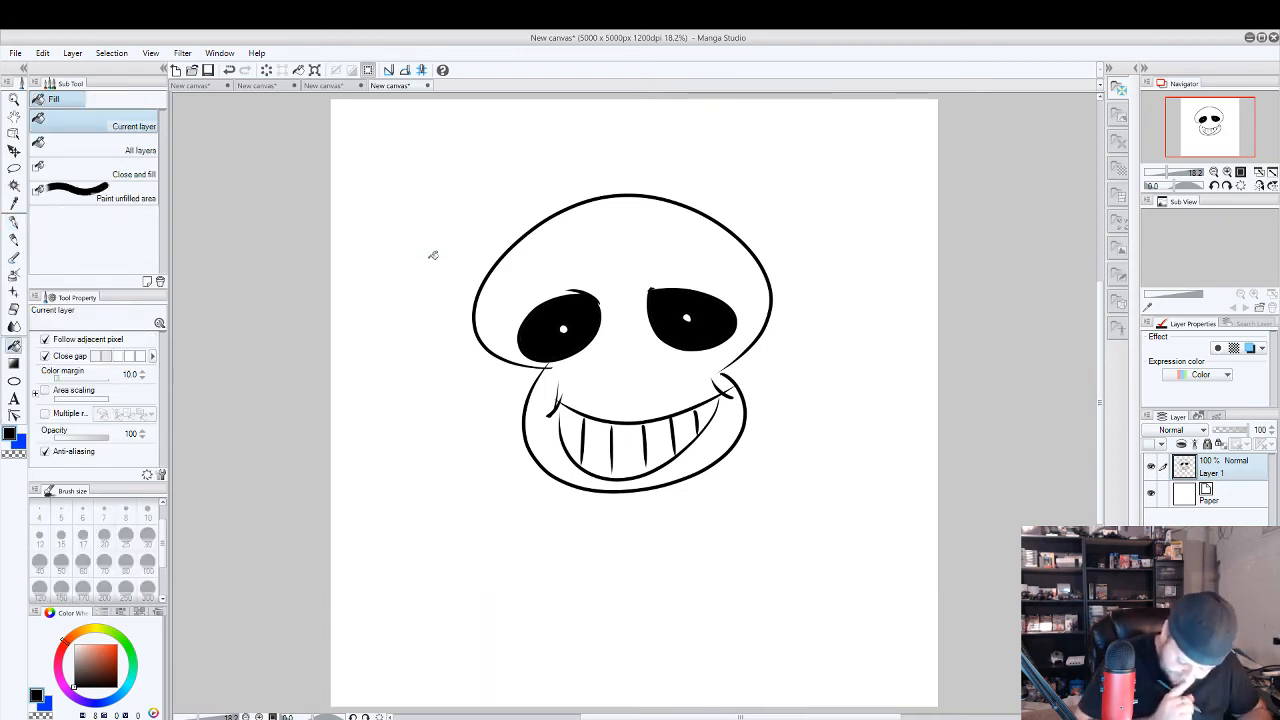
{"action": "left_click", "coordinate": [440, 256]}
{"action": "key", "text": "ctrl+z"}
{"action": "key", "text": "p"}
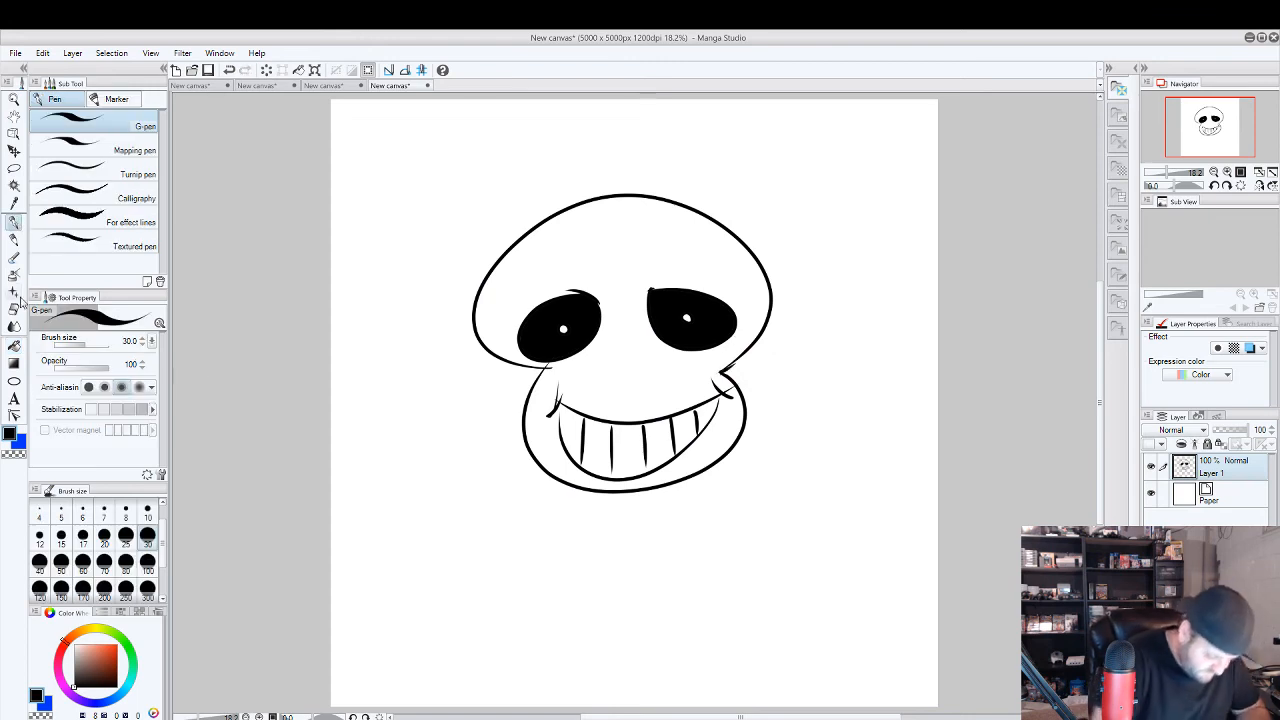
{"action": "left_click", "coordinate": [14, 346]}
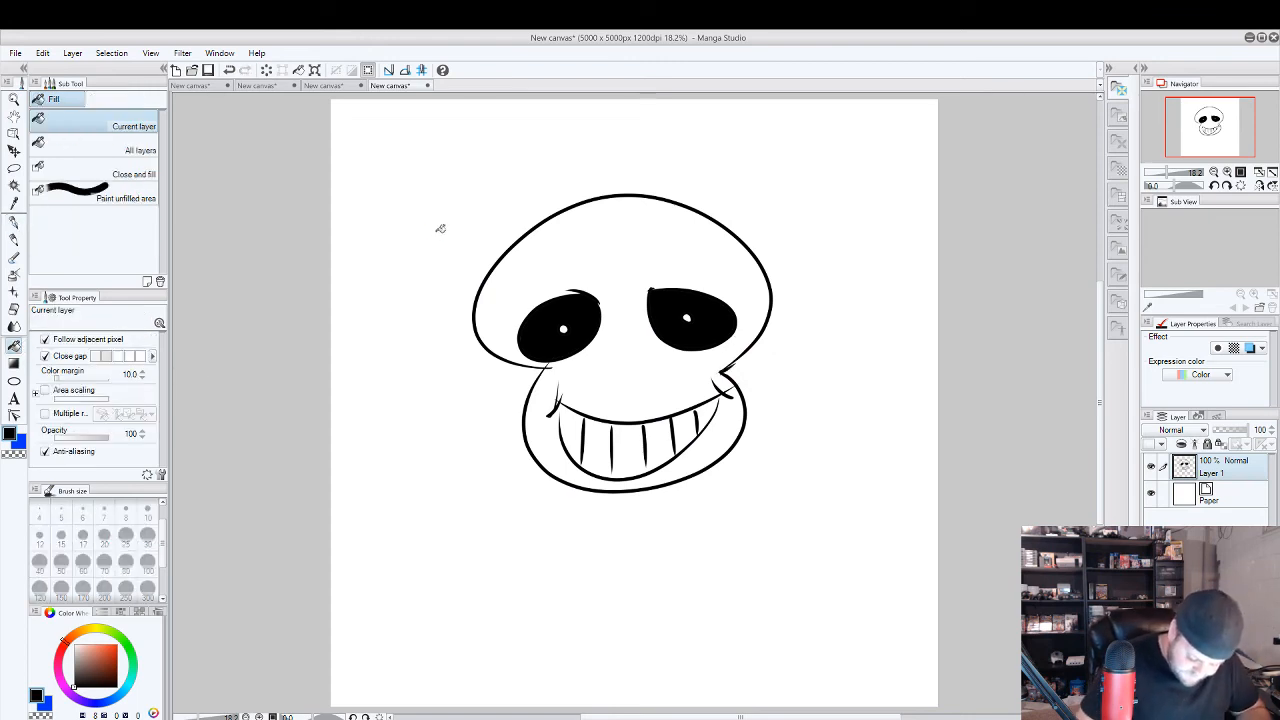
{"action": "left_click", "coordinate": [446, 225]}
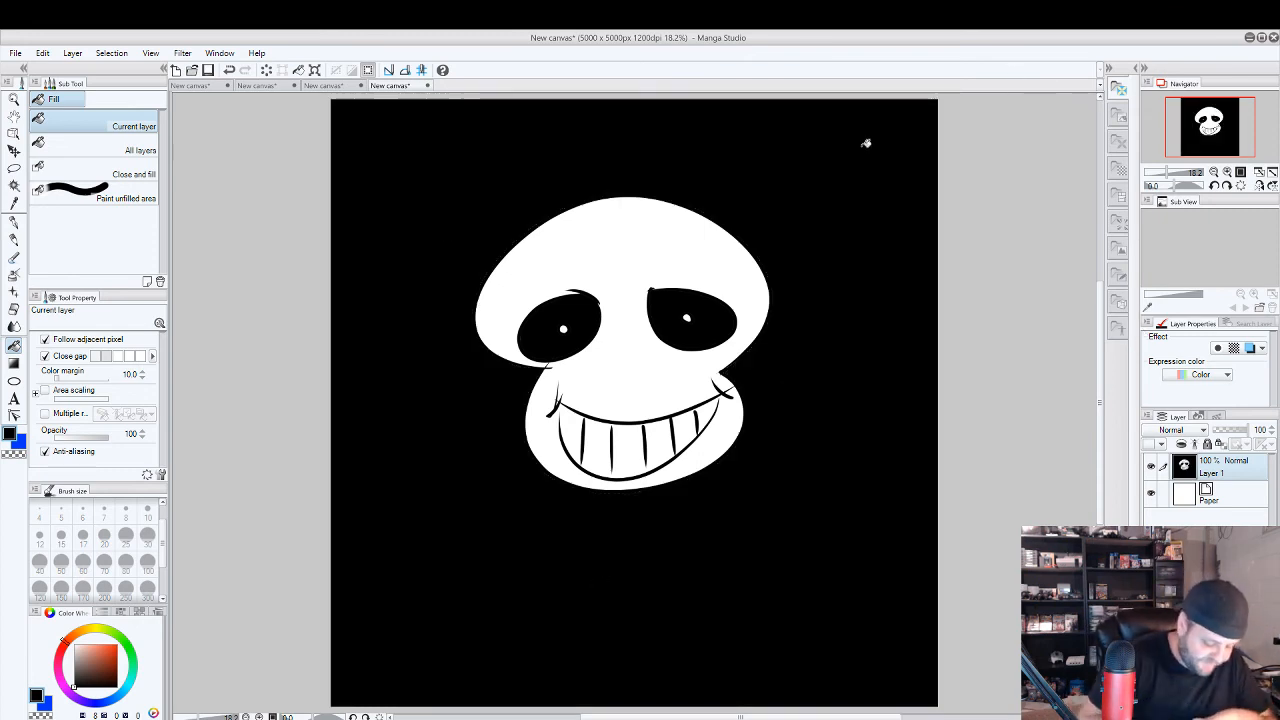
Draw a small solid black, upside-down heart-shaped nose hole between the skull's eyes and grin with the G-pen.
{"action": "key", "text": "p"}
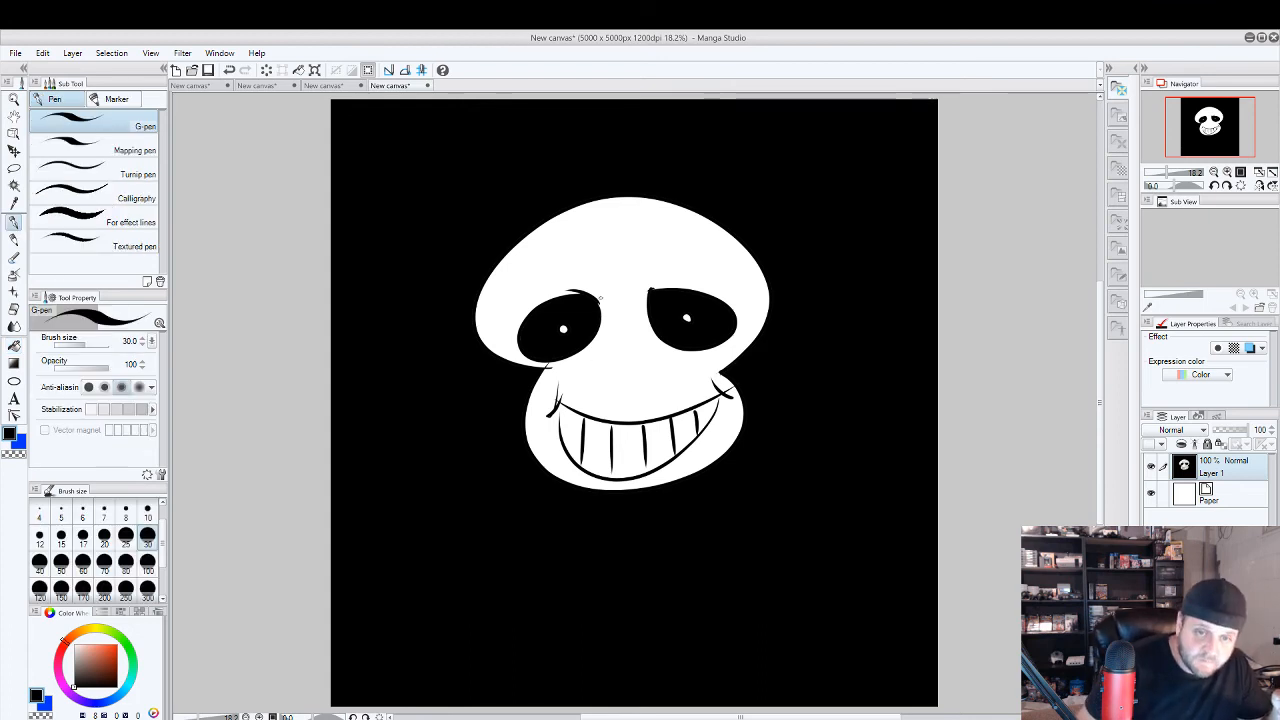
{"action": "mouse_move", "coordinate": [628, 390]}
{"action": "left_mouse_down"}
{"action": "mouse_move", "coordinate": [610, 386]}
{"action": "mouse_move", "coordinate": [622, 350]}
{"action": "mouse_move", "coordinate": [635, 357]}
{"action": "mouse_move", "coordinate": [616, 390]}
{"action": "mouse_move", "coordinate": [632, 390]}
{"action": "mouse_move", "coordinate": [632, 368]}
{"action": "mouse_move", "coordinate": [636, 388]}
{"action": "mouse_move", "coordinate": [624, 370]}
{"action": "left_mouse_up"}
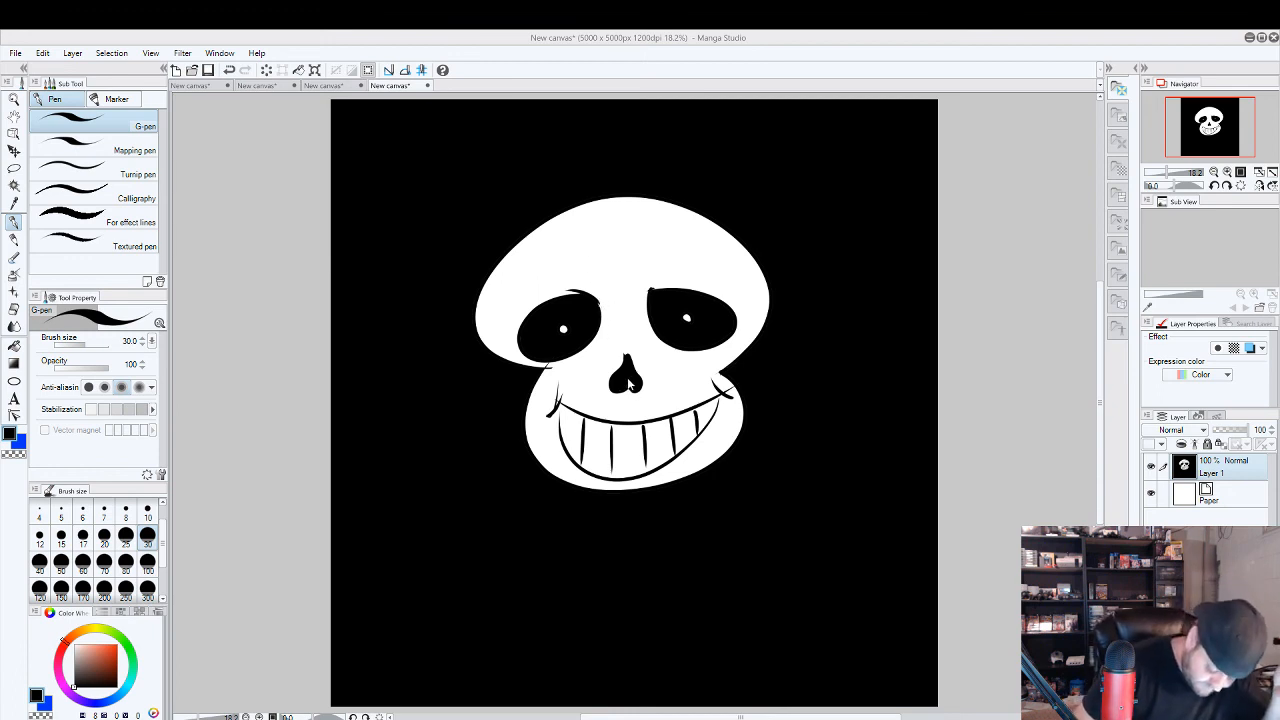
{"action": "mouse_move", "coordinate": [631, 383]}
{"action": "left_mouse_down"}
{"action": "mouse_move", "coordinate": [625, 352]}
{"action": "mouse_move", "coordinate": [641, 386]}
{"action": "mouse_move", "coordinate": [640, 372]}
{"action": "left_mouse_up"}
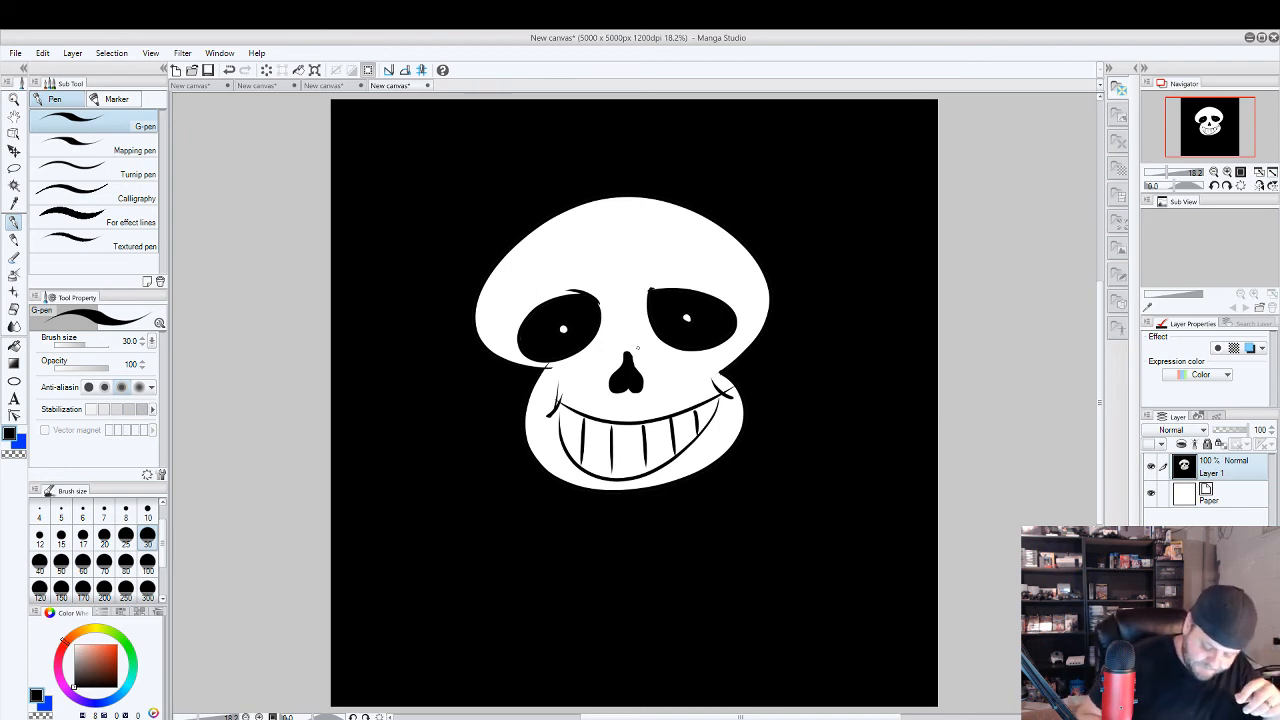
Draw branching jagged cracks above the skull's left-hand eye socket and a black chipped notch on the opposite edge of the cranium.
{"action": "mouse_move", "coordinate": [537, 228]}
{"action": "left_mouse_down"}
{"action": "mouse_move", "coordinate": [547, 264]}
{"action": "mouse_move", "coordinate": [513, 314]}
{"action": "left_mouse_up"}
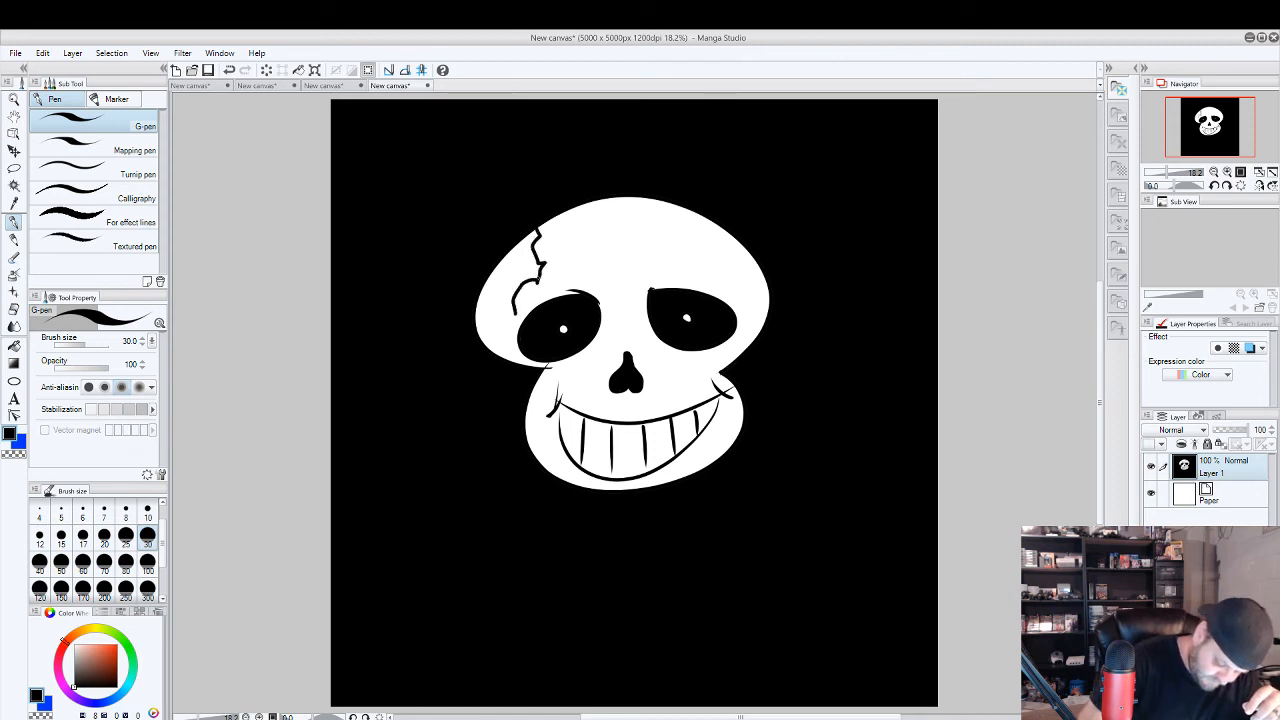
{"action": "left_click_drag", "start_coordinate": [533, 247], "coordinate": [591, 258]}
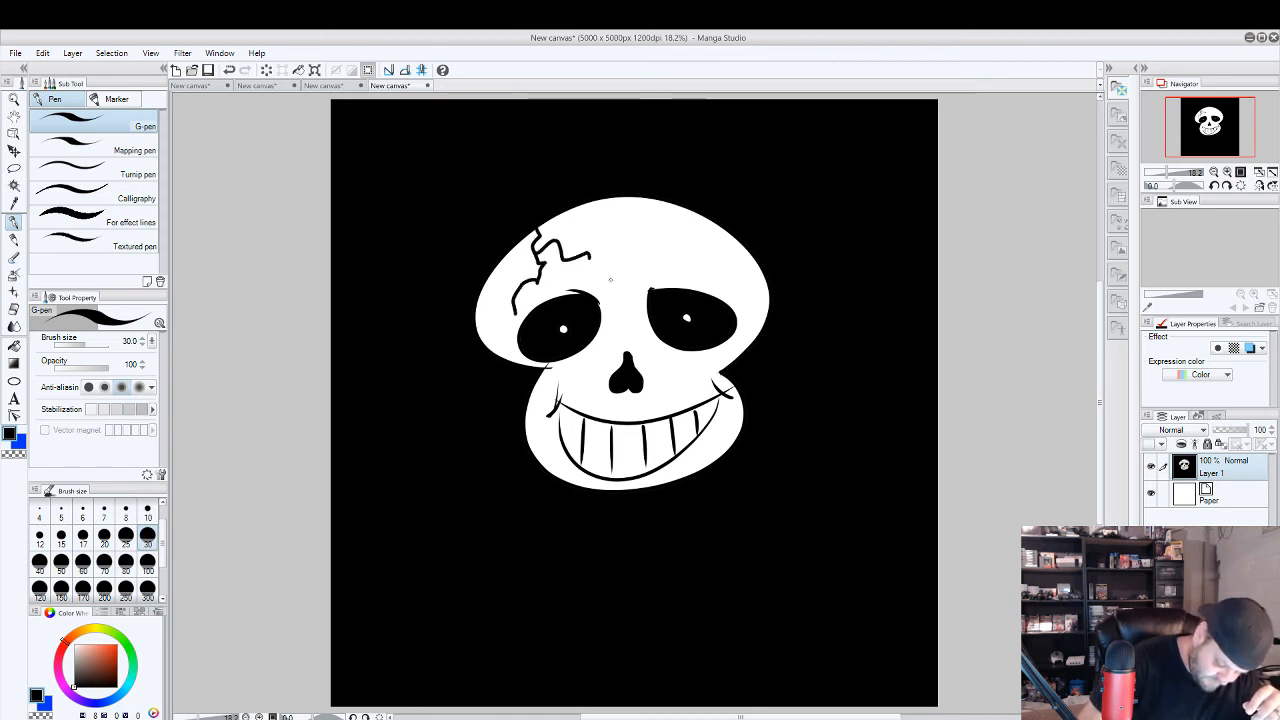
{"action": "left_click", "coordinate": [14, 309]}
{"action": "left_click", "coordinate": [14, 223]}
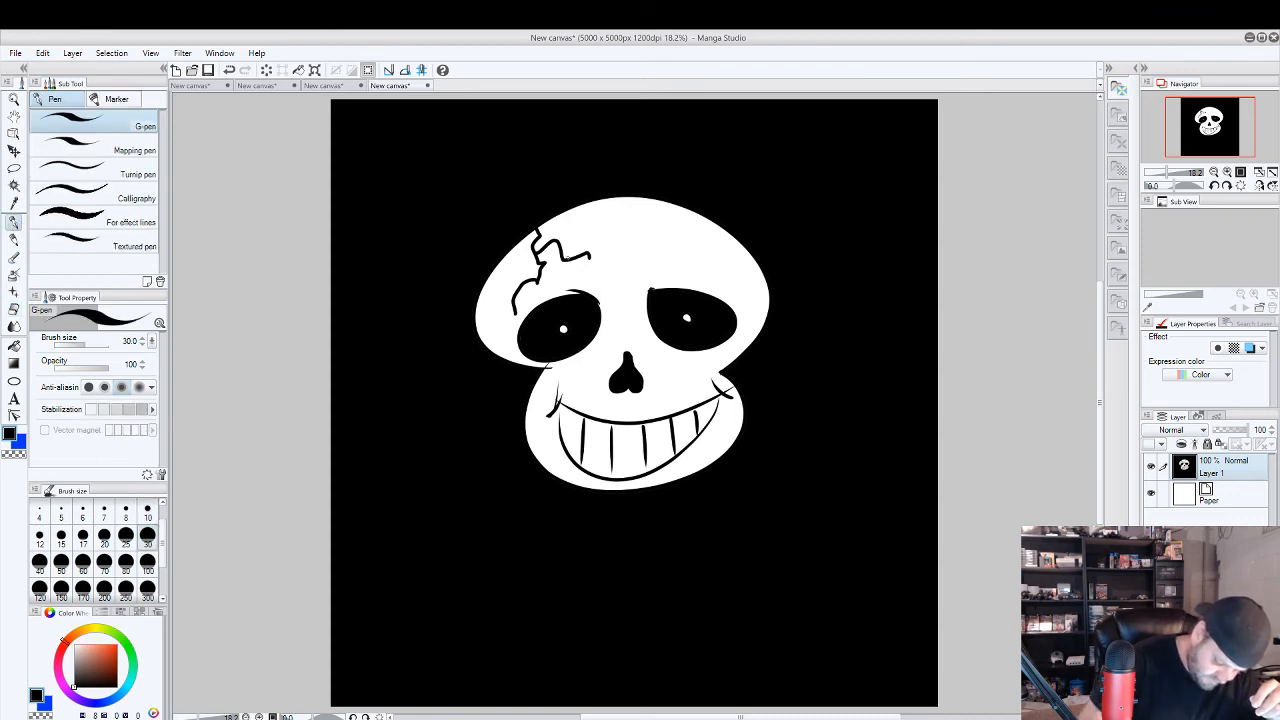
{"action": "left_click_drag", "start_coordinate": [571, 256], "coordinate": [560, 284]}
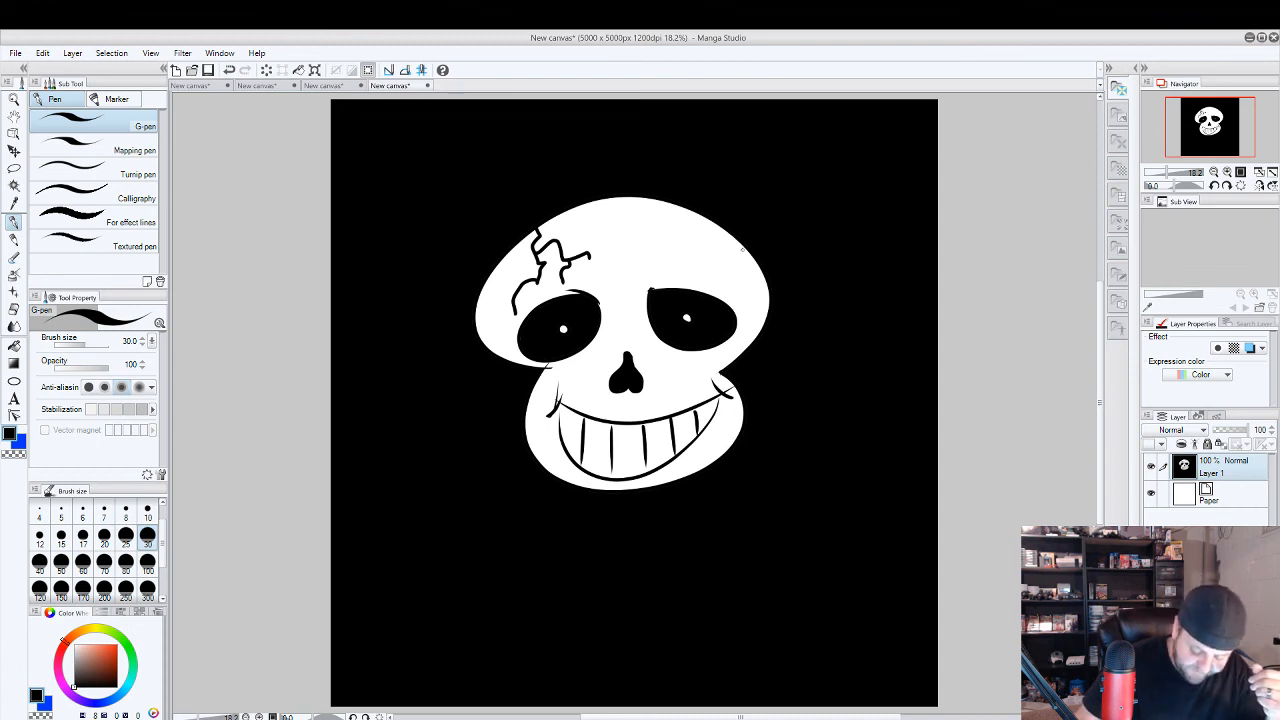
{"action": "mouse_move", "coordinate": [736, 243]}
{"action": "left_mouse_down"}
{"action": "mouse_move", "coordinate": [754, 270]}
{"action": "mouse_move", "coordinate": [740, 254]}
{"action": "left_mouse_up"}
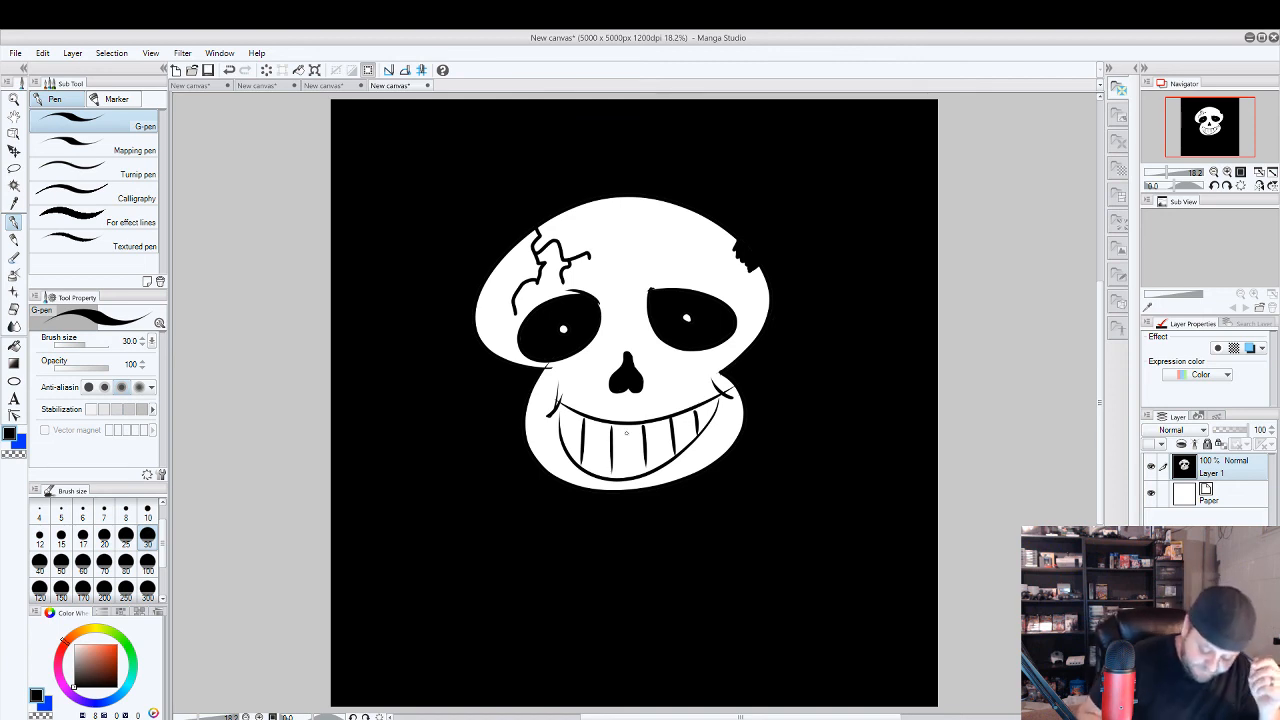
Touch up the lower end of a tooth line, and try a thicker crease at the grin's left-hand corner before undoing it.
{"action": "left_click_drag", "start_coordinate": [611, 460], "coordinate": [613, 479]}
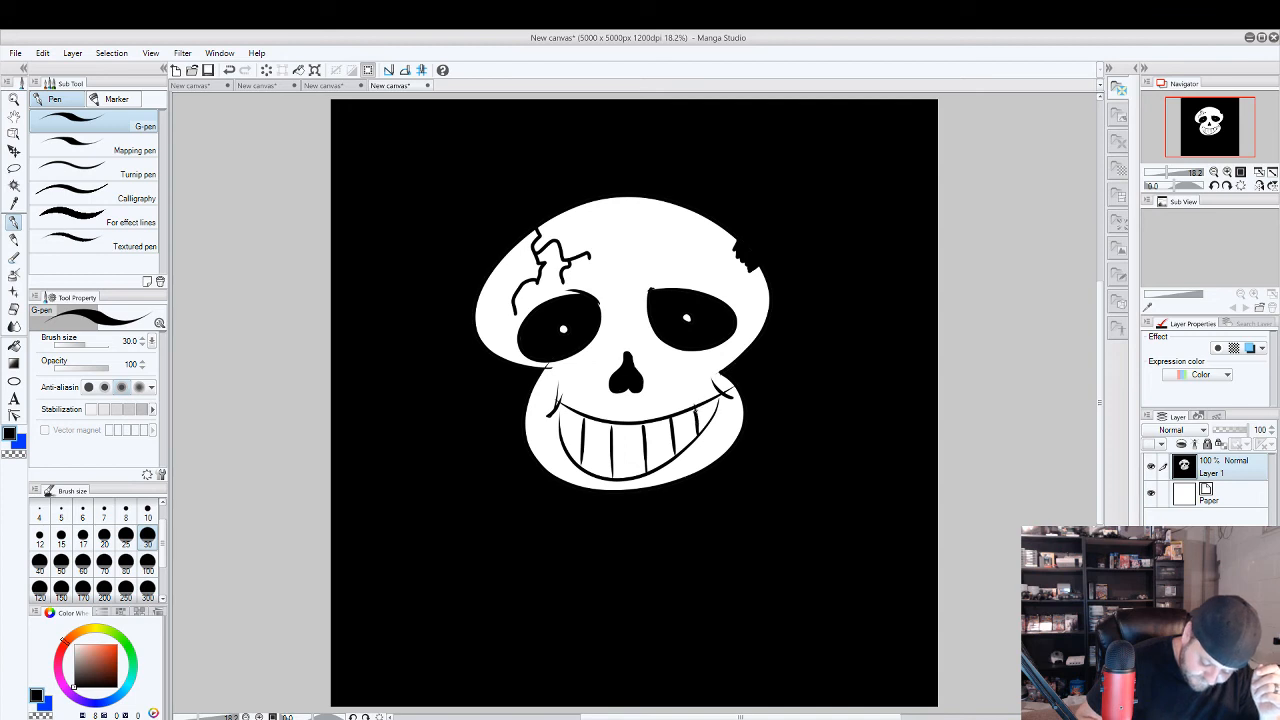
{"action": "left_click_drag", "start_coordinate": [561, 393], "coordinate": [551, 419]}
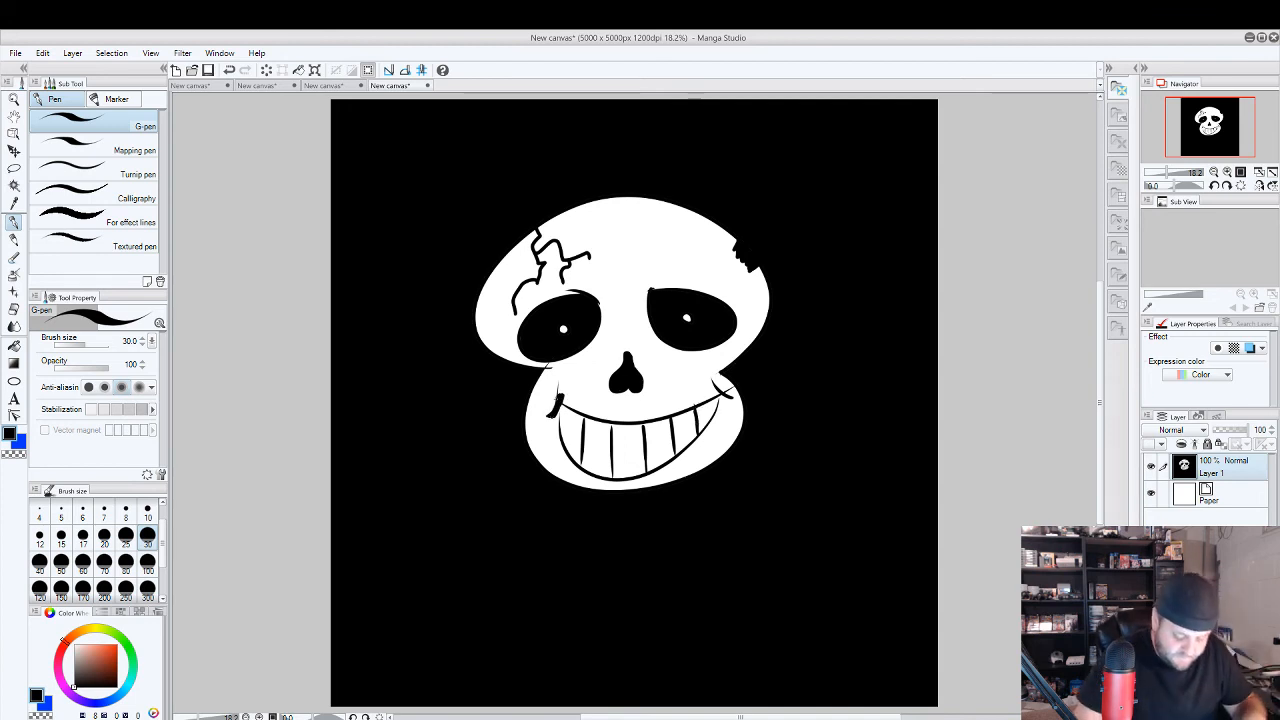
{"action": "key", "text": "ctrl+z"}
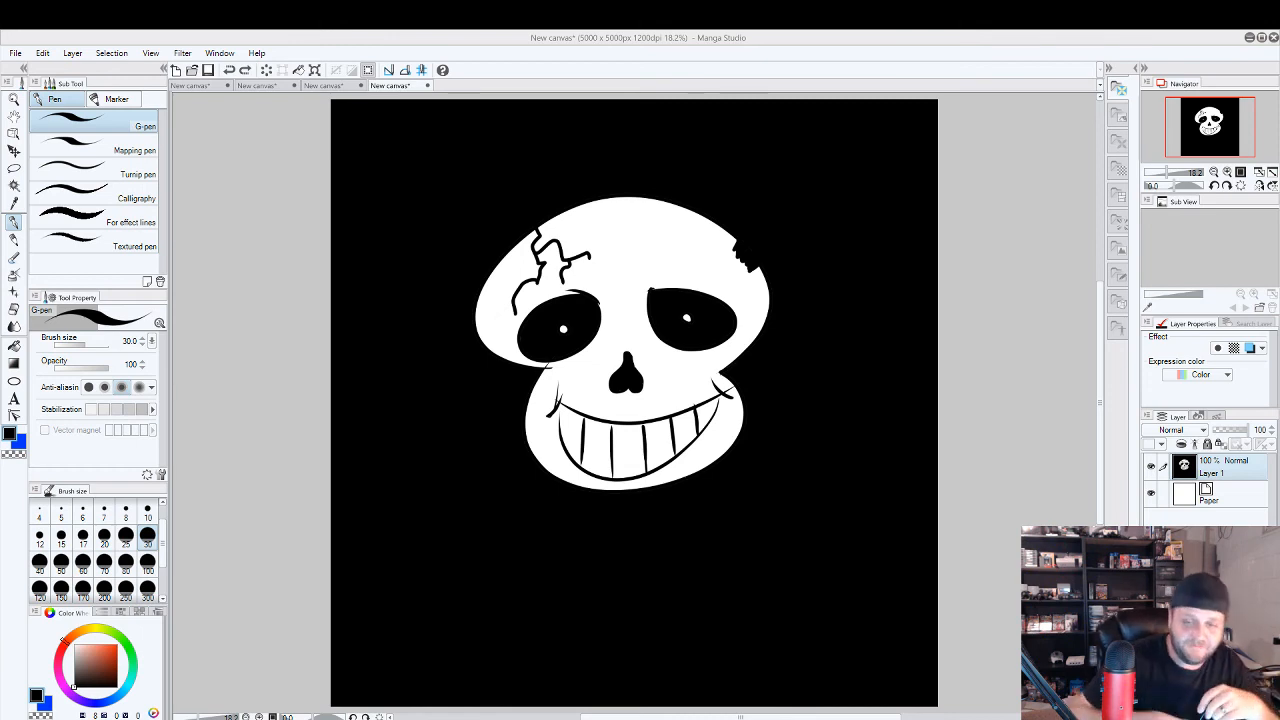
Create another blank canvas, 5000 x 5000 px at 1200 dpi, with the default name and Custom preset.
{"action": "left_click", "coordinate": [18, 52]}
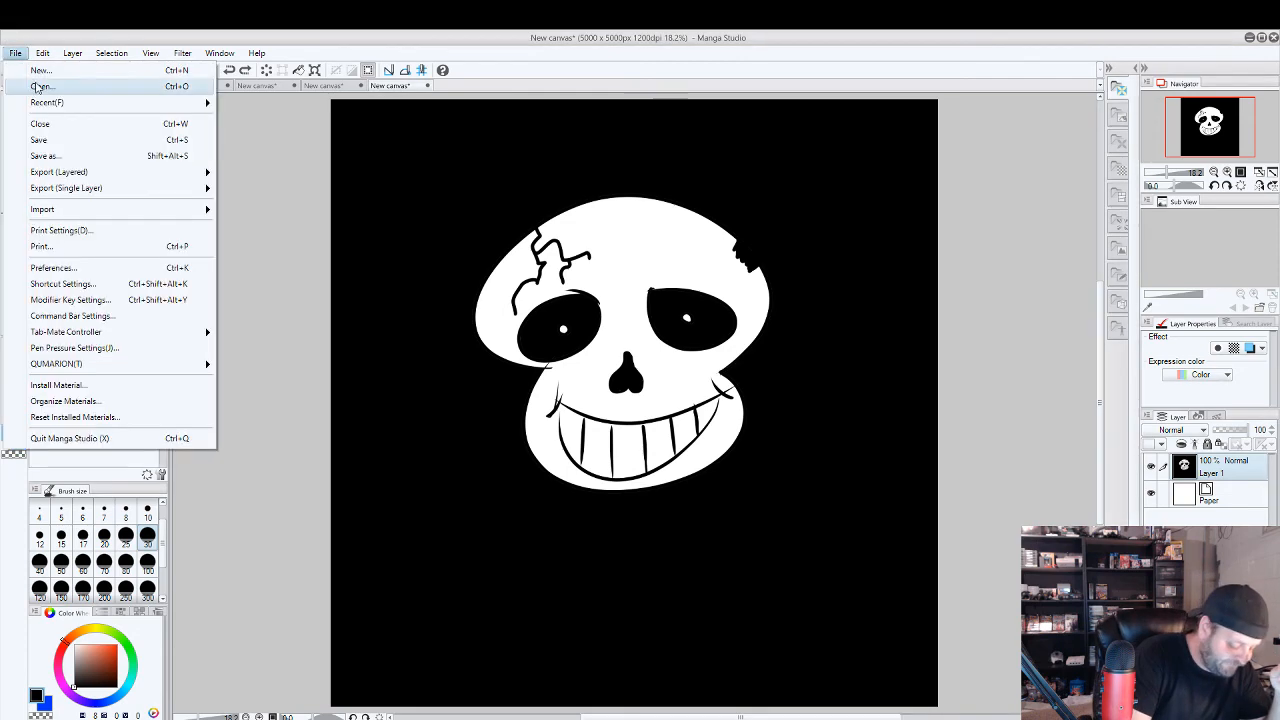
{"action": "left_click", "coordinate": [25, 87]}
{"action": "left_click", "coordinate": [624, 38]}
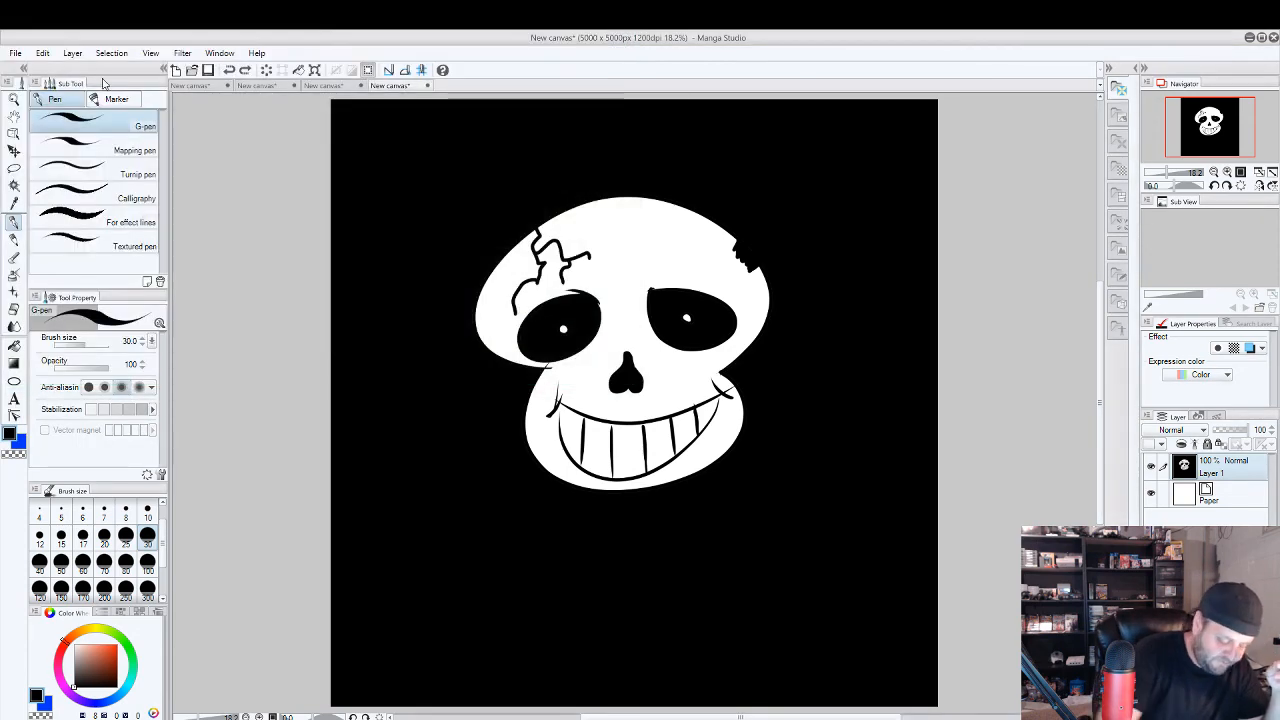
{"action": "left_click", "coordinate": [16, 52]}
{"action": "left_click", "coordinate": [38, 70]}
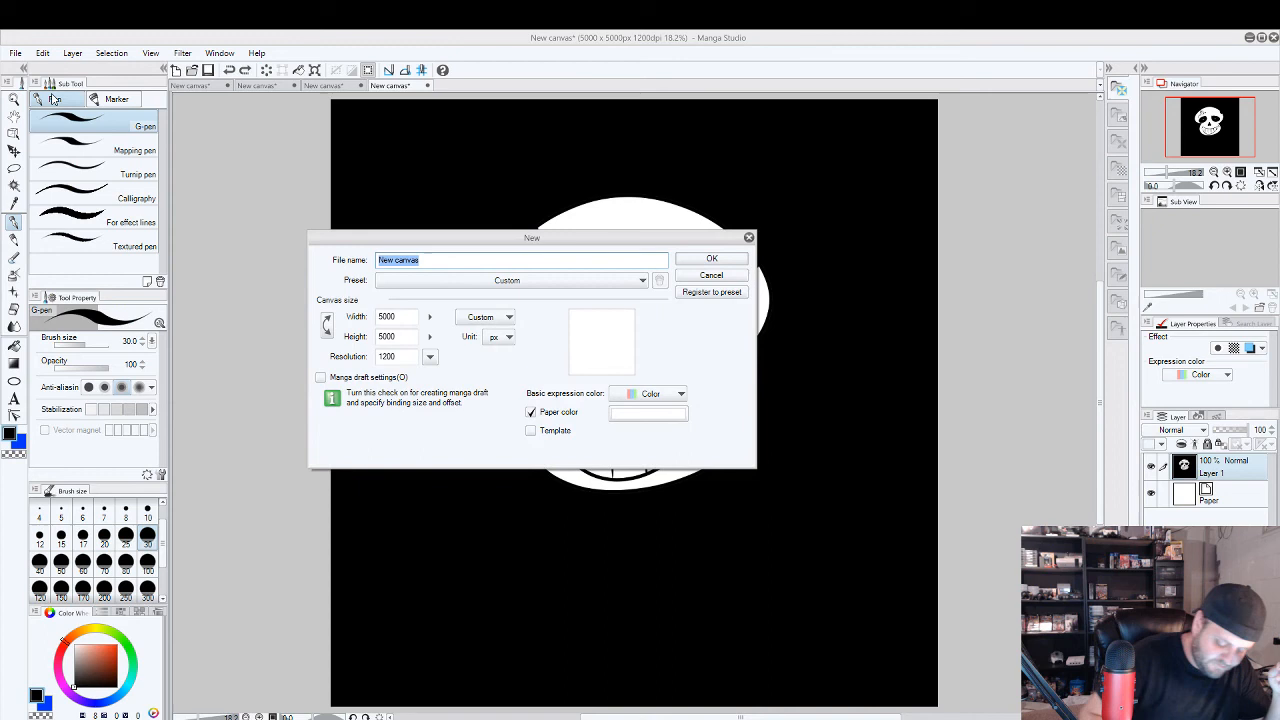
{"action": "left_click", "coordinate": [715, 250]}
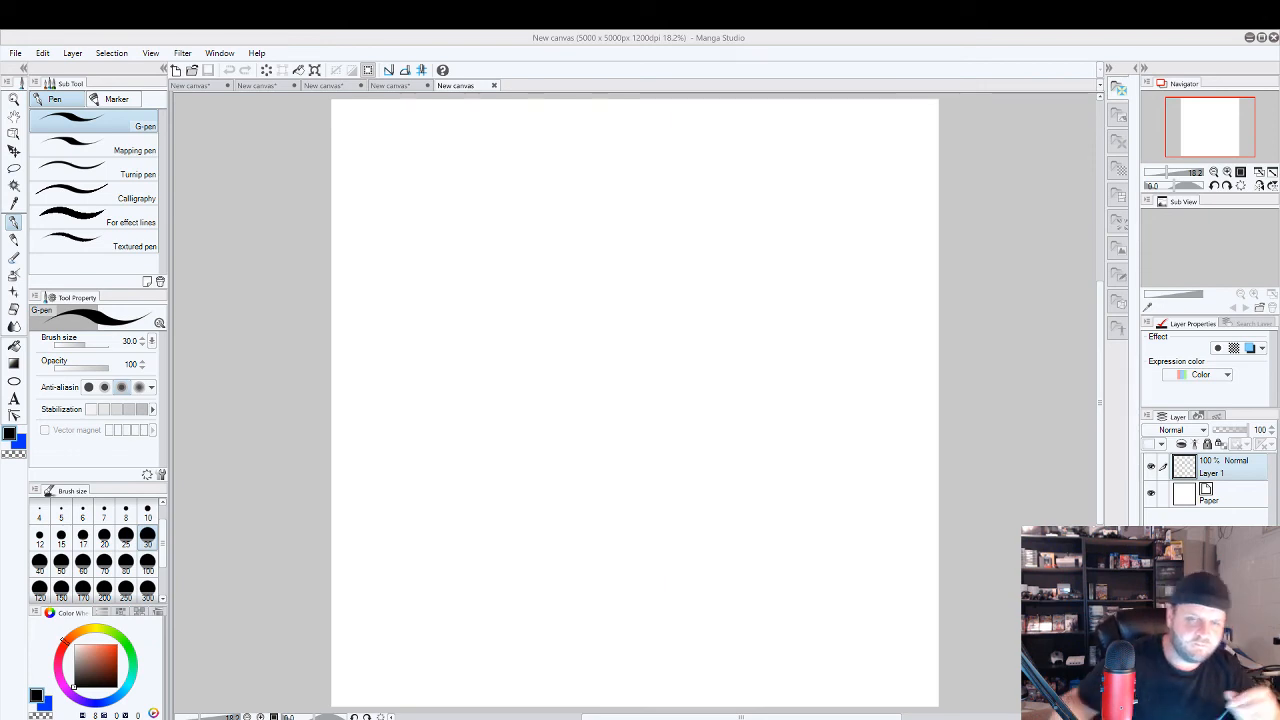
Sketch a forward-leaning gesture figure in the middle of the canvas with an oval head, bent arm, curved spine and two leg lines.
{"action": "left_click", "coordinate": [568, 303]}
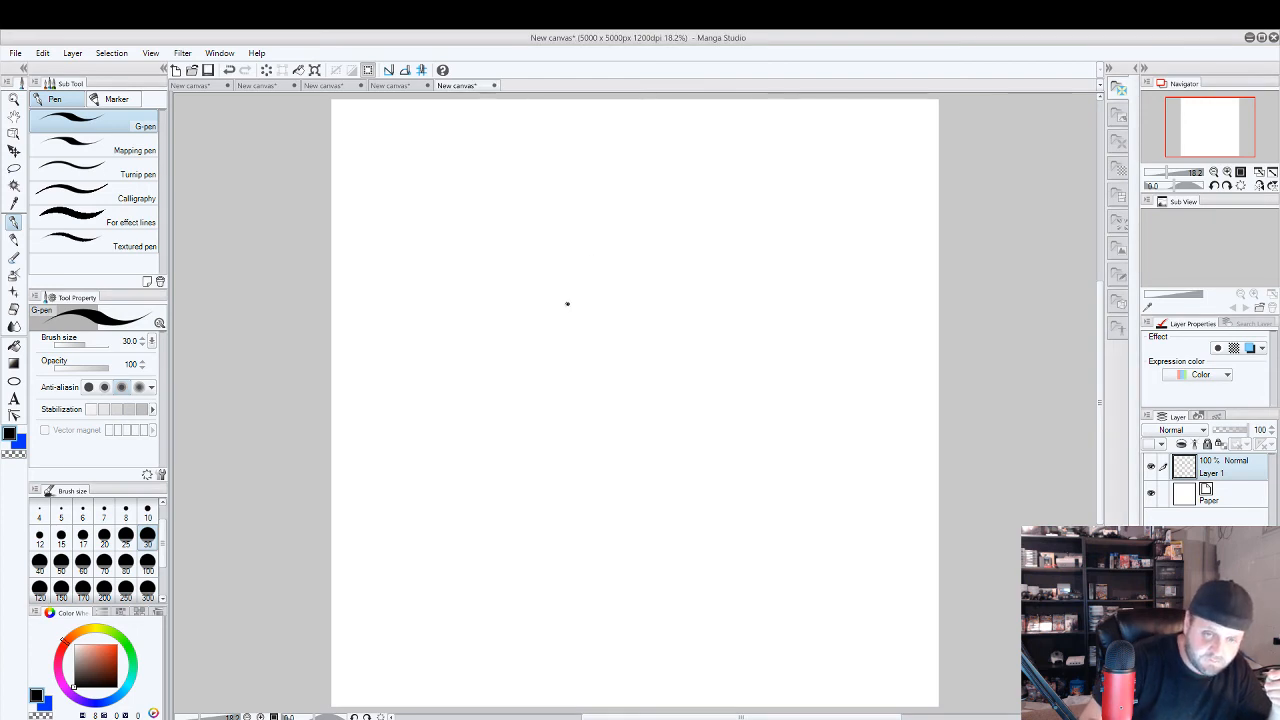
{"action": "left_click_drag", "start_coordinate": [590, 277], "coordinate": [583, 271]}
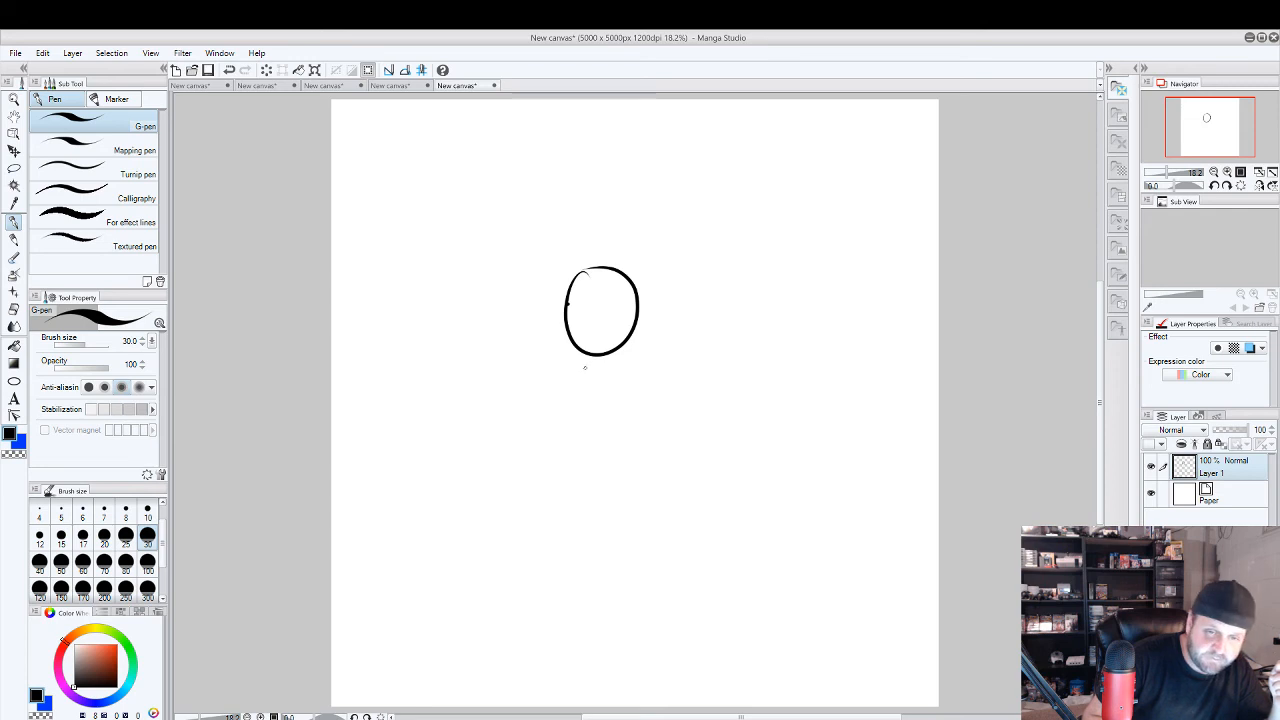
{"action": "left_click_drag", "start_coordinate": [584, 368], "coordinate": [665, 437]}
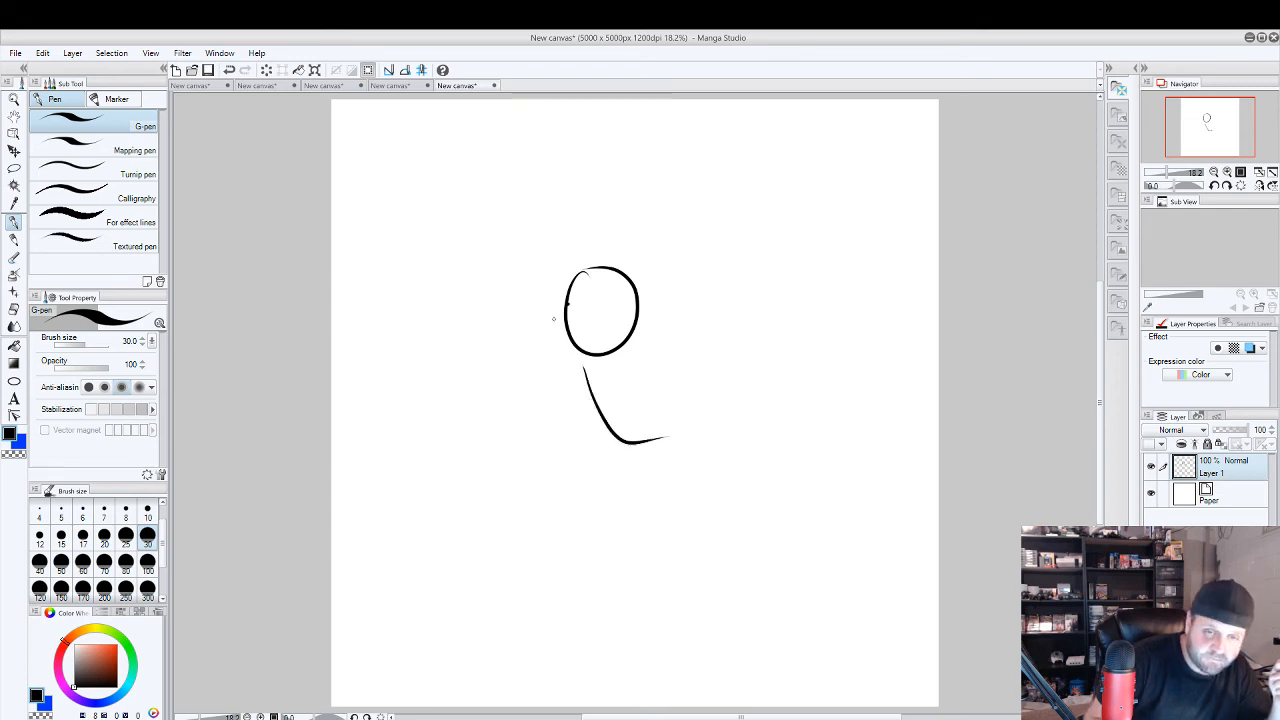
{"action": "mouse_move", "coordinate": [579, 355]}
{"action": "left_mouse_down"}
{"action": "mouse_move", "coordinate": [432, 492]}
{"action": "mouse_move", "coordinate": [422, 624]}
{"action": "left_mouse_up"}
{"action": "left_click_drag", "start_coordinate": [460, 478], "coordinate": [526, 645]}
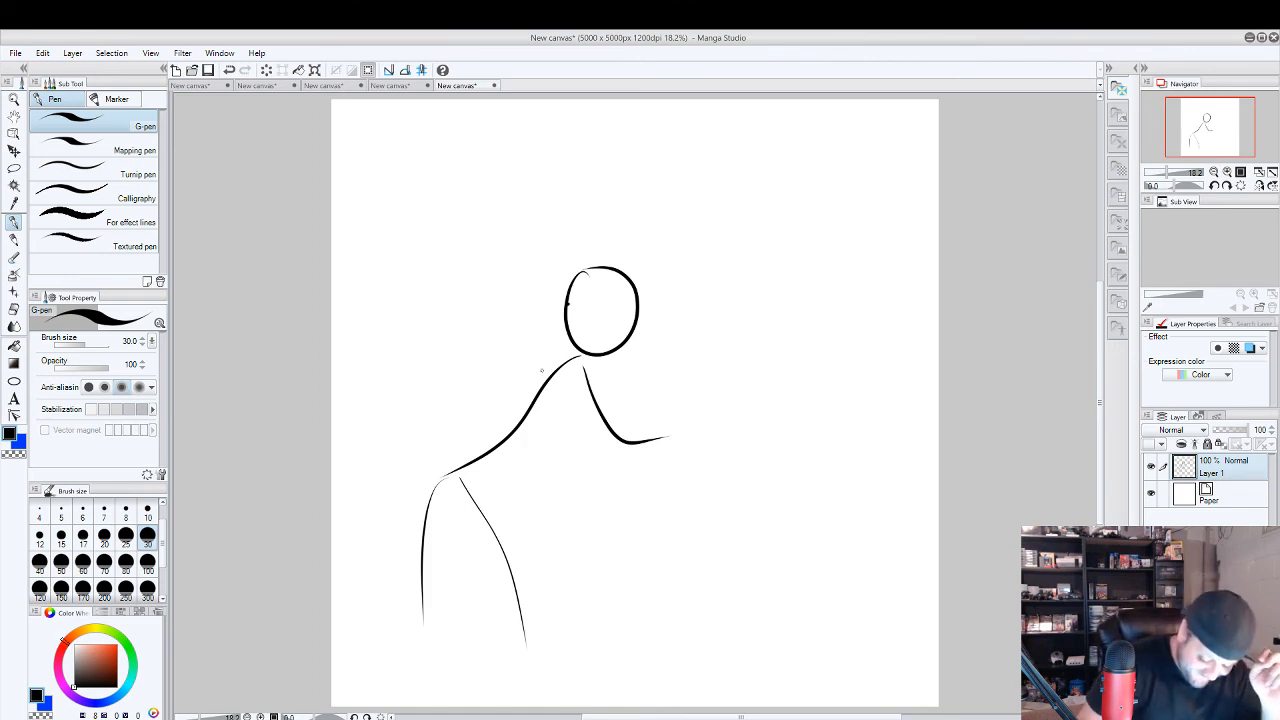
Add a second bent arm line below the figure's shoulder and flesh out the front arm with upper-arm, forearm and hand contours.
{"action": "left_click_drag", "start_coordinate": [558, 366], "coordinate": [588, 431]}
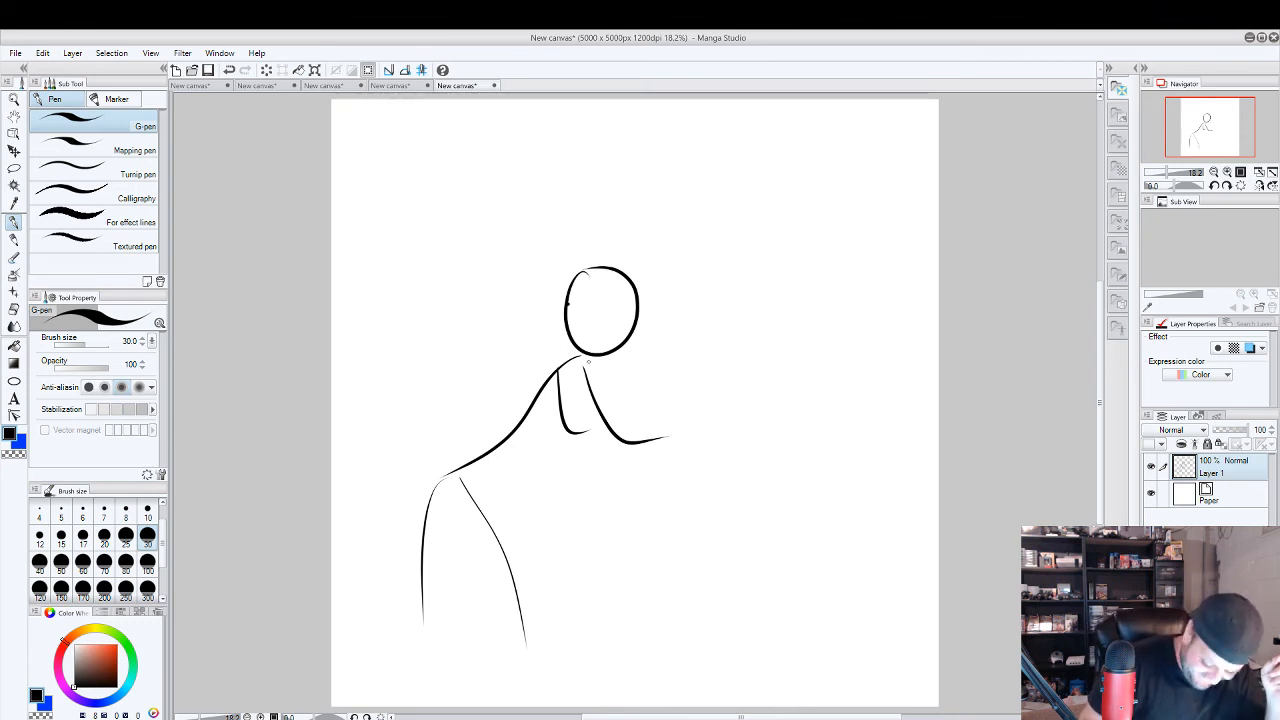
{"action": "mouse_move", "coordinate": [587, 358]}
{"action": "left_mouse_down"}
{"action": "mouse_move", "coordinate": [581, 386]}
{"action": "mouse_move", "coordinate": [599, 382]}
{"action": "mouse_move", "coordinate": [611, 424]}
{"action": "mouse_move", "coordinate": [680, 418]}
{"action": "mouse_move", "coordinate": [607, 440]}
{"action": "mouse_move", "coordinate": [578, 370]}
{"action": "mouse_move", "coordinate": [542, 354]}
{"action": "mouse_move", "coordinate": [474, 421]}
{"action": "left_mouse_up"}
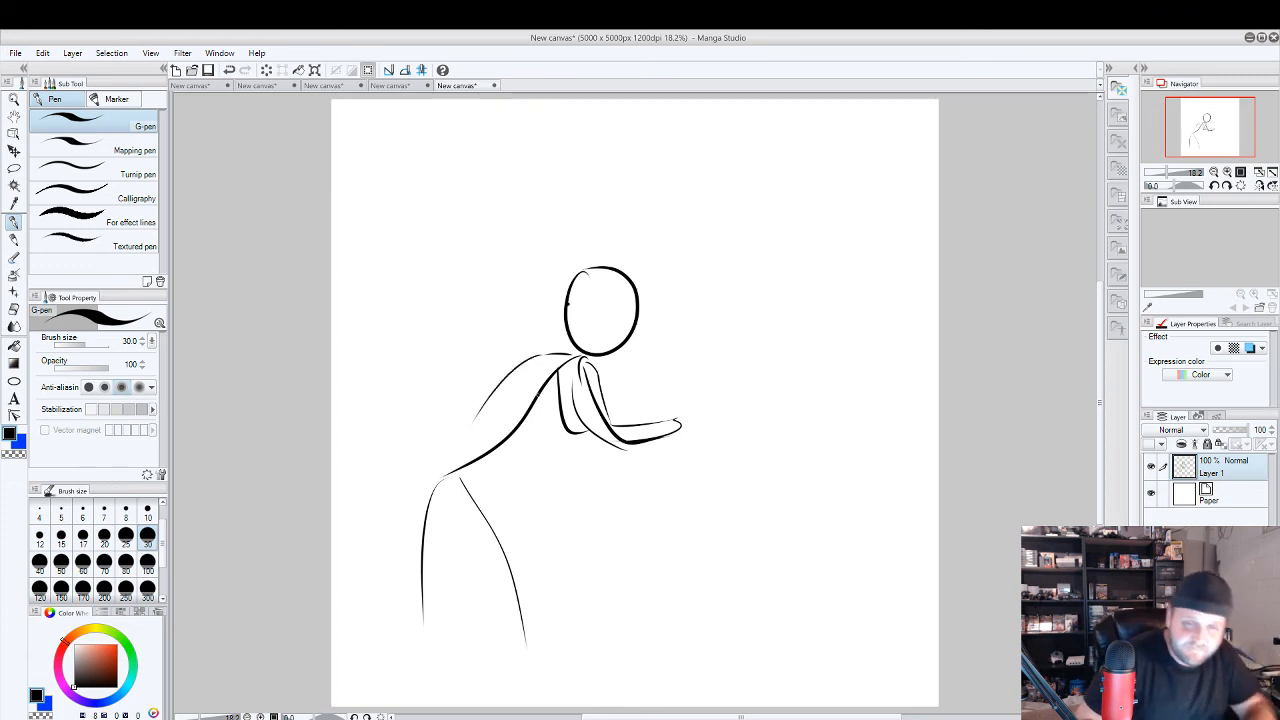
Try a rounded contour along the figure's back from hip to neck, undo it, and switch to the Block eraser.
{"action": "key", "text": "ctrl+z"}
{"action": "left_click_drag", "start_coordinate": [432, 458], "coordinate": [568, 345]}
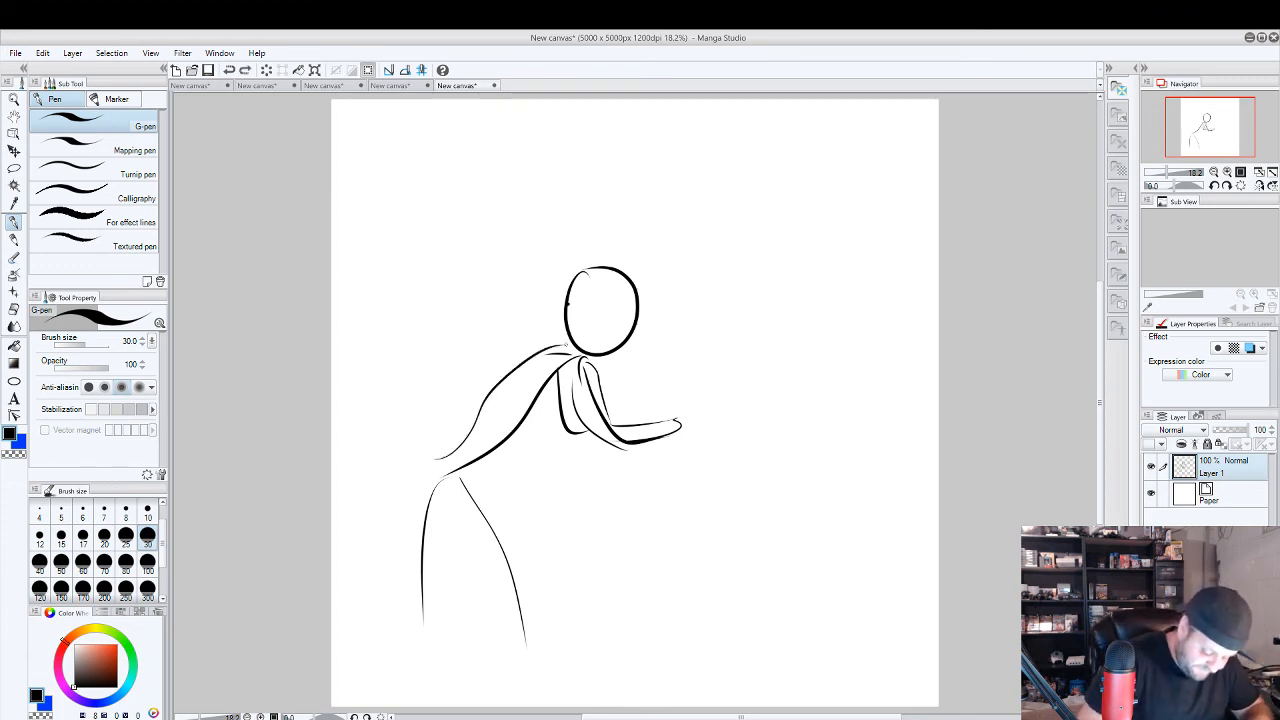
{"action": "key", "text": "e"}
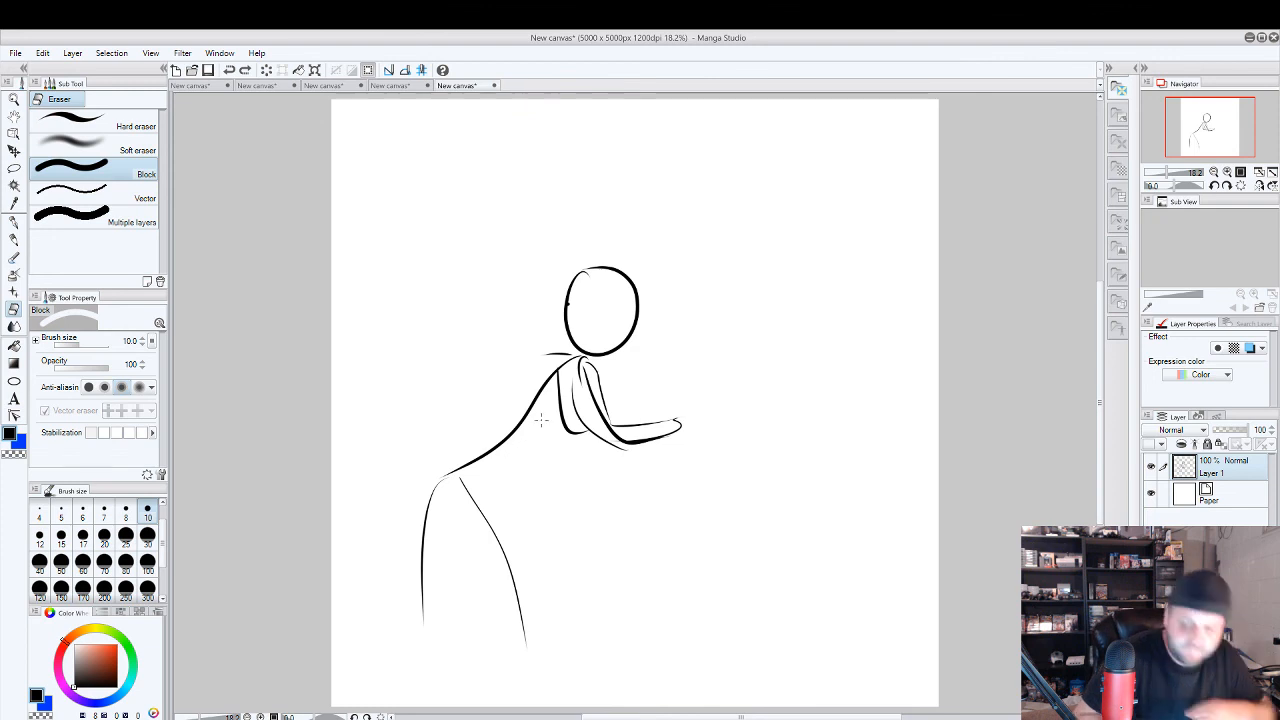
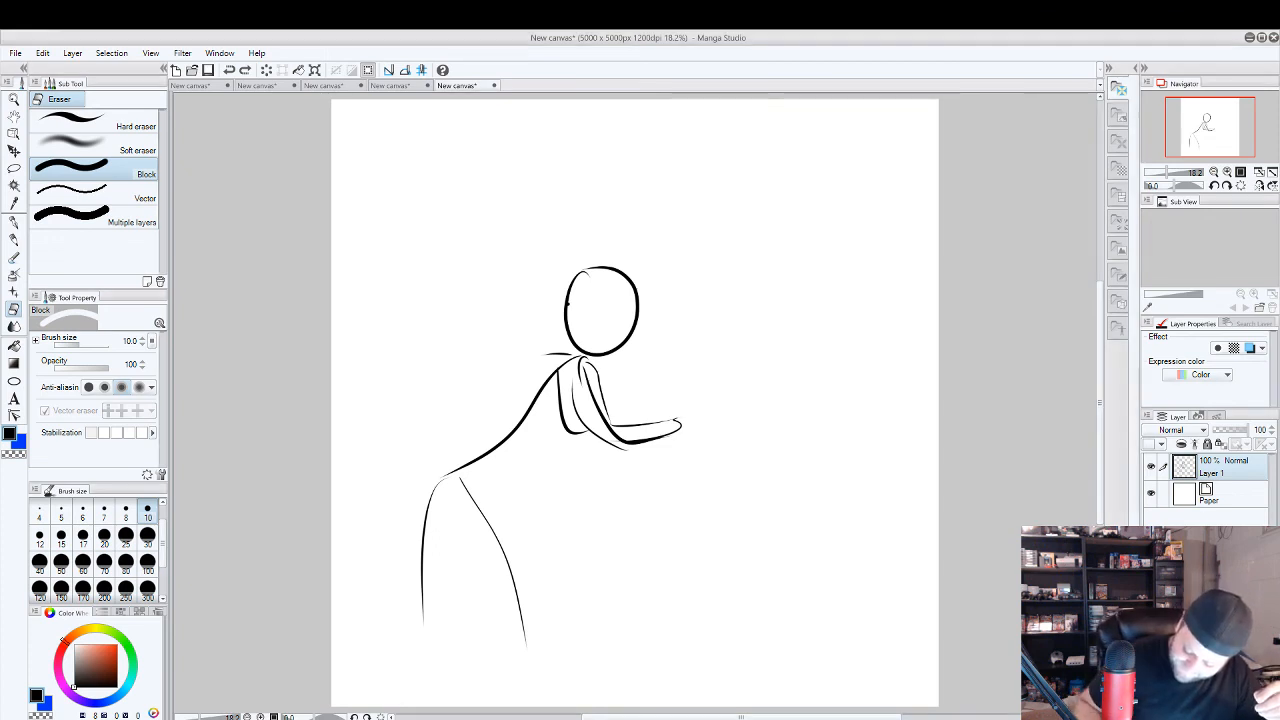
Add a new layer above the gesture sketch, lower Layer 1's opacity to 25%, and make Layer 2 the active layer.
{"action": "right_click", "coordinate": [1222, 468]}
{"action": "left_click", "coordinate": [1199, 285]}
{"action": "left_click", "coordinate": [1224, 497]}
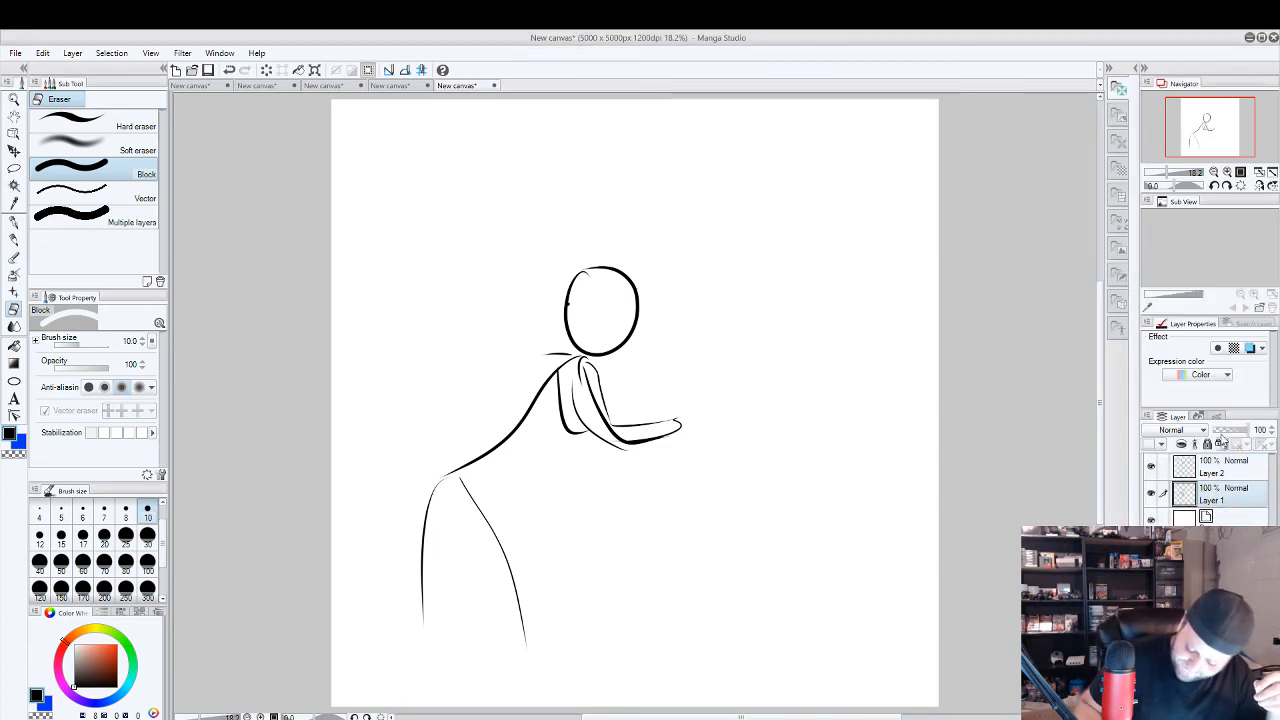
{"action": "left_click", "coordinate": [1221, 432]}
{"action": "left_click", "coordinate": [1224, 466]}
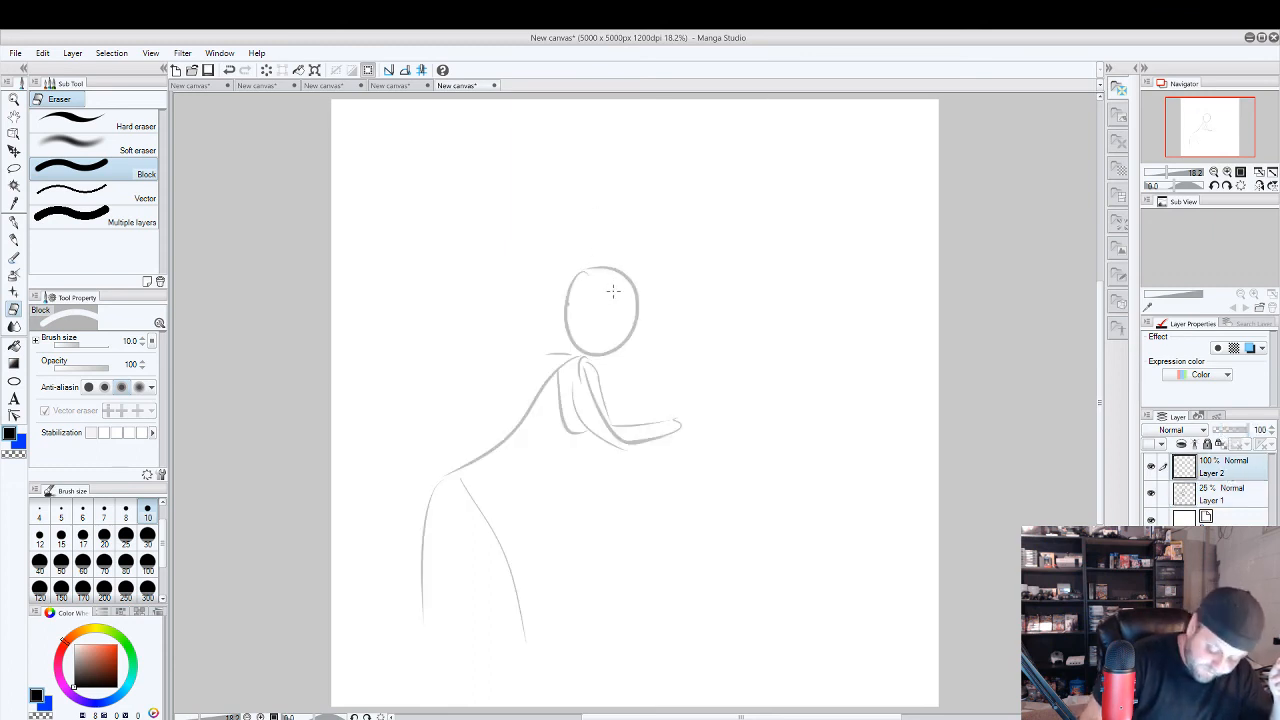
Ink the hair outline and parted fringe around the figure's head on Layer 2 with the G-pen at size 30.
{"action": "left_click", "coordinate": [14, 221]}
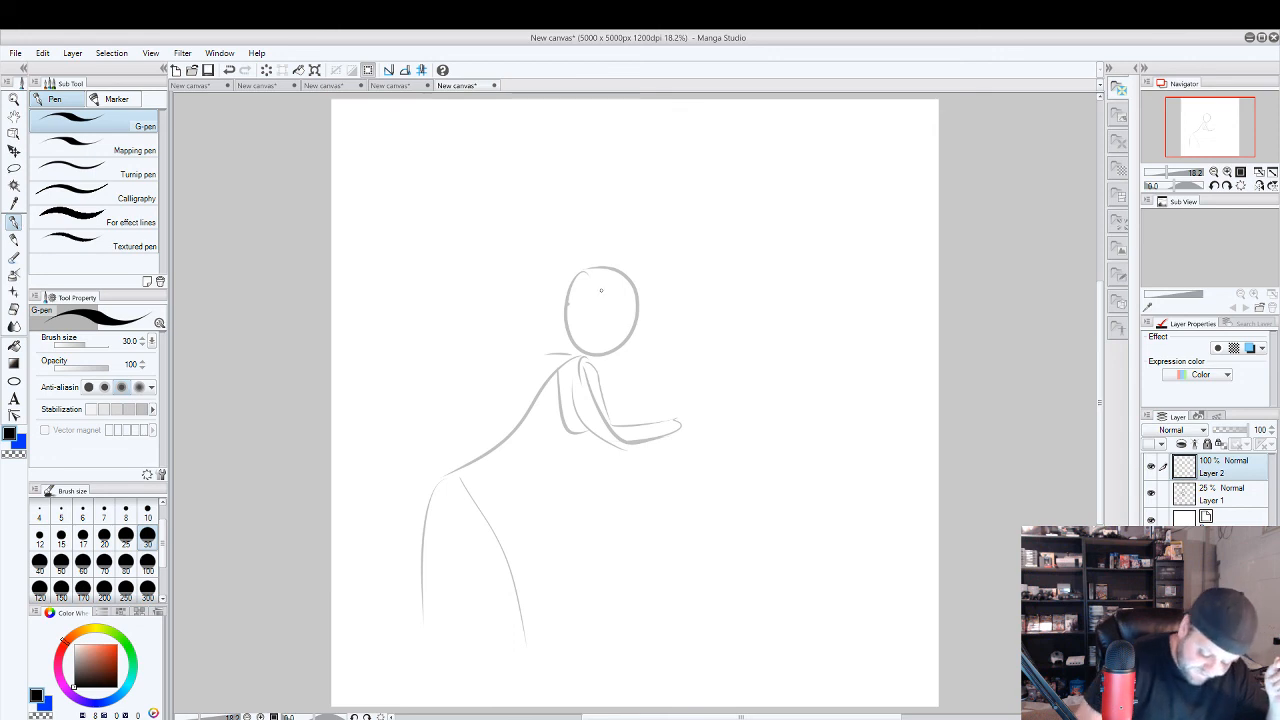
{"action": "mouse_move", "coordinate": [580, 274]}
{"action": "left_mouse_down"}
{"action": "mouse_move", "coordinate": [606, 288]}
{"action": "mouse_move", "coordinate": [584, 336]}
{"action": "mouse_move", "coordinate": [598, 358]}
{"action": "left_mouse_up"}
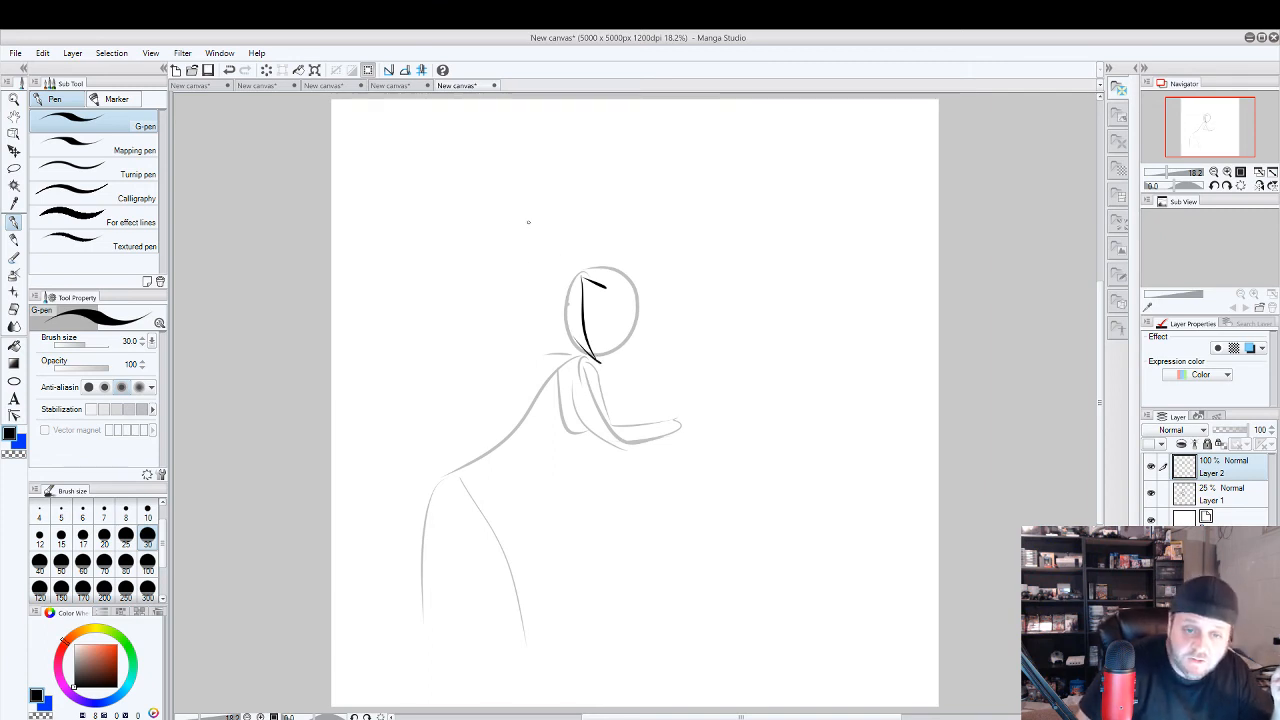
{"action": "mouse_move", "coordinate": [576, 355]}
{"action": "left_mouse_down"}
{"action": "mouse_move", "coordinate": [551, 300]}
{"action": "mouse_move", "coordinate": [569, 244]}
{"action": "left_mouse_up"}
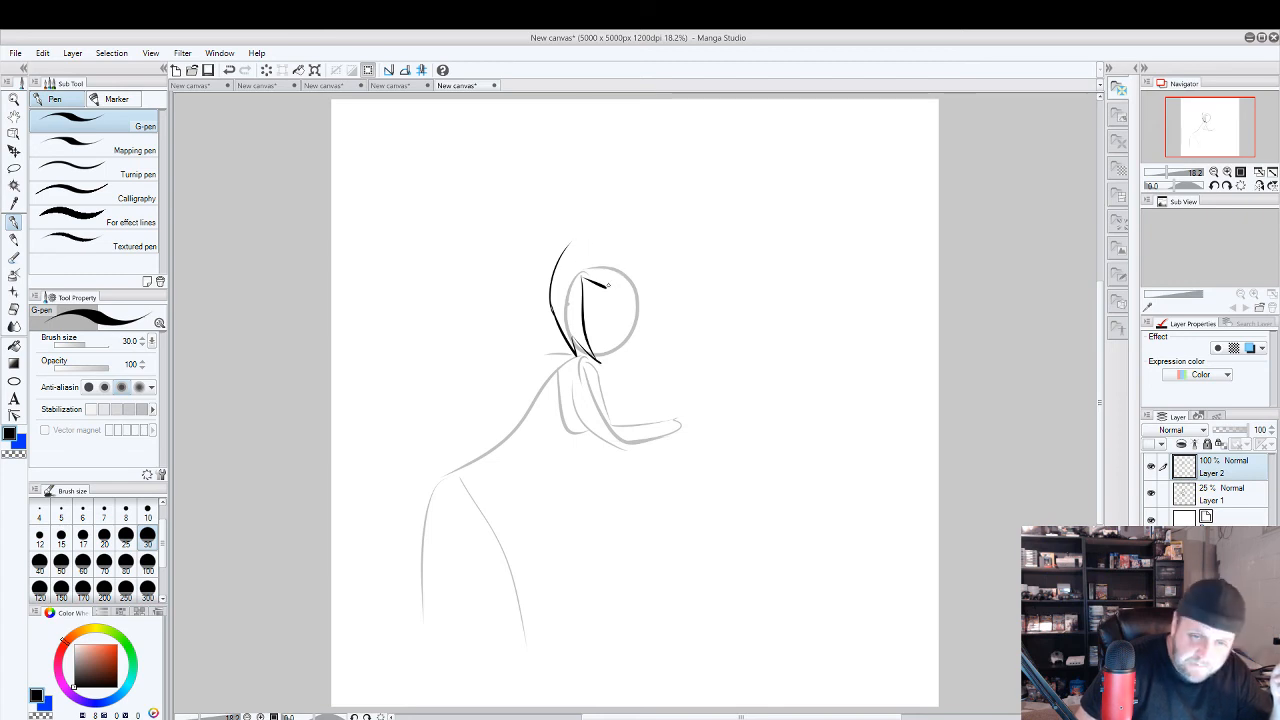
{"action": "mouse_move", "coordinate": [608, 285]}
{"action": "left_mouse_down"}
{"action": "mouse_move", "coordinate": [622, 262]}
{"action": "mouse_move", "coordinate": [566, 237]}
{"action": "mouse_move", "coordinate": [548, 290]}
{"action": "left_mouse_up"}
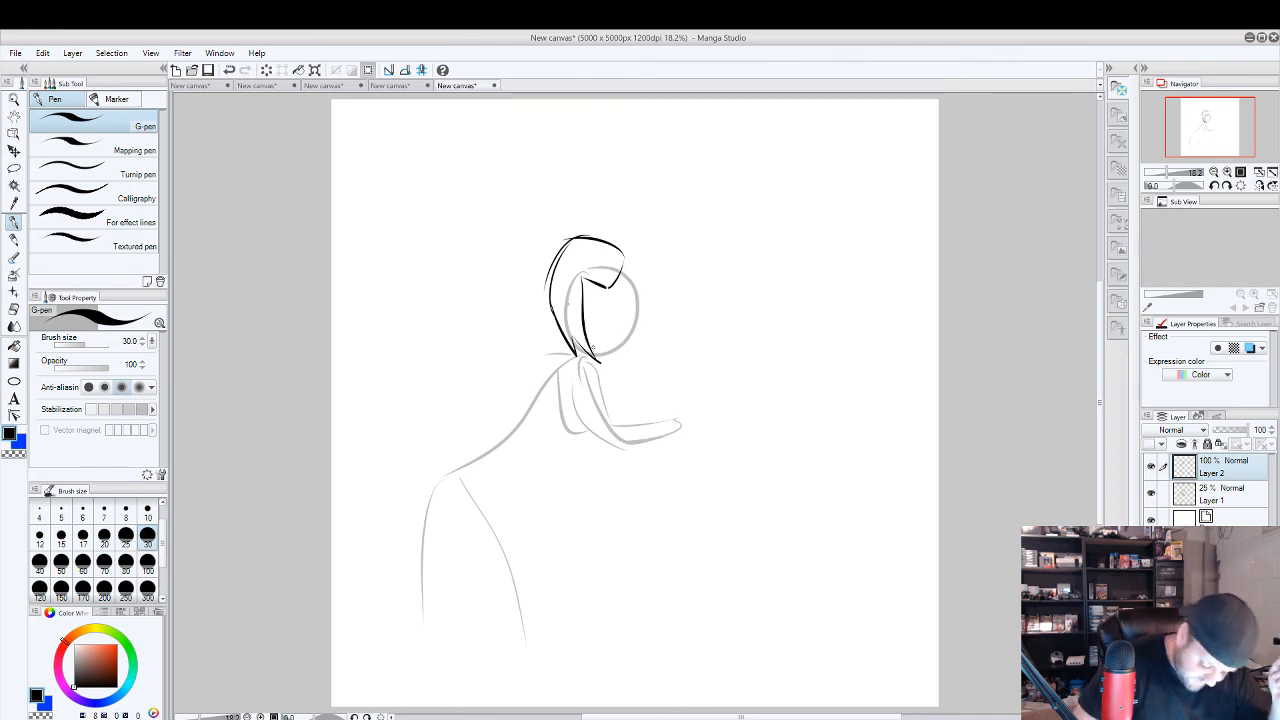
Ink the face with a jaw contour, a hanging hair lock beside the cheek, narrow eyes and a small mouth.
{"action": "mouse_move", "coordinate": [592, 349]}
{"action": "left_mouse_down"}
{"action": "mouse_move", "coordinate": [616, 346]}
{"action": "mouse_move", "coordinate": [626, 286]}
{"action": "left_mouse_up"}
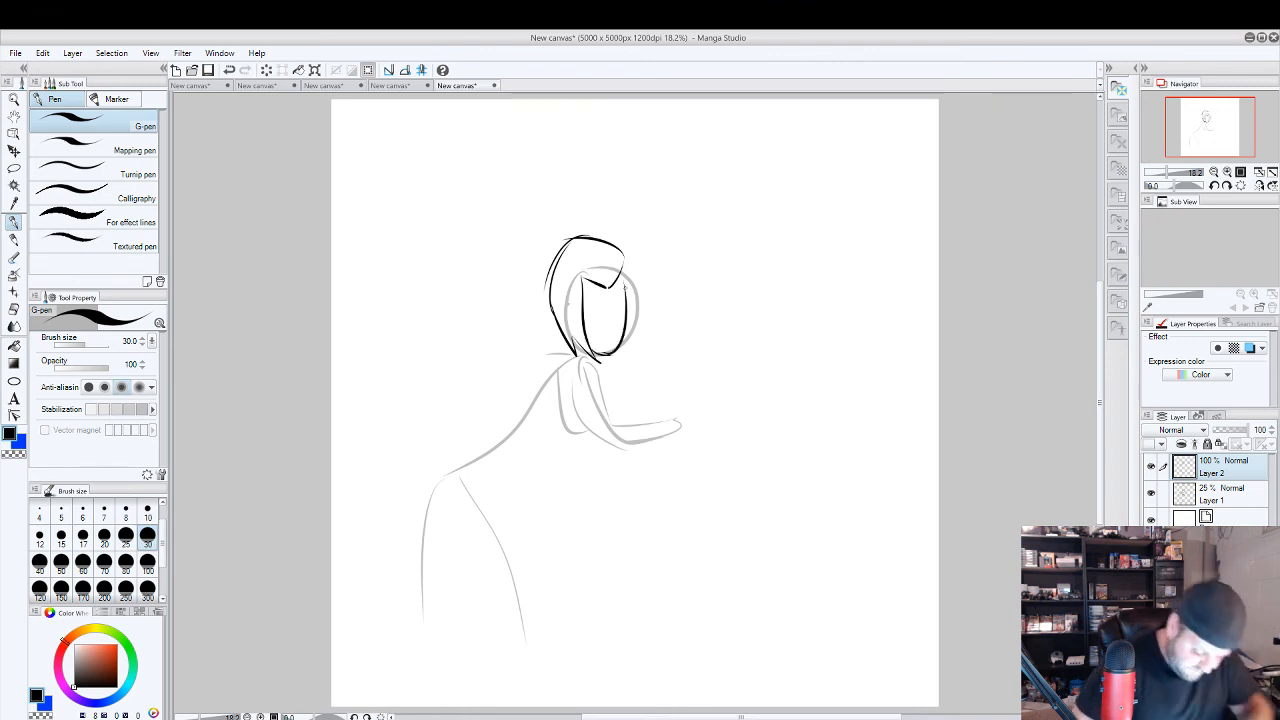
{"action": "key", "text": "ctrl+z"}
{"action": "mouse_move", "coordinate": [608, 350]}
{"action": "left_mouse_down"}
{"action": "mouse_move", "coordinate": [640, 311]}
{"action": "mouse_move", "coordinate": [629, 257]}
{"action": "mouse_move", "coordinate": [654, 334]}
{"action": "left_mouse_up"}
{"action": "mouse_move", "coordinate": [640, 304]}
{"action": "left_mouse_down"}
{"action": "mouse_move", "coordinate": [652, 332]}
{"action": "mouse_move", "coordinate": [584, 310]}
{"action": "left_mouse_up"}
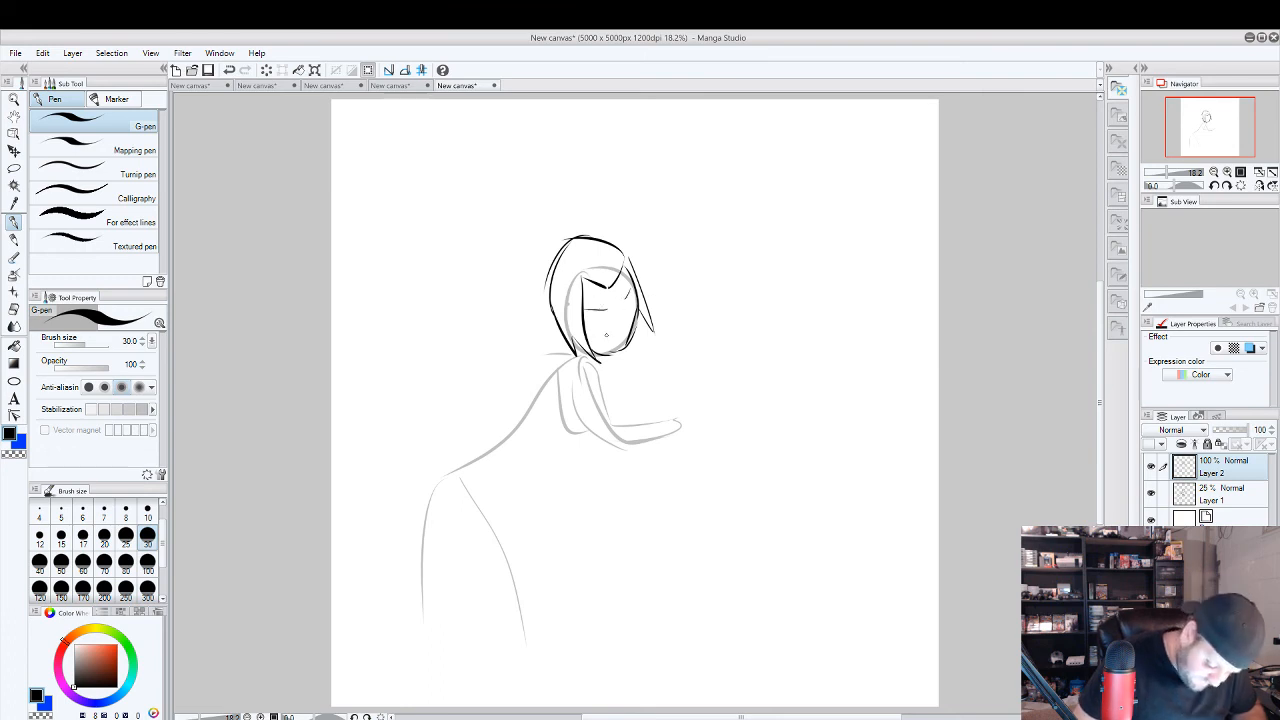
{"action": "mouse_move", "coordinate": [602, 336]}
{"action": "left_mouse_down"}
{"action": "mouse_move", "coordinate": [620, 333]}
{"action": "mouse_move", "coordinate": [602, 320]}
{"action": "left_mouse_up"}
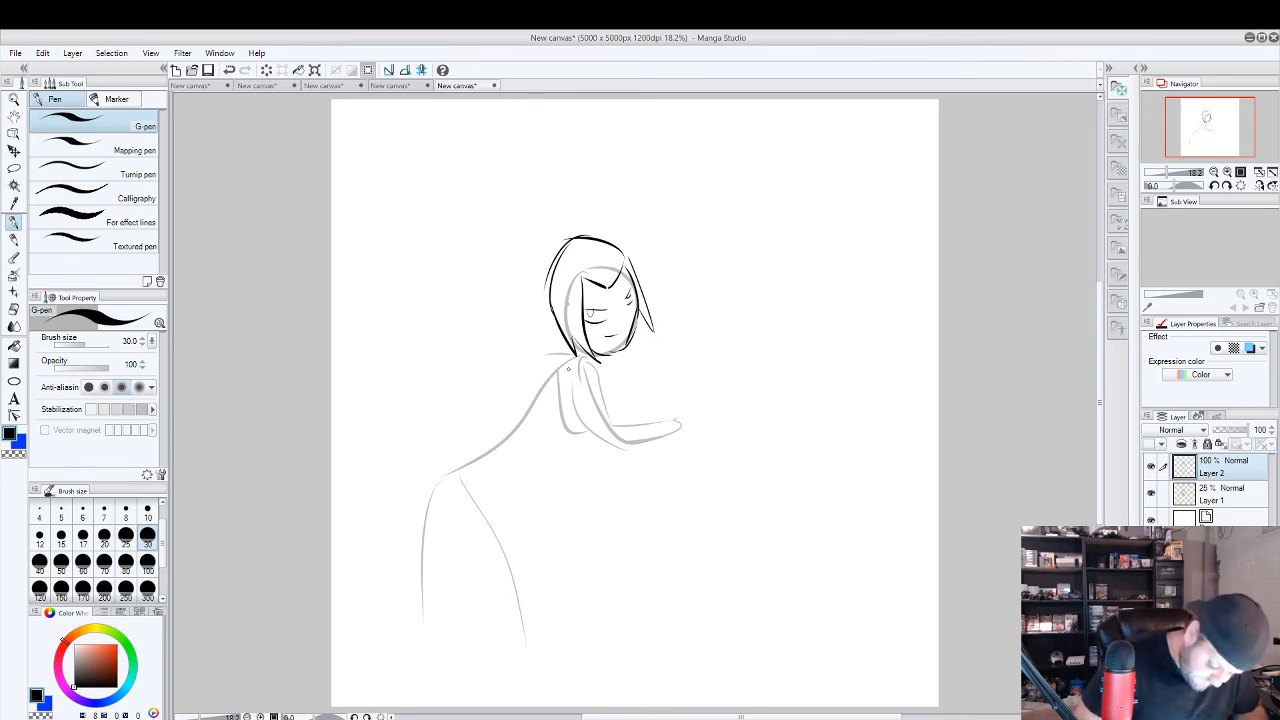
Ink the front arm over the sketch with a rounded shoulder, upper arm, and forearm reaching forward.
{"action": "mouse_move", "coordinate": [568, 368]}
{"action": "left_mouse_down"}
{"action": "mouse_move", "coordinate": [600, 364]}
{"action": "mouse_move", "coordinate": [600, 393]}
{"action": "left_mouse_up"}
{"action": "mouse_move", "coordinate": [598, 389]}
{"action": "left_mouse_down"}
{"action": "mouse_move", "coordinate": [628, 422]}
{"action": "mouse_move", "coordinate": [684, 420]}
{"action": "mouse_move", "coordinate": [634, 438]}
{"action": "mouse_move", "coordinate": [587, 421]}
{"action": "left_mouse_up"}
{"action": "key", "text": "ctrl+z"}
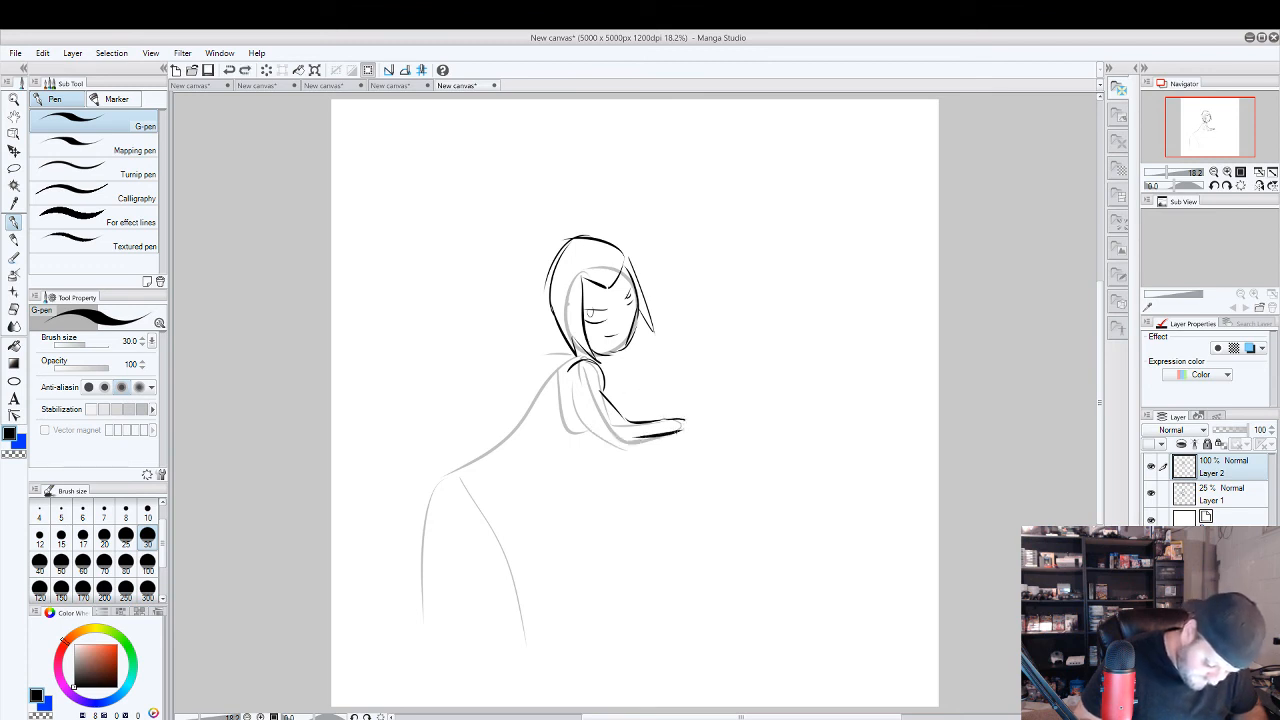
{"action": "key", "text": "ctrl+z"}
{"action": "mouse_move", "coordinate": [680, 438]}
{"action": "left_mouse_down"}
{"action": "mouse_move", "coordinate": [646, 445]}
{"action": "mouse_move", "coordinate": [646, 430]}
{"action": "mouse_move", "coordinate": [627, 448]}
{"action": "mouse_move", "coordinate": [569, 385]}
{"action": "mouse_move", "coordinate": [586, 425]}
{"action": "left_mouse_up"}
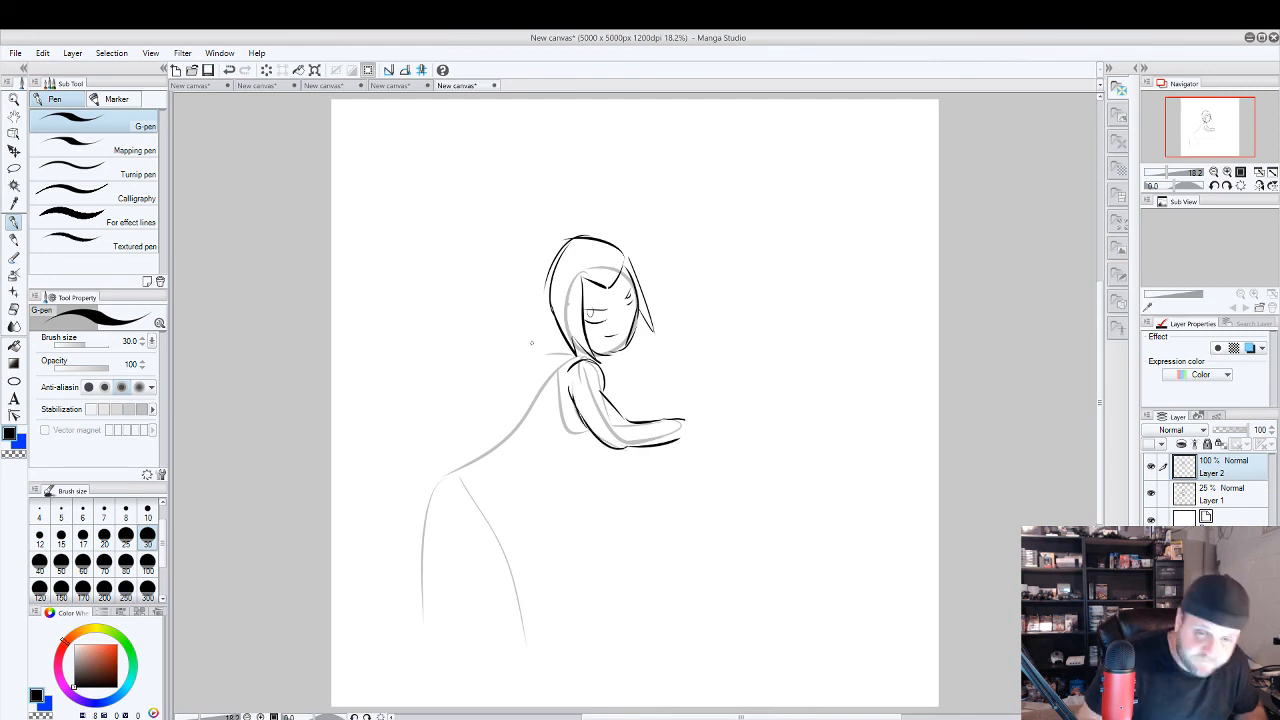
Ink the arched back from neck to waist and round off the hip and buttock contours below it.
{"action": "mouse_move", "coordinate": [580, 355]}
{"action": "left_mouse_down"}
{"action": "mouse_move", "coordinate": [524, 364]}
{"action": "mouse_move", "coordinate": [460, 461]}
{"action": "left_mouse_up"}
{"action": "left_click_drag", "start_coordinate": [497, 413], "coordinate": [461, 460]}
{"action": "mouse_move", "coordinate": [544, 358]}
{"action": "left_mouse_down"}
{"action": "mouse_move", "coordinate": [494, 418]}
{"action": "mouse_move", "coordinate": [560, 357]}
{"action": "left_mouse_up"}
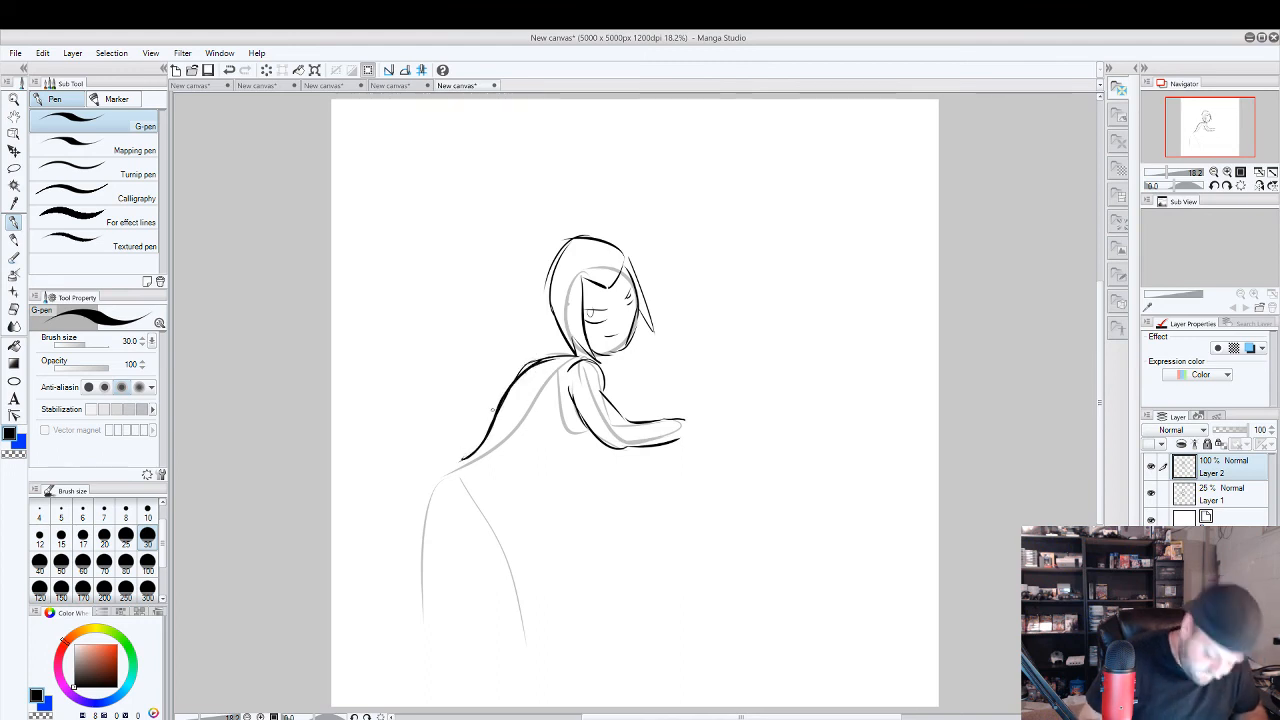
{"action": "mouse_move", "coordinate": [461, 462]}
{"action": "left_mouse_down"}
{"action": "mouse_move", "coordinate": [412, 535]}
{"action": "mouse_move", "coordinate": [449, 474]}
{"action": "left_mouse_up"}
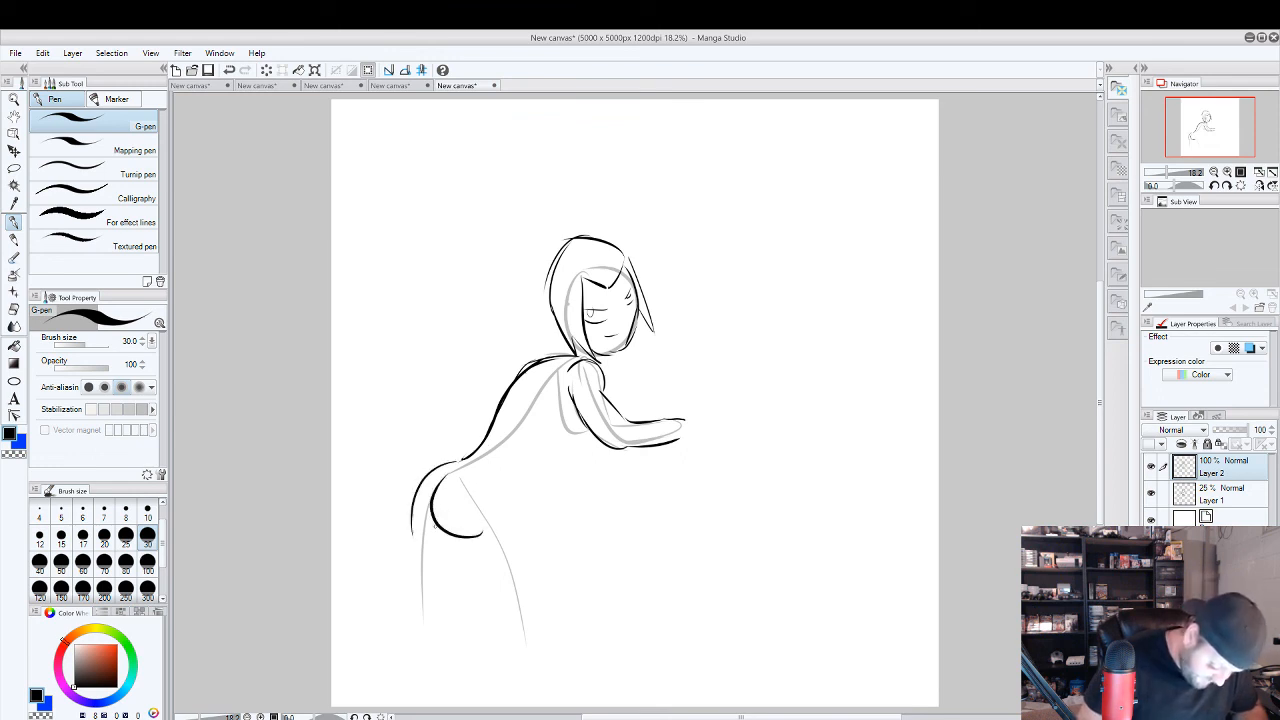
Ink both thighs below the hips, redrawing the front leg narrower, and connect hip to armpit with a belly line.
{"action": "mouse_move", "coordinate": [432, 537]}
{"action": "left_mouse_down"}
{"action": "mouse_move", "coordinate": [409, 524]}
{"action": "mouse_move", "coordinate": [444, 458]}
{"action": "mouse_move", "coordinate": [505, 535]}
{"action": "mouse_move", "coordinate": [519, 660]}
{"action": "left_mouse_up"}
{"action": "left_click_drag", "start_coordinate": [443, 551], "coordinate": [452, 645]}
{"action": "key", "text": "ctrl+z"}
{"action": "key", "text": "ctrl+z"}
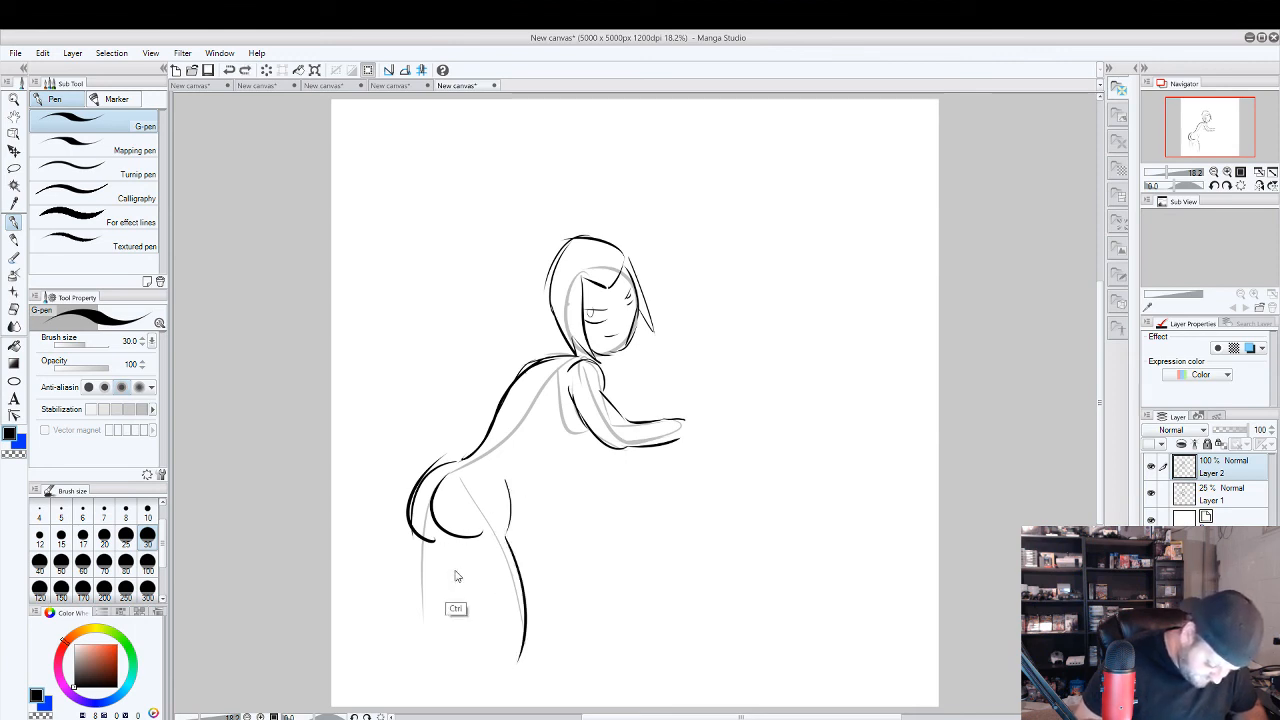
{"action": "left_click_drag", "start_coordinate": [440, 546], "coordinate": [465, 640]}
{"action": "left_click_drag", "start_coordinate": [507, 537], "coordinate": [490, 645]}
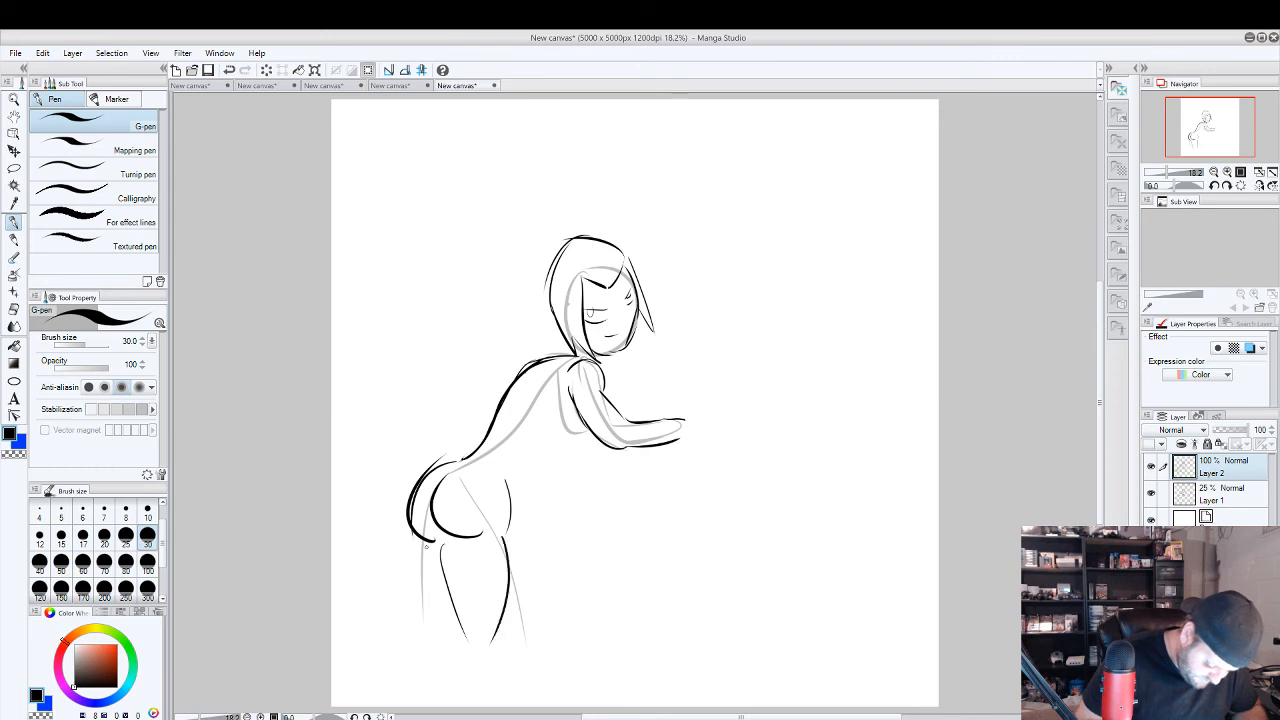
{"action": "left_click_drag", "start_coordinate": [420, 540], "coordinate": [443, 632]}
{"action": "left_click_drag", "start_coordinate": [509, 485], "coordinate": [578, 405]}
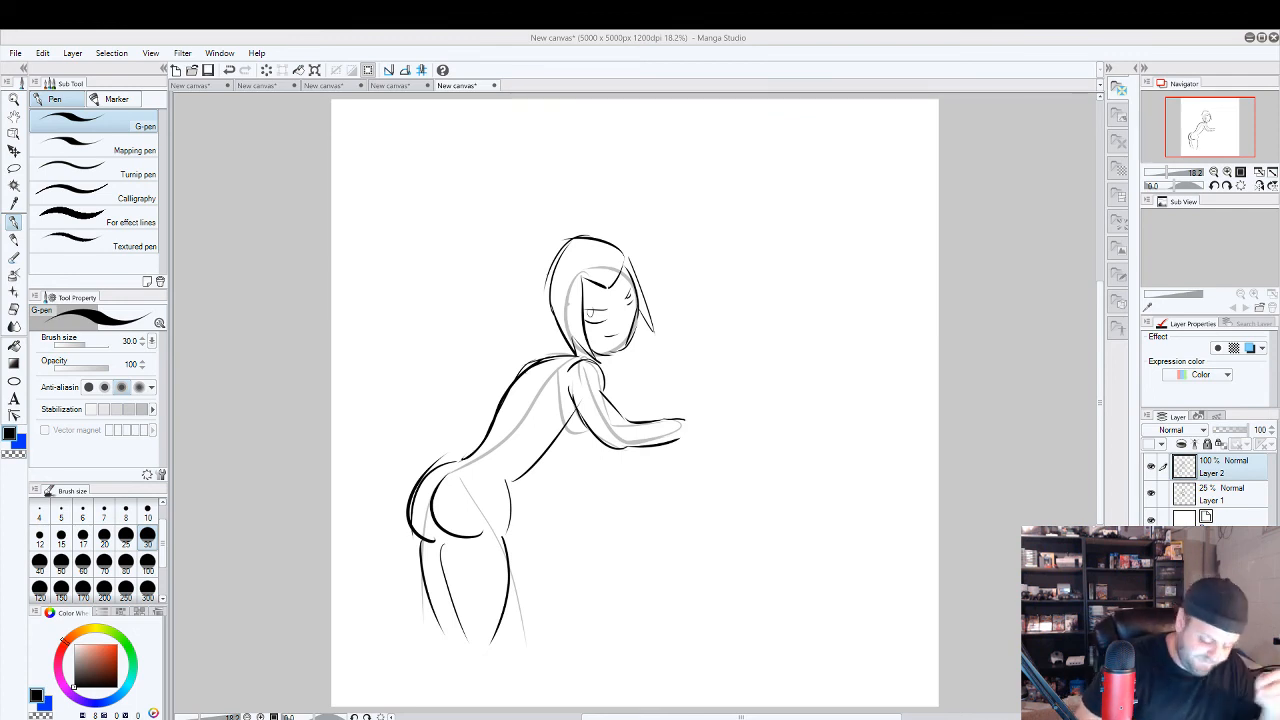
Erase the whole inked figure from Layer 2 with the Block eraser and switch back to the G-pen.
{"action": "left_click", "coordinate": [14, 309]}
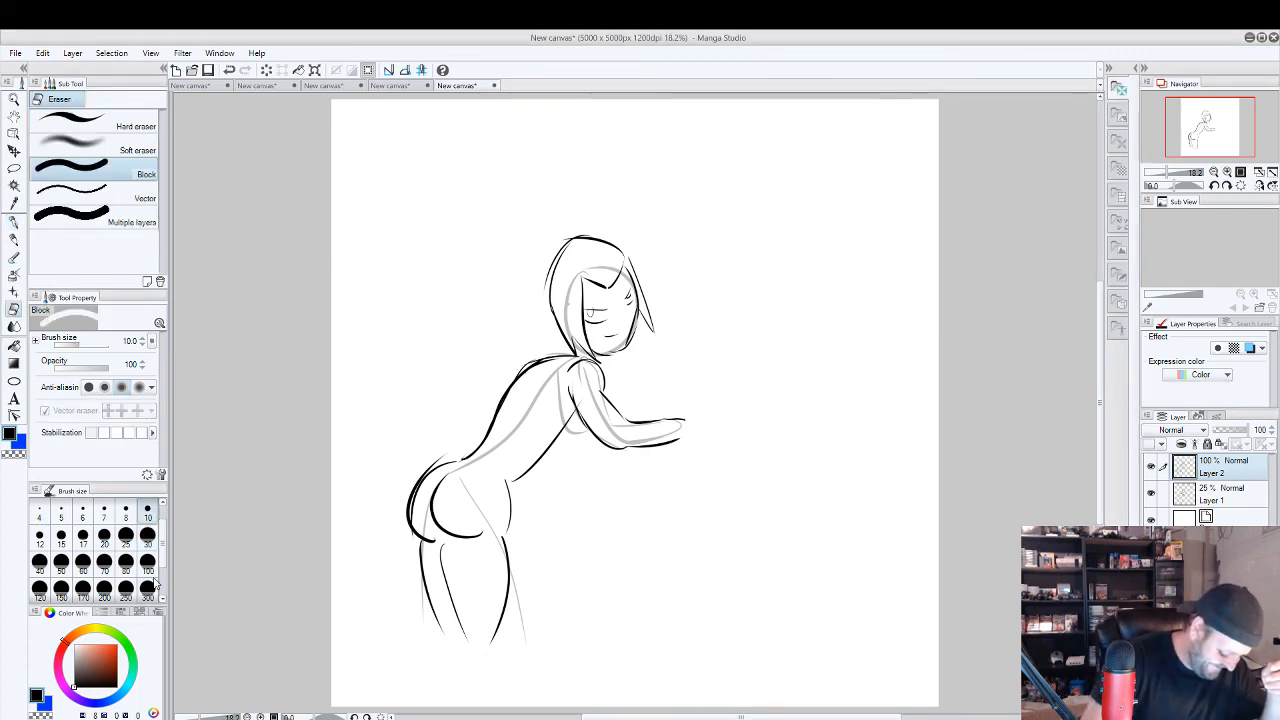
{"action": "mouse_move", "coordinate": [452, 478]}
{"action": "left_mouse_down"}
{"action": "mouse_move", "coordinate": [411, 566]}
{"action": "mouse_move", "coordinate": [540, 450]}
{"action": "mouse_move", "coordinate": [583, 253]}
{"action": "mouse_move", "coordinate": [625, 440]}
{"action": "mouse_move", "coordinate": [657, 388]}
{"action": "mouse_move", "coordinate": [590, 413]}
{"action": "left_mouse_up"}
{"action": "left_click", "coordinate": [14, 221]}
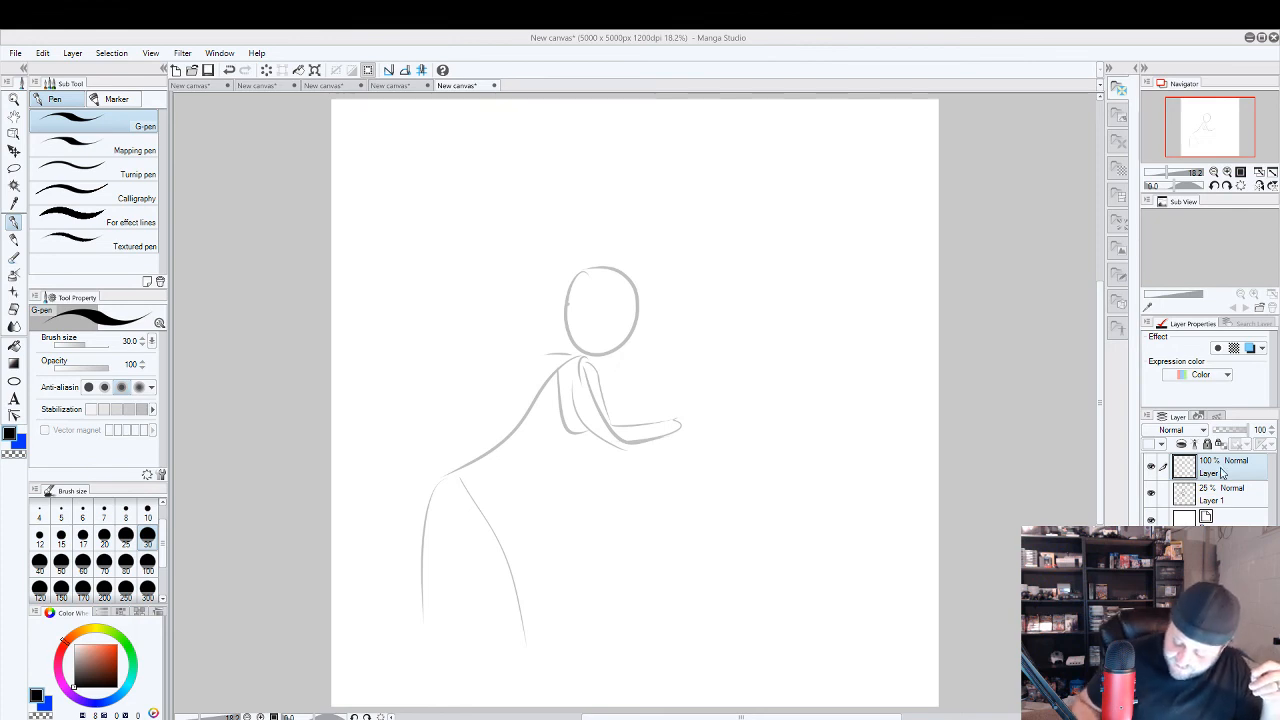
Try an S-shaped stroke in front of the figure's head on Layer 1 and undo it.
{"action": "left_click", "coordinate": [1234, 500]}
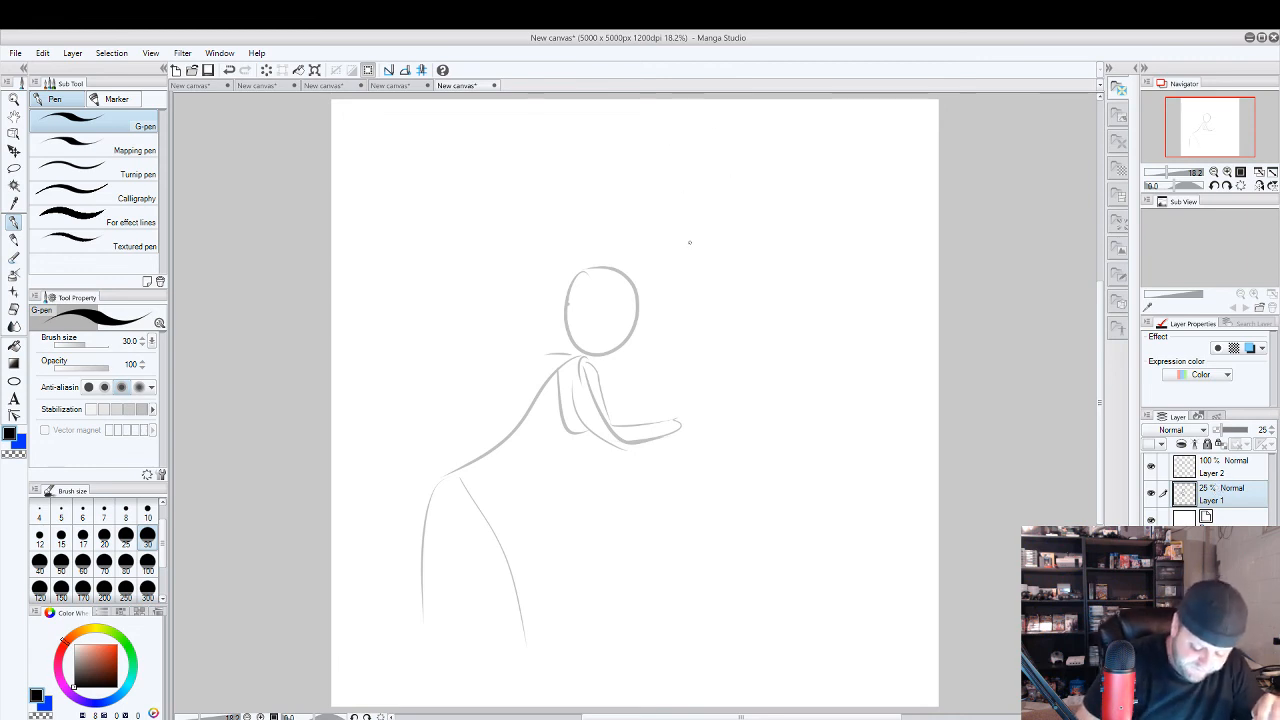
{"action": "left_click_drag", "start_coordinate": [707, 229], "coordinate": [640, 362]}
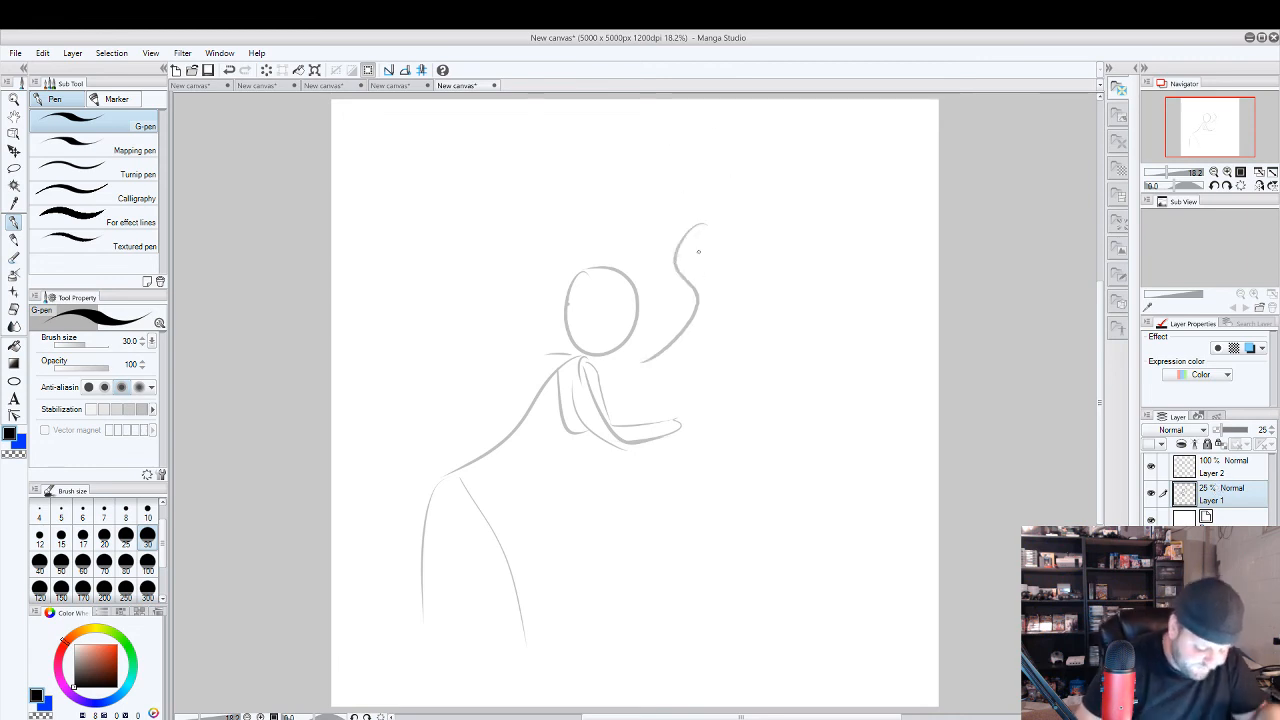
{"action": "key", "text": "ctrl+z"}
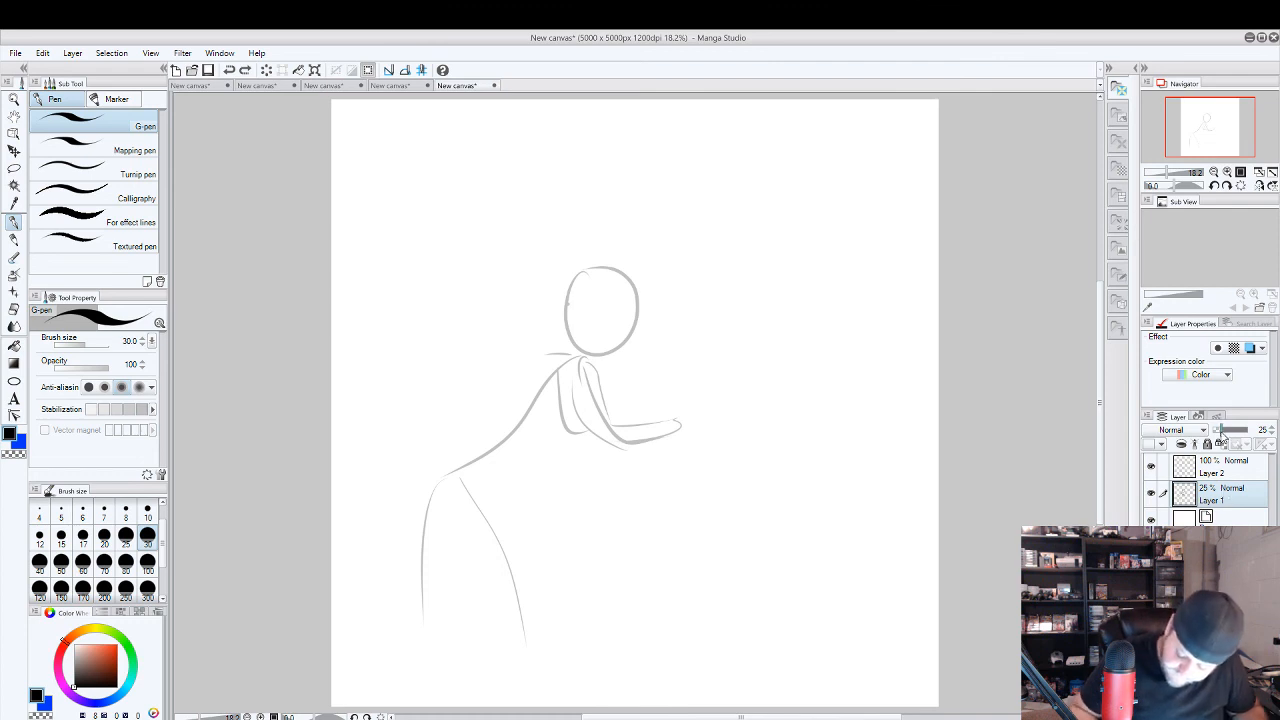
Restore Layer 1 to 100% opacity and erase the entire gesture figure with the Block eraser at size 300.
{"action": "left_click_drag", "start_coordinate": [1222, 430], "coordinate": [1268, 430]}
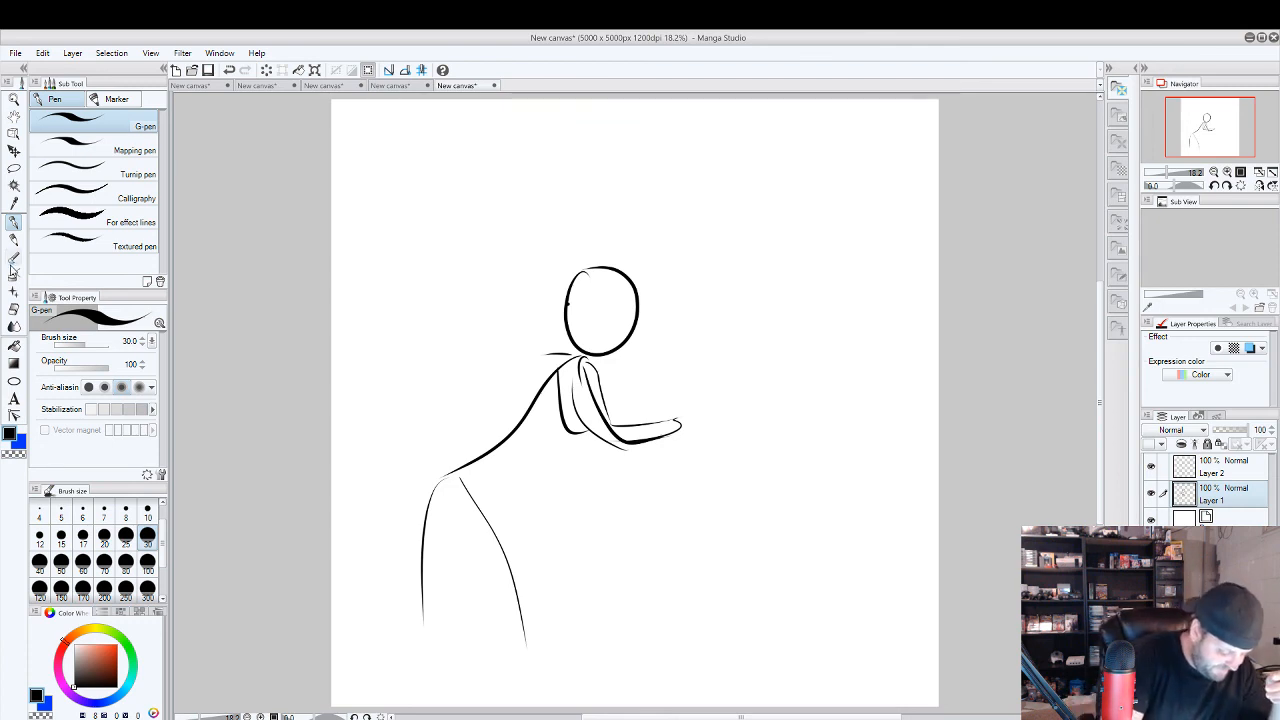
{"action": "left_click", "coordinate": [14, 309]}
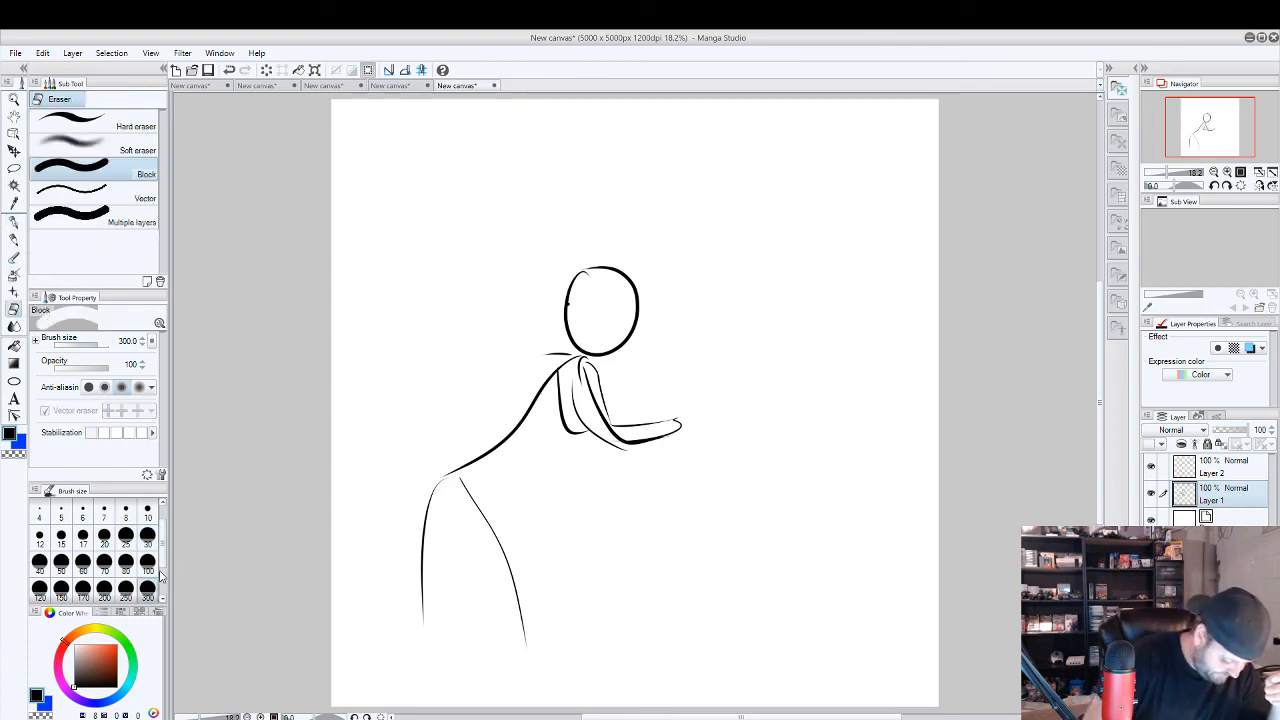
{"action": "left_click", "coordinate": [164, 576]}
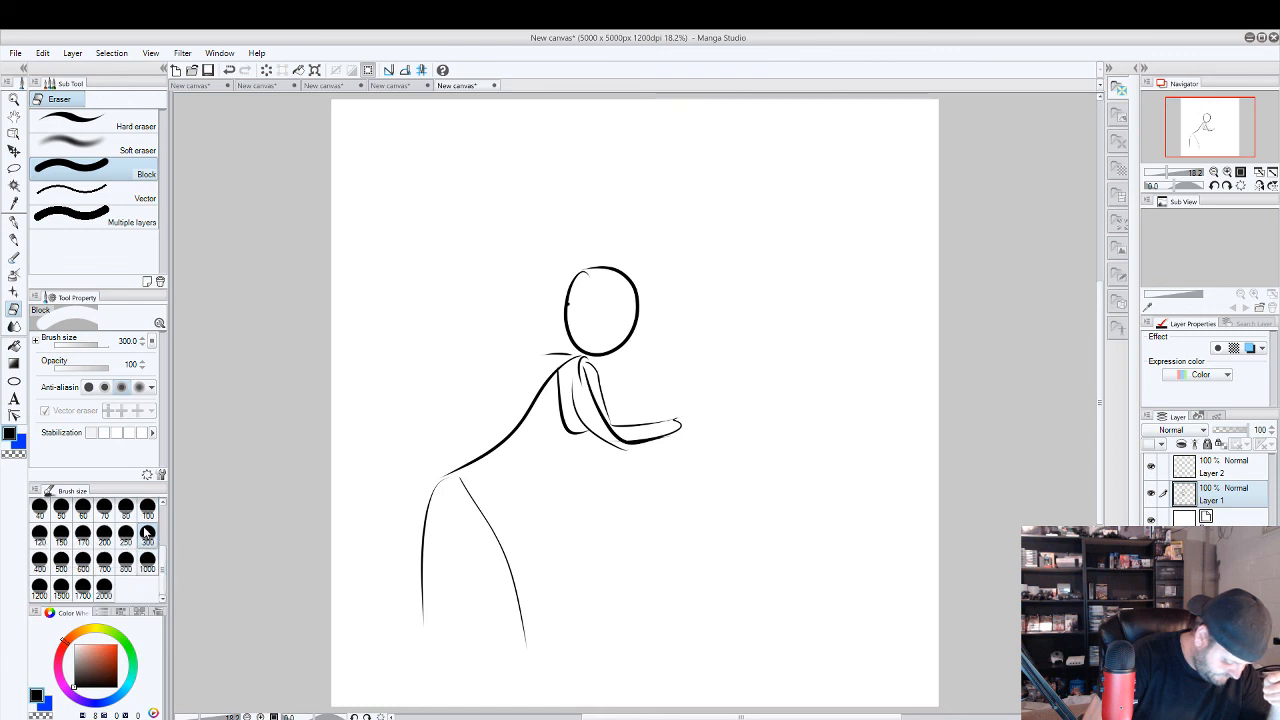
{"action": "mouse_move", "coordinate": [423, 613]}
{"action": "left_mouse_down"}
{"action": "mouse_move", "coordinate": [455, 613]}
{"action": "mouse_move", "coordinate": [479, 458]}
{"action": "mouse_move", "coordinate": [535, 629]}
{"action": "mouse_move", "coordinate": [589, 288]}
{"action": "mouse_move", "coordinate": [512, 430]}
{"action": "mouse_move", "coordinate": [545, 362]}
{"action": "mouse_move", "coordinate": [573, 455]}
{"action": "mouse_move", "coordinate": [616, 398]}
{"action": "mouse_move", "coordinate": [645, 445]}
{"action": "mouse_move", "coordinate": [690, 415]}
{"action": "left_mouse_up"}
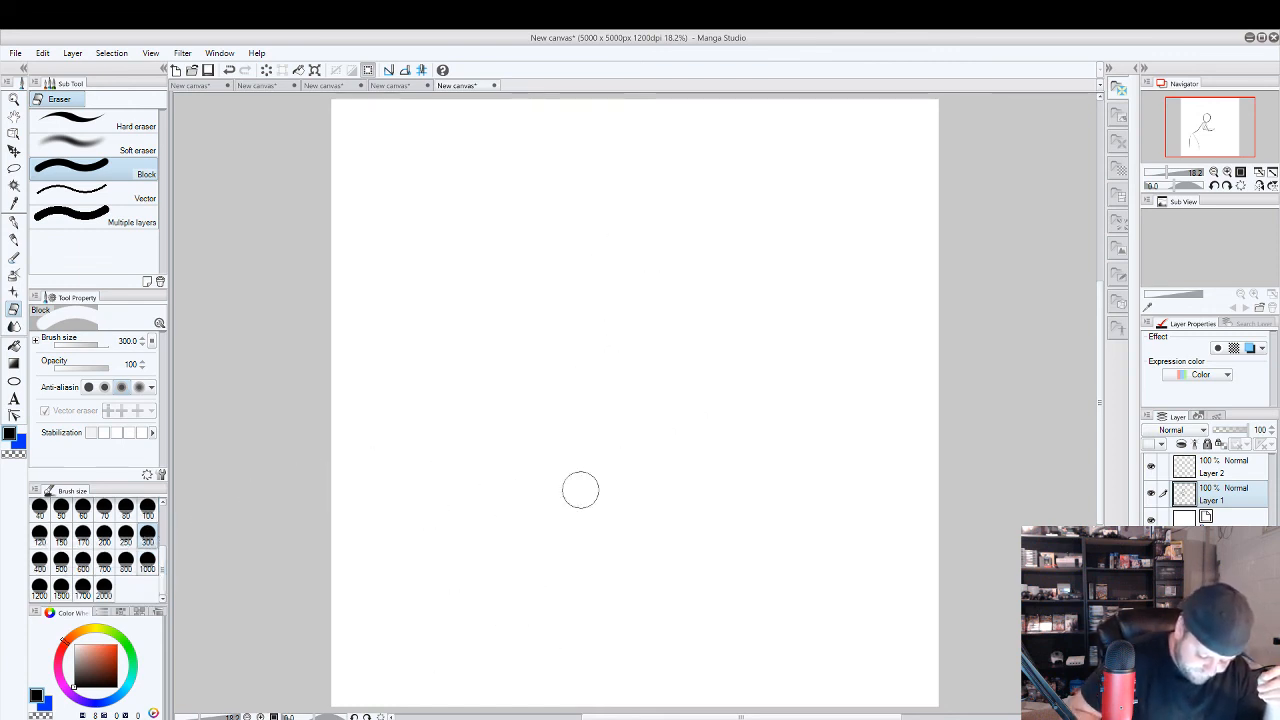
Set the Block eraser's brush size to 10 and make Layer 2 the active layer.
{"action": "scroll", "coordinate": [140, 548], "scroll_direction": "up", "scroll_amount": 5}
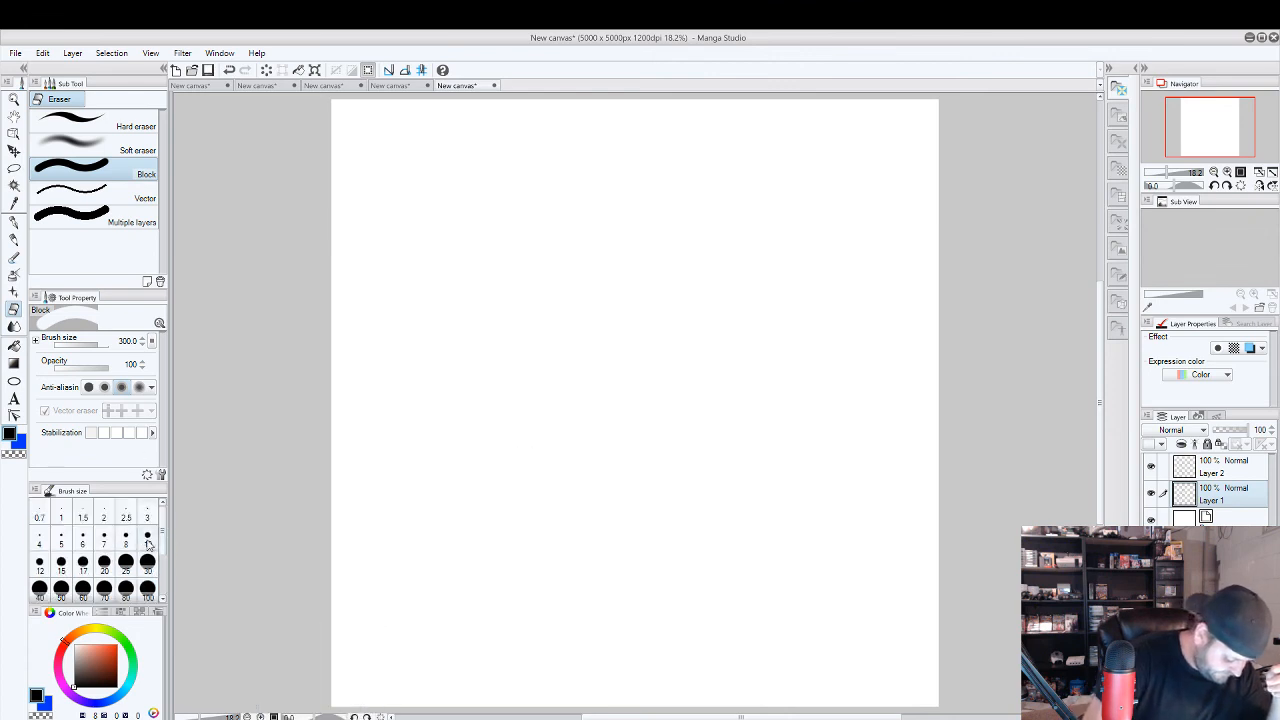
{"action": "left_click", "coordinate": [148, 538]}
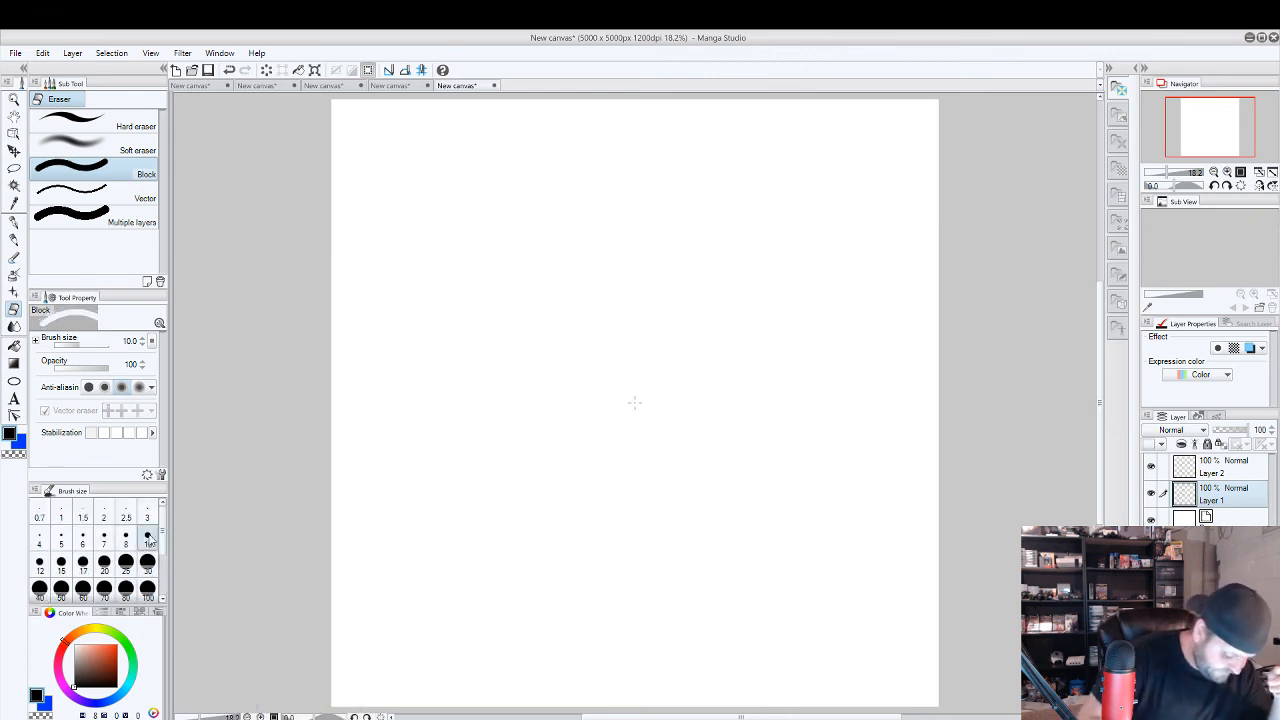
{"action": "left_click", "coordinate": [1233, 472]}
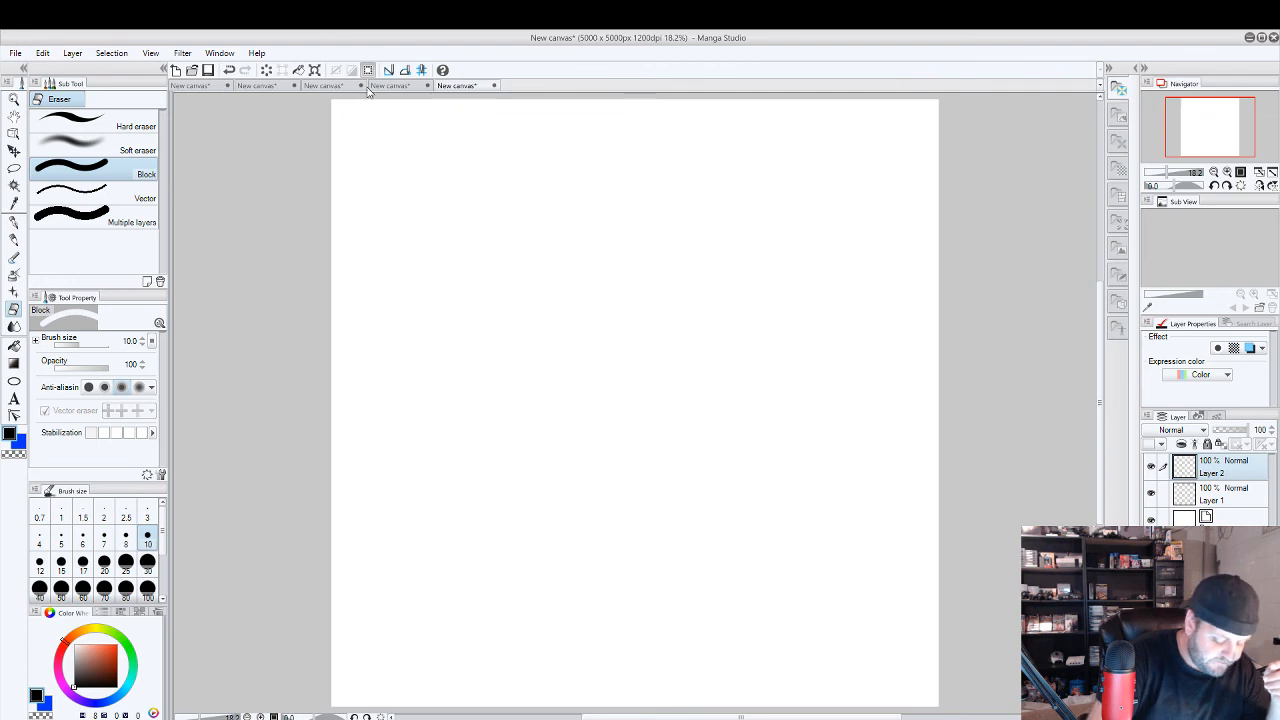
Review the open canvases, including the first figure drawing, the blank canvas and the cracked skull, ending on the first one.
{"action": "left_click", "coordinate": [208, 87]}
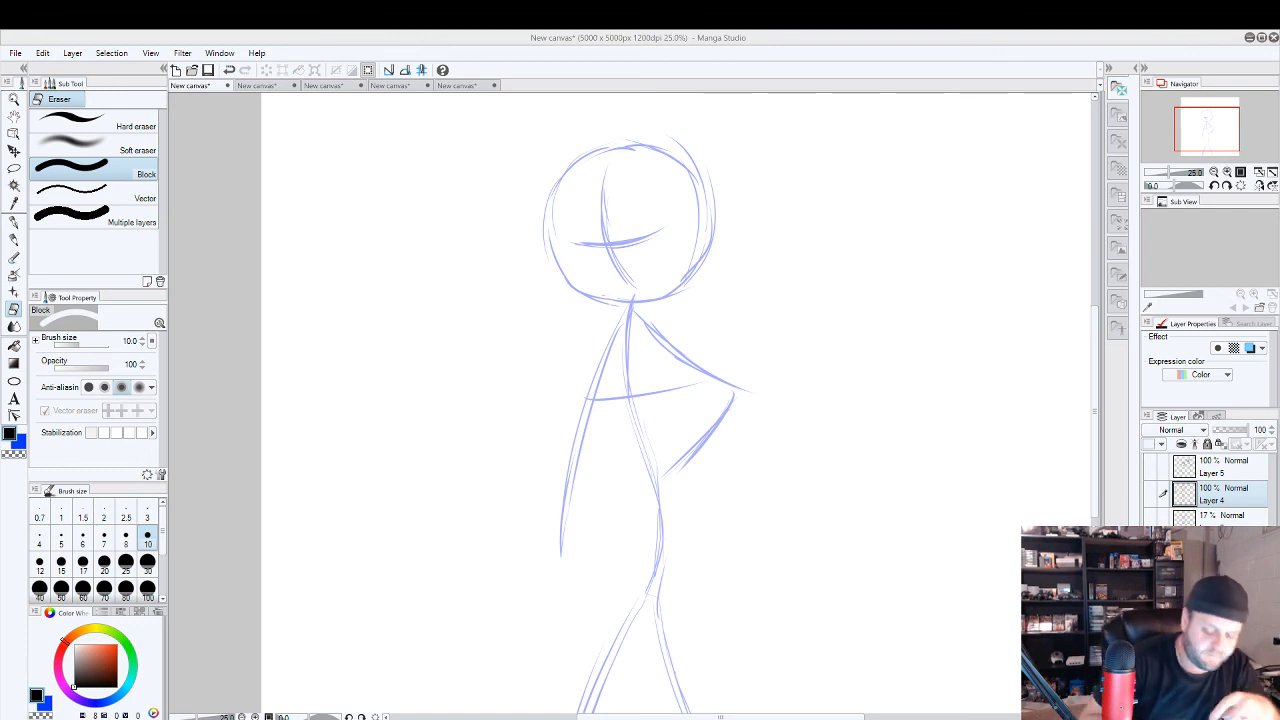
{"action": "left_click", "coordinate": [460, 86]}
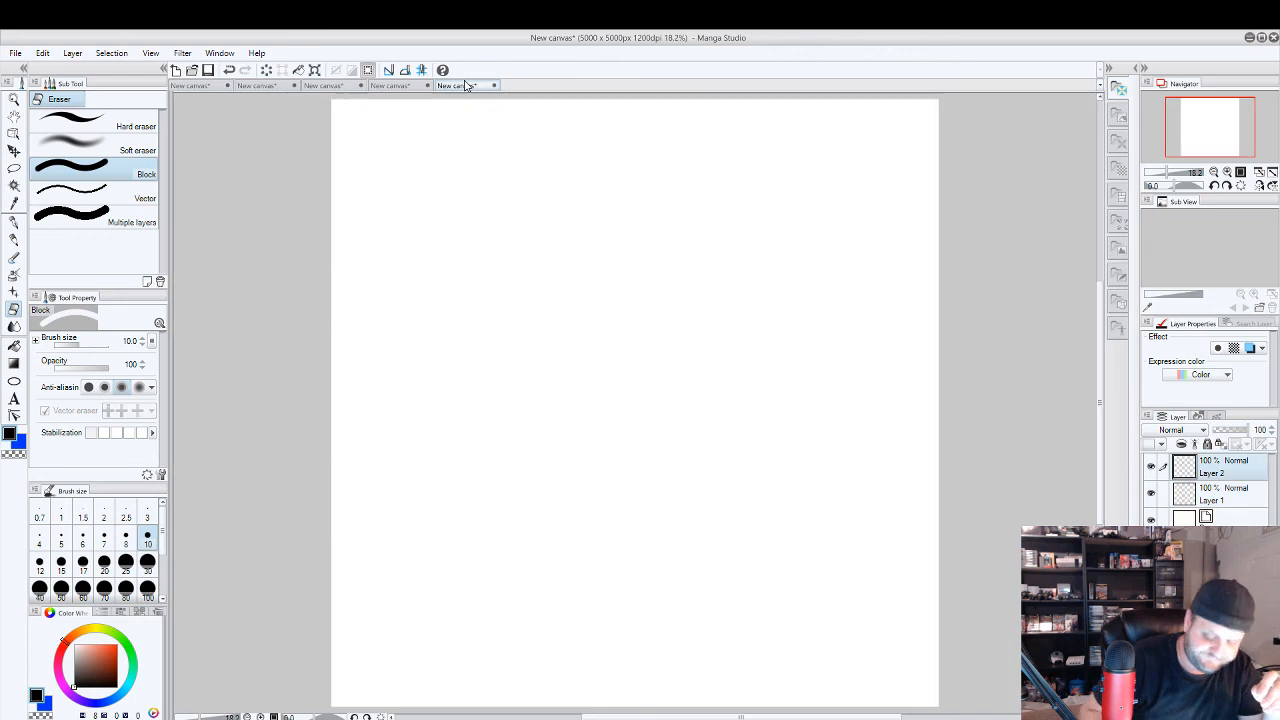
{"action": "left_click", "coordinate": [410, 85]}
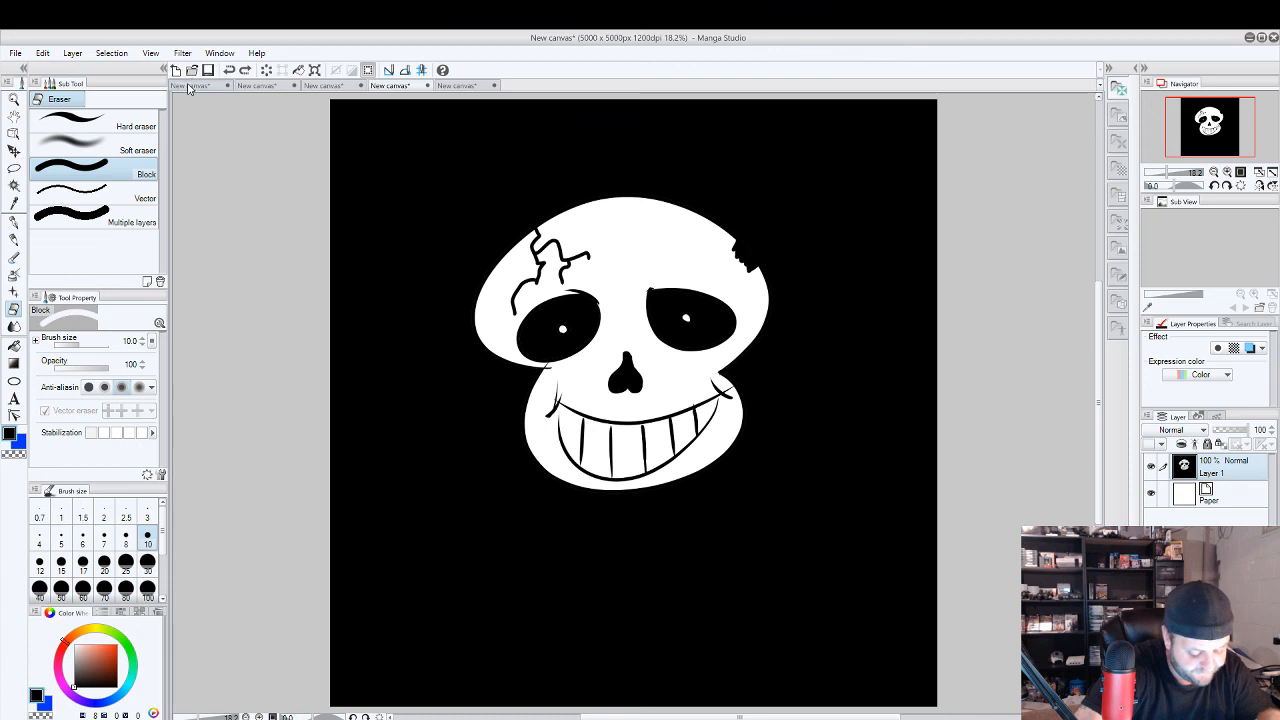
{"action": "left_click", "coordinate": [189, 87]}
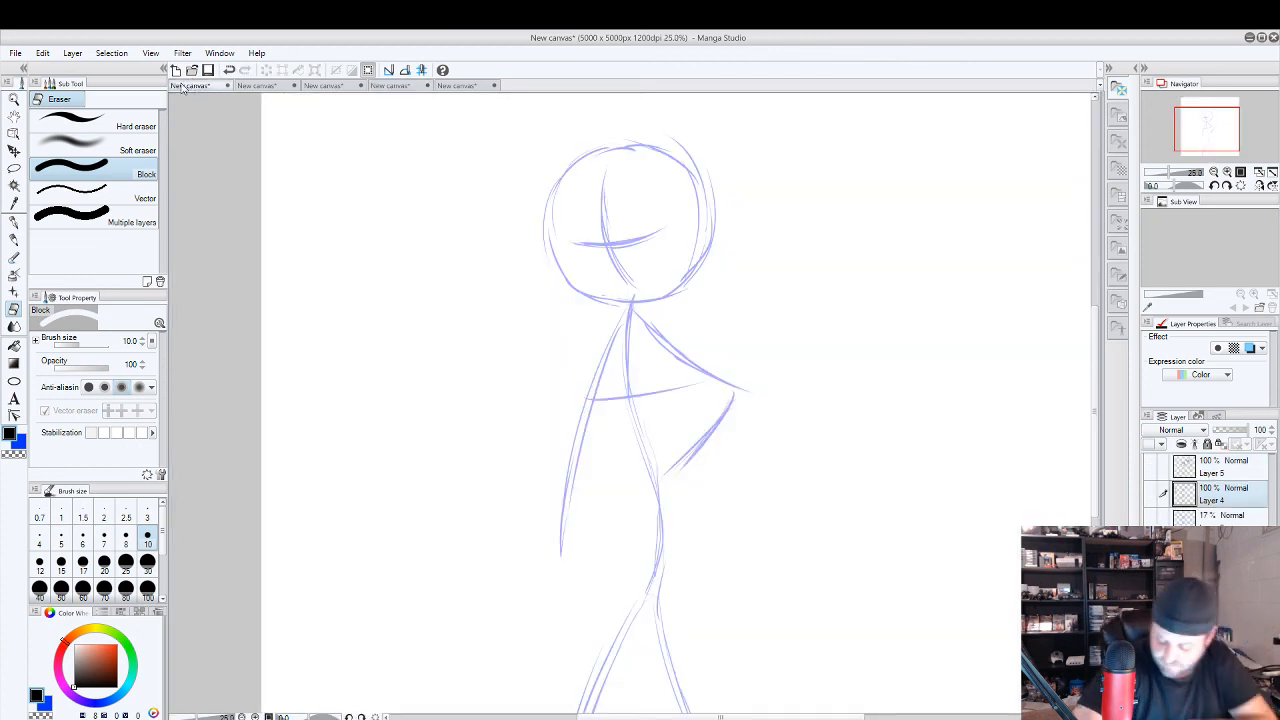
Show Layer 4 of the girl drawing and hide the blue construction sketch layer, leaving Layer 4 selected.
{"action": "left_click", "coordinate": [1155, 494]}
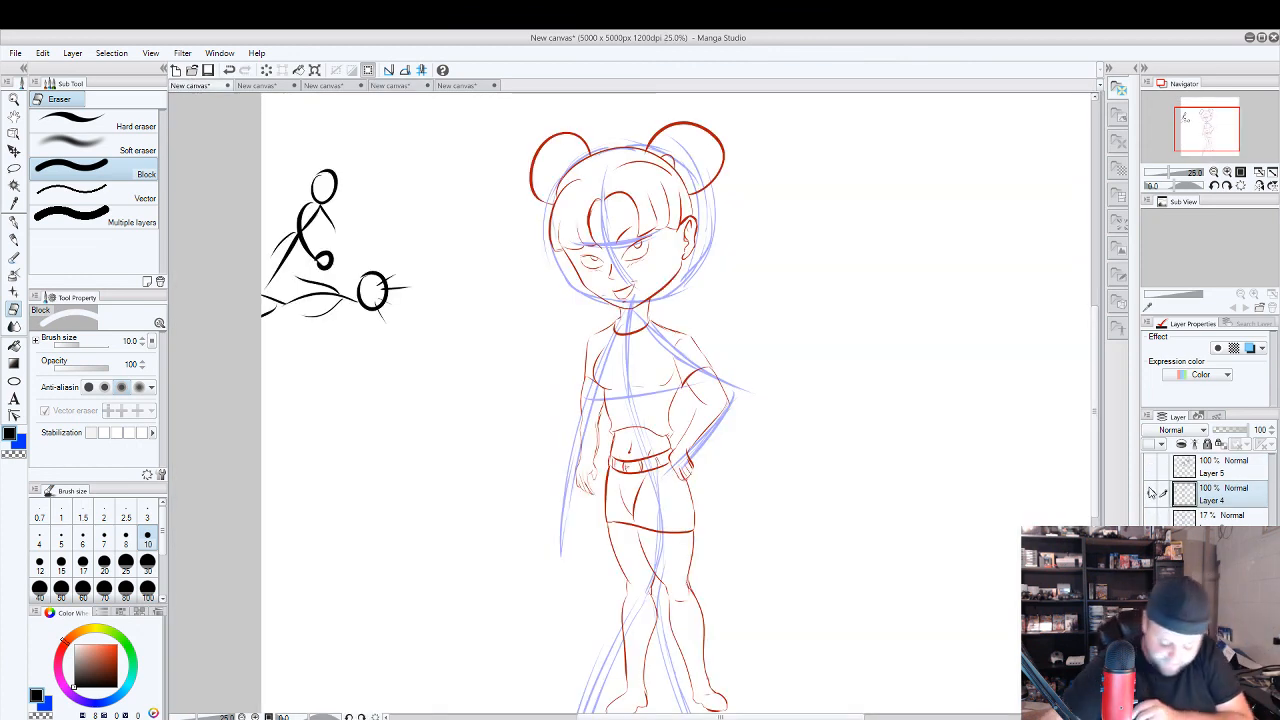
{"action": "left_click", "coordinate": [1215, 549]}
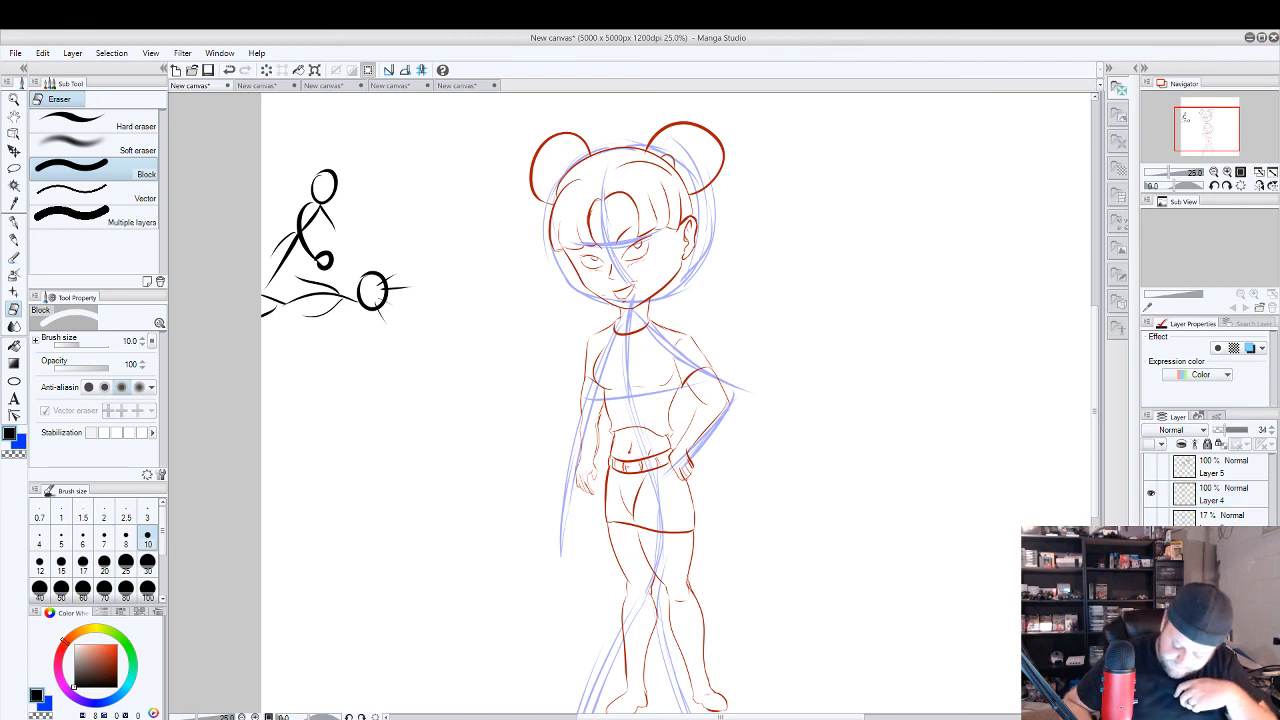
{"action": "left_click", "coordinate": [1151, 549]}
{"action": "left_click", "coordinate": [1227, 494]}
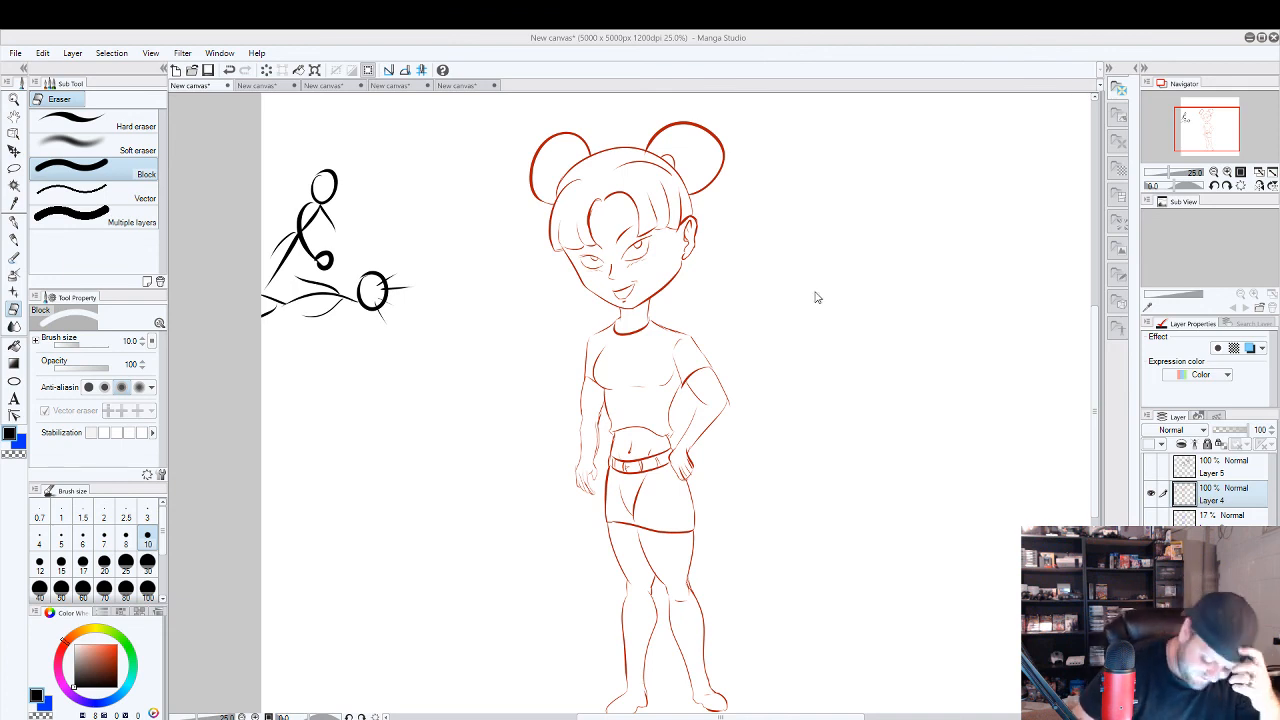
Switch to the G-pen, hide Layer 4 of the girl drawing, and make Layer 5 active and visible.
{"action": "left_click", "coordinate": [14, 224]}
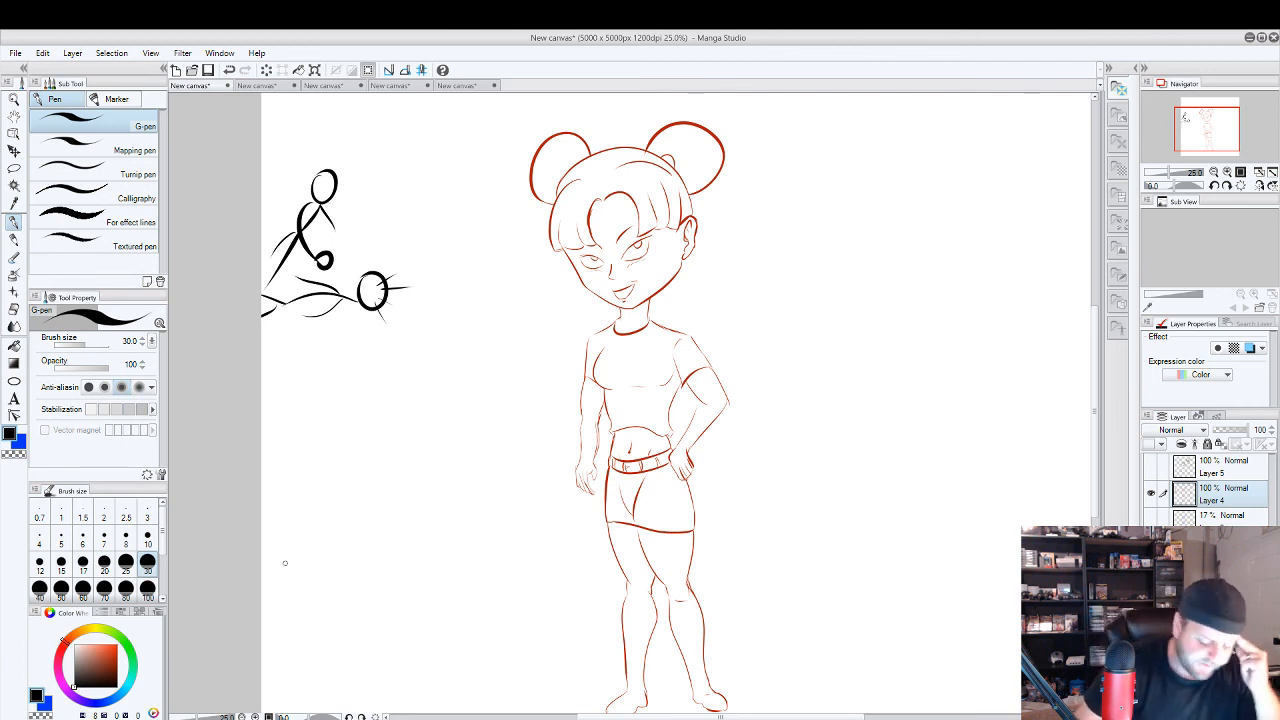
{"action": "left_click", "coordinate": [1150, 493]}
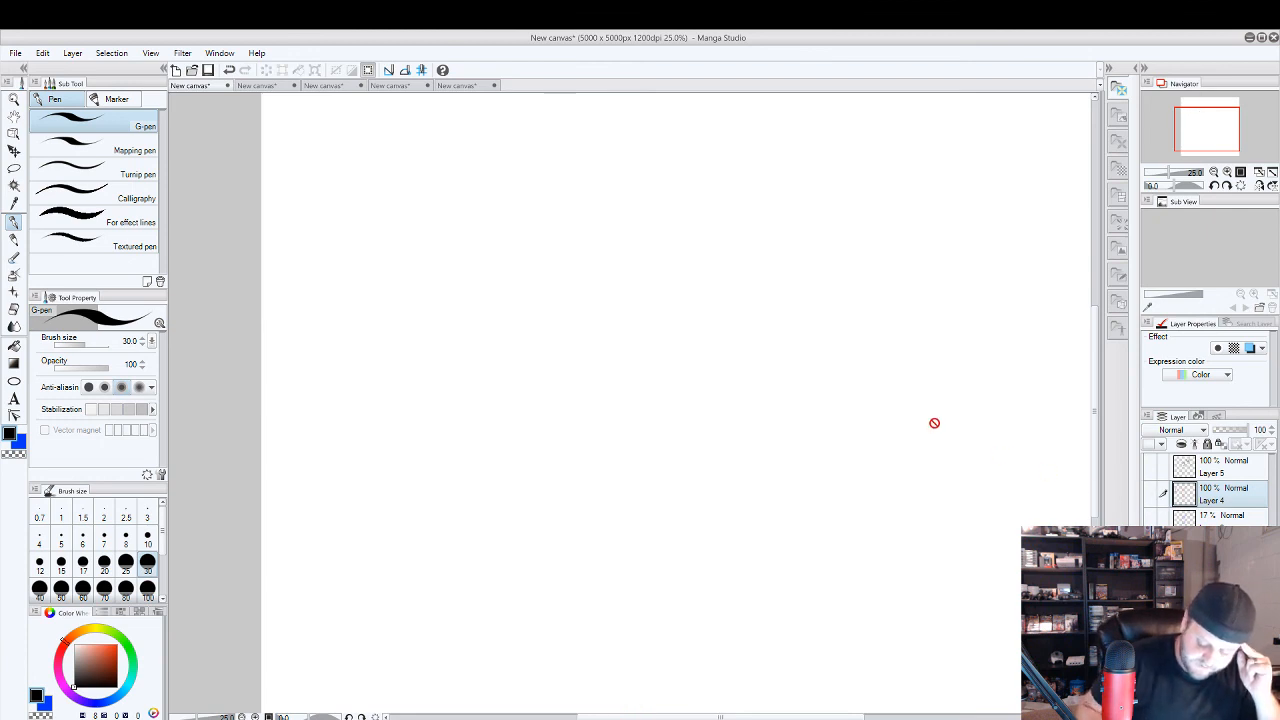
{"action": "left_click", "coordinate": [1228, 472]}
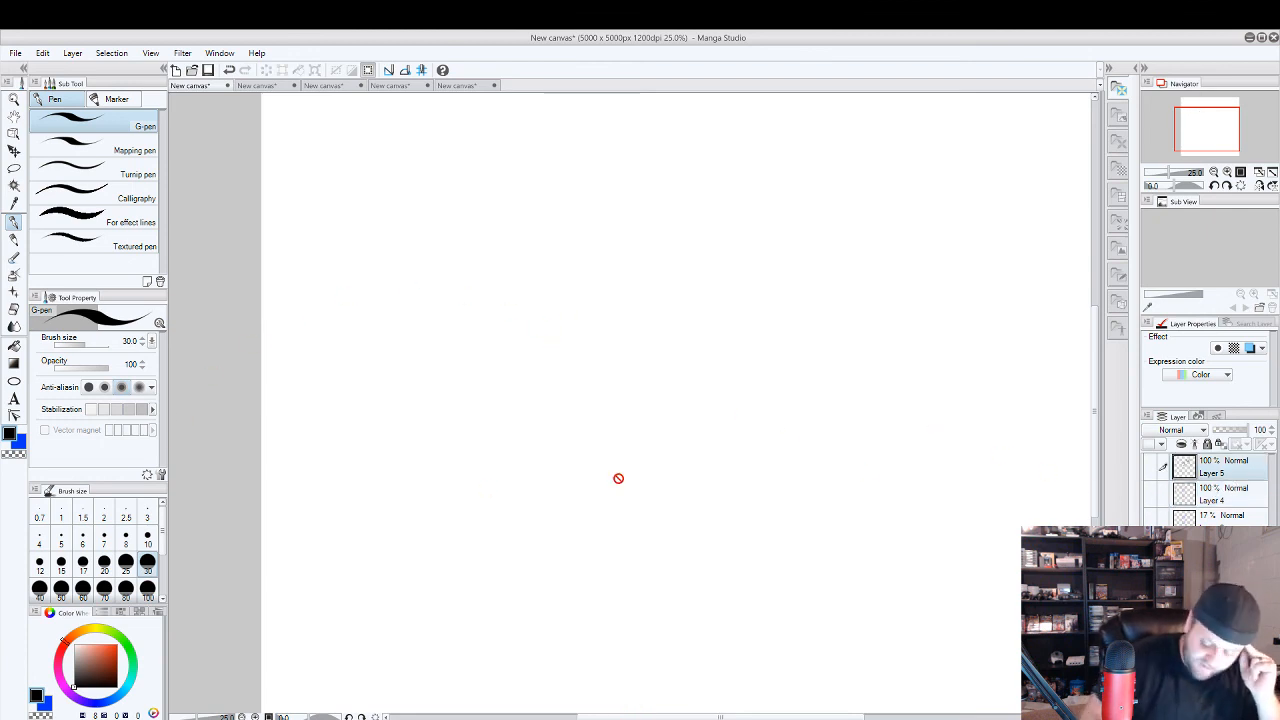
{"action": "left_click", "coordinate": [1150, 467]}
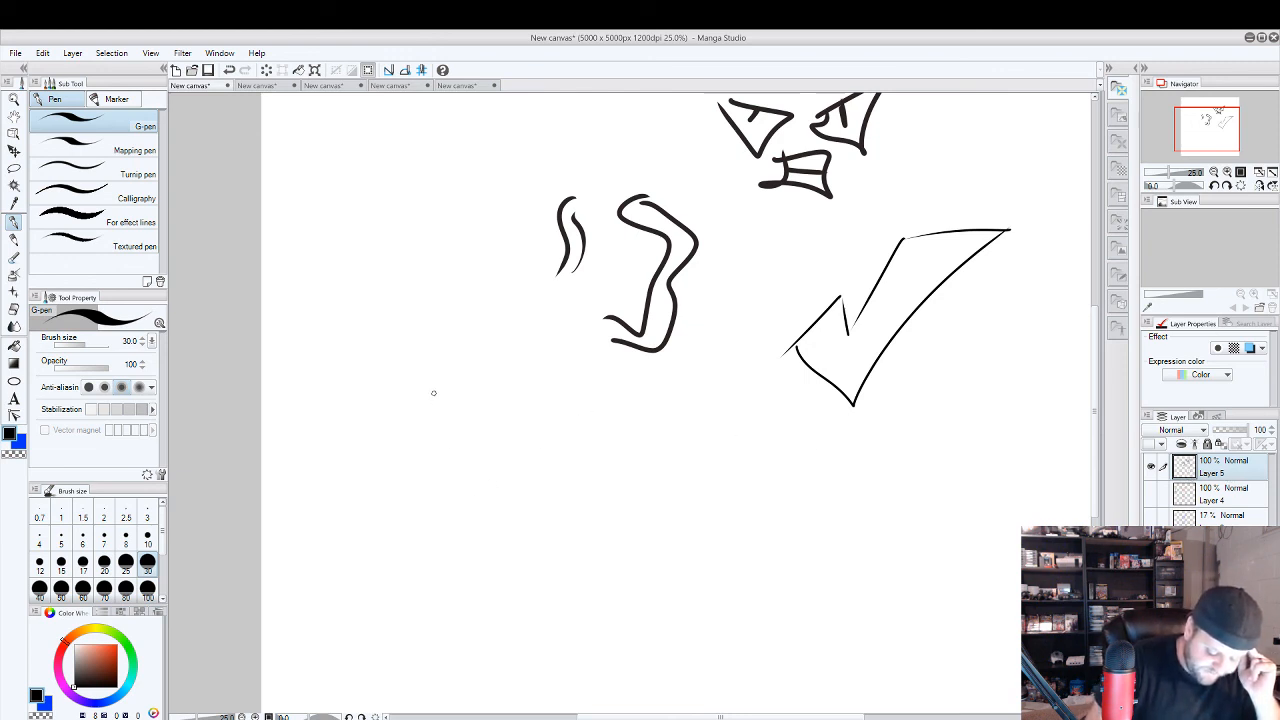
{"action": "mouse_move", "coordinate": [434, 393]}
{"action": "left_mouse_down"}
{"action": "mouse_move", "coordinate": [455, 426]}
{"action": "mouse_move", "coordinate": [484, 397]}
{"action": "left_mouse_up"}
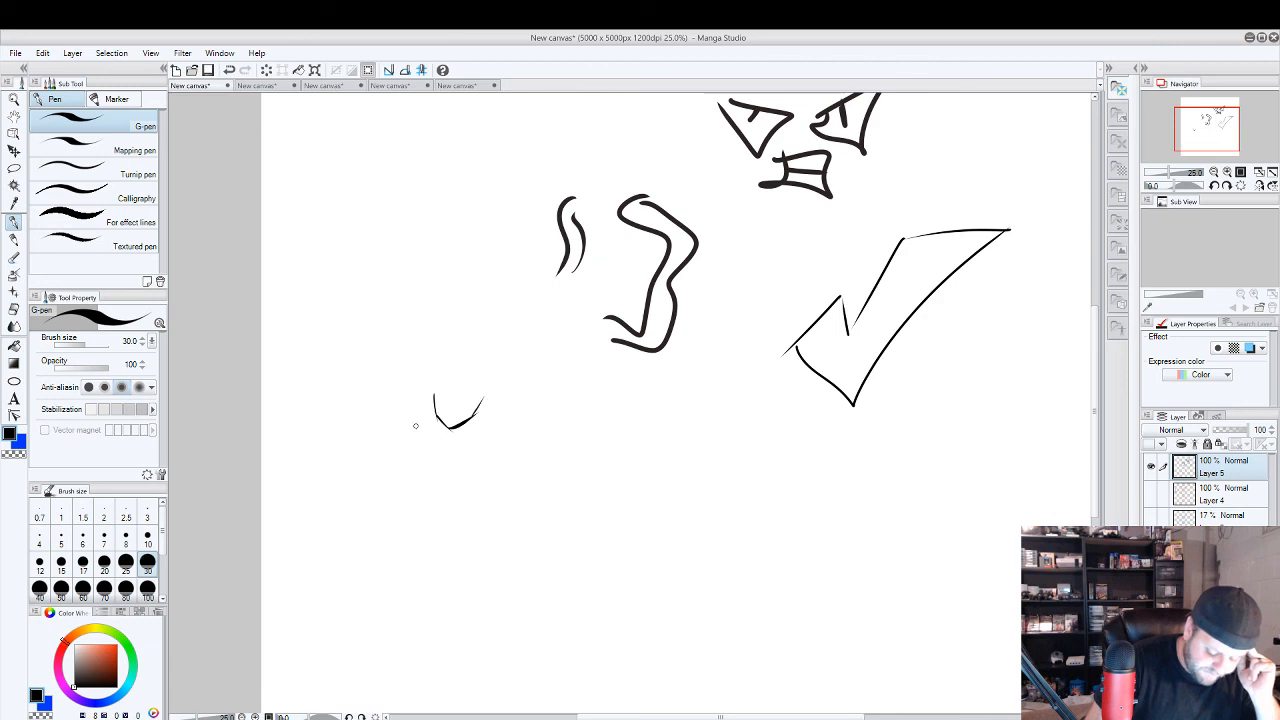
{"action": "left_click_drag", "start_coordinate": [407, 414], "coordinate": [374, 476]}
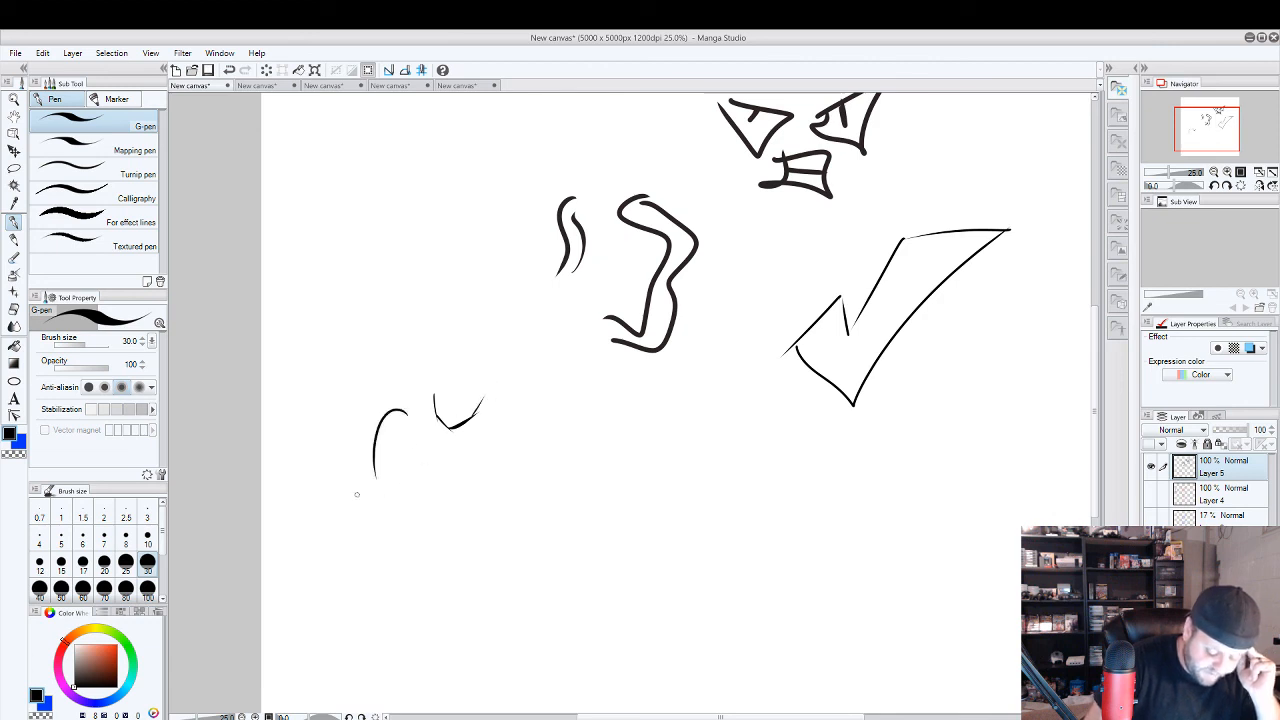
{"action": "key", "text": "ctrl+z"}
{"action": "key", "text": "ctrl+z"}
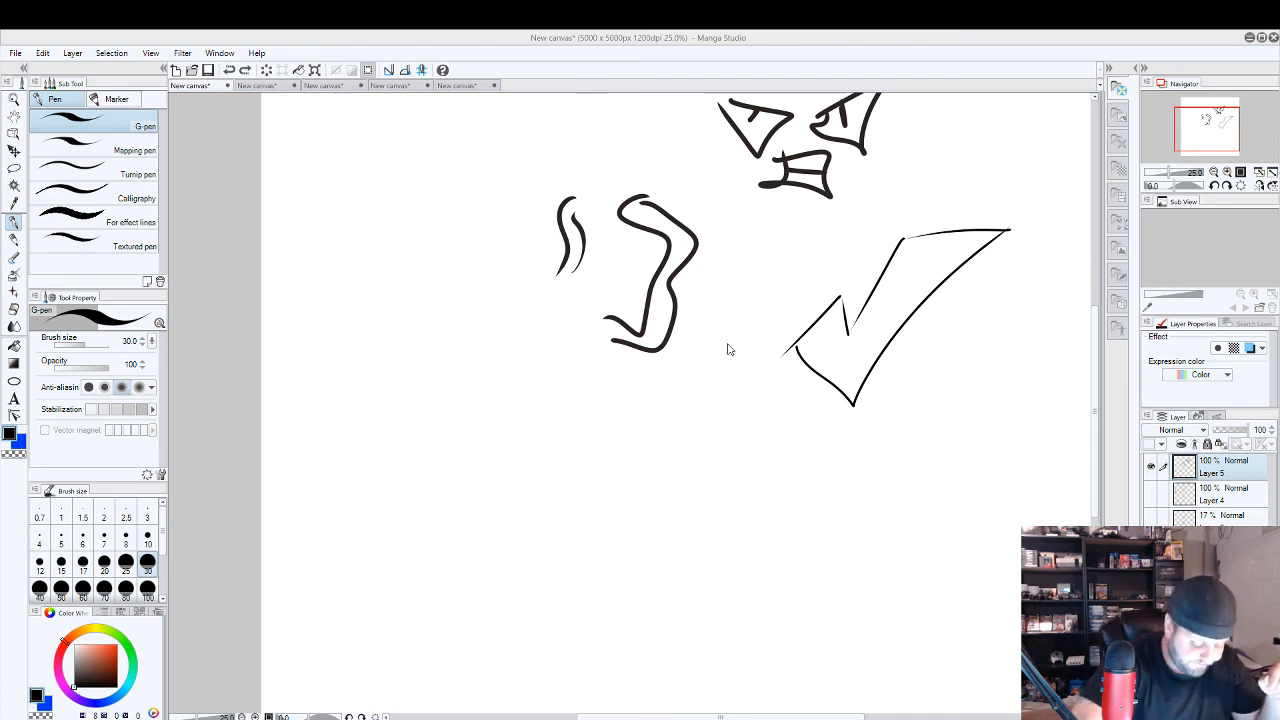
Hide Layer 5 with its practice eyes, curved strokes and check mark over the blue construction sketch.
{"action": "left_click", "coordinate": [1150, 466]}
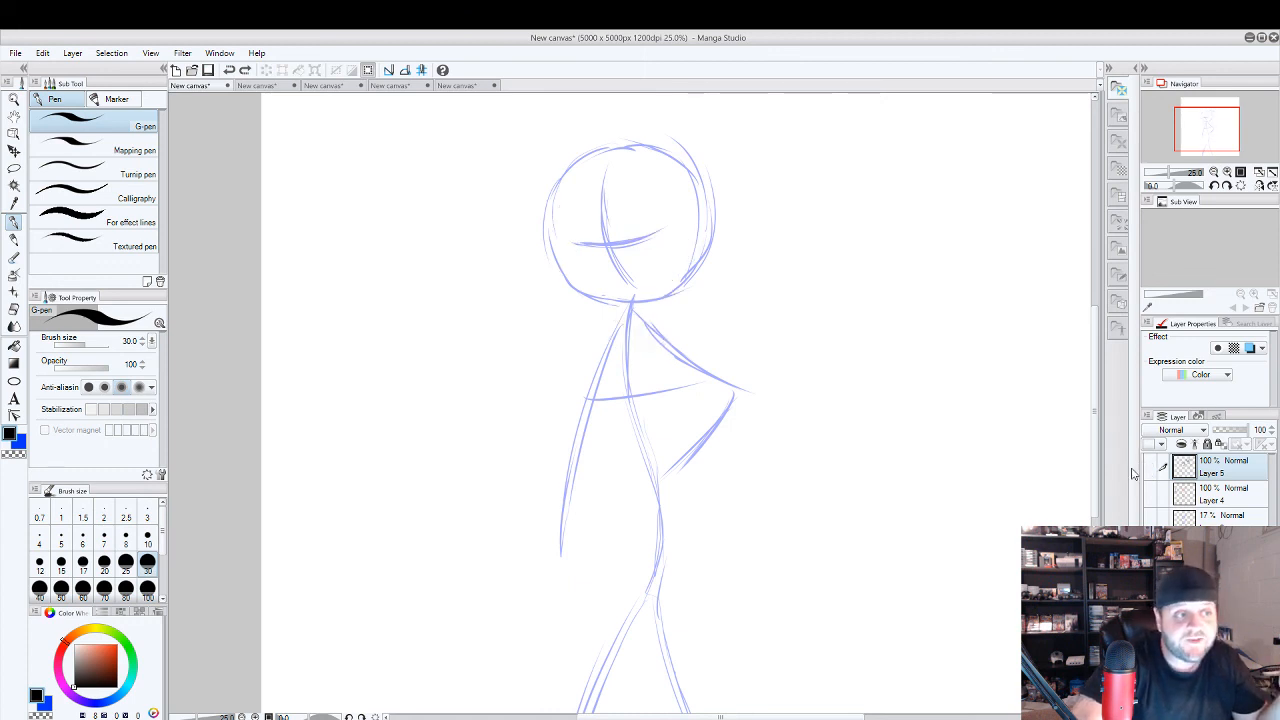